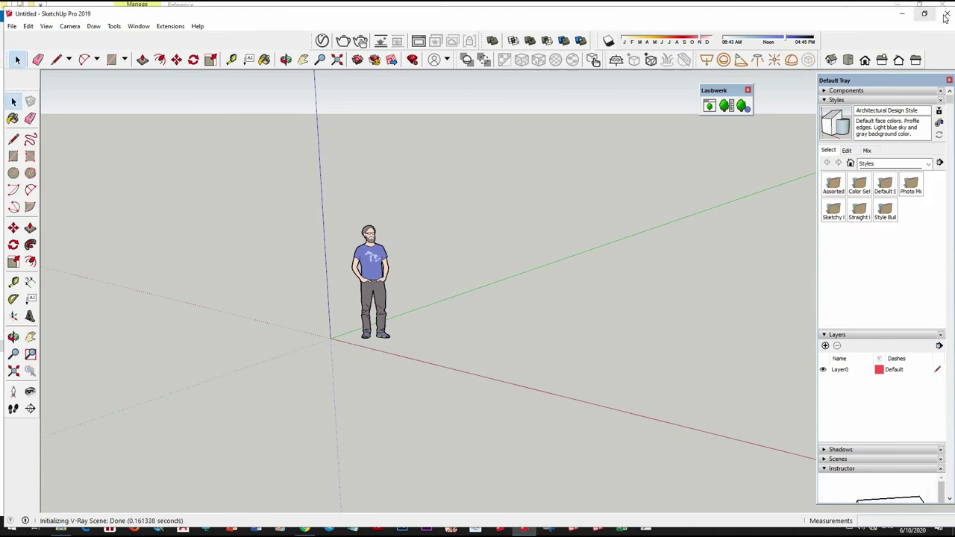
Close the empty Untitled SketchUp model without saving
left_click(946, 13)
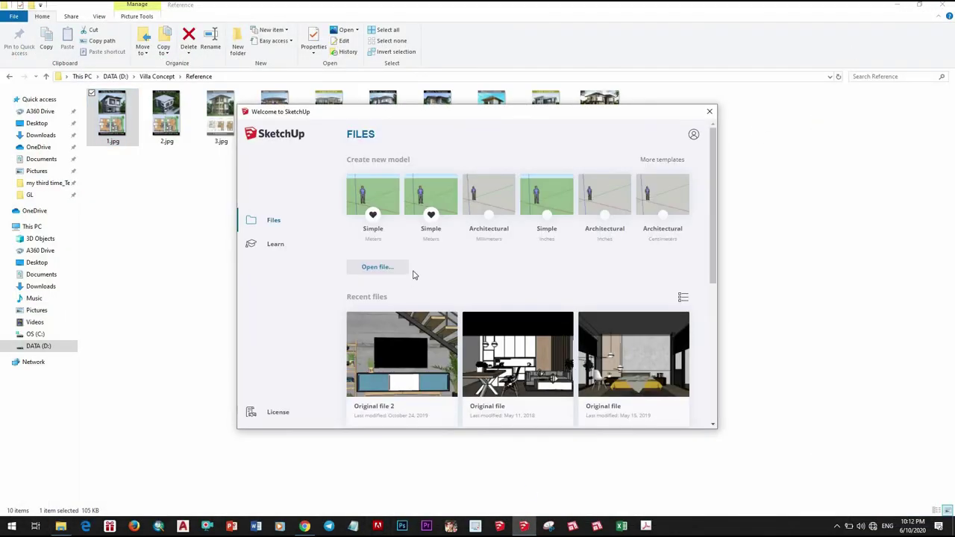
Dismiss the Welcome window and drag 1.jpg from the Reference folder into SketchUp
left_click(498, 206)
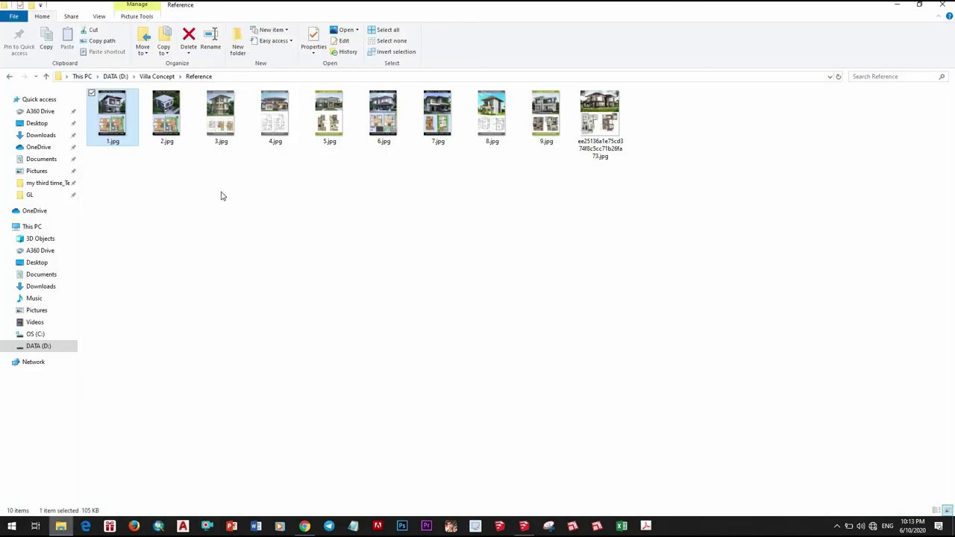
left_click_drag(112, 115, 525, 527)
Place the 1.jpg plan image flat on the ground and set its size
left_click_drag(403, 392, 326, 324)
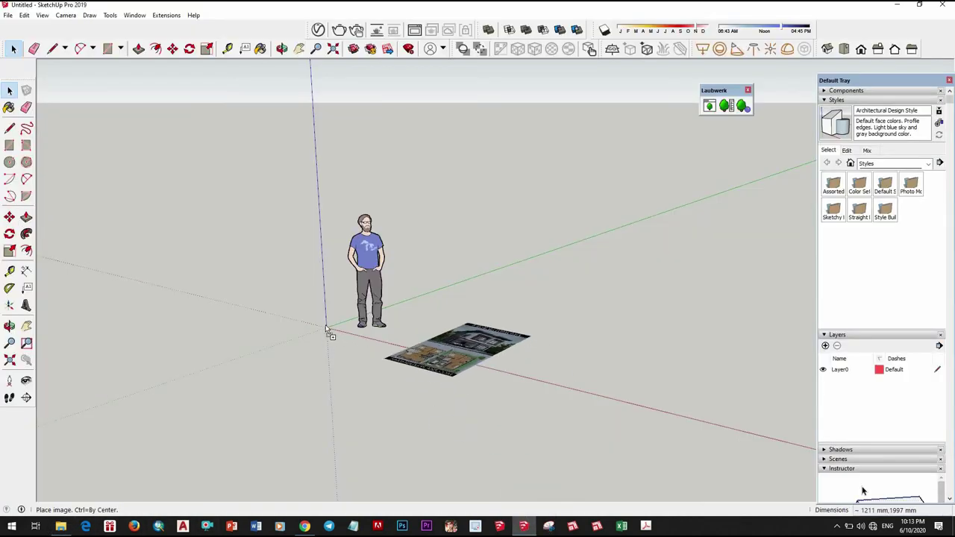
left_click(325, 324)
left_click(454, 326)
middle_click_drag(454, 326, 414, 336)
scroll(414, 336, "up", 5)
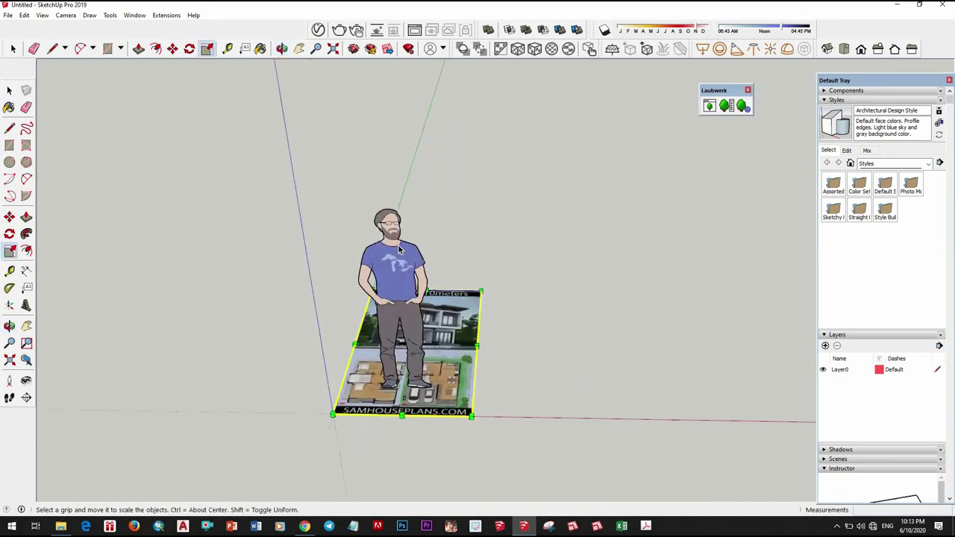
Erase the standing figure from the model
key("space")
left_click(417, 199)
right_click(383, 203)
left_click(418, 221)
scroll(439, 305, "down", 3)
scroll(439, 304, "up", 3)
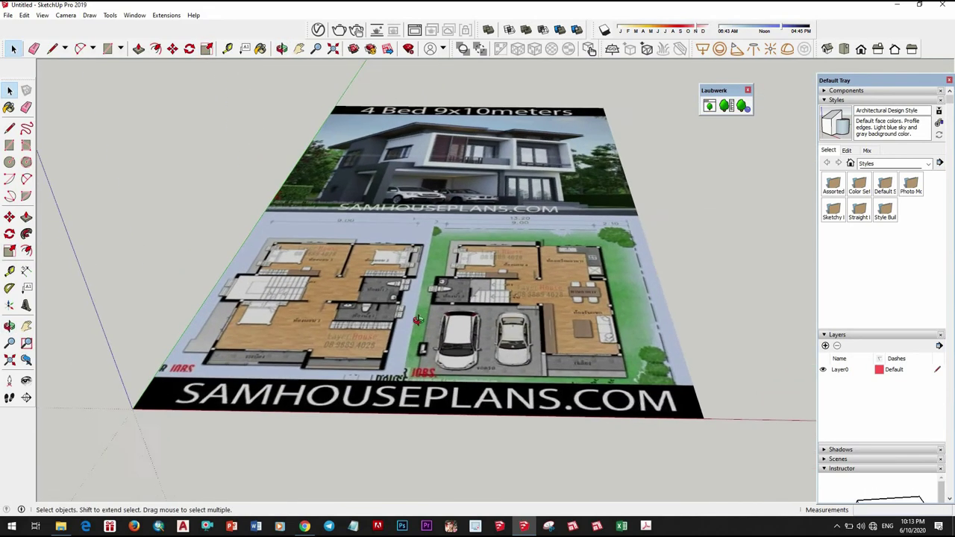
scroll(373, 321, "up", 2)
scroll(296, 340, "up", 5)
scroll(327, 337, "up", 2)
Draw a reference line ending at the plan's front corner
key("l")
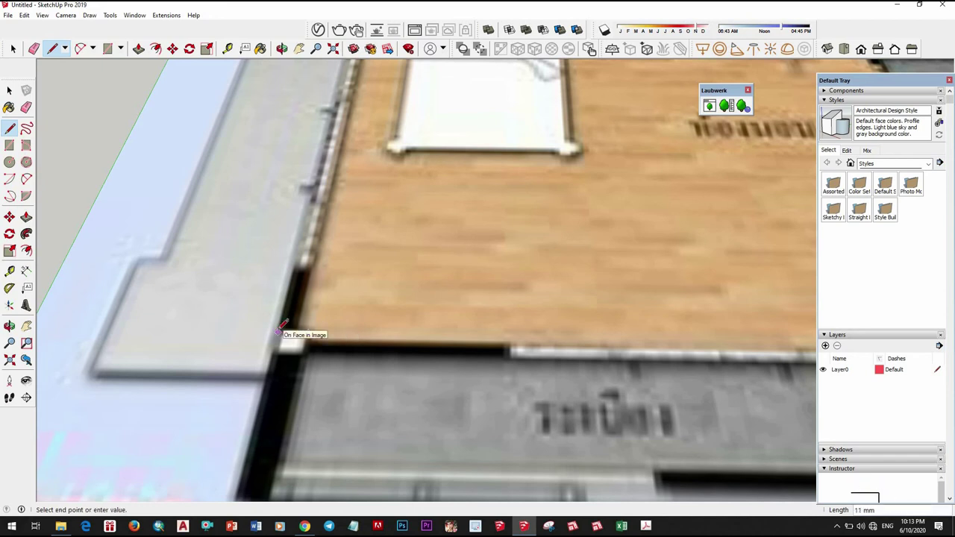
key("space")
scroll(294, 305, "down", 5)
scroll(303, 293, "down", 3)
scroll(303, 300, "up", 2)
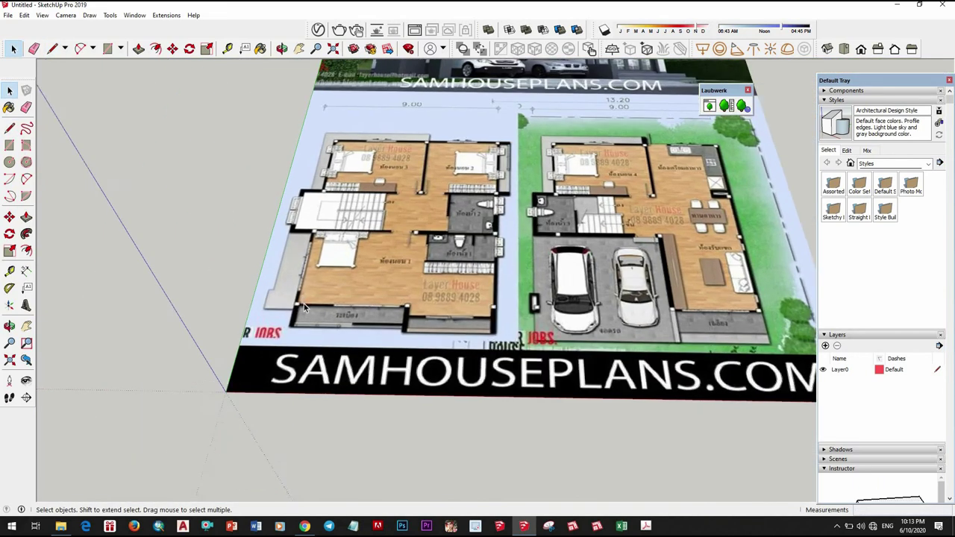
scroll(305, 304, "up", 4)
key("l")
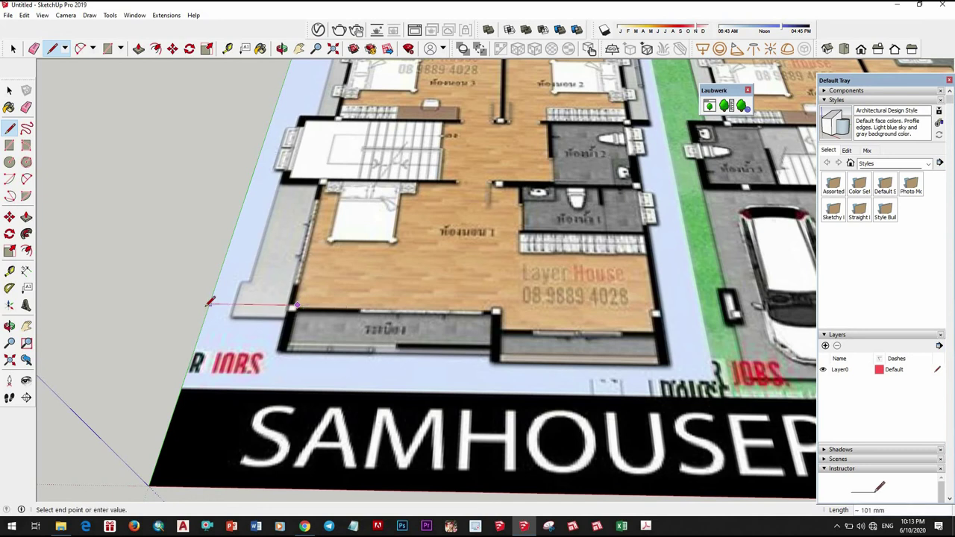
left_click(281, 301)
key("space")
scroll(363, 339, "down", 5)
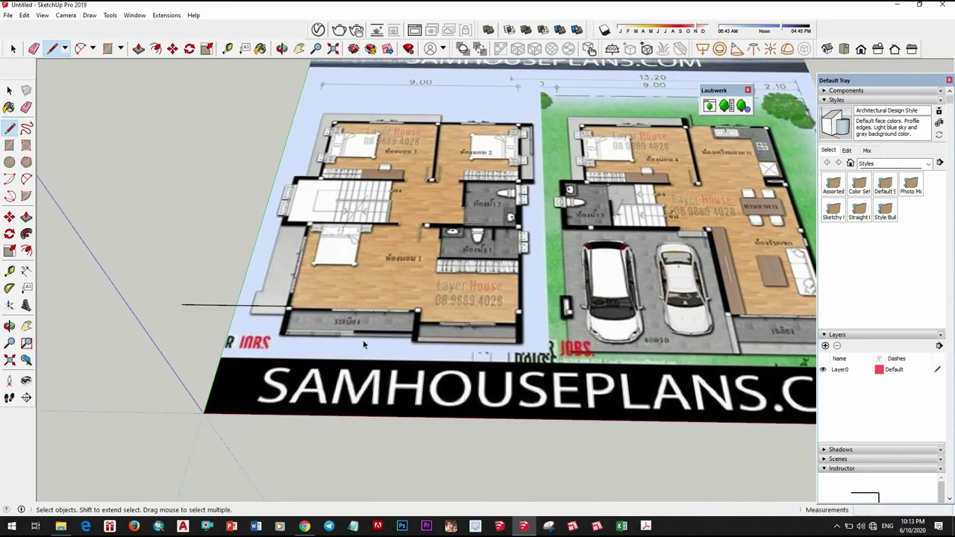
scroll(448, 261, "down", 3)
scroll(526, 203, "down", 2)
Scale the plan image up to about twice its size from its top-right grip
key("s")
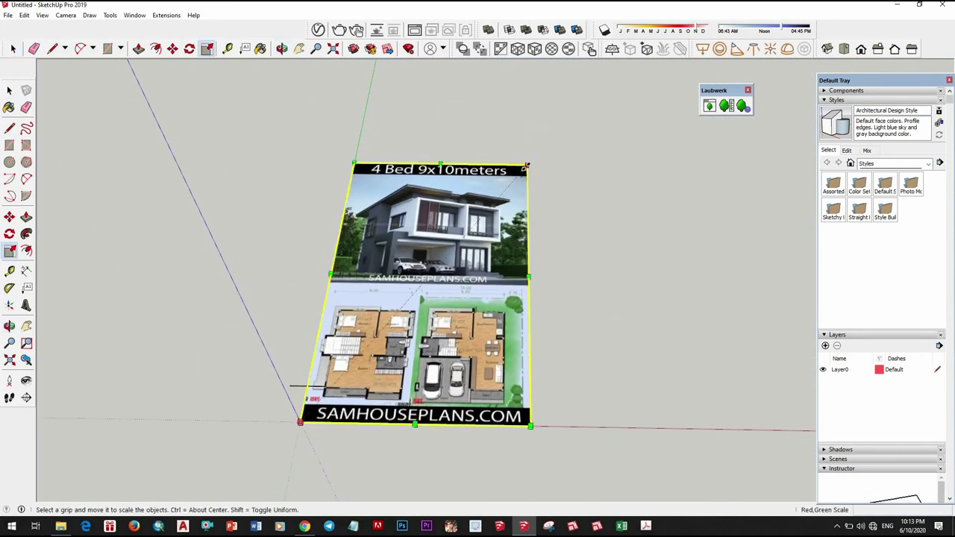
left_click_drag(558, 147, 640, 110)
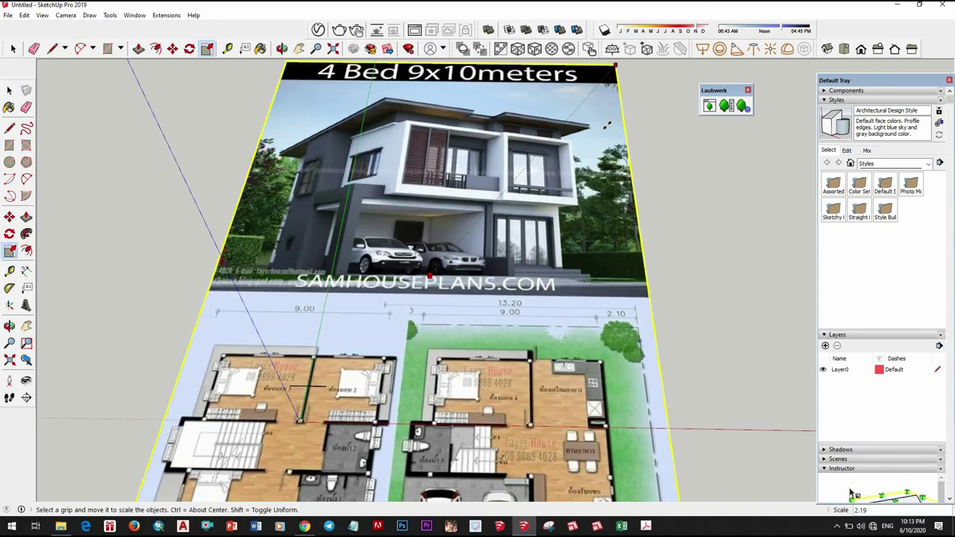
scroll(418, 284, "down", 1)
scroll(410, 287, "down", 2)
scroll(395, 298, "down", 1)
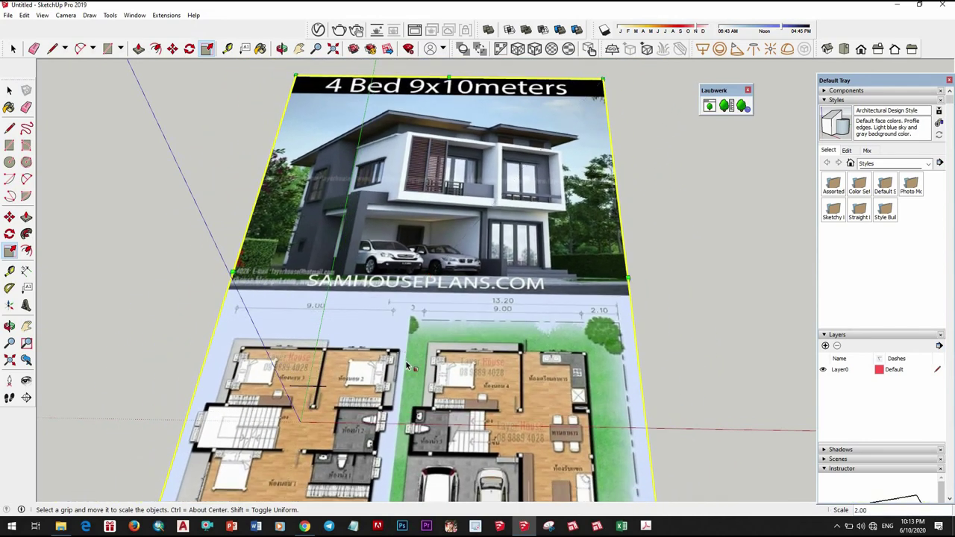
scroll(375, 313, "down", 2)
key("space")
scroll(374, 314, "up", 3)
scroll(401, 299, "up", 2)
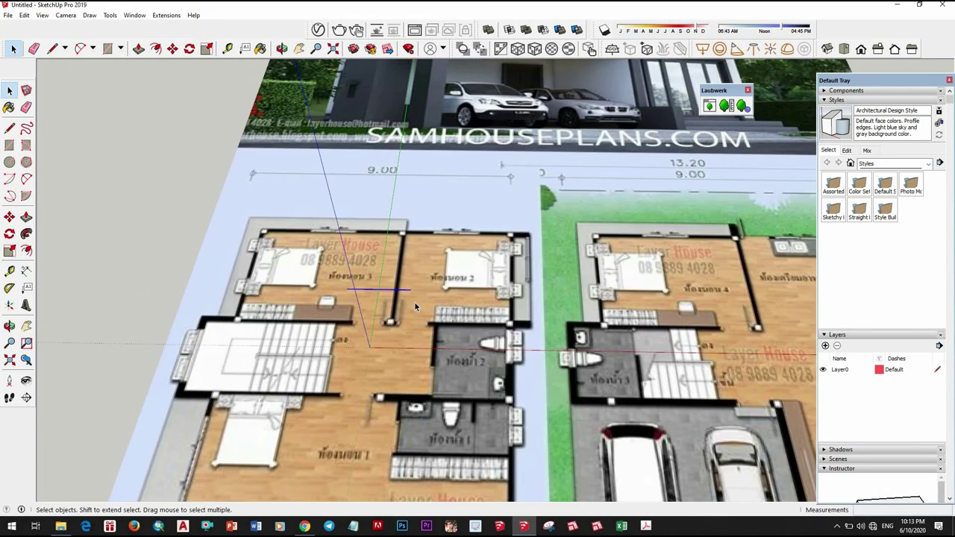
Select the plan image again and begin rescaling it
scroll(279, 246, "down", 1)
scroll(287, 268, "down", 2)
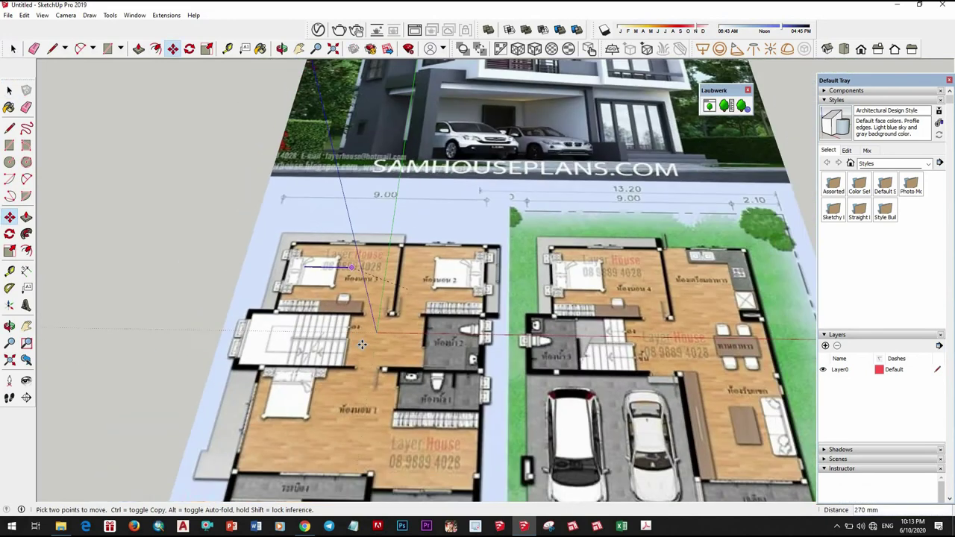
scroll(294, 299, "down", 2)
scroll(298, 317, "up", 4)
scroll(296, 317, "up", 3)
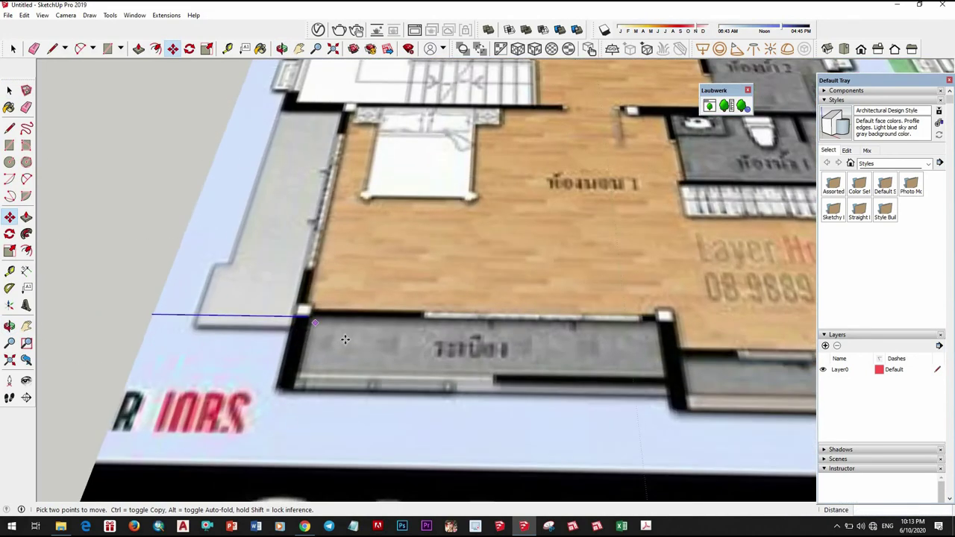
scroll(344, 336, "up", 2)
key("space")
scroll(361, 338, "up", 1)
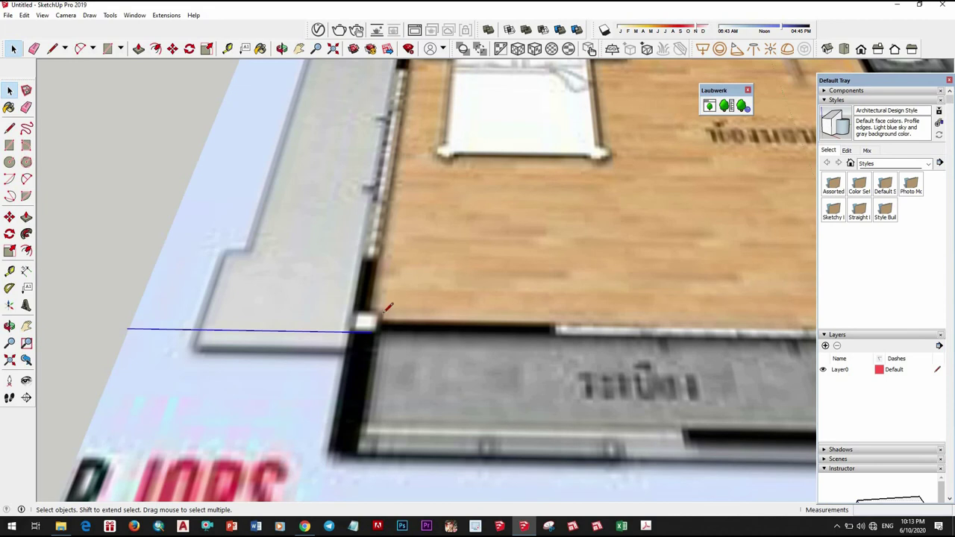
key("space")
scroll(359, 370, "down", 3)
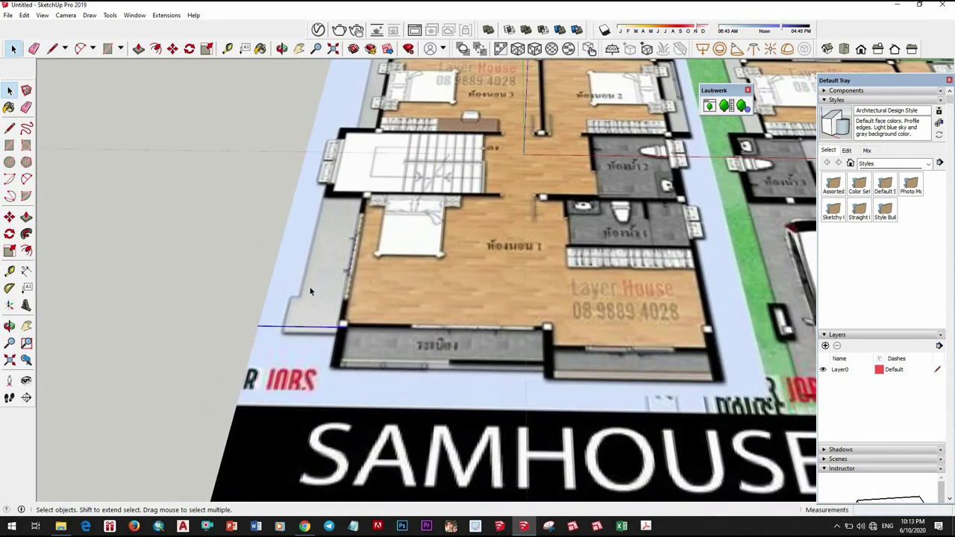
scroll(351, 362, "down", 3)
scroll(458, 280, "up", 1)
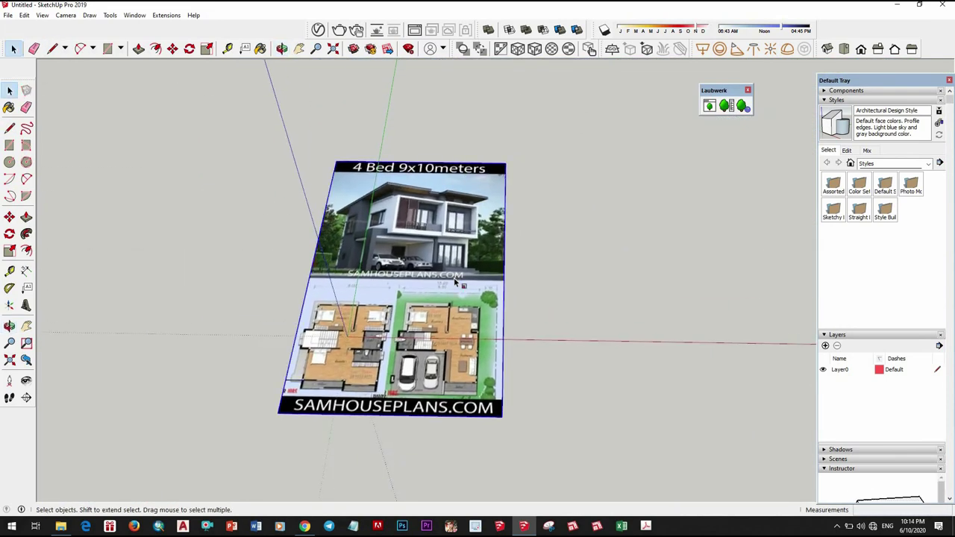
left_click(454, 277)
key("s")
scroll(447, 280, "down", 5)
Finish rescaling the plan image from its corner grip
left_click(441, 254)
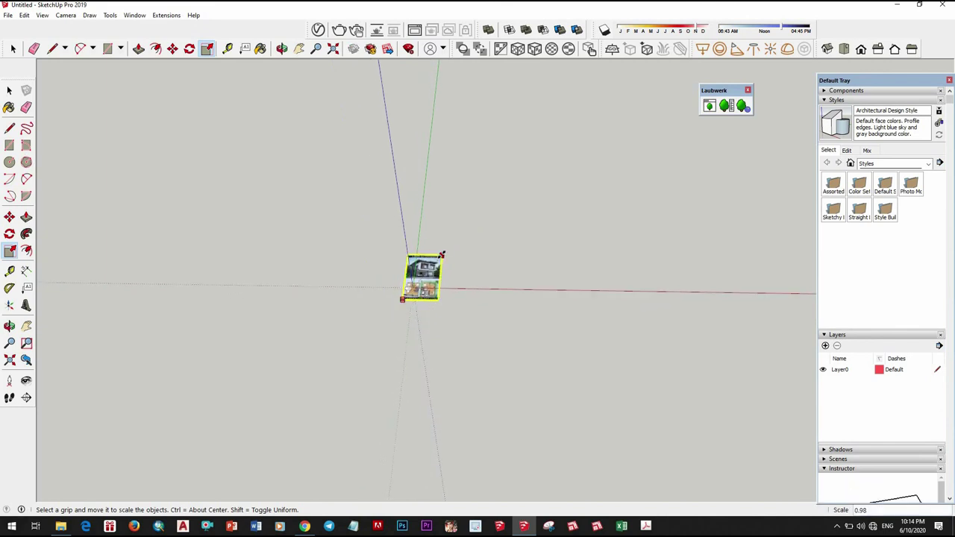
left_click(452, 253)
scroll(418, 276, "up", 6)
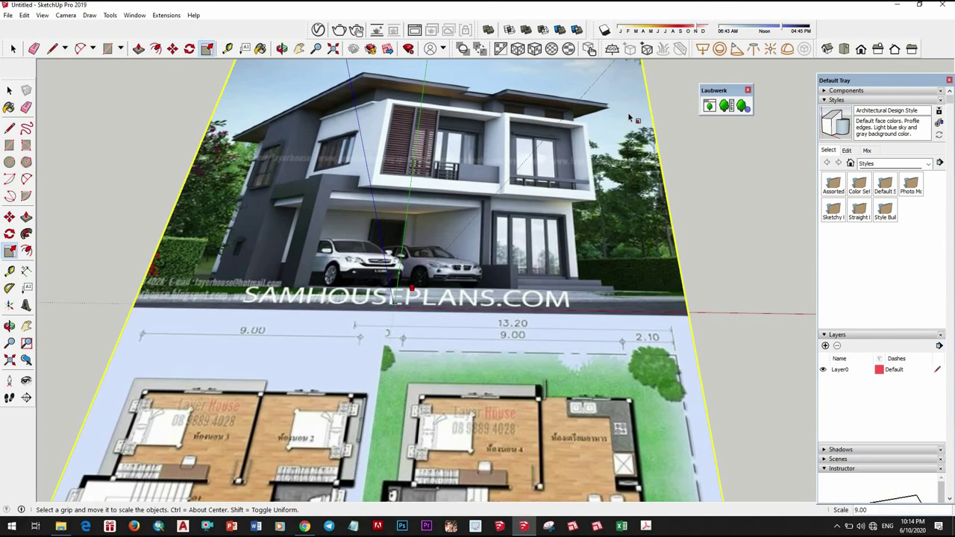
key("space")
scroll(492, 264, "up", 1)
scroll(485, 264, "up", 4)
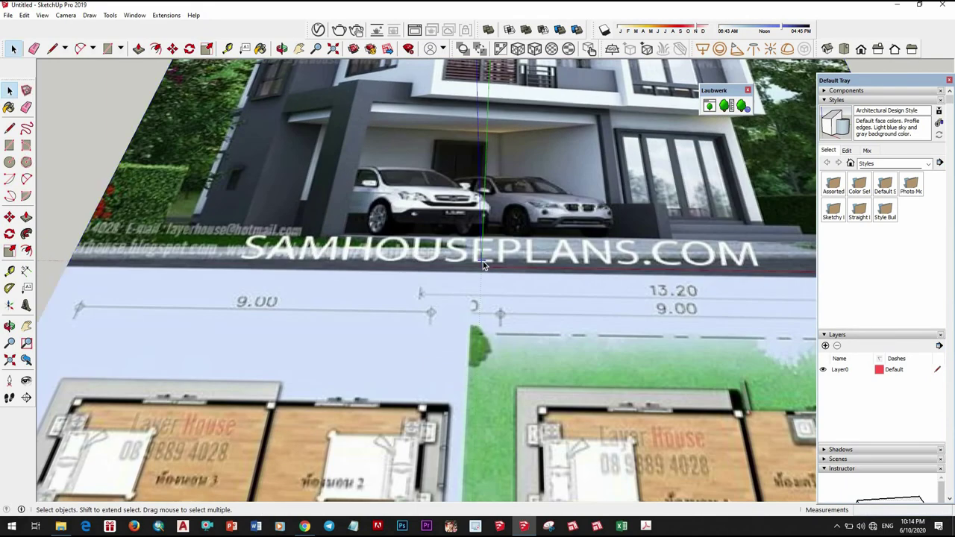
Move the plan image so its wall corner lands on the reference line
key("m")
left_click(470, 287)
scroll(469, 287, "down", 3)
scroll(321, 314, "up", 4)
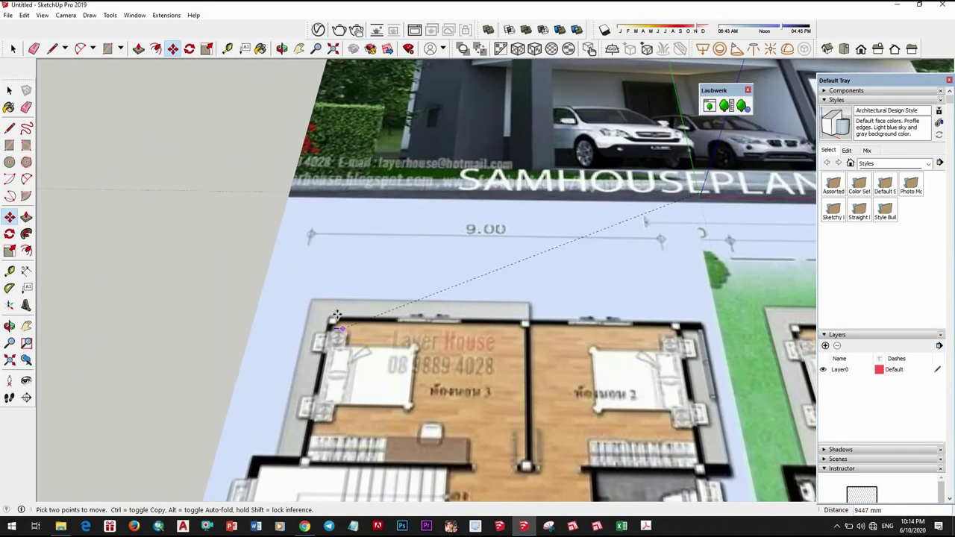
scroll(327, 311, "up", 4)
left_click(327, 311)
scroll(327, 310, "down", 3)
scroll(358, 317, "up", 3)
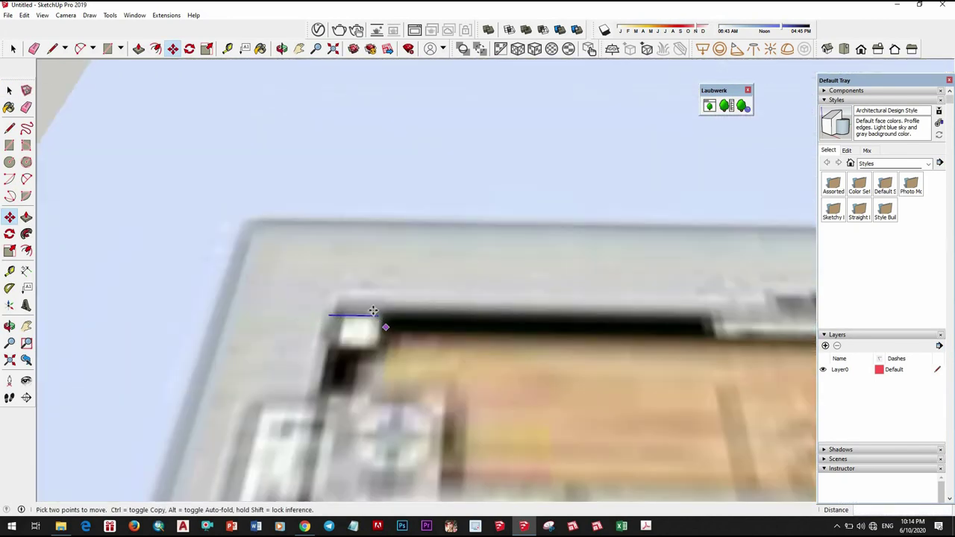
scroll(377, 310, "up", 3)
scroll(358, 290, "down", 3)
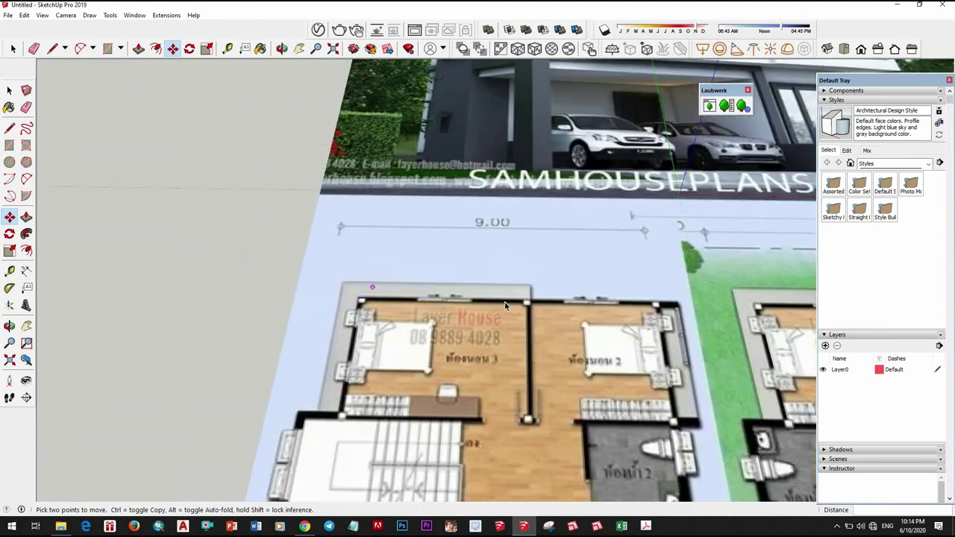
key("space")
scroll(376, 315, "down", 5)
Rescale the plan image once more, cancelling a follow-up move
key("s")
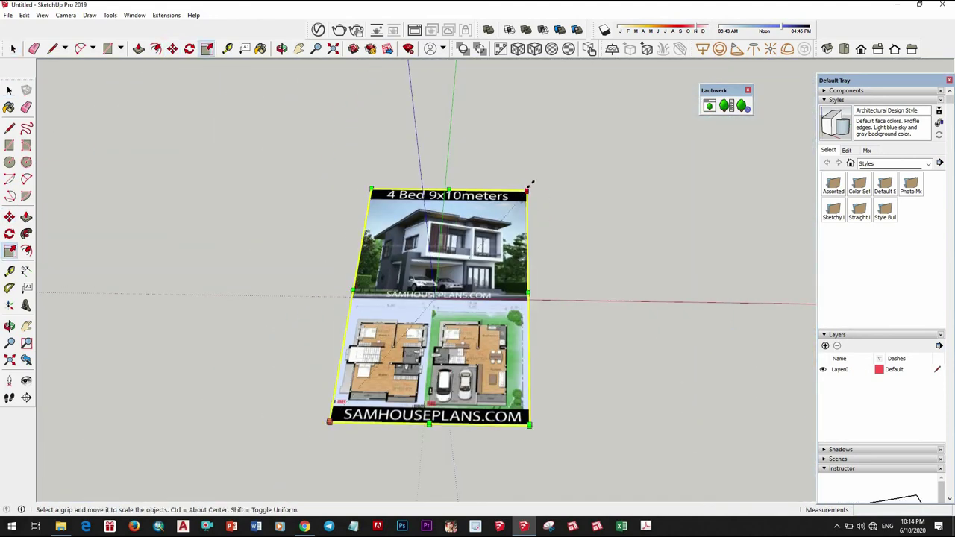
scroll(541, 183, "up", 1)
scroll(545, 184, "up", 2)
scroll(373, 252, "up", 5)
scroll(462, 209, "up", 2)
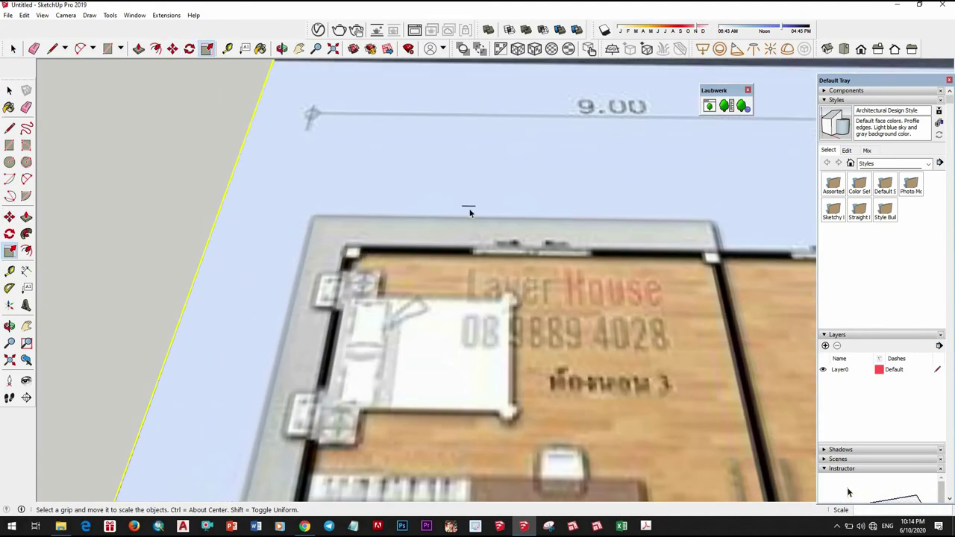
key("space")
scroll(481, 212, "up", 3)
key("m")
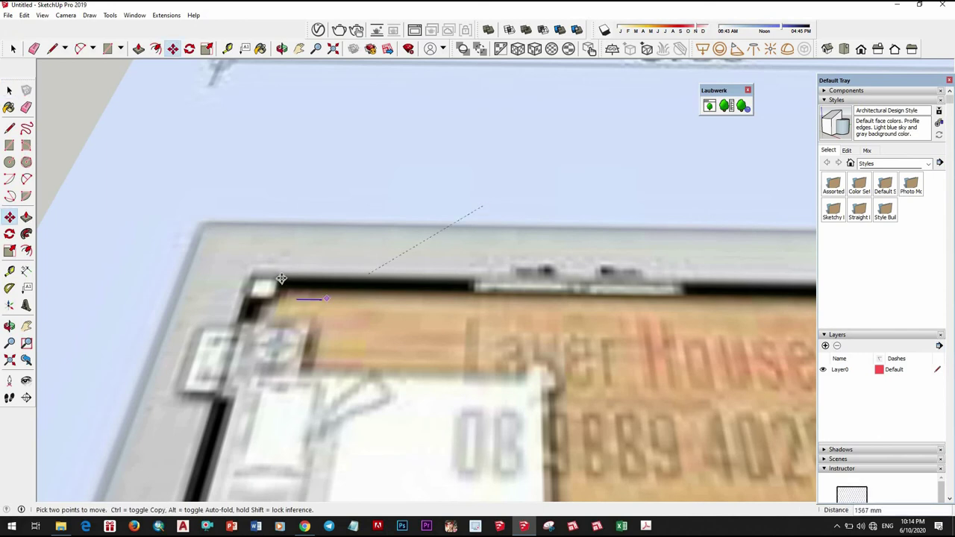
scroll(272, 285, "up", 3)
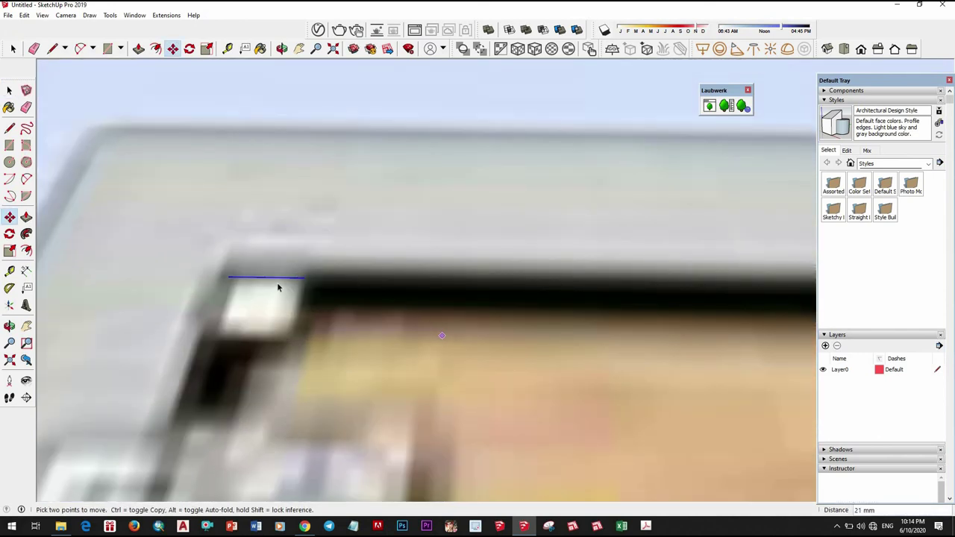
key("space")
Frame the view on the plan image and pick its lower-left corner to move it
right_click(313, 291)
left_click(358, 368)
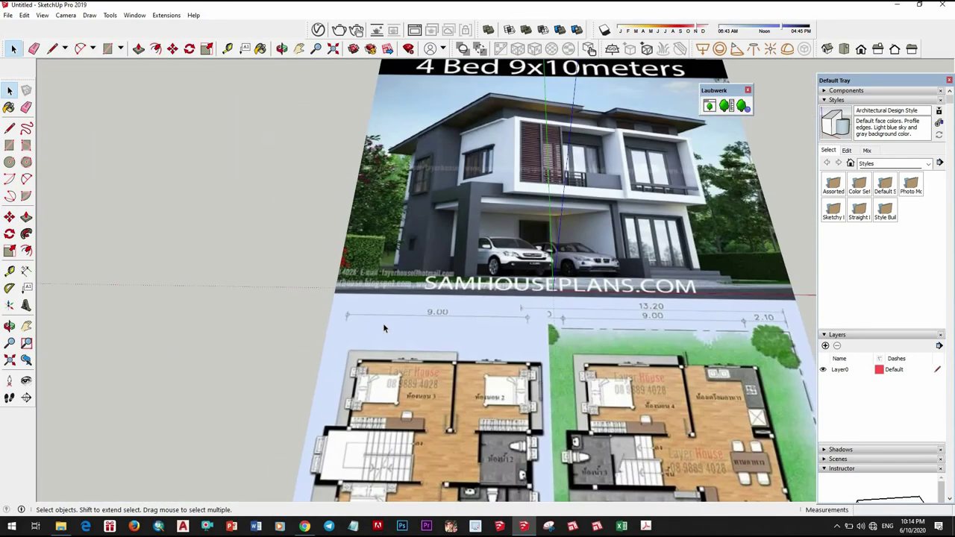
middle_click_drag(383, 327, 438, 357)
key("m")
left_click(317, 358)
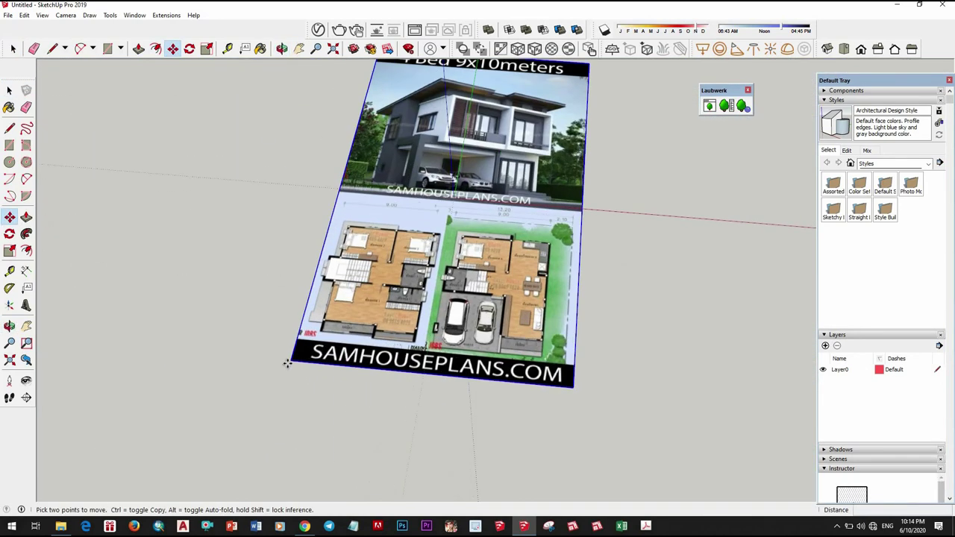
Place the plan image's lower-left corner on the model origin
left_click(474, 288)
key("space")
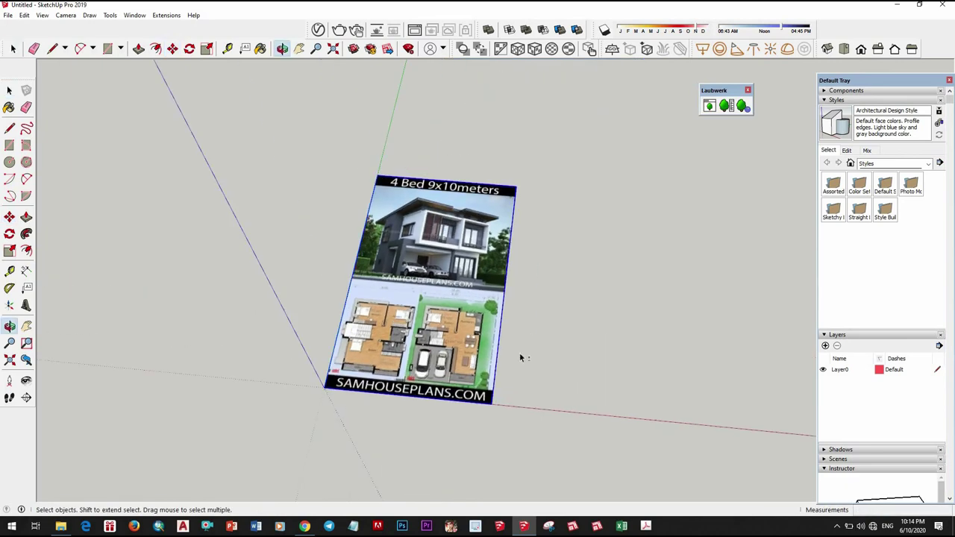
scroll(519, 352, "down", 3)
scroll(343, 340, "up", 5)
scroll(308, 350, "up", 3)
middle_click_drag(307, 349, 340, 349)
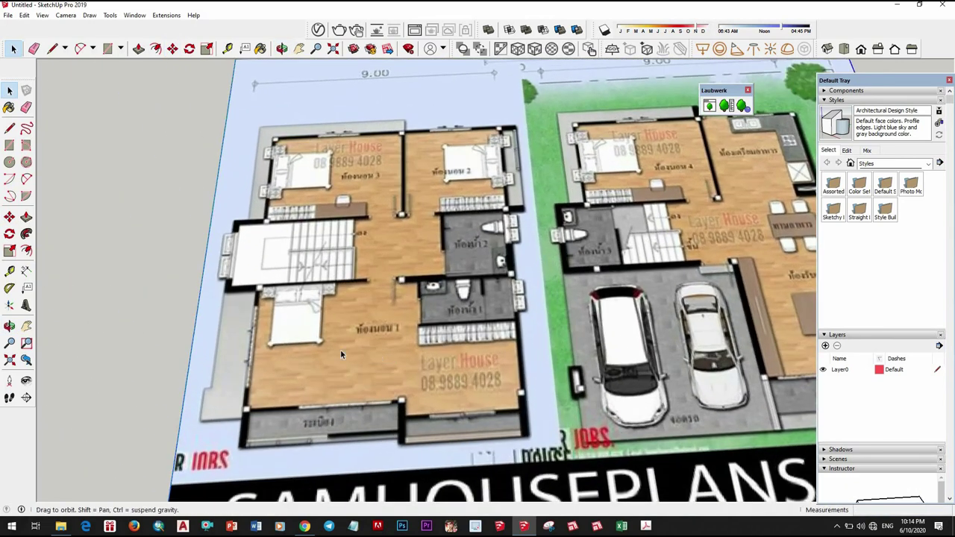
scroll(204, 258, "down", 3)
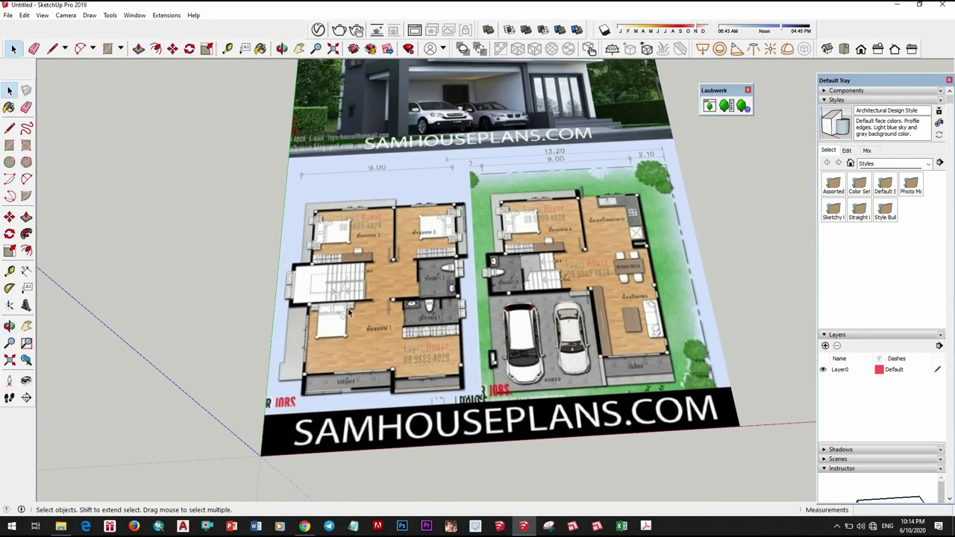
scroll(353, 312, "up", 2)
middle_click_drag(376, 325, 352, 335)
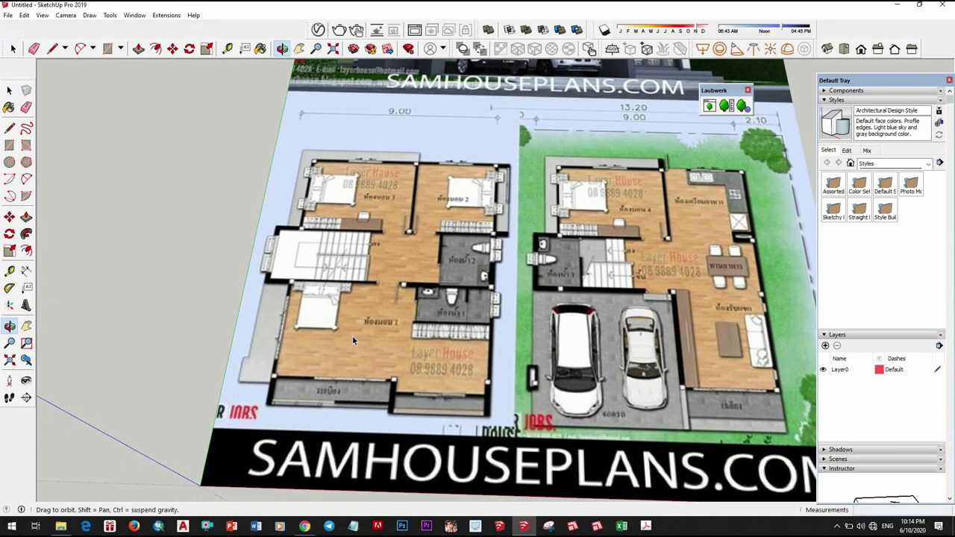
scroll(294, 388, "up", 2)
scroll(288, 378, "up", 2)
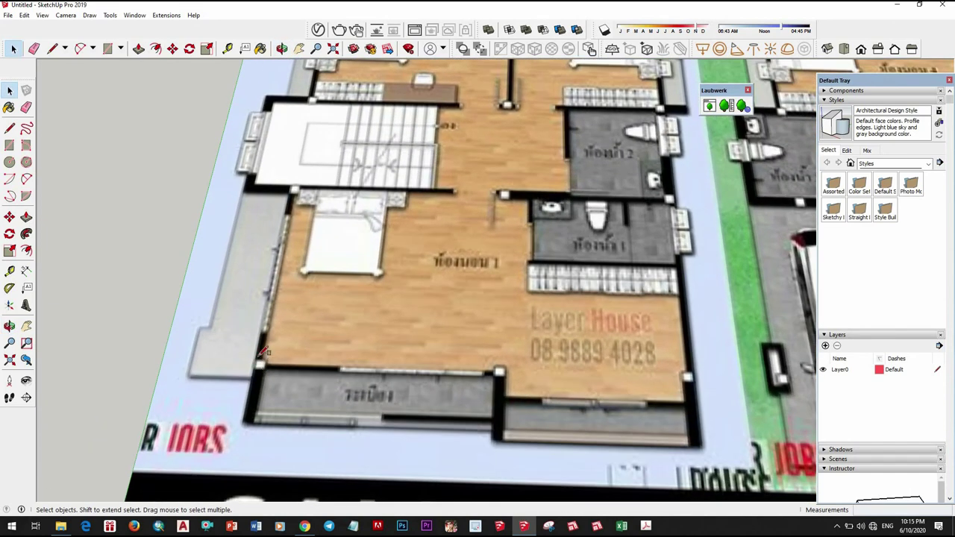
scroll(265, 351, "up", 2)
Draw a small square at the left plan's wall corner and start pulling it upward
key("r")
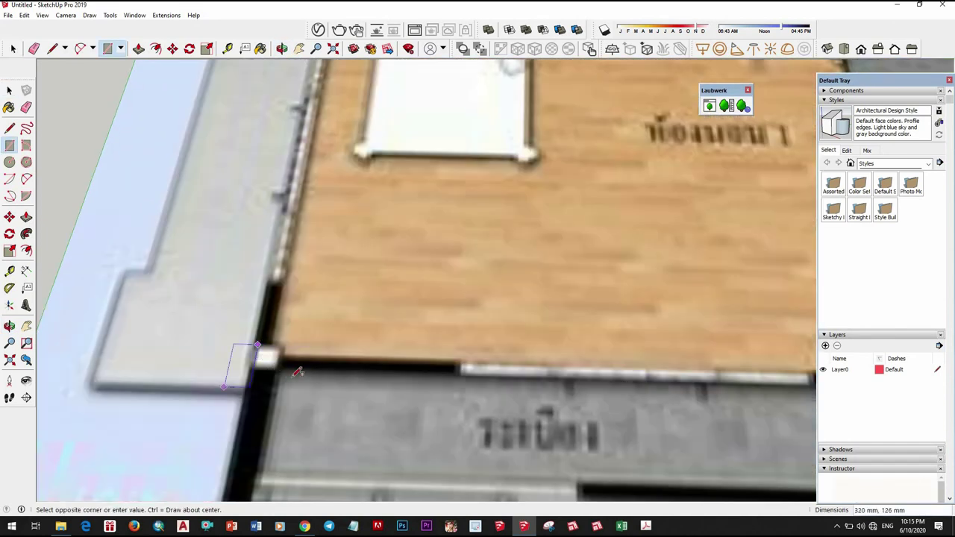
scroll(287, 362, "up", 1)
scroll(293, 347, "up", 1)
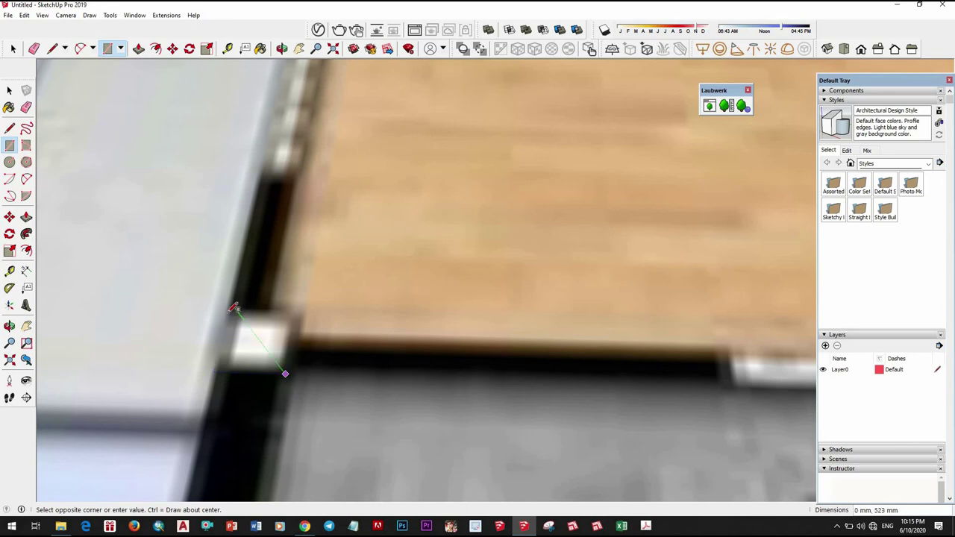
left_click(235, 308)
scroll(311, 277, "down", 3)
middle_click_drag(311, 276, 325, 270)
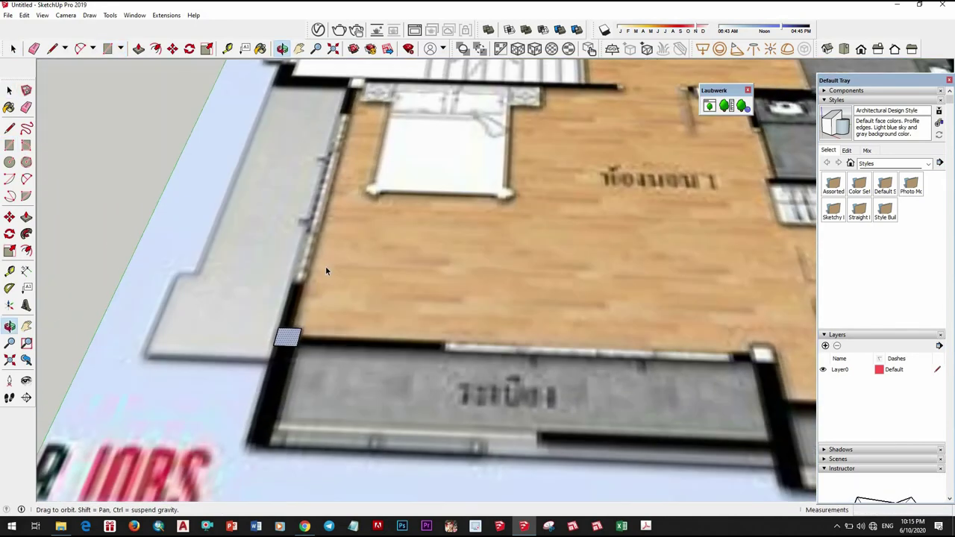
scroll(325, 271, "down", 5)
scroll(187, 324, "down", 2)
scroll(343, 387, "up", 4)
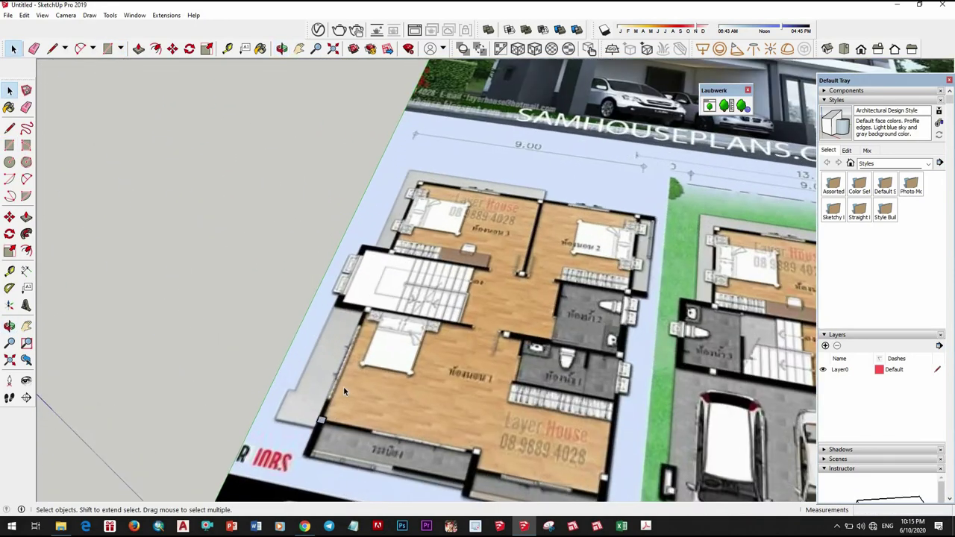
scroll(343, 387, "down", 2)
scroll(283, 414, "up", 1)
scroll(255, 411, "up", 3)
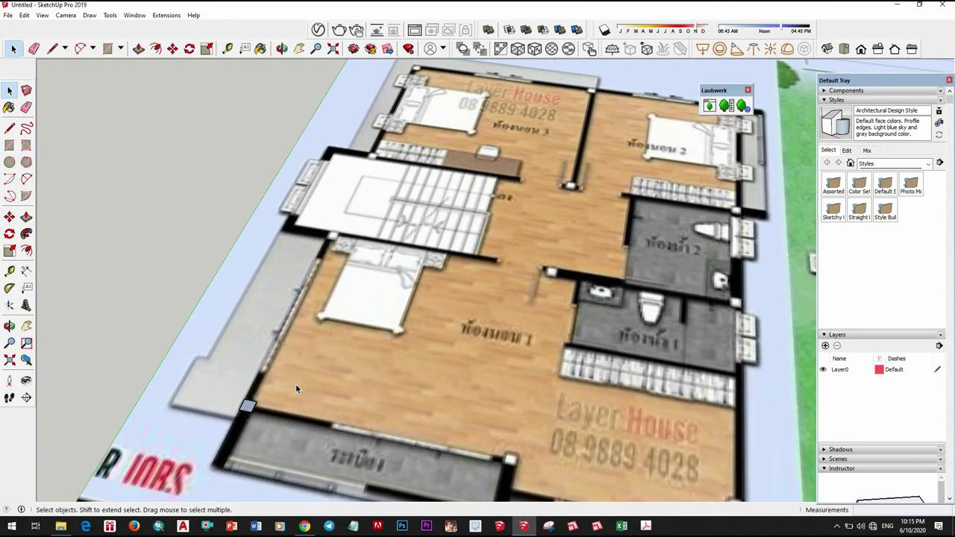
key("p")
scroll(224, 381, "up", 2)
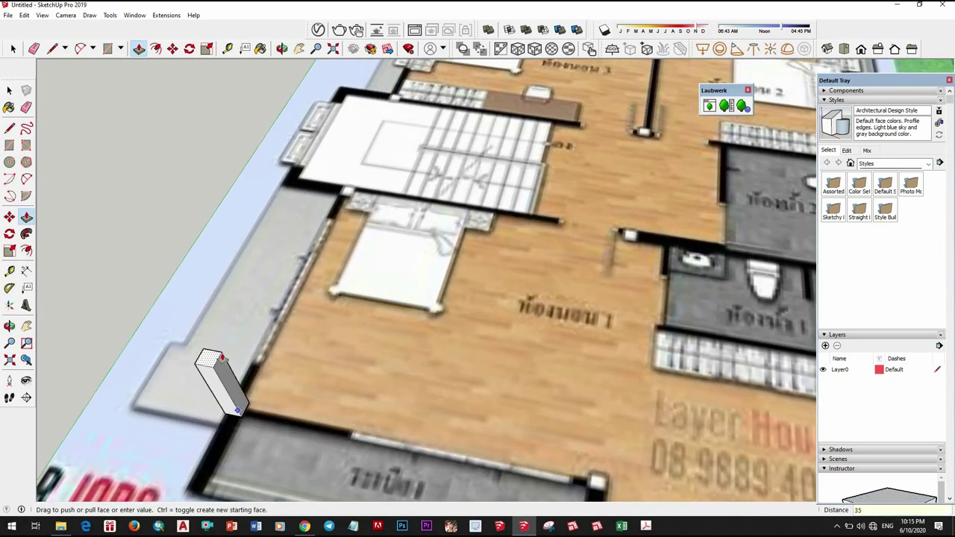
Pull the corner square up into a tall post and make it a group
scroll(237, 409, "down", 2)
scroll(237, 412, "down", 1)
scroll(238, 418, "up", 1)
left_click(239, 423)
key("space")
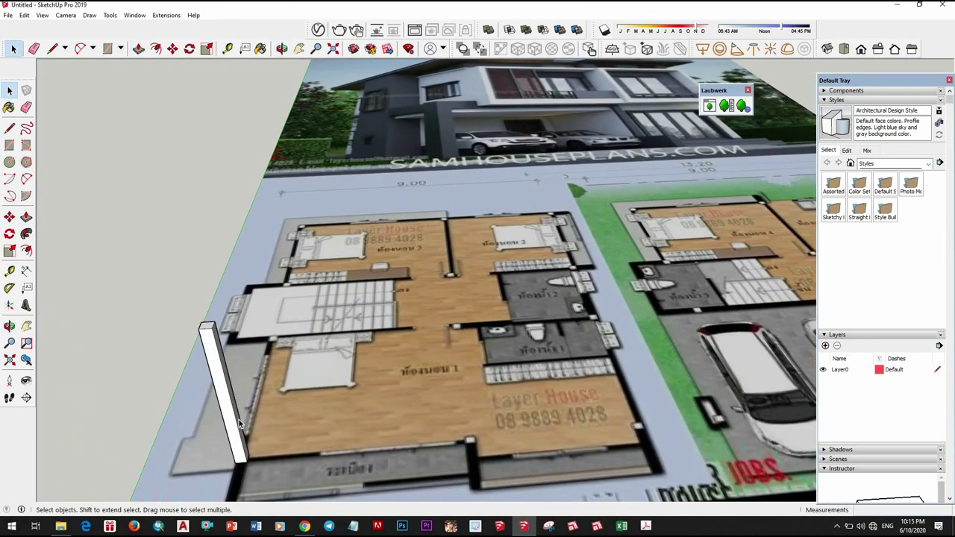
right_click(239, 424)
left_click(291, 327)
scroll(303, 452, "up", 2)
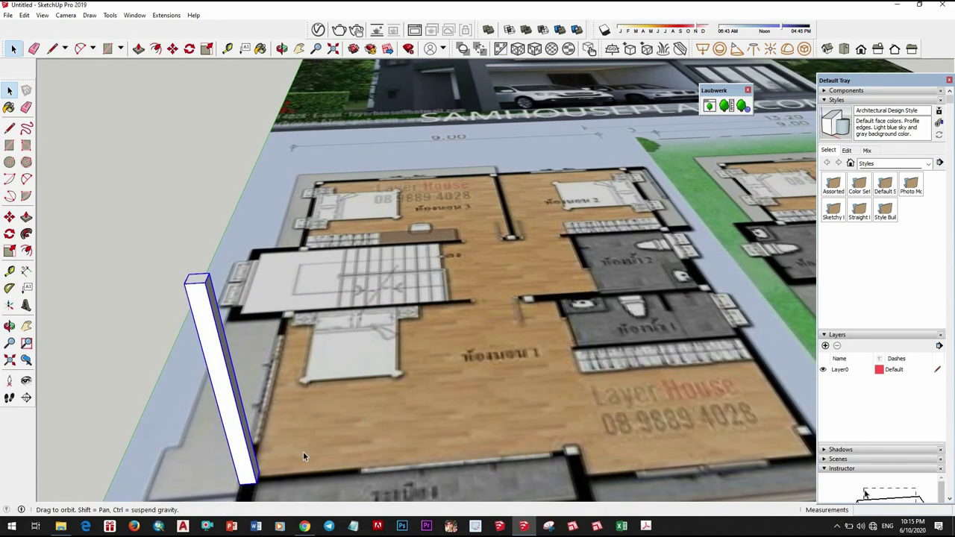
scroll(302, 457, "up", 2)
Remove the tall post so only the square footprint remains
key("l")
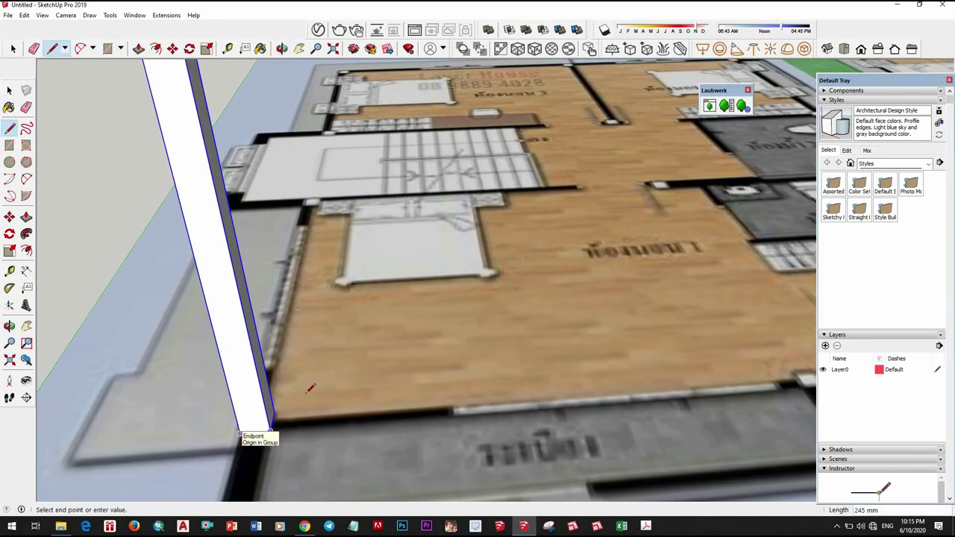
scroll(306, 391, "down", 2)
key("space")
scroll(329, 293, "down", 2)
scroll(351, 328, "up", 4)
key("o")
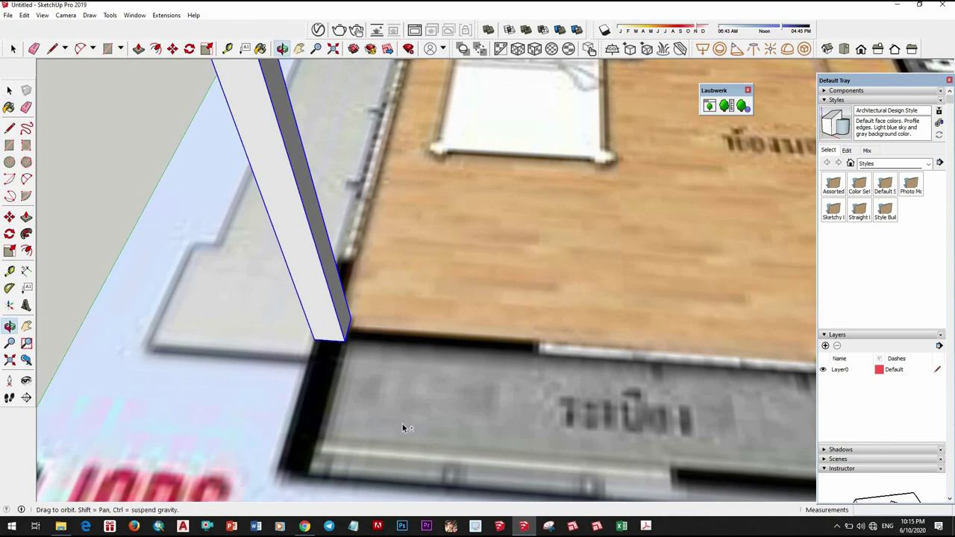
key("space")
scroll(402, 427, "down", 3)
scroll(395, 409, "up", 2)
key("Delete")
scroll(397, 402, "up", 2)
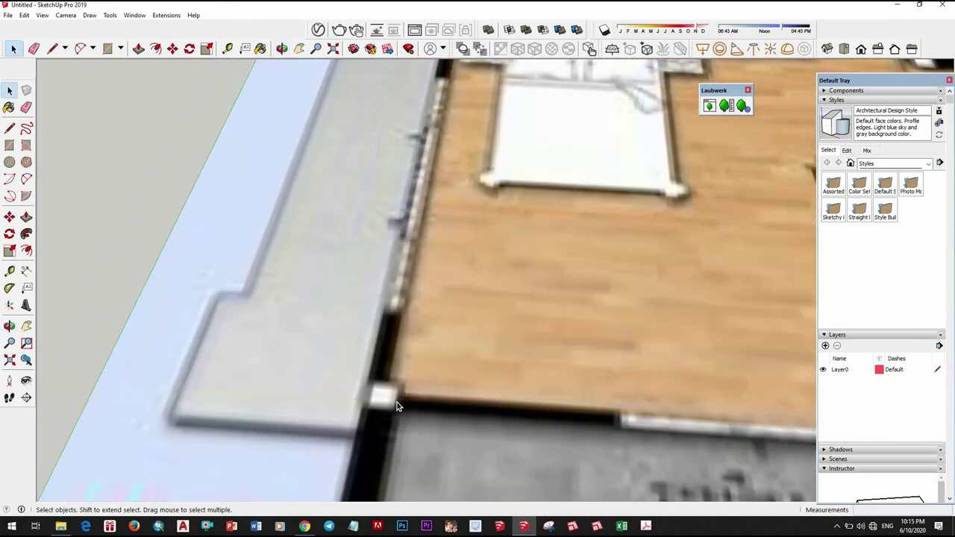
Start redrawing a rectangle at the corner square
key("c")
key("r")
left_click(370, 388)
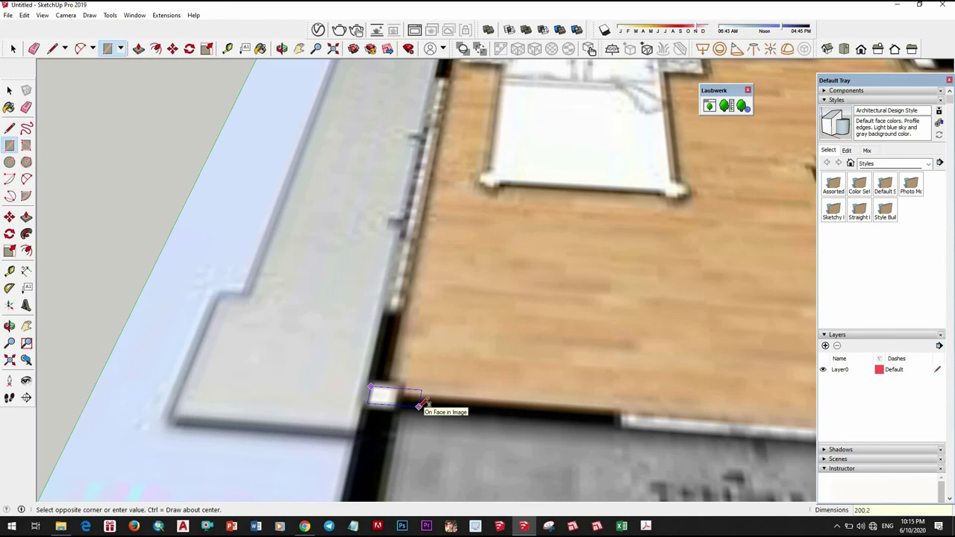
scroll(386, 402, "down", 3)
key("space")
Dismiss the corner square's options and bring the right-hand floor plan into view
right_click(383, 225)
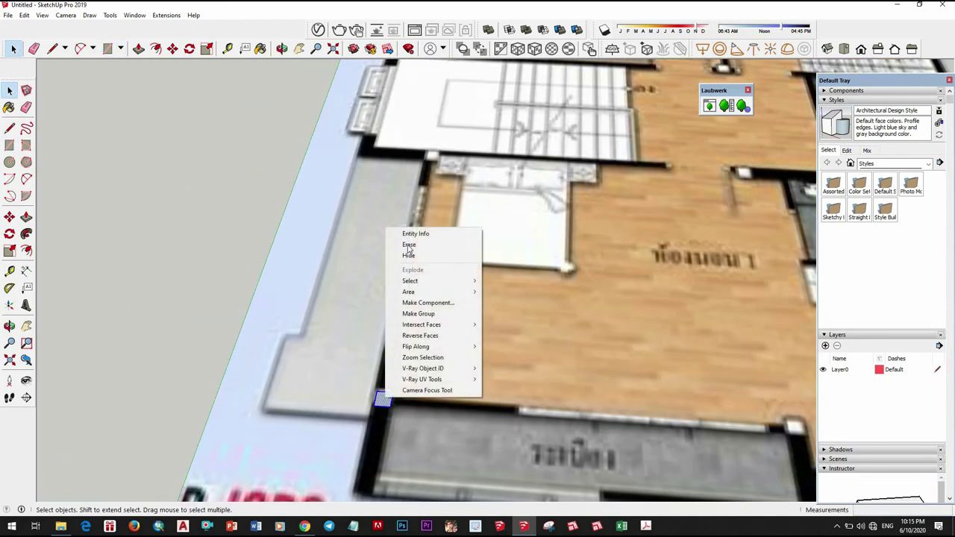
key("Escape")
scroll(397, 363, "up", 3)
scroll(397, 363, "down", 2)
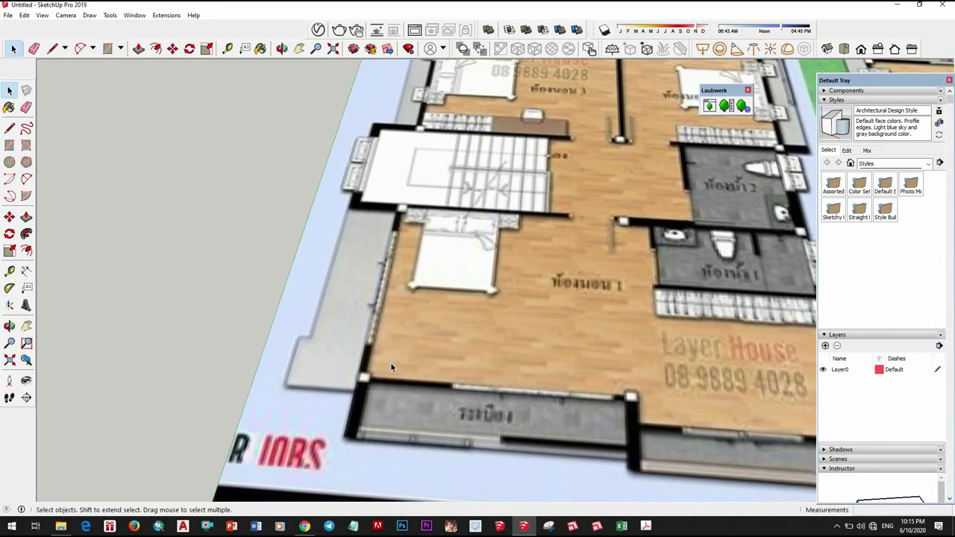
scroll(365, 380, "down", 3)
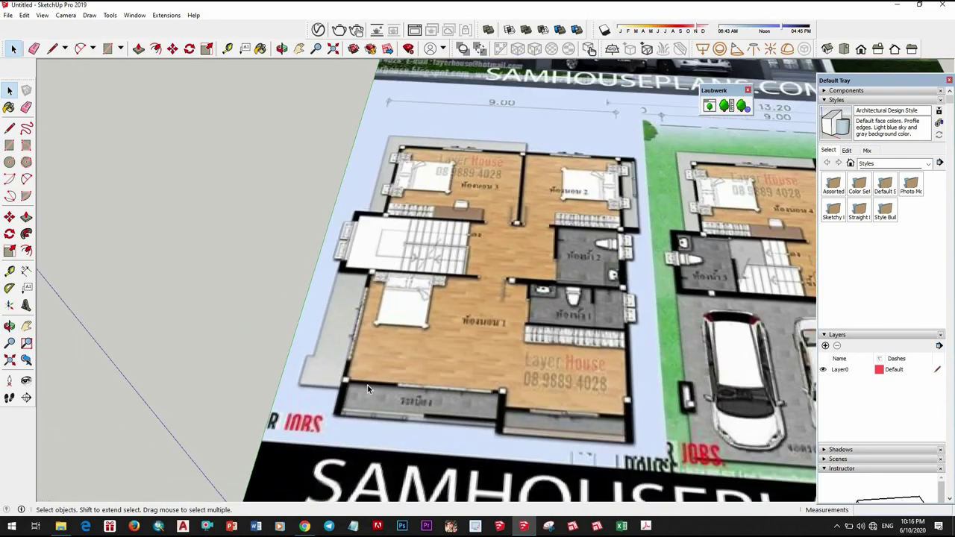
scroll(369, 385, "up", 2)
scroll(370, 385, "down", 3)
scroll(534, 383, "up", 4)
middle_click(534, 383)
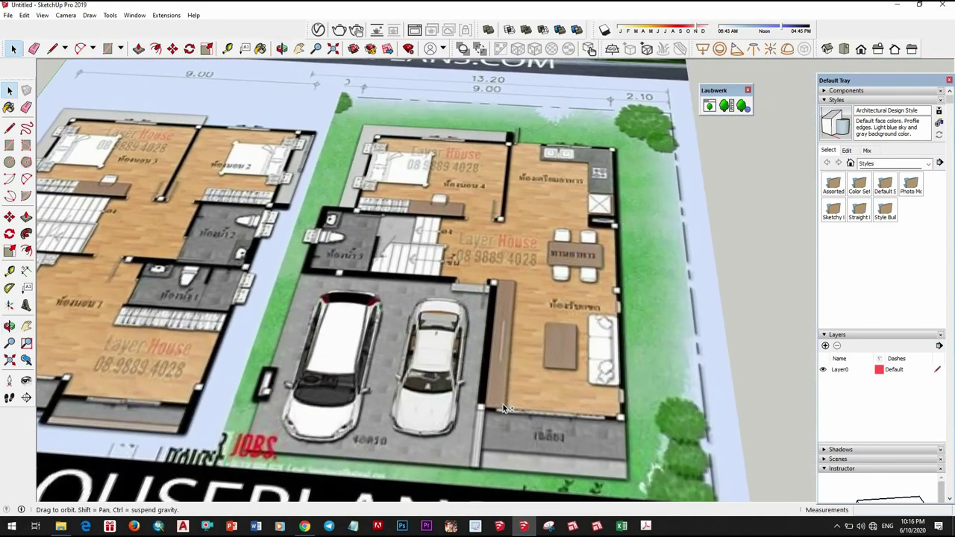
scroll(537, 389, "up", 3)
With the Line tool (L), trace the first outer wall from the living-room corner
key("l")
scroll(586, 373, "up", 2)
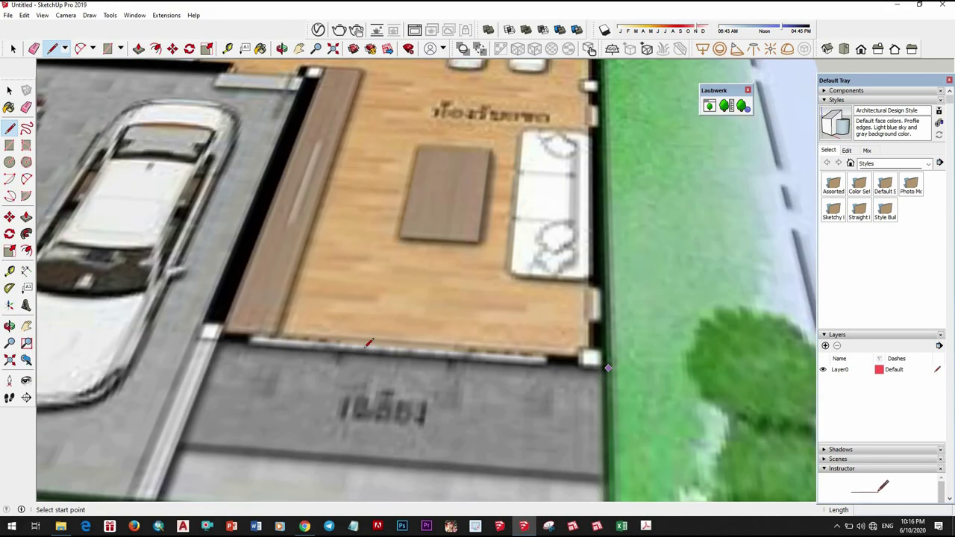
left_click(410, 349)
scroll(663, 370, "down", 1)
scroll(663, 370, "up", 2)
scroll(404, 189, "down", 3)
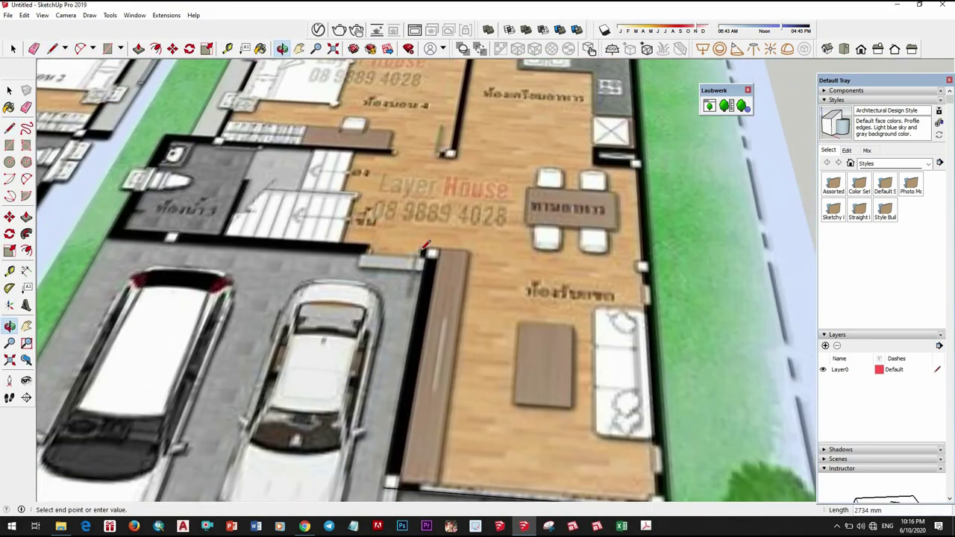
scroll(433, 259, "up", 2)
scroll(343, 267, "down", 3)
scroll(336, 281, "up", 1)
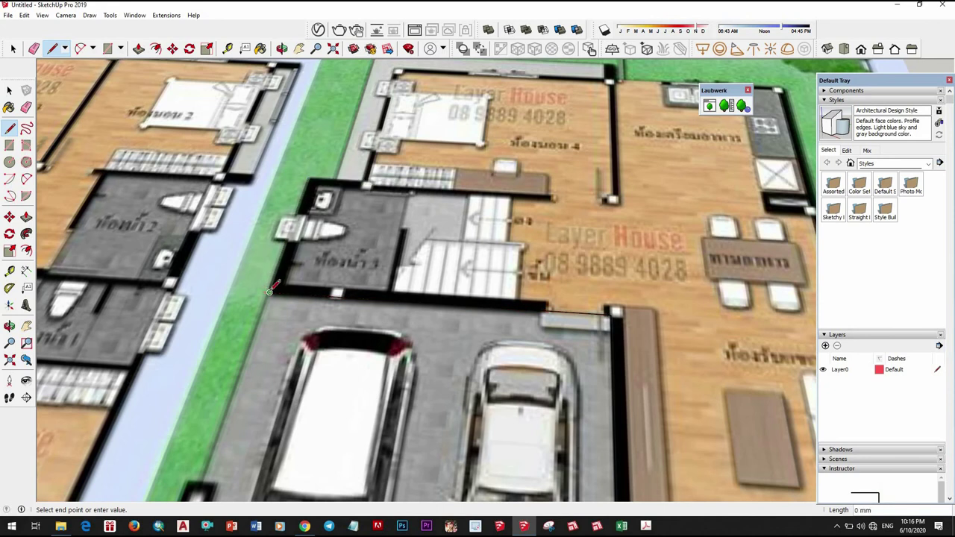
left_click(309, 179)
scroll(310, 179, "up", 2)
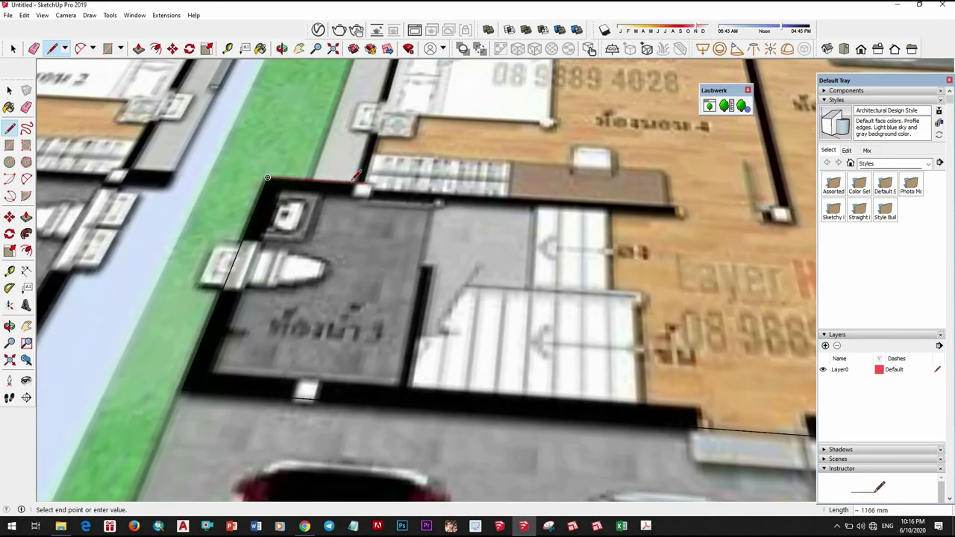
scroll(224, 183, "up", 2)
scroll(348, 173, "down", 3)
scroll(426, 173, "up", 3)
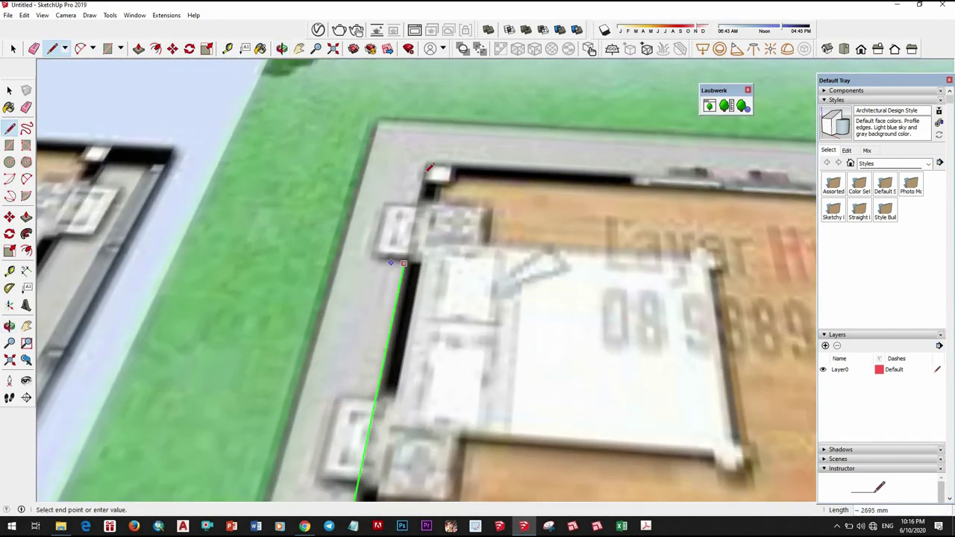
Trace the remaining outer walls through the top-right corner and close the outline into a face
left_click(472, 173)
scroll(471, 173, "down", 3)
scroll(472, 281, "up", 3)
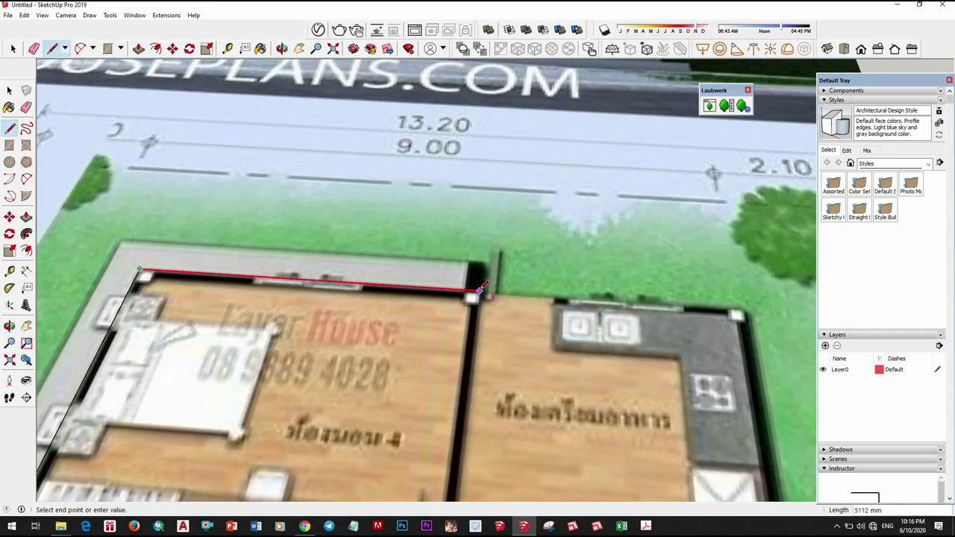
scroll(464, 367, "down", 3)
scroll(464, 368, "up", 3)
scroll(477, 373, "down", 3)
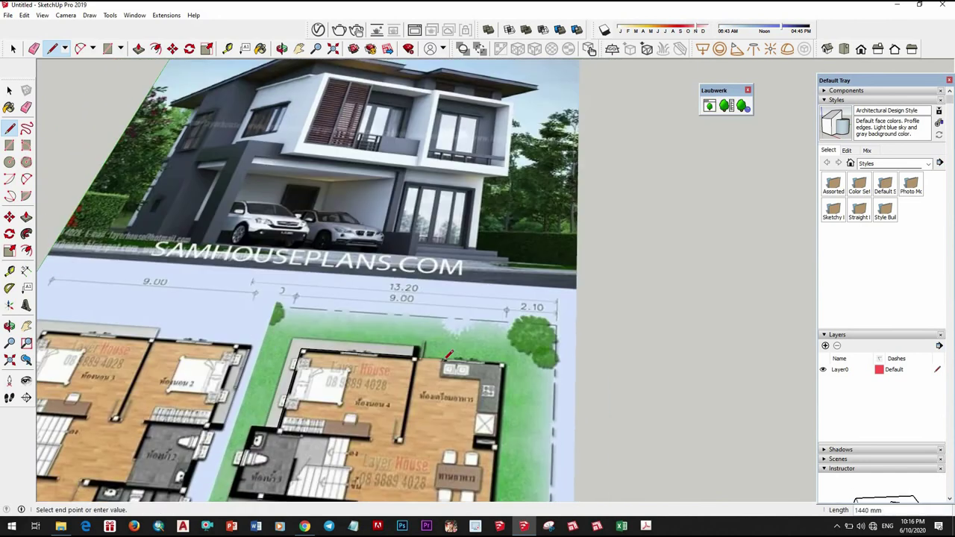
scroll(491, 378, "up", 3)
scroll(492, 378, "up", 1)
scroll(545, 377, "up", 2)
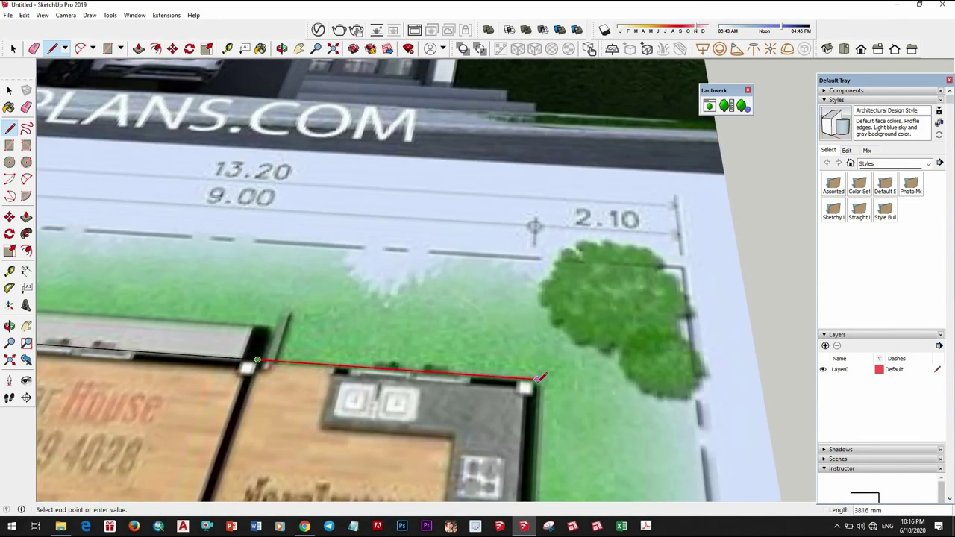
left_click(540, 377)
scroll(522, 358, "down", 3)
scroll(507, 343, "down", 2)
scroll(492, 332, "up", 3)
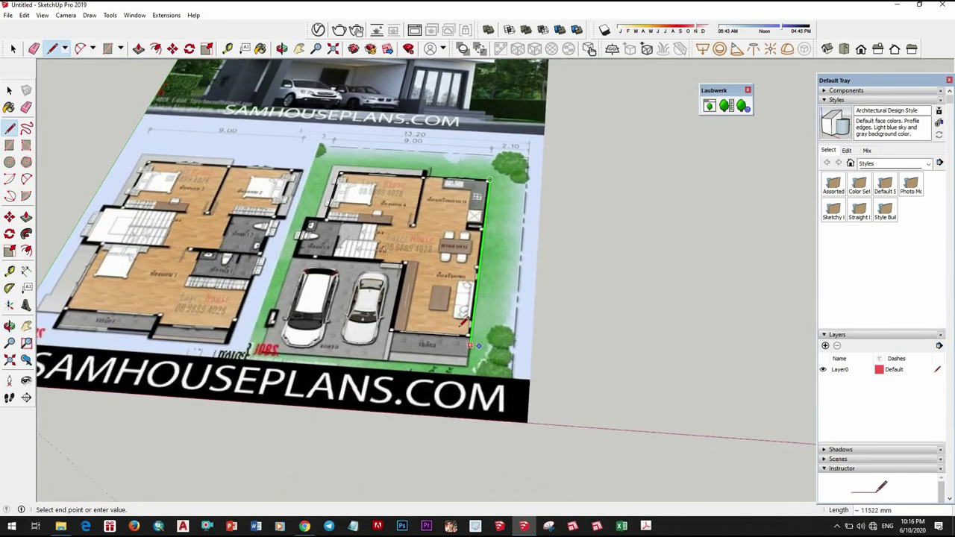
scroll(486, 325, "up", 3)
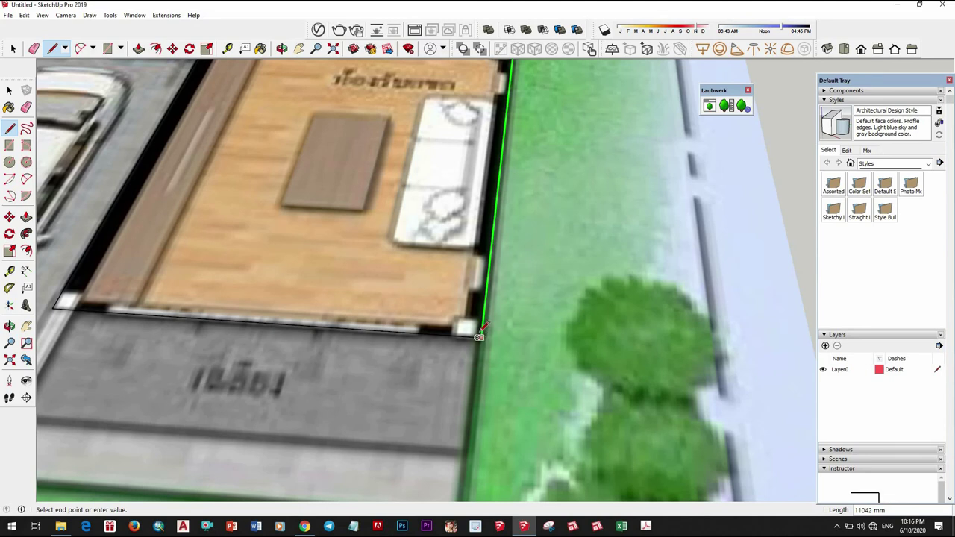
scroll(481, 332, "up", 2)
left_click(485, 358)
key("space")
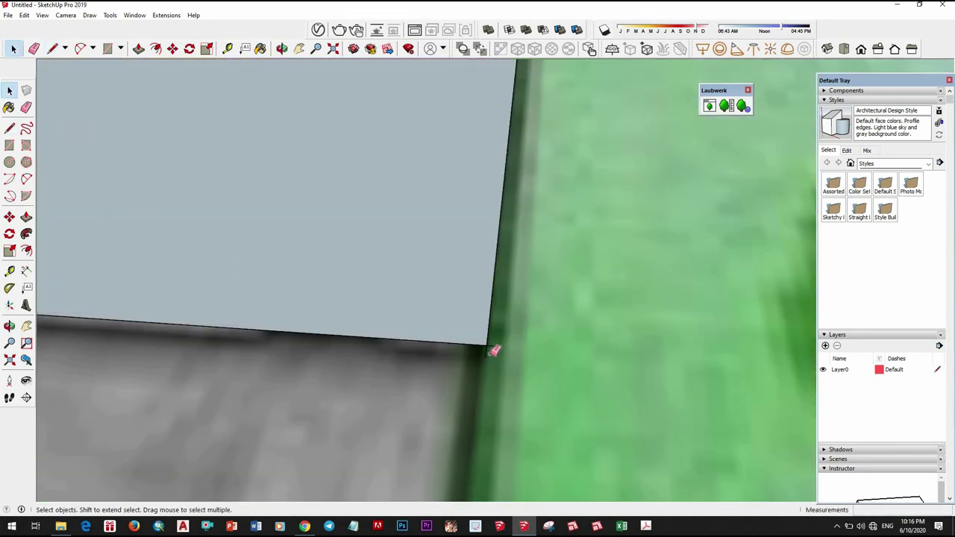
Offset the traced floor face inward into thin walls and erase the inner face
key("e")
key("space")
scroll(373, 293, "down", 5)
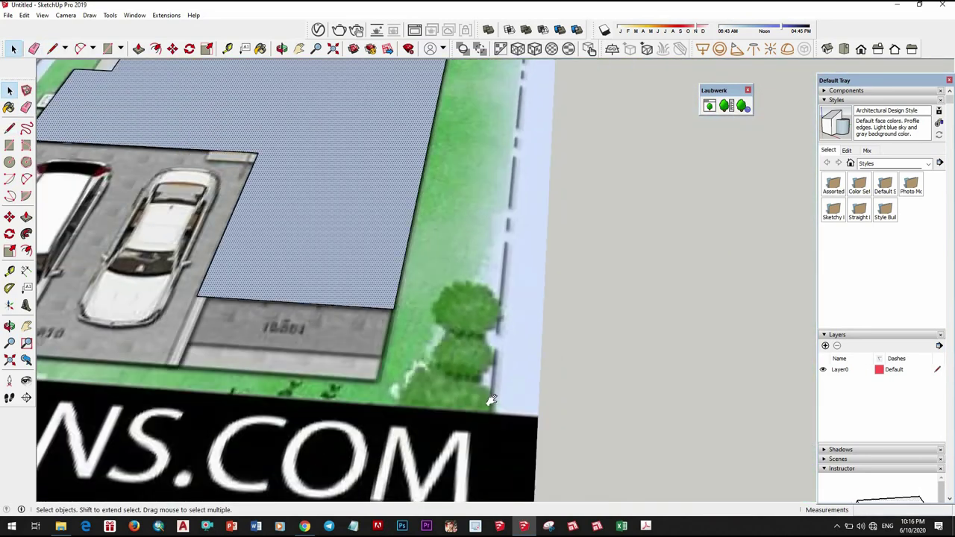
middle_click_drag(373, 294, 296, 328)
left_click(297, 328)
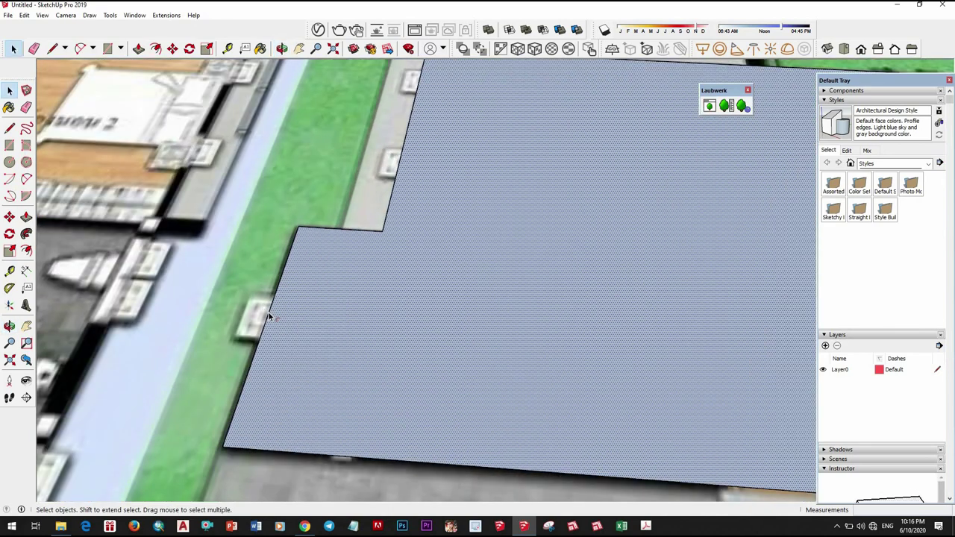
key("f")
left_click(283, 317)
left_click(283, 317)
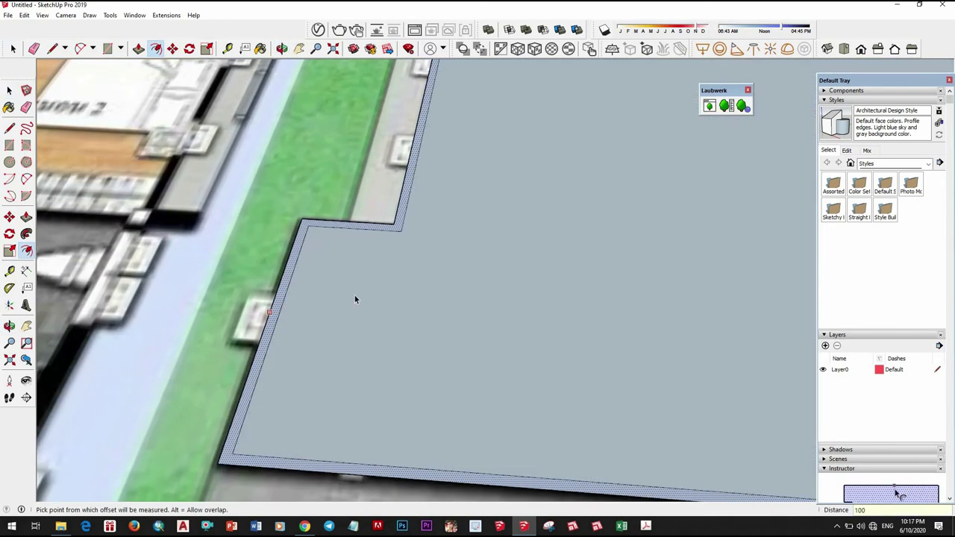
key("space")
scroll(403, 295, "down", 5)
right_click(421, 287)
left_click(448, 305)
Move the wall edge so the lower wall corner lines up with the plan
mouse_move(448, 306)
middle_mouse_down()
mouse_move(364, 319)
mouse_move(445, 408)
middle_mouse_up()
scroll(364, 318, "up", 3)
scroll(446, 408, "up", 2)
scroll(445, 408, "up", 2)
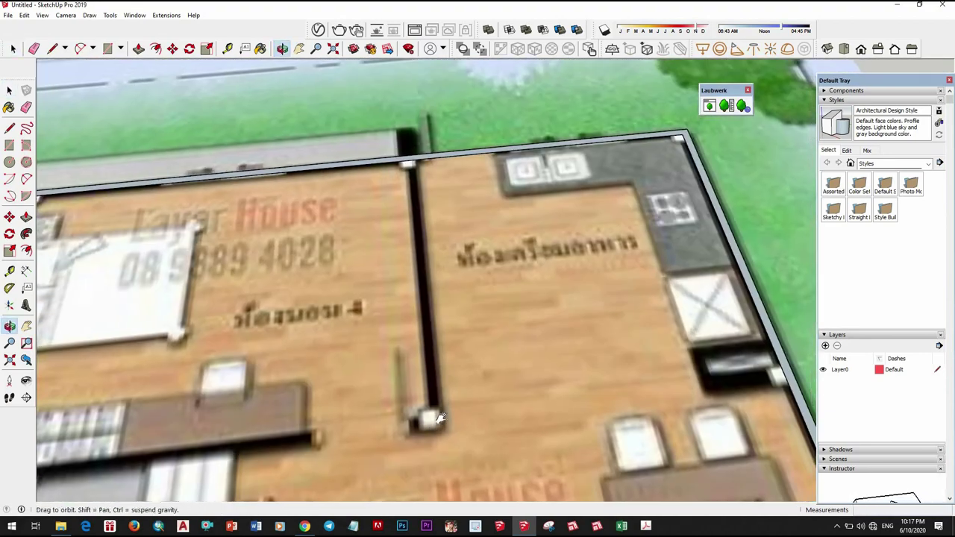
scroll(366, 397, "down", 3)
scroll(273, 405, "up", 5)
scroll(256, 365, "down", 3)
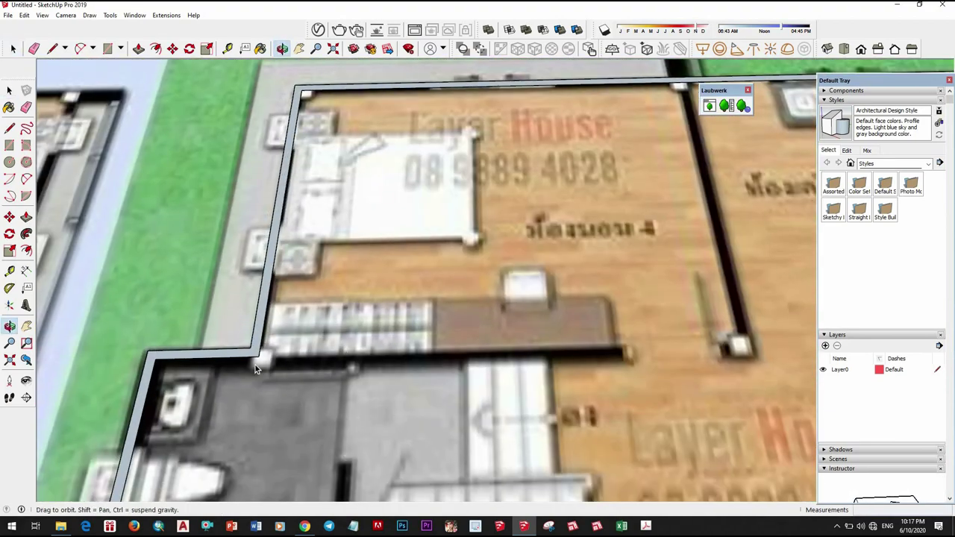
scroll(255, 373, "up", 3)
middle_click_drag(255, 376, 394, 389)
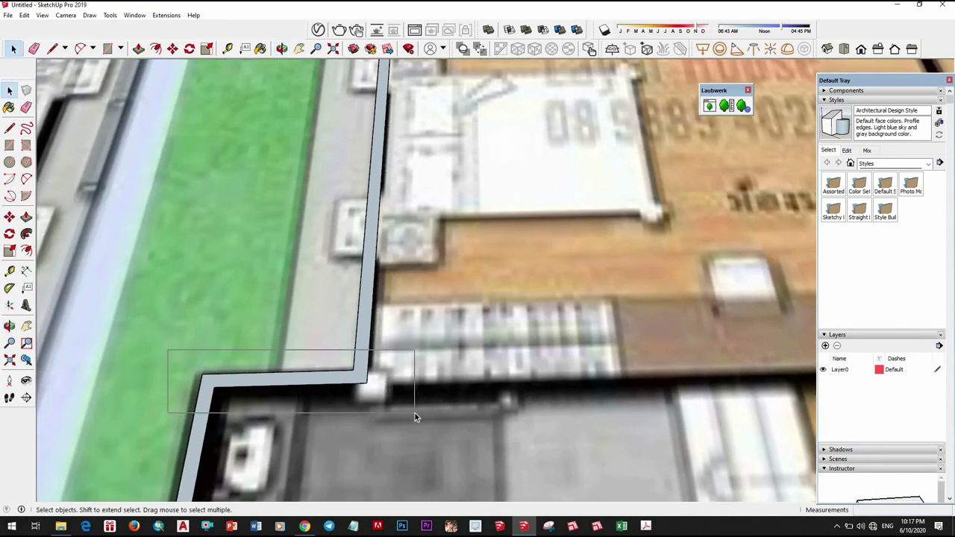
scroll(372, 382, "up", 2)
scroll(337, 373, "up", 1)
key("m")
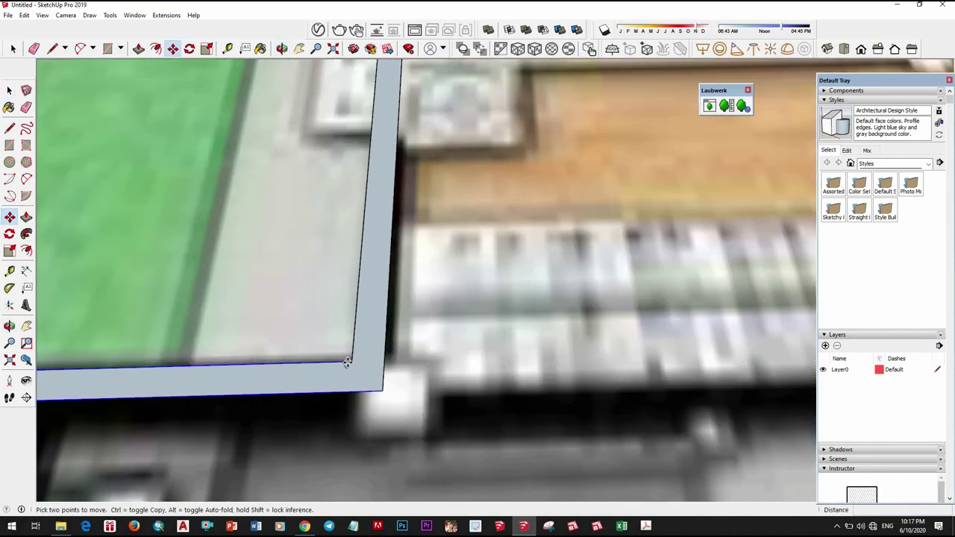
left_click(344, 367)
left_click(346, 396)
key("space")
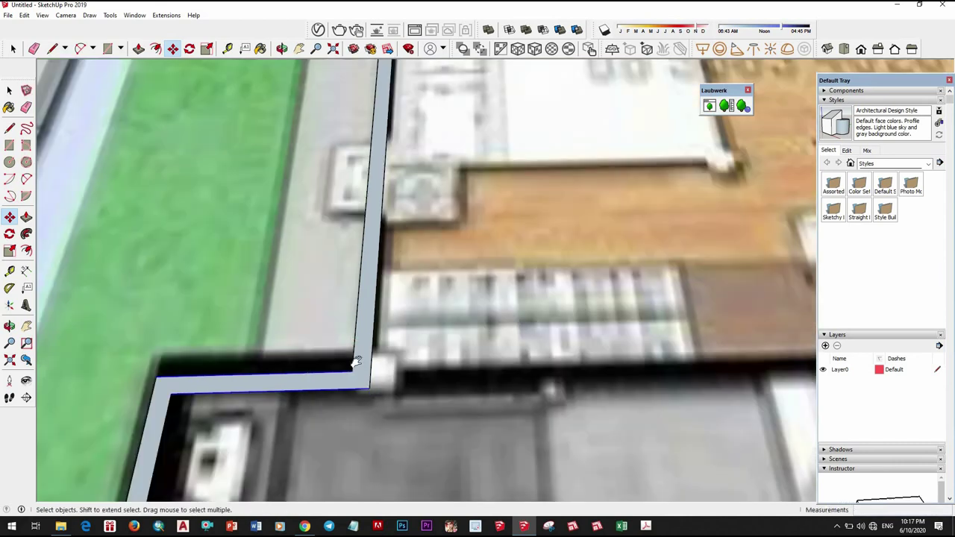
Draw a roughly 3703 mm line along the bedroom's lower wall and select the extra grey face
middle_click_drag(350, 395, 336, 379)
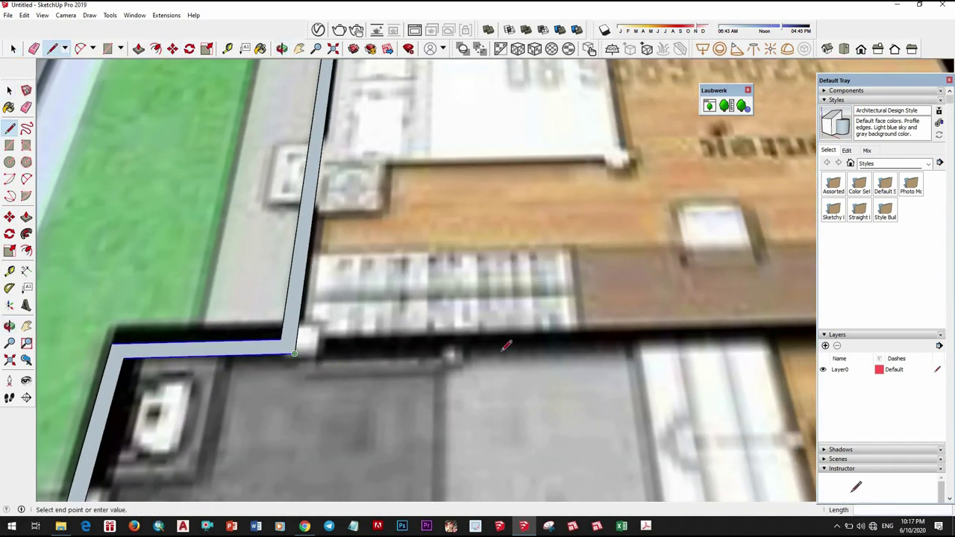
scroll(506, 345, "down", 2)
scroll(728, 333, "up", 2)
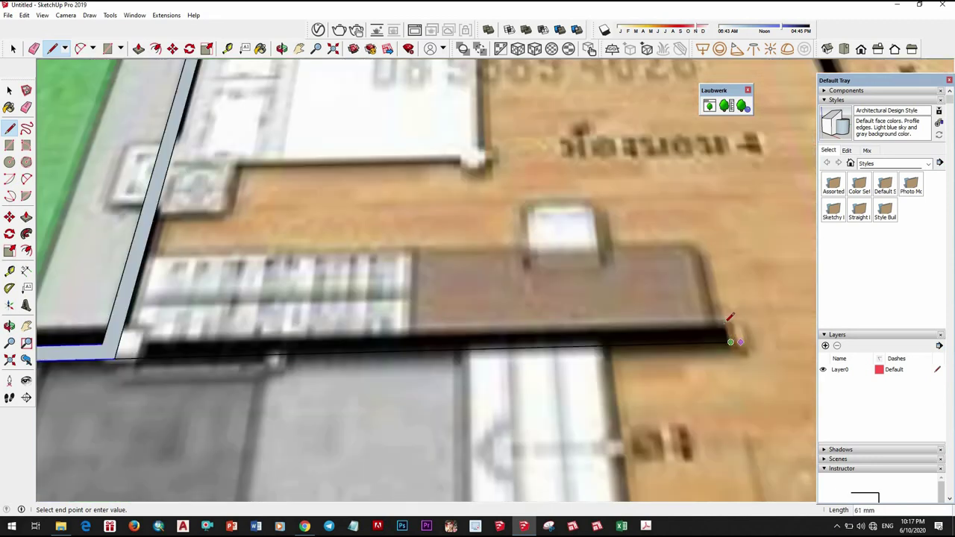
scroll(724, 326, "up", 2)
scroll(568, 333, "down", 2)
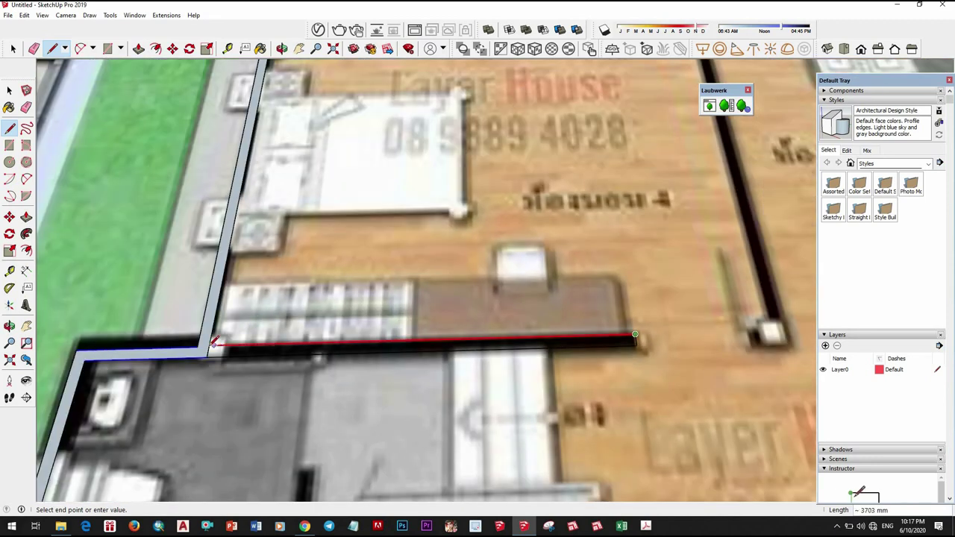
left_click(634, 334)
scroll(219, 361, "up", 2)
key("space")
key("e")
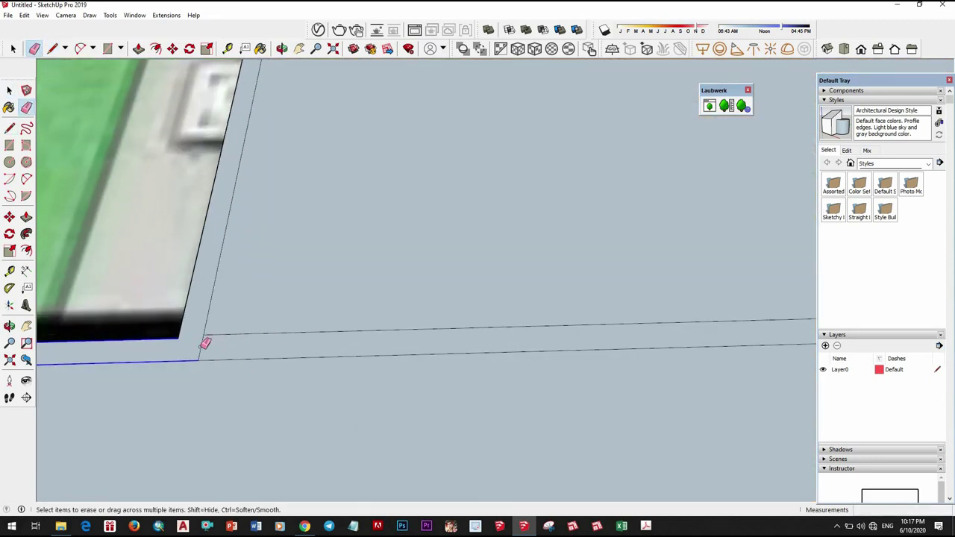
scroll(392, 393, "down", 3)
right_click(390, 220)
Erase the leftover grey face and orbit to a top-down view of the plan
left_click(406, 242)
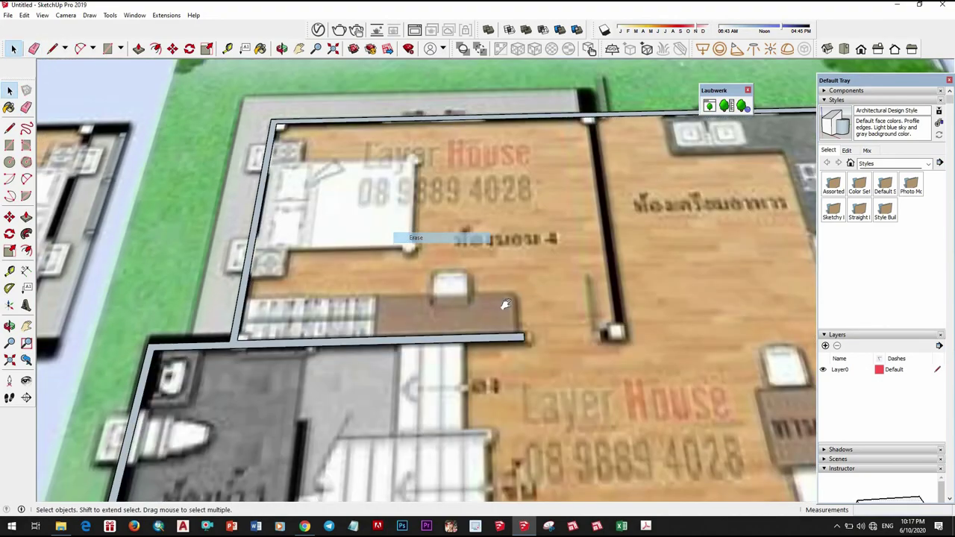
scroll(432, 288, "up", 3)
mouse_move(432, 288)
middle_mouse_down()
mouse_move(469, 259)
mouse_move(597, 335)
middle_mouse_up()
scroll(469, 260, "down", 3)
scroll(731, 401, "up", 3)
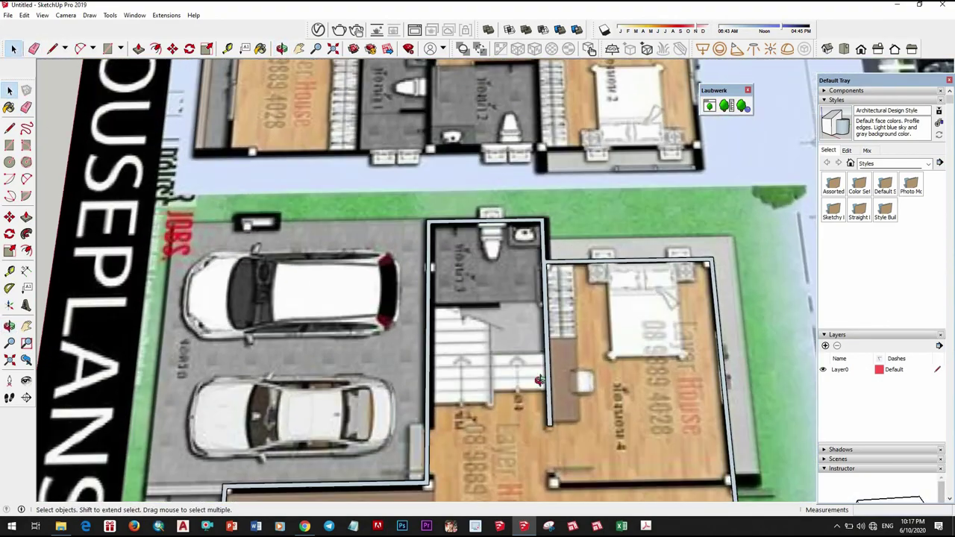
scroll(731, 401, "up", 2)
middle_click_drag(731, 401, 492, 393)
scroll(492, 393, "up", 3)
scroll(491, 393, "up", 2)
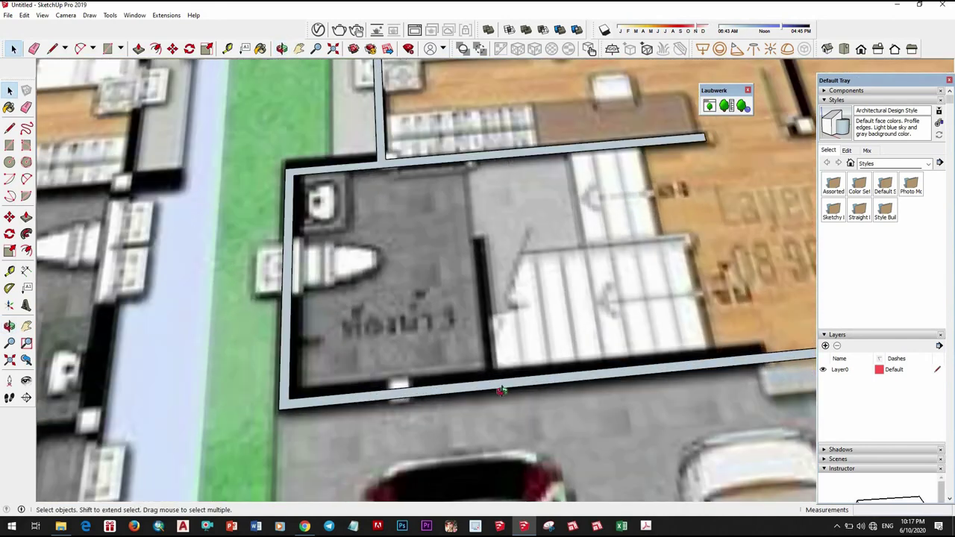
scroll(491, 393, "up", 2)
key("space")
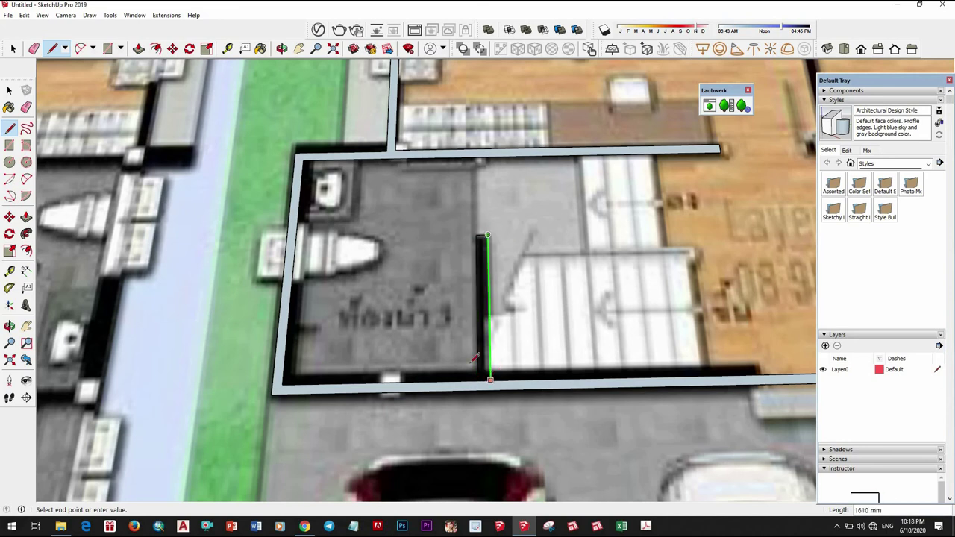
Draw the roughly 1610 mm partition line between bathroom and stairs and clear the extra face
left_click(490, 380)
scroll(490, 379, "down", 3)
right_click(499, 345)
scroll(380, 440, "up", 3)
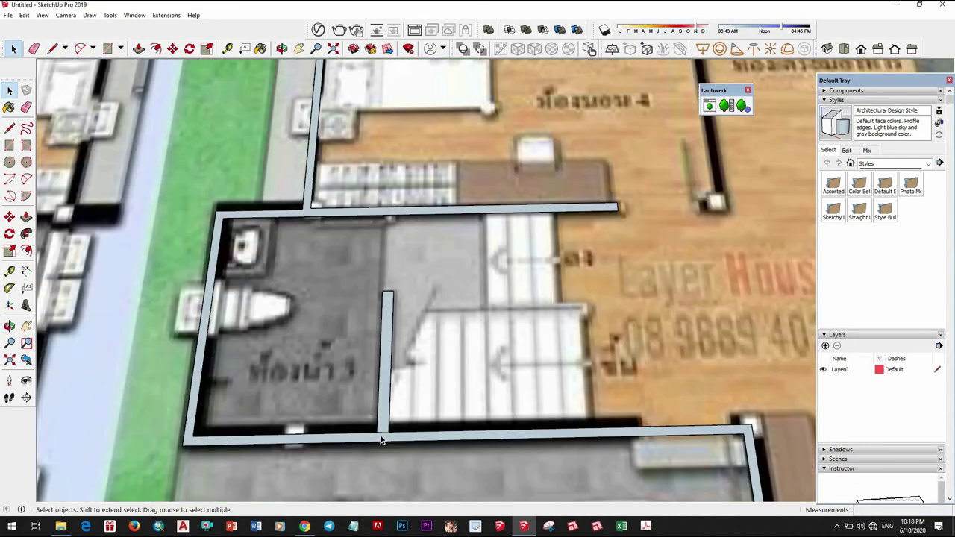
scroll(382, 437, "down", 2)
right_click(380, 316)
scroll(380, 316, "down", 3)
mouse_move(388, 321)
middle_mouse_down()
mouse_move(429, 328)
mouse_move(482, 298)
mouse_move(507, 264)
middle_mouse_up()
scroll(507, 264, "up", 2)
scroll(515, 272, "up", 4)
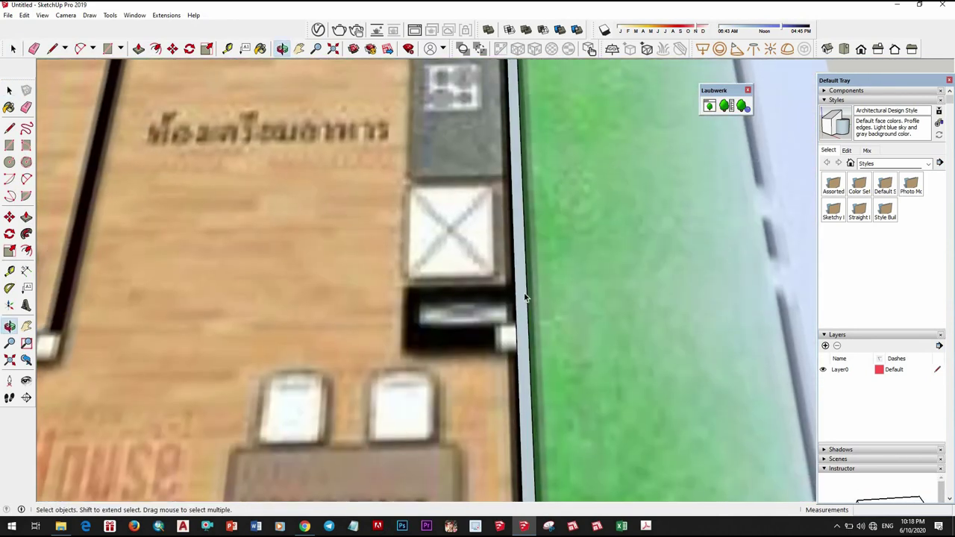
scroll(525, 278, "up", 2)
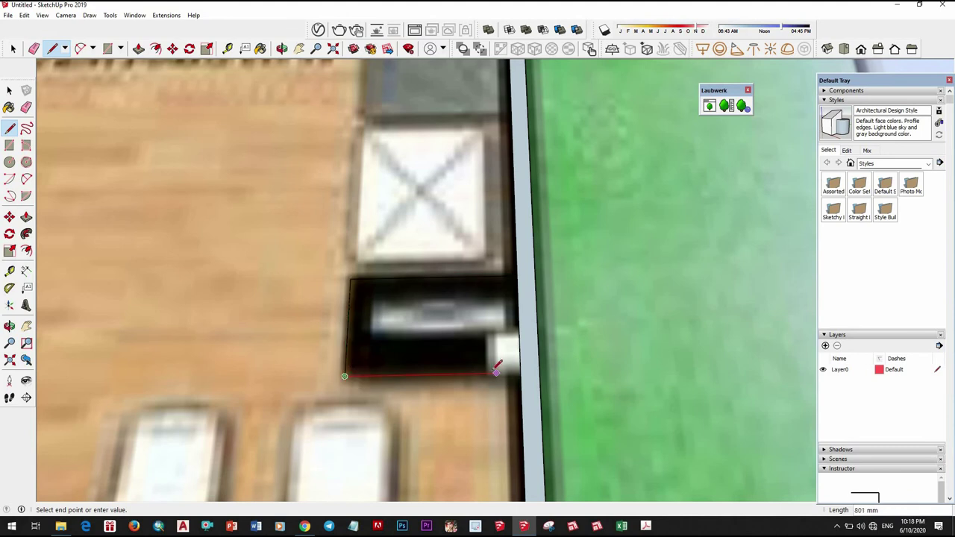
Close the rectangle around the kitchen niche and offset it inward
left_click(520, 372)
key("space")
scroll(465, 377, "down", 2)
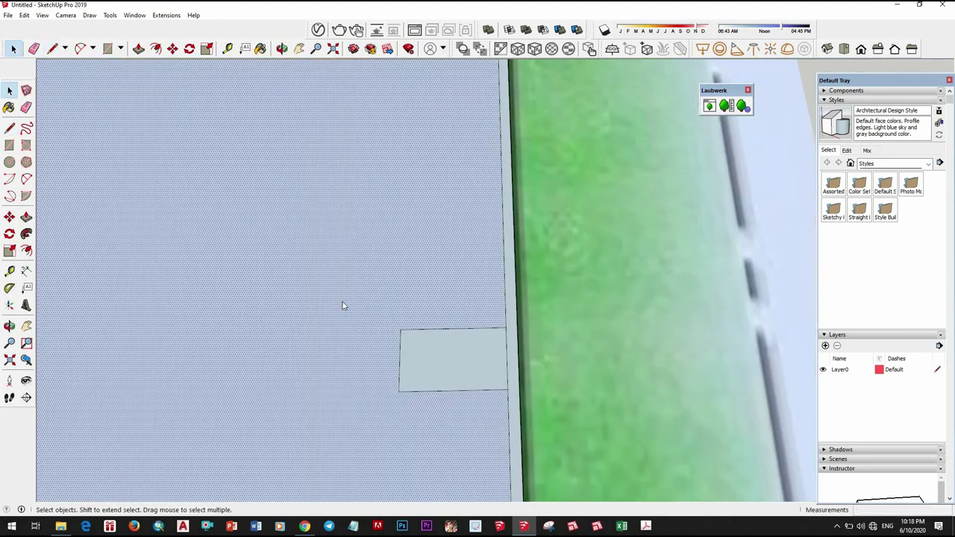
key("f")
scroll(454, 390, "up", 1)
left_click(454, 390)
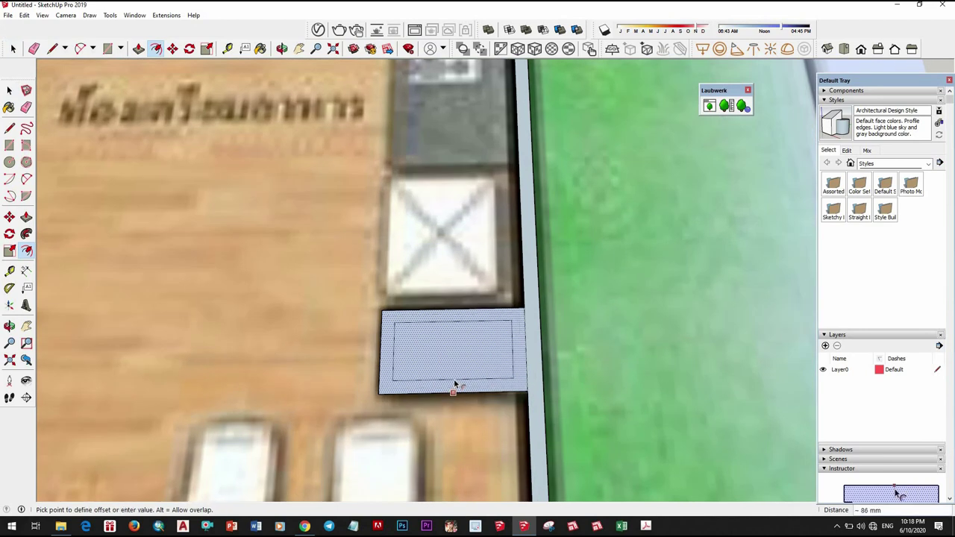
left_click(453, 384)
key("space")
Erase the niche's inner face, leaving a thin wall outline joined to the outer wall
scroll(502, 352, "up", 2)
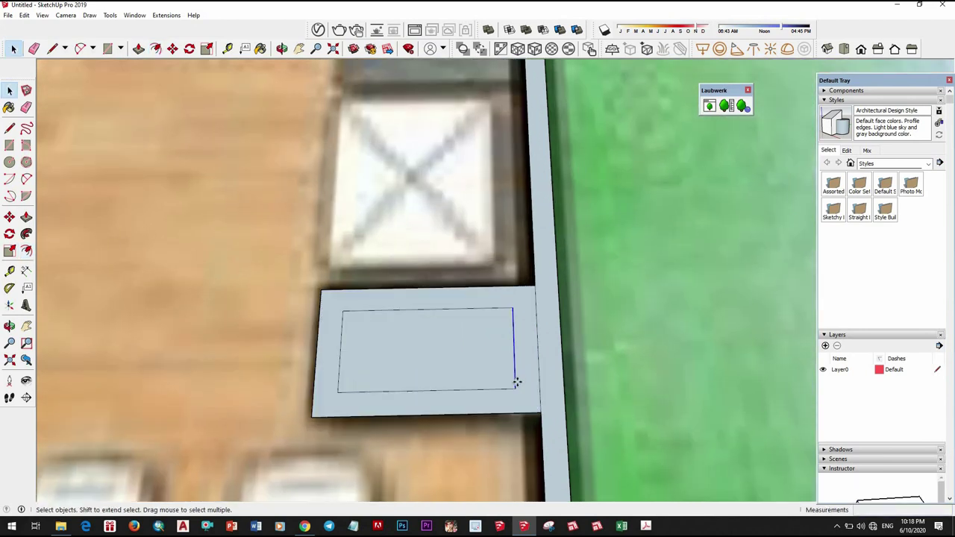
scroll(472, 345, "up", 1)
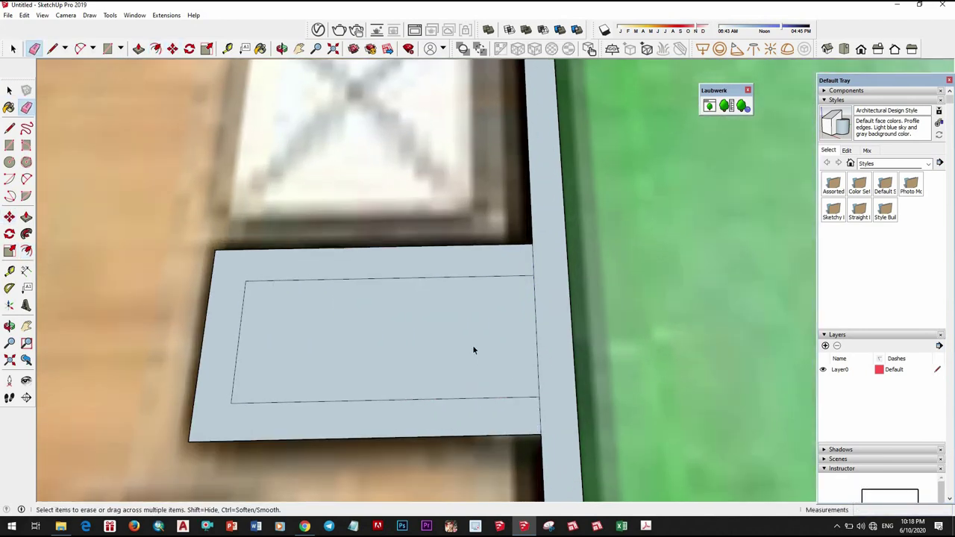
scroll(485, 307, "down", 3)
scroll(481, 307, "up", 2)
scroll(483, 318, "up", 1)
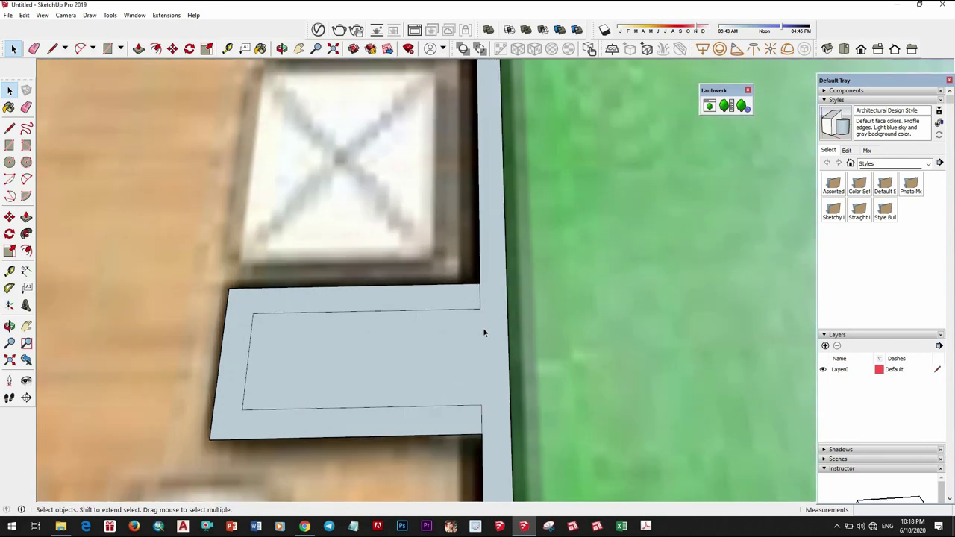
left_click(470, 306)
mouse_move(466, 343)
middle_mouse_down()
mouse_move(490, 335)
mouse_move(517, 371)
middle_mouse_up()
left_click(516, 371)
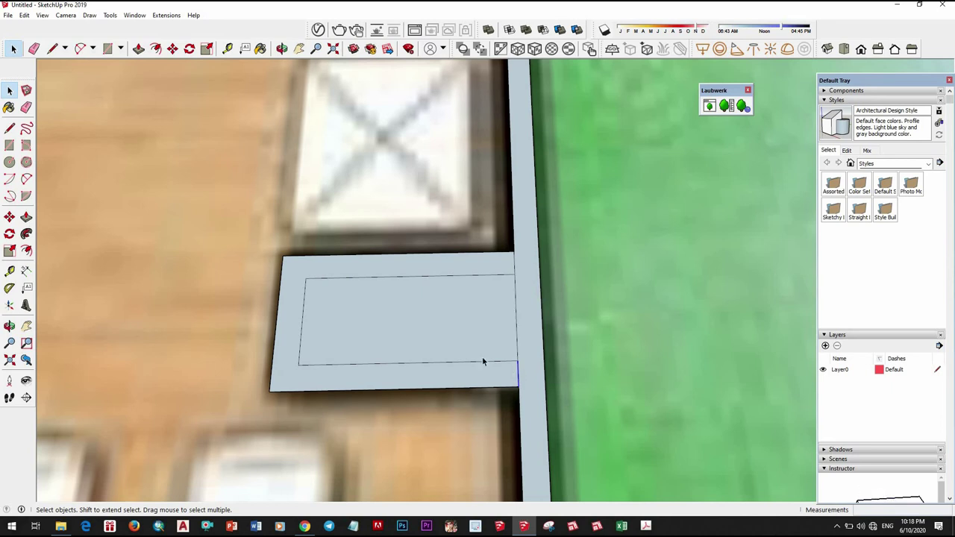
scroll(483, 360, "down", 2)
scroll(496, 351, "down", 2)
scroll(505, 342, "up", 3)
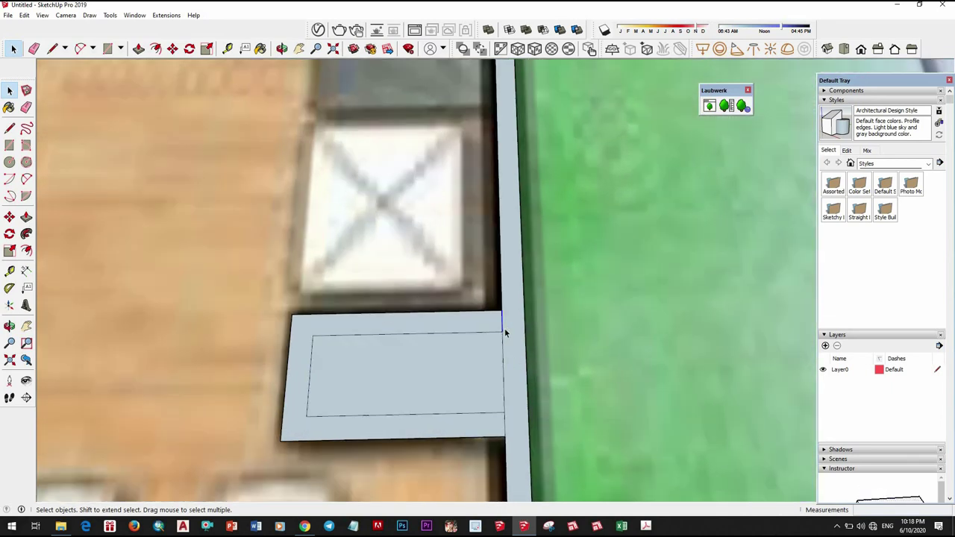
key("e")
scroll(451, 373, "down", 3)
key("space")
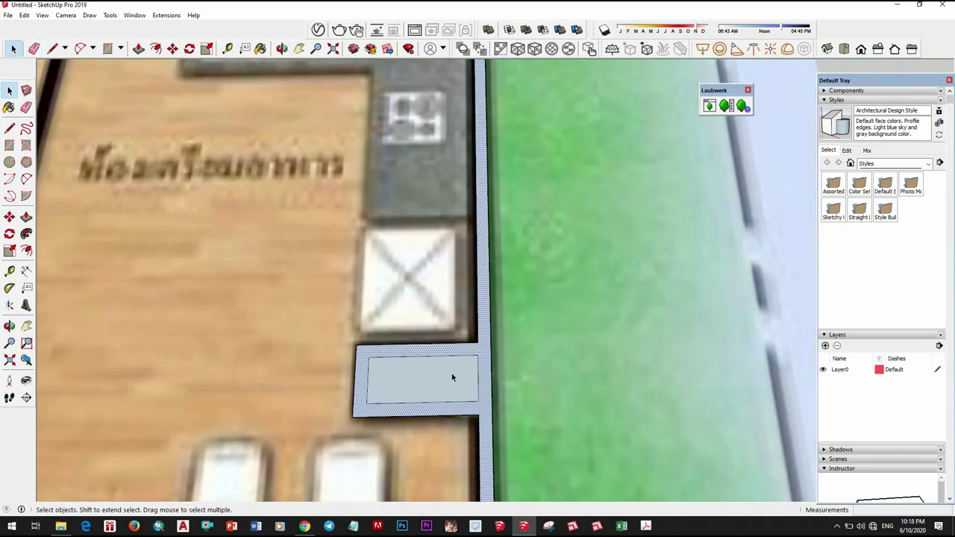
right_click(451, 373)
left_click(477, 216)
mouse_move(405, 348)
middle_mouse_down()
mouse_move(520, 348)
mouse_move(485, 284)
middle_mouse_up()
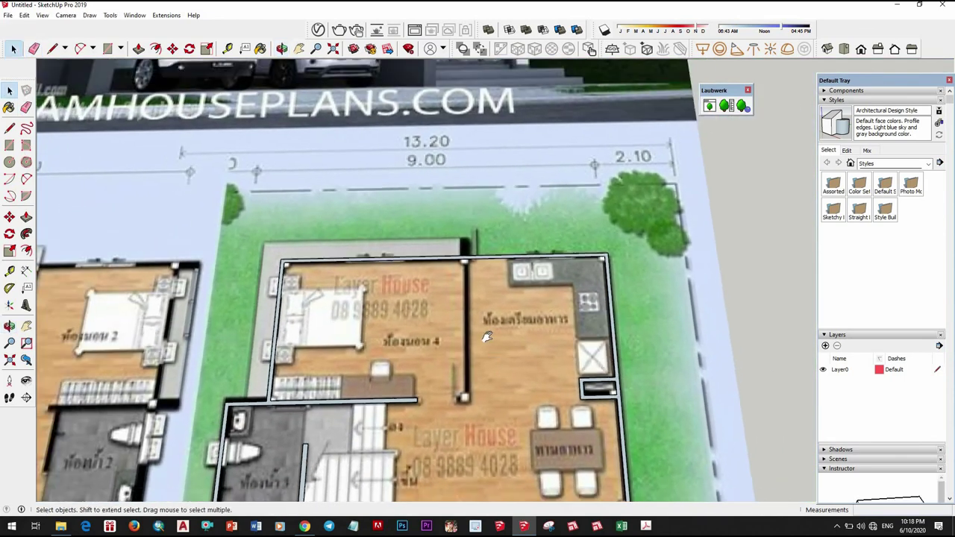
Draw a line from the top wall junction down to the partition's lower end
scroll(484, 283, "up", 2)
scroll(485, 288, "up", 1)
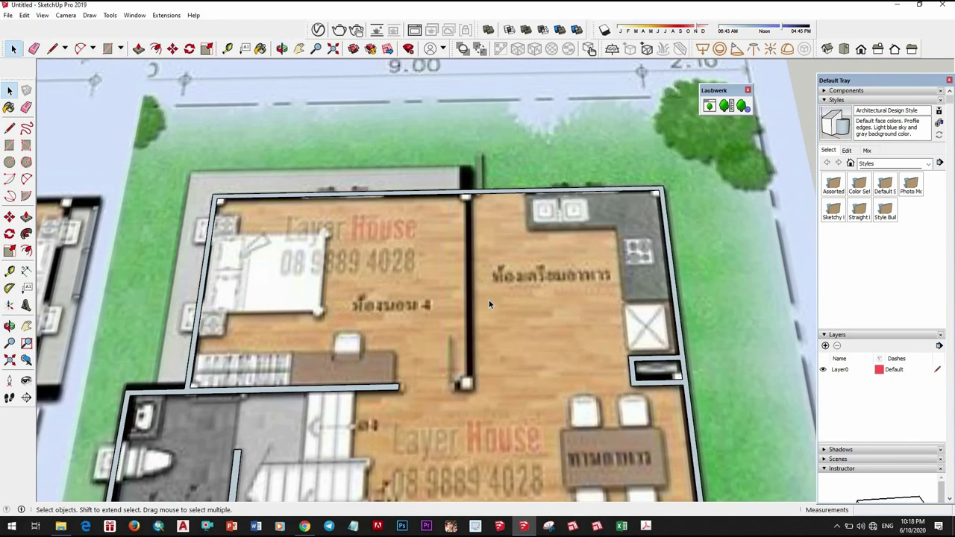
key("l")
scroll(464, 195, "up", 3)
left_click(467, 185)
scroll(467, 224, "down", 3)
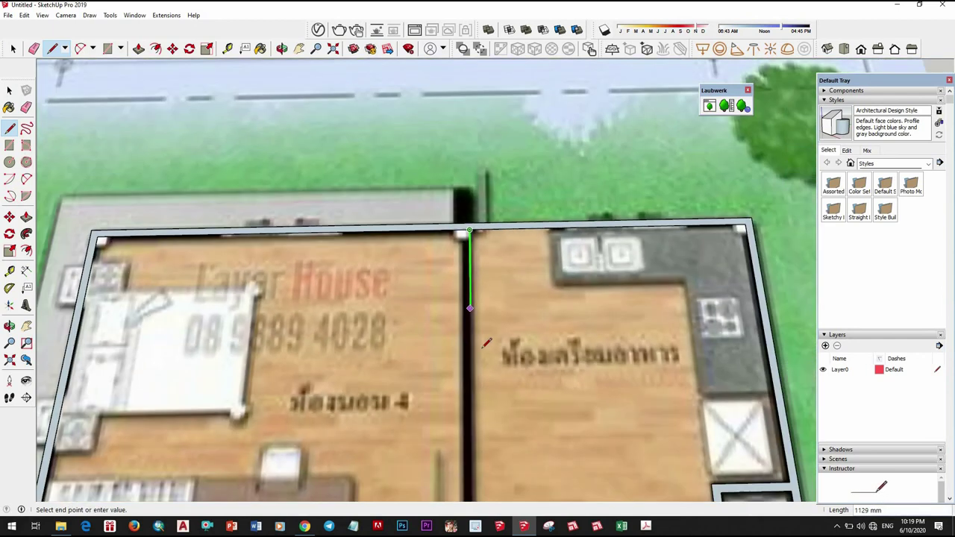
scroll(463, 403, "up", 3)
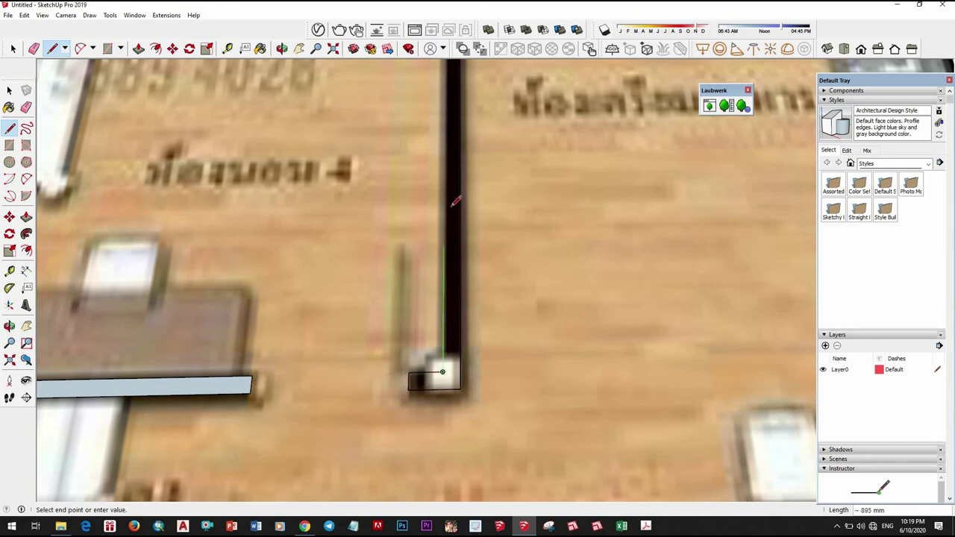
scroll(456, 201, "down", 3)
scroll(440, 255, "up", 3)
left_click(441, 256)
scroll(482, 325, "down", 1)
Erase the grey face created by the new line to reveal the floor plan
key("space")
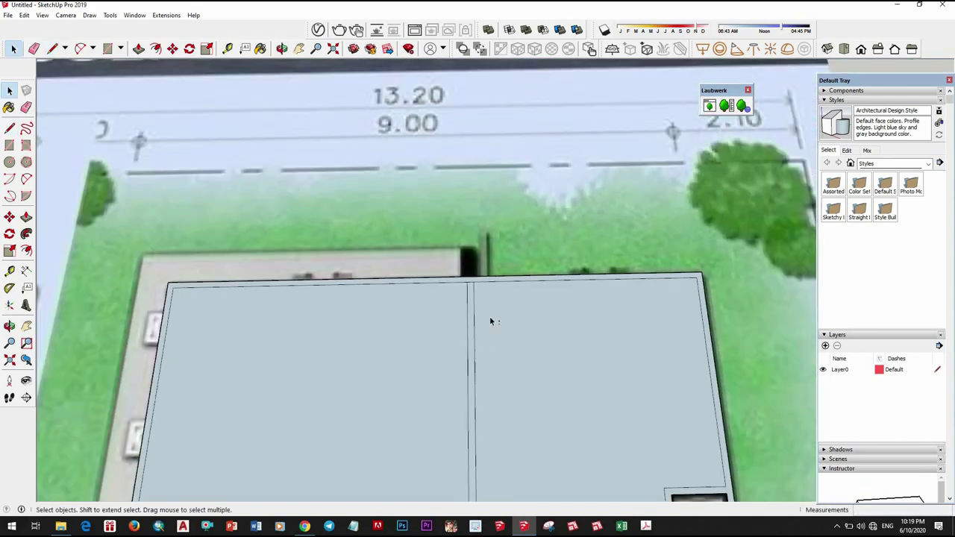
scroll(490, 320, "up", 2)
right_click(501, 341)
left_click(522, 360)
scroll(458, 149, "up", 3)
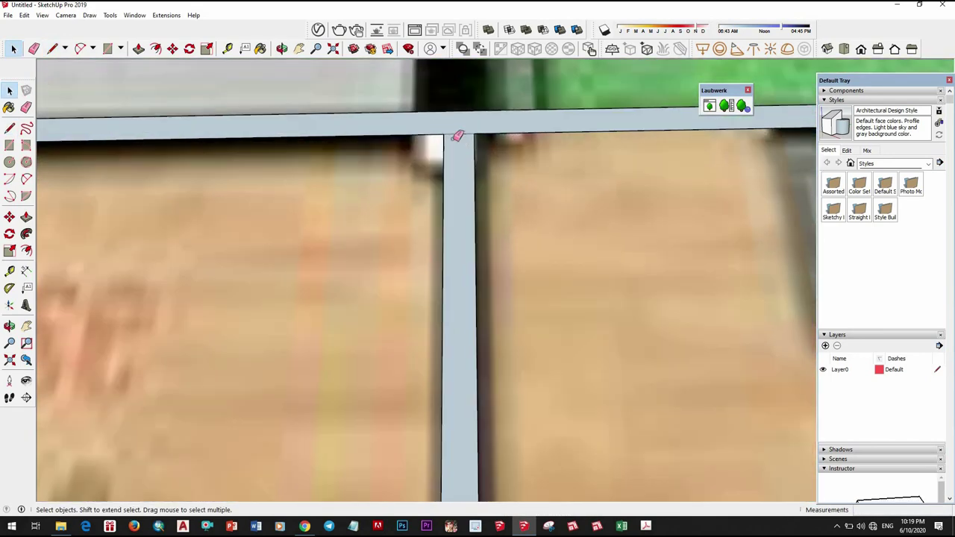
scroll(441, 213, "down", 3)
scroll(478, 252, "down", 2)
mouse_move(478, 251)
middle_mouse_down()
mouse_move(416, 316)
mouse_move(326, 254)
mouse_move(446, 228)
mouse_move(344, 270)
mouse_move(468, 327)
middle_mouse_up()
Push/Pull the traced wall outlines up to a height of 3500 mm
key("space")
scroll(448, 284, "up", 3)
key("p")
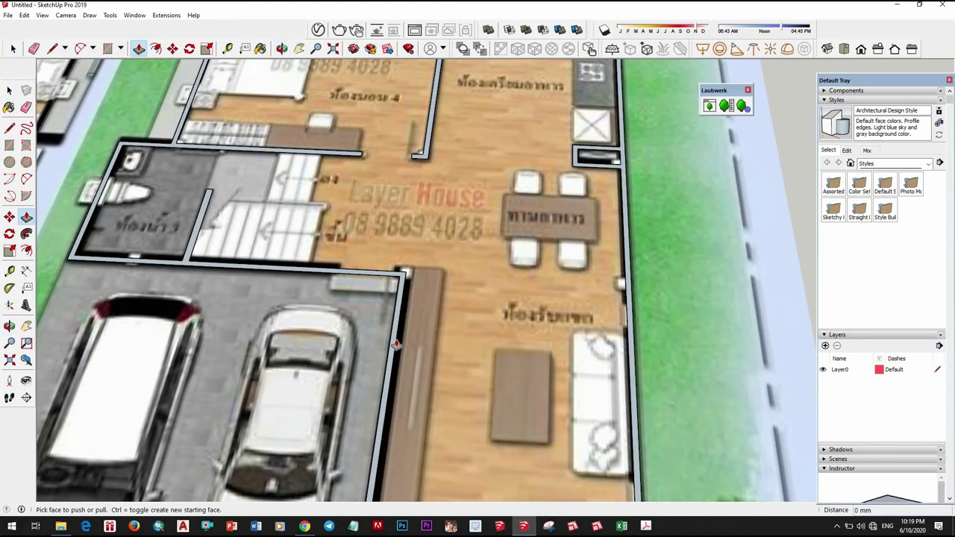
left_click_drag(387, 328, 387, 282)
scroll(388, 282, "down", 5)
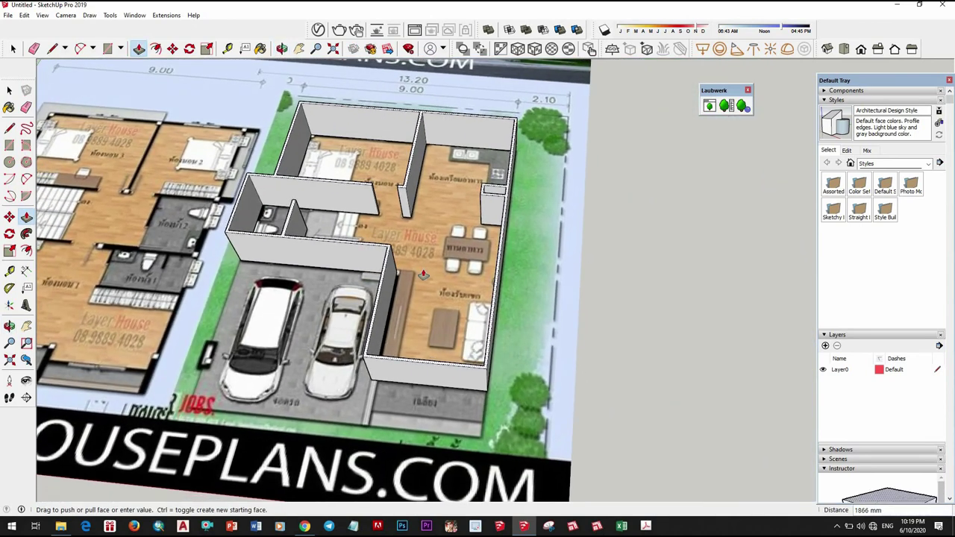
type("00")
key("Return")
mouse_move(423, 276)
middle_mouse_down()
mouse_move(410, 278)
mouse_move(481, 347)
middle_mouse_up()
Snap the short wall end to its endpoint and extend its face to close the gap
key("space")
scroll(482, 349, "up", 5)
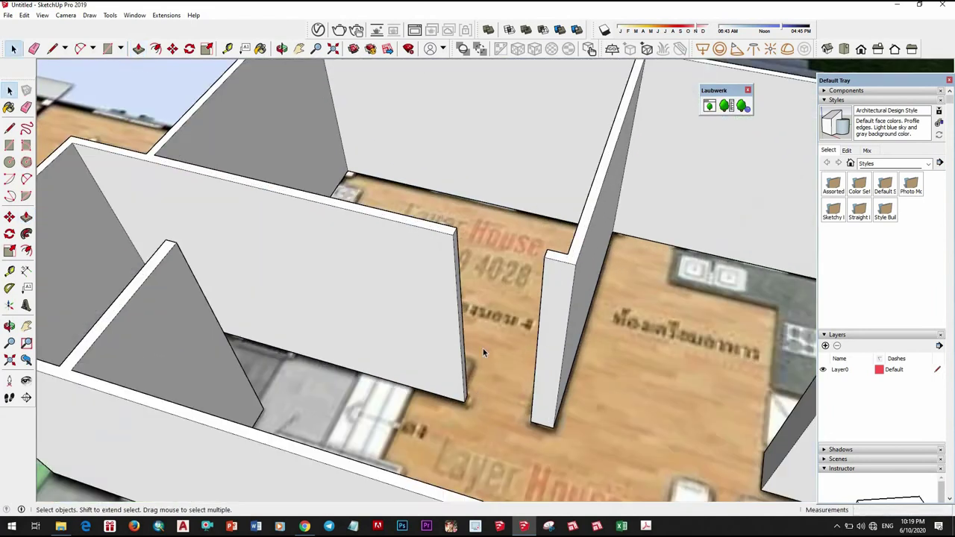
scroll(434, 210, "up", 3)
middle_click_drag(436, 444, 458, 424)
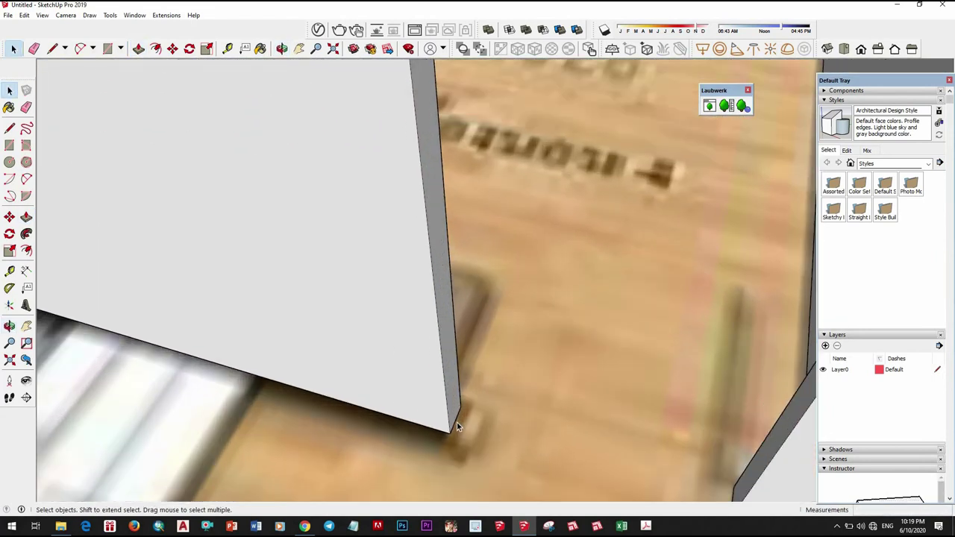
key("m")
scroll(455, 429, "up", 2)
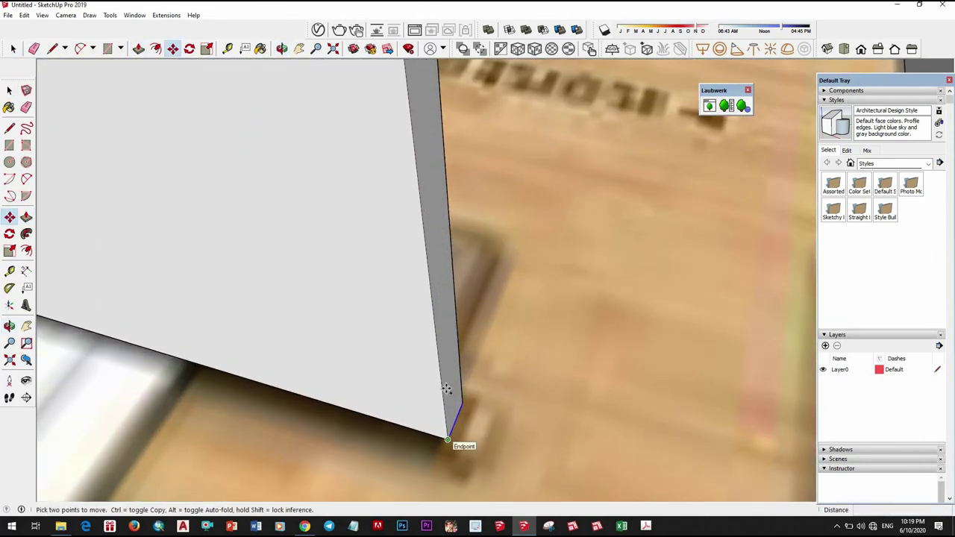
left_click(442, 371)
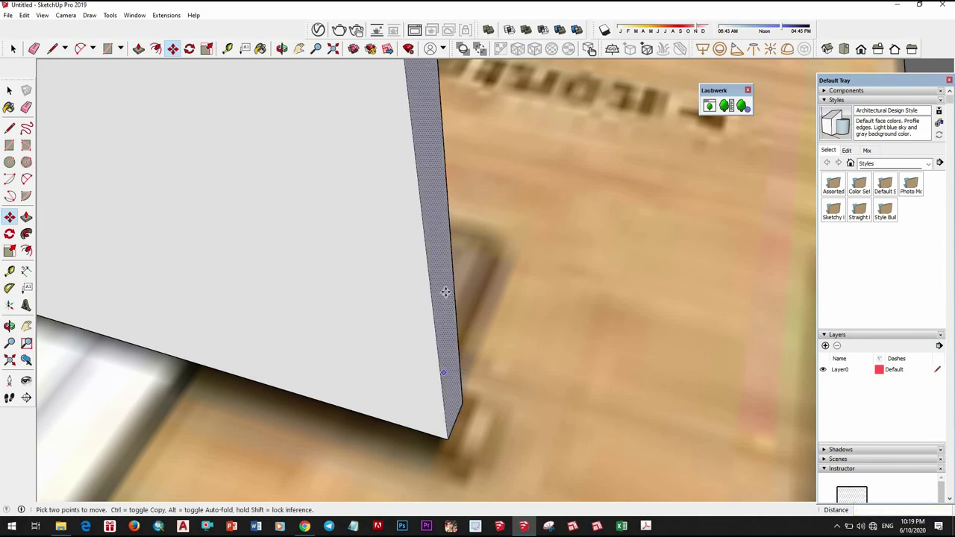
scroll(437, 394, "down", 3)
mouse_move(437, 394)
middle_mouse_down()
mouse_move(432, 379)
mouse_move(440, 451)
middle_mouse_up()
key("space")
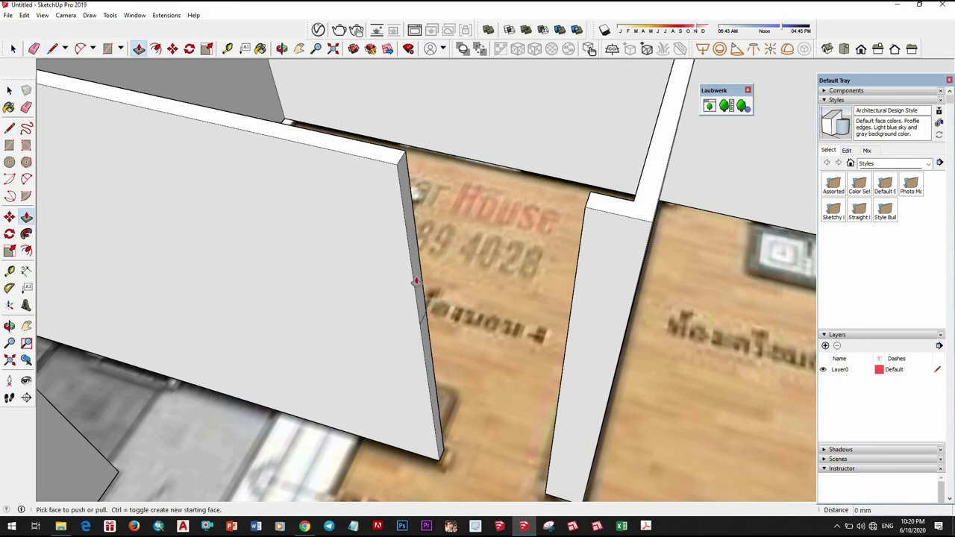
left_click(416, 281)
left_click(477, 299)
mouse_move(478, 299)
middle_mouse_down()
mouse_move(515, 216)
mouse_move(473, 292)
mouse_move(471, 396)
middle_mouse_up()
scroll(473, 324, "down", 5)
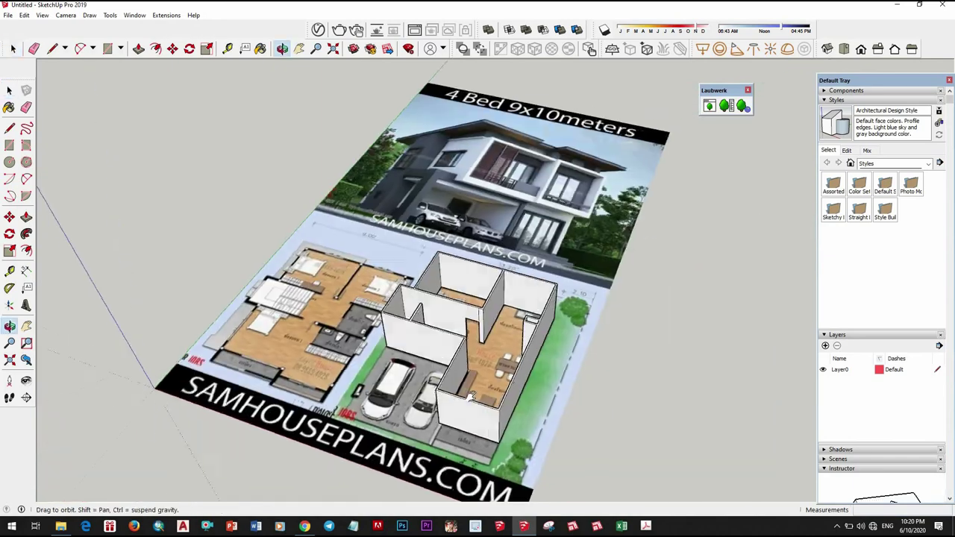
Erase the stray edges and bring the living-room front wall into view
scroll(471, 396, "up", 2)
key("space")
scroll(464, 385, "up", 6)
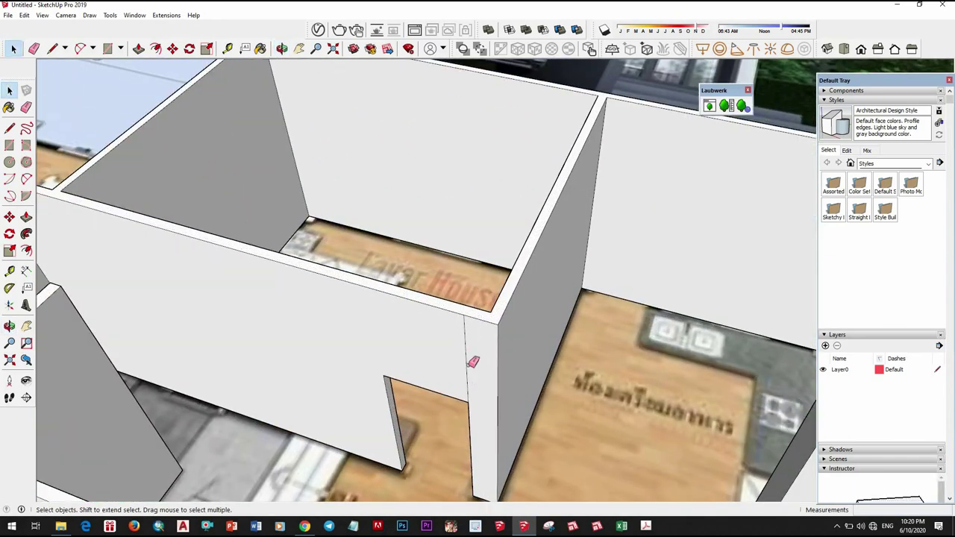
key("space")
scroll(472, 324, "down", 3)
scroll(335, 237, "down", 3)
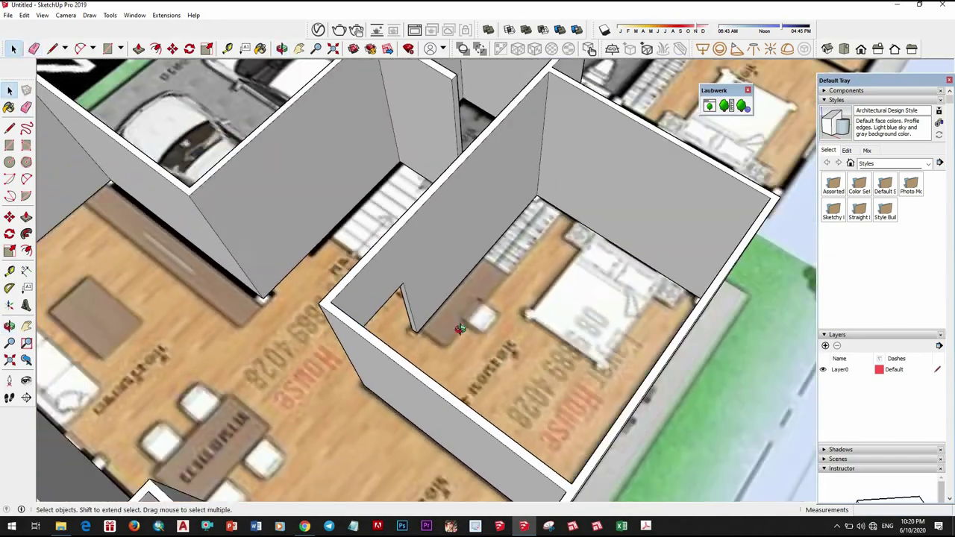
middle_click_drag(485, 321, 548, 372)
scroll(548, 372, "down", 3)
mouse_move(477, 373)
middle_mouse_down()
mouse_move(478, 320)
mouse_move(482, 409)
middle_mouse_up()
scroll(477, 320, "up", 1)
scroll(477, 320, "up", 3)
scroll(487, 415, "up", 2)
scroll(427, 415, "up", 2)
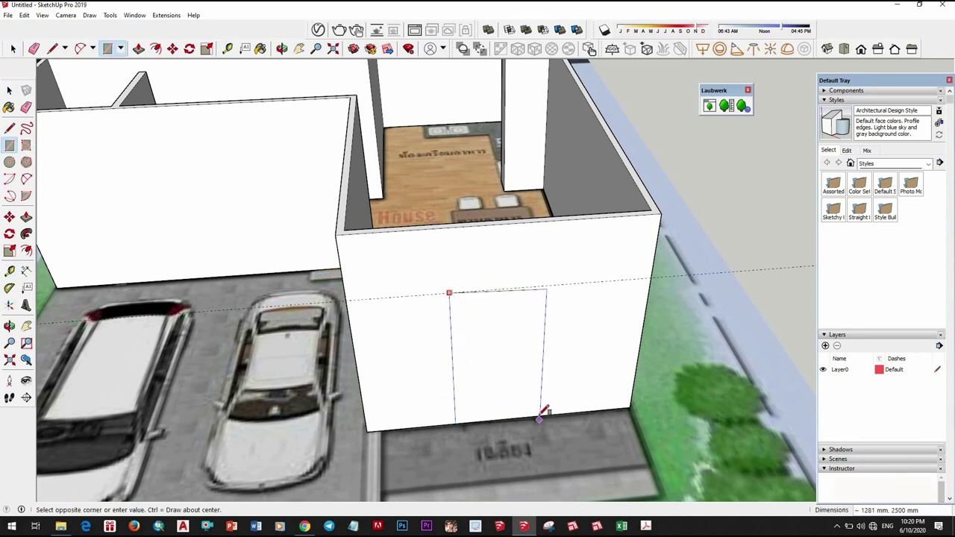
Complete the 1281×2500 mm door rectangle on the front wall and push it through
key("space")
left_click(514, 378)
left_click(514, 327)
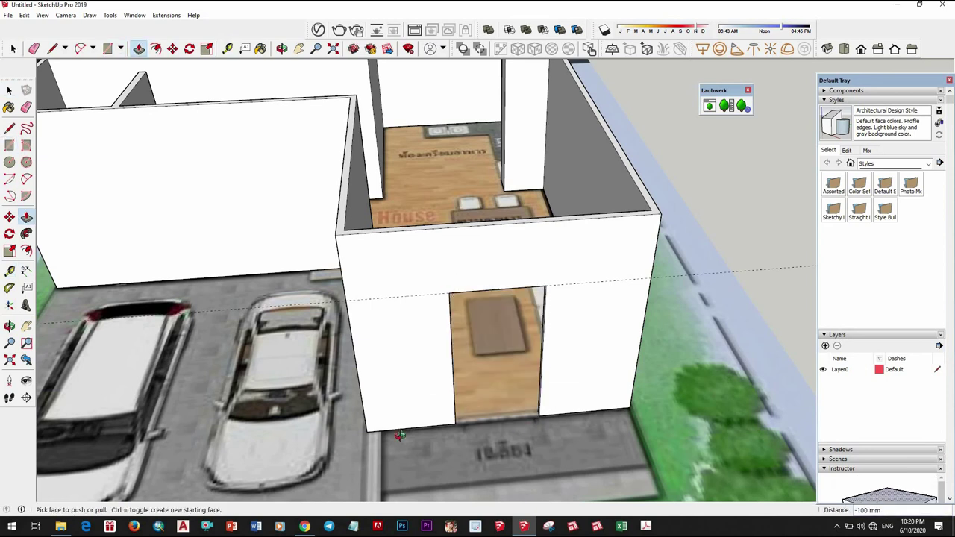
scroll(373, 436, "up", 3)
scroll(418, 388, "up", 2)
mouse_move(417, 387)
middle_mouse_down()
mouse_move(474, 441)
mouse_move(448, 358)
middle_mouse_up()
scroll(438, 317, "up", 3)
Widen the front opening by pushing the jamb face out toward the corner
left_click_drag(437, 318, 342, 297)
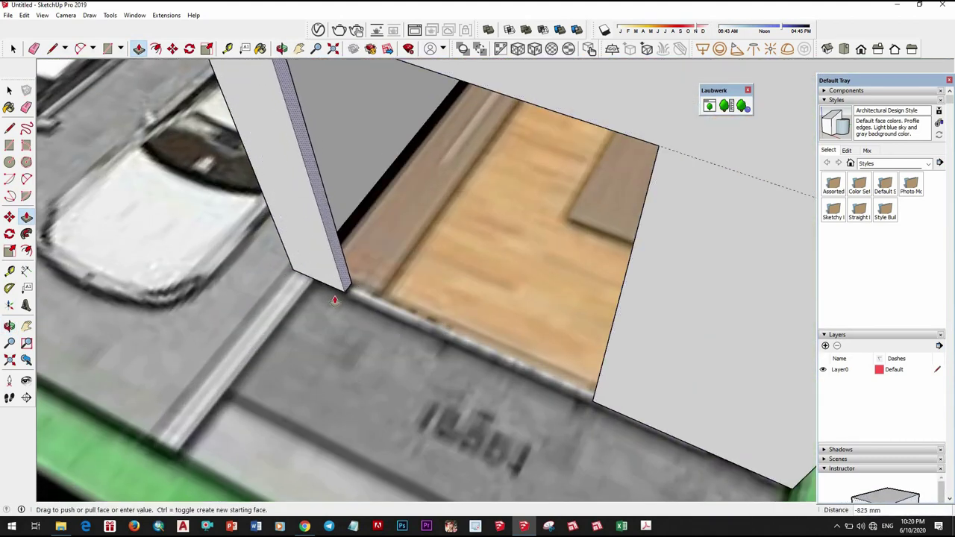
middle_click_drag(335, 300, 611, 396)
scroll(611, 396, "down", 2)
scroll(544, 299, "up", 3)
mouse_move(543, 299)
left_mouse_down()
mouse_move(586, 295)
mouse_move(561, 323)
left_mouse_up()
left_click_drag(557, 260, 569, 272)
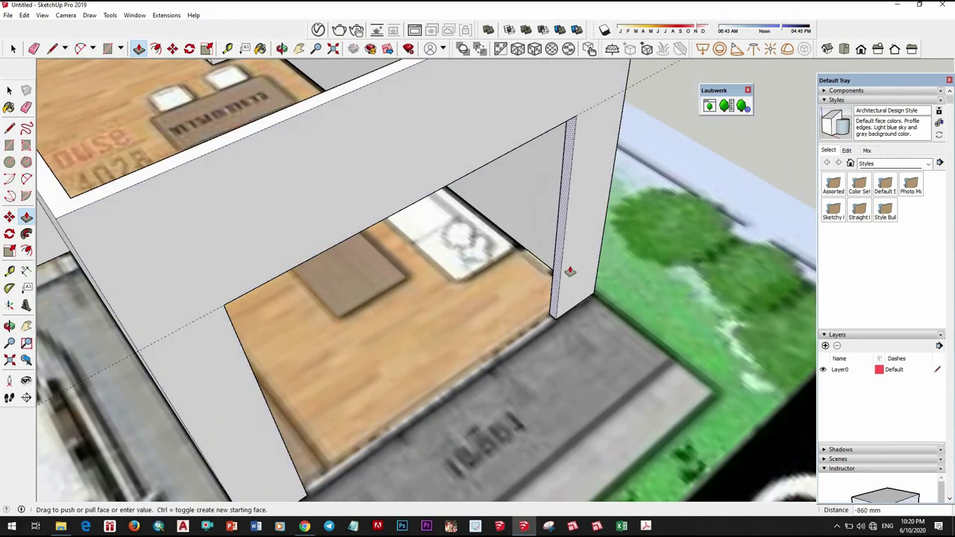
left_click(559, 322)
scroll(559, 323, "down", 5)
mouse_move(558, 322)
middle_mouse_down()
mouse_move(372, 379)
mouse_move(610, 448)
middle_mouse_up()
key("space")
scroll(531, 435, "up", 5)
scroll(574, 388, "up", 4)
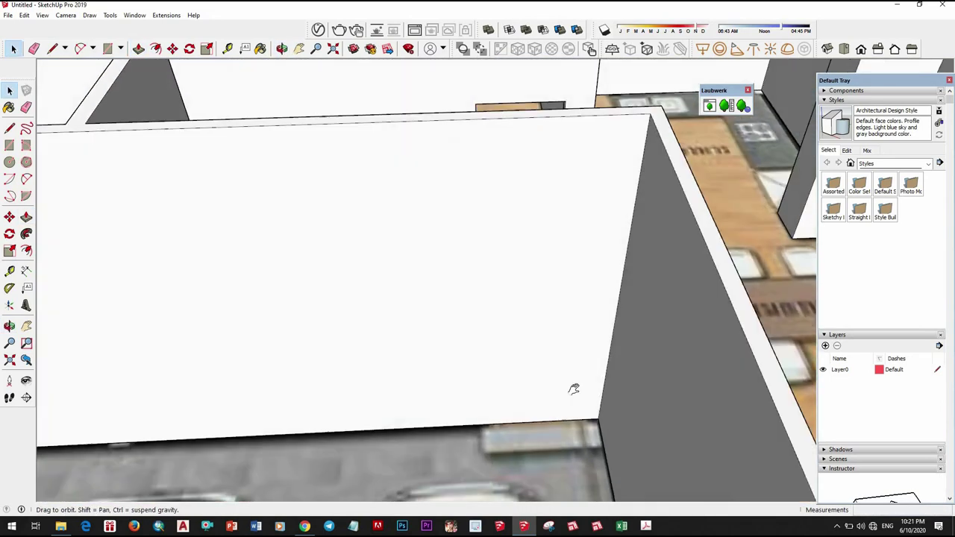
scroll(587, 416, "up", 2)
scroll(588, 416, "down", 6)
middle_click_drag(587, 417, 557, 396)
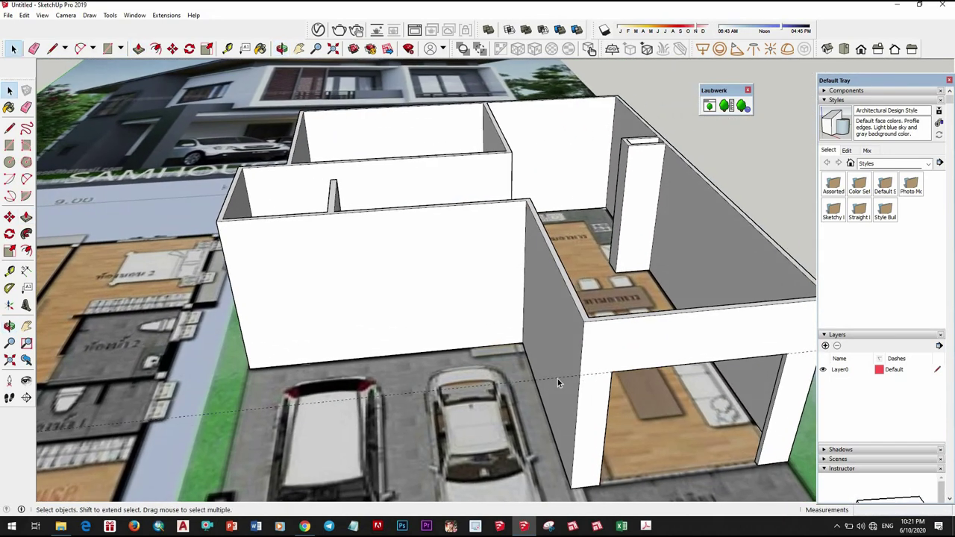
Cut the 591×2500 mm doorway rectangle through the carport-side wall with Push/Pull
key("m")
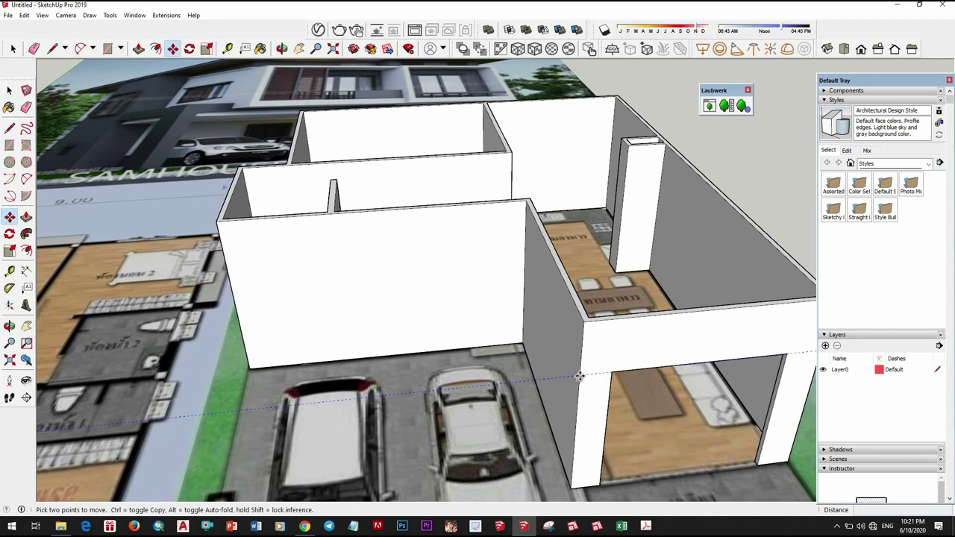
middle_click_drag(525, 273, 500, 400)
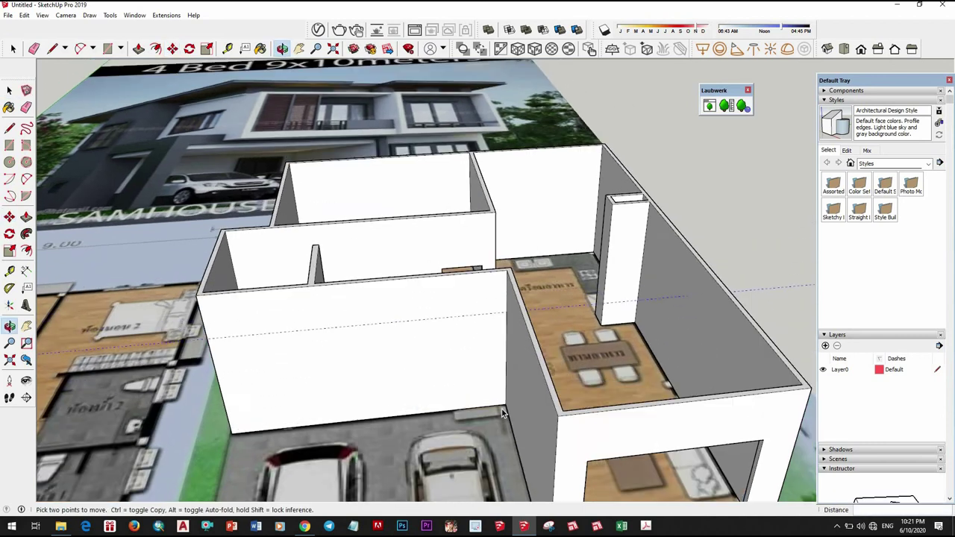
scroll(500, 401, "up", 3)
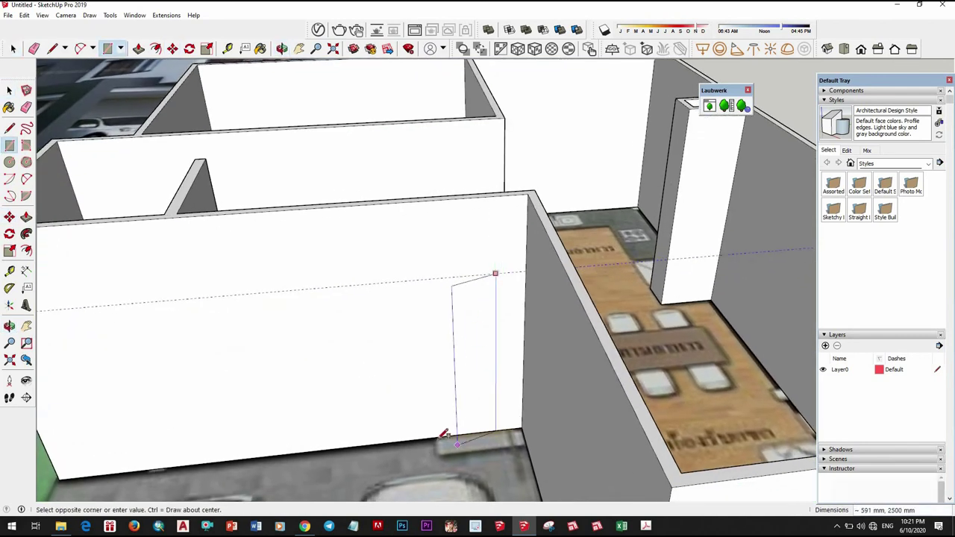
key("p")
double_click(477, 324)
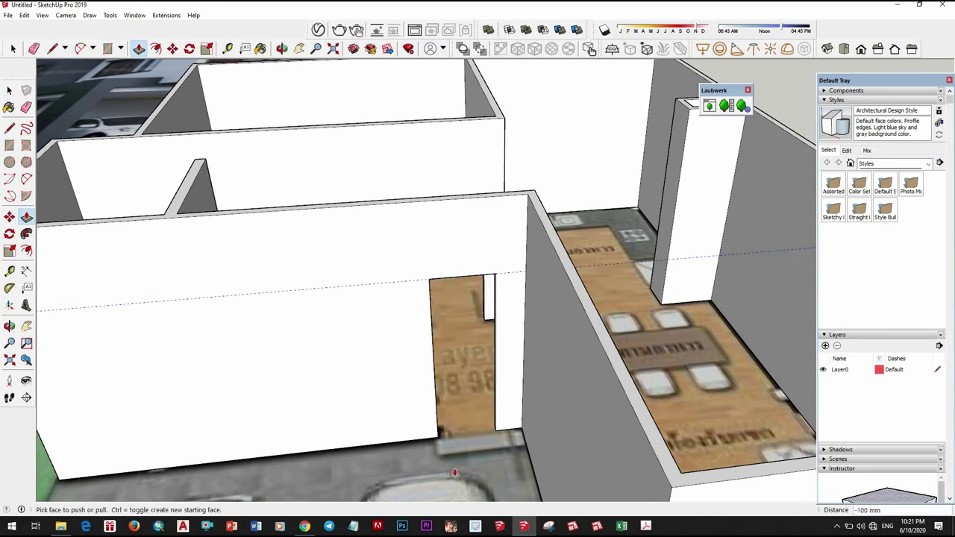
scroll(586, 435, "up", 5)
Push the doorway's jamb face to adjust the opening width
left_click_drag(635, 388, 616, 387)
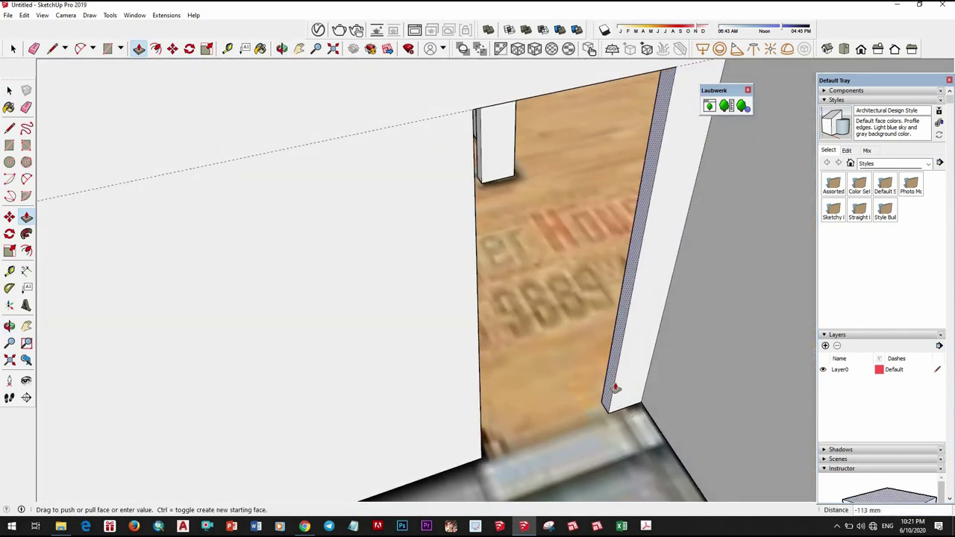
middle_click_drag(608, 419, 405, 450)
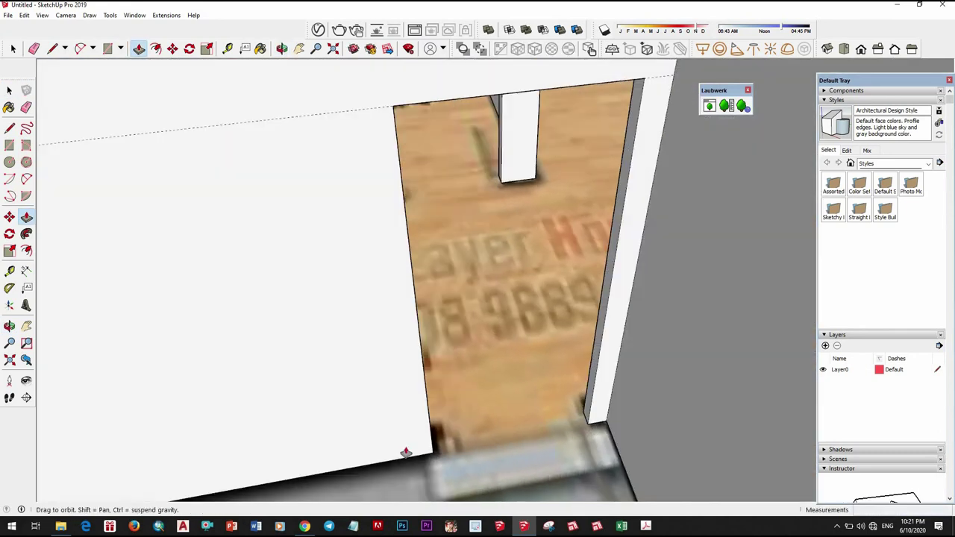
scroll(406, 450, "up", 3)
left_click(345, 415)
scroll(375, 444, "down", 5)
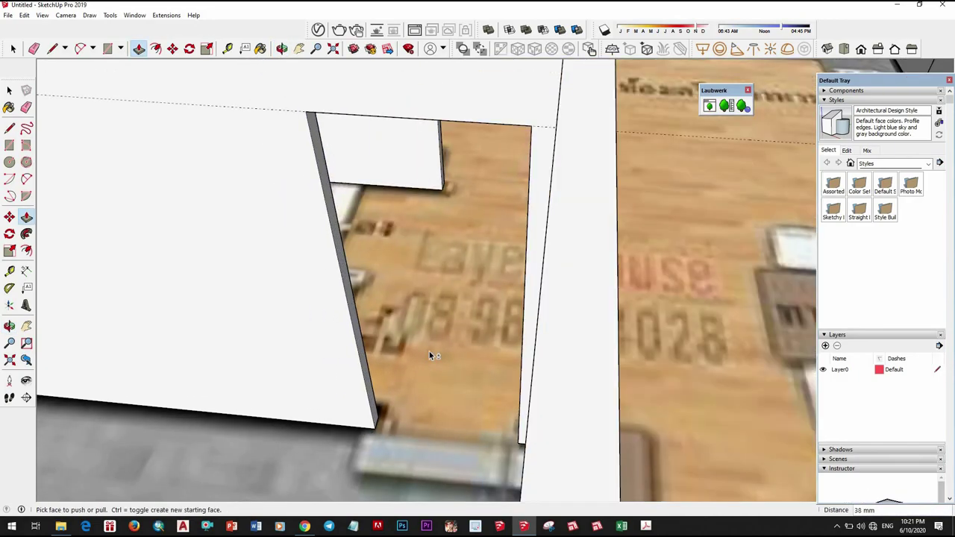
scroll(429, 351, "down", 5)
mouse_move(429, 352)
middle_mouse_down()
mouse_move(365, 357)
mouse_move(631, 378)
mouse_move(653, 476)
mouse_move(394, 382)
mouse_move(430, 352)
mouse_move(518, 469)
mouse_move(814, 361)
mouse_move(774, 488)
mouse_move(322, 269)
mouse_move(630, 345)
mouse_move(481, 344)
middle_mouse_up()
key("space")
scroll(631, 378, "up", 3)
Copy the doorway outline onto the garden-side outer wall using Move with Ctrl
scroll(605, 319, "down", 5)
scroll(480, 343, "up", 5)
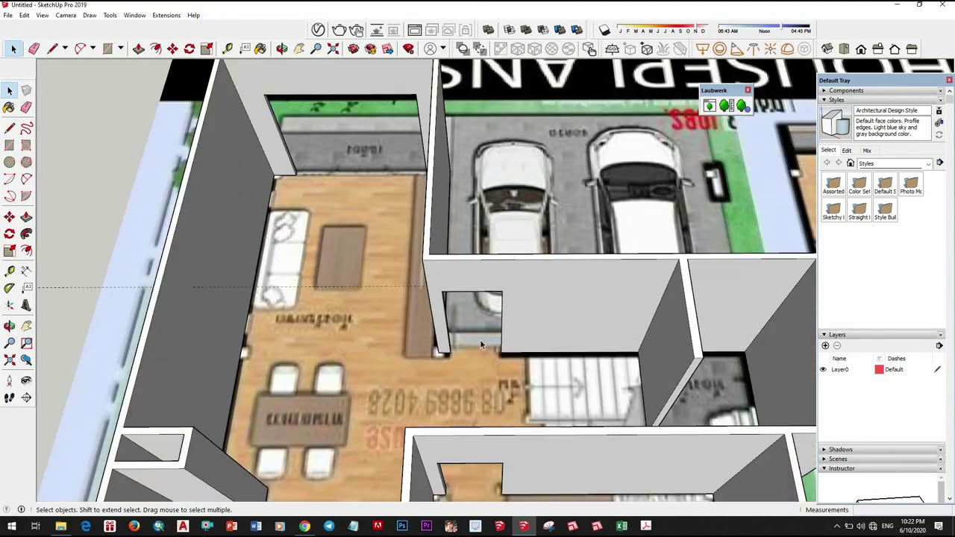
key("m")
scroll(454, 361, "up", 3)
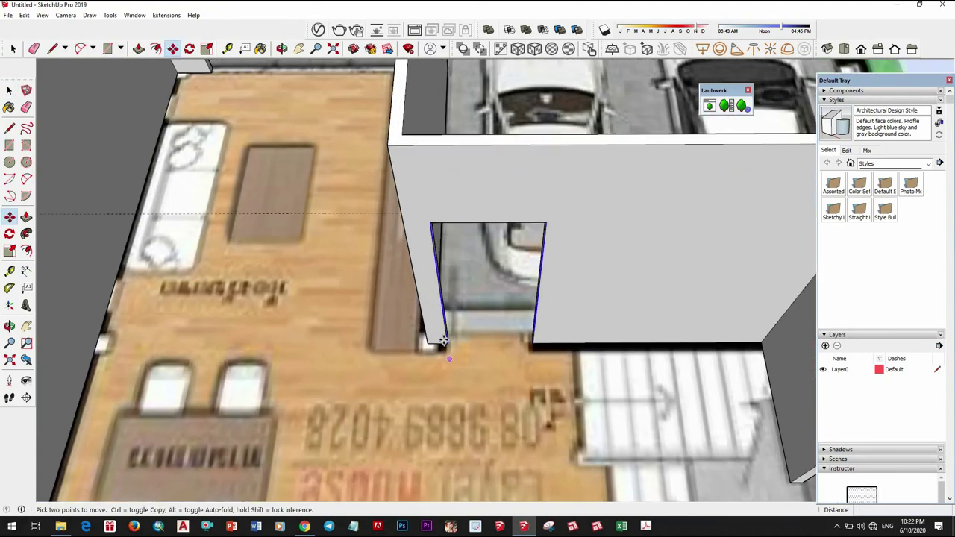
left_click(436, 391)
key("ctrl")
scroll(436, 390, "down", 5)
middle_click_drag(436, 390, 431, 375)
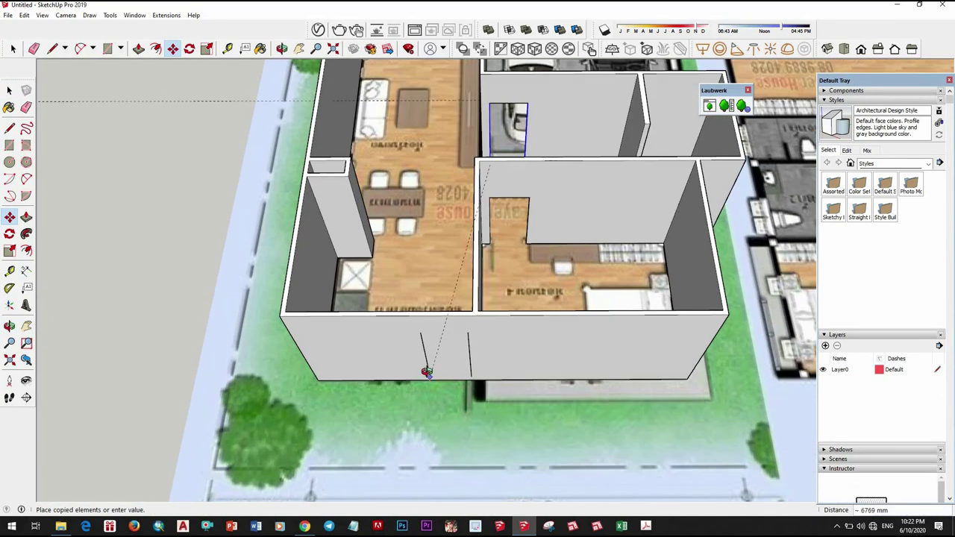
scroll(431, 375, "up", 3)
scroll(430, 375, "up", 2)
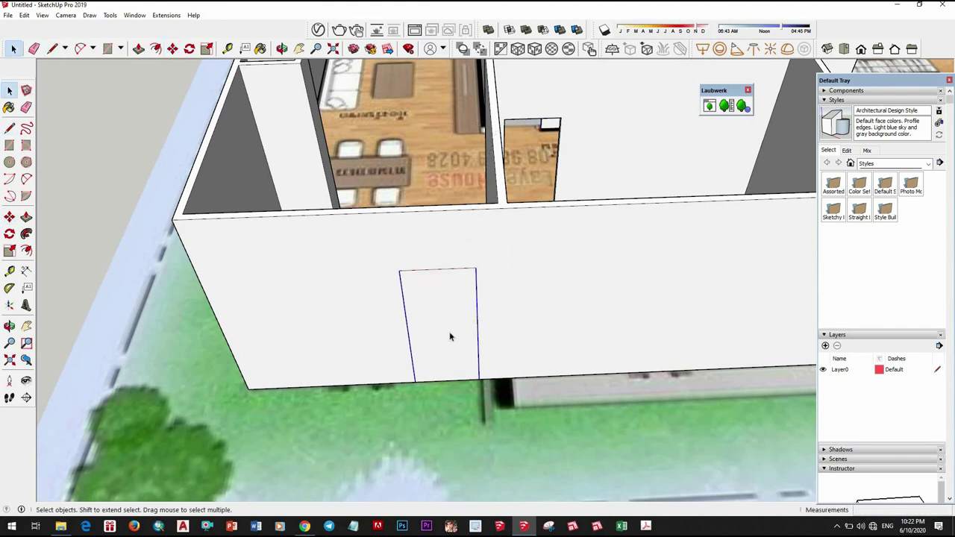
left_click(451, 338)
Push the copied doorway face through the outer wall and trim its jamb
scroll(448, 388, "down", 5)
scroll(447, 402, "up", 5)
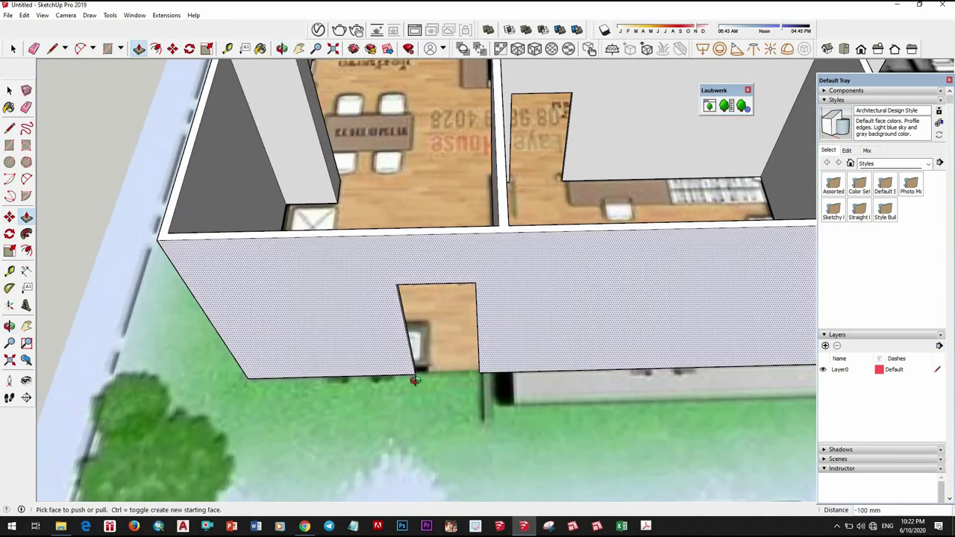
mouse_move(447, 403)
middle_mouse_down()
mouse_move(598, 446)
mouse_move(473, 341)
middle_mouse_up()
scroll(473, 341, "up", 4)
left_click(573, 412)
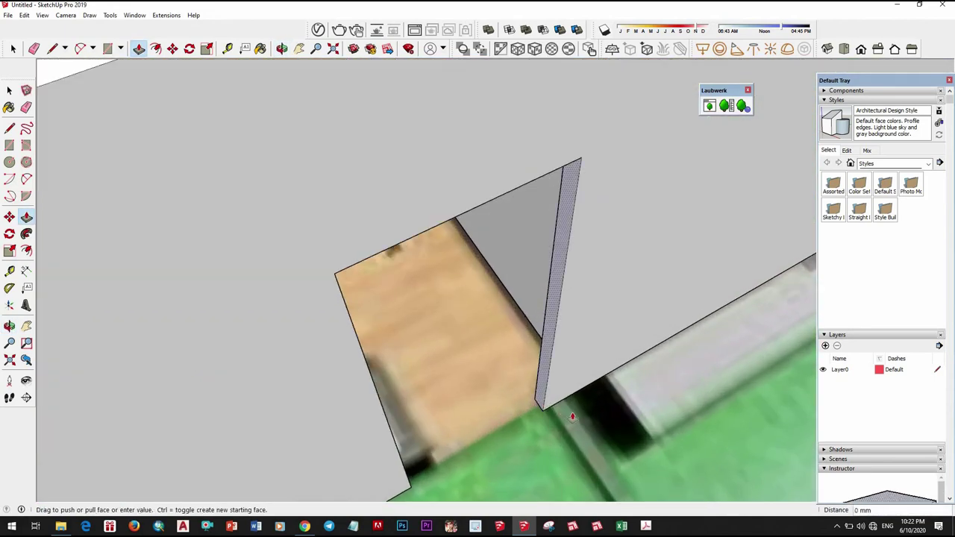
middle_click_drag(506, 398, 400, 394)
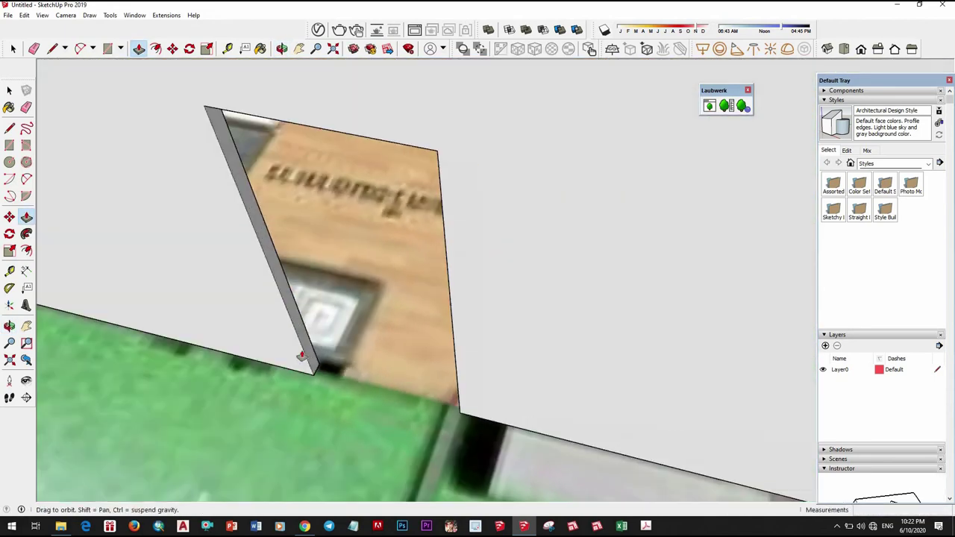
key("space")
Place a Tape Measure guide up the front wall beside the doorway
scroll(435, 263, "down", 10)
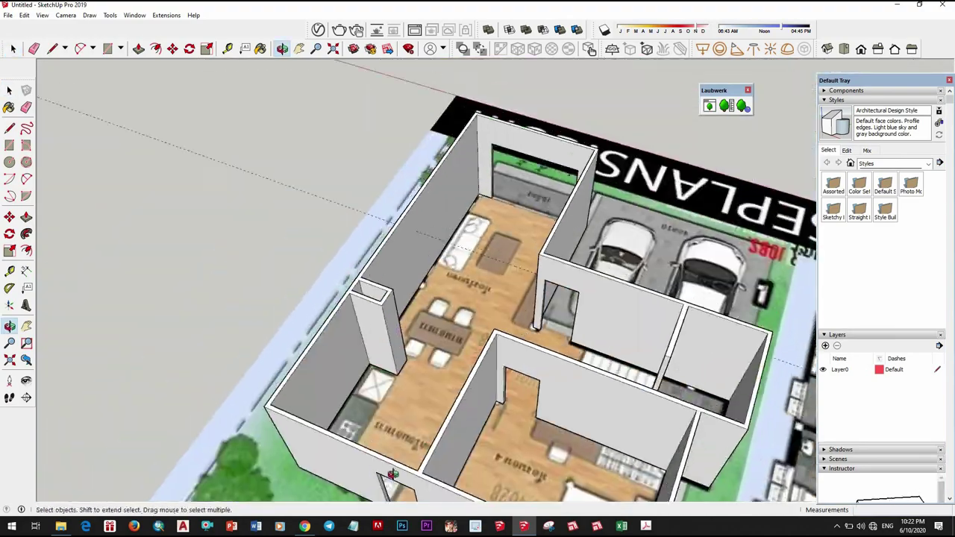
mouse_move(435, 263)
middle_mouse_down()
mouse_move(421, 390)
mouse_move(477, 351)
middle_mouse_up()
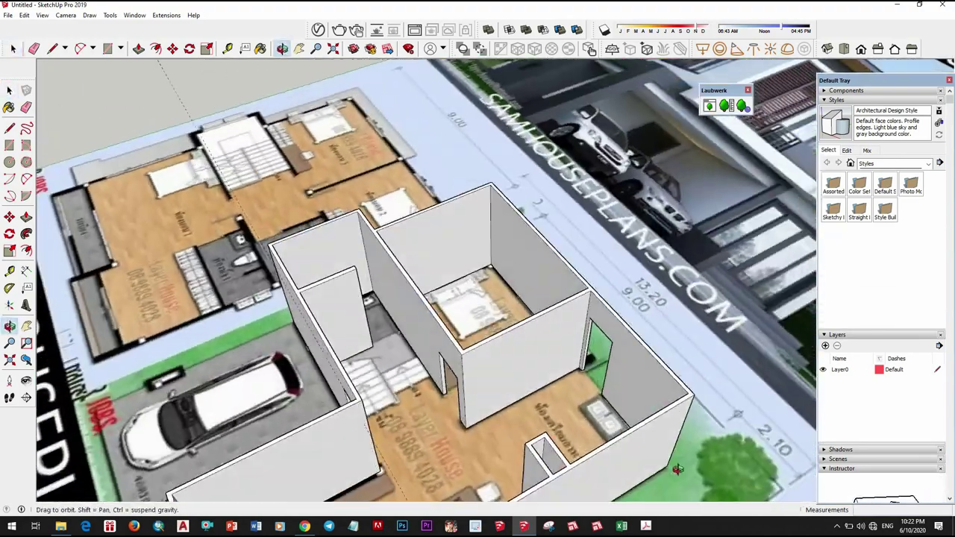
scroll(506, 370, "up", 6)
scroll(506, 371, "down", 5)
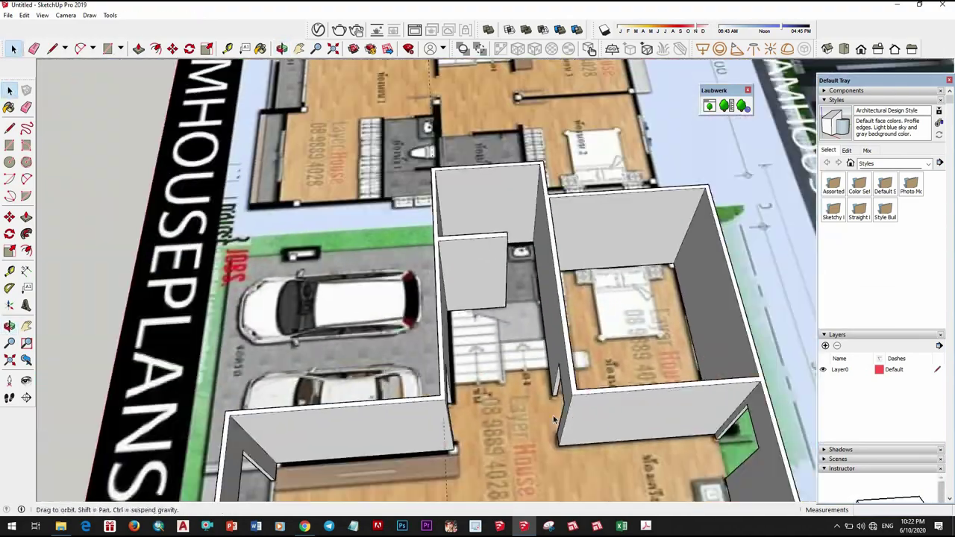
scroll(505, 370, "down", 3)
middle_click_drag(506, 371, 428, 405)
scroll(428, 405, "up", 5)
key("t")
scroll(431, 404, "up", 2)
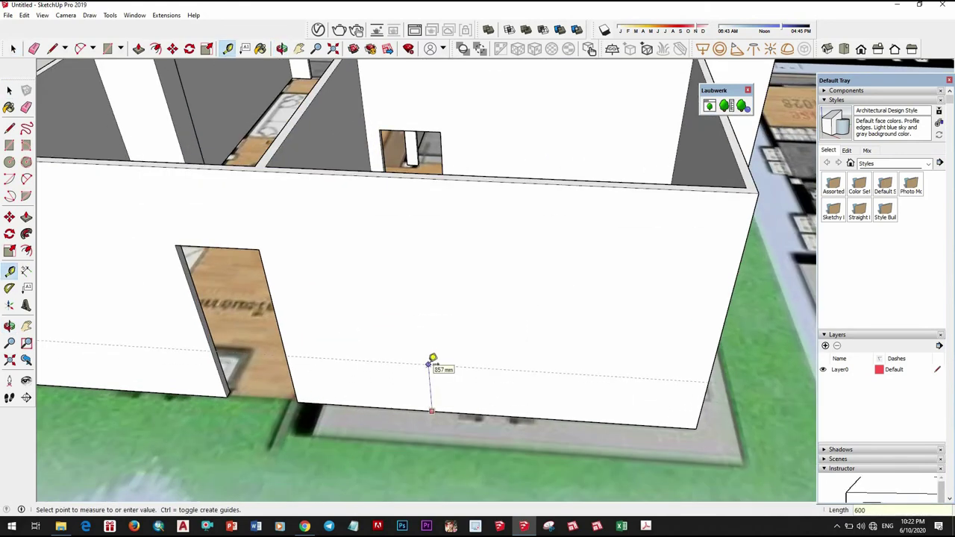
left_click(429, 362)
scroll(430, 363, "down", 5)
scroll(409, 377, "up", 5)
scroll(480, 324, "down", 5)
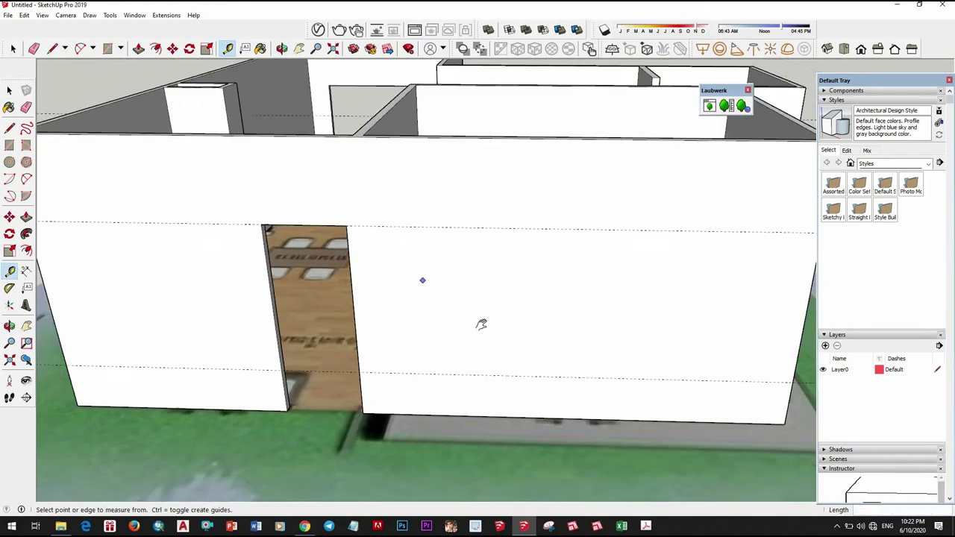
key("space")
scroll(480, 330, "down", 2)
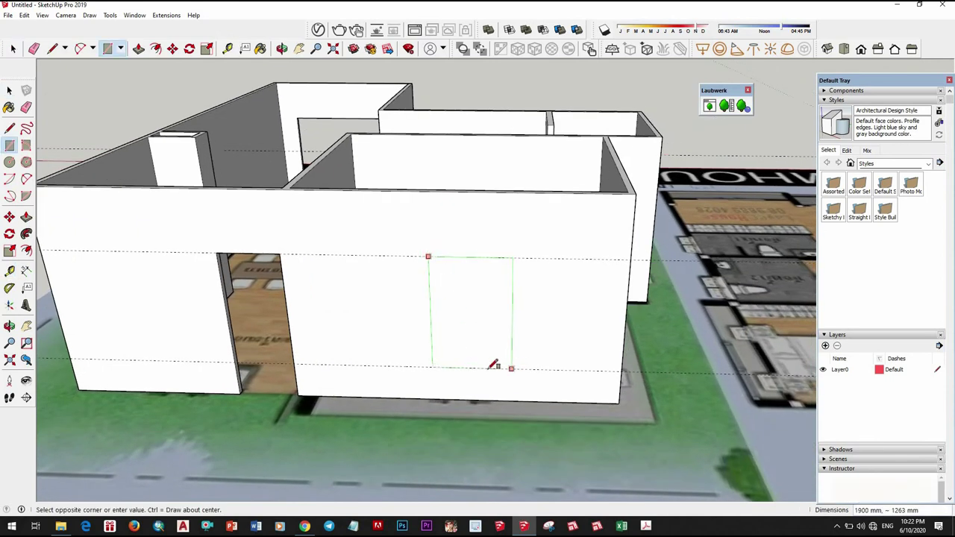
Push/Pull the window rectangle through the front wall to make the opening
key("p")
double_click(494, 320)
scroll(494, 319, "down", 3)
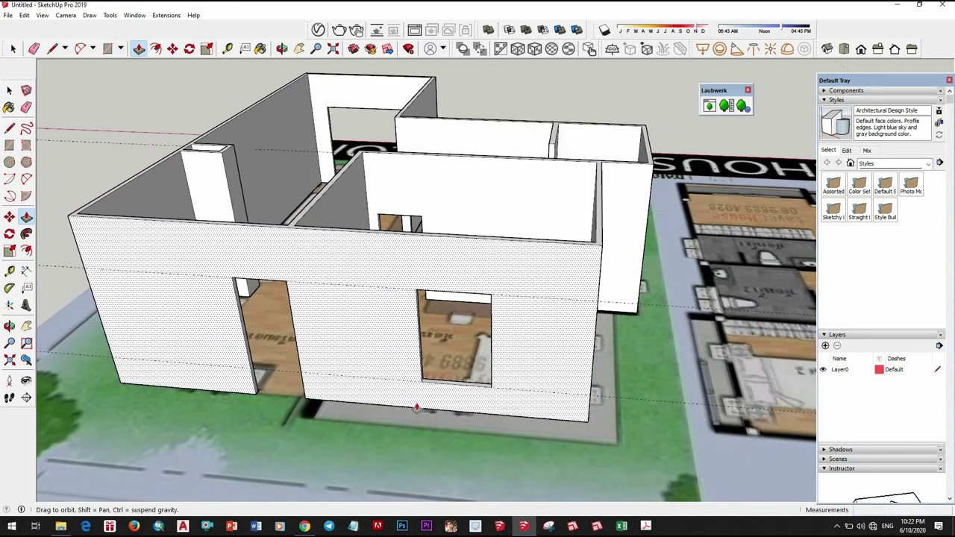
key("space")
scroll(478, 422, "up", 3)
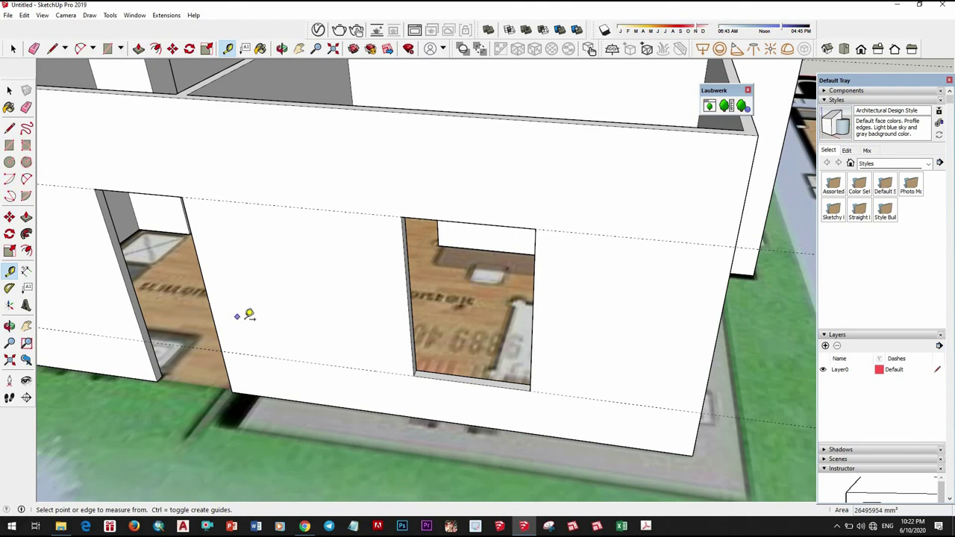
scroll(473, 454, "up", 3)
Place a guide below the window opening, measured from the wall's bottom edge
mouse_move(473, 455)
middle_mouse_down()
mouse_move(452, 324)
mouse_move(522, 382)
mouse_move(224, 313)
middle_mouse_up()
left_click(223, 322)
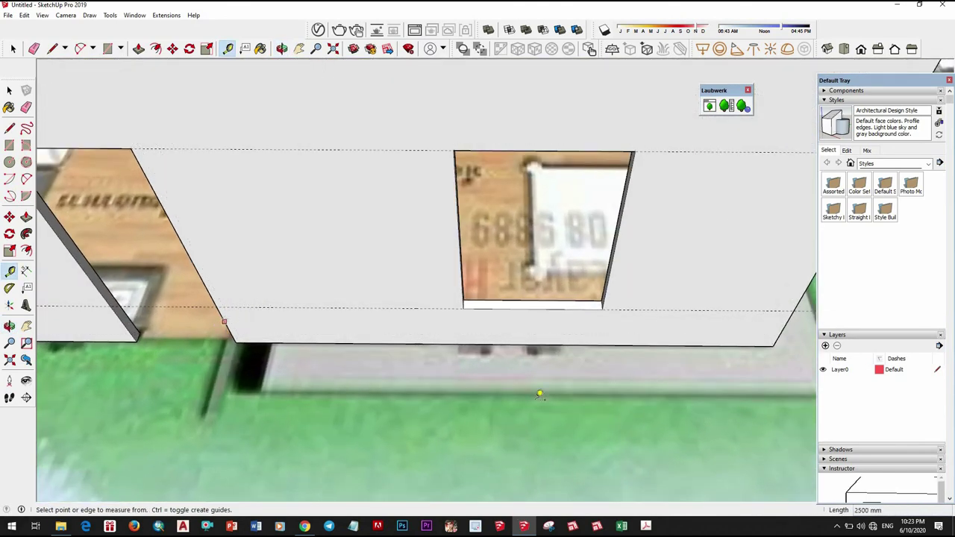
left_click(458, 332)
left_click(457, 332)
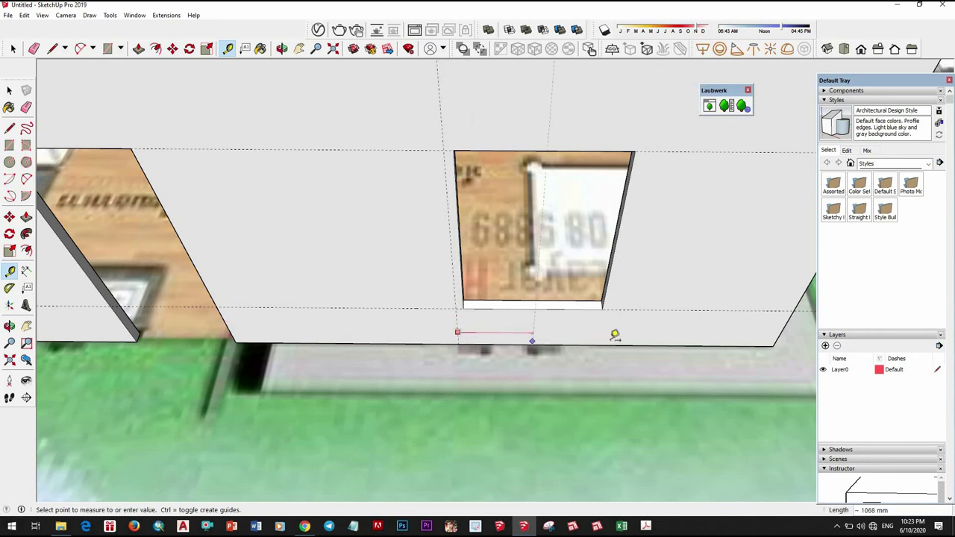
middle_click_drag(560, 261, 559, 329)
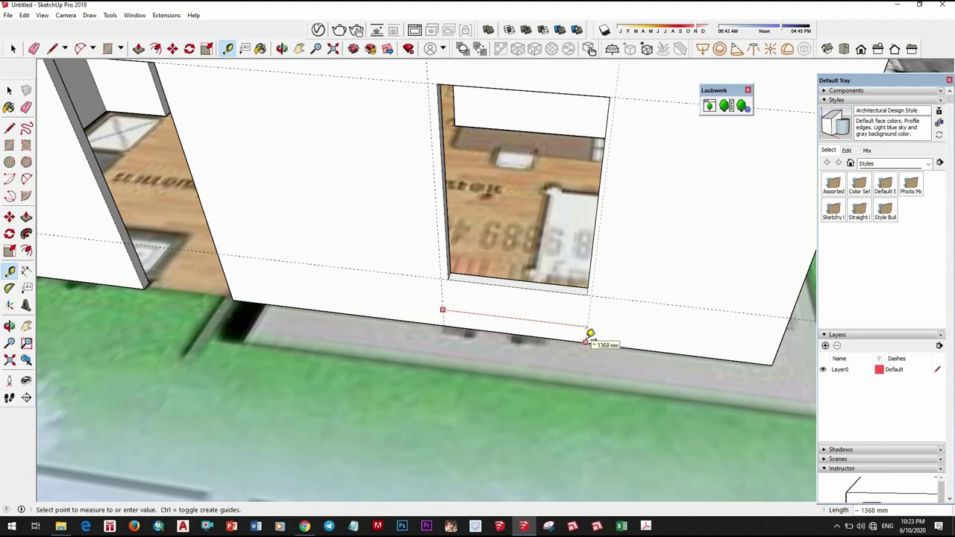
middle_click_drag(597, 323, 583, 357)
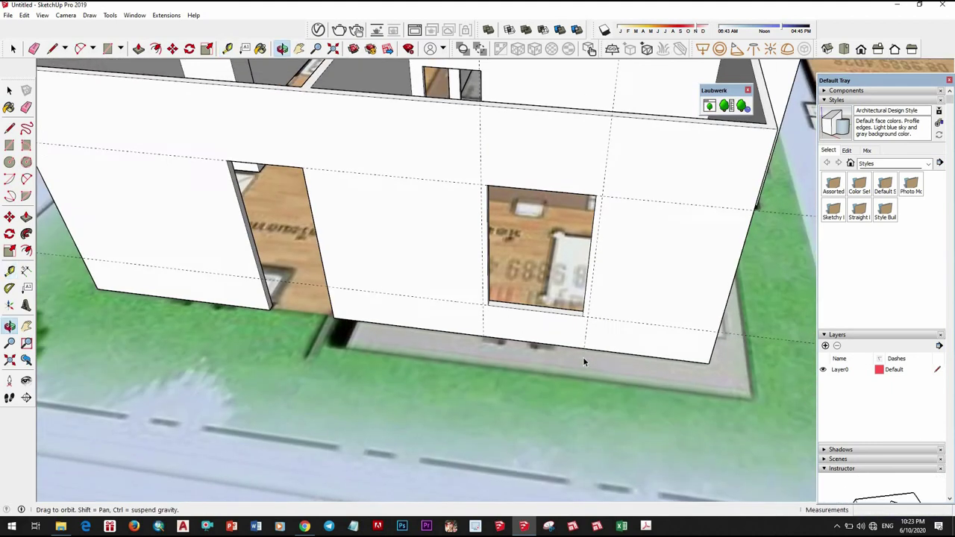
Push/Pull the window's bottom face to fit the sill
key("space")
key("p")
scroll(420, 390, "up", 3)
scroll(376, 347, "up", 2)
left_click(376, 347)
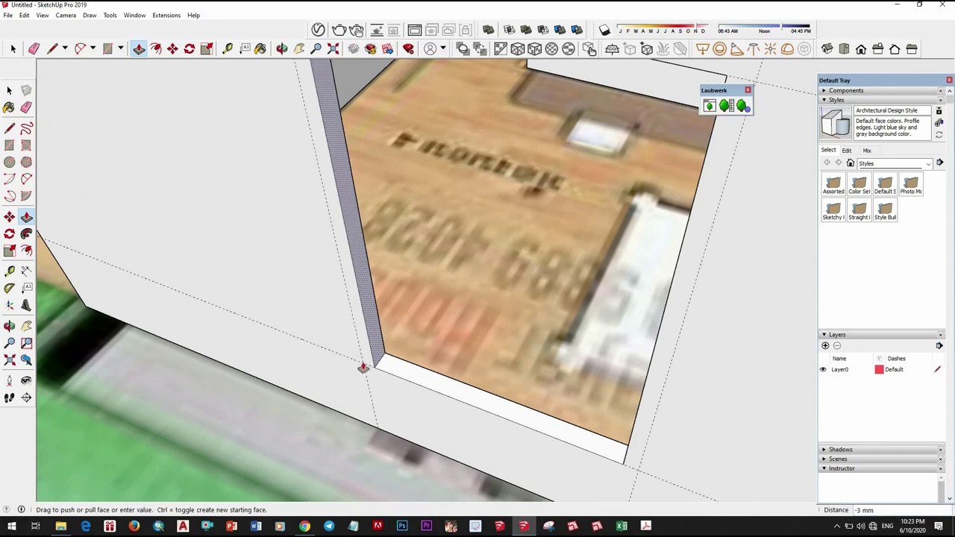
left_click(385, 370)
middle_click_drag(515, 396, 641, 365)
left_click(649, 362)
left_click(650, 364)
scroll(597, 350, "down", 3)
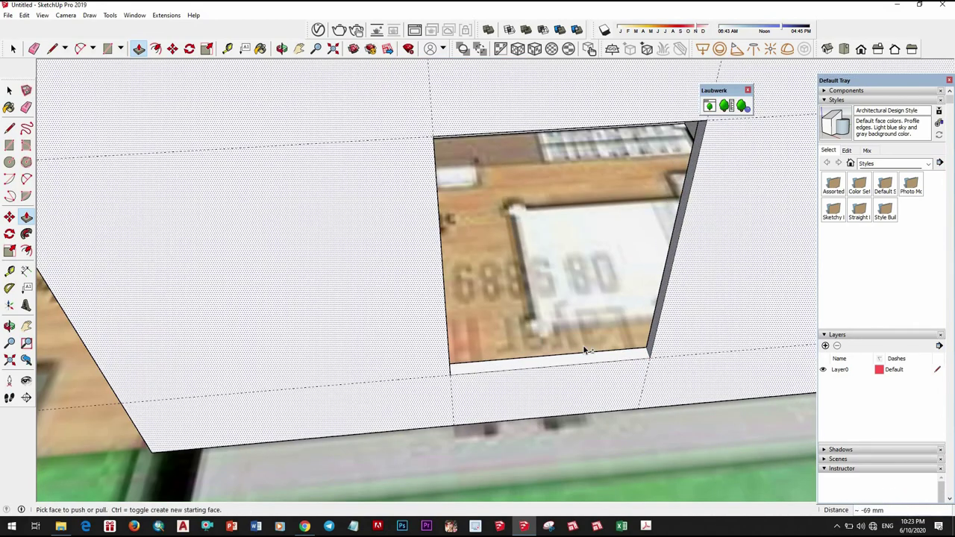
scroll(498, 315, "down", 5)
key("space")
mouse_move(498, 314)
middle_mouse_down()
mouse_move(537, 331)
mouse_move(542, 317)
middle_mouse_up()
Place guides about 607 mm from the side wall corner and 1000 mm below the wall top
key("e")
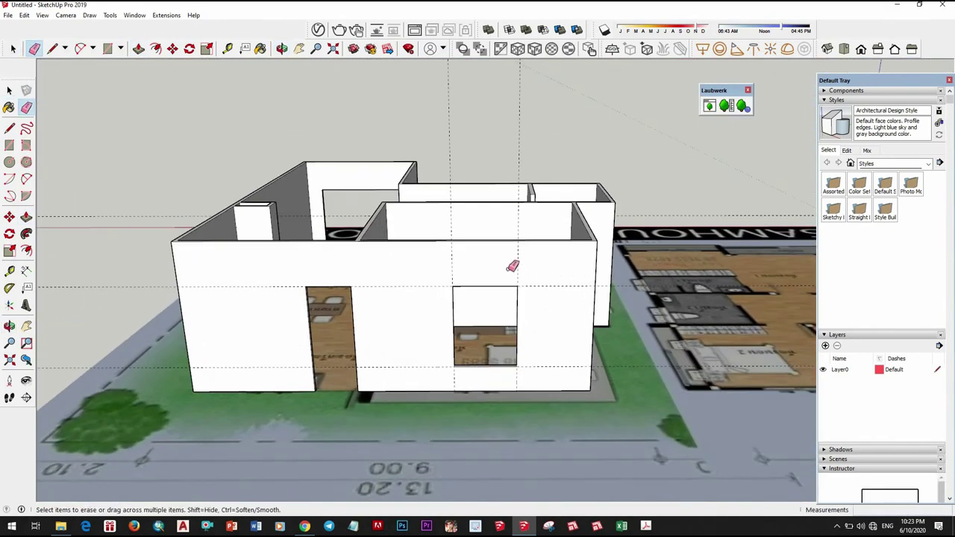
mouse_move(458, 380)
middle_mouse_down()
mouse_move(385, 347)
mouse_move(418, 358)
mouse_move(440, 381)
middle_mouse_up()
key("space")
scroll(385, 347, "up", 3)
scroll(439, 380, "up", 3)
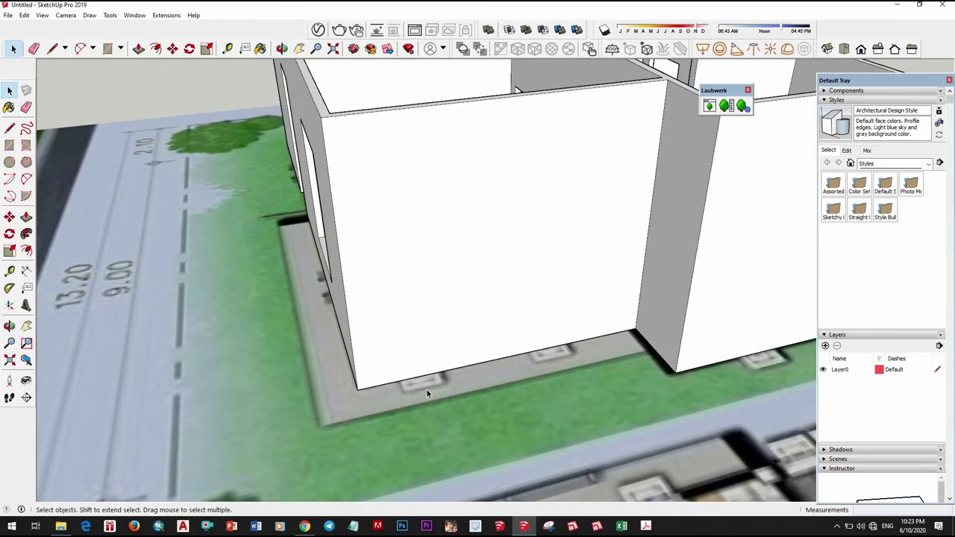
key("t")
left_click(352, 353)
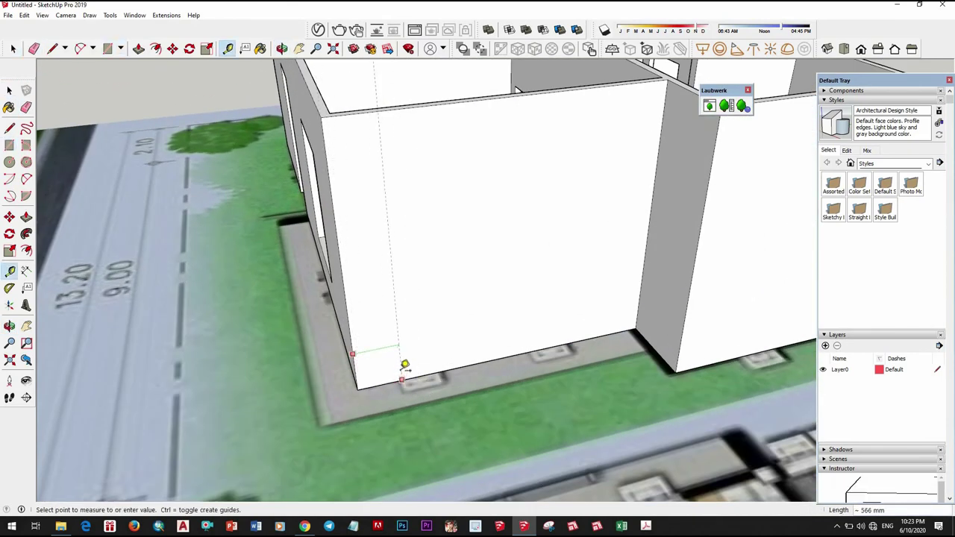
scroll(404, 365, "up", 2)
left_click(403, 370)
left_click(324, 367)
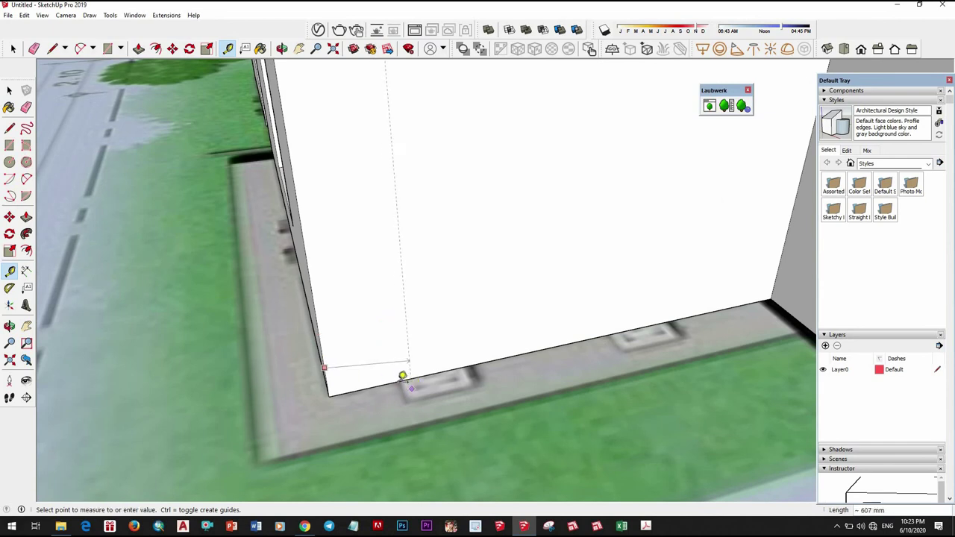
left_click(401, 373)
left_click(393, 334)
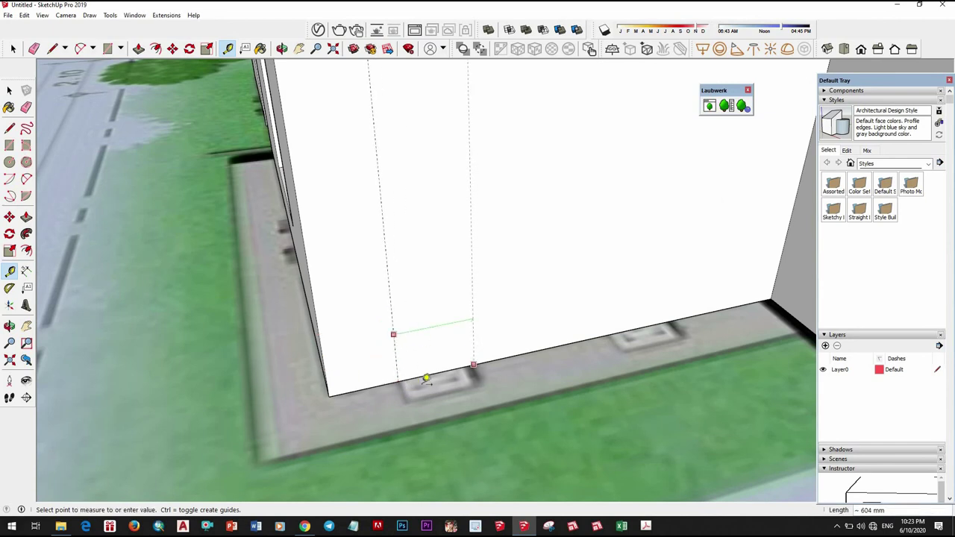
middle_click_drag(426, 379, 460, 363)
scroll(488, 382, "down", 5)
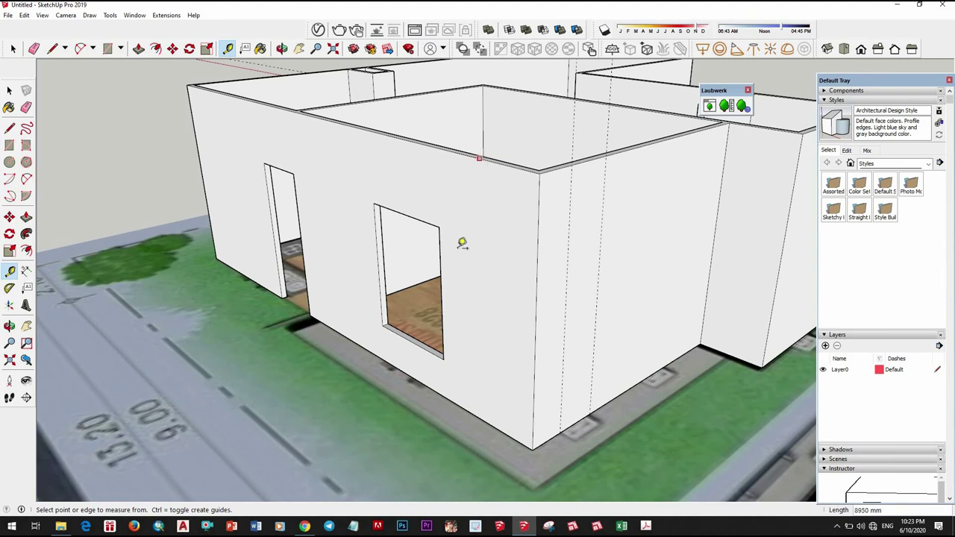
left_click(479, 159)
key("Return")
Add another guide on the side wall, measured up from its bottom edge
middle_click_drag(573, 330, 512, 192)
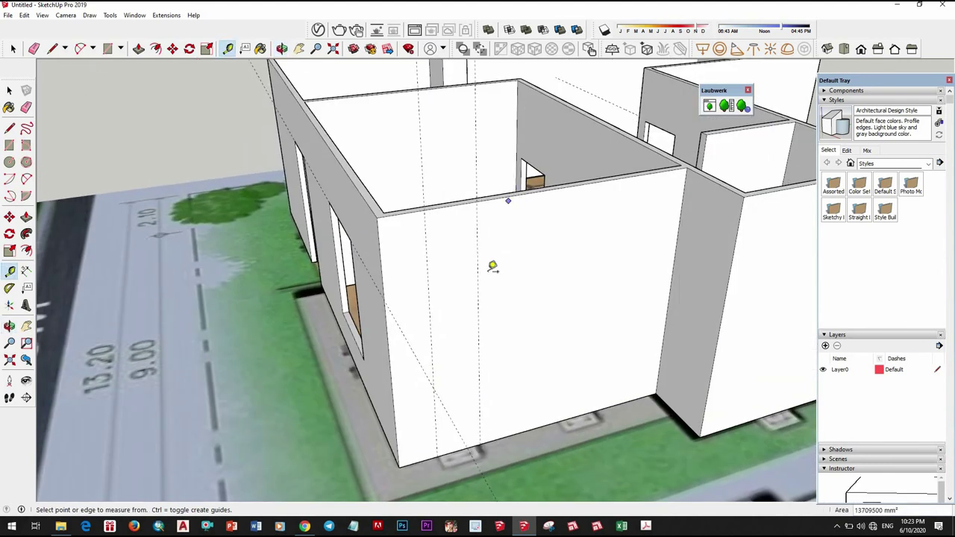
left_click(515, 198)
left_click(516, 269)
left_click(515, 271)
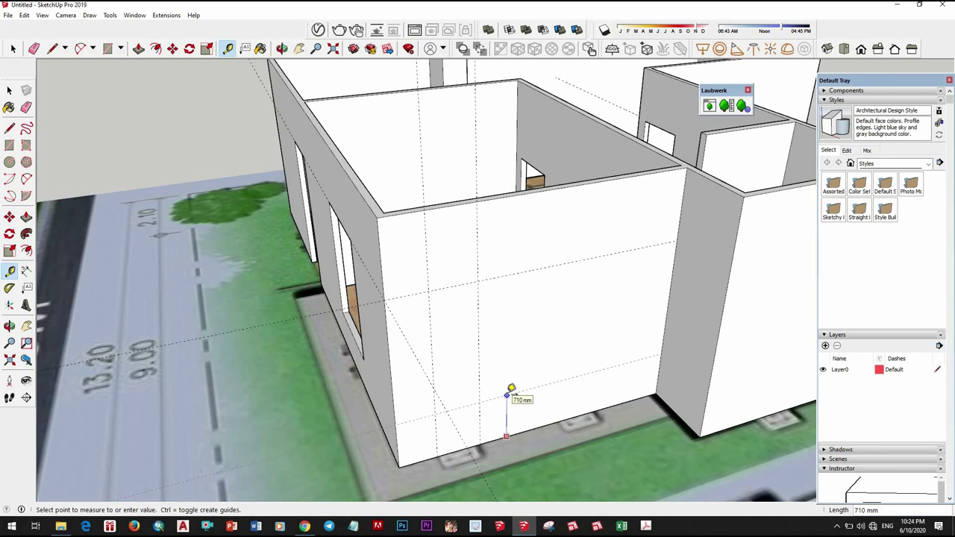
key("Return")
middle_click_drag(453, 405, 420, 348)
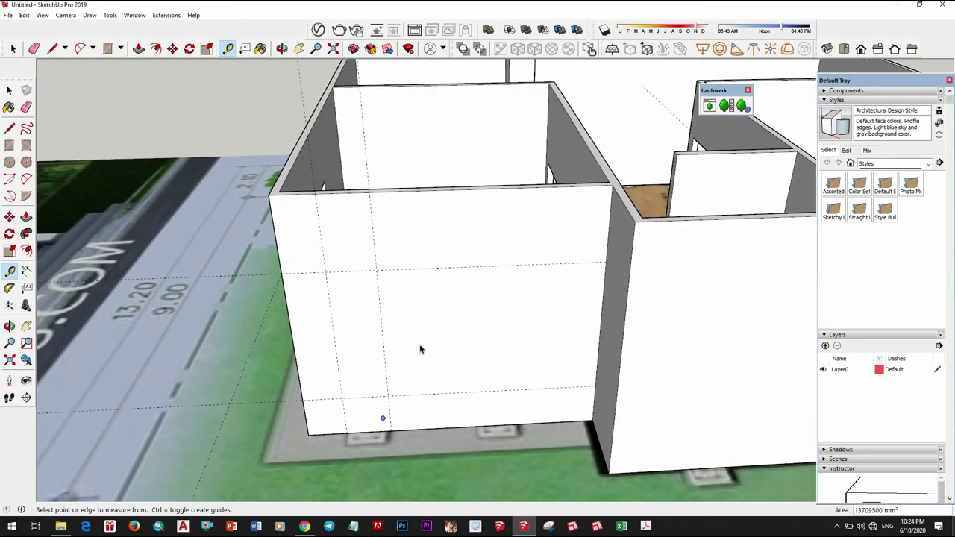
Draw the tall narrow opening rectangle between the guides on the side wall
key("space")
left_click(355, 277)
left_click(326, 272)
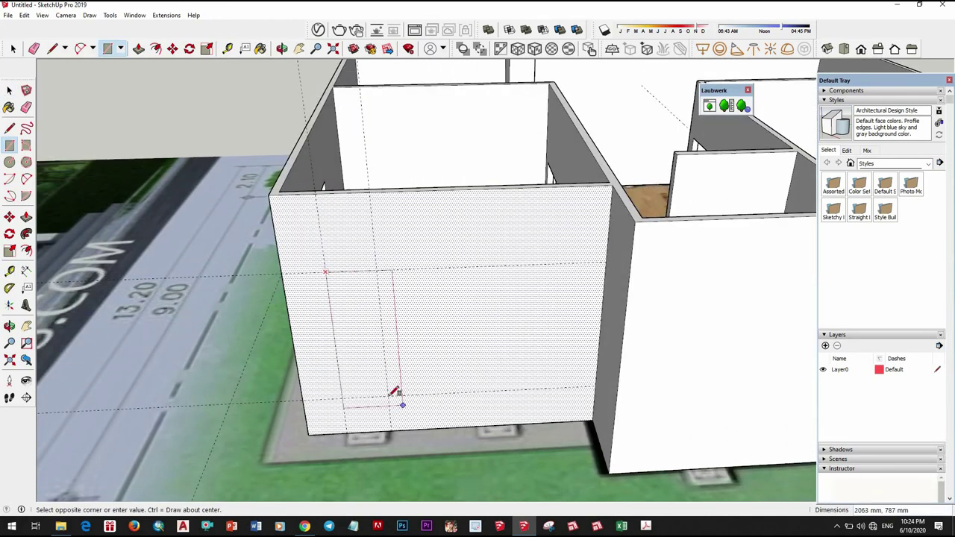
left_click(388, 398)
key("space")
left_click(373, 371)
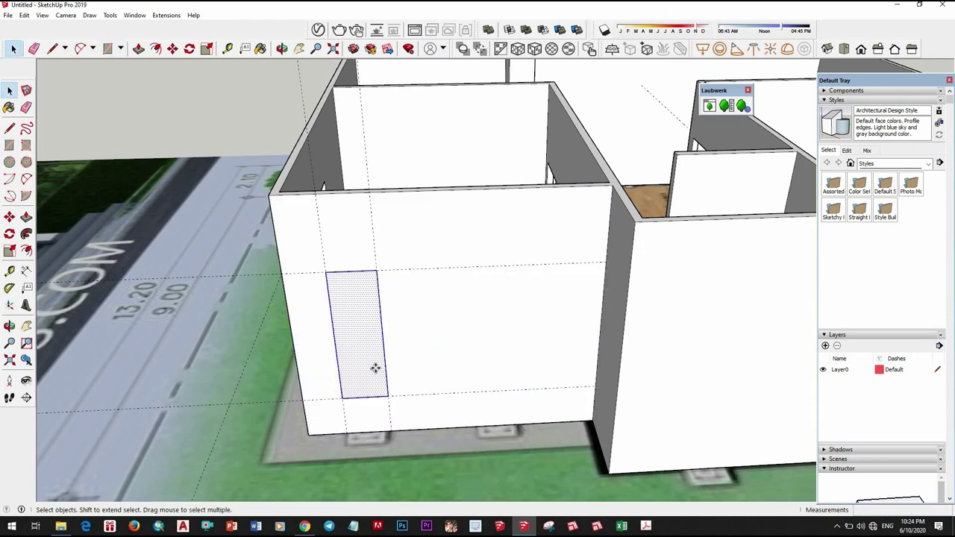
Copy the rectangle 1780 mm to the right using Move with Ctrl
key("m")
left_click(345, 431)
key("ctrl")
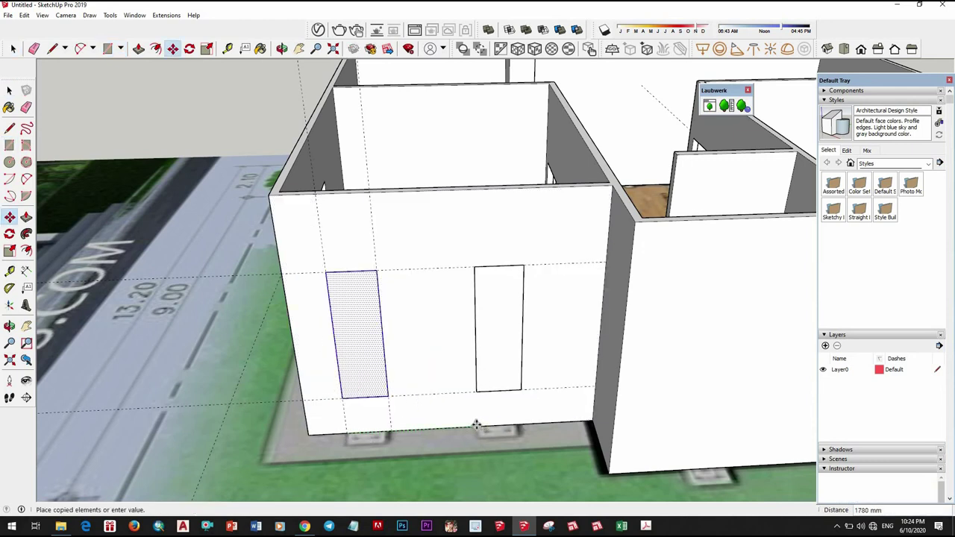
left_click(476, 425)
key("space")
Push/Pull both rectangles through the side wall
key("p")
left_click(490, 367)
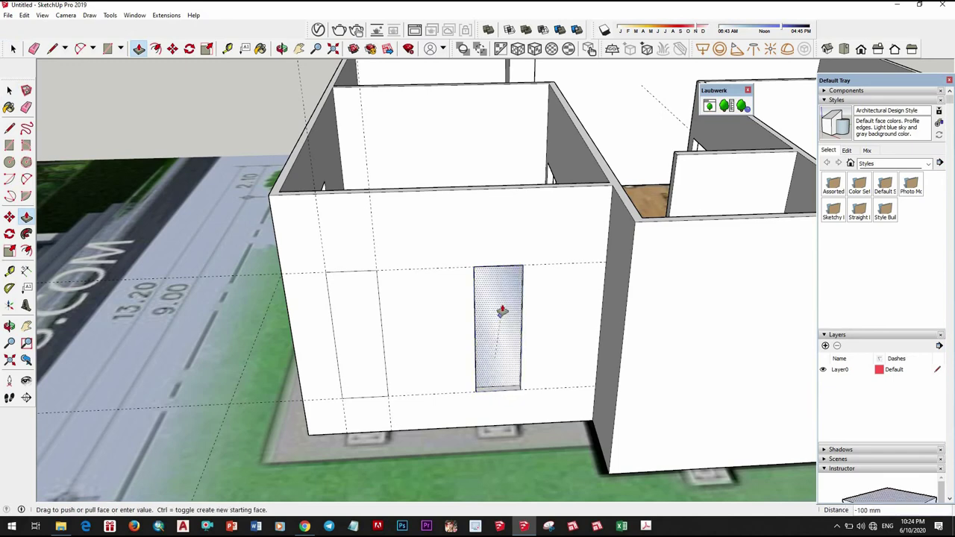
left_click(502, 310)
double_click(360, 344)
mouse_move(518, 378)
middle_mouse_down()
mouse_move(519, 448)
mouse_move(527, 449)
middle_mouse_up()
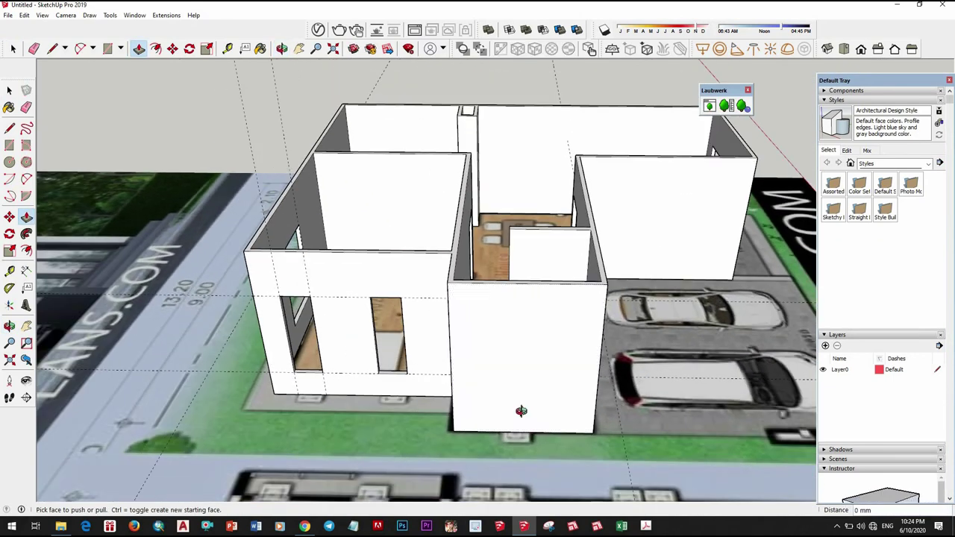
Place a 600 mm Tape Measure guide on the front room's wall
mouse_move(520, 411)
middle_mouse_down()
mouse_move(513, 432)
mouse_move(526, 427)
middle_mouse_up()
key("space")
scroll(513, 431, "up", 3)
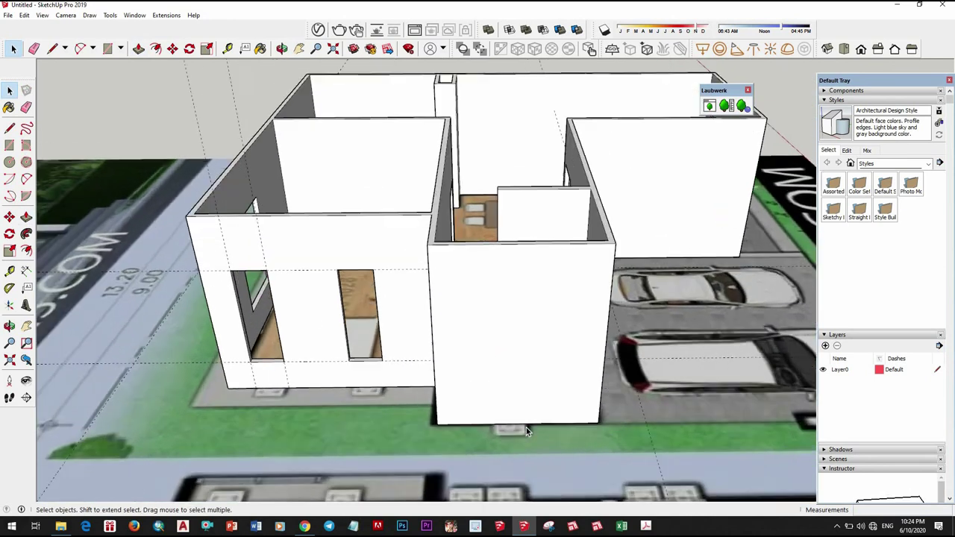
key("t")
left_click(611, 369)
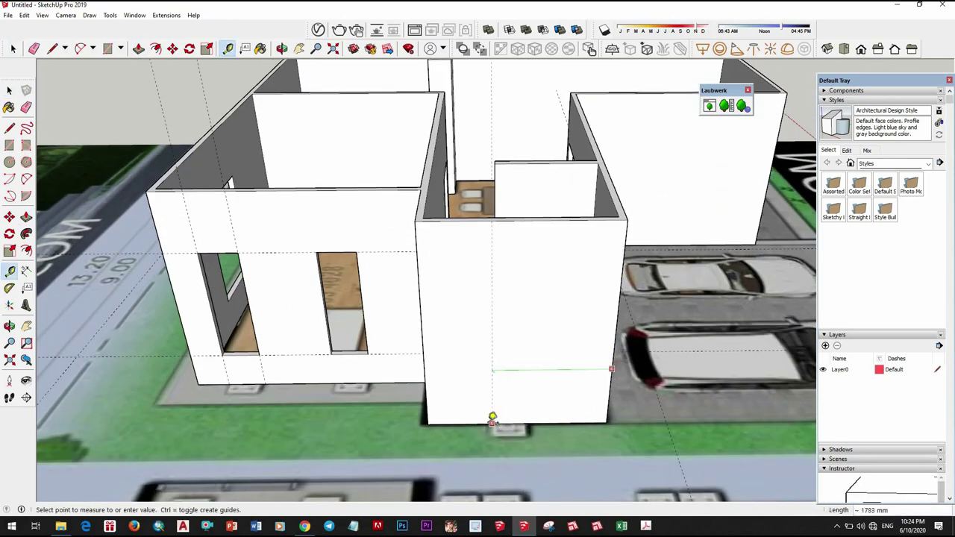
left_click(497, 389)
middle_click_drag(518, 386, 529, 406)
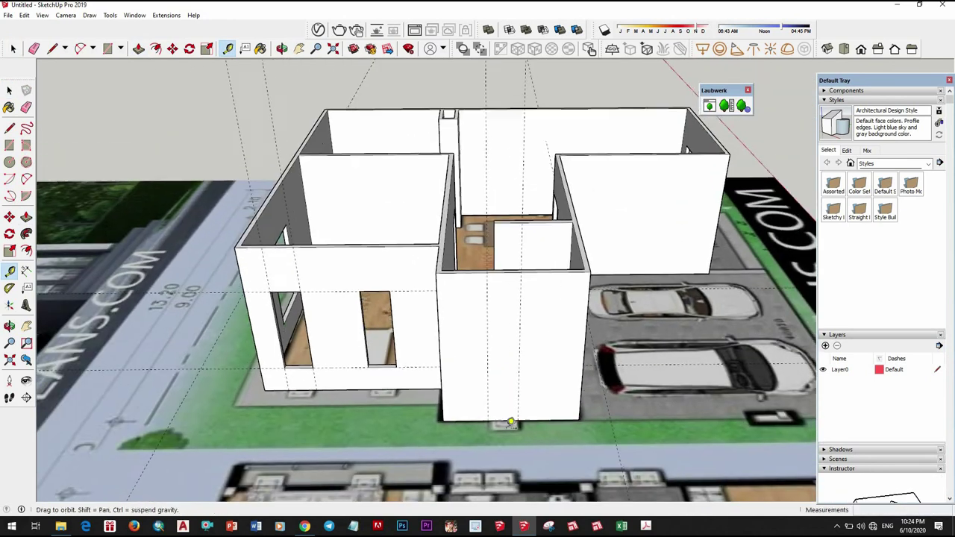
scroll(541, 416, "up", 3)
left_click(540, 418)
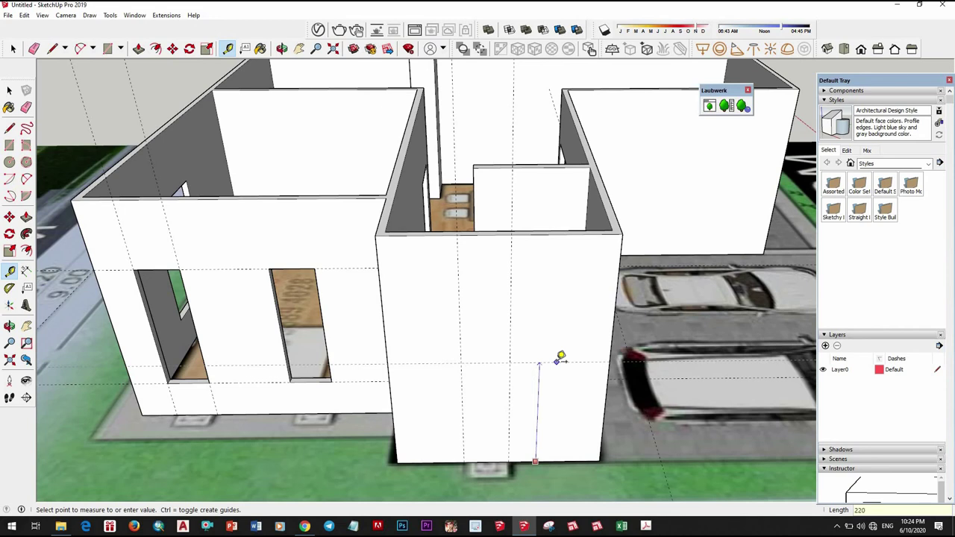
scroll(545, 347, "down", 2)
scroll(533, 314, "up", 5)
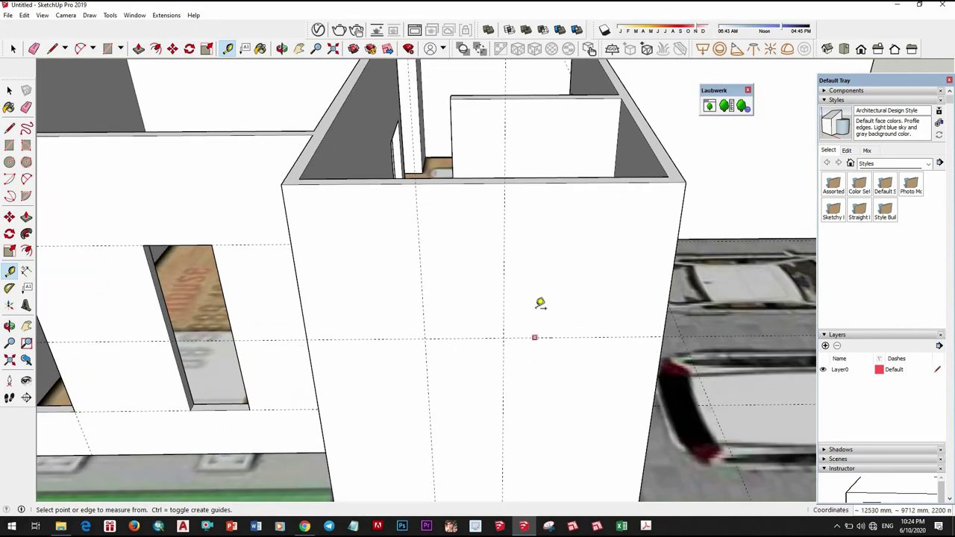
type("00")
key("Return")
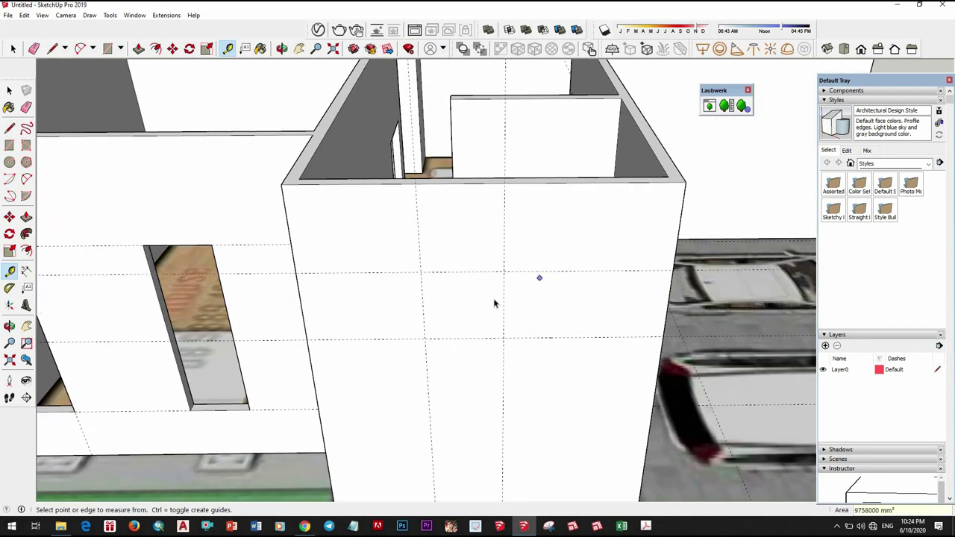
key("space")
Draw a rectangle on the wall and Push/Pull it through as a square opening
key("r")
left_click(420, 272)
left_click(503, 338)
key("space")
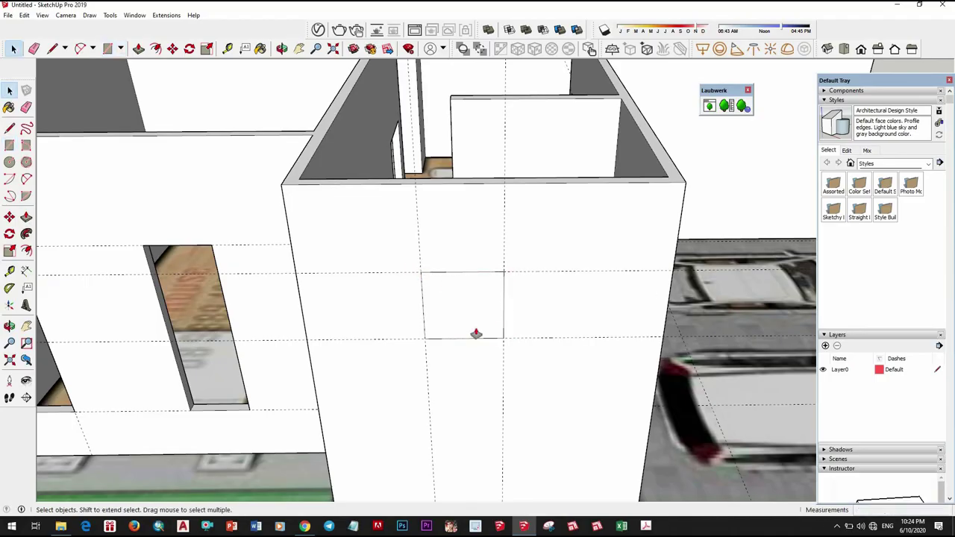
key("p")
left_click_drag(481, 299, 488, 333)
scroll(488, 333, "down", 3)
mouse_move(488, 333)
middle_mouse_down()
mouse_move(489, 435)
mouse_move(466, 427)
mouse_move(649, 305)
mouse_move(537, 321)
mouse_move(537, 396)
mouse_move(492, 314)
mouse_move(470, 244)
mouse_move(508, 373)
middle_mouse_up()
scroll(467, 427, "up", 3)
scroll(462, 425, "up", 2)
scroll(537, 397, "up", 3)
scroll(522, 372, "down", 3)
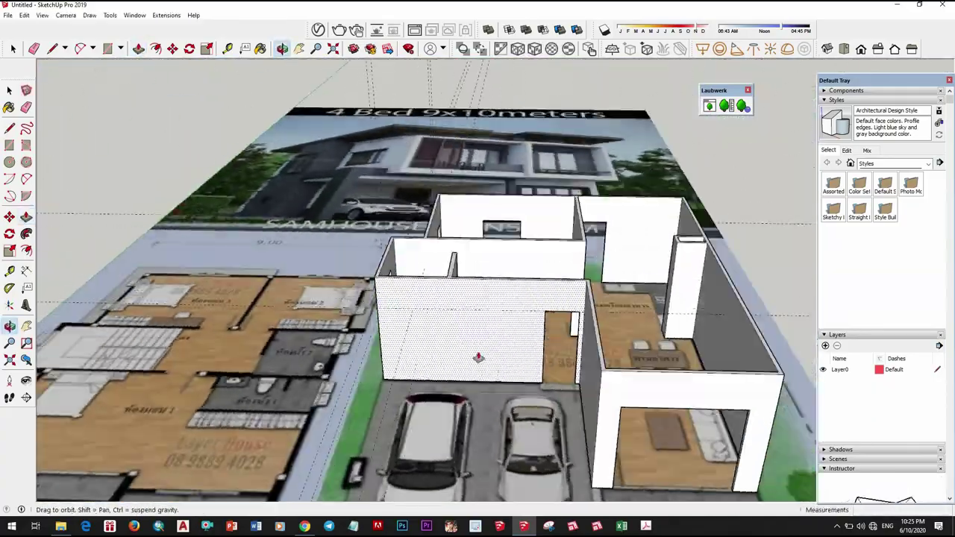
Select all the connected walls and make them a single group
scroll(513, 408, "up", 3)
key("space")
key("t")
left_click(537, 401)
scroll(538, 376, "up", 2)
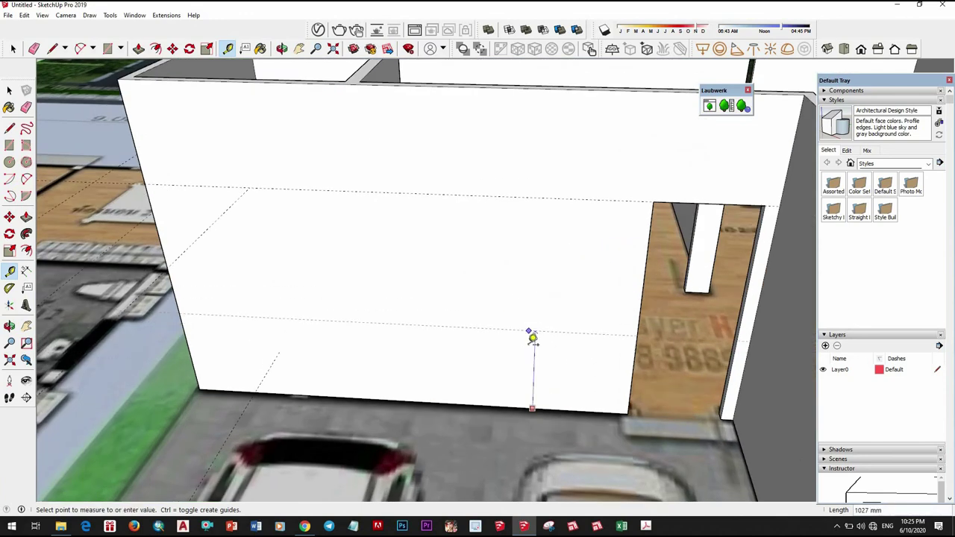
scroll(532, 338, "down", 5)
scroll(531, 338, "up", 2)
mouse_move(532, 338)
middle_mouse_down()
mouse_move(515, 283)
mouse_move(542, 388)
mouse_move(629, 380)
mouse_move(555, 366)
middle_mouse_up()
key("space")
scroll(629, 380, "down", 3)
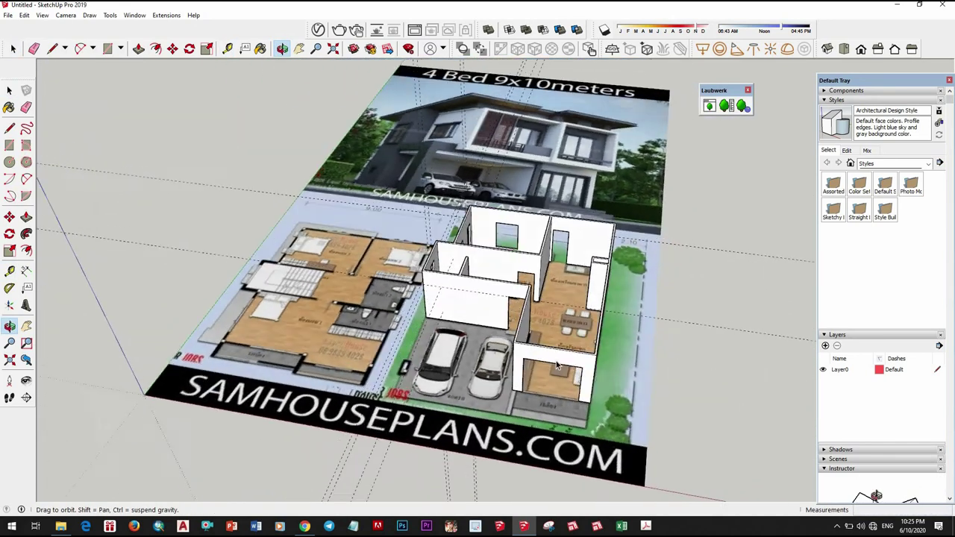
scroll(556, 365, "up", 3)
triple_click(608, 246)
right_click(603, 241)
left_click(620, 263)
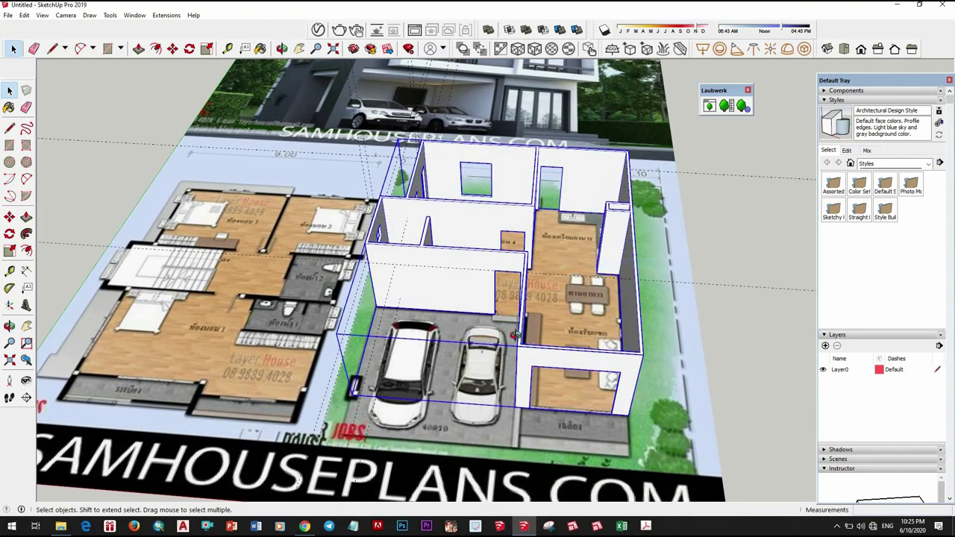
Remove all construction guides with Edit > Delete Guides
scroll(515, 335, "down", 3)
middle_click_drag(515, 335, 485, 328)
scroll(485, 329, "up", 2)
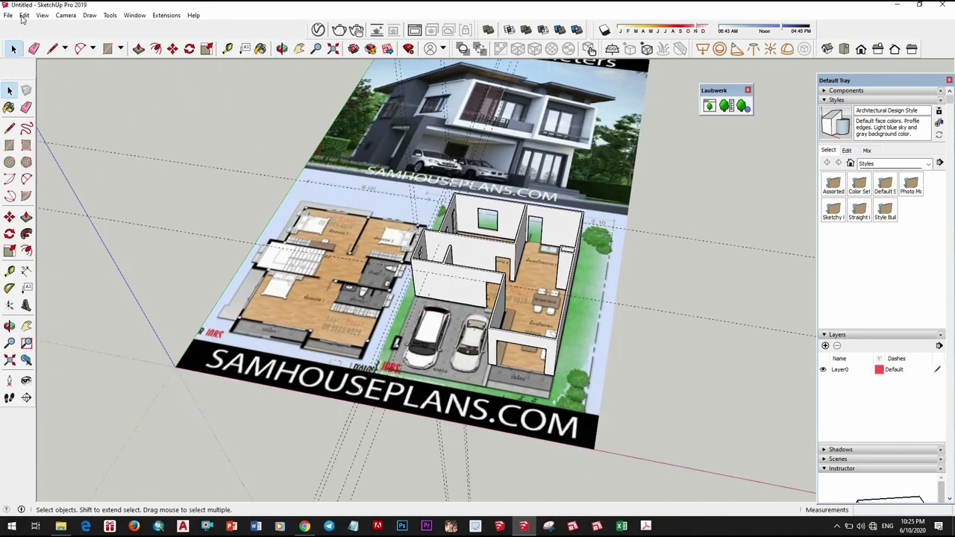
left_click(23, 16)
left_click(51, 106)
scroll(442, 241, "up", 3)
mouse_move(478, 246)
middle_mouse_down()
mouse_move(442, 241)
mouse_move(462, 313)
middle_mouse_up()
Draw a rectangle filling the front room's large front opening
key("space")
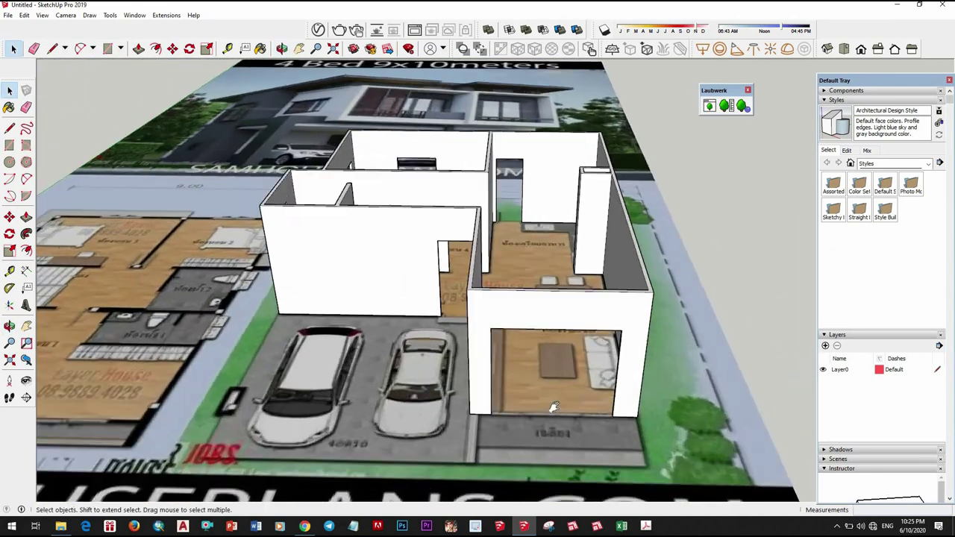
scroll(463, 335, "up", 3)
key("r")
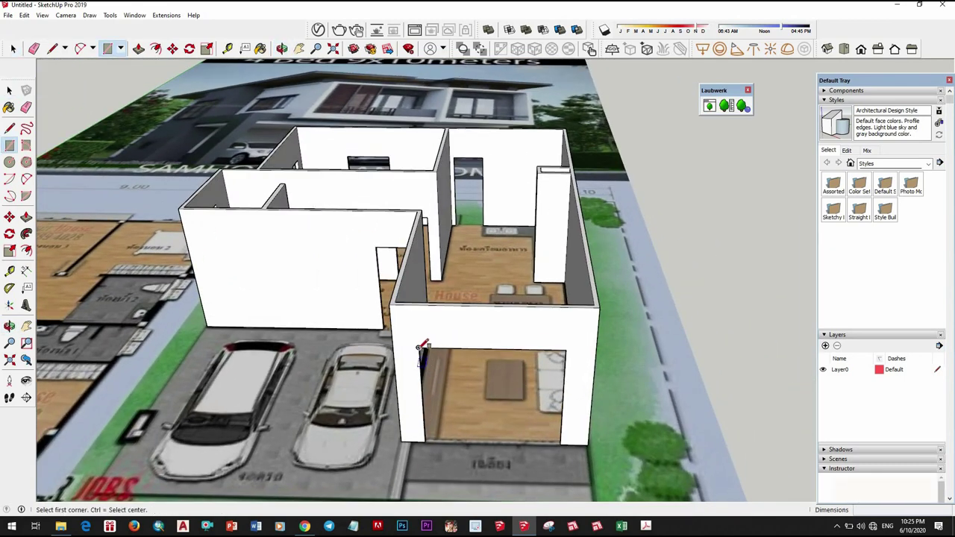
left_click(421, 347)
left_click(565, 444)
scroll(507, 377, "down", 3)
key("space")
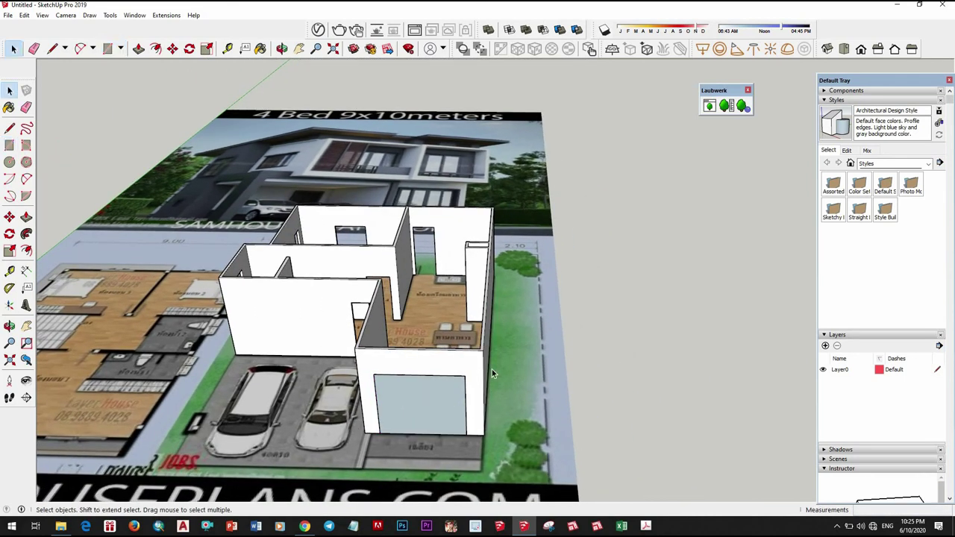
Reverse the new face so its front side points outward
scroll(492, 369, "up", 3)
left_click(520, 367)
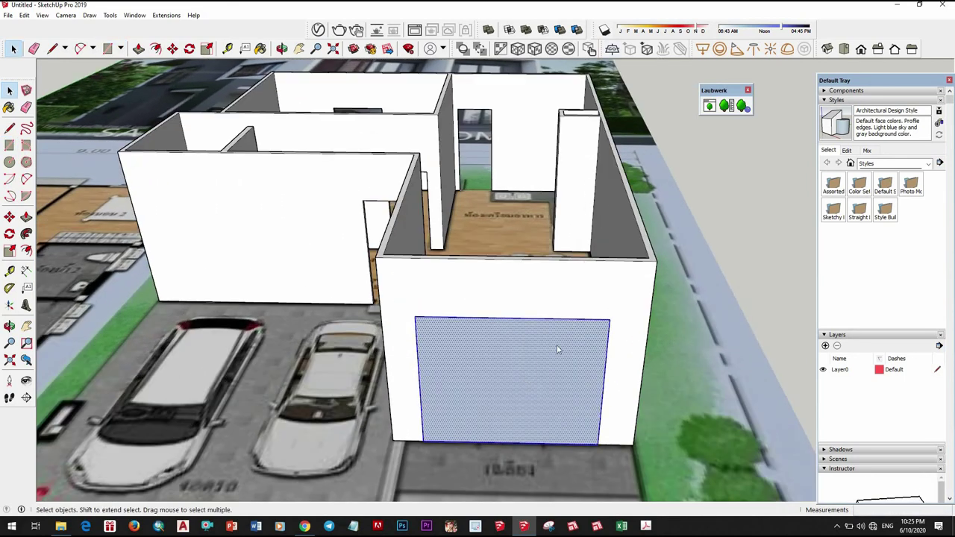
right_click(553, 356)
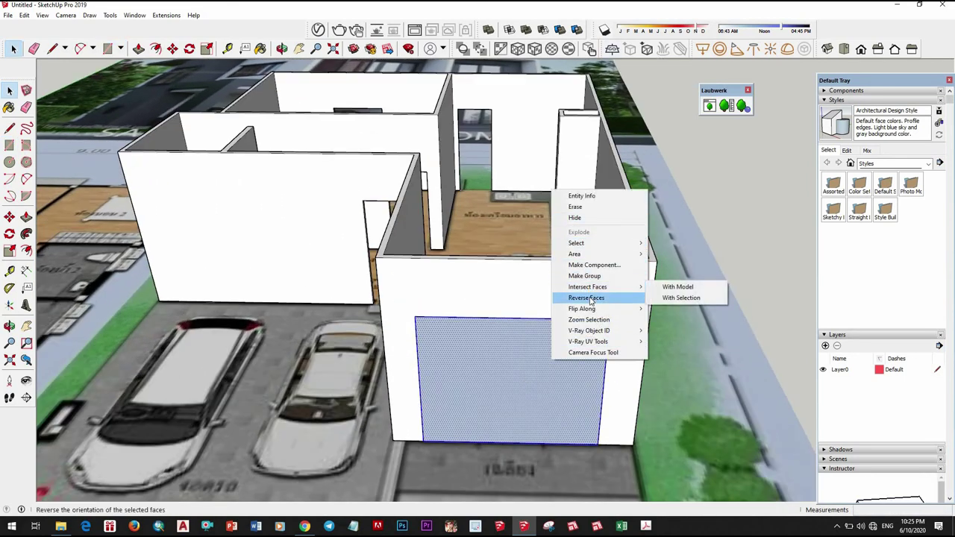
left_click(592, 300)
scroll(512, 348, "down", 5)
mouse_move(512, 348)
middle_mouse_down()
mouse_move(658, 367)
mouse_move(445, 344)
mouse_move(631, 286)
middle_mouse_up()
scroll(446, 344, "down", 2)
scroll(631, 287, "up", 3)
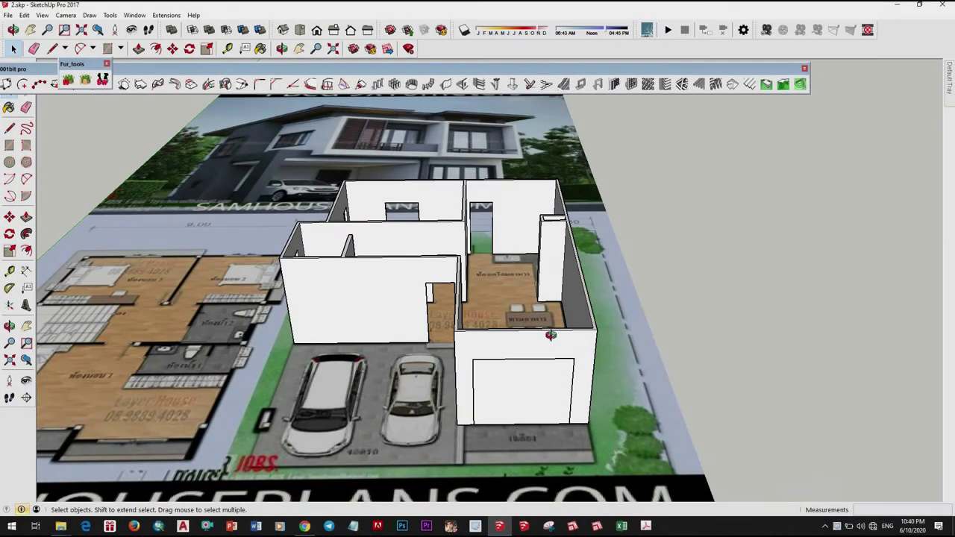
Open and close the 1001bit Door and Window Frames tool, then zoom toward the front door
middle_click_drag(550, 335, 528, 354)
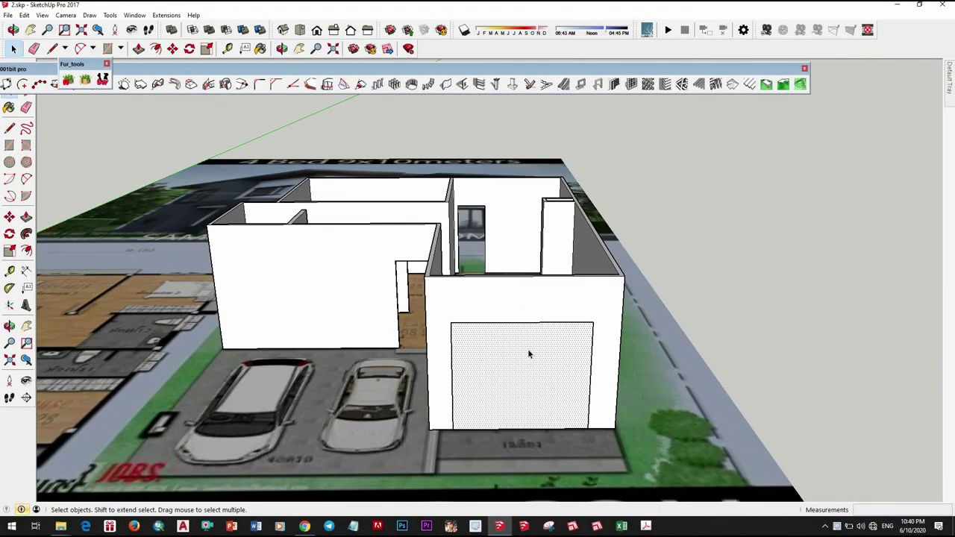
left_click(614, 84)
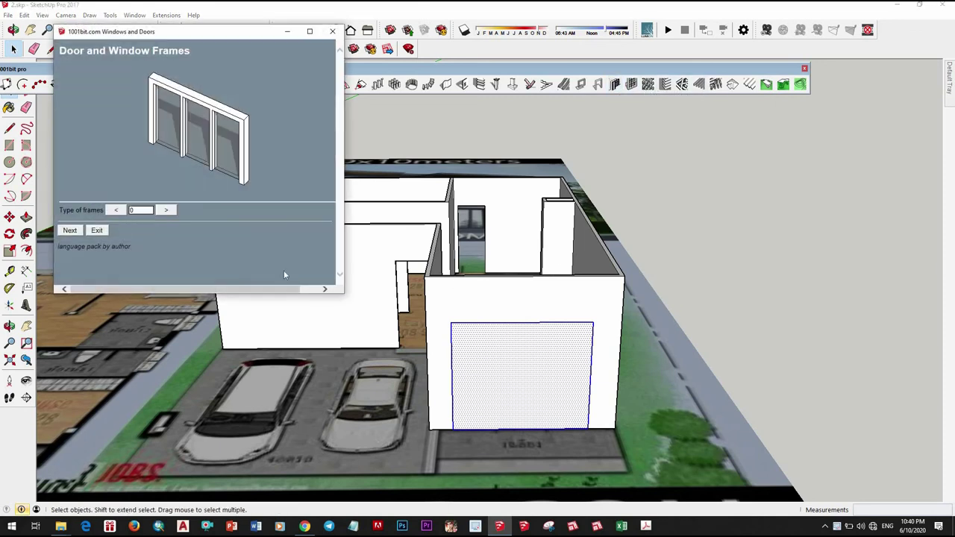
left_click(332, 33)
mouse_move(473, 268)
middle_mouse_down()
mouse_move(431, 321)
mouse_move(434, 246)
middle_mouse_up()
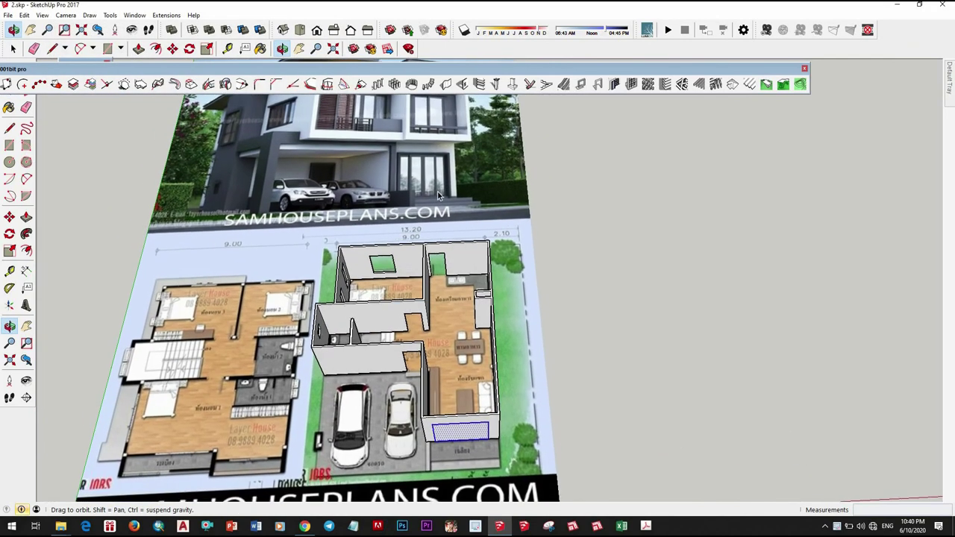
key("space")
middle_click_drag(423, 209, 457, 379)
scroll(457, 379, "up", 3)
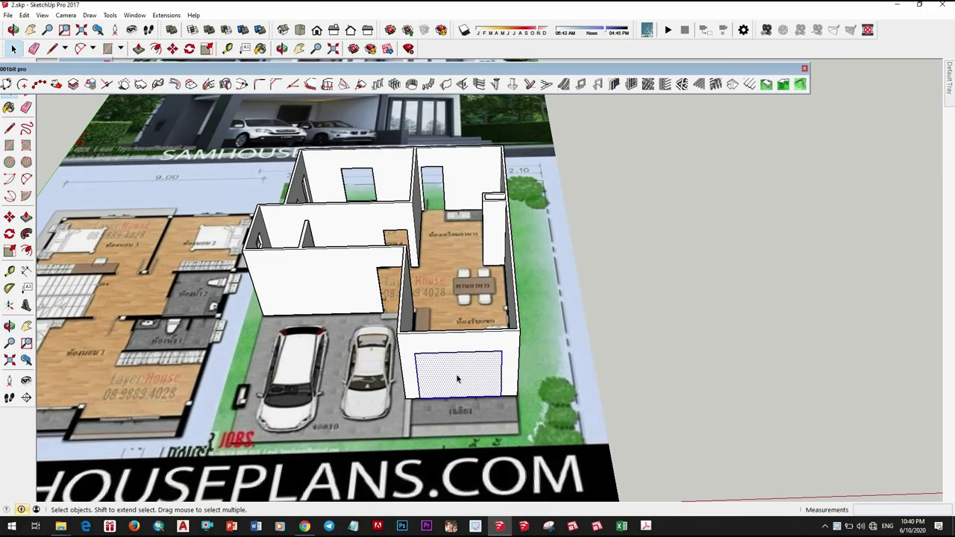
Reopen the frame generator and change the frame type number to grid-paned type 4
left_click(614, 86)
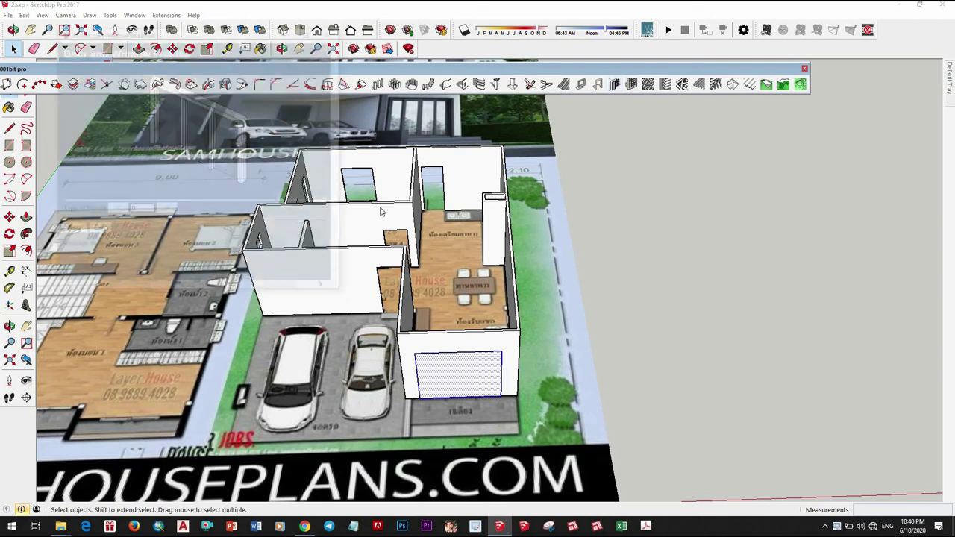
left_click(72, 232)
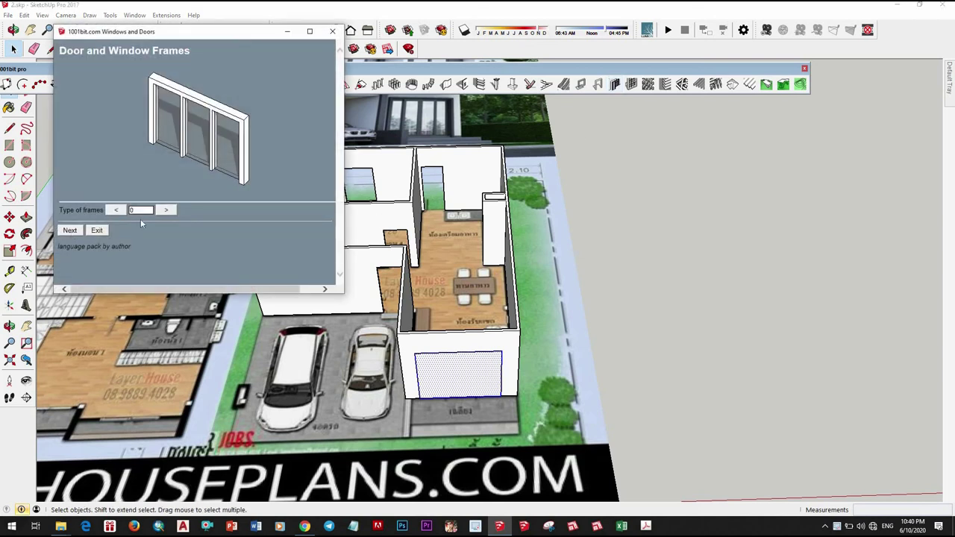
type("4")
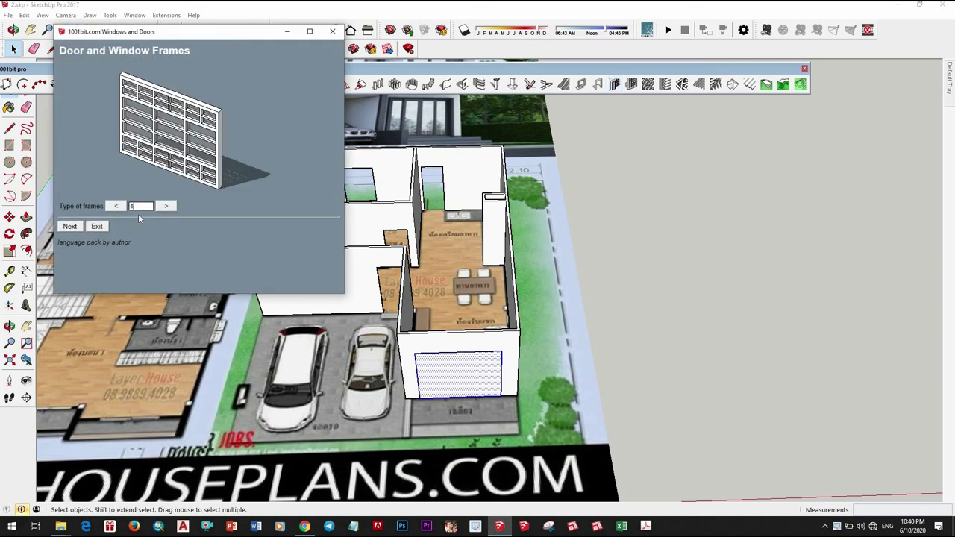
type("1")
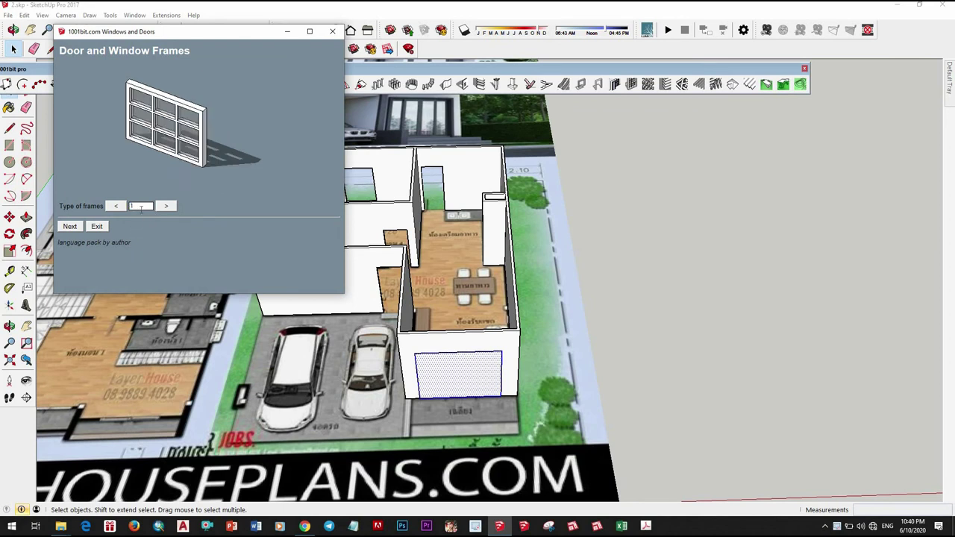
Make the door frame 2000mm wide and 2500mm high with 100mm frame depth and width, then create it
left_click(70, 231)
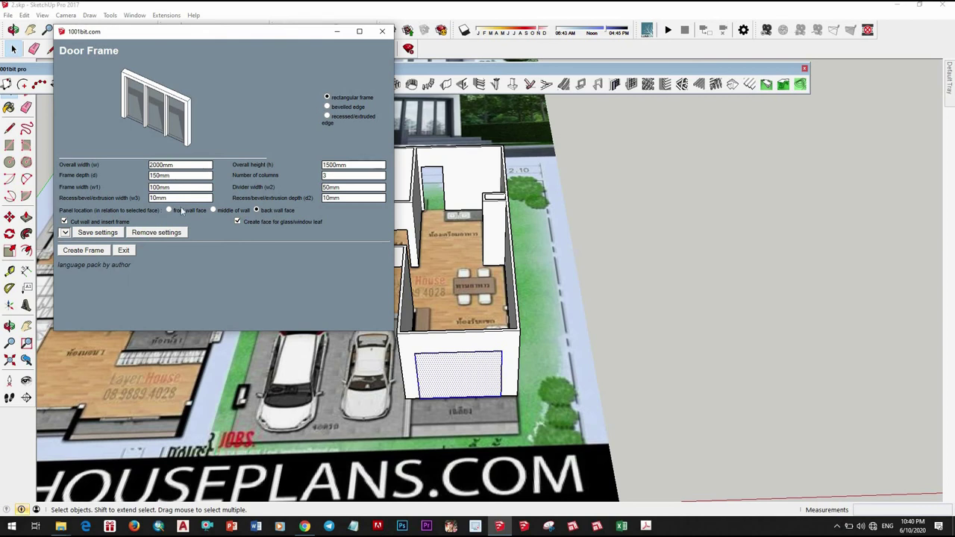
double_click(336, 167)
type("2500")
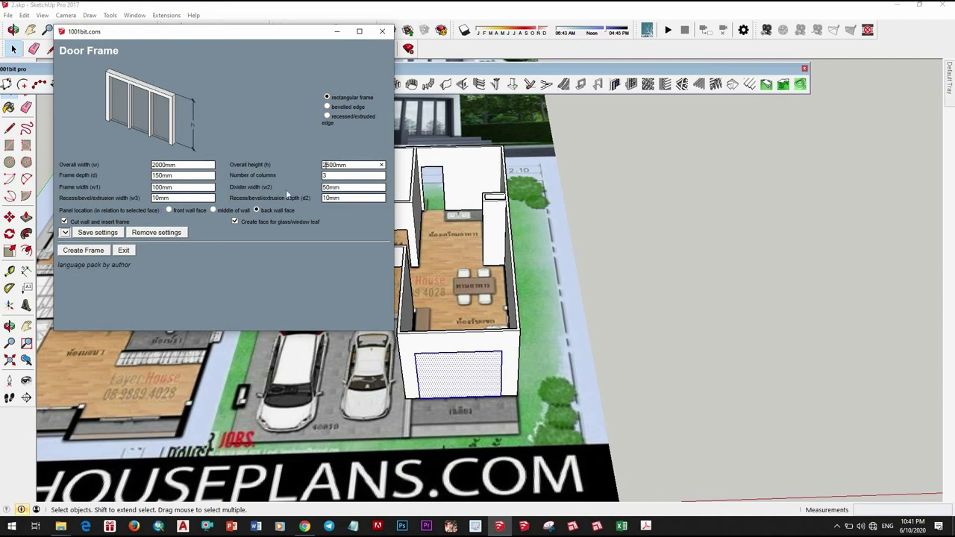
double_click(178, 174)
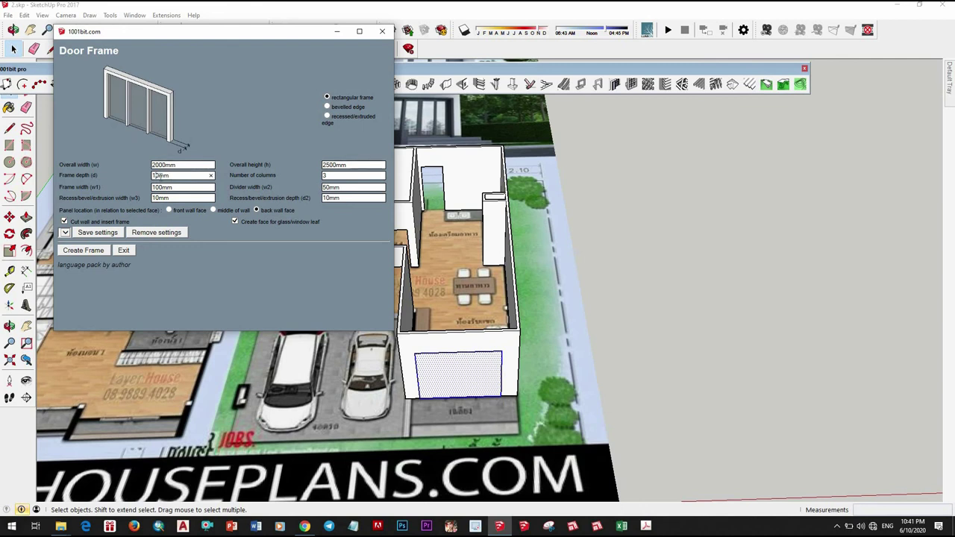
type("100")
double_click(161, 187)
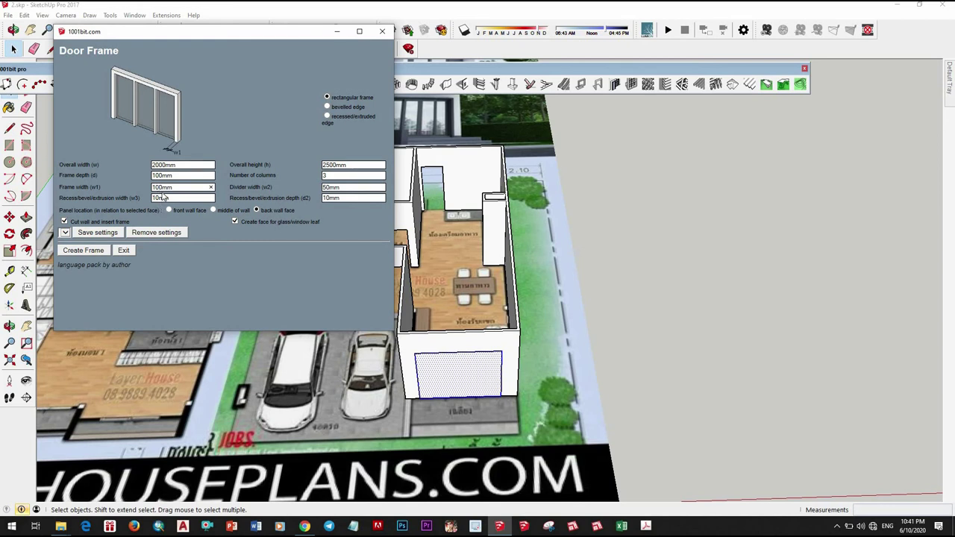
double_click(328, 188)
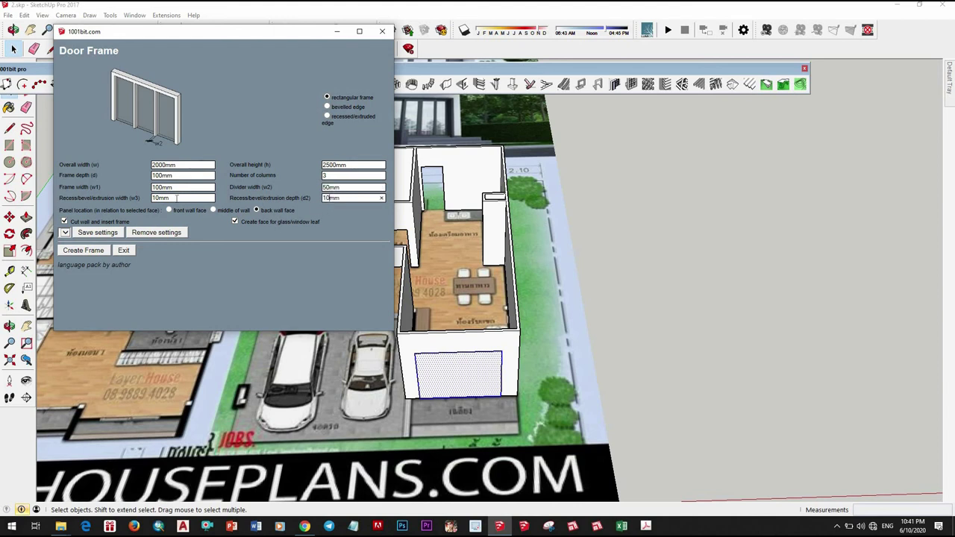
left_click(87, 254)
Place the door frame in the front opening by picking its corner, width and height
scroll(420, 399, "up", 3)
scroll(402, 396, "up", 4)
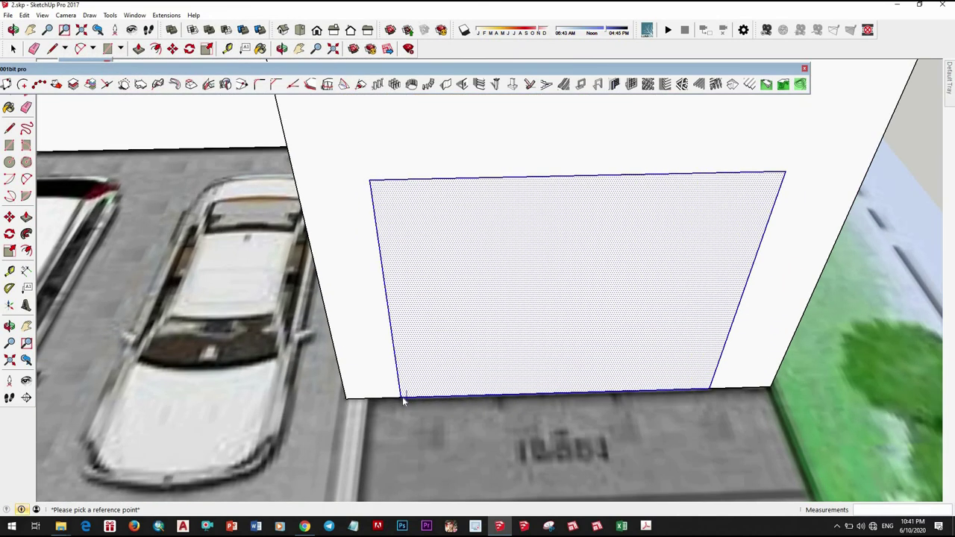
left_click(402, 399)
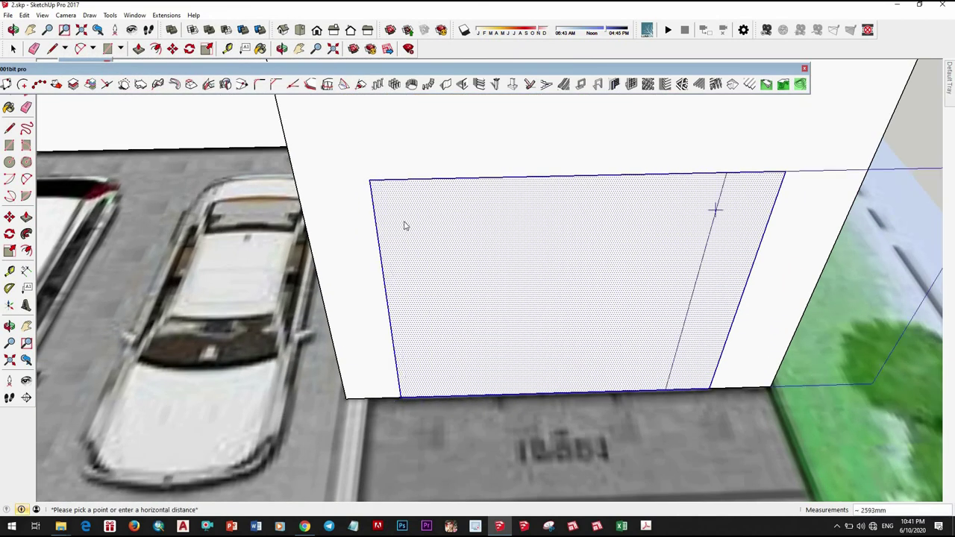
left_click(370, 185)
scroll(515, 305, "down", 3)
scroll(486, 319, "down", 1)
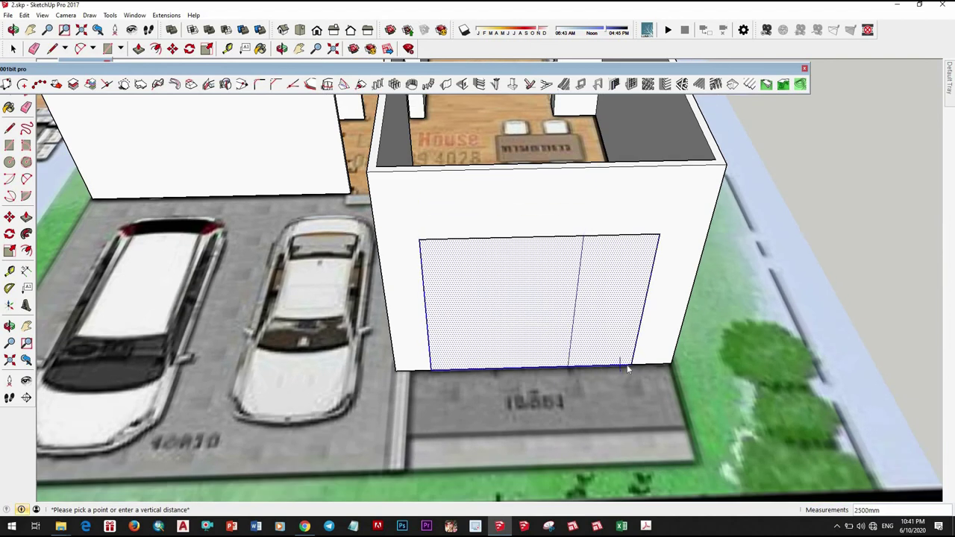
left_click(516, 347)
scroll(516, 347, "down", 3)
scroll(518, 331, "up", 2)
scroll(497, 320, "up", 2)
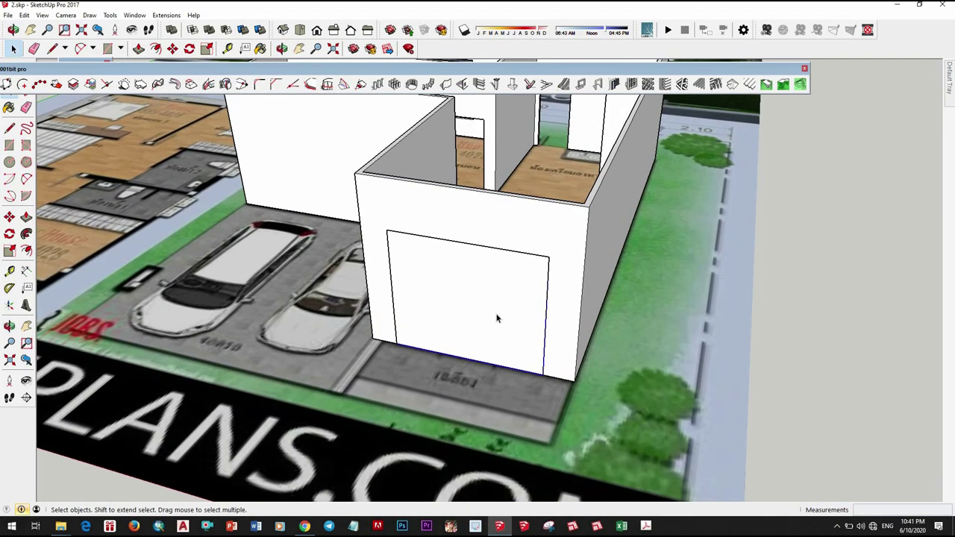
scroll(493, 330, "down", 3)
Copy the door face onto the ground beside the house and start a line from its corner
key("m")
left_click(513, 344)
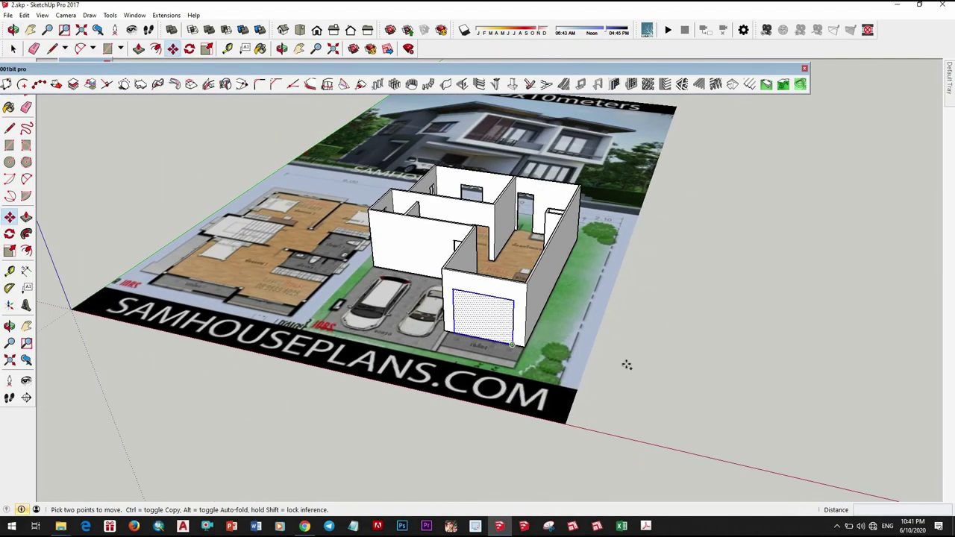
key("ctrl")
left_click(672, 381)
middle_click_drag(671, 380, 468, 309)
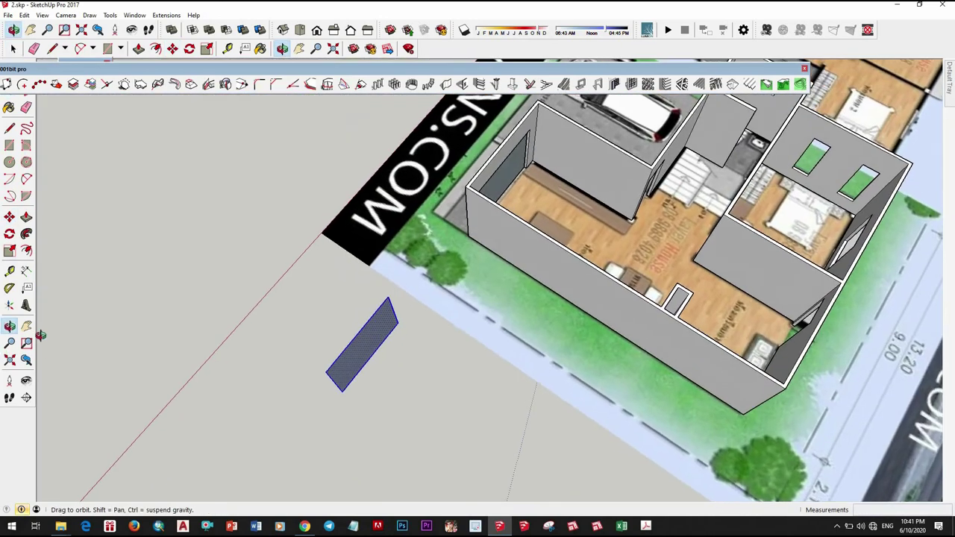
scroll(468, 309, "up", 3)
key("l")
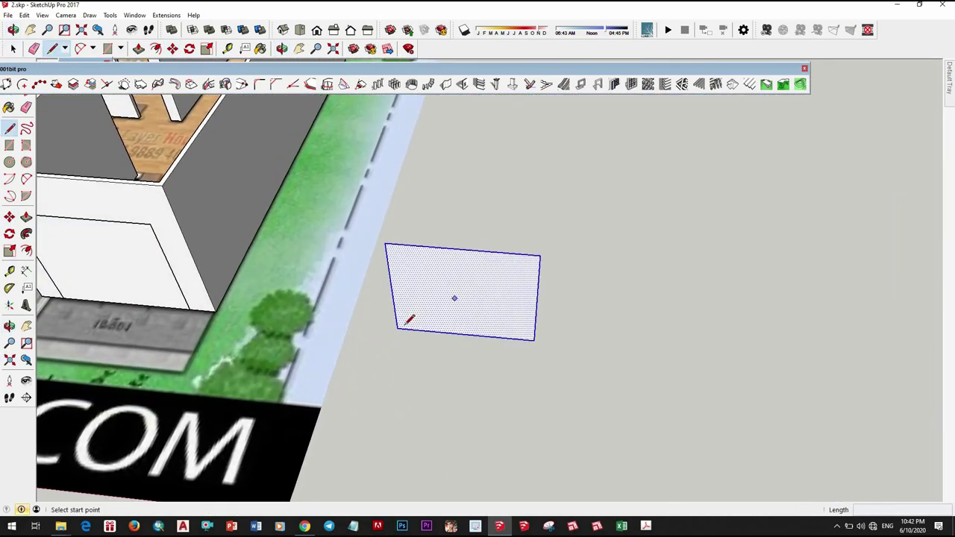
left_click(514, 333)
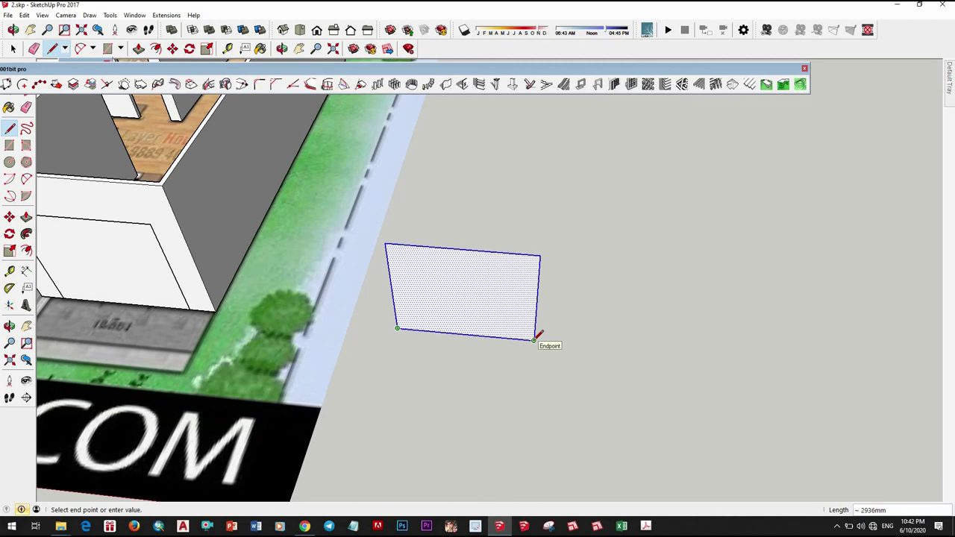
Make the drawn rectangular face into a group
key("space")
right_click(460, 300)
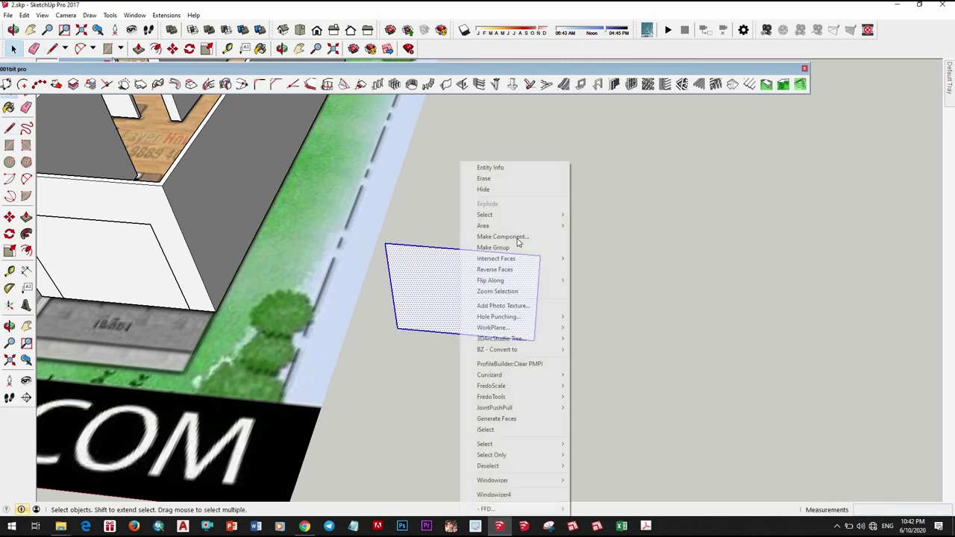
left_click(507, 246)
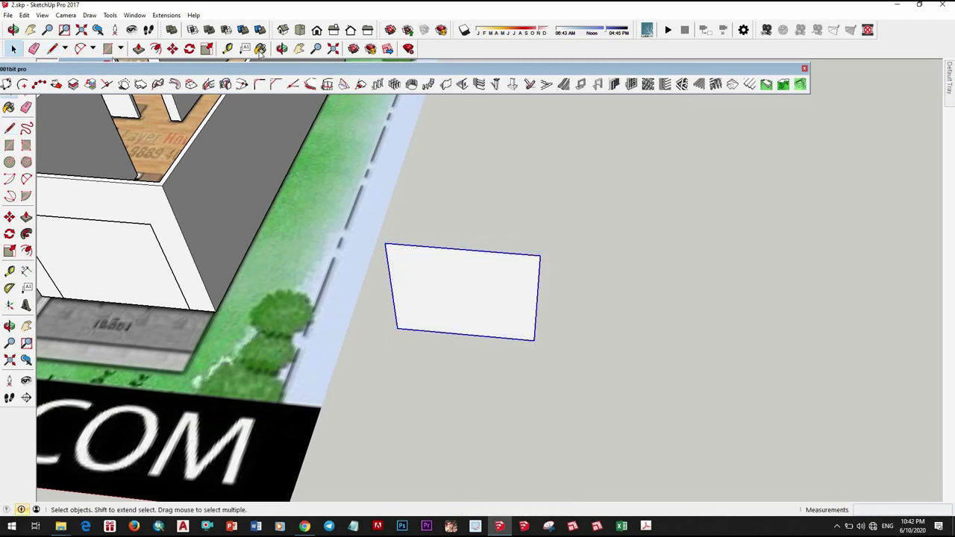
Set up a 1001bit door frame with an overall width of 2936mm and create it
left_click(614, 83)
left_click(70, 231)
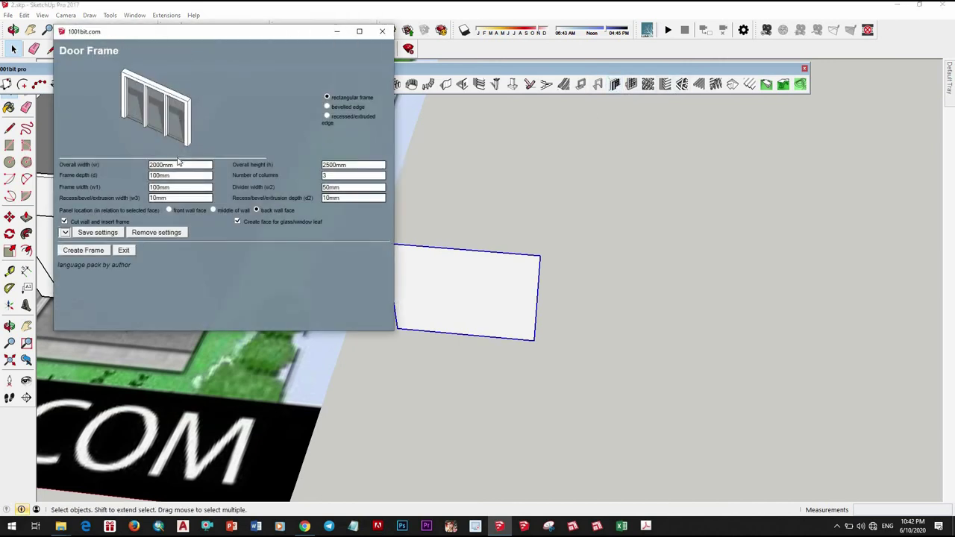
double_click(159, 167)
type("2936")
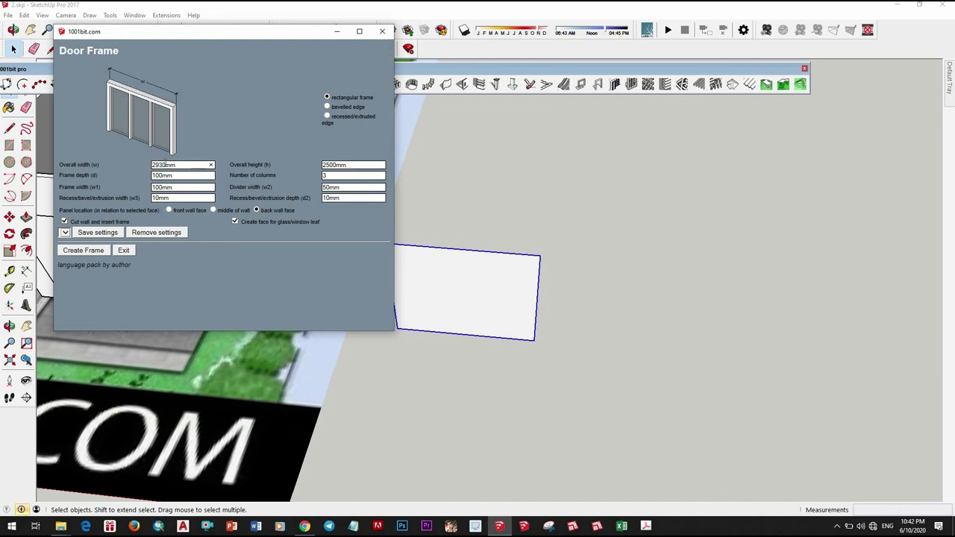
left_click(93, 251)
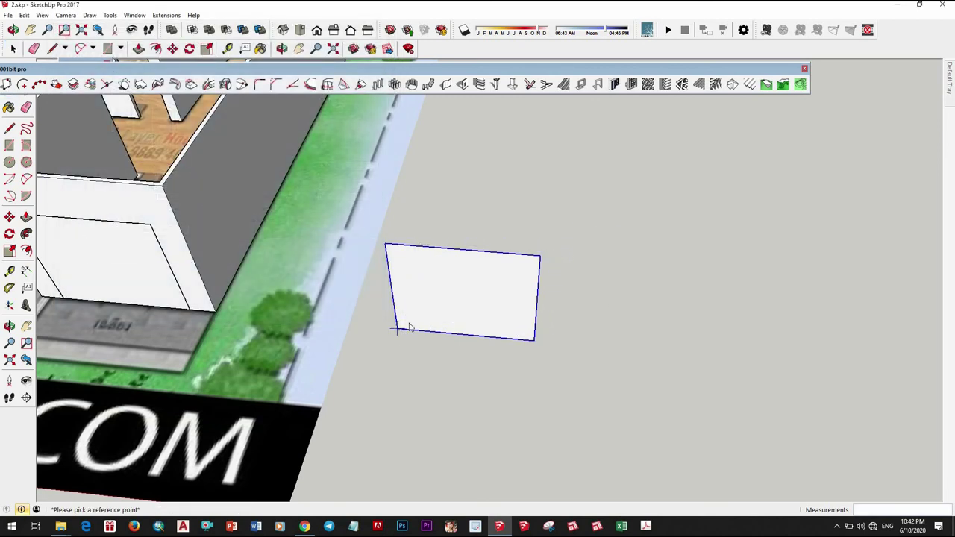
left_click(388, 253)
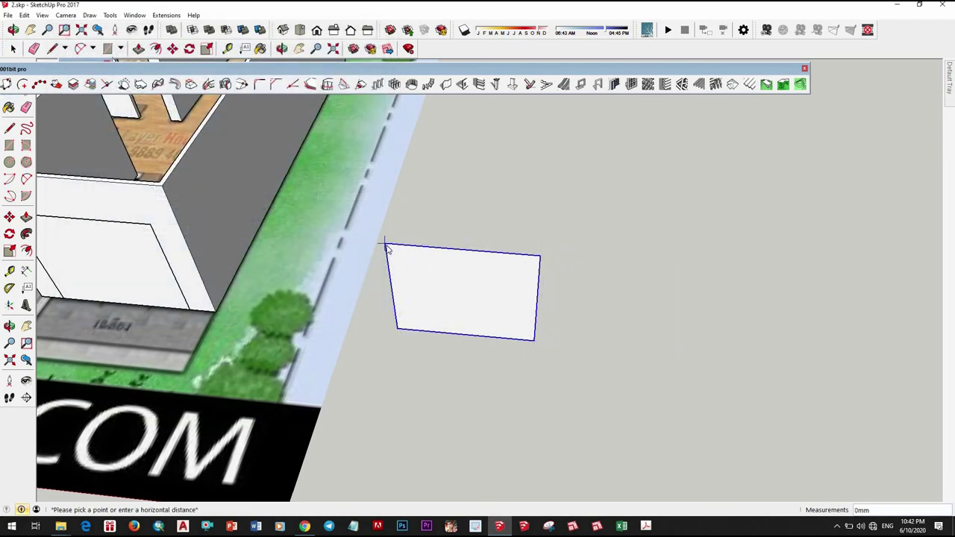
left_click(476, 319)
middle_click_drag(478, 320, 354, 234)
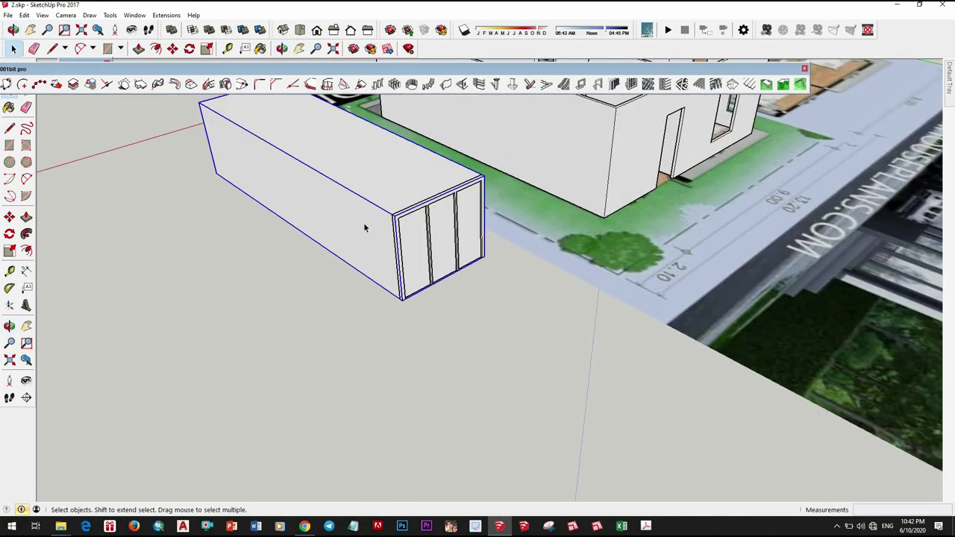
scroll(362, 225, "down", 3)
right_click(369, 233)
middle_click_drag(369, 235, 367, 304)
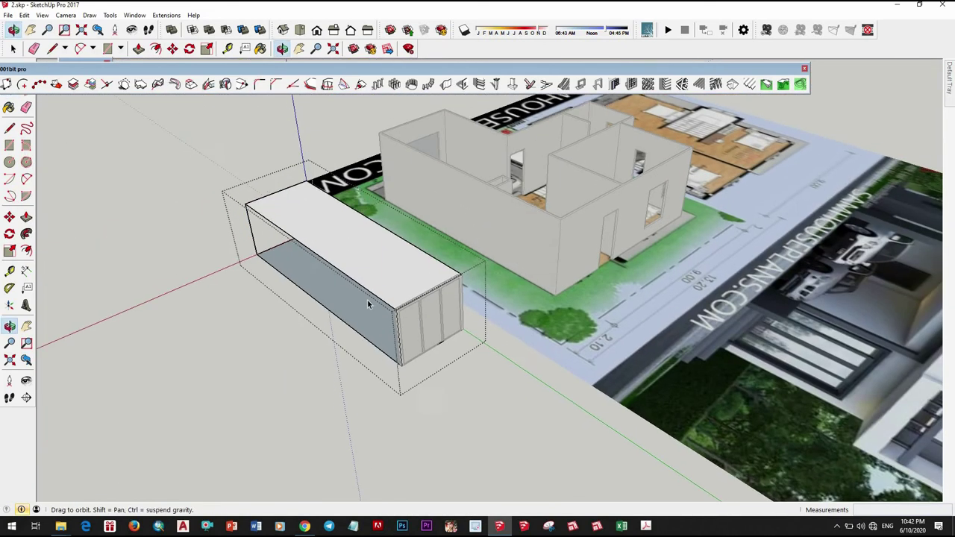
key("e")
left_click(325, 231)
left_click_drag(365, 292, 291, 260)
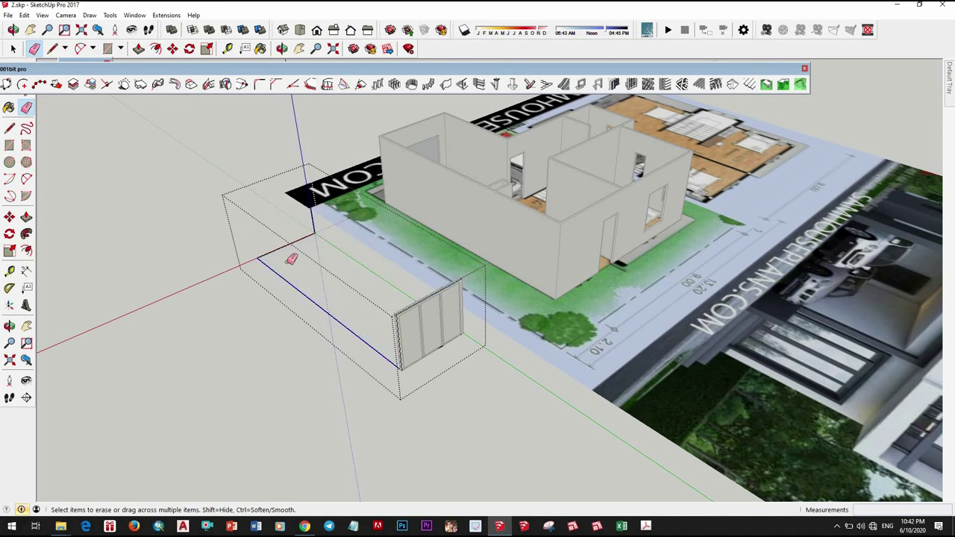
scroll(506, 353, "up", 5)
mouse_move(506, 353)
middle_mouse_down()
mouse_move(761, 211)
mouse_move(860, 207)
mouse_move(535, 187)
mouse_move(598, 273)
middle_mouse_up()
scroll(617, 340, "down", 3)
scroll(547, 372, "down", 3)
scroll(545, 408, "down", 3)
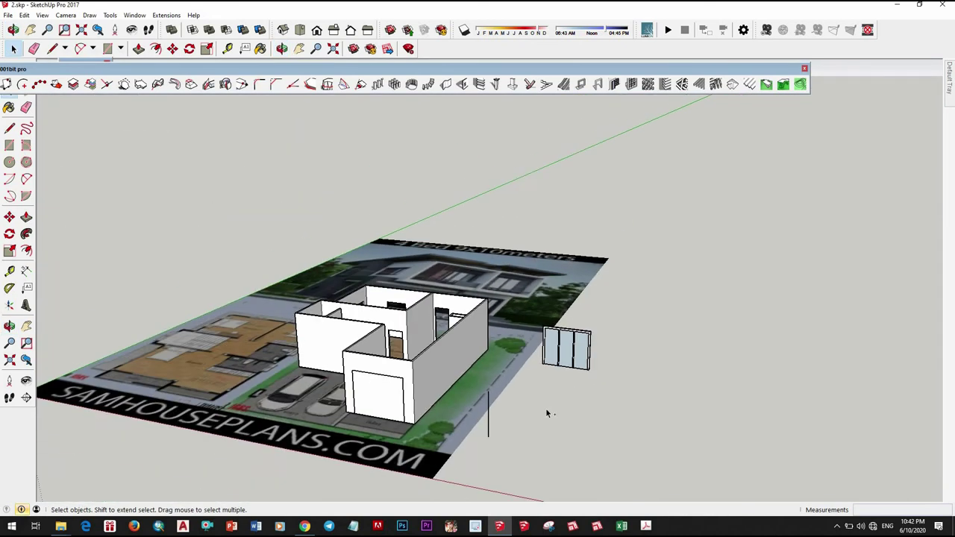
key("ctrl+z")
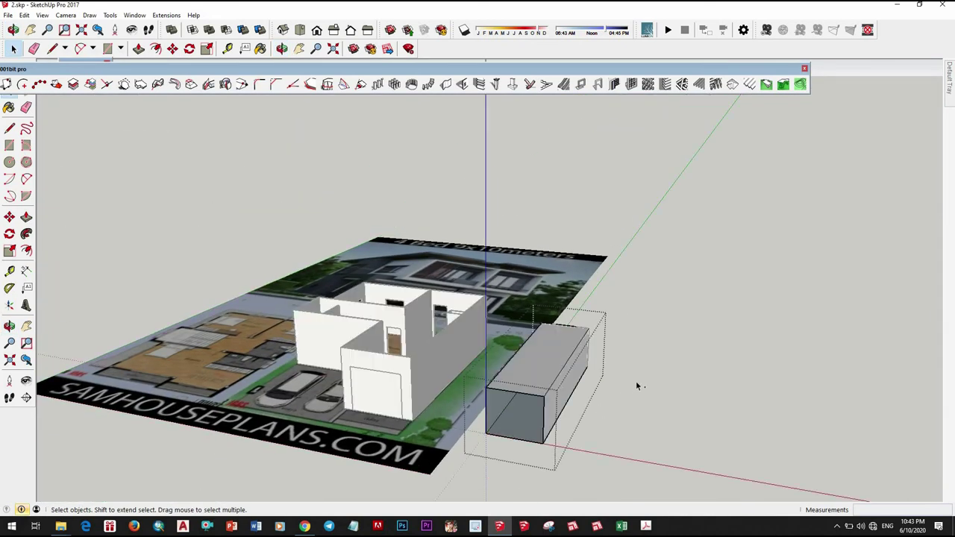
scroll(507, 419, "up", 2)
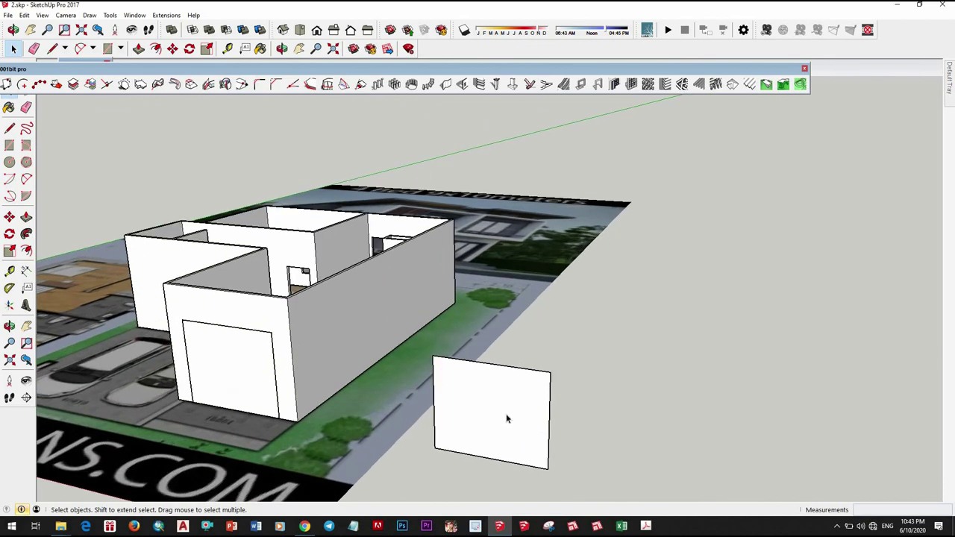
Bring up the 1001bit Door Frame settings after briefly opening the panel divider tool
left_click(615, 84)
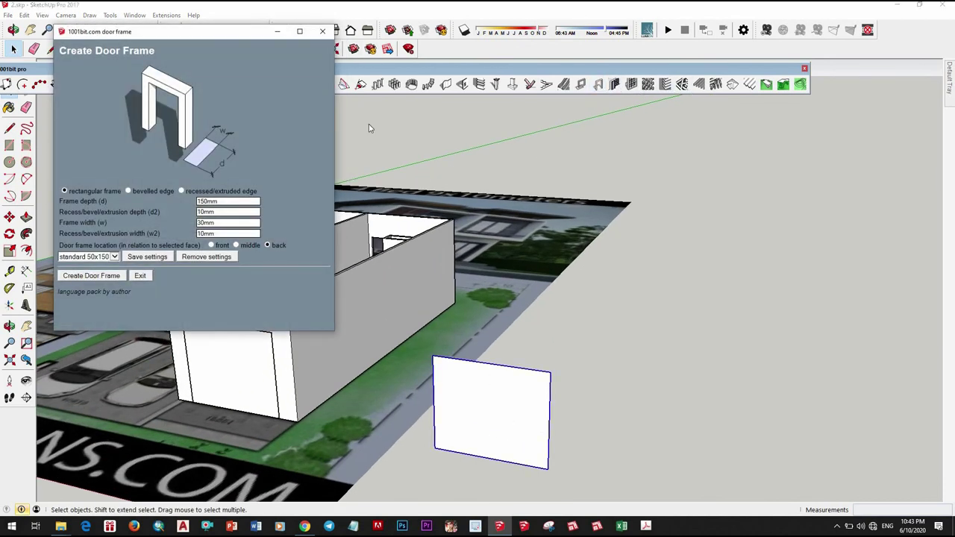
left_click(631, 85)
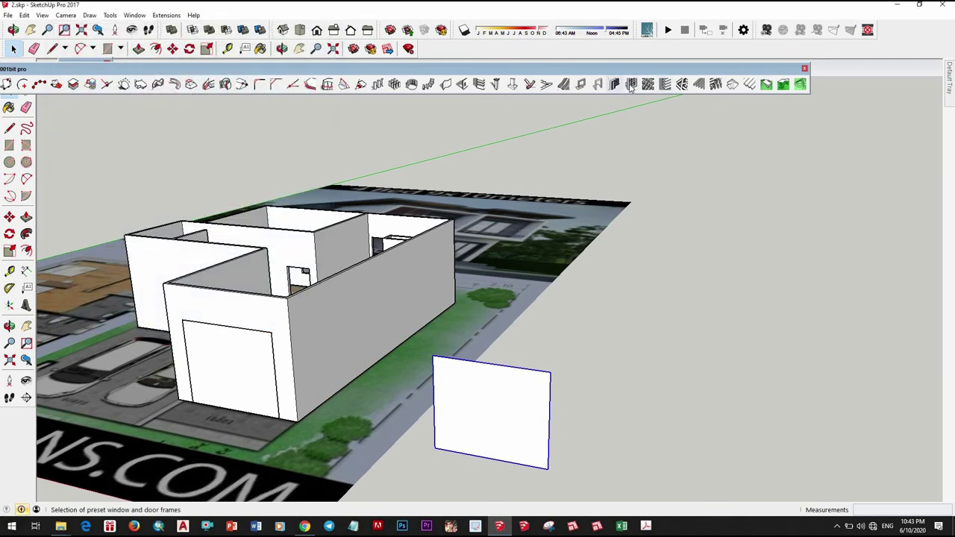
left_click(631, 85)
left_click(393, 61)
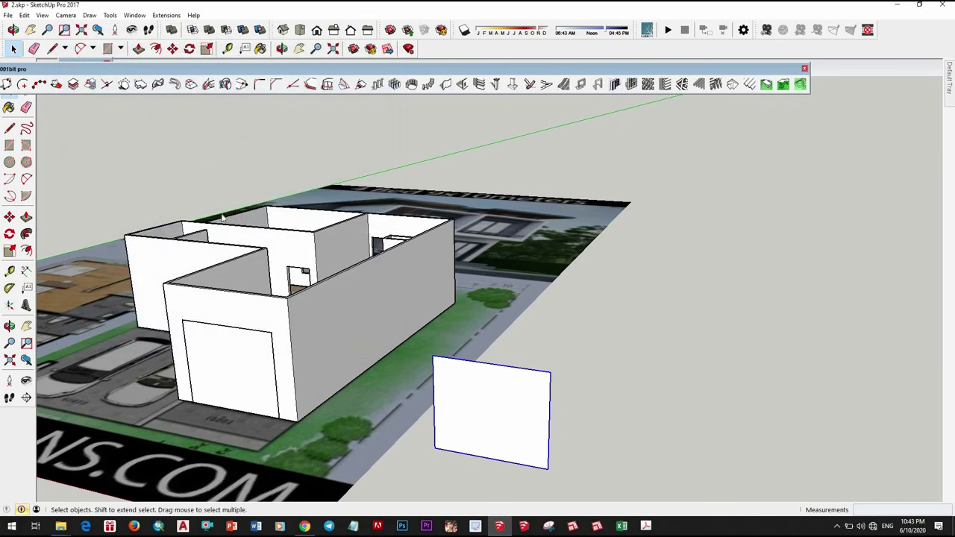
key("Return")
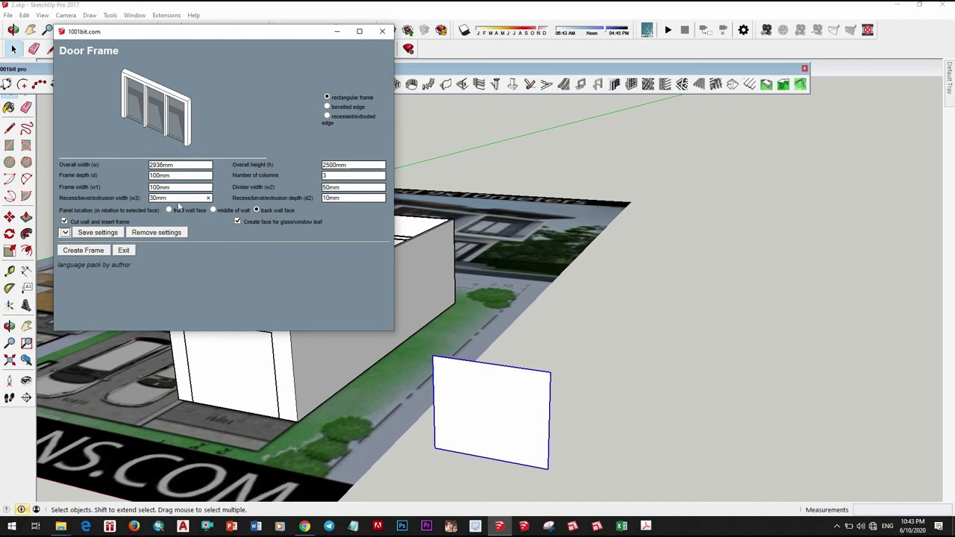
Give the 2936mm frame a 30mm recess, 4 columns and middle-of-wall placement, then create it
left_click(176, 189)
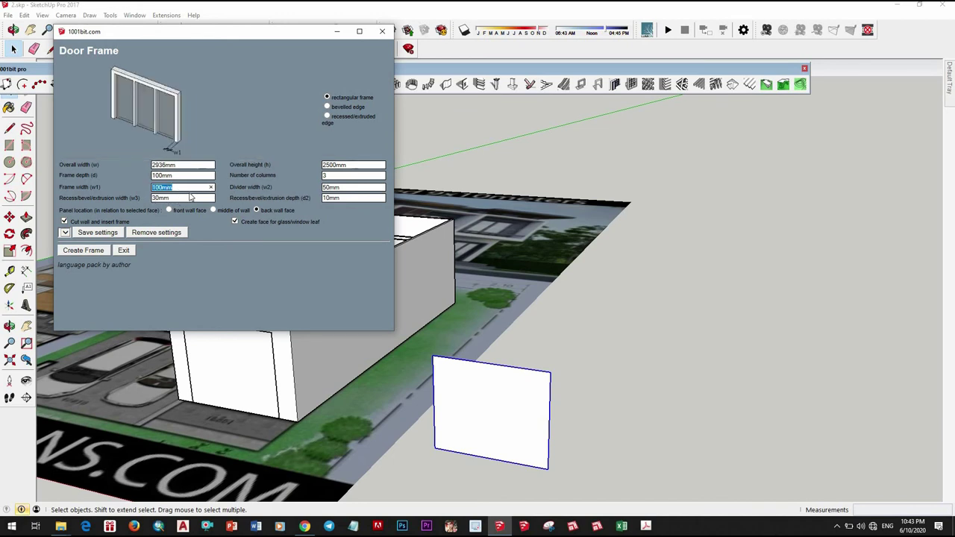
left_click(180, 176)
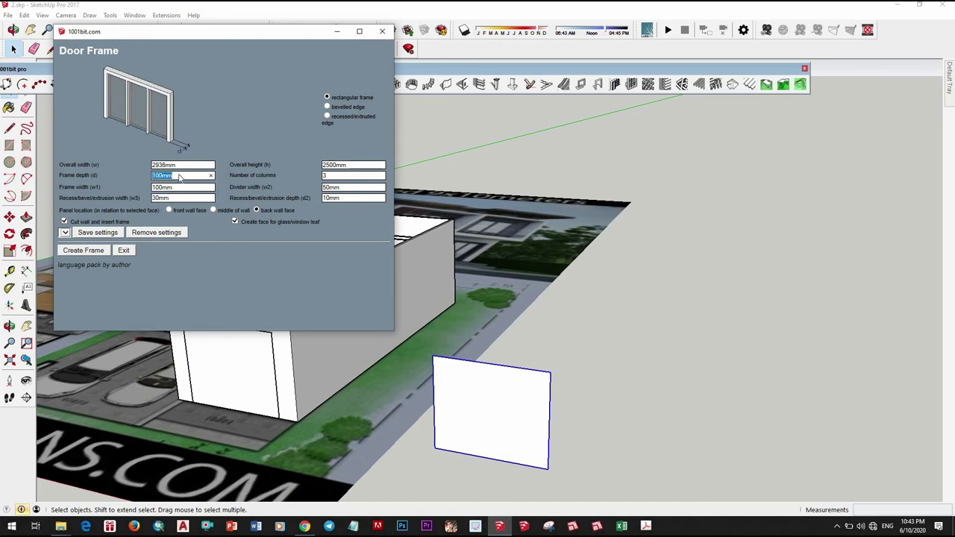
left_click(329, 176)
type("4")
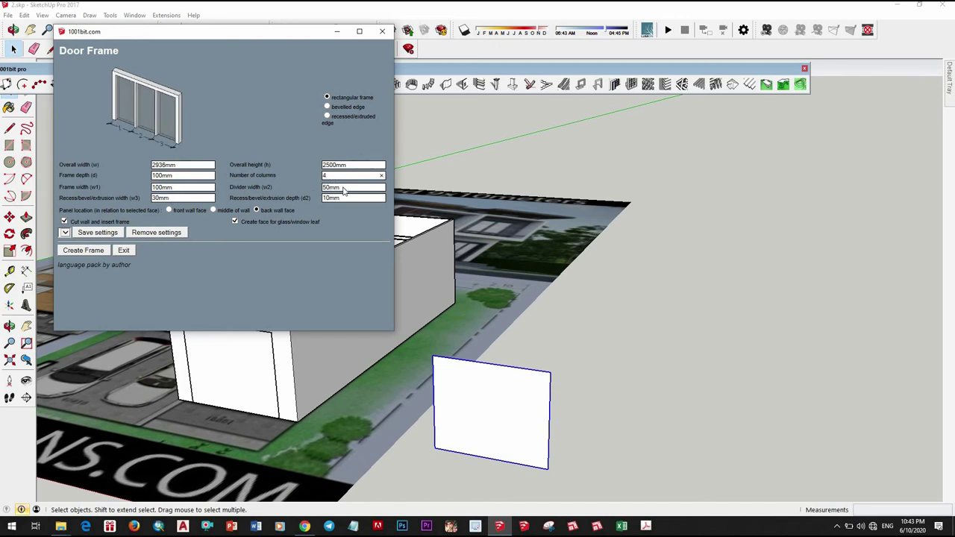
left_click(341, 178)
key("Tab")
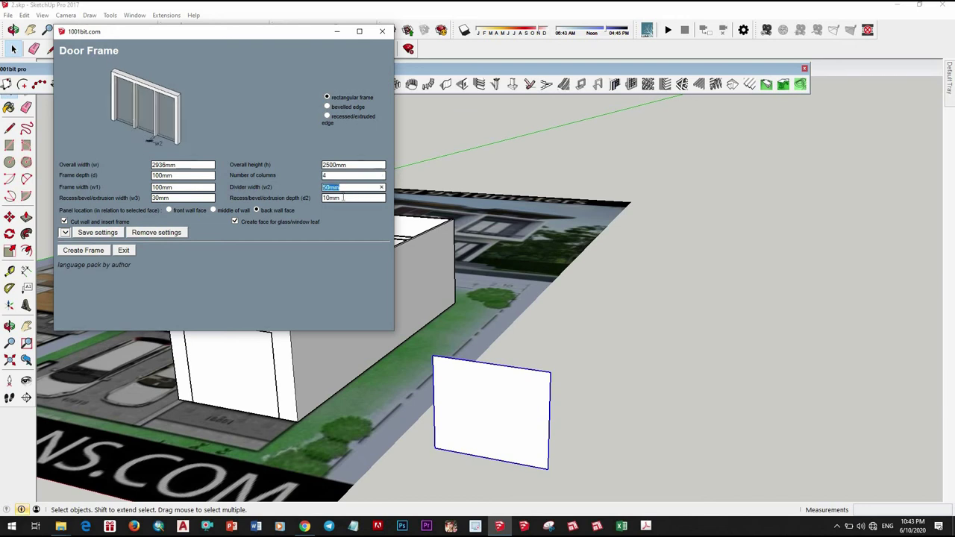
left_click(214, 210)
left_click(180, 178)
left_click(181, 166)
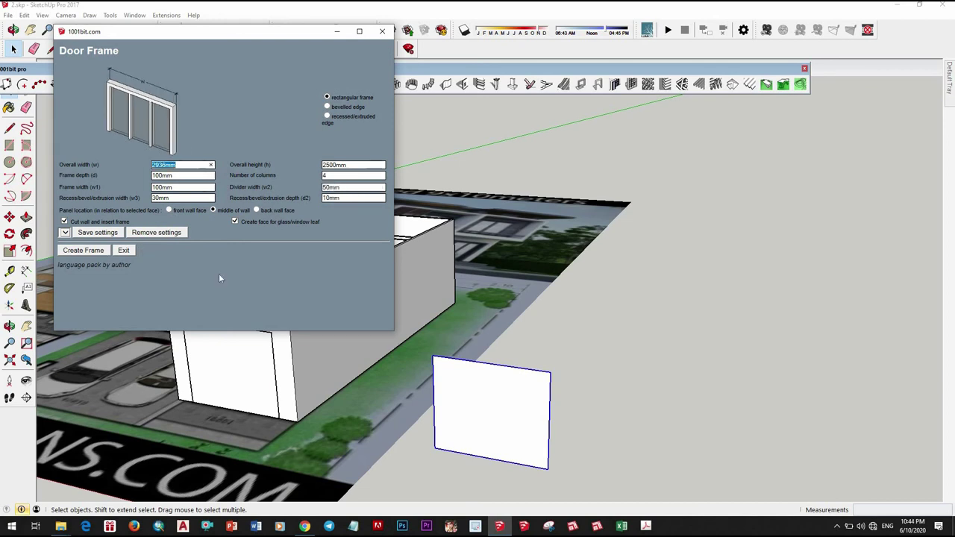
key("Return")
Place the four-column door frame beside the white panel and inspect it
left_click(451, 450)
middle_click_drag(490, 388, 548, 359)
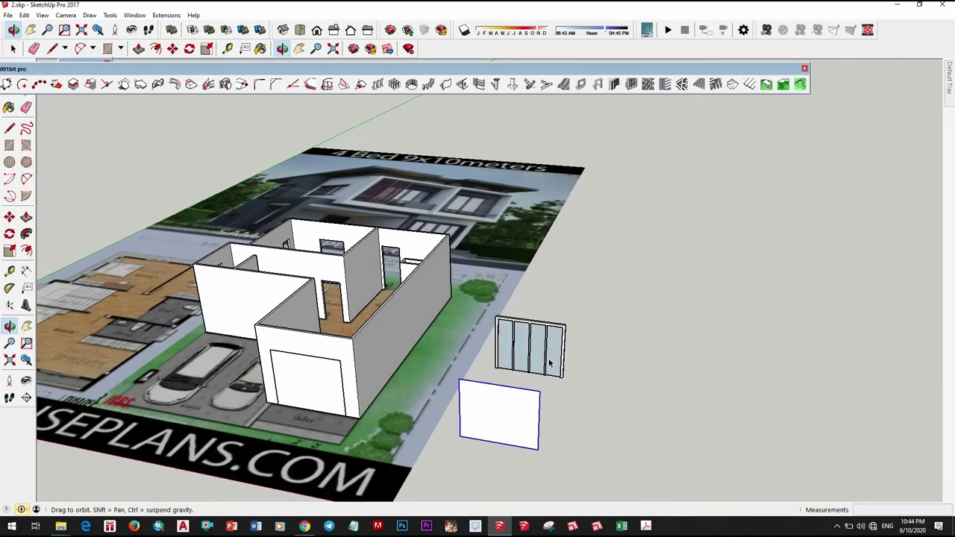
scroll(548, 359, "up", 5)
middle_click_drag(466, 316, 369, 276)
scroll(369, 276, "up", 5)
scroll(341, 309, "down", 6)
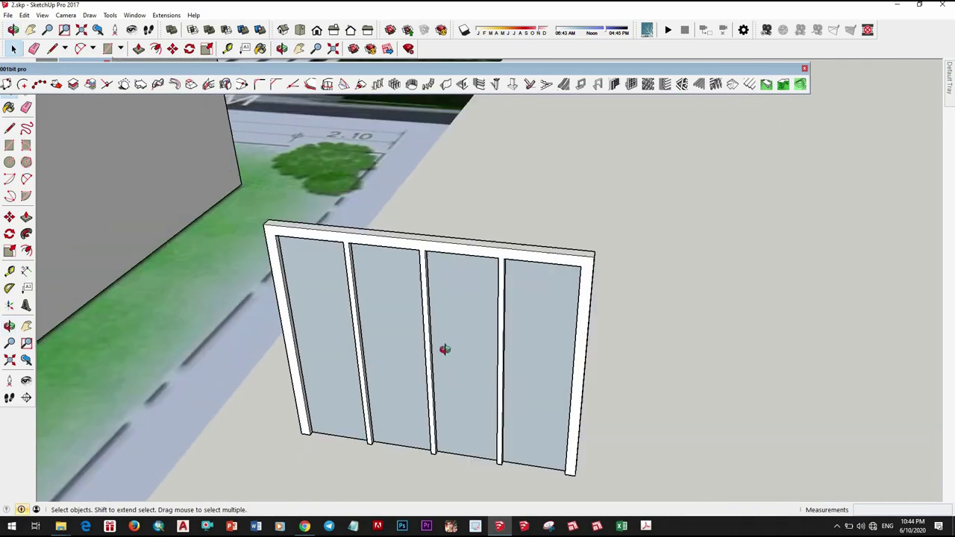
mouse_move(443, 348)
middle_mouse_down()
mouse_move(335, 279)
mouse_move(437, 317)
mouse_move(477, 375)
mouse_move(532, 355)
middle_mouse_up()
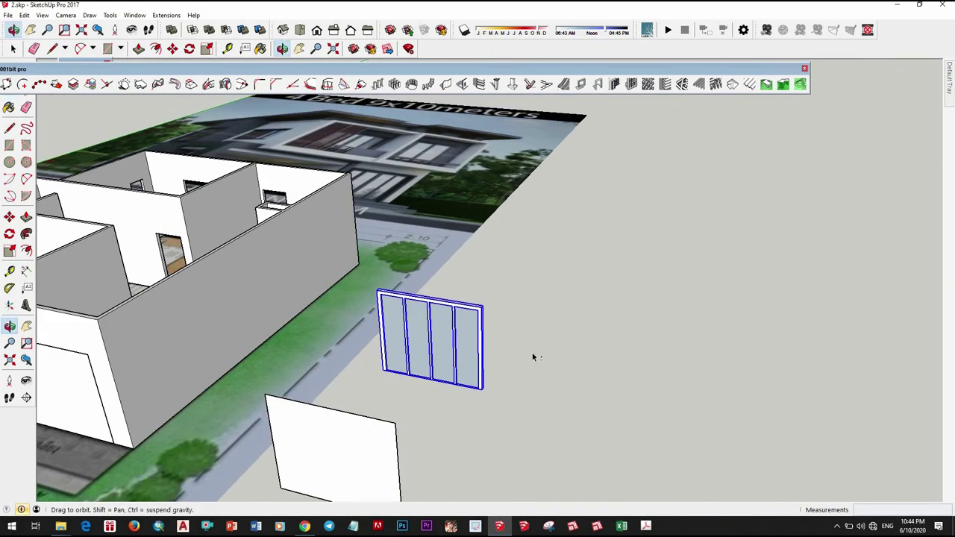
scroll(533, 356, "down", 4)
Erase the spare white panel and the garage door
right_click(507, 375)
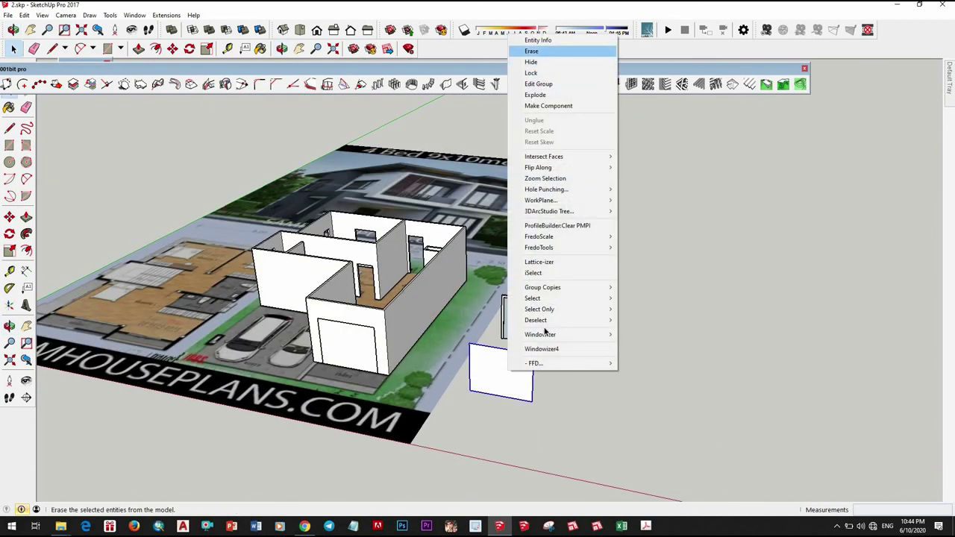
left_click(552, 53)
scroll(320, 344, "up", 2)
left_click(322, 346)
right_click(321, 340)
left_click(341, 177)
Move the four-panel door into the front wall opening and open its group for editing
left_click(597, 351)
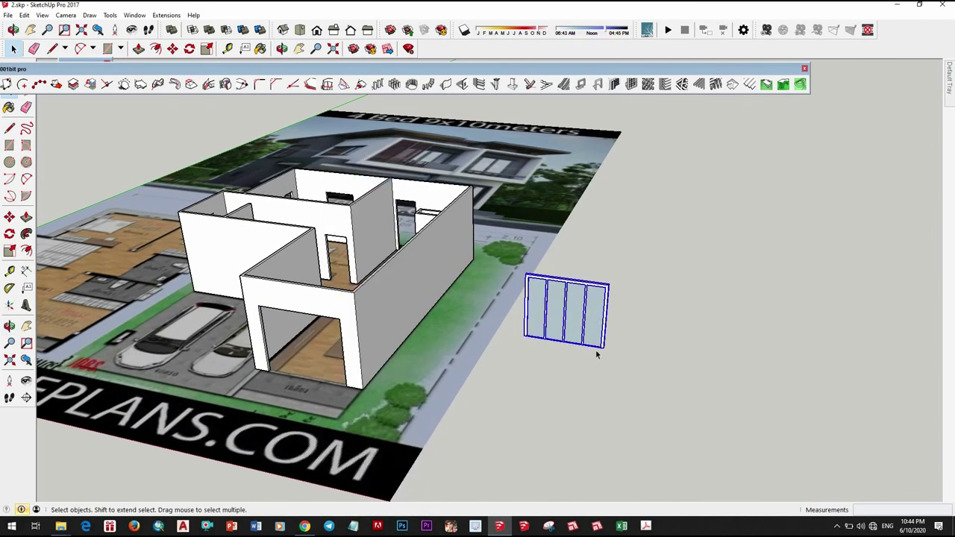
key("m")
scroll(535, 282, "up", 3)
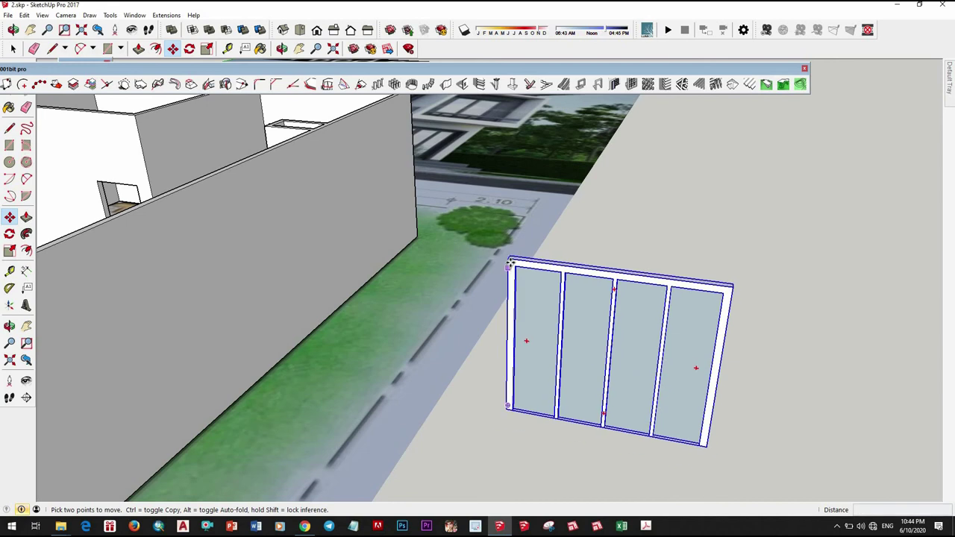
left_click(515, 316)
scroll(516, 317, "down", 5)
mouse_move(516, 316)
middle_mouse_down()
mouse_move(492, 350)
mouse_move(508, 312)
mouse_move(501, 319)
middle_mouse_up()
left_click(426, 340)
scroll(463, 350, "up", 4)
scroll(501, 319, "down", 3)
scroll(480, 345, "up", 2)
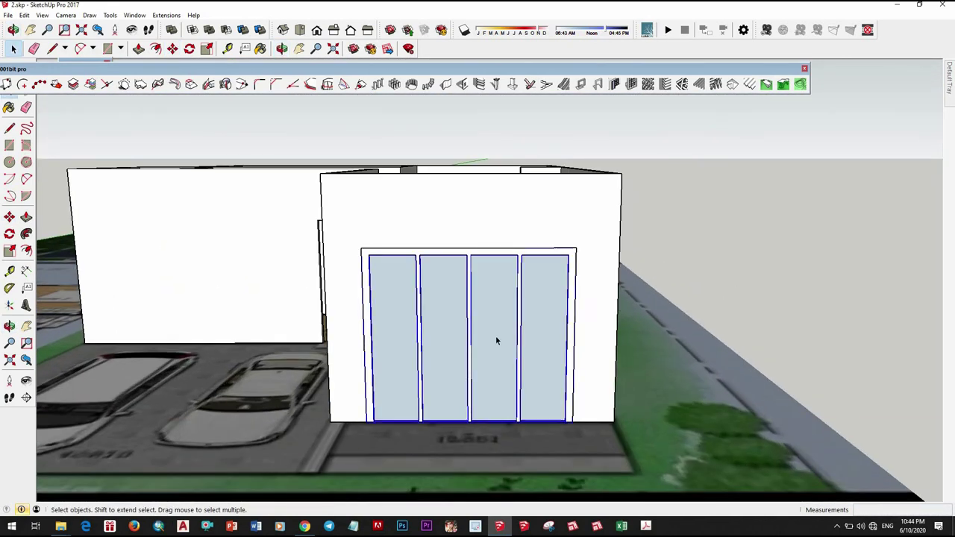
double_click(499, 319)
key("b")
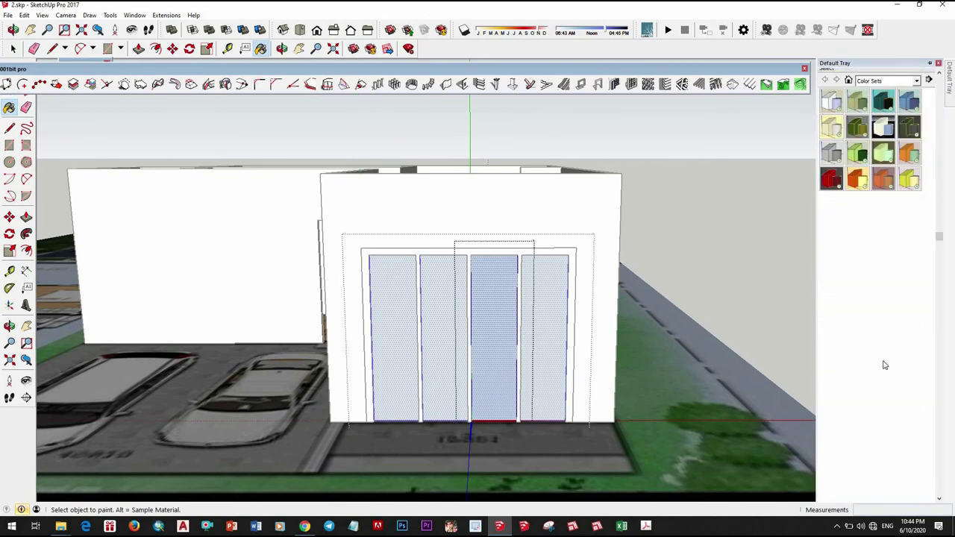
Fill the four door panes with Translucent Glass Gray from Glass and Mirrors
scroll(869, 432, "down", 3)
left_click(888, 347)
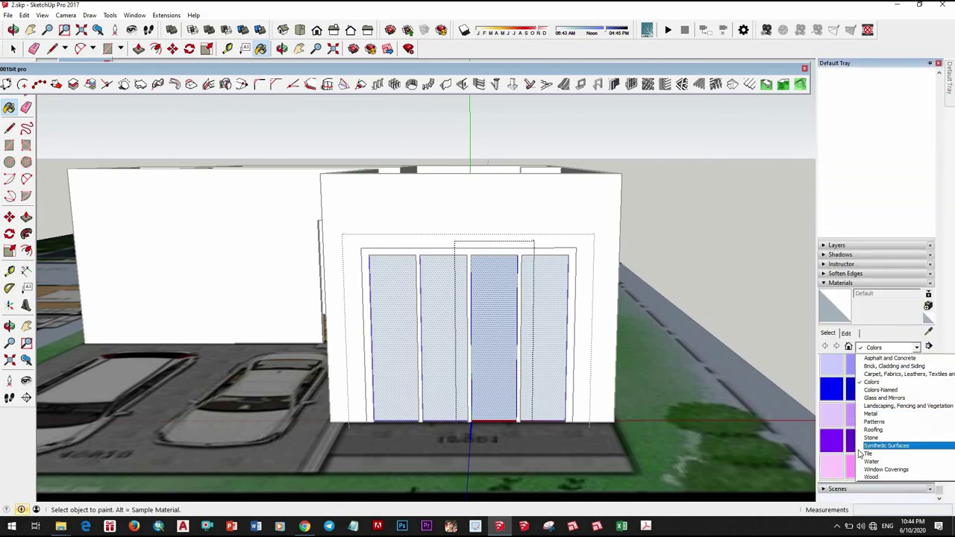
left_click(891, 398)
left_click(905, 395)
left_click(491, 337)
key("space")
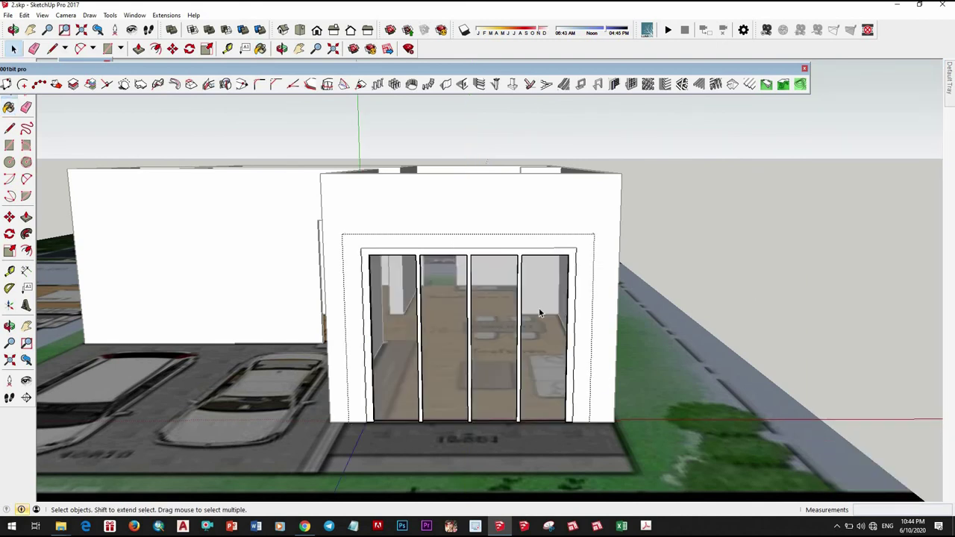
scroll(504, 282, "up", 3)
scroll(504, 282, "down", 3)
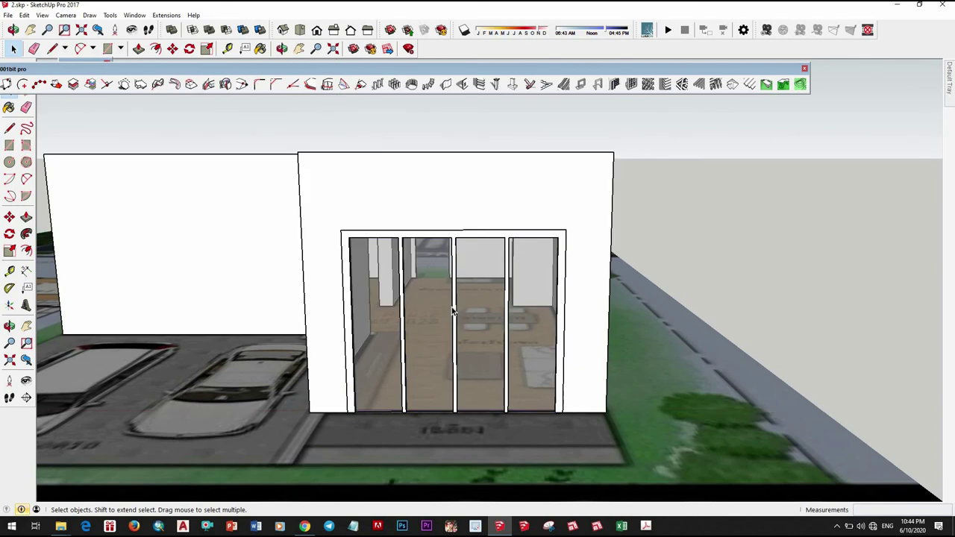
middle_click_drag(522, 314, 478, 351)
scroll(478, 351, "up", 3)
Paint the door frame with the black swatch from the Colors collection
key("b")
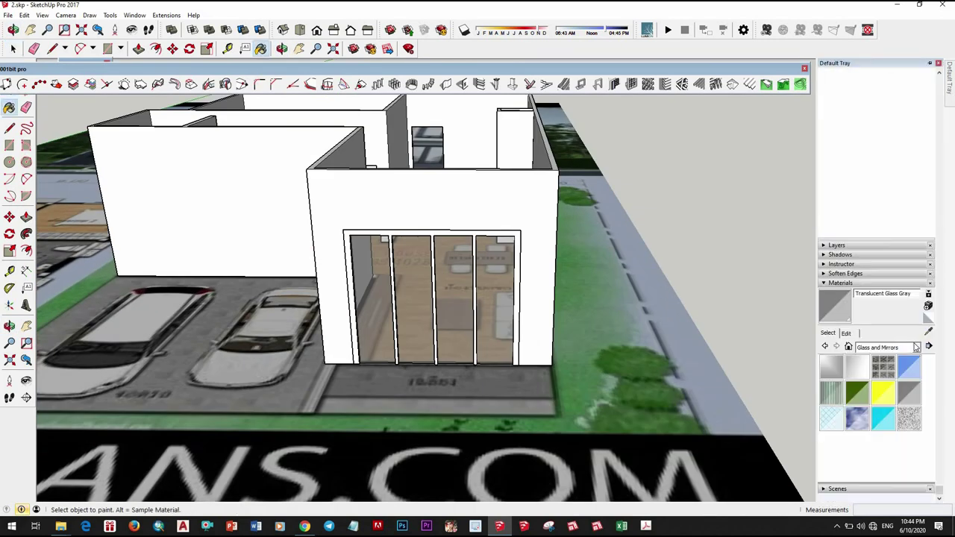
left_click(916, 347)
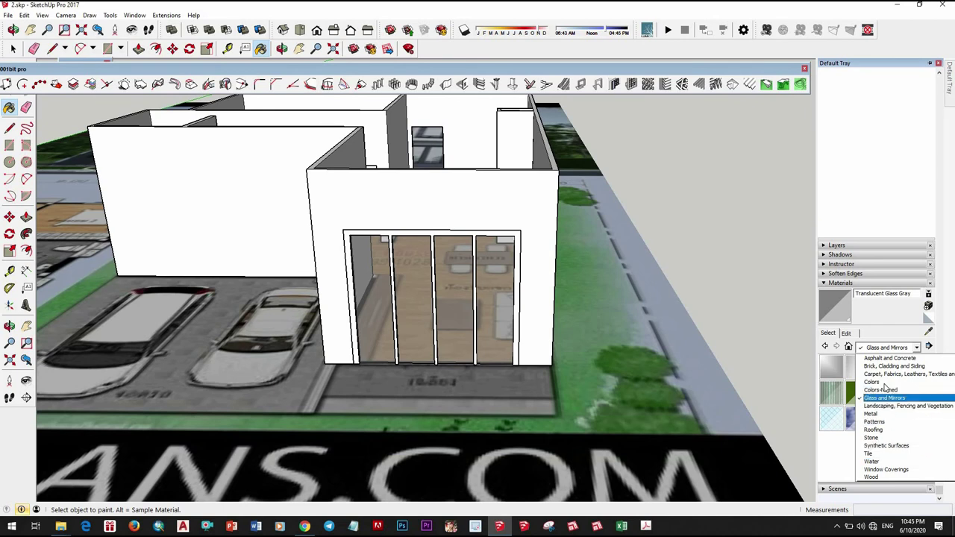
left_click(873, 382)
scroll(891, 424, "down", 5)
scroll(892, 424, "down", 5)
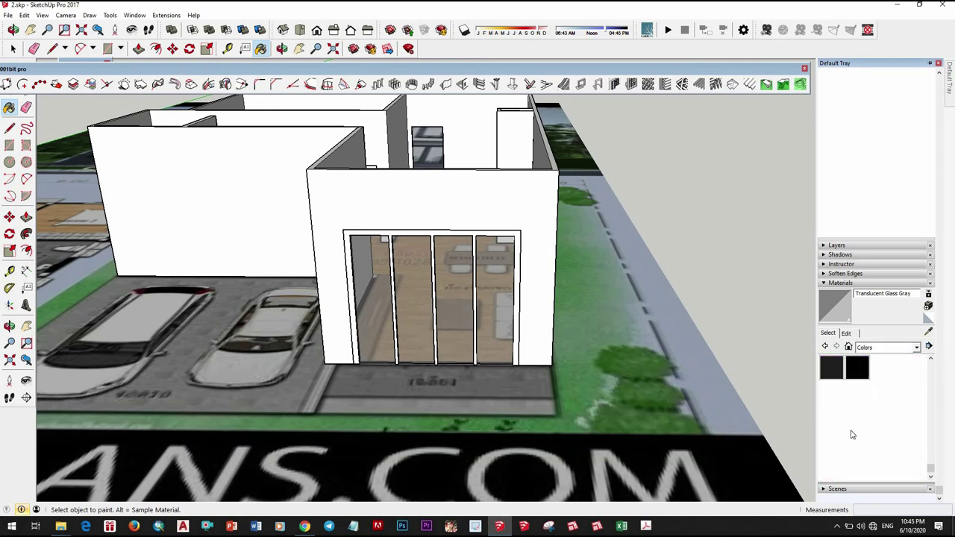
left_click(832, 367)
left_click(499, 270)
Move the glass door group out beside the house
key("space")
scroll(607, 341, "down", 5)
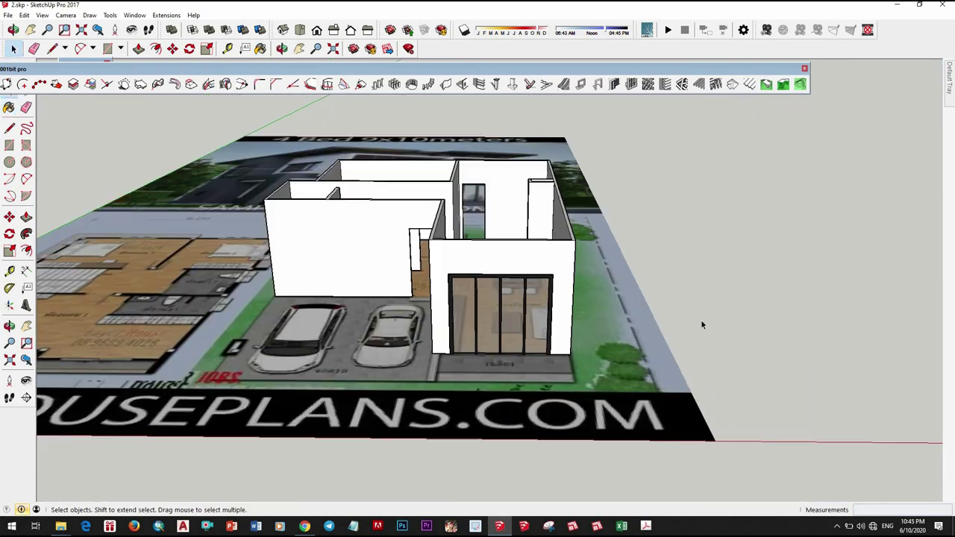
middle_click_drag(701, 320, 567, 358)
scroll(539, 384, "up", 5)
left_click(537, 362)
key("m")
left_click(543, 377)
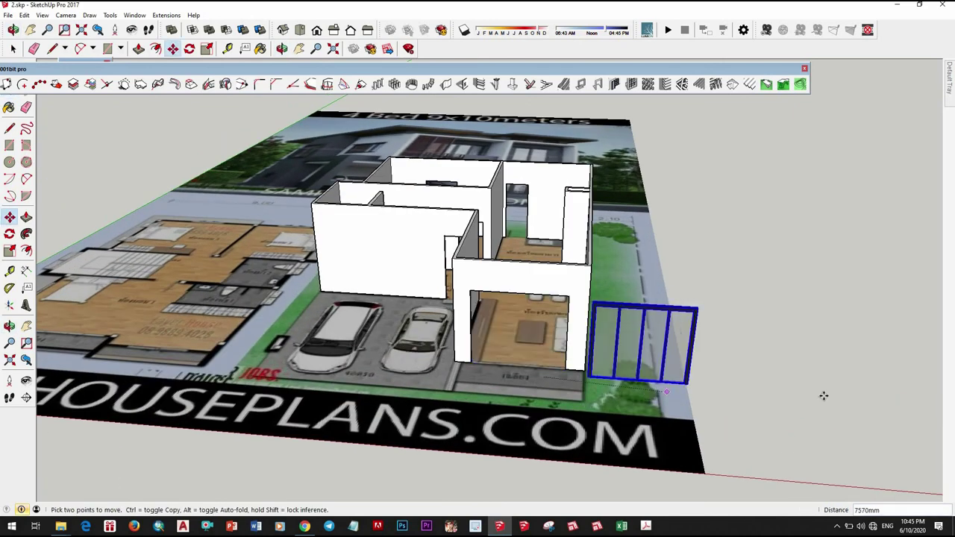
left_click(817, 392)
key("space")
Draw a rectangle filling the front opening from its top-left corner
scroll(671, 261, "down", 5)
scroll(470, 285, "up", 8)
scroll(470, 285, "up", 5)
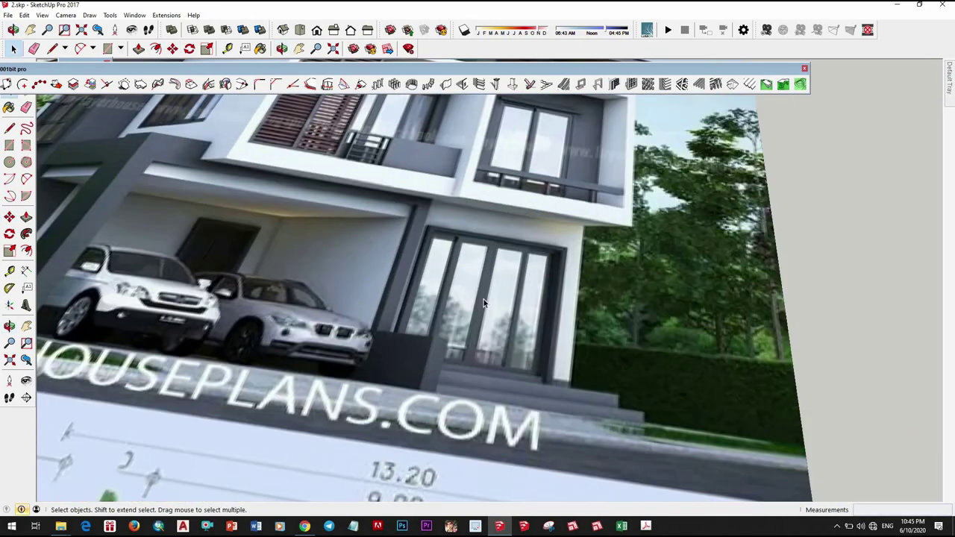
scroll(483, 299, "up", 3)
scroll(460, 304, "down", 3)
scroll(461, 298, "down", 4)
mouse_move(460, 297)
middle_mouse_down()
mouse_move(509, 323)
mouse_move(302, 324)
middle_mouse_up()
scroll(485, 313, "up", 5)
key("r")
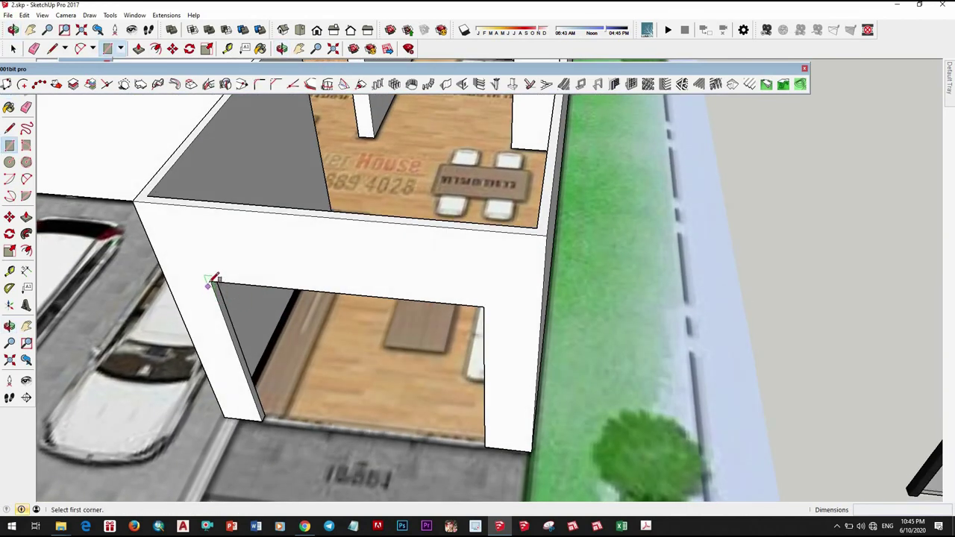
left_click(213, 281)
left_click(483, 439)
Offset the opening rectangle's outline inward to form a thin frame
mouse_move(423, 396)
middle_mouse_down()
mouse_move(396, 336)
mouse_move(455, 404)
mouse_move(463, 358)
middle_mouse_up()
key("space")
left_click(389, 348)
key("f")
left_click(450, 337)
scroll(455, 404, "down", 3)
scroll(475, 307, "up", 4)
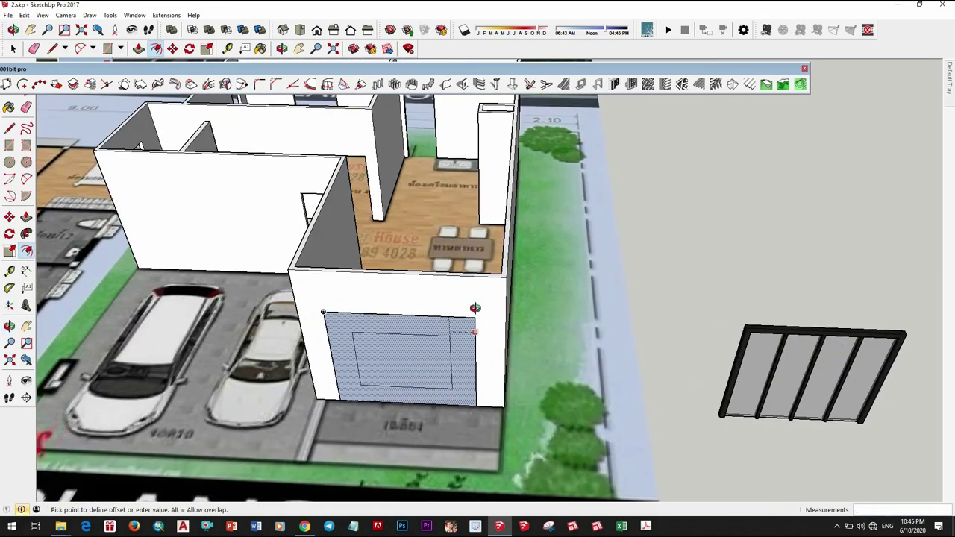
scroll(475, 308, "up", 2)
scroll(485, 363, "down", 3)
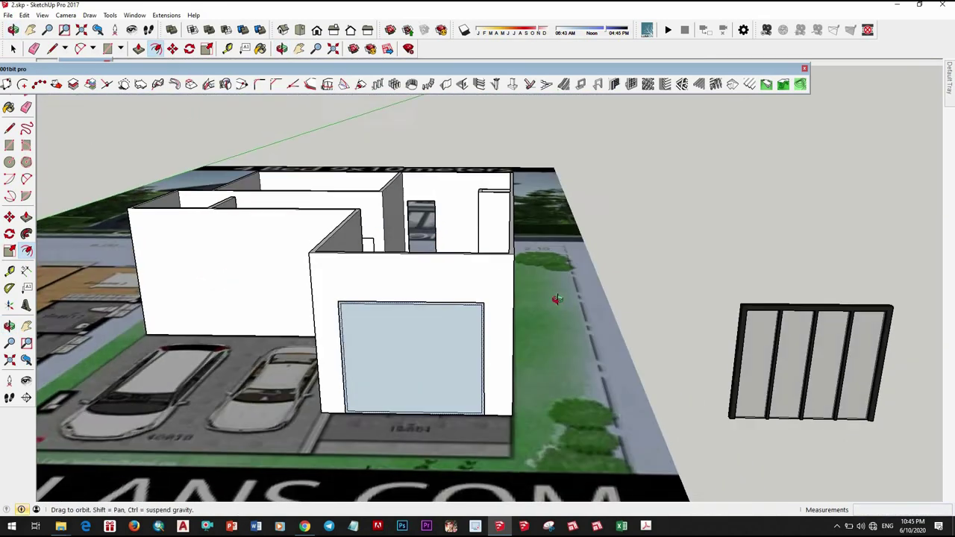
middle_click_drag(485, 363, 465, 311)
scroll(481, 383, "up", 2)
scroll(485, 402, "up", 2)
scroll(495, 425, "up", 3)
key("space")
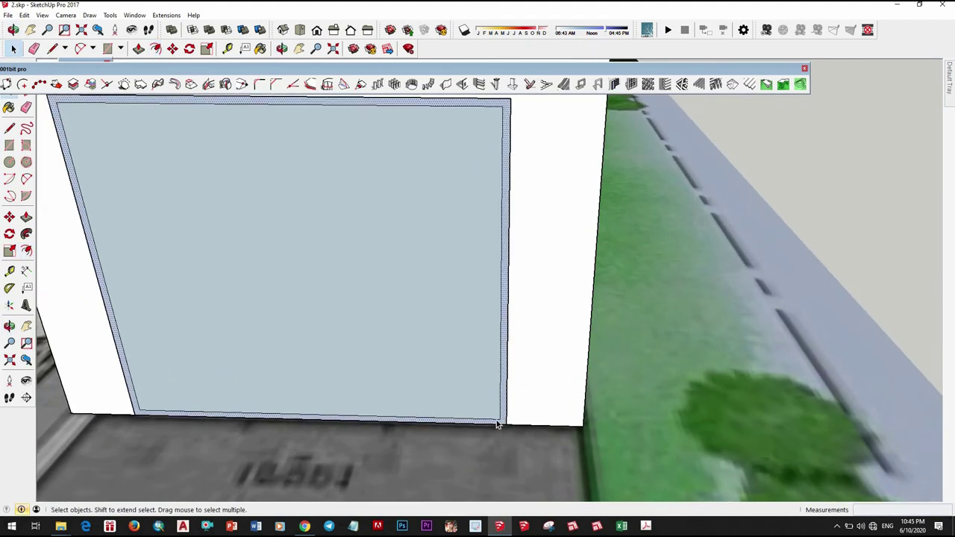
scroll(496, 420, "up", 2)
Delete the centre face so the opening is clear again
key("m")
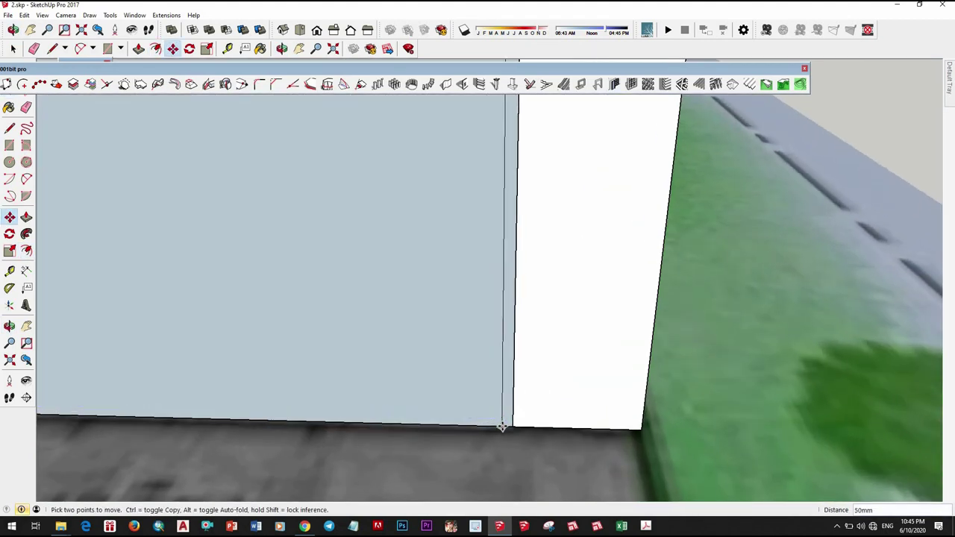
key("space")
scroll(455, 353, "down", 3)
scroll(499, 243, "up", 1)
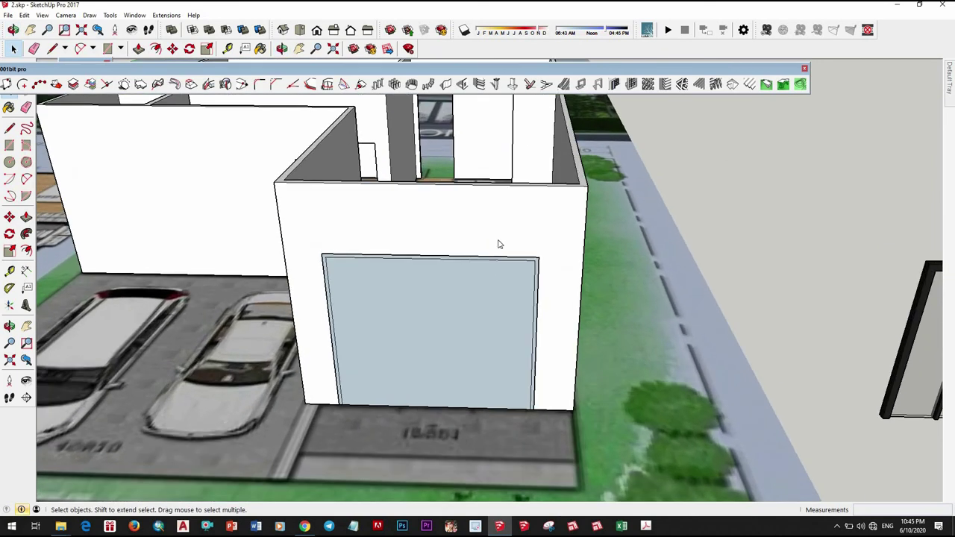
right_click(469, 298)
key("Return")
scroll(565, 329, "up", 2)
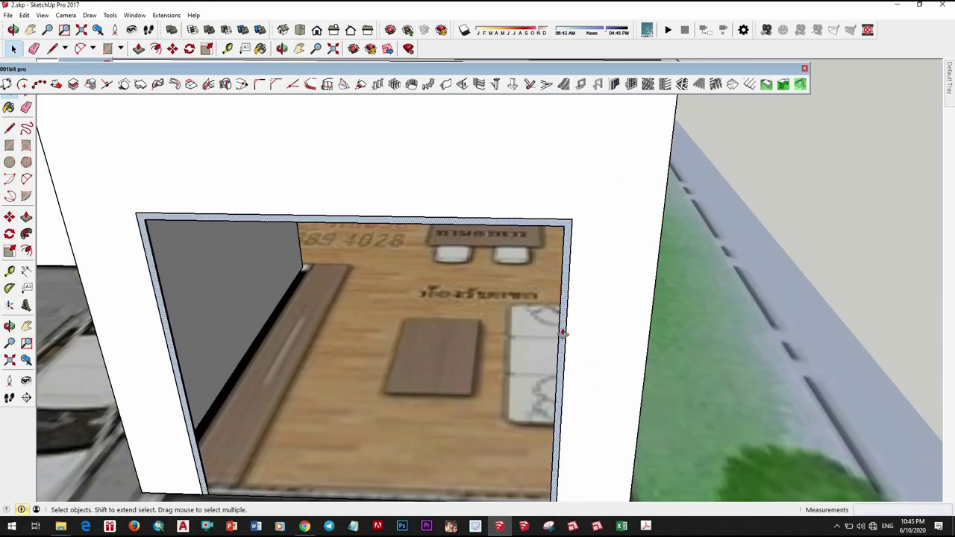
Push/Pull the frame face 100 to give it depth
key("p")
left_click(559, 332)
key("Return")
key("space")
scroll(552, 306, "down", 3)
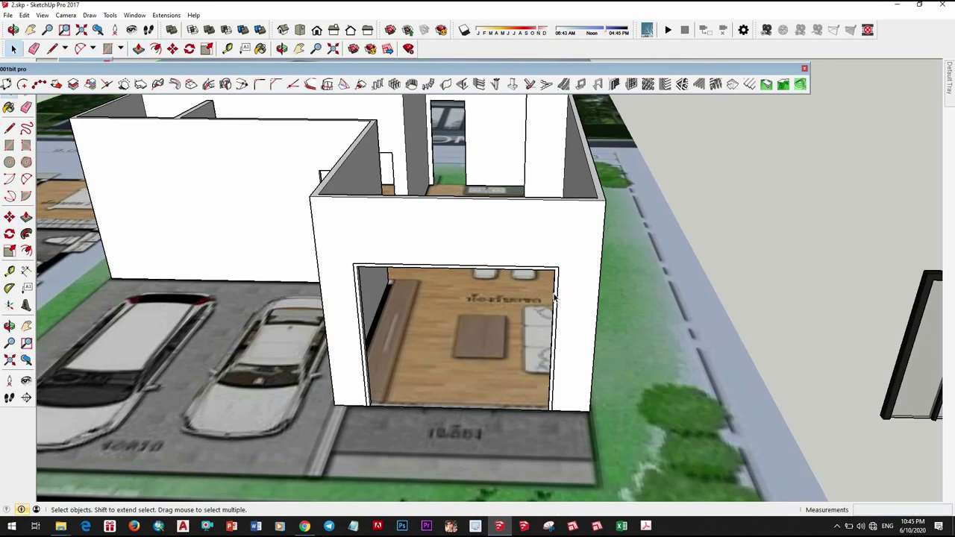
scroll(530, 409, "up", 2)
scroll(547, 415, "up", 1)
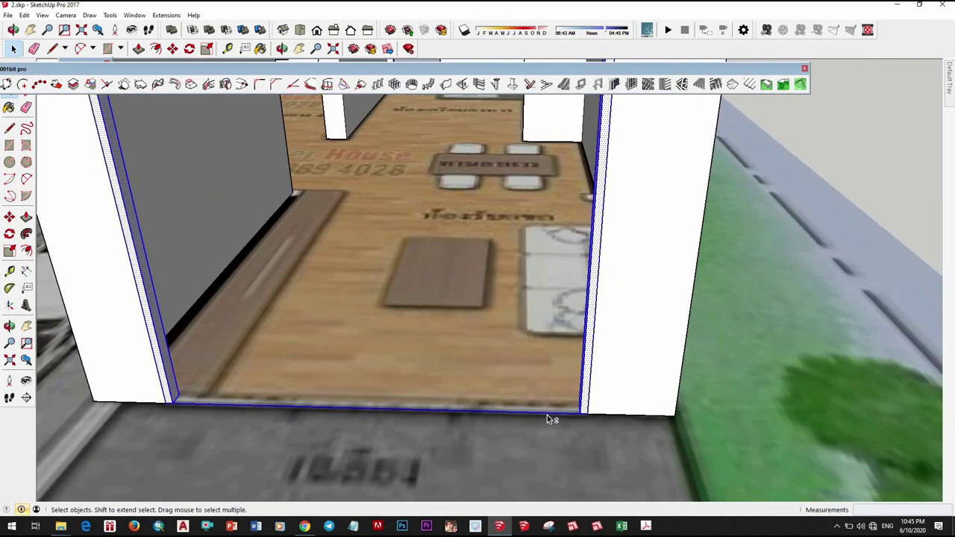
scroll(567, 373, "down", 1)
left_click(576, 359)
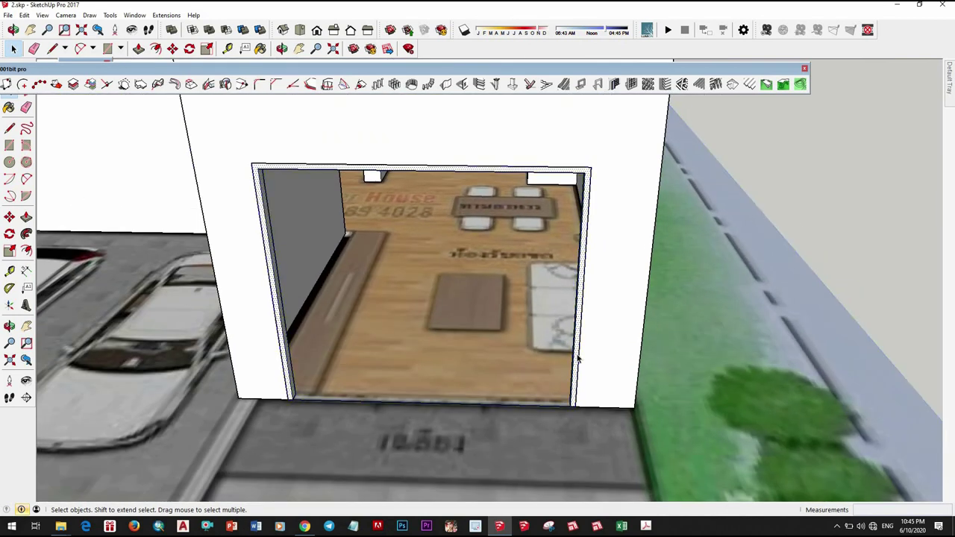
Make the doorway frame into a group
right_click(578, 319)
left_click(604, 226)
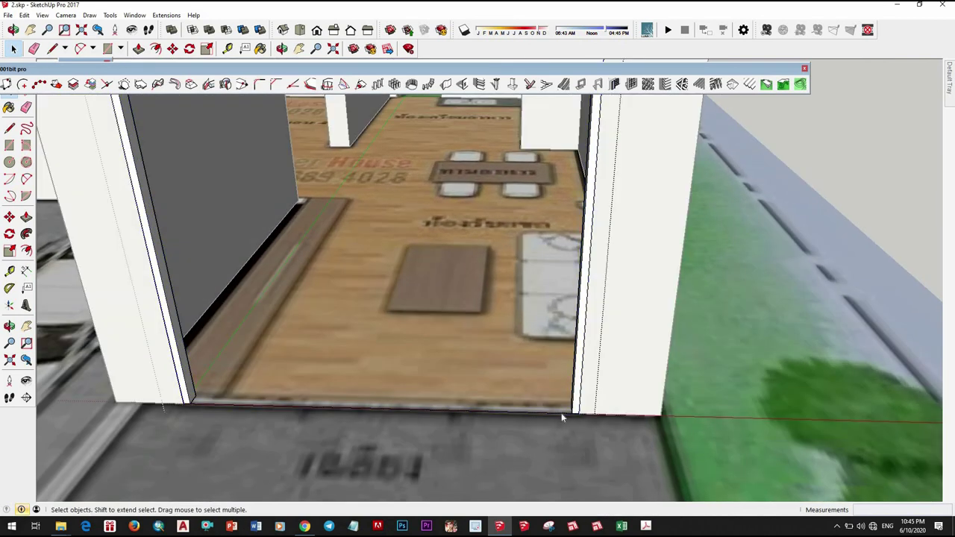
right_click(561, 416)
left_click(618, 151)
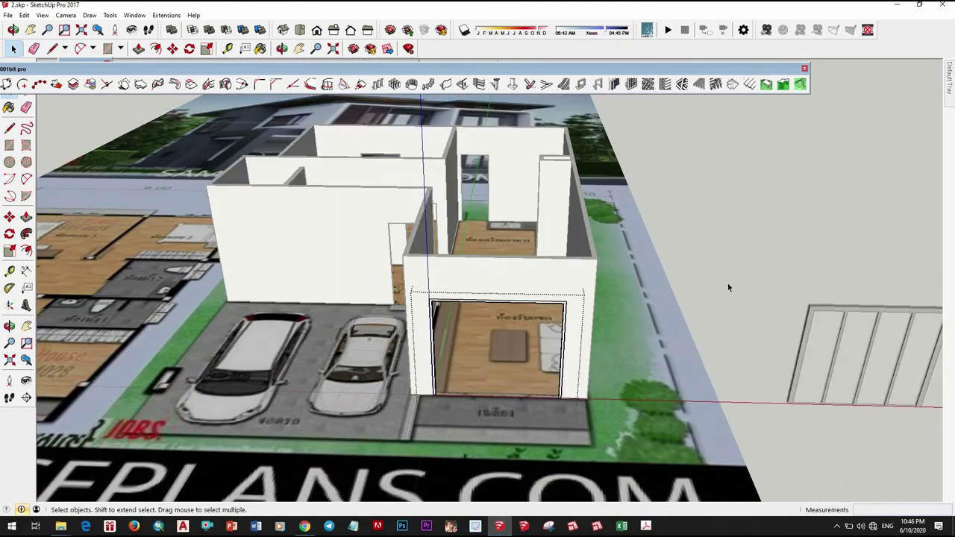
scroll(439, 291, "up", 5)
Draw a line along the opening's top edge and divide it into 4 equal parts
key("l")
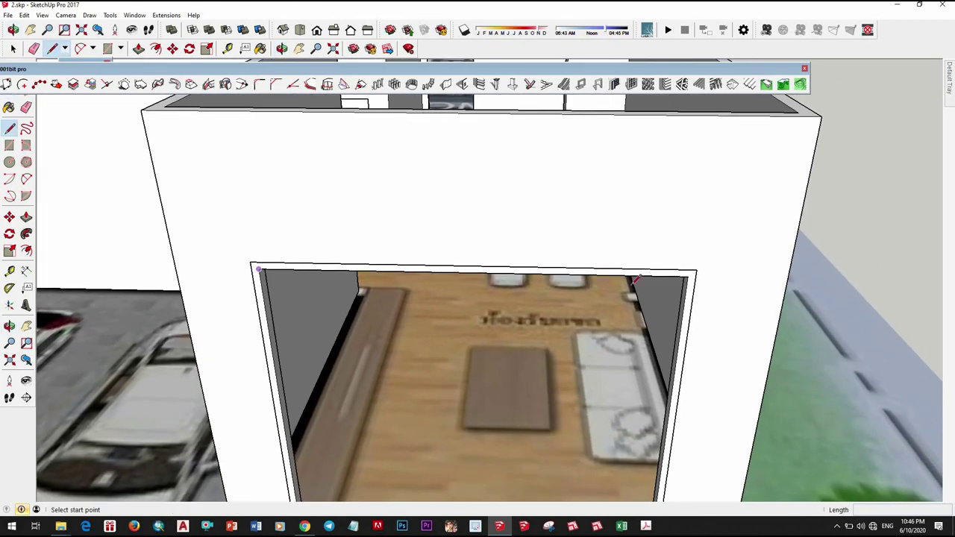
left_click(259, 268)
scroll(523, 285, "down", 3)
scroll(580, 286, "up", 4)
key("space")
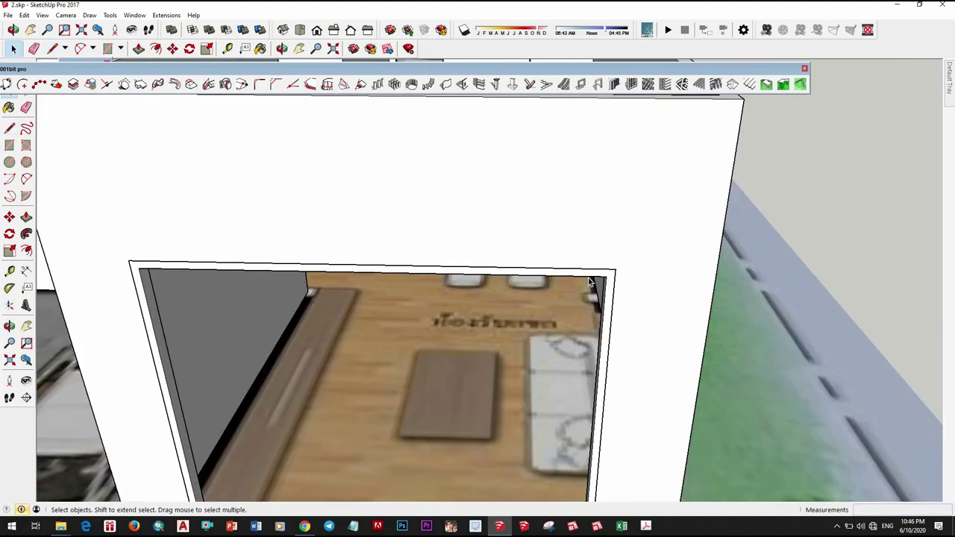
right_click(590, 279)
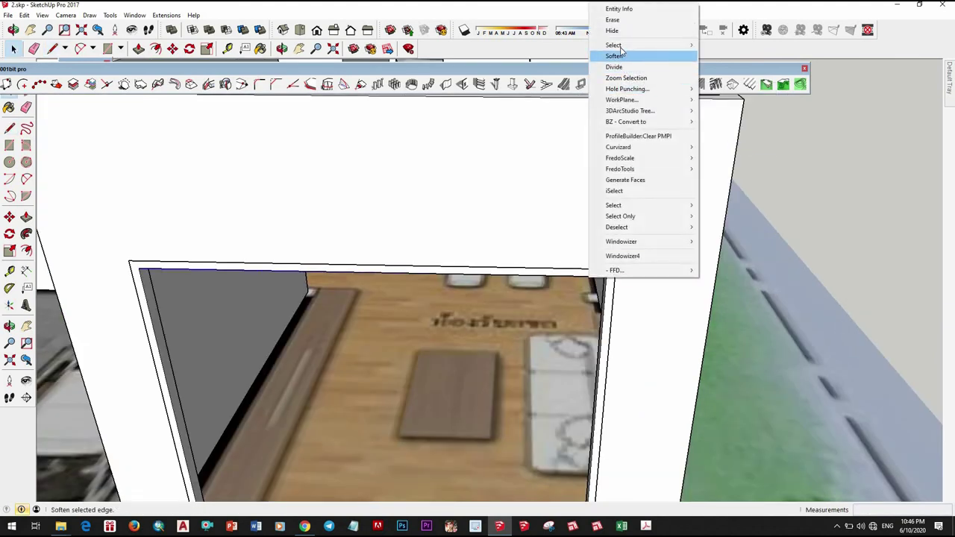
left_click(620, 66)
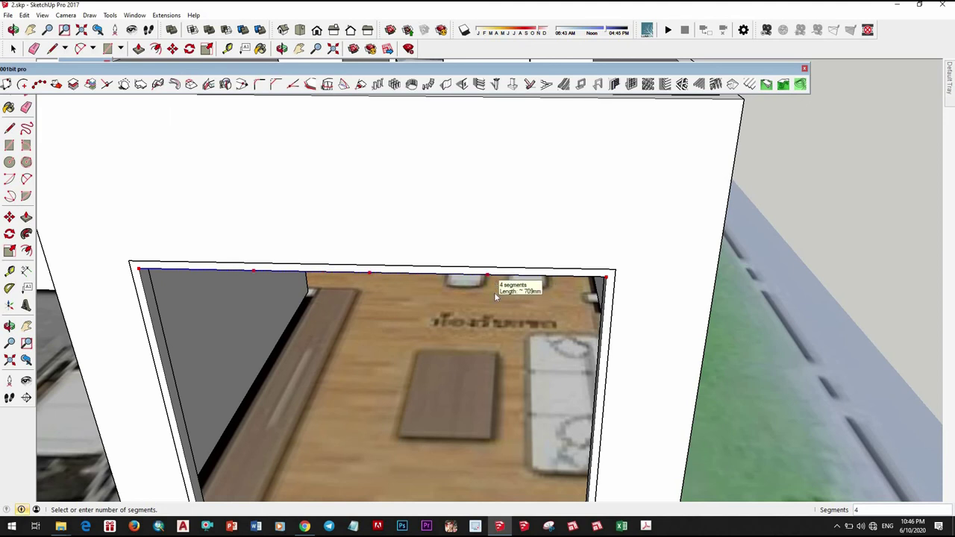
Place vertical Tape Measure guides at the division points across the opening
scroll(494, 292, "down", 10)
middle_click_drag(494, 293, 484, 318)
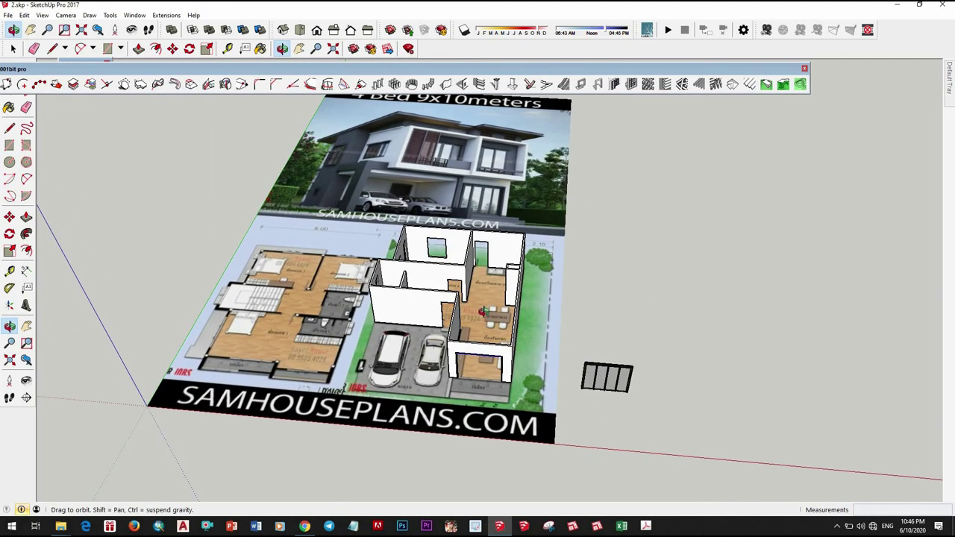
scroll(483, 311, "down", 3)
scroll(484, 312, "up", 5)
scroll(483, 312, "down", 5)
mouse_move(483, 311)
middle_mouse_down()
mouse_move(501, 358)
mouse_move(484, 336)
middle_mouse_up()
scroll(486, 332, "up", 5)
scroll(492, 324, "up", 3)
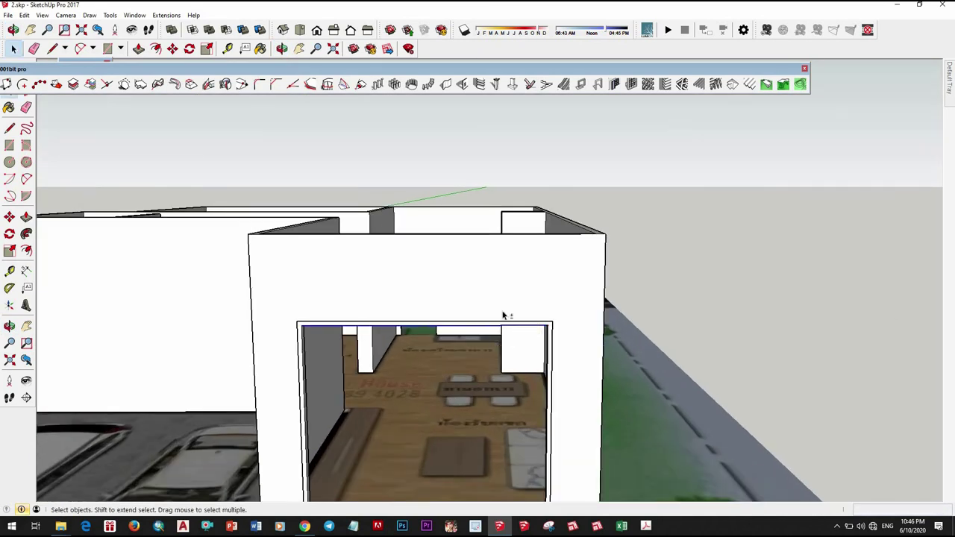
scroll(503, 315, "down", 3)
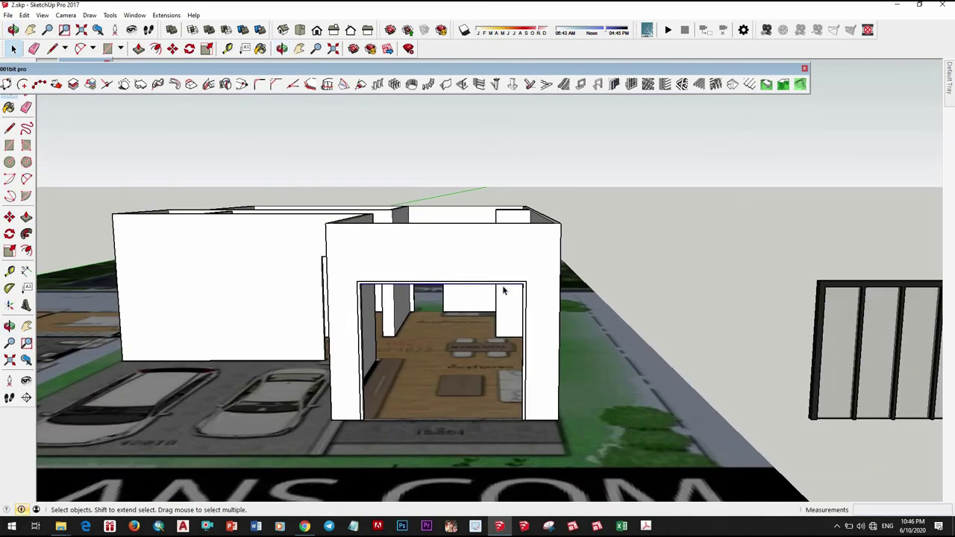
key("t")
scroll(515, 292, "up", 3)
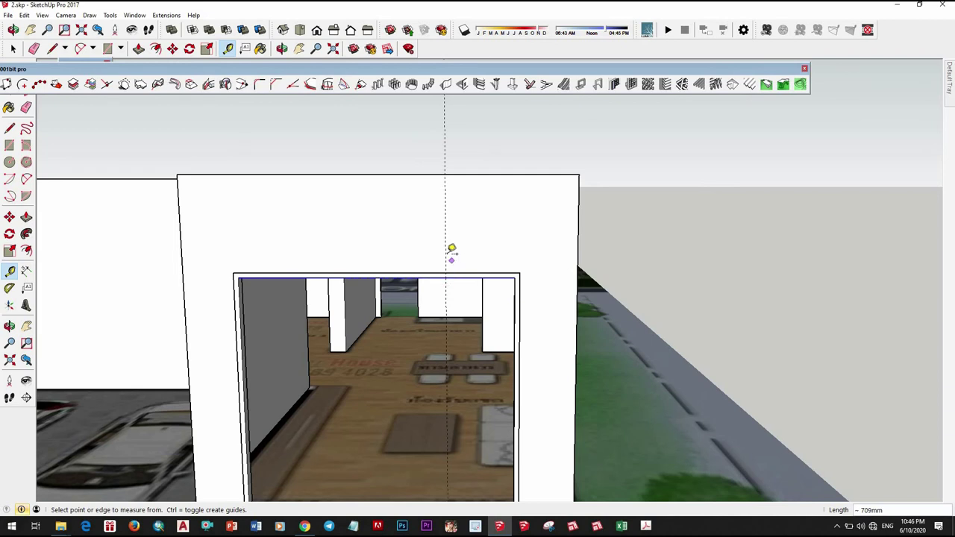
left_click(376, 247)
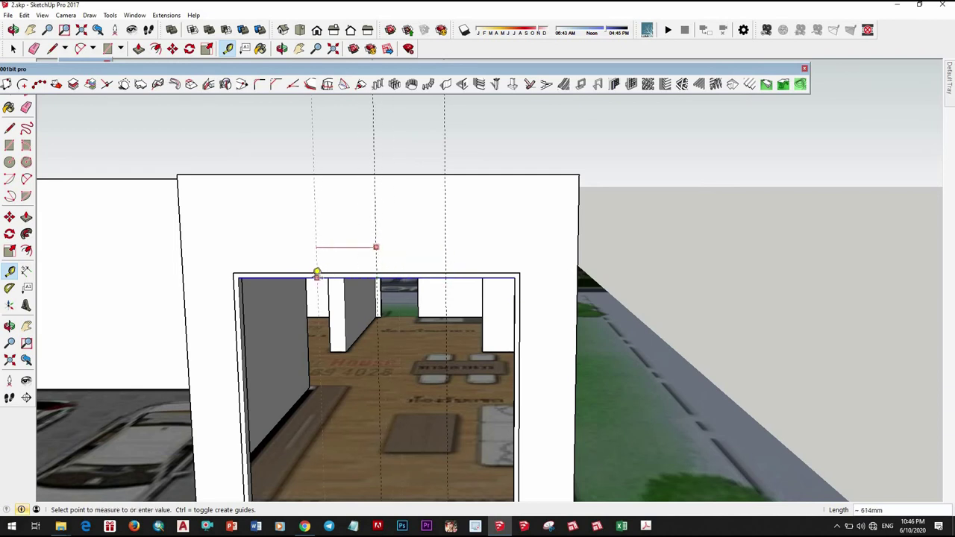
scroll(317, 274, "down", 3)
middle_click_drag(317, 274, 367, 236)
scroll(366, 236, "up", 4)
key("space")
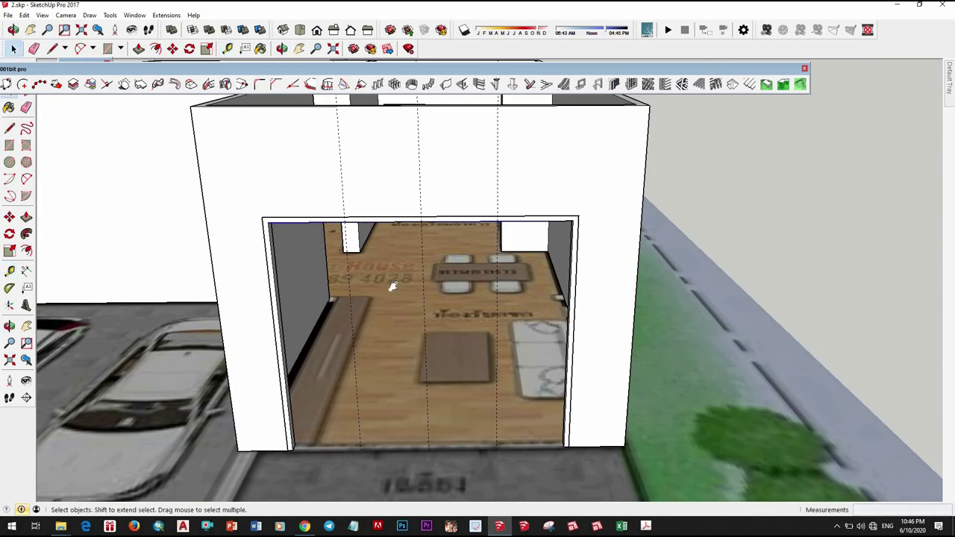
middle_click_drag(393, 286, 411, 288, "shift")
Draw a rectangle for the first door panel inside the opening
key("r")
left_click(324, 223)
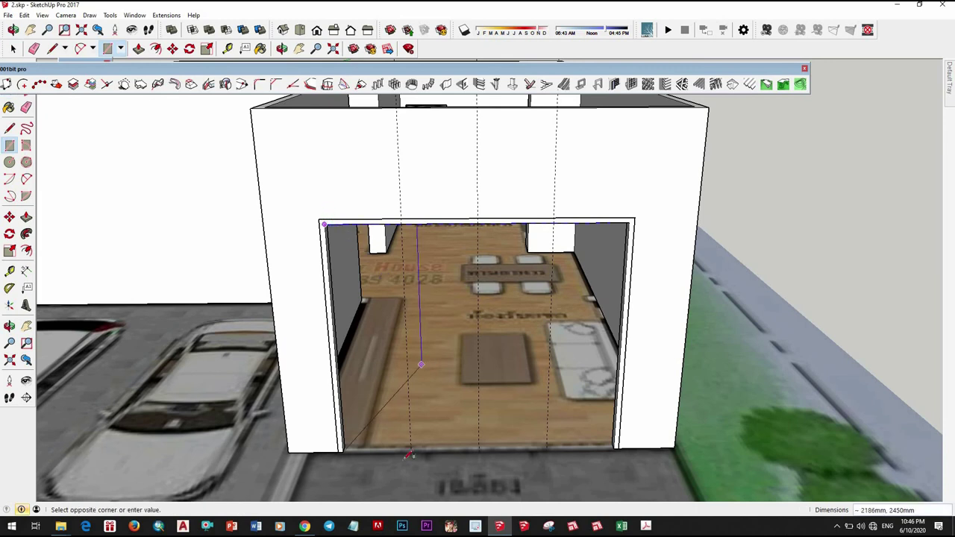
left_click(411, 450)
scroll(403, 433, "up", 2)
key("space")
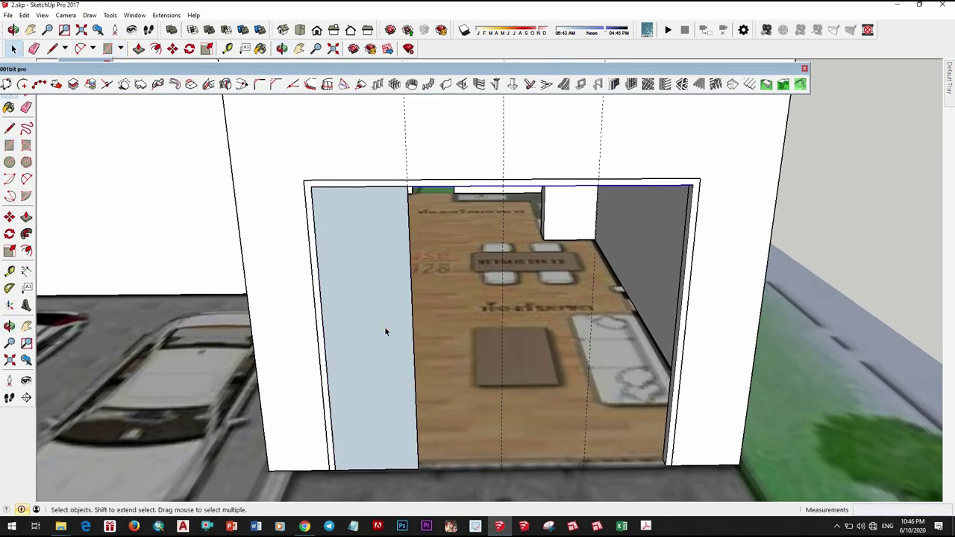
left_click(384, 326)
Offset the panel outline inward and erase the inner and leftover faces
key("f")
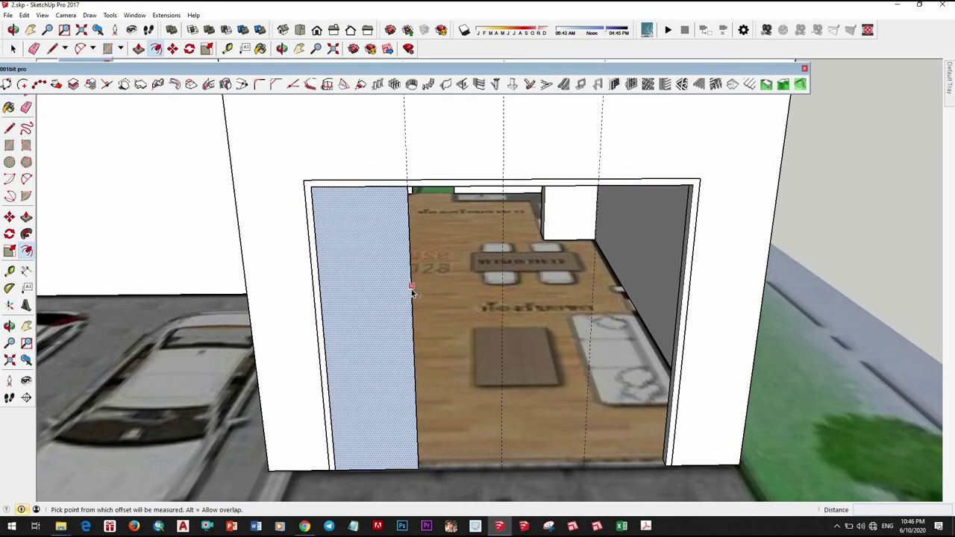
left_click(409, 291)
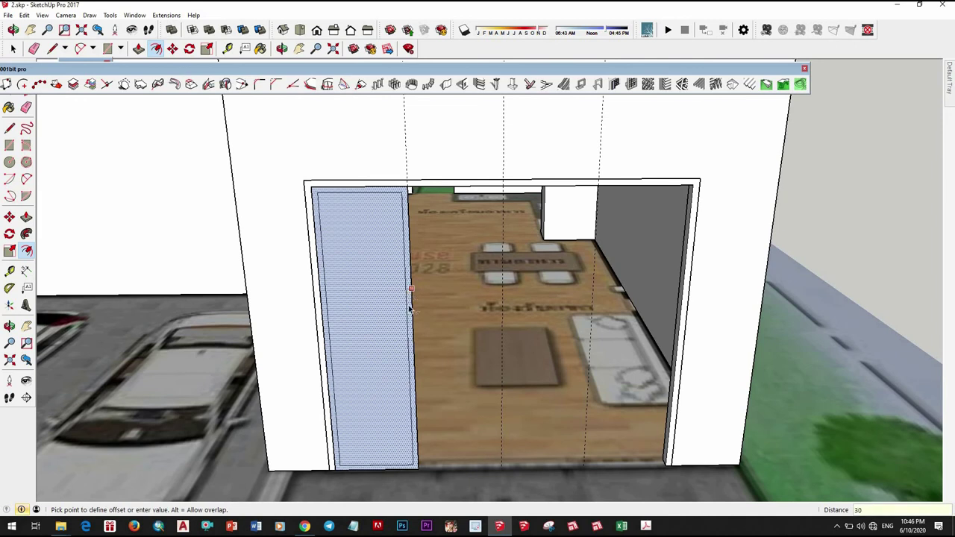
left_click(408, 306)
right_click(373, 291)
left_click(395, 207)
key("space")
middle_click_drag(385, 324, 413, 271)
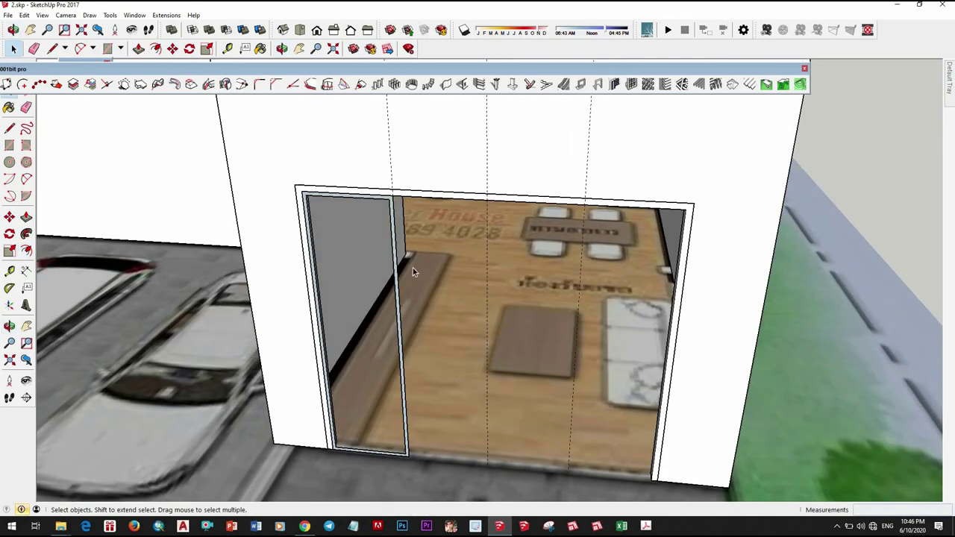
scroll(429, 216, "up", 2)
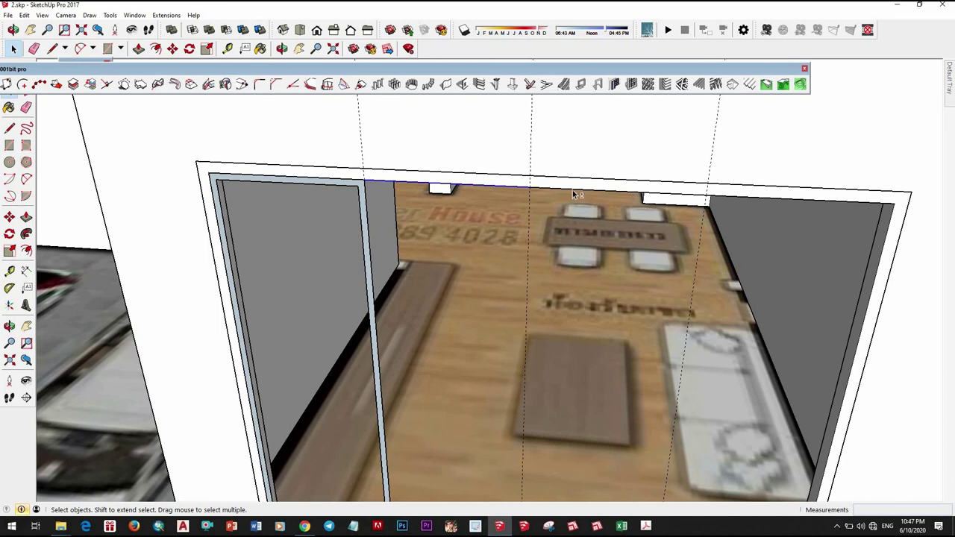
right_click(774, 213)
left_click(791, 202)
scroll(412, 338, "down", 3)
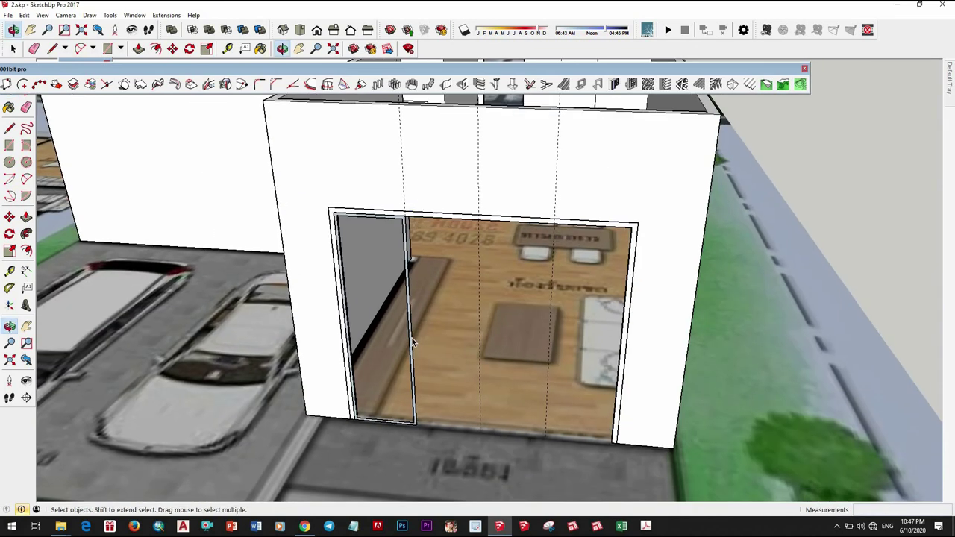
scroll(412, 338, "up", 3)
Push/Pull the panel frame to thicken the door jamb
key("p")
left_click(410, 377)
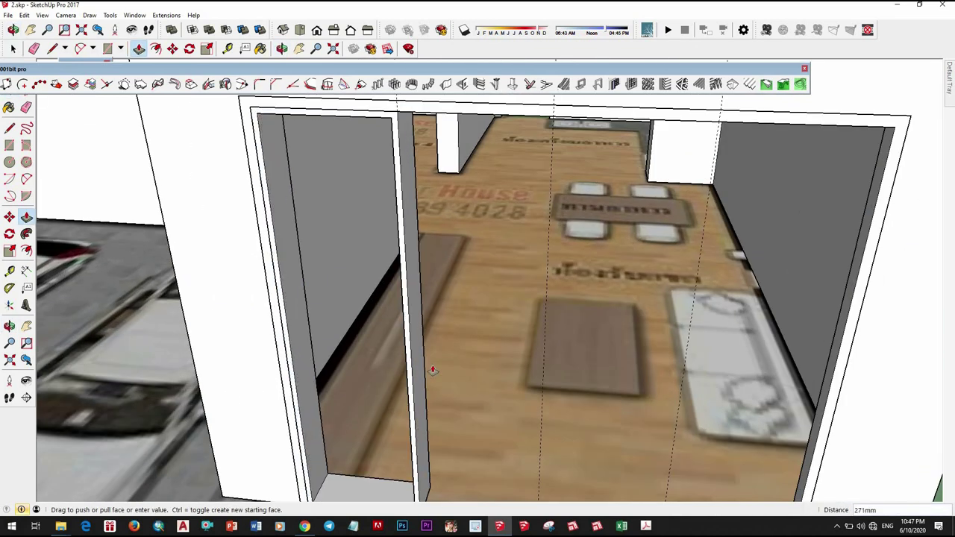
key("Return")
key("space")
scroll(428, 412, "down", 3)
scroll(427, 413, "up", 3)
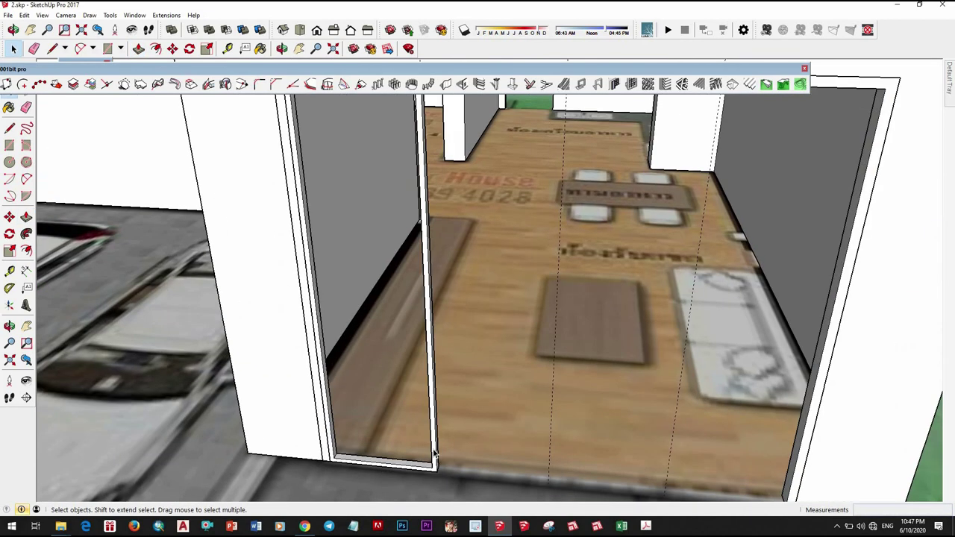
Turn the framed panel into a component
left_click(435, 452)
right_click(434, 452)
left_click(475, 159)
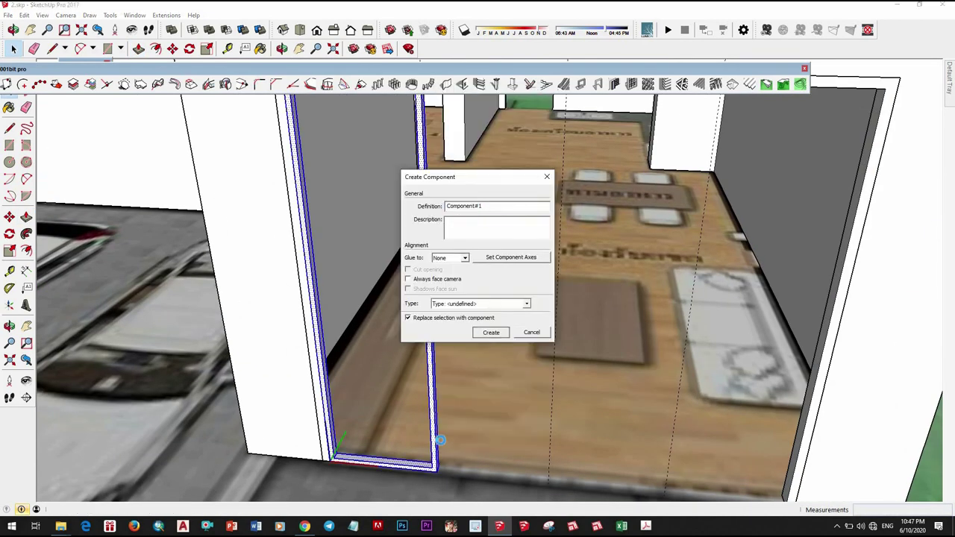
left_click(492, 335)
Copy the panel component across the opening to form four side-by-side panels
key("m")
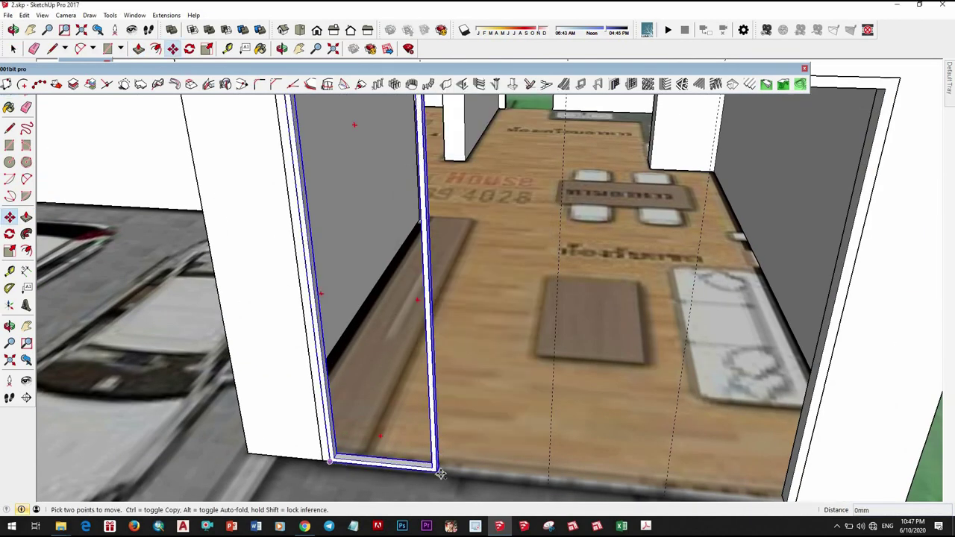
key("ctrl")
left_click(441, 475)
left_click(548, 478)
left_click(552, 483)
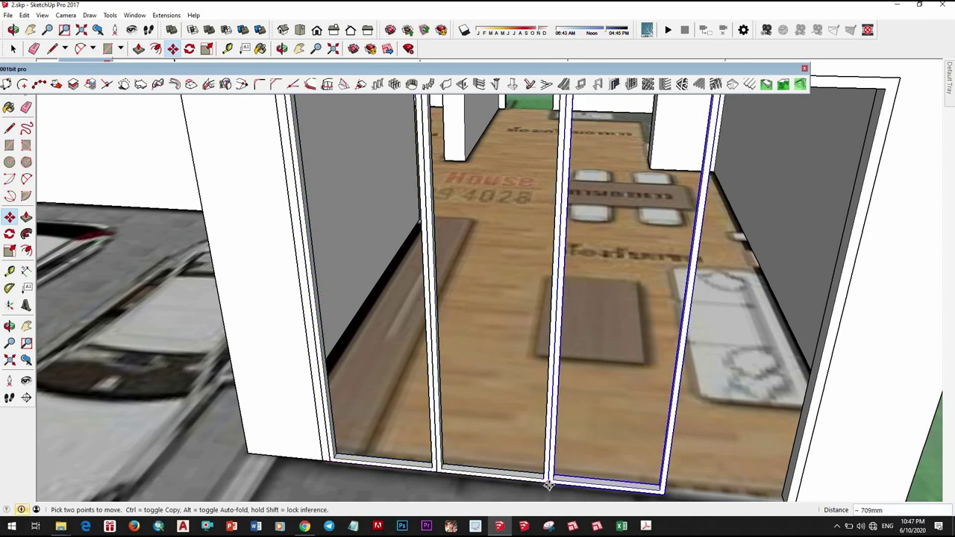
mouse_move(548, 485)
middle_mouse_down()
mouse_move(518, 452)
mouse_move(535, 463)
middle_mouse_up()
middle_click_drag(513, 377, 518, 343)
key("space")
scroll(521, 345, "up", 2)
Draw a rectangle panel inside the first door frame
key("r")
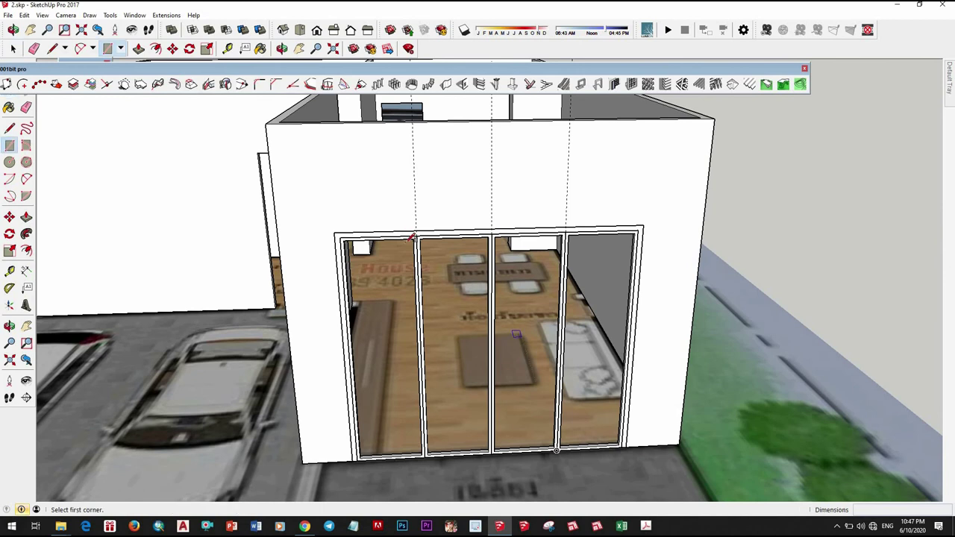
scroll(414, 243, "up", 3)
left_click(414, 246)
scroll(415, 246, "down", 3)
scroll(356, 414, "up", 2)
left_click(370, 407)
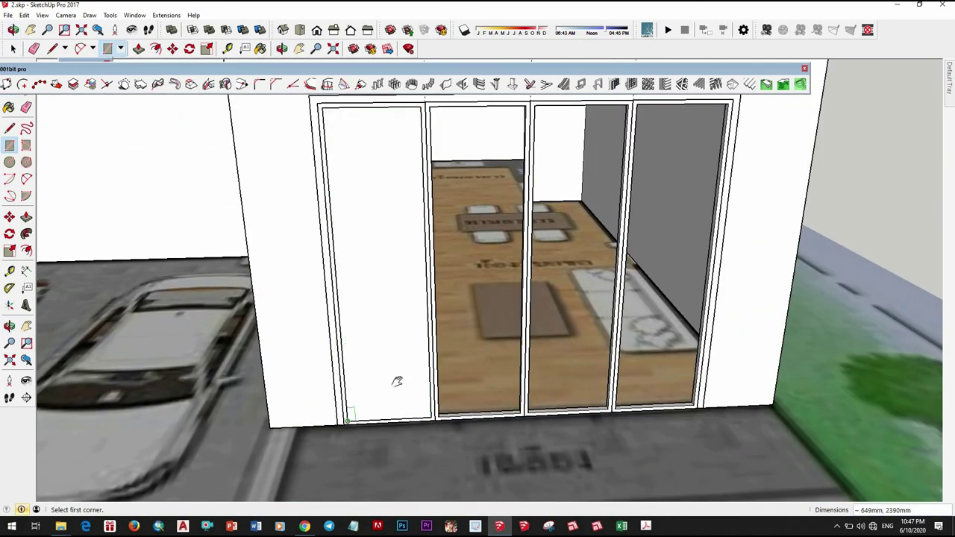
scroll(394, 379, "down", 3)
Turn the new panel rectangle into a component
key("space")
left_click(379, 341)
right_click(379, 341)
left_click(423, 236)
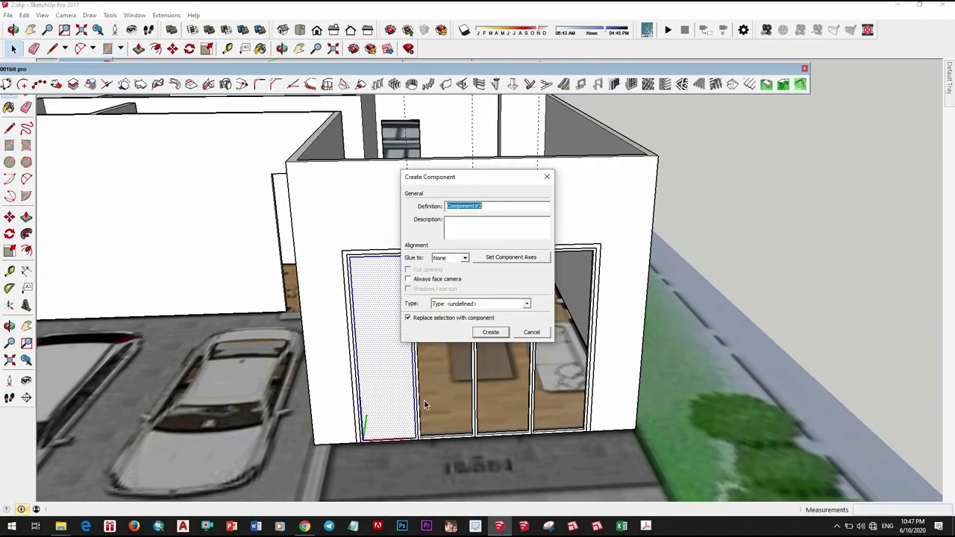
left_click(487, 330)
Move the panel component into place within the first frame
scroll(347, 448, "up", 3)
scroll(347, 452, "up", 2)
key("m")
scroll(338, 430, "up", 2)
left_click(338, 430)
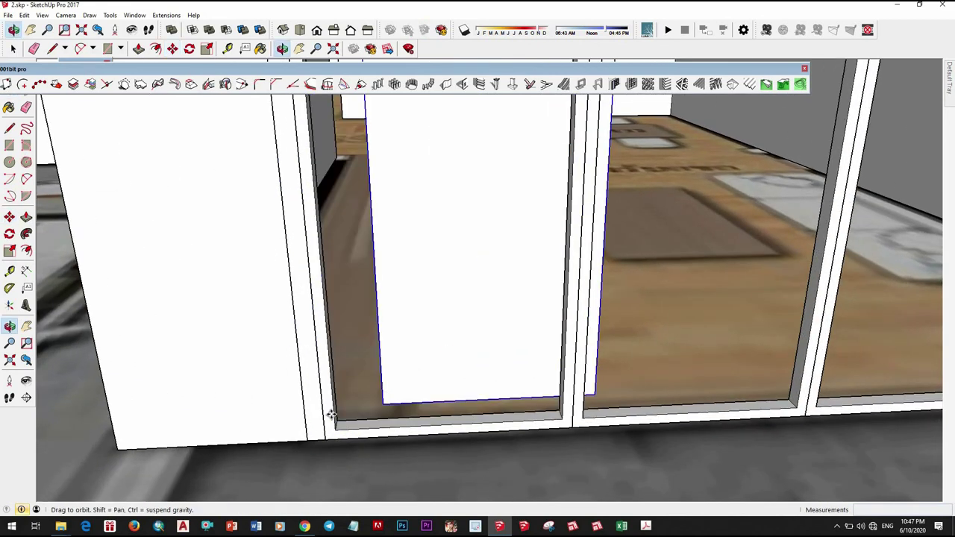
scroll(344, 418, "up", 2)
scroll(306, 396, "up", 2)
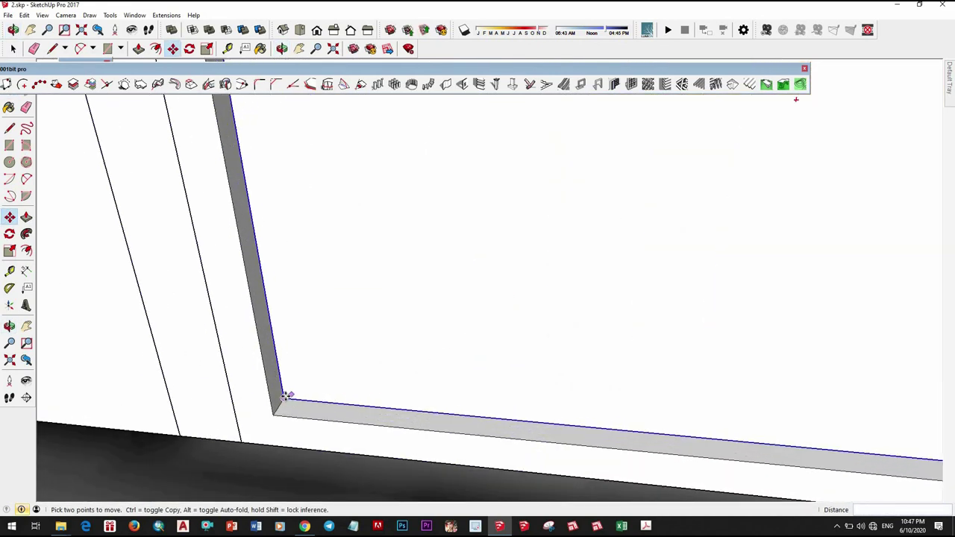
scroll(308, 403, "down", 2)
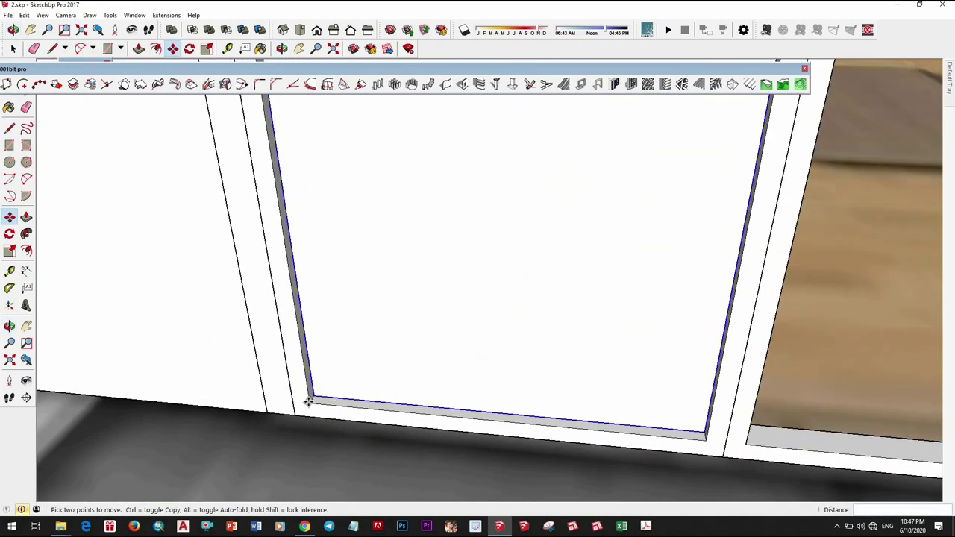
scroll(373, 363, "down", 3)
scroll(306, 410, "up", 2)
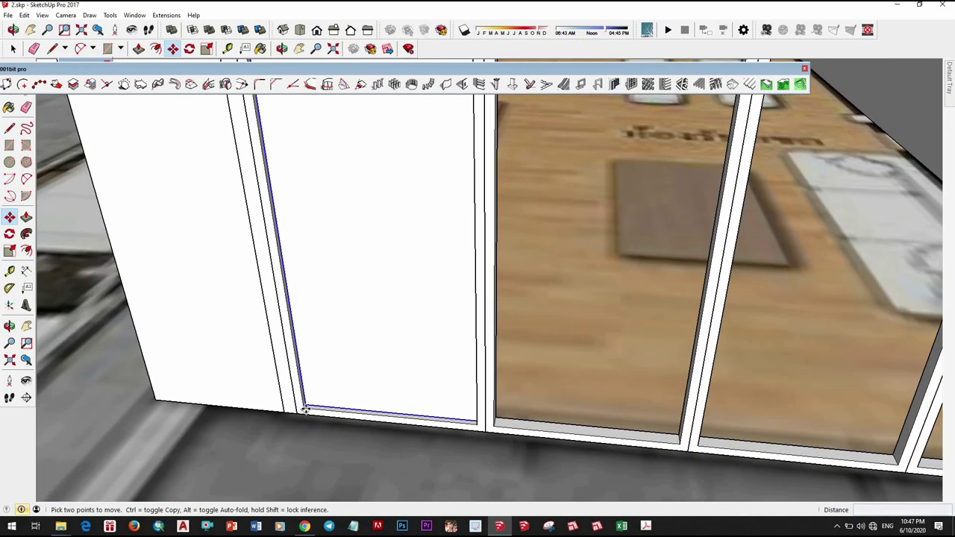
Copy the panel component into the neighbouring door frame
left_click(306, 410)
key("ctrl")
scroll(539, 420, "up", 1)
scroll(512, 418, "down", 1)
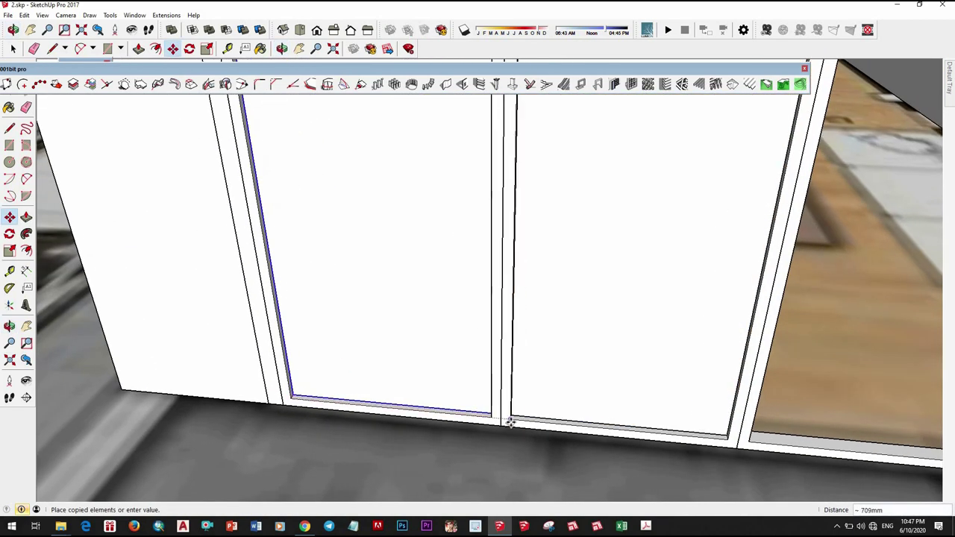
left_click(510, 422)
scroll(500, 422, "down", 2)
scroll(606, 381, "down", 10)
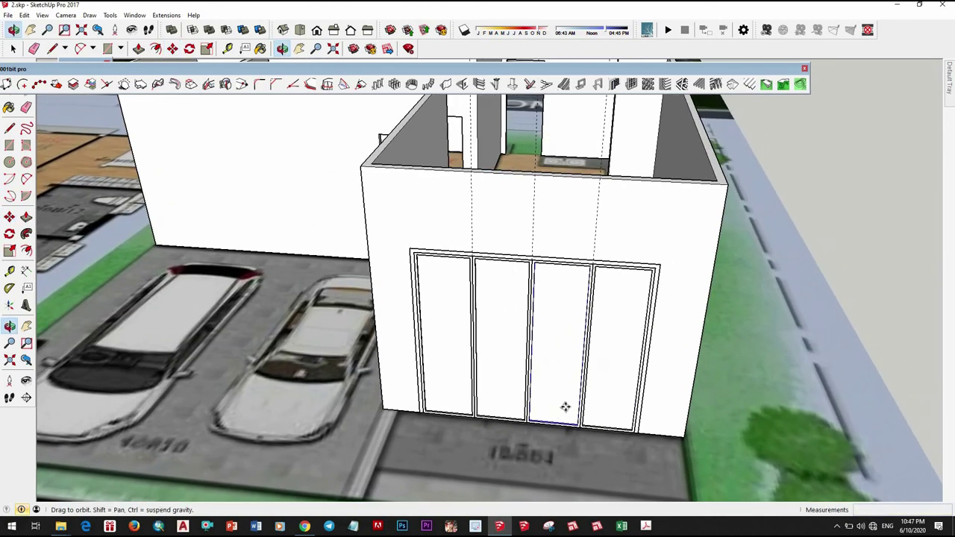
middle_click_drag(567, 403, 682, 400)
key("space")
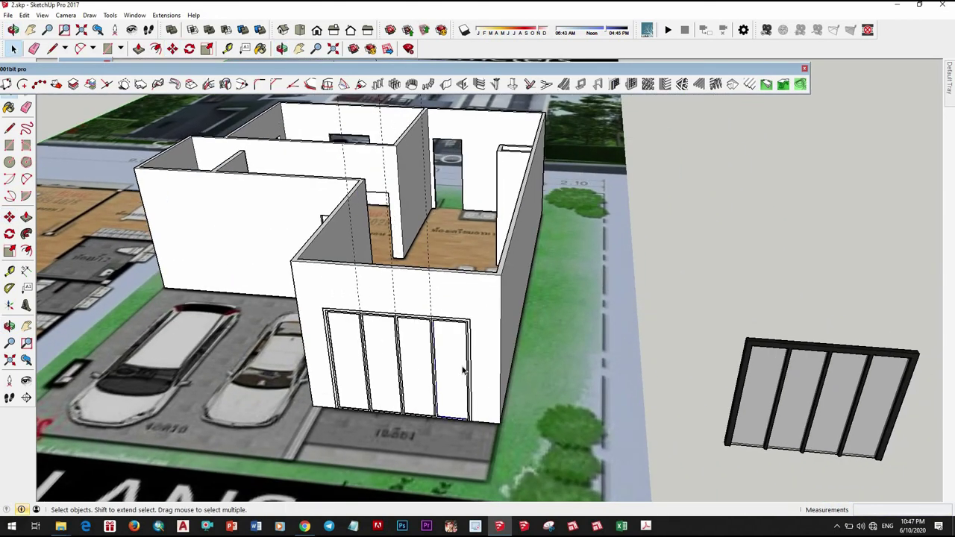
Edit the door component and paint its panels with a dark glass material
double_click(463, 370)
left_click(470, 379)
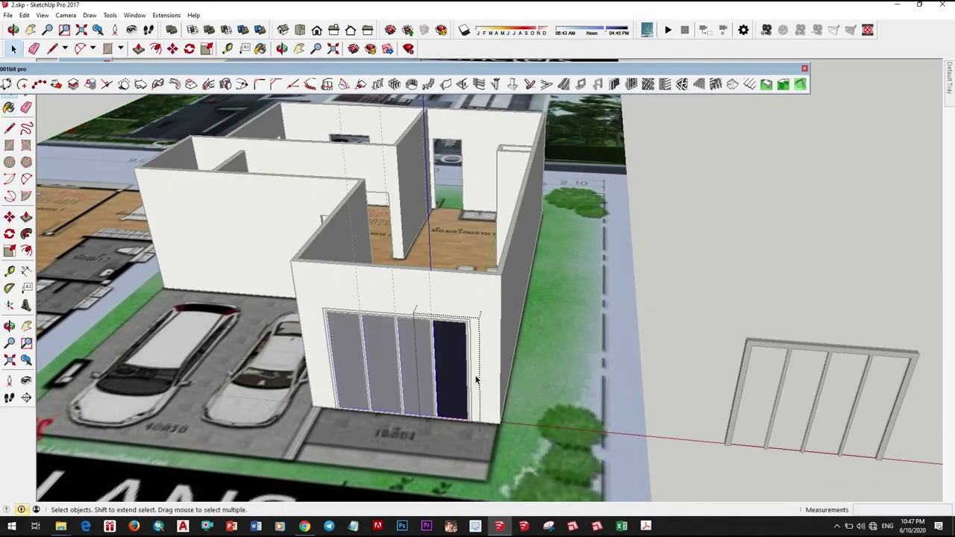
scroll(447, 367, "up", 3)
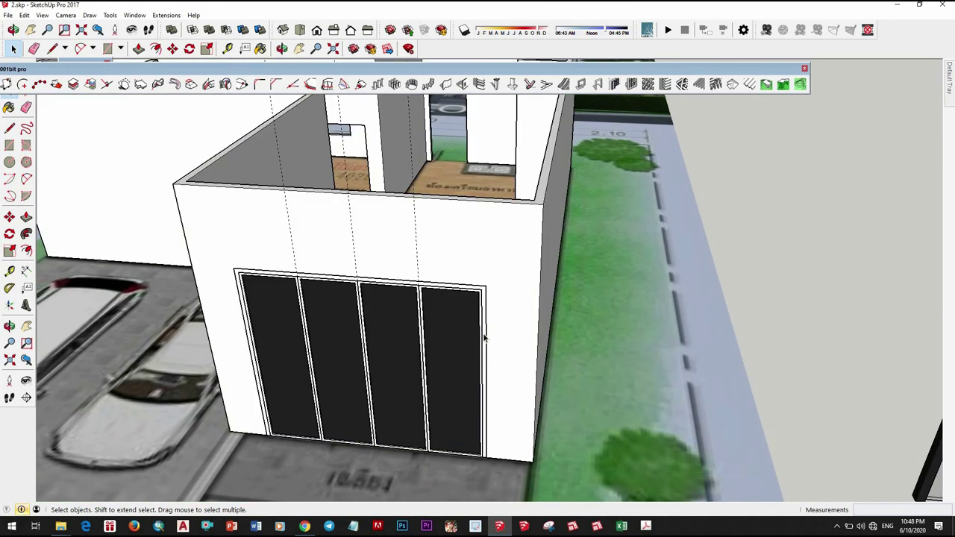
key("b")
scroll(486, 328, "up", 2)
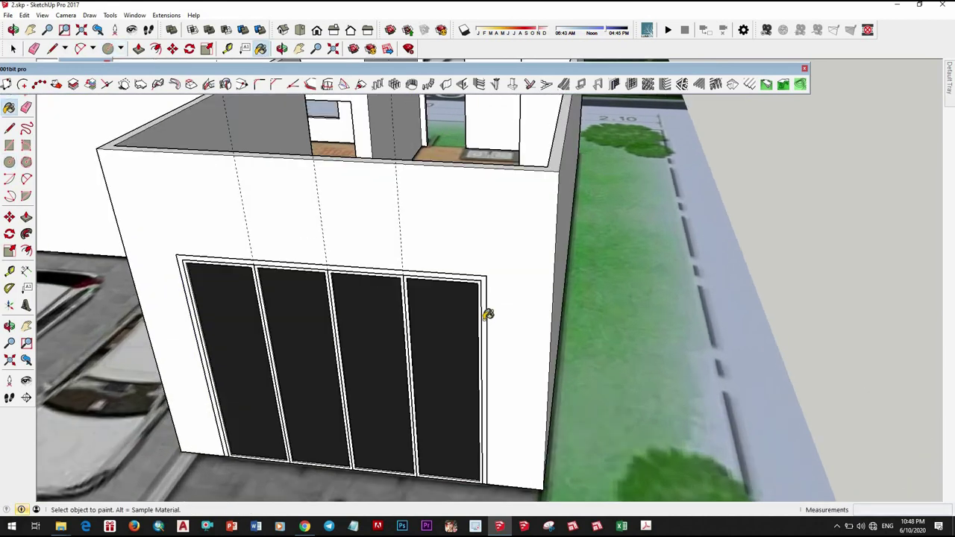
scroll(485, 317, "up", 2)
left_click(479, 322)
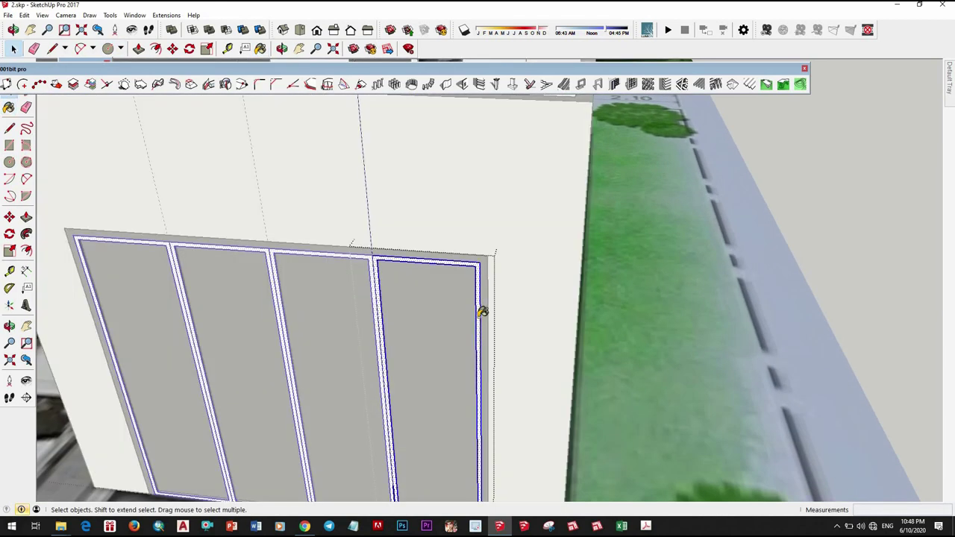
scroll(664, 322, "down", 5)
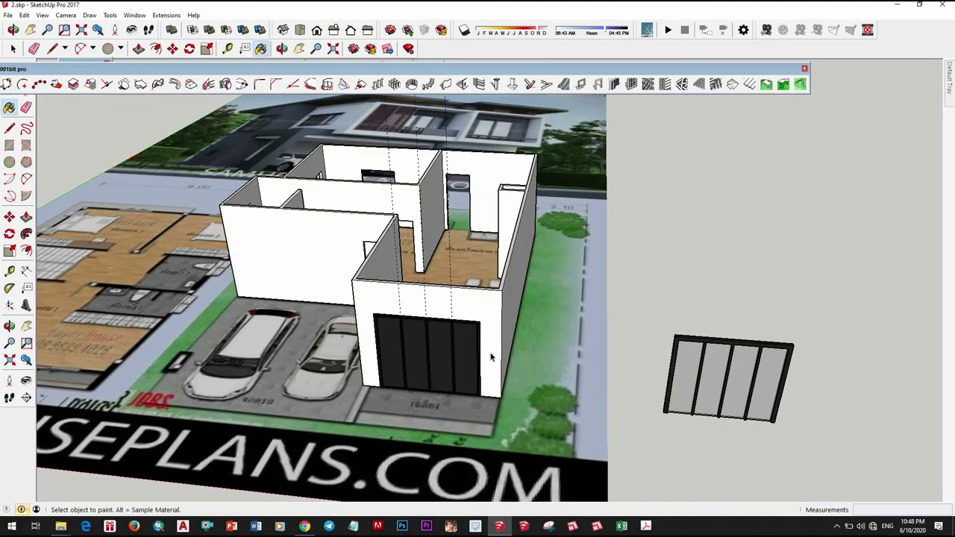
Zoom out to compare the dark-panelled door with the reference photo
key("space")
scroll(453, 339, "up", 3)
scroll(453, 339, "up", 3)
scroll(695, 276, "down", 5)
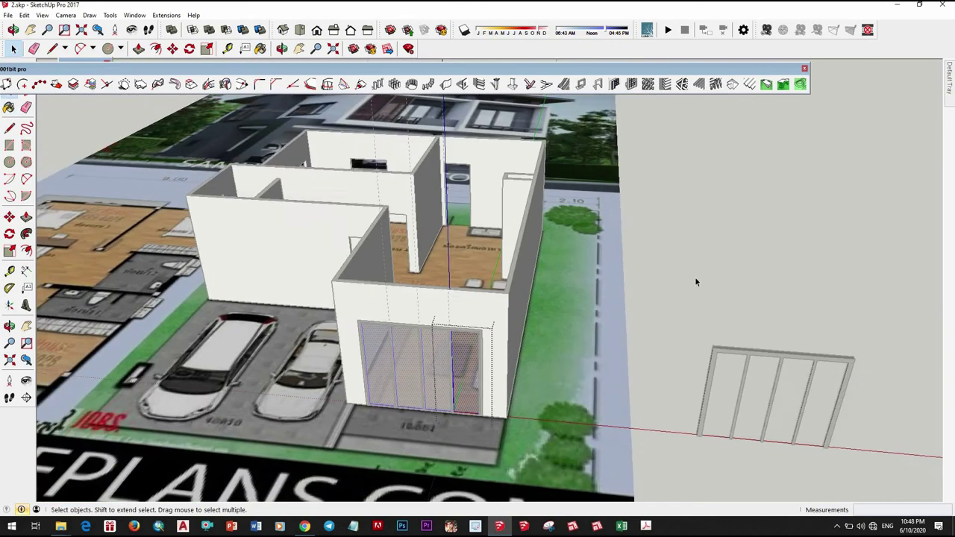
scroll(672, 283, "down", 3)
scroll(597, 269, "down", 3)
scroll(486, 247, "up", 6)
scroll(486, 251, "up", 2)
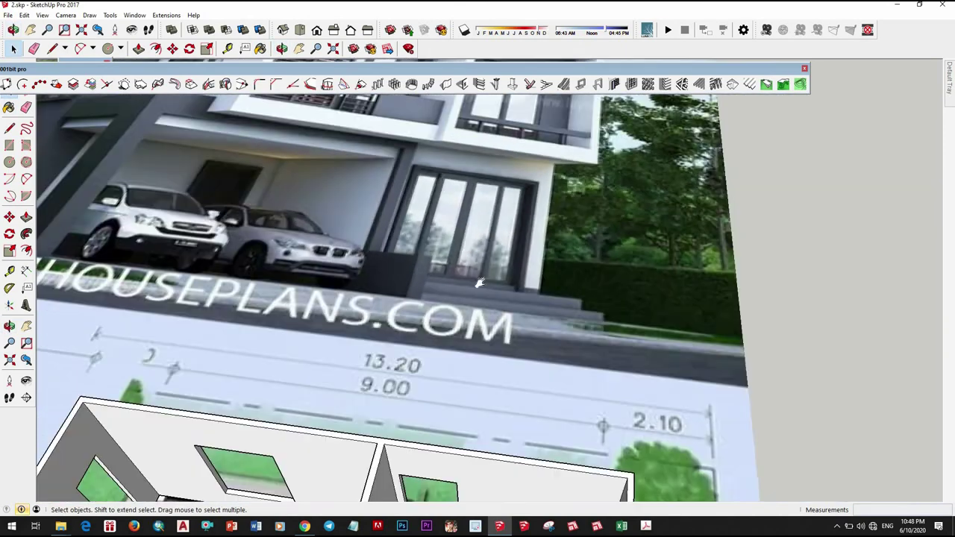
scroll(484, 276, "up", 2)
scroll(479, 302, "up", 3)
key("r")
scroll(461, 295, "up", 2)
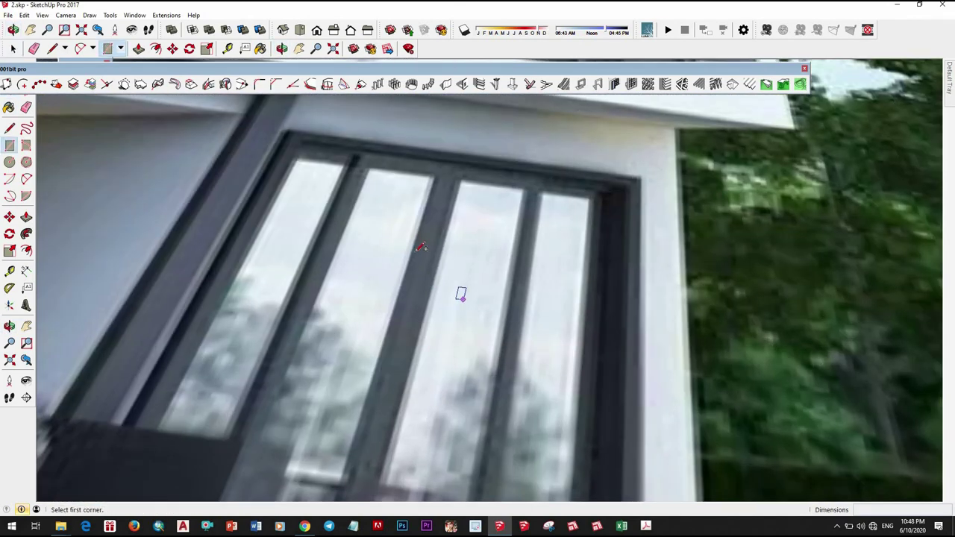
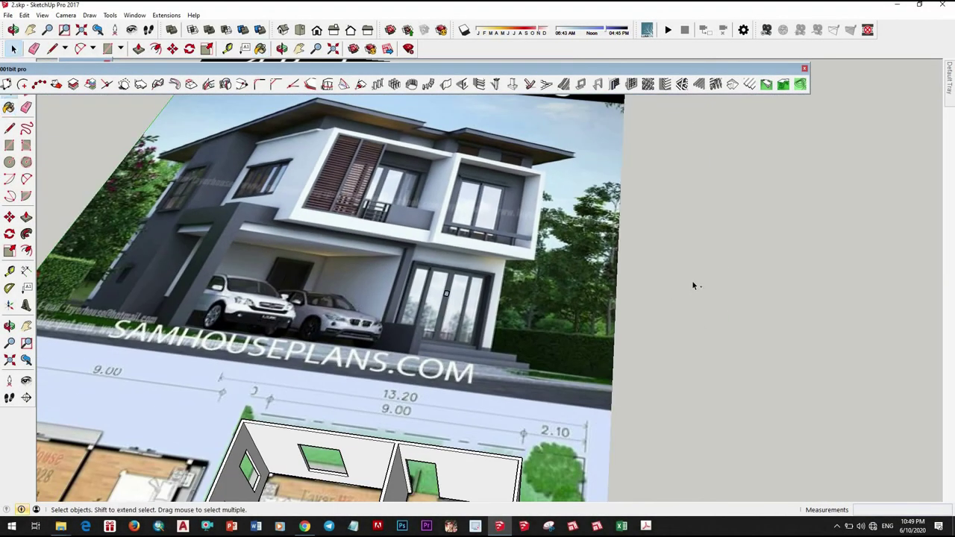
Inspect the front sliding door, then orbit to view the interior walls from above
key("space")
scroll(448, 294, "down", 3)
scroll(451, 344, "up", 3)
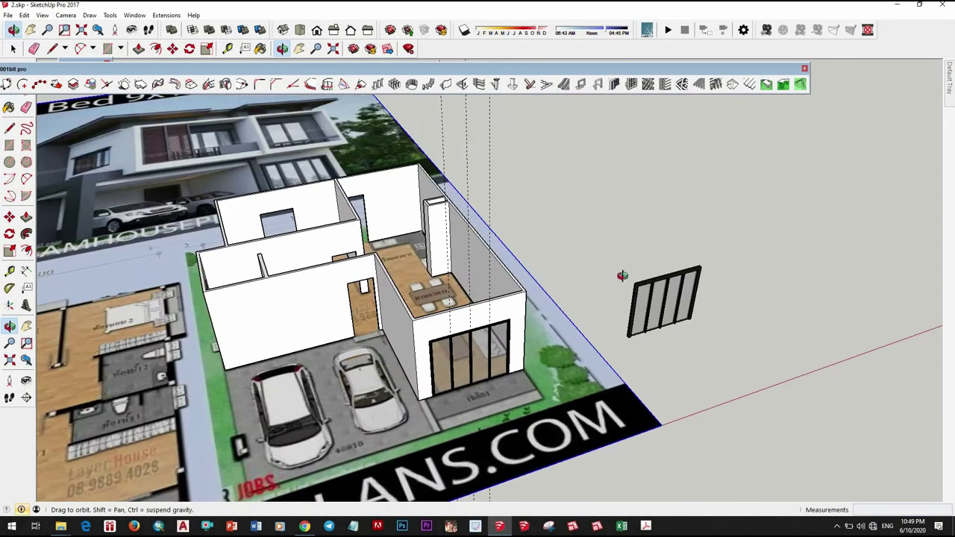
mouse_move(451, 344)
middle_mouse_down()
mouse_move(470, 250)
mouse_move(444, 339)
mouse_move(399, 282)
mouse_move(462, 364)
mouse_move(472, 416)
middle_mouse_up()
scroll(470, 249, "down", 3)
scroll(470, 250, "up", 3)
scroll(444, 339, "up", 3)
scroll(444, 339, "down", 3)
scroll(399, 282, "up", 2)
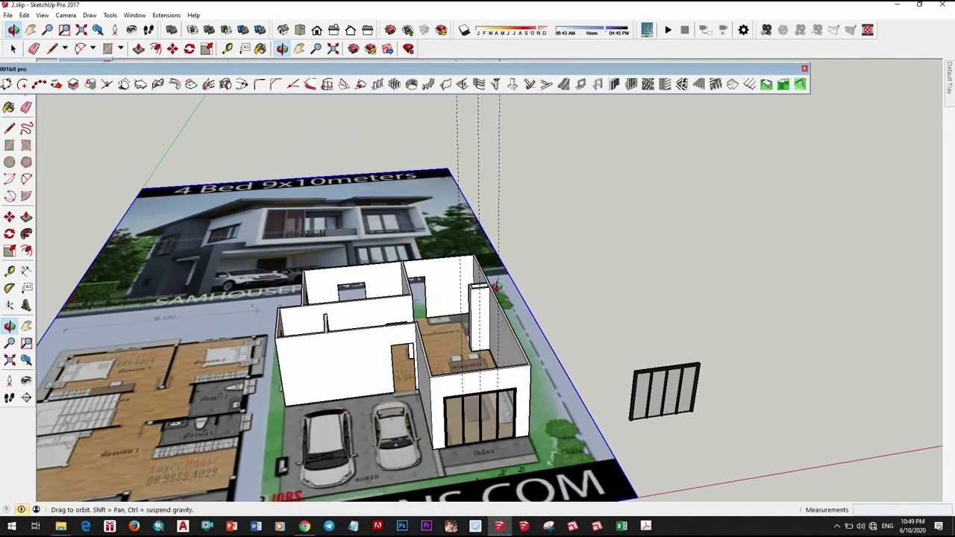
scroll(458, 404, "up", 3)
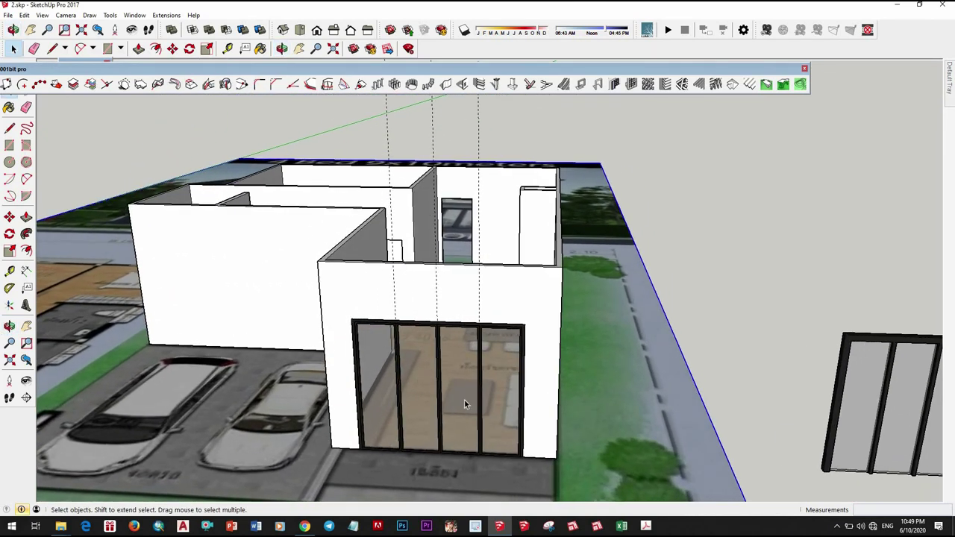
left_click(518, 447)
middle_click_drag(518, 447, 500, 351)
scroll(504, 339, "up", 3)
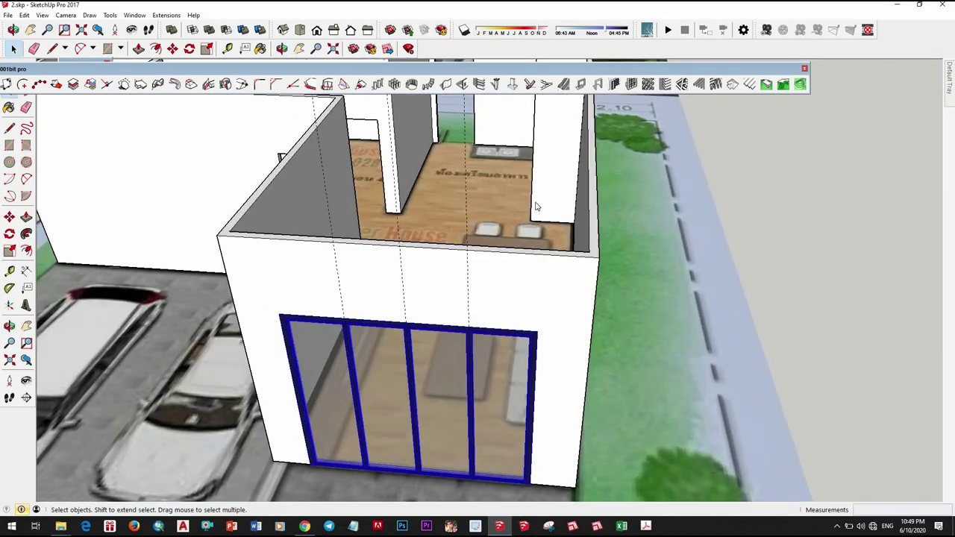
right_click(509, 336)
left_click(730, 282)
scroll(730, 282, "down", 5)
mouse_move(730, 282)
middle_mouse_down()
mouse_move(492, 344)
mouse_move(559, 397)
middle_mouse_up()
scroll(492, 345, "up", 4)
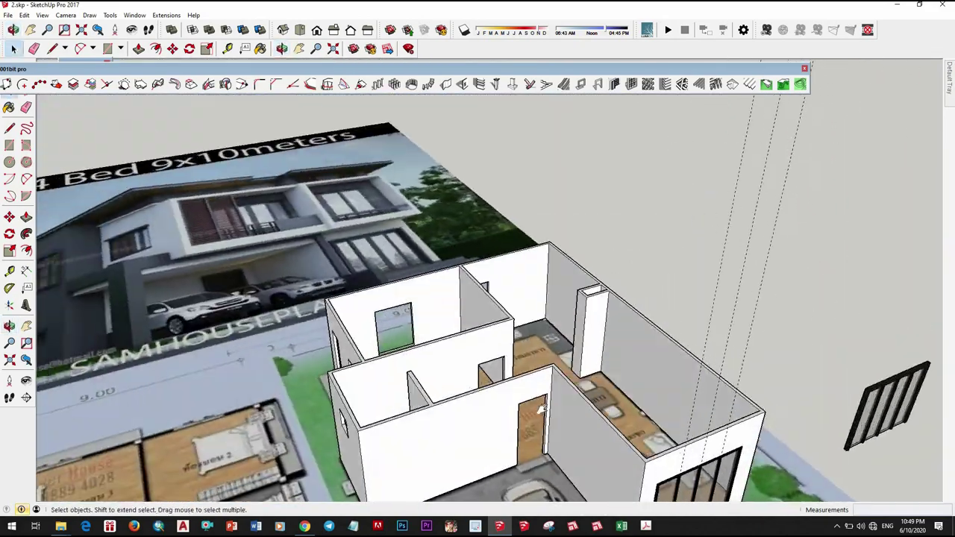
scroll(559, 398, "up", 3)
Draw a rectangle in the interior doorway, offset it 50 mm inward and delete the inner face
key("r")
scroll(548, 332, "up", 2)
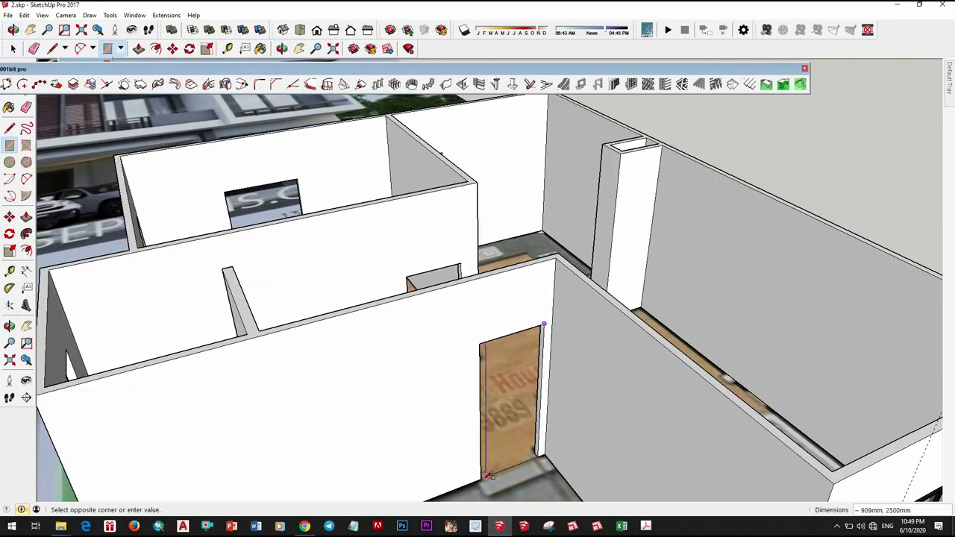
left_click(487, 476)
key("space")
scroll(522, 373, "down", 4)
scroll(524, 370, "up", 4)
left_click(524, 371)
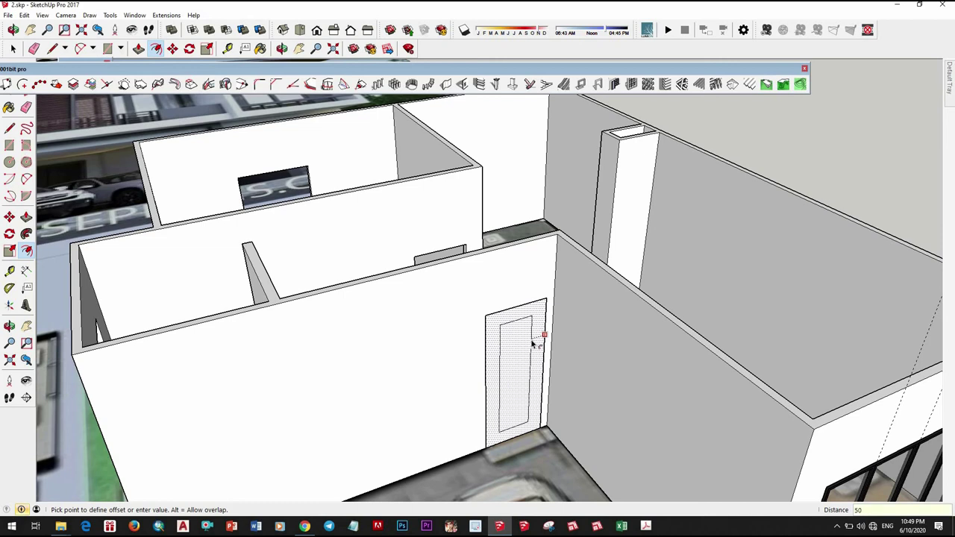
left_click(533, 344)
key("space")
scroll(493, 343, "up", 4)
right_click(482, 331)
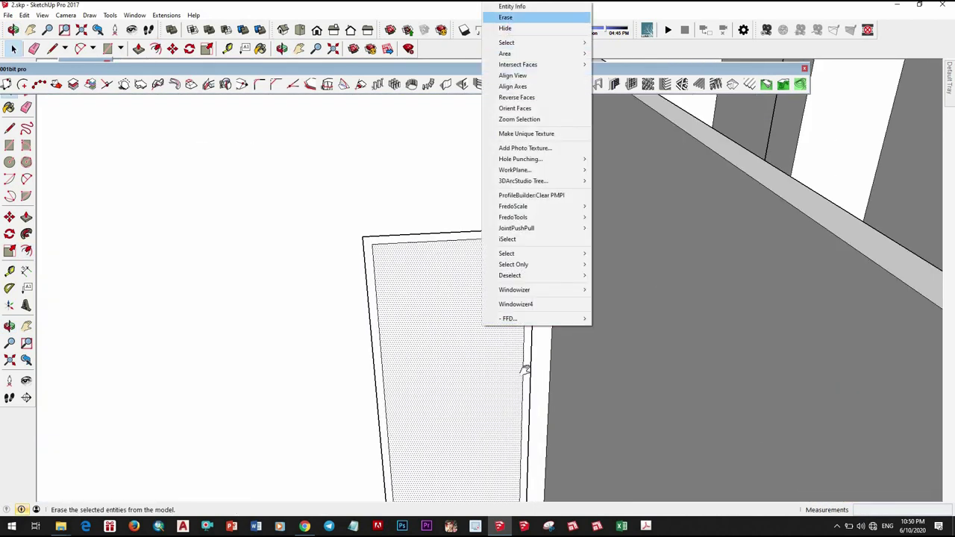
key("Return")
scroll(519, 466, "up", 1)
scroll(518, 467, "up", 1)
scroll(518, 468, "up", 1)
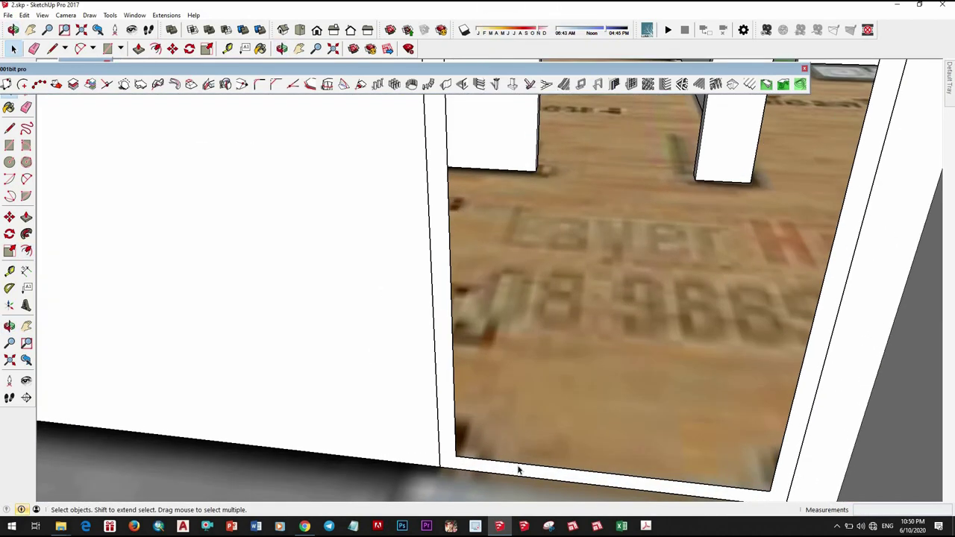
Erase the floor edge across the doorway, pull out the jambs and group the door frame
key("m")
scroll(457, 466, "up", 1)
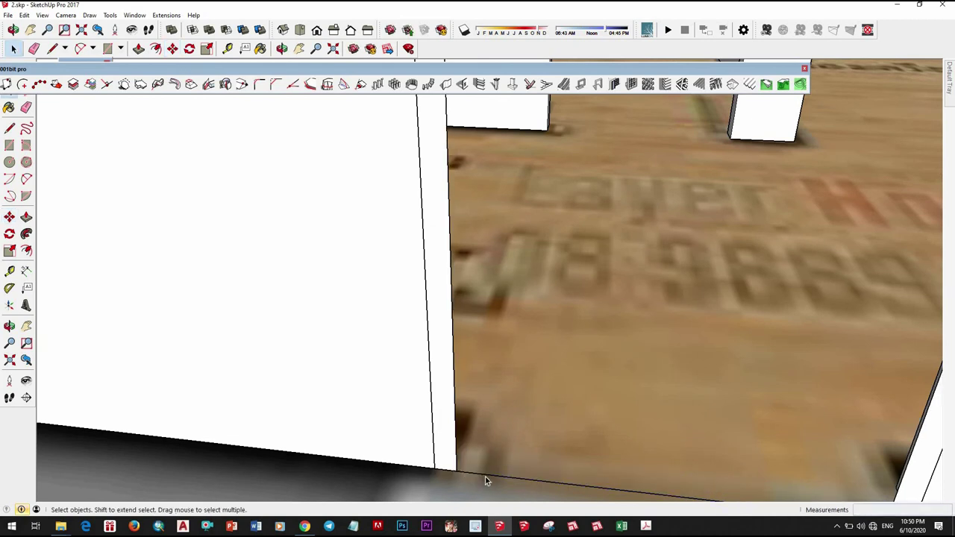
right_click(485, 478)
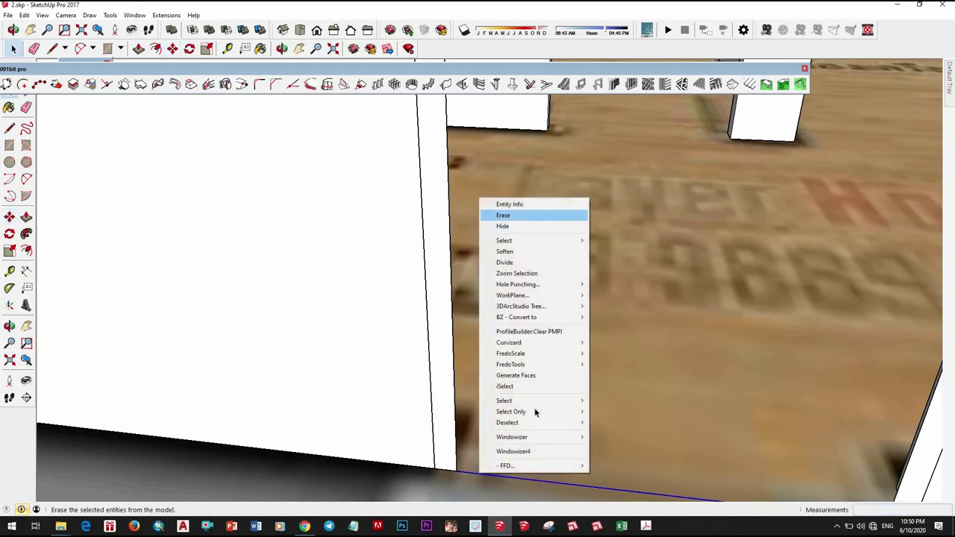
left_click(508, 216)
key("p")
left_click_drag(452, 418, 476, 410)
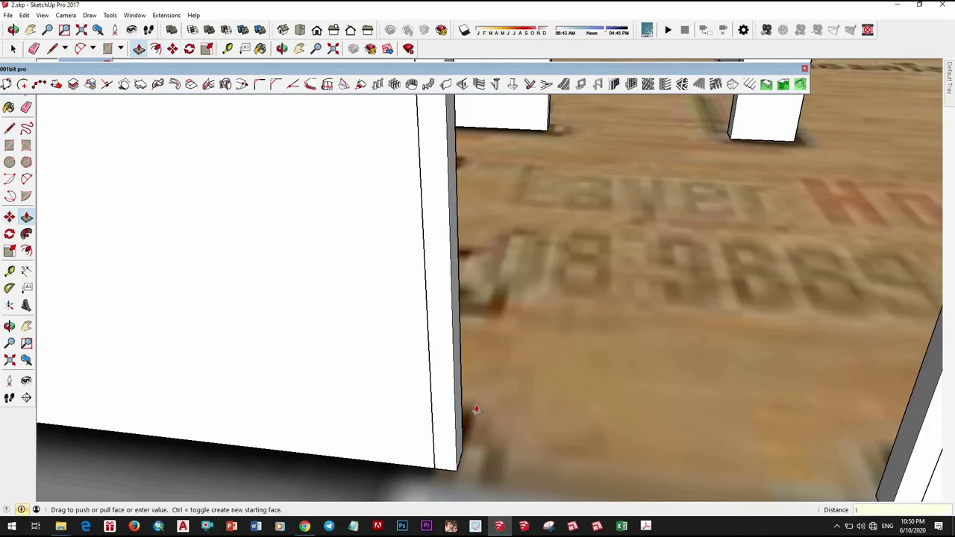
key("space")
scroll(457, 393, "down", 2)
triple_click(468, 298)
right_click(468, 379)
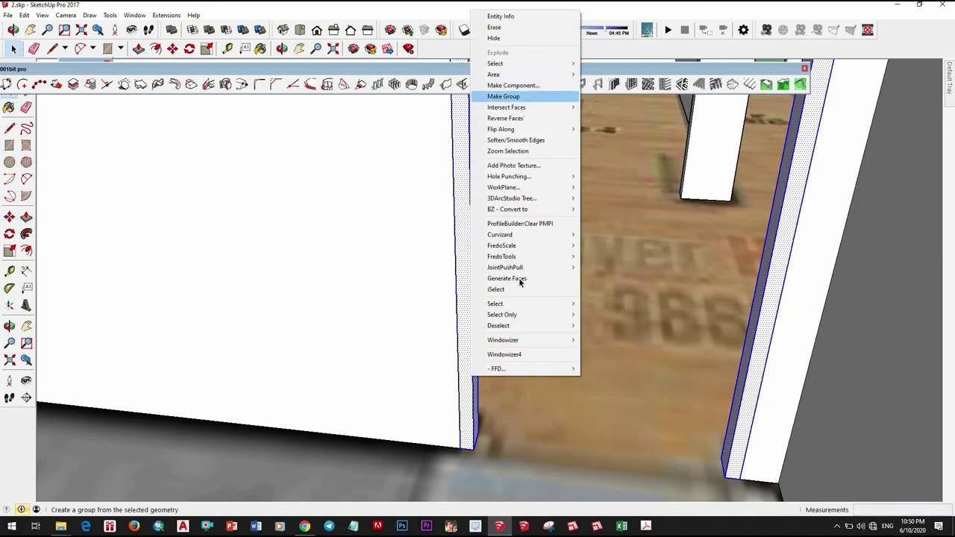
left_click(492, 95)
Turn the door frame into a component
mouse_move(492, 224)
middle_mouse_down()
mouse_move(512, 359)
mouse_move(487, 370)
middle_mouse_up()
left_click(487, 344)
right_click(487, 343)
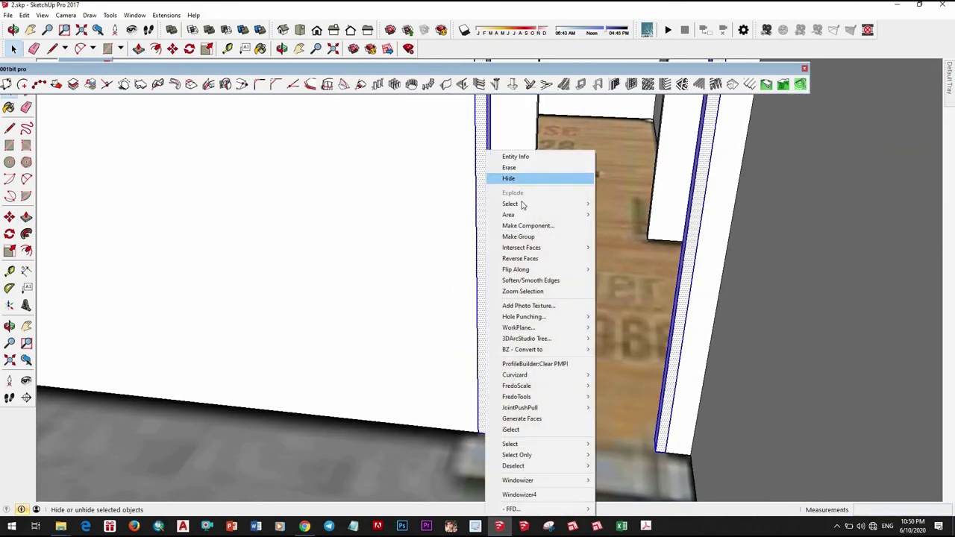
left_click(527, 228)
left_click(497, 330)
middle_click_drag(497, 331, 489, 369)
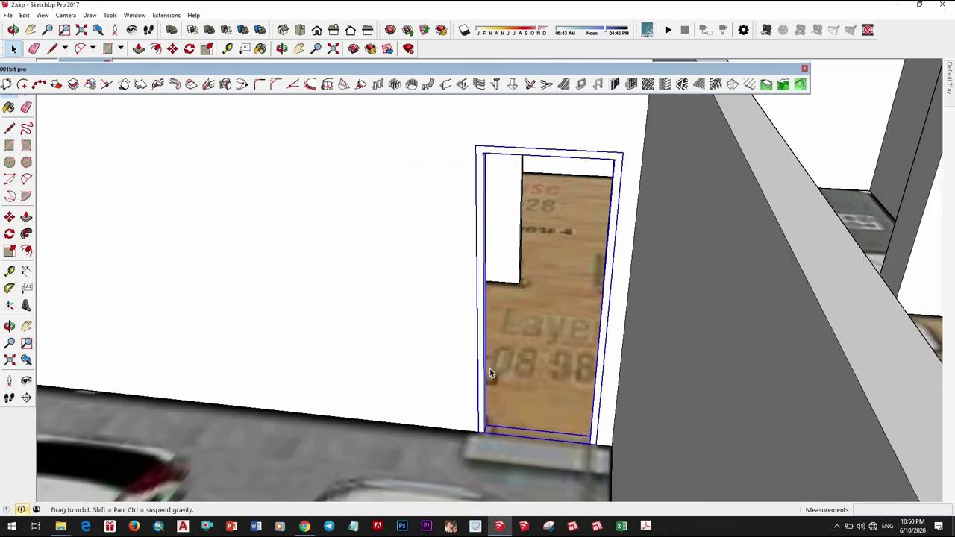
Draw the door leaf inside the frame and extrude it 65 mm thick
key("d")
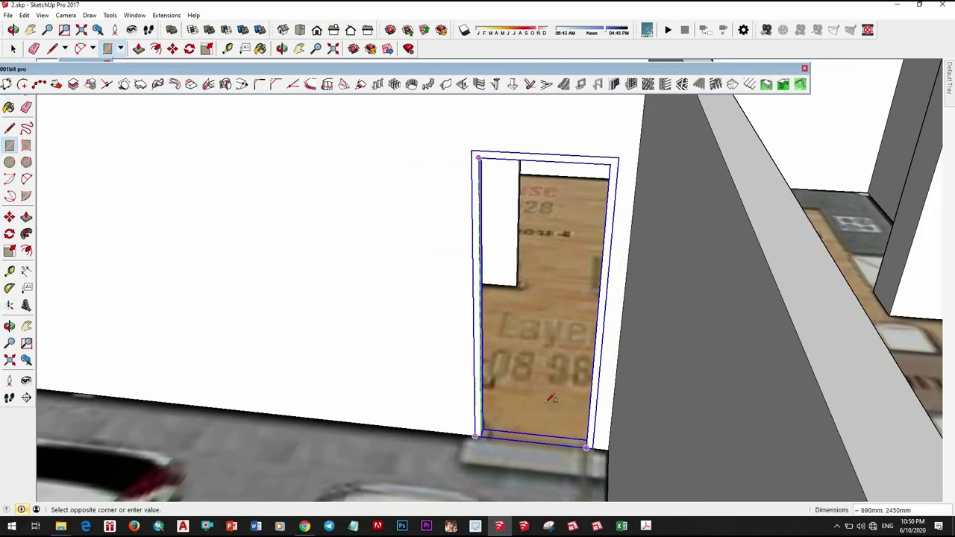
left_click(551, 399)
scroll(555, 370, "down", 3)
scroll(551, 350, "up", 3)
key("space")
left_click(551, 350)
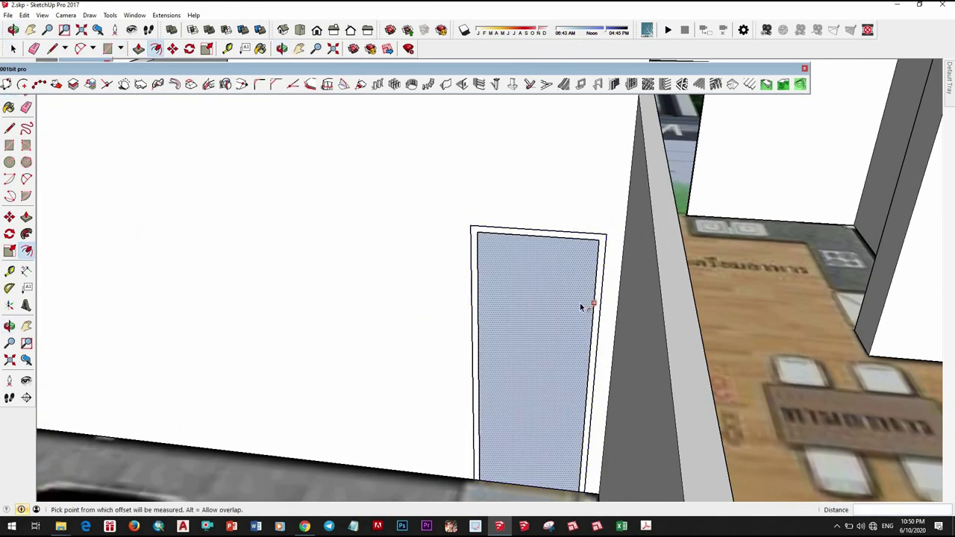
key("space")
right_click(543, 195)
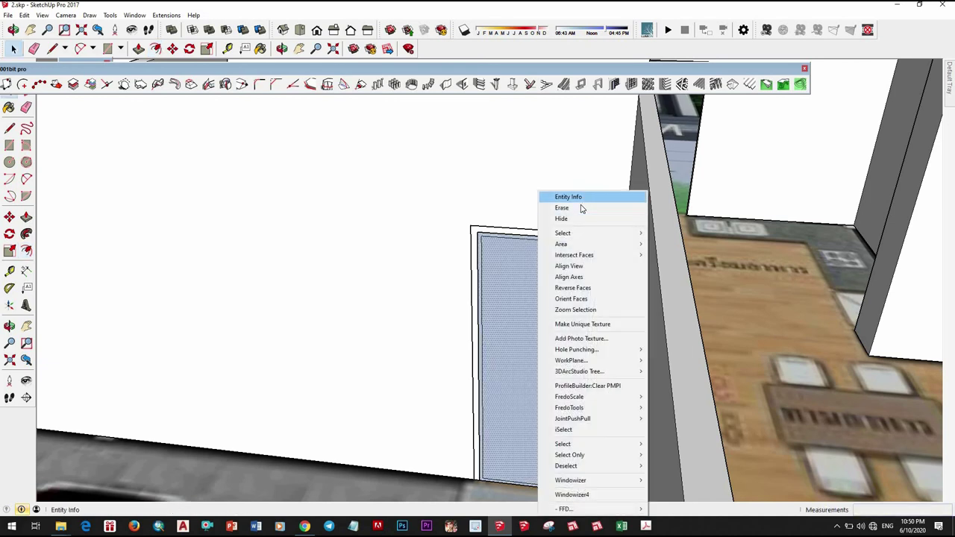
left_click(574, 403)
scroll(491, 461, "up", 3)
key("p")
left_click(494, 457)
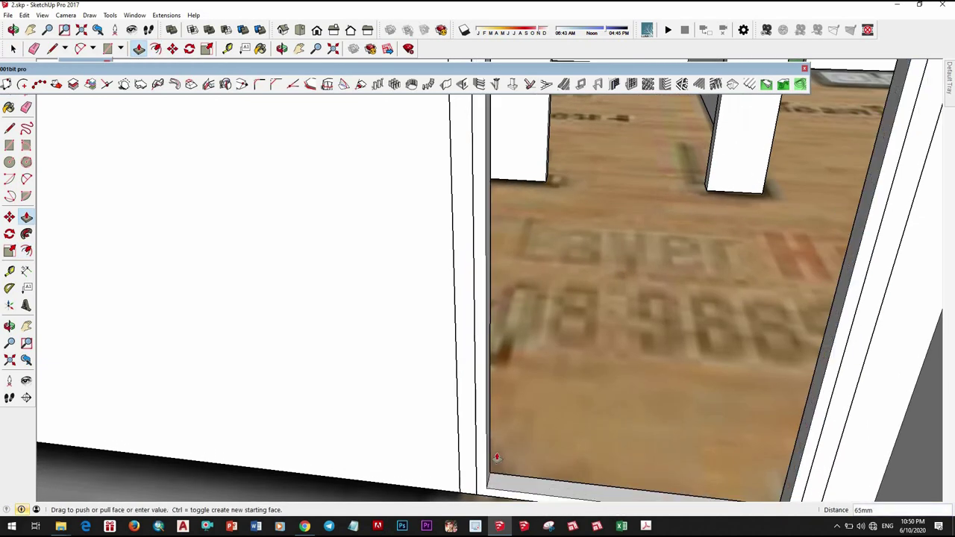
left_click(497, 457)
Make the door leaf a component
scroll(496, 457, "down", 2)
key("space")
left_click(507, 443)
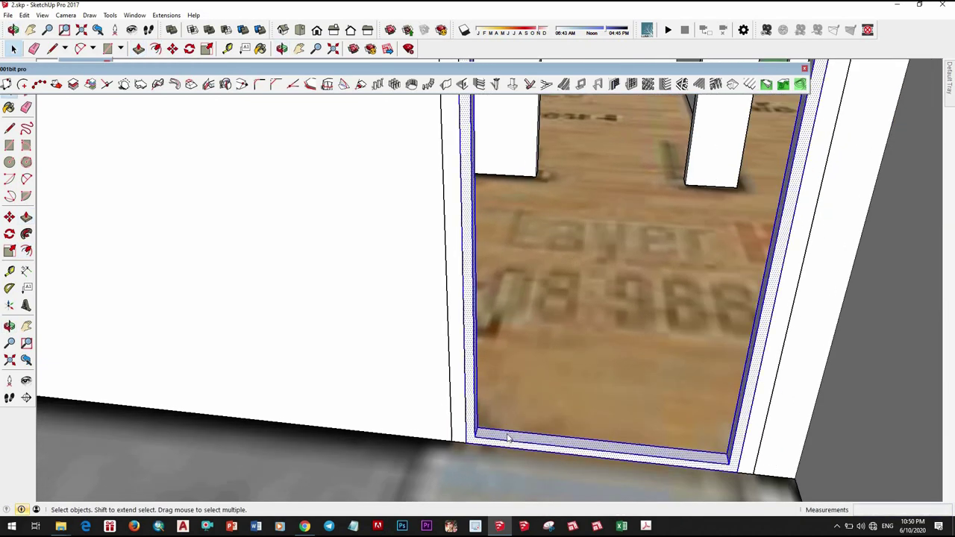
right_click(508, 443)
left_click(549, 143)
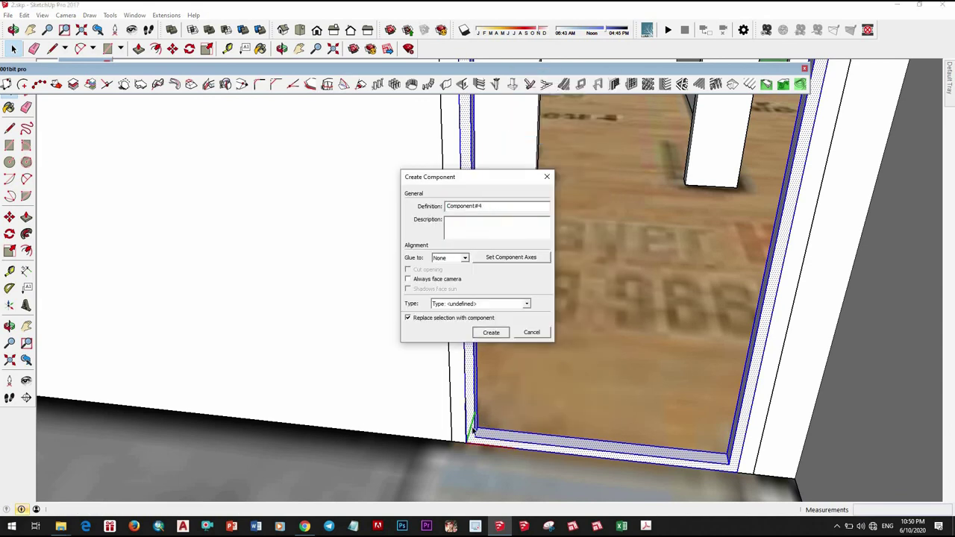
left_click(488, 331)
scroll(496, 443, "up", 2)
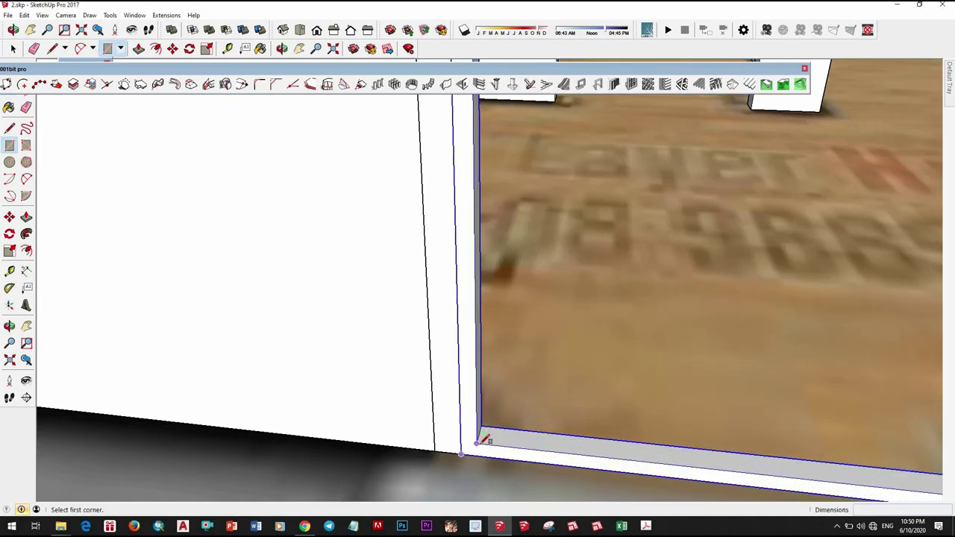
Convert the door panel inside the frame into a component
scroll(527, 397, "down", 3)
scroll(604, 261, "up", 1)
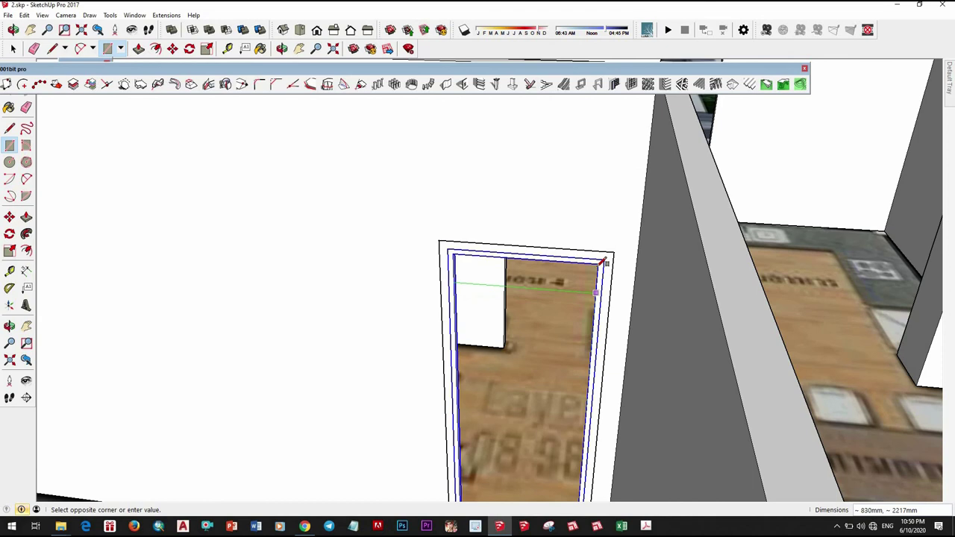
key("space")
left_click(575, 314)
right_click(575, 314)
left_click(612, 249)
left_click(489, 329)
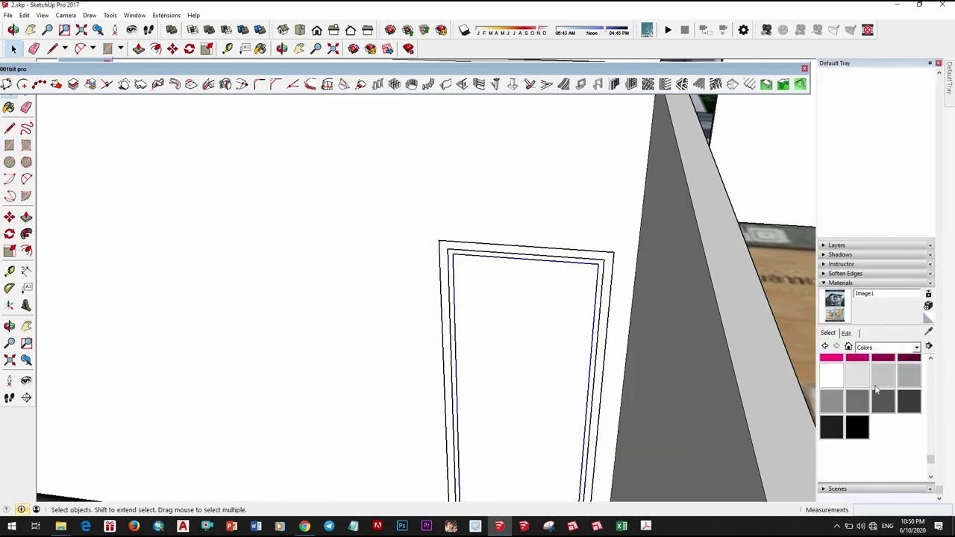
Paint the door with Wood Veneer 01 from the Wood materials collection
left_click(918, 349)
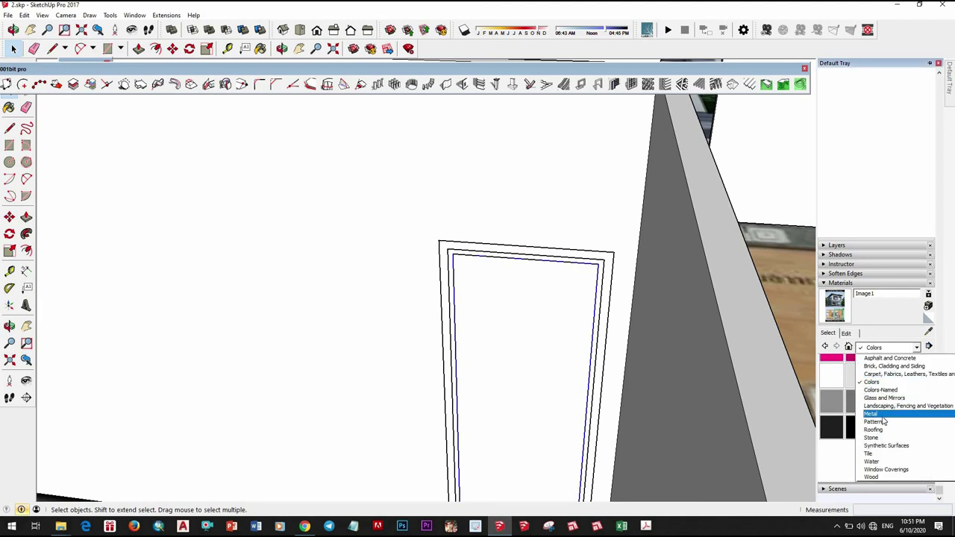
left_click(883, 478)
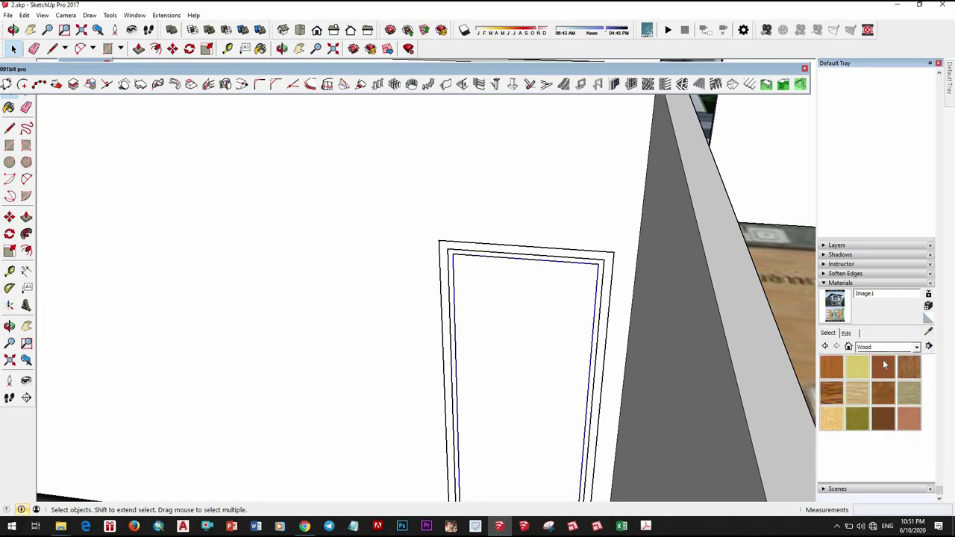
left_click(831, 365)
left_click(554, 358)
scroll(507, 358, "down", 10)
scroll(438, 365, "down", 5)
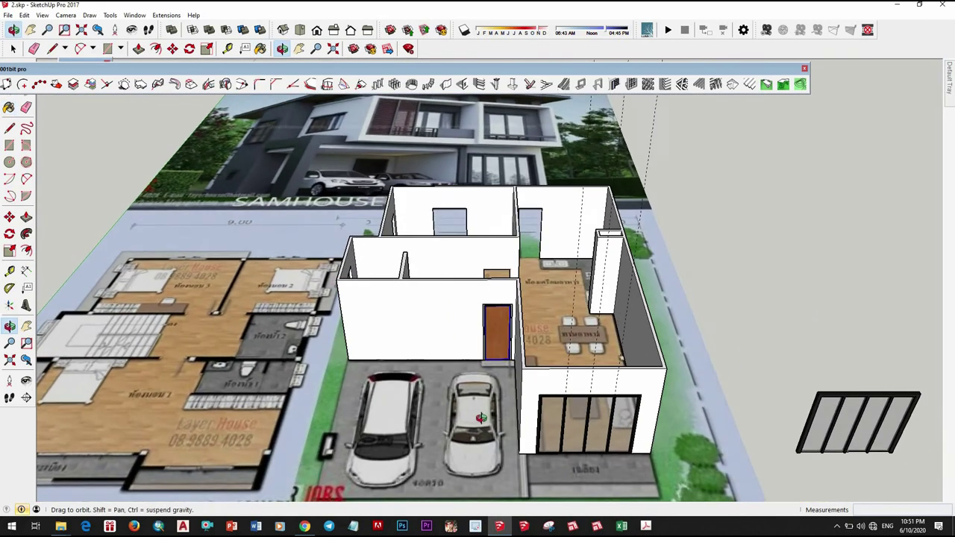
middle_click_drag(448, 373, 481, 419)
scroll(298, 179, "up", 10)
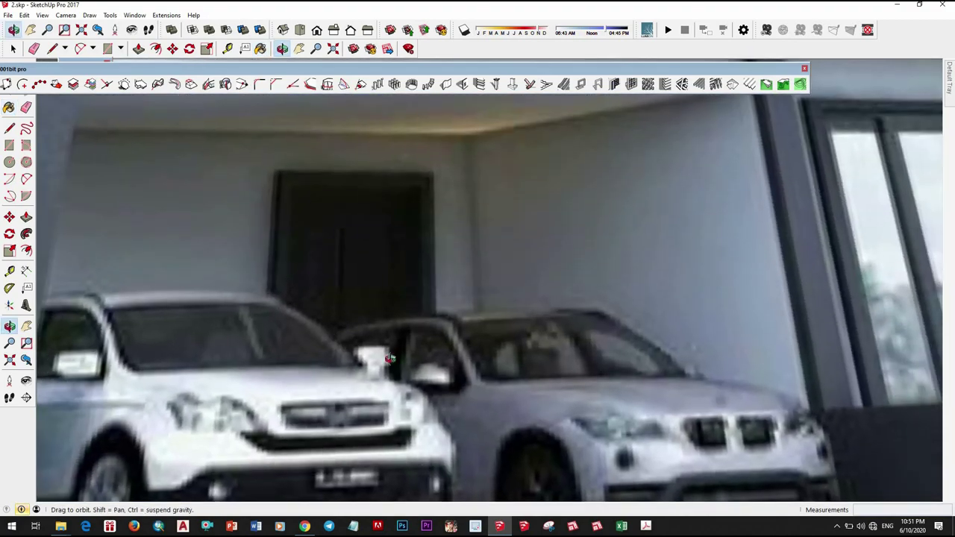
middle_click_drag(298, 335, 259, 376)
scroll(383, 341, "down", 2)
scroll(383, 341, "down", 5)
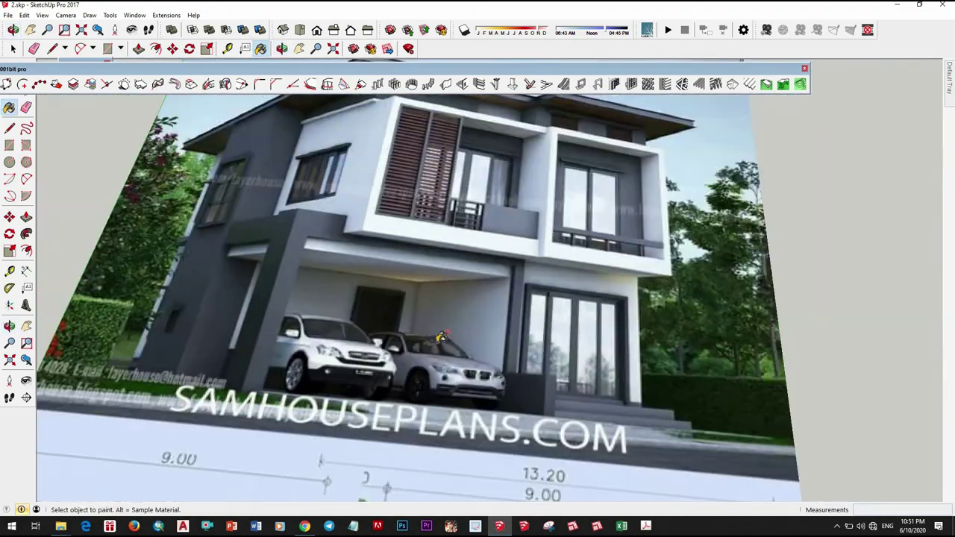
scroll(448, 339, "down", 5)
scroll(468, 340, "up", 3)
scroll(468, 340, "up", 5)
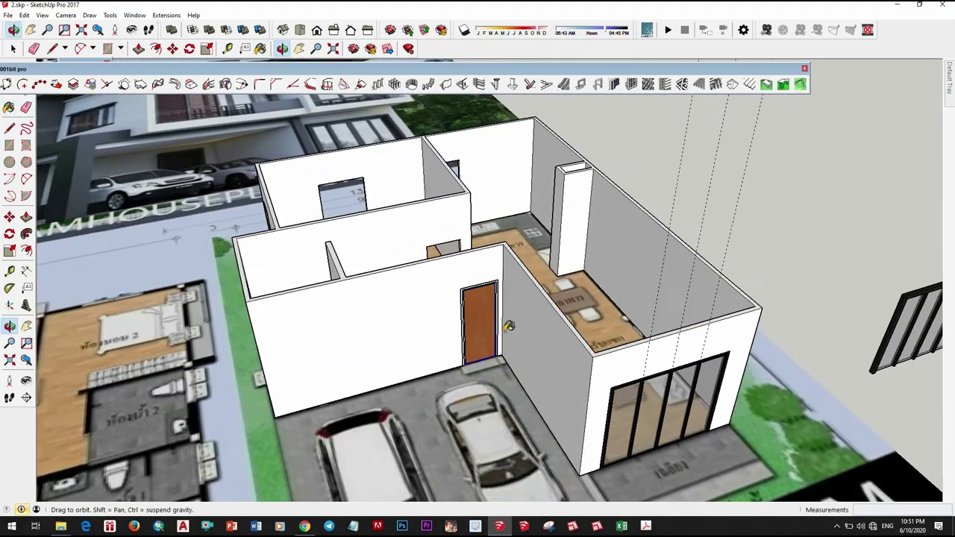
mouse_move(468, 340)
middle_mouse_down()
mouse_move(516, 284)
mouse_move(948, 83)
middle_mouse_up()
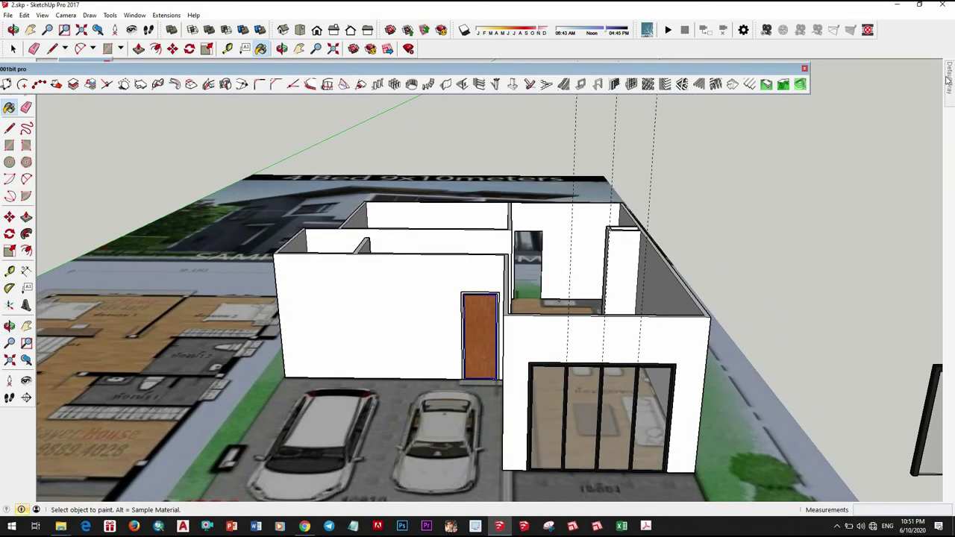
scroll(473, 334, "up", 5)
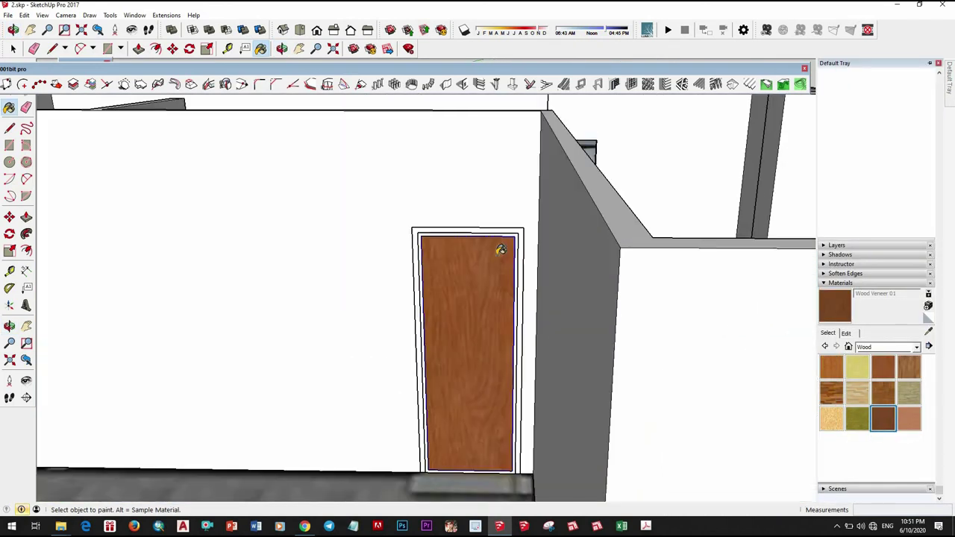
scroll(499, 247, "up", 3)
scroll(508, 241, "up", 2)
scroll(524, 276, "down", 2)
Move the door panel 25 mm, then 20 mm further back into its frame
key("space")
scroll(522, 344, "down", 3)
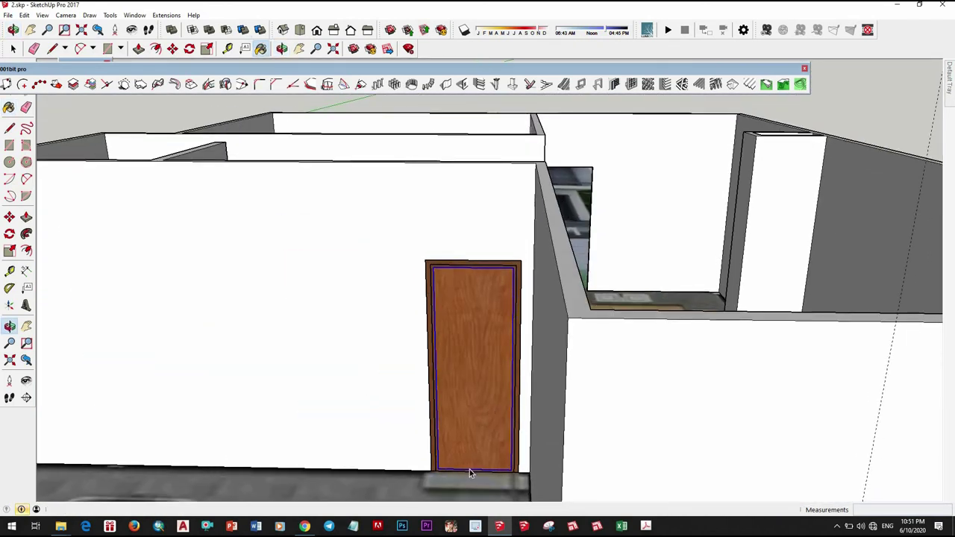
scroll(470, 469, "up", 3)
scroll(422, 486, "up", 3)
scroll(434, 465, "up", 1)
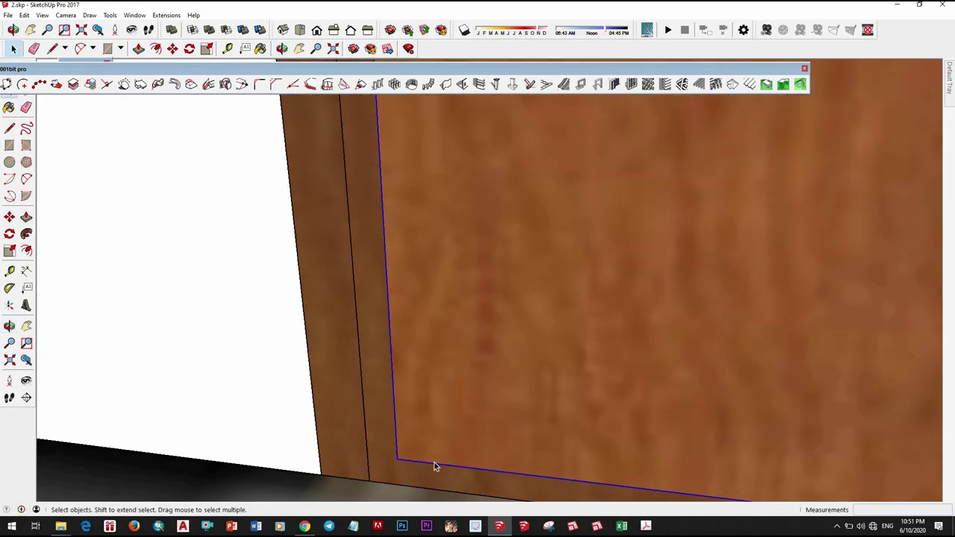
left_click(388, 459)
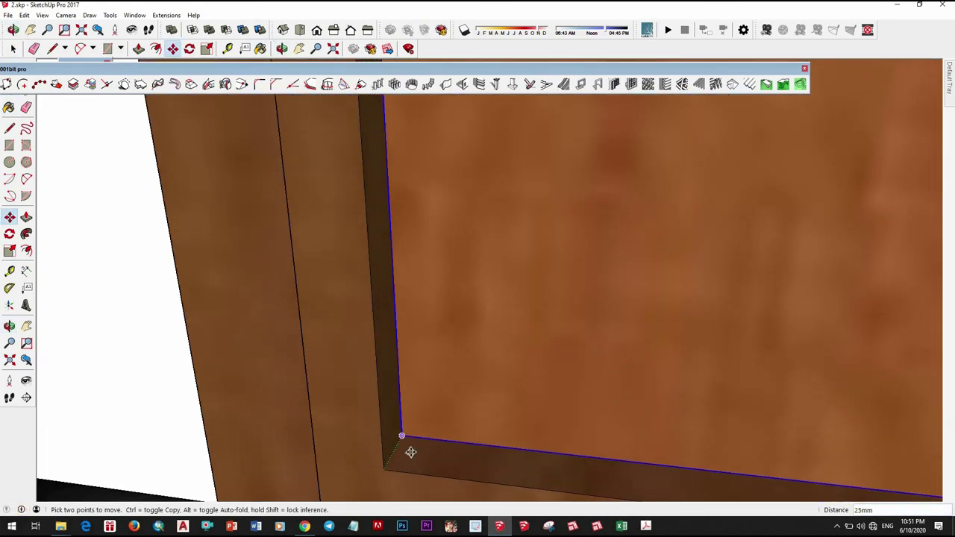
left_click(410, 452)
scroll(418, 446, "down", 3)
key("space")
scroll(416, 450, "down", 2)
key("m")
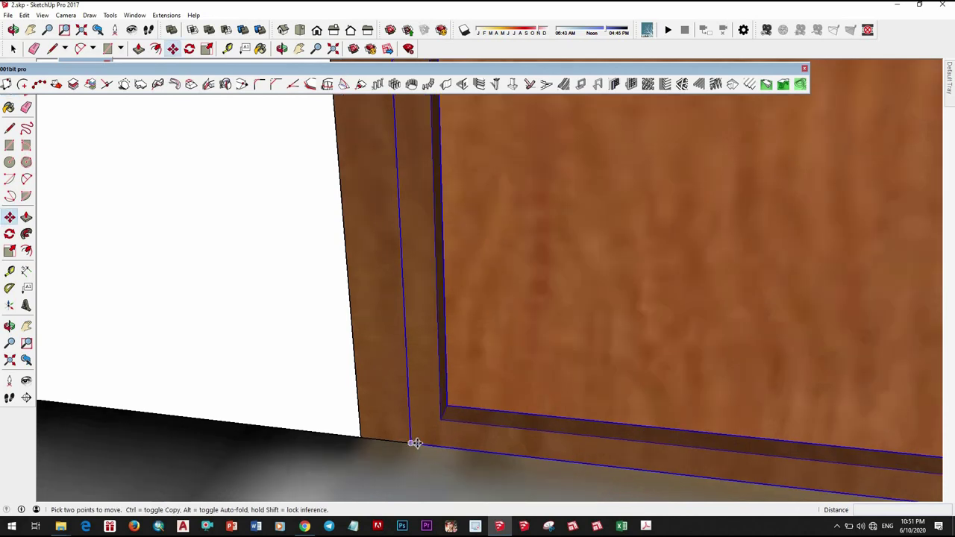
left_click(414, 443)
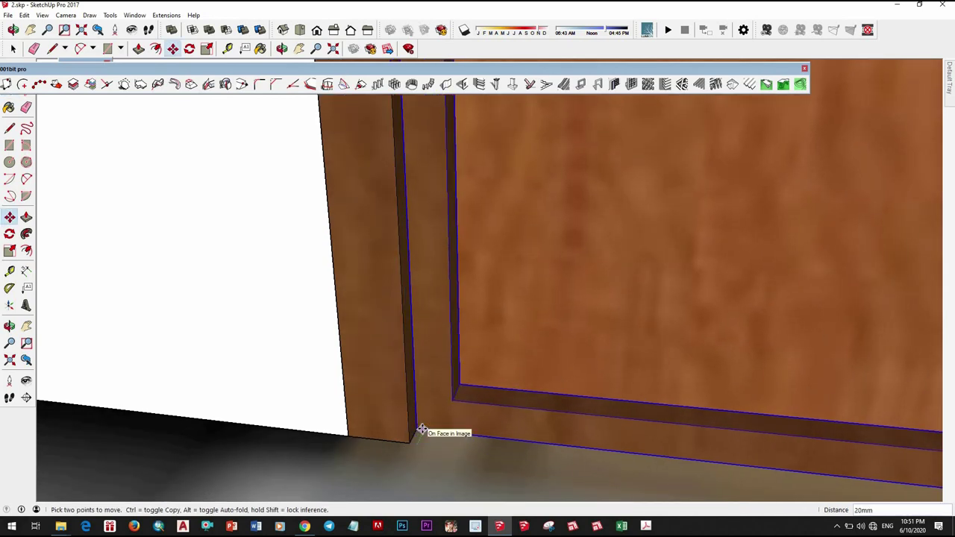
key("space")
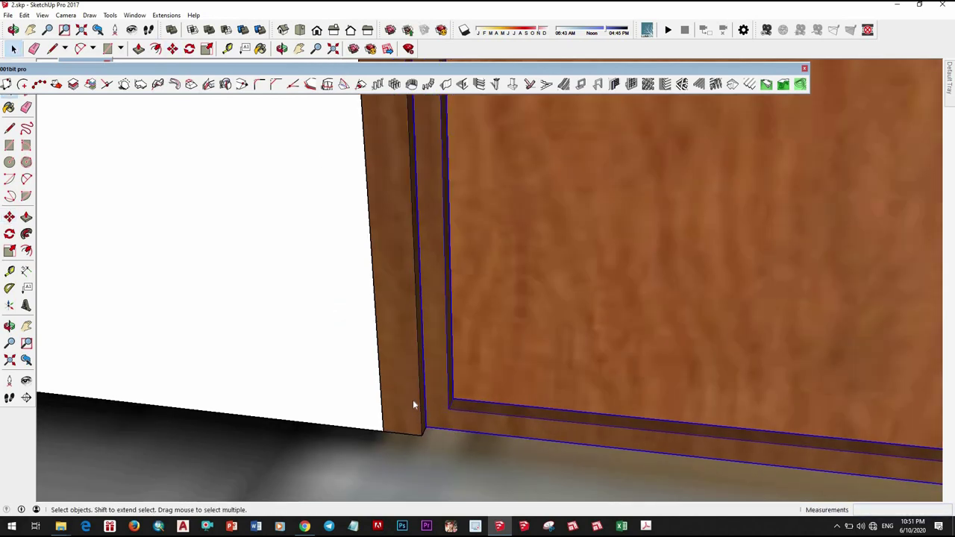
Make the shifted door panel a group
right_click(415, 405)
left_click(448, 151)
middle_click_drag(523, 373, 573, 391)
scroll(573, 390, "down", 3)
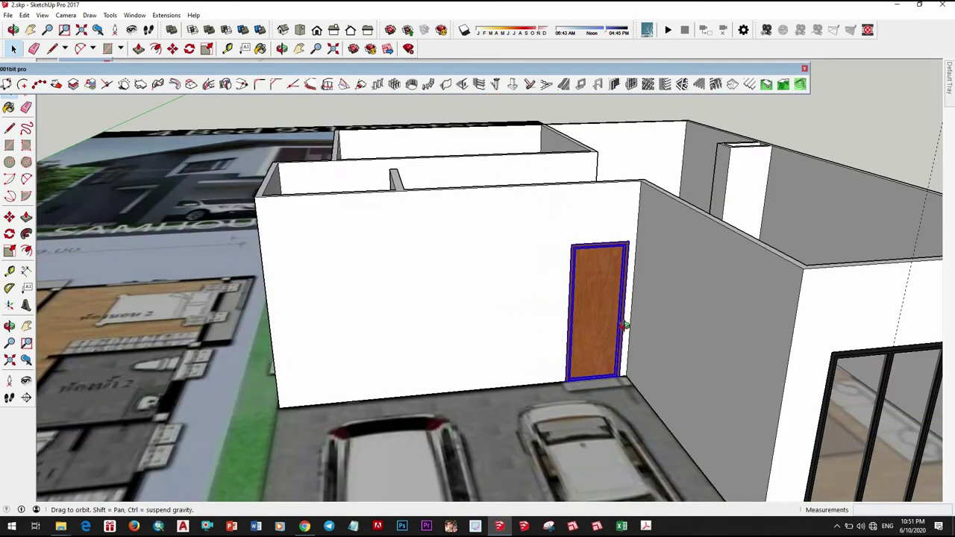
scroll(590, 365, "down", 2)
scroll(586, 358, "down", 2)
mouse_move(586, 358)
middle_mouse_down()
mouse_move(639, 363)
mouse_move(597, 373)
mouse_move(567, 425)
middle_mouse_up()
scroll(597, 373, "up", 3)
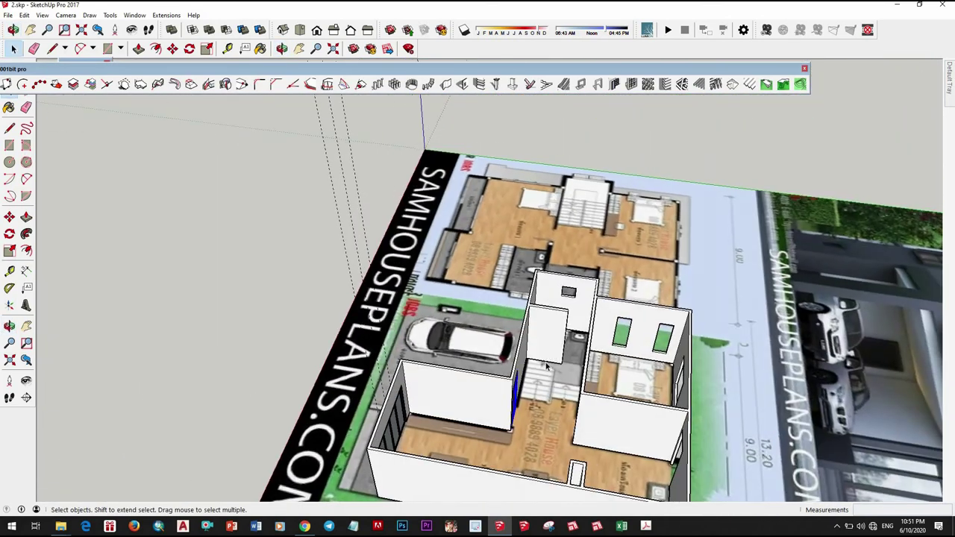
scroll(556, 444, "up", 4)
scroll(556, 443, "up", 3)
middle_click_drag(574, 386, 552, 389)
scroll(539, 391, "down", 3)
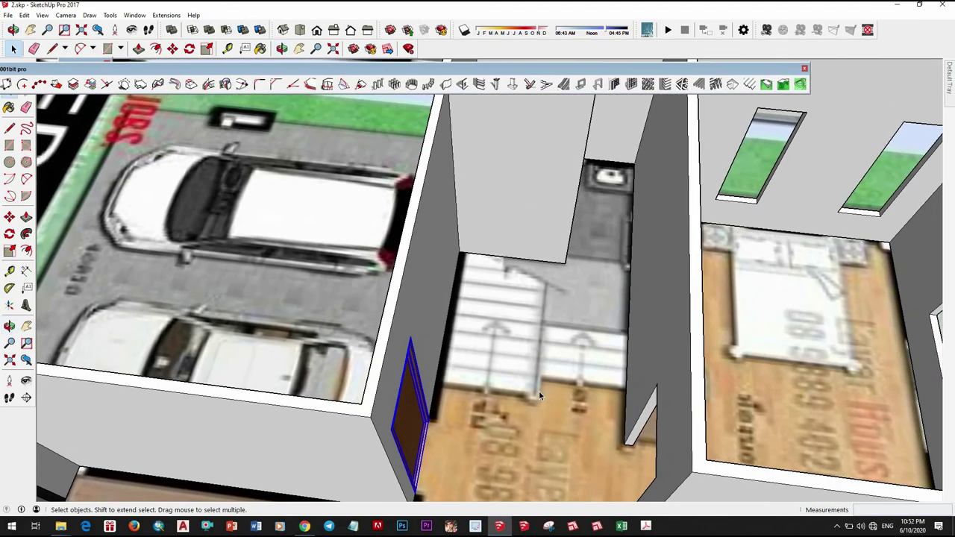
scroll(543, 395, "up", 3)
key("r")
scroll(387, 339, "up", 3)
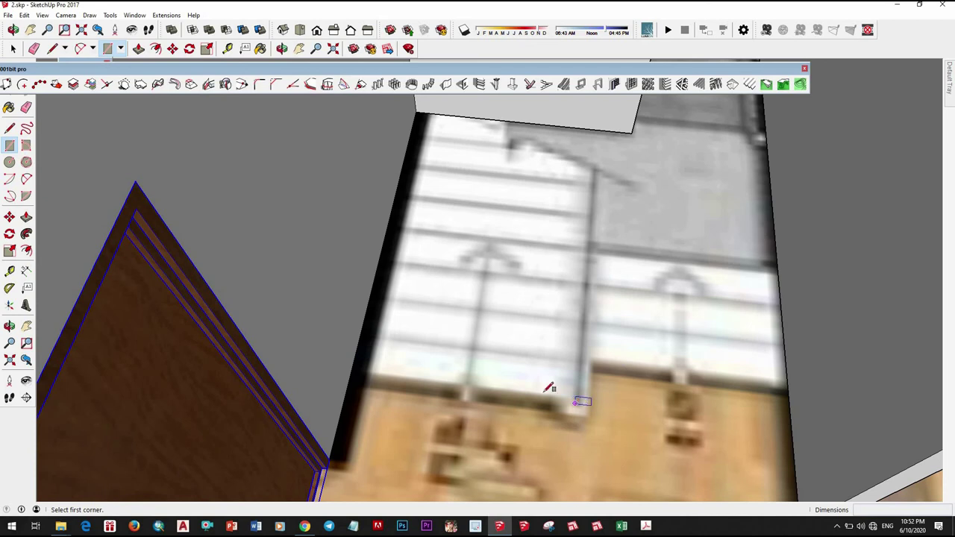
Draw a rectangle over the first tread and raise it 221mm with Push/Pull
left_click(575, 402)
key("space")
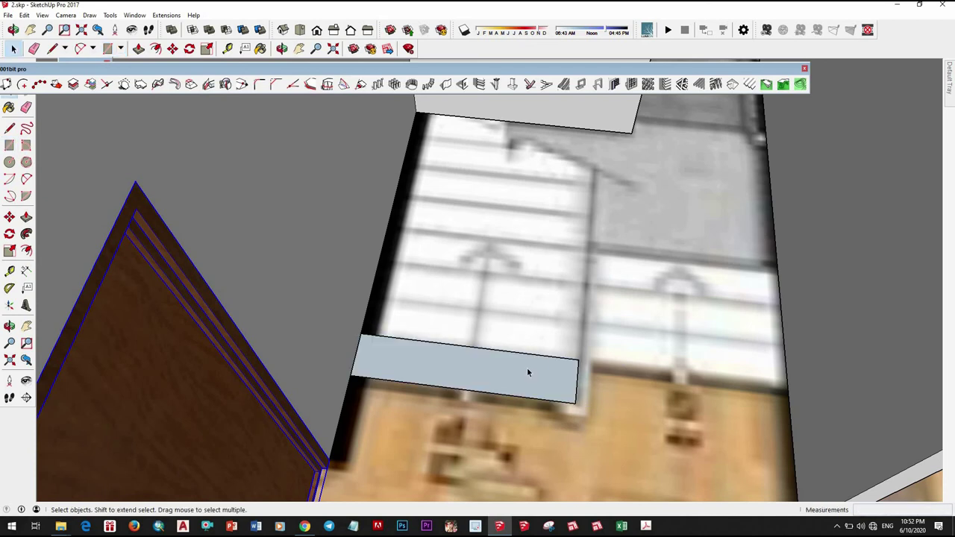
key("p")
left_click(527, 367)
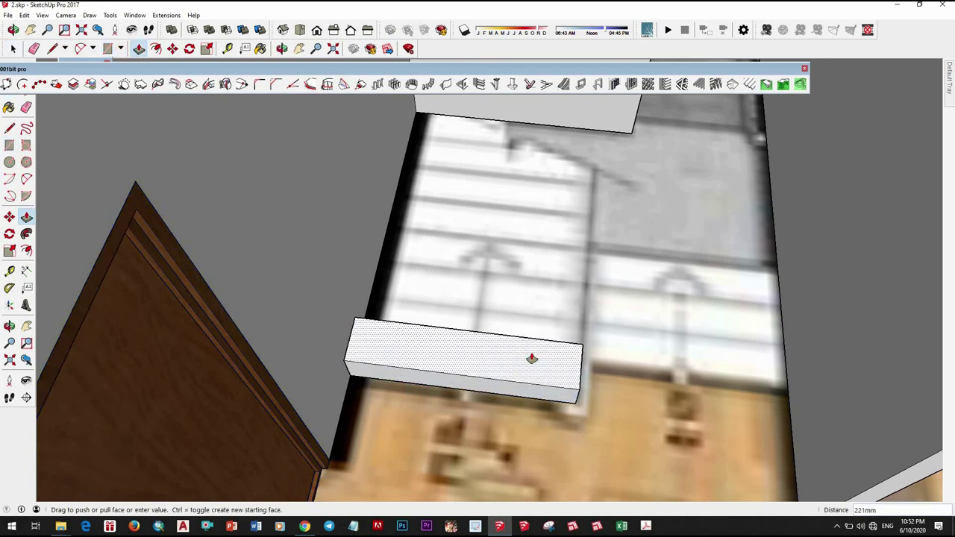
left_click(531, 363)
Make the step box a component
key("space")
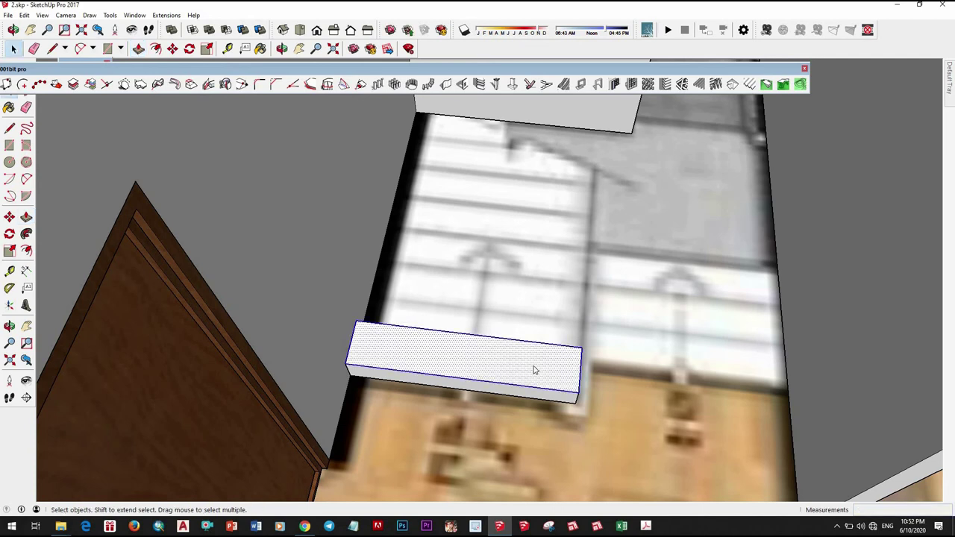
right_click(533, 368)
left_click(576, 74)
key("Return")
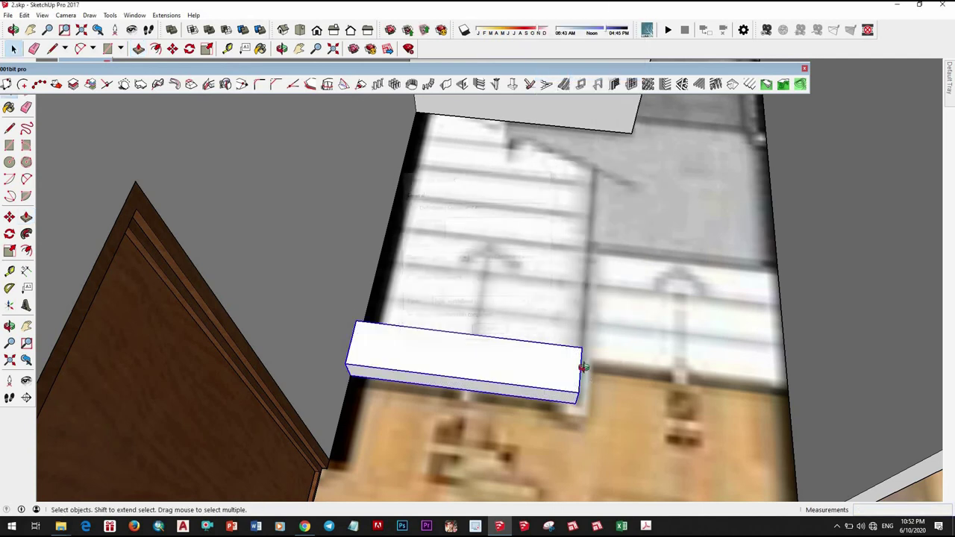
Copy the step component up onto the next tread with a Ctrl-move
scroll(576, 420, "up", 2)
left_click(591, 359)
key("ctrl")
left_click(589, 317)
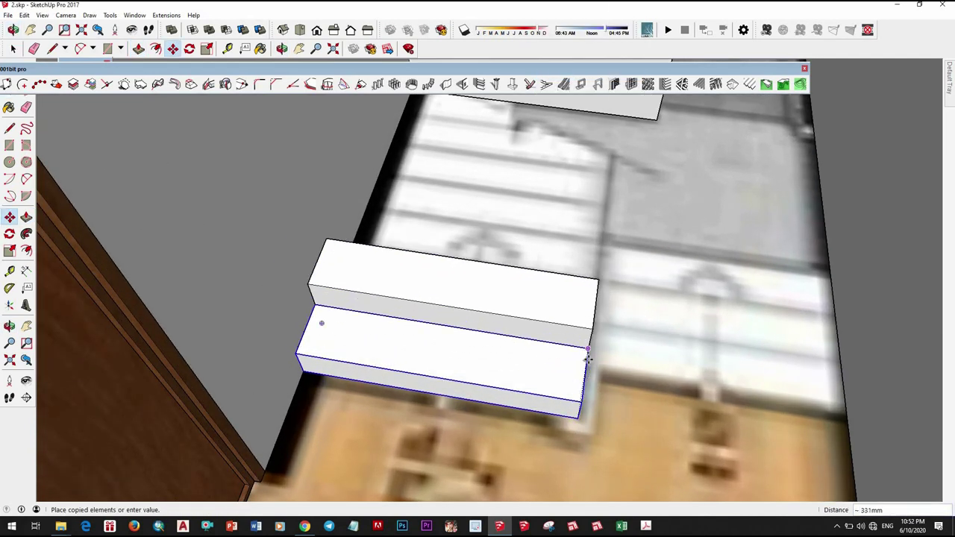
Orbit and zoom to an angled overview of the house and stair steps
scroll(575, 390, "down", 2)
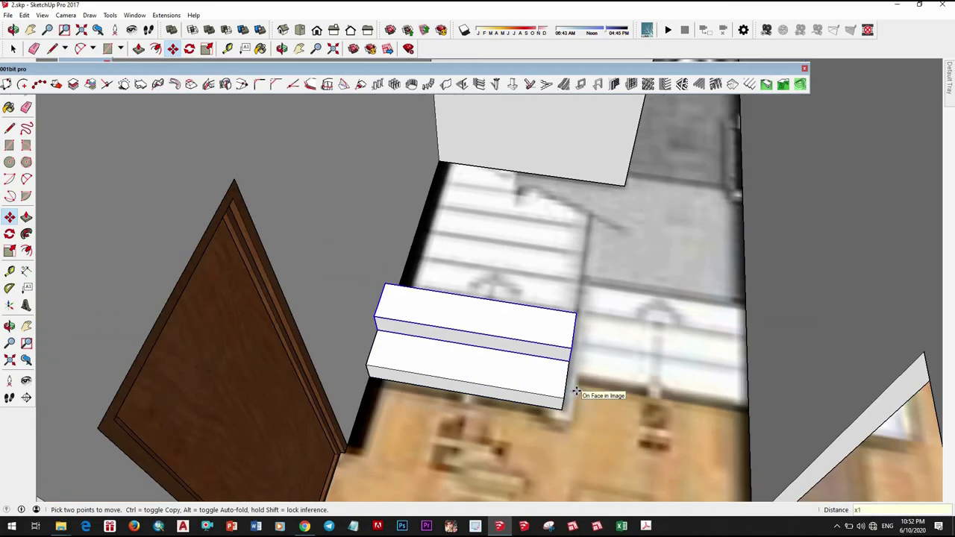
scroll(576, 390, "down", 3)
mouse_move(533, 277)
middle_mouse_down()
mouse_move(455, 463)
mouse_move(523, 373)
mouse_move(579, 348)
mouse_move(740, 466)
mouse_move(357, 348)
mouse_move(384, 341)
middle_mouse_up()
scroll(522, 373, "up", 3)
scroll(580, 348, "down", 3)
scroll(740, 465, "up", 2)
scroll(740, 466, "down", 3)
scroll(358, 349, "up", 3)
key("m")
scroll(357, 348, "up", 1)
scroll(358, 348, "down", 2)
scroll(384, 341, "down", 2)
scroll(428, 452, "up", 3)
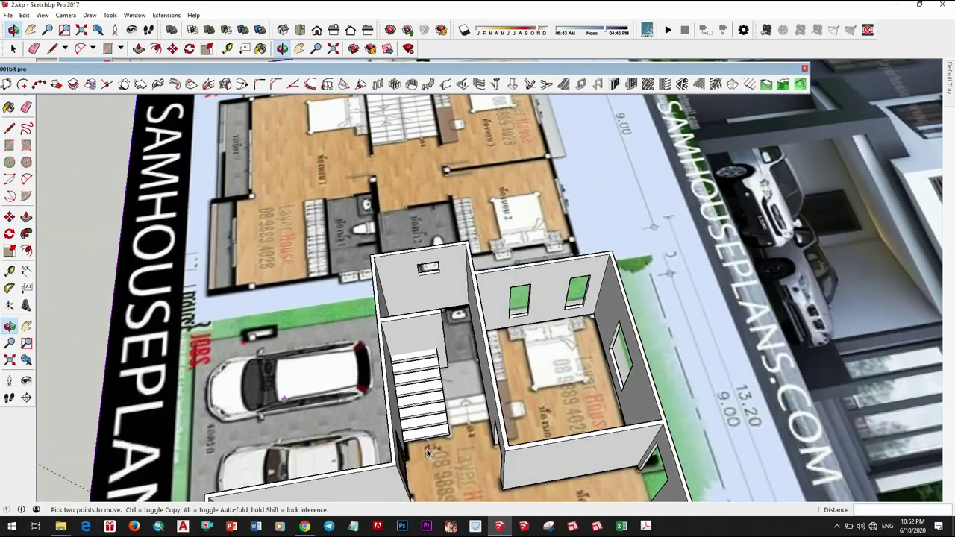
scroll(428, 452, "up", 2)
key("space")
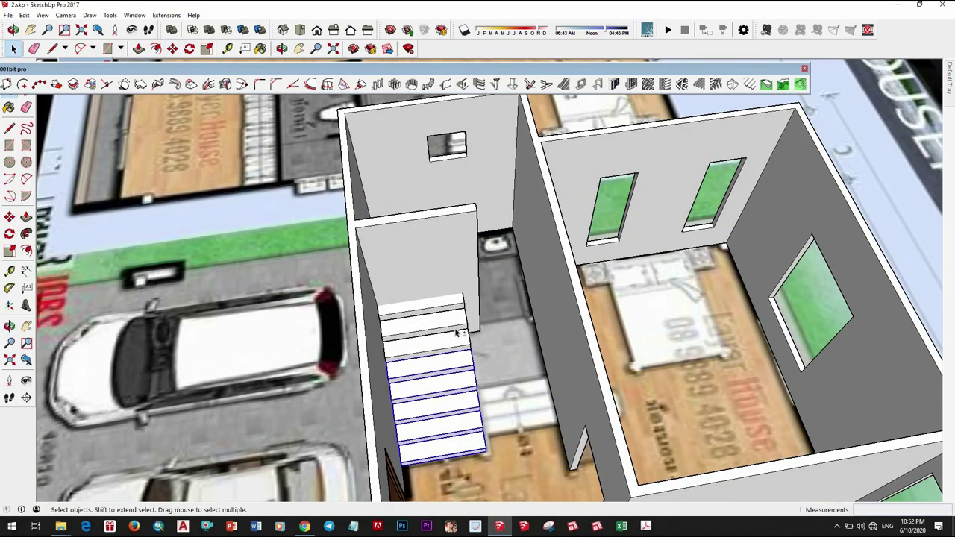
Move the stair flight from its corner to the plan's stair start
scroll(493, 462, "up", 3)
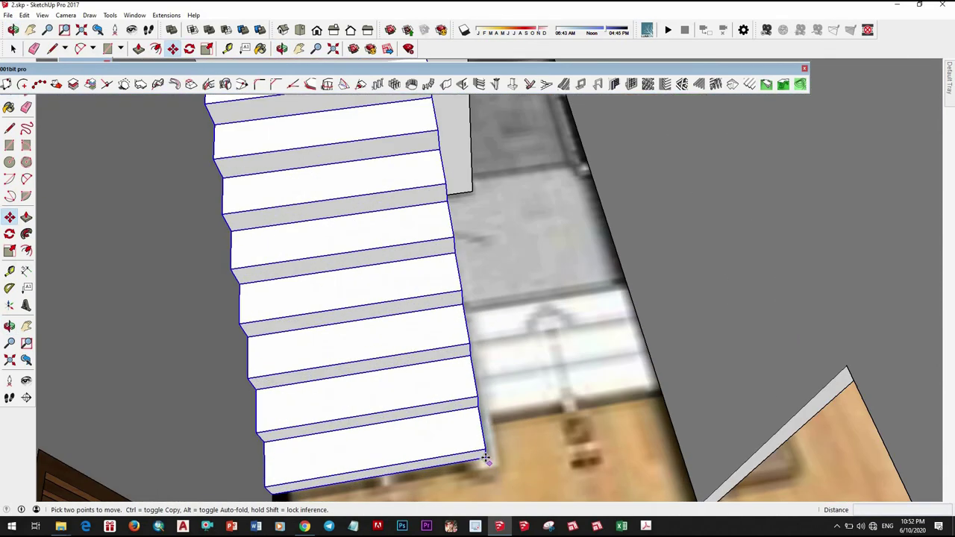
left_click(488, 458)
mouse_move(651, 345)
middle_mouse_down()
mouse_move(607, 249)
mouse_move(642, 403)
middle_mouse_up()
middle_click_drag(487, 455, 485, 403)
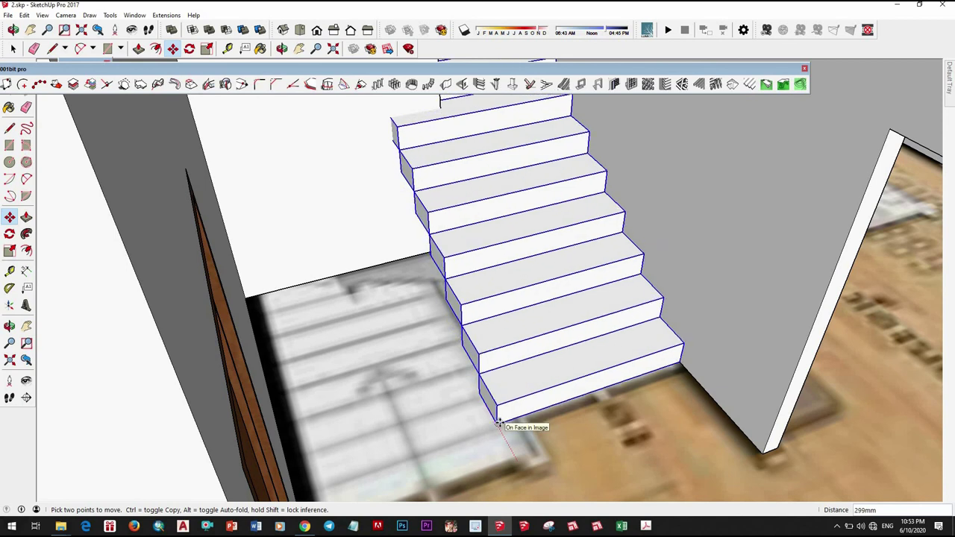
middle_click_drag(484, 422, 496, 406)
Push the bottom step's front face back 215mm
key("space")
left_click_drag(494, 405, 502, 378)
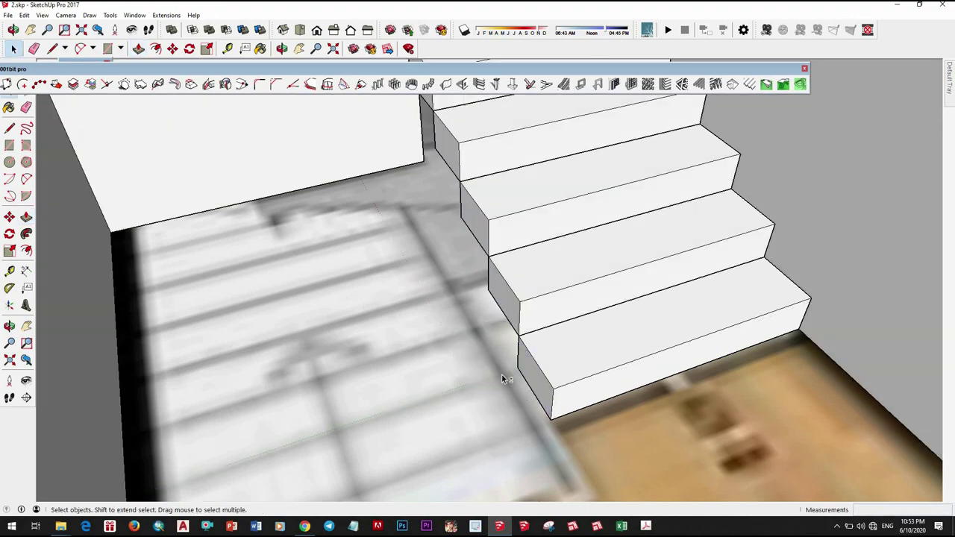
mouse_move(503, 379)
middle_mouse_down()
mouse_move(373, 390)
mouse_move(577, 322)
mouse_move(616, 437)
mouse_move(448, 336)
middle_mouse_up()
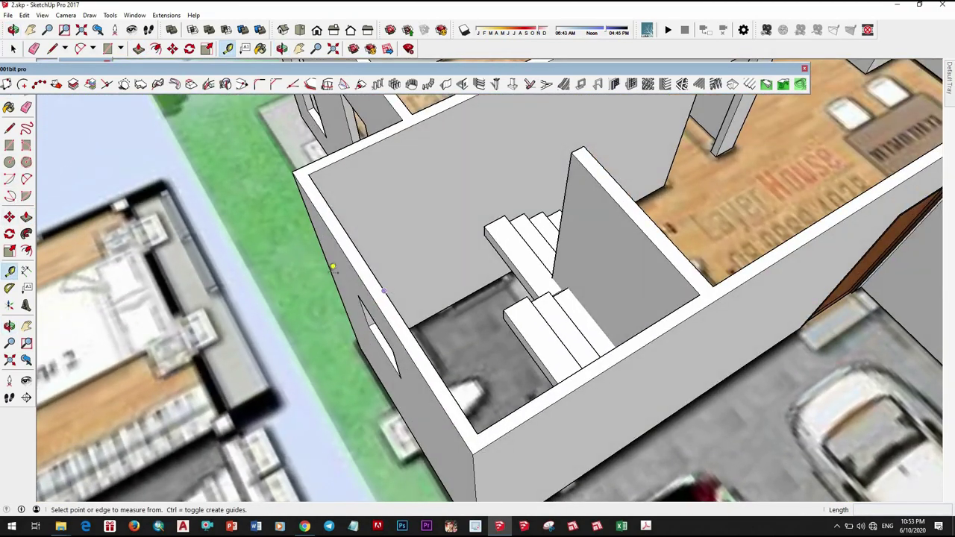
Measure from the stairwell wall corner and orbit out to a wider room view
left_click(373, 268)
scroll(455, 315, "up", 2)
scroll(517, 273, "up", 3)
scroll(482, 267, "up", 2)
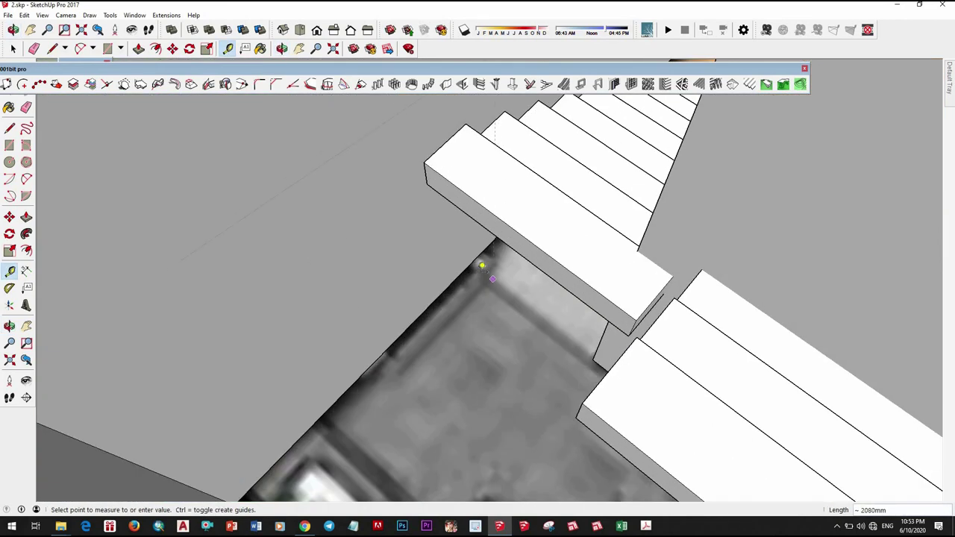
mouse_move(494, 234)
middle_mouse_down()
mouse_move(356, 366)
mouse_move(260, 363)
mouse_move(407, 301)
middle_mouse_up()
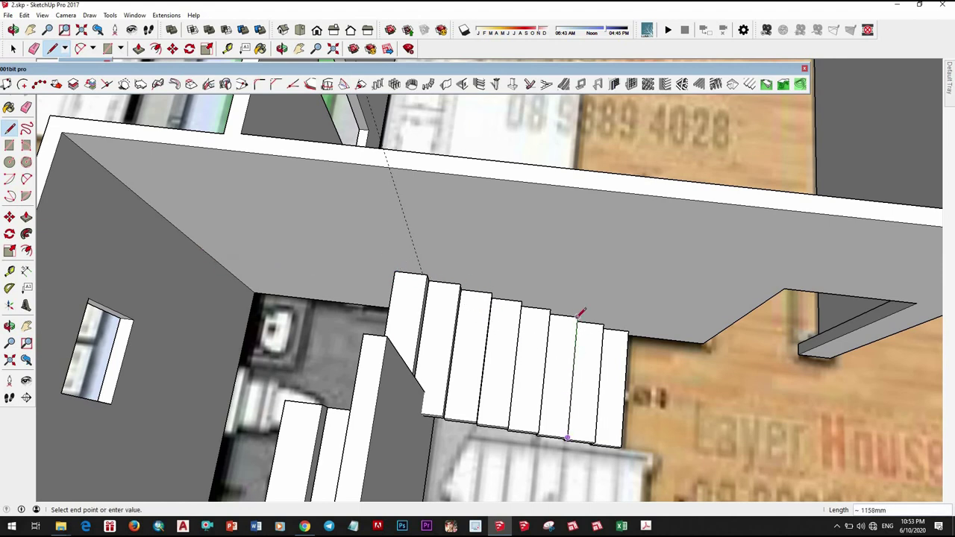
mouse_move(522, 323)
middle_mouse_down()
mouse_move(539, 431)
mouse_move(445, 317)
mouse_move(452, 351)
middle_mouse_up()
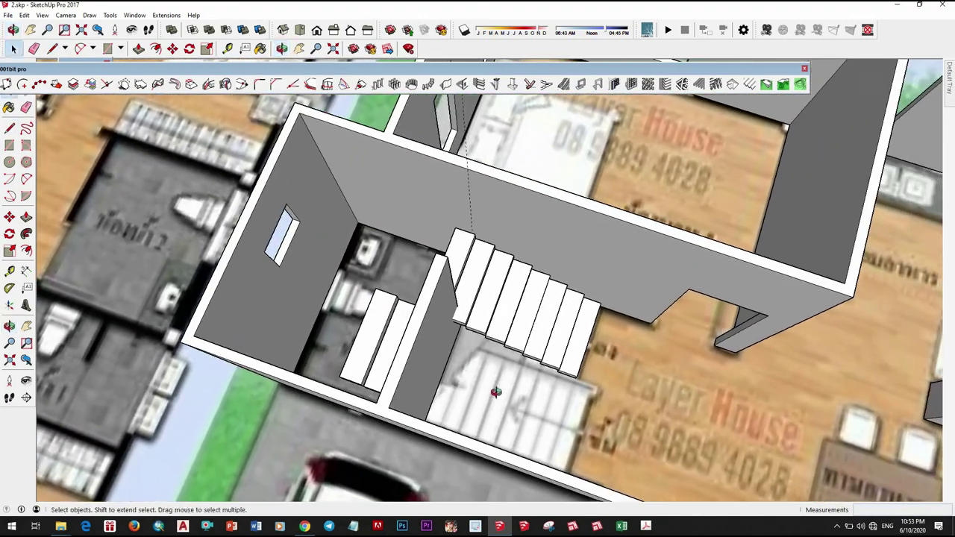
scroll(455, 368, "up", 3)
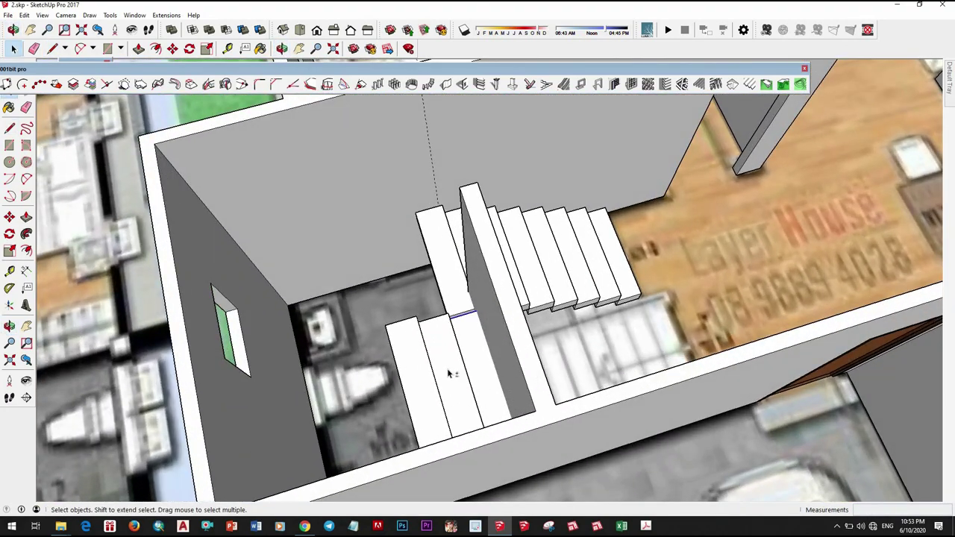
Move the lower stair group up-left until it meets the upper flight
left_click(467, 376)
scroll(466, 377, "down", 2)
scroll(506, 416, "up", 2)
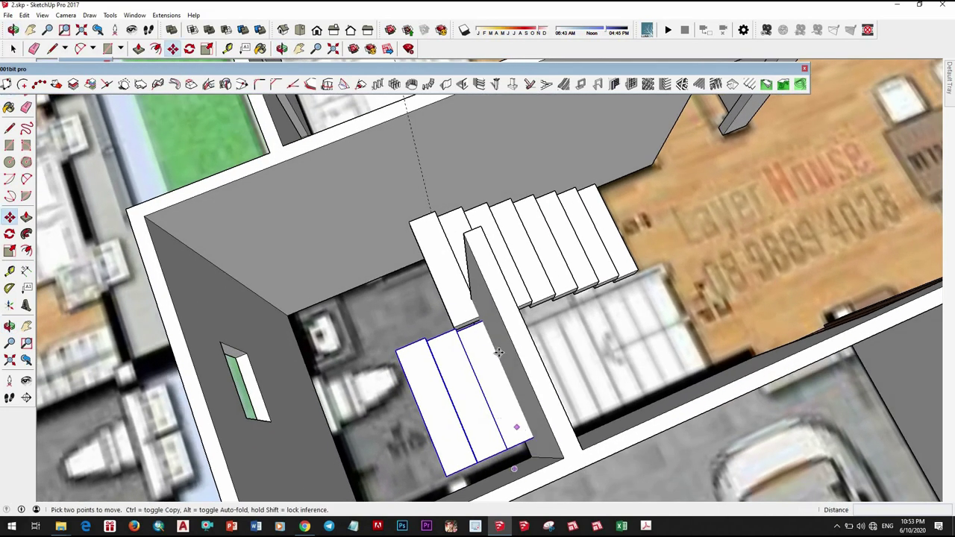
left_click(478, 332)
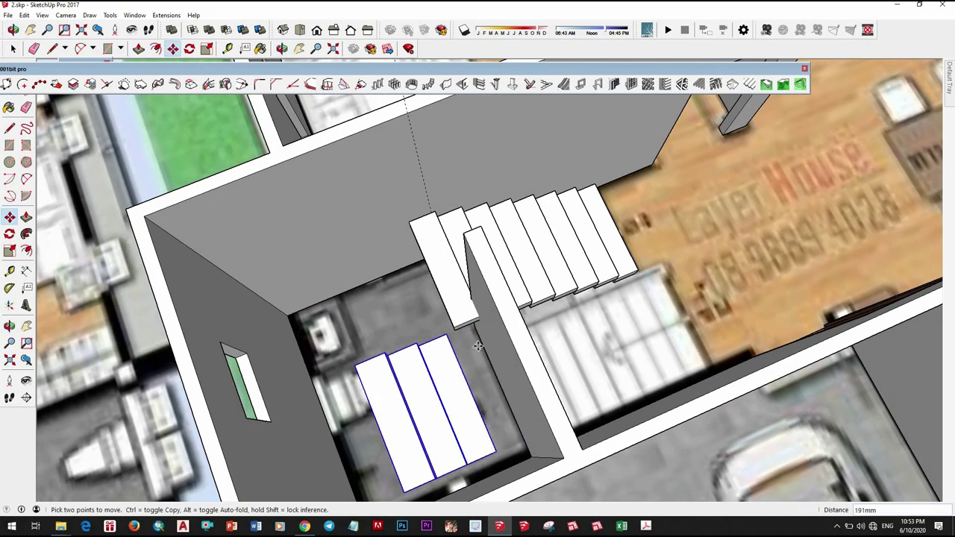
left_click(453, 329)
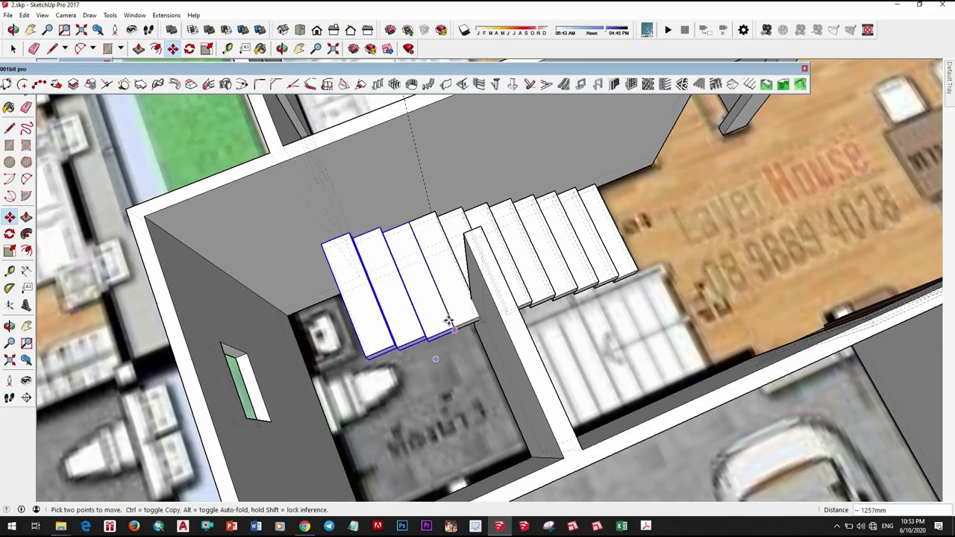
scroll(448, 320, "up", 5)
left_click(456, 328)
scroll(457, 332, "down", 5)
key("space")
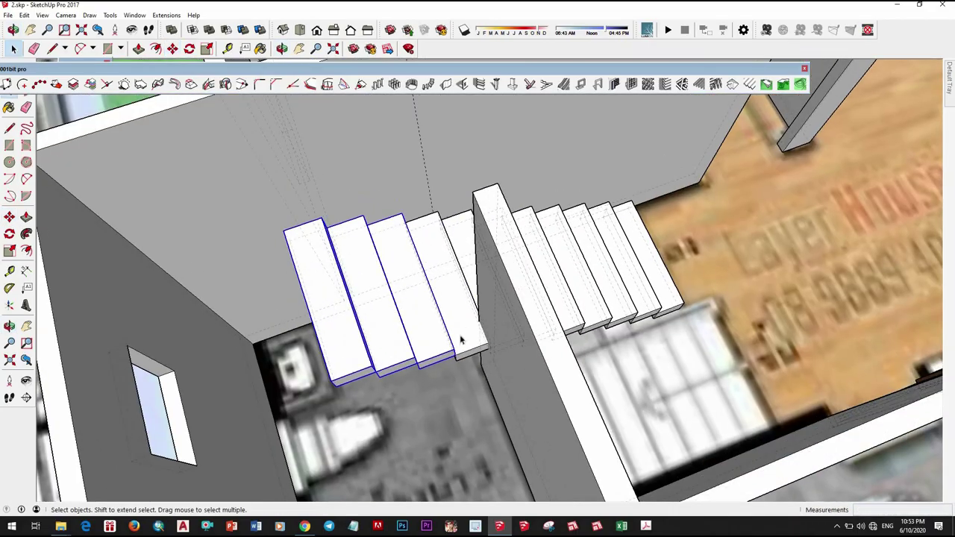
scroll(461, 339, "down", 5)
mouse_move(443, 356)
middle_mouse_down()
mouse_move(424, 332)
mouse_move(522, 396)
mouse_move(384, 351)
middle_mouse_up()
scroll(533, 411, "up", 3)
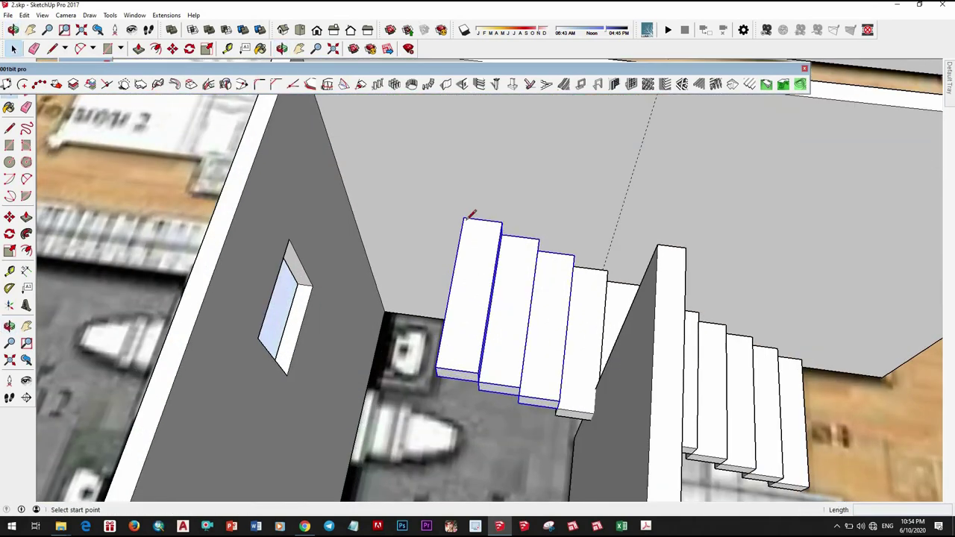
Erase the top step of the lower flight
key("l")
left_click(463, 218)
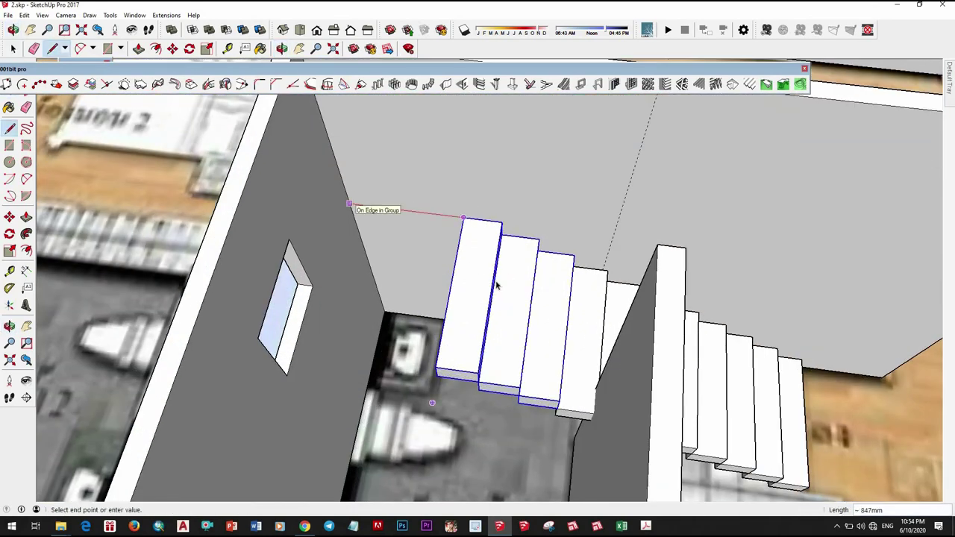
key("space")
right_click(473, 298)
left_click(496, 109)
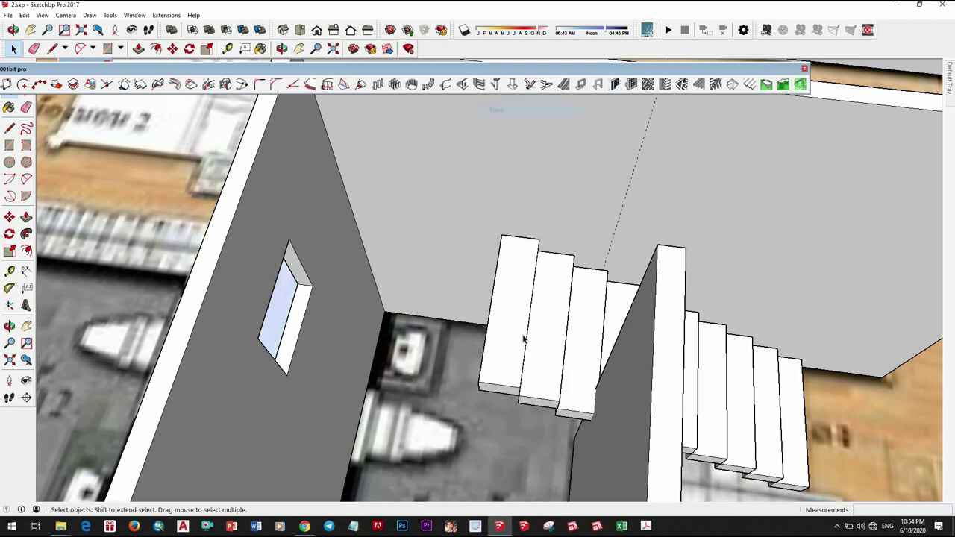
Orbit around the new top step to inspect its corner
key("l")
left_click(502, 236)
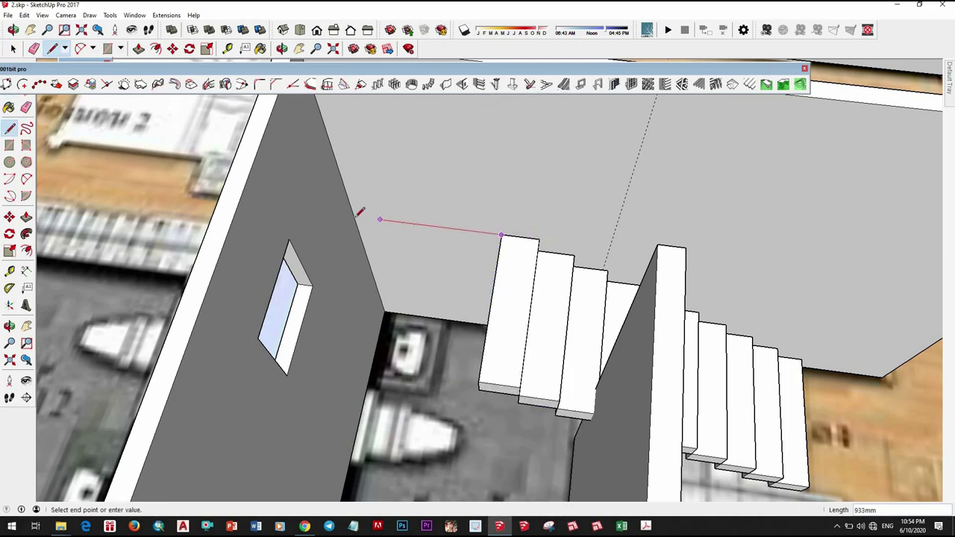
key("space")
mouse_move(503, 324)
middle_mouse_down()
mouse_move(575, 330)
mouse_move(517, 335)
mouse_move(524, 363)
middle_mouse_up()
middle_click_drag(629, 386, 660, 389)
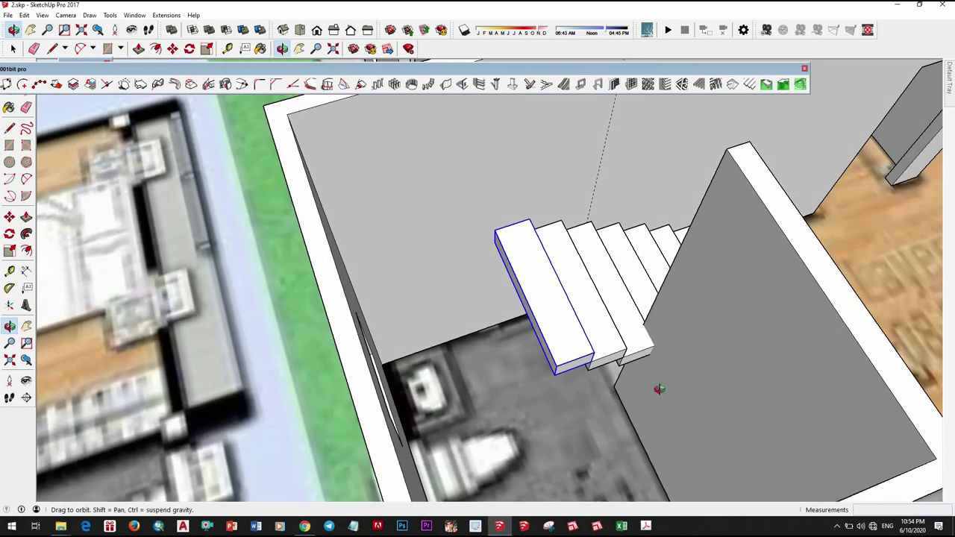
middle_click_drag(543, 384, 570, 385)
key("m")
key("ctrl")
left_click(517, 347)
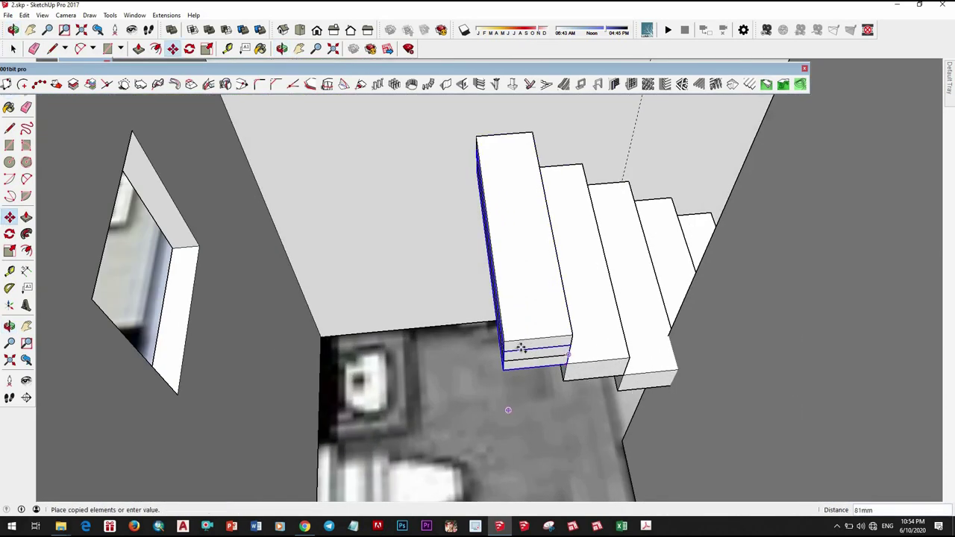
key("space")
Make the next step a unique component and open it for editing
right_click(470, 298)
left_click(500, 159)
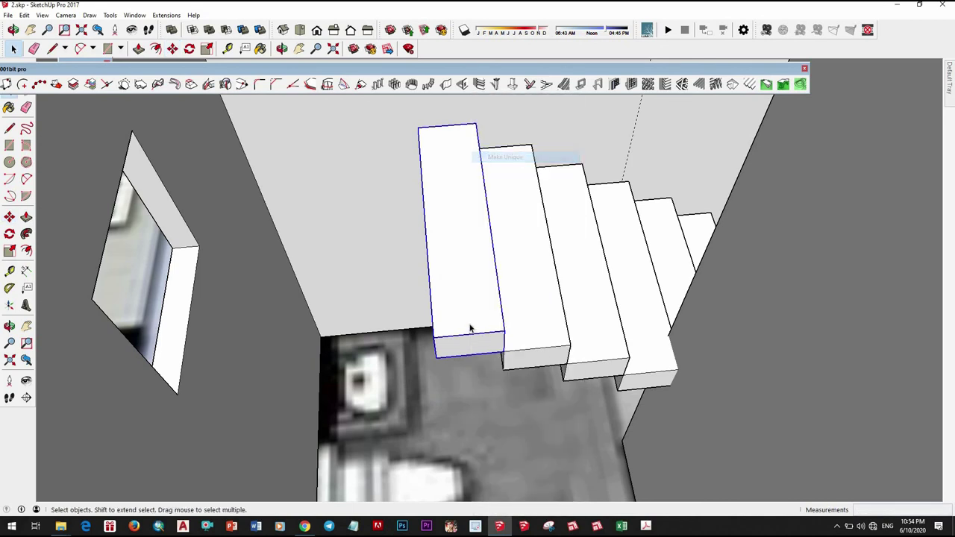
double_click(473, 358)
middle_click_drag(473, 358, 448, 350)
Push the step's side out 847mm into a wide landing slab
key("p")
left_click_drag(417, 224, 311, 298)
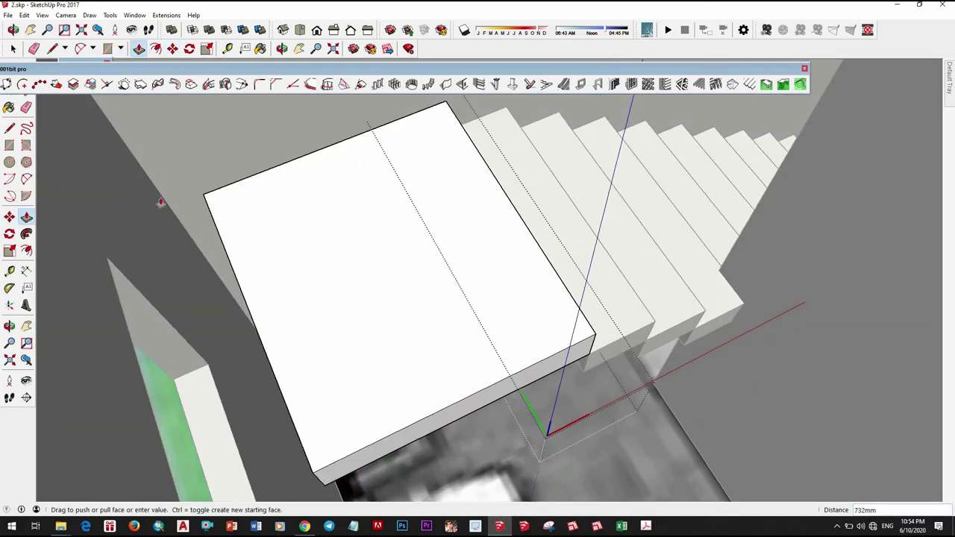
key("space")
scroll(311, 298, "down", 5)
middle_click_drag(468, 366, 448, 328)
scroll(443, 316, "up", 5)
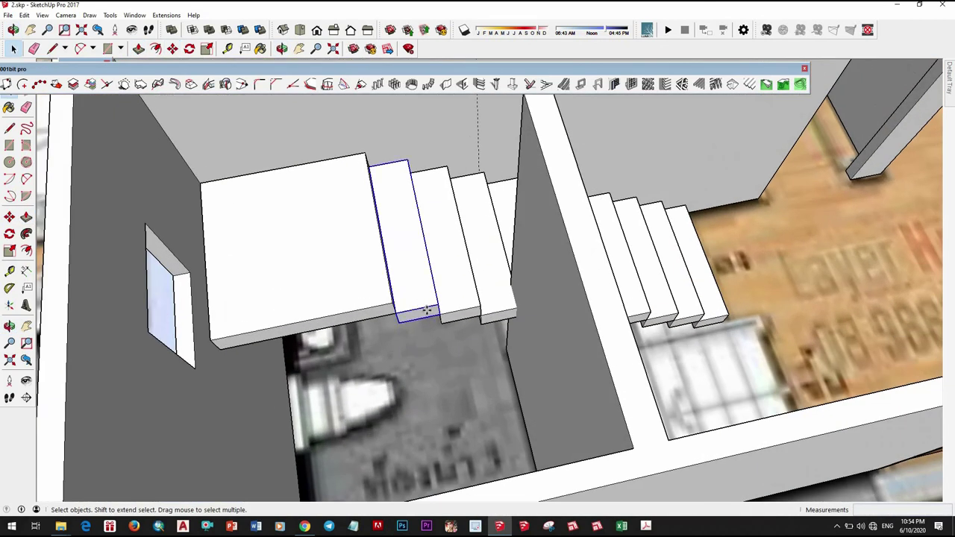
Rotate a step around its corner so it lies flat
key("m")
mouse_move(390, 330)
middle_mouse_down()
mouse_move(412, 348)
mouse_move(403, 343)
middle_mouse_up()
key("q")
left_click(412, 348)
left_click(400, 290)
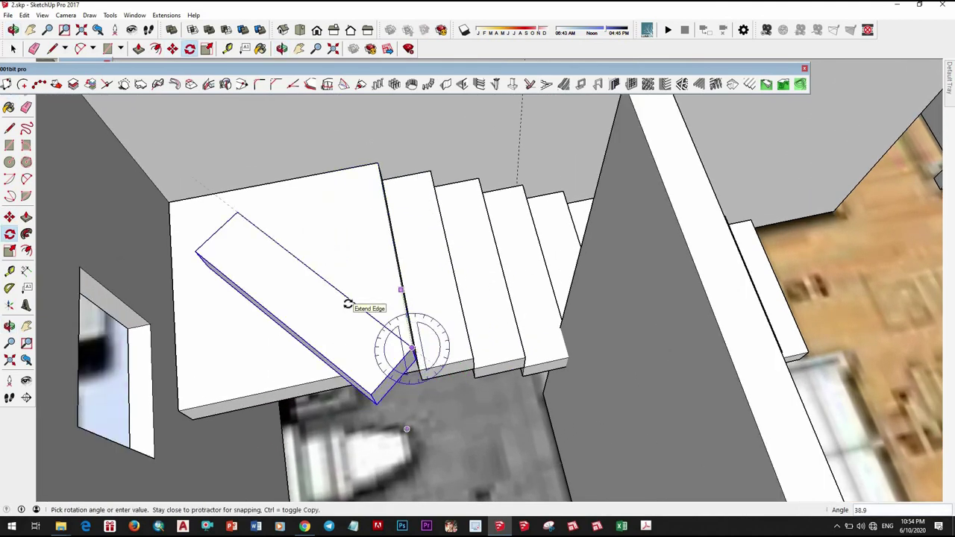
middle_click_drag(420, 346, 373, 312)
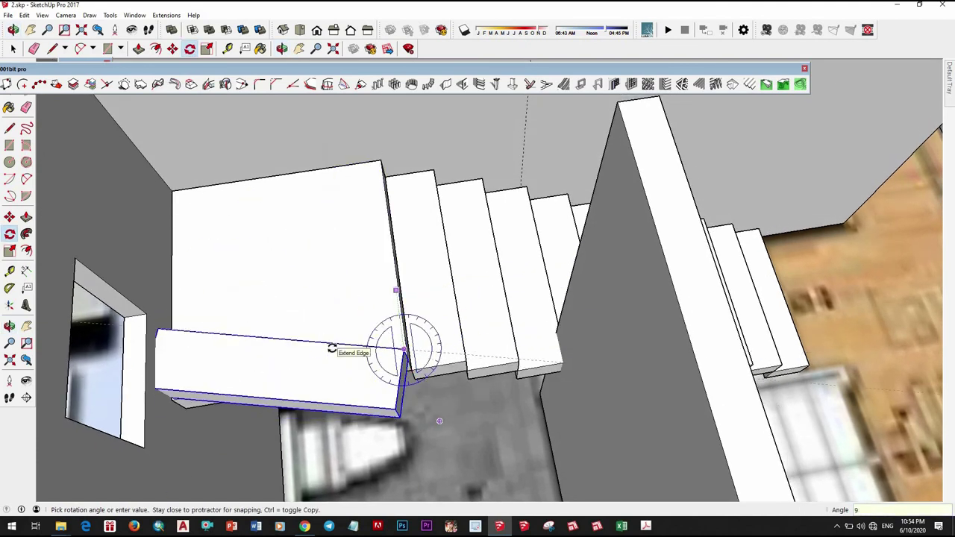
left_click(331, 349)
Move the rotated step against the landing's front edge
mouse_move(331, 349)
middle_mouse_down()
mouse_move(370, 356)
mouse_move(316, 366)
mouse_move(431, 392)
middle_mouse_up()
key("space")
key("m")
left_click(315, 366)
key("space")
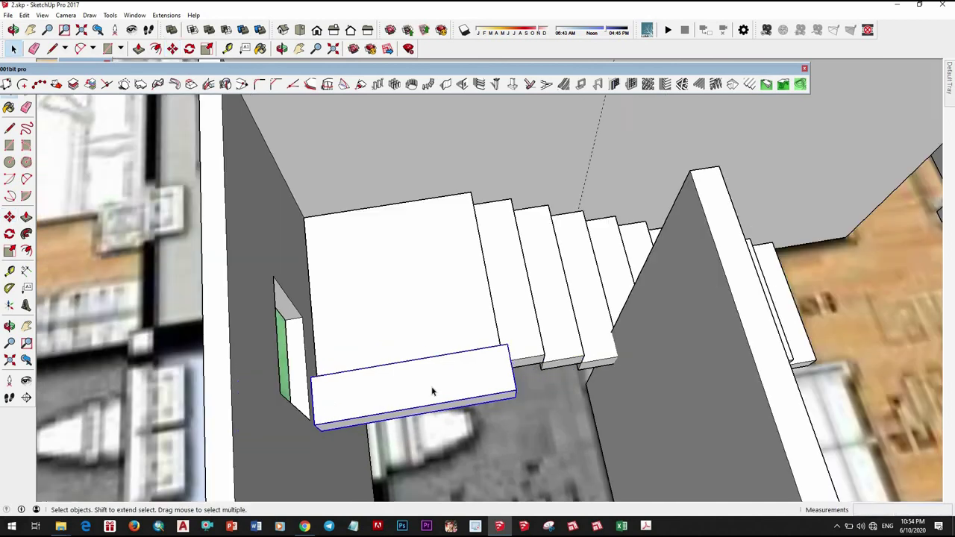
right_click(432, 207)
left_click(485, 159)
Select the landing slab and push it out further
mouse_move(356, 356)
middle_mouse_down()
mouse_move(417, 351)
mouse_move(438, 332)
middle_mouse_up()
scroll(442, 350, "down", 3)
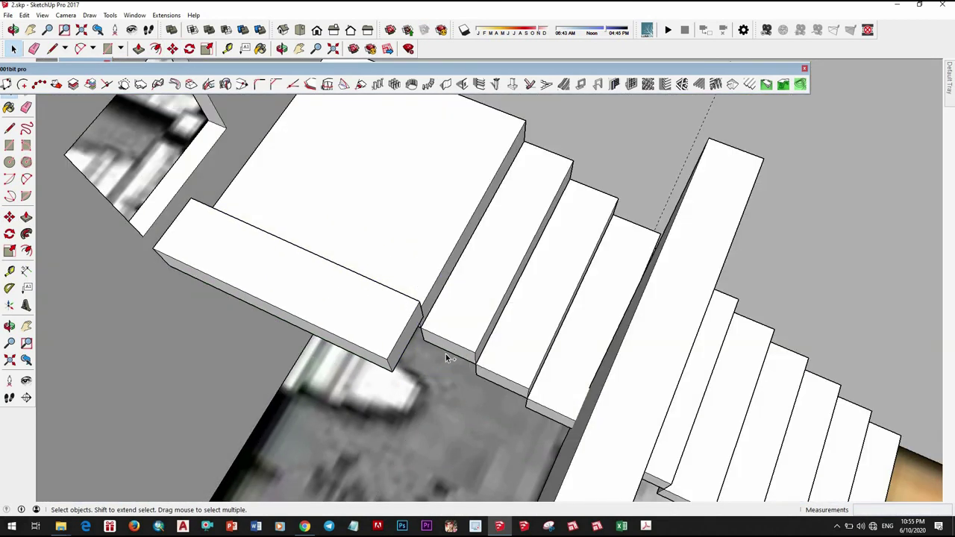
scroll(449, 355, "down", 5)
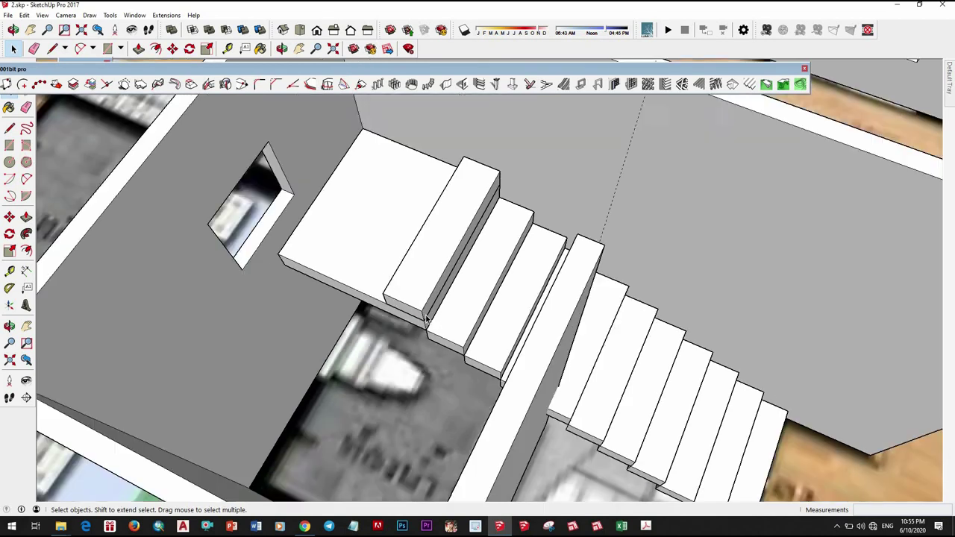
scroll(383, 309, "up", 5)
left_click(388, 268)
scroll(390, 299, "down", 1)
key("p")
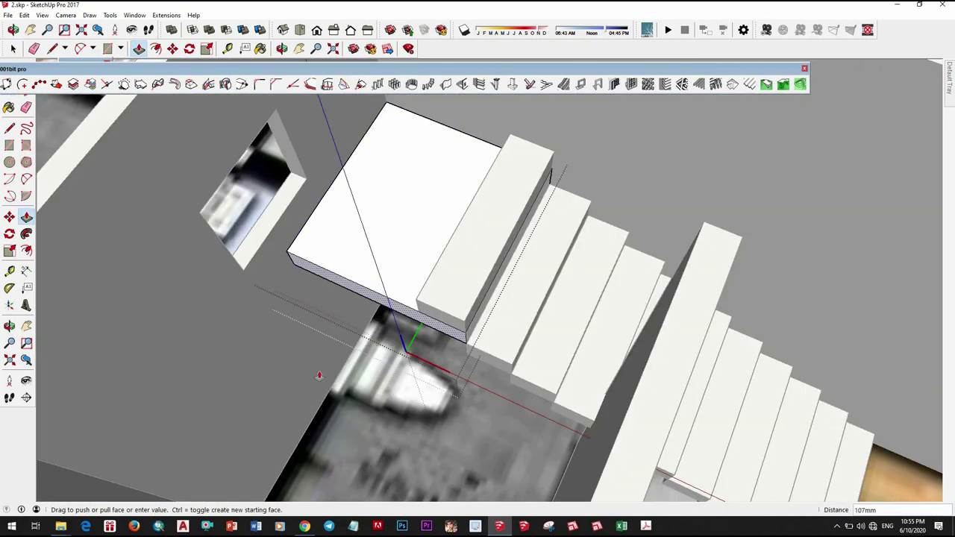
scroll(447, 351, "down", 3)
key("space")
scroll(454, 353, "down", 3)
Move the landing block further left within the stair room
scroll(448, 350, "up", 3)
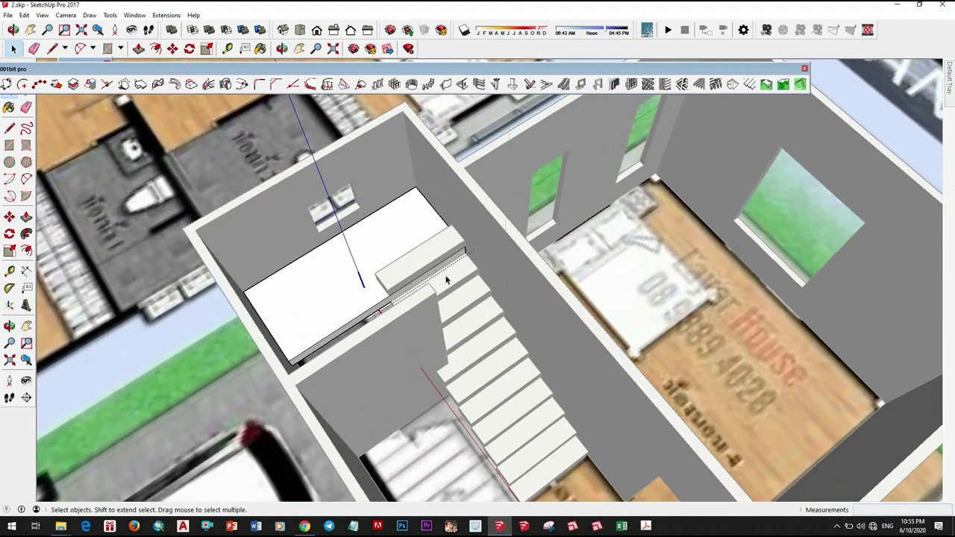
left_click(443, 268)
mouse_move(443, 268)
middle_mouse_down()
mouse_move(510, 351)
mouse_move(472, 321)
middle_mouse_up()
key("m")
scroll(472, 321, "up", 2)
scroll(473, 321, "up", 2)
middle_click_drag(473, 279, 440, 308)
scroll(440, 308, "up", 2)
left_click(504, 298)
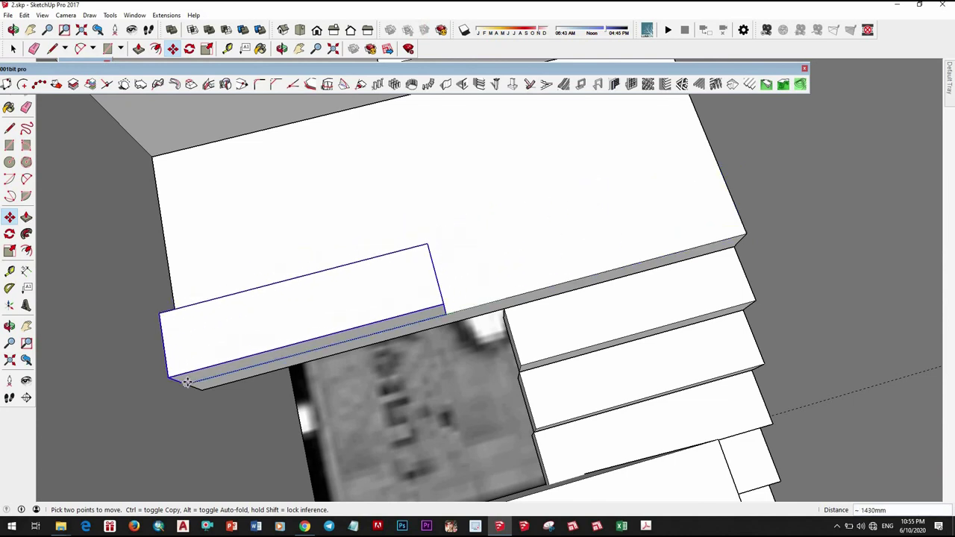
left_click(160, 373)
key("space")
mouse_move(160, 373)
middle_mouse_down()
mouse_move(400, 242)
mouse_move(469, 288)
middle_mouse_up()
Lengthen the block by pulling out its end face with Push/Pull
right_click(403, 240)
key("p")
left_click_drag(420, 257, 477, 298)
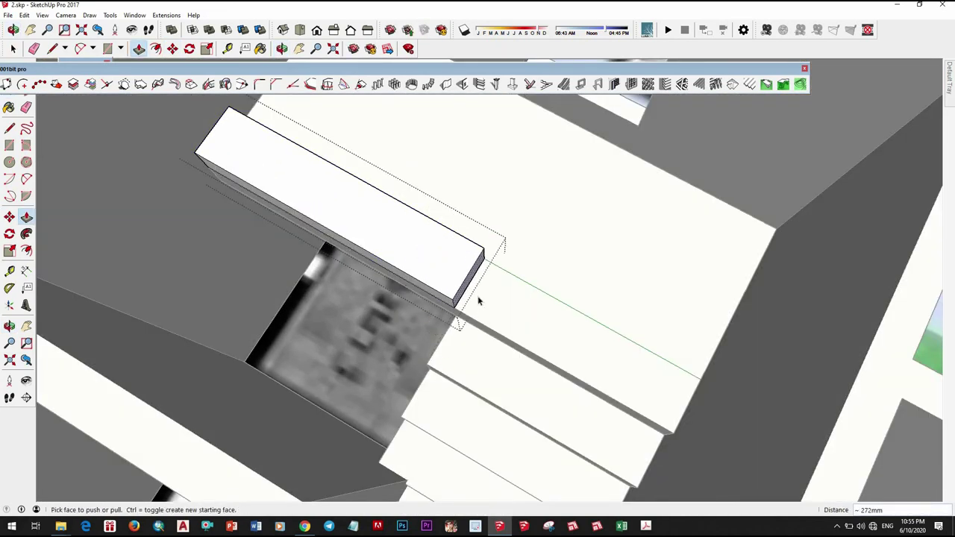
middle_click_drag(477, 298, 512, 332)
key("space")
Move the block beside the other block, then shift both toward the stairs
key("m")
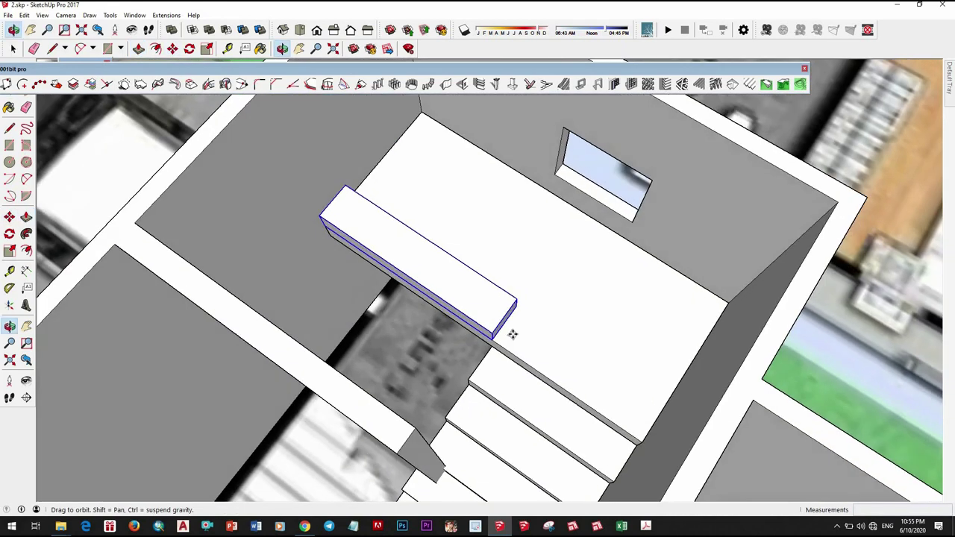
scroll(478, 304, "up", 3)
left_click_drag(409, 311, 473, 326)
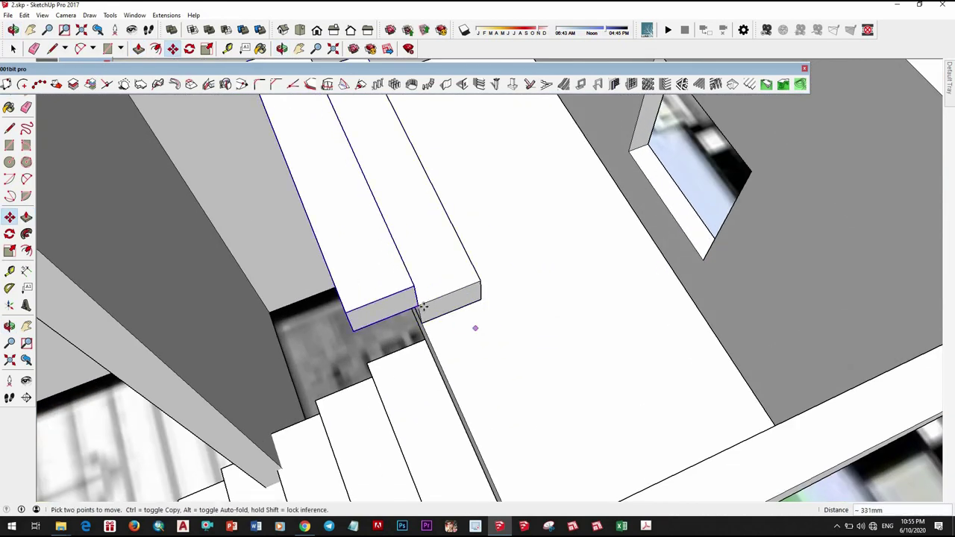
middle_click_drag(473, 326, 459, 308)
key("space")
key("m")
left_click_drag(466, 295, 454, 320)
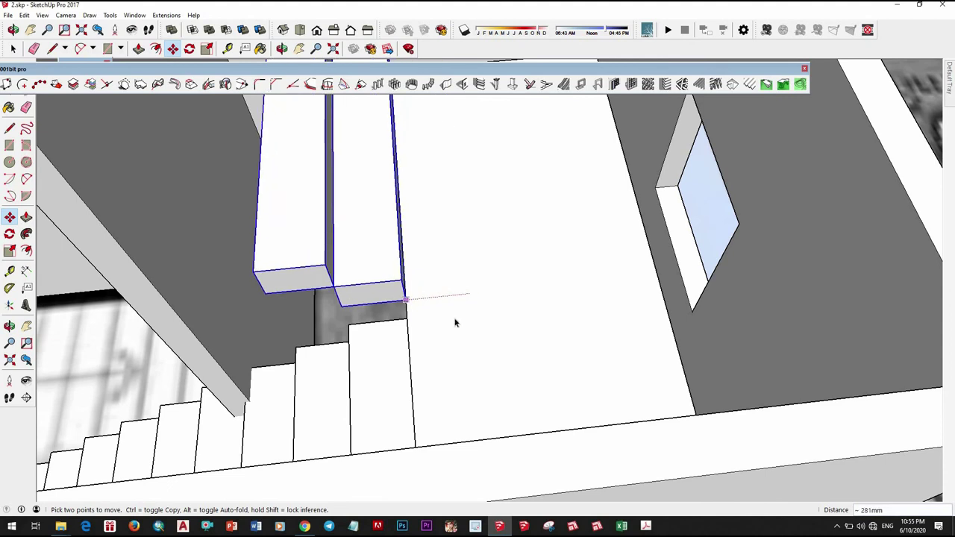
mouse_move(454, 320)
middle_mouse_down()
mouse_move(435, 381)
mouse_move(475, 375)
middle_mouse_up()
scroll(475, 375, "up", 2)
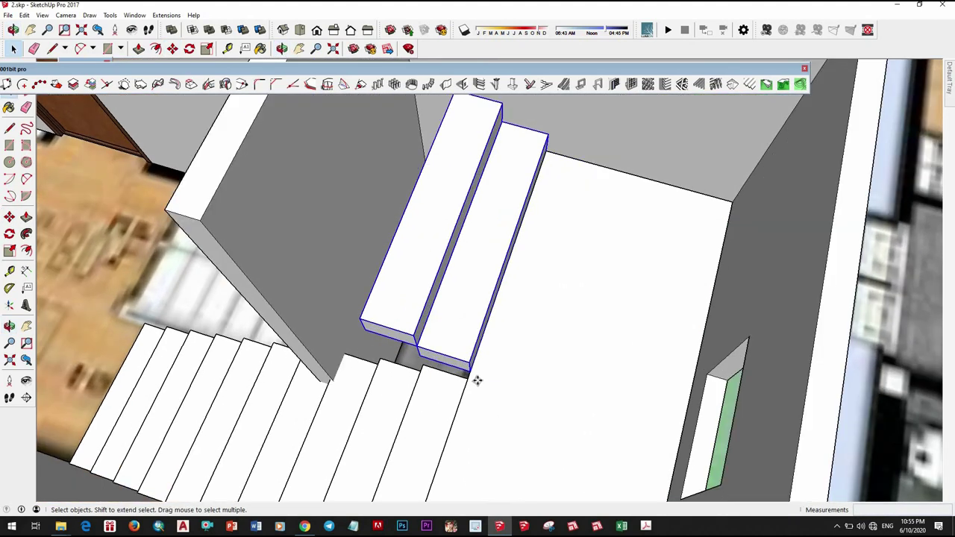
Copy the block to place a third stair step beside the others
key("m")
key("ctrl")
left_click(469, 370)
left_click(369, 321)
scroll(405, 330, "down", 3)
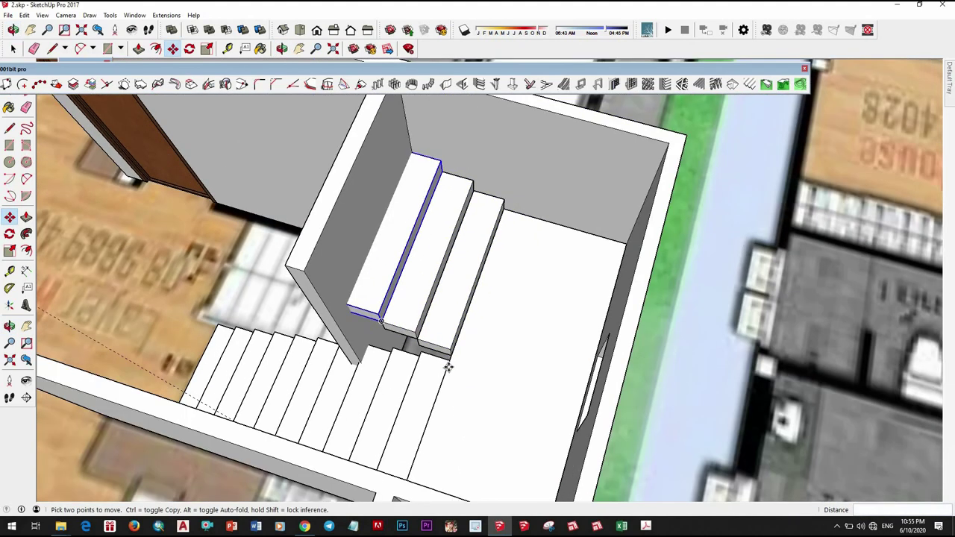
mouse_move(405, 330)
middle_mouse_down()
mouse_move(448, 365)
mouse_move(613, 295)
mouse_move(450, 360)
middle_mouse_up()
scroll(447, 365, "down", 3)
key("space")
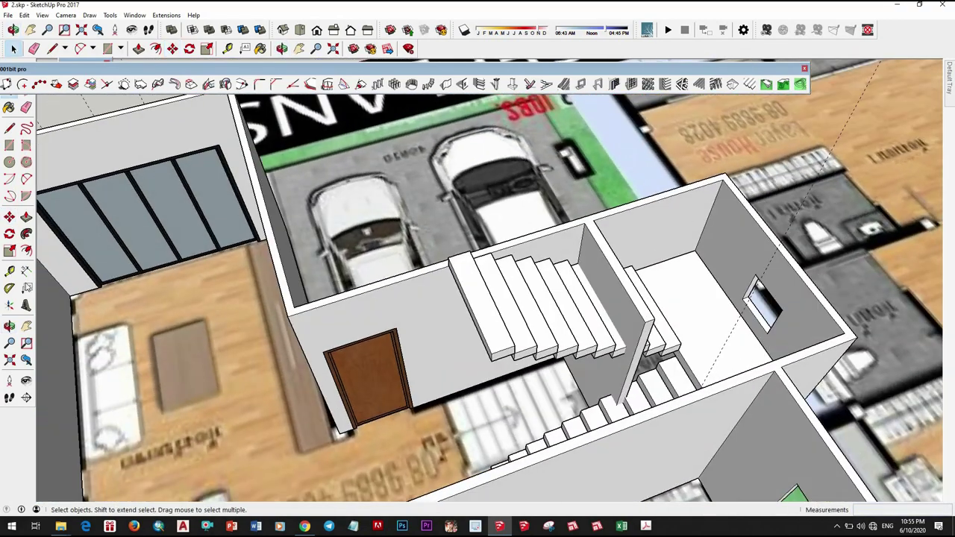
Check the stair layout with the Tape Measure and select the first stair step
left_click(9, 270)
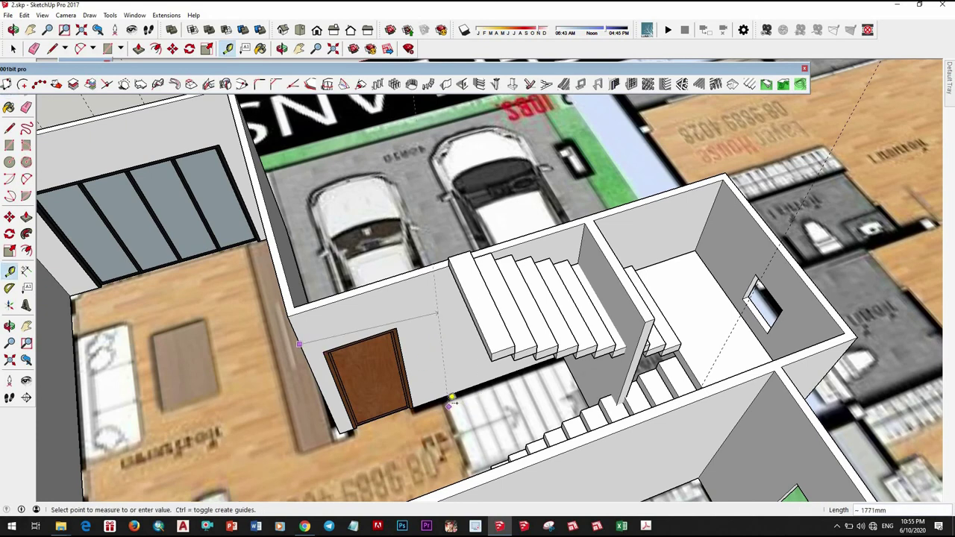
mouse_move(491, 326)
middle_mouse_down()
mouse_move(451, 314)
mouse_move(480, 273)
middle_mouse_up()
key("space")
left_click(451, 314)
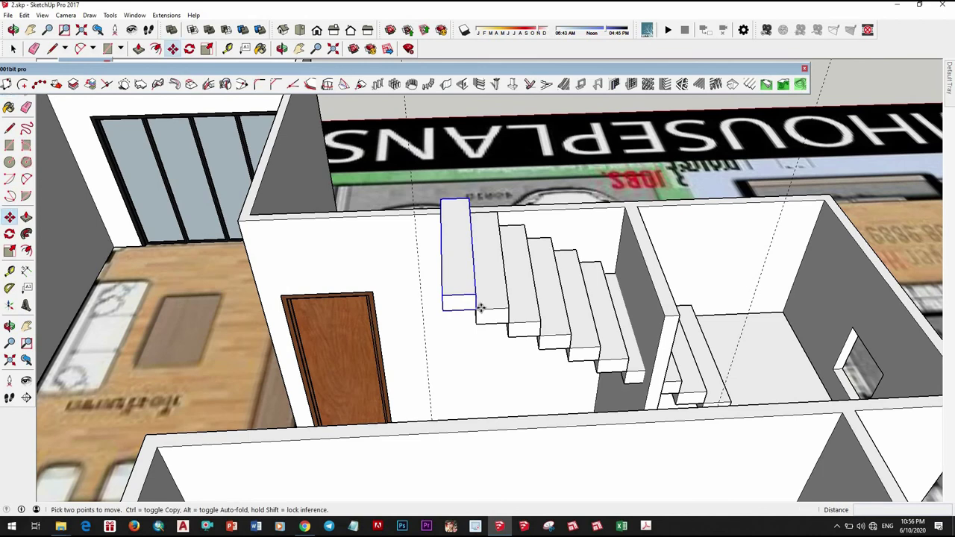
mouse_move(582, 220)
middle_mouse_down()
mouse_move(734, 282)
mouse_move(511, 331)
middle_mouse_up()
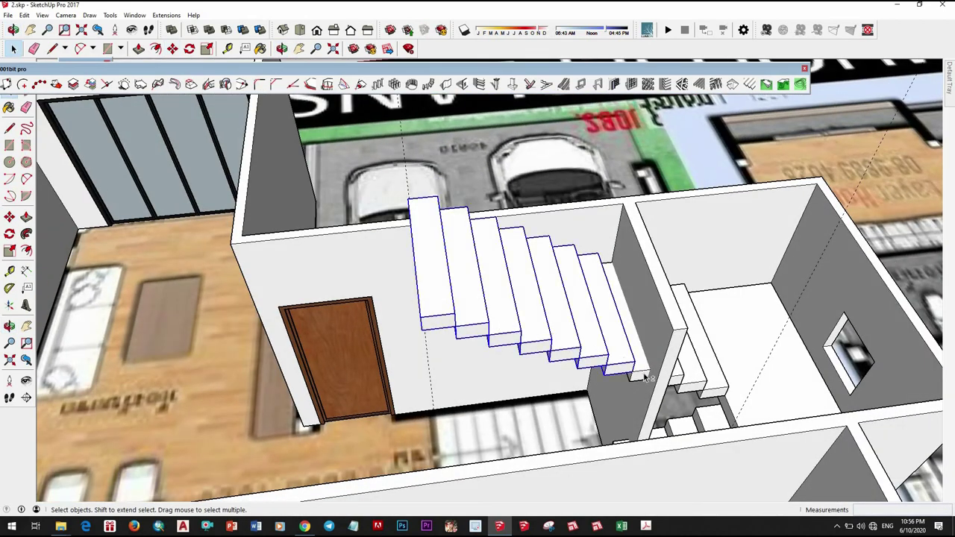
mouse_move(646, 376)
middle_mouse_down()
mouse_move(515, 348)
mouse_move(542, 406)
middle_mouse_up()
scroll(516, 348, "up", 3)
scroll(515, 355, "up", 2)
scroll(542, 406, "down", 3)
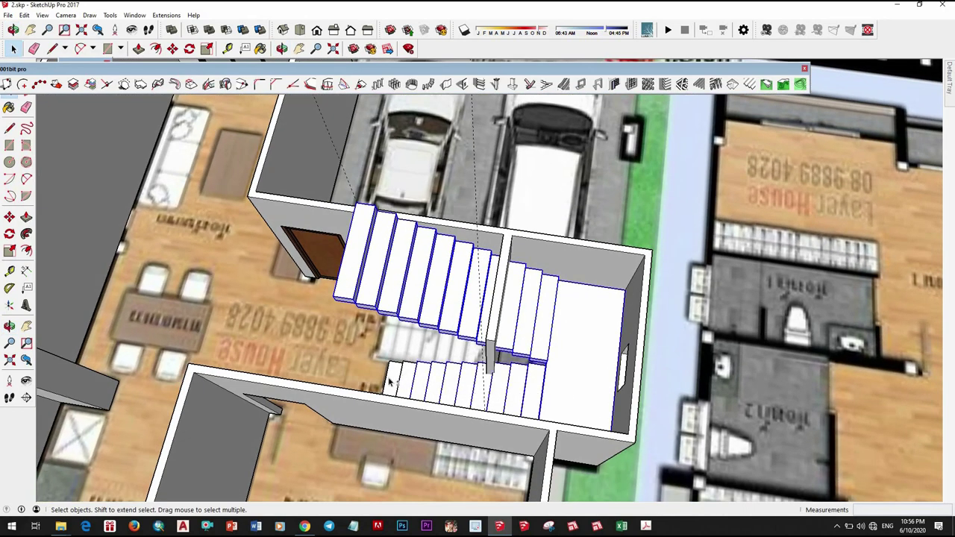
Make the stairs into a single group, undoing an accidental vertical flattening
scroll(458, 403, "up", 2)
right_click(458, 404)
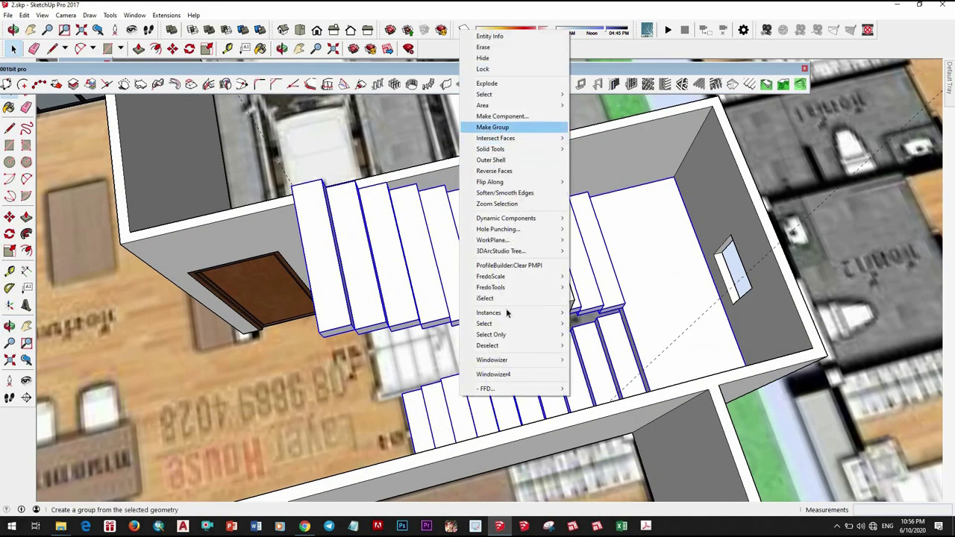
left_click(507, 134)
mouse_move(507, 134)
middle_mouse_down()
mouse_move(440, 279)
mouse_move(459, 274)
middle_mouse_up()
key("s")
left_click_drag(559, 255, 542, 345)
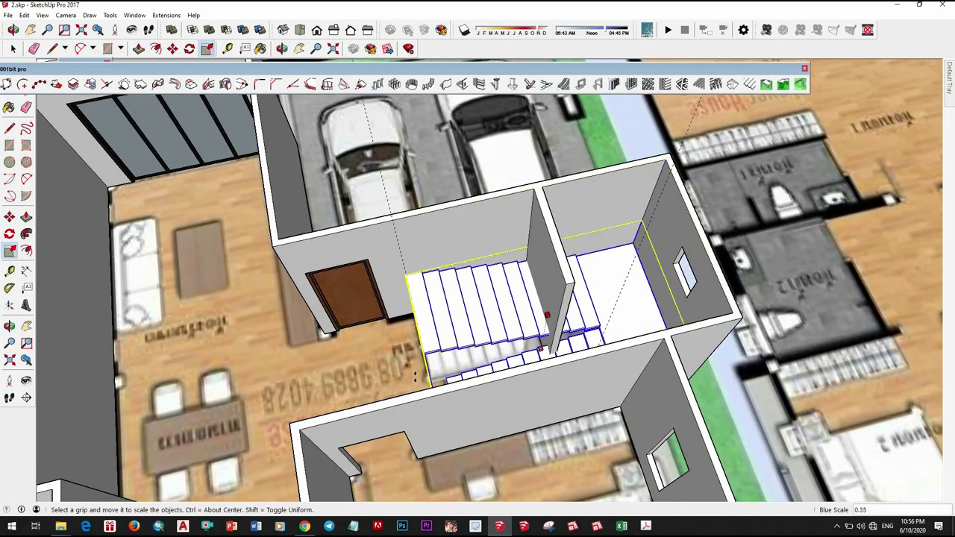
key("ctrl+z")
Zoom into the stair room and start a line at the partition wall corner
scroll(288, 414, "down", 5)
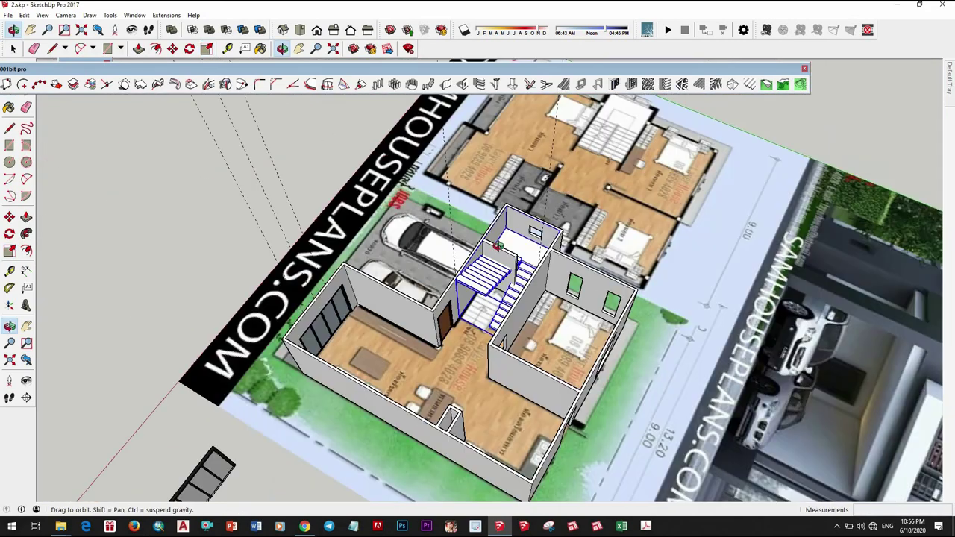
middle_click_drag(523, 269, 534, 239)
scroll(534, 239, "up", 3)
scroll(527, 224, "up", 3)
scroll(553, 276, "up", 3)
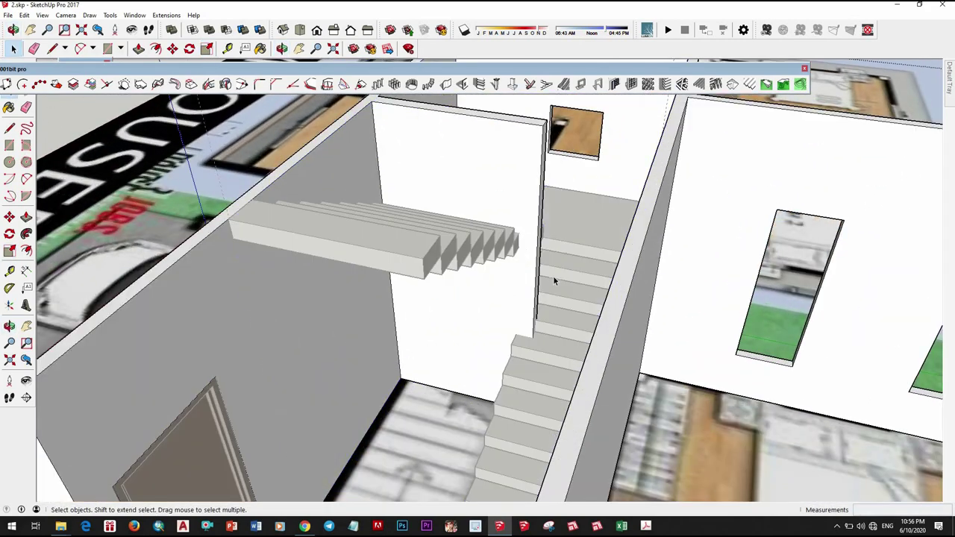
scroll(530, 297, "up", 2)
key("p")
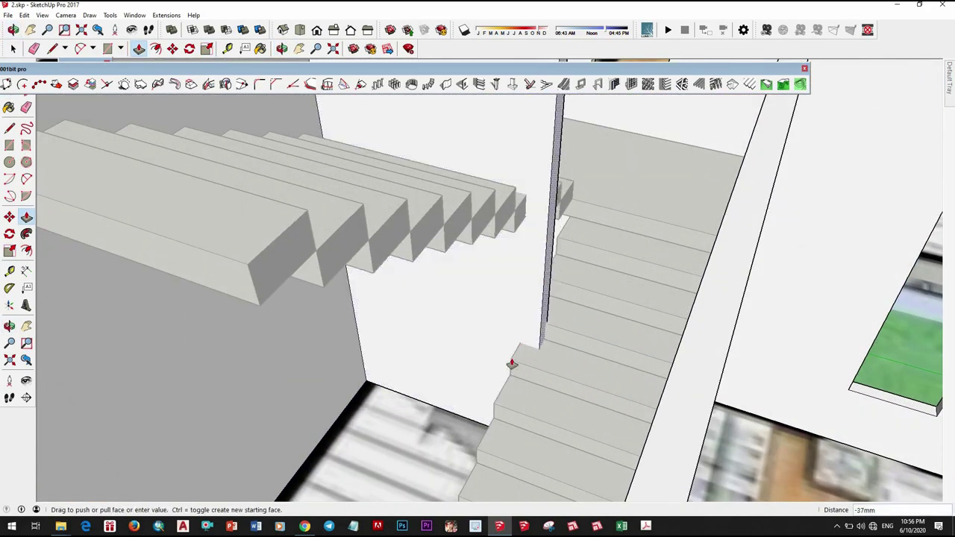
scroll(543, 239, "down", 5)
mouse_move(363, 330)
middle_mouse_down()
mouse_move(422, 343)
mouse_move(486, 252)
middle_mouse_up()
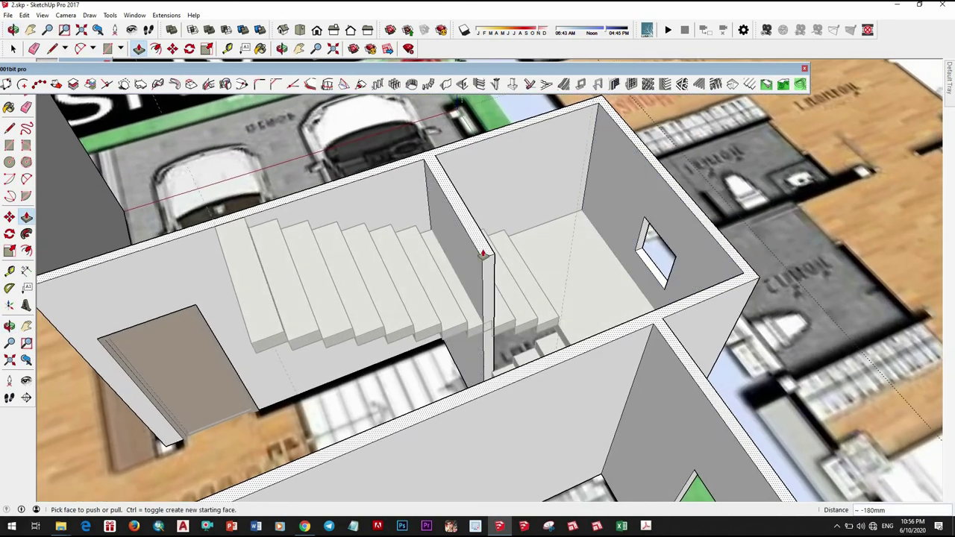
scroll(486, 251, "up", 2)
key("space")
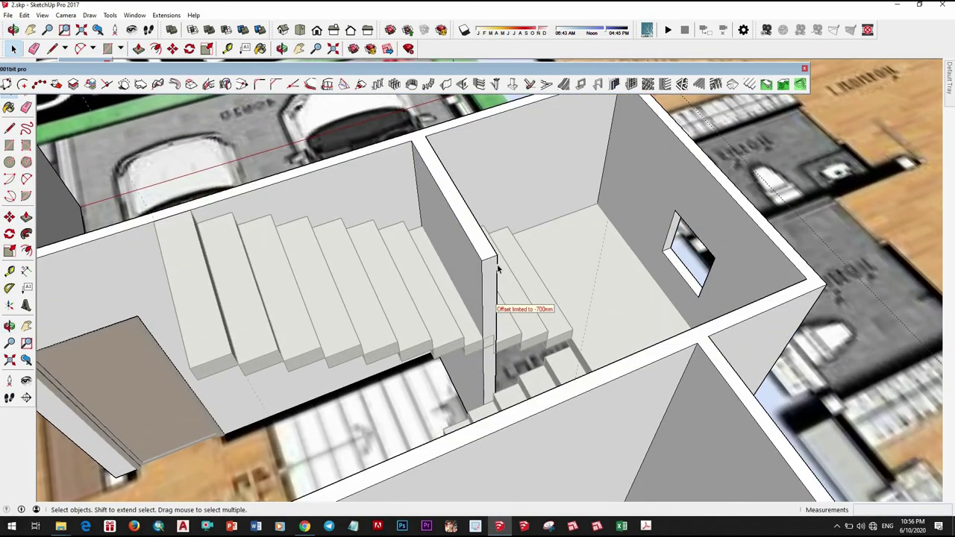
key("l")
left_click(411, 141)
key("space")
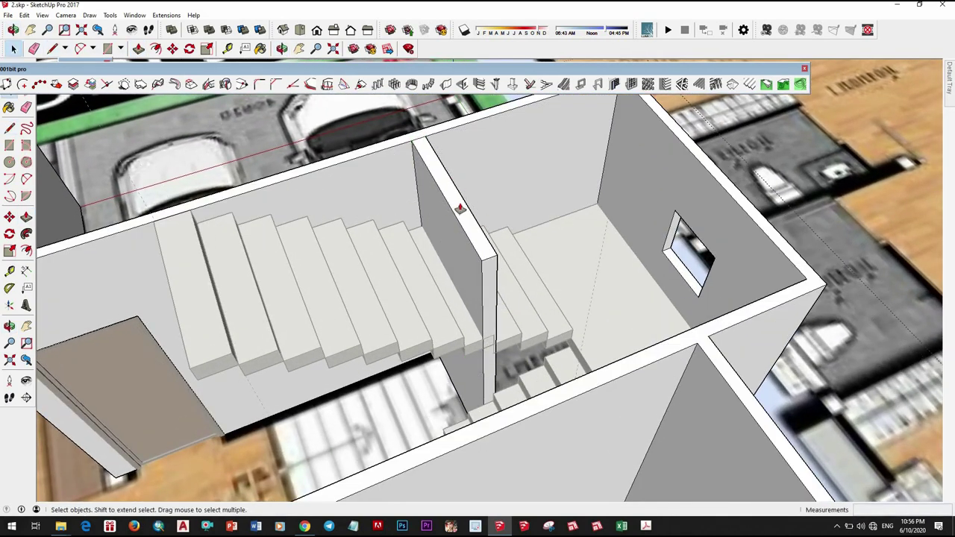
Push the partition wall's top face down beneath the upper stair treads
key("p")
left_click(456, 213)
scroll(505, 251, "up", 3)
scroll(518, 318, "up", 3)
left_click(517, 318)
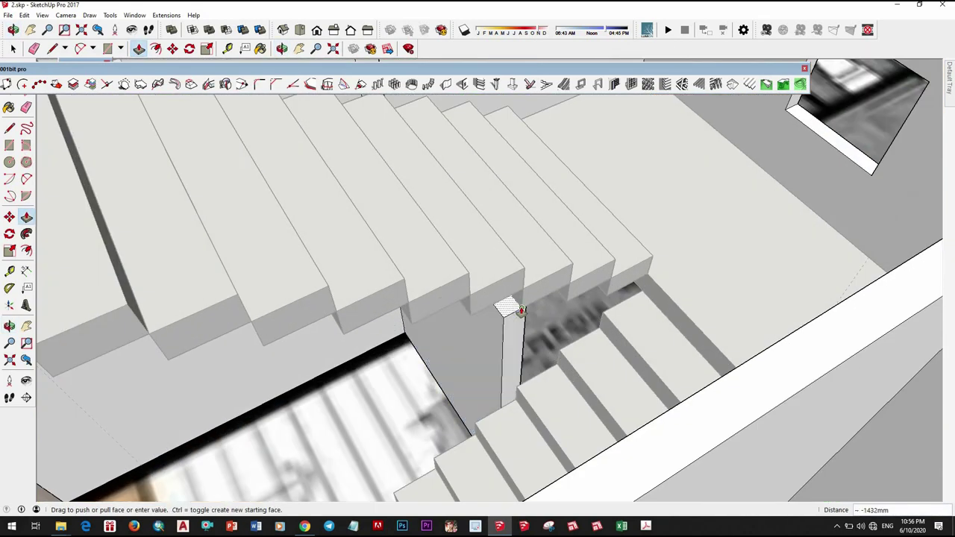
scroll(512, 276, "down", 2)
scroll(517, 298, "down", 2)
key("space")
scroll(517, 300, "down", 3)
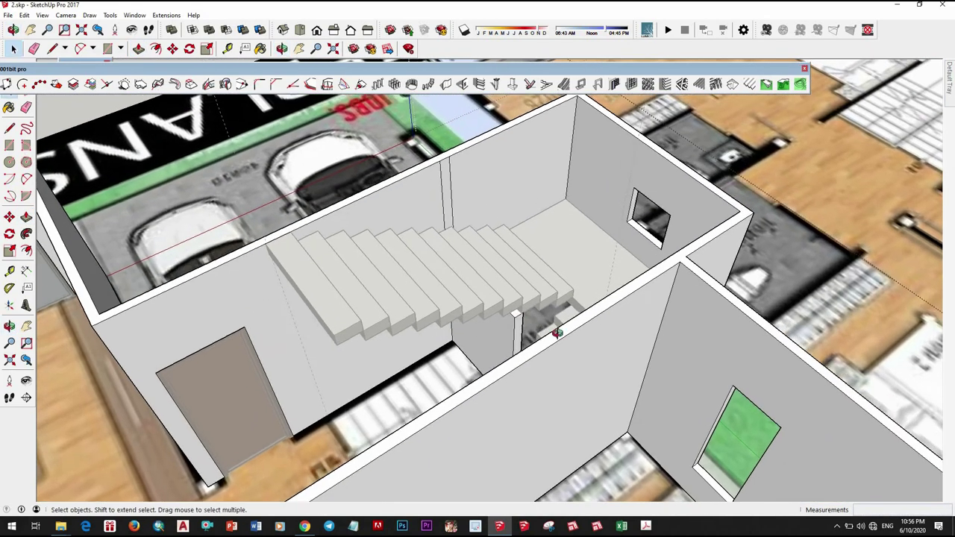
middle_click_drag(522, 298, 602, 290)
scroll(602, 290, "down", 5)
Draw a rectangle face covering the tall left opening on the front wall
scroll(683, 314, "up", 3)
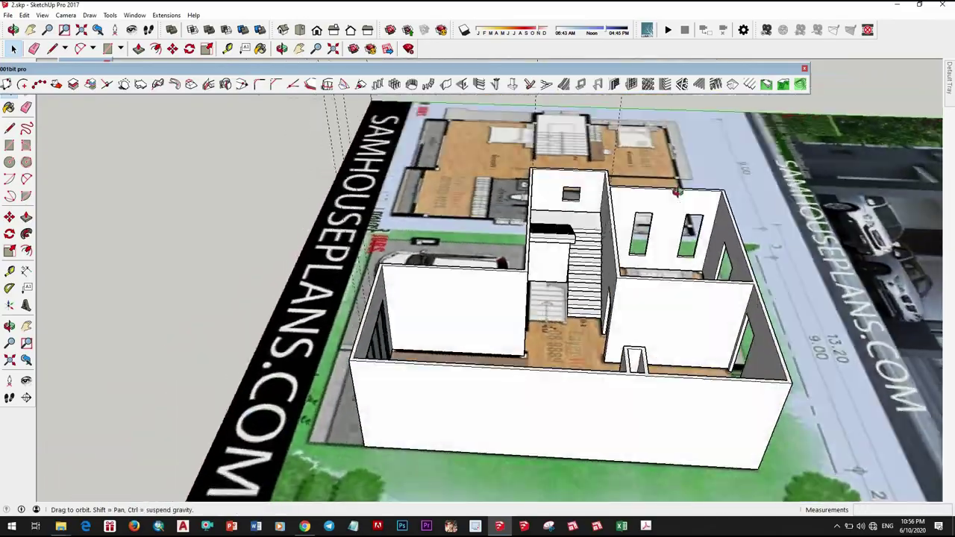
mouse_move(683, 313)
middle_mouse_down()
mouse_move(603, 373)
mouse_move(450, 338)
mouse_move(618, 405)
mouse_move(462, 343)
middle_mouse_up()
scroll(617, 405, "down", 2)
scroll(447, 340, "up", 5)
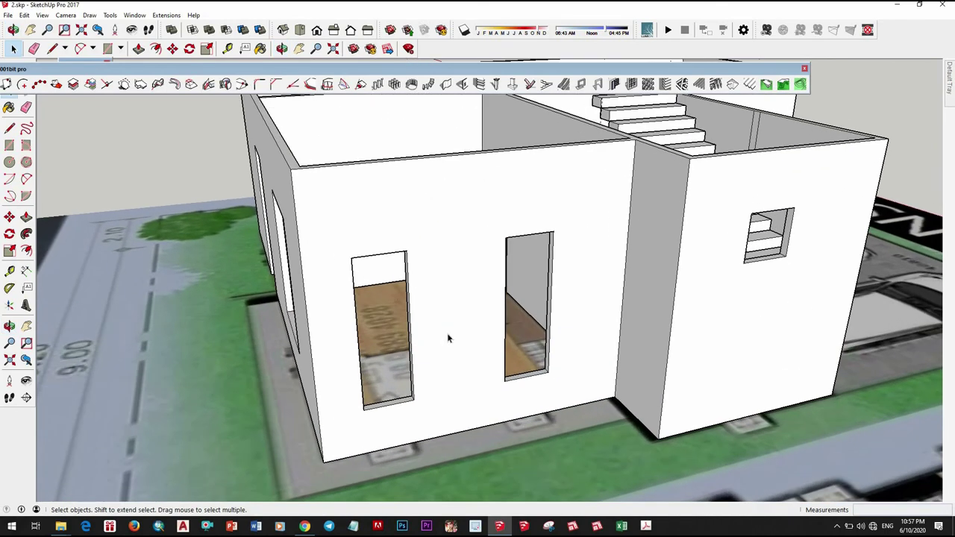
key("r")
left_click(350, 258)
left_click(414, 399)
Set the 1001bit Panel divider to 2 rows, 2 columns, 50mm frame and 30mm divider
scroll(414, 399, "down", 3)
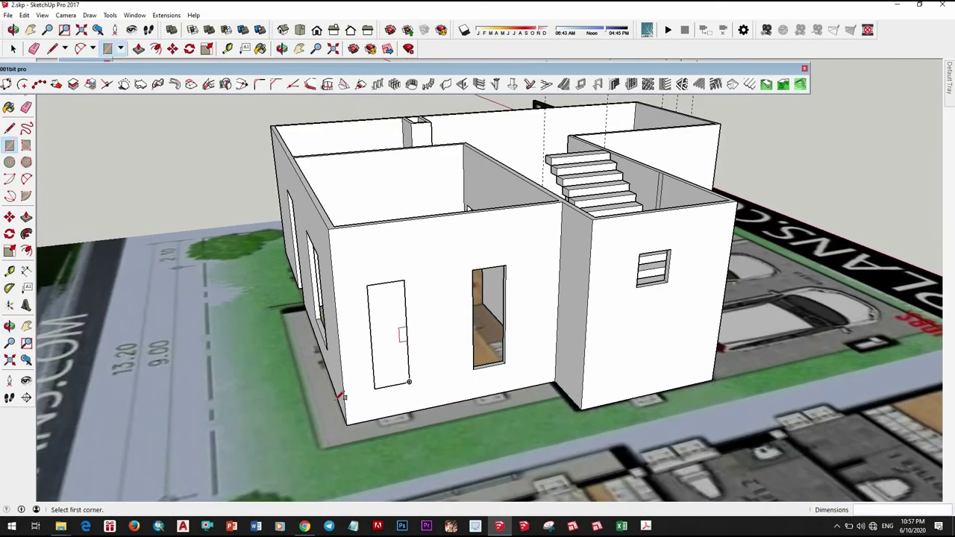
key("space")
scroll(448, 336, "up", 5)
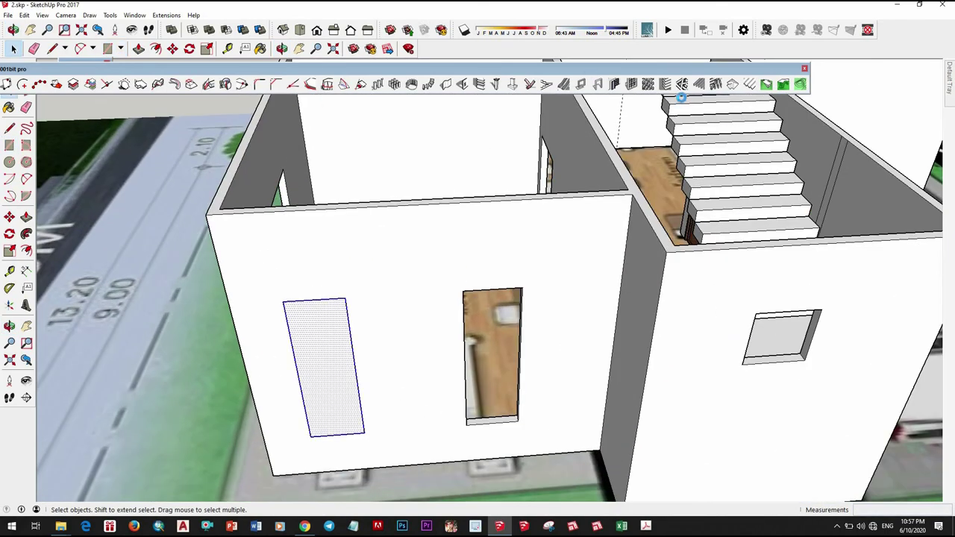
left_click(631, 86)
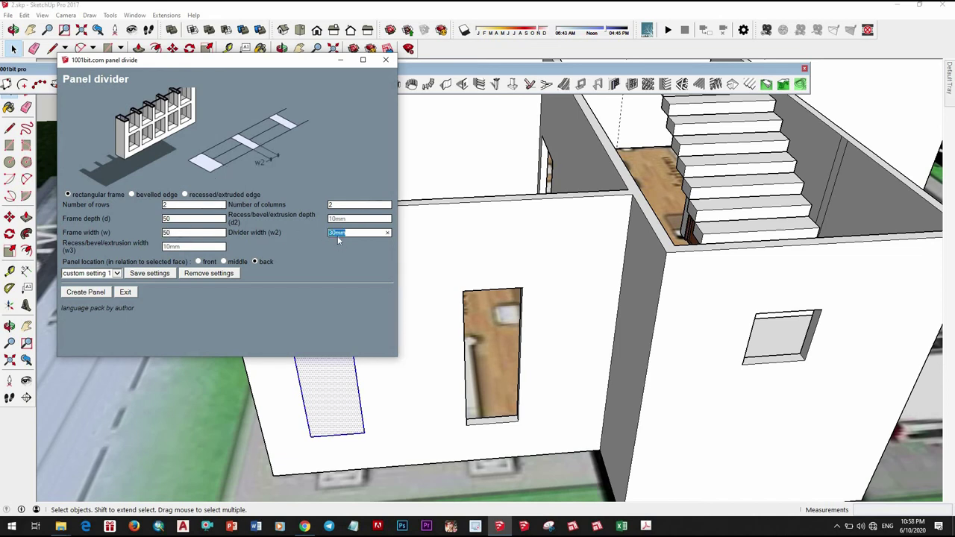
left_click(107, 292)
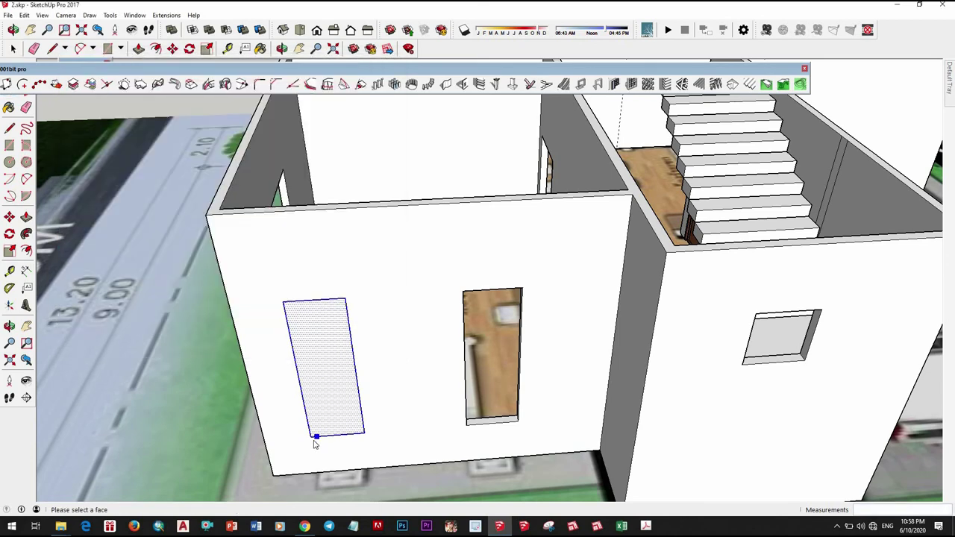
Create the 2×2 panels in the left opening with the Panel divider
mouse_move(314, 444)
middle_mouse_down()
mouse_move(397, 371)
mouse_move(351, 390)
mouse_move(366, 386)
mouse_move(371, 356)
mouse_move(181, 128)
middle_mouse_up()
scroll(366, 385, "down", 3)
scroll(371, 356, "up", 2)
scroll(181, 128, "down", 2)
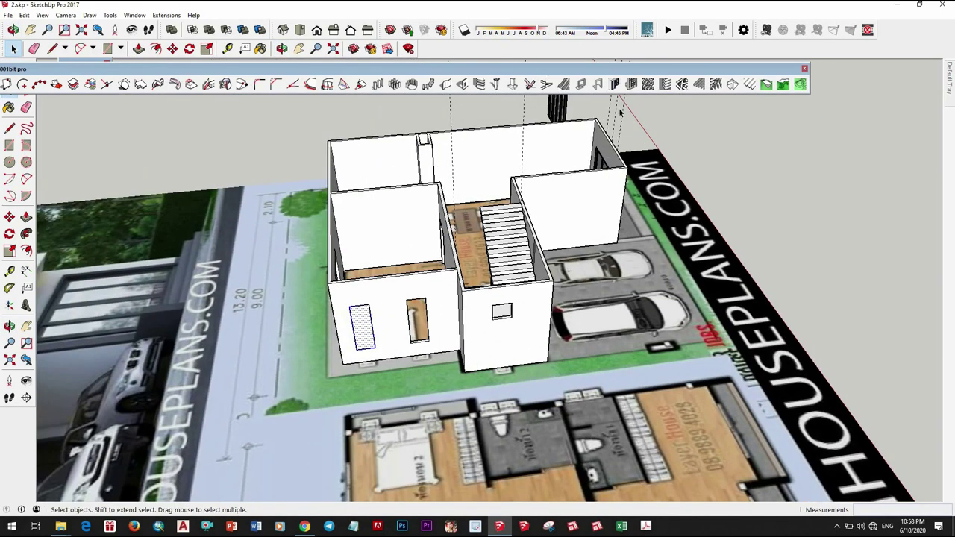
left_click(631, 84)
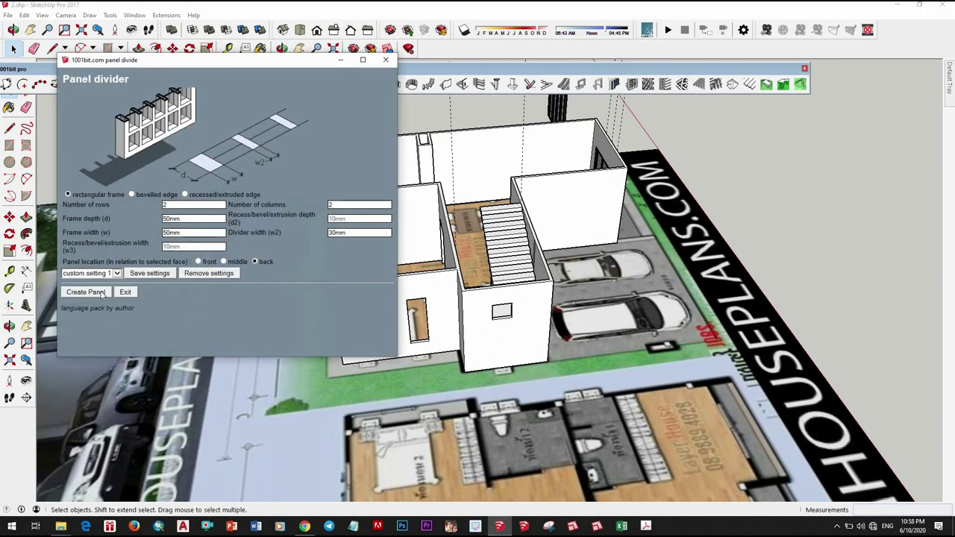
left_click(103, 296)
scroll(387, 263, "up", 3)
scroll(387, 263, "up", 3)
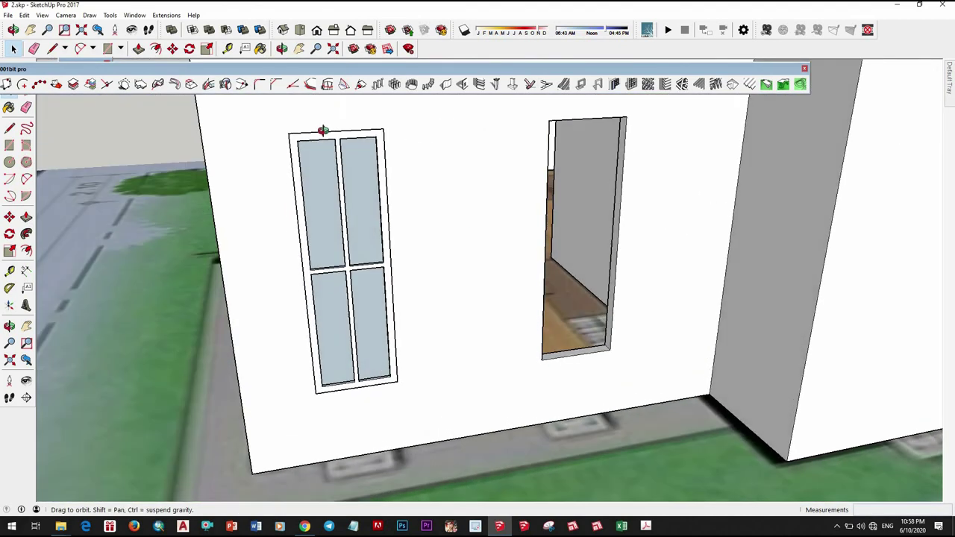
scroll(380, 234, "down", 5)
scroll(339, 394, "up", 5)
scroll(339, 394, "down", 3)
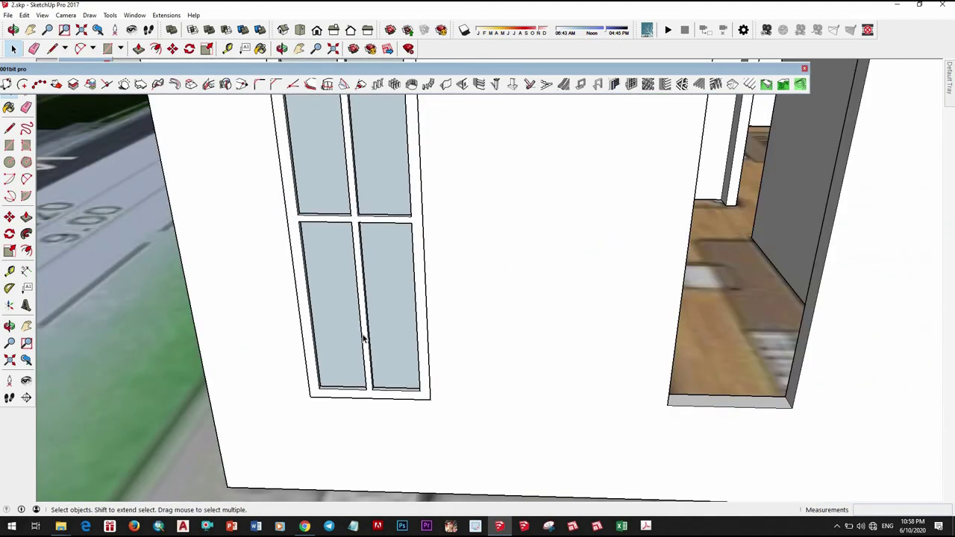
scroll(362, 335, "down", 2)
Undo, reselect the opening face and recreate the panels on the wall's front side
key("ctrl+z")
left_click(358, 302)
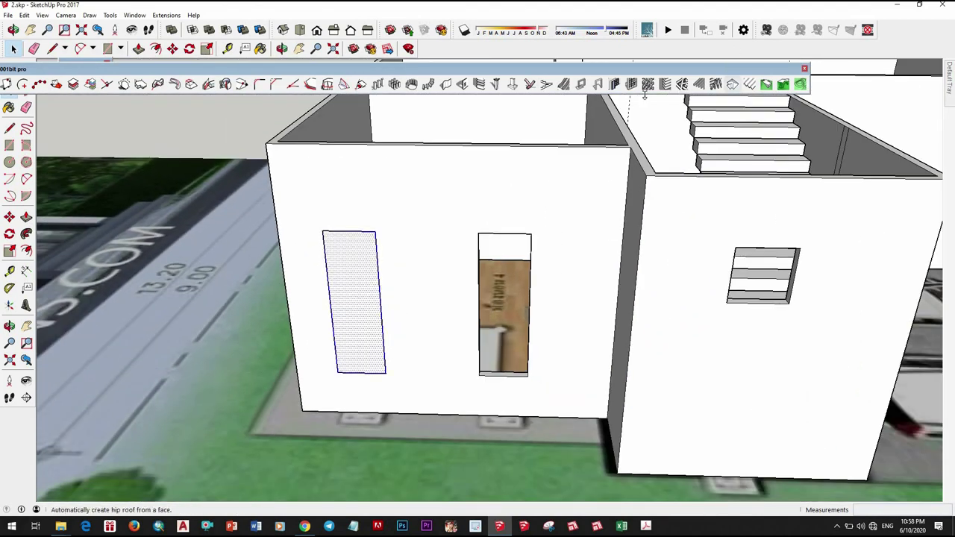
left_click(631, 84)
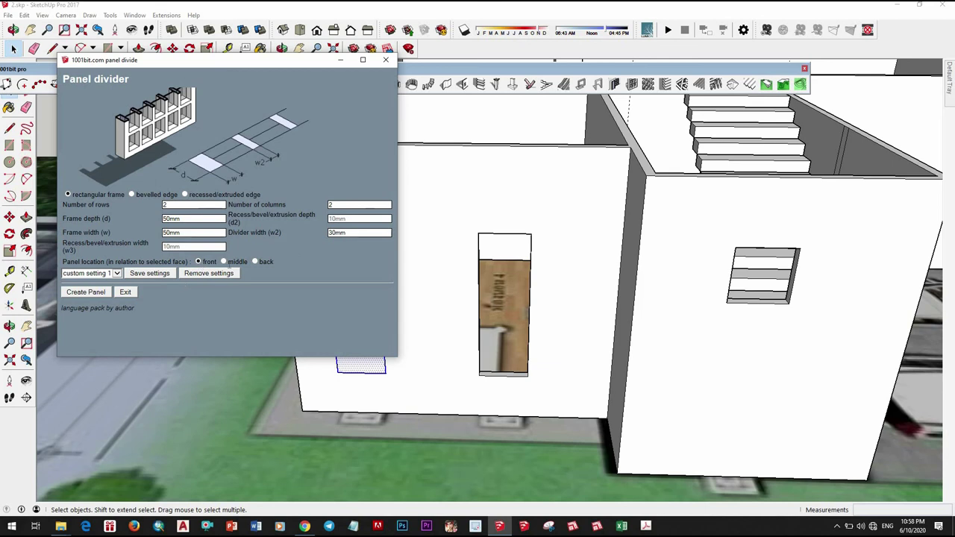
left_click(86, 292)
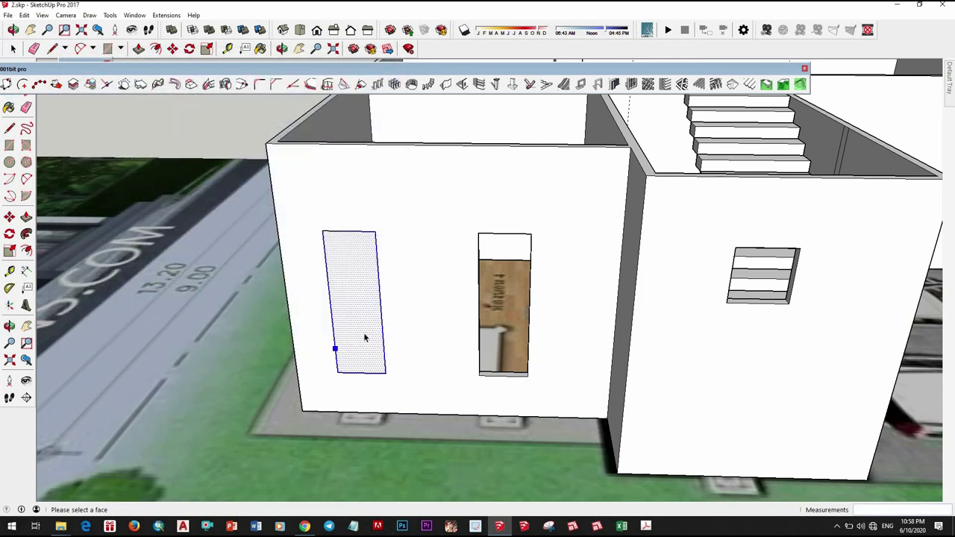
scroll(365, 313, "up", 5)
mouse_move(372, 307)
middle_mouse_down()
mouse_move(382, 257)
mouse_move(516, 162)
mouse_move(607, 186)
middle_mouse_up()
scroll(382, 258, "down", 5)
middle_click_drag(365, 276, 369, 284)
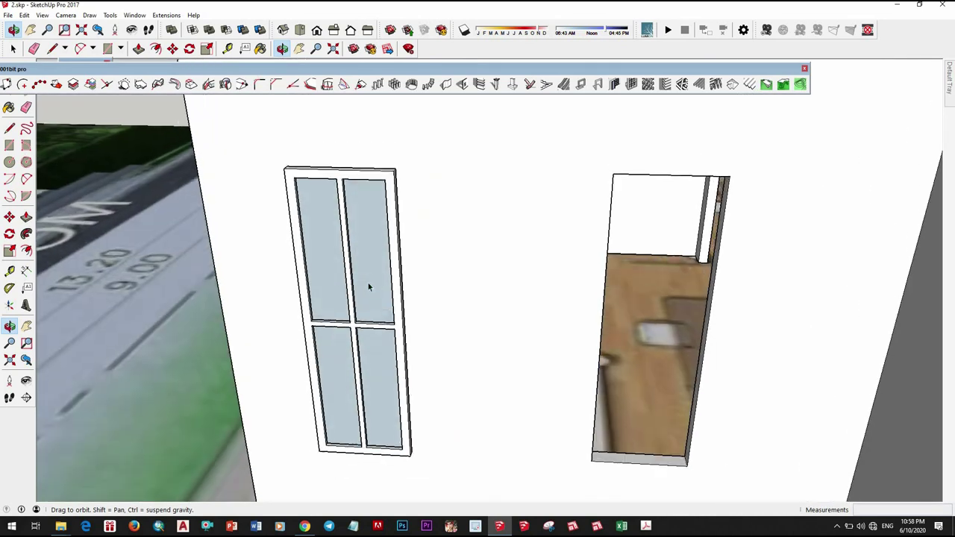
Undo the panel division, inset the opening outline by 50 and erase the inner face to leave a frame
key("ctrl+z")
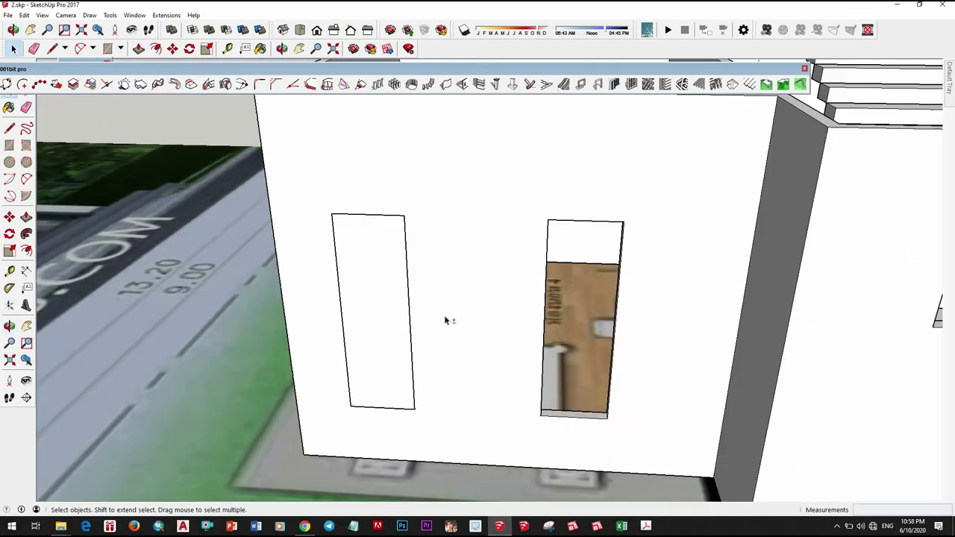
left_click(452, 309)
key("f")
left_click(464, 300)
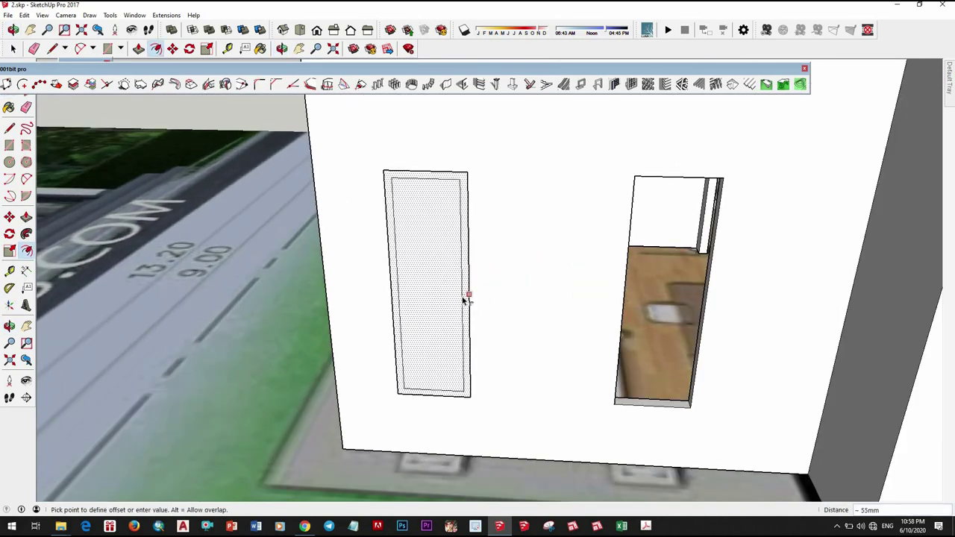
key("Return")
key("space")
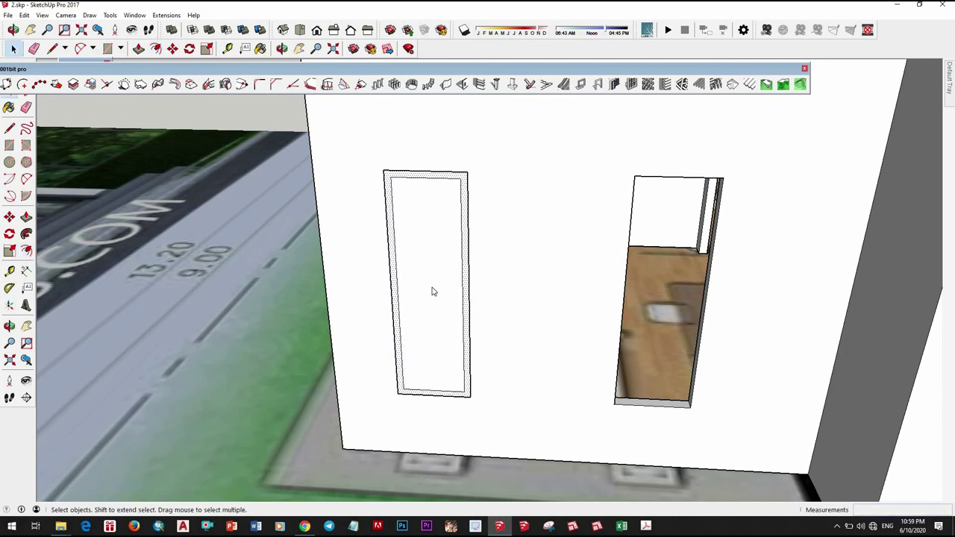
right_click(431, 291)
left_click(451, 208)
Push/pull the window frame to give it depth and group it
scroll(416, 380, "up", 3)
mouse_move(416, 380)
middle_mouse_down()
mouse_move(399, 405)
mouse_move(384, 396)
middle_mouse_up()
key("p")
left_click(397, 390)
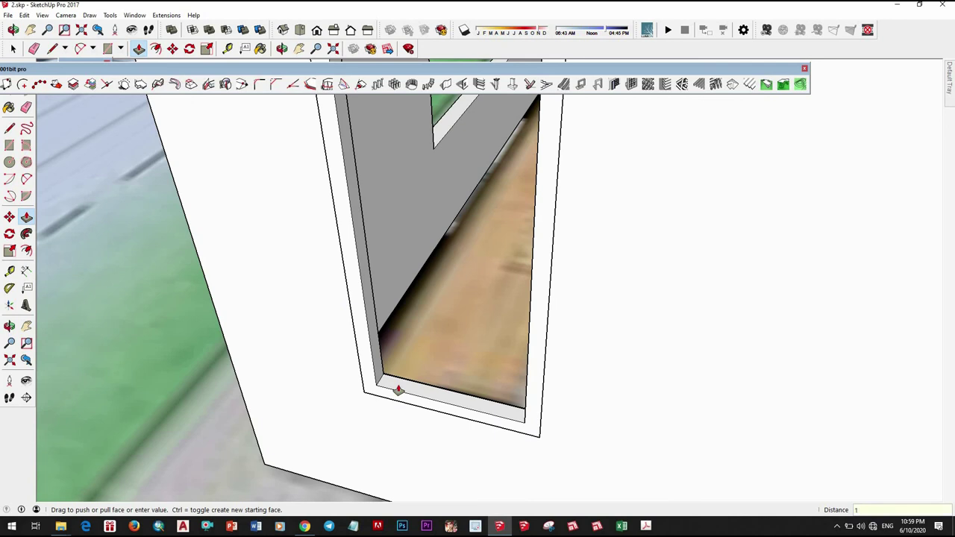
left_click(420, 384)
key("space")
scroll(420, 383, "down", 2)
double_click(420, 384)
right_click(420, 383)
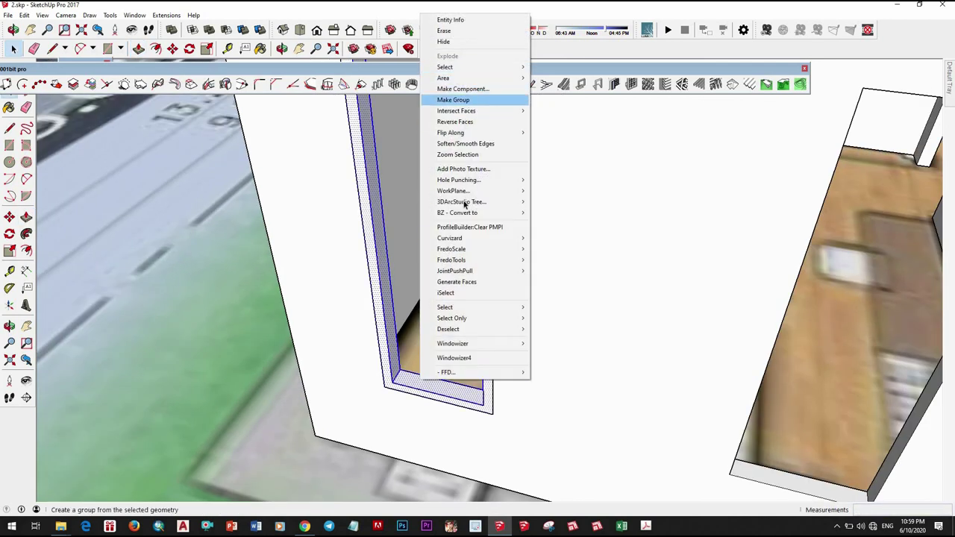
left_click(453, 99)
Draw a rectangle filling the empty tall opening and select its face
scroll(511, 324, "down", 2)
middle_click_drag(512, 324, 448, 298)
scroll(376, 206, "up", 2)
key("r")
left_click(379, 210)
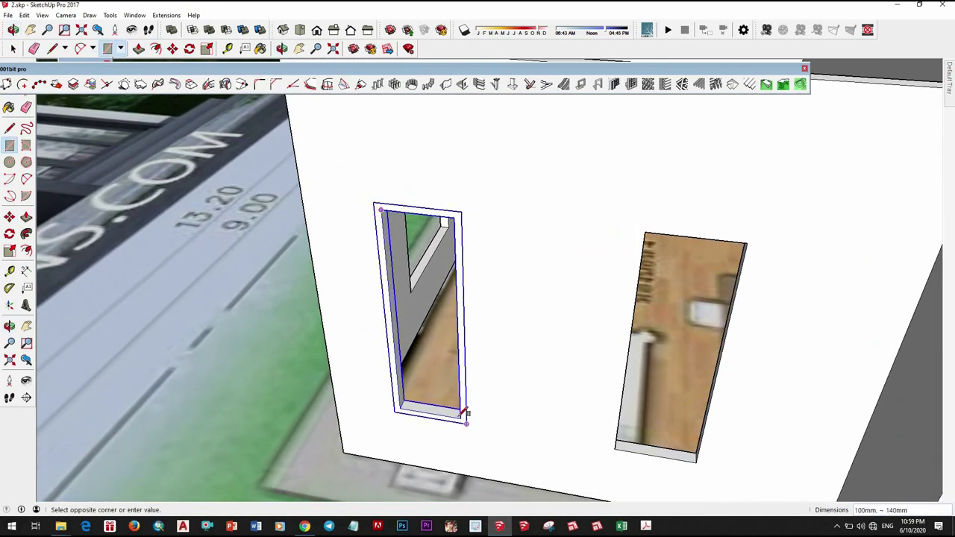
left_click(467, 412)
key("space")
left_click(432, 258)
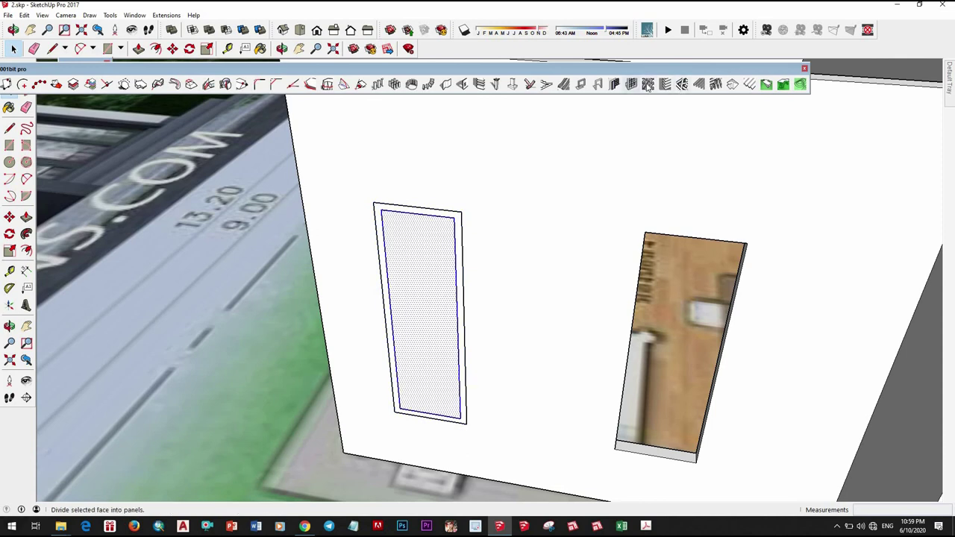
Create a 2-row, 2-column panel with 30 mm frames using 1001bit Panel divider
left_click(648, 84)
left_click(326, 31)
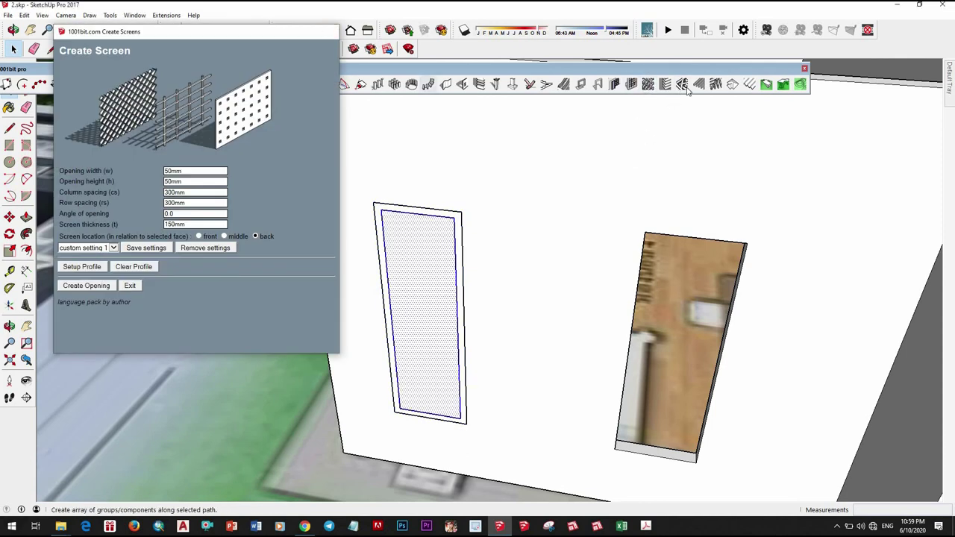
left_click(682, 84)
left_click(334, 33)
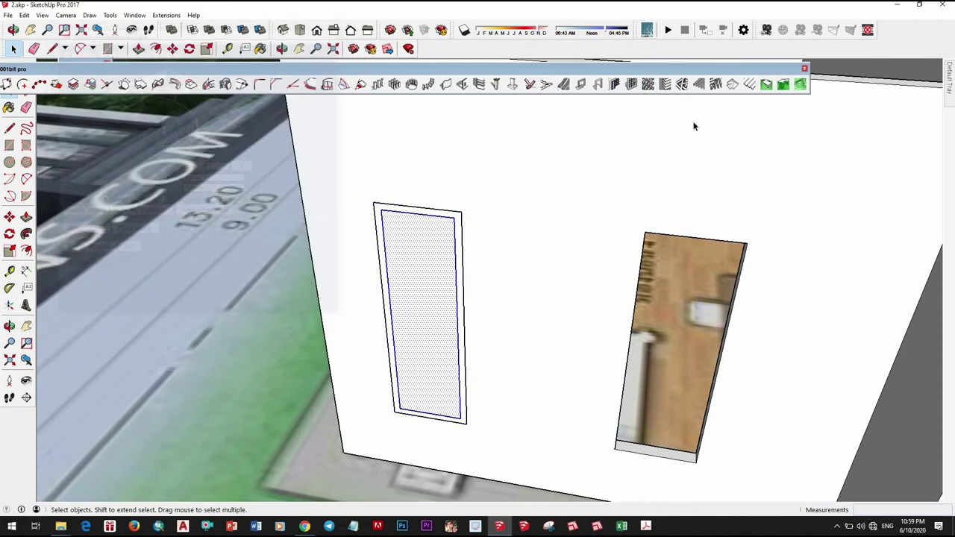
left_click(631, 85)
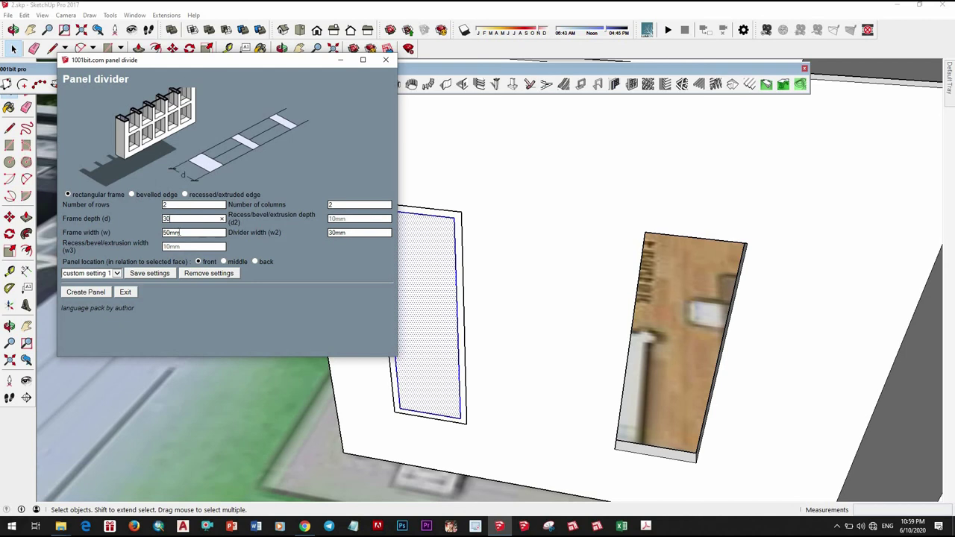
left_click(100, 294)
Move the new panel 20 mm so it lines up with the opening
middle_click_drag(478, 353, 497, 273)
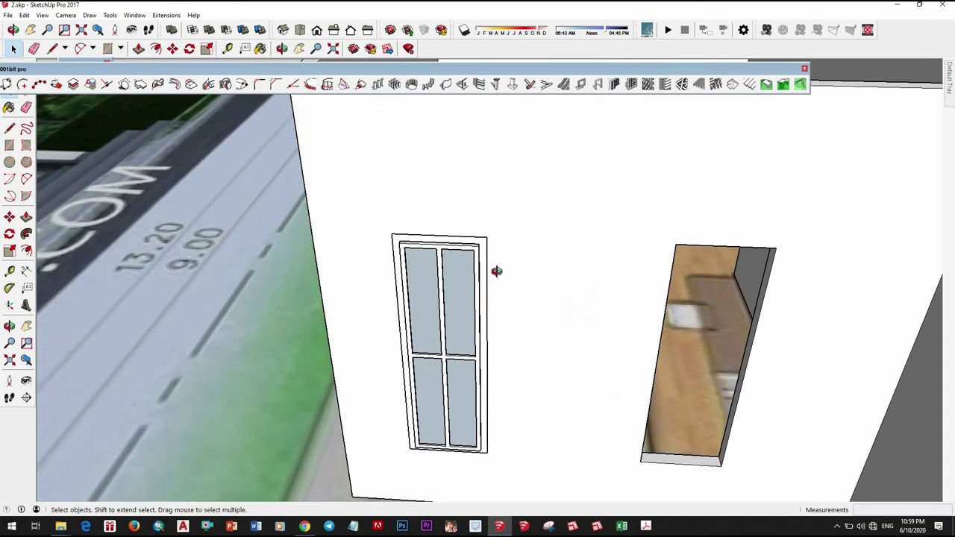
scroll(497, 273, "up", 3)
middle_click_drag(418, 265, 430, 266)
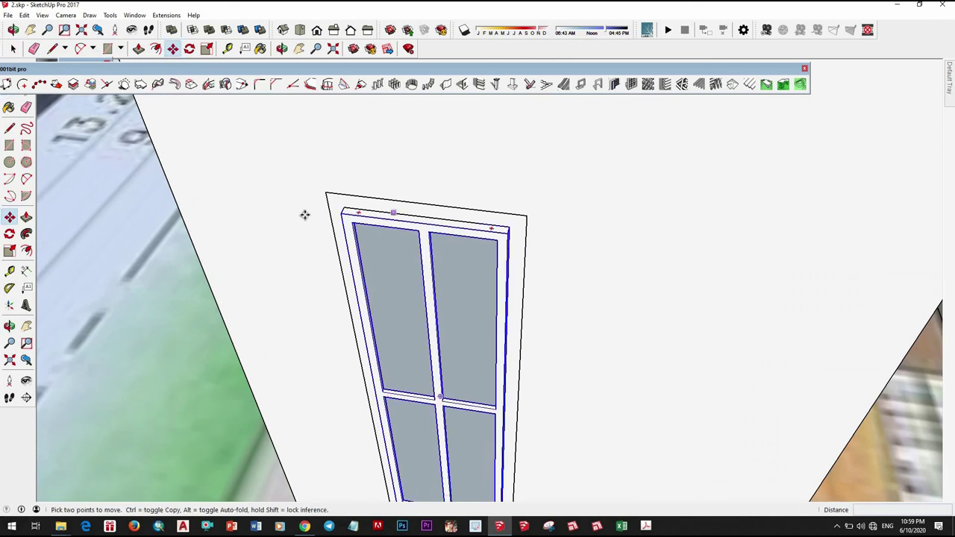
scroll(305, 215, "up", 2)
mouse_move(321, 205)
middle_mouse_down()
mouse_move(411, 311)
mouse_move(402, 389)
middle_mouse_up()
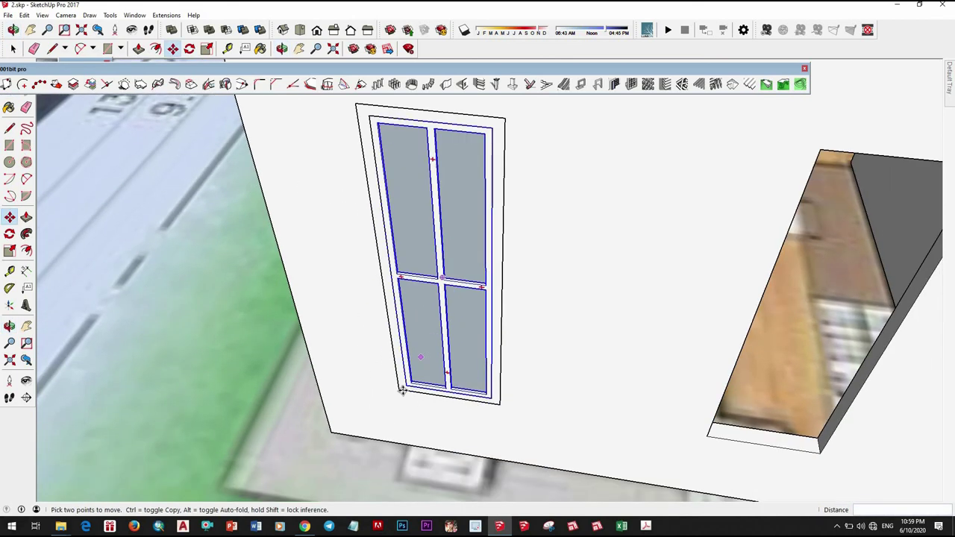
scroll(402, 389, "up", 4)
left_click(382, 357)
middle_click_drag(382, 357, 367, 373)
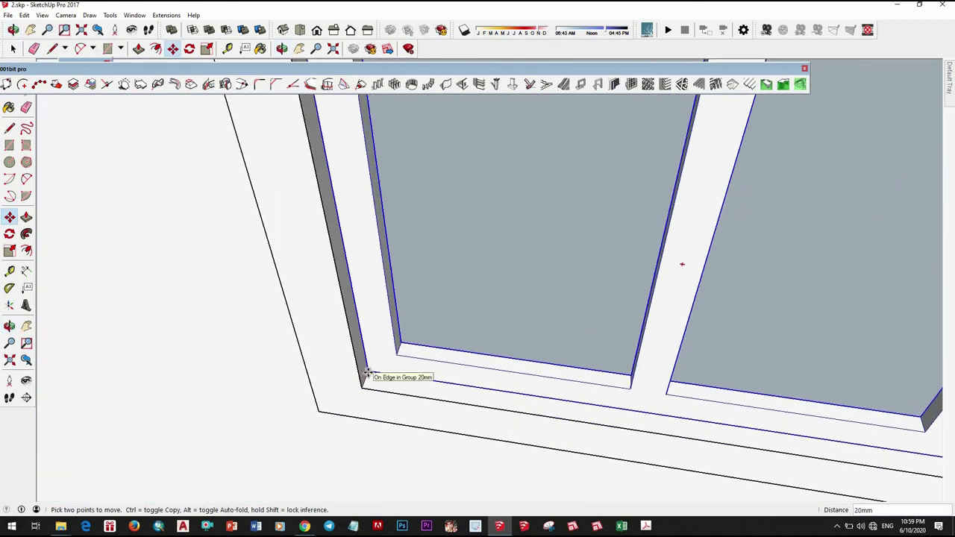
scroll(430, 309, "down", 5)
scroll(451, 353, "down", 4)
scroll(490, 316, "down", 2)
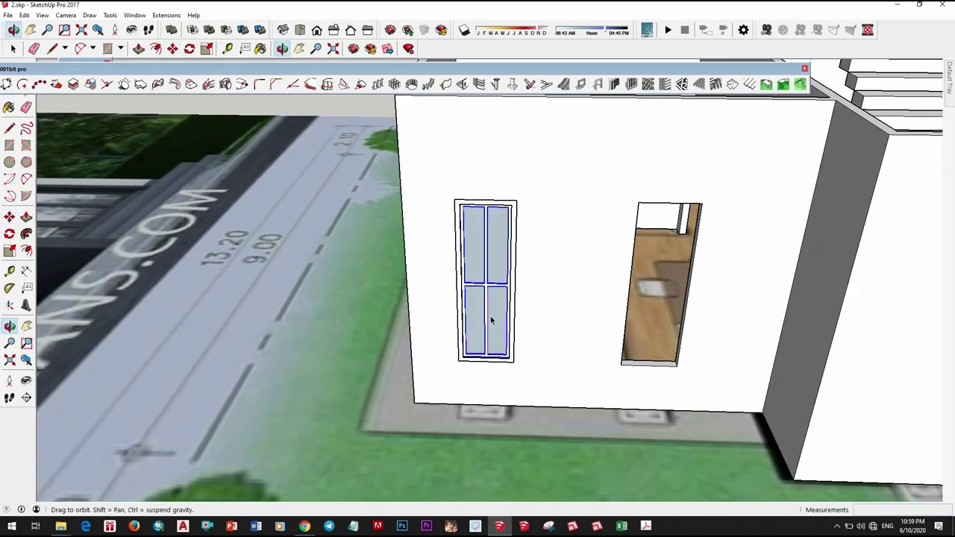
key("space")
Open the panel group for editing and ready the Paint Bucket for the Translucent Glass Gray panes
double_click(496, 310)
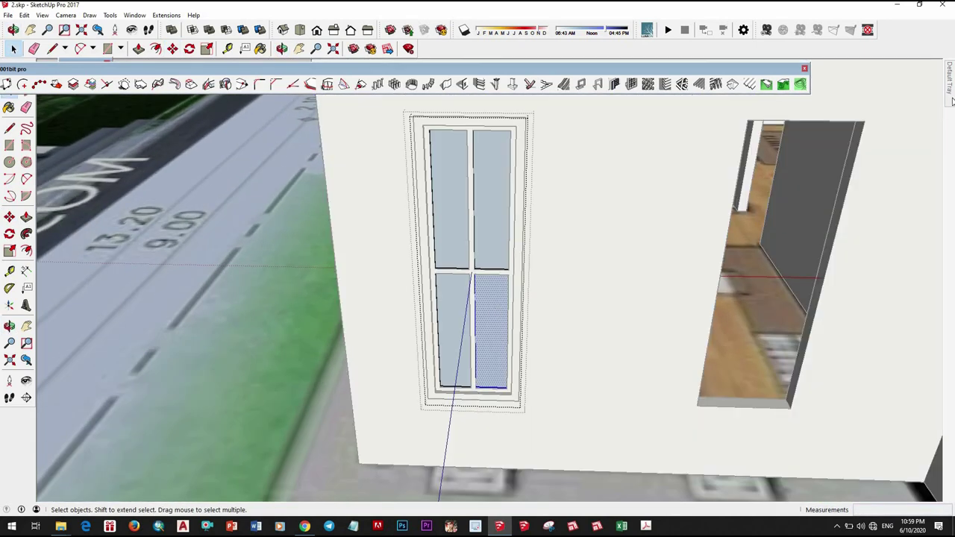
scroll(565, 256, "down", 10)
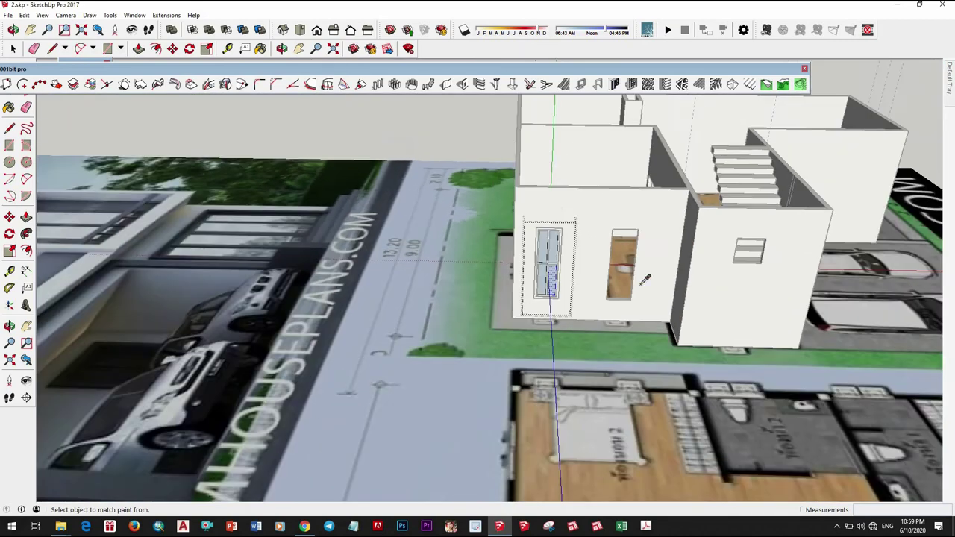
middle_click_drag(522, 328, 437, 327)
scroll(301, 316, "up", 5)
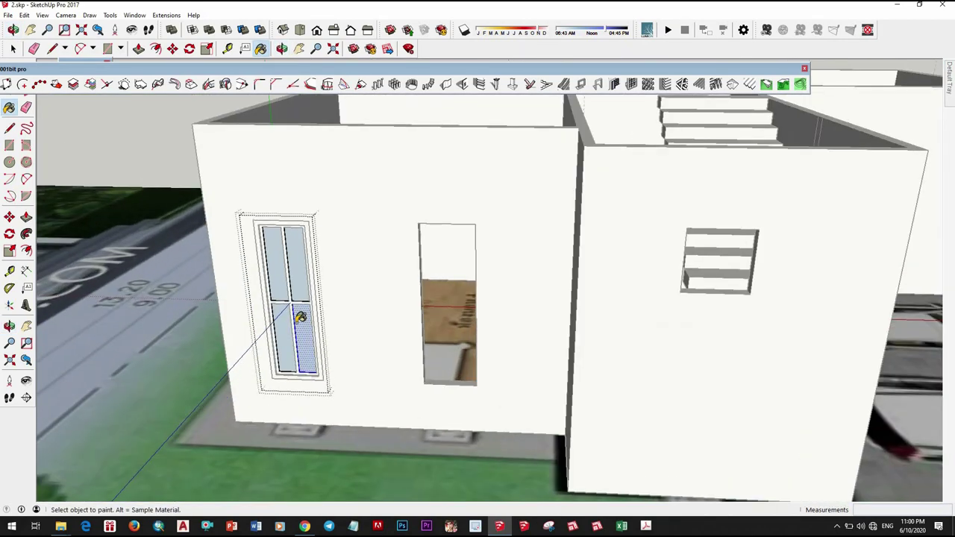
scroll(276, 280, "up", 3)
scroll(390, 306, "down", 5)
key("space")
scroll(415, 271, "up", 5)
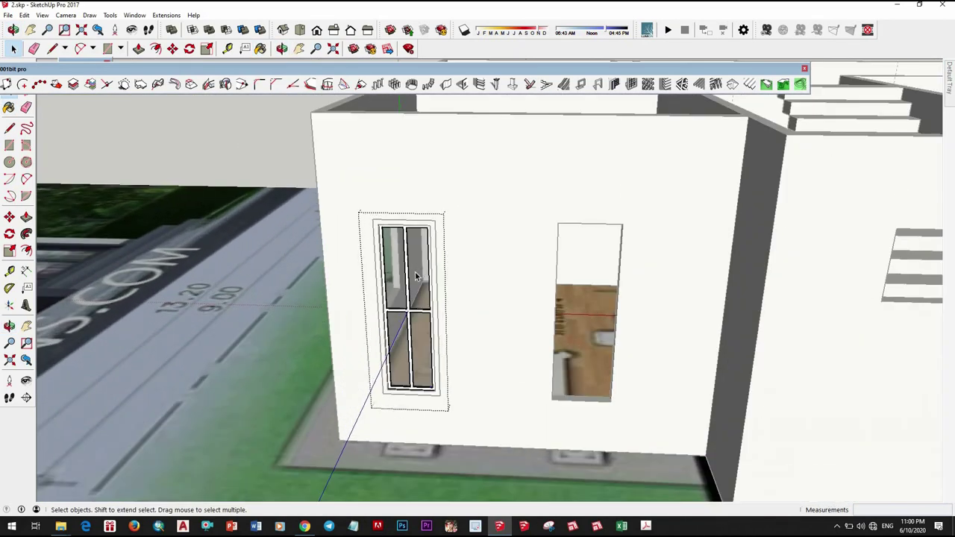
scroll(418, 270, "up", 3)
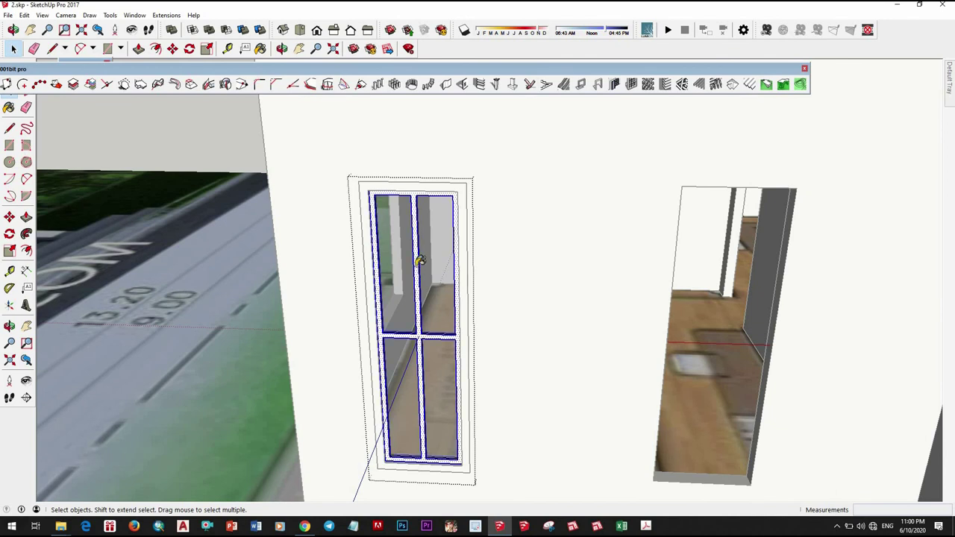
key("b")
scroll(420, 260, "down", 5)
scroll(674, 299, "down", 3)
Bring up the materials list and give the glazed window a black frame via its context menu
left_click(950, 103)
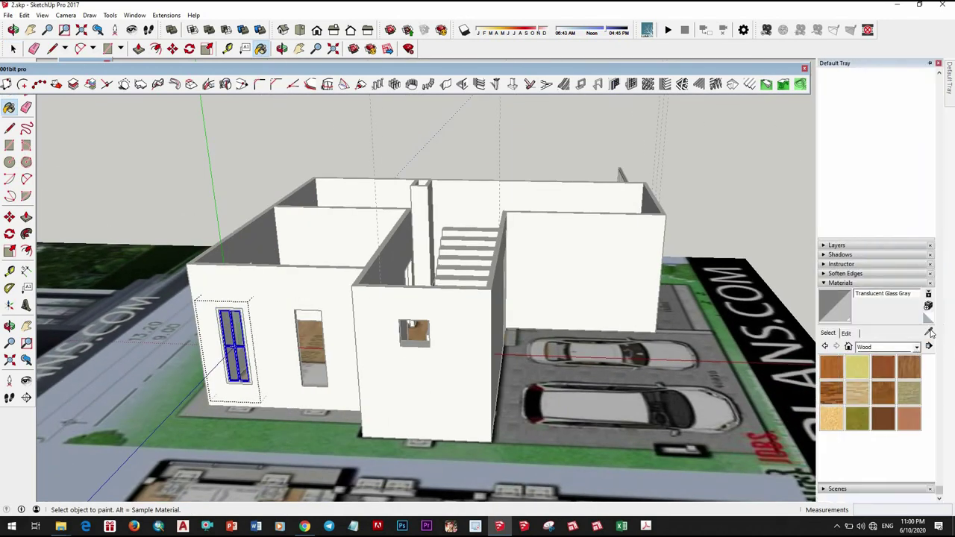
scroll(714, 296, "up", 5)
scroll(671, 325, "down", 3)
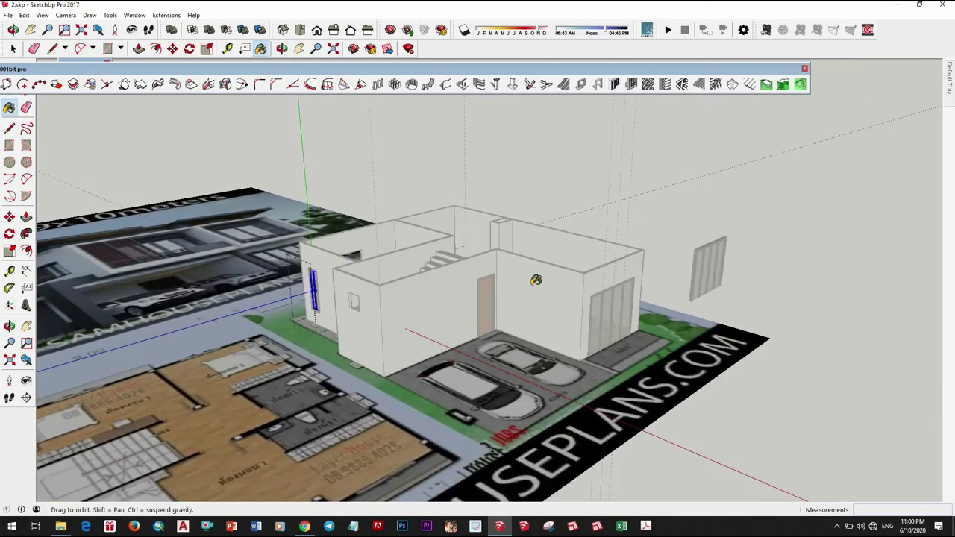
scroll(620, 273, "up", 5)
scroll(625, 279, "up", 2)
middle_click_drag(624, 279, 646, 258)
key("space")
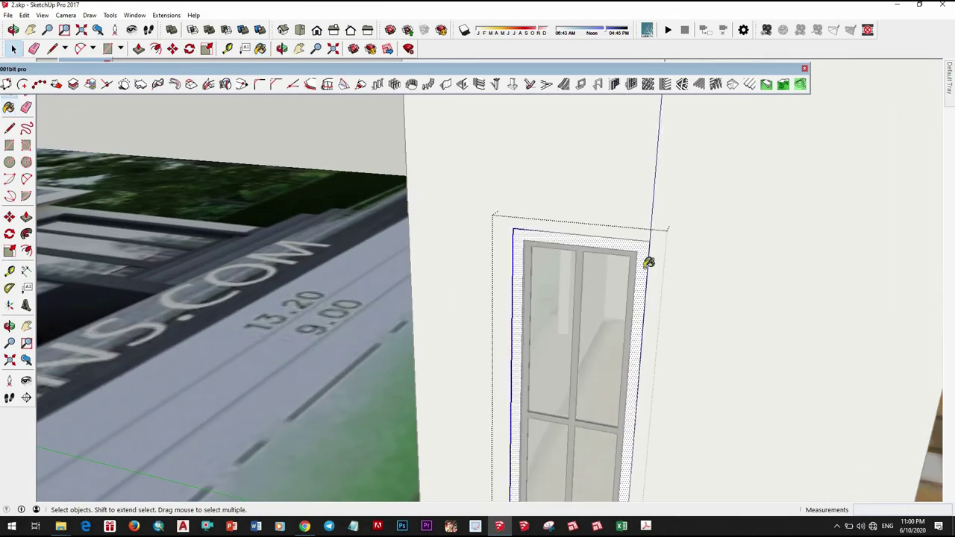
scroll(634, 283, "down", 4)
scroll(634, 283, "up", 4)
mouse_move(627, 290)
middle_mouse_down()
mouse_move(455, 379)
mouse_move(480, 405)
middle_mouse_up()
scroll(476, 402, "up", 2)
scroll(456, 402, "up", 1)
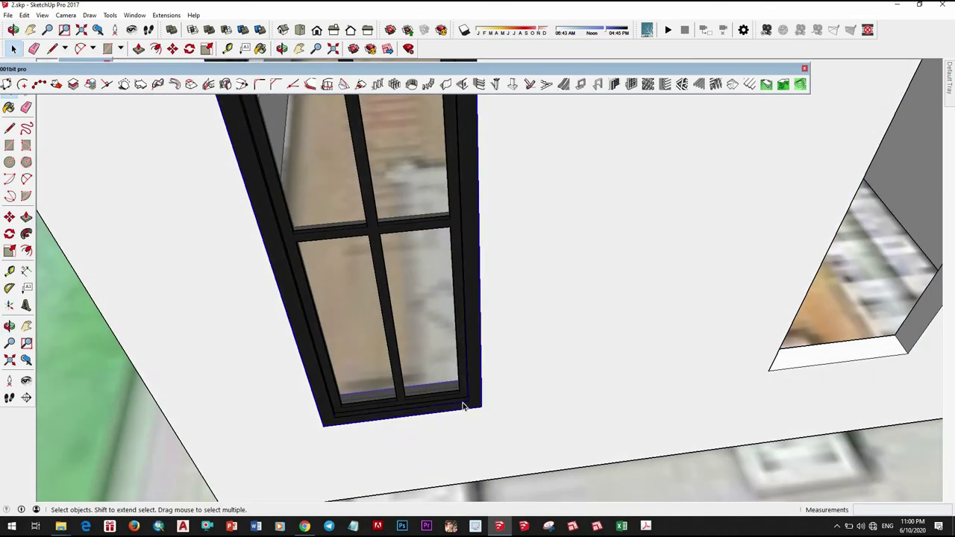
scroll(462, 405, "up", 2)
scroll(500, 386, "up", 1)
scroll(527, 355, "up", 1)
scroll(500, 343, "down", 4)
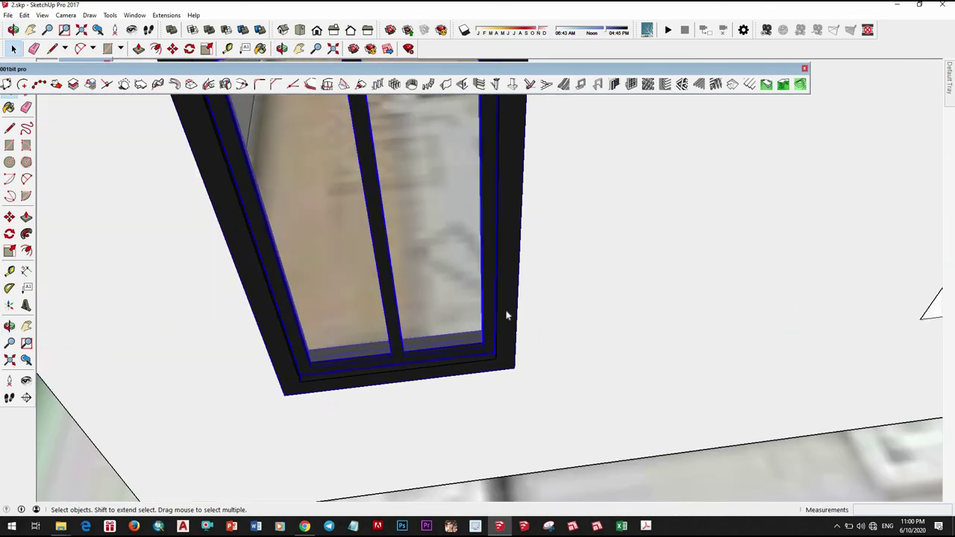
right_click(507, 316)
left_click(555, 286)
Copy the window with Move into the neighbouring tall opening
key("m")
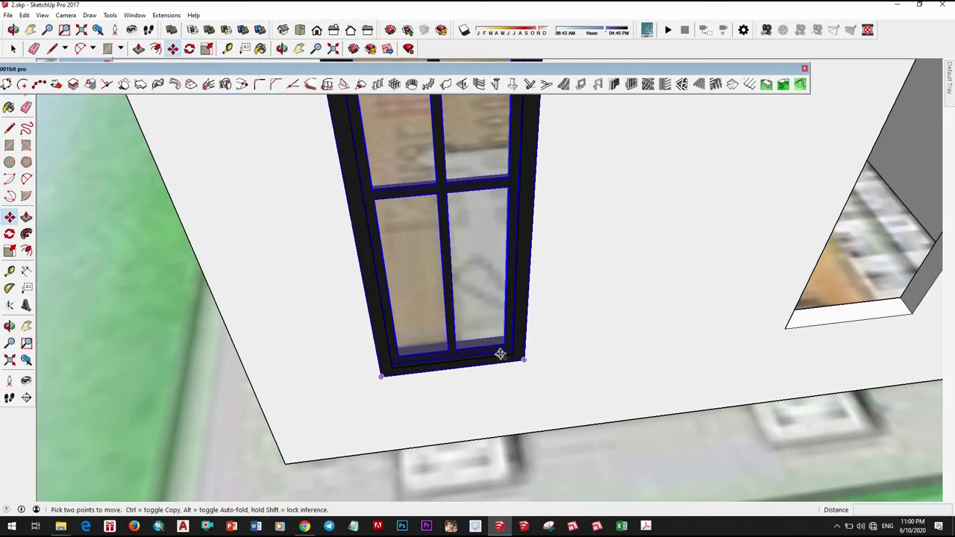
mouse_move(500, 354)
middle_mouse_down()
mouse_move(601, 358)
mouse_move(616, 388)
mouse_move(790, 232)
mouse_move(495, 223)
middle_mouse_up()
scroll(616, 388, "down", 3)
key("space")
scroll(525, 363, "up", 2)
scroll(486, 323, "down", 2)
scroll(610, 222, "up", 3)
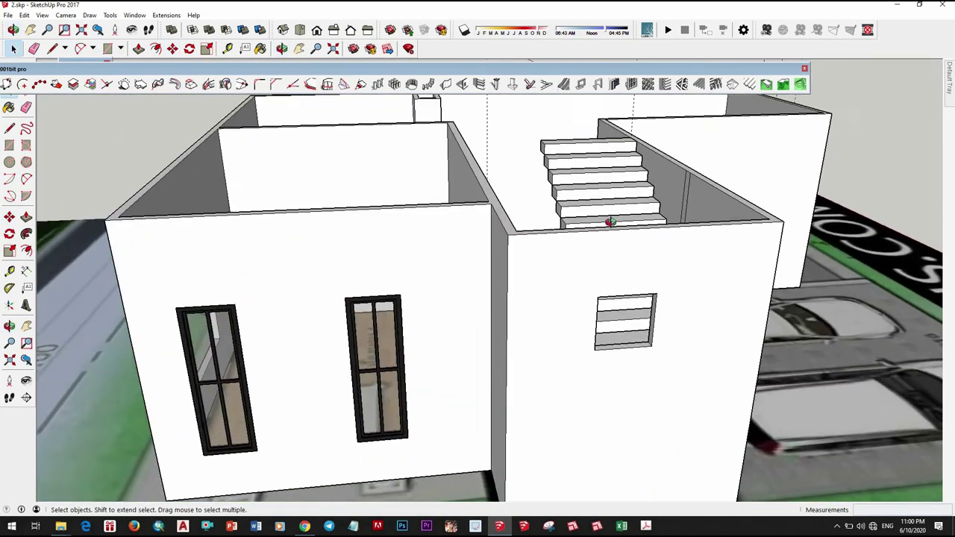
mouse_move(610, 222)
middle_mouse_down()
mouse_move(481, 222)
mouse_move(380, 320)
mouse_move(526, 358)
mouse_move(622, 358)
mouse_move(607, 416)
mouse_move(688, 353)
mouse_move(491, 379)
mouse_move(417, 358)
mouse_move(454, 362)
mouse_move(426, 351)
middle_mouse_up()
Draw a rectangle over the window opening on the front wall
scroll(403, 328, "up", 2)
key("r")
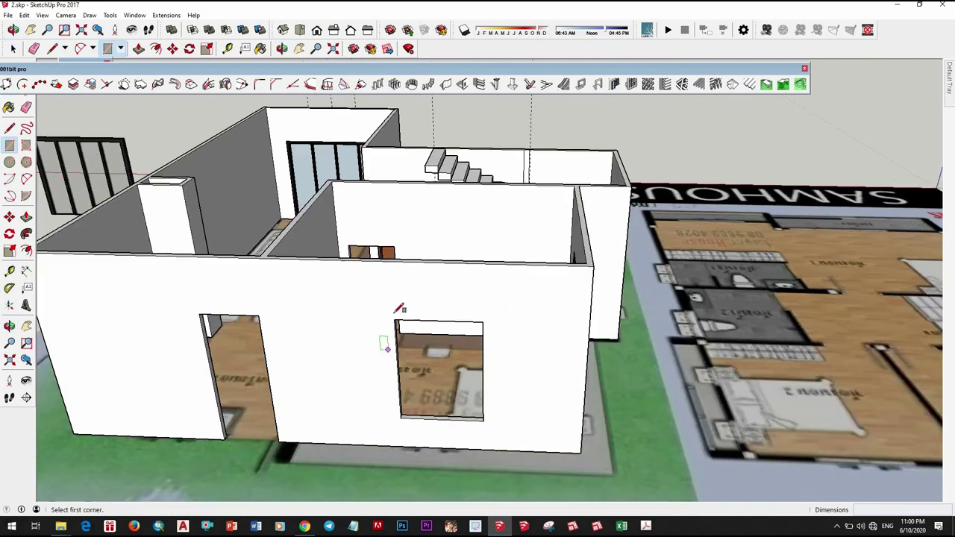
scroll(399, 309, "up", 1)
left_click(450, 433)
Offset the rectangle outline 50 inward and delete the inner face to leave a frame
key("space")
left_click(466, 365)
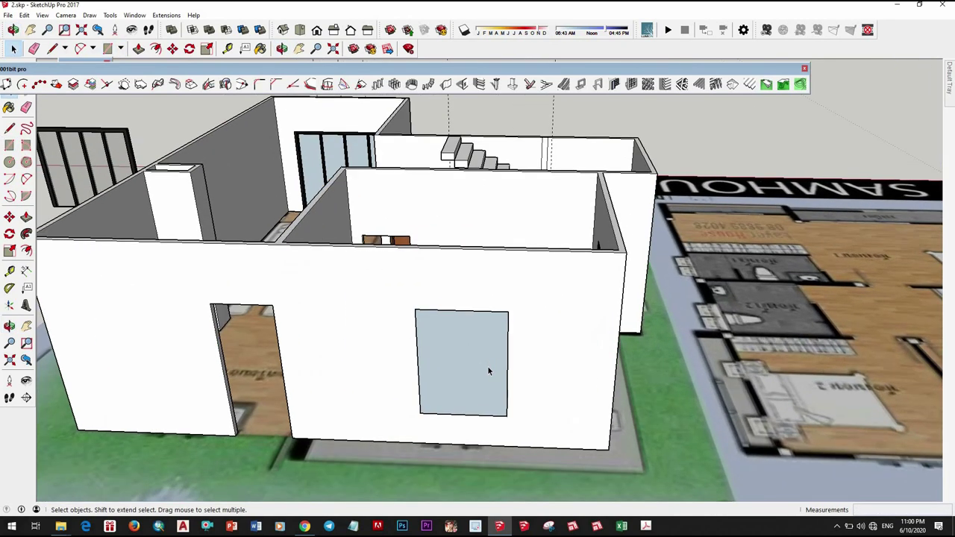
middle_click_drag(487, 365, 499, 357)
key("f")
left_click(499, 354)
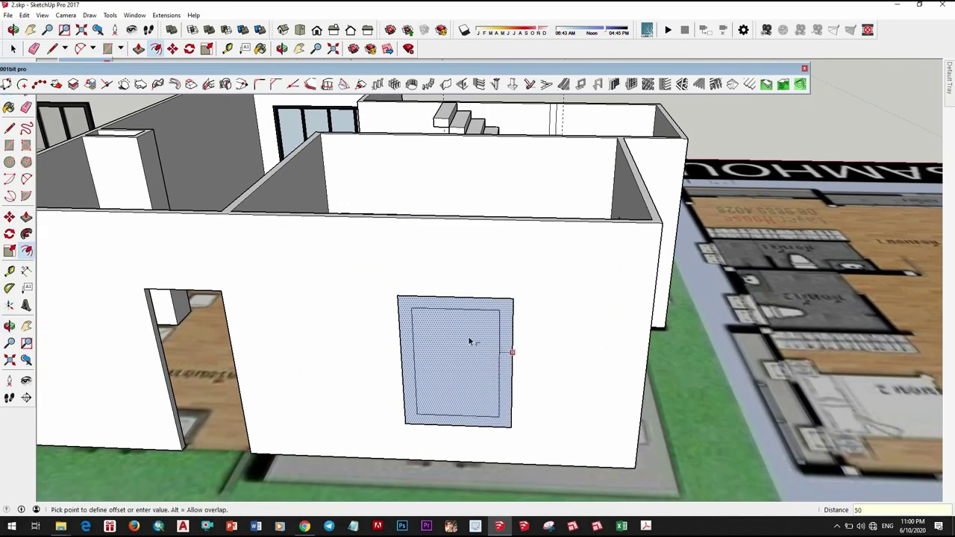
left_click(468, 335)
key("space")
right_click(469, 334)
left_click(504, 30)
Extrude the frame to give it depth and make it a component
scroll(366, 473, "up", 2)
scroll(367, 473, "up", 3)
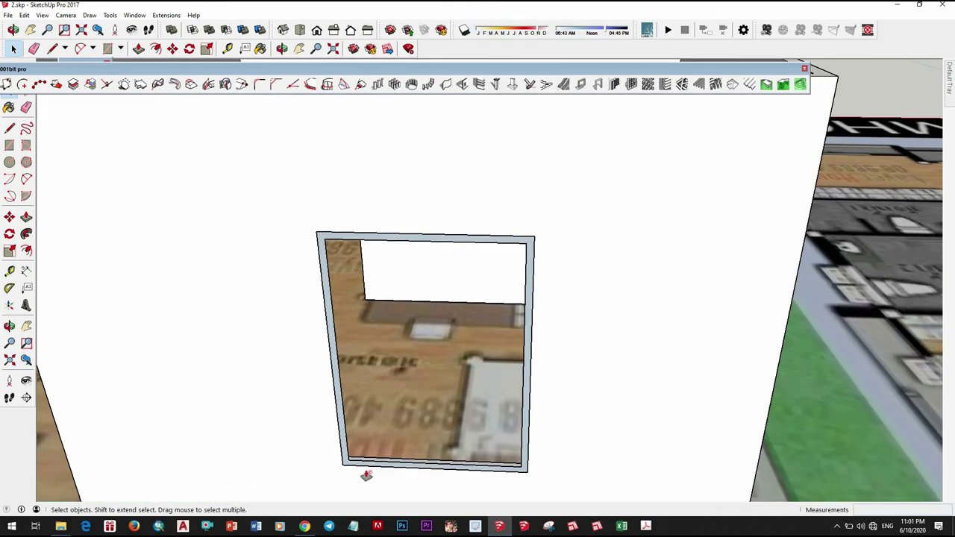
key("p")
scroll(337, 448, "up", 2)
left_click(343, 444)
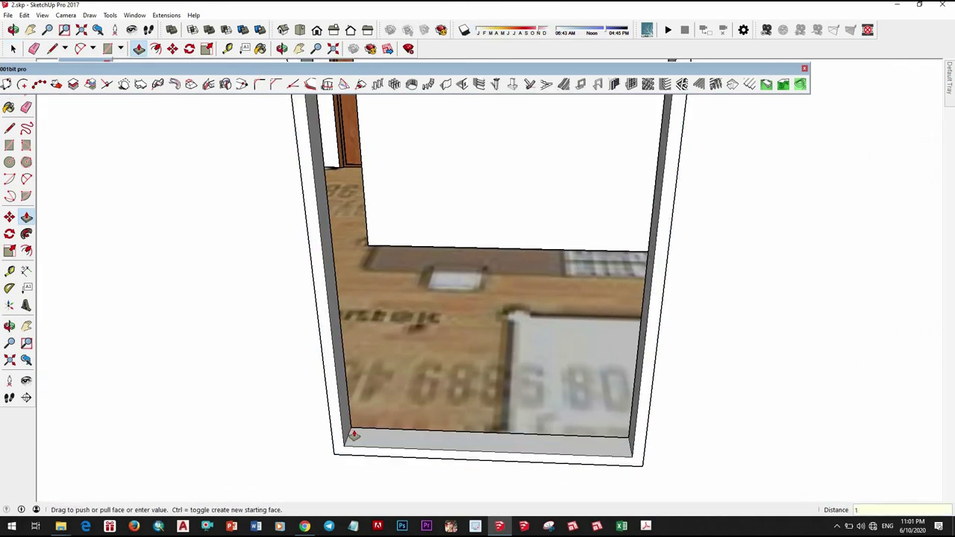
left_click(369, 430)
key("space")
scroll(395, 443, "down", 3)
right_click(396, 437)
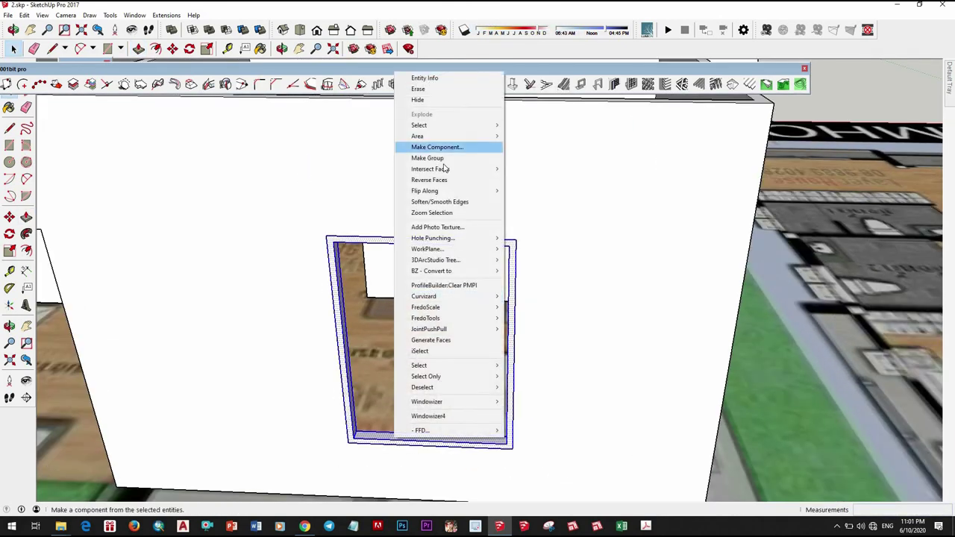
left_click(437, 147)
left_click(491, 333)
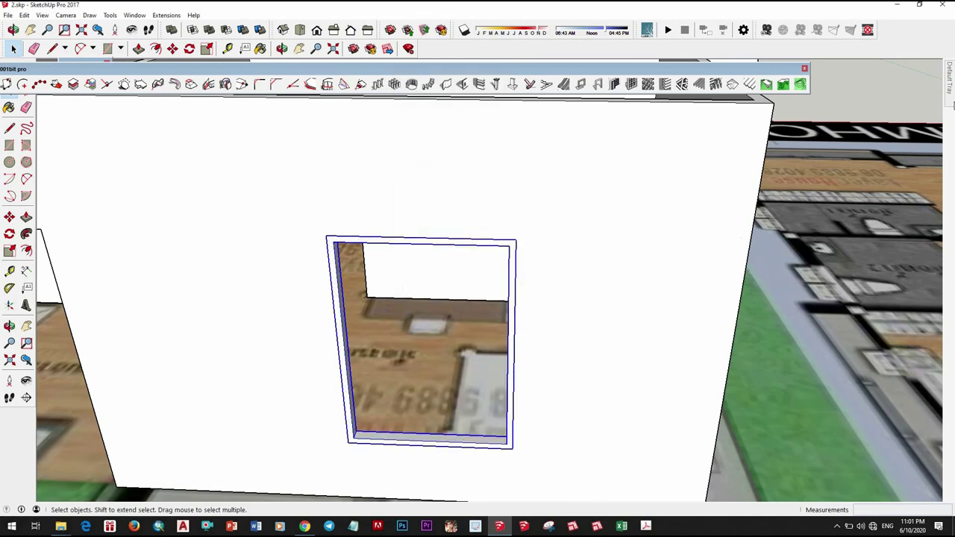
mouse_move(949, 77)
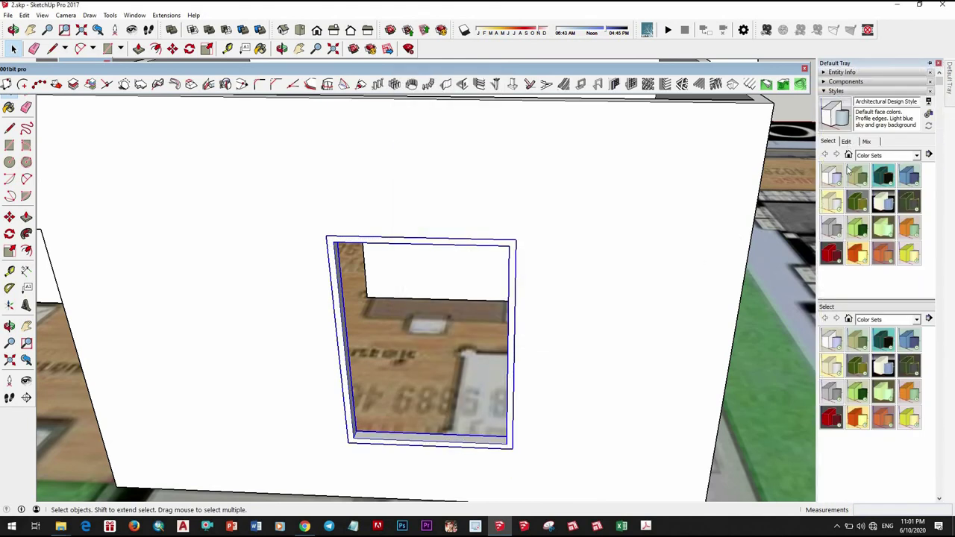
Check the edge style settings, then go back to the Select tool
left_click(845, 141)
scroll(578, 271, "down", 5)
scroll(578, 271, "up", 4)
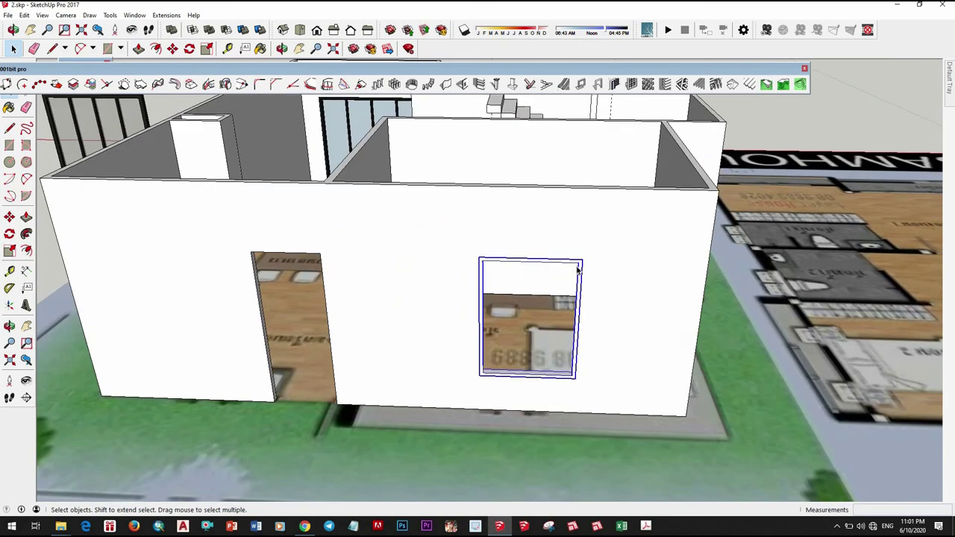
scroll(578, 271, "up", 3)
scroll(577, 270, "up", 2)
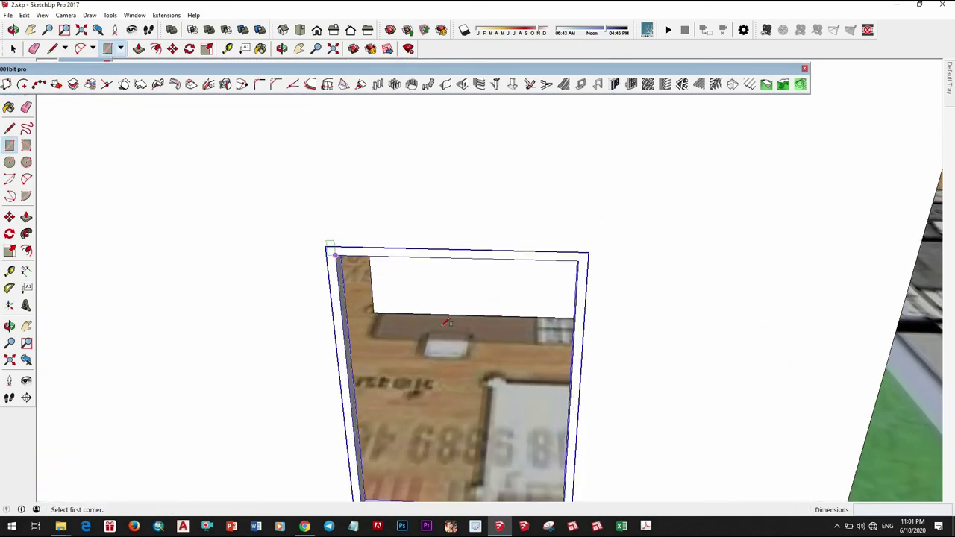
scroll(448, 322, "down", 3)
scroll(488, 348, "up", 2)
key("space")
scroll(422, 261, "down", 2)
scroll(423, 262, "down", 2)
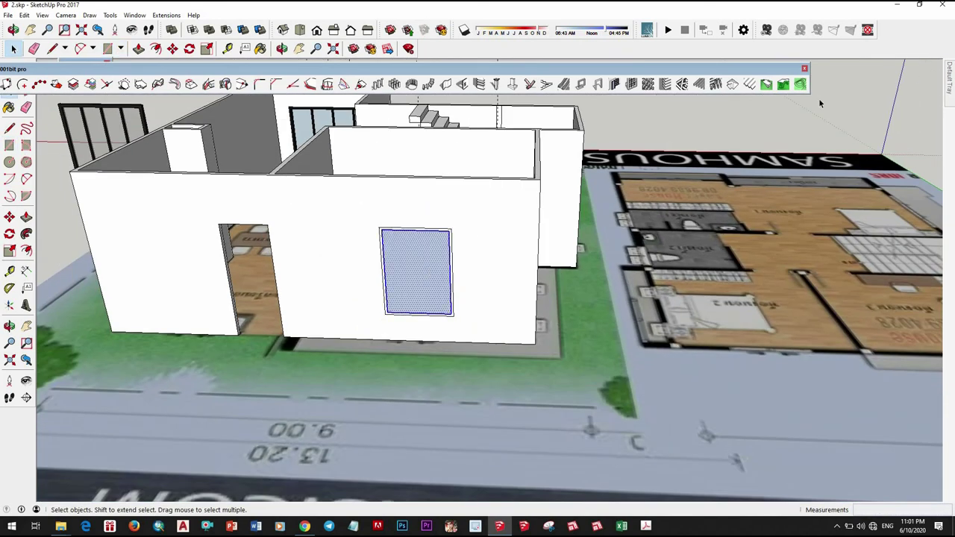
Divide the window pane into 2 rows by 3 columns with 30mm frames using 1001bit Panel divider
left_click(631, 83)
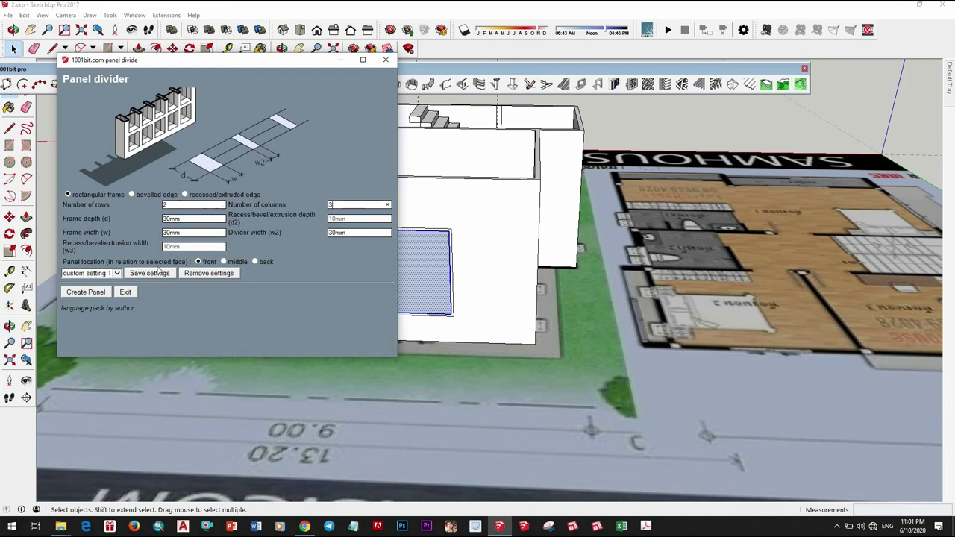
left_click(98, 294)
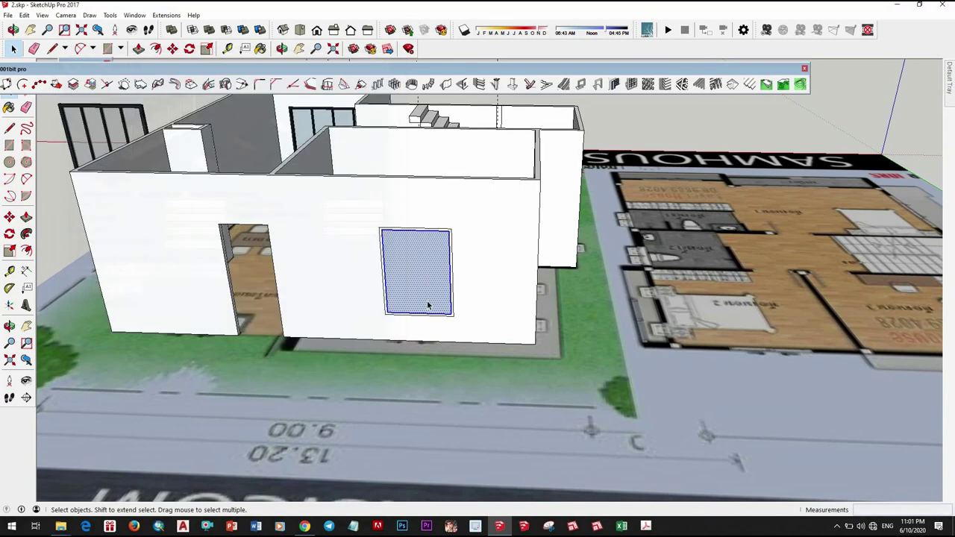
scroll(445, 251, "up", 5)
scroll(396, 246, "down", 5)
mouse_move(450, 298)
middle_mouse_down()
mouse_move(550, 196)
mouse_move(343, 235)
mouse_move(229, 213)
mouse_move(276, 305)
mouse_move(683, 326)
mouse_move(585, 326)
mouse_move(539, 386)
mouse_move(271, 347)
mouse_move(399, 330)
middle_mouse_up()
scroll(399, 331, "up", 3)
scroll(409, 326, "down", 1)
Split the window's middle rail and push its face back 30mm
scroll(458, 331, "up", 3)
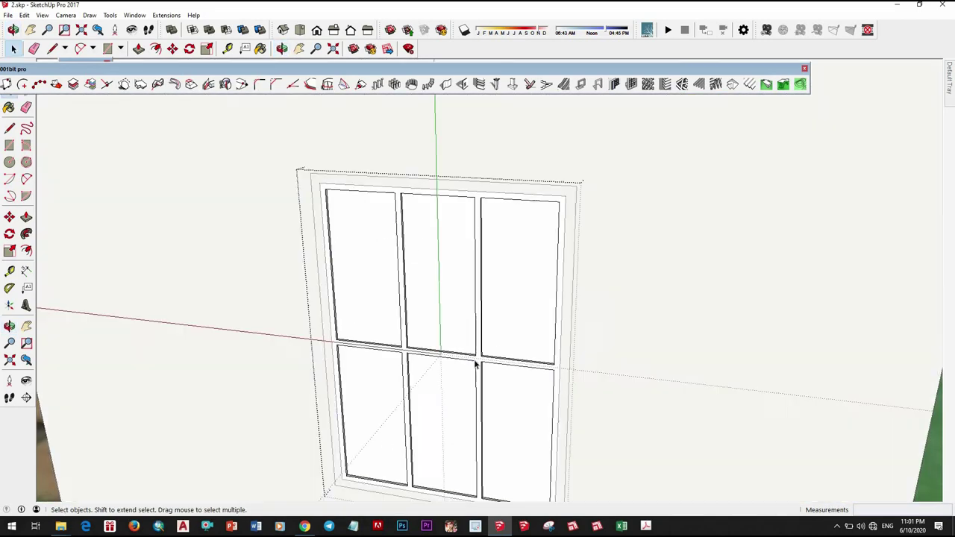
scroll(473, 362, "up", 2)
left_click(486, 356)
scroll(485, 356, "up", 1)
scroll(522, 366, "up", 2)
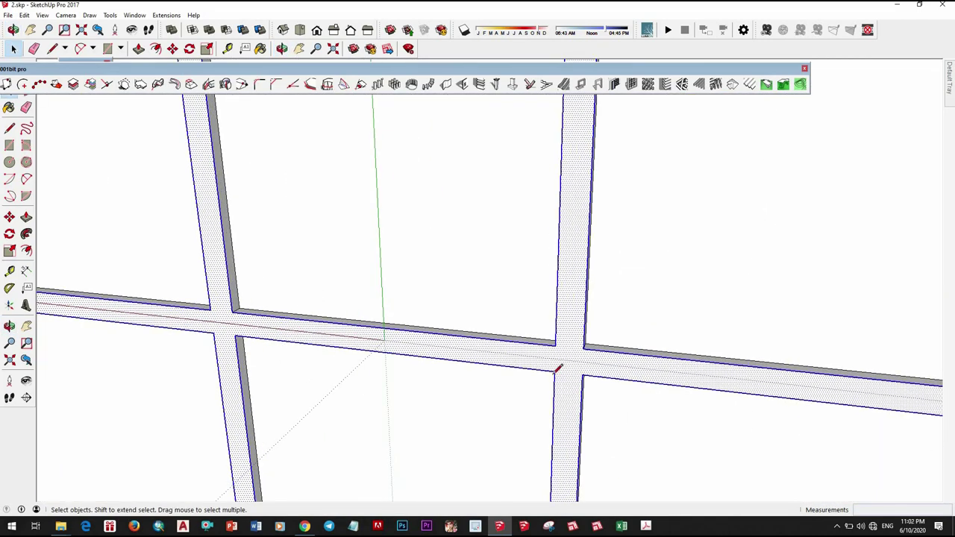
scroll(310, 345, "up", 2)
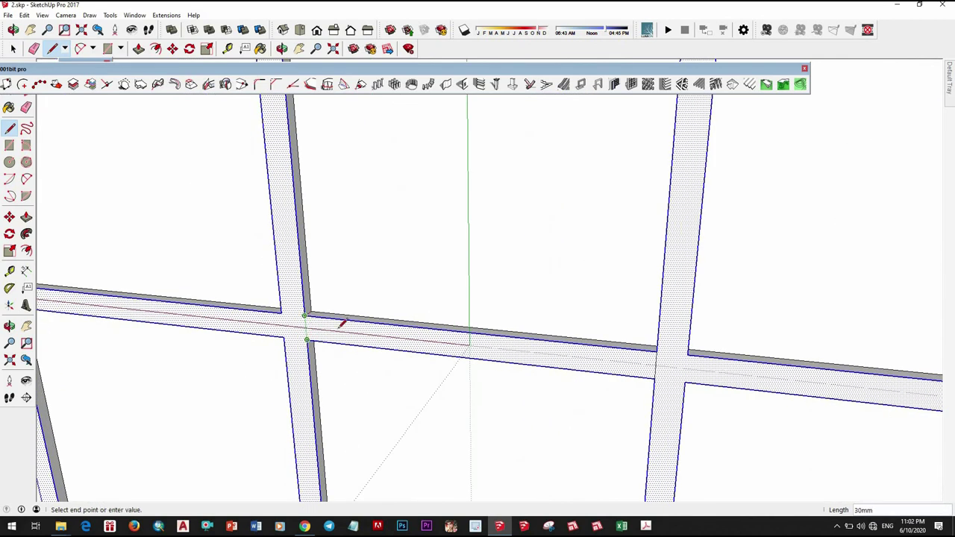
left_click(414, 343)
key("p")
left_click(422, 330)
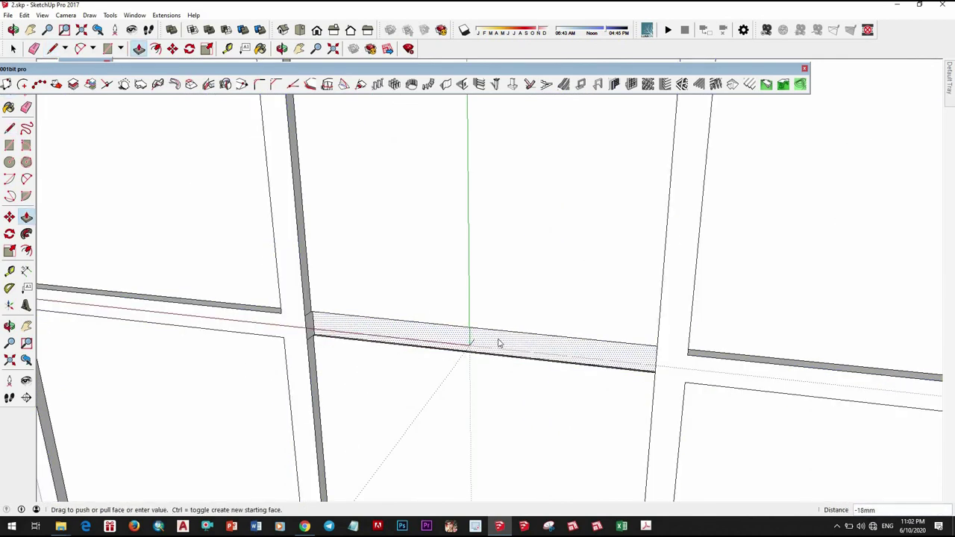
left_click(439, 336)
scroll(425, 344, "up", 2)
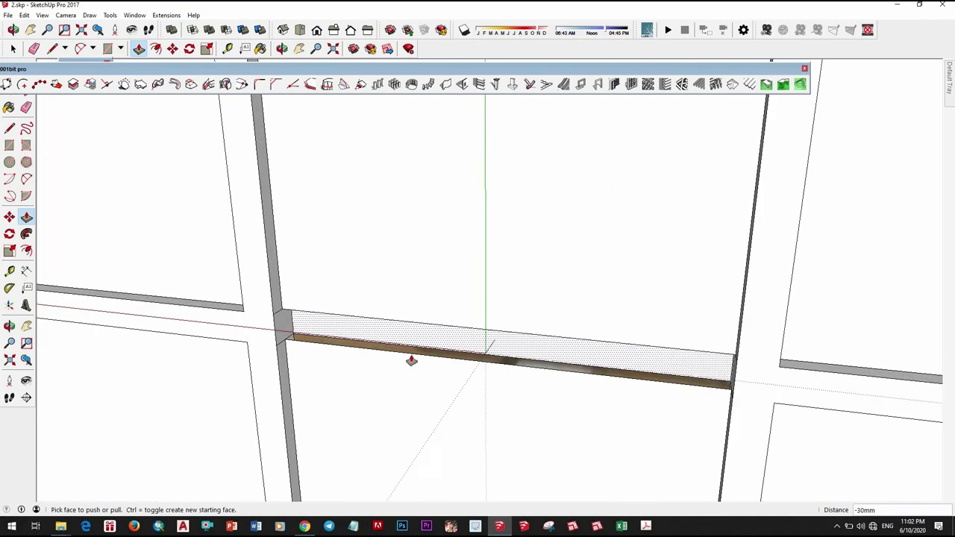
scroll(414, 351, "up", 2)
key("space")
Move the middle rail geometry down 30mm
right_click(420, 339)
key("Escape")
scroll(447, 327, "down", 3)
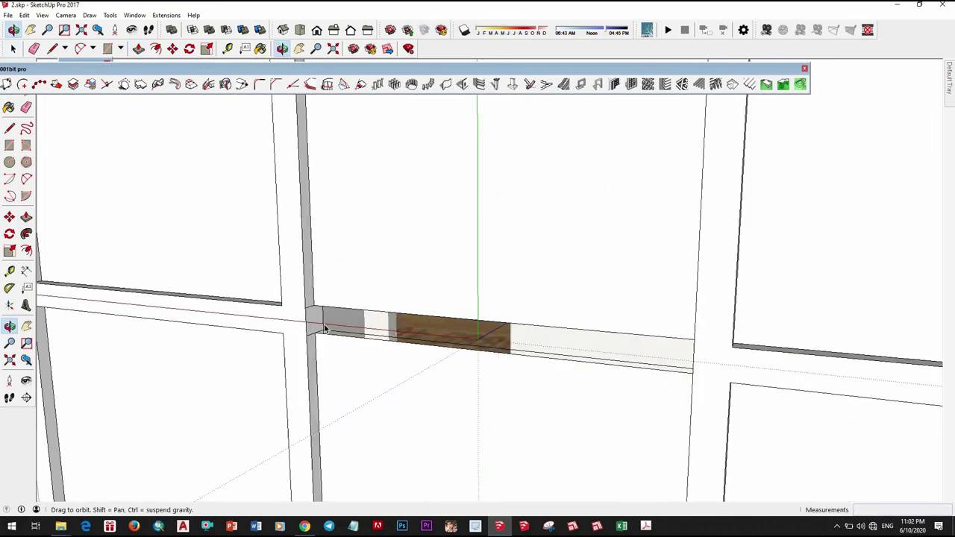
scroll(334, 340, "up", 4)
left_click(440, 295)
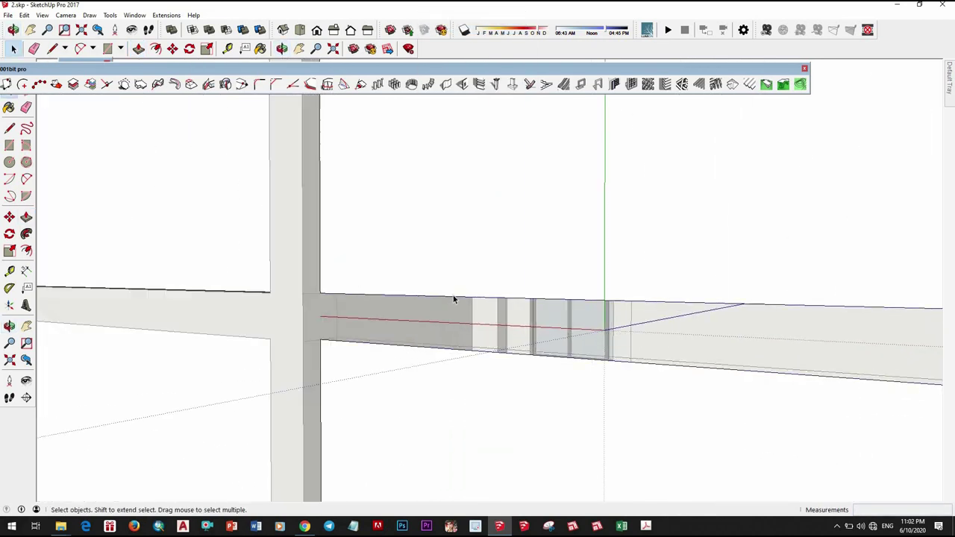
left_click(608, 329)
left_click(482, 342)
key("space")
Erase the leftover line across the tall pane
scroll(511, 345, "down", 2)
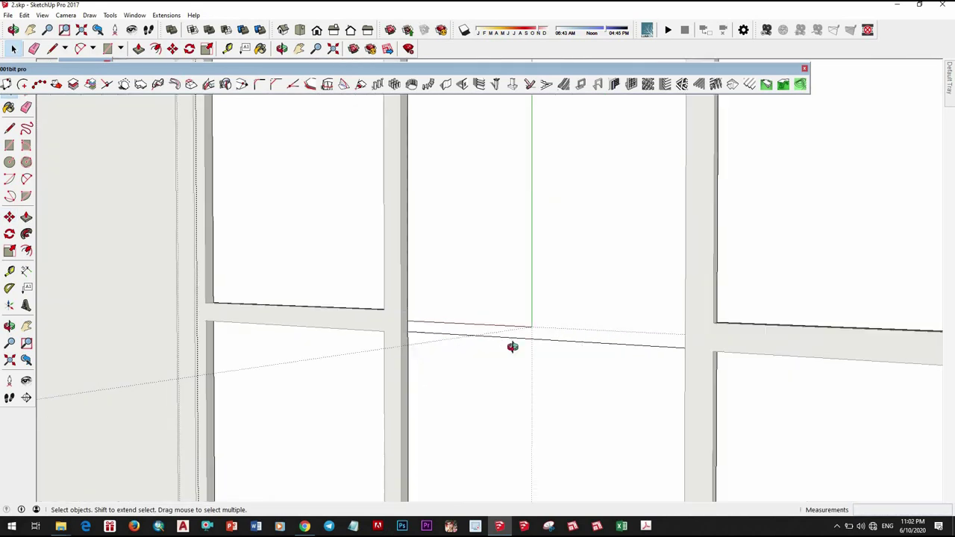
scroll(558, 294, "down", 1)
left_click(558, 295)
left_click(561, 329)
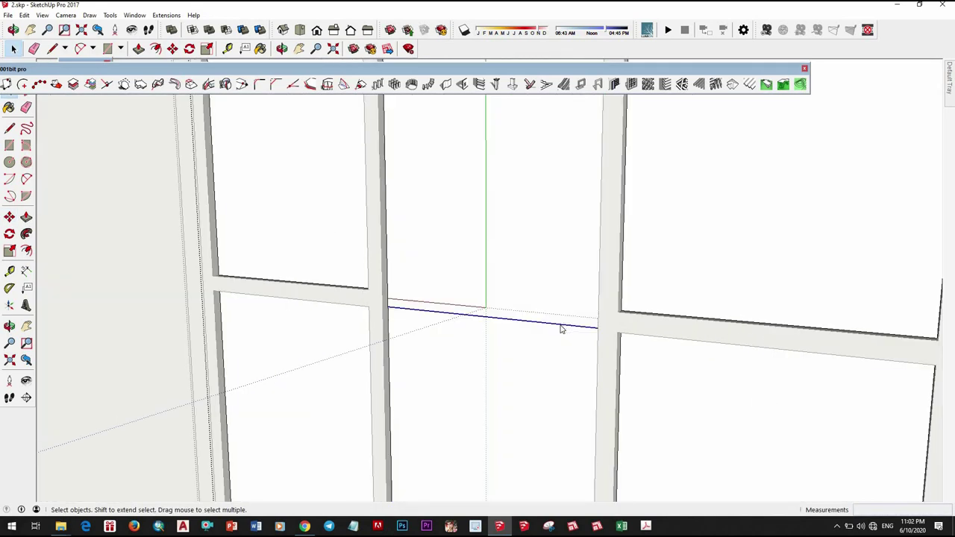
right_click(560, 326)
left_click(581, 67)
Paint the window frame black inside the window's editing context
left_click(473, 352)
middle_click_drag(473, 351, 493, 356)
scroll(494, 343, "down", 5)
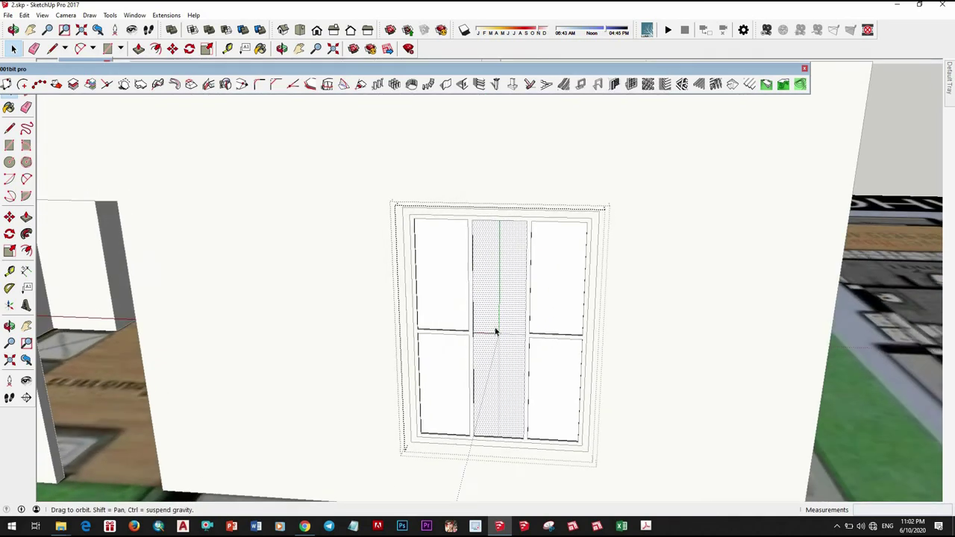
scroll(529, 335, "up", 3)
scroll(589, 341, "down", 3)
middle_click_drag(599, 341, 500, 328)
scroll(501, 329, "down", 1)
scroll(500, 329, "up", 3)
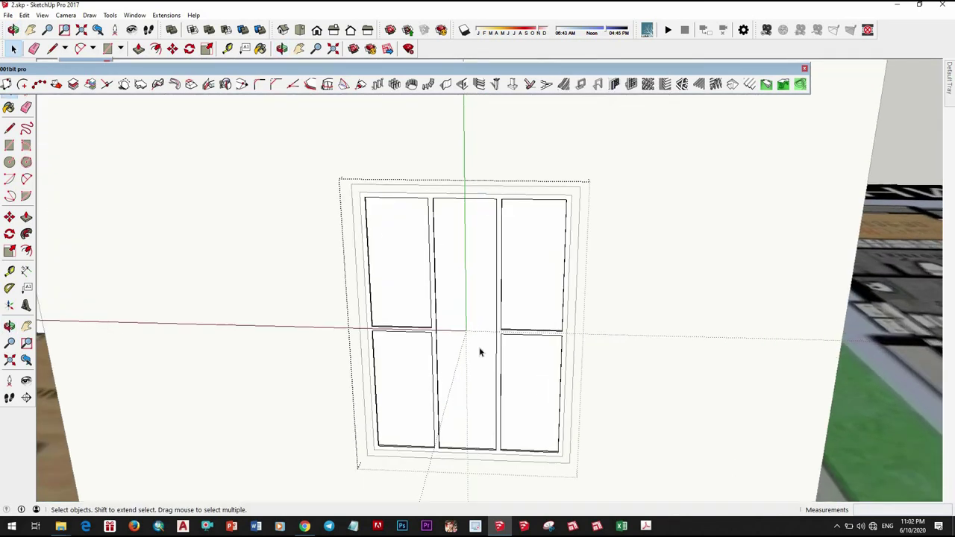
scroll(480, 351, "down", 2)
scroll(537, 375, "up", 1)
middle_click_drag(757, 401, 458, 379)
scroll(457, 374, "down", 2)
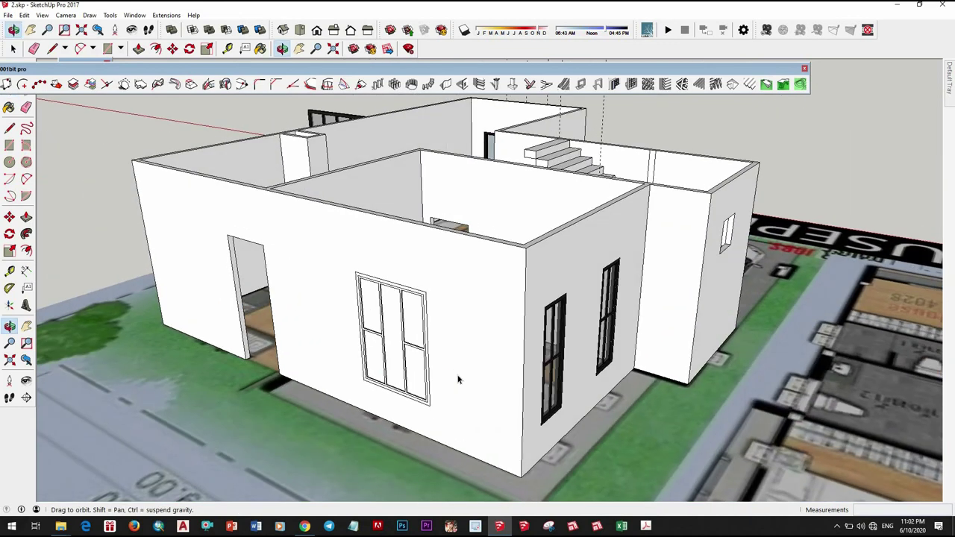
scroll(475, 303, "up", 3)
scroll(473, 305, "up", 2)
scroll(473, 305, "up", 2)
key("space")
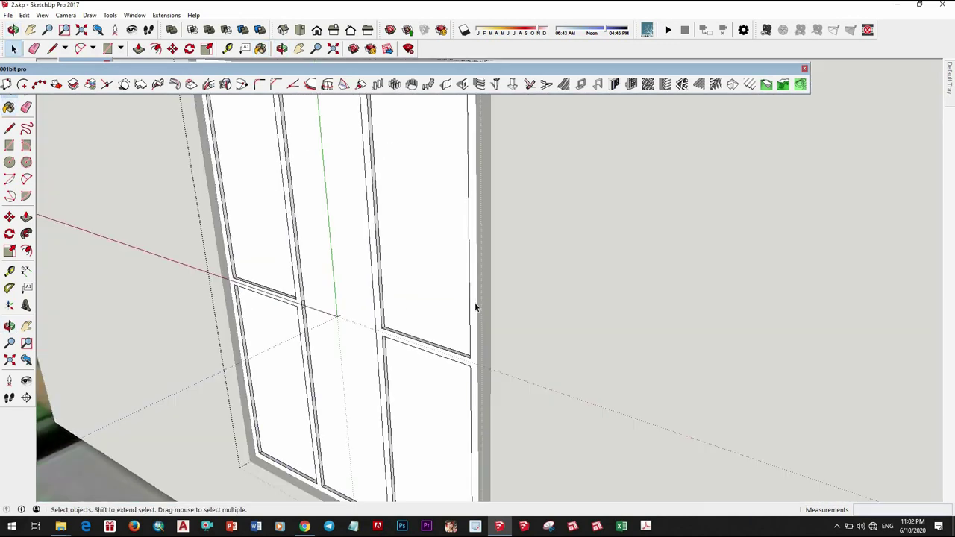
left_click(479, 297)
scroll(512, 348, "down", 1)
scroll(492, 328, "down", 4)
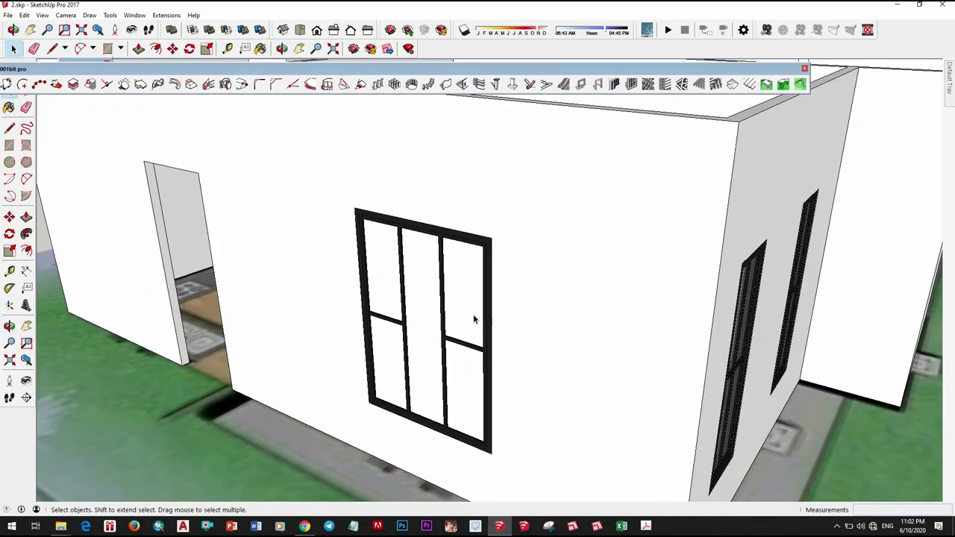
double_click(470, 312)
scroll(523, 329, "down", 3)
middle_click_drag(550, 335, 846, 181)
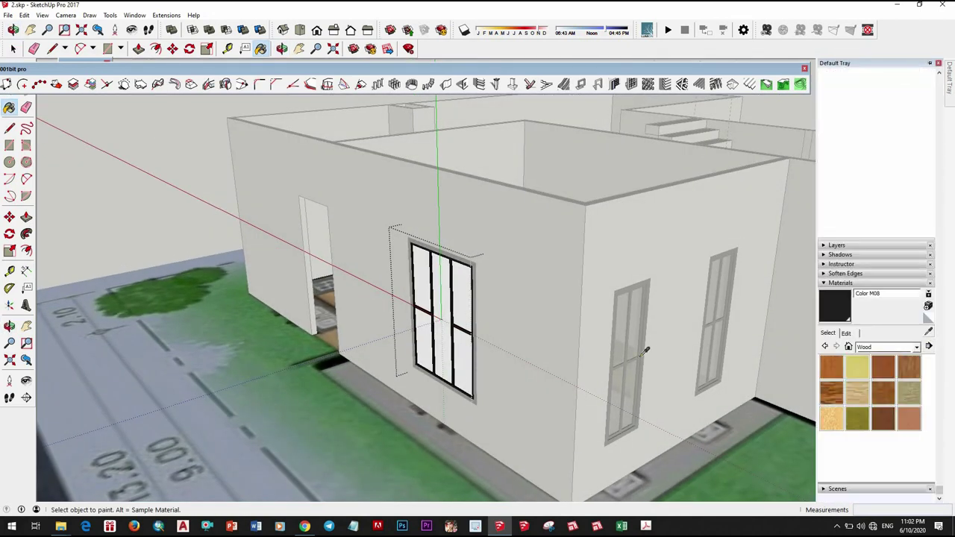
key("space")
mouse_move(646, 351)
middle_mouse_down()
mouse_move(390, 360)
mouse_move(495, 303)
middle_mouse_up()
Move the glass pane 35mm back into the frame
scroll(495, 303, "up", 3)
scroll(640, 375, "down", 2)
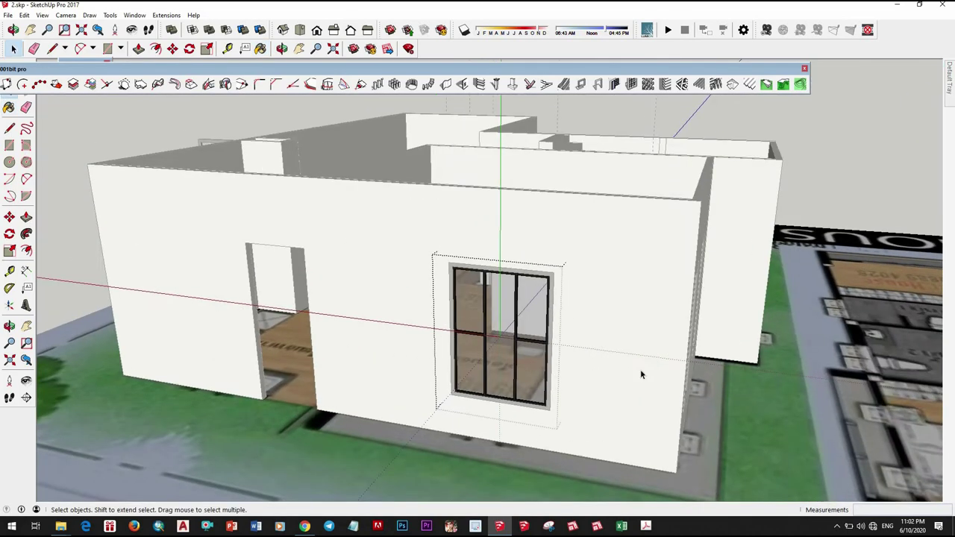
scroll(596, 351, "up", 1)
scroll(552, 333, "up", 3)
scroll(486, 399, "up", 3)
scroll(450, 339, "up", 2)
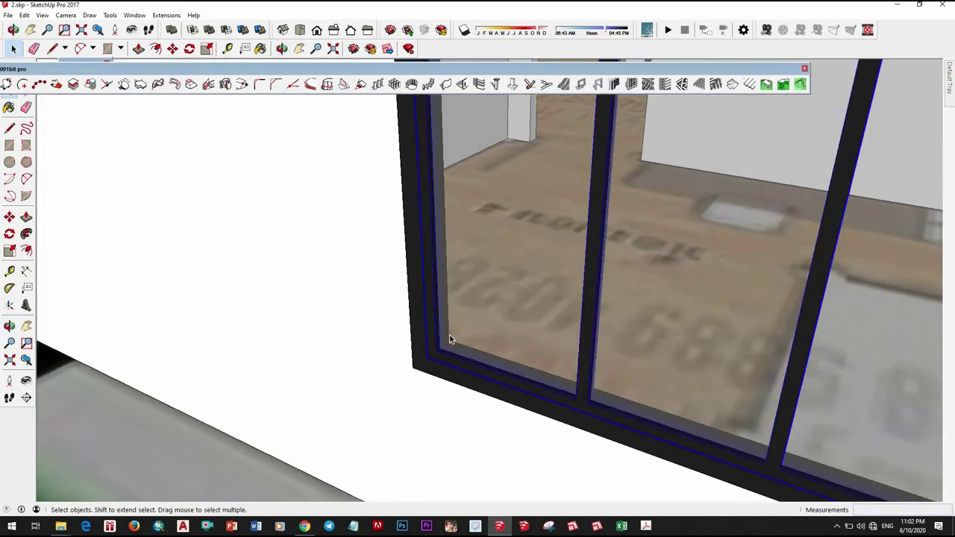
scroll(436, 357, "up", 2)
scroll(462, 328, "up", 2)
key("m")
left_click(475, 317)
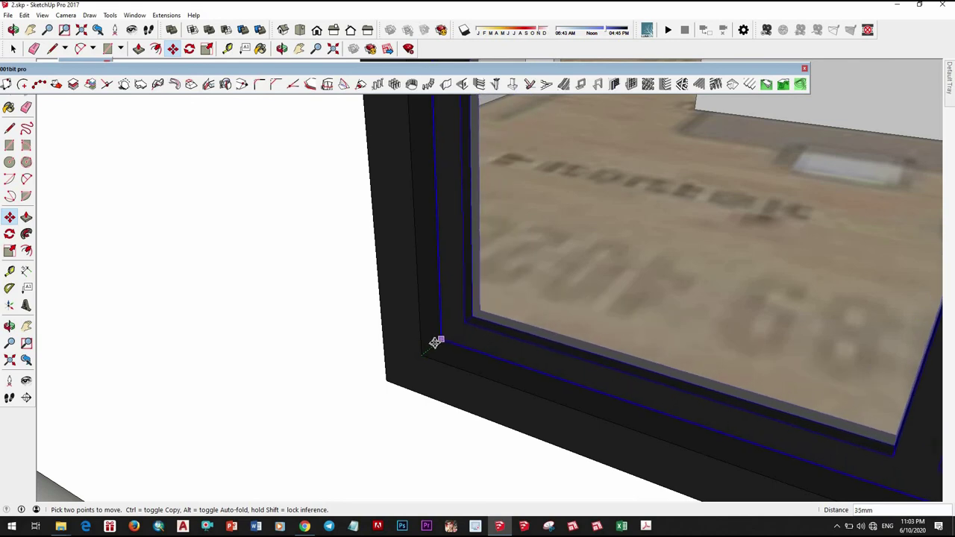
key("space")
Make a group of the selected window geometry and view the whole house
scroll(460, 313, "down", 3)
right_click(459, 311)
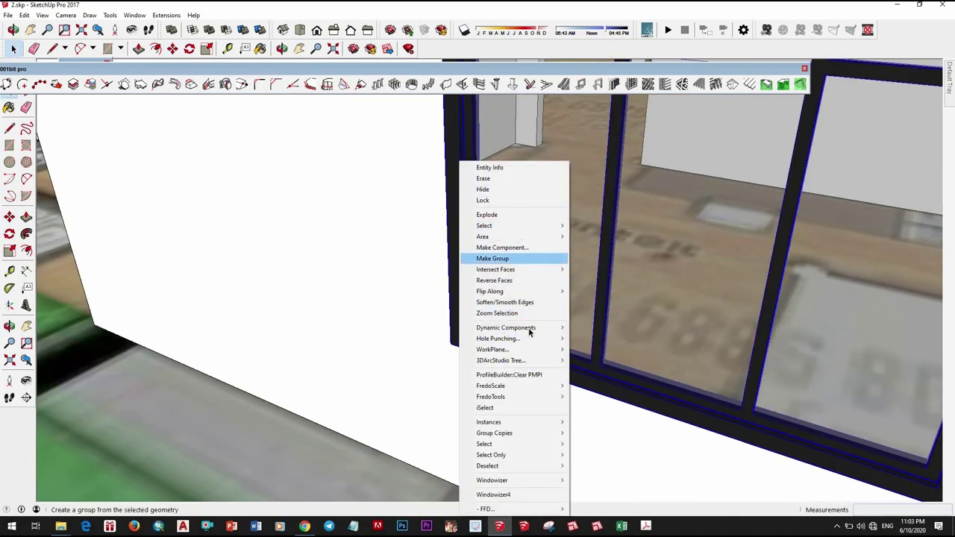
left_click(492, 258)
scroll(522, 313, "down", 5)
mouse_move(567, 314)
middle_mouse_down()
mouse_move(597, 301)
mouse_move(565, 305)
mouse_move(581, 334)
middle_mouse_up()
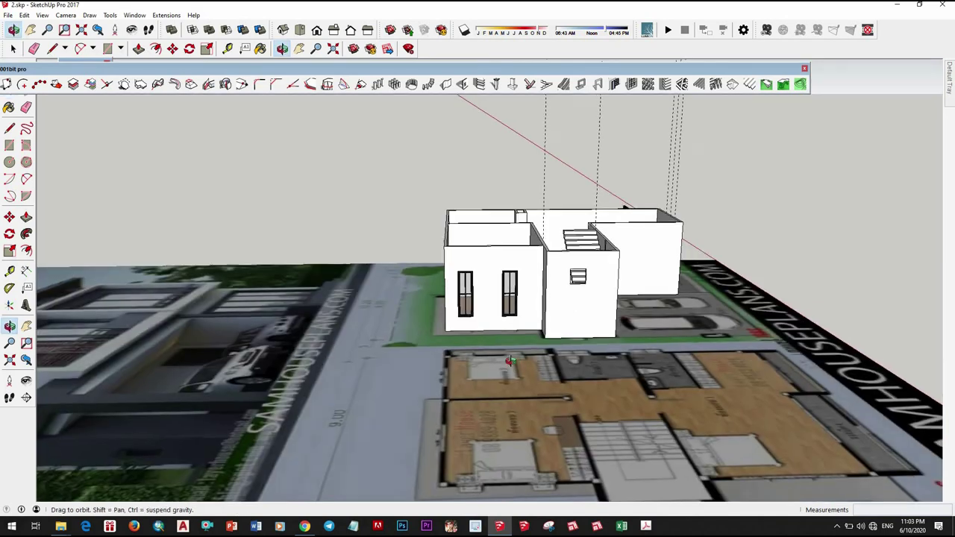
Offset the small wall rectangle inward, erase its inner face, extrude it, and make it a component
scroll(578, 337, "up", 5)
scroll(573, 341, "up", 3)
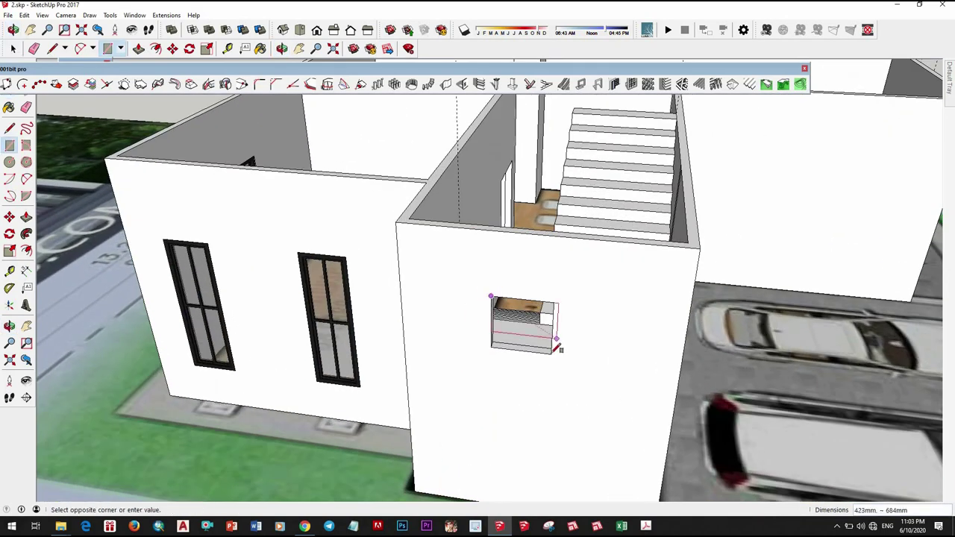
scroll(538, 320, "down", 1)
key("space")
left_click(529, 291)
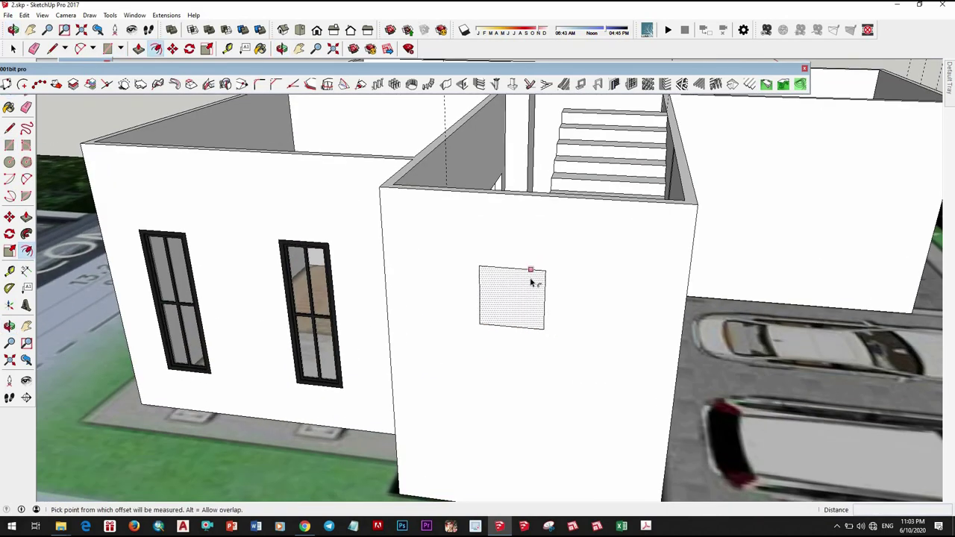
key("space")
scroll(530, 287, "up", 3)
left_click(550, 249)
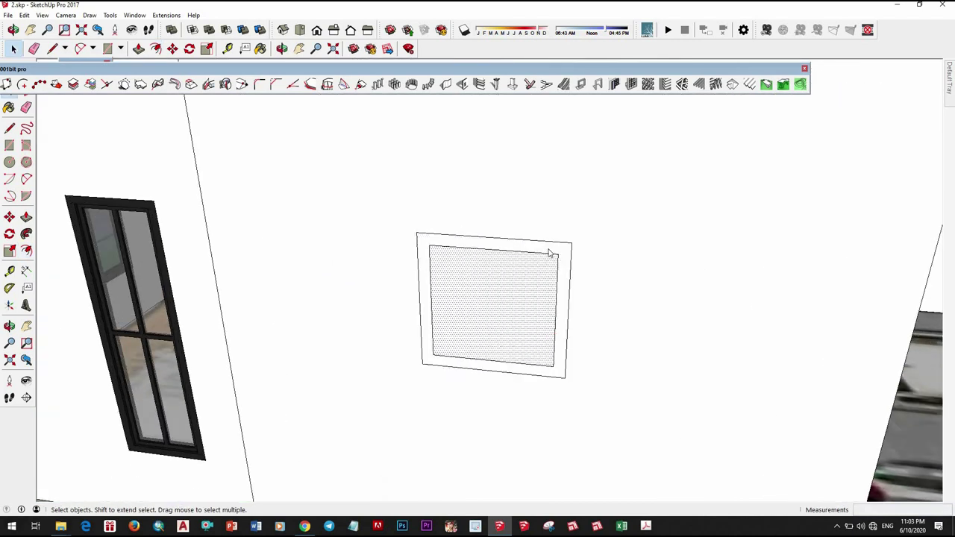
right_click(531, 190)
left_click(552, 212)
key("p")
scroll(432, 342, "up", 2)
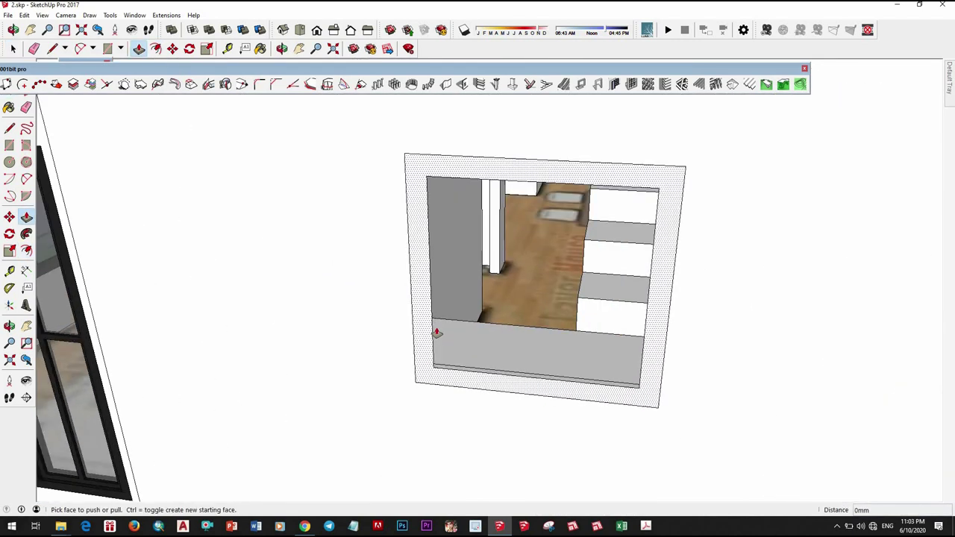
key("space")
triple_click(424, 338)
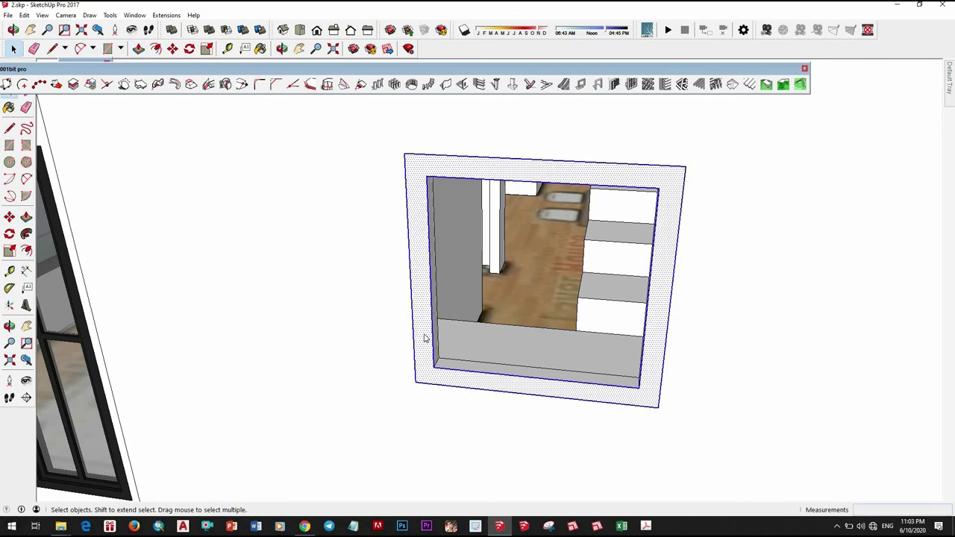
right_click(425, 337)
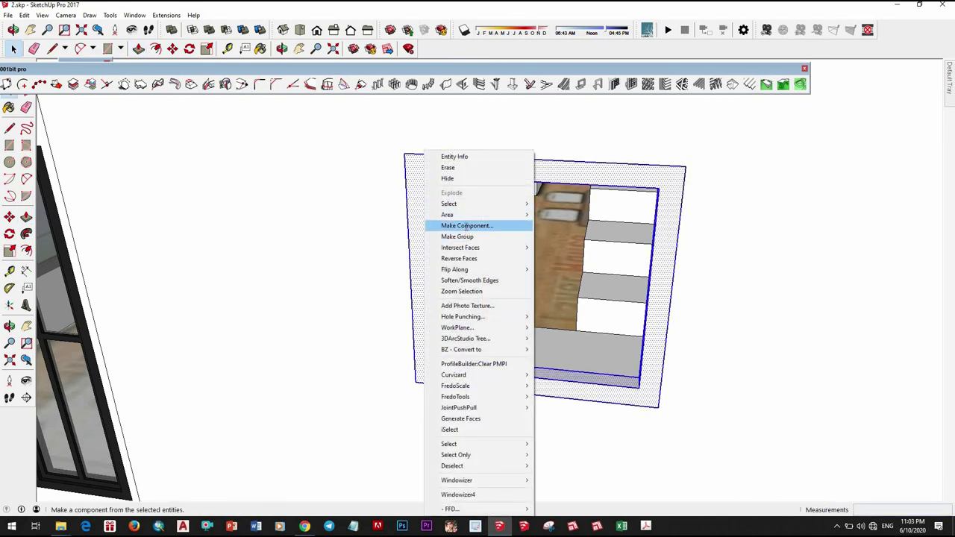
left_click(467, 225)
left_click(488, 331)
Draw a new rectangle across the opening, offset and hollow it, push 38mm, and make a frame component
middle_click_drag(480, 367, 475, 355)
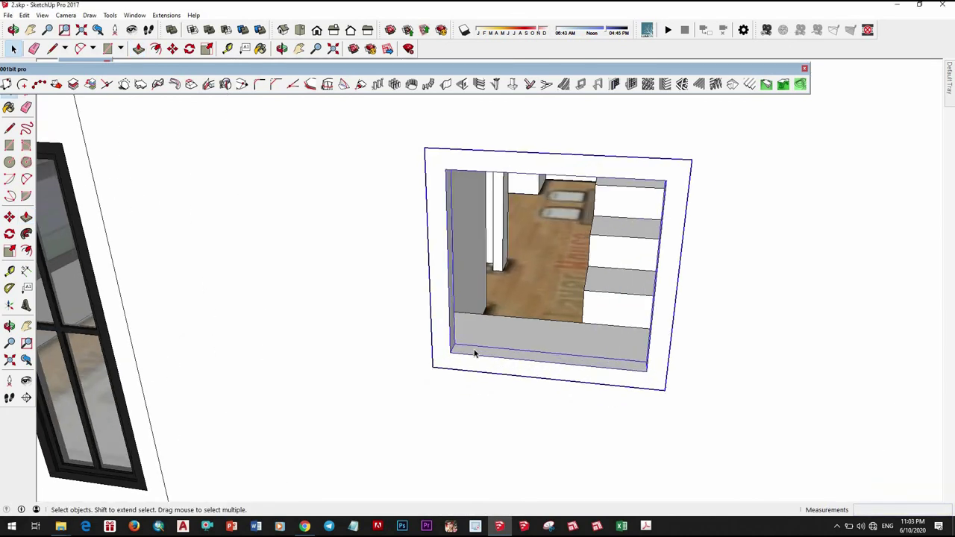
left_click(647, 368)
key("space")
left_click(544, 301)
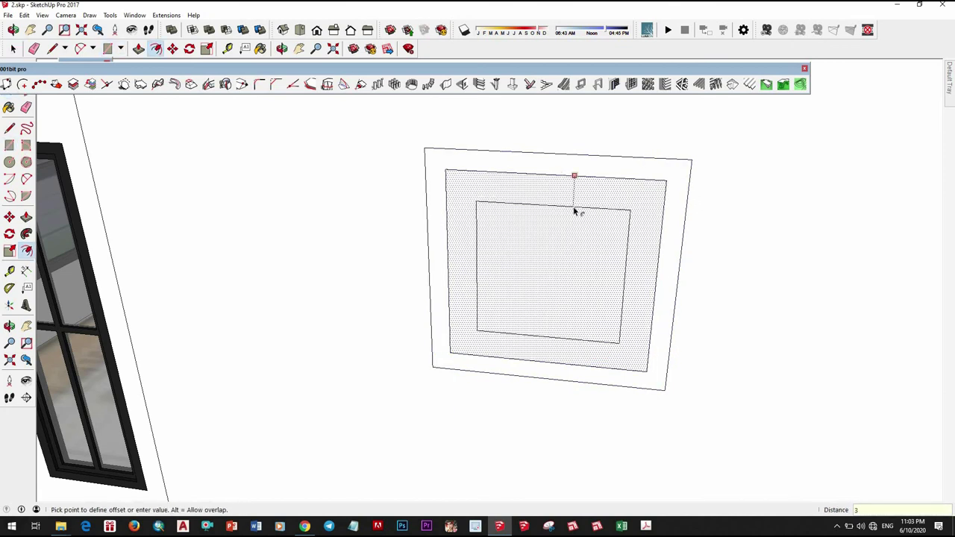
left_click(569, 234)
key("space")
right_click(545, 214)
left_click(569, 207)
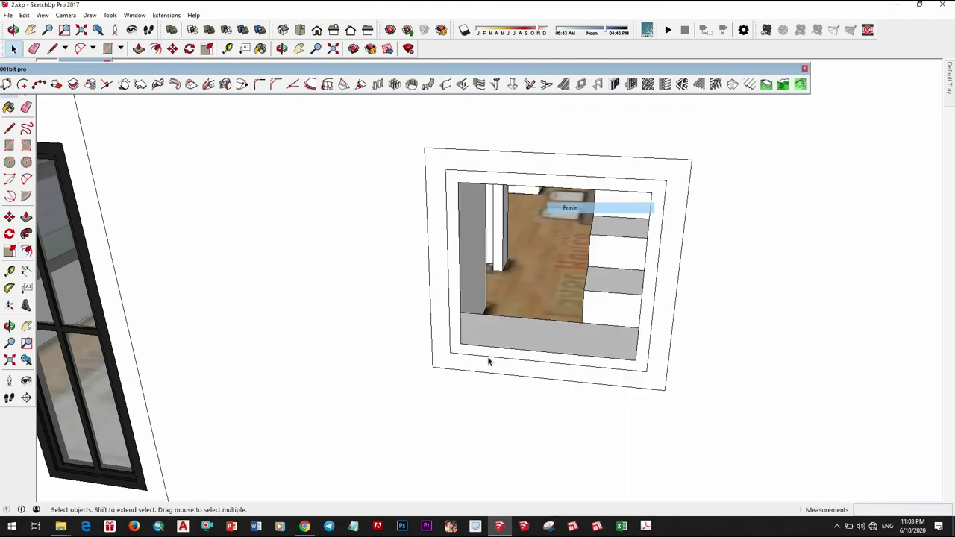
key("p")
scroll(492, 351, "up", 3)
scroll(470, 346, "up", 2)
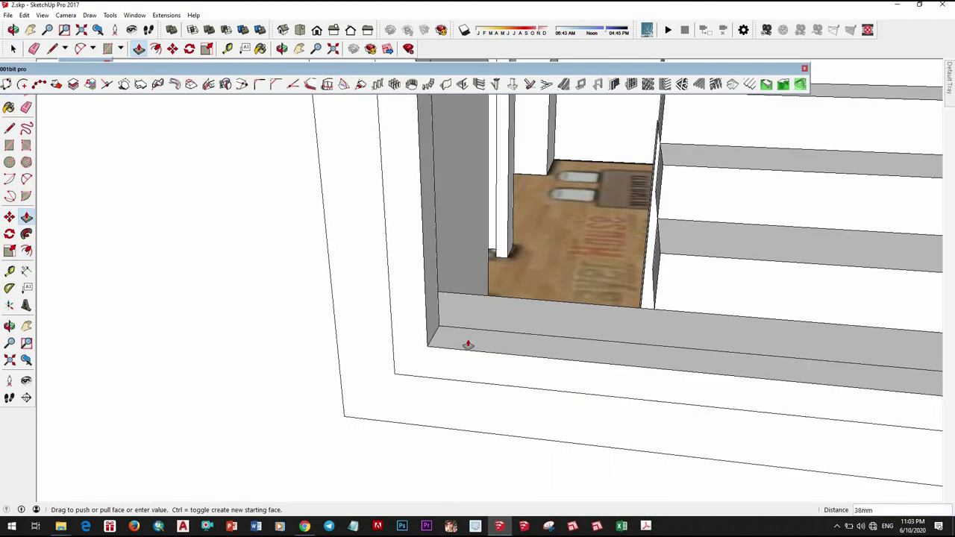
key("space")
double_click(475, 365)
right_click(478, 365)
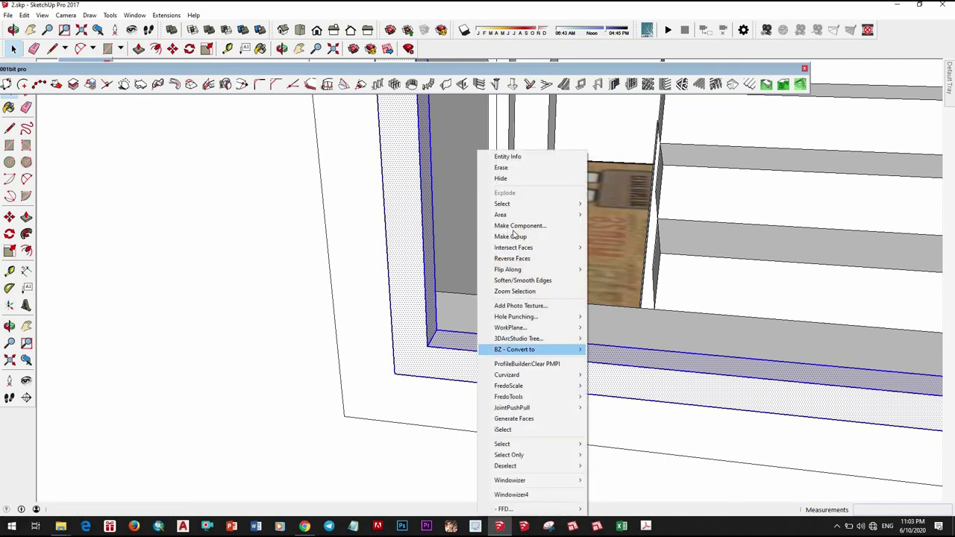
left_click(520, 226)
left_click(485, 339)
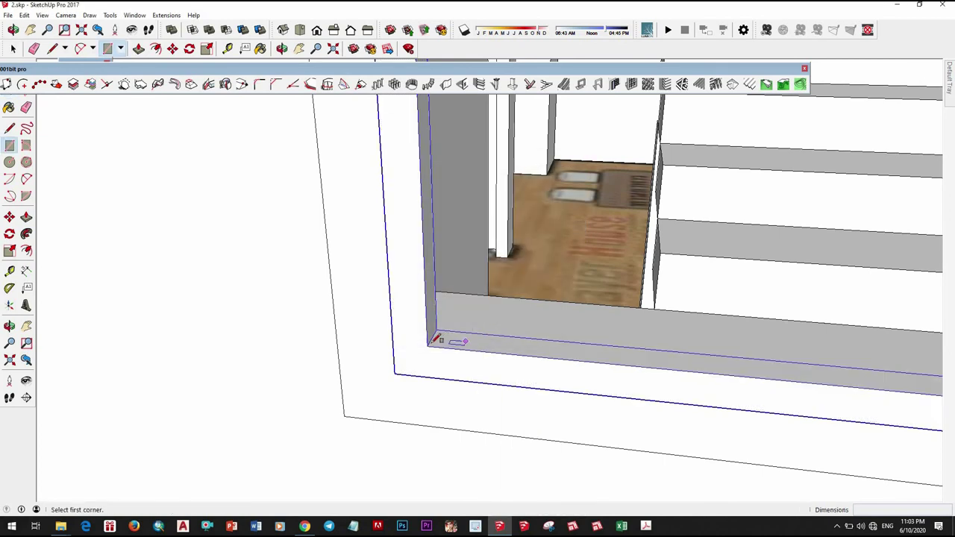
scroll(462, 316, "down", 5)
scroll(559, 256, "up", 1)
Draw the pane inside the frame, apply a see-through glass material, and make it a component
left_click(550, 241)
key("space")
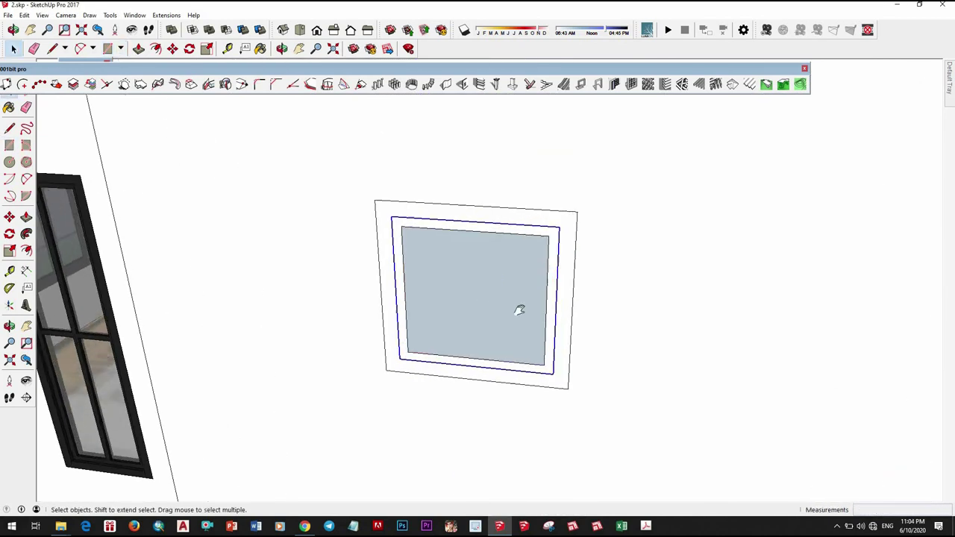
middle_click_drag(517, 309, 523, 305)
scroll(555, 267, "up", 2)
left_click(554, 283)
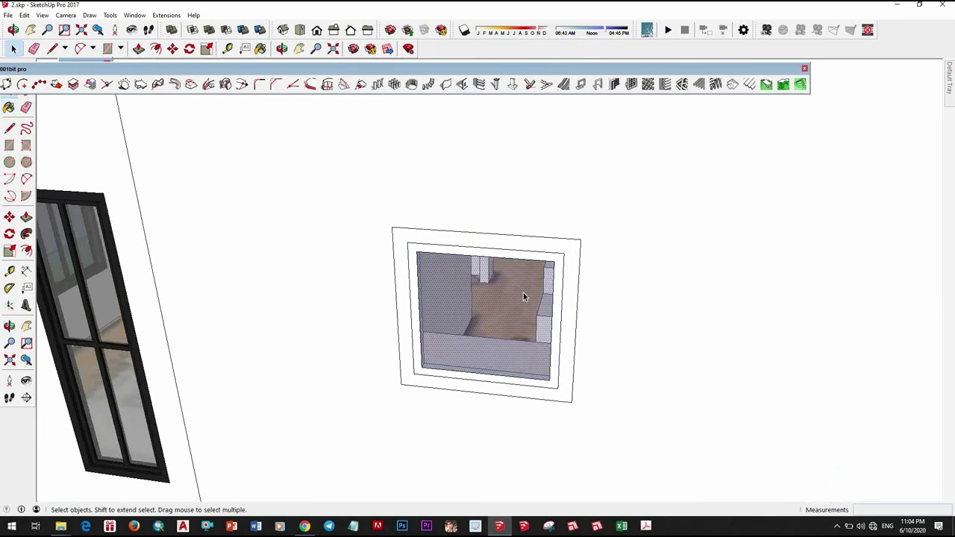
left_click(523, 297)
right_click(523, 297)
left_click(566, 235)
key("Return")
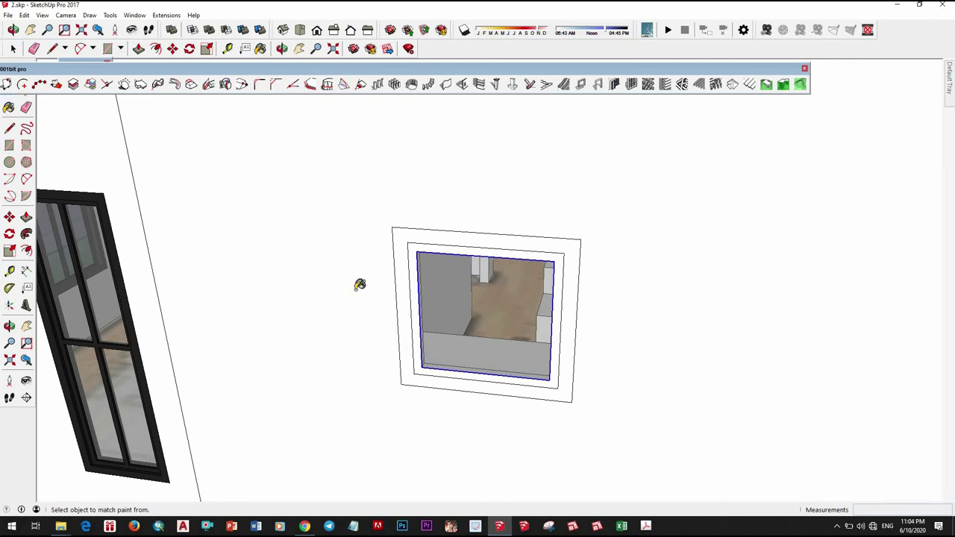
Paint the window frame black and move the glass pane inward into the frame
left_click(513, 240)
scroll(441, 341, "up", 2)
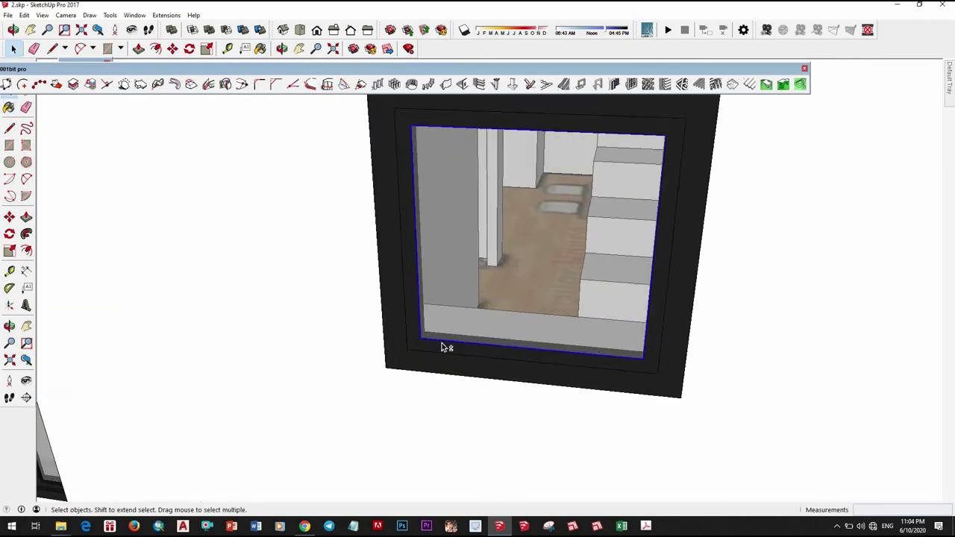
scroll(441, 343, "up", 2)
scroll(425, 326, "up", 3)
key("m")
scroll(403, 329, "up", 1)
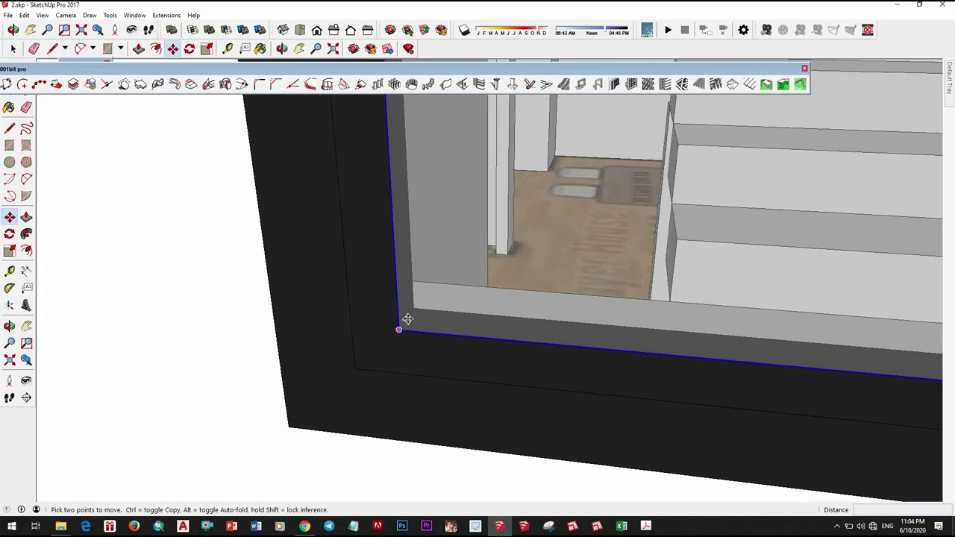
key("m")
scroll(335, 369, "up", 2)
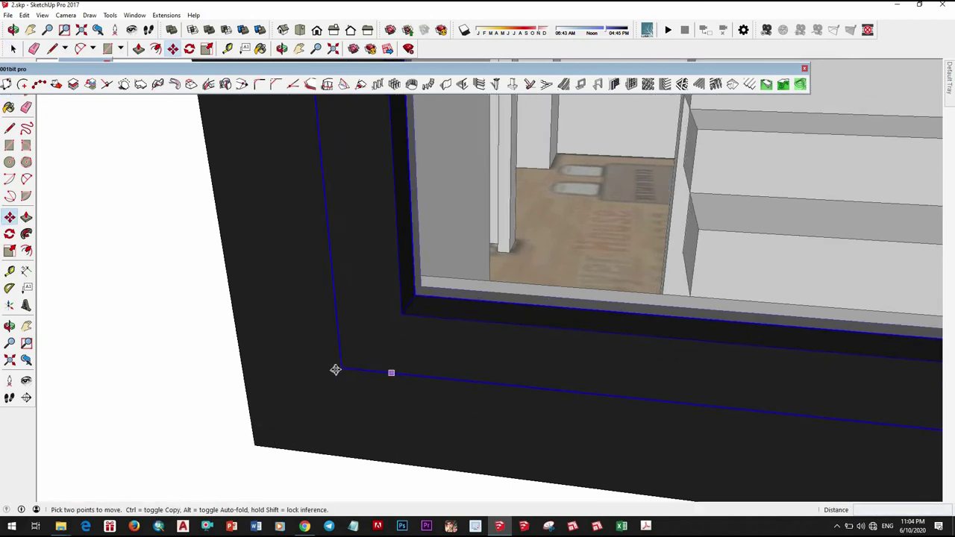
type("10")
key("space")
scroll(410, 388, "down", 1)
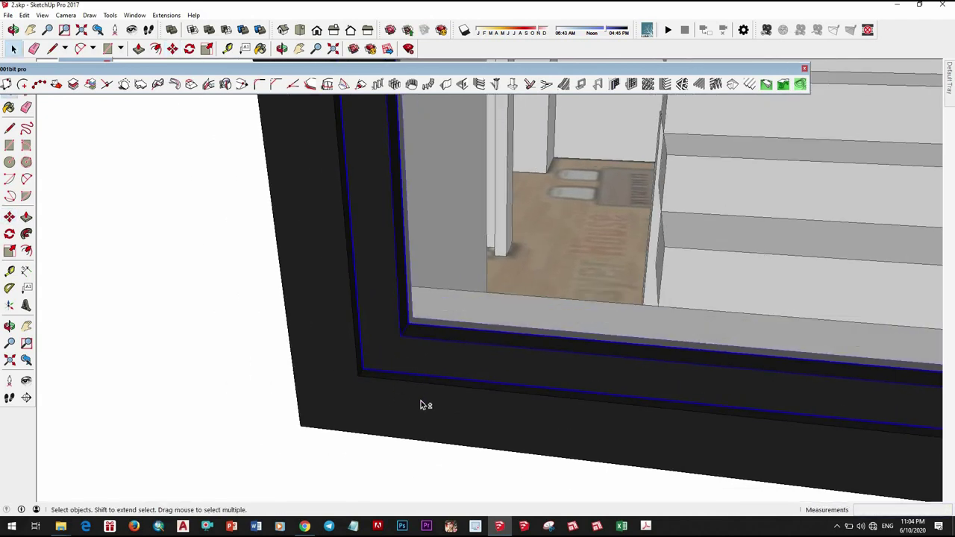
scroll(522, 396, "down", 3)
scroll(522, 390, "down", 2)
Zoom out and orbit to view the whole house
right_click(522, 390)
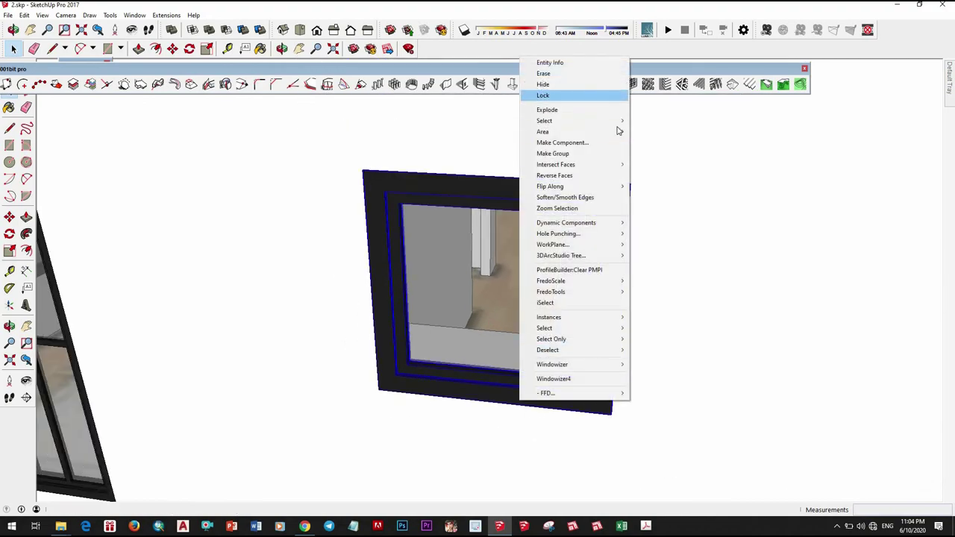
key("Escape")
scroll(697, 268, "down", 5)
scroll(697, 269, "down", 3)
mouse_move(697, 268)
middle_mouse_down()
mouse_move(583, 335)
mouse_move(730, 381)
mouse_move(648, 361)
middle_mouse_up()
Copy the black window onto the long side wall at a 100 mm distance
scroll(731, 380, "up", 3)
scroll(462, 351, "up", 4)
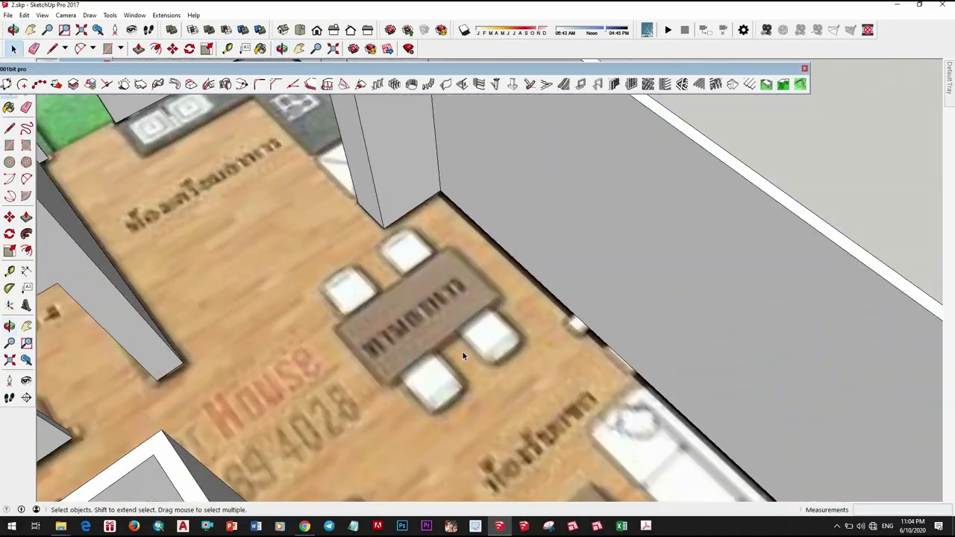
mouse_move(462, 351)
middle_mouse_down()
mouse_move(664, 376)
mouse_move(559, 340)
mouse_move(485, 297)
mouse_move(485, 410)
middle_mouse_up()
scroll(559, 341, "down", 4)
scroll(485, 297, "down", 3)
scroll(485, 411, "up", 3)
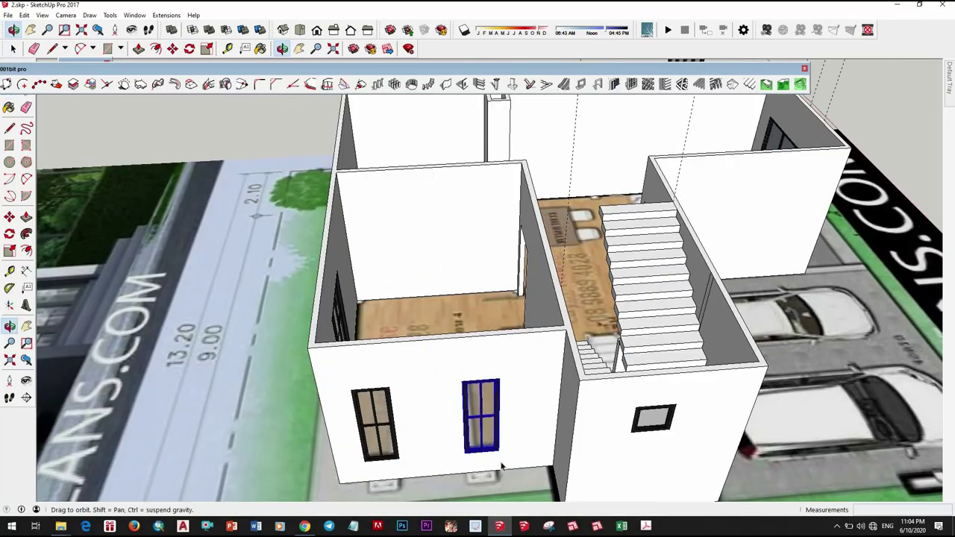
scroll(484, 466, "up", 2)
key("ctrl")
left_click(483, 451)
scroll(482, 450, "up", 2)
scroll(527, 437, "down", 3)
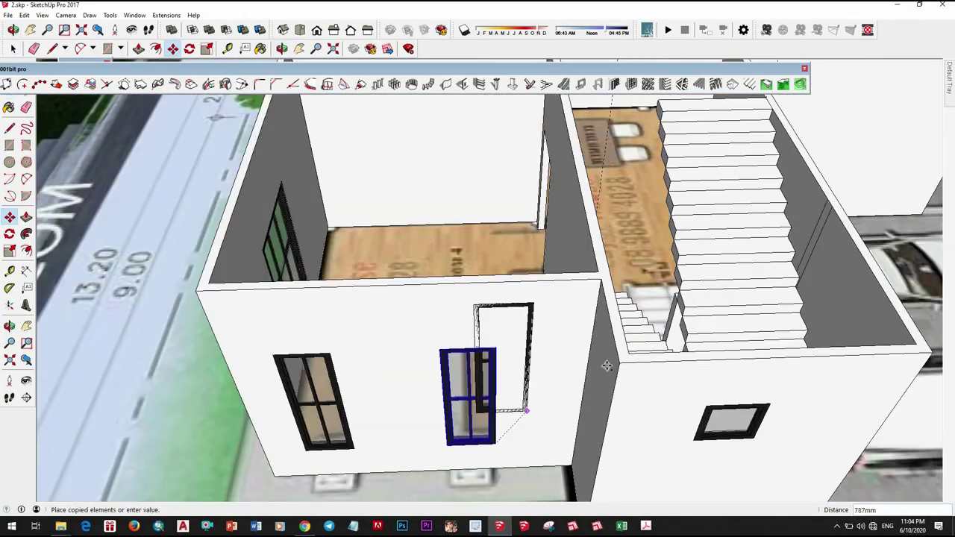
scroll(605, 362, "down", 4)
scroll(350, 337, "up", 2)
mouse_move(350, 336)
middle_mouse_down()
mouse_move(403, 373)
mouse_move(446, 422)
mouse_move(455, 388)
middle_mouse_up()
scroll(445, 423, "up", 4)
scroll(445, 422, "up", 3)
scroll(455, 388, "up", 2)
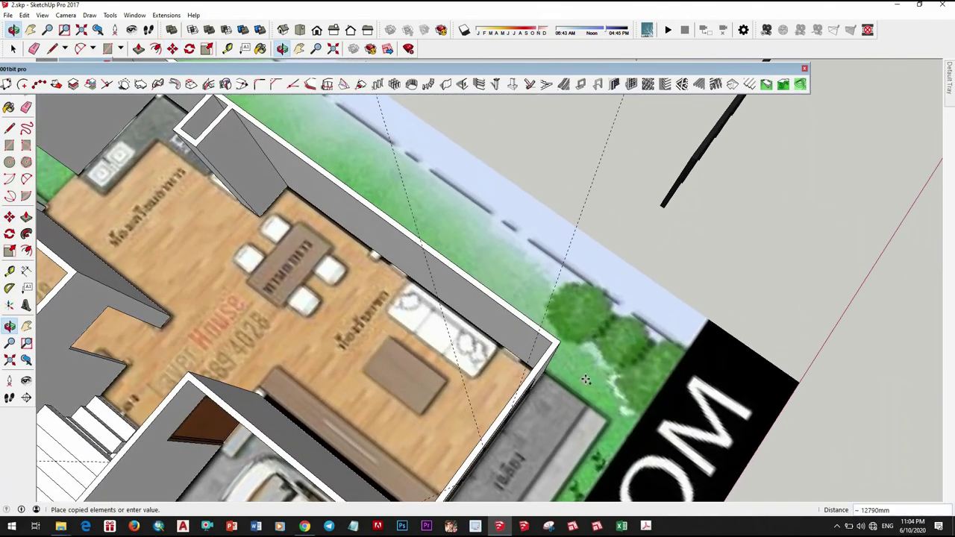
scroll(459, 373, "up", 3)
scroll(467, 369, "up", 2)
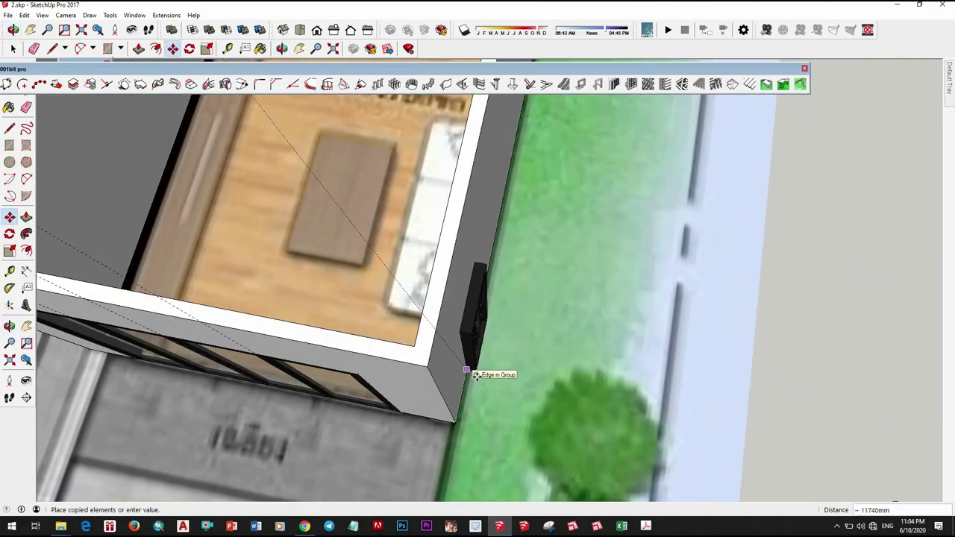
scroll(476, 375, "up", 5)
scroll(419, 316, "up", 3)
type("100")
key("Return")
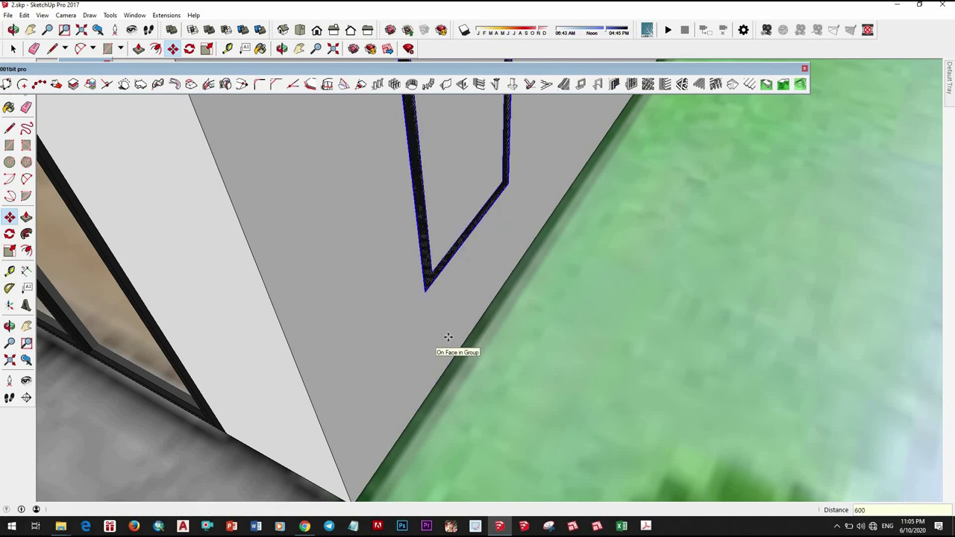
key("space")
Push the new window opening 100 mm into the wall, then select the window
scroll(447, 337, "down", 5)
middle_click_drag(447, 338, 518, 264)
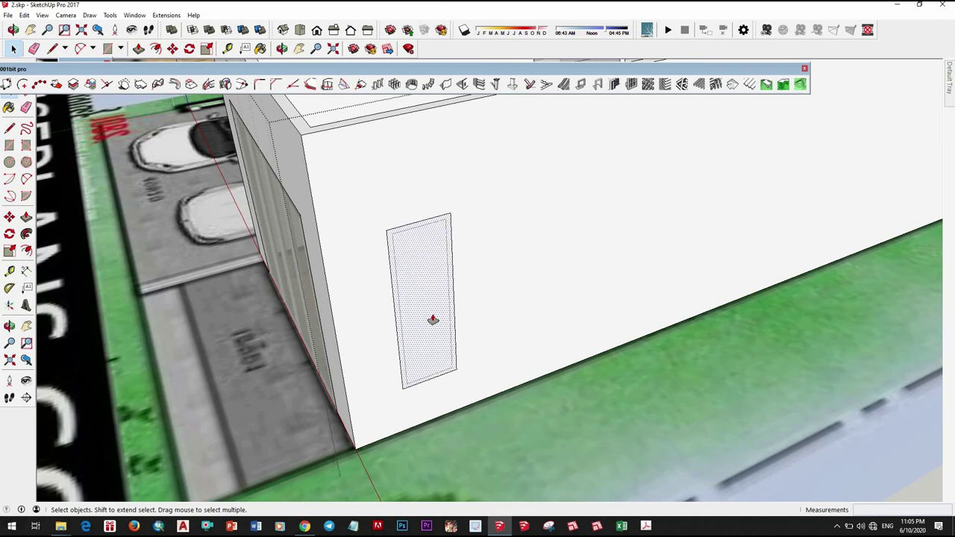
type("00")
key("Return")
scroll(442, 315, "down", 5)
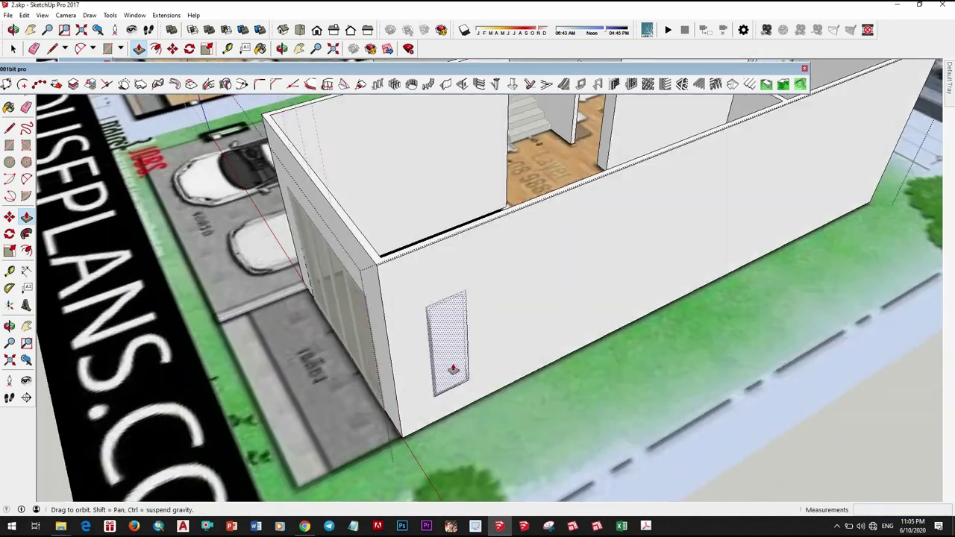
middle_click_drag(441, 315, 414, 380)
scroll(475, 379, "down", 5)
mouse_move(475, 379)
middle_mouse_down()
mouse_move(727, 339)
mouse_move(616, 299)
middle_mouse_up()
scroll(616, 299, "up", 5)
mouse_move(454, 279)
middle_mouse_down()
mouse_move(528, 416)
mouse_move(423, 336)
middle_mouse_up()
left_click(423, 336)
scroll(423, 336, "down", 2)
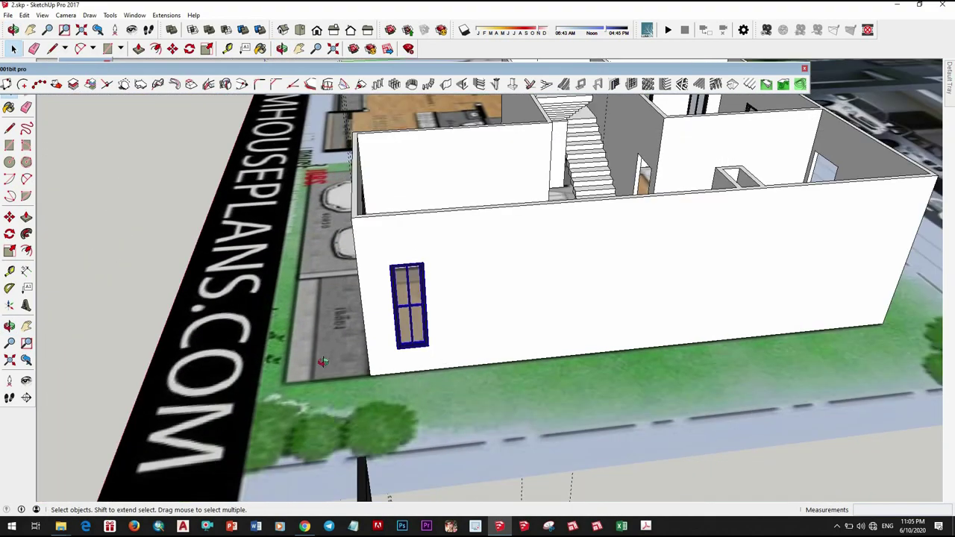
Copy the window frame onto the interior wall beside the narrow door frame
key("m")
scroll(322, 362, "down", 5)
middle_click_drag(323, 362, 450, 307)
scroll(450, 307, "up", 5)
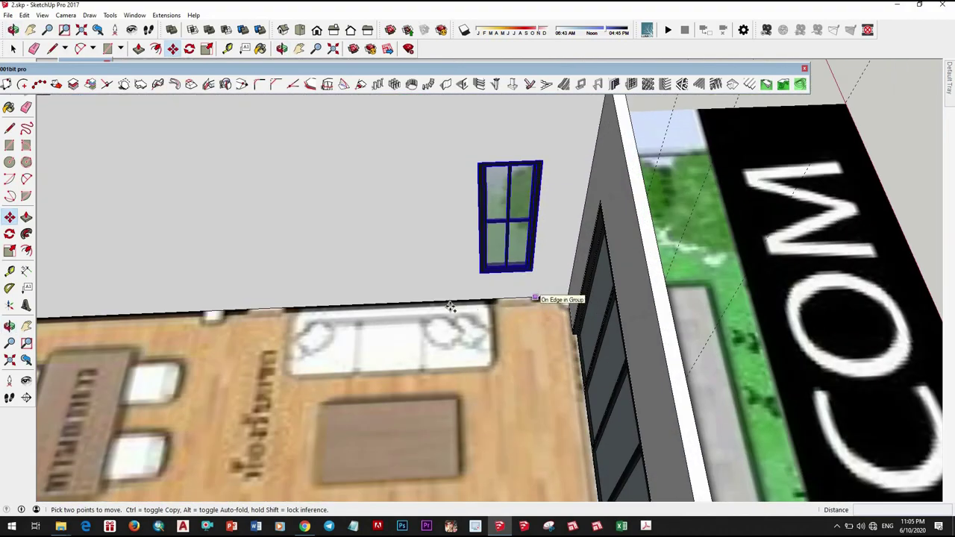
left_click(451, 307)
key("ctrl")
scroll(485, 313, "down", 3)
scroll(533, 324, "up", 3)
left_click(559, 321)
scroll(495, 350, "down", 3)
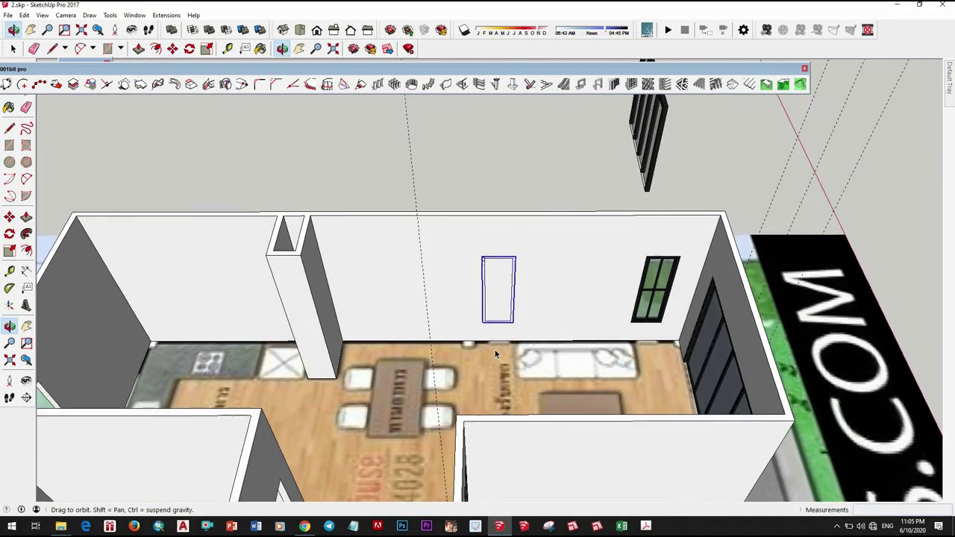
key("space")
Reposition the copied square frame on the interior wall
middle_click_drag(494, 350, 392, 362)
scroll(413, 358, "up", 3)
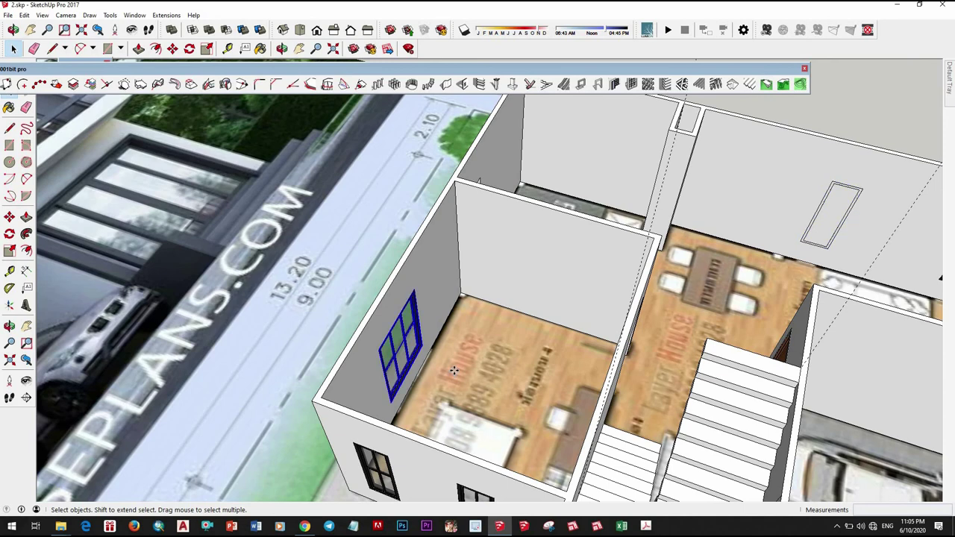
scroll(591, 326, "down", 3)
scroll(522, 328, "up", 2)
scroll(485, 329, "up", 2)
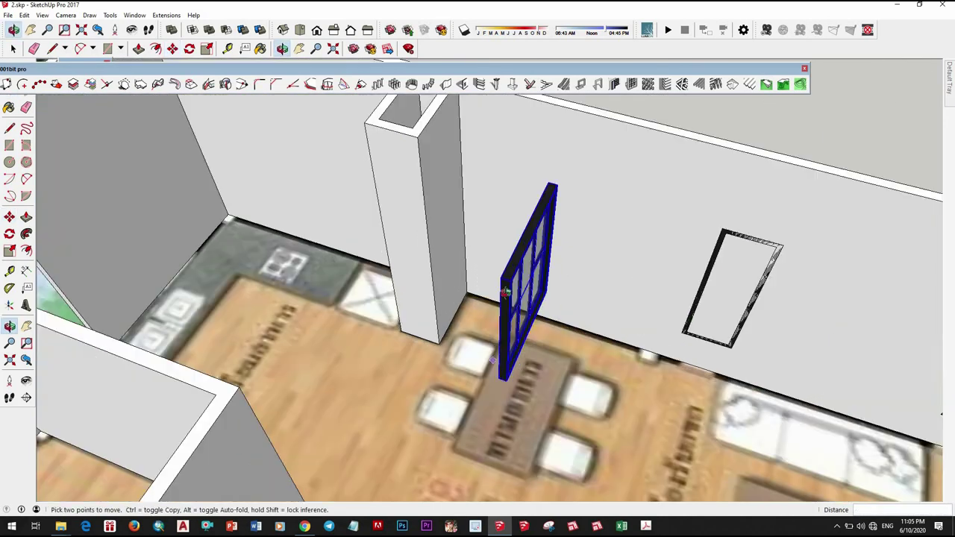
mouse_move(484, 328)
middle_mouse_down()
mouse_move(388, 331)
mouse_move(542, 427)
middle_mouse_up()
key("m")
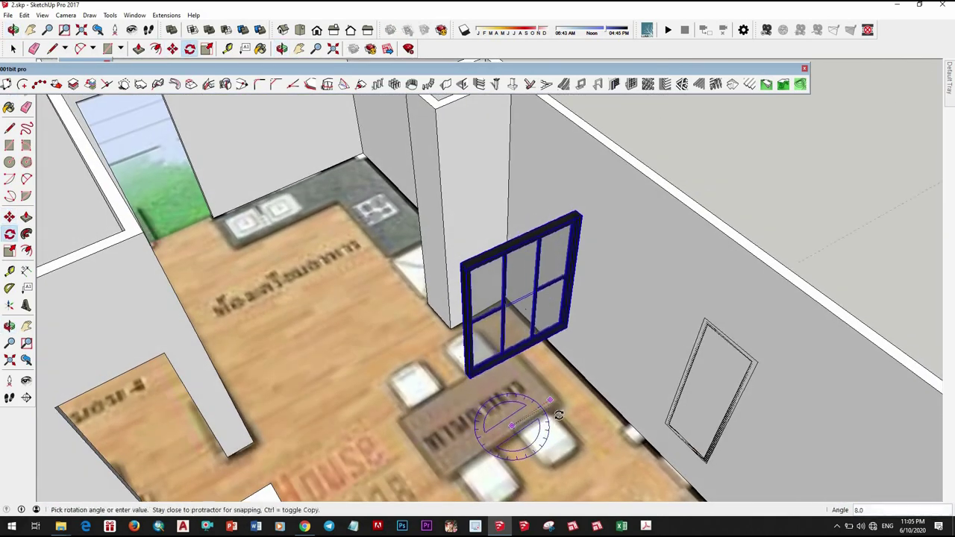
scroll(593, 402, "down", 3)
mouse_move(593, 402)
middle_mouse_down()
mouse_move(492, 388)
mouse_move(536, 359)
middle_mouse_up()
scroll(485, 382, "up", 3)
key("space")
scroll(486, 383, "up", 3)
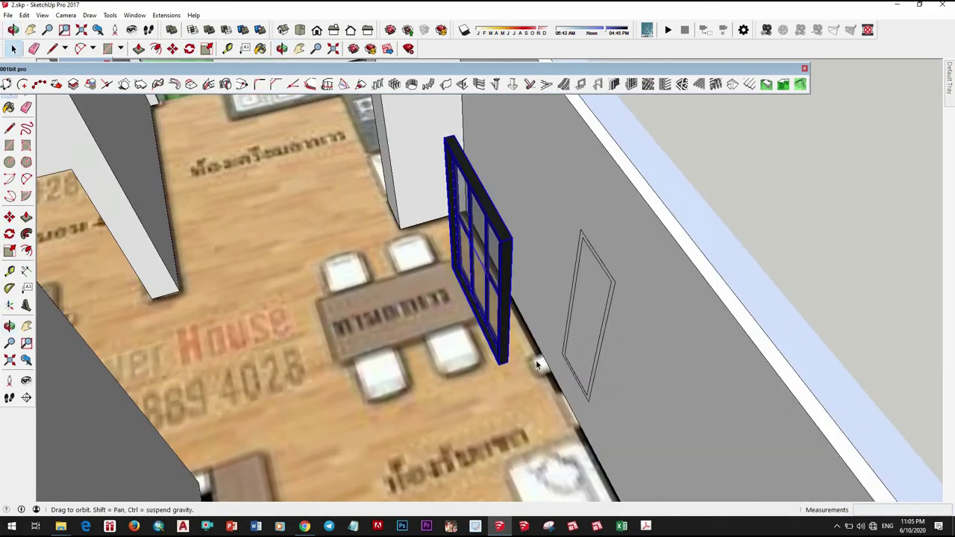
scroll(556, 357, "up", 3)
middle_click_drag(580, 325, 411, 376)
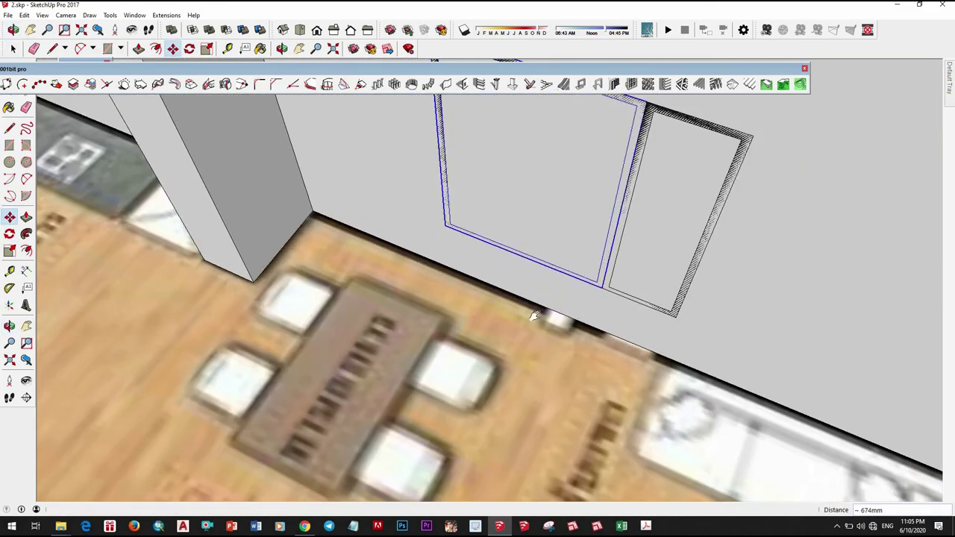
scroll(411, 376, "up", 2)
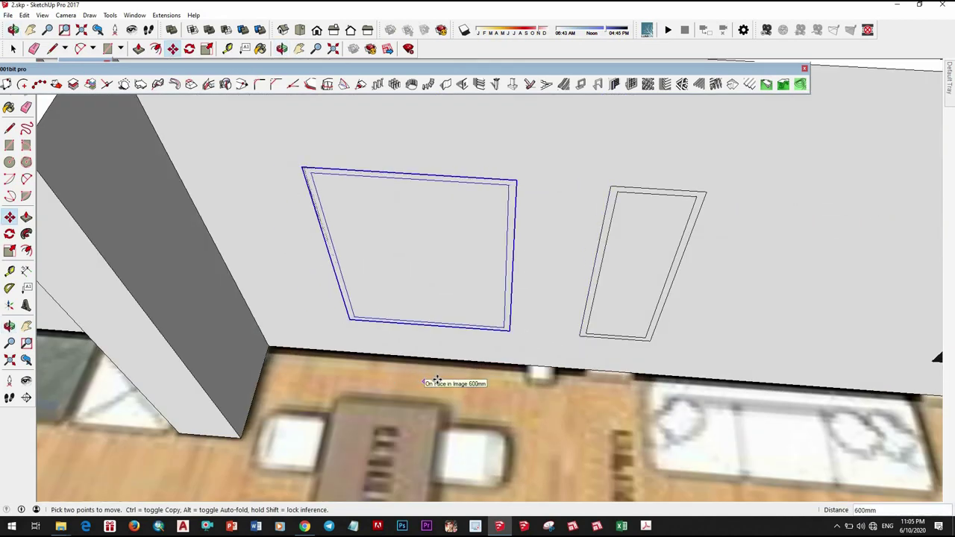
key("space")
scroll(454, 372, "down", 3)
scroll(622, 328, "up", 3)
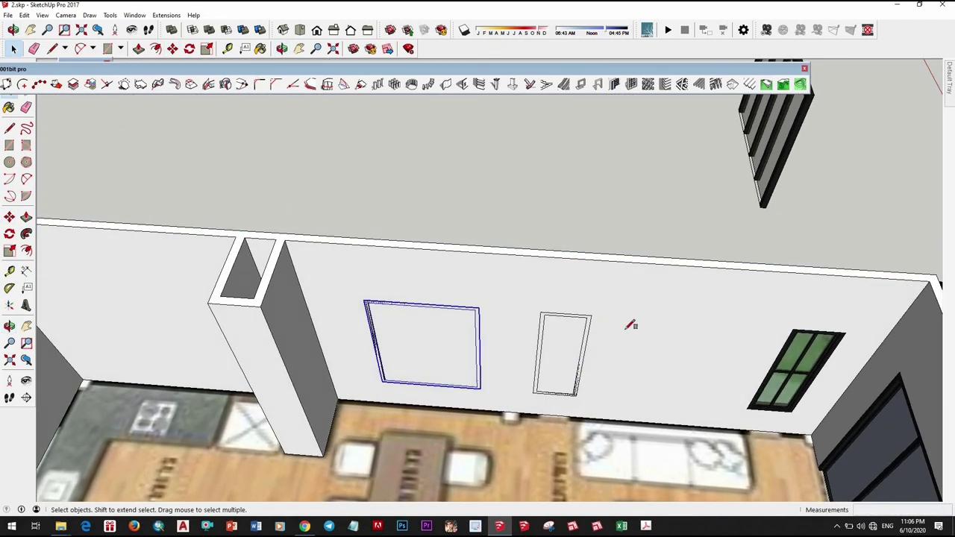
Inside the wall group, draw a rectangle and push/pull it to form the opening
double_click(624, 336)
key("l")
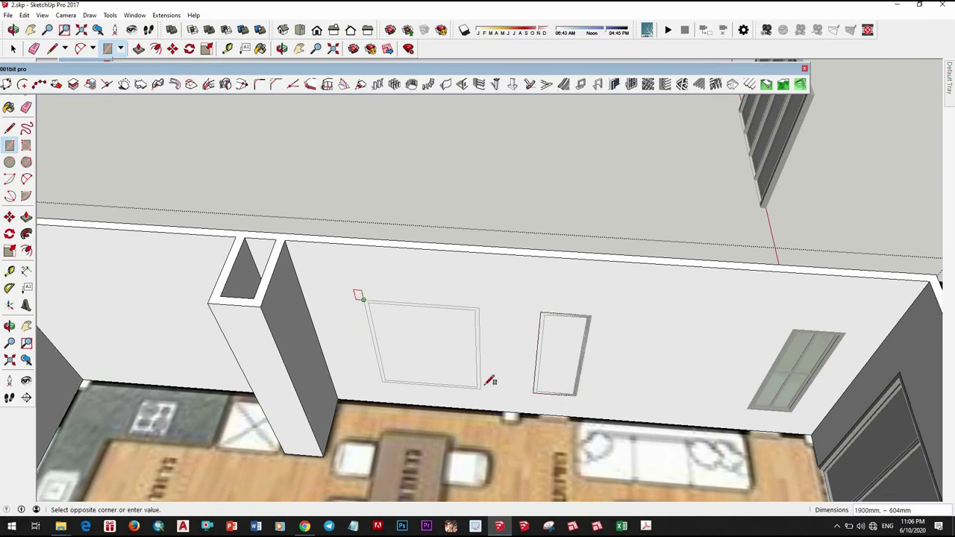
key("p")
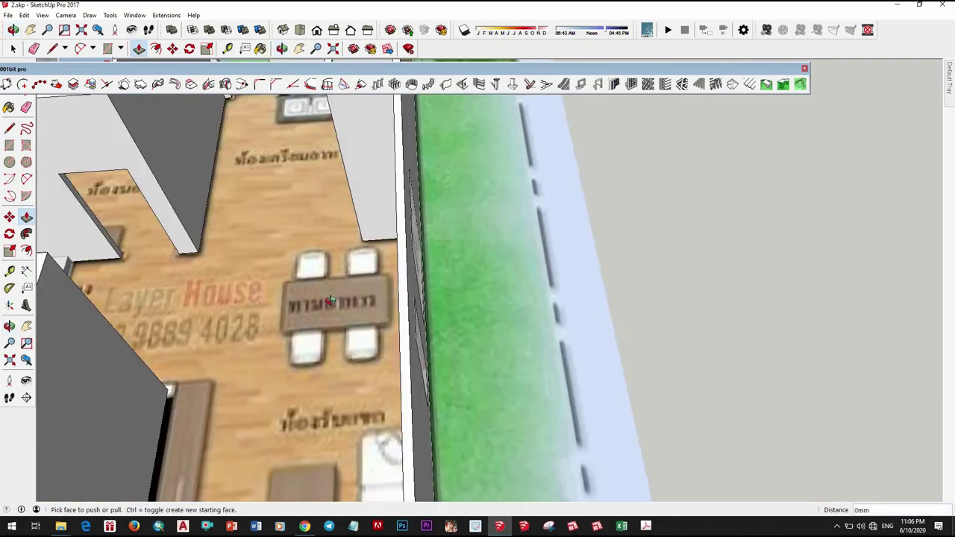
mouse_move(638, 337)
middle_mouse_down()
mouse_move(515, 352)
mouse_move(347, 275)
mouse_move(381, 364)
mouse_move(478, 371)
mouse_move(461, 299)
mouse_move(438, 412)
mouse_move(545, 363)
mouse_move(587, 391)
middle_mouse_up()
key("space")
scroll(516, 352, "down", 3)
scroll(381, 363, "down", 2)
scroll(448, 369, "up", 3)
Copy the brown wooden door onto the kitchen's back wall
scroll(588, 391, "up", 5)
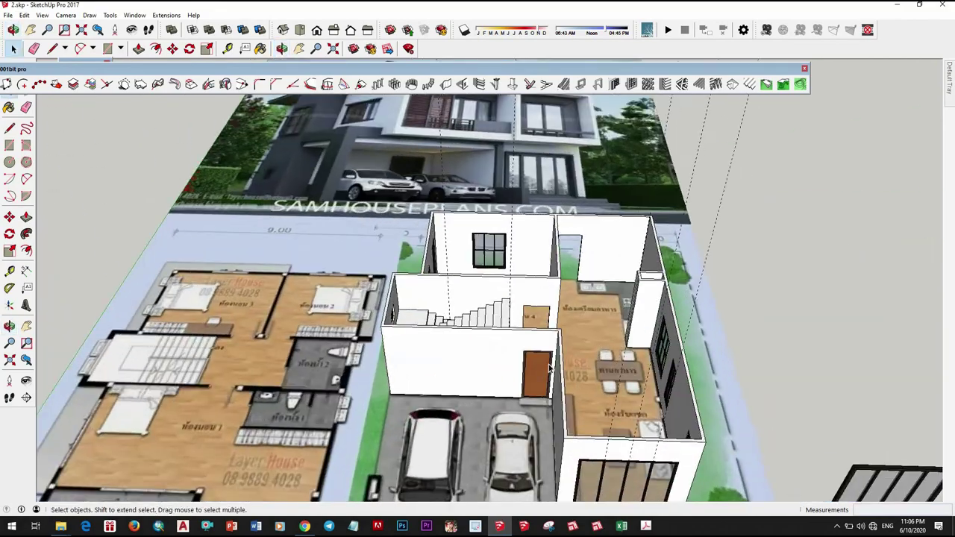
scroll(572, 397, "up", 3)
left_click(565, 392)
key("m")
scroll(558, 421, "up", 3)
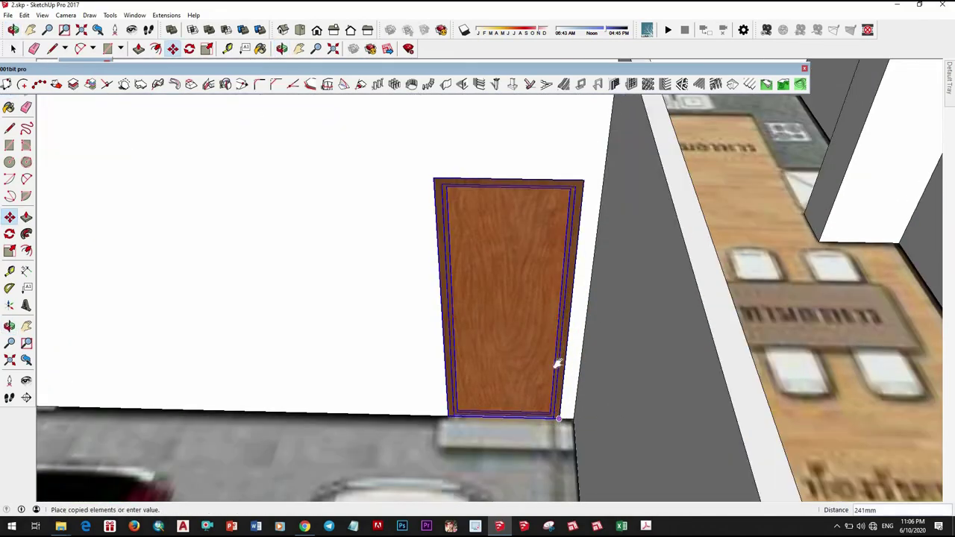
scroll(558, 364, "down", 5)
scroll(468, 297, "up", 4)
scroll(405, 267, "up", 3)
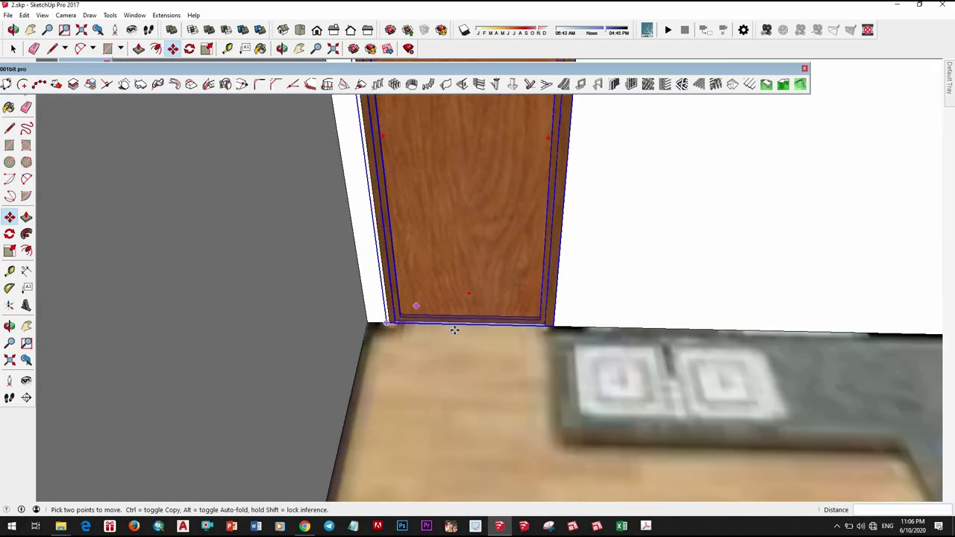
scroll(453, 330, "down", 2)
middle_click_drag(480, 394, 448, 447)
scroll(414, 461, "up", 4)
scroll(414, 461, "down", 2)
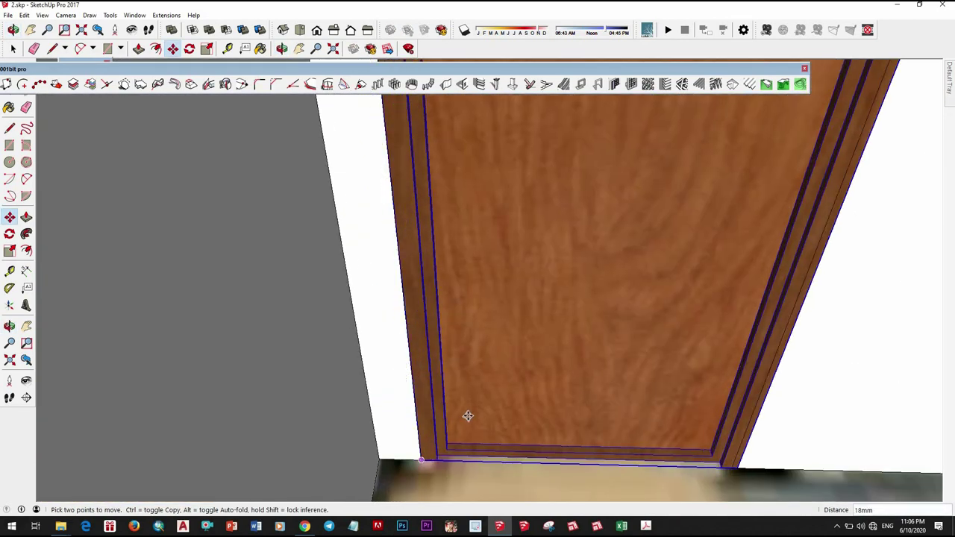
middle_click_drag(467, 416, 648, 331)
key("space")
Push the copied door's back face -18 mm into the wall
scroll(512, 350, "down", 3)
scroll(502, 328, "up", 3)
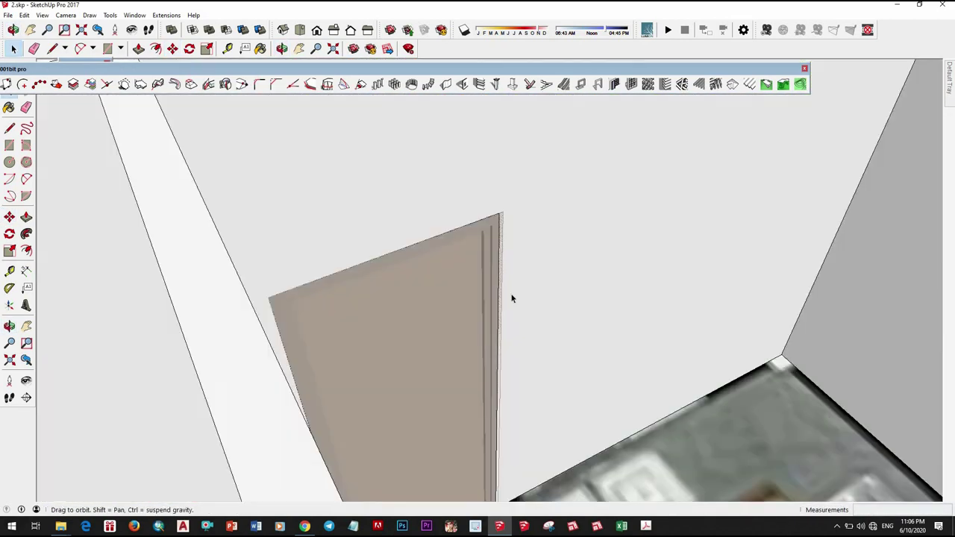
scroll(512, 296, "up", 2)
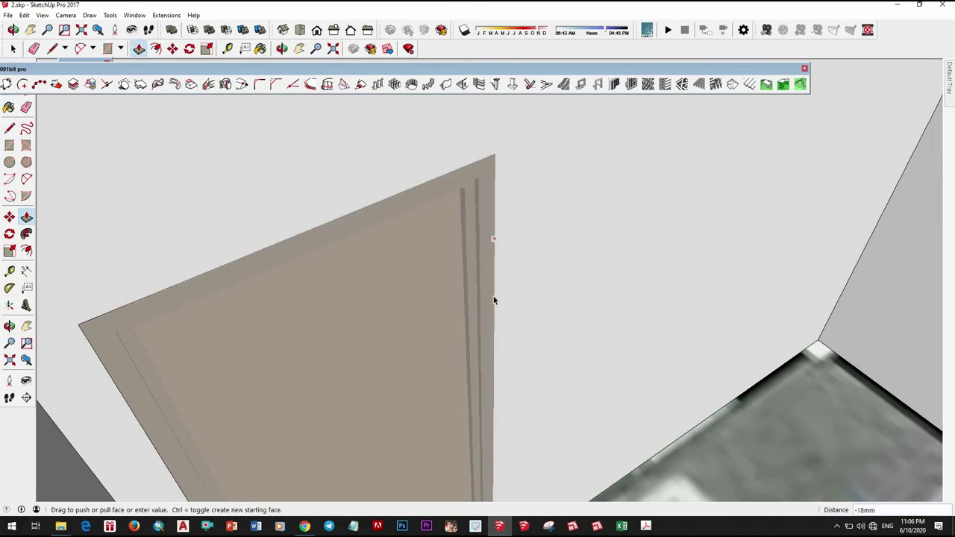
key("space")
scroll(493, 299, "down", 3)
scroll(575, 314, "down", 3)
scroll(503, 379, "down", 1)
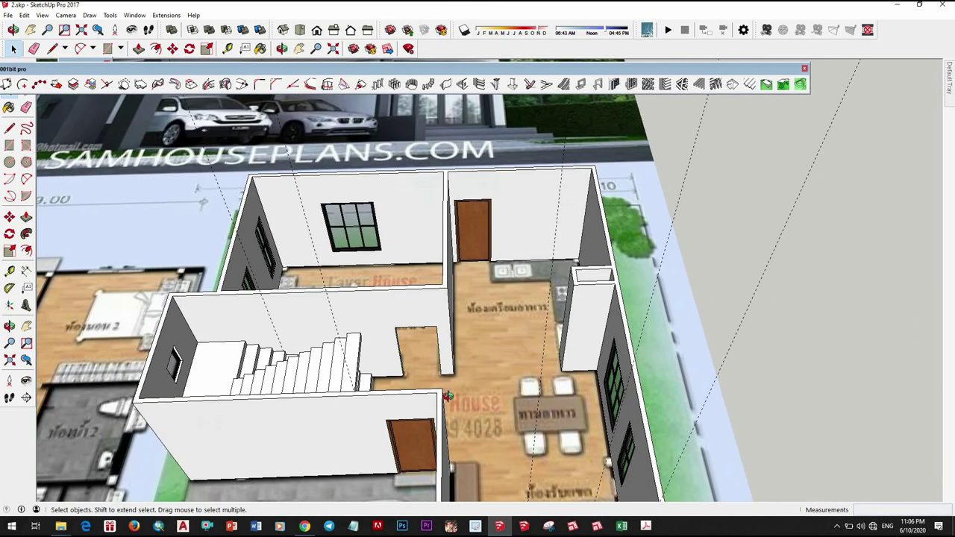
scroll(455, 380, "down", 2)
Copy the kitchen back-wall door onto the wall beside the stairs
scroll(496, 291, "up", 2)
left_click(493, 261)
scroll(481, 253, "up", 3)
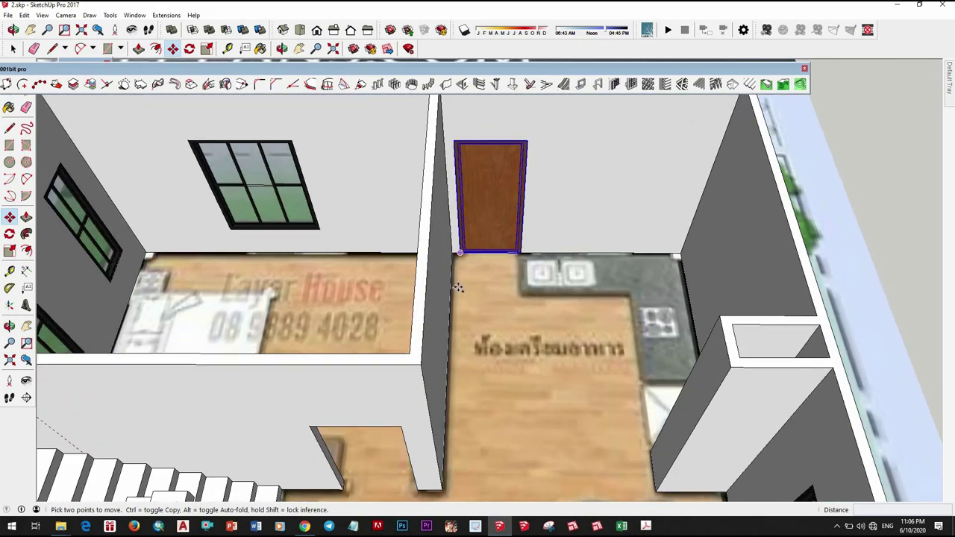
key("m")
key("ctrl")
left_click(465, 262)
scroll(448, 351, "down", 2)
scroll(410, 403, "up", 3)
left_click(478, 384)
key("space")
scroll(544, 390, "up", 3)
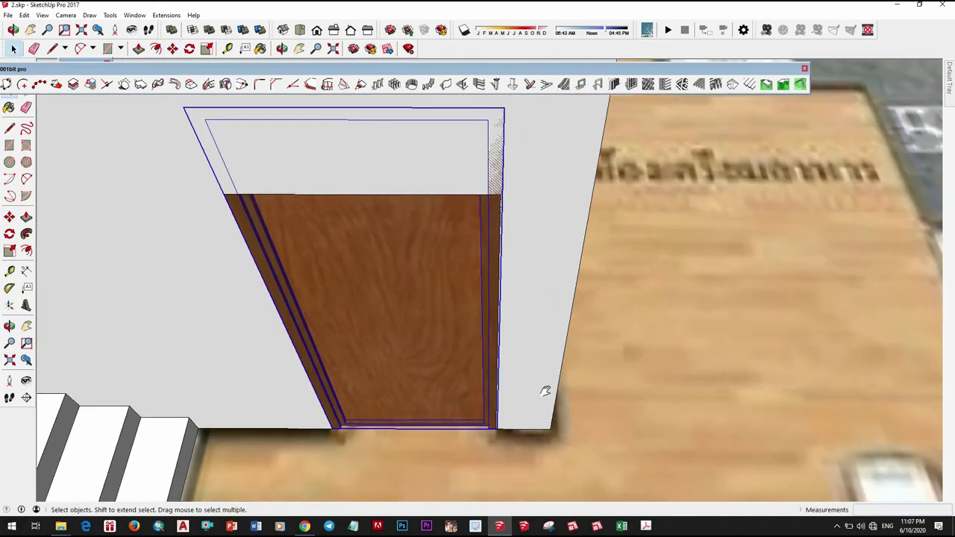
scroll(526, 336, "down", 2)
Scale the door copy's height down to about 0.98 to fit the wall
key("s")
scroll(522, 256, "up", 3)
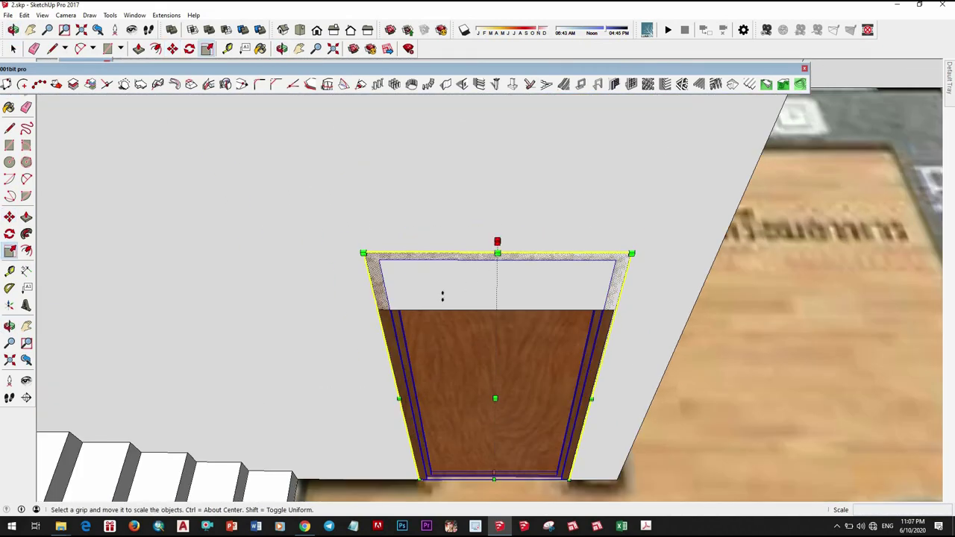
scroll(501, 305, "up", 2)
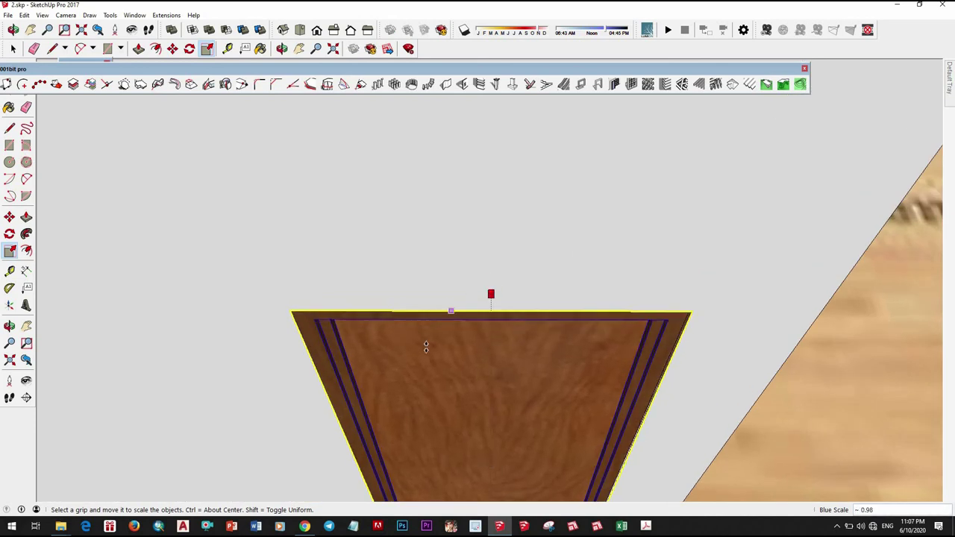
key("space")
scroll(522, 328, "down", 5)
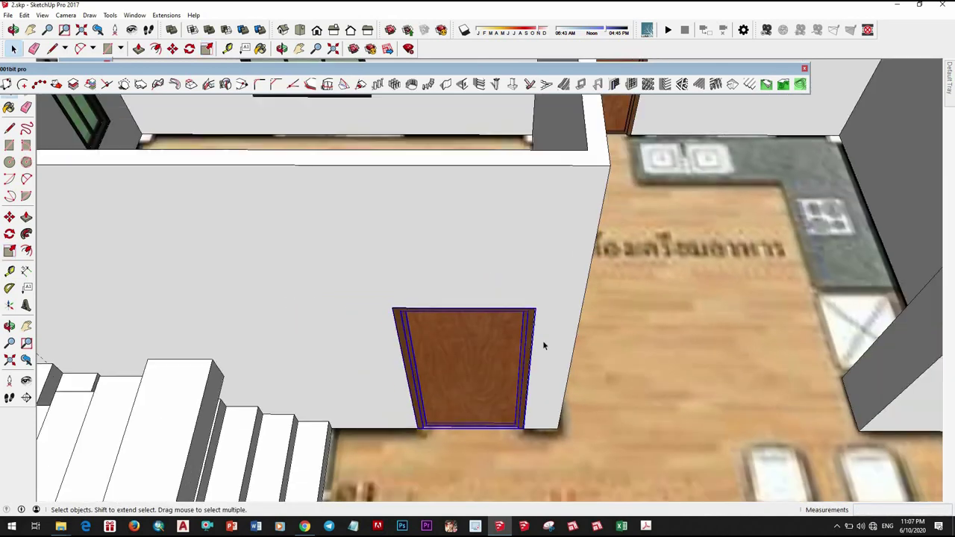
scroll(543, 340, "down", 3)
mouse_move(542, 340)
middle_mouse_down()
mouse_move(302, 378)
mouse_move(610, 358)
mouse_move(440, 351)
middle_mouse_up()
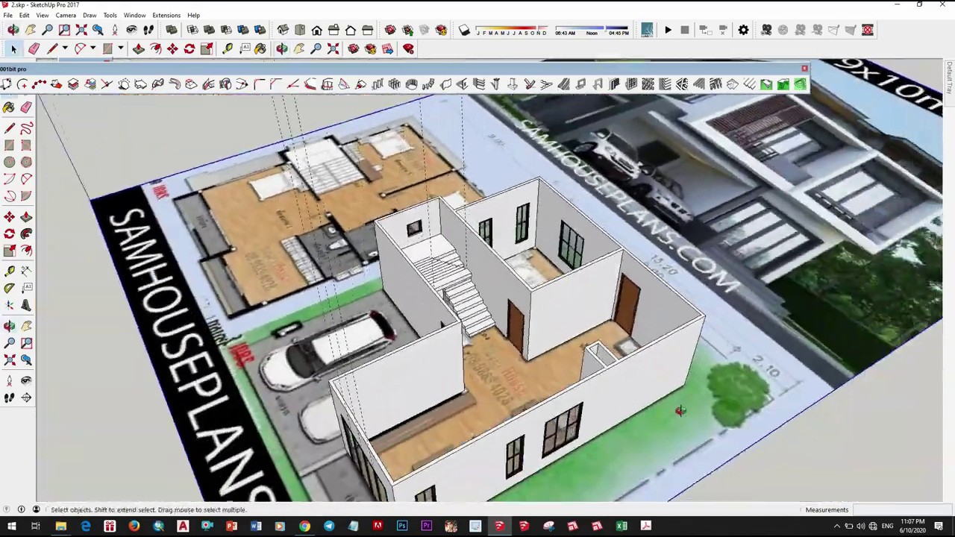
scroll(440, 351, "up", 3)
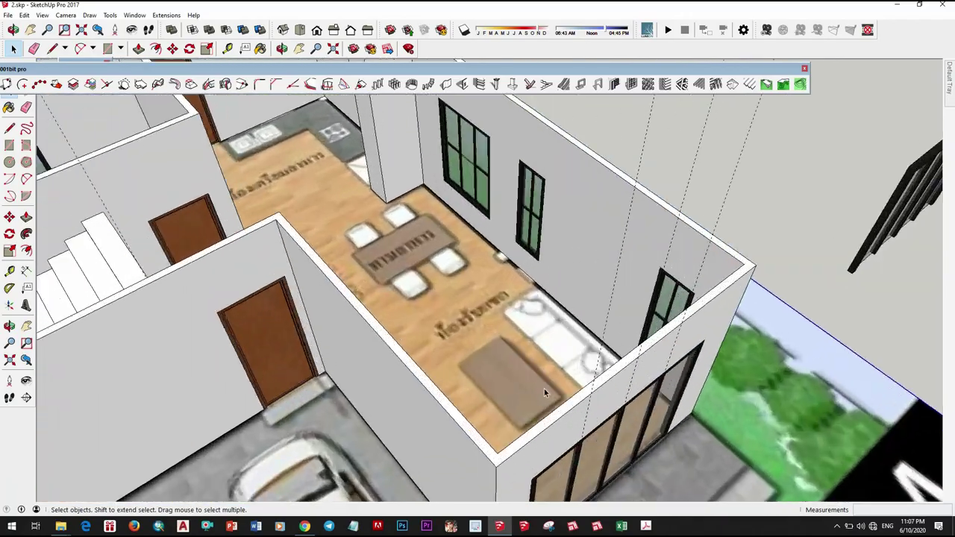
mouse_move(544, 388)
middle_mouse_down()
mouse_move(362, 280)
mouse_move(469, 312)
mouse_move(508, 306)
mouse_move(545, 266)
middle_mouse_up()
scroll(469, 312, "down", 5)
scroll(508, 306, "down", 3)
mouse_move(422, 289)
middle_mouse_down()
mouse_move(553, 279)
mouse_move(463, 358)
mouse_move(492, 301)
mouse_move(429, 319)
mouse_move(454, 361)
mouse_move(378, 314)
mouse_move(419, 323)
mouse_move(367, 311)
mouse_move(589, 332)
middle_mouse_up()
scroll(462, 358, "up", 5)
scroll(492, 301, "down", 3)
scroll(454, 361, "up", 3)
scroll(604, 363, "up", 2)
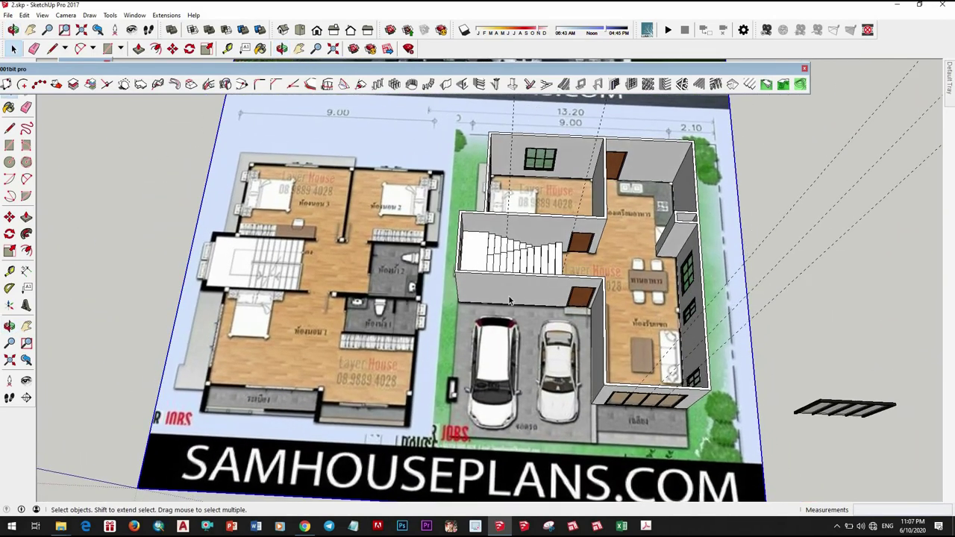
Close the first-floor outline at the house's top-right corner and select the new slab face
middle_click_drag(562, 434, 550, 364)
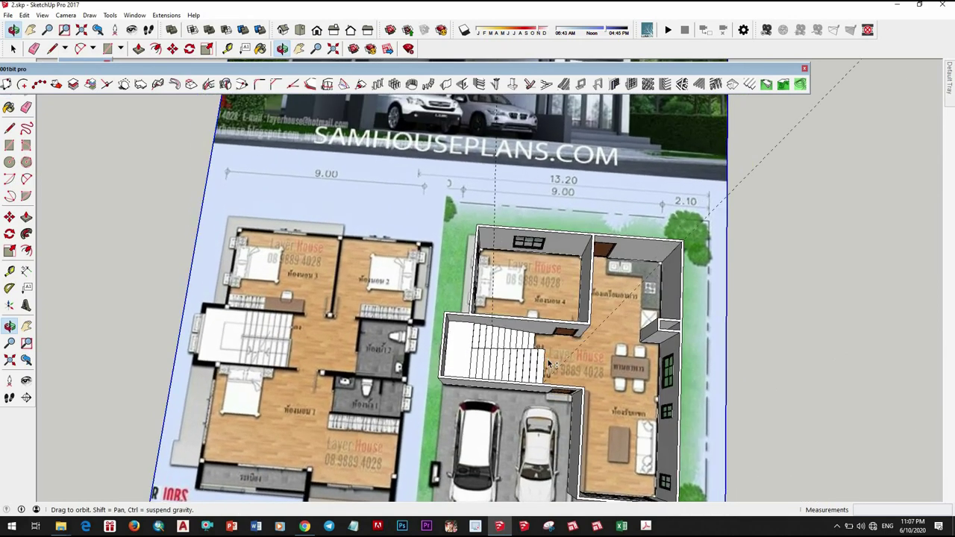
scroll(550, 363, "down", 3)
scroll(507, 329, "up", 2)
scroll(637, 225, "up", 3)
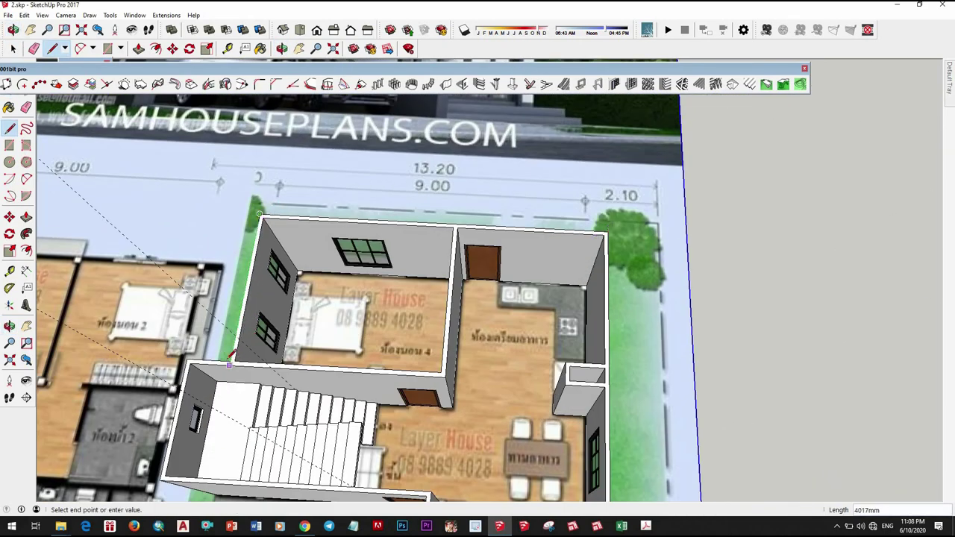
scroll(446, 332, "up", 1)
mouse_move(231, 356)
middle_mouse_down("shift")
mouse_move(446, 333)
mouse_move(447, 382)
middle_mouse_up("shift")
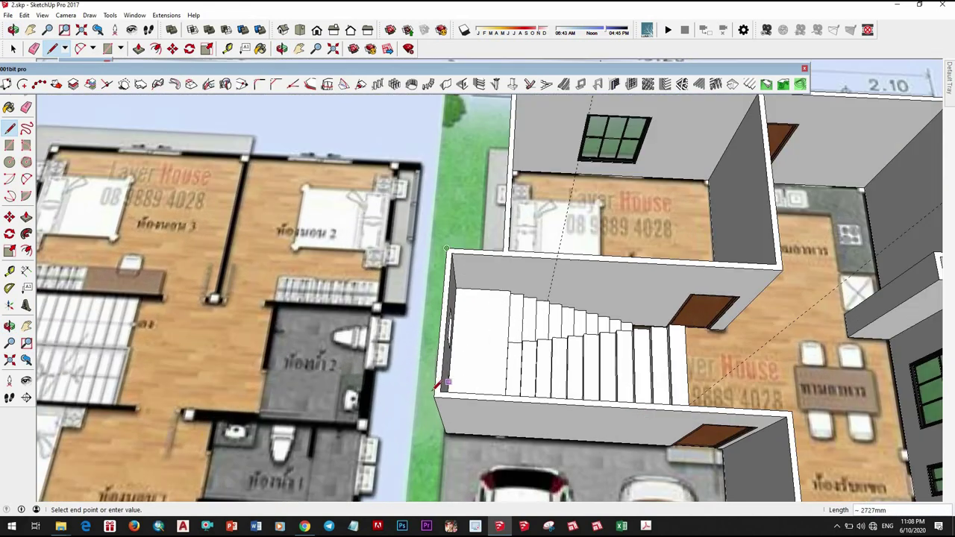
scroll(603, 391, "down", 3)
scroll(581, 384, "up", 2)
scroll(567, 376, "down", 3)
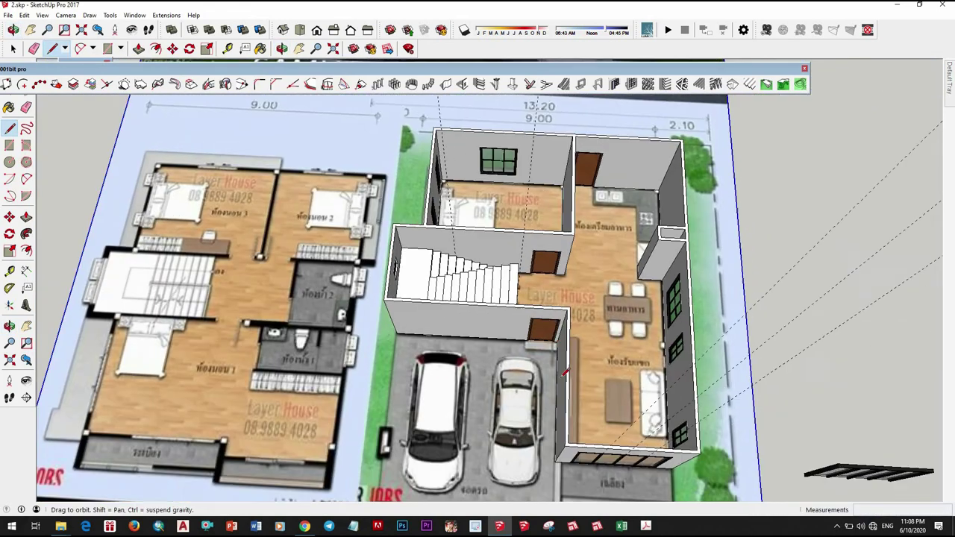
scroll(555, 373, "up", 4)
scroll(612, 394, "down", 4)
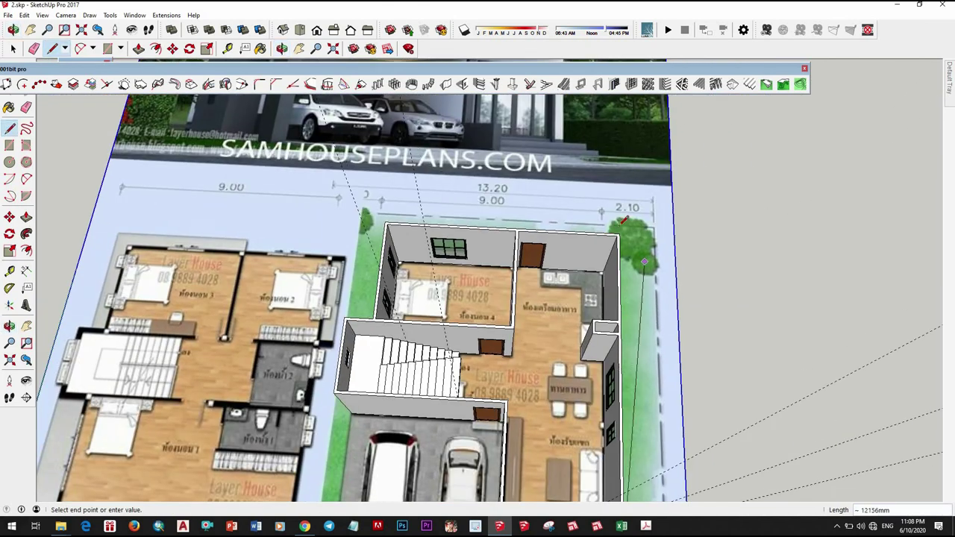
scroll(610, 188, "up", 4)
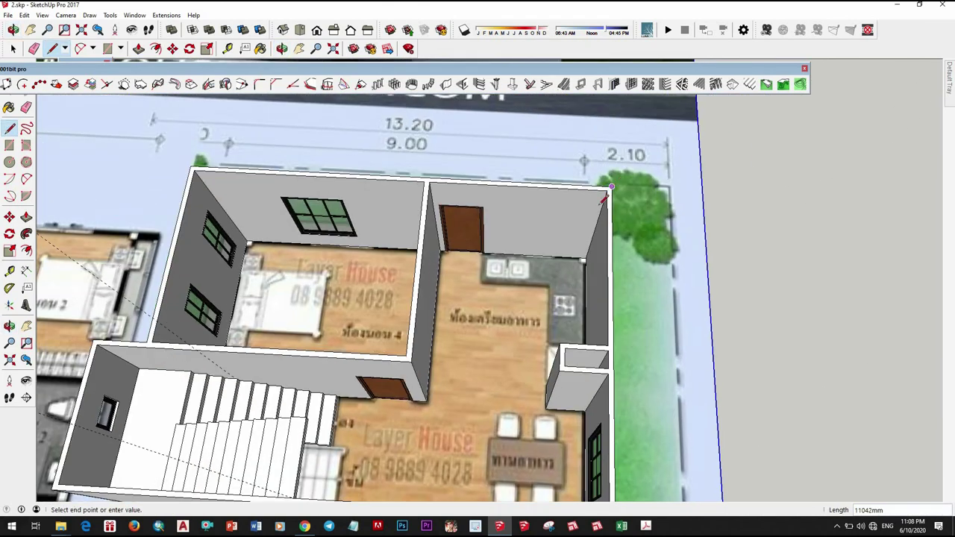
left_click(611, 187)
scroll(611, 187, "down", 3)
scroll(523, 299, "down", 2)
key("space")
left_click(510, 302)
key("m")
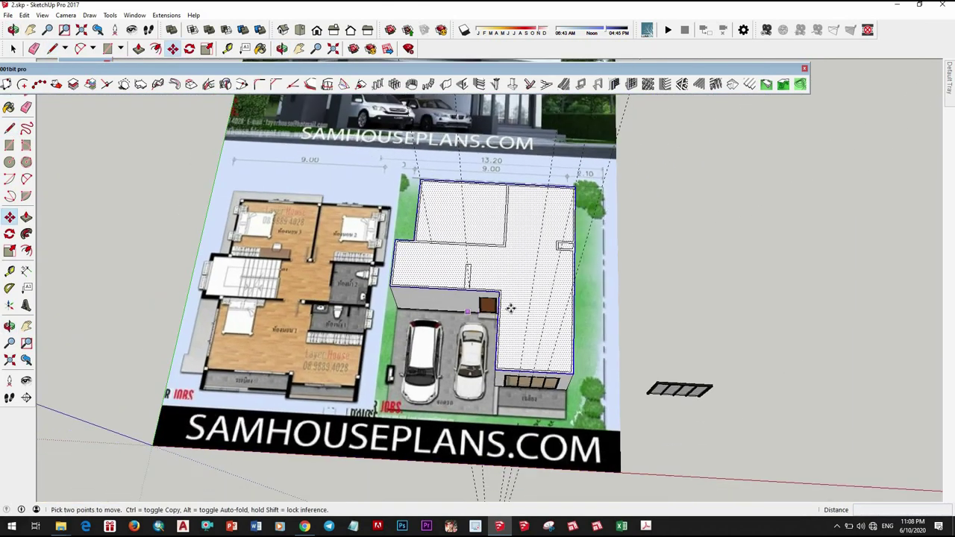
scroll(518, 287, "up", 2)
scroll(313, 288, "up", 1)
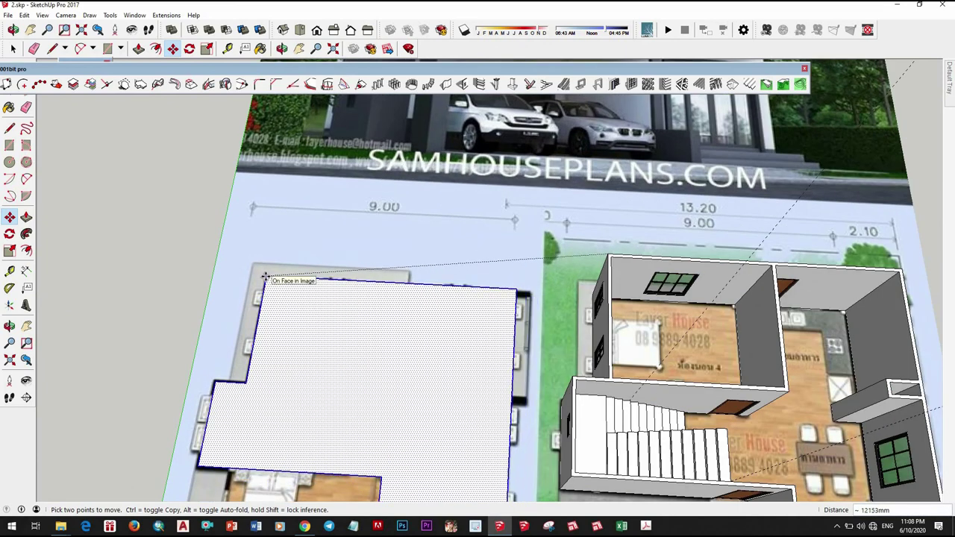
scroll(396, 321, "down", 1)
scroll(414, 330, "up", 3)
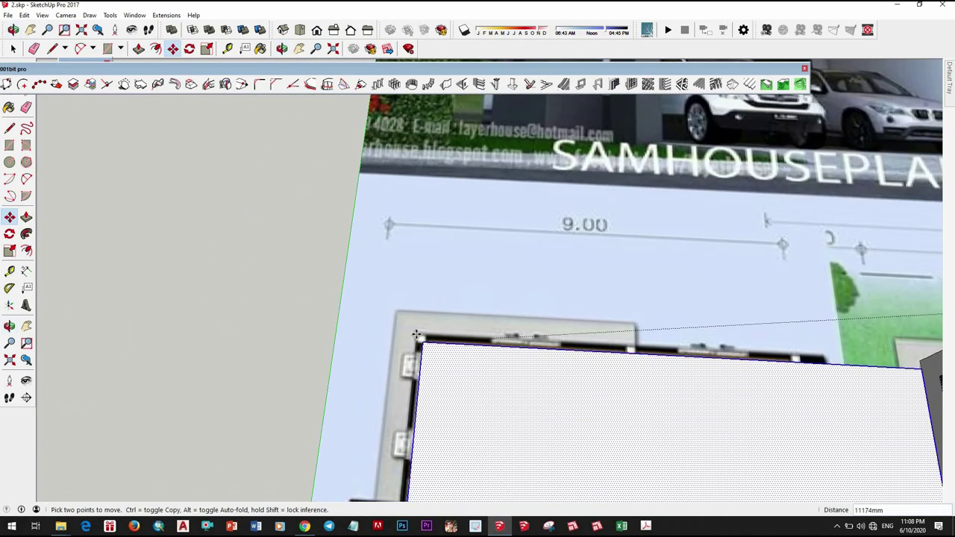
scroll(524, 348, "down", 2)
scroll(492, 330, "down", 1)
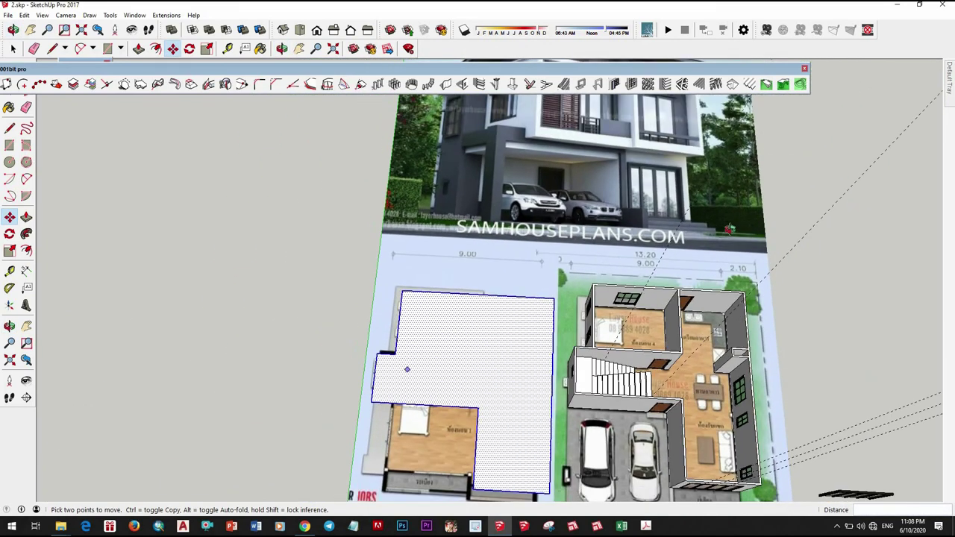
middle_click_drag(492, 330, 501, 390)
scroll(493, 395, "up", 2)
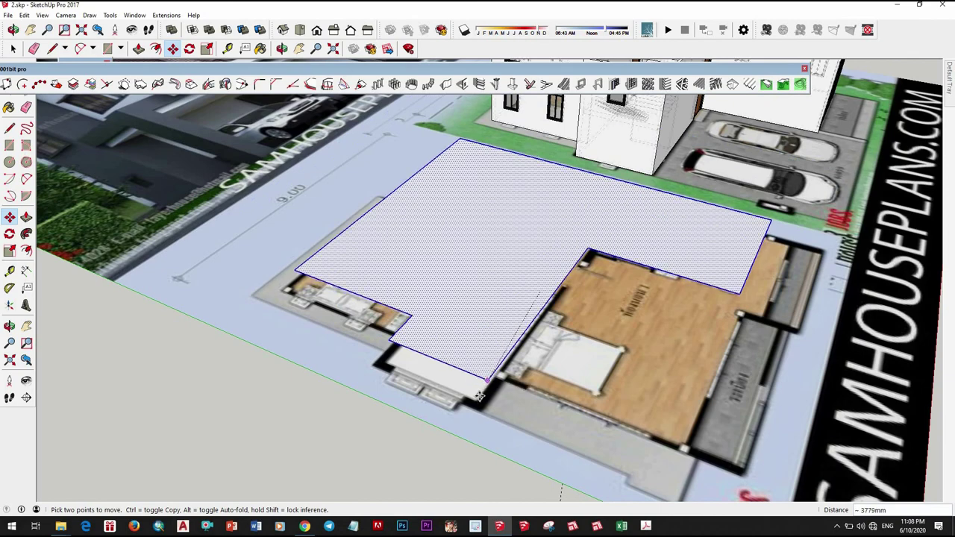
middle_click_drag(496, 398, 411, 426)
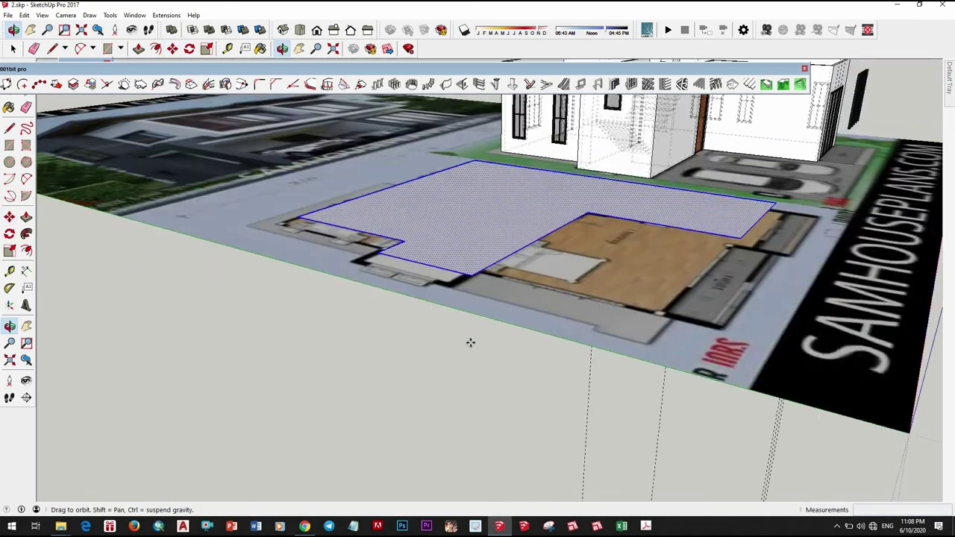
scroll(411, 426, "up", 5)
scroll(456, 370, "down", 3)
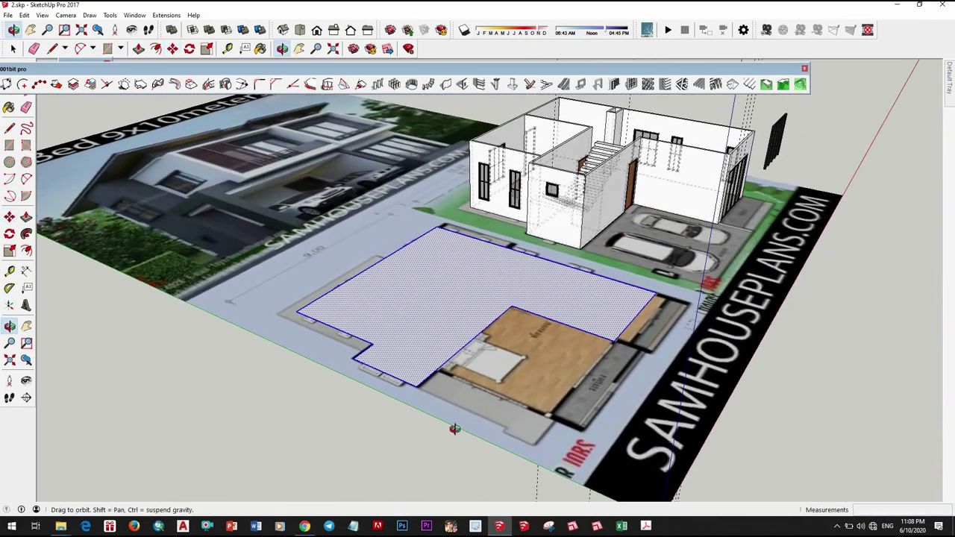
mouse_move(457, 371)
middle_mouse_down()
mouse_move(504, 272)
mouse_move(483, 383)
mouse_move(396, 348)
mouse_move(494, 326)
middle_mouse_up()
scroll(504, 272, "up", 3)
scroll(492, 336, "up", 3)
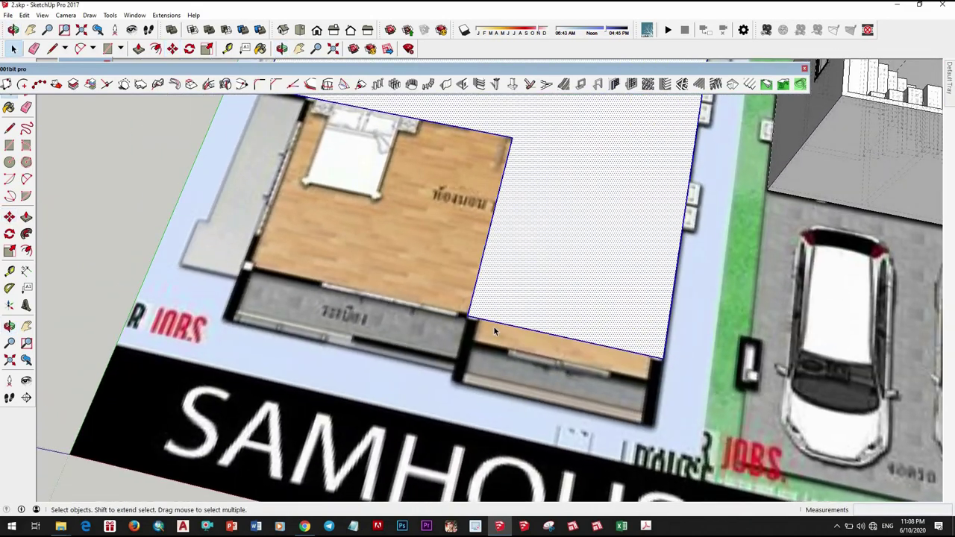
scroll(493, 326, "down", 3)
scroll(391, 339, "up", 3)
middle_click_drag(391, 338, 378, 335)
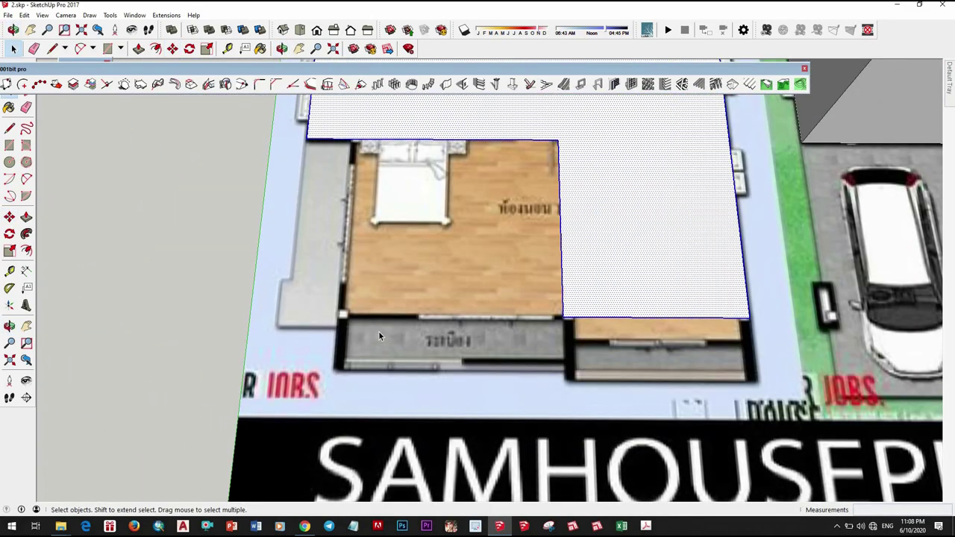
scroll(379, 336, "down", 3)
scroll(599, 399, "up", 3)
mouse_move(599, 398)
middle_mouse_down()
mouse_move(556, 328)
mouse_move(480, 411)
mouse_move(456, 421)
middle_mouse_up()
scroll(556, 329, "down", 2)
scroll(556, 328, "up", 3)
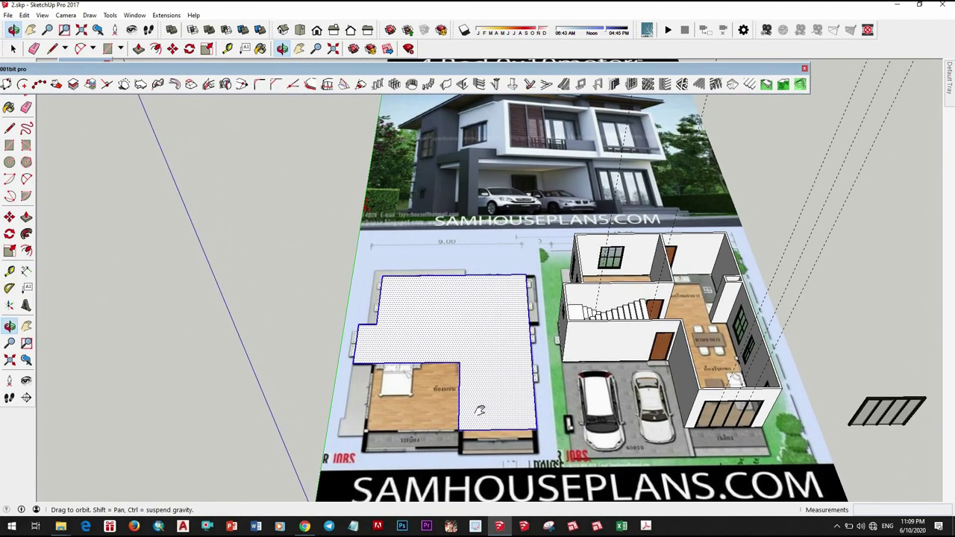
scroll(512, 441, "up", 2)
scroll(508, 440, "up", 1)
scroll(498, 437, "down", 1)
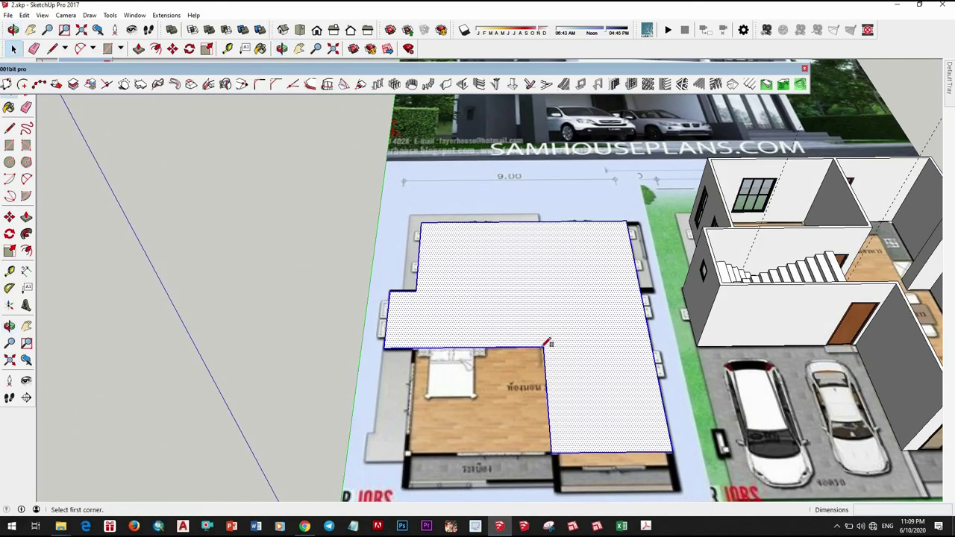
Finish the rectangle extending the slab over the bedroom area
scroll(414, 450, "up", 3)
scroll(403, 454, "up", 1)
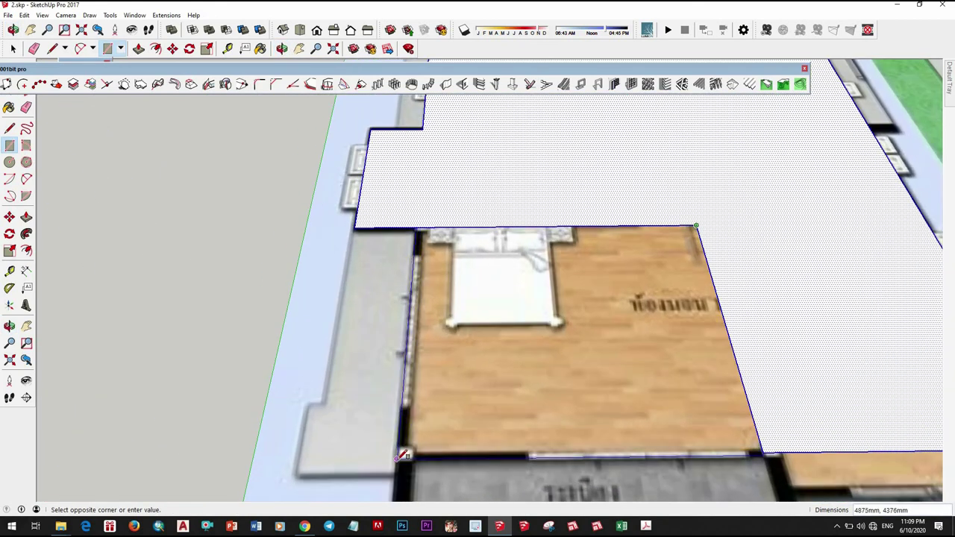
left_click(402, 453)
scroll(443, 400, "down", 3)
scroll(452, 406, "up", 2)
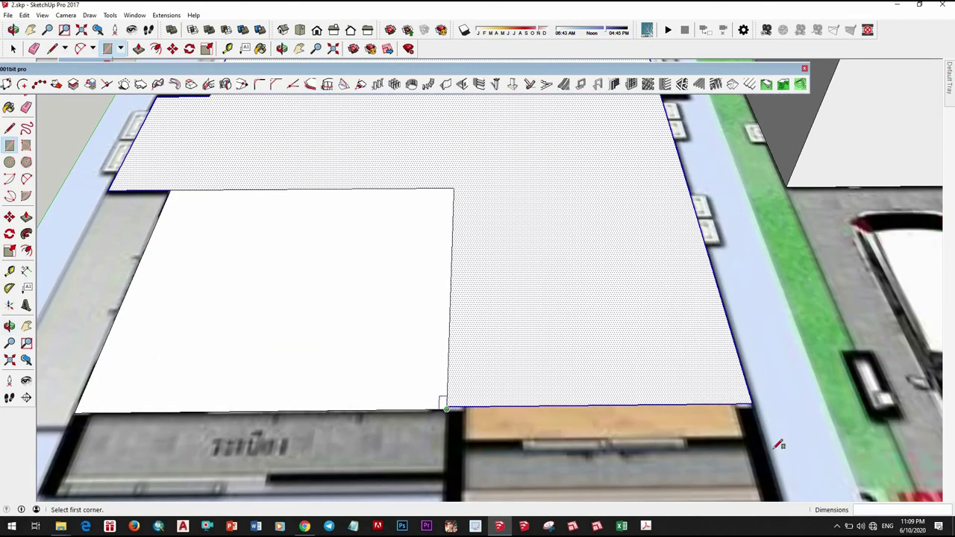
key("Escape")
scroll(688, 430, "down", 3)
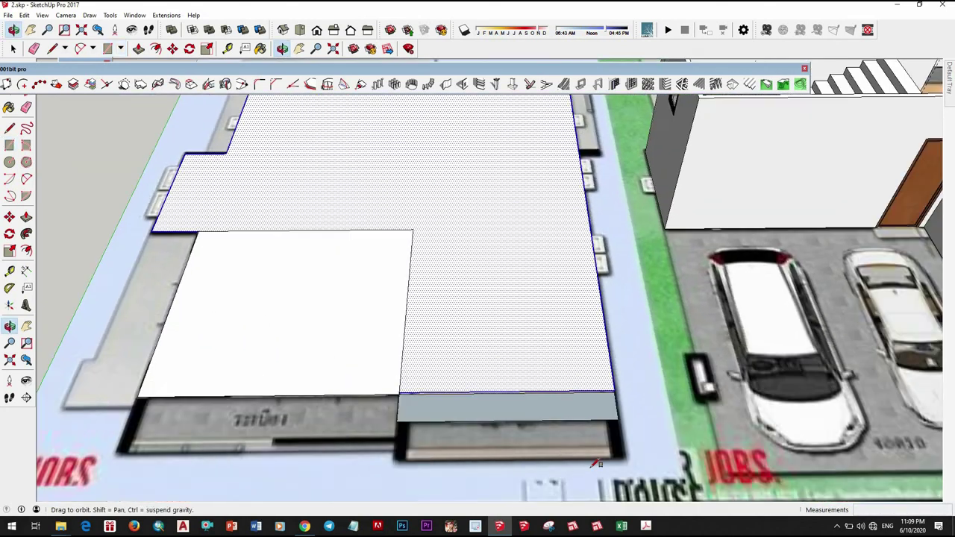
scroll(379, 395, "up", 4)
Draw a narrow strip rectangle from the slab's corner below the slab
left_click(367, 403)
scroll(507, 417, "down", 2)
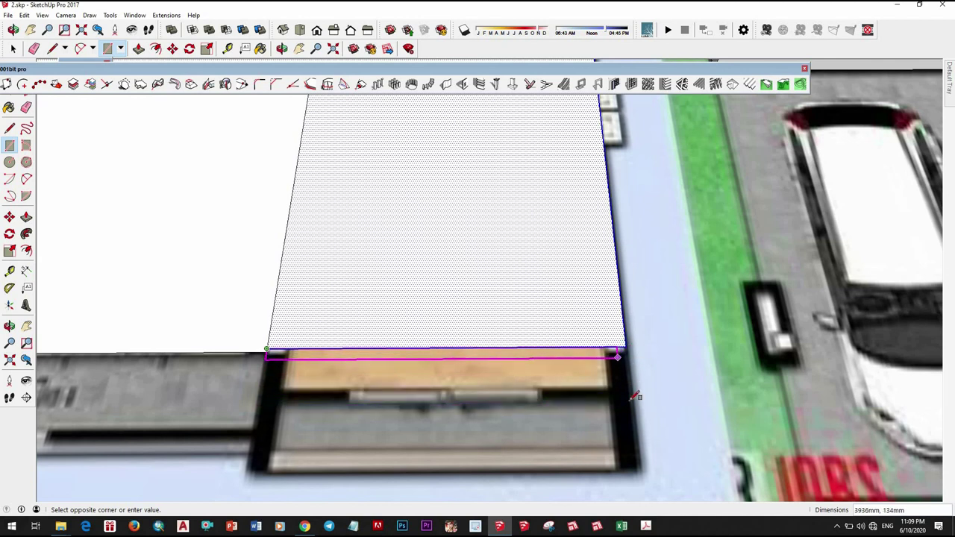
middle_click_drag(629, 402, 572, 465)
left_click(565, 452)
Erase the edge dividing the two white faces so they merge
key("space")
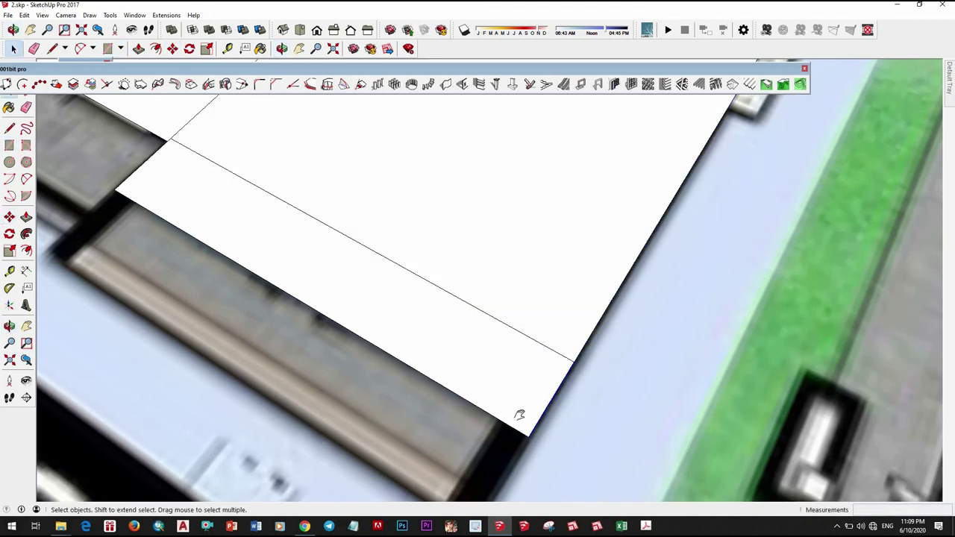
middle_click_drag(519, 415, 546, 420, "shift")
left_click(537, 423)
scroll(532, 273, "down", 2)
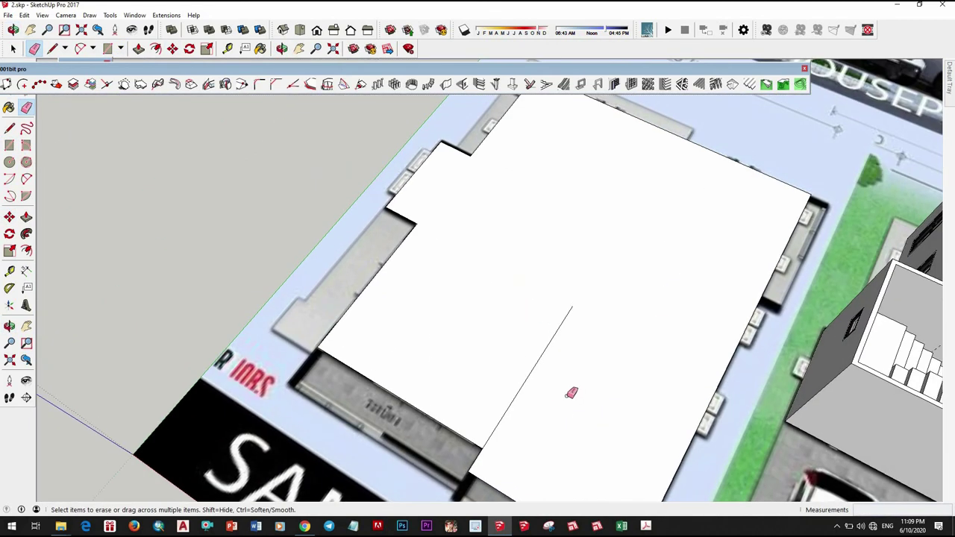
key("space")
scroll(572, 392, "down", 3)
scroll(548, 356, "up", 2)
Erase the merged slab face, leaving only its outline
left_click(535, 357)
scroll(537, 357, "up", 1)
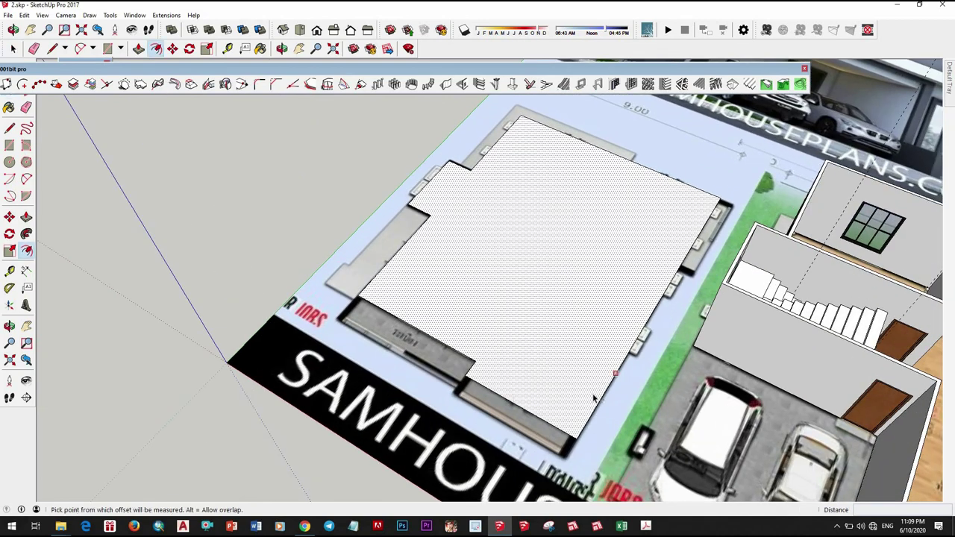
scroll(589, 366, "down", 2)
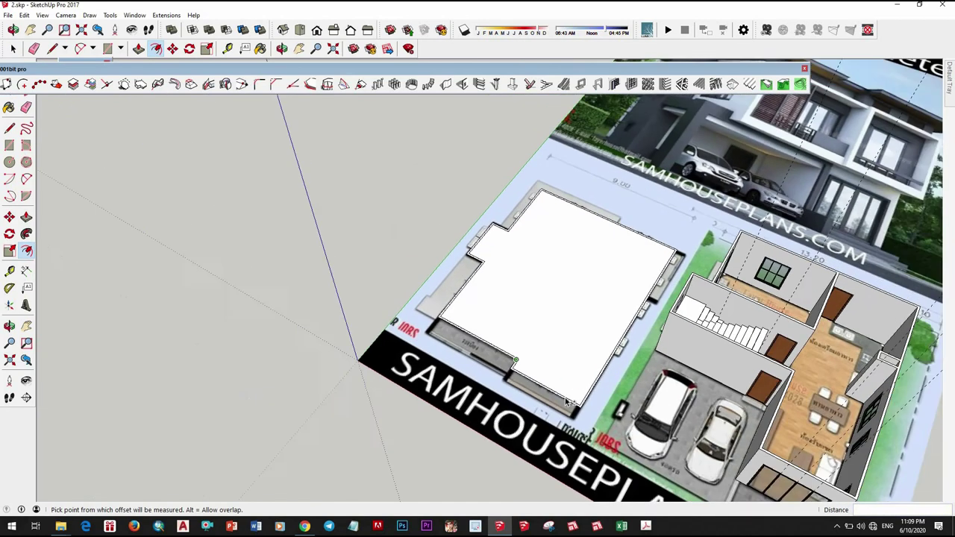
key("space")
scroll(575, 267, "up", 1)
right_click(547, 362)
left_click(570, 46)
scroll(534, 299, "down", 2)
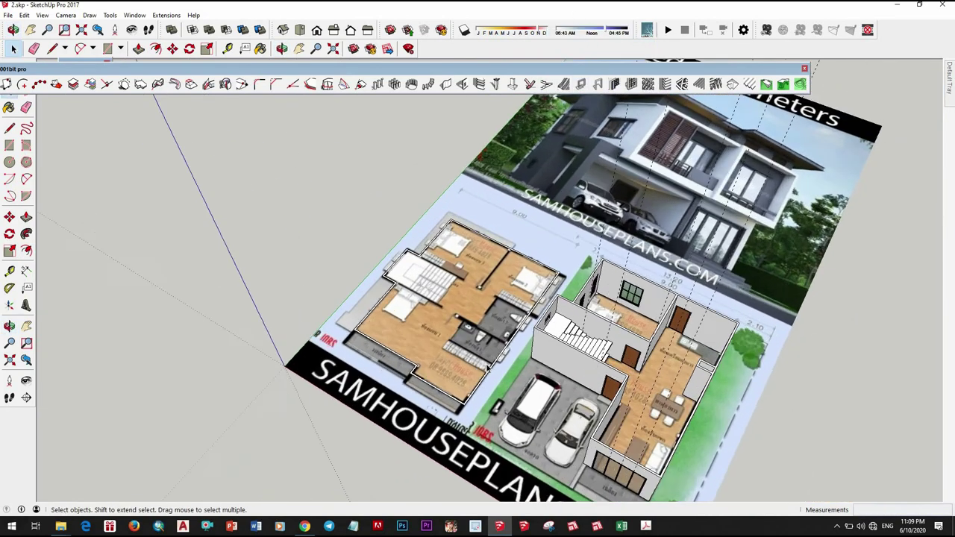
scroll(507, 320, "up", 3)
Look down on the stairwell and begin a roughly 3658mm line along its wall
mouse_move(485, 336)
middle_mouse_down()
mouse_move(462, 365)
mouse_move(418, 375)
middle_mouse_up()
scroll(458, 370, "up", 3)
scroll(458, 371, "up", 2)
scroll(448, 369, "down", 2)
scroll(339, 354, "up", 1)
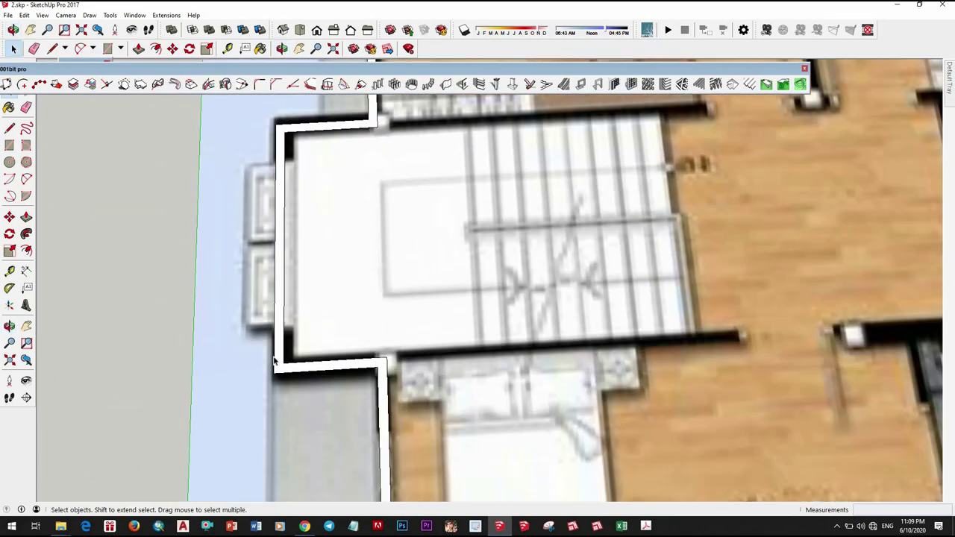
key("m")
scroll(416, 371, "down", 1)
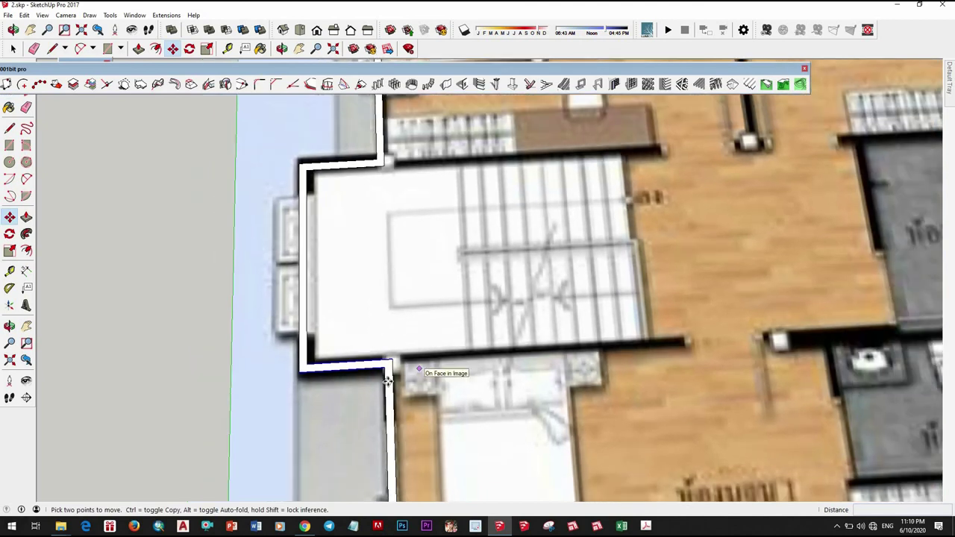
scroll(406, 371, "up", 2)
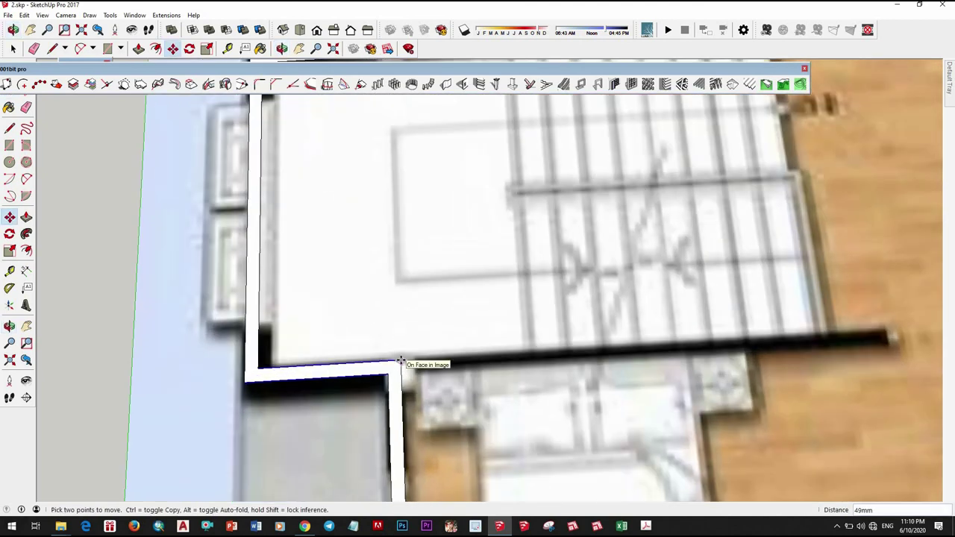
scroll(419, 364, "down", 1)
scroll(425, 367, "up", 1)
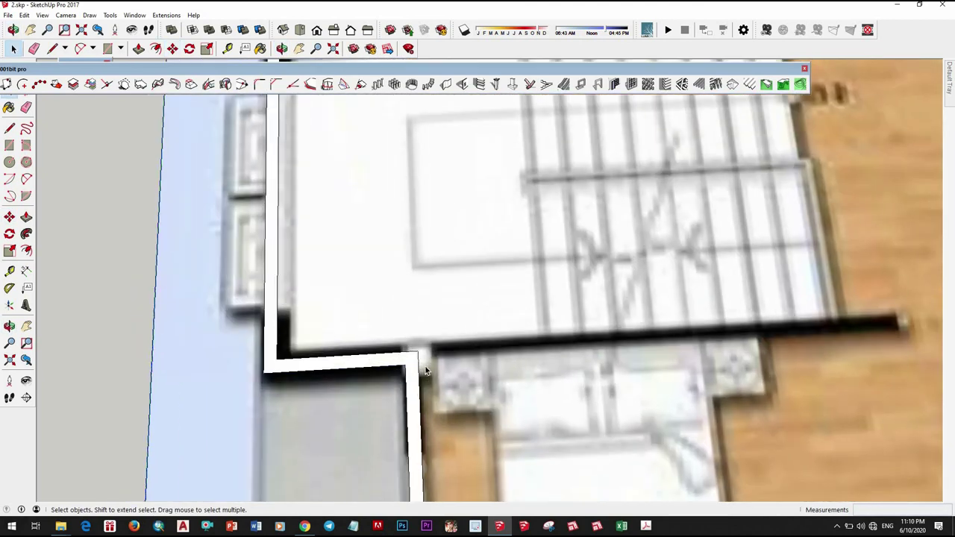
key("l")
scroll(749, 337, "down", 1)
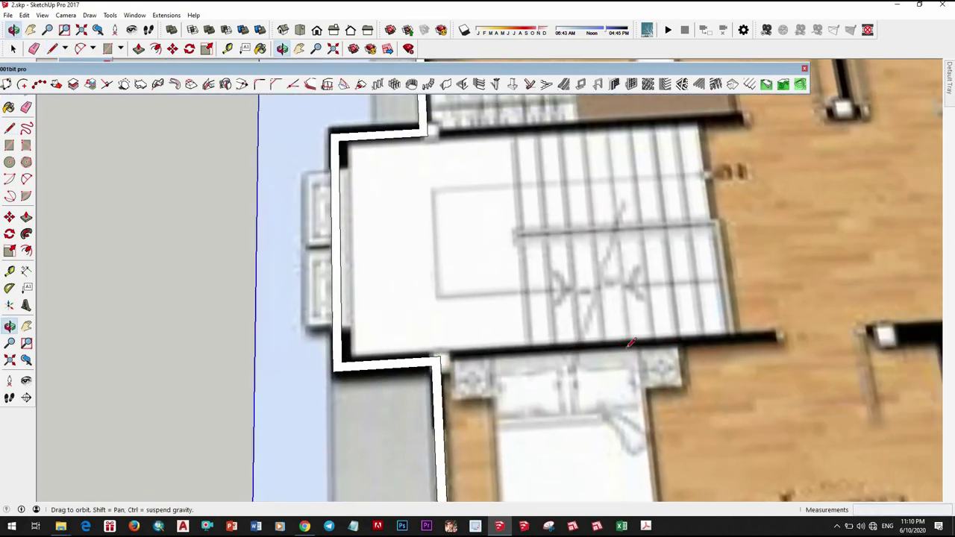
scroll(653, 355, "up", 1)
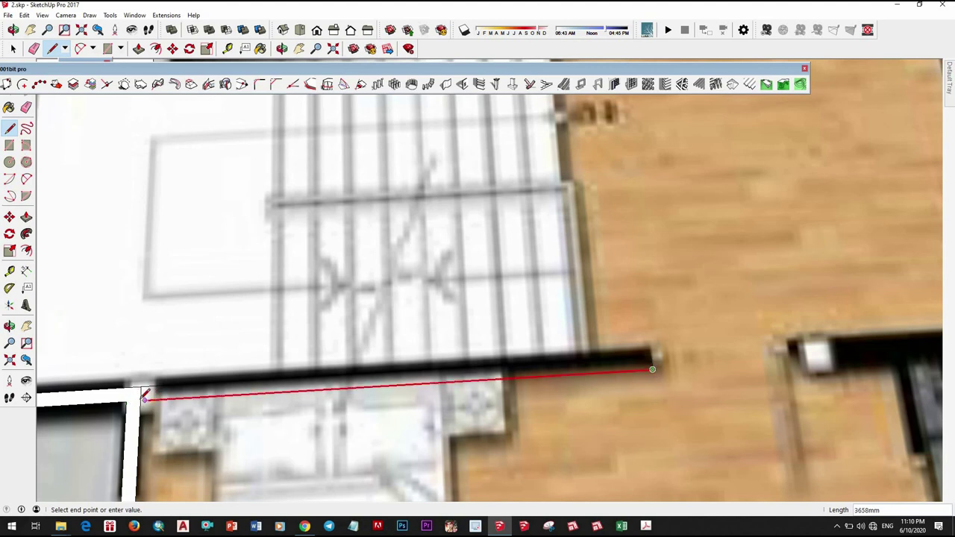
Close the line into a thin strip face along the stairwell wall
left_click(140, 399)
scroll(298, 359, "down", 2)
scroll(426, 305, "up", 2)
key("space")
right_click(426, 192)
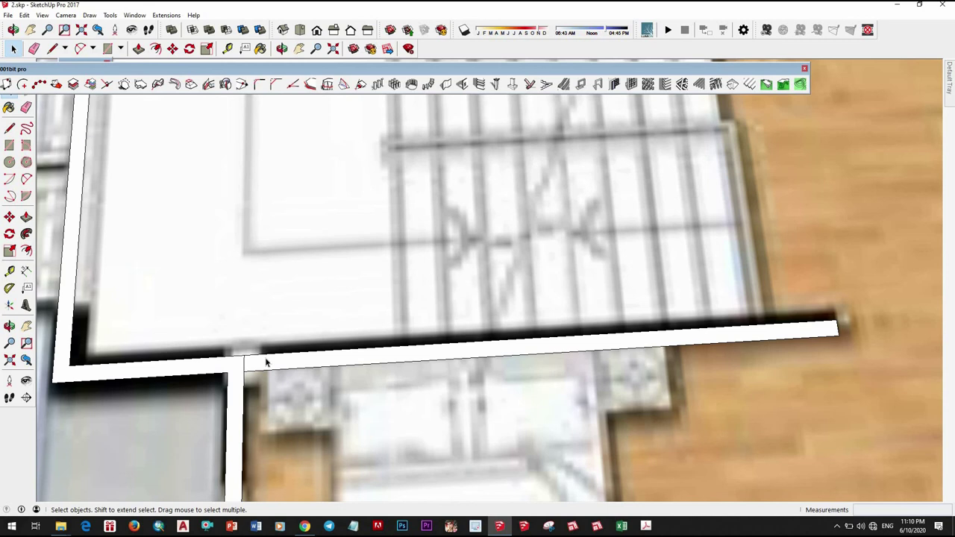
Orbit out over the whole floor plan and move the stair wall's lower edge
mouse_move(267, 363)
middle_mouse_down()
mouse_move(408, 367)
mouse_move(416, 418)
middle_mouse_up()
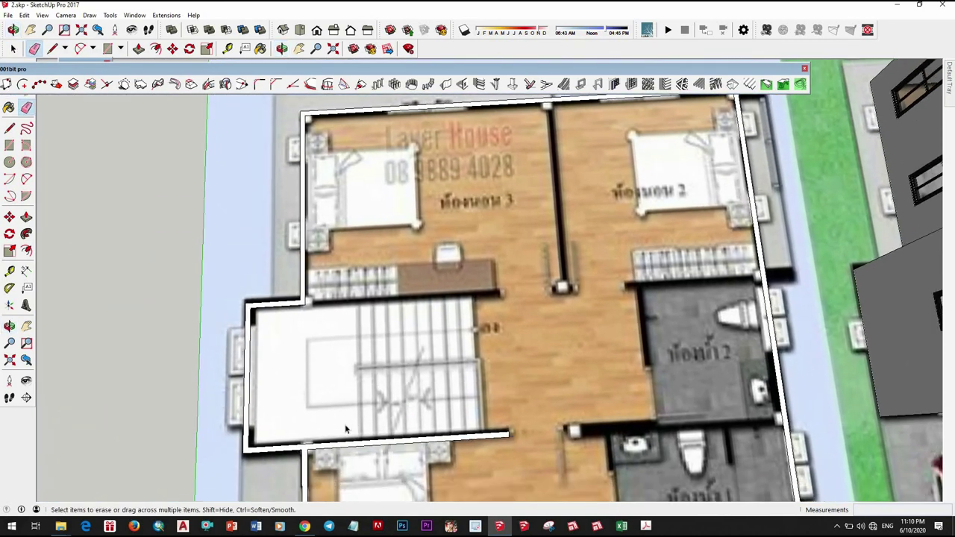
scroll(418, 428, "up", 2)
scroll(402, 427, "up", 2)
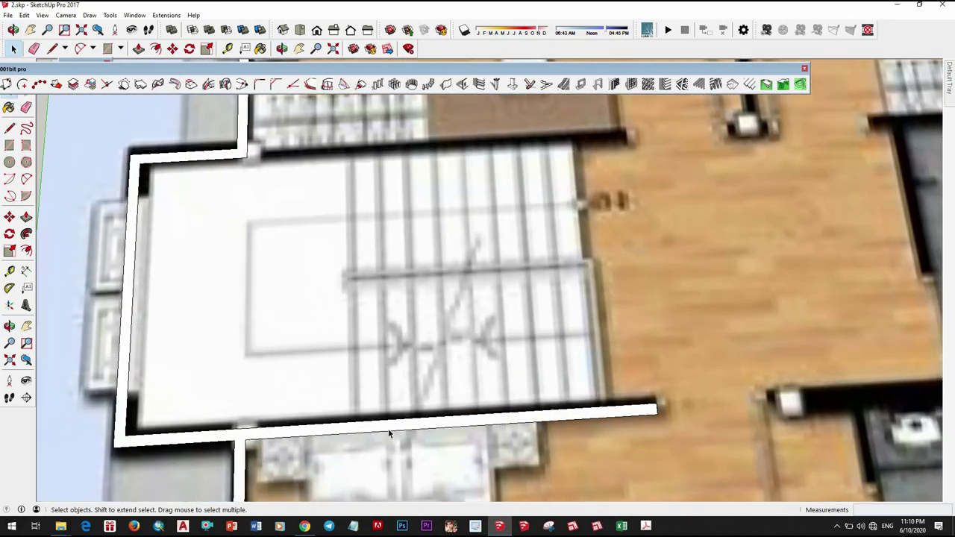
left_click(426, 428)
key("m")
key("space")
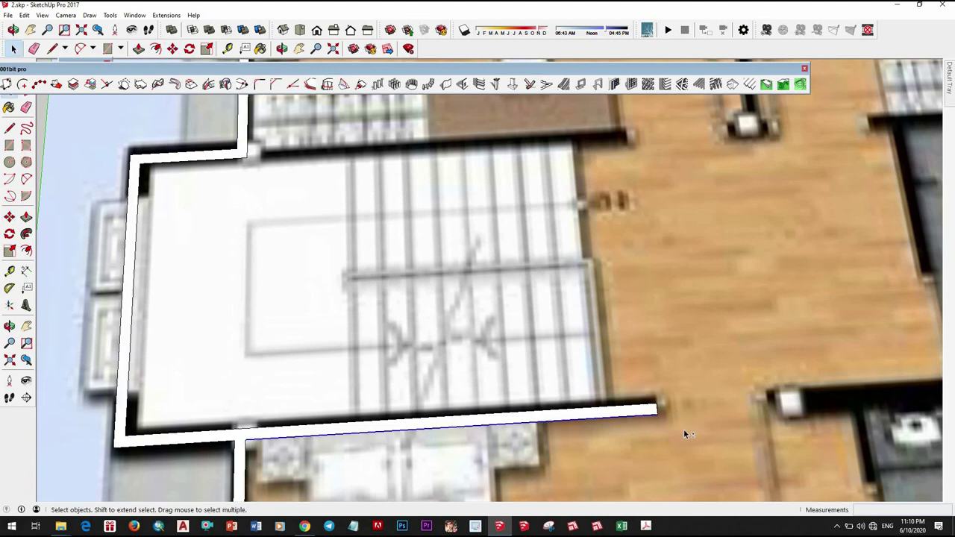
key("m")
scroll(262, 270, "down", 3)
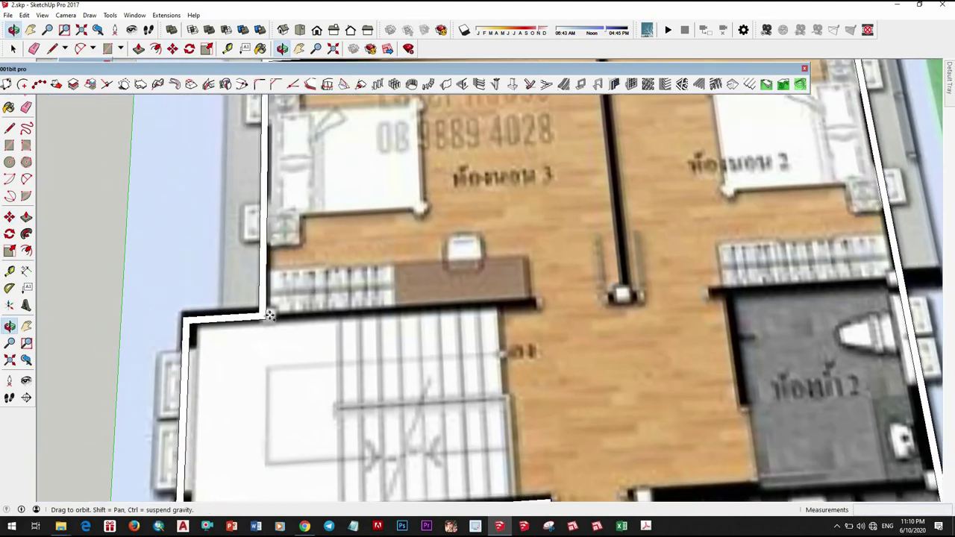
scroll(263, 271, "up", 3)
scroll(616, 368, "up", 2)
Move the top stair-wall edge, then clear the selection
left_click(616, 368)
key("space")
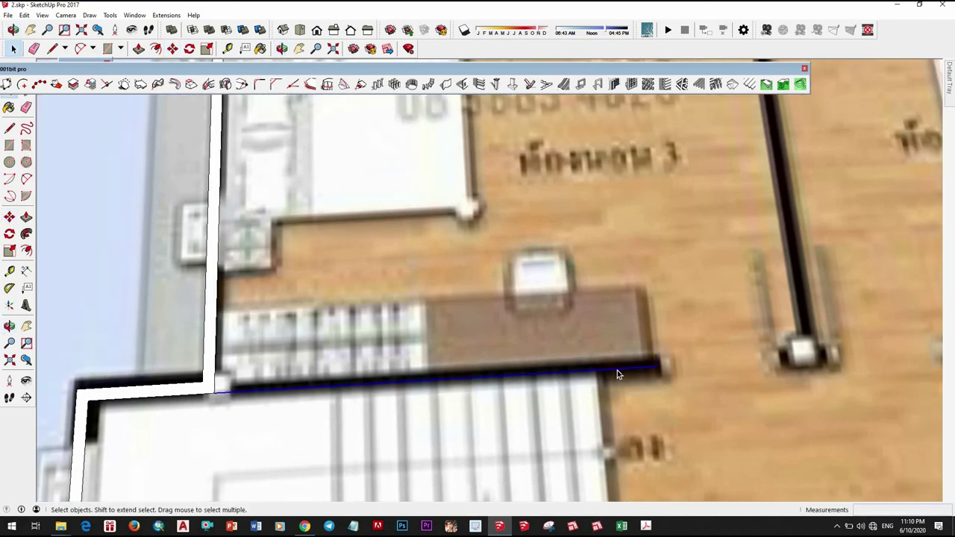
key("m")
key("space")
scroll(665, 384, "down", 2)
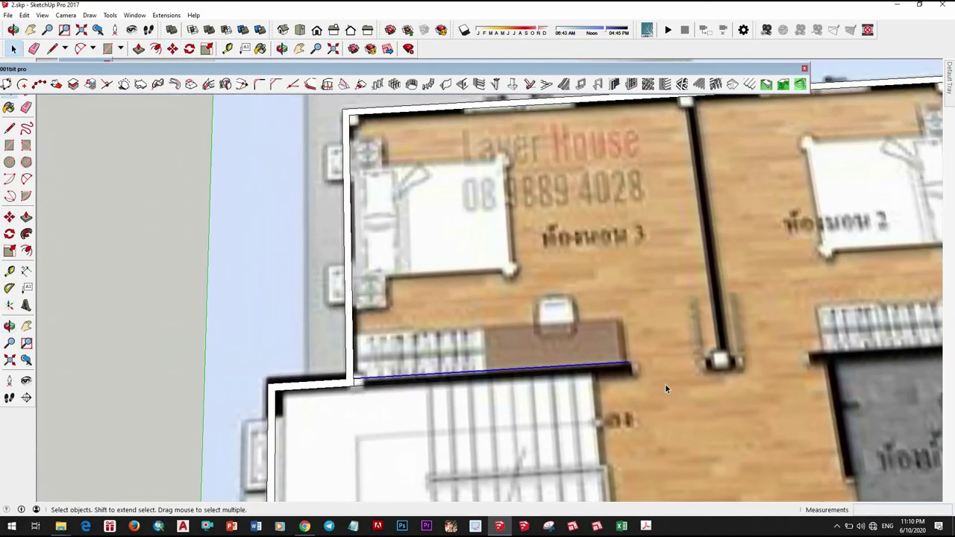
scroll(665, 384, "up", 2)
left_click(665, 384)
Draw a line to the left wall and erase the resulting white face to reveal the plan
key("l")
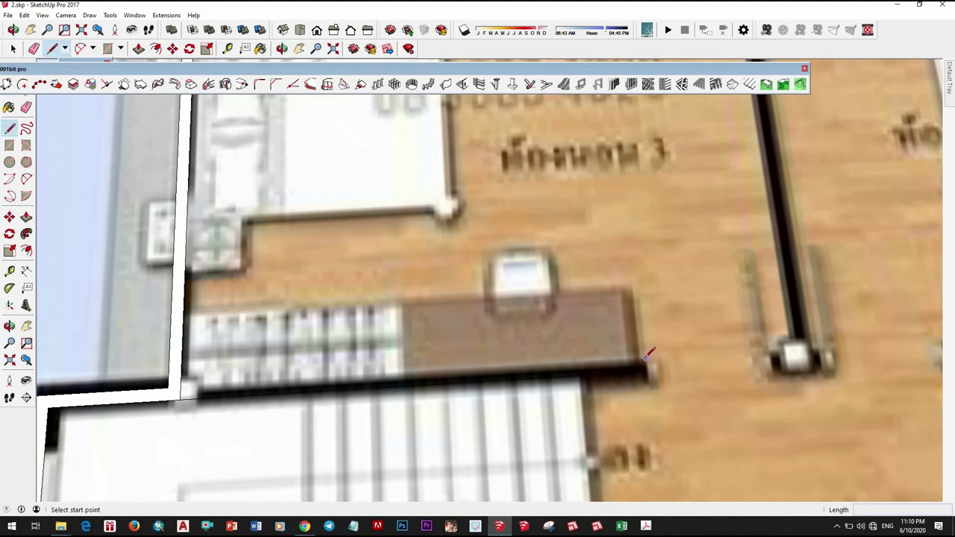
left_click(180, 388)
key("space")
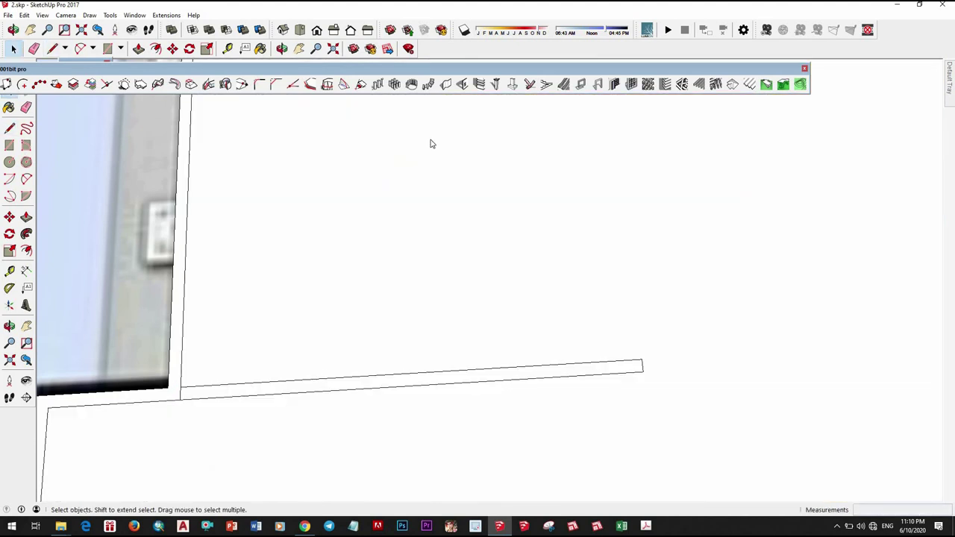
right_click(350, 328)
left_click(373, 20)
Zoom and orbit to an angled close-up of bedrooms 3 and 2 over the plans
scroll(186, 384, "up", 2)
scroll(187, 384, "up", 2)
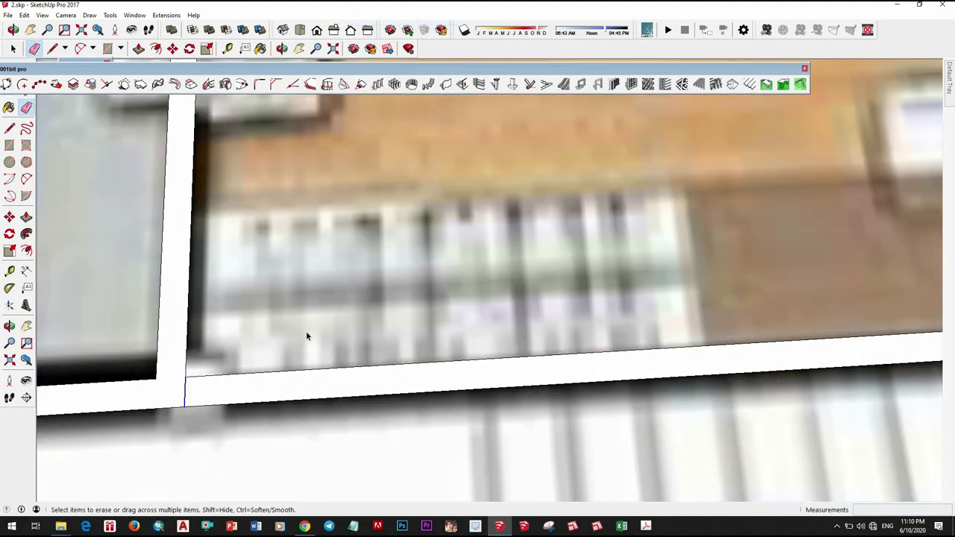
scroll(306, 334, "down", 4)
scroll(515, 382, "down", 3)
scroll(485, 384, "up", 2)
scroll(486, 384, "down", 2)
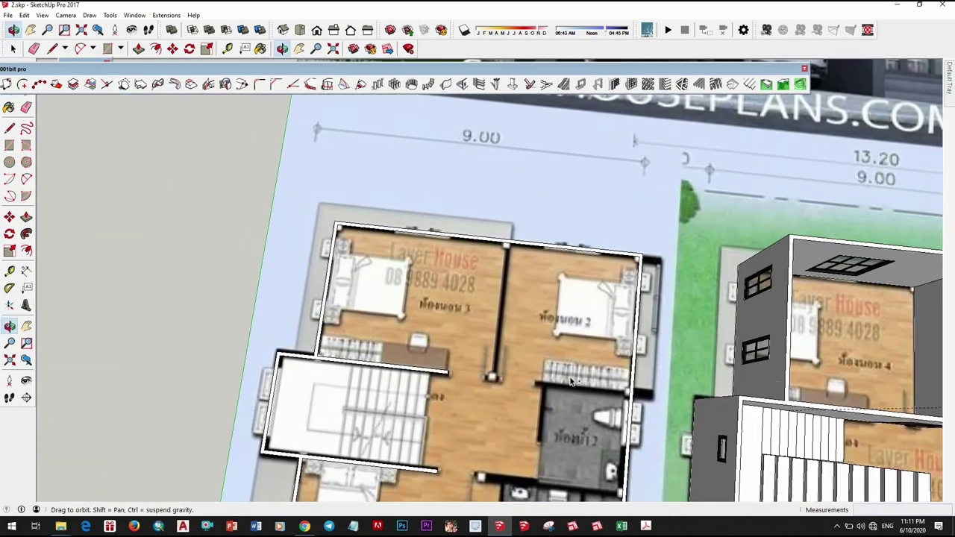
scroll(455, 377, "down", 1)
middle_click_drag(455, 377, 456, 373)
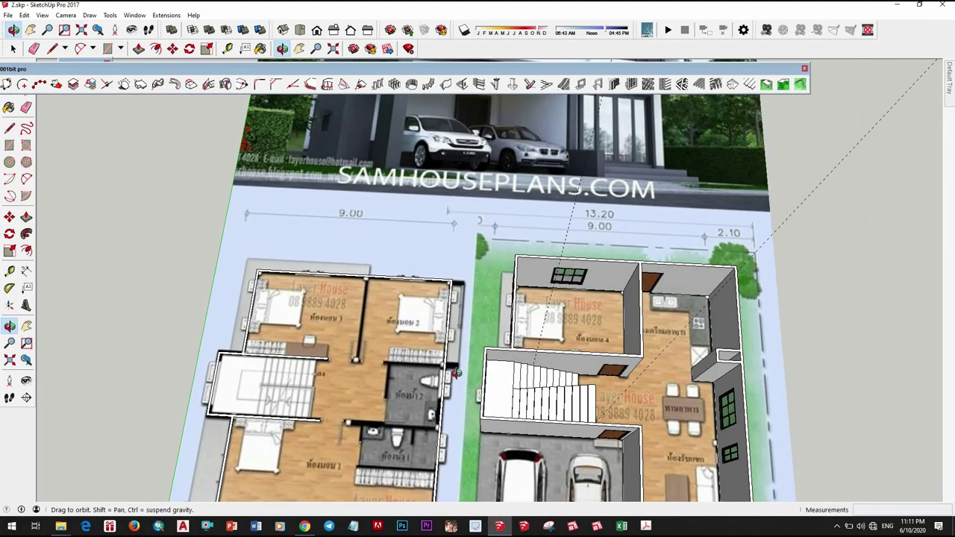
left_click(536, 393)
mouse_move(780, 362)
middle_mouse_down()
mouse_move(806, 361)
mouse_move(460, 300)
middle_mouse_up()
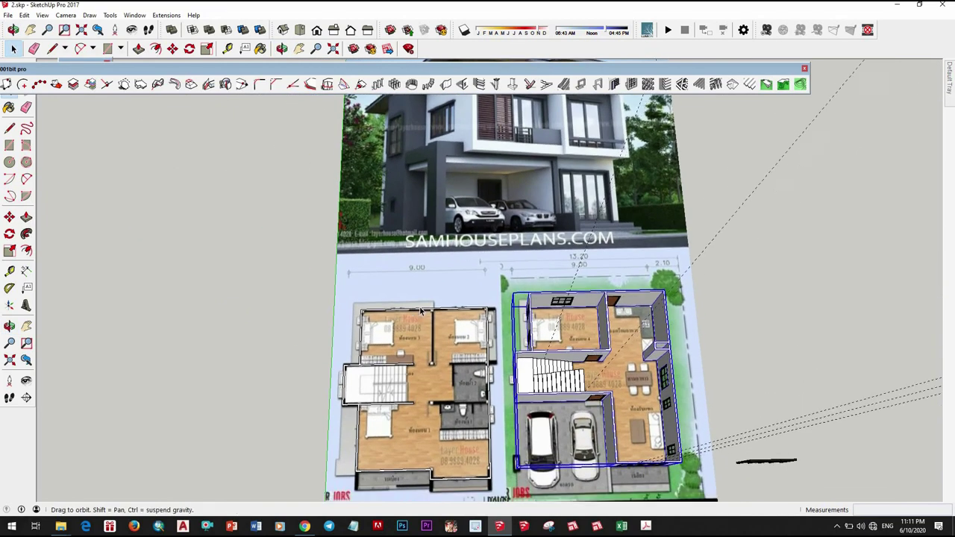
scroll(460, 301, "up", 5)
scroll(460, 301, "up", 3)
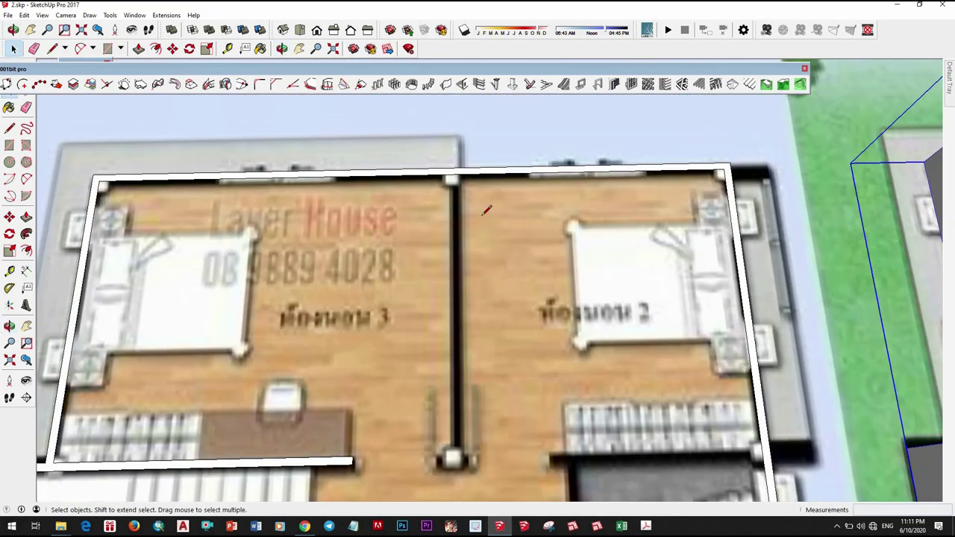
Draw a line down the divider wall from the top outer wall to its bottom end
key("l")
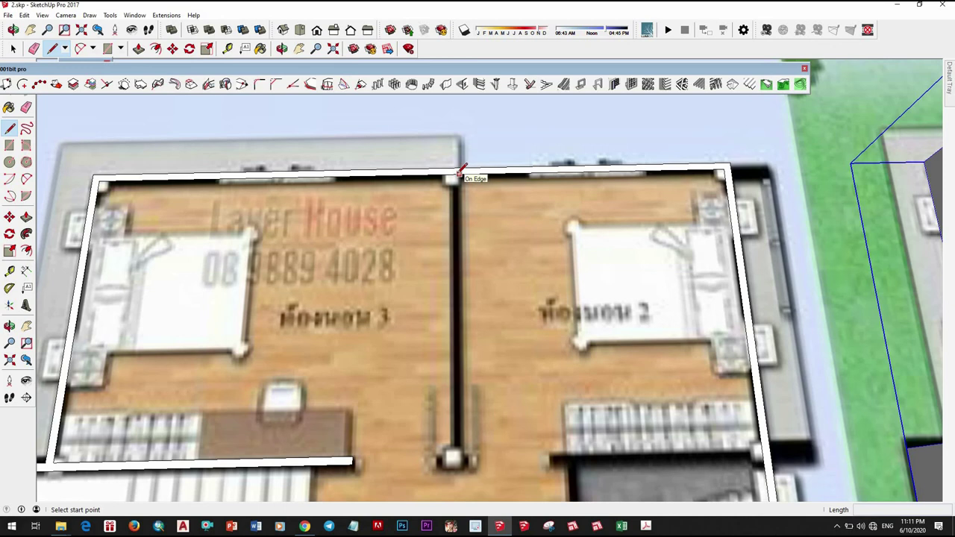
left_click(458, 173)
scroll(456, 457, "up", 2)
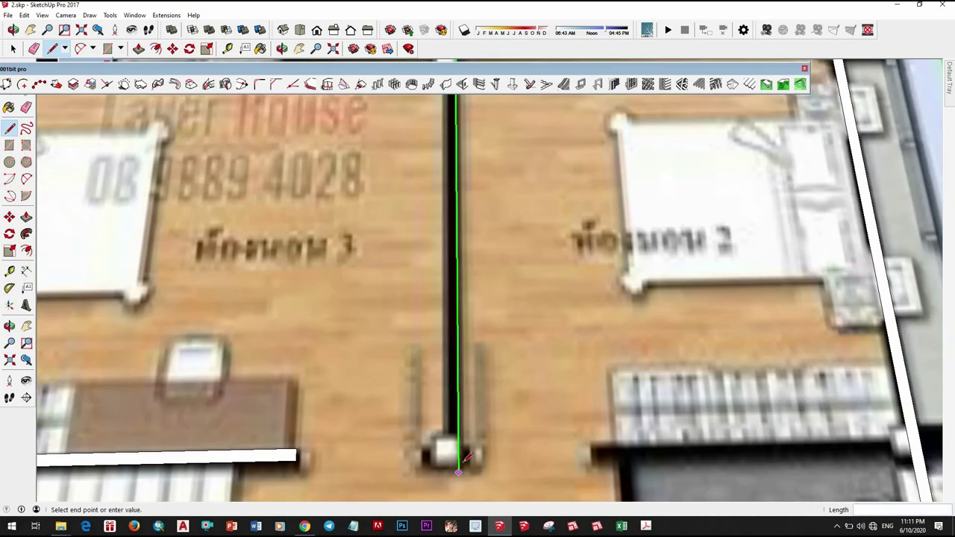
scroll(457, 456, "up", 2)
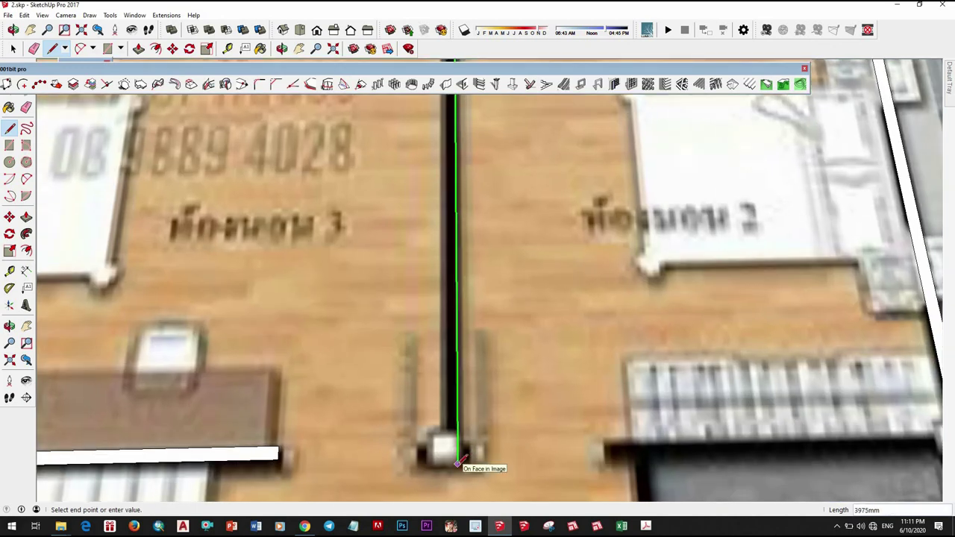
left_click(458, 462)
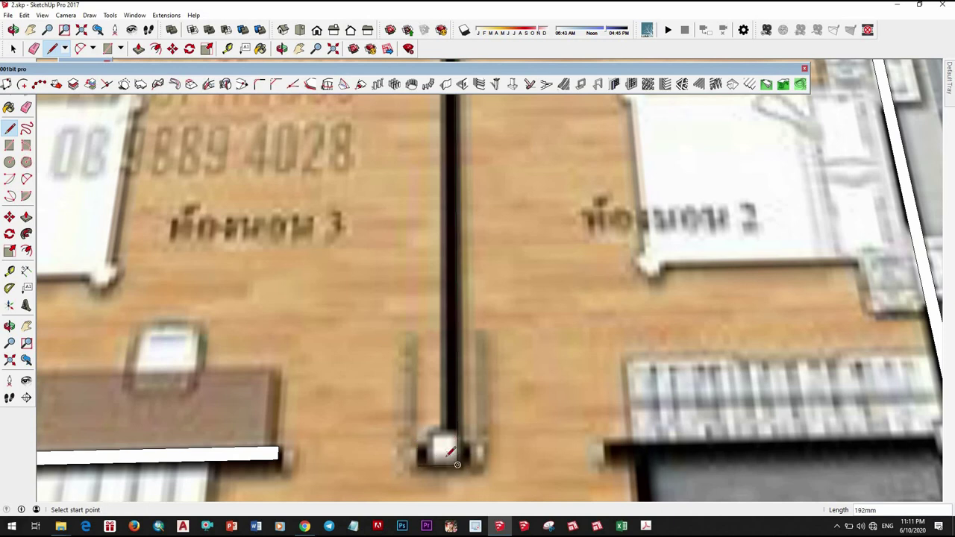
scroll(462, 450, "down", 1)
scroll(463, 451, "down", 2)
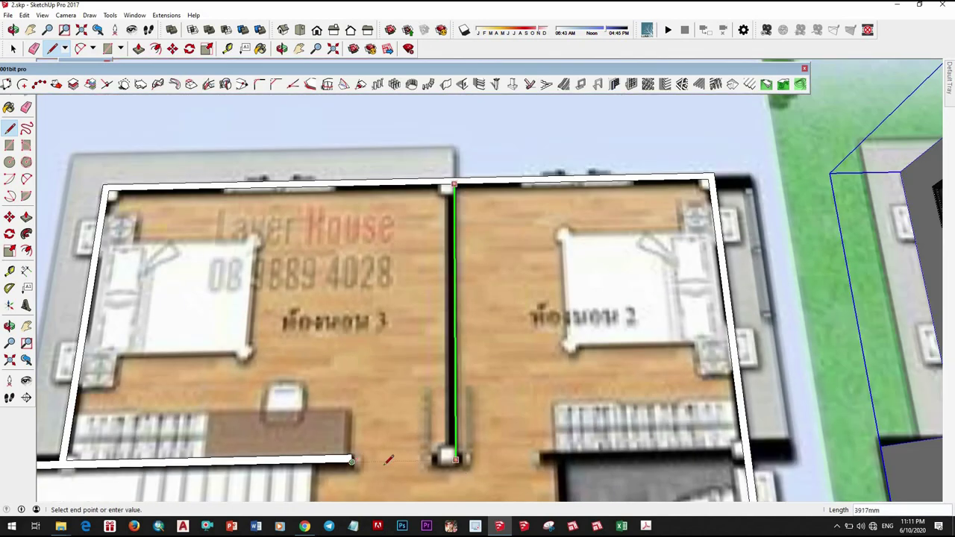
Draw the return line along the divider's other side back up to the top outer wall
left_click(454, 459)
scroll(448, 459, "up", 2)
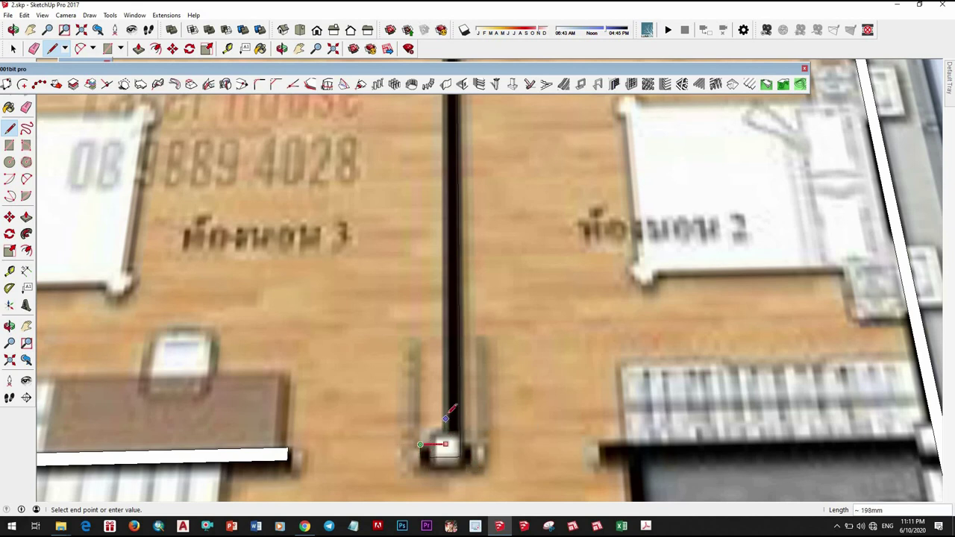
scroll(449, 283, "down", 2)
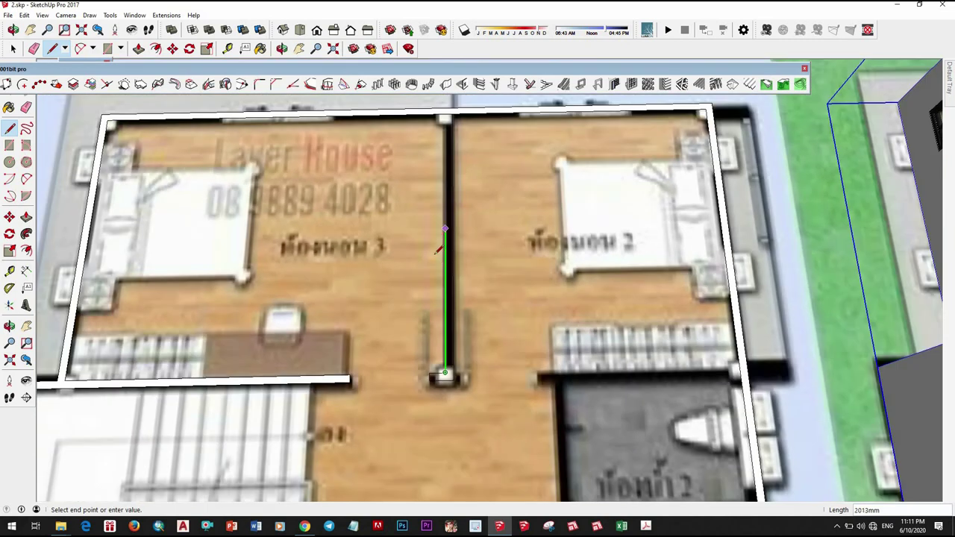
scroll(448, 250, "up", 3)
scroll(449, 255, "up", 2)
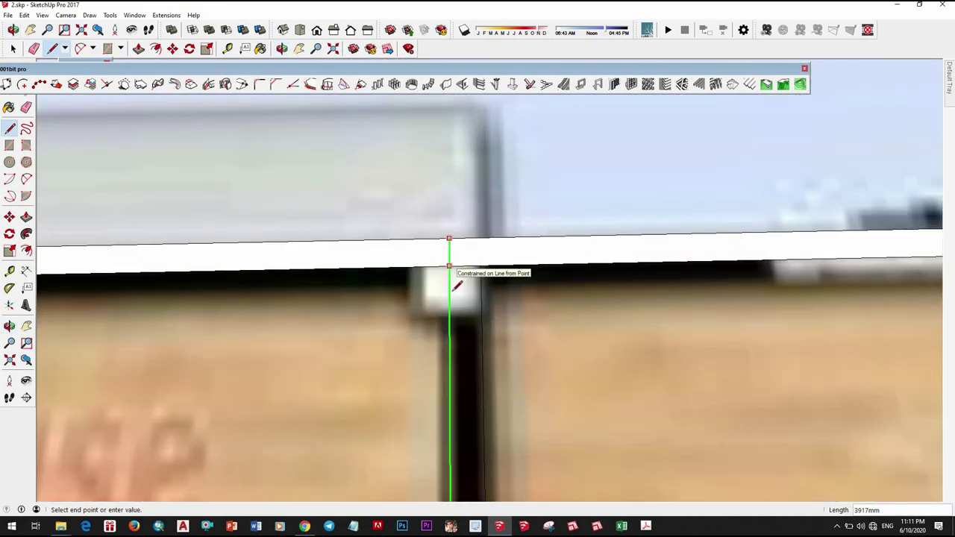
left_click(450, 268)
scroll(518, 423, "down", 3)
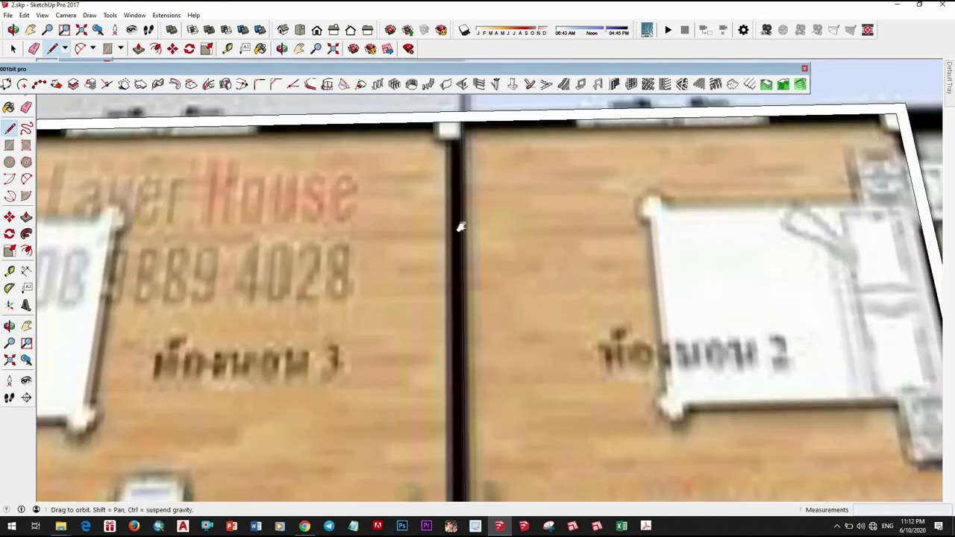
scroll(466, 409, "up", 3)
scroll(475, 256, "down", 3)
scroll(450, 214, "up", 3)
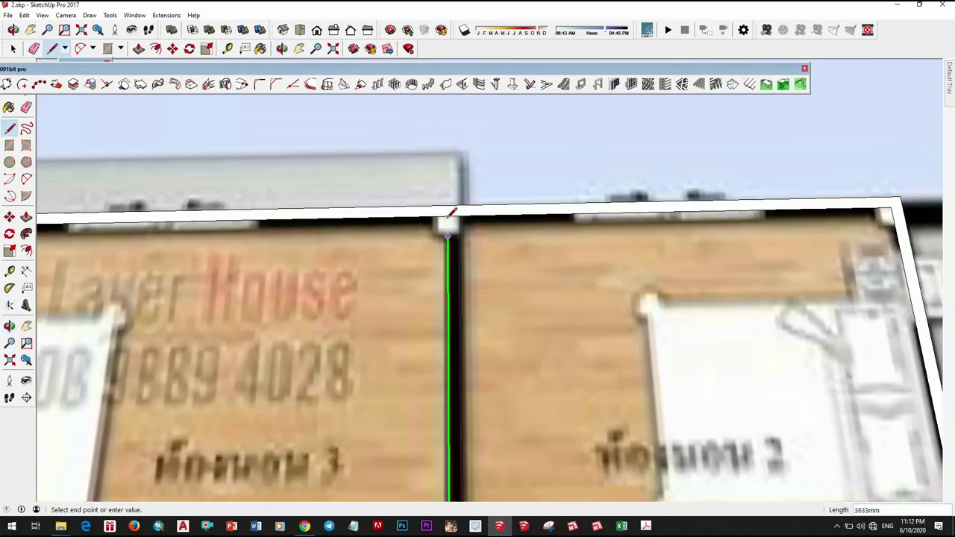
Fix the divider line at the top wall and orbit to an angled view of the bedrooms
left_click(447, 218)
key("space")
right_click(522, 195)
key("Escape")
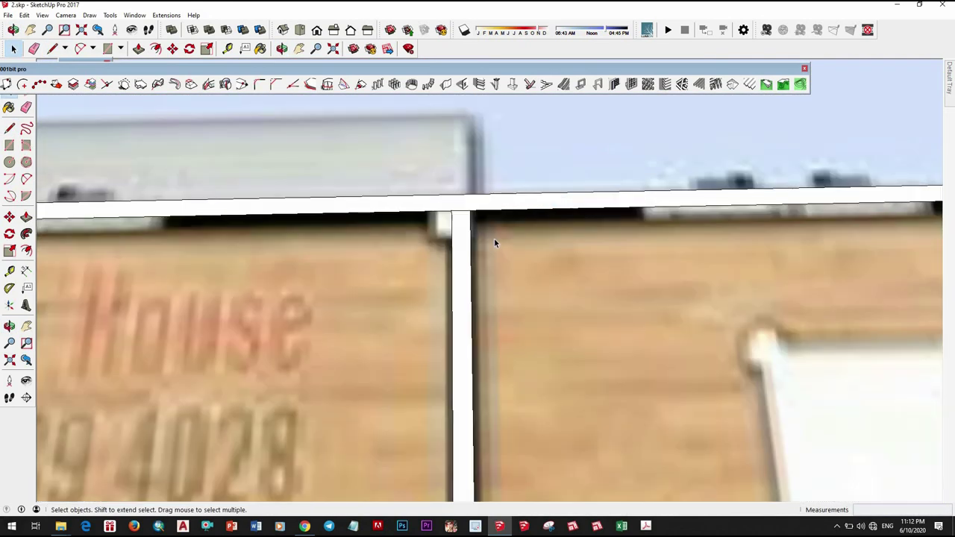
key("e")
scroll(458, 206, "down", 2)
scroll(458, 206, "down", 3)
mouse_move(458, 206)
middle_mouse_down()
mouse_move(366, 369)
mouse_move(512, 373)
middle_mouse_up()
scroll(512, 373, "up", 3)
key("space")
Trace a line from the right outer wall to the left end of bathroom 2's top wall
key("l")
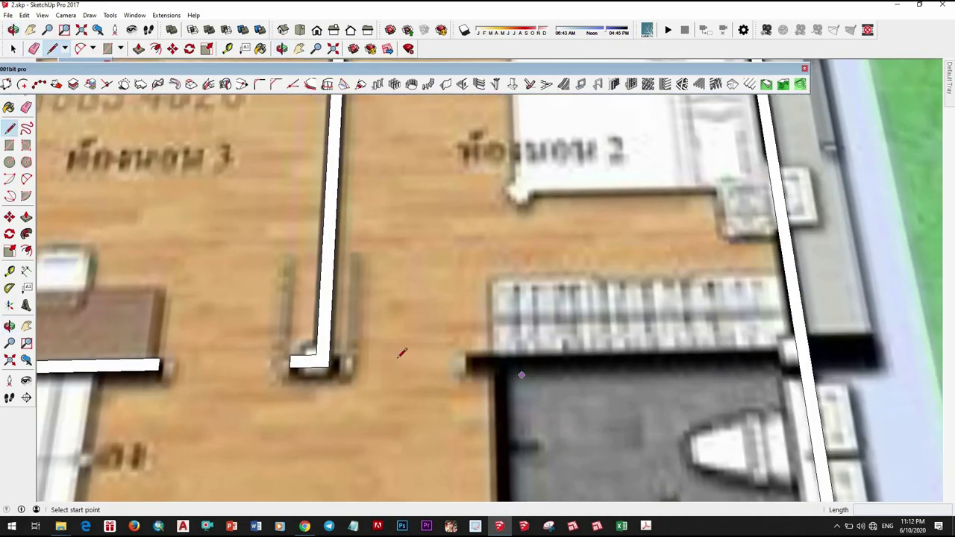
scroll(319, 352, "up", 2)
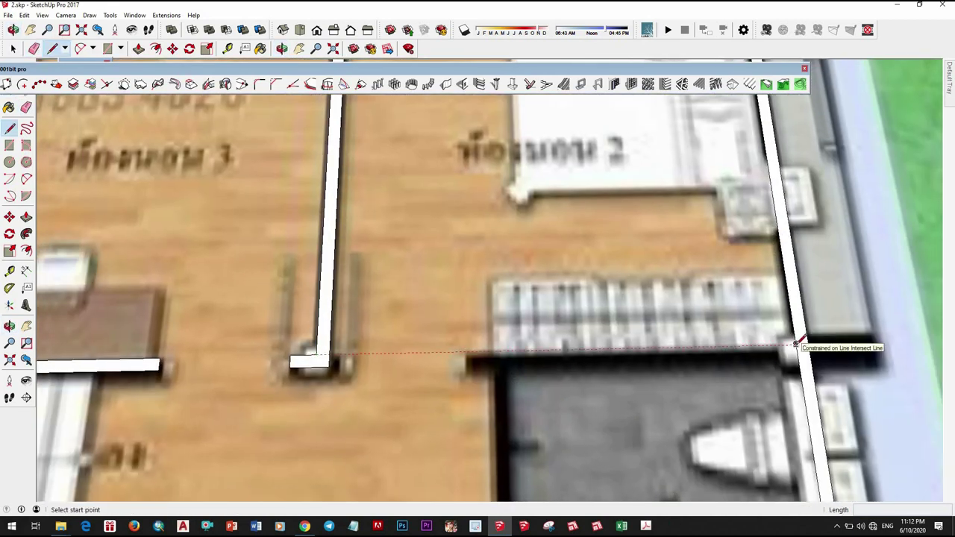
left_click(795, 343)
left_click(468, 351)
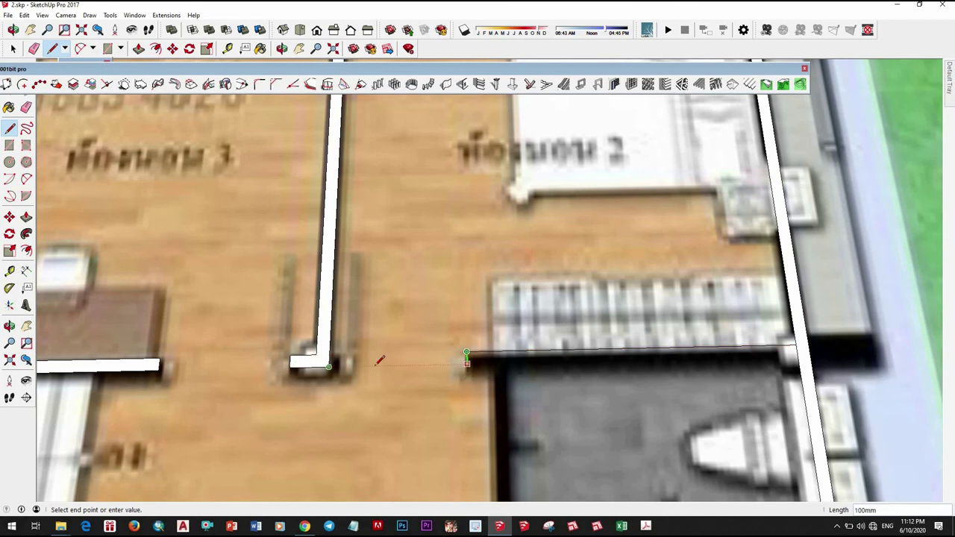
key("space")
Clean up the slab face and erase stray edges around the bathroom wall strip
right_click(458, 311)
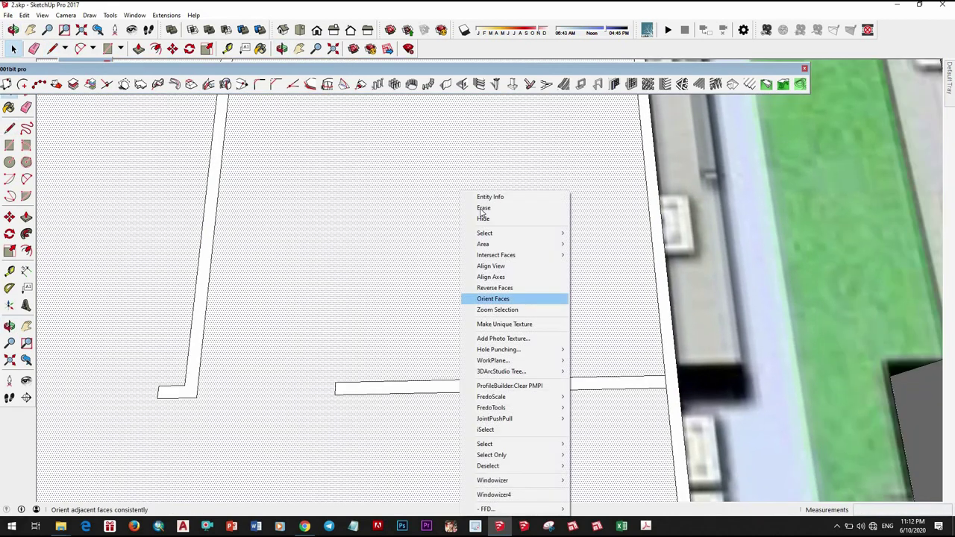
left_click(618, 387)
scroll(618, 387, "down", 2)
key("e")
scroll(618, 387, "up", 3)
scroll(629, 362, "up", 1)
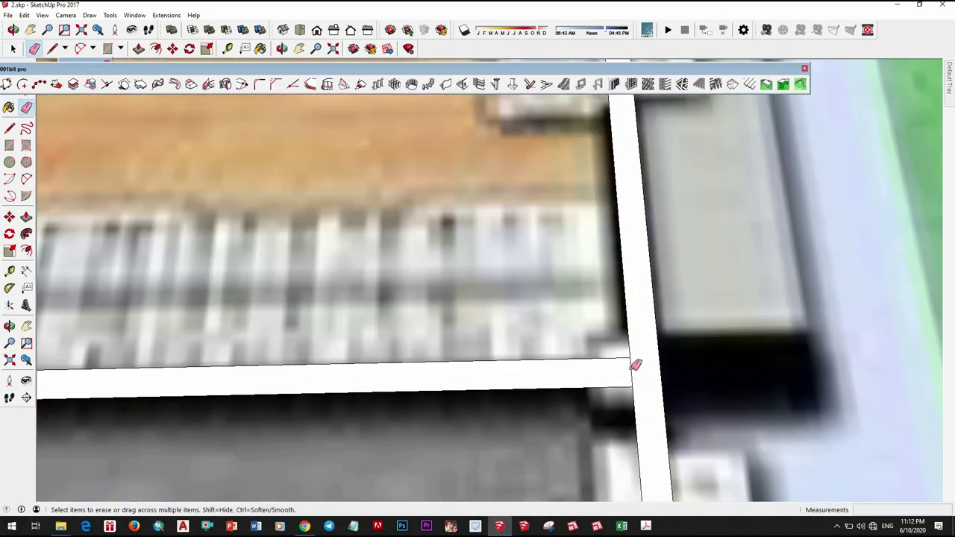
scroll(478, 363, "down", 2)
scroll(469, 359, "down", 2)
scroll(459, 356, "down", 2)
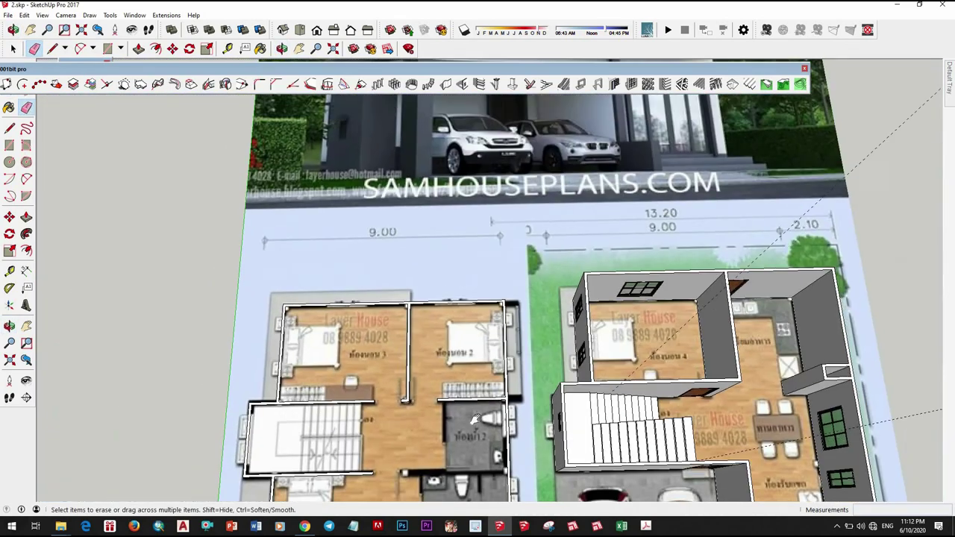
scroll(450, 355, "up", 2)
key("space")
scroll(450, 354, "up", 2)
scroll(476, 340, "up", 2)
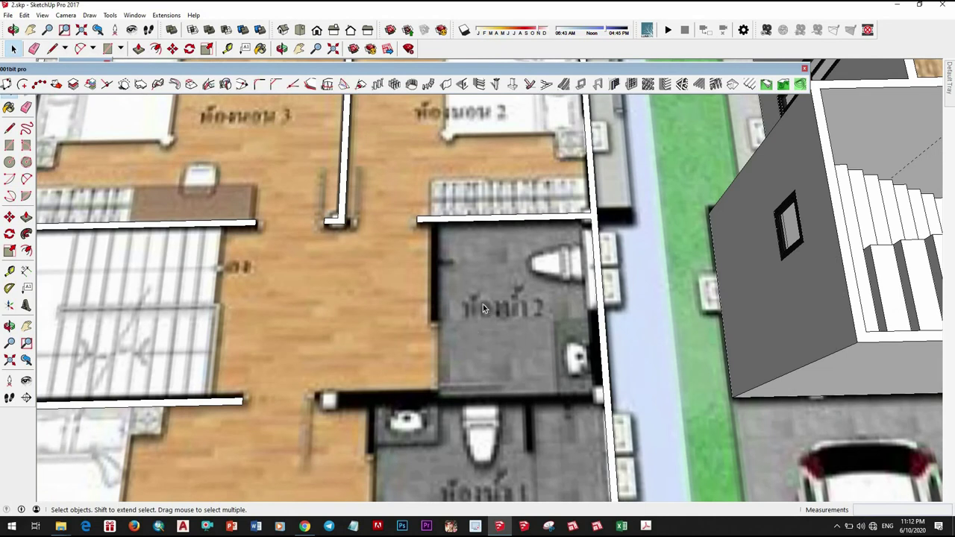
Start a line at the bathroom wall corner down bathroom 2's left wall
key("l")
scroll(437, 215, "up", 3)
left_click(433, 226)
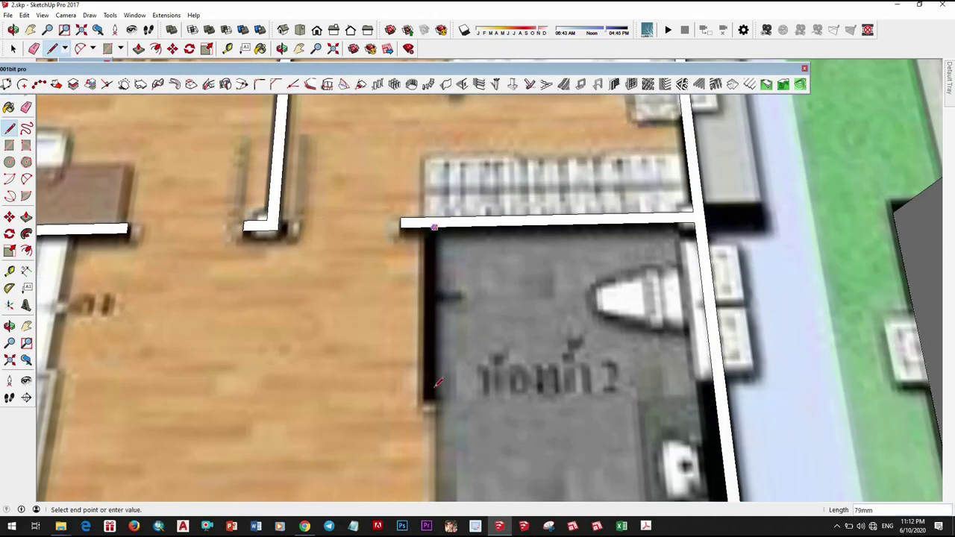
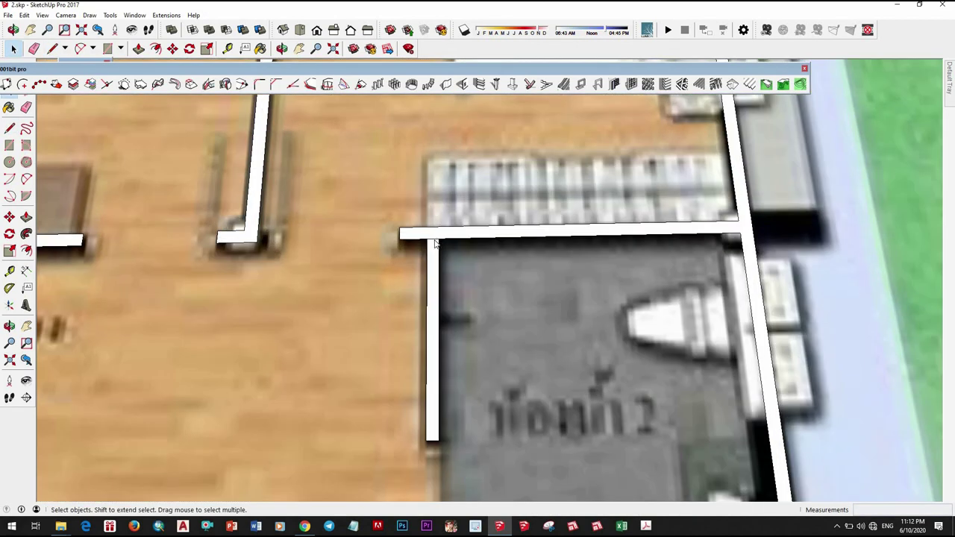
Target the face hiding the floor-plan image and orbit over the bathroom area
right_click(435, 243)
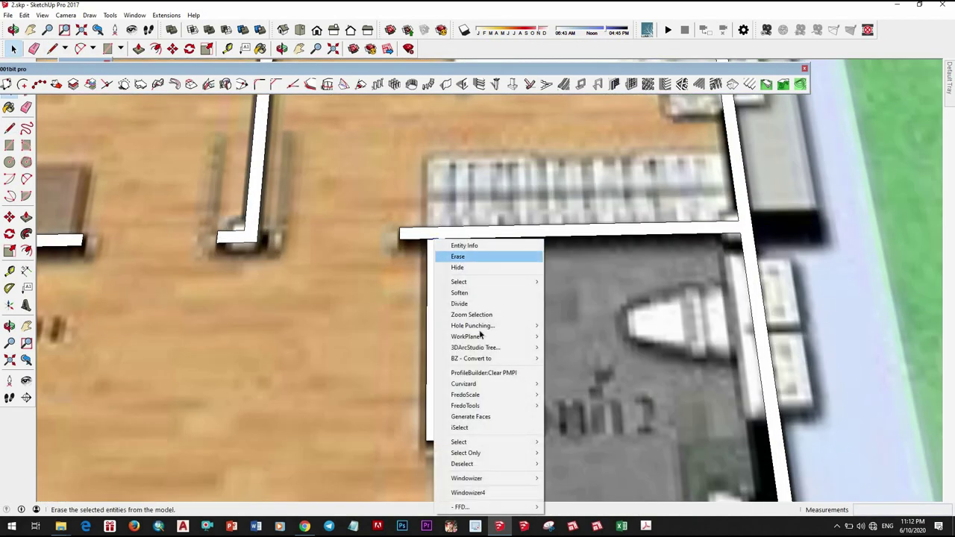
scroll(444, 337, "down", 3)
scroll(443, 301, "down", 2)
scroll(443, 300, "down", 1)
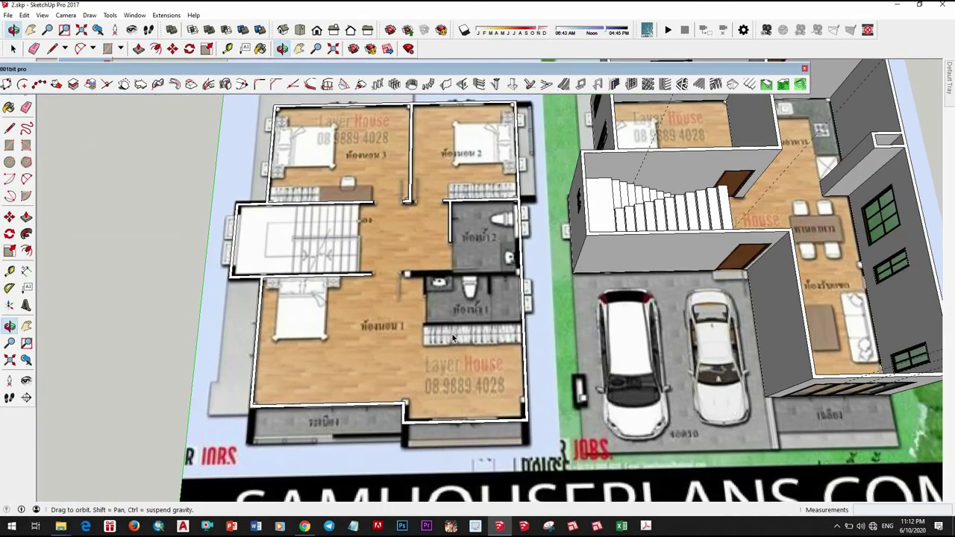
scroll(351, 283, "up", 3)
scroll(393, 260, "up", 2)
scroll(393, 261, "up", 2)
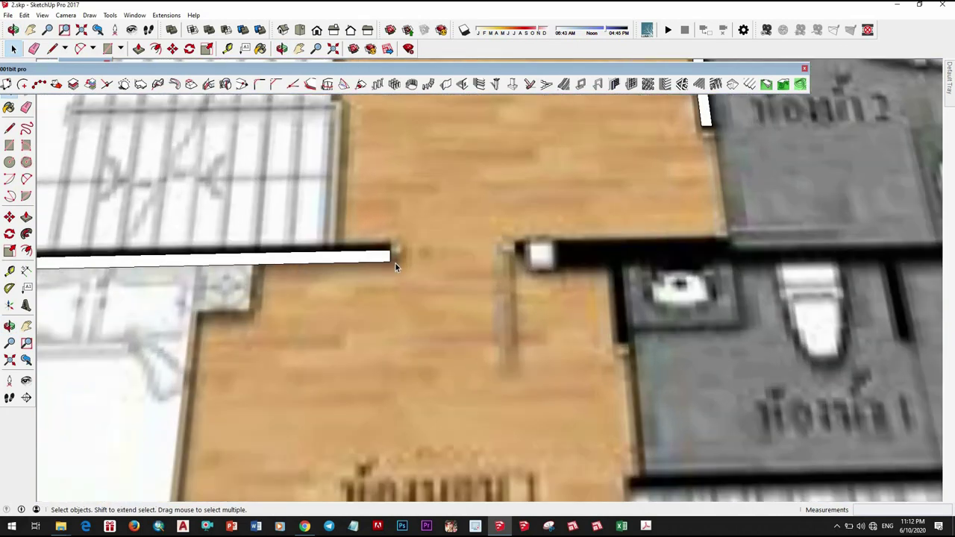
scroll(410, 269, "down", 1)
scroll(443, 276, "down", 3)
middle_click_drag(459, 275, 457, 341)
scroll(461, 294, "down", 3)
scroll(461, 294, "up", 3)
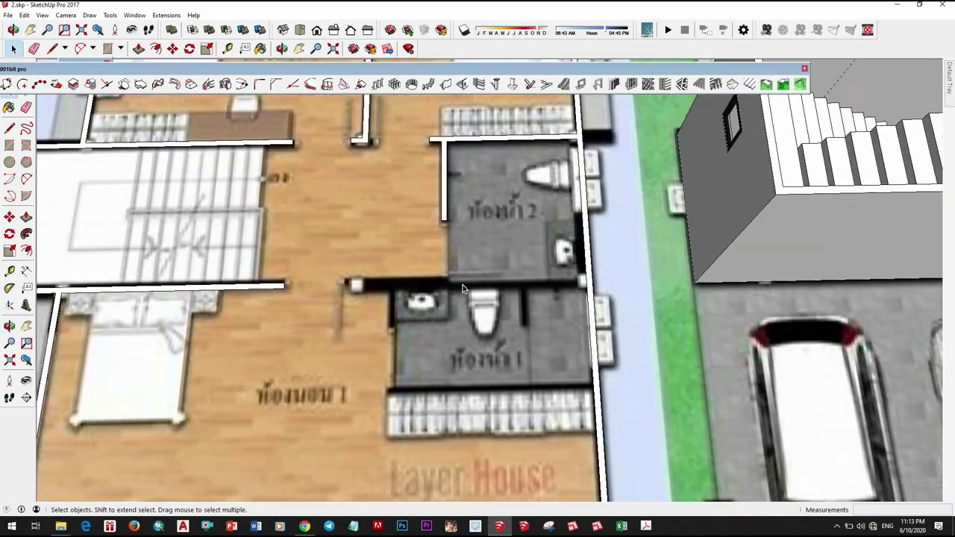
mouse_move(462, 285)
middle_mouse_down()
mouse_move(498, 343)
mouse_move(471, 326)
middle_mouse_up()
scroll(470, 326, "down", 3)
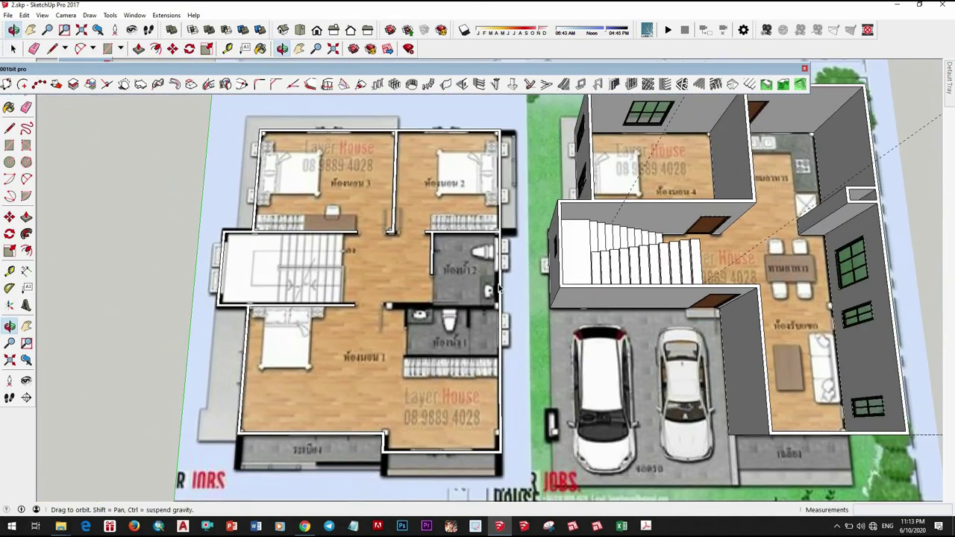
scroll(505, 310, "up", 4)
key("l")
scroll(240, 307, "up", 1)
scroll(240, 306, "up", 2)
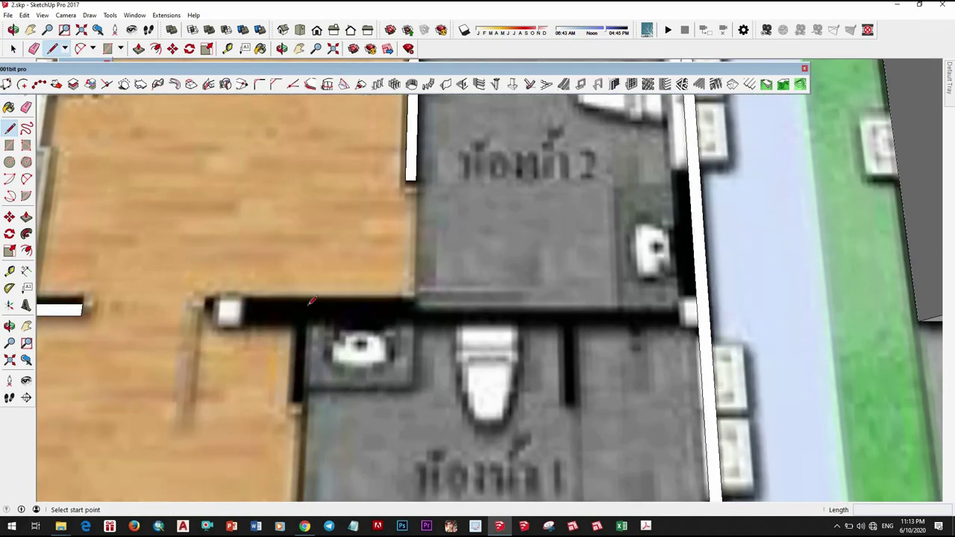
scroll(240, 306, "down", 2)
scroll(178, 303, "up", 3)
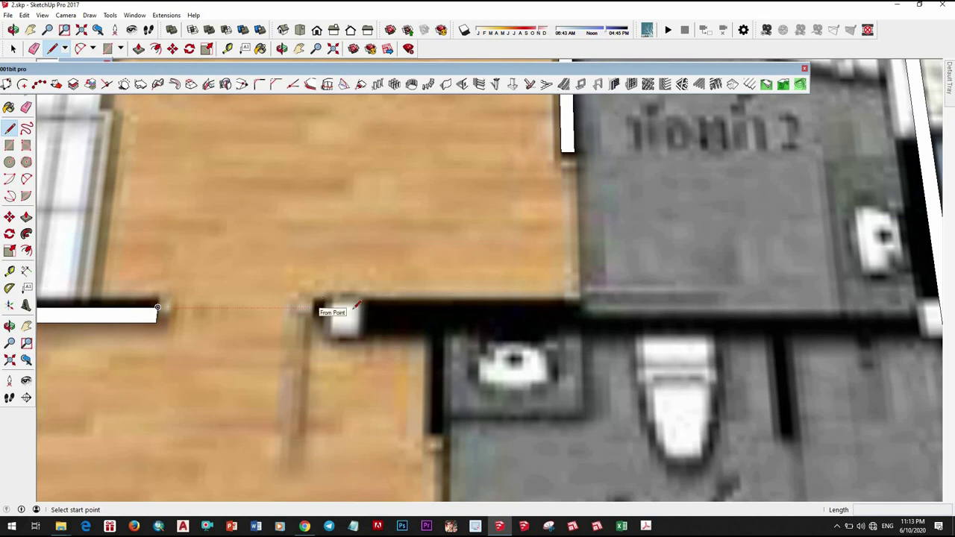
Trace the dividing wall from the corridor to the outer wall and erase the new face
left_click(316, 308)
scroll(418, 307, "down", 3)
scroll(591, 307, "up", 3)
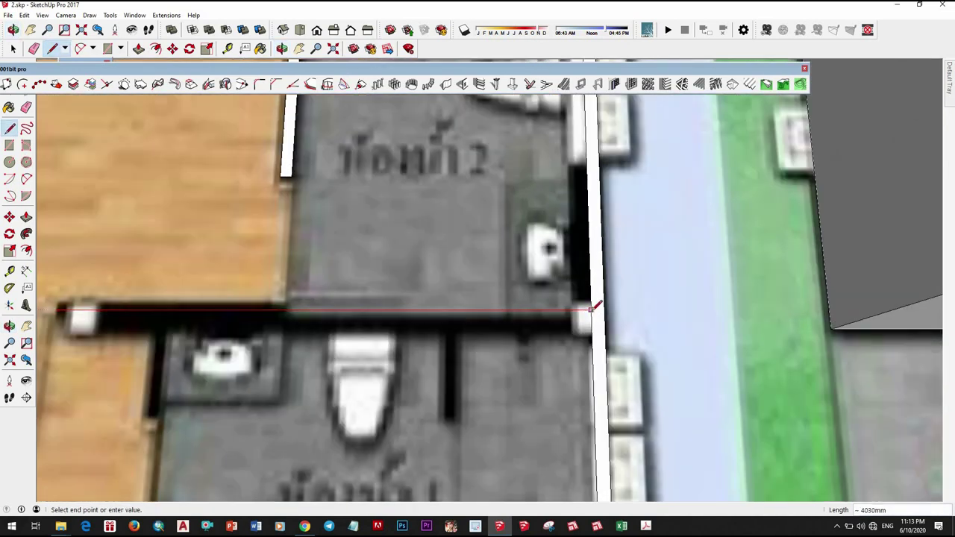
scroll(593, 313, "down", 2)
scroll(593, 320, "up", 1)
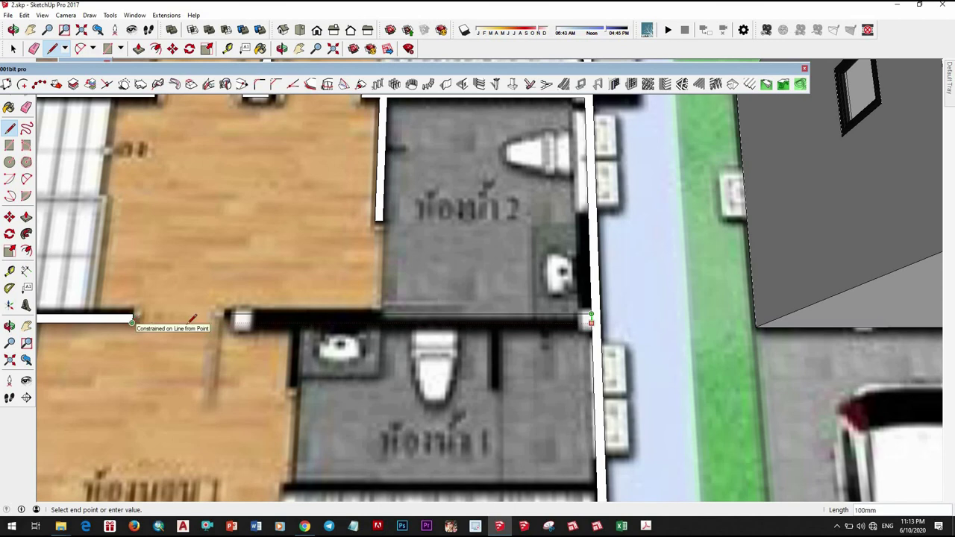
left_click(225, 314)
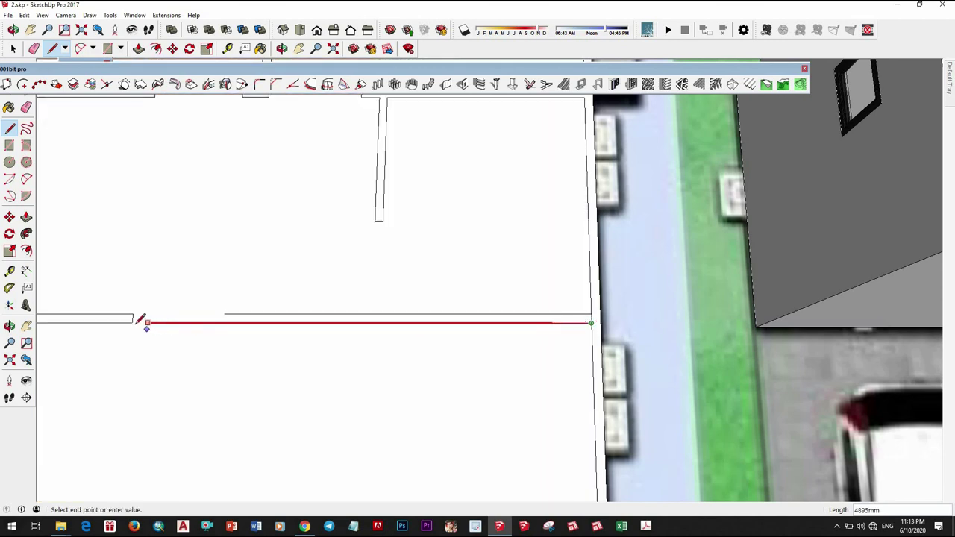
left_click(224, 323)
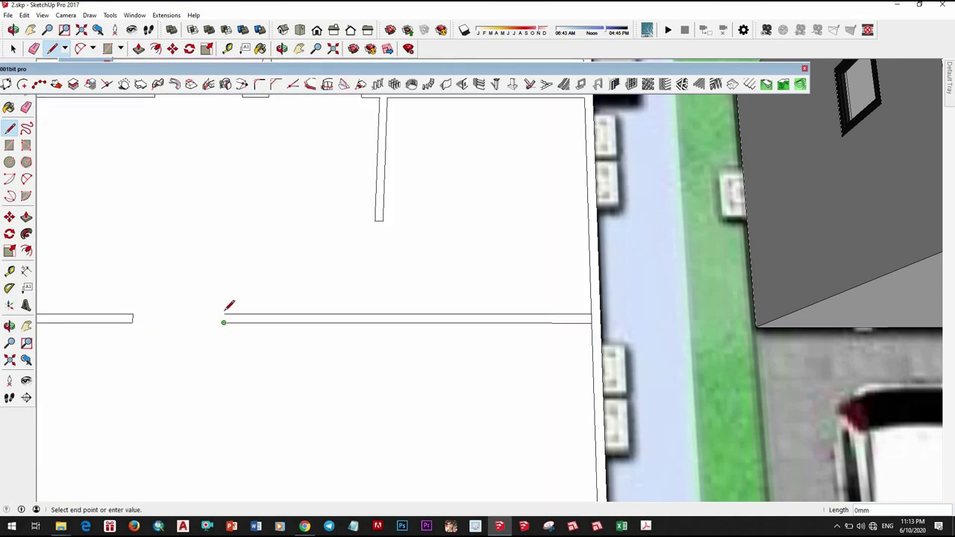
right_click(322, 362)
left_click(351, 47)
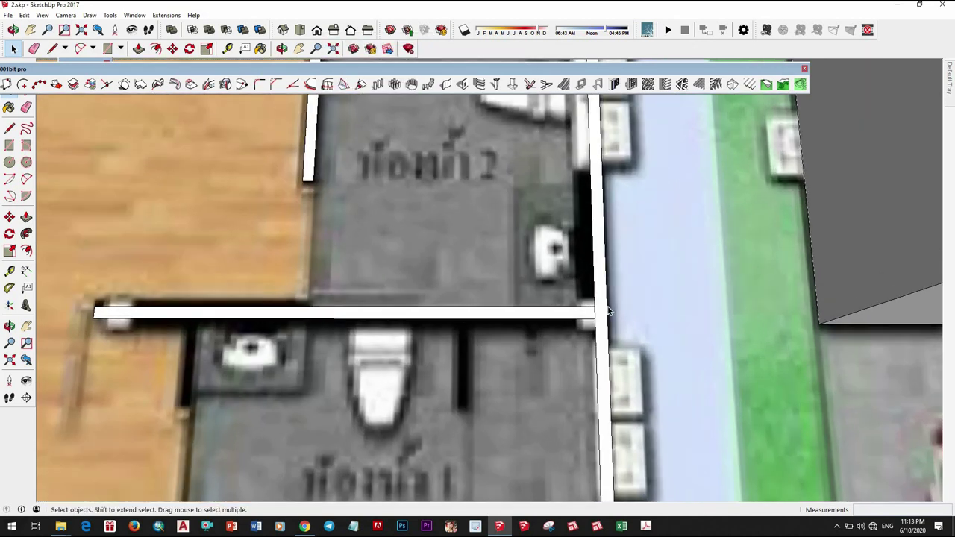
Trace the bathroom's bottom wall line and delete the face covering the plan
scroll(605, 306, "up", 1)
scroll(683, 331, "down", 3)
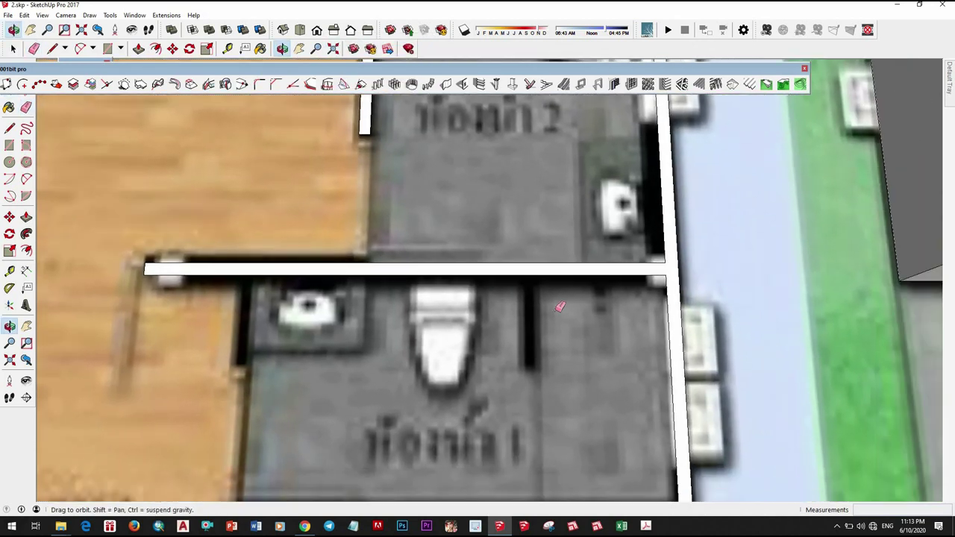
scroll(560, 305, "down", 2)
key("e")
scroll(434, 372, "up", 1)
scroll(435, 371, "up", 1)
scroll(435, 372, "up", 1)
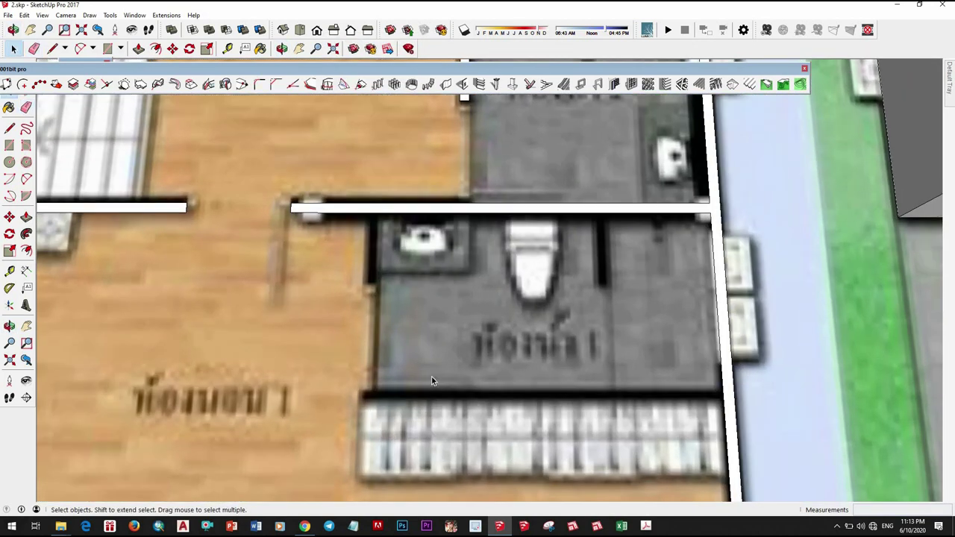
key("l")
left_click(722, 385)
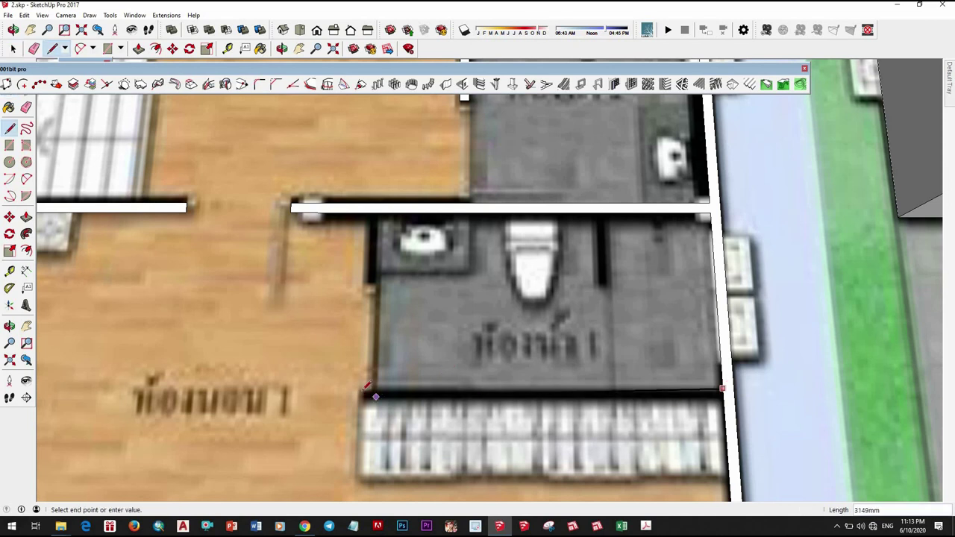
scroll(365, 392, "up", 2)
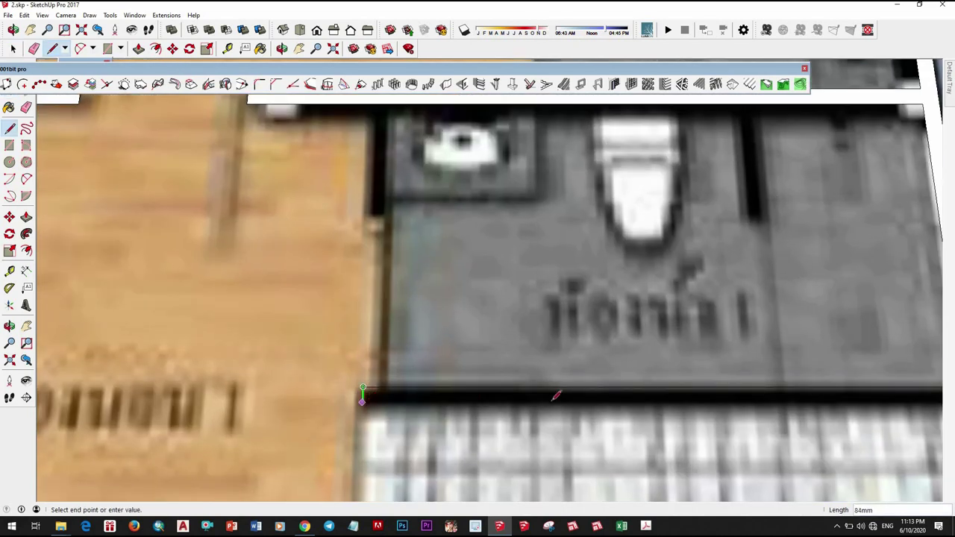
scroll(556, 396, "down", 2)
scroll(597, 395, "down", 2)
left_click(639, 396)
key("space")
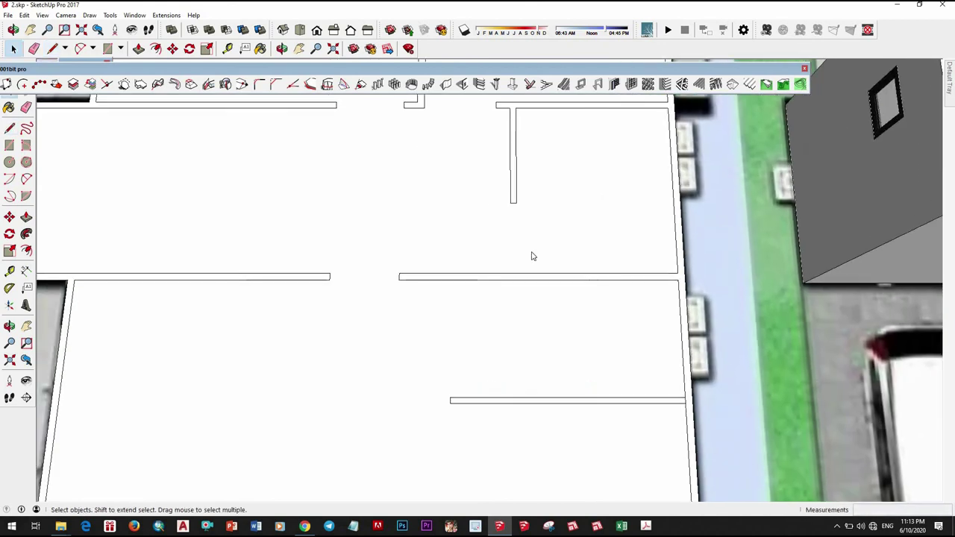
right_click(472, 256)
left_click(492, 28)
Trace both edges of the bathroom's left wall and erase the face covering the bathroom
scroll(707, 386, "up", 3)
scroll(683, 390, "up", 2)
key("e")
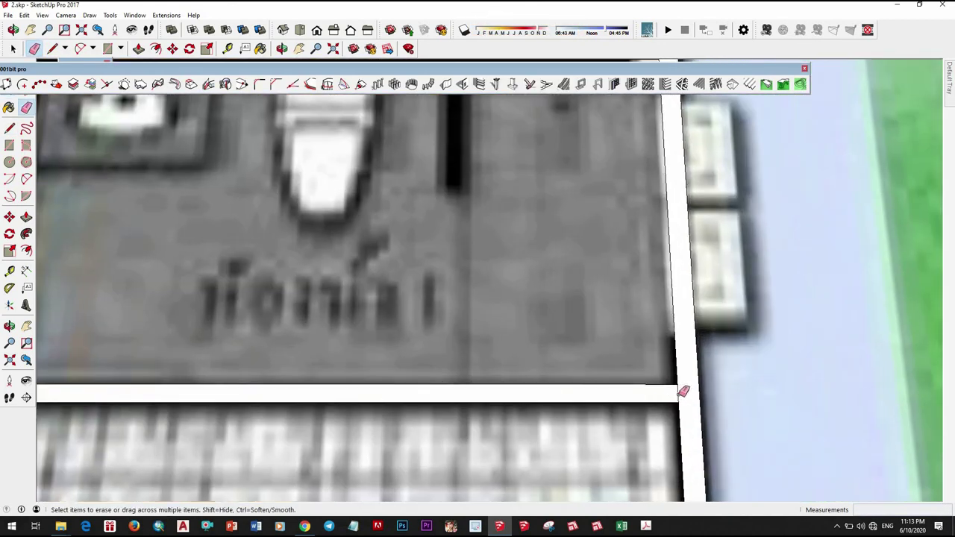
scroll(365, 326, "down", 3)
key("space")
scroll(434, 385, "up", 3)
key("l")
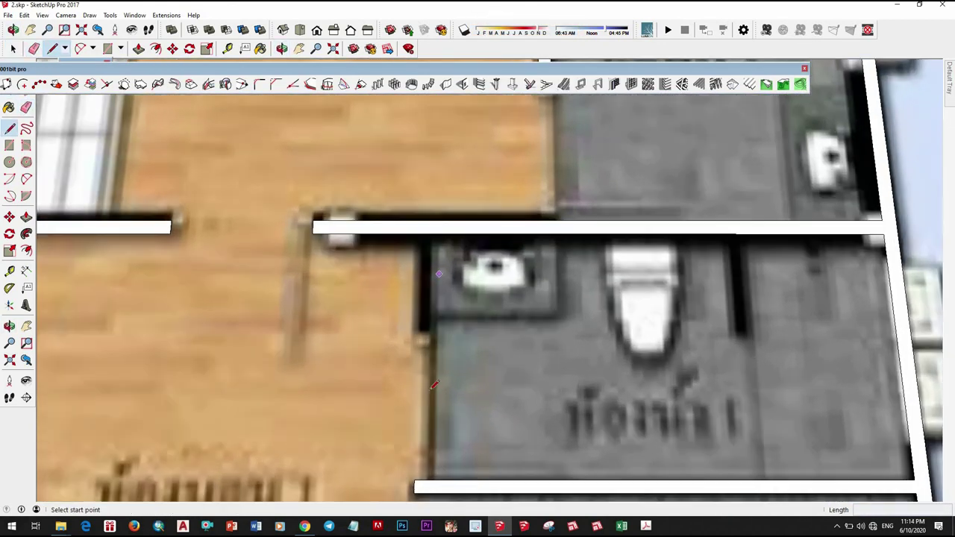
scroll(433, 385, "down", 3)
scroll(417, 403, "up", 2)
left_click(411, 425)
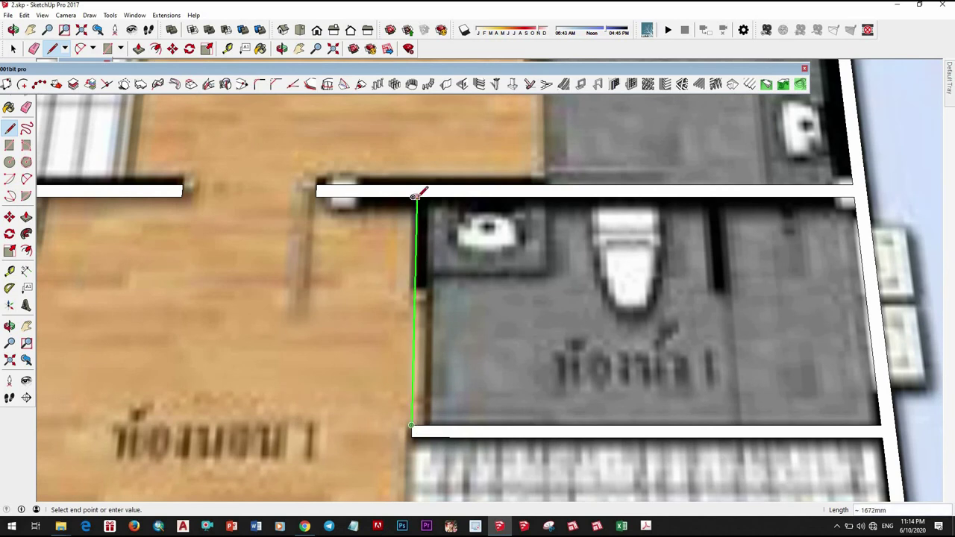
left_click(417, 197)
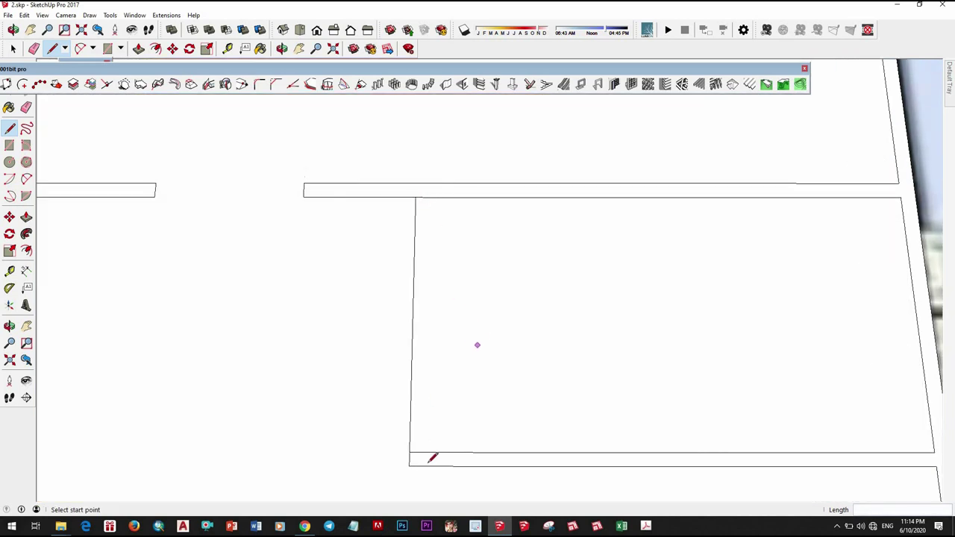
left_click(430, 196)
scroll(448, 358, "down", 2)
key("space")
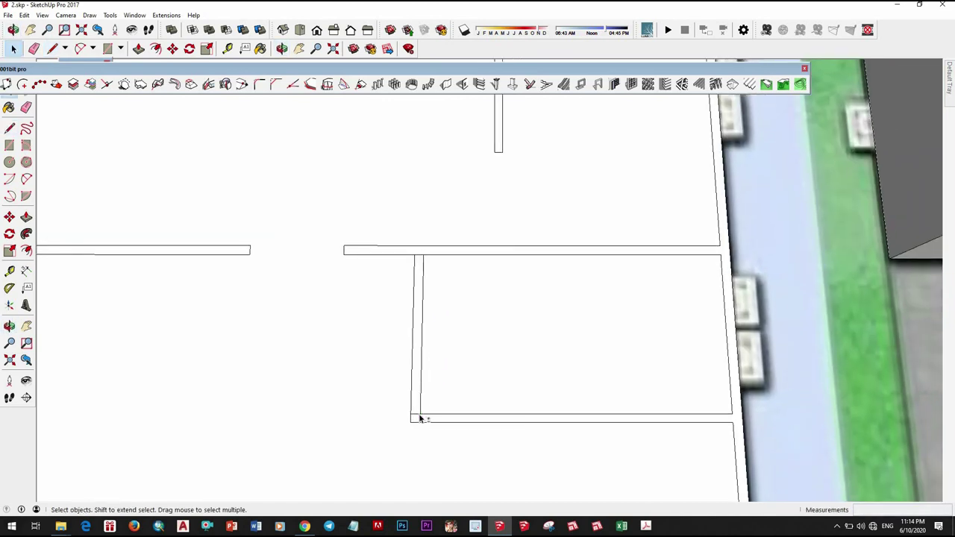
scroll(420, 418, "up", 2)
scroll(426, 398, "down", 3)
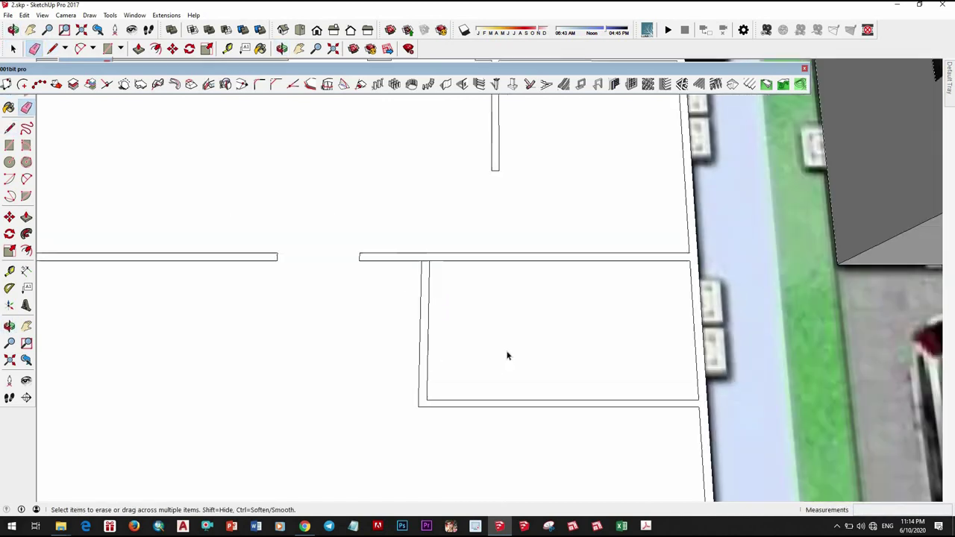
right_click(507, 356)
left_click(375, 339)
Open options for the remaining covering face, then orbit to a 3-D view of the plan
right_click(373, 337)
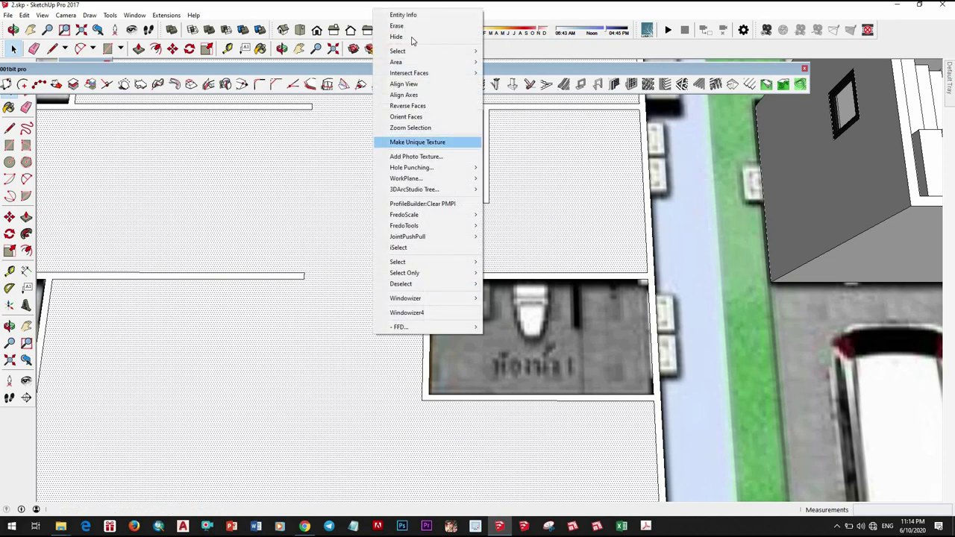
scroll(431, 303, "up", 5)
scroll(433, 343, "down", 4)
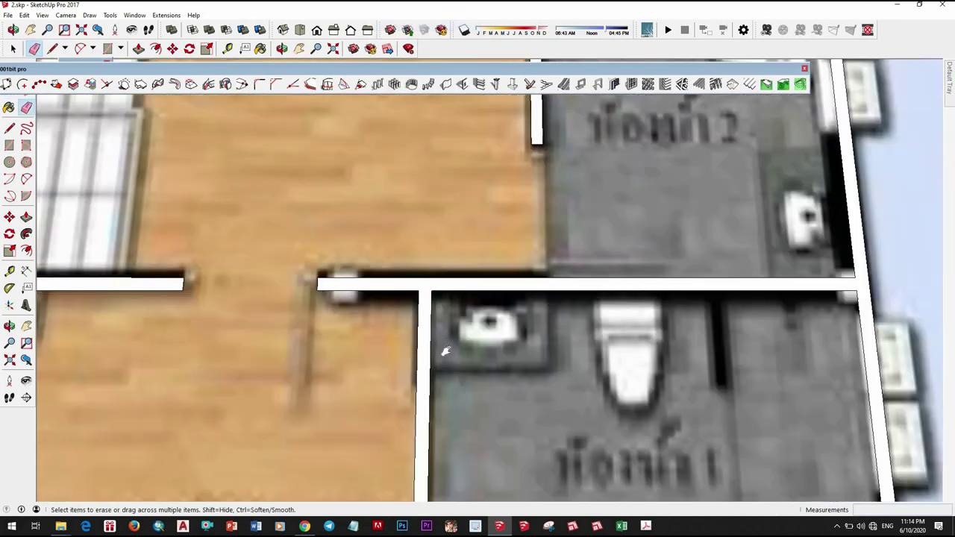
scroll(434, 346, "up", 2)
key("l")
scroll(414, 276, "up", 2)
scroll(411, 279, "up", 1)
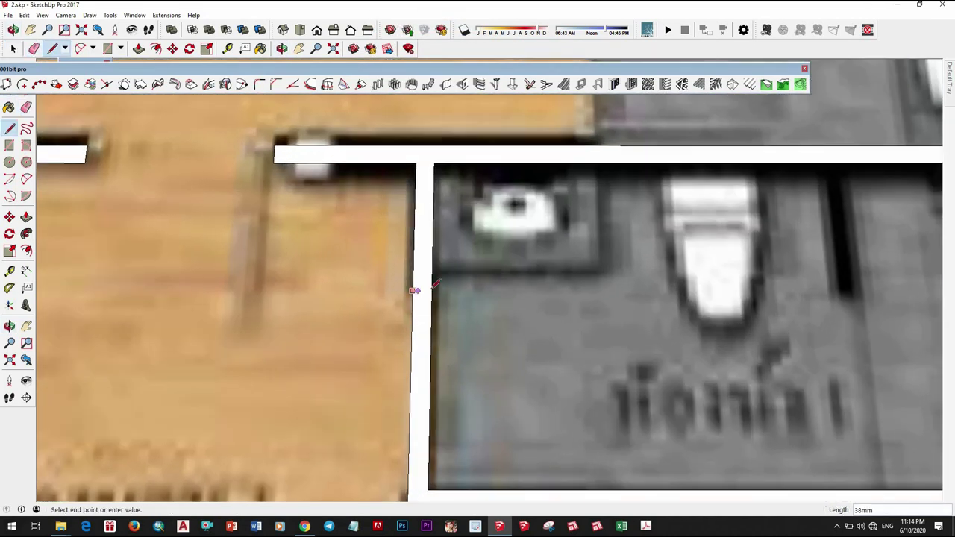
scroll(434, 361, "down", 1)
scroll(410, 380, "up", 2)
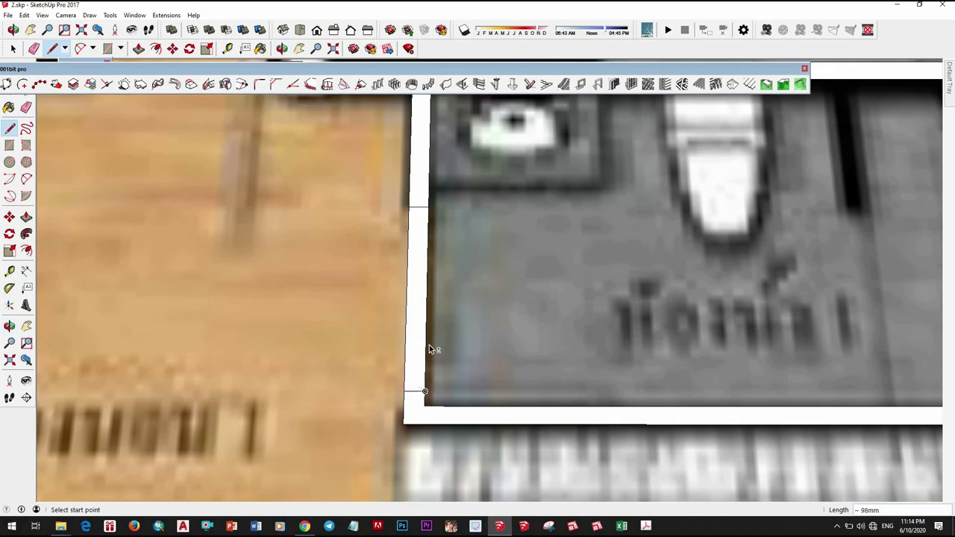
key("space")
scroll(431, 347, "down", 2)
scroll(447, 290, "down", 3)
mouse_move(446, 289)
middle_mouse_down()
mouse_move(416, 278)
mouse_move(442, 350)
mouse_move(433, 352)
middle_mouse_up()
scroll(470, 388, "up", 2)
Group the left block's walls together
scroll(515, 373, "up", 2)
key("p")
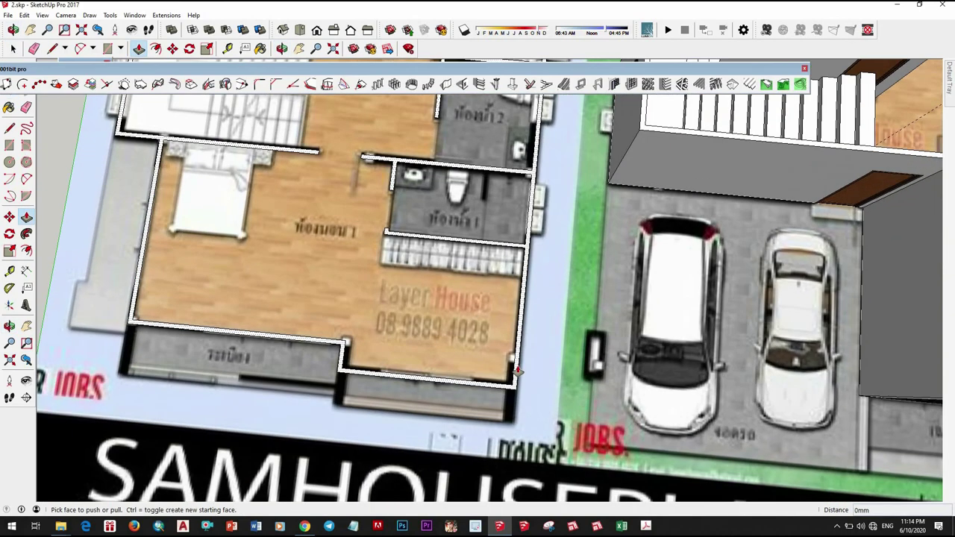
scroll(517, 371, "down", 2)
scroll(517, 371, "down", 3)
scroll(447, 321, "down", 1)
mouse_move(447, 321)
middle_mouse_down()
mouse_move(400, 282)
mouse_move(454, 266)
middle_mouse_up()
key("space")
left_click(453, 270)
right_click(455, 268)
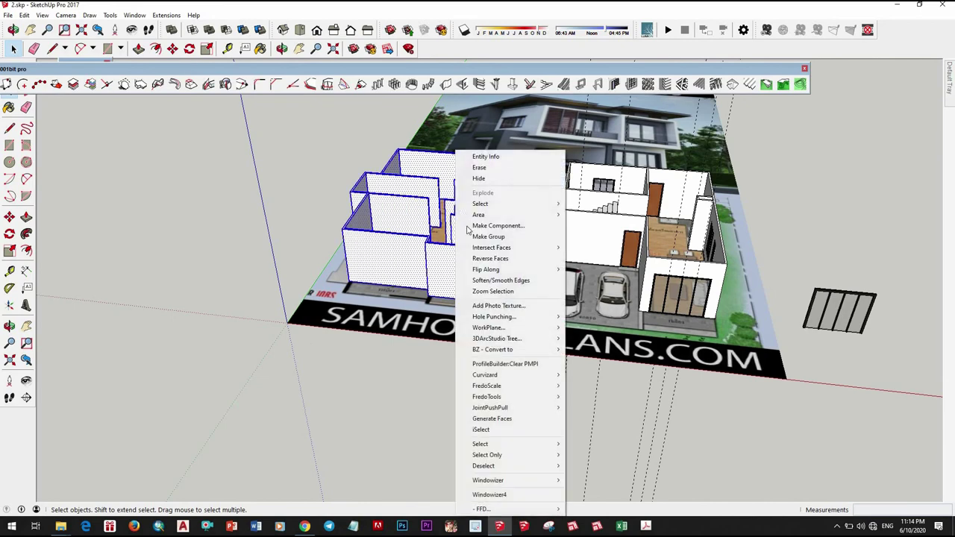
left_click(488, 237)
scroll(745, 256, "down", 2)
mouse_move(745, 256)
middle_mouse_down()
mouse_move(501, 333)
mouse_move(520, 334)
middle_mouse_up()
scroll(501, 332, "up", 3)
Draw from the right block's wall corner to the corner by the tree, closing the roof face
key("l")
mouse_move(458, 358)
middle_mouse_down()
mouse_move(528, 316)
mouse_move(492, 373)
middle_mouse_up()
scroll(493, 373, "up", 1)
scroll(488, 379, "up", 1)
scroll(488, 379, "up", 2)
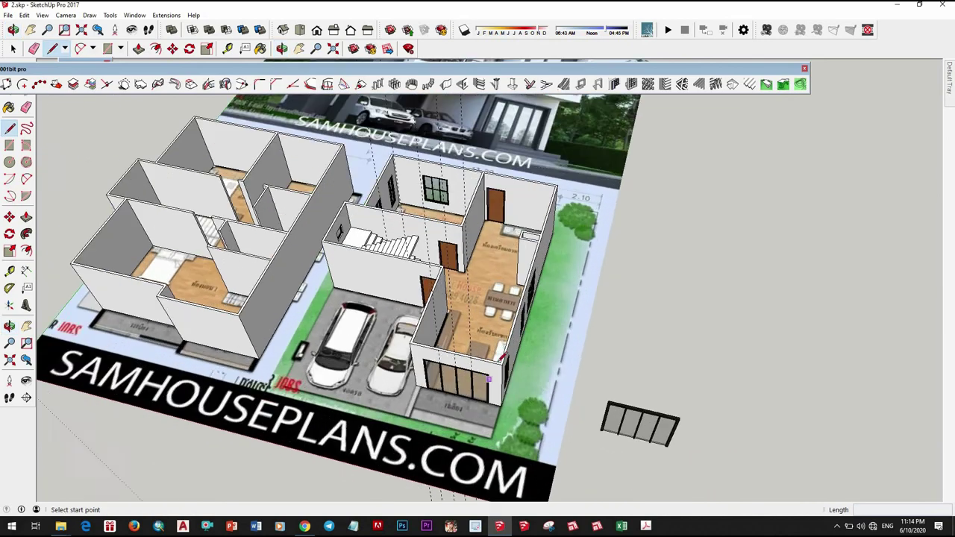
scroll(498, 360, "up", 3)
left_click(508, 344)
scroll(447, 347, "down", 2)
scroll(409, 348, "up", 3)
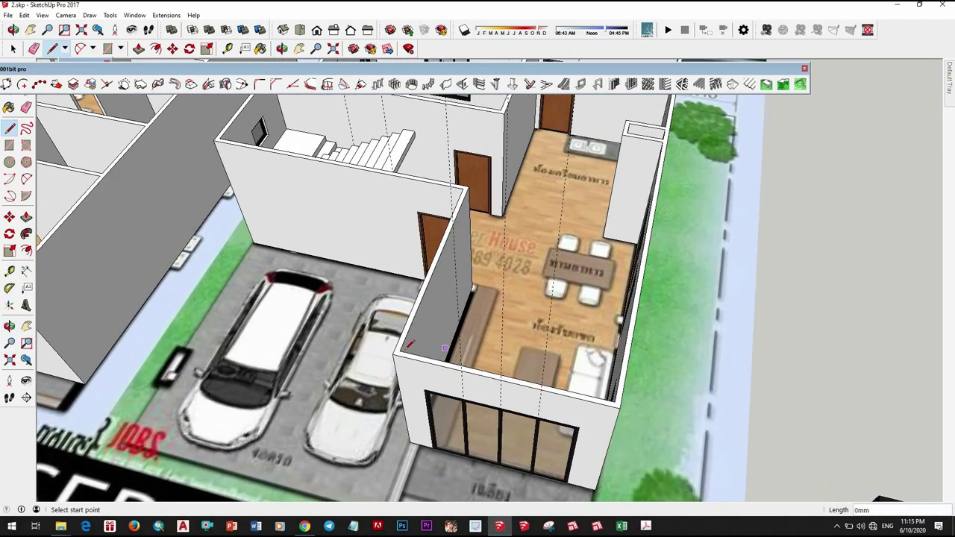
scroll(462, 317, "up", 3)
scroll(460, 339, "up", 1)
middle_click_drag(450, 341, 359, 331)
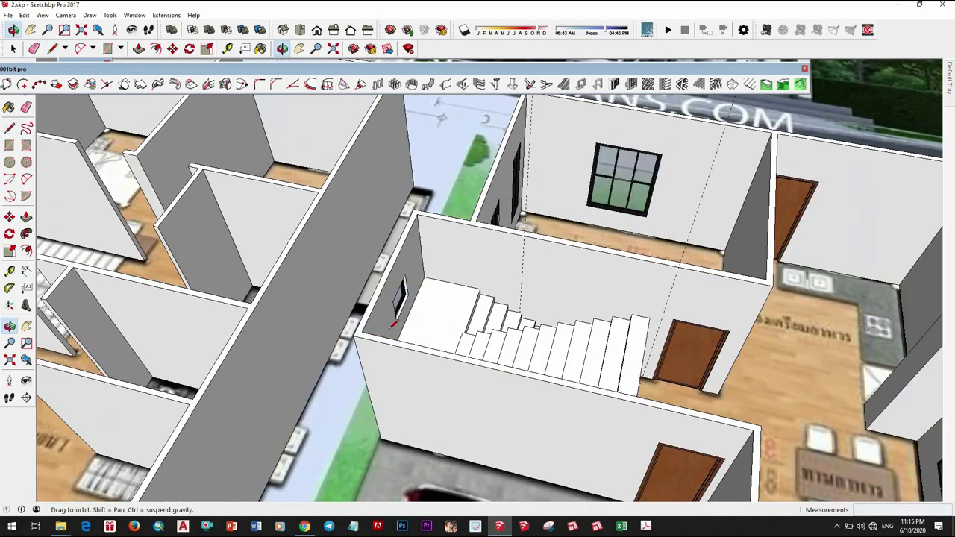
scroll(359, 330, "up", 2)
scroll(554, 226, "down", 3)
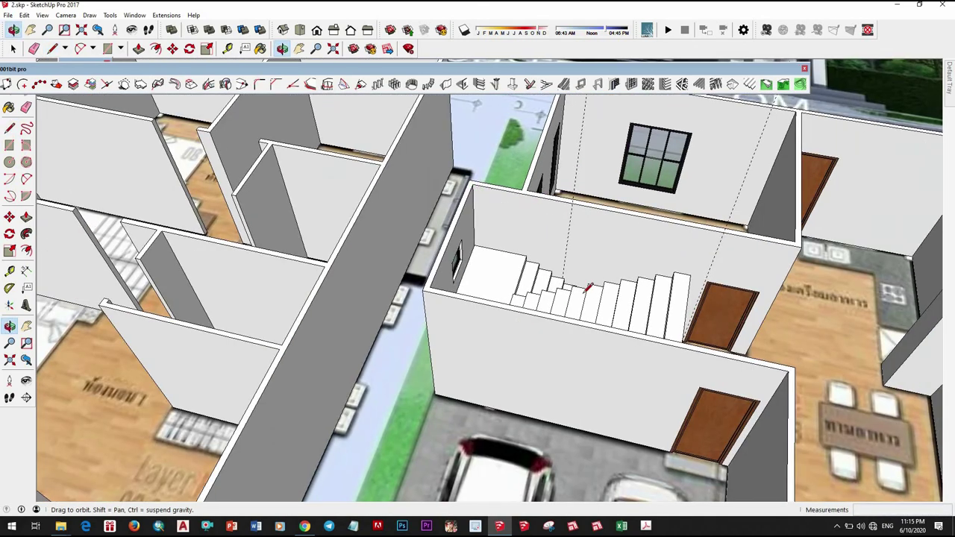
scroll(302, 222, "up", 2)
scroll(298, 225, "up", 2)
mouse_move(297, 237)
middle_mouse_down()
mouse_move(408, 345)
mouse_move(391, 370)
middle_mouse_up()
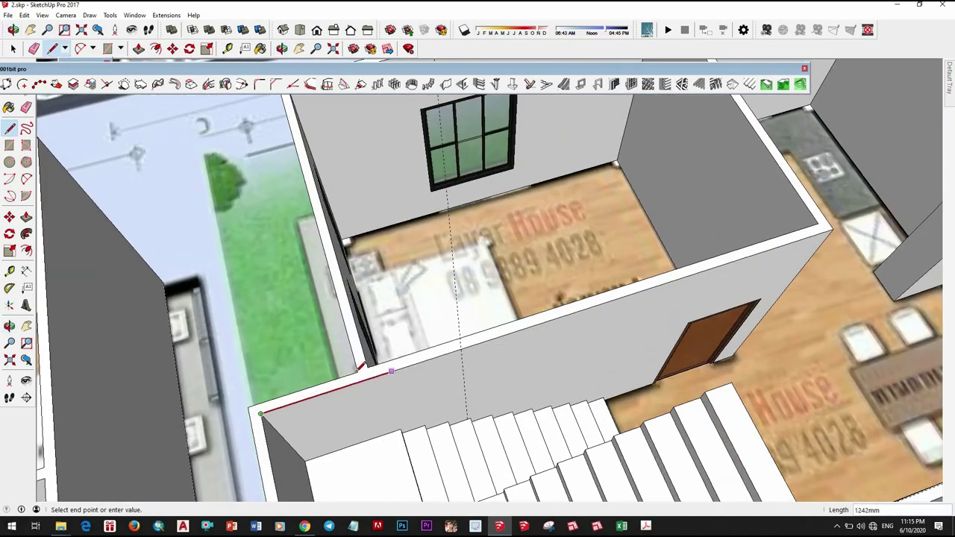
scroll(339, 240, "down", 2)
scroll(358, 254, "up", 1)
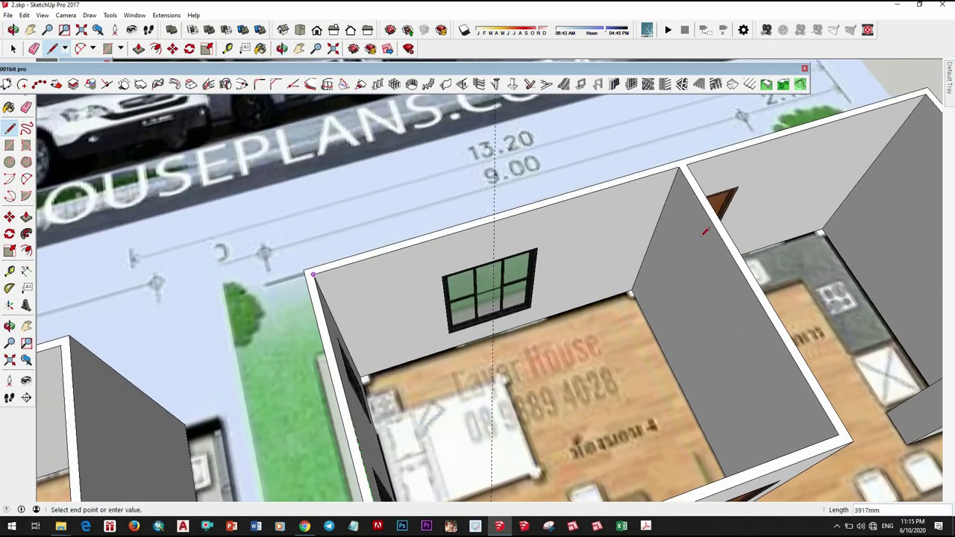
middle_click_drag(358, 253, 395, 284)
scroll(400, 280, "up", 2)
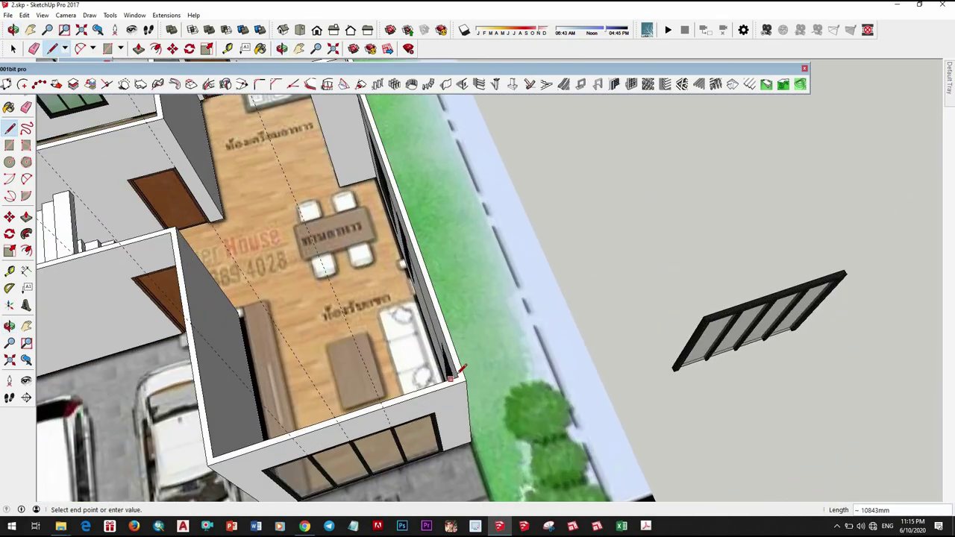
left_click(457, 379)
scroll(498, 322, "down", 3)
Select the upper roof slab and make it a group
middle_click_drag(498, 321, 515, 332)
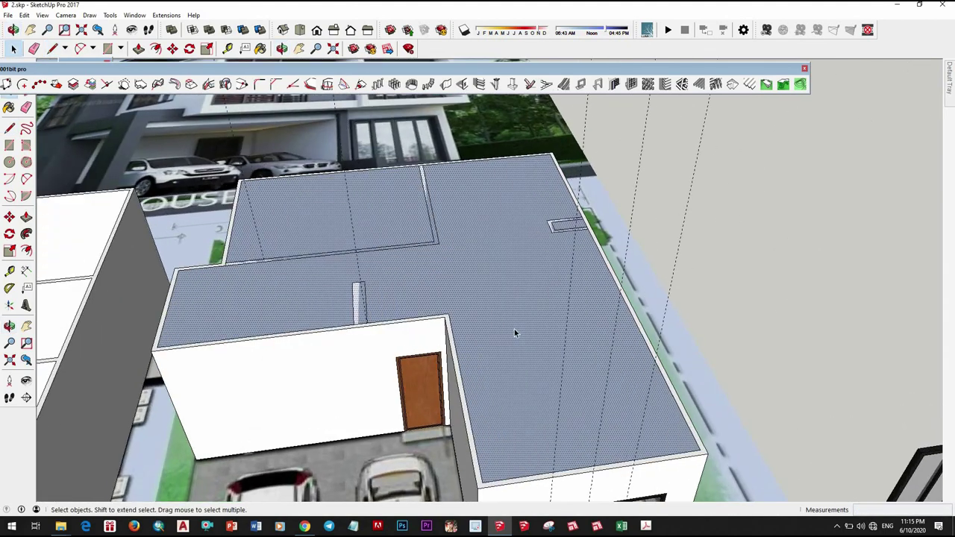
key("p")
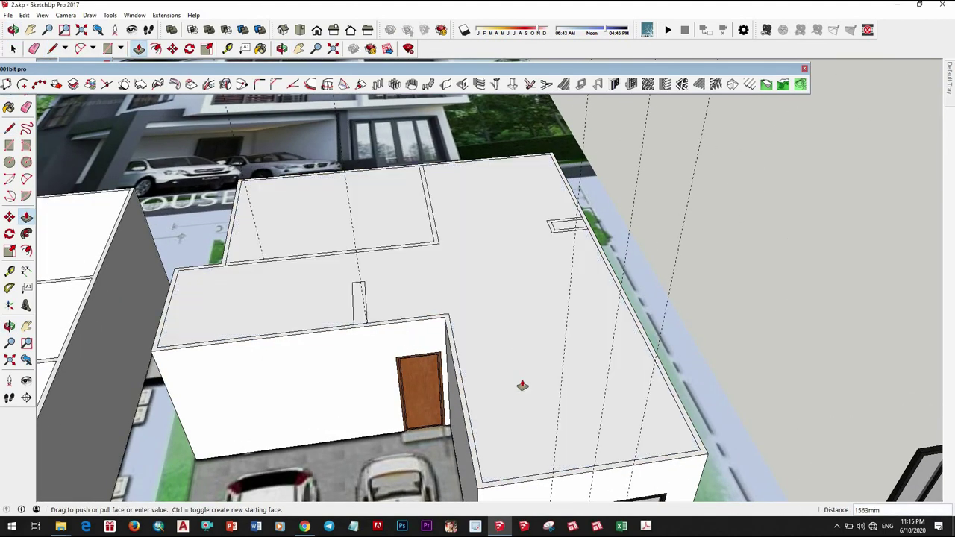
key("space")
left_click(469, 324)
scroll(469, 324, "down", 3)
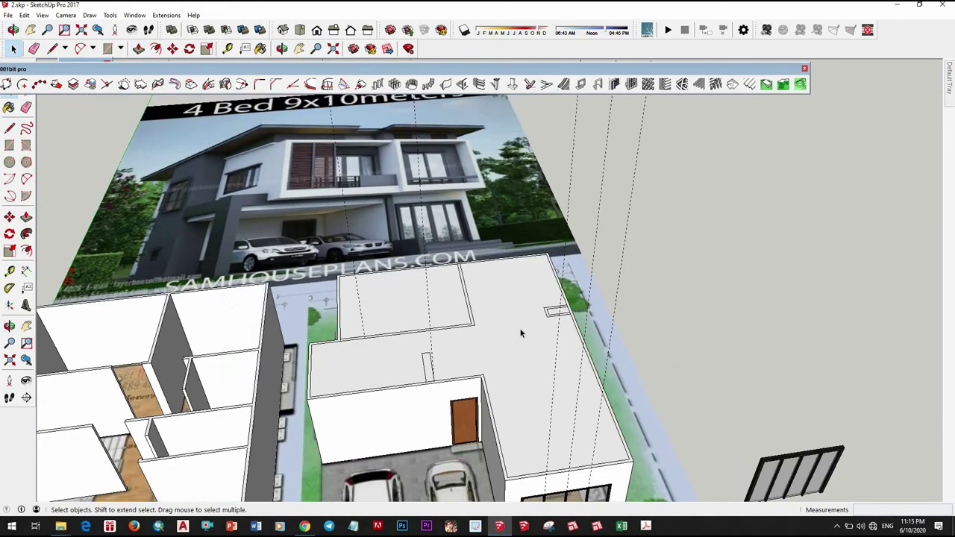
scroll(525, 323, "up", 2)
right_click(526, 317)
left_click(575, 236)
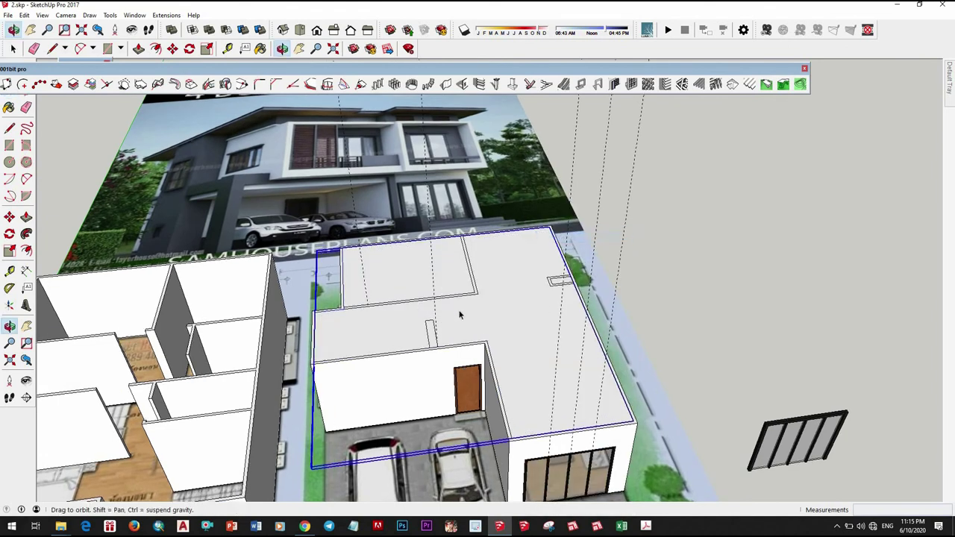
scroll(528, 310, "up", 3)
key("Delete")
scroll(455, 330, "down", 2)
scroll(442, 315, "up", 3)
Draw a rectangle over the stairs and push it through the slab as a stairwell opening
key("r")
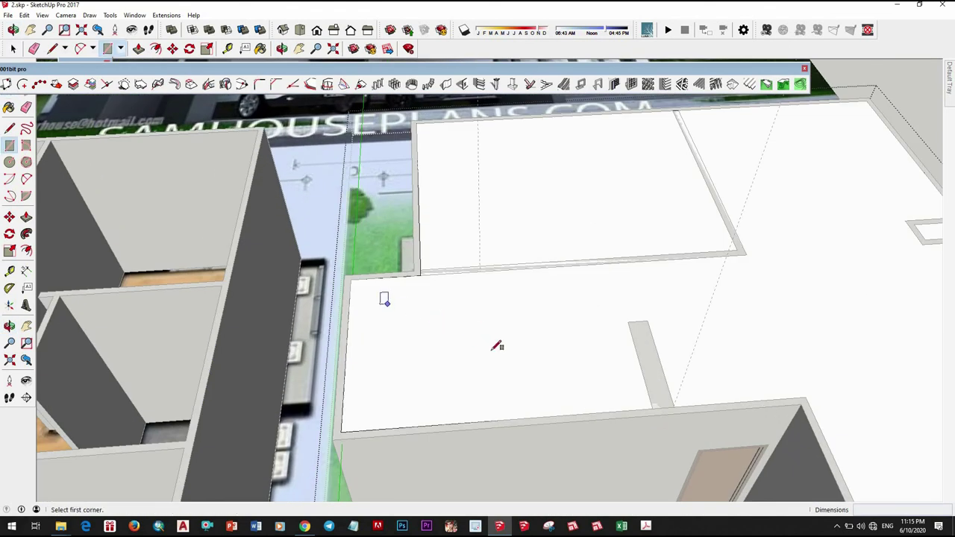
left_click_drag(388, 304, 486, 352)
key("p")
left_click(453, 336)
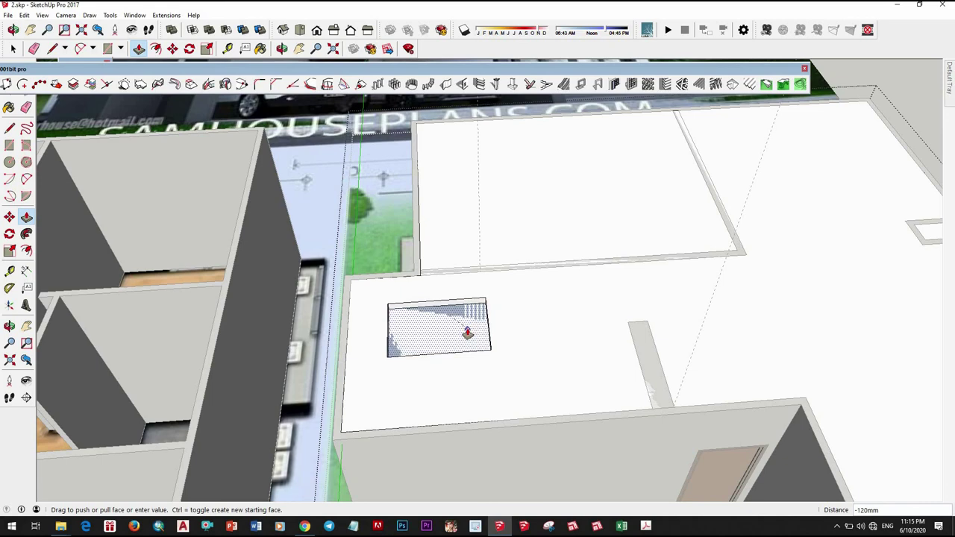
left_click(539, 346)
middle_click_drag(540, 346, 288, 241)
scroll(273, 215, "up", 3)
left_click(251, 198)
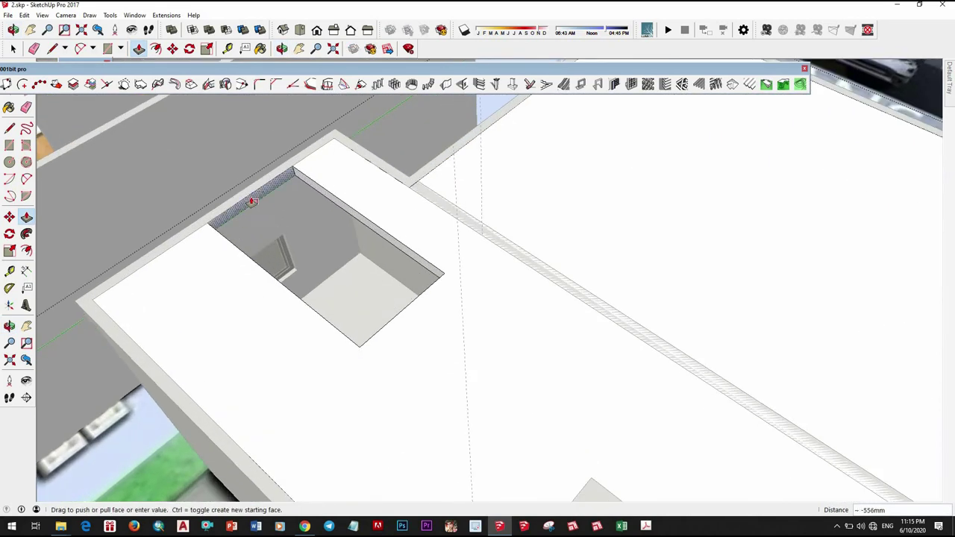
left_click(498, 263)
middle_click_drag(498, 263, 458, 198)
mouse_move(486, 271)
middle_mouse_down()
mouse_move(761, 219)
mouse_move(787, 240)
middle_mouse_up()
Pull the stair wall face out by 300mm
left_click(787, 241)
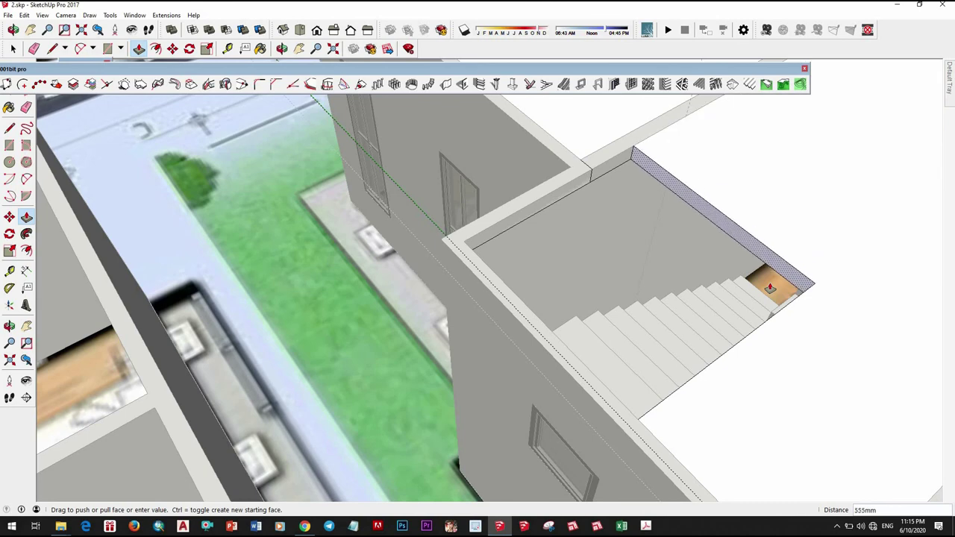
type("300")
key("Return")
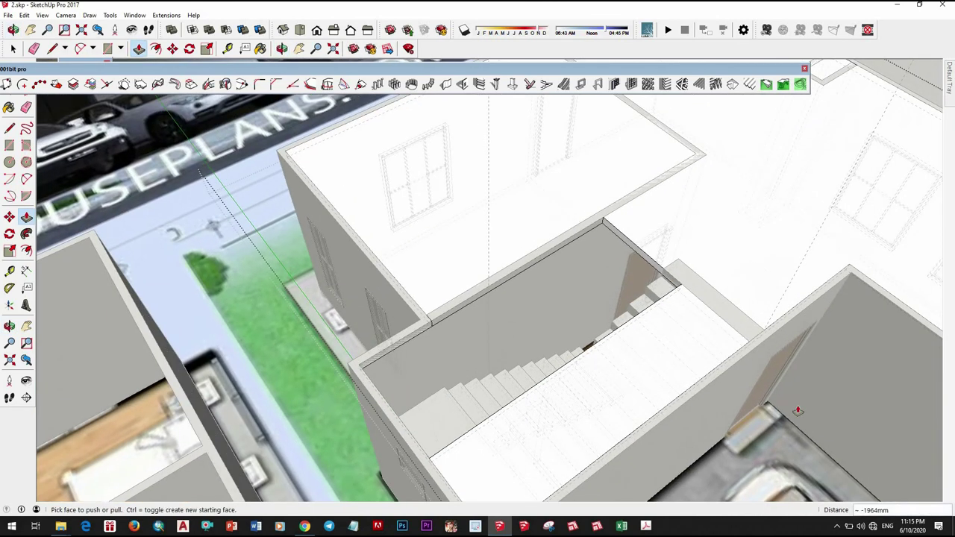
middle_click_drag(718, 276, 678, 363)
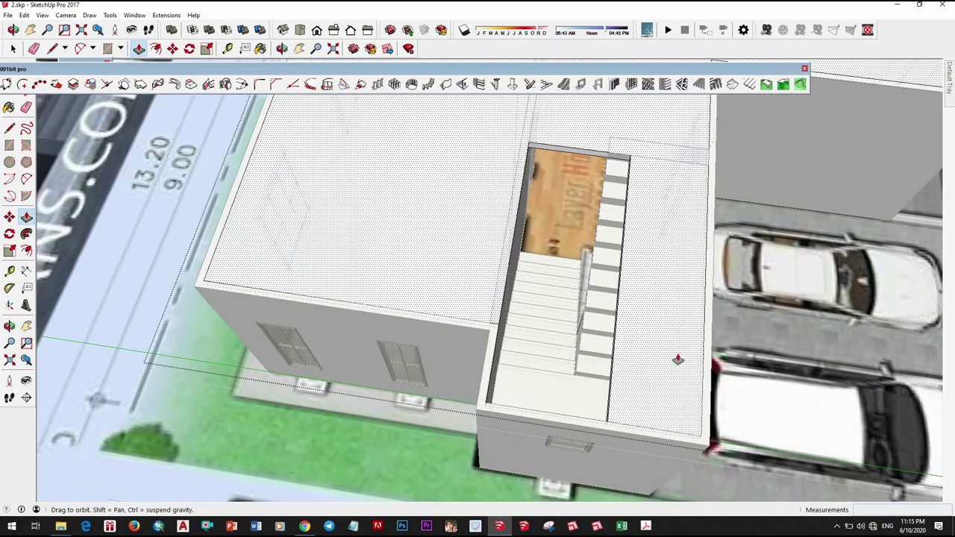
scroll(644, 367, "up", 3)
scroll(644, 368, "down", 2)
scroll(596, 210, "up", 3)
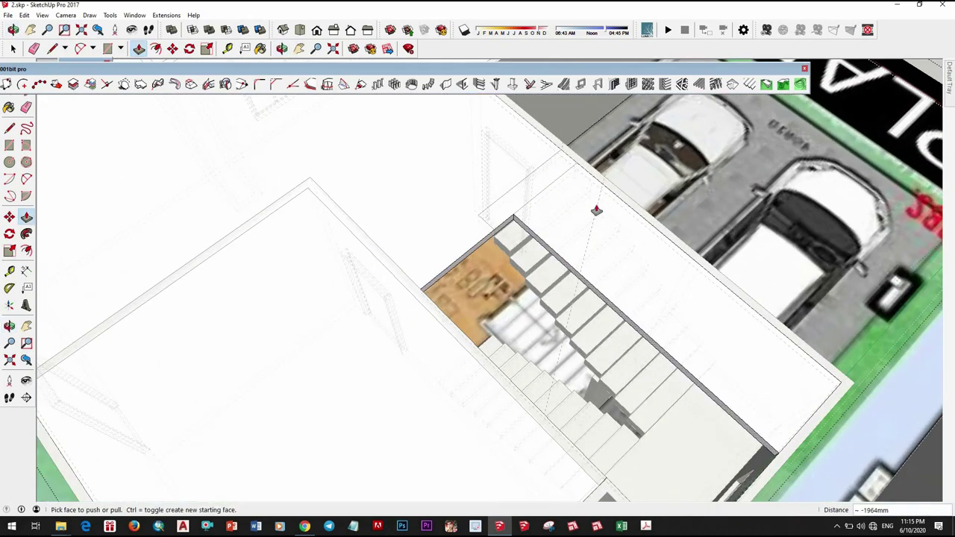
scroll(591, 355, "up", 2)
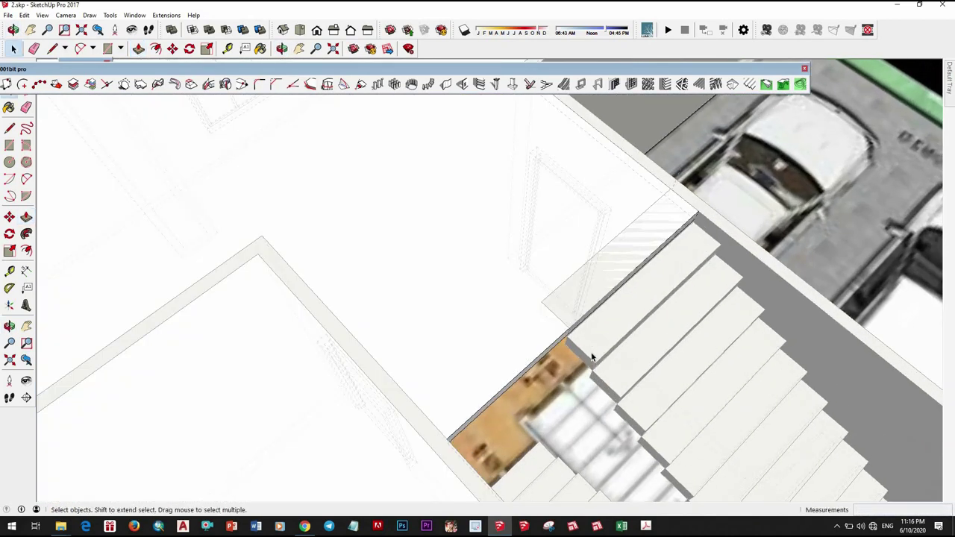
scroll(592, 357, "up", 2)
middle_click_drag(556, 301, 558, 282)
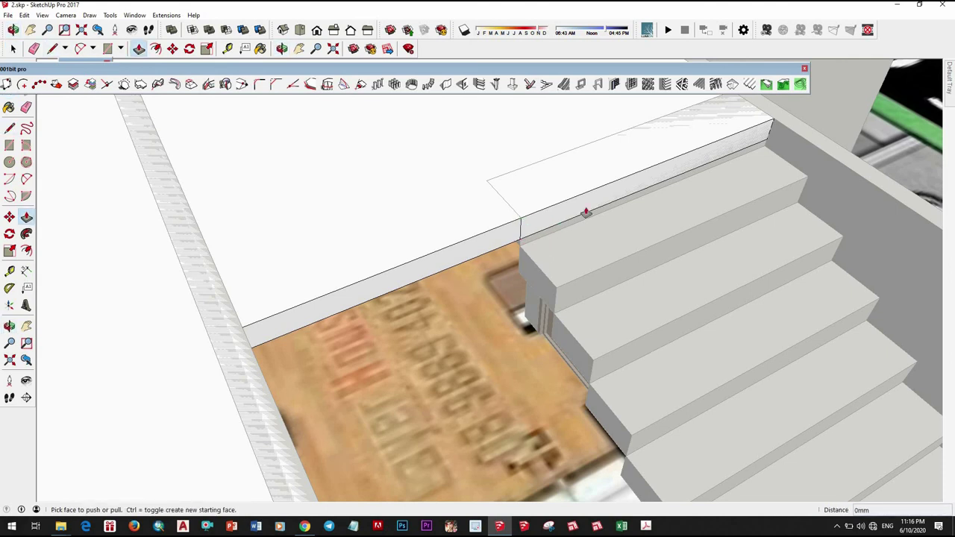
key("space")
scroll(544, 341, "down", 3)
middle_click_drag(544, 341, 462, 364)
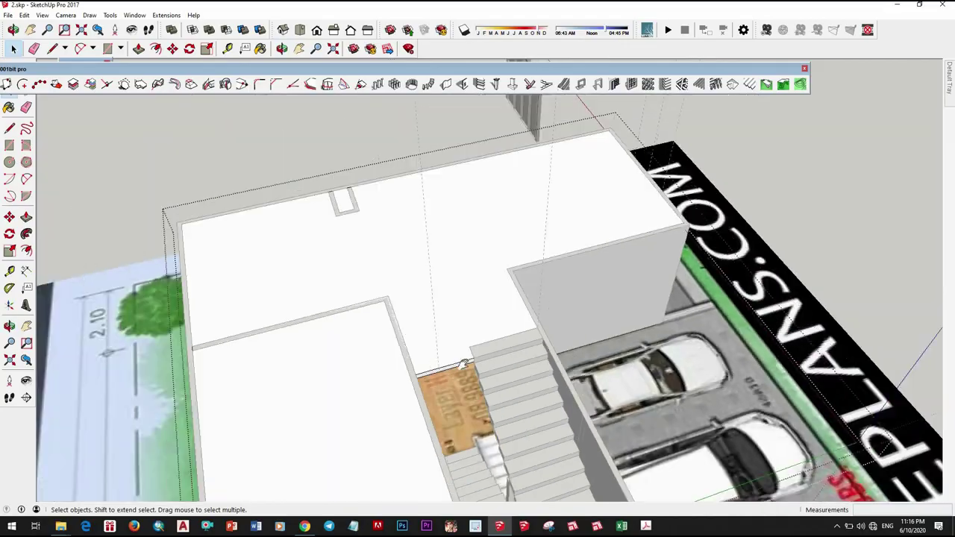
scroll(464, 363, "down", 3)
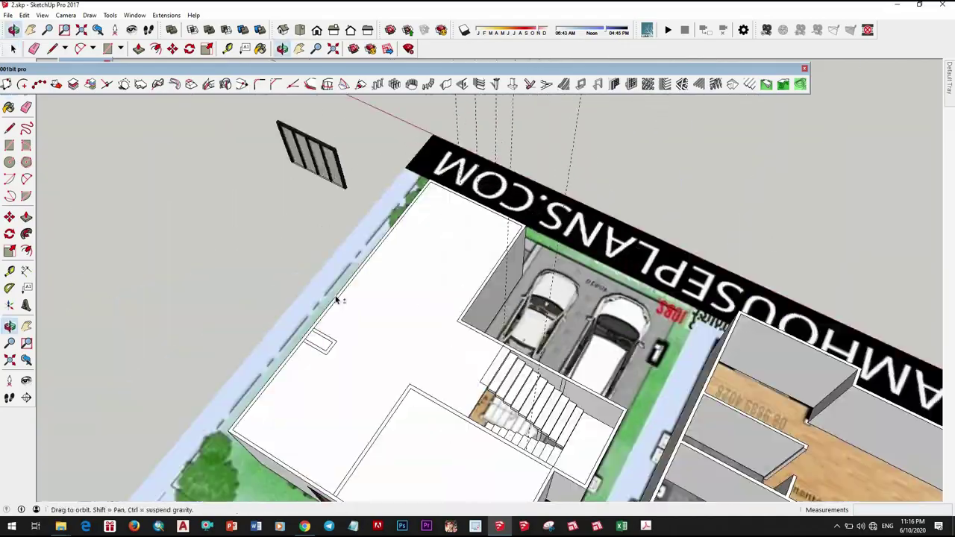
mouse_move(335, 298)
middle_mouse_down()
mouse_move(632, 261)
mouse_move(402, 404)
mouse_move(359, 398)
mouse_move(522, 313)
mouse_move(665, 261)
middle_mouse_up()
scroll(523, 314, "down", 2)
scroll(522, 314, "up", 2)
scroll(458, 308, "up", 5)
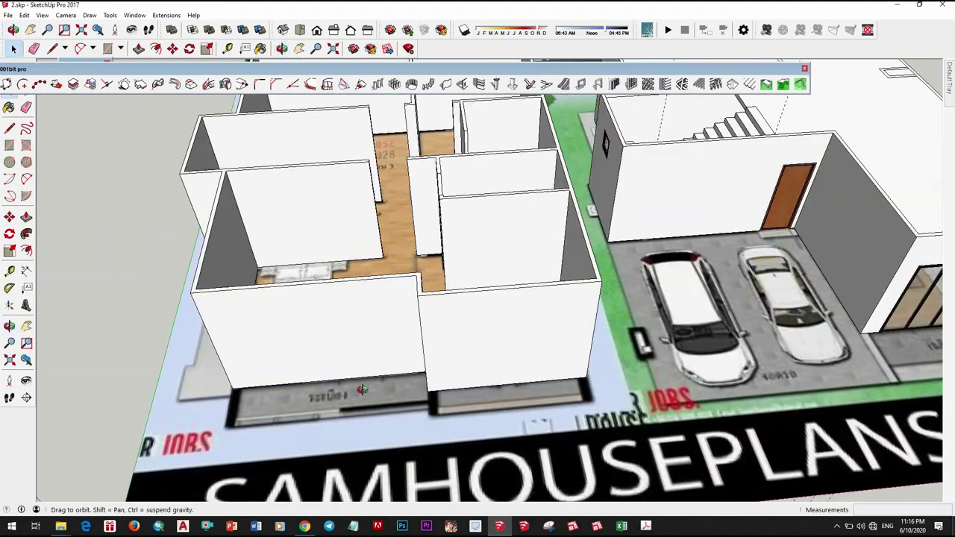
mouse_move(458, 309)
middle_mouse_down()
mouse_move(342, 379)
mouse_move(494, 374)
mouse_move(308, 383)
mouse_move(305, 394)
middle_mouse_up()
scroll(342, 379, "down", 1)
scroll(342, 379, "up", 2)
scroll(494, 374, "down", 3)
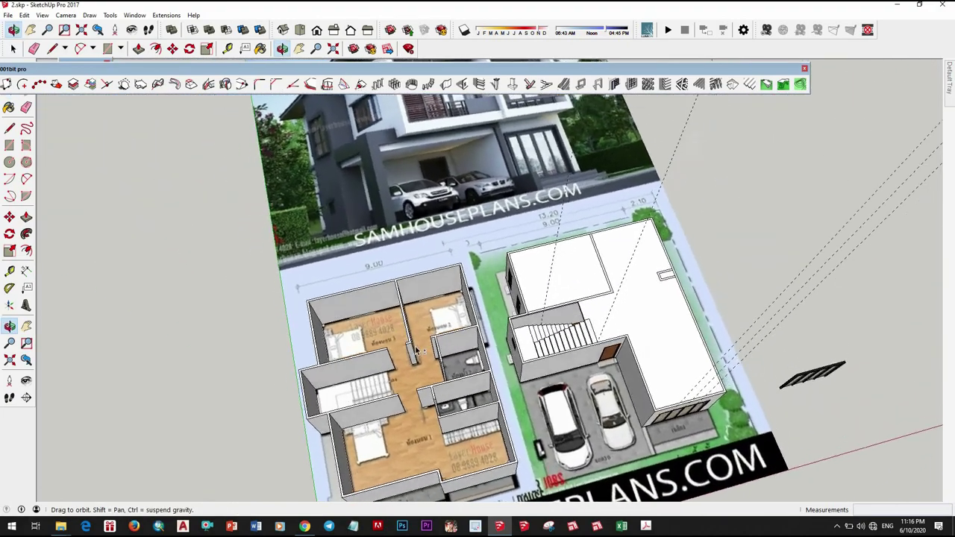
scroll(411, 356, "down", 2)
middle_click_drag(411, 366, 385, 389)
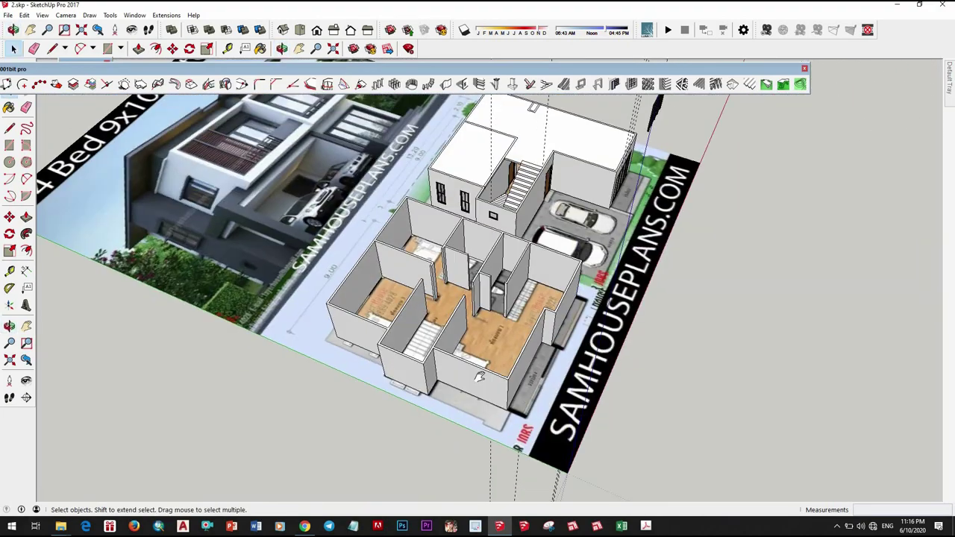
scroll(464, 405, "up", 3)
scroll(464, 405, "up", 2)
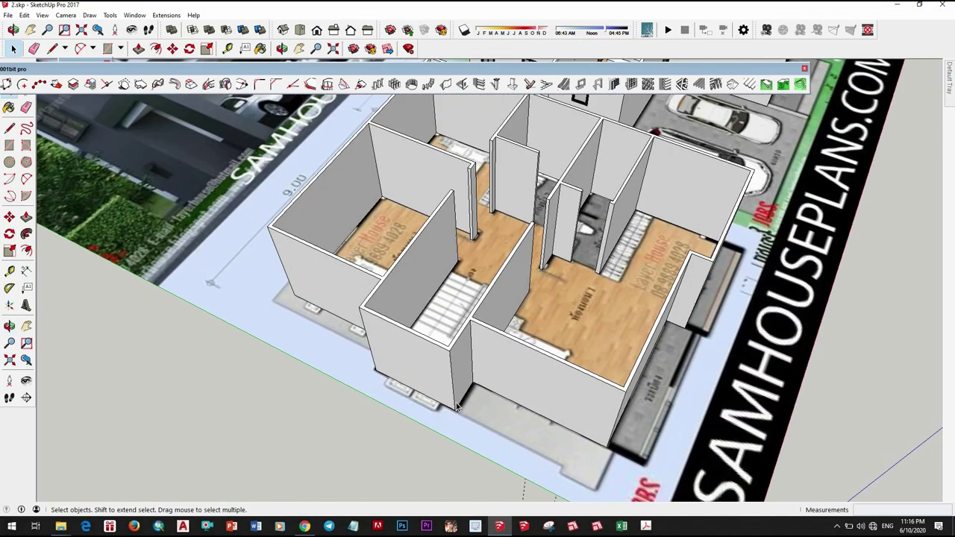
scroll(464, 405, "down", 5)
mouse_move(464, 406)
middle_mouse_down()
mouse_move(448, 380)
mouse_move(474, 370)
mouse_move(360, 287)
mouse_move(400, 363)
mouse_move(447, 395)
mouse_move(438, 404)
mouse_move(456, 396)
middle_mouse_up()
scroll(360, 294, "up", 3)
scroll(361, 300, "down", 3)
scroll(401, 364, "down", 3)
scroll(447, 395, "up", 2)
scroll(452, 399, "up", 3)
scroll(452, 399, "down", 3)
scroll(462, 393, "up", 4)
key("l")
scroll(422, 299, "up", 2)
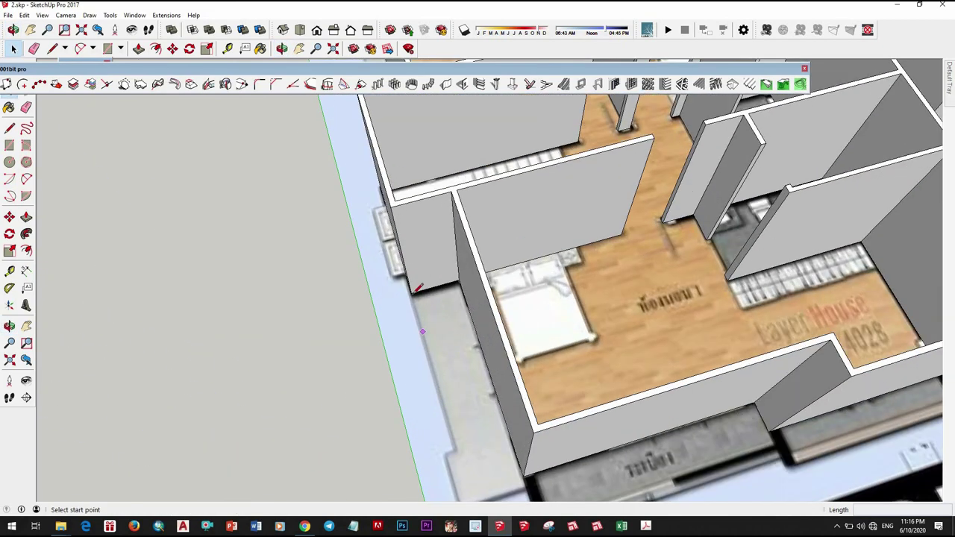
left_click(410, 293)
scroll(410, 293, "down", 2)
middle_click_drag(411, 293, 433, 359)
scroll(438, 419, "up", 3)
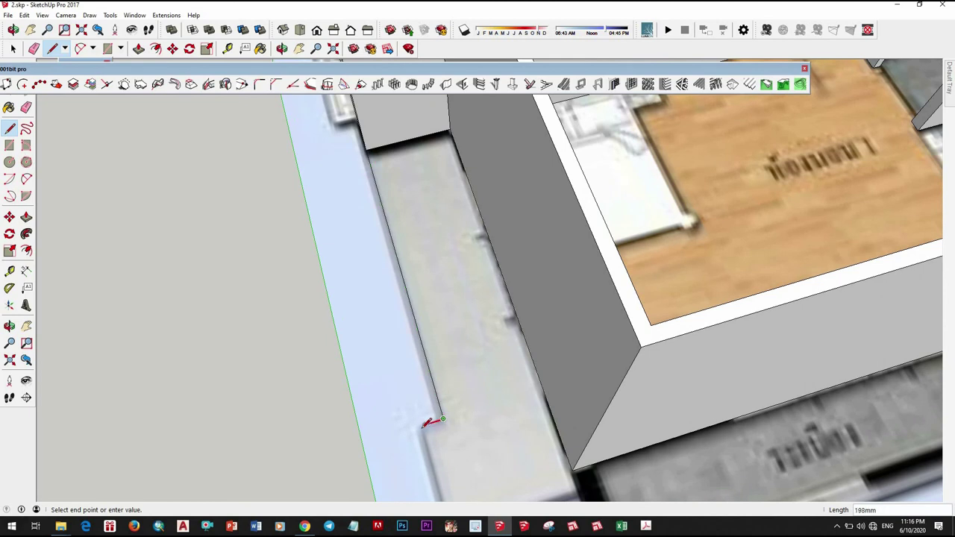
scroll(433, 425, "down", 3)
scroll(448, 446, "up", 2)
left_click(526, 407)
scroll(524, 409, "up", 1)
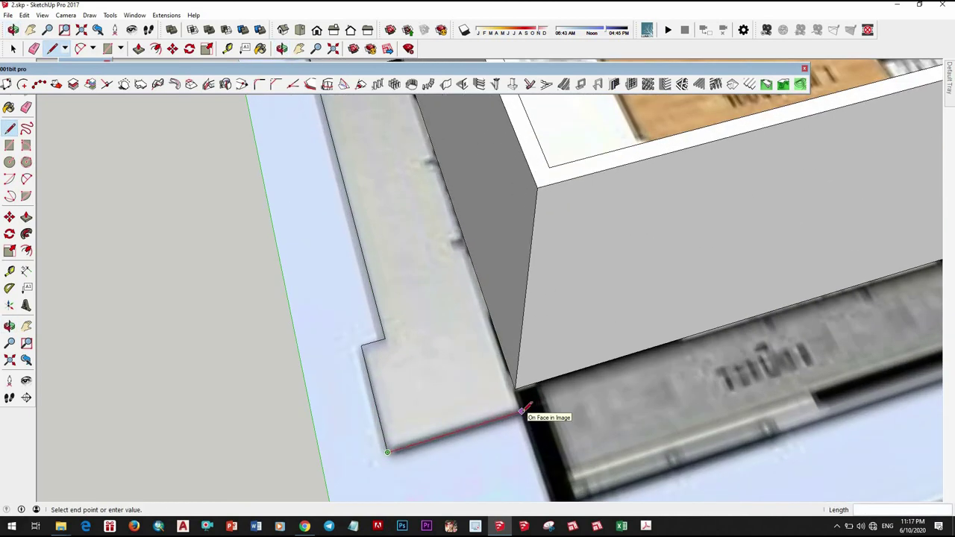
scroll(482, 390, "down", 3)
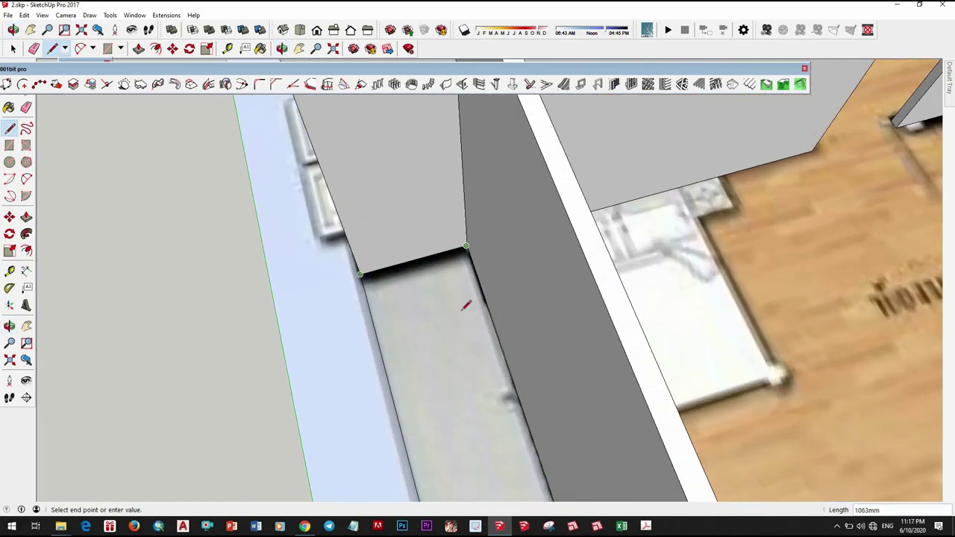
key("space")
scroll(462, 343, "down", 2)
left_click(469, 370)
left_click_drag(471, 386, 463, 288)
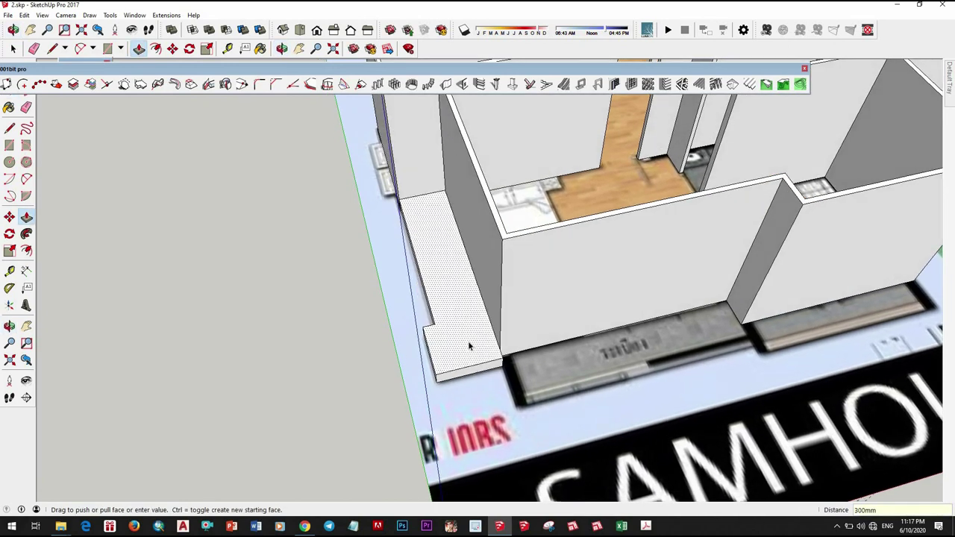
left_click(502, 236)
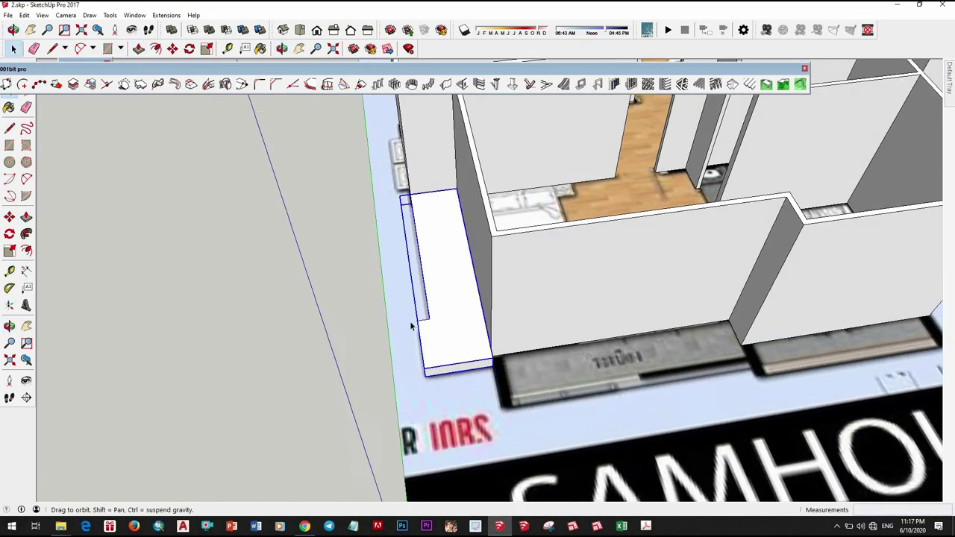
scroll(410, 321, "up", 5)
key("p")
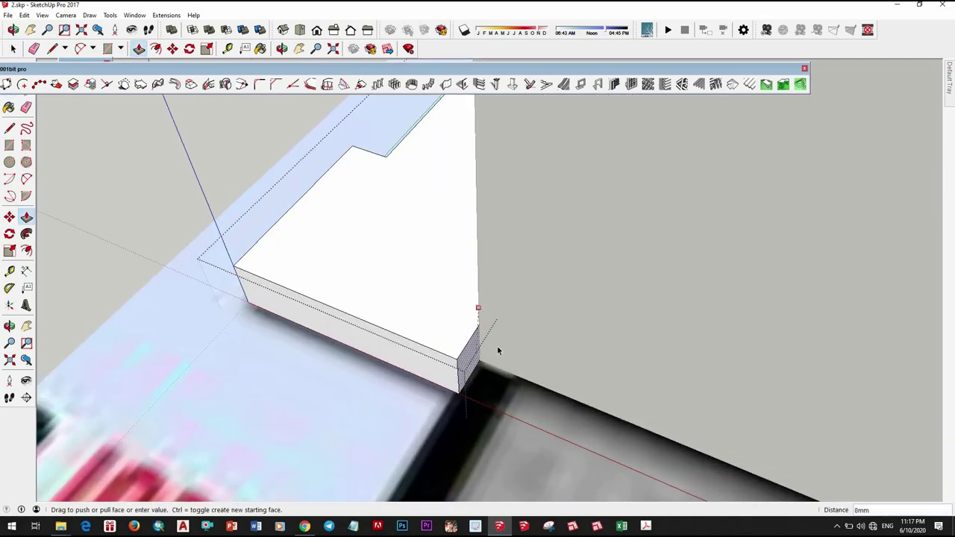
key("space")
scroll(465, 330, "down", 3)
scroll(388, 296, "down", 3)
middle_click_drag(389, 296, 549, 396)
scroll(549, 395, "up", 5)
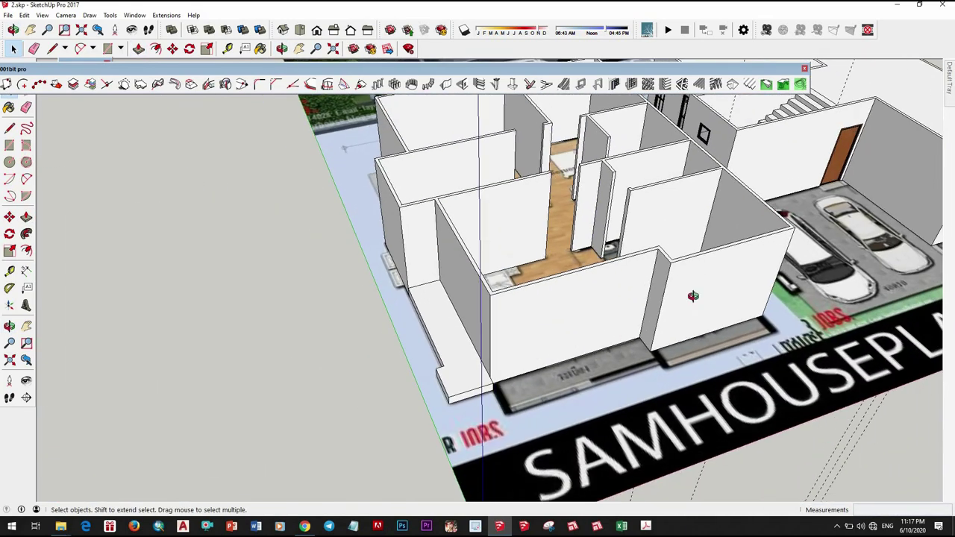
scroll(693, 296, "down", 5)
middle_click_drag(671, 187, 428, 373)
scroll(379, 324, "up", 3)
scroll(353, 455, "up", 3)
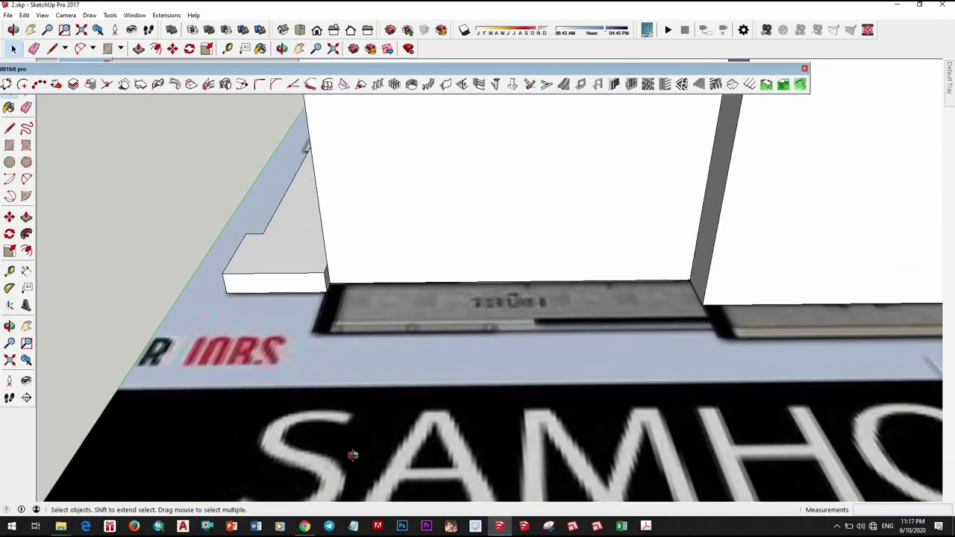
scroll(352, 455, "down", 3)
scroll(452, 410, "down", 3)
scroll(433, 355, "down", 5)
mouse_move(433, 354)
middle_mouse_down()
mouse_move(381, 356)
mouse_move(388, 373)
middle_mouse_up()
scroll(391, 403, "up", 2)
scroll(396, 417, "up", 2)
scroll(396, 420, "up", 1)
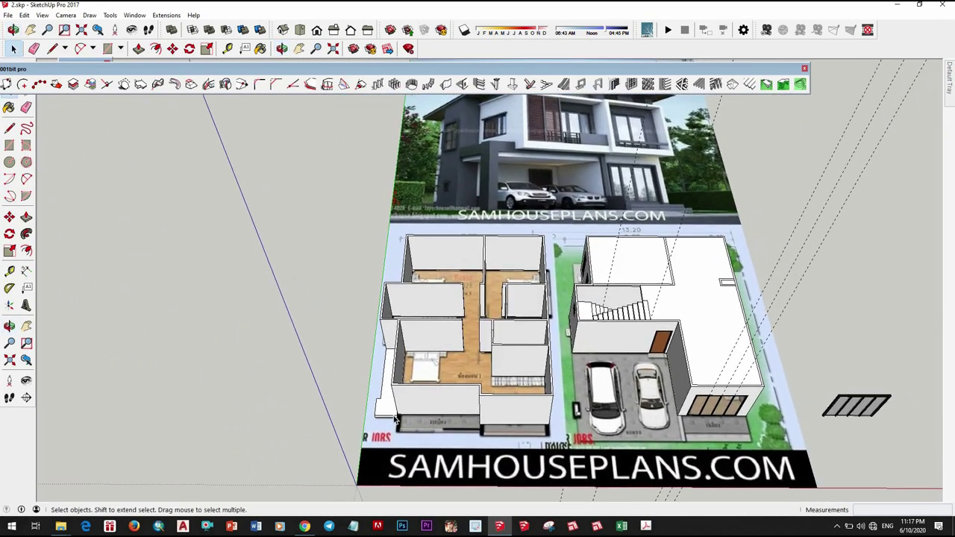
scroll(396, 420, "up", 5)
middle_click_drag(396, 420, 430, 420)
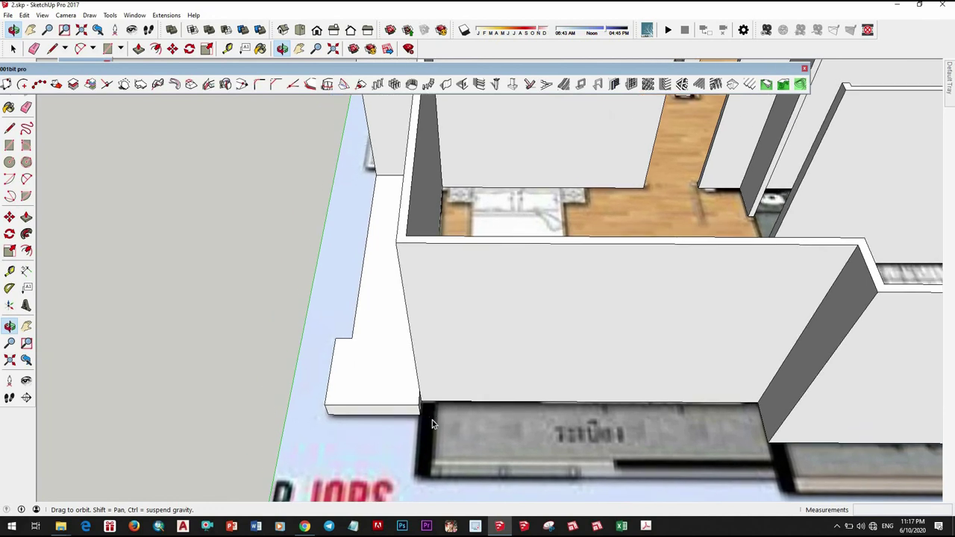
key("r")
scroll(418, 320, "up", 2)
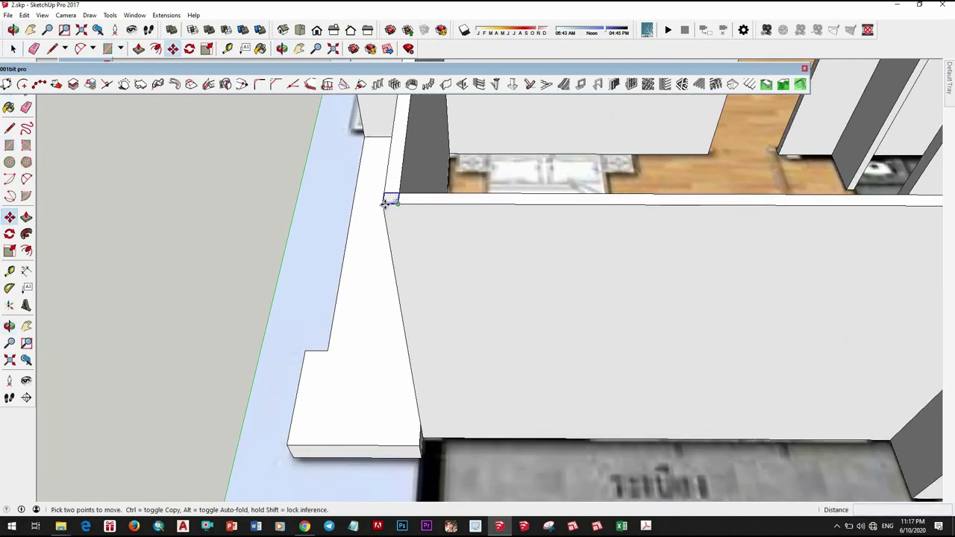
Move the small piece to the left corner of the front bedroom wall
left_click(445, 426)
scroll(425, 448, "up", 2)
key("space")
mouse_move(451, 429)
middle_mouse_down()
mouse_move(418, 369)
mouse_move(473, 335)
mouse_move(640, 398)
mouse_move(537, 344)
mouse_move(705, 341)
middle_mouse_up()
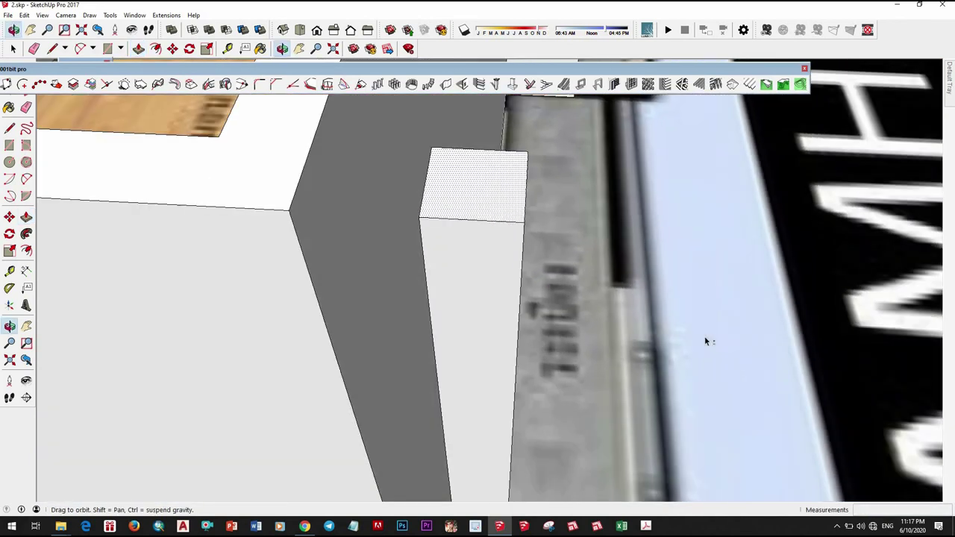
middle_click_drag(647, 380, 666, 332)
scroll(667, 333, "up", 3)
Extrude the piece with Push/Pull into a thin upright panel reaching the ground
key("p")
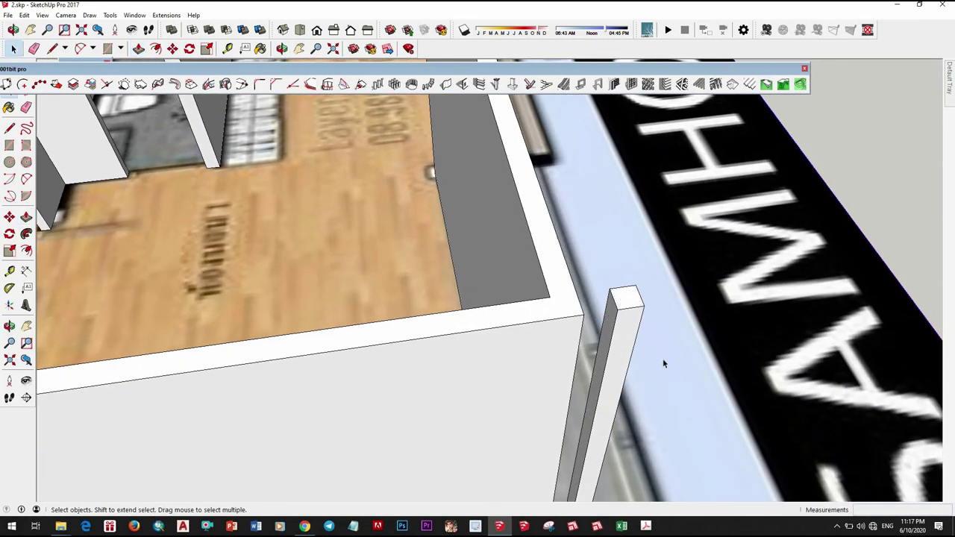
middle_click_drag(253, 396, 384, 366)
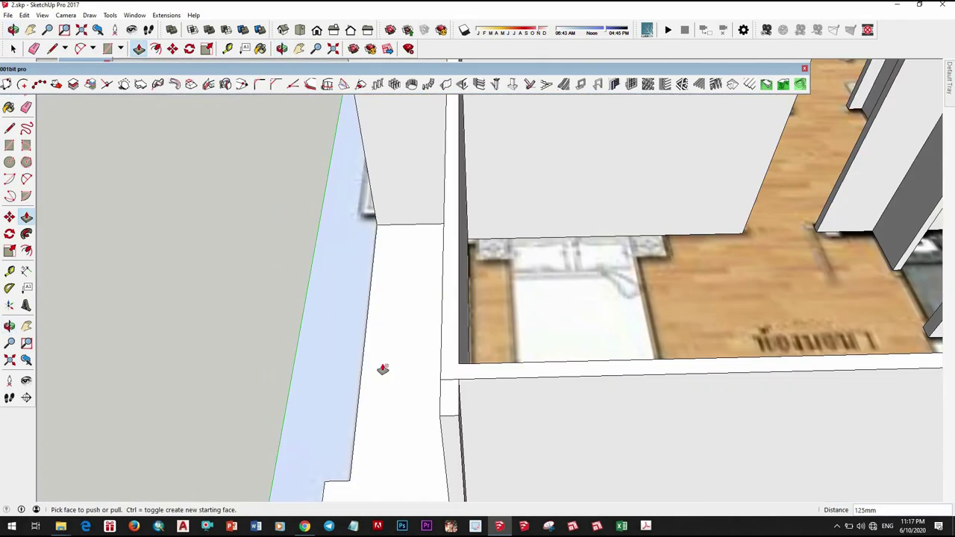
scroll(385, 363, "down", 2)
left_click(414, 410)
mouse_move(414, 410)
middle_mouse_down()
mouse_move(417, 371)
mouse_move(491, 399)
middle_mouse_up()
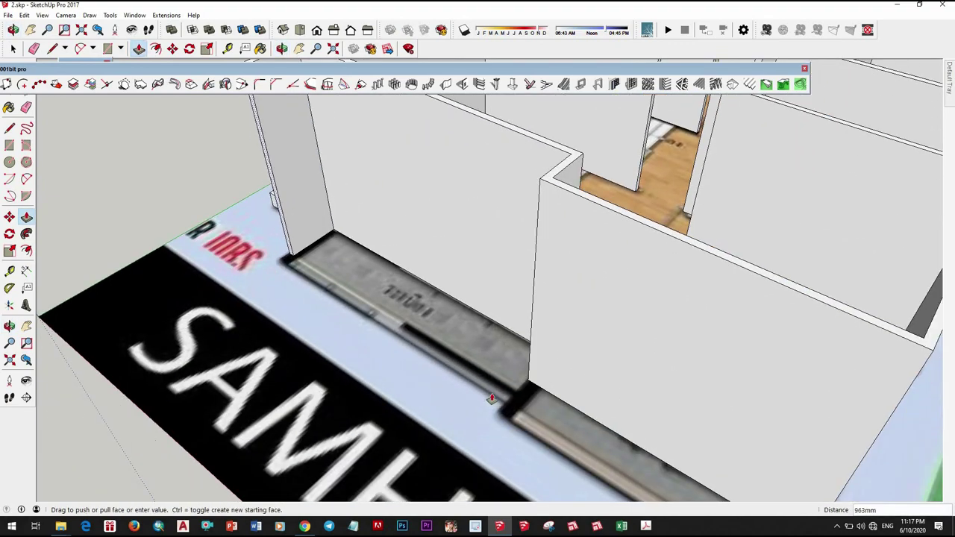
left_click(394, 346)
scroll(394, 347, "down", 5)
scroll(381, 388, "up", 3)
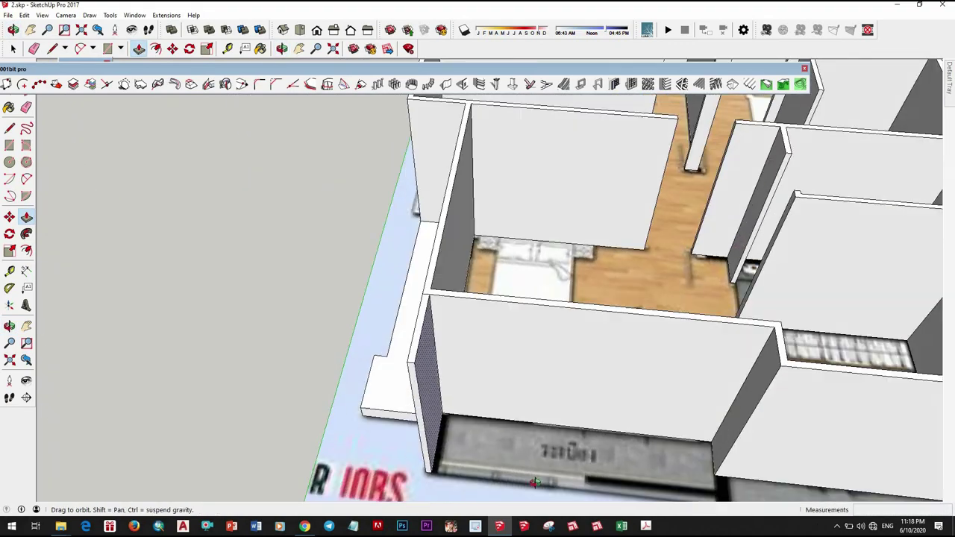
scroll(382, 388, "up", 2)
scroll(381, 388, "up", 2)
scroll(381, 388, "down", 3)
middle_click_drag(381, 388, 401, 387)
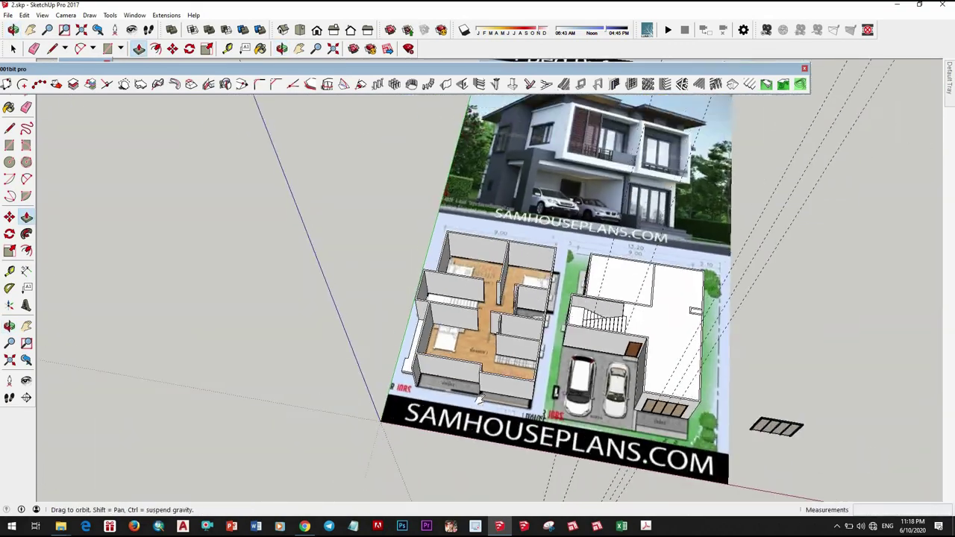
scroll(400, 387, "up", 2)
scroll(400, 388, "up", 2)
Make the thin front panel a group
scroll(400, 387, "up", 2)
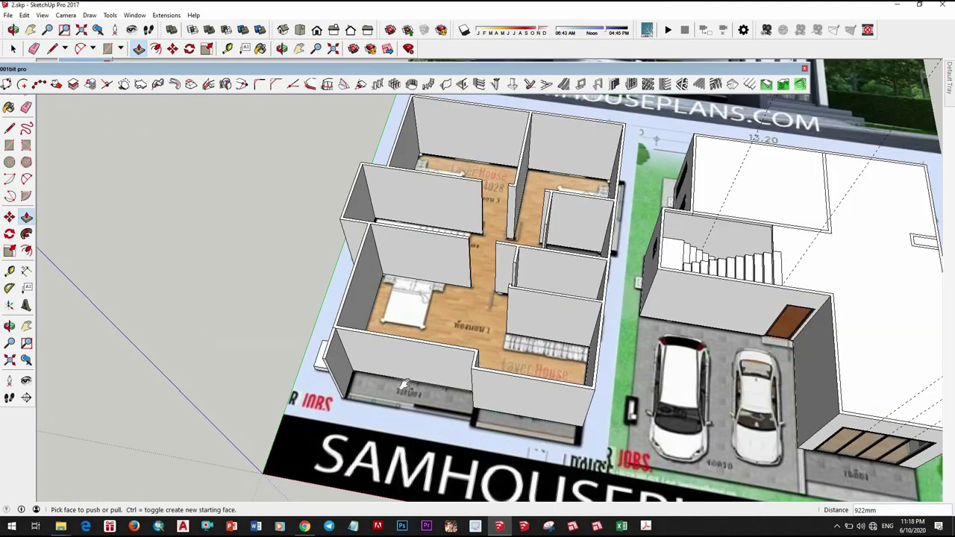
key("space")
scroll(363, 349, "up", 2)
scroll(362, 349, "up", 1)
left_click(363, 348)
right_click(362, 349)
left_click(395, 243)
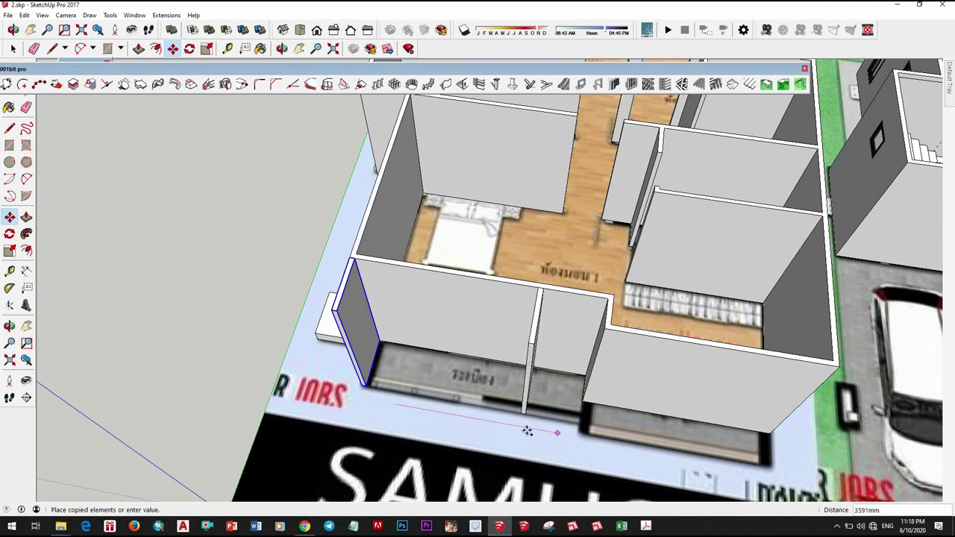
Move the panel group against the front wall corner
scroll(469, 365, "down", 3)
scroll(469, 365, "down", 2)
middle_click_drag(468, 366, 495, 431)
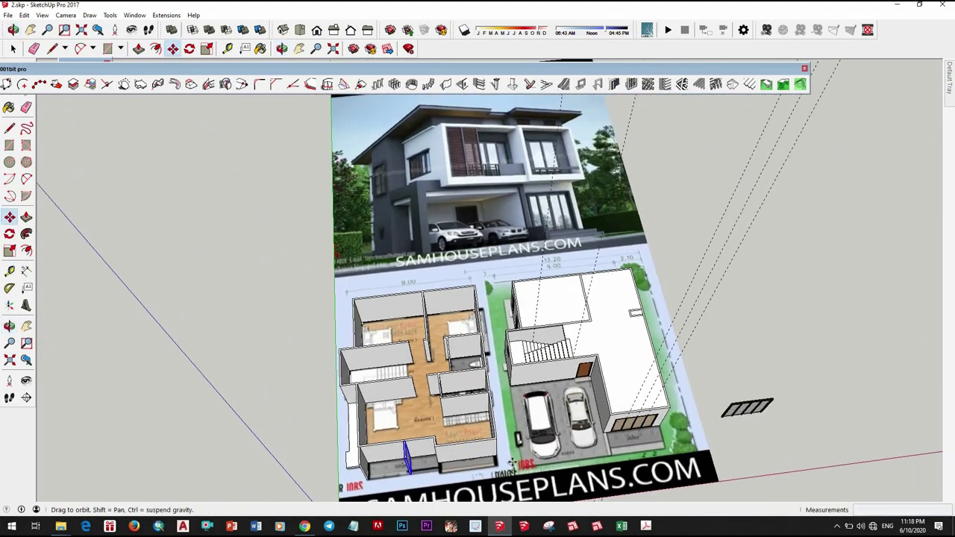
scroll(495, 432, "up", 2)
scroll(495, 431, "up", 3)
scroll(477, 429, "up", 3)
scroll(458, 425, "up", 2)
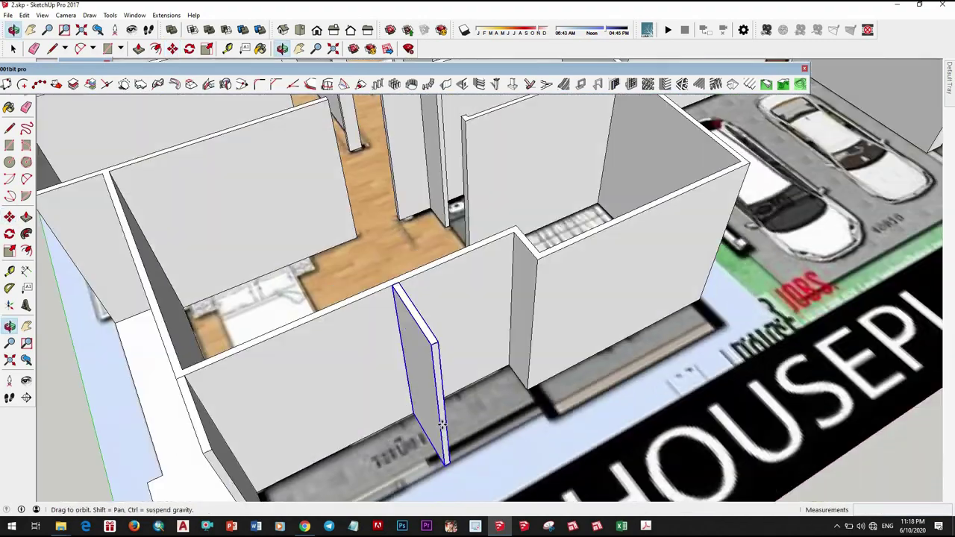
scroll(445, 423, "up", 2)
scroll(557, 382, "up", 2)
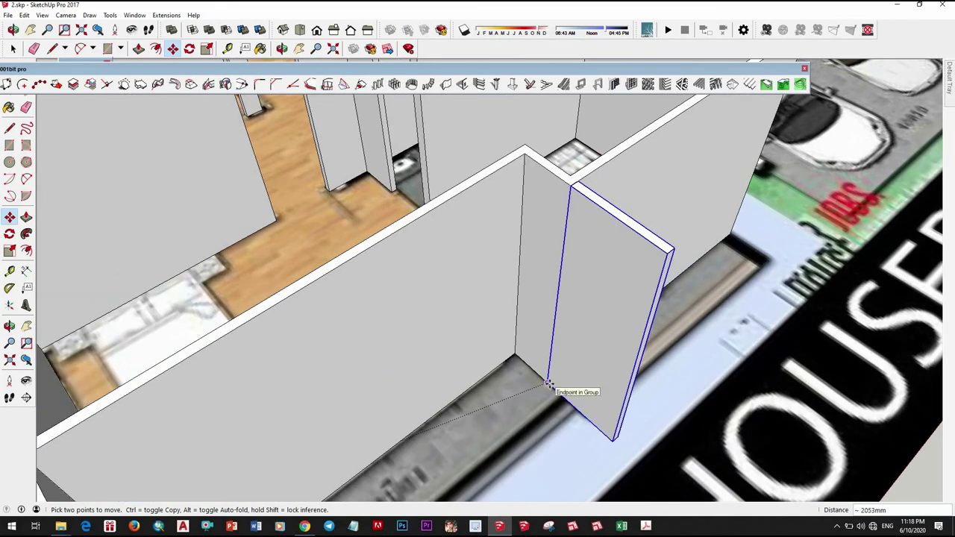
left_click(588, 366)
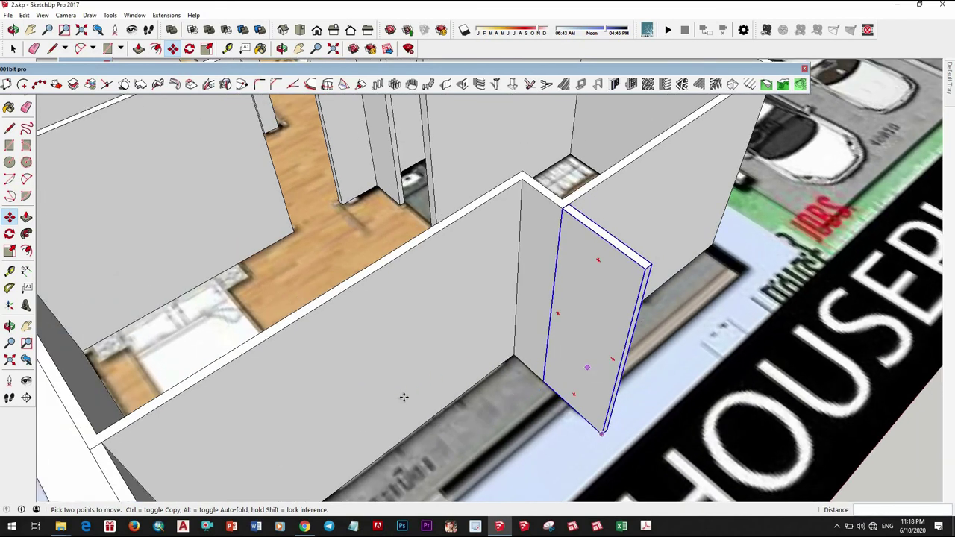
Edit the panel group to make the panel thinner
middle_click_drag(401, 396, 409, 363)
key("space")
double_click(409, 363)
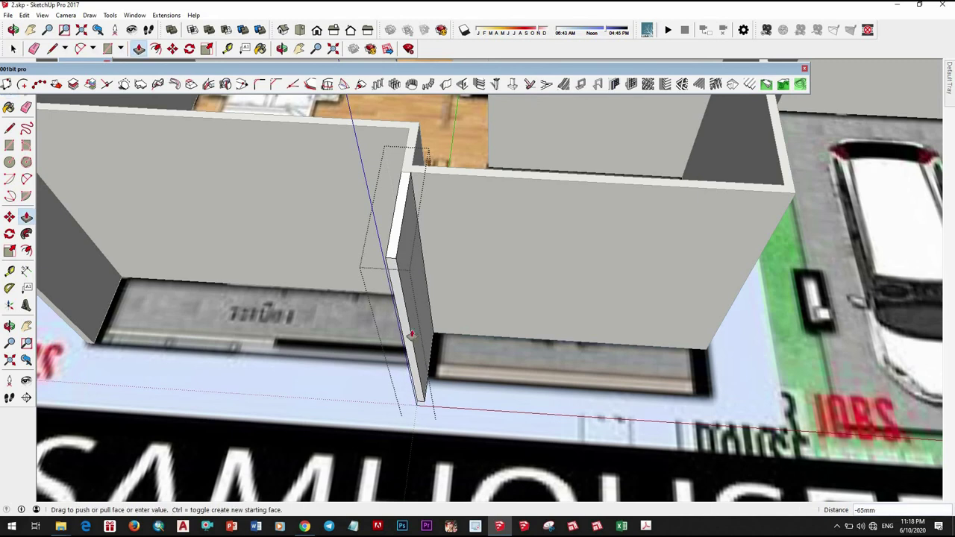
key("space")
scroll(471, 403, "down", 3)
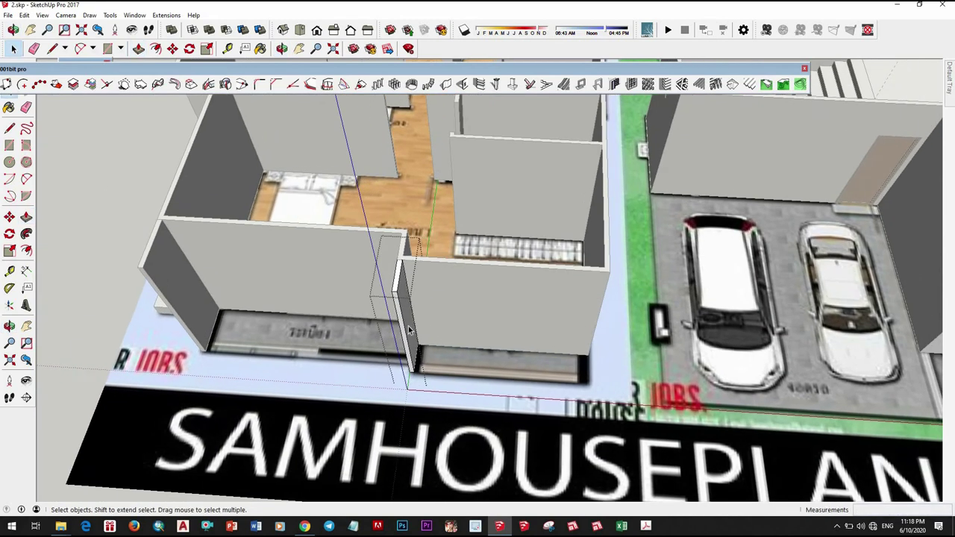
scroll(427, 362, "up", 2)
scroll(423, 347, "up", 3)
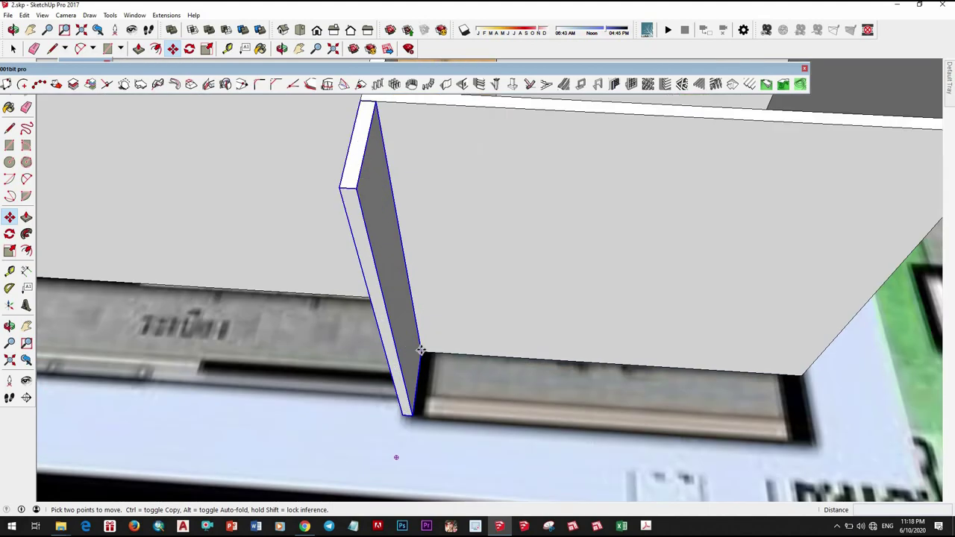
scroll(396, 454, "down", 3)
Copy the panel with Move and Ctrl to the front wall's right end
left_click(414, 384)
key("ctrl")
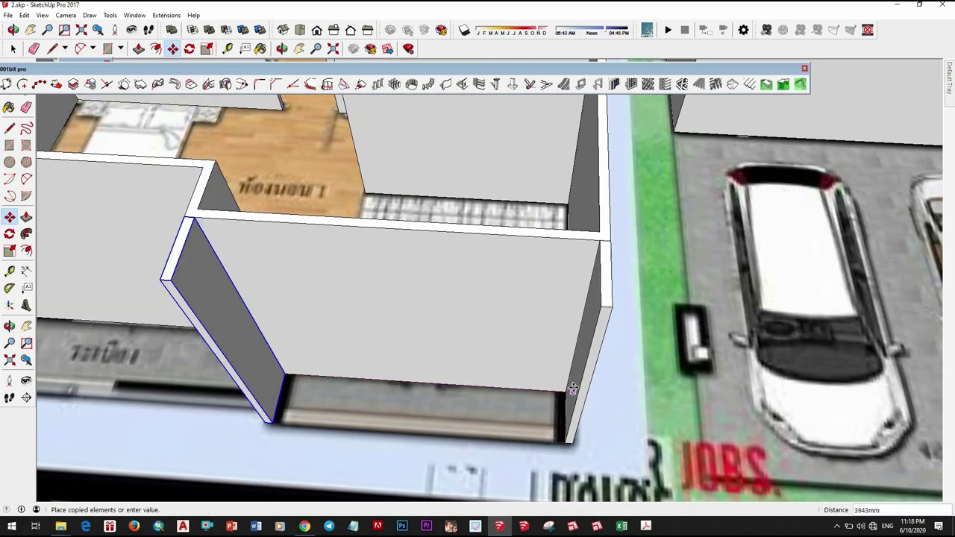
left_click(572, 387)
scroll(560, 398, "down", 3)
key("space")
scroll(537, 403, "down", 2)
mouse_move(537, 403)
middle_mouse_down()
mouse_move(553, 373)
mouse_move(526, 342)
middle_mouse_up()
scroll(554, 361, "up", 2)
scroll(526, 341, "up", 3)
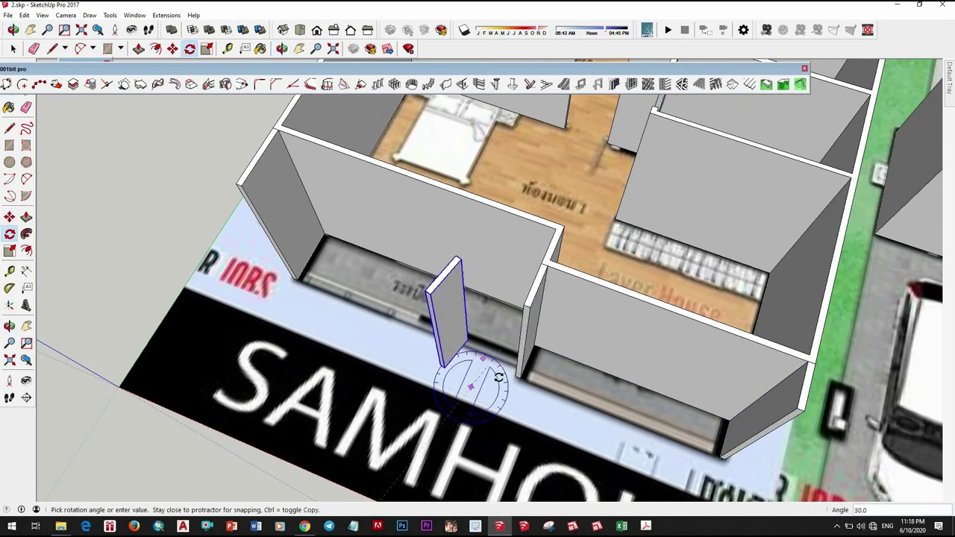
Move the rotated panel copy to the front wall opening
mouse_move(471, 386)
middle_mouse_down()
mouse_move(522, 358)
mouse_move(264, 420)
middle_mouse_up()
key("space")
scroll(542, 351, "up", 5)
key("m")
left_click(265, 422)
scroll(541, 324, "down", 3)
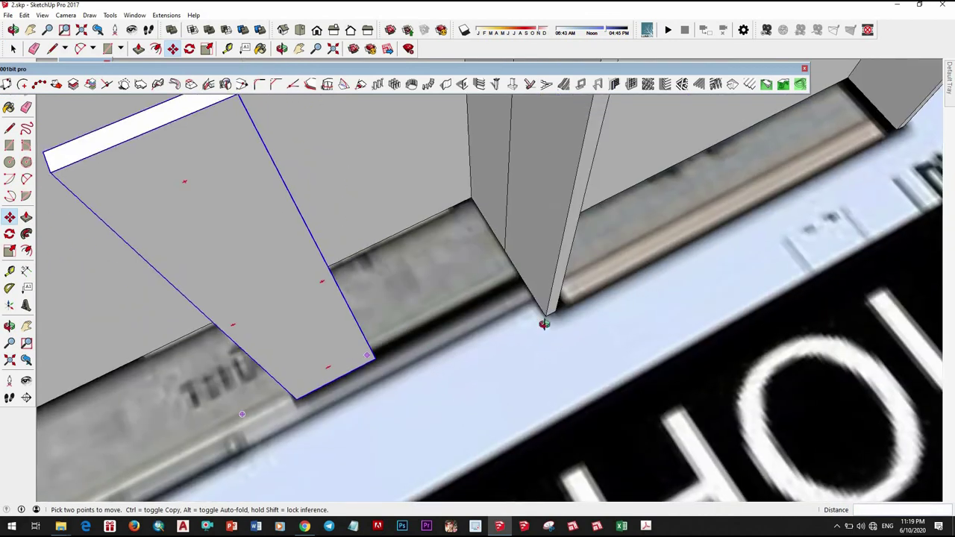
mouse_move(542, 324)
middle_mouse_down()
mouse_move(283, 352)
mouse_move(336, 284)
middle_mouse_up()
key("space")
scroll(404, 376, "up", 2)
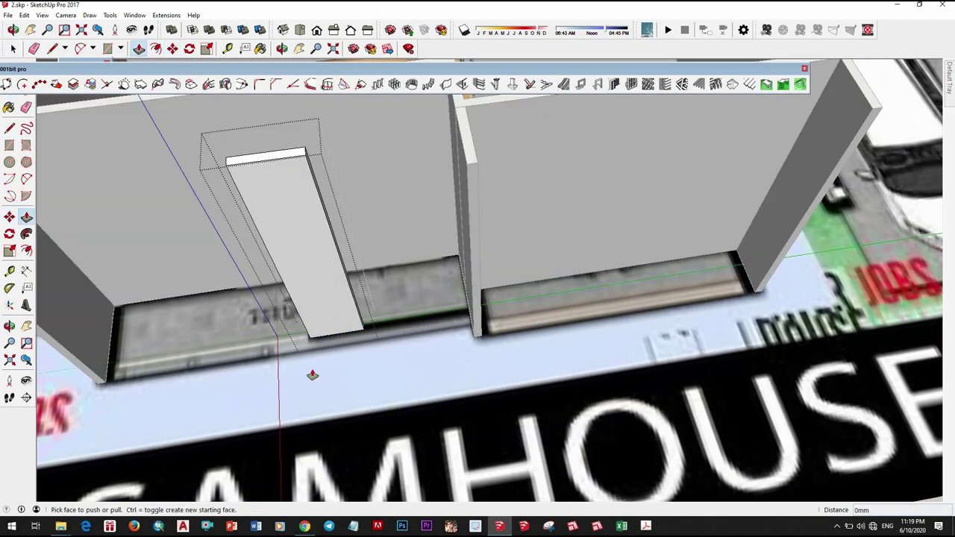
middle_click_drag(312, 375, 367, 213)
scroll(457, 326, "down", 2)
key("space")
scroll(456, 325, "down", 4)
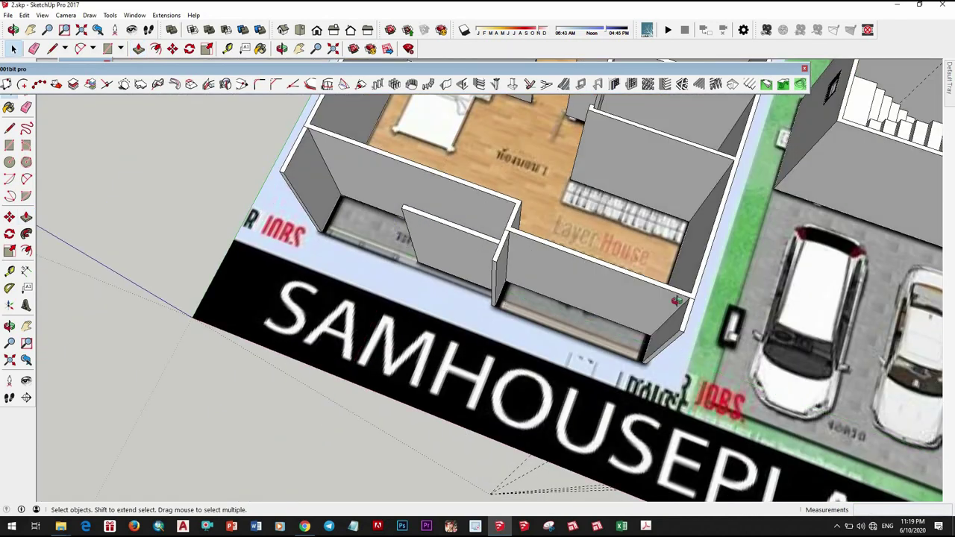
scroll(478, 336, "down", 3)
Extrude the face in the front opening into a slab
middle_click_drag(480, 351, 520, 366)
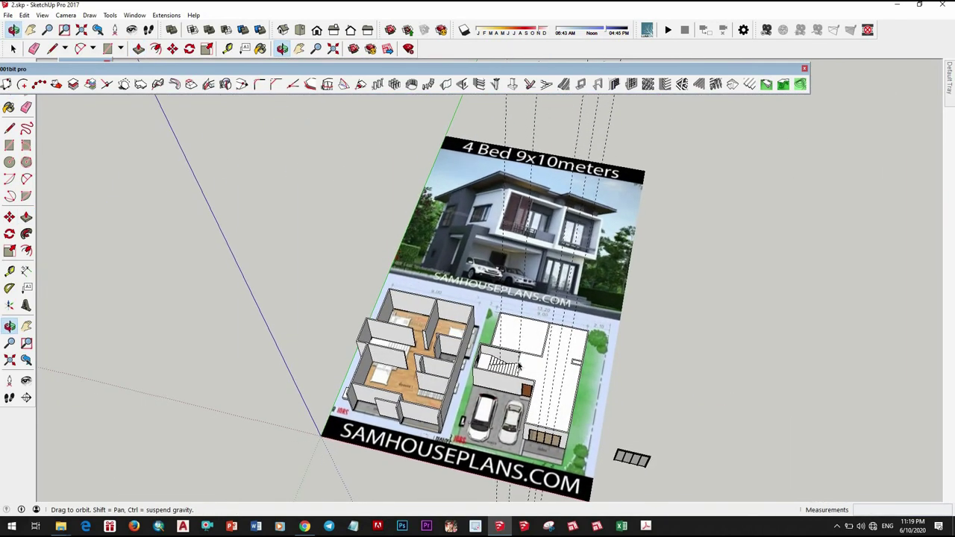
scroll(491, 417, "up", 3)
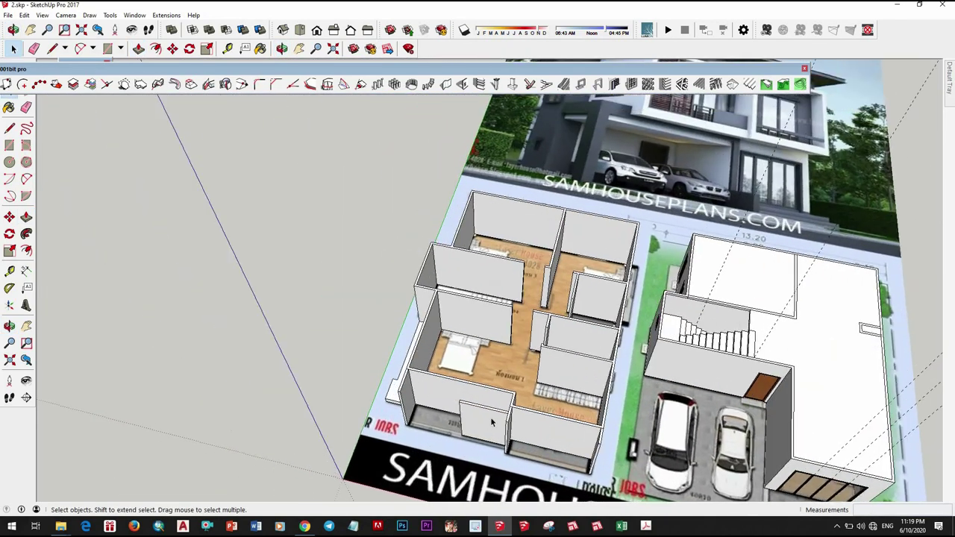
scroll(479, 460, "up", 2)
scroll(513, 397, "up", 2)
left_click(460, 449)
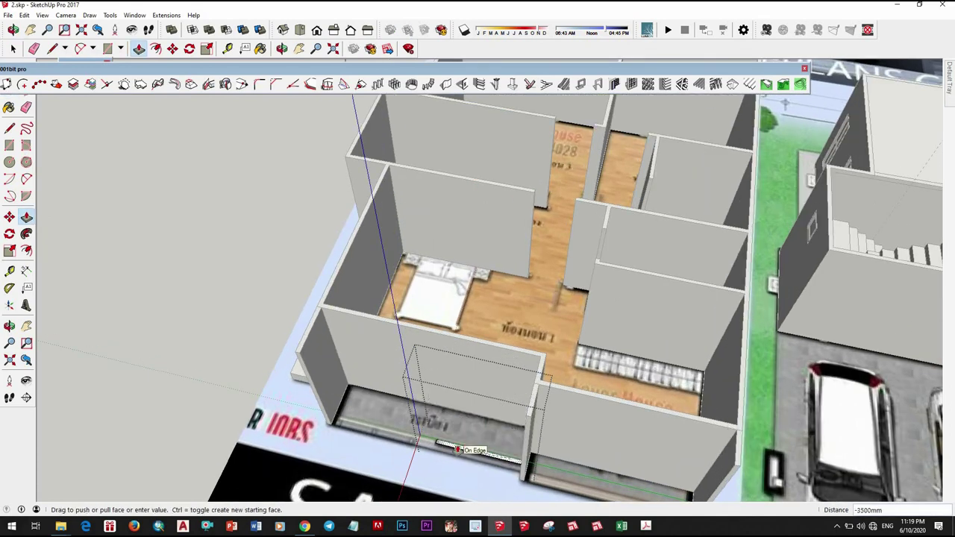
scroll(458, 450, "up", 3)
left_click(468, 456)
scroll(485, 388, "down", 3)
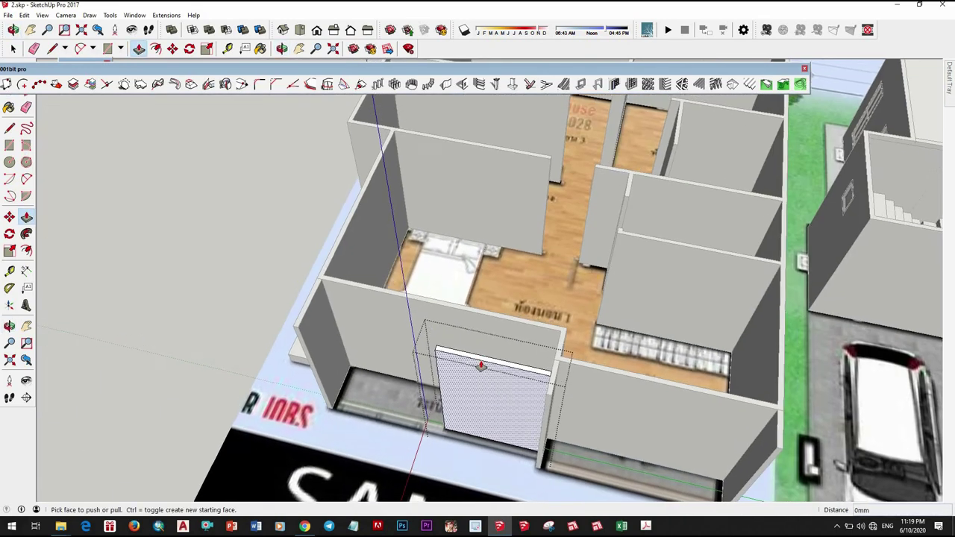
scroll(413, 451, "up", 2)
left_click(429, 458)
scroll(429, 457, "up", 3)
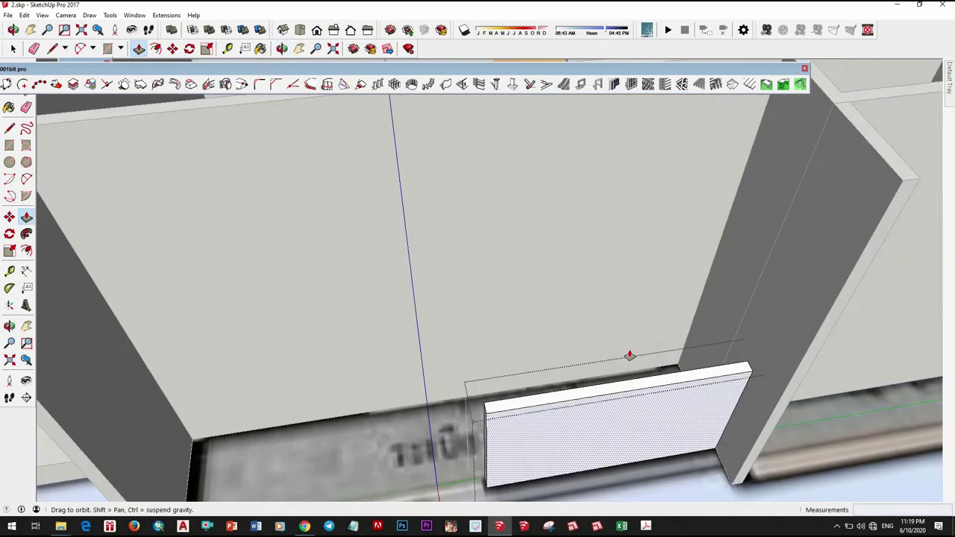
Check the new slab with the Tape Measure tool and its right-click options
middle_click_drag(629, 355, 601, 351)
scroll(601, 351, "up", 2)
key("space")
key("t")
scroll(635, 396, "up", 1)
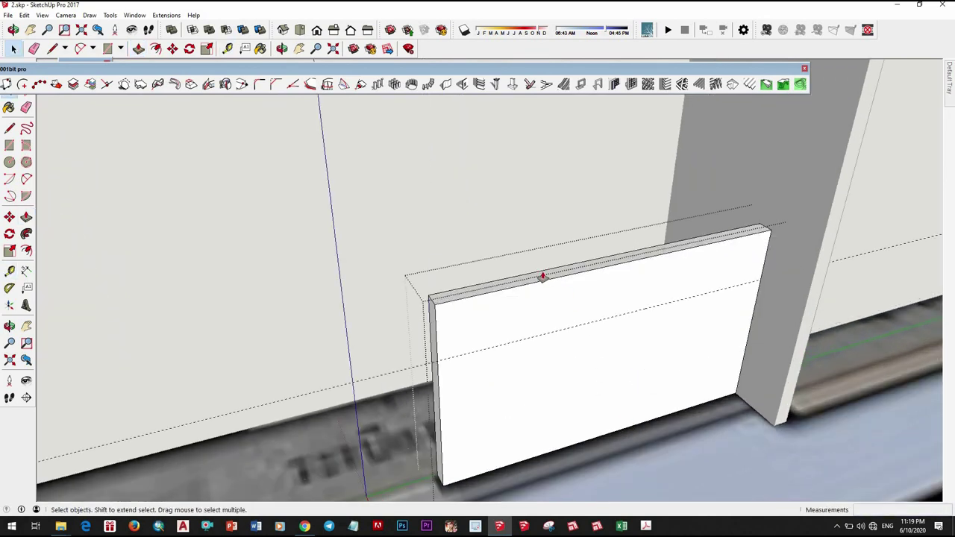
right_click(416, 365)
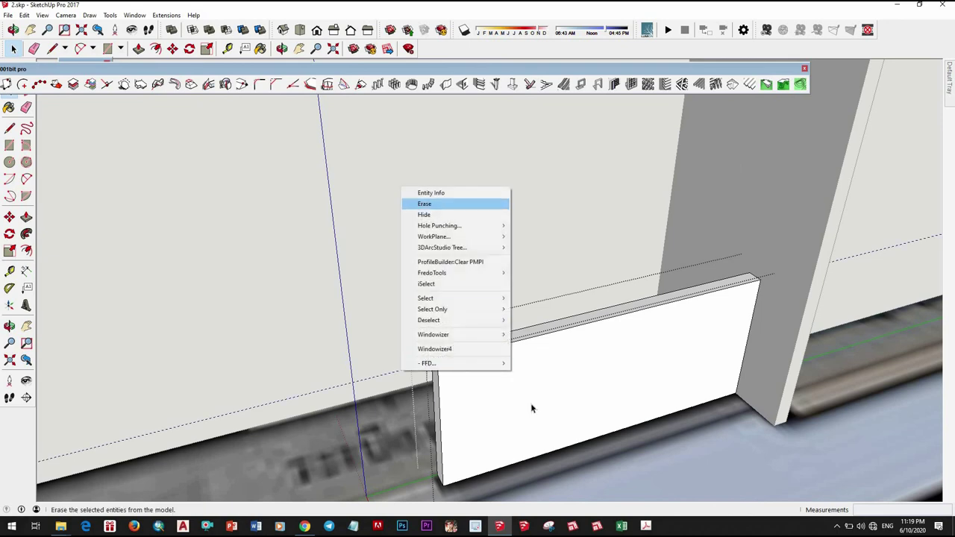
key("Escape")
scroll(552, 343, "down", 5)
scroll(551, 297, "up", 3)
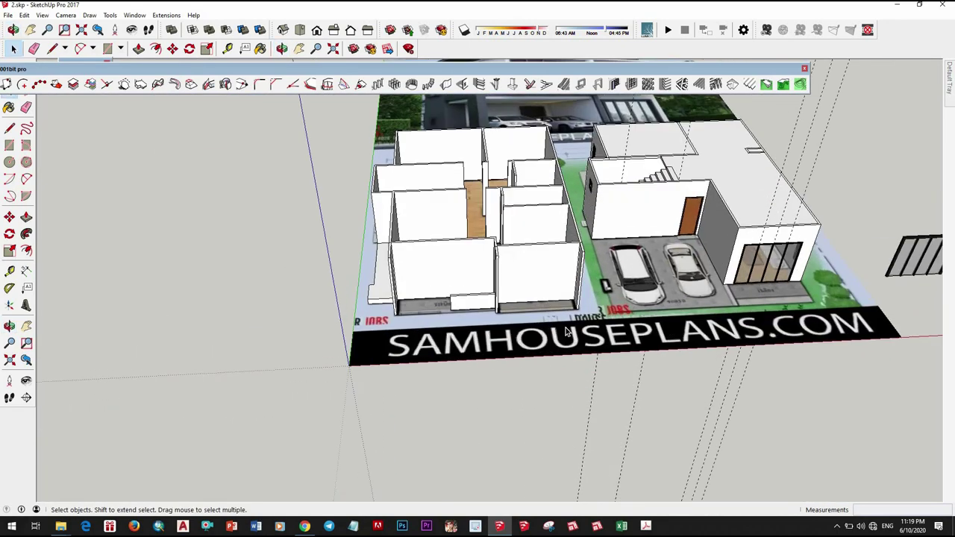
scroll(552, 296, "up", 3)
Draw a small rectangle on the slab edge and extrude it into a full-height post
middle_click_drag(551, 297, 522, 423)
scroll(522, 423, "down", 2)
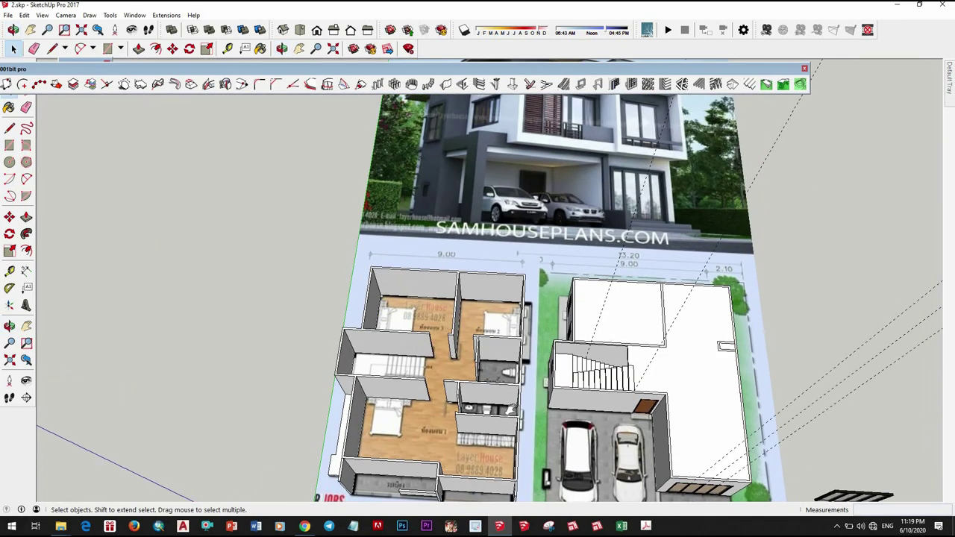
scroll(465, 395, "down", 3)
middle_click_drag(492, 358, 465, 394)
scroll(465, 394, "up", 6)
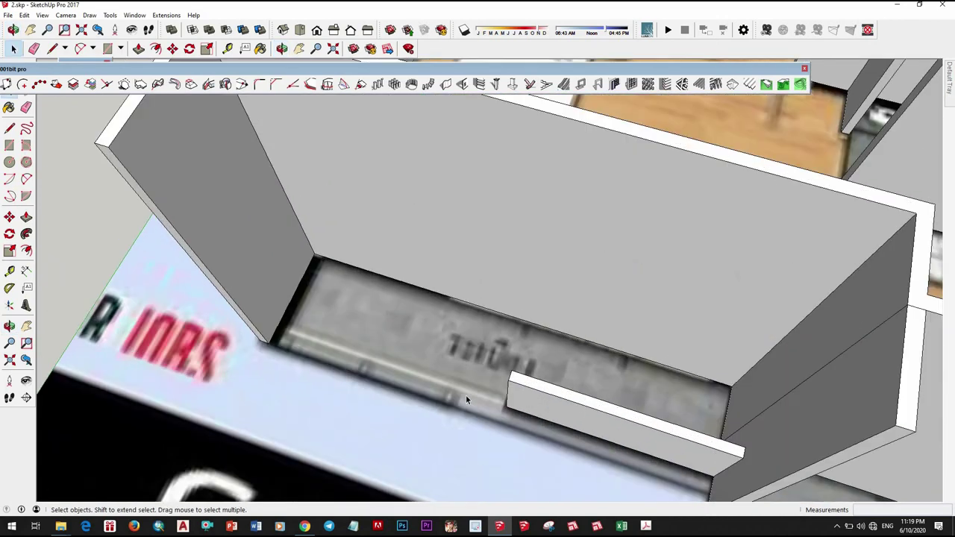
scroll(465, 401, "up", 2)
key("r")
scroll(309, 328, "up", 2)
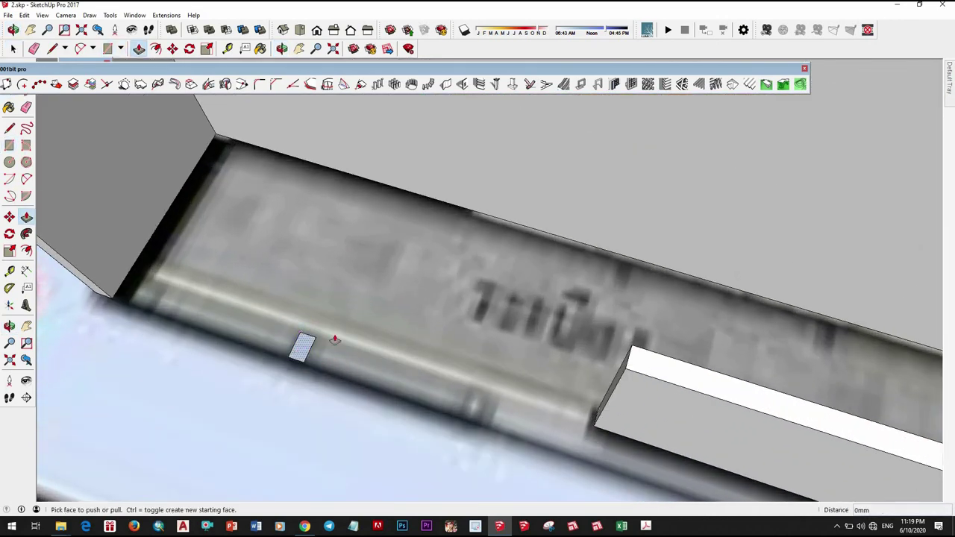
left_click(335, 339)
scroll(335, 340, "down", 5)
key("space")
middle_click_drag(317, 320, 304, 319)
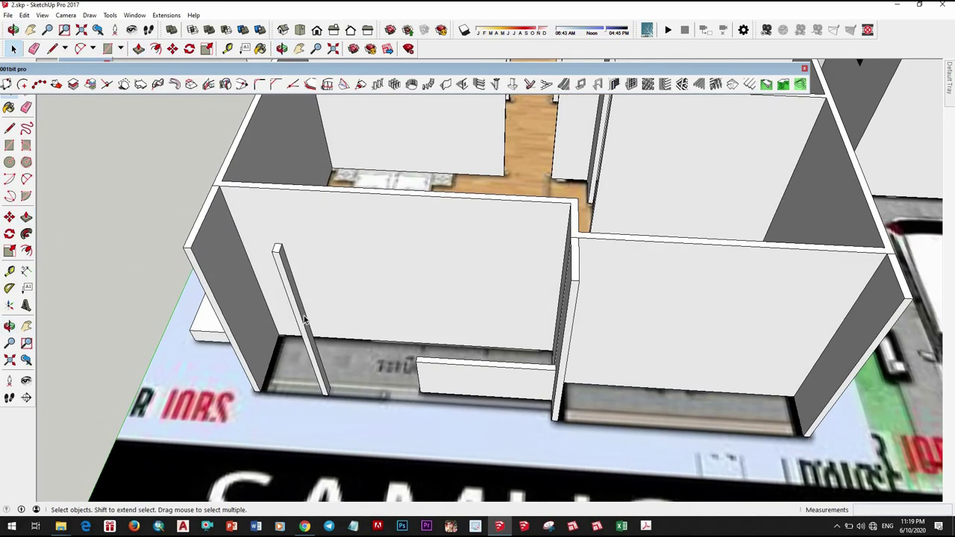
scroll(306, 367, "up", 3)
Make the post a component and copy it along the front opening
right_click(335, 358)
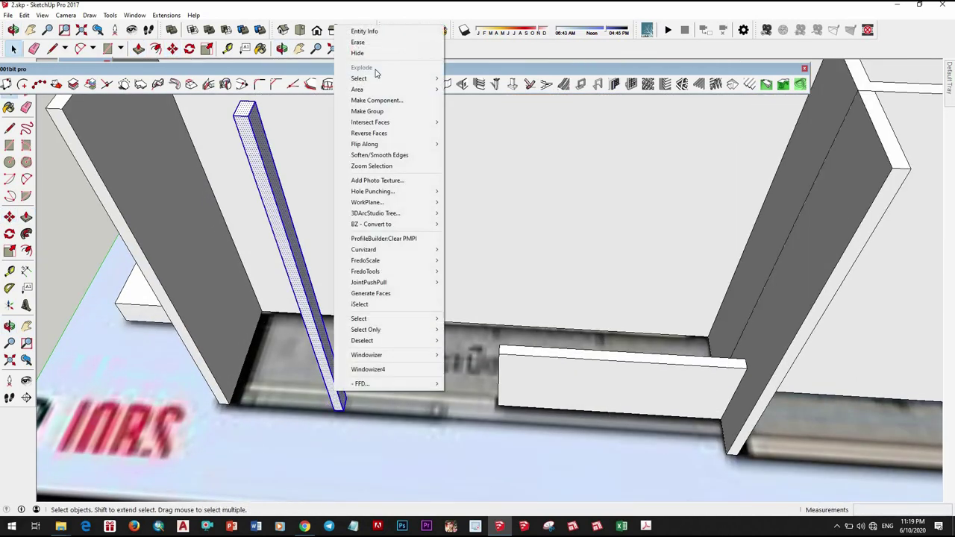
left_click(377, 100)
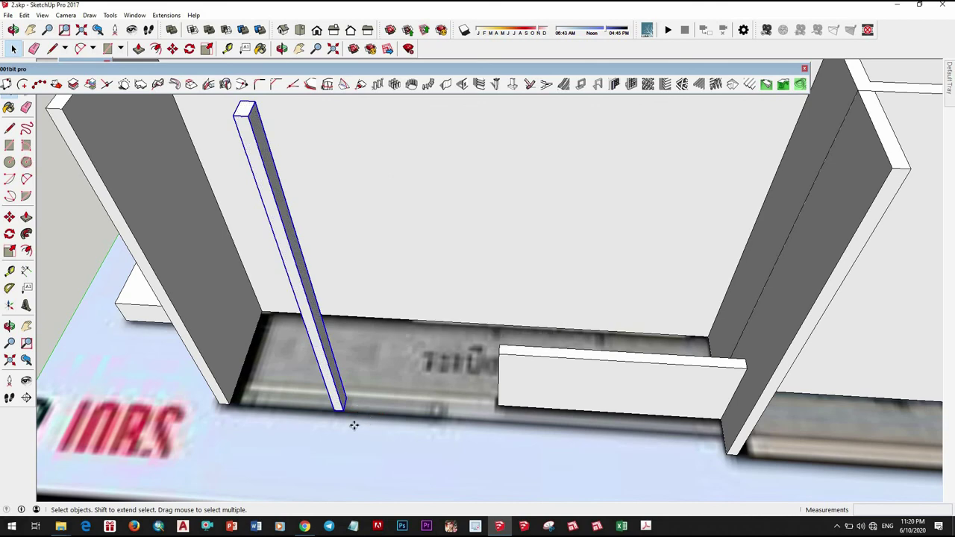
key("m")
scroll(339, 410, "up", 2)
left_click(500, 411)
scroll(499, 410, "down", 3)
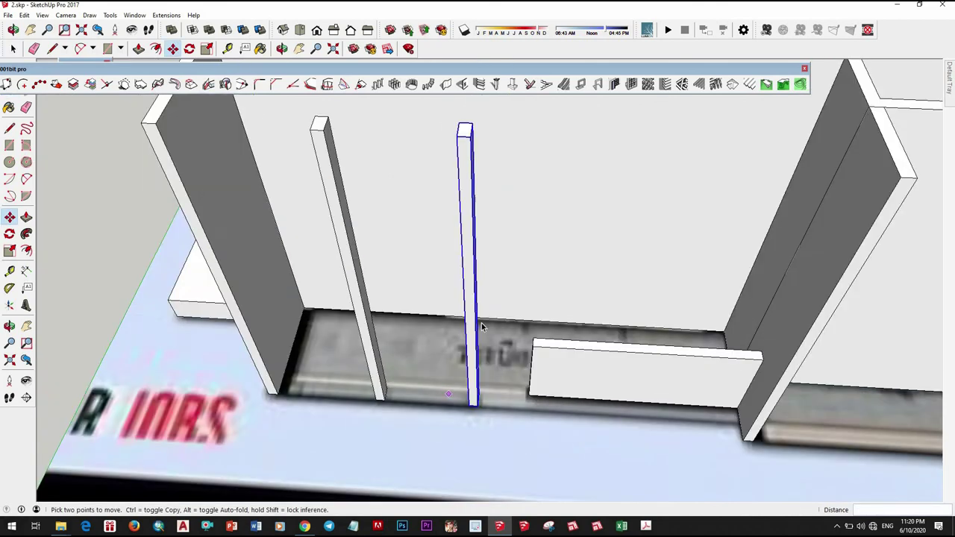
key("space")
scroll(478, 373, "down", 5)
scroll(472, 356, "down", 3)
Move the copied post into place against the wall edge beside the opening
middle_click_drag(470, 360, 466, 388)
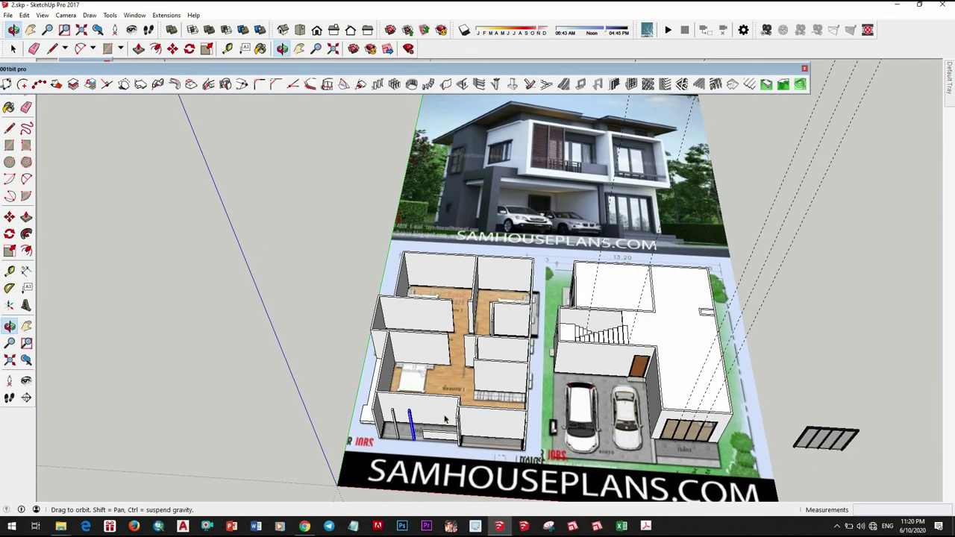
scroll(463, 418, "up", 4)
scroll(480, 468, "up", 4)
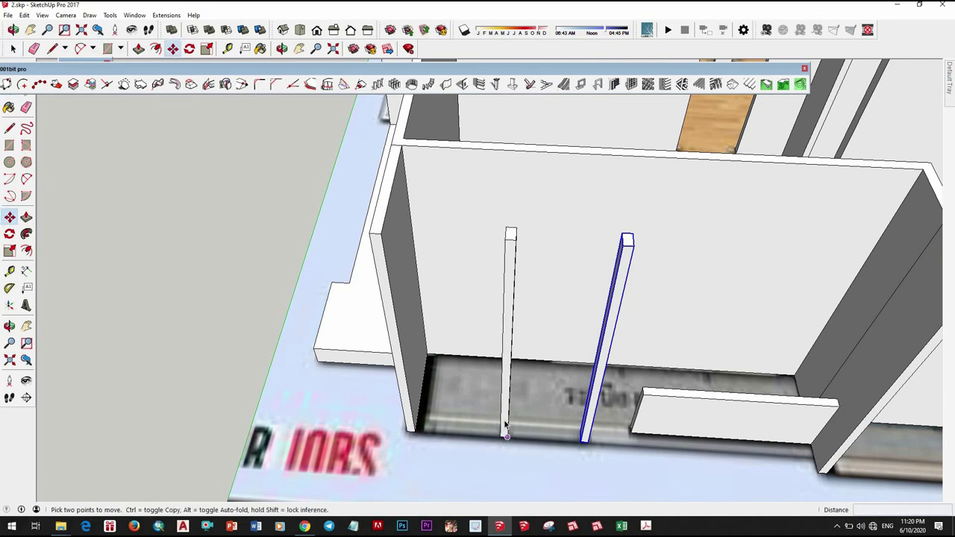
key("m")
scroll(501, 435, "up", 2)
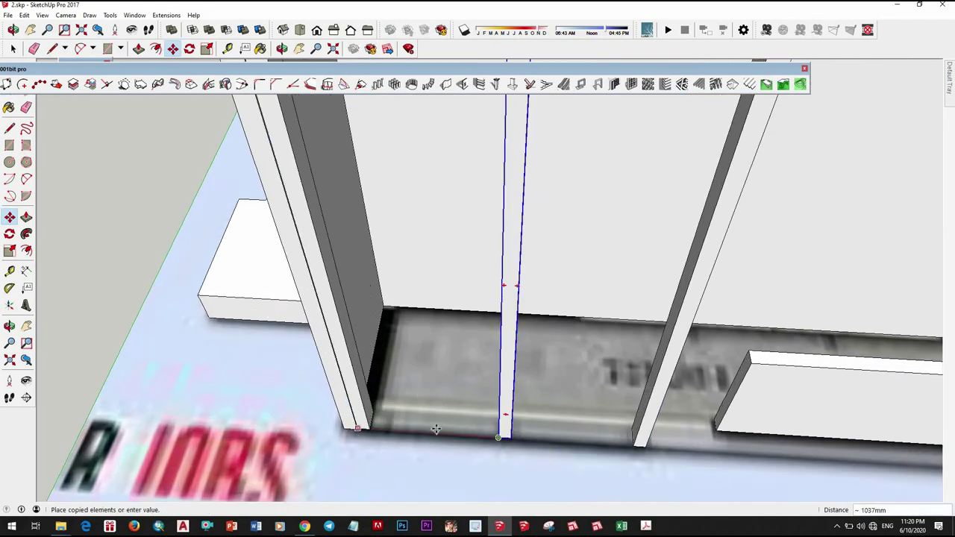
scroll(358, 429, "up", 2)
scroll(380, 423, "down", 3)
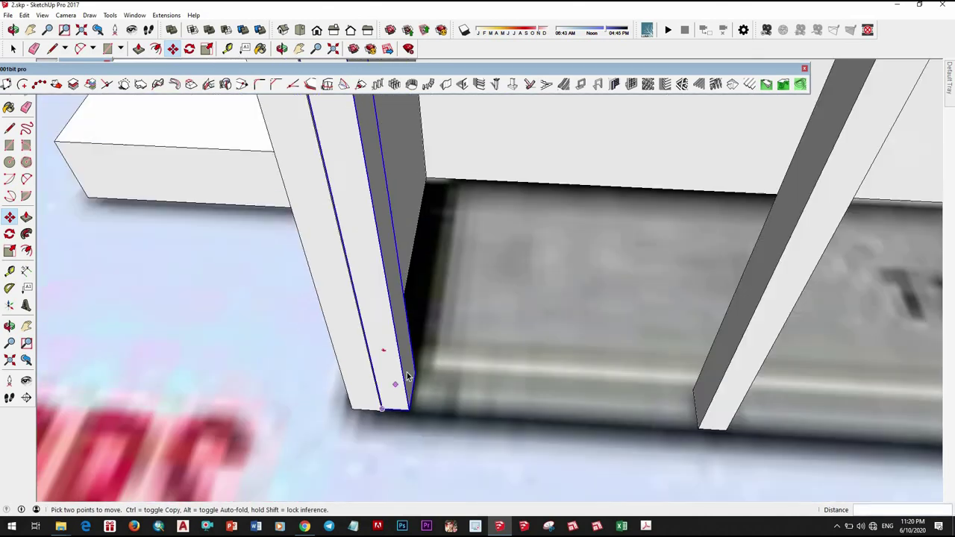
scroll(379, 351, "down", 3)
key("space")
scroll(441, 327, "down", 5)
scroll(442, 326, "down", 3)
mouse_move(442, 326)
middle_mouse_down()
mouse_move(438, 196)
mouse_move(587, 209)
middle_mouse_up()
scroll(539, 269, "down", 2)
scroll(539, 269, "down", 3)
Orbit down onto the front walls and select the low front panel
scroll(515, 345, "up", 5)
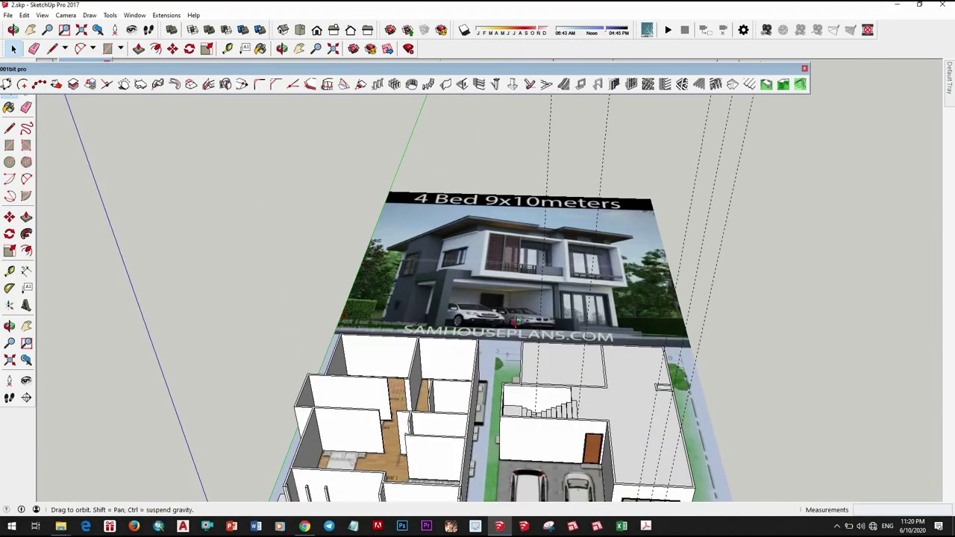
scroll(515, 345, "up", 2)
middle_click_drag(515, 345, 526, 299)
scroll(530, 276, "up", 5)
scroll(532, 268, "up", 4)
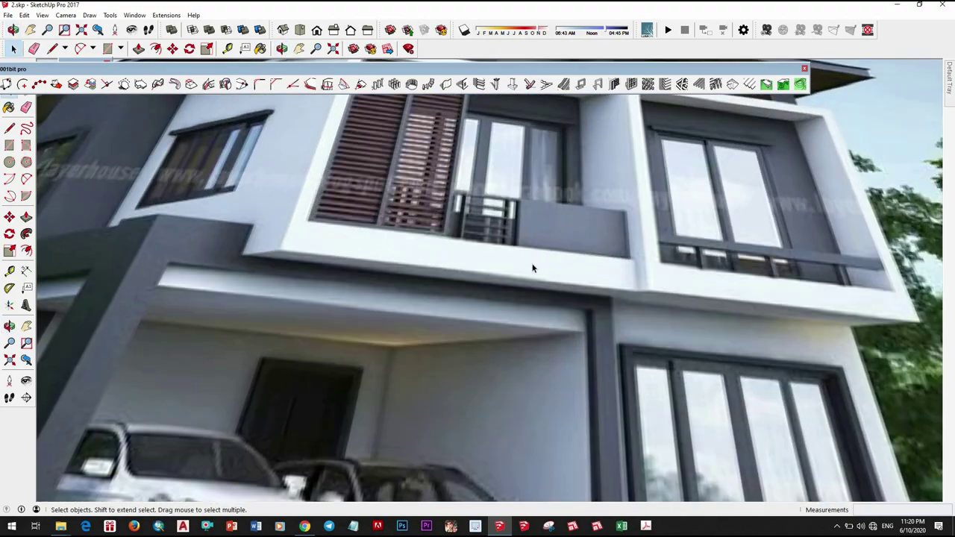
scroll(520, 293, "down", 5)
scroll(520, 293, "down", 2)
scroll(520, 293, "up", 5)
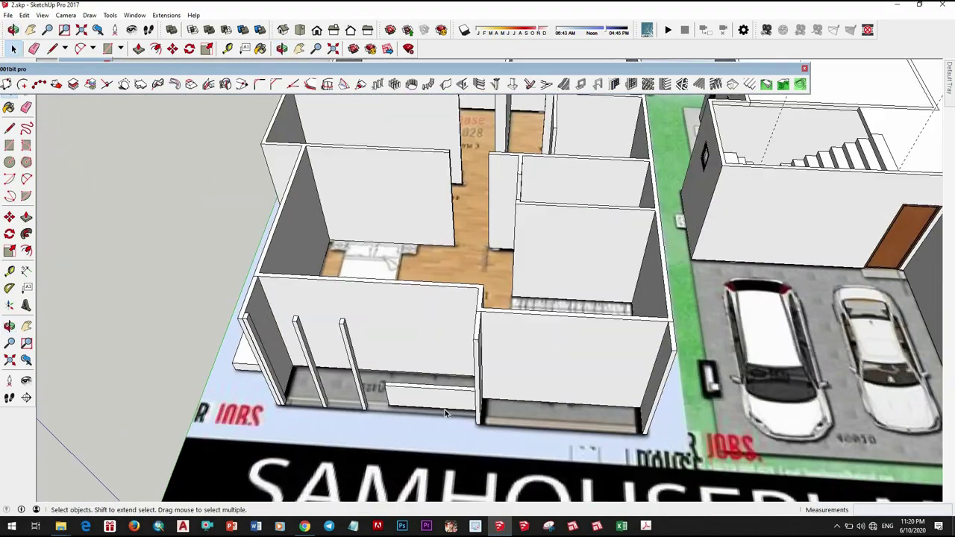
middle_click_drag(520, 293, 549, 447)
scroll(537, 444, "up", 2)
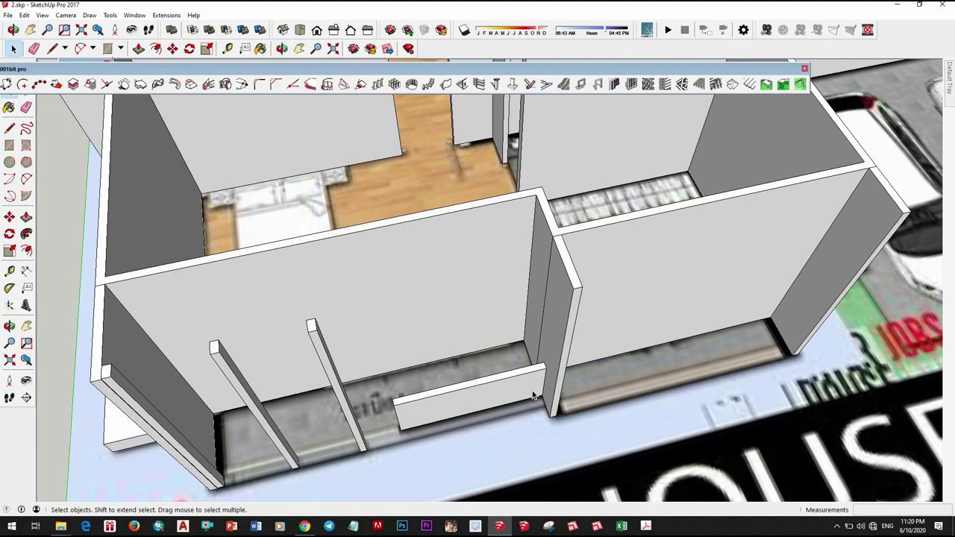
scroll(537, 432, "up", 3)
left_click(537, 405)
scroll(418, 431, "down", 3)
scroll(525, 365, "up", 3)
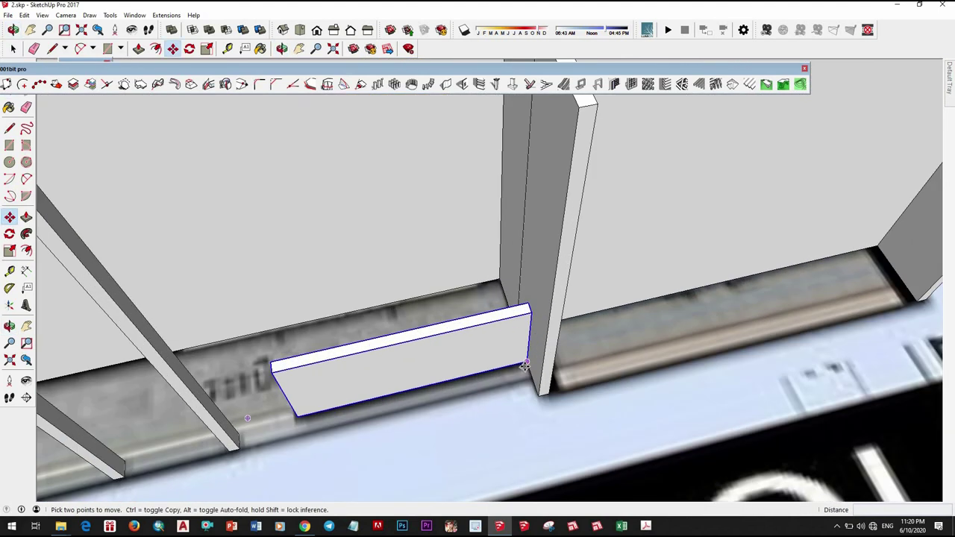
scroll(421, 377, "down", 5)
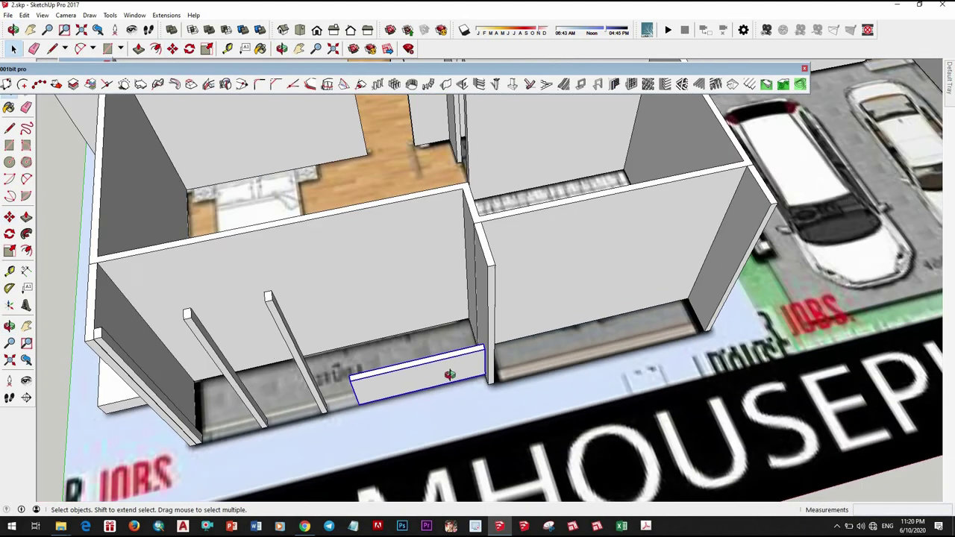
Orbit around the house to inspect the low panel beside the post
mouse_move(422, 385)
middle_mouse_down()
mouse_move(504, 319)
mouse_move(485, 358)
mouse_move(472, 355)
middle_mouse_up()
scroll(504, 319, "up", 2)
scroll(504, 318, "down", 2)
scroll(485, 358, "down", 5)
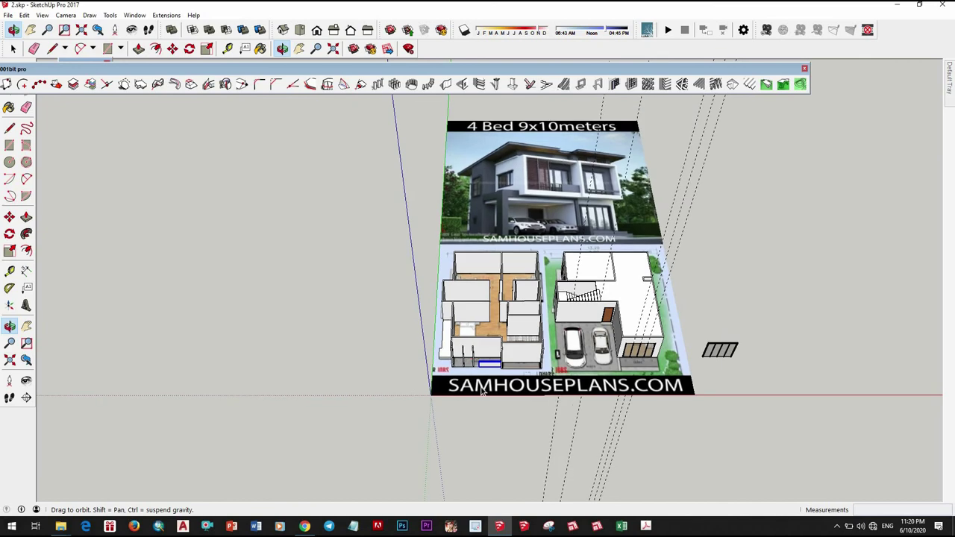
scroll(481, 393, "up", 2)
scroll(484, 393, "up", 2)
scroll(492, 392, "up", 2)
scroll(499, 392, "up", 3)
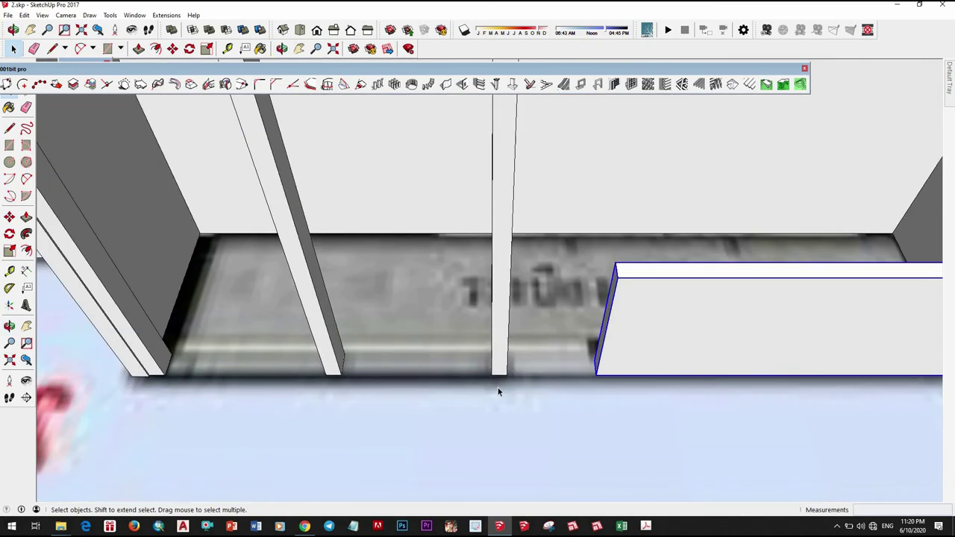
scroll(498, 392, "down", 2)
scroll(532, 400, "down", 2)
scroll(532, 379, "down", 4)
mouse_move(532, 380)
middle_mouse_down()
mouse_move(523, 359)
mouse_move(526, 368)
middle_mouse_up()
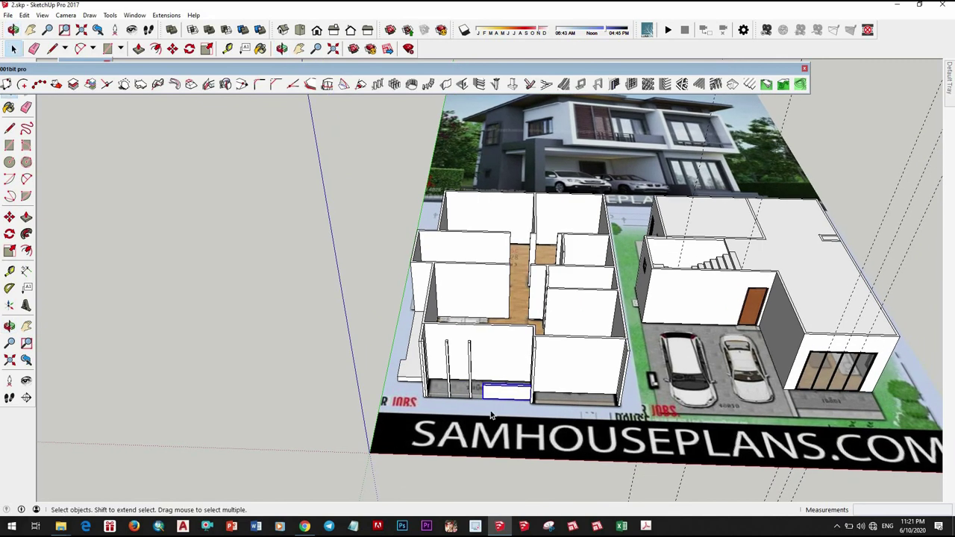
scroll(491, 415, "up", 5)
scroll(513, 384, "up", 4)
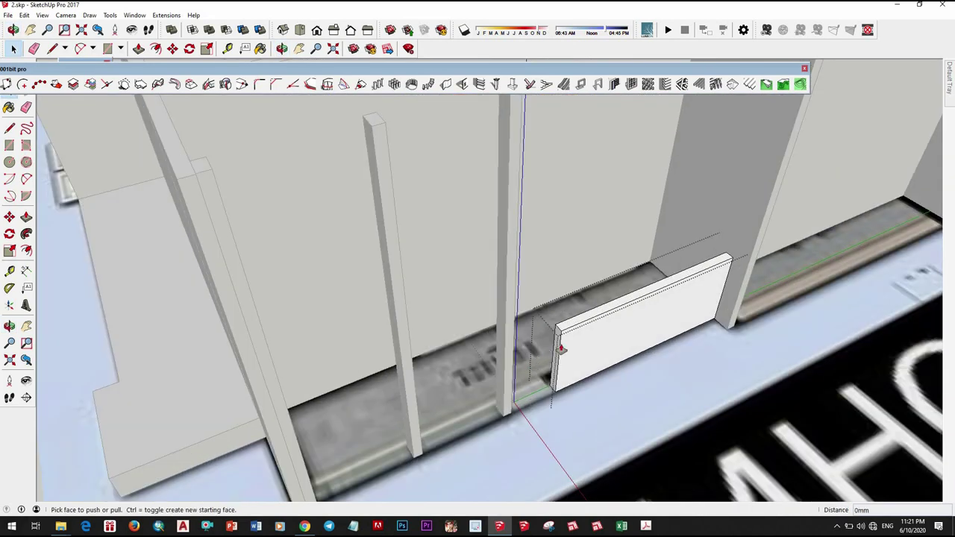
scroll(562, 348, "up", 2)
scroll(638, 400, "down", 5)
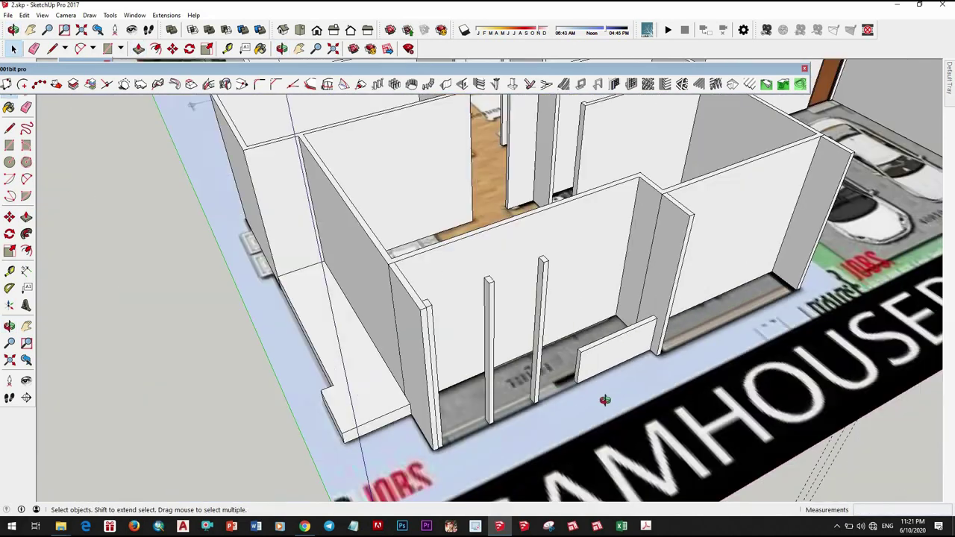
scroll(638, 400, "down", 3)
scroll(639, 401, "down", 3)
middle_click_drag(522, 373, 453, 372)
scroll(455, 373, "up", 5)
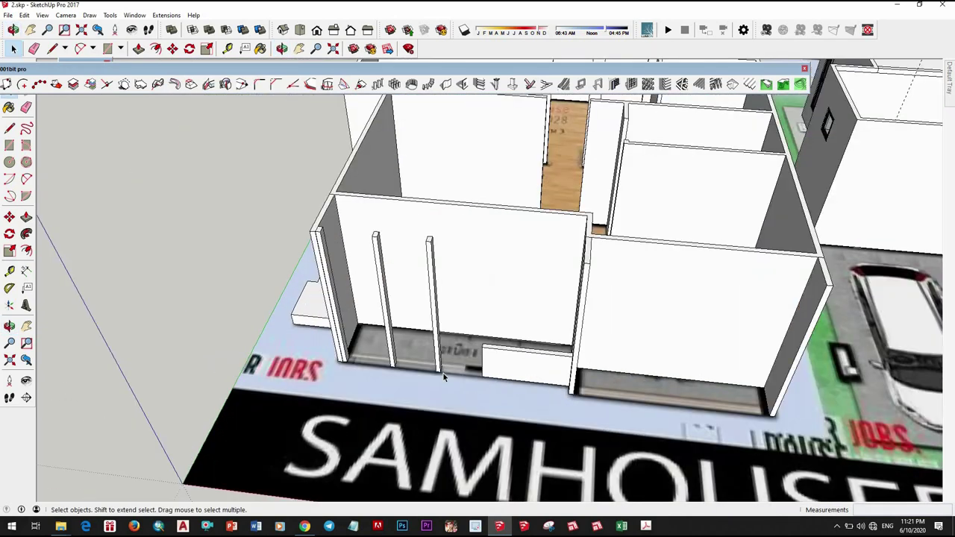
scroll(443, 373, "up", 3)
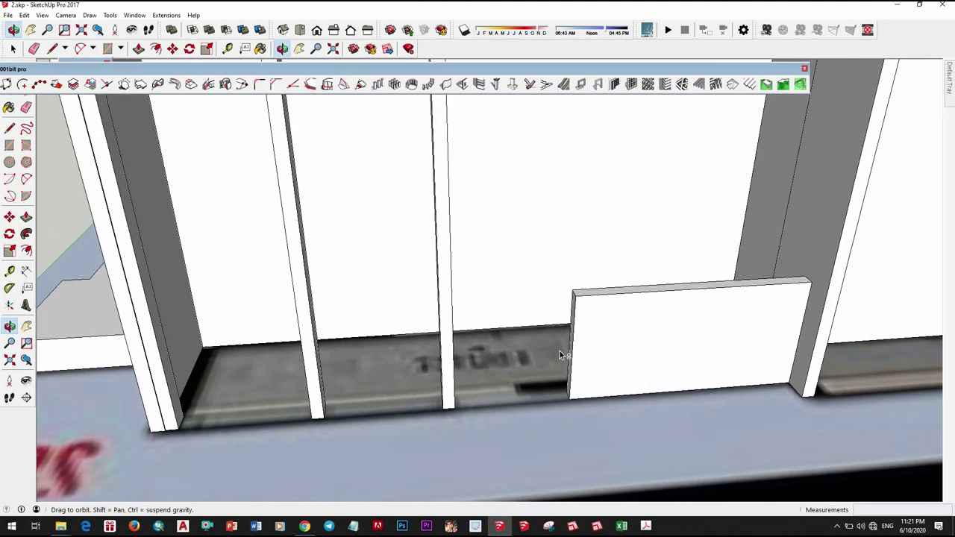
middle_click_drag(561, 355, 612, 365)
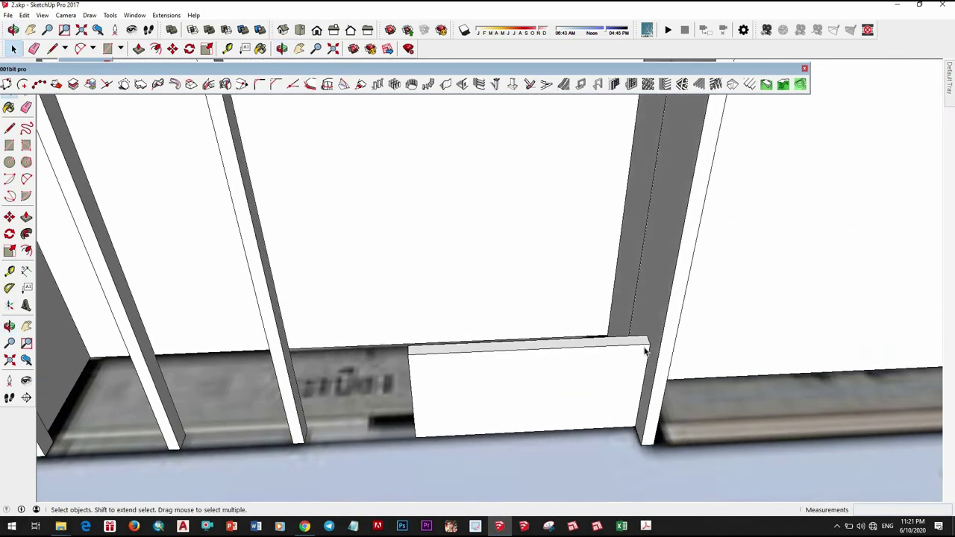
scroll(633, 370, "up", 3)
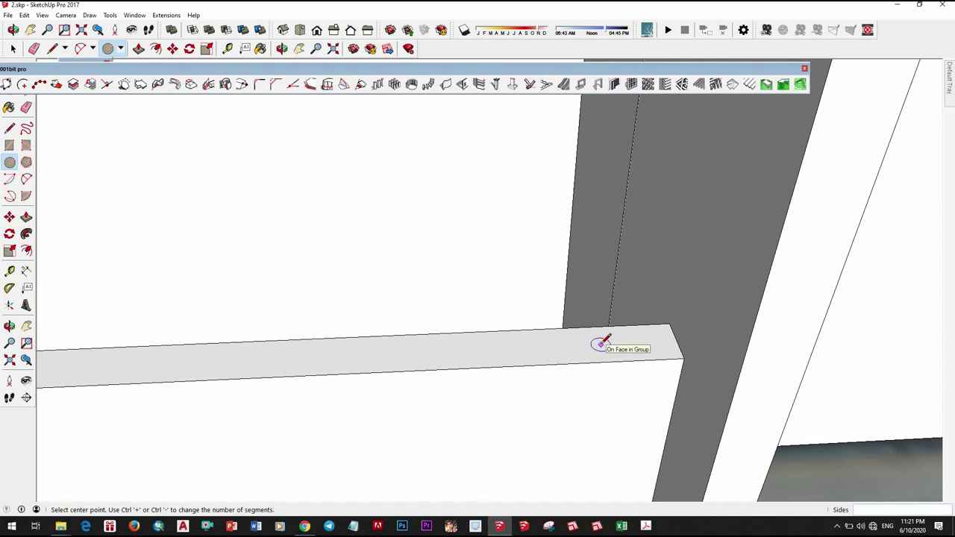
Draw a small circle on the wall's top and pull it up into a short cylinder
middle_click_drag(640, 337, 668, 349)
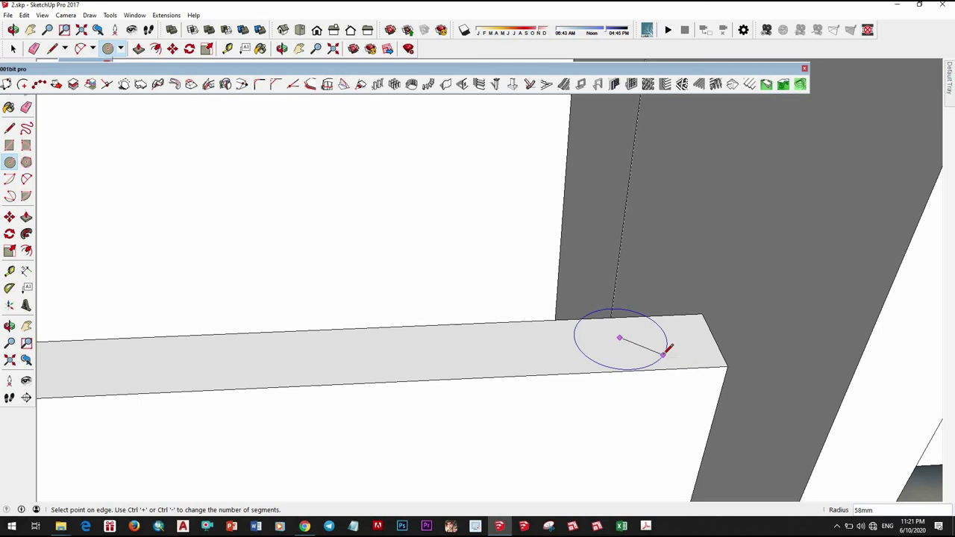
middle_click_drag(649, 356, 625, 366)
key("space")
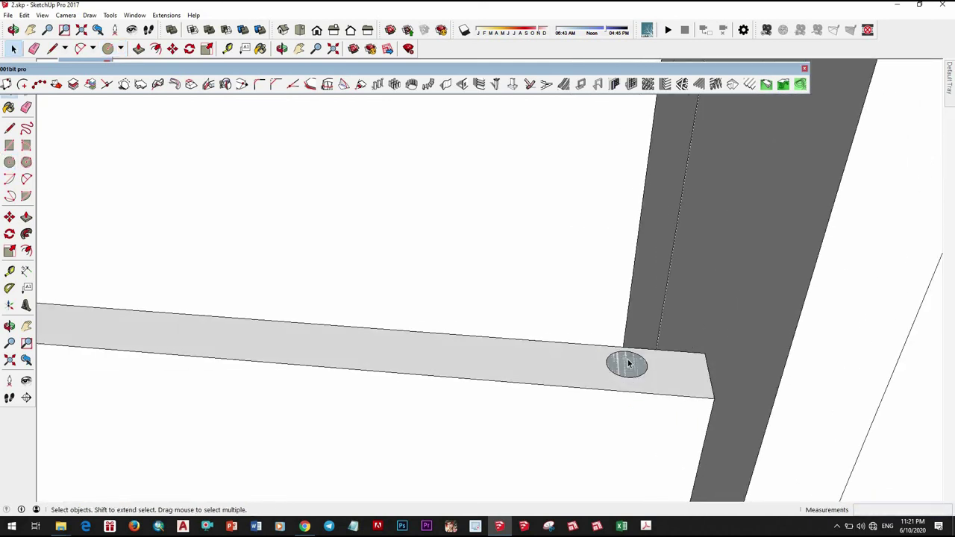
left_click(629, 364)
key("p")
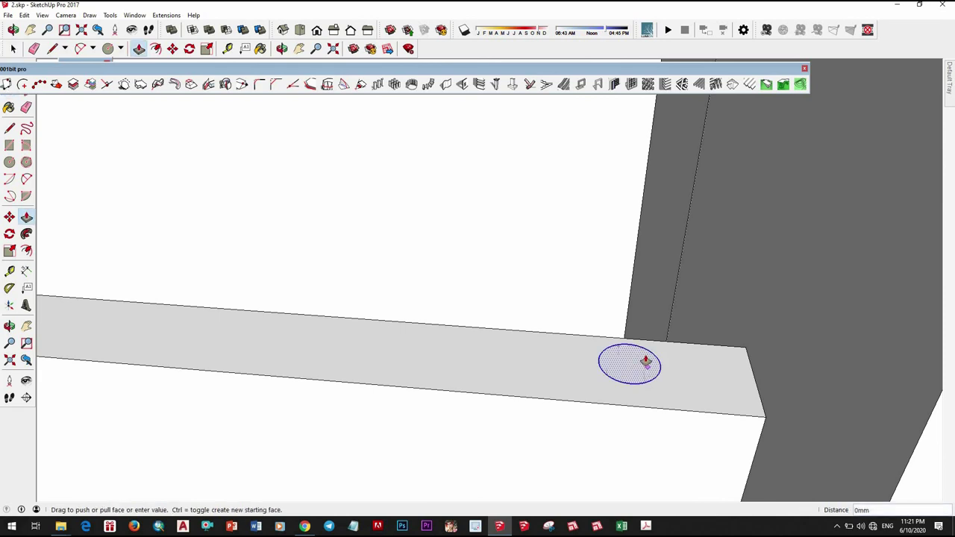
left_click_drag(646, 361, 646, 290)
scroll(643, 321, "down", 2)
key("space")
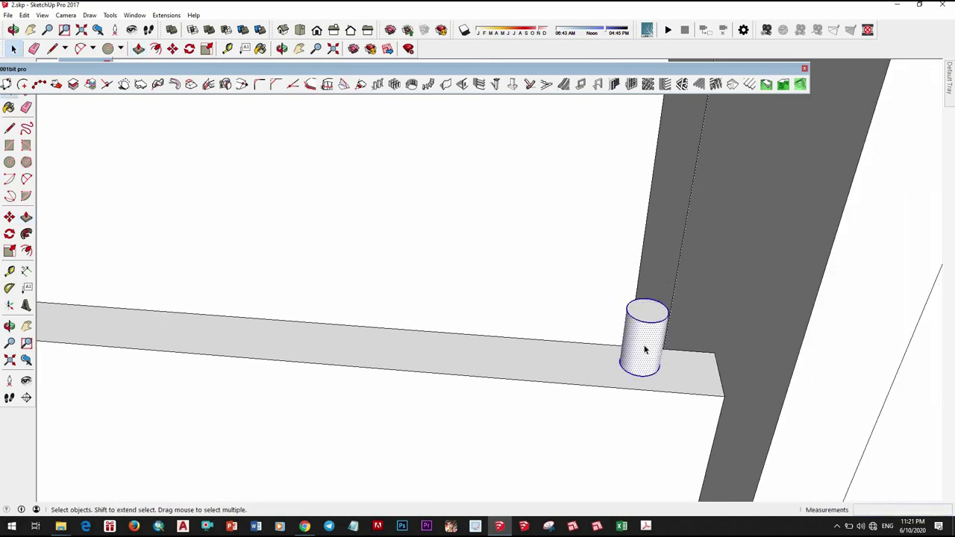
Make the short cylinder a component
triple_click(634, 335)
right_click(642, 321)
left_click(686, 192)
left_click(489, 333)
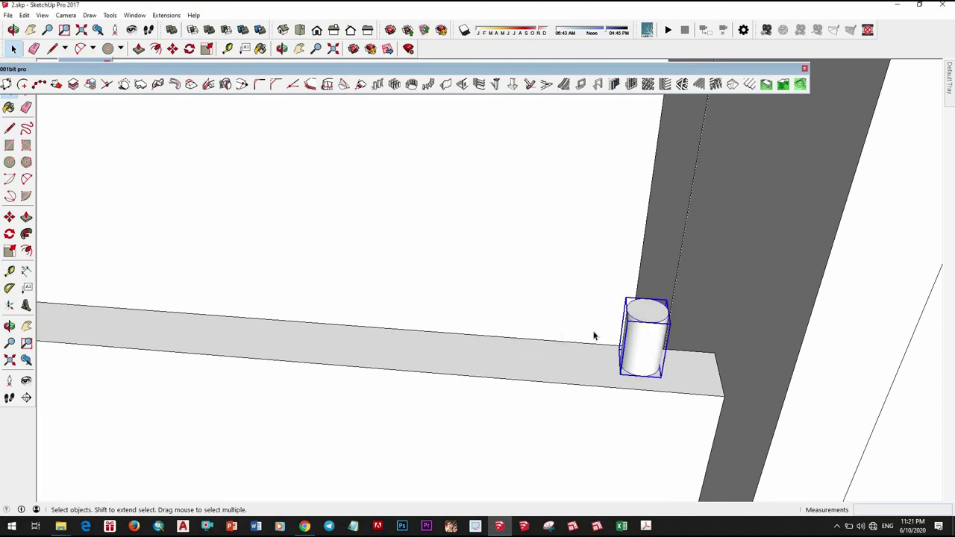
middle_click_drag(592, 334, 428, 333)
scroll(423, 324, "up", 2)
Copy the cylinder post to the far end of the low wall's top
key("t")
scroll(360, 334, "up", 2)
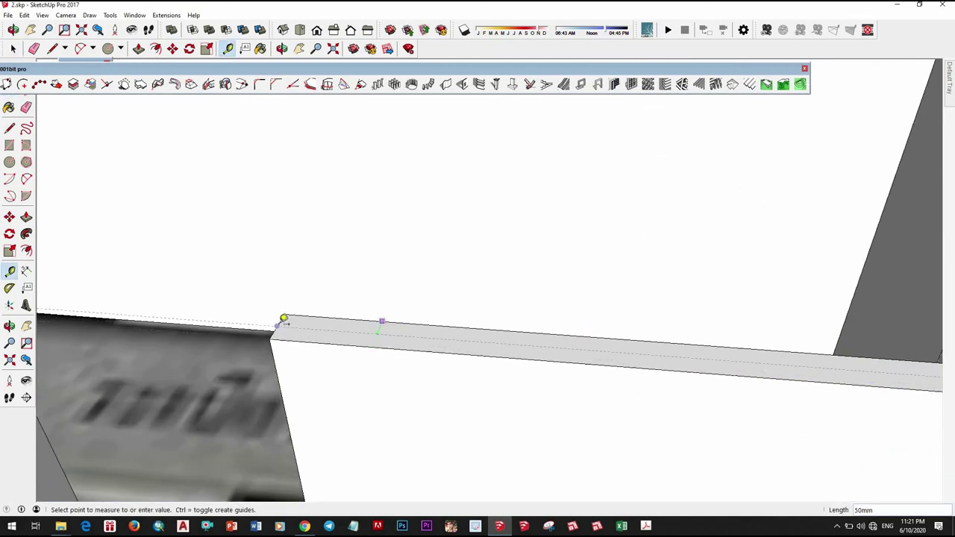
scroll(622, 362, "down", 3)
middle_click_drag(623, 363, 627, 366)
key("space")
left_click(627, 367)
scroll(579, 401, "up", 3)
key("m")
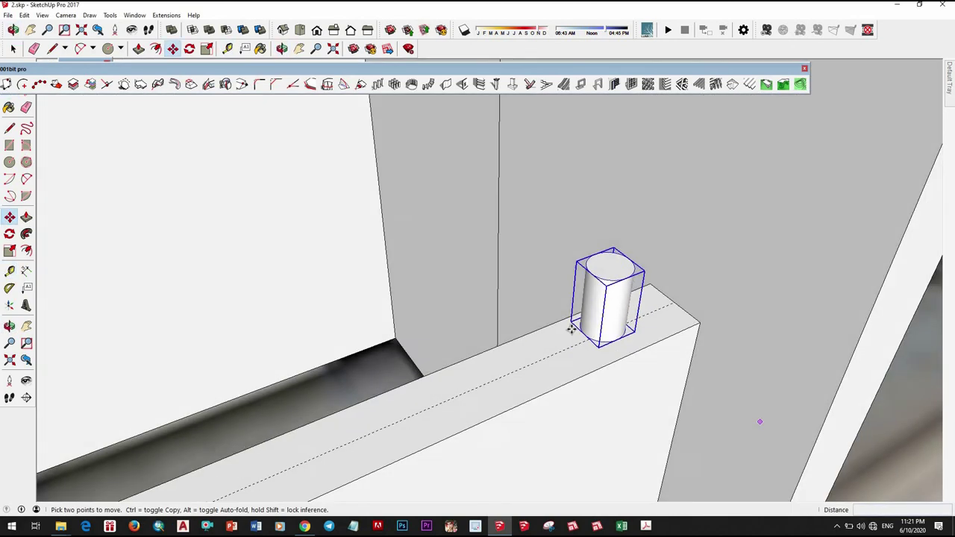
scroll(571, 329, "up", 2)
left_click(576, 328)
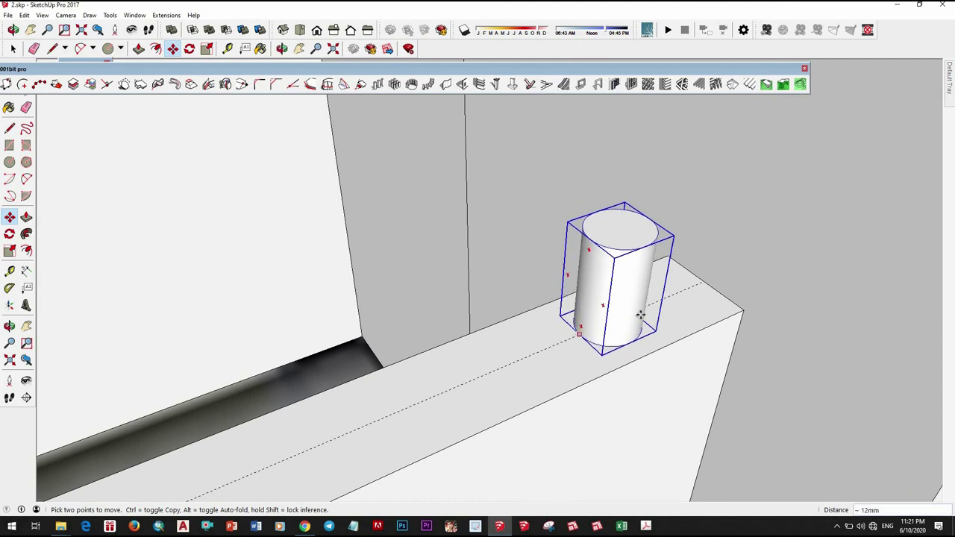
scroll(640, 315, "down", 3)
scroll(579, 347, "up", 3)
left_click(516, 365)
key("ctrl")
scroll(649, 337, "down", 3)
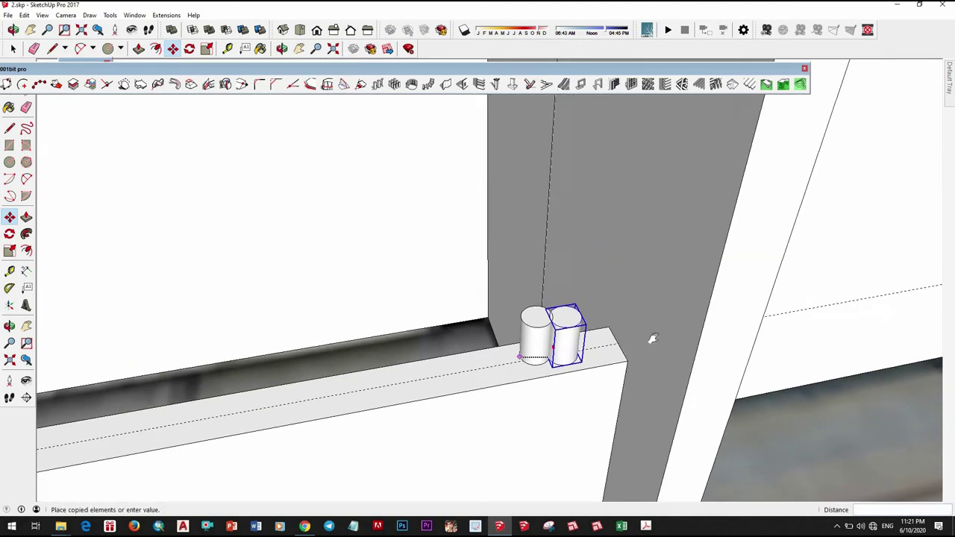
scroll(758, 333, "up", 3)
left_click(731, 325)
scroll(646, 336, "down", 3)
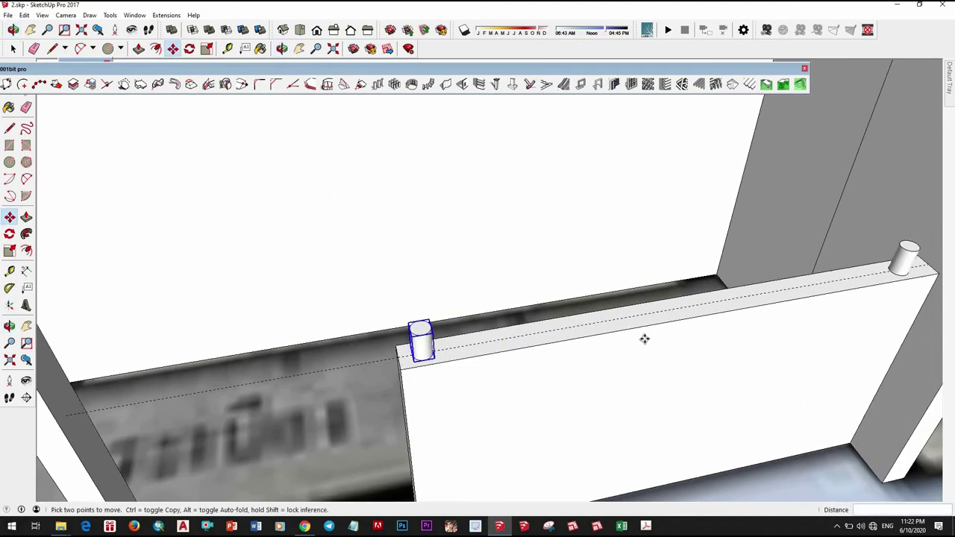
scroll(607, 369, "down", 1)
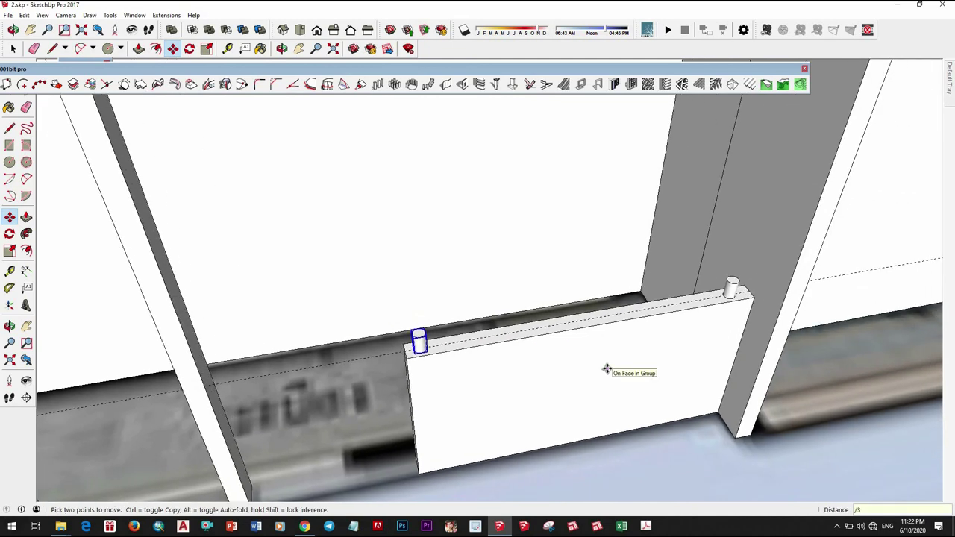
scroll(638, 371, "down", 3)
Move another short post beside the pillar
key("space")
scroll(552, 270, "up", 4)
left_click(552, 270)
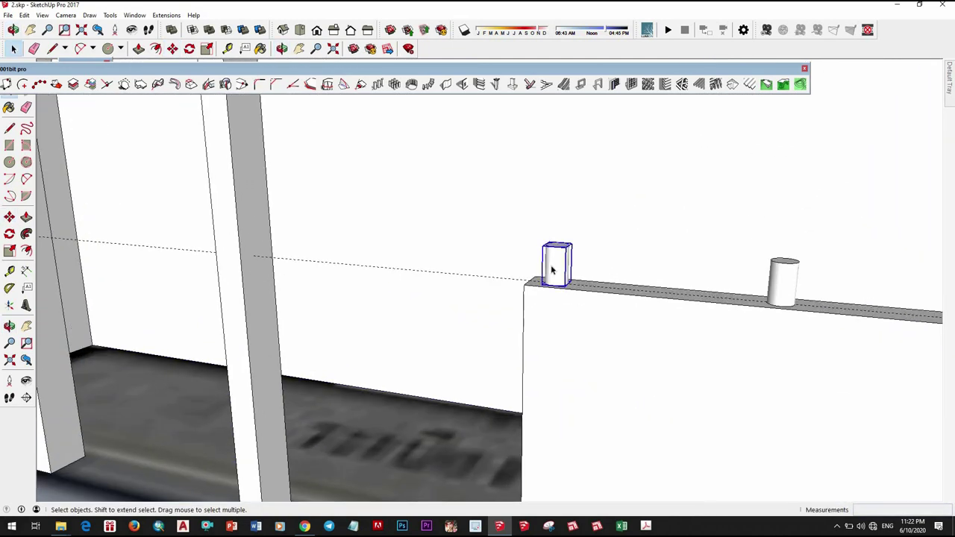
scroll(605, 352, "up", 3)
mouse_move(567, 299)
middle_mouse_down()
mouse_move(512, 244)
mouse_move(395, 324)
middle_mouse_up()
left_click(509, 252)
scroll(522, 247, "down", 3)
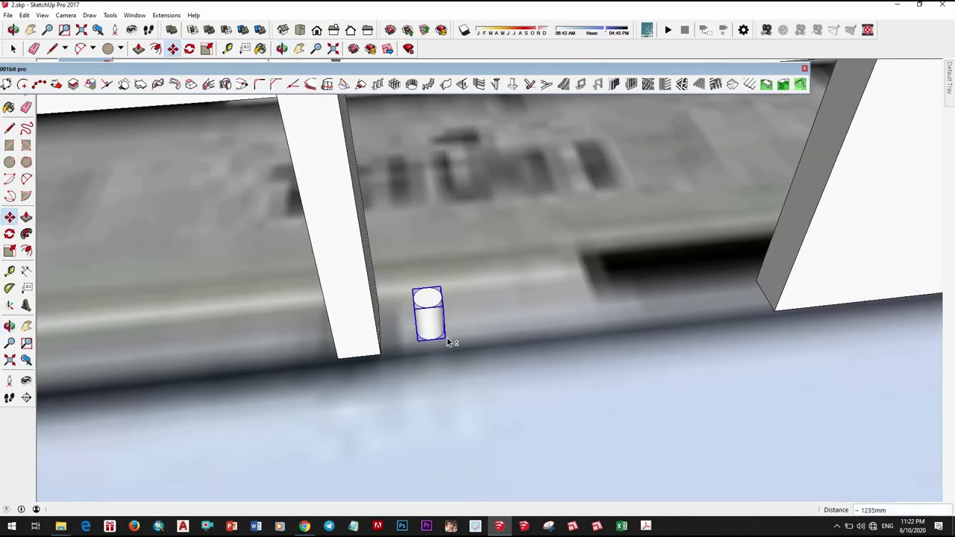
key("space")
Add a Tape Measure guide line from the wall corner
key("t")
mouse_move(515, 336)
middle_mouse_down()
mouse_move(708, 318)
mouse_move(693, 296)
middle_mouse_up()
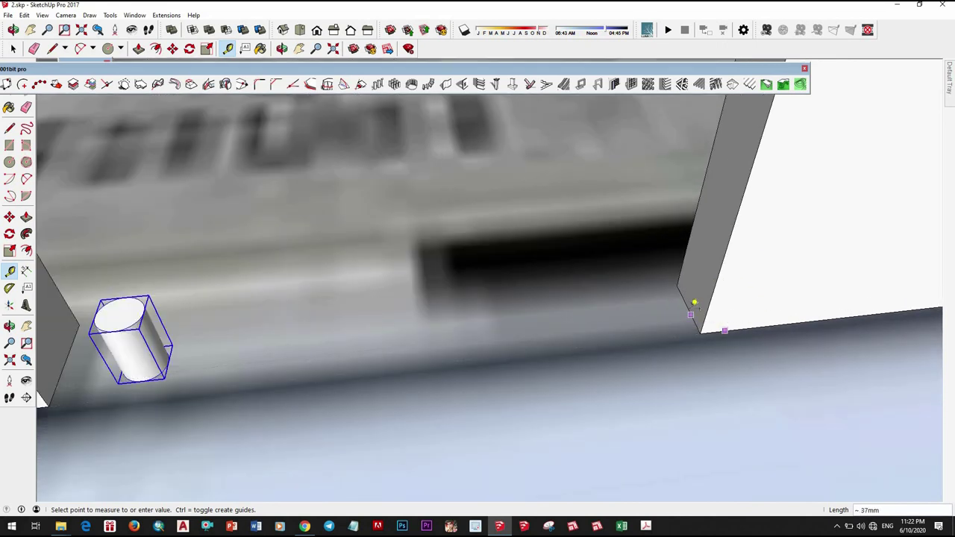
left_click(693, 296)
key("space")
scroll(694, 337, "up", 3)
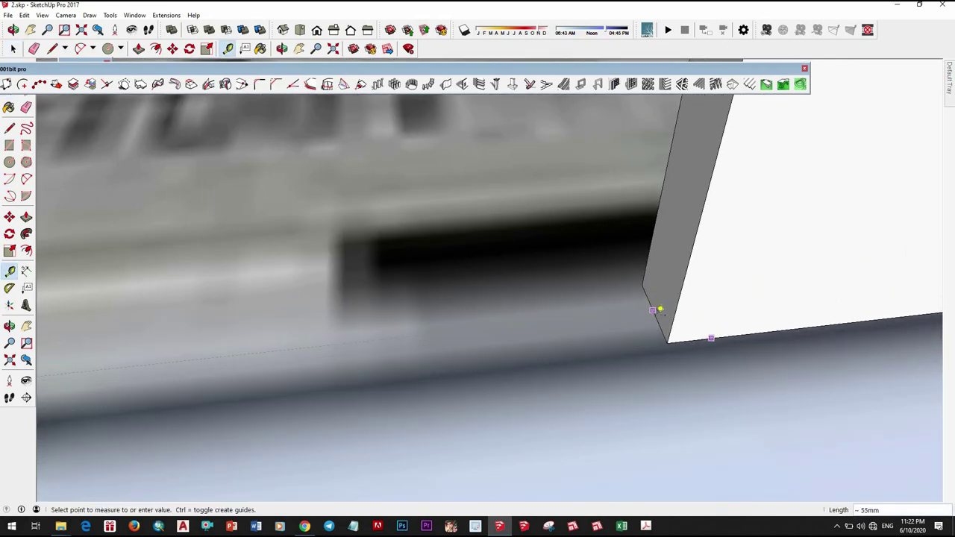
scroll(584, 329, "down", 3)
mouse_move(450, 341)
middle_mouse_down()
mouse_move(537, 346)
mouse_move(258, 266)
mouse_move(430, 133)
mouse_move(451, 299)
middle_mouse_up()
Make the post unique and push its top up 990mm into a tall baluster
right_click(451, 298)
left_click(507, 159)
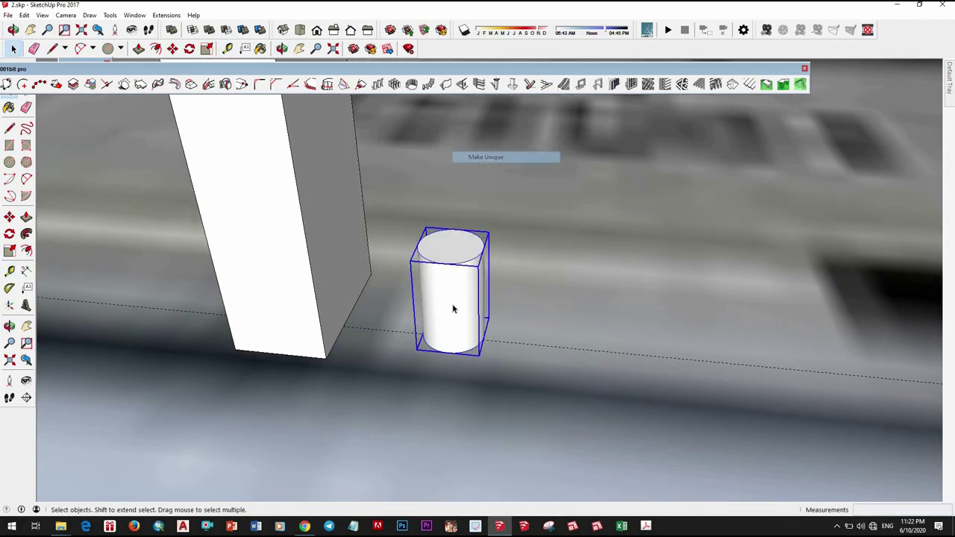
key("p")
left_click(450, 246)
scroll(465, 261, "down", 5)
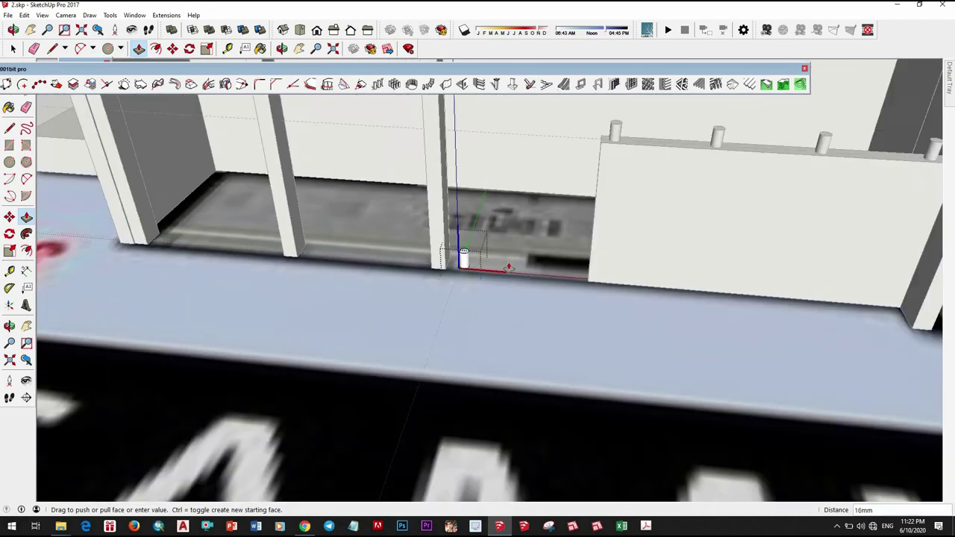
key("space")
key("Escape")
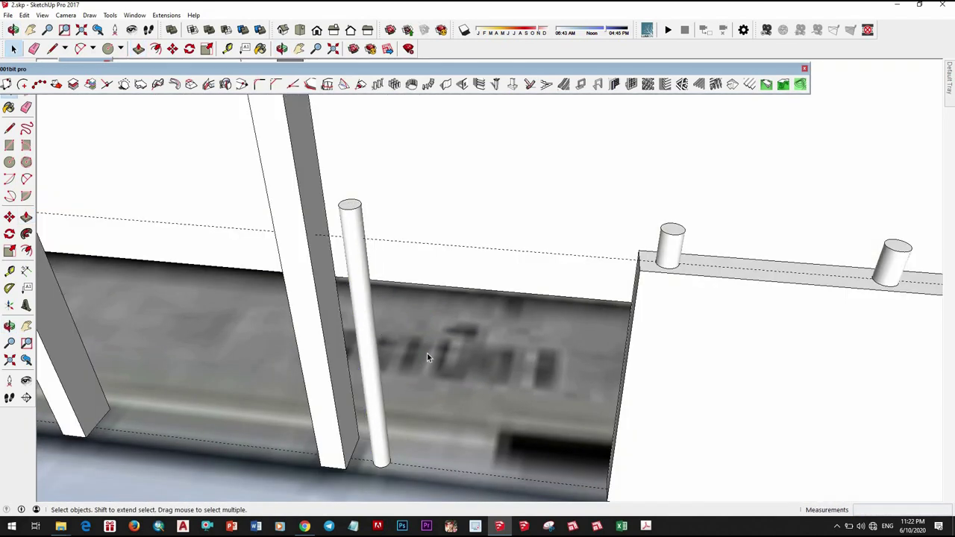
Copy the tall post to form a pair, then begin copying the pair
key("m")
middle_click_drag(430, 356, 486, 368)
scroll(486, 369, "up", 3)
left_click(512, 369, "ctrl")
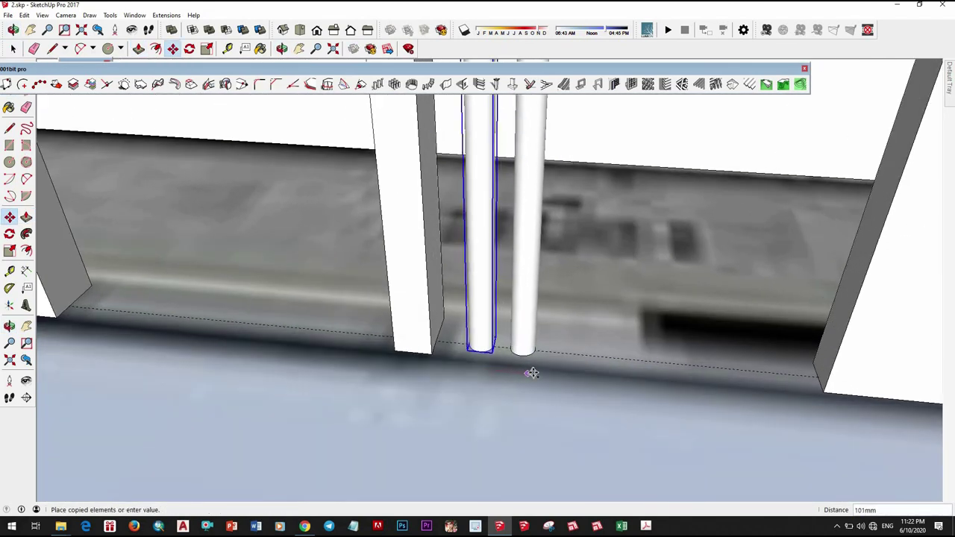
left_click(543, 335)
scroll(472, 323, "down", 3)
key("space")
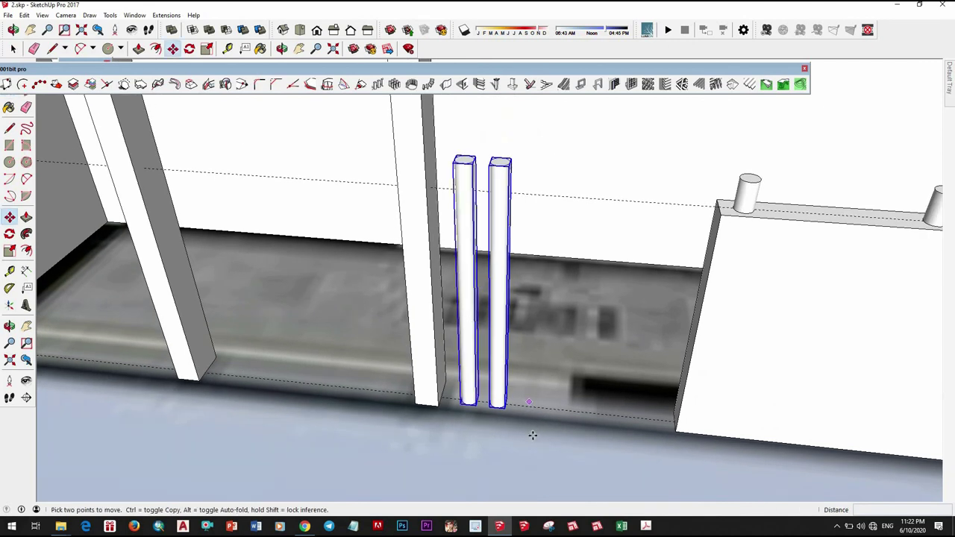
left_click(646, 447, "ctrl")
Place the copied pair of posts beside the low wall
left_click(703, 448)
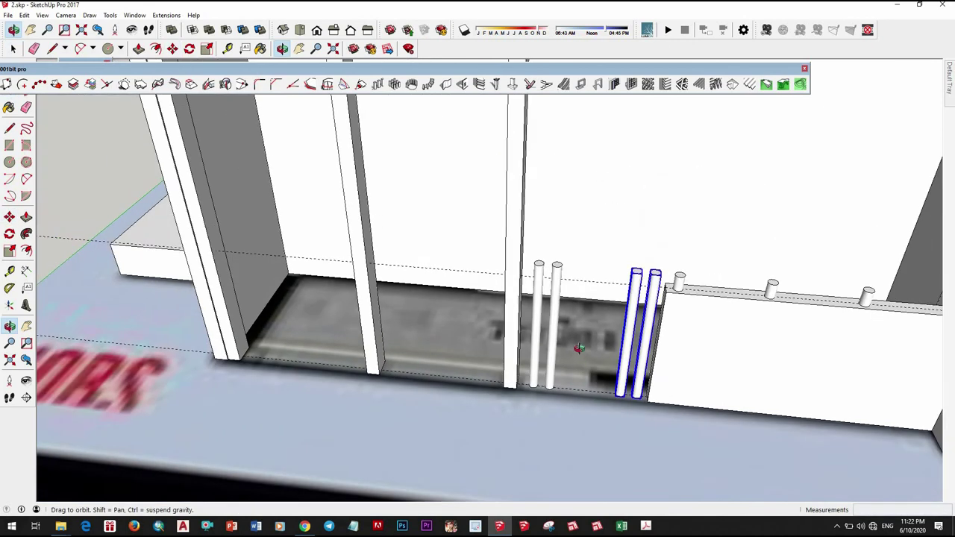
mouse_move(703, 447)
middle_mouse_down()
mouse_move(617, 182)
mouse_move(486, 383)
mouse_move(536, 241)
mouse_move(589, 302)
middle_mouse_up()
scroll(590, 302, "up", 3)
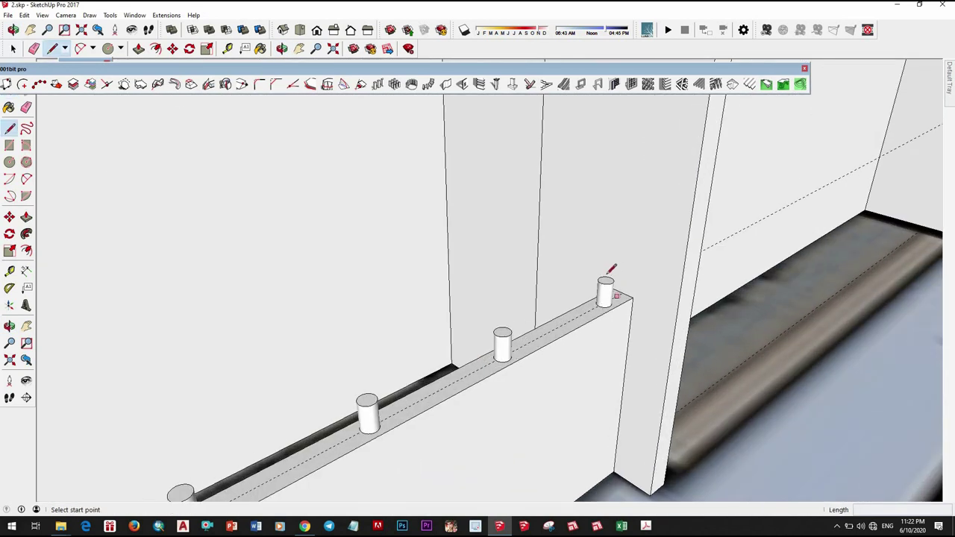
scroll(607, 274, "up", 2)
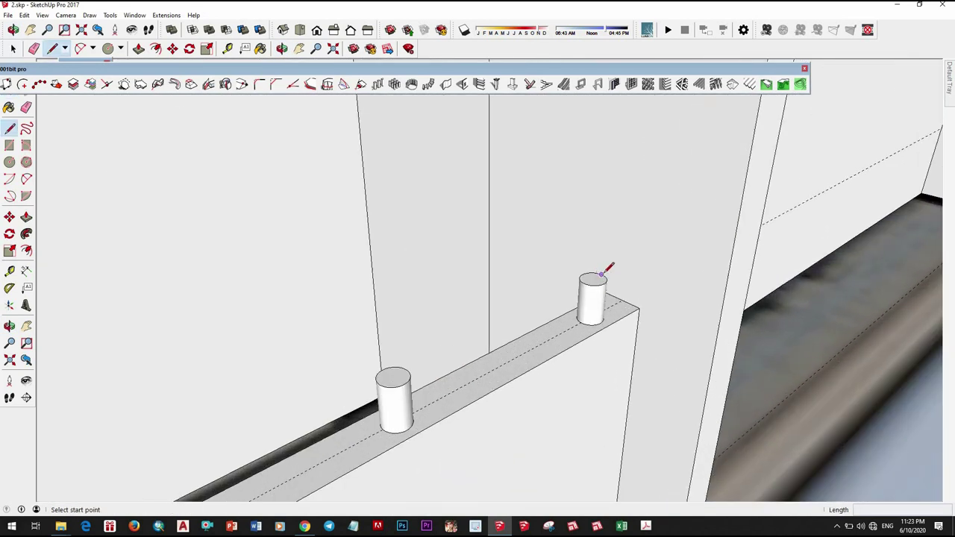
Draw a guide line running along the tops of the posts
left_click(532, 293)
scroll(362, 362, "down", 3)
middle_click_drag(363, 362, 314, 365)
scroll(315, 365, "up", 3)
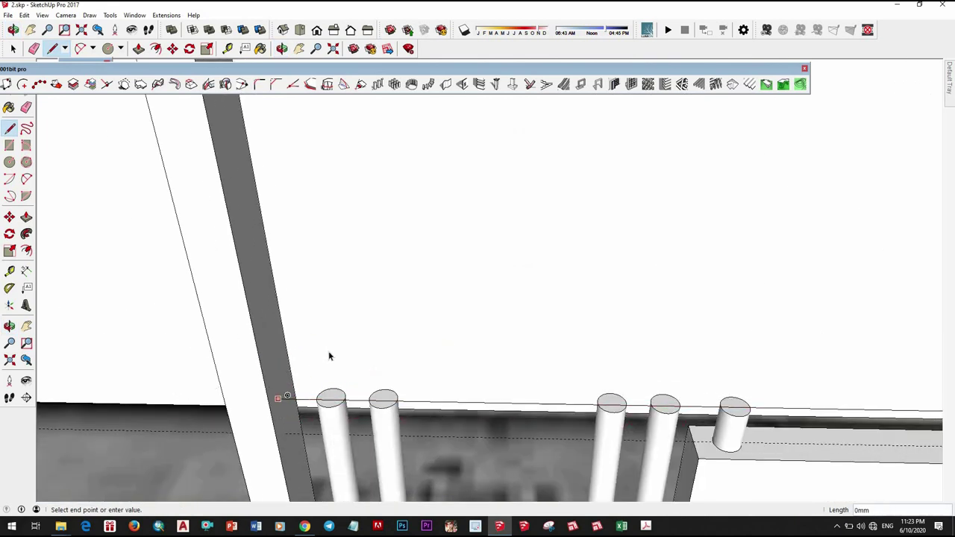
scroll(329, 356, "down", 3)
key("space")
mouse_move(329, 356)
middle_mouse_down()
mouse_move(681, 401)
mouse_move(521, 316)
middle_mouse_up()
scroll(416, 373, "up", 3)
scroll(416, 373, "down", 3)
scroll(627, 394, "up", 3)
scroll(660, 396, "down", 3)
scroll(354, 341, "up", 3)
scroll(346, 340, "up", 2)
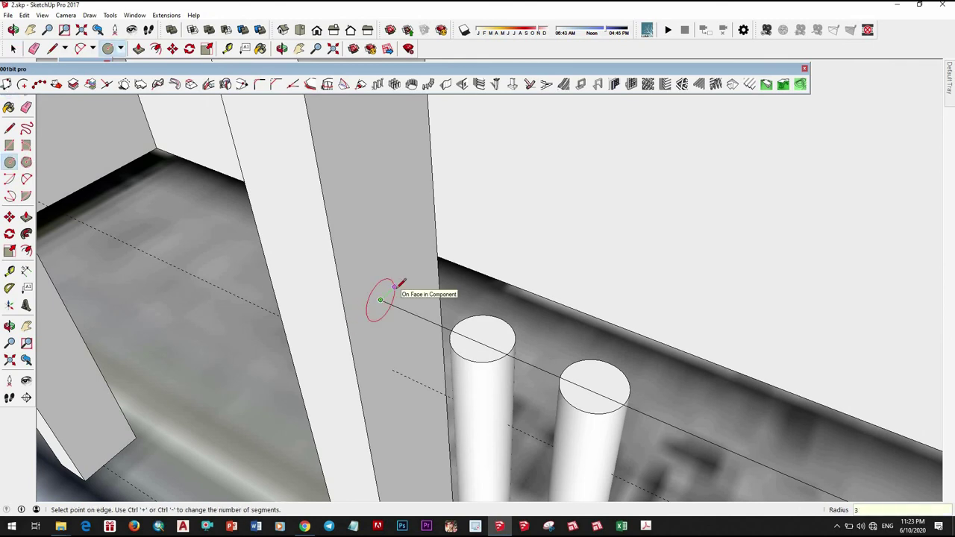
scroll(400, 282, "down", 3)
Divide the copy into 7 equal steps along the posts
middle_click_drag(490, 328, 491, 331)
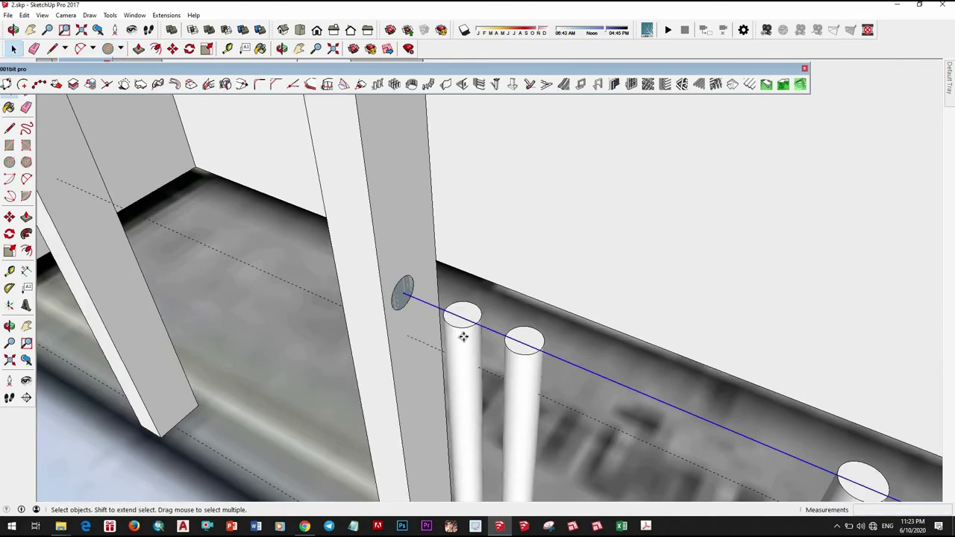
scroll(422, 311, "up", 3)
scroll(421, 311, "up", 2)
mouse_move(424, 351)
middle_mouse_down()
mouse_move(417, 343)
mouse_move(428, 382)
middle_mouse_up()
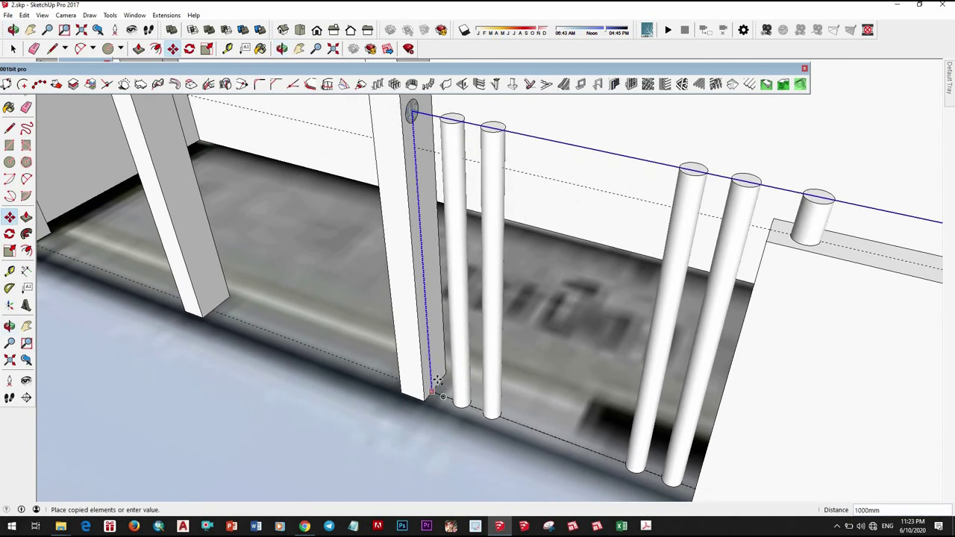
scroll(433, 382, "up", 2)
type("/")
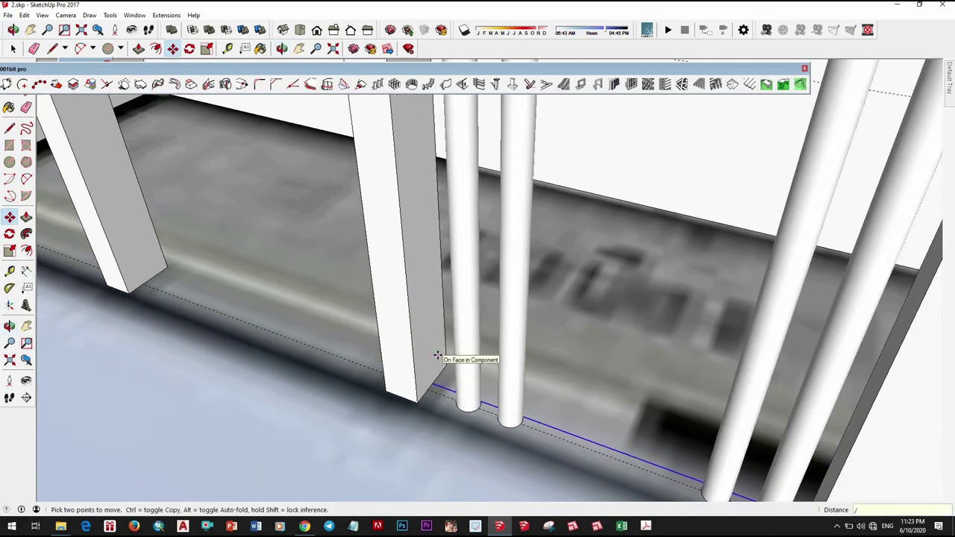
type("7")
key("Return")
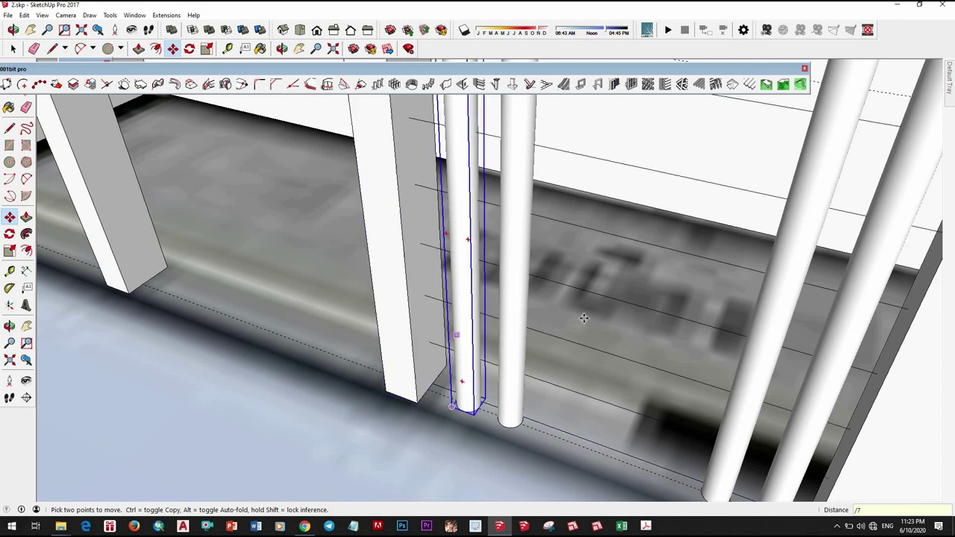
scroll(584, 318, "down", 3)
mouse_move(693, 277)
middle_mouse_down()
mouse_move(693, 198)
mouse_move(620, 213)
mouse_move(570, 359)
mouse_move(494, 371)
middle_mouse_up()
scroll(493, 371, "up", 2)
Follow Me the pillar circle along the top line to form a round handrail
right_click(494, 375)
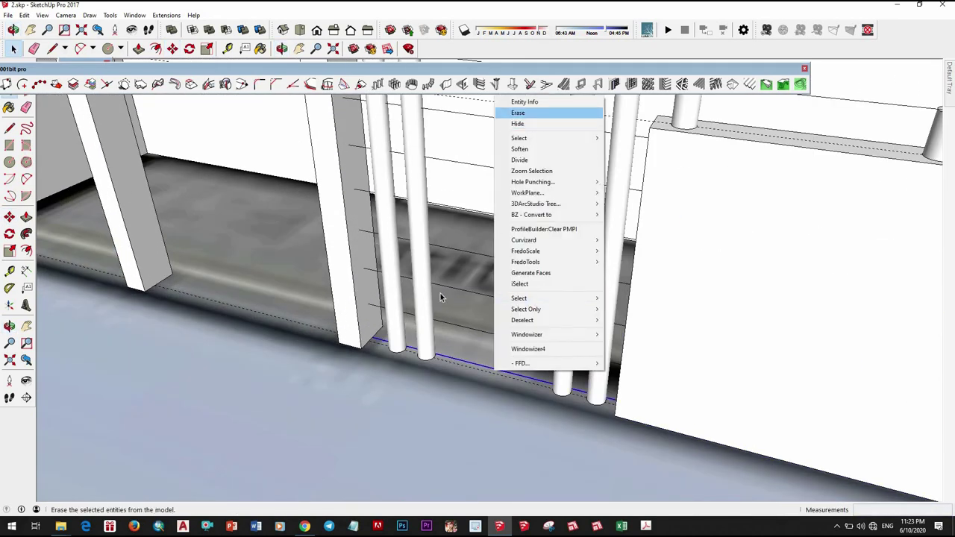
middle_click_drag(440, 297, 224, 254)
scroll(83, 229, "up", 2)
scroll(84, 228, "up", 2)
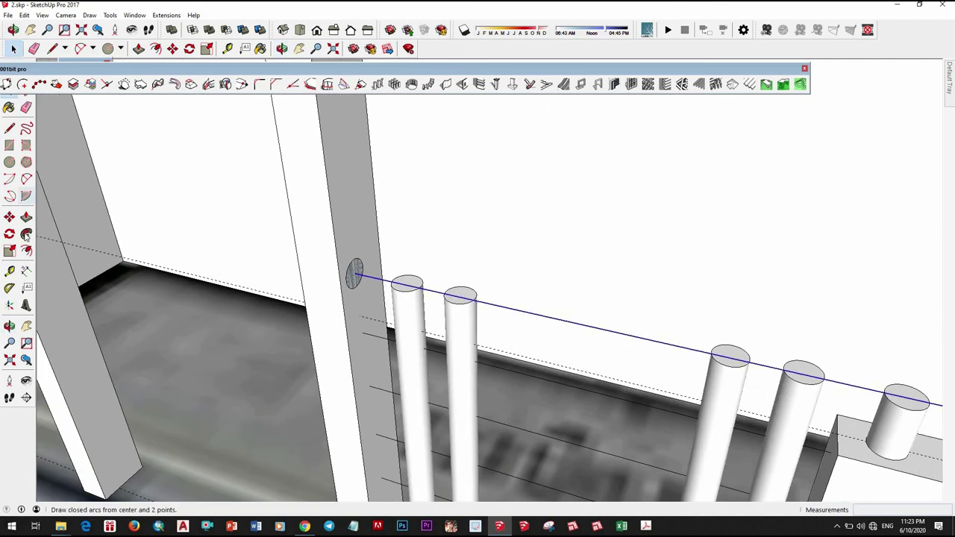
left_click(354, 274)
middle_click_drag(616, 335, 619, 333)
Select the whole handrail and make it a component
key("space")
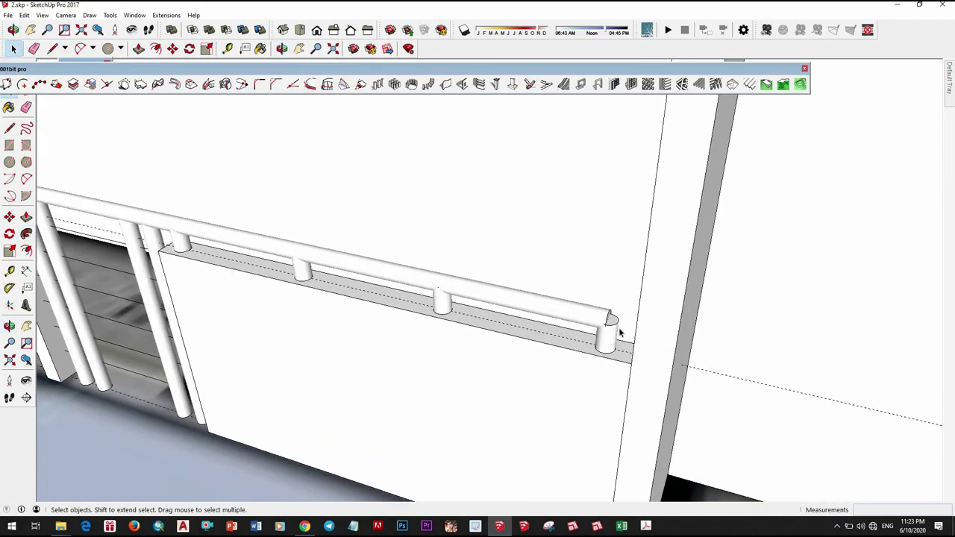
scroll(610, 326, "up", 2)
key("p")
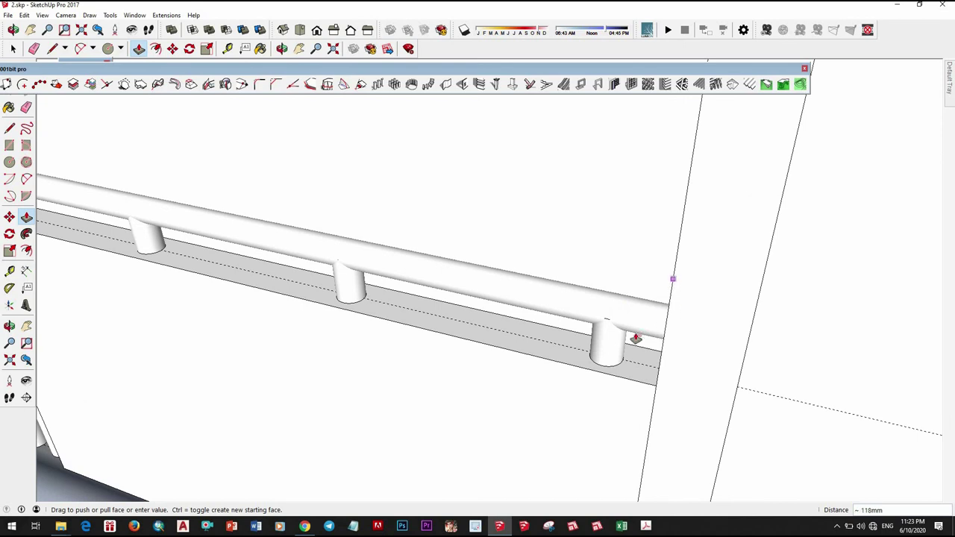
scroll(635, 338, "down", 5)
middle_click_drag(537, 319, 405, 273)
key("space")
triple_click(405, 268)
right_click(409, 268)
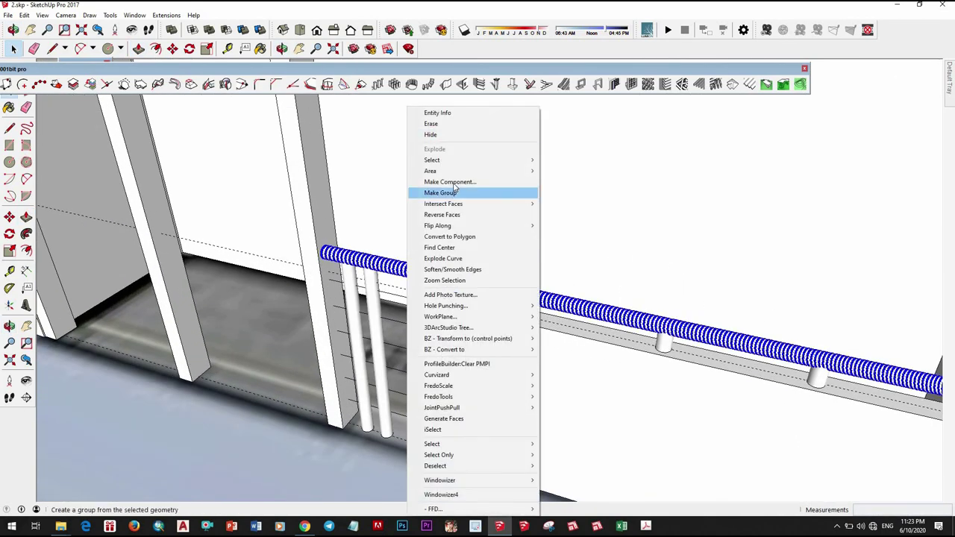
left_click(449, 182)
left_click(489, 335)
scroll(332, 289, "up", 2)
scroll(335, 290, "up", 2)
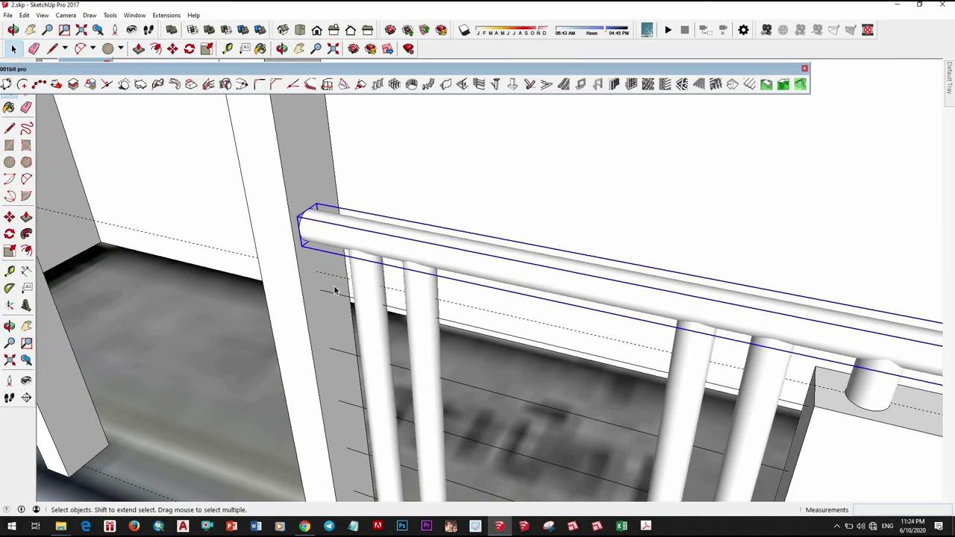
Draw a small circle on the pillar face under the rail
scroll(325, 285, "up", 2)
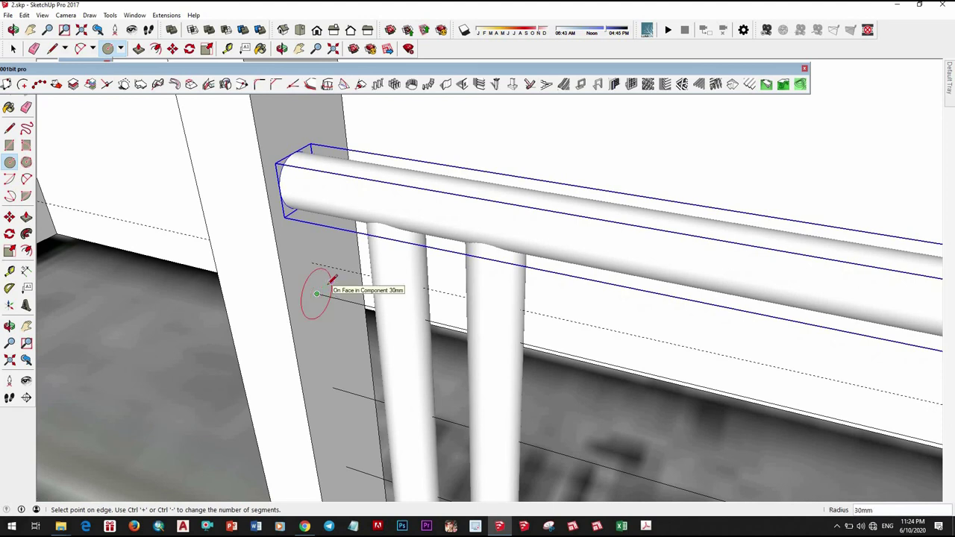
mouse_move(316, 294)
middle_mouse_down()
mouse_move(362, 313)
mouse_move(329, 283)
middle_mouse_up()
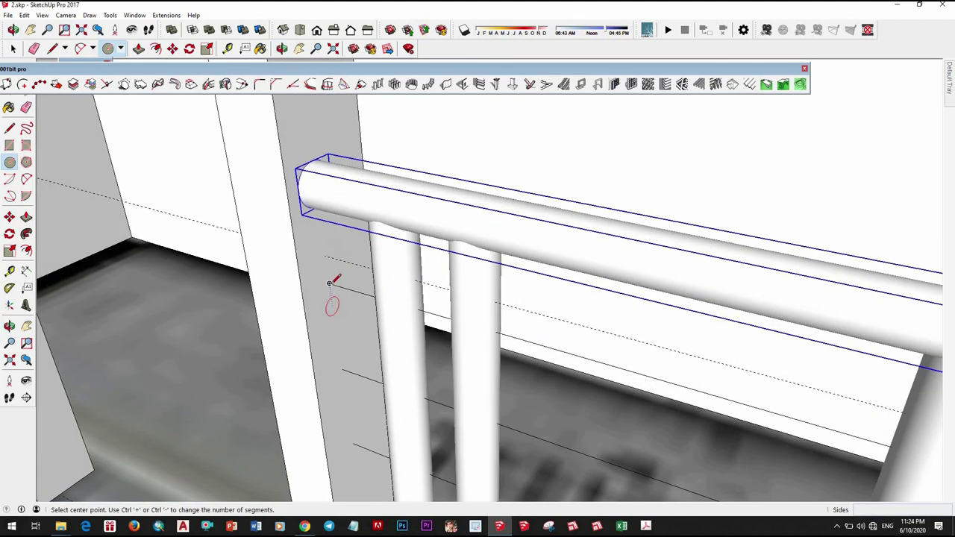
left_click(329, 284)
key("space")
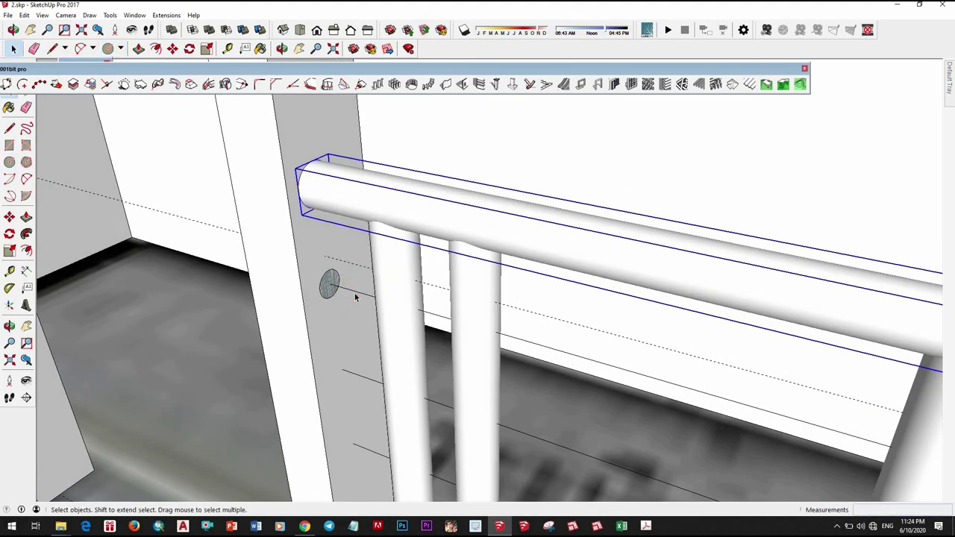
scroll(338, 290, "down", 5)
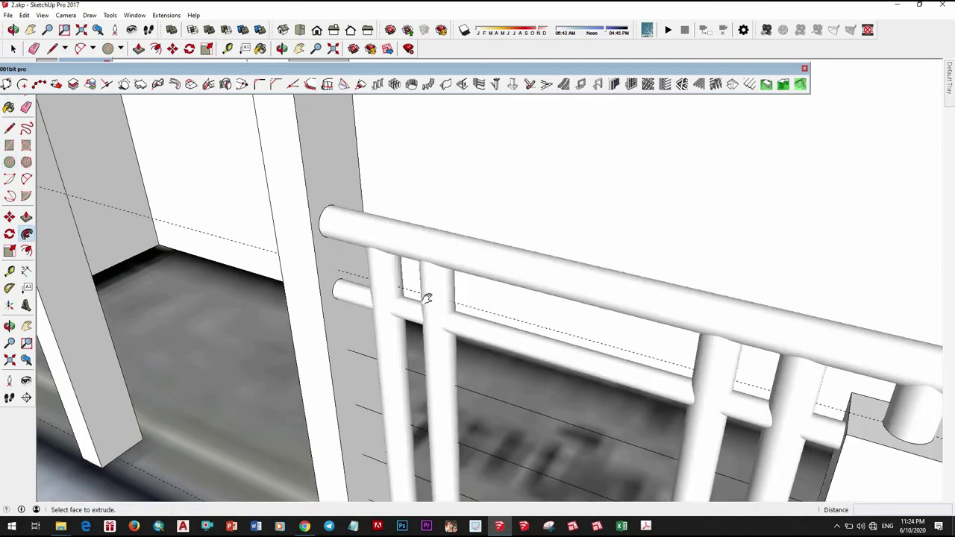
middle_click_drag(678, 311, 499, 292)
key("space")
Turn the lower rail into a component
triple_click(421, 321)
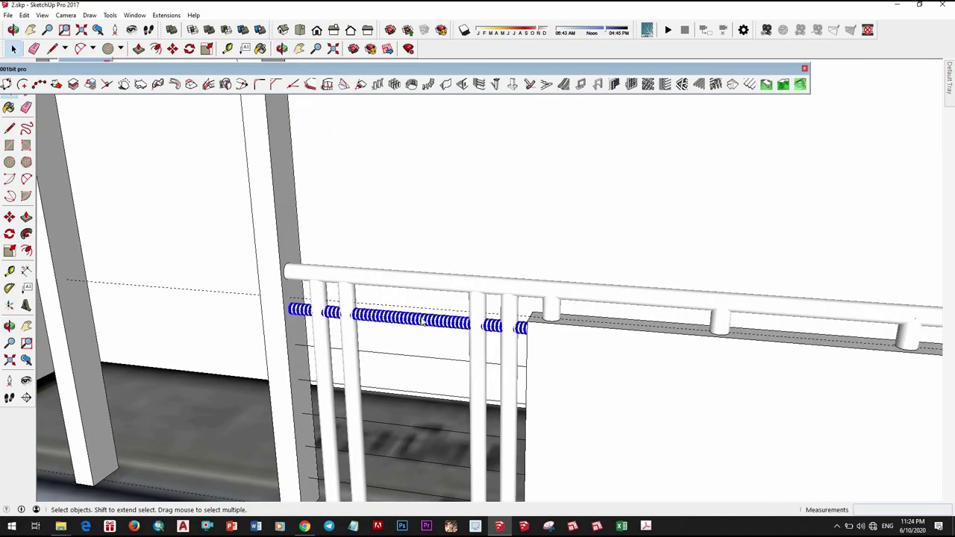
right_click(421, 322)
left_click(462, 181)
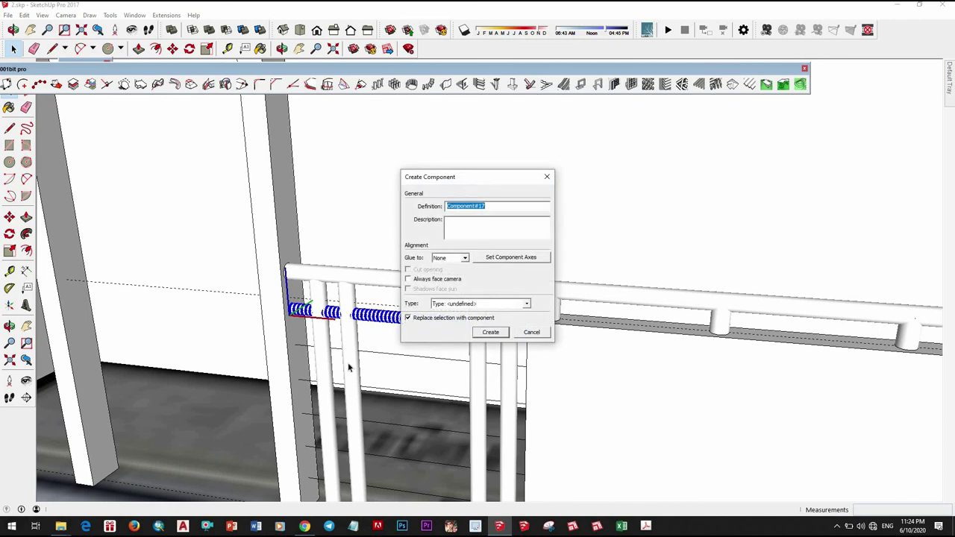
left_click(488, 331)
scroll(302, 358, "up", 2)
Copy the rail lower down the post and repeat it 4 times
left_click(296, 342)
key("ctrl")
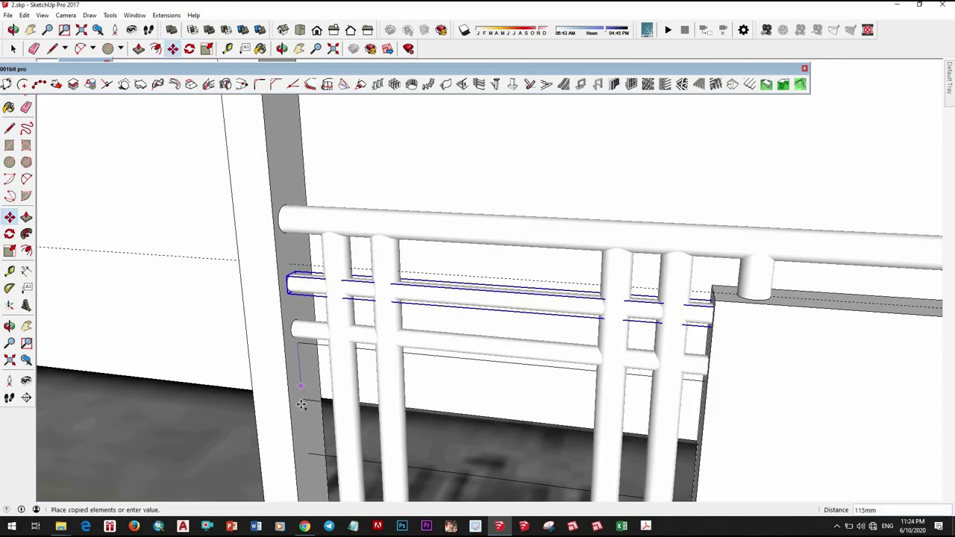
left_click(299, 400)
scroll(330, 314, "down", 3)
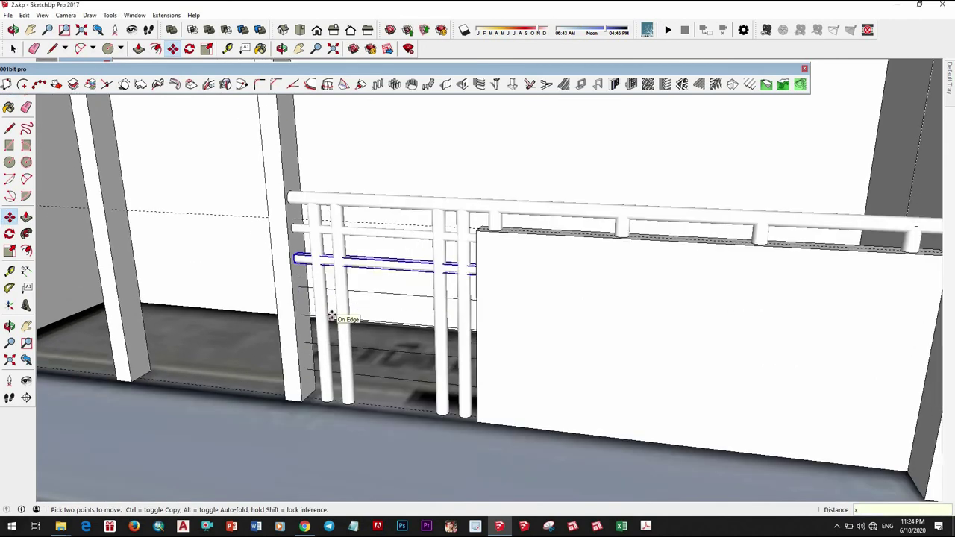
type("4")
key("Return")
scroll(355, 319, "down", 3)
mouse_move(593, 330)
middle_mouse_down()
mouse_move(483, 230)
mouse_move(483, 261)
mouse_move(394, 390)
middle_mouse_up()
scroll(484, 230, "down", 5)
scroll(483, 261, "up", 3)
scroll(394, 390, "up", 4)
scroll(341, 411, "up", 4)
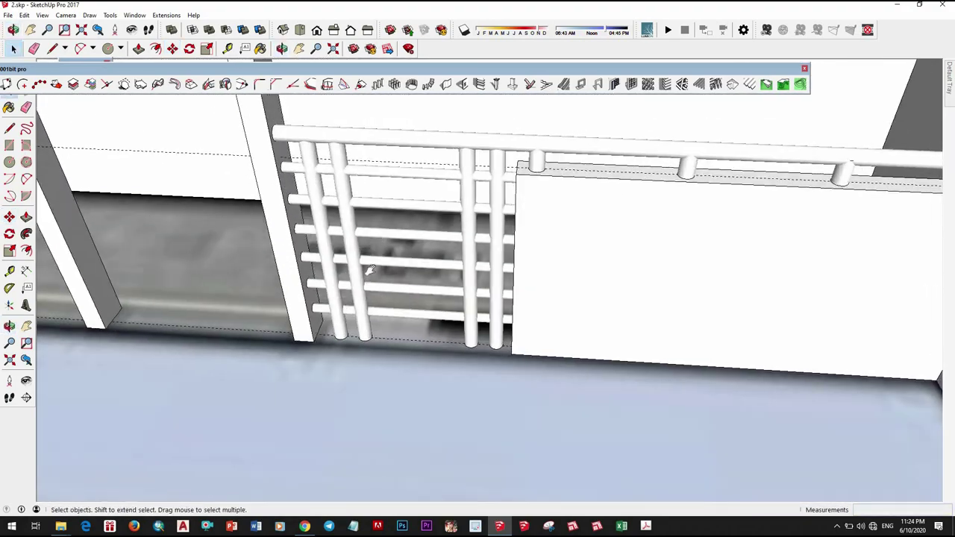
scroll(368, 270, "down", 3)
Undo the repeated horizontal rail copies
key("ctrl+z")
scroll(306, 278, "up", 3)
scroll(297, 278, "up", 2)
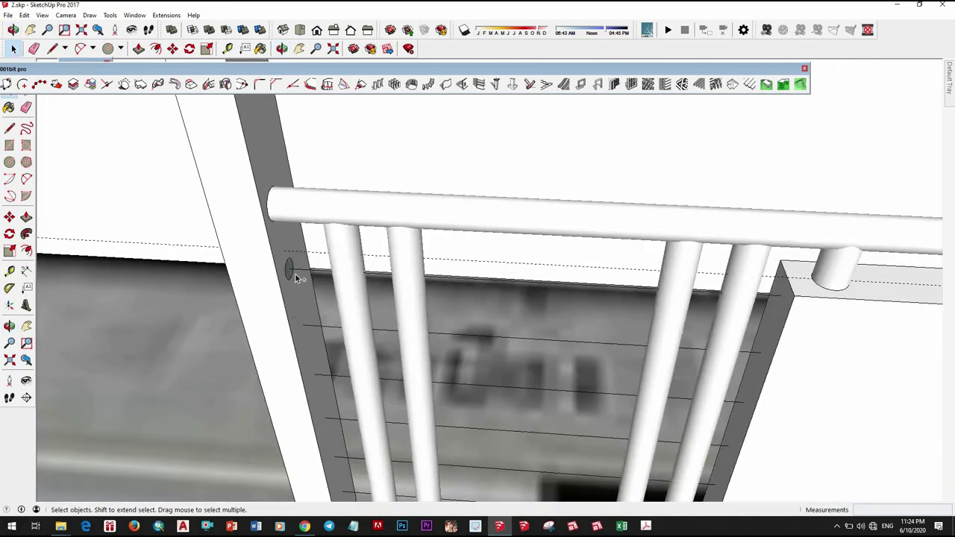
scroll(296, 278, "up", 2)
scroll(305, 269, "up", 1)
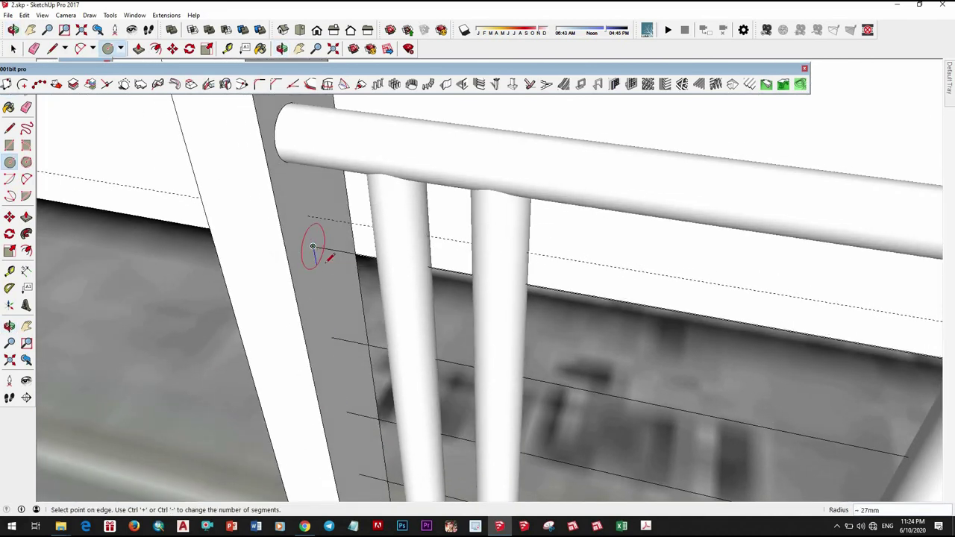
type("10")
Place a small circle on the post for the new thin rail
left_click(335, 277)
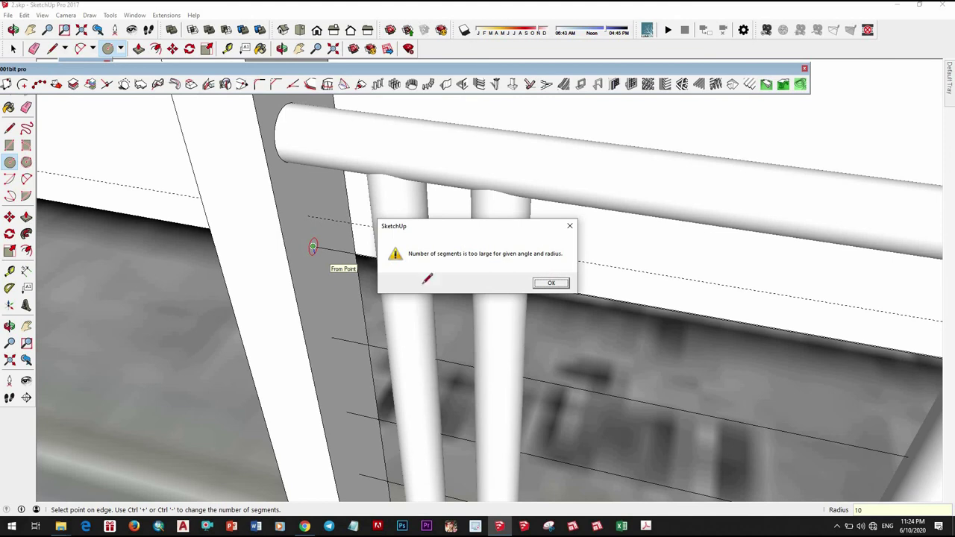
key("Return")
scroll(343, 256, "up", 2)
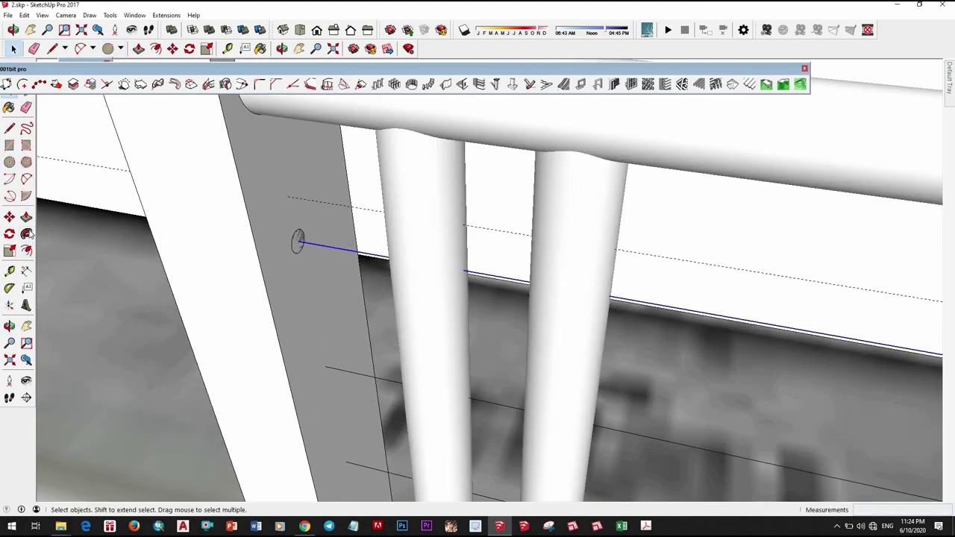
scroll(297, 244, "down", 3)
scroll(351, 221, "down", 3)
mouse_move(467, 284)
middle_mouse_down()
mouse_move(448, 229)
mouse_move(510, 314)
middle_mouse_up()
scroll(509, 313, "down", 3)
Orbit over the whole house and reference image, then back to the railing posts
scroll(532, 211, "down", 3)
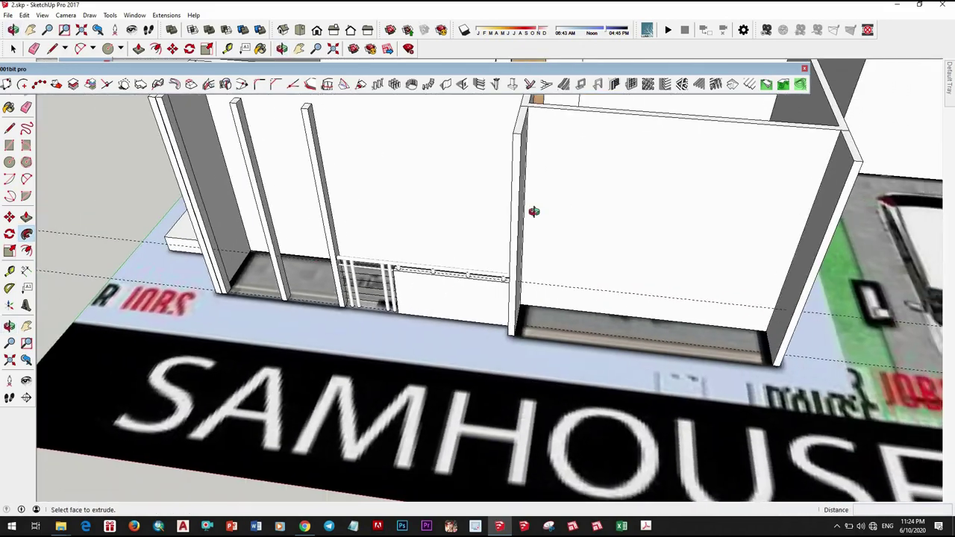
mouse_move(532, 212)
middle_mouse_down()
mouse_move(649, 181)
mouse_move(522, 238)
middle_mouse_up()
scroll(522, 239, "up", 3)
scroll(493, 239, "down", 5)
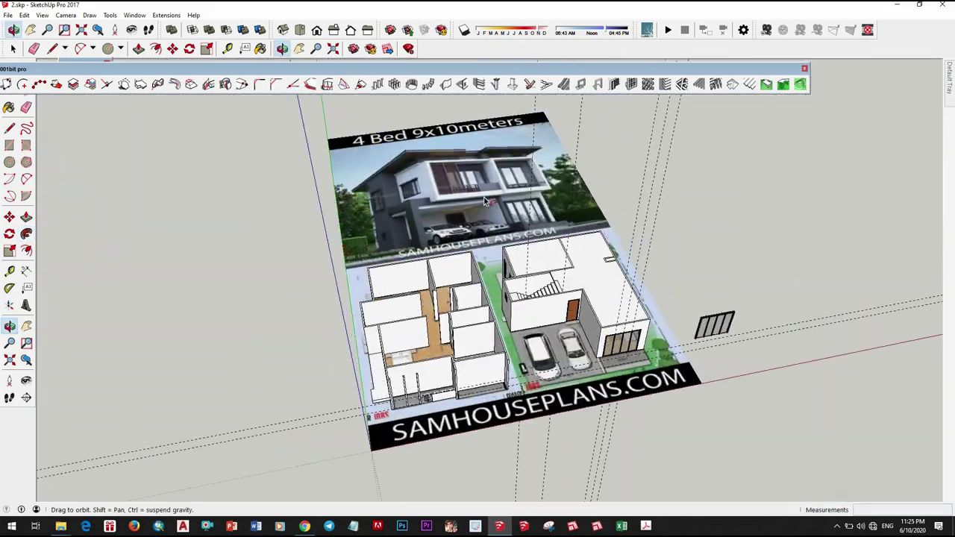
scroll(474, 234, "up", 5)
scroll(474, 237, "up", 5)
middle_click_drag(474, 237, 449, 254)
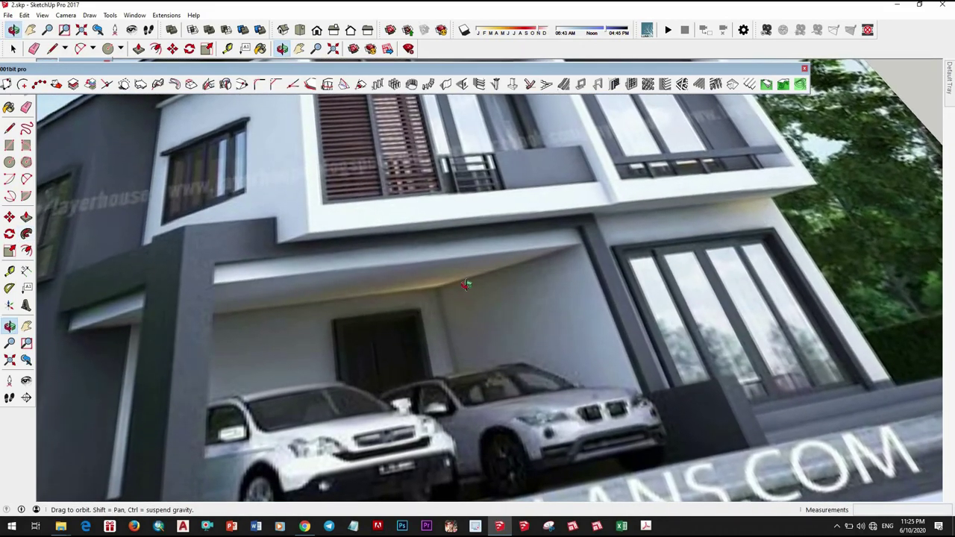
scroll(449, 254, "down", 5)
scroll(417, 298, "up", 3)
middle_click_drag(418, 298, 394, 315)
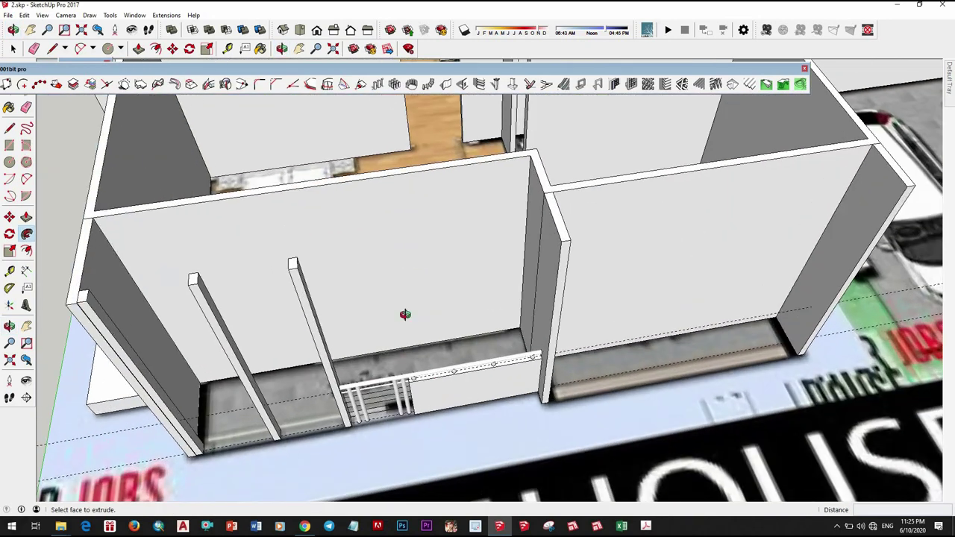
scroll(394, 315, "up", 4)
scroll(350, 289, "up", 3)
middle_click_drag(228, 288, 353, 221)
Make the thin horizontal rail a component
key("space")
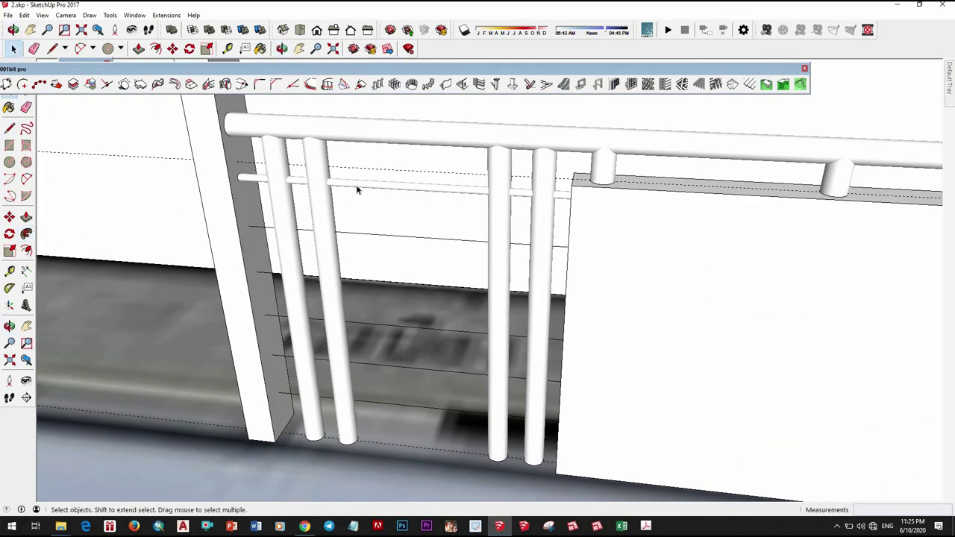
right_click(359, 189)
left_click(405, 182)
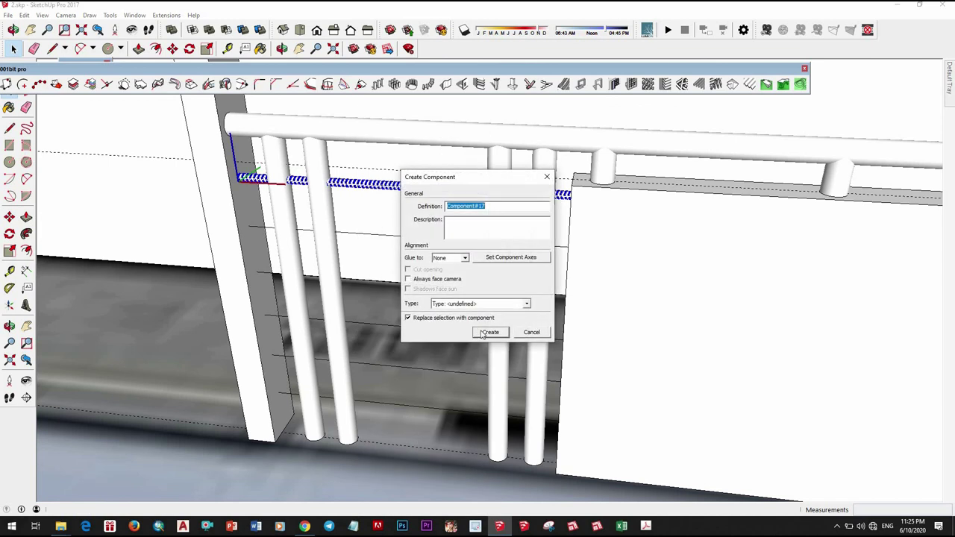
left_click(489, 337)
Move-copy the rail downward into five evenly spaced rails
key("m")
scroll(248, 223, "up", 2)
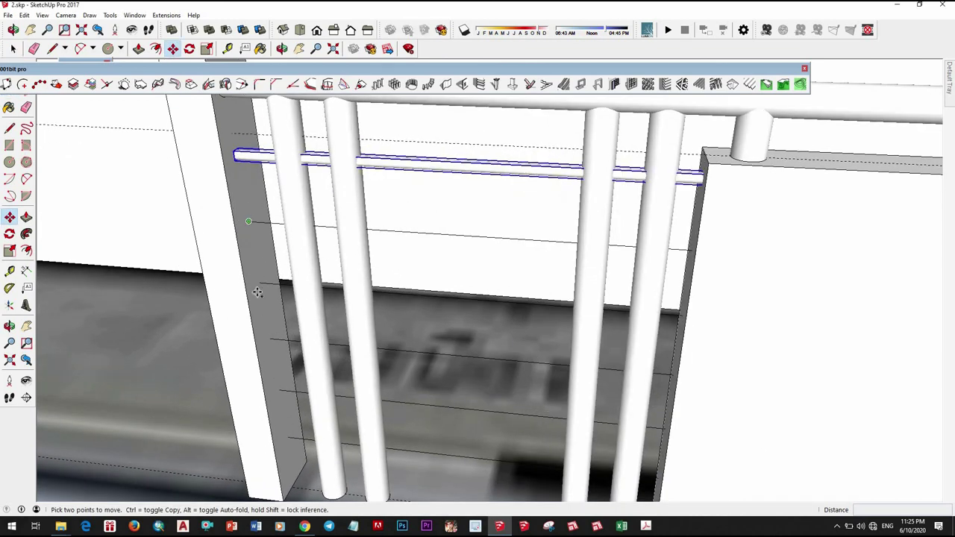
left_click(258, 284)
type("x5")
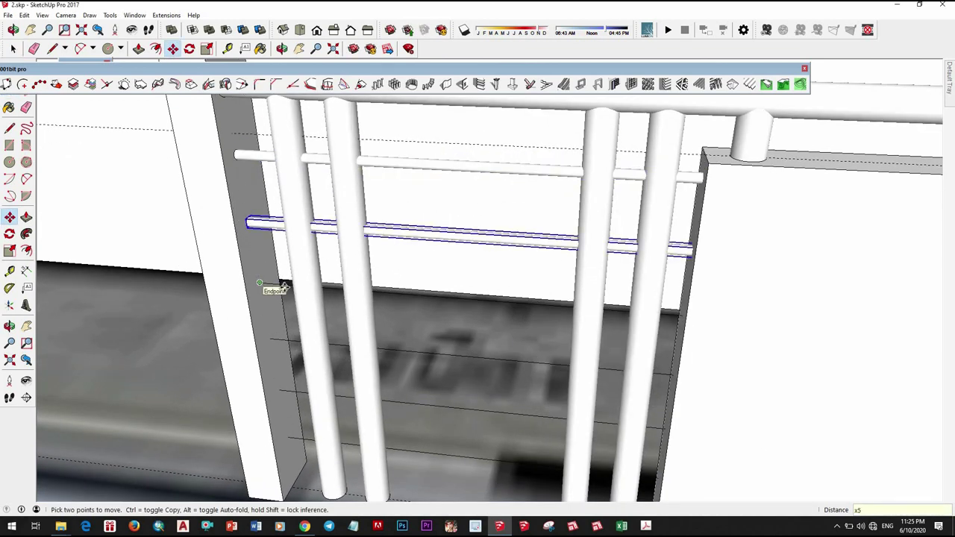
key("space")
scroll(283, 287, "down", 5)
scroll(266, 336, "up", 4)
mouse_move(266, 313)
middle_mouse_down()
mouse_move(266, 360)
mouse_move(552, 343)
middle_mouse_up()
Draw a sill rectangle at the base of the railing opening and raise it 35mm
key("r")
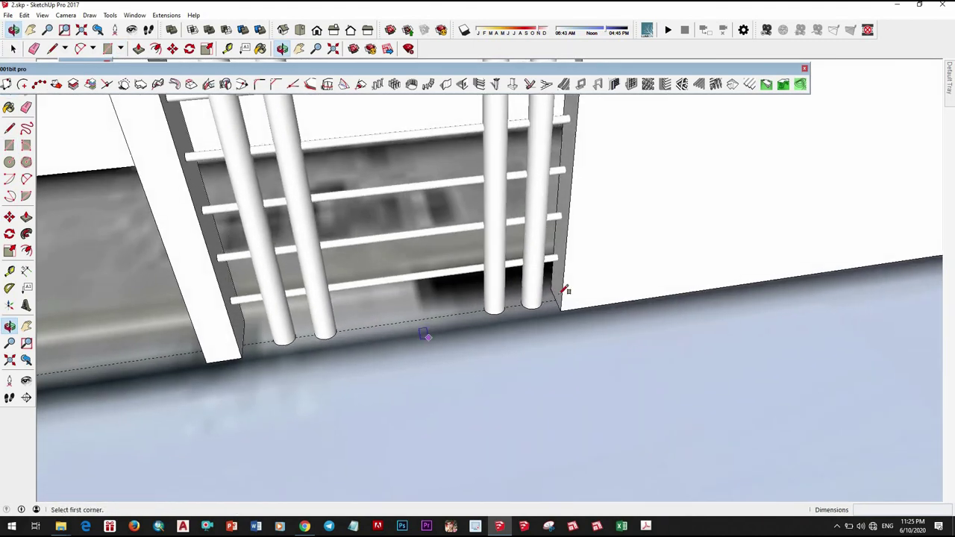
scroll(564, 289, "up", 2)
left_click(134, 378)
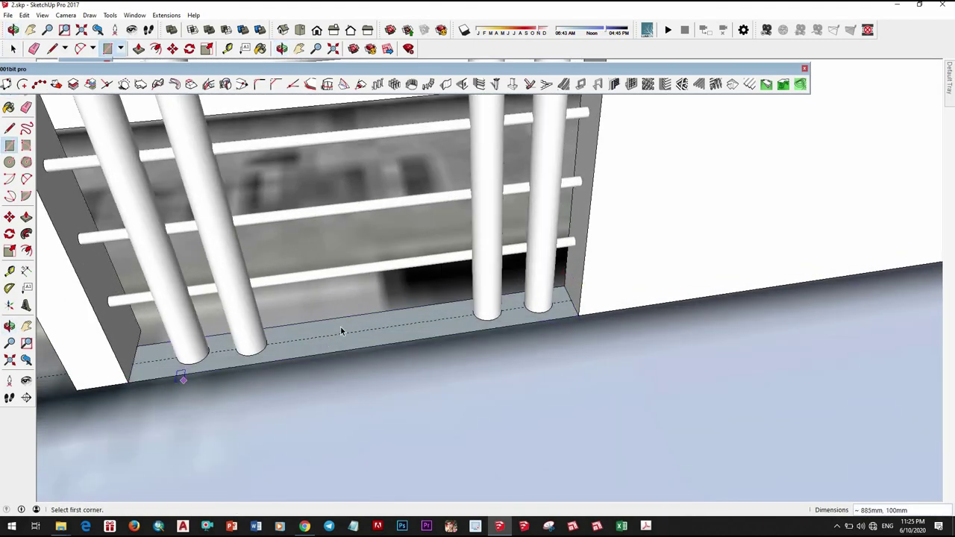
key("space")
left_click(343, 326)
key("p")
left_click(343, 326)
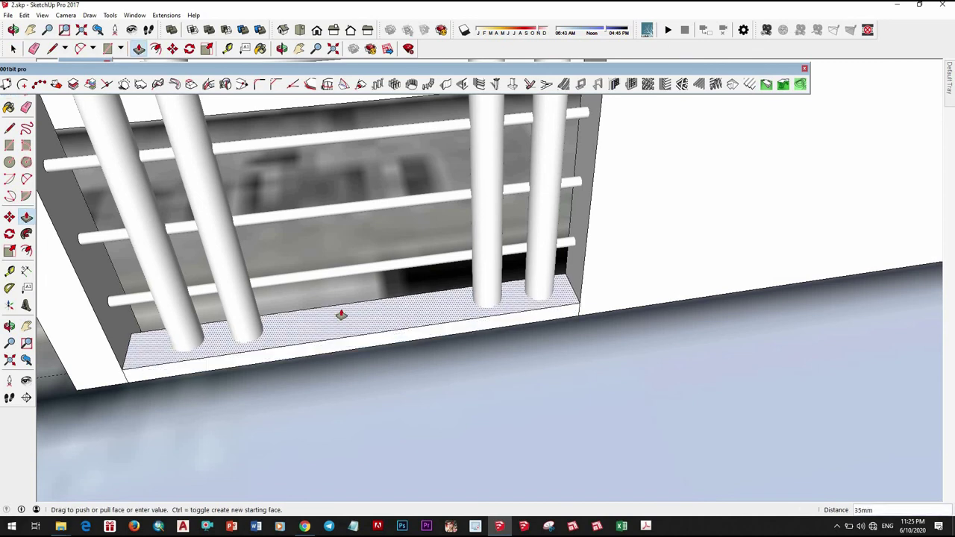
mouse_move(363, 314)
middle_mouse_down()
mouse_move(363, 335)
mouse_move(361, 321)
middle_mouse_up()
type("-50")
key("Return")
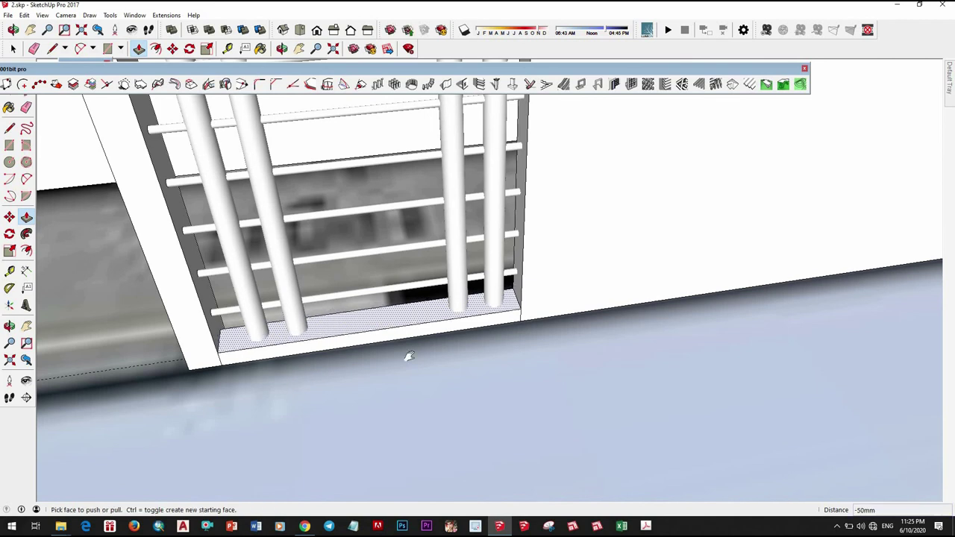
Extend the sill's end along the wall beneath the neighbouring openings
scroll(448, 314, "down", 3)
scroll(426, 340, "up", 3)
scroll(336, 368, "up", 2)
scroll(336, 369, "down", 2)
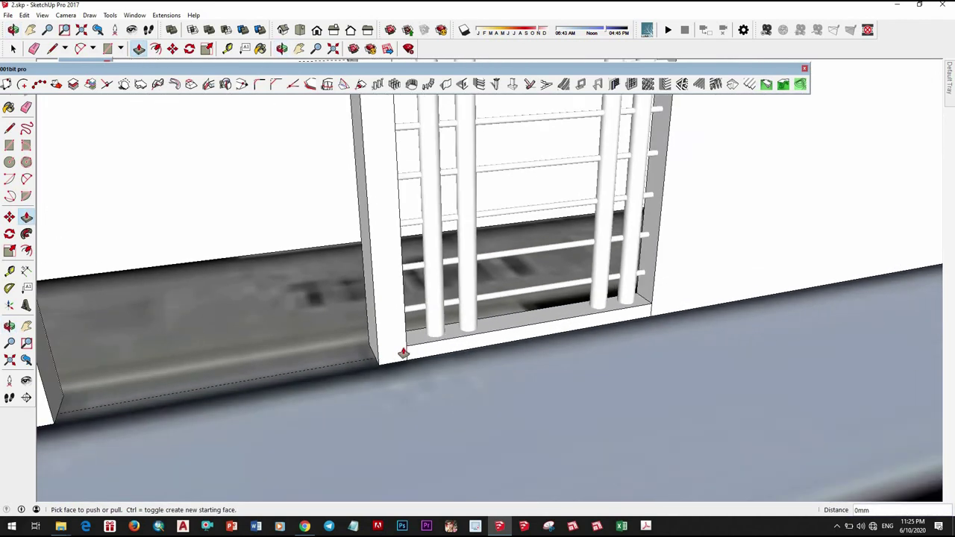
left_click(260, 399)
scroll(260, 398, "down", 3)
scroll(312, 369, "up", 3)
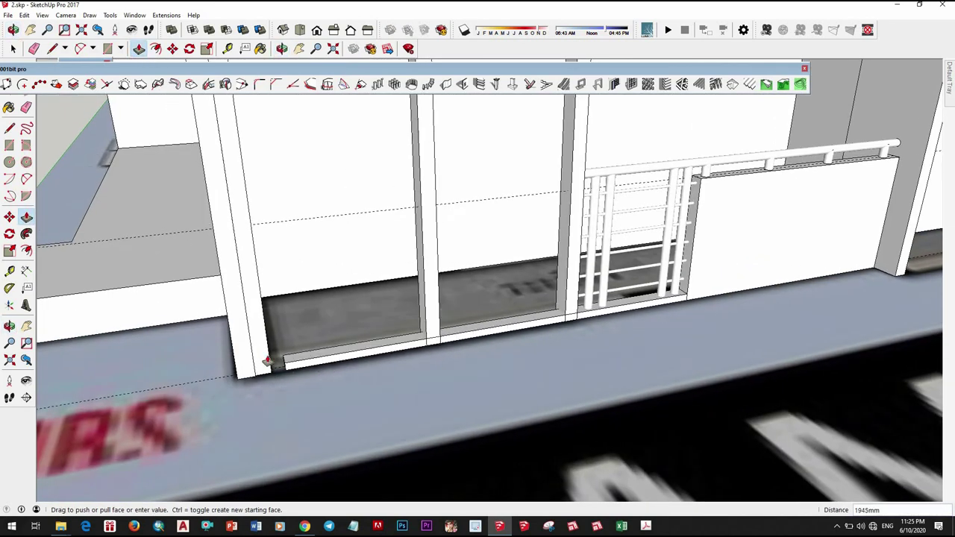
key("space")
scroll(335, 362, "down", 2)
Copy the sill to the base of the next front opening
right_click(340, 356)
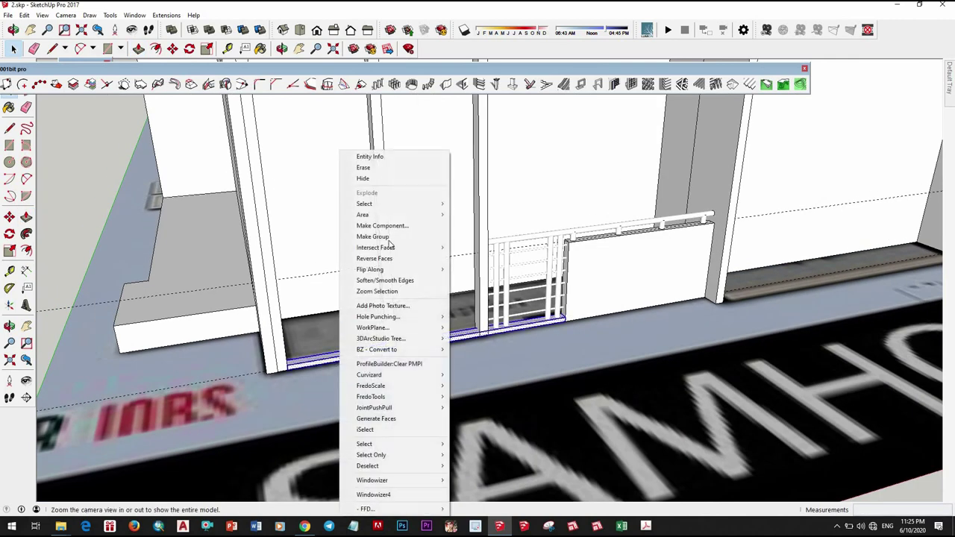
scroll(477, 347, "down", 3)
mouse_move(375, 335)
middle_mouse_down()
mouse_move(436, 364)
mouse_move(418, 313)
mouse_move(329, 283)
middle_mouse_up()
scroll(436, 364, "down", 3)
scroll(373, 314, "up", 2)
scroll(315, 297, "up", 3)
scroll(315, 296, "up", 3)
scroll(51, 289, "up", 1)
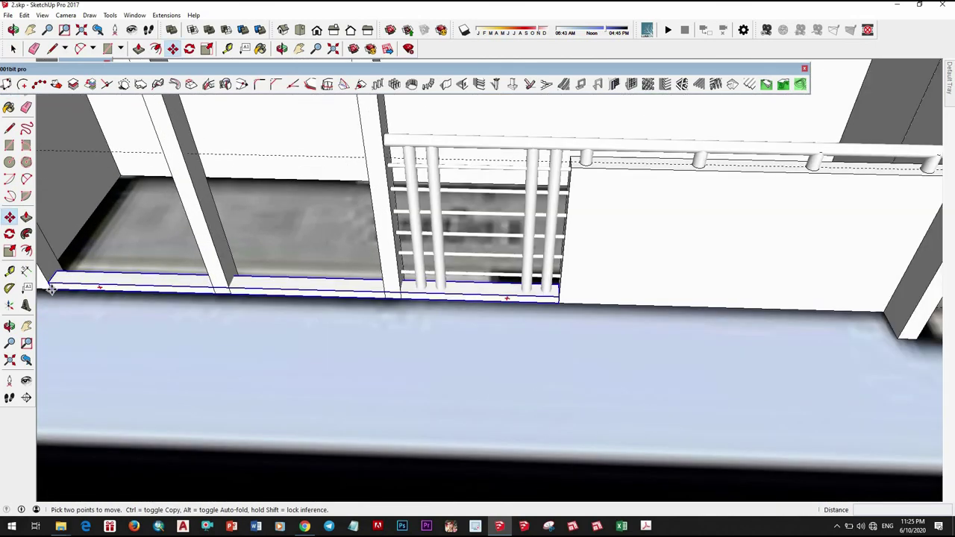
mouse_move(487, 320)
middle_mouse_down()
mouse_move(592, 361)
mouse_move(507, 347)
middle_mouse_up()
left_click(670, 358)
key("space")
Pull the copied sill's end face to set its new length
key("p")
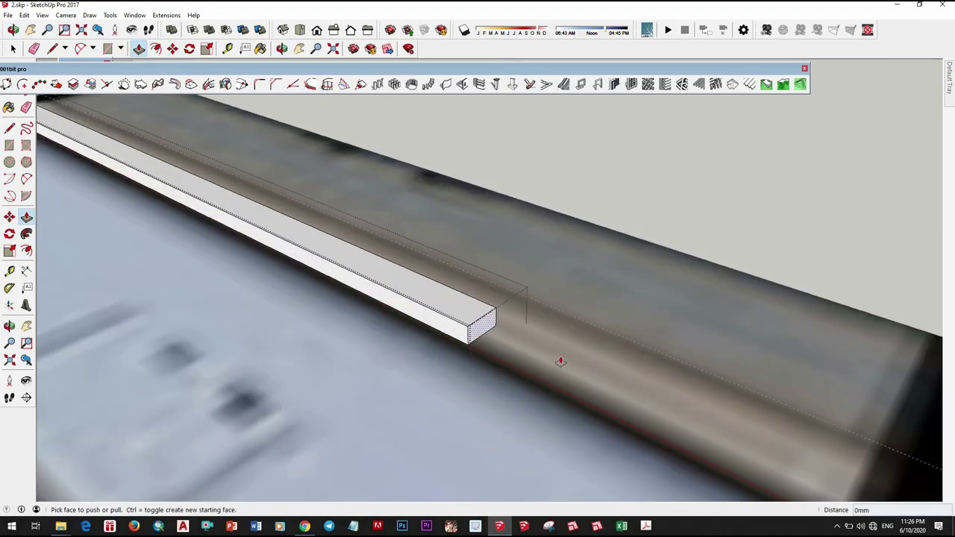
left_click(560, 355)
left_click(564, 368)
key("space")
scroll(490, 331, "down", 5)
scroll(217, 212, "down", 3)
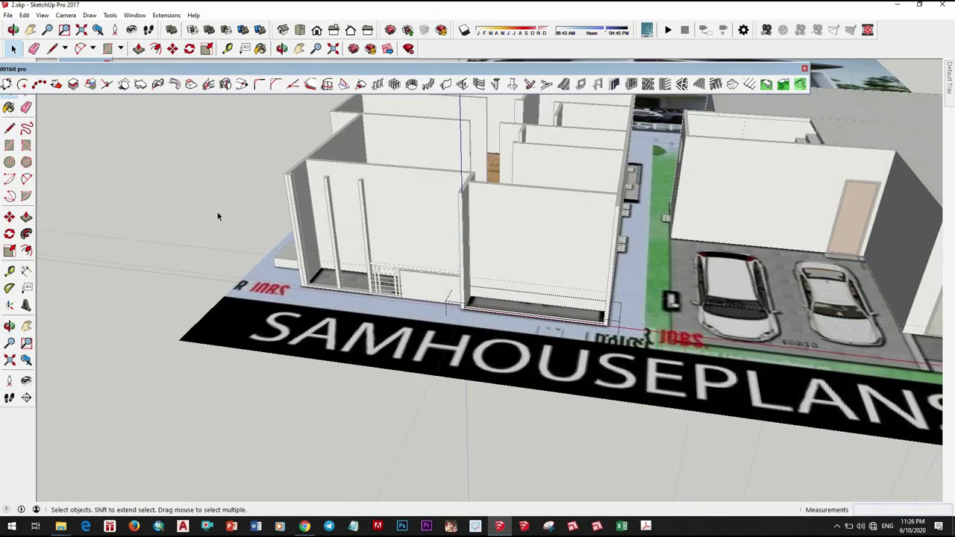
mouse_move(217, 212)
middle_mouse_down()
mouse_move(612, 228)
mouse_move(360, 234)
mouse_move(524, 251)
middle_mouse_up()
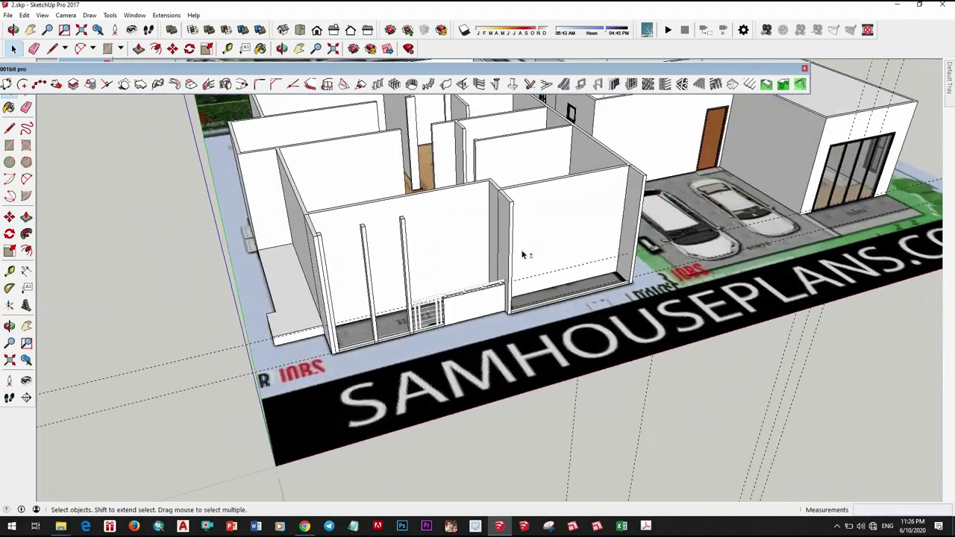
scroll(731, 213, "down", 3)
scroll(505, 374, "up", 3)
middle_click_drag(505, 375, 792, 228)
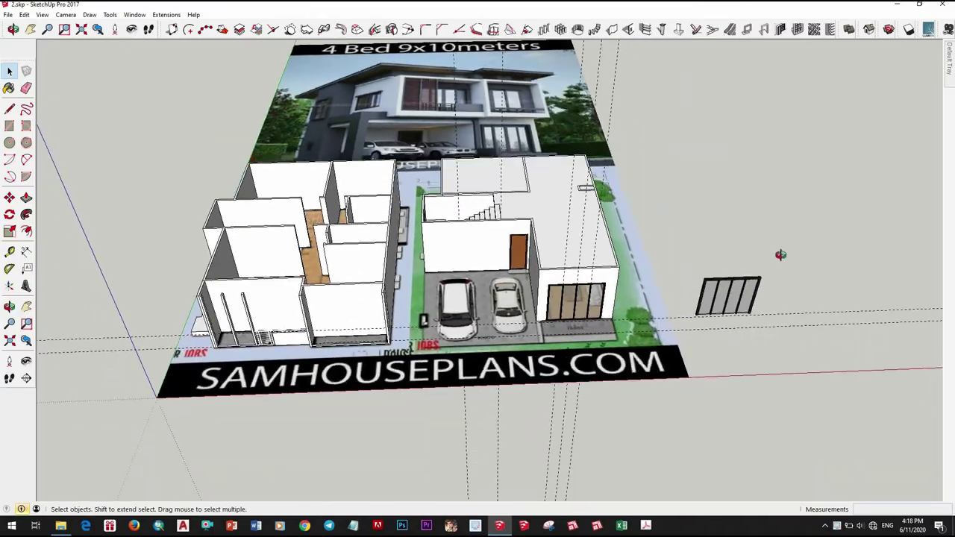
Copy the selected tall paned windows onto the side wall of the left upper block
mouse_move(780, 254)
middle_mouse_down()
mouse_move(672, 284)
mouse_move(746, 269)
mouse_move(616, 313)
mouse_move(501, 223)
middle_mouse_up()
scroll(616, 313, "up", 3)
scroll(501, 222, "up", 3)
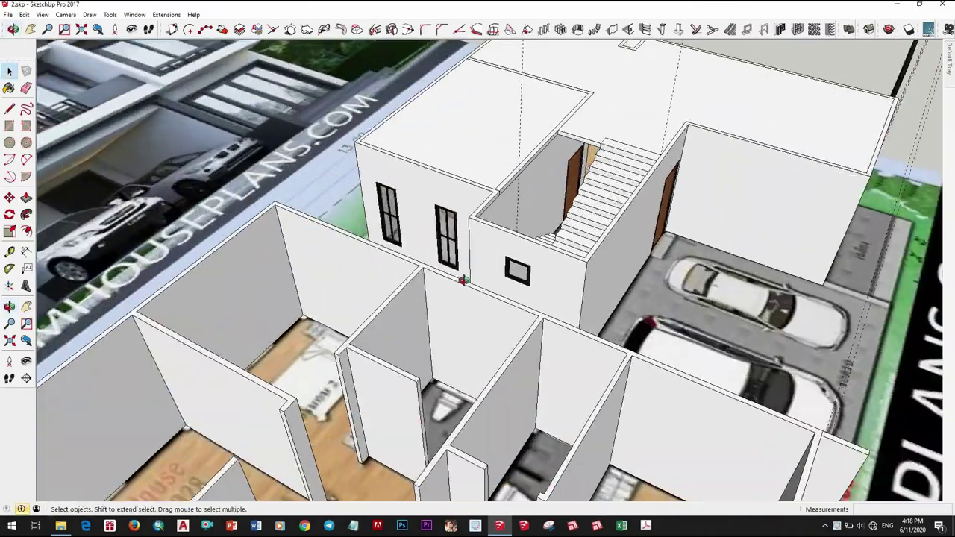
scroll(391, 222, "up", 2)
scroll(430, 260, "down", 3)
middle_click_drag(431, 259, 582, 263)
scroll(581, 262, "up", 3)
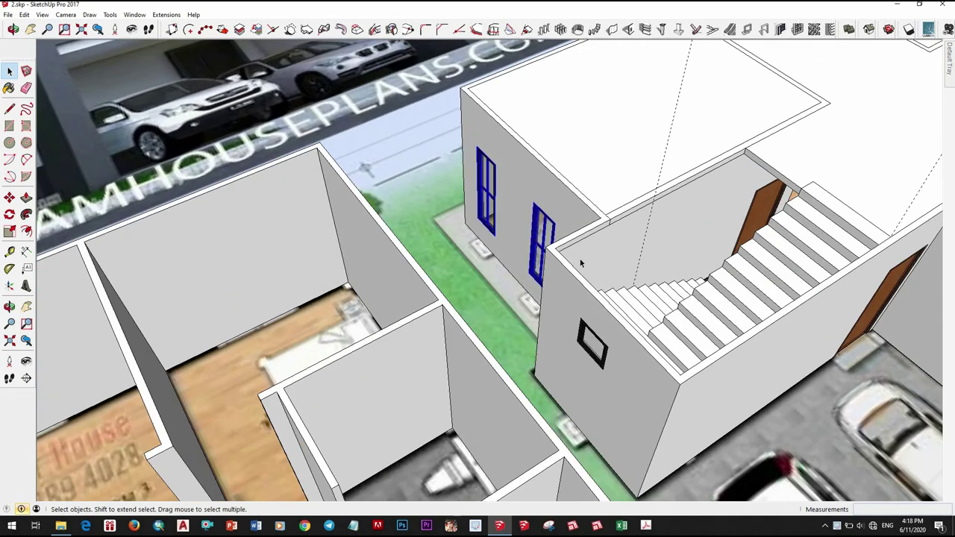
scroll(593, 217, "up", 1)
key("m")
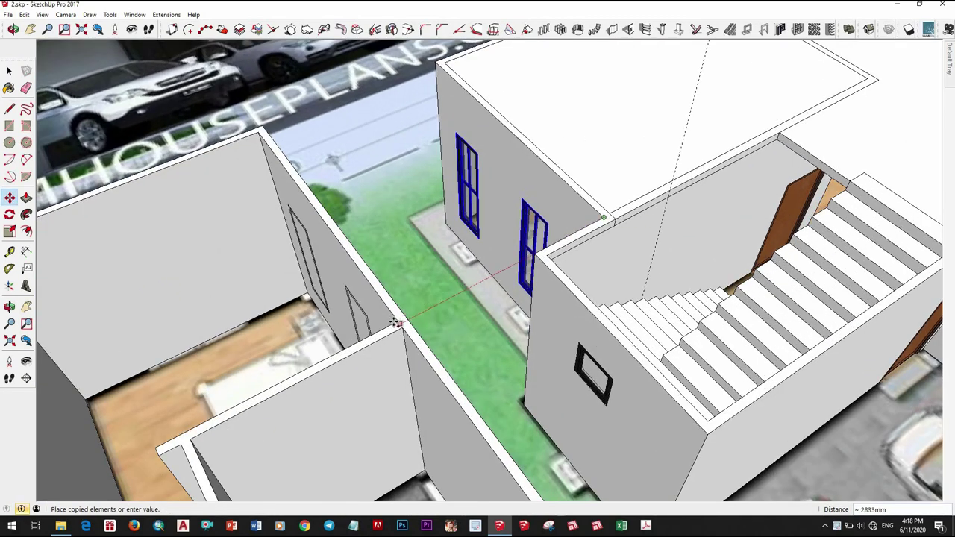
scroll(395, 320, "up", 2)
scroll(405, 324, "up", 2)
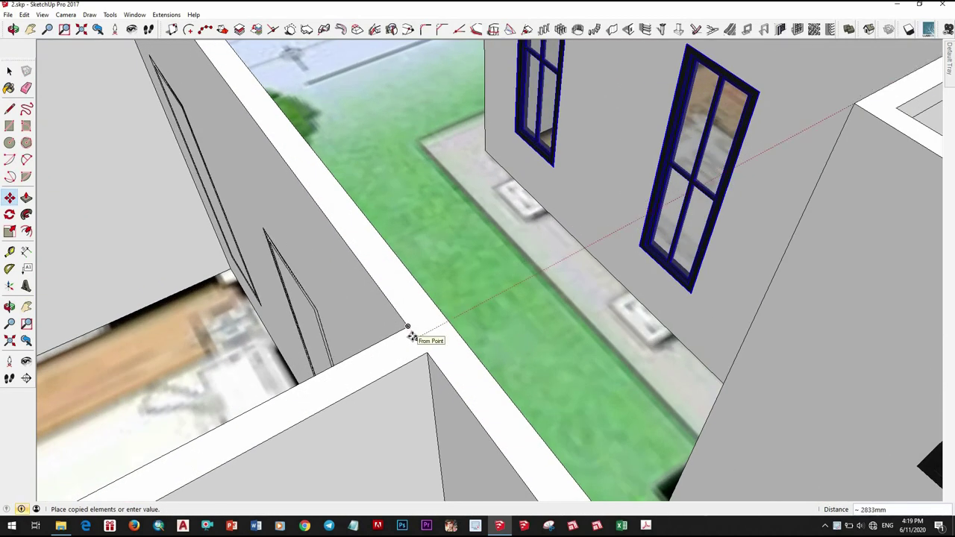
left_click(404, 323)
left_click(401, 326)
scroll(373, 314, "down", 4)
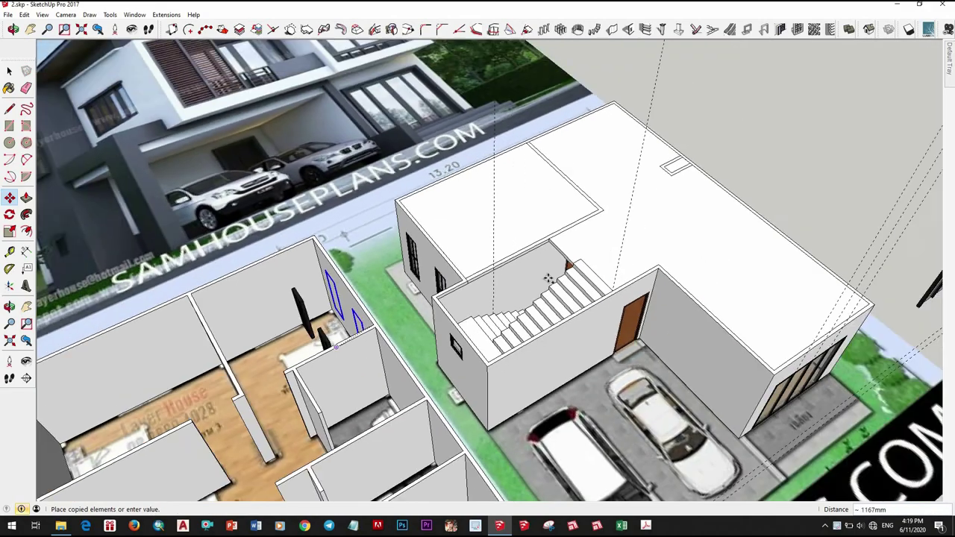
scroll(418, 350, "up", 3)
scroll(433, 365, "up", 2)
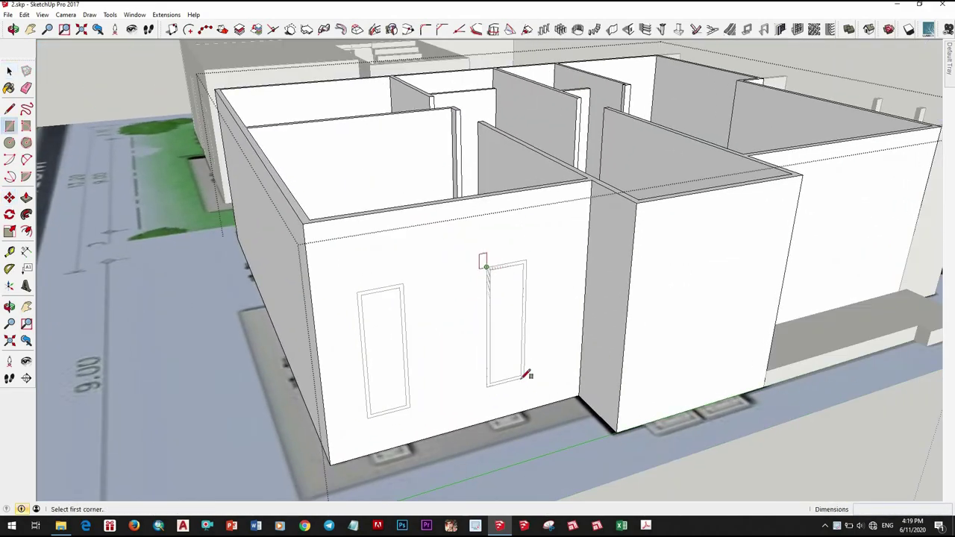
Start a Push/Pull on the wall rectangle, then cancel it
scroll(358, 290, "up", 2)
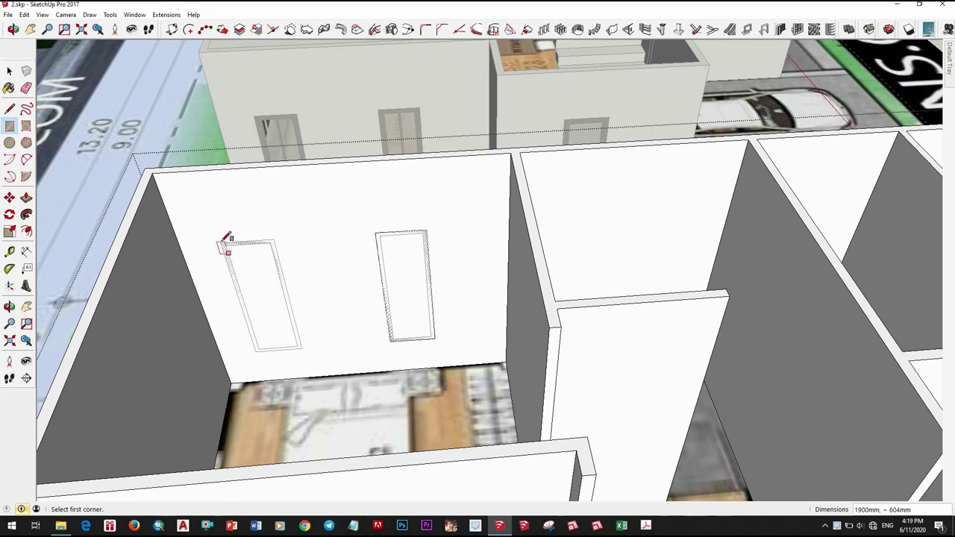
scroll(301, 347, "up", 2)
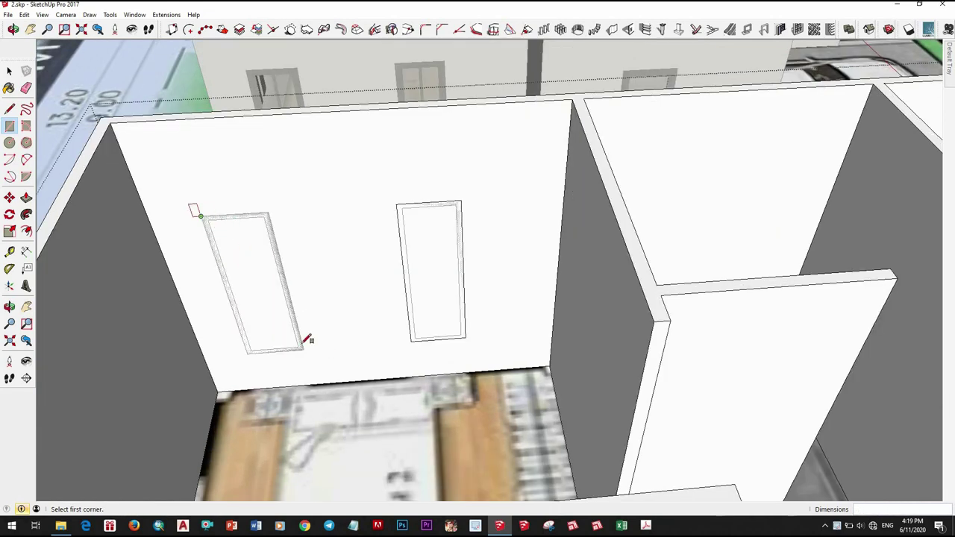
scroll(340, 378, "down", 3)
scroll(378, 243, "up", 1)
key("p")
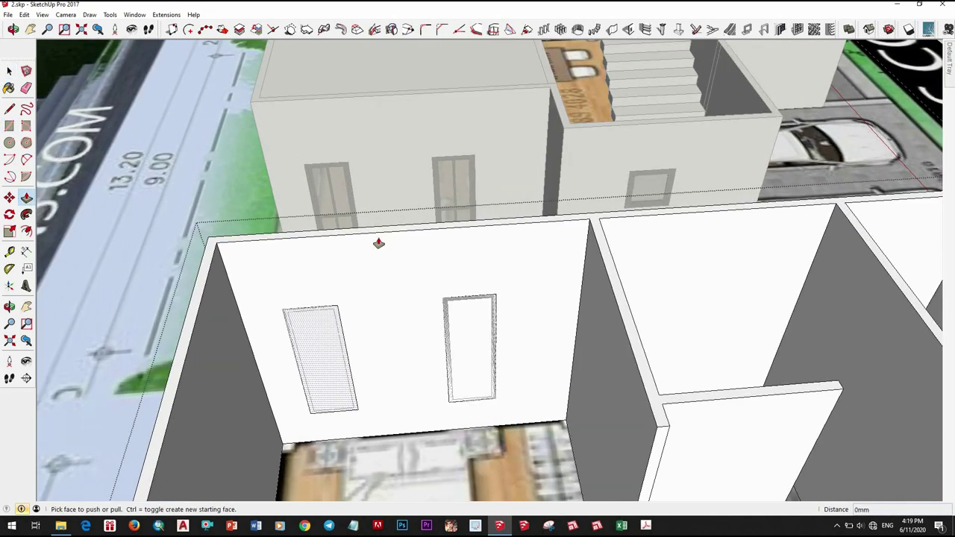
scroll(467, 341, "down", 3)
middle_click_drag(468, 341, 372, 373)
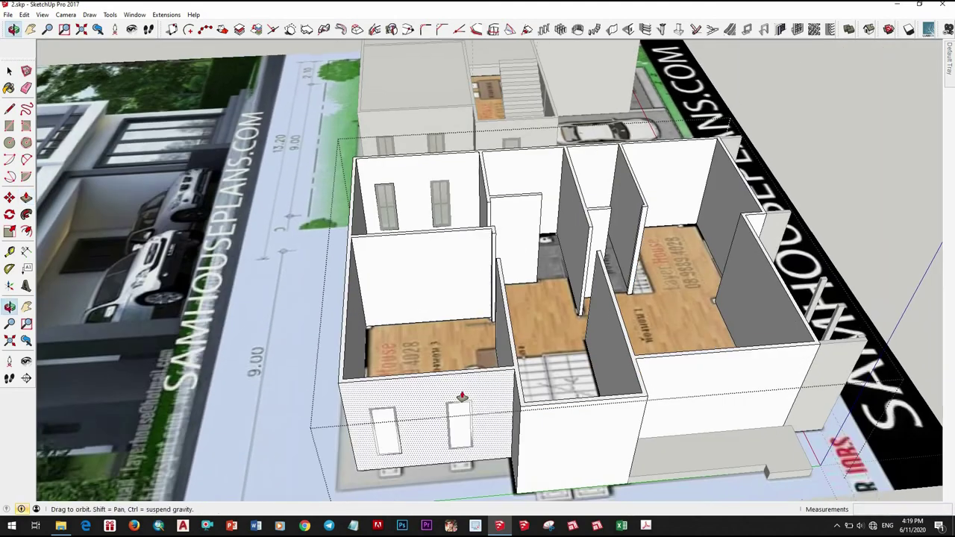
scroll(341, 395, "up", 3)
left_click(338, 406)
key("Escape")
scroll(338, 405, "down", 5)
key("space")
Copy a paned window onto the front wall of the open-roofed block
mouse_move(338, 405)
middle_mouse_down()
mouse_move(447, 388)
mouse_move(483, 430)
mouse_move(299, 388)
middle_mouse_up()
scroll(484, 430, "up", 3)
scroll(254, 380, "up", 3)
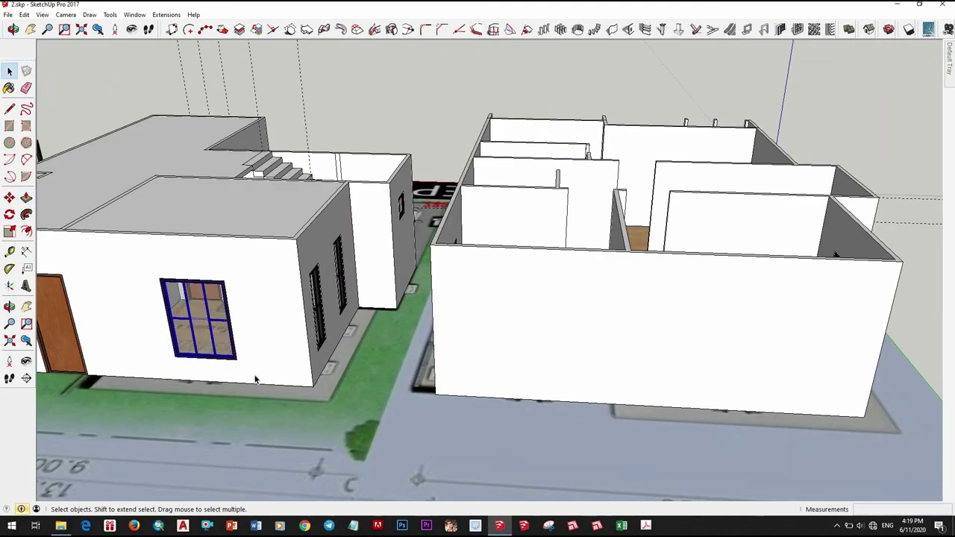
key("m")
scroll(299, 239, "up", 1)
middle_click_drag(358, 308, 456, 276)
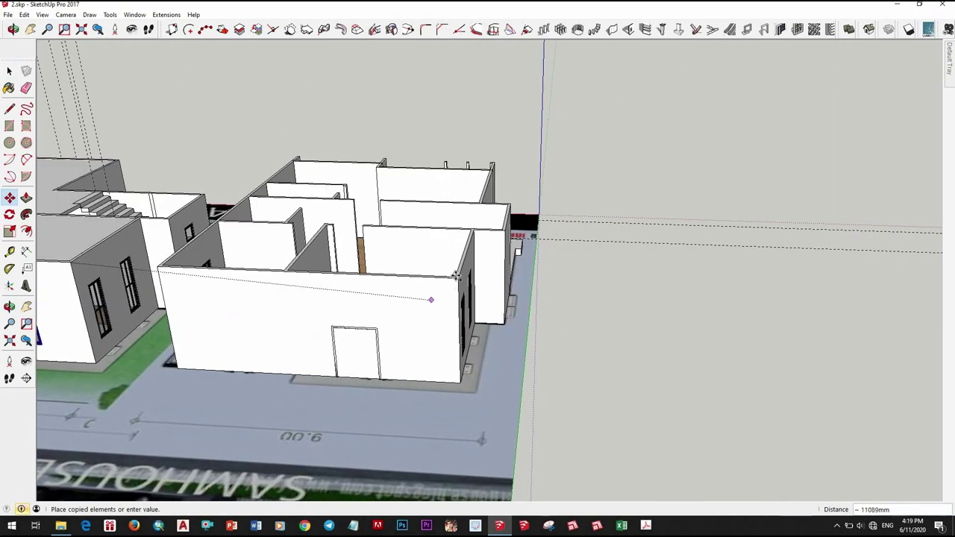
scroll(457, 278, "up", 2)
left_click(440, 315)
scroll(440, 314, "down", 2)
middle_click_drag(441, 316, 535, 373)
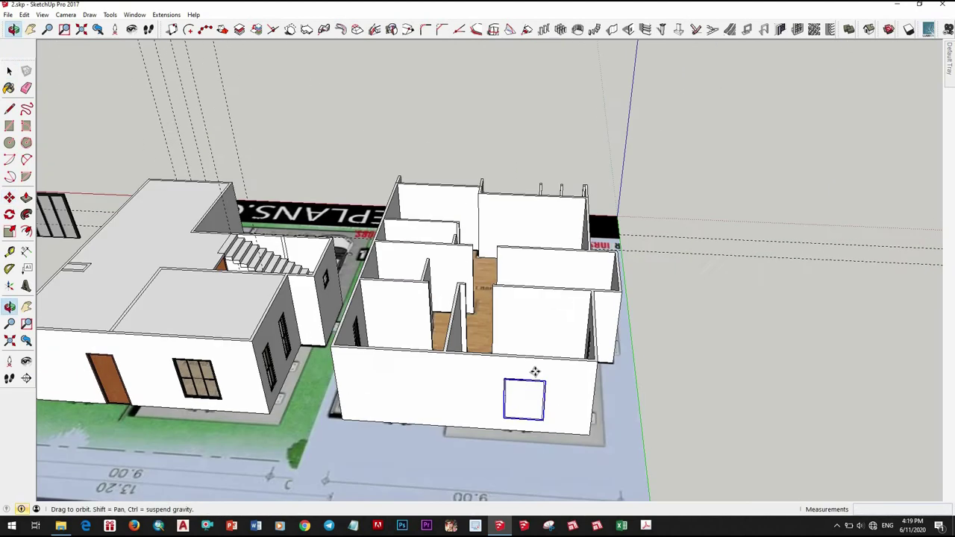
scroll(632, 360, "up", 2)
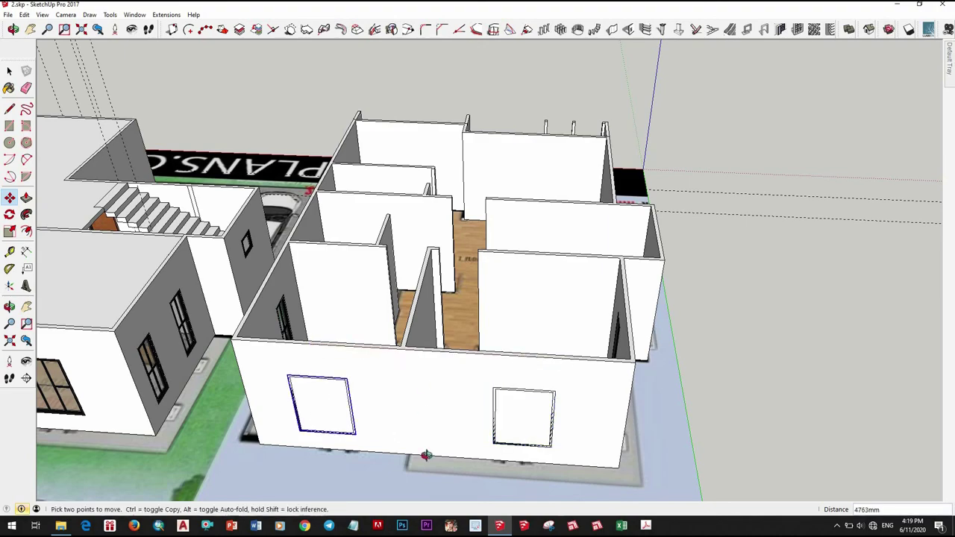
scroll(426, 455, "down", 3)
Draw two window outline rectangles on the front wall
mouse_move(426, 455)
middle_mouse_down()
mouse_move(667, 424)
mouse_move(407, 284)
mouse_move(394, 325)
middle_mouse_up()
scroll(408, 283, "up", 2)
scroll(395, 325, "up", 3)
scroll(235, 261, "up", 2)
key("r")
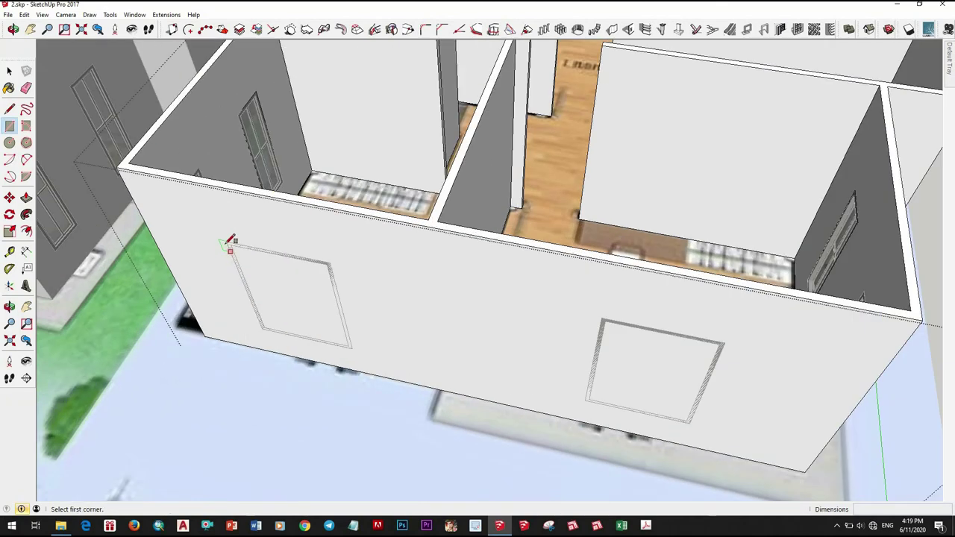
left_click(350, 346)
scroll(349, 346, "up", 2)
scroll(448, 335, "down", 2)
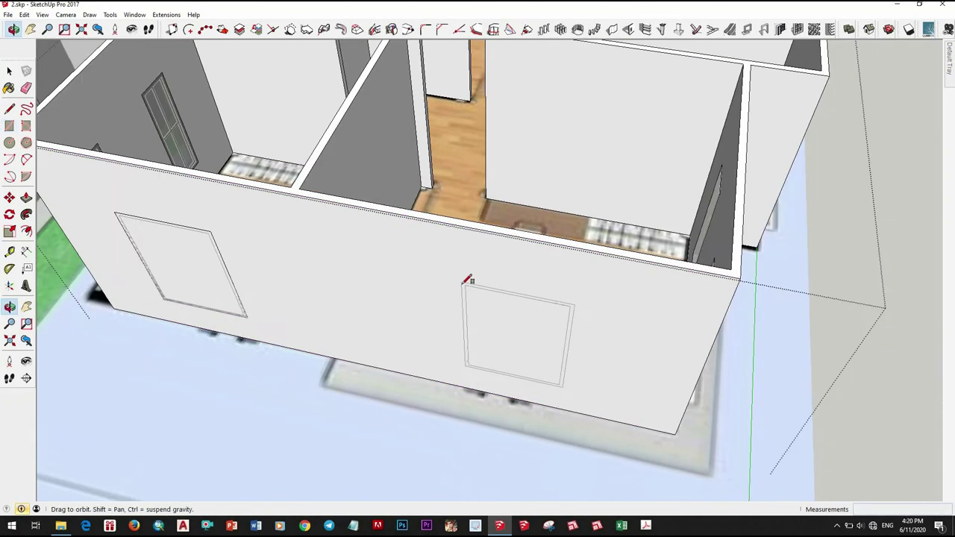
mouse_move(448, 335)
middle_mouse_down()
mouse_move(539, 378)
mouse_move(497, 309)
mouse_move(214, 278)
middle_mouse_up()
left_click(525, 347)
scroll(497, 377, "down", 2)
Push the window outline in by the same depth as the others
double_click(485, 369)
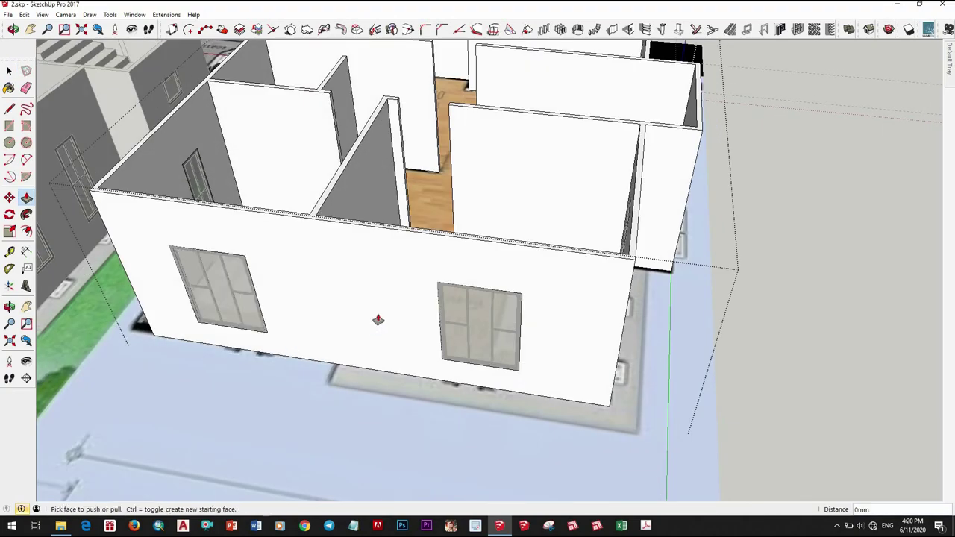
key("space")
scroll(573, 367, "down", 5)
mouse_move(572, 368)
middle_mouse_down()
mouse_move(437, 324)
mouse_move(423, 385)
mouse_move(417, 358)
mouse_move(409, 374)
mouse_move(448, 358)
mouse_move(567, 351)
middle_mouse_up()
scroll(422, 385, "up", 2)
scroll(423, 385, "up", 3)
scroll(418, 358, "down", 2)
scroll(417, 358, "down", 3)
scroll(409, 374, "down", 1)
scroll(478, 313, "up", 2)
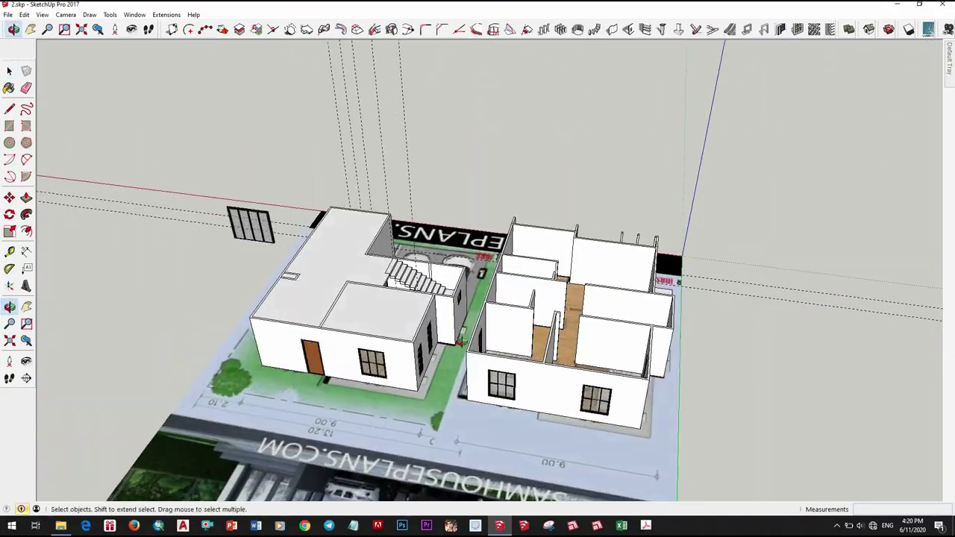
middle_click_drag(477, 313, 279, 311)
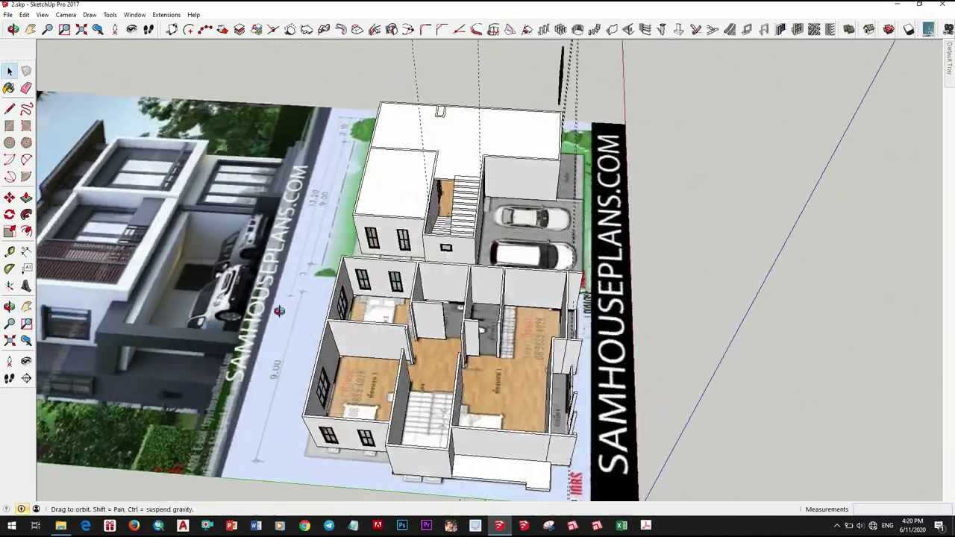
Copy the small stair-wall window onto the bathroom wall with Move+Ctrl
mouse_move(278, 311)
middle_mouse_down()
mouse_move(421, 378)
mouse_move(707, 435)
mouse_move(529, 257)
middle_mouse_up()
scroll(422, 378, "up", 3)
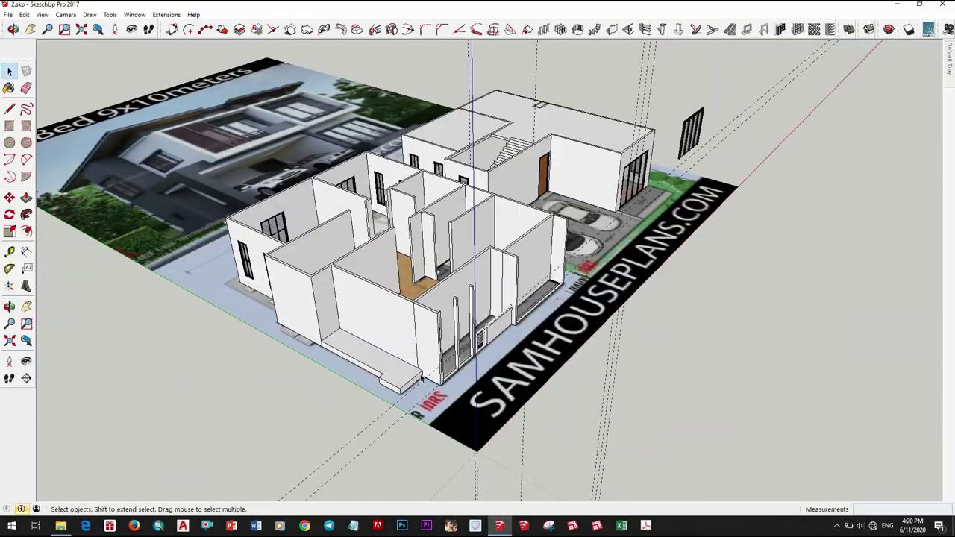
scroll(422, 379, "down", 3)
scroll(423, 378, "up", 5)
scroll(426, 379, "down", 3)
scroll(706, 435, "up", 3)
scroll(529, 257, "up", 3)
scroll(530, 257, "up", 3)
scroll(537, 262, "up", 2)
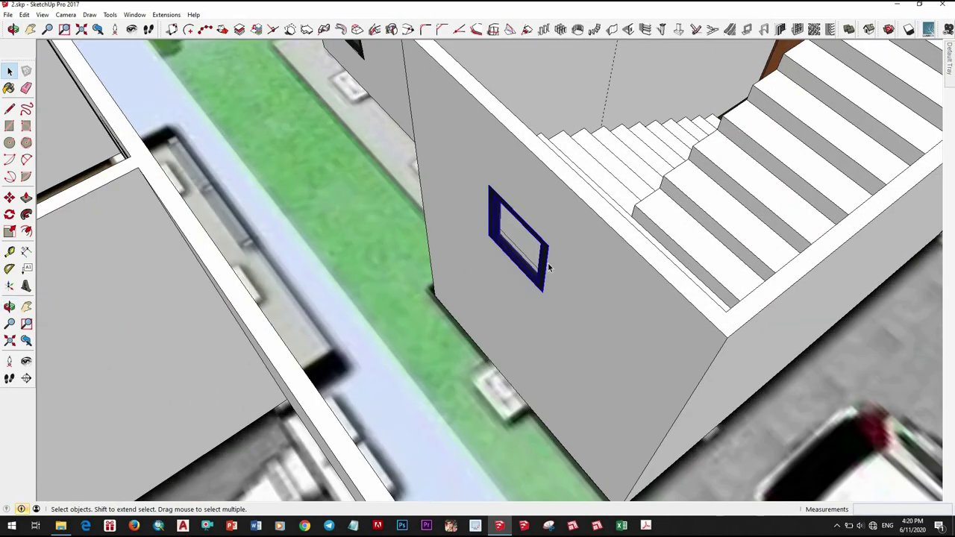
left_click(726, 338)
key("ctrl")
scroll(726, 338, "down", 3)
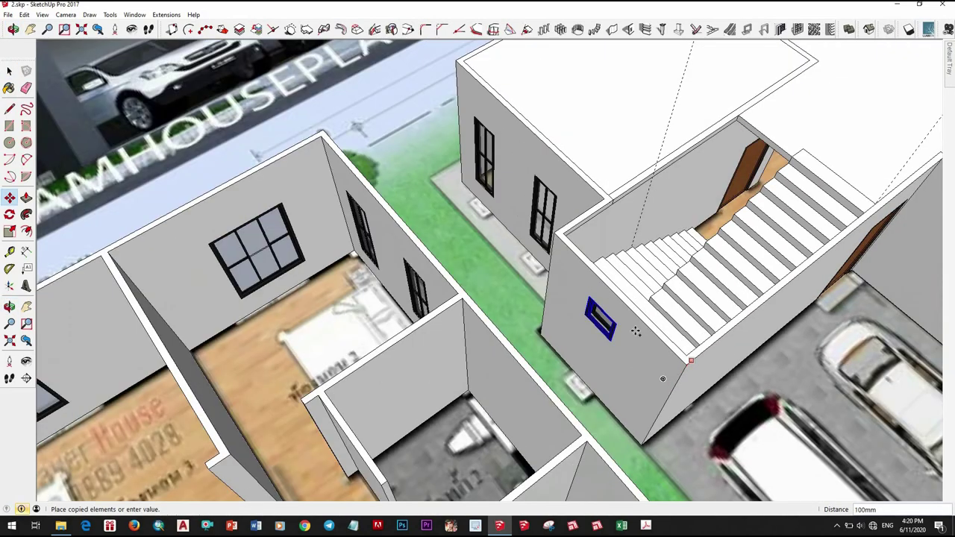
scroll(599, 345, "up", 3)
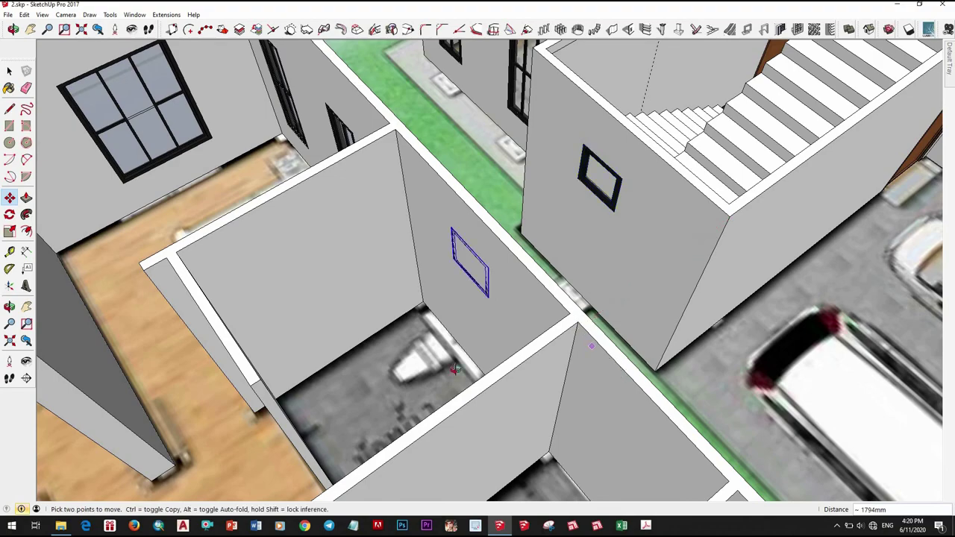
scroll(454, 369, "down", 3)
middle_click_drag(454, 368, 683, 326)
scroll(683, 326, "up", 2)
scroll(684, 325, "up", 2)
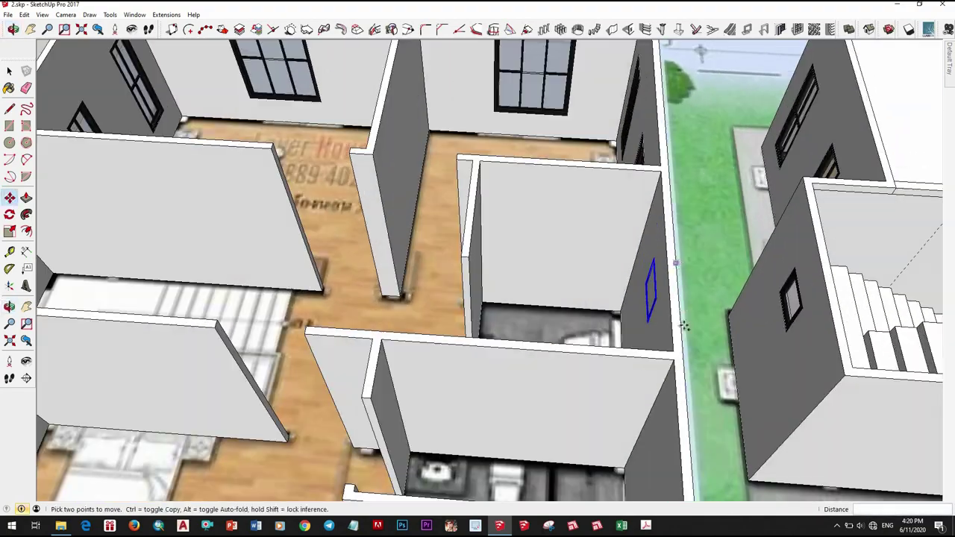
left_click(684, 326)
scroll(684, 326, "down", 3)
scroll(640, 278, "up", 3)
left_click(613, 298)
scroll(613, 298, "down", 3)
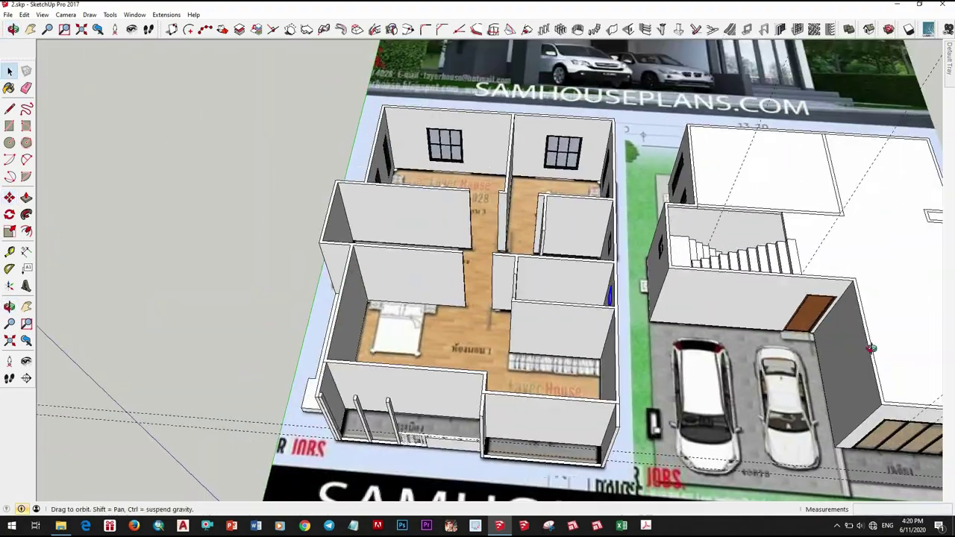
key("space")
Draw a rectangular window outline on another bathroom room wall
mouse_move(613, 299)
middle_mouse_down()
mouse_move(620, 327)
mouse_move(613, 287)
middle_mouse_up()
scroll(620, 326, "up", 4)
key("m")
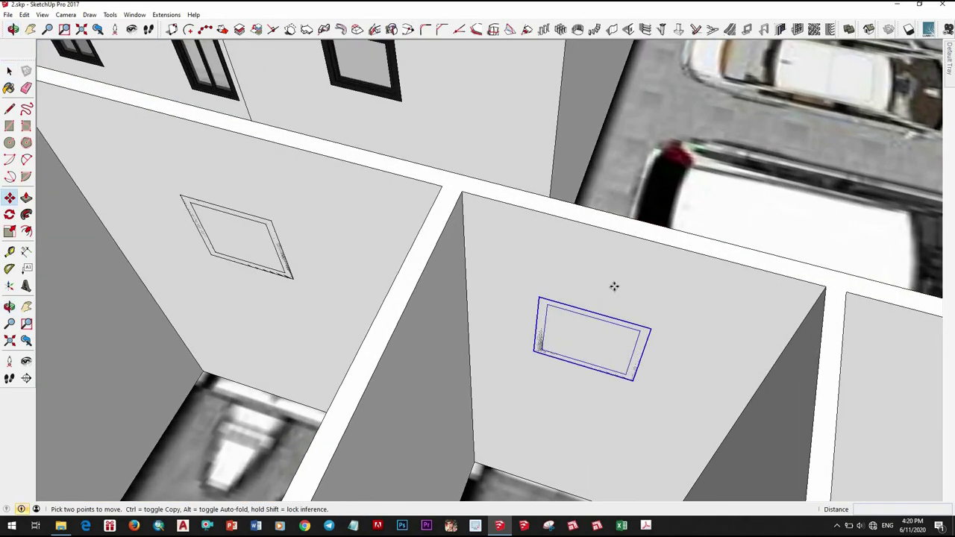
scroll(561, 313, "down", 3)
key("space")
mouse_move(561, 314)
middle_mouse_down()
mouse_move(505, 412)
mouse_move(488, 309)
middle_mouse_up()
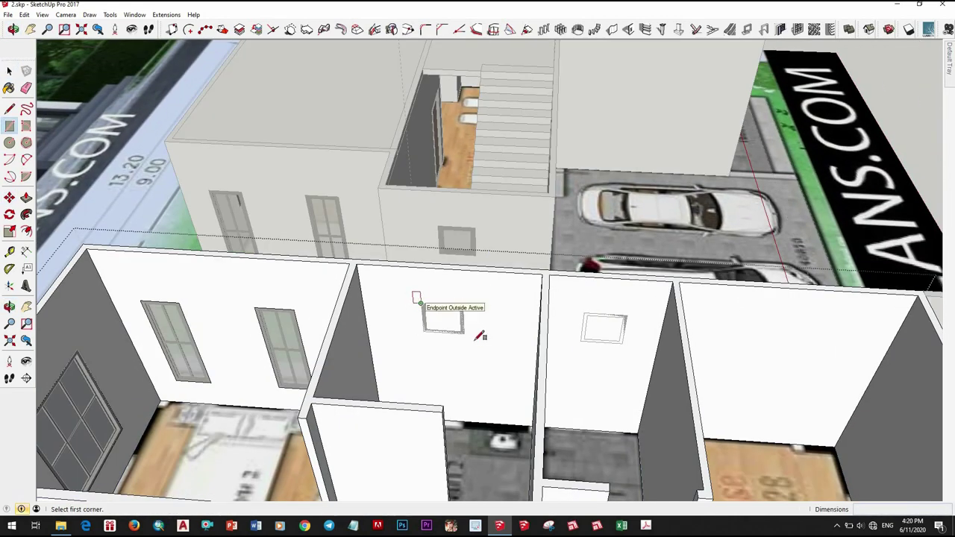
scroll(467, 331, "up", 2)
scroll(468, 330, "up", 2)
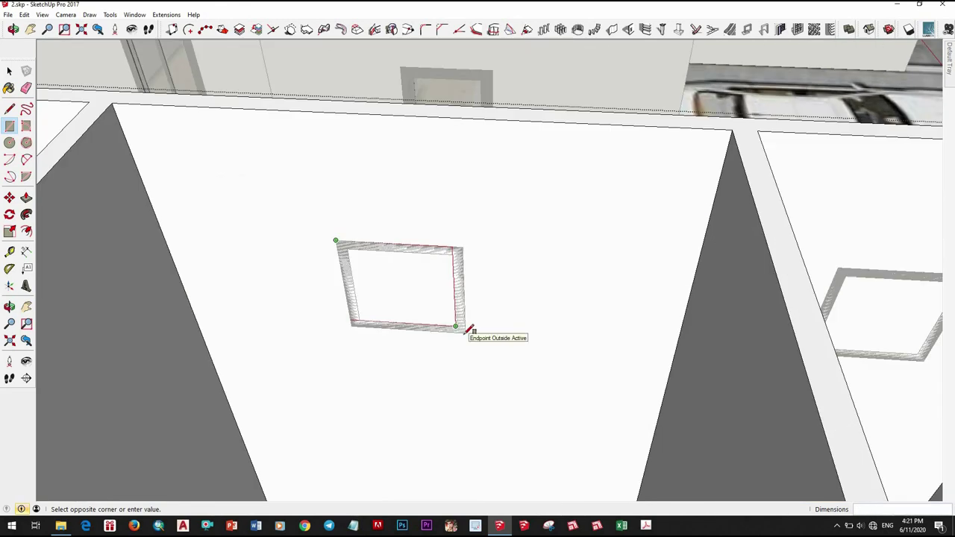
scroll(465, 339, "down", 3)
left_click(569, 283)
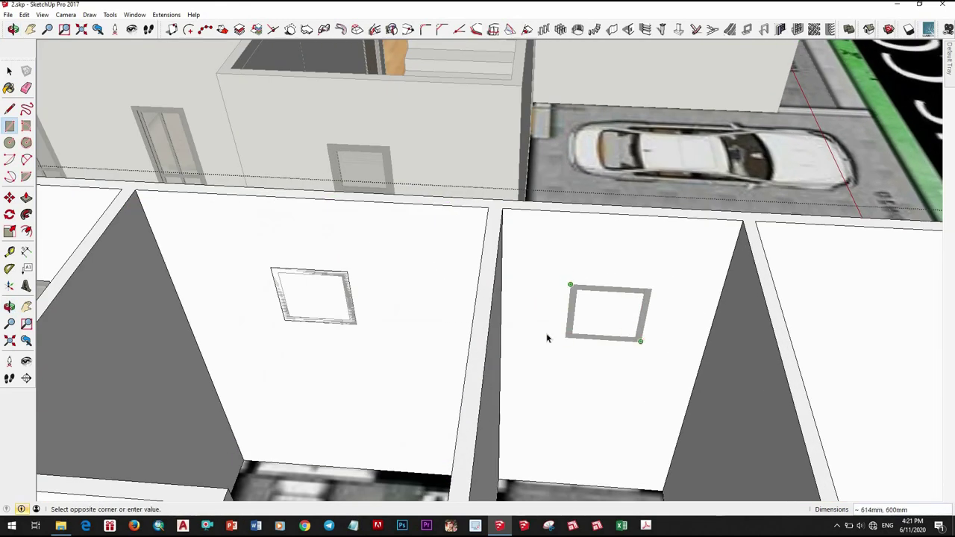
left_click(547, 338)
middle_click_drag(547, 338, 449, 363)
scroll(461, 340, "up", 3)
key("space")
Orbit out to show the whole house over the floor-plan image
mouse_move(560, 358)
middle_mouse_down()
mouse_move(260, 375)
mouse_move(245, 305)
middle_mouse_up()
scroll(558, 350, "up", 3)
key("space")
scroll(576, 423, "down", 5)
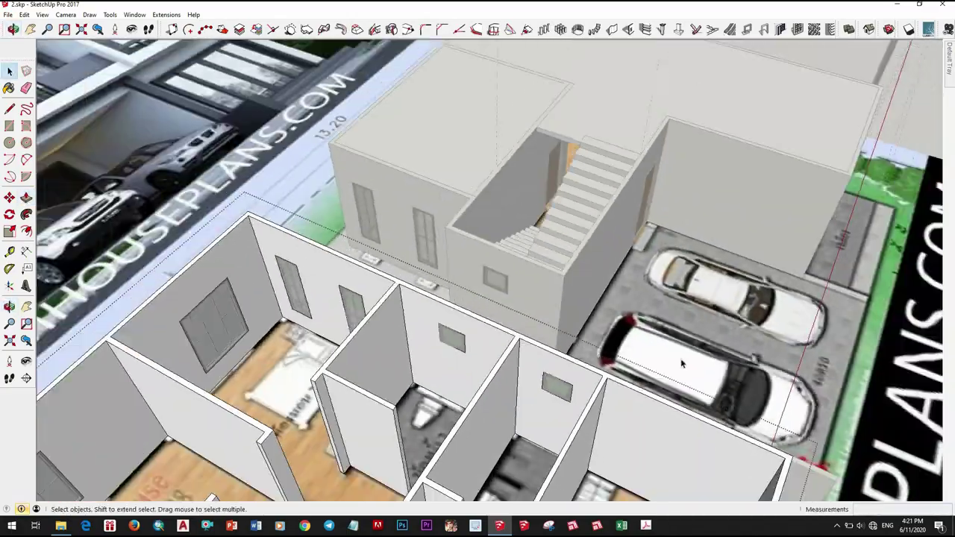
scroll(576, 423, "down", 3)
mouse_move(576, 423)
middle_mouse_down()
mouse_move(394, 179)
mouse_move(656, 377)
mouse_move(451, 388)
mouse_move(213, 261)
mouse_move(512, 356)
mouse_move(418, 322)
mouse_move(464, 361)
middle_mouse_up()
scroll(394, 179, "up", 3)
Select the existing four-panel sliding glass door
scroll(213, 261, "up", 3)
scroll(511, 356, "up", 3)
scroll(512, 355, "up", 3)
scroll(417, 323, "down", 5)
scroll(464, 361, "up", 5)
scroll(464, 361, "down", 5)
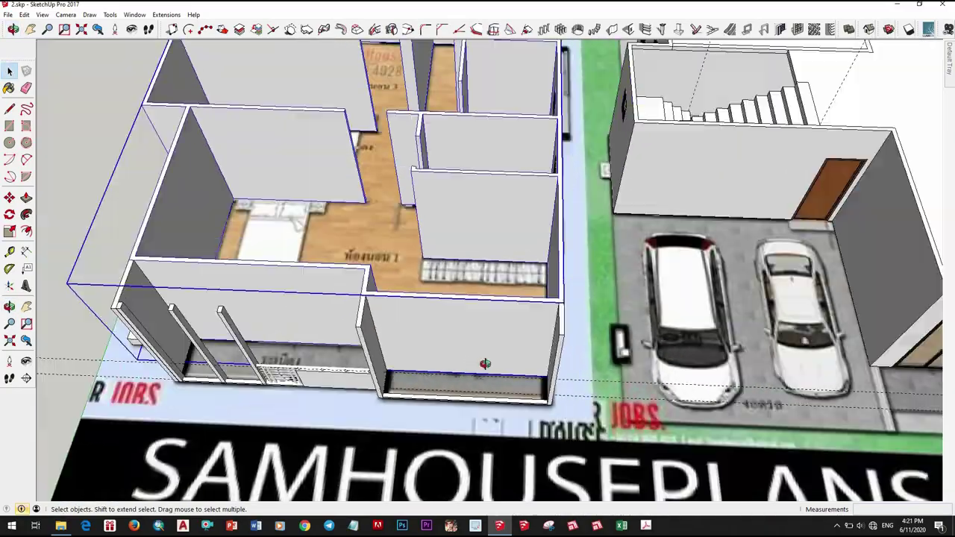
mouse_move(486, 320)
middle_mouse_down()
mouse_move(470, 322)
mouse_move(671, 321)
middle_mouse_up()
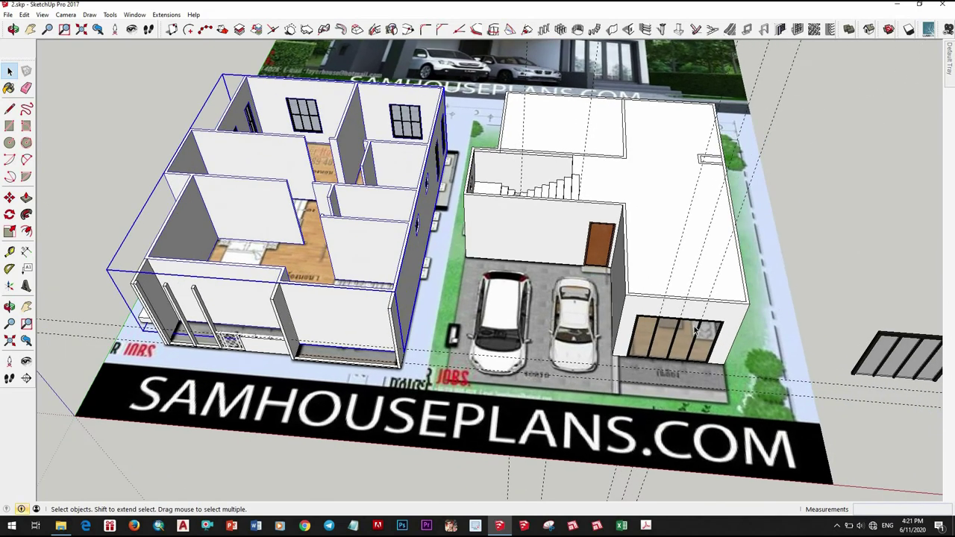
scroll(672, 321, "up", 5)
scroll(729, 261, "up", 4)
middle_click_drag(728, 262, 680, 301)
left_click(680, 301)
scroll(680, 300, "down", 3)
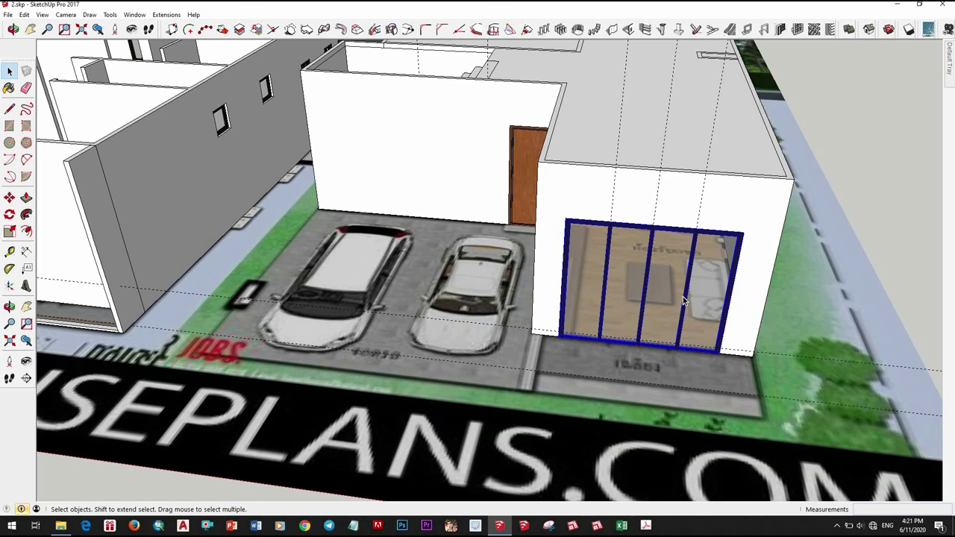
scroll(603, 312, "down", 5)
mouse_move(602, 311)
middle_mouse_down()
mouse_move(475, 359)
mouse_move(601, 353)
middle_mouse_up()
scroll(476, 359, "up", 3)
scroll(476, 360, "down", 4)
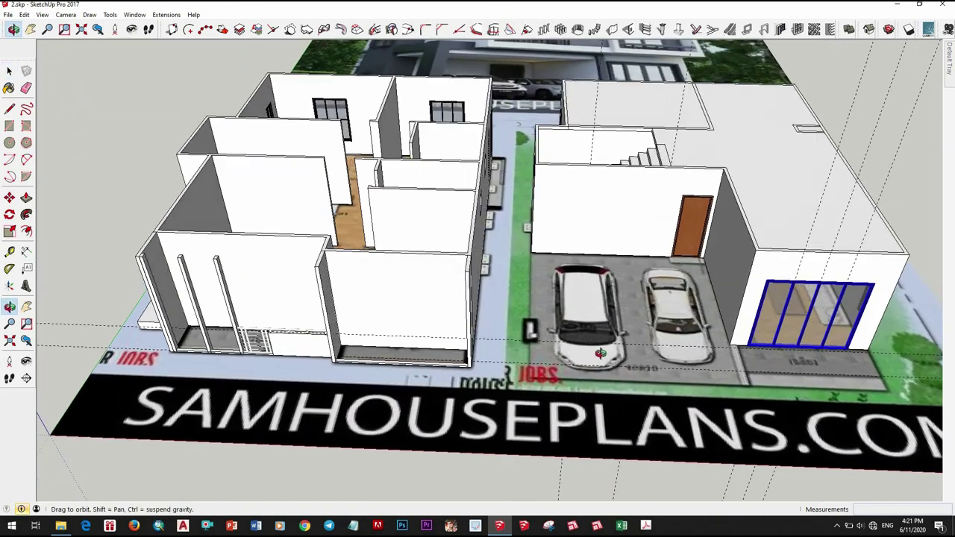
Ctrl-copy the door and drop the copy into the left block's front wall opening
key("space")
scroll(869, 380, "up", 3)
middle_click_drag(871, 348, 810, 379)
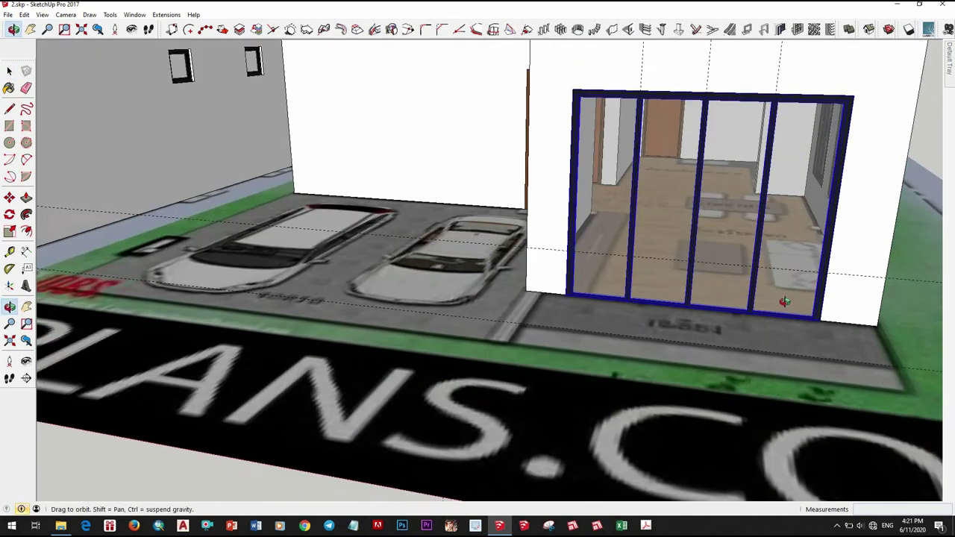
scroll(810, 379, "up", 2)
key("m")
left_click(781, 387)
key("ctrl")
scroll(722, 399, "down", 5)
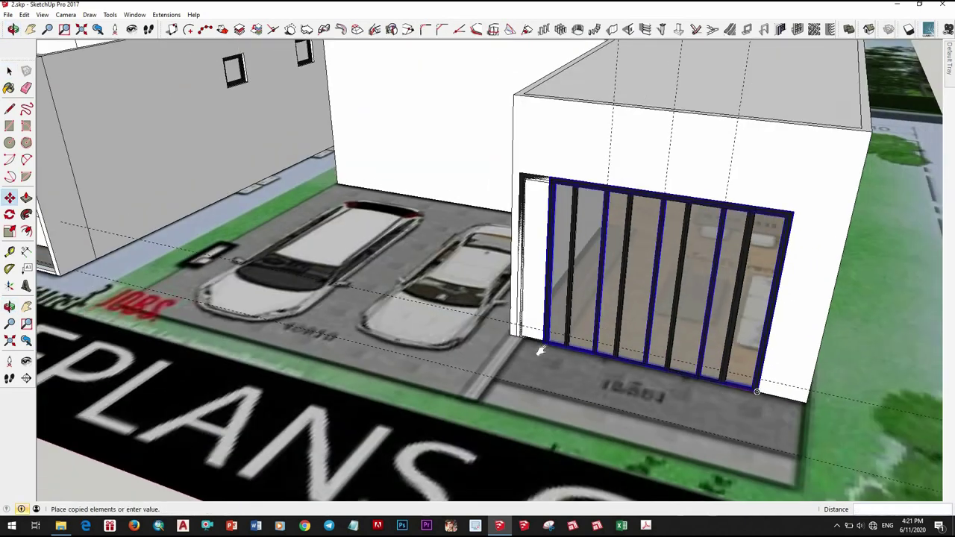
middle_click_drag(722, 399, 529, 352)
scroll(530, 353, "up", 4)
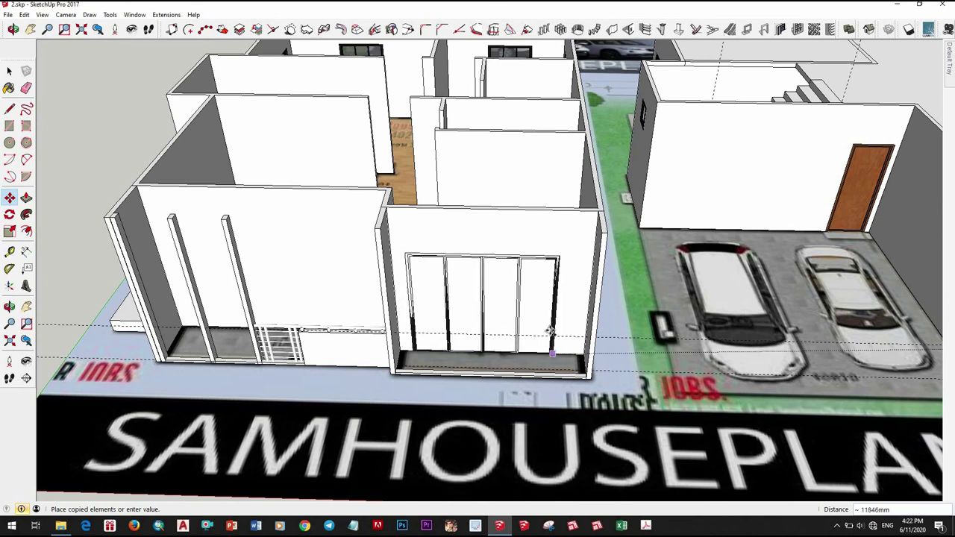
scroll(546, 356, "down", 5)
mouse_move(546, 355)
middle_mouse_down()
mouse_move(661, 154)
mouse_move(664, 302)
middle_mouse_up()
scroll(664, 303, "up", 5)
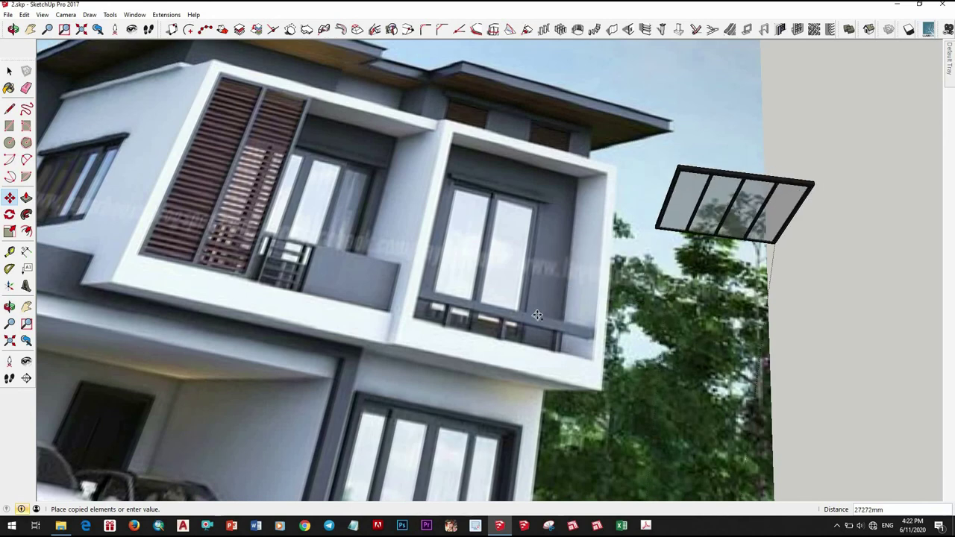
scroll(537, 315, "down", 5)
middle_click_drag(537, 314, 495, 389)
scroll(494, 390, "up", 3)
scroll(495, 389, "up", 3)
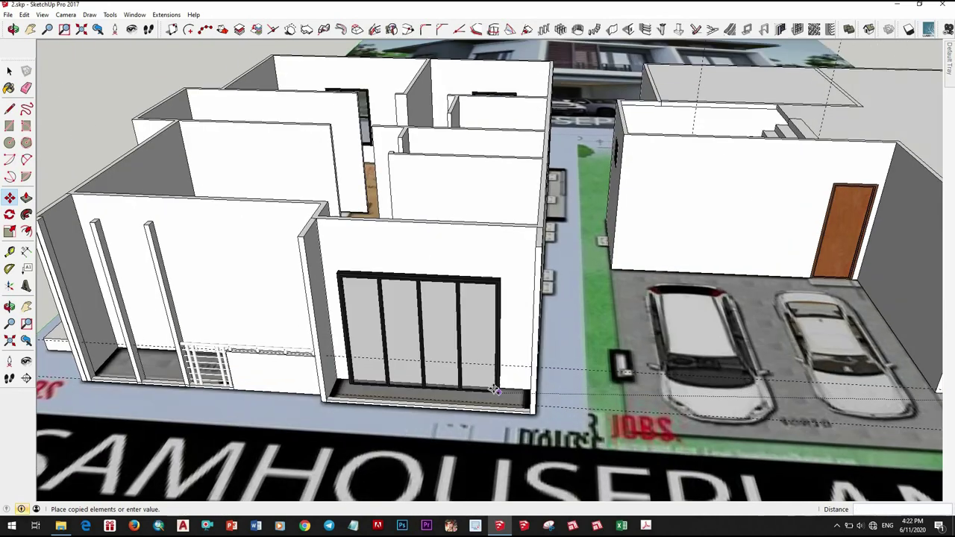
scroll(494, 389, "up", 3)
left_click(517, 409)
Edit the copied door, erasing two panels' glass and exploding it into loose parts
scroll(540, 373, "down", 2)
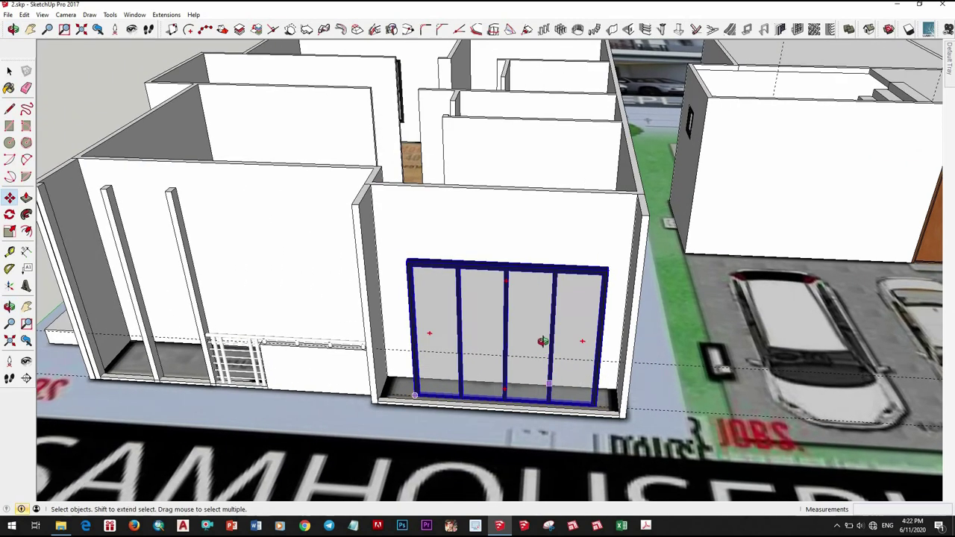
middle_click_drag(542, 341, 565, 313)
scroll(565, 313, "up", 2)
double_click(563, 269)
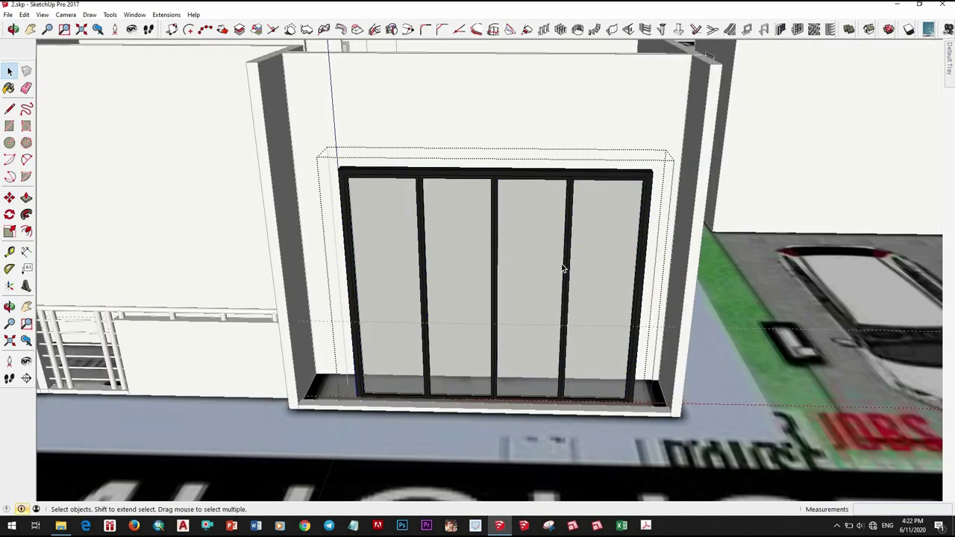
left_click(482, 248)
right_click(467, 249)
left_click(493, 120)
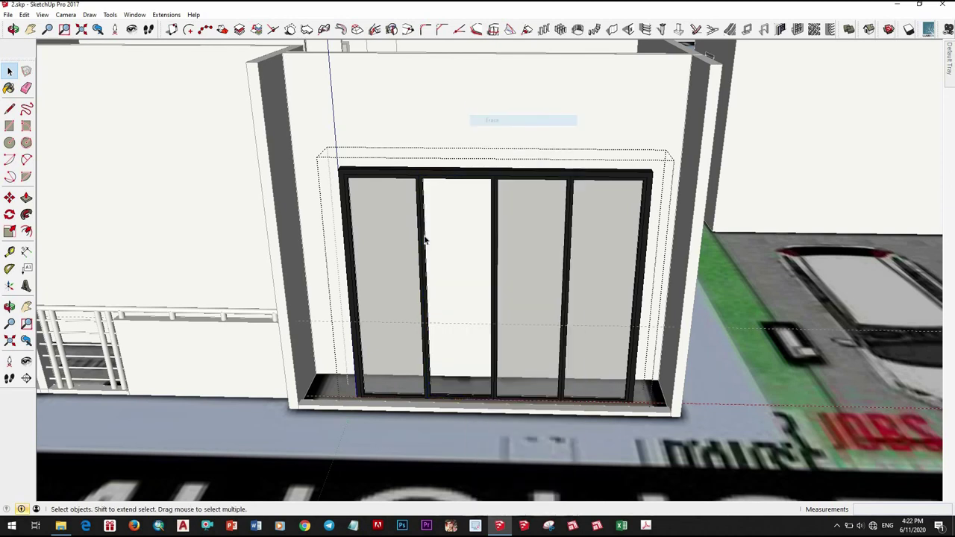
right_click(422, 232)
left_click(425, 120)
right_click(403, 224)
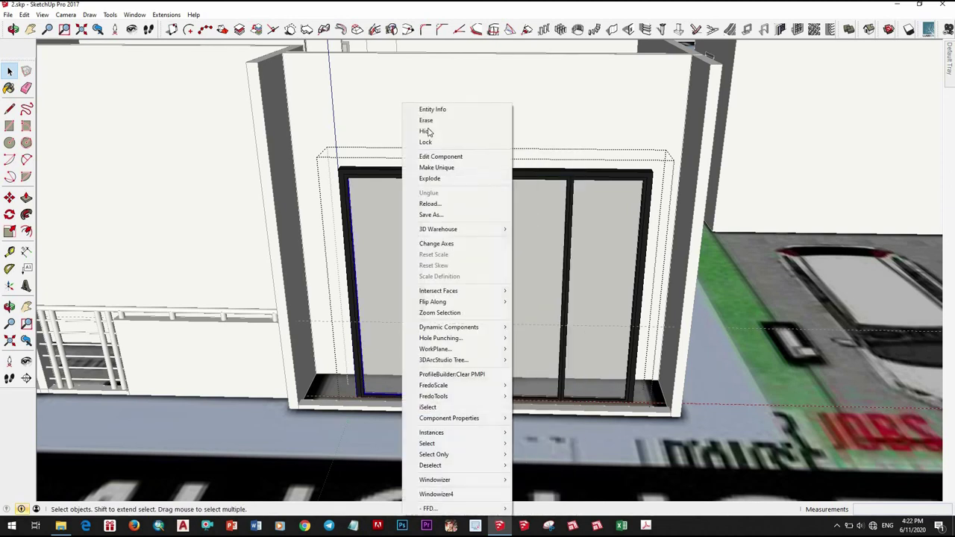
right_click(419, 200)
left_click(448, 166)
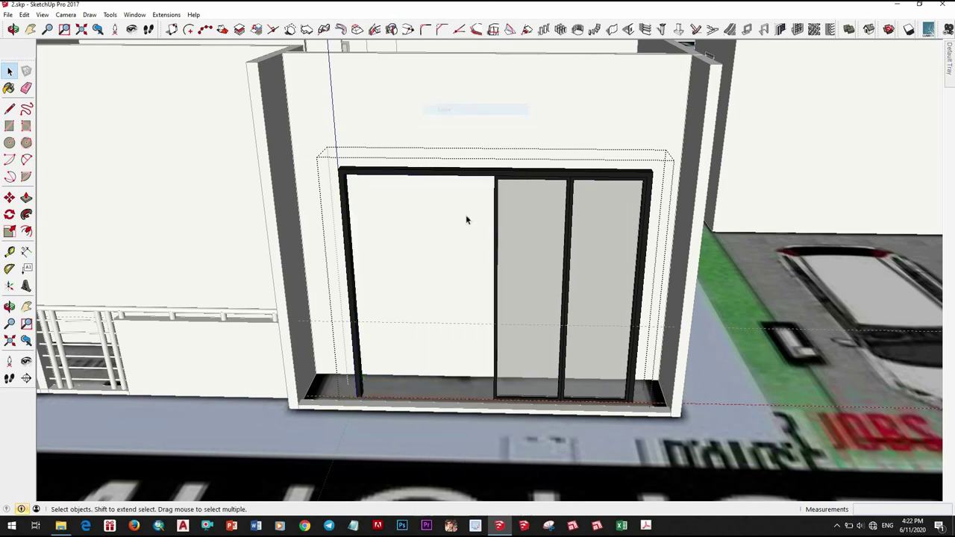
Move the left frame post over to close the door down to two panels
scroll(427, 260, "down", 2)
scroll(427, 260, "down", 3)
left_click(396, 336)
scroll(395, 339, "up", 5)
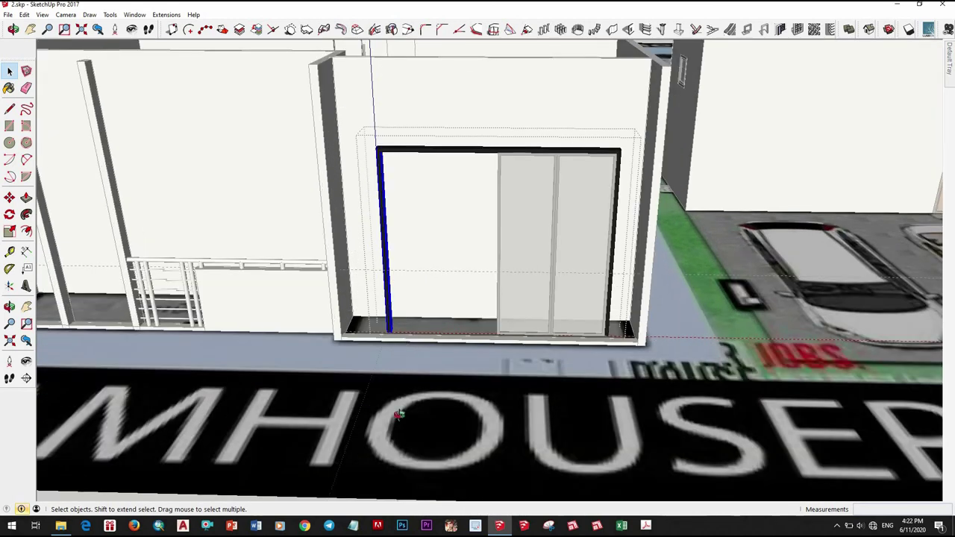
key("m")
scroll(393, 337, "up", 3)
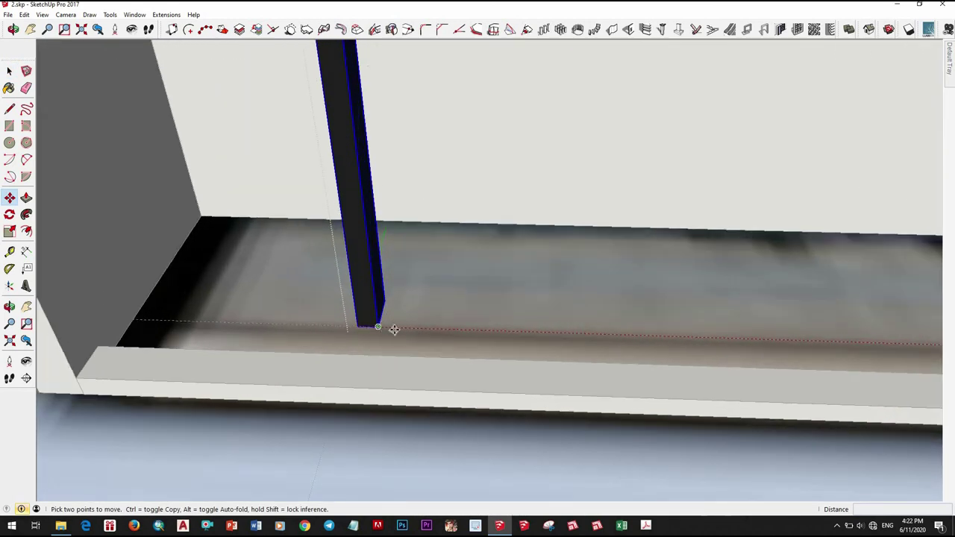
left_click(394, 330)
scroll(469, 331, "down", 3)
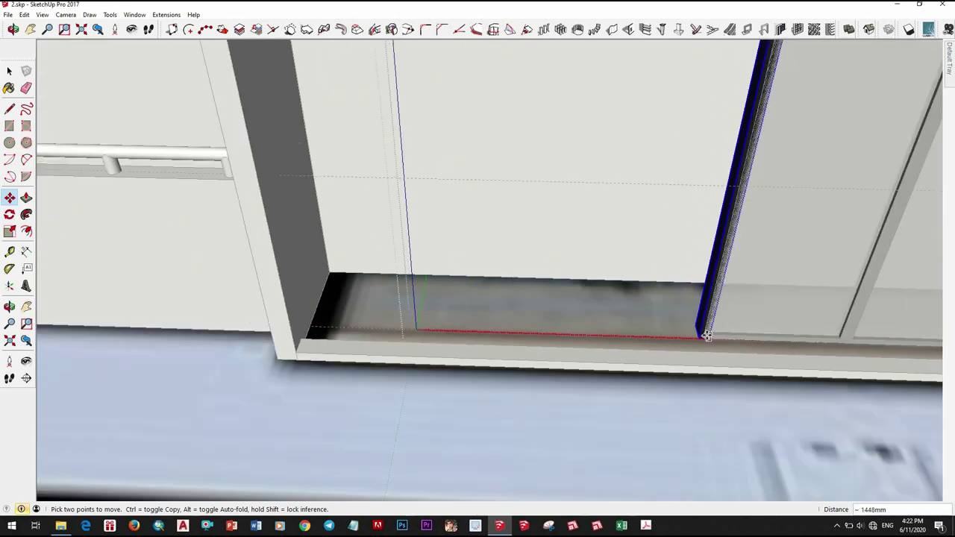
scroll(704, 338, "down", 3)
Move the two-panel door to its new spot along the inner wall
middle_click_drag(558, 333, 558, 390)
scroll(557, 390, "up", 5)
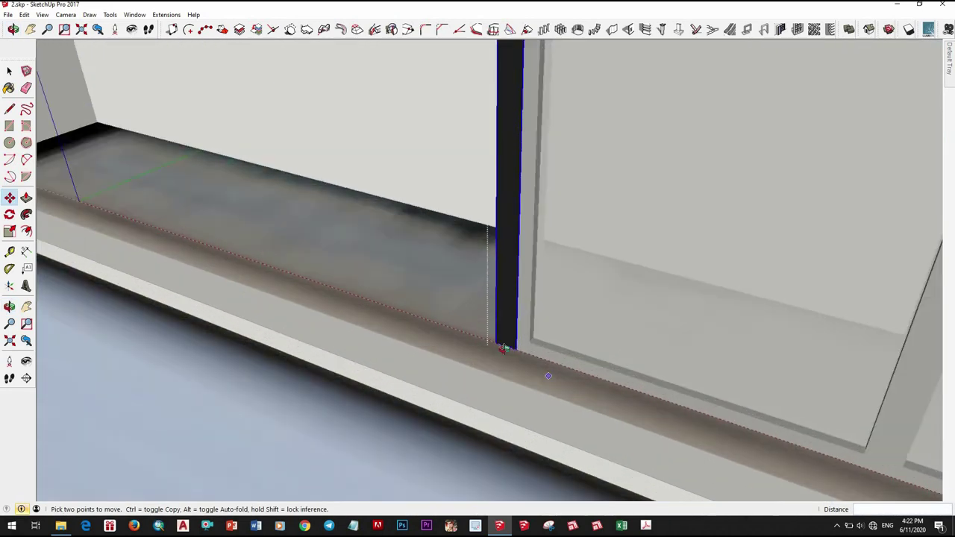
middle_click_drag(501, 341, 539, 364)
scroll(539, 363, "down", 2)
scroll(531, 309, "down", 2)
scroll(525, 335, "down", 2)
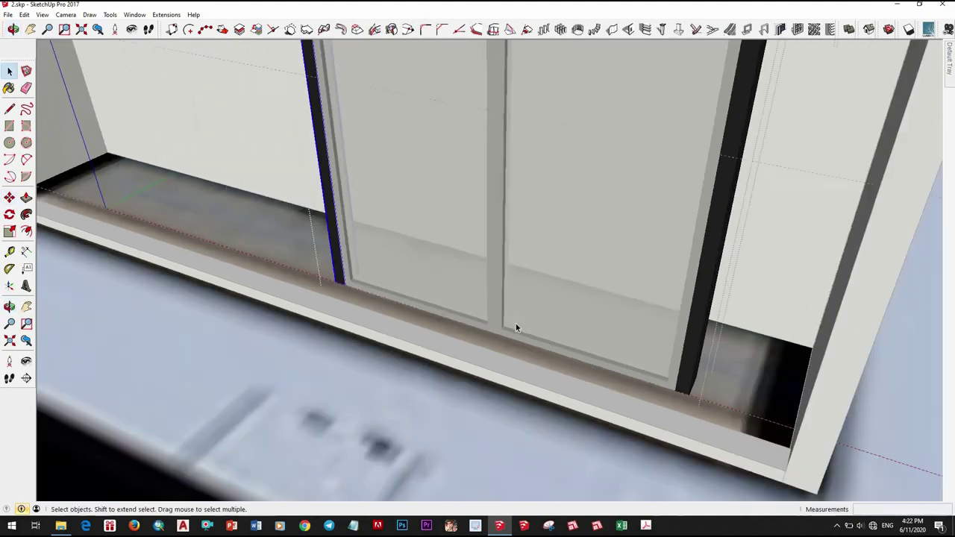
scroll(514, 328, "down", 3)
scroll(583, 355, "down", 5)
middle_click_drag(583, 355, 163, 186)
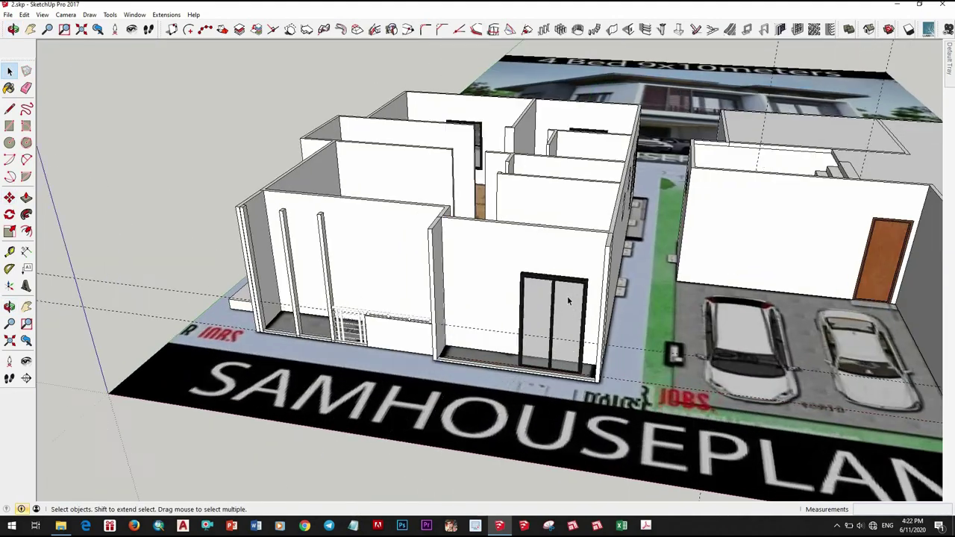
scroll(465, 287, "up", 6)
scroll(466, 287, "down", 6)
mouse_move(465, 287)
middle_mouse_down()
mouse_move(522, 276)
mouse_move(507, 336)
middle_mouse_up()
scroll(548, 270, "up", 4)
scroll(548, 270, "down", 3)
scroll(492, 358, "up", 6)
scroll(447, 373, "up", 2)
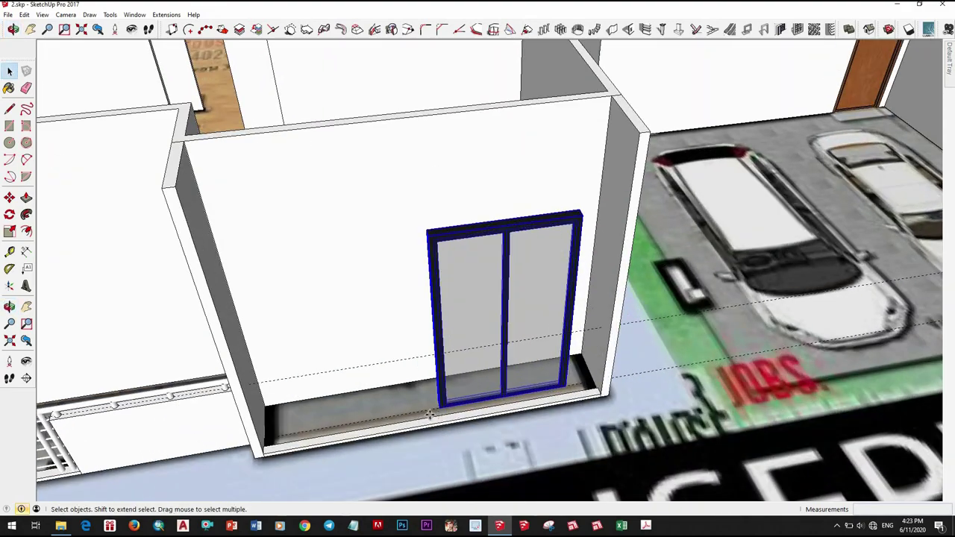
key("m")
left_click(443, 405)
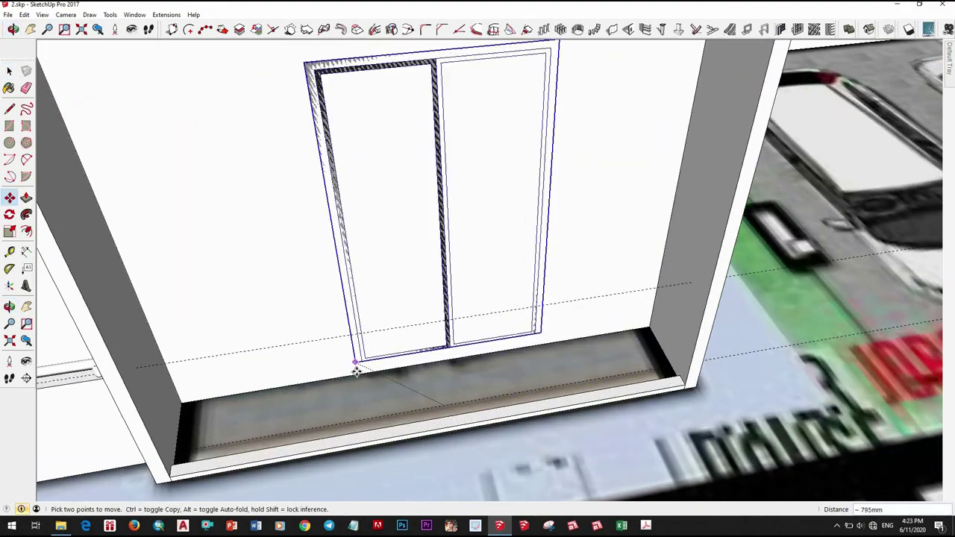
left_click(421, 367)
scroll(380, 298, "down", 3)
middle_click_drag(379, 298, 417, 320)
Select the wall group and the door to prepare the opening beside it
key("space")
left_click(502, 289)
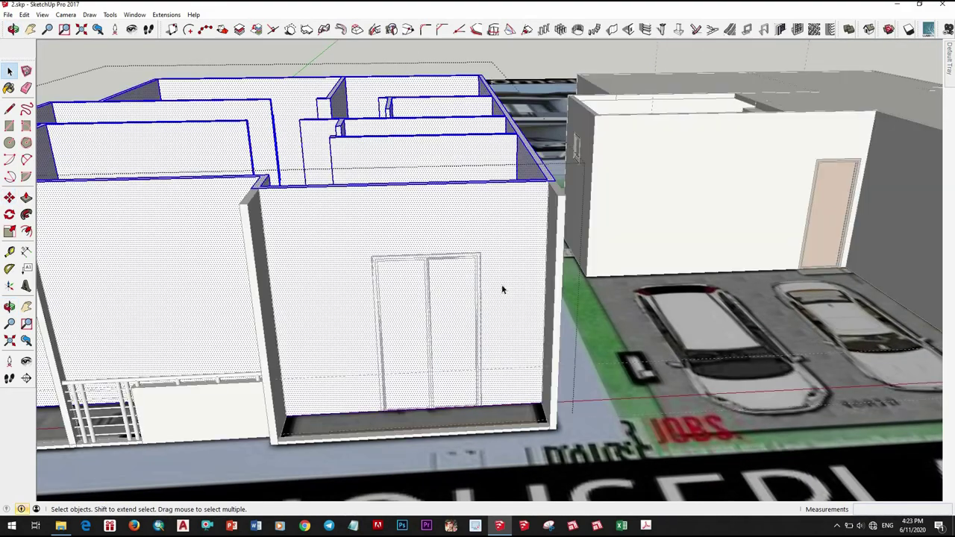
key("space")
left_click(450, 317)
middle_click_drag(442, 302, 509, 347)
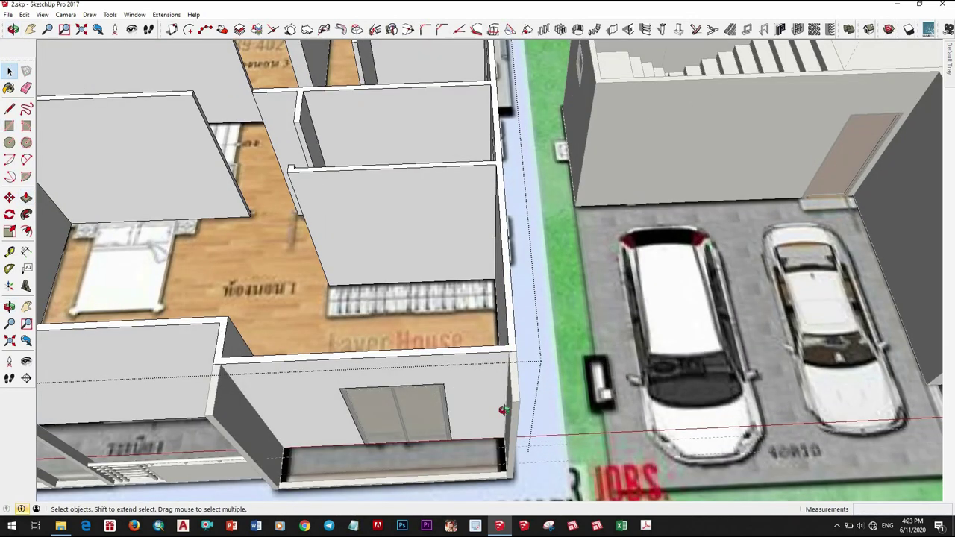
scroll(503, 409, "down", 5)
scroll(443, 324, "up", 5)
mouse_move(443, 323)
middle_mouse_down()
mouse_move(404, 404)
mouse_move(179, 297)
mouse_move(447, 373)
middle_mouse_up()
scroll(480, 426, "up", 5)
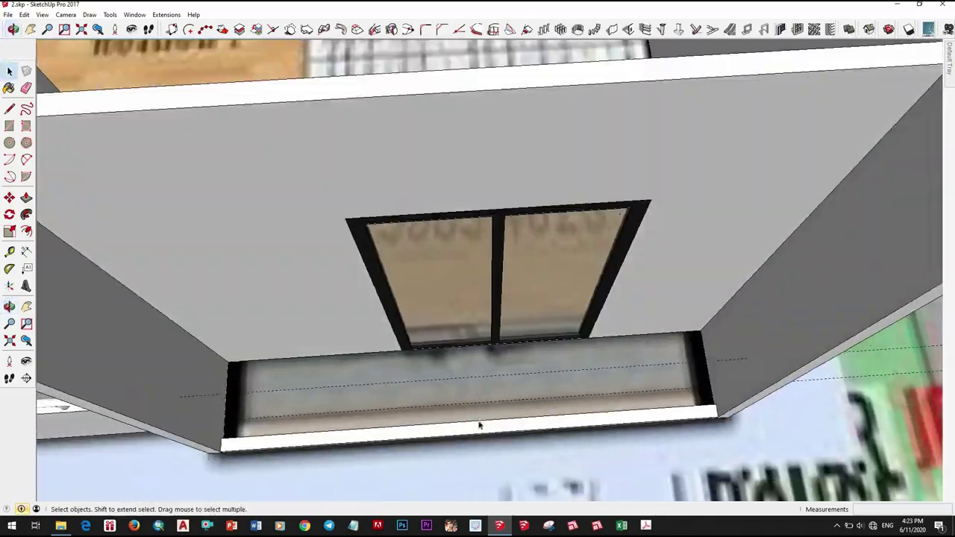
mouse_move(480, 425)
middle_mouse_down()
mouse_move(391, 430)
mouse_move(525, 373)
mouse_move(507, 305)
mouse_move(514, 371)
middle_mouse_up()
scroll(525, 373, "up", 3)
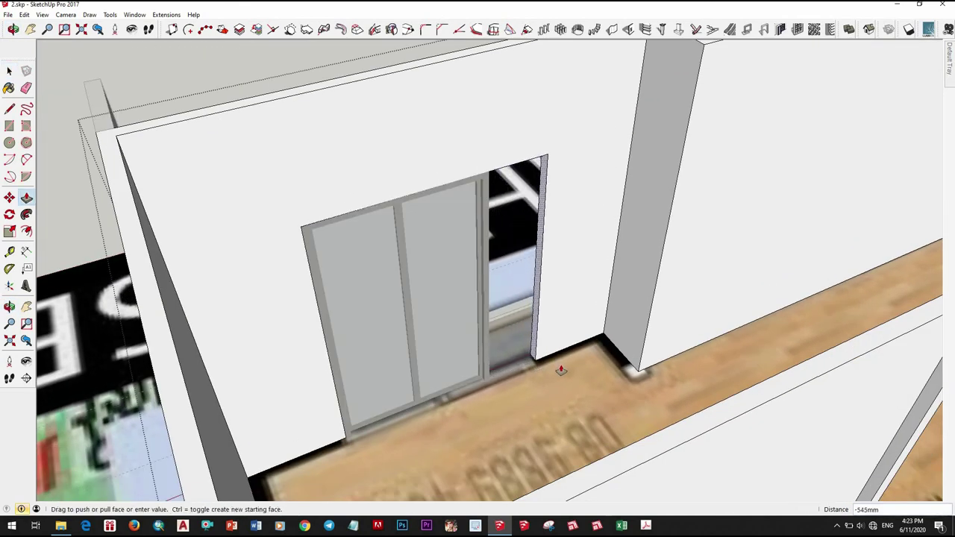
Orbit to face the sliding door and select it
key("space")
scroll(559, 370, "down", 5)
mouse_move(560, 371)
middle_mouse_down()
mouse_move(606, 358)
mouse_move(519, 305)
mouse_move(527, 144)
middle_mouse_up()
scroll(519, 305, "up", 5)
left_click(531, 133)
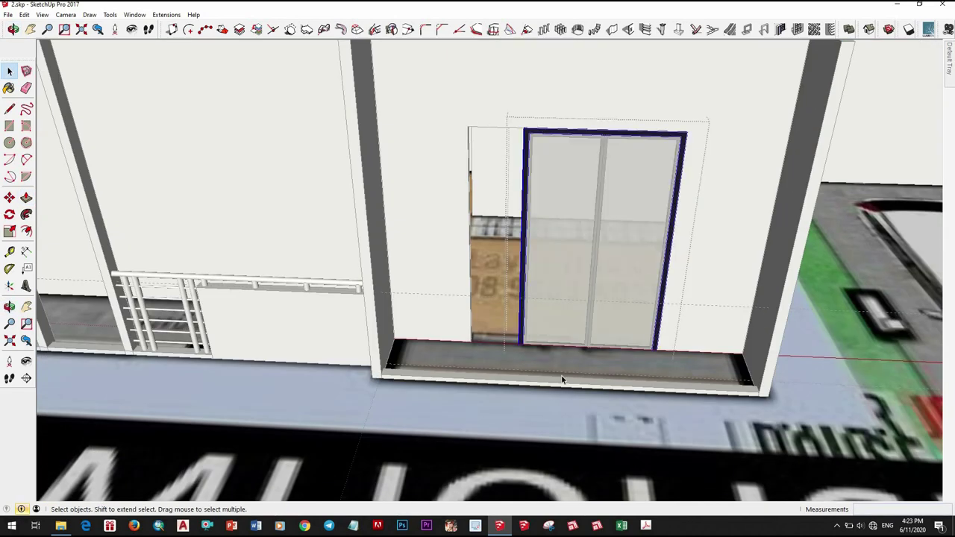
scroll(532, 345, "up", 3)
key("m")
scroll(507, 343, "up", 2)
scroll(505, 340, "up", 2)
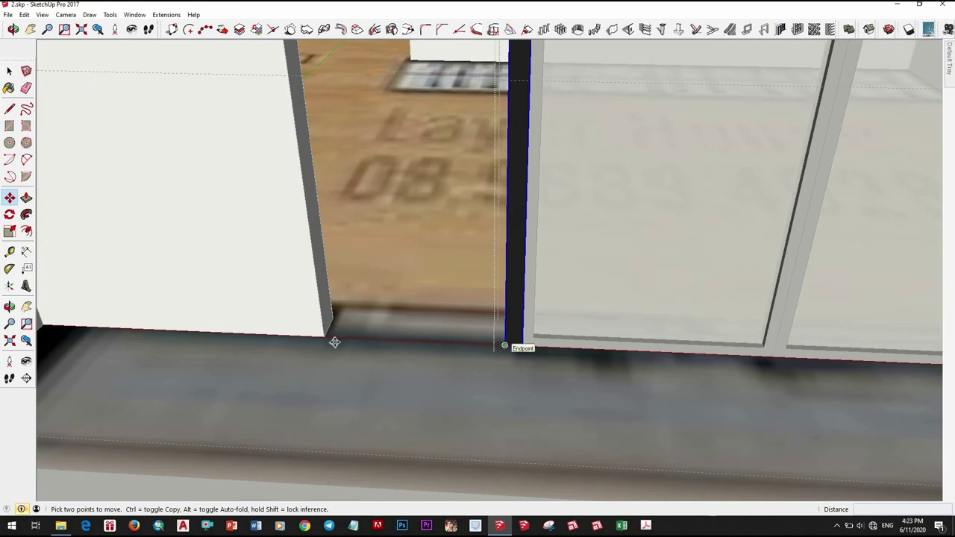
key("space")
scroll(478, 329, "down", 5)
scroll(317, 388, "down", 3)
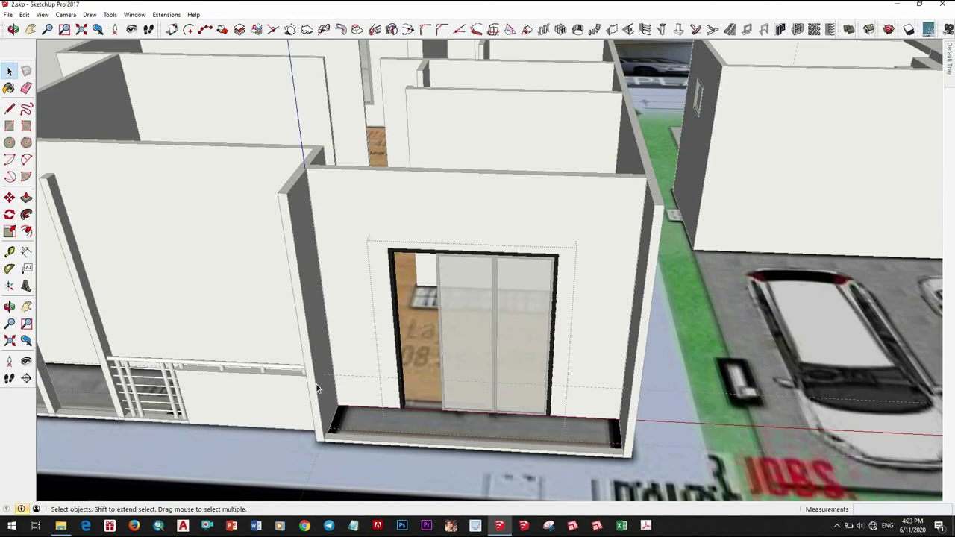
Erase the middle glass pane and one other door pane
right_click(452, 335)
left_click(477, 120)
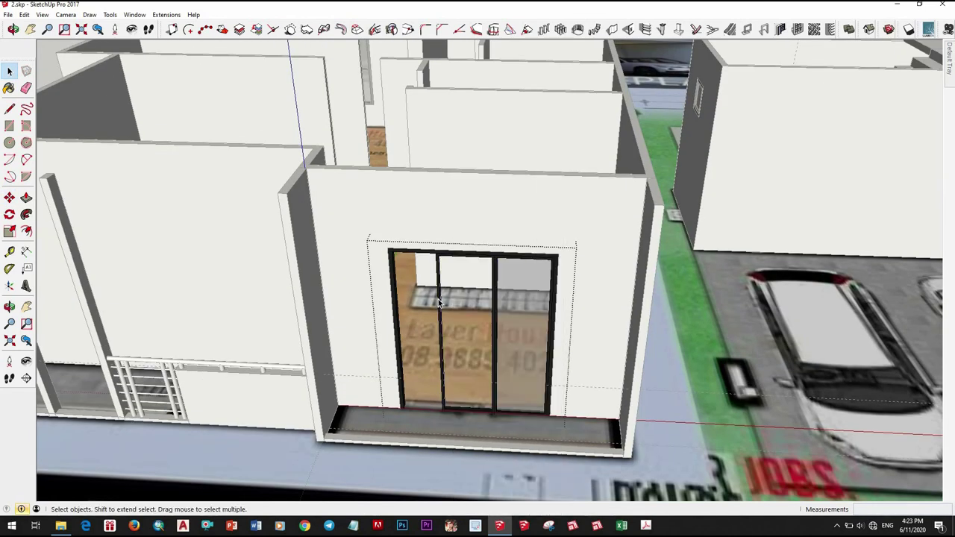
right_click(439, 302)
left_click(458, 106)
scroll(492, 343, "up", 3)
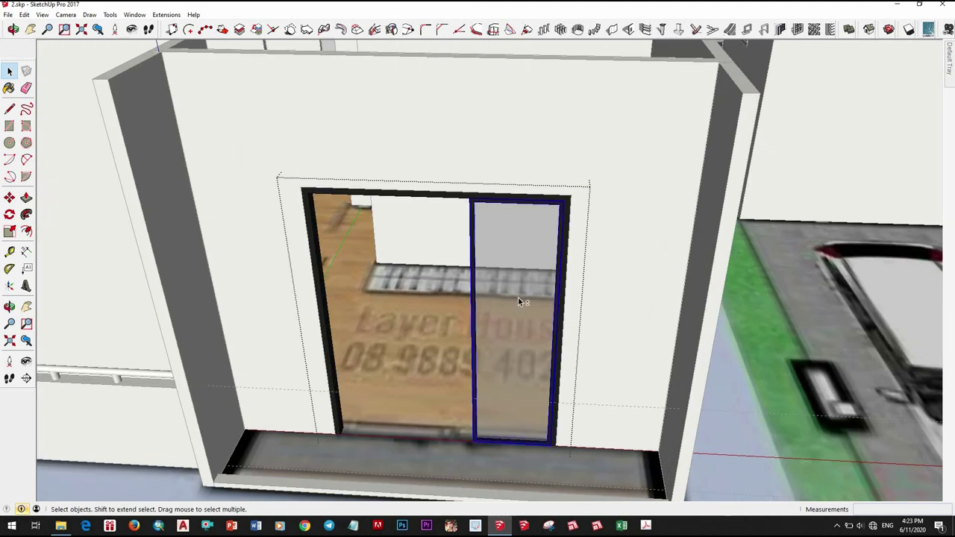
Make the remaining door pane a unique, independent copy
double_click(478, 290)
key("Escape")
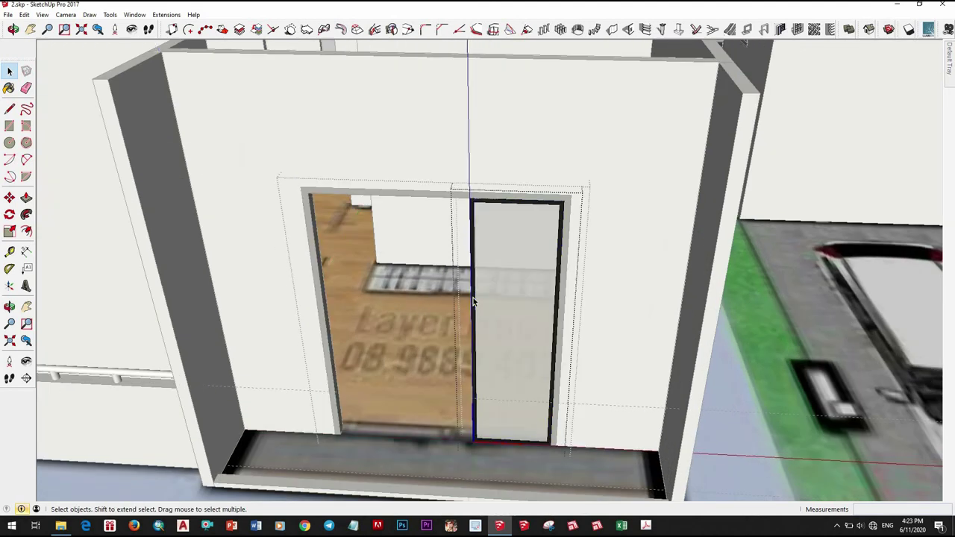
left_click(473, 297)
right_click(473, 298)
left_click(508, 157)
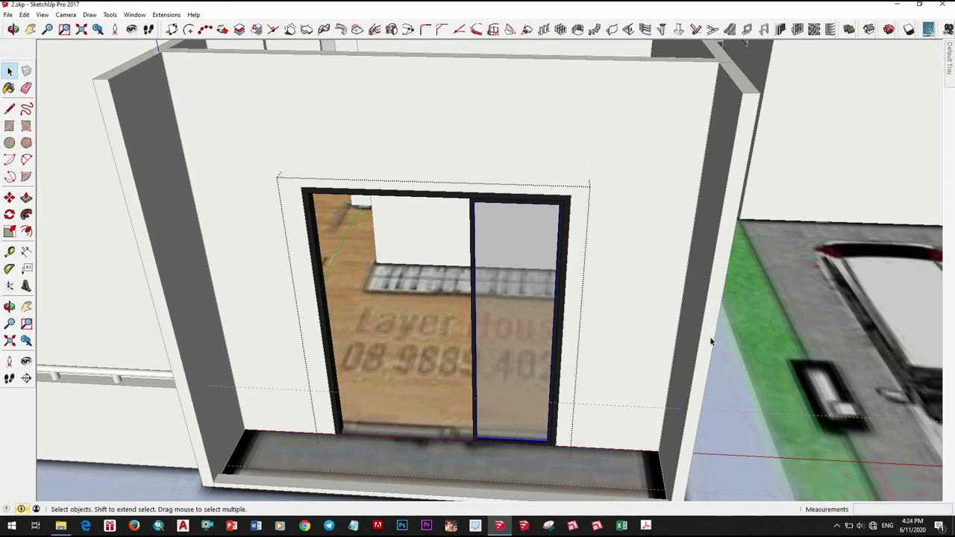
scroll(711, 341, "down", 3)
scroll(552, 256, "up", 5)
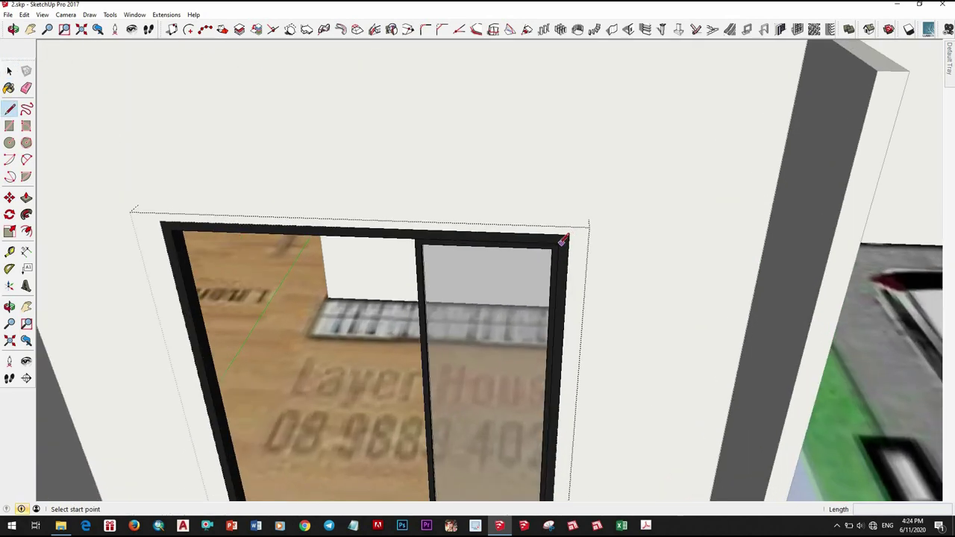
Scale the right glass pane so it fits the door frame
key("space")
scroll(346, 275, "down", 3)
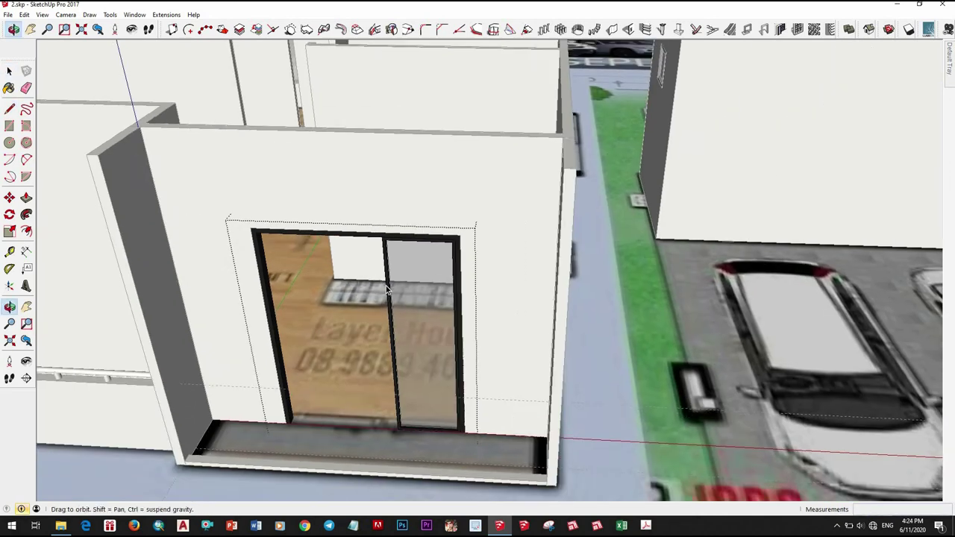
scroll(382, 217, "up", 5)
left_click(382, 216)
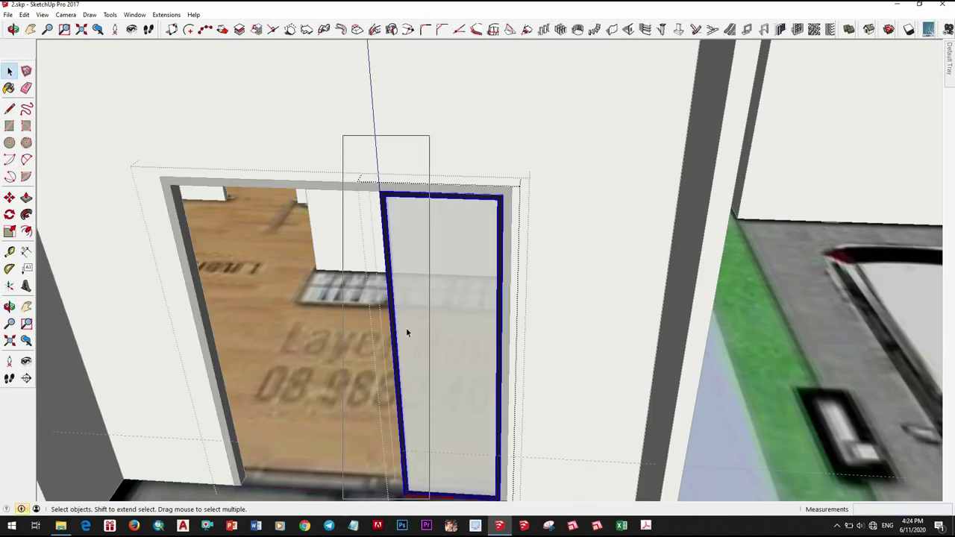
scroll(406, 333, "down", 3)
scroll(448, 313, "down", 2)
scroll(517, 291, "up", 6)
scroll(528, 252, "down", 1)
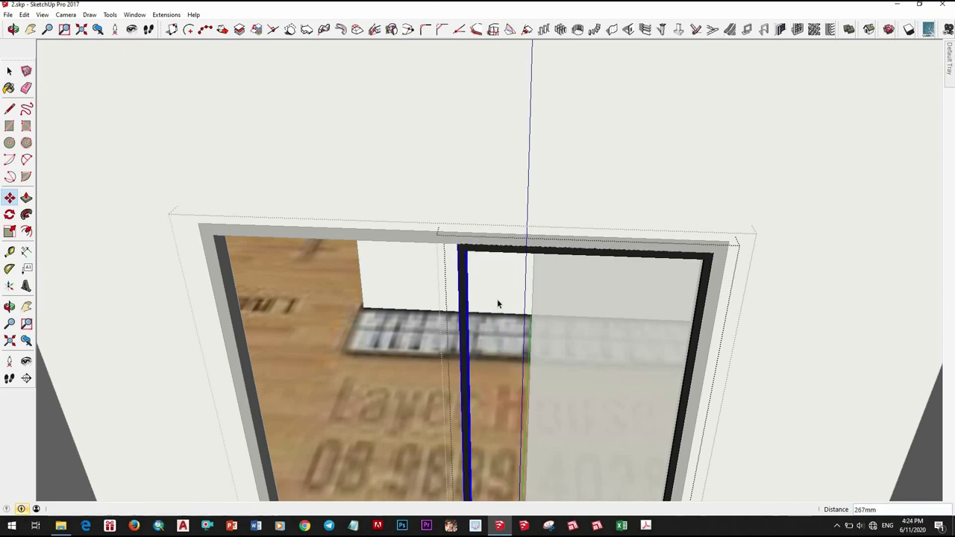
scroll(496, 303, "down", 3)
key("space")
left_click(508, 317)
scroll(508, 317, "up", 2)
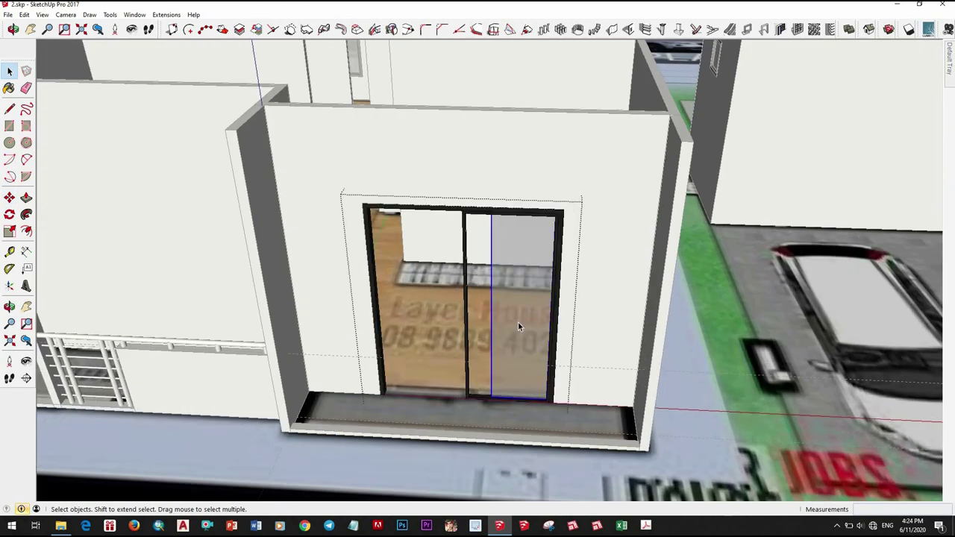
key("s")
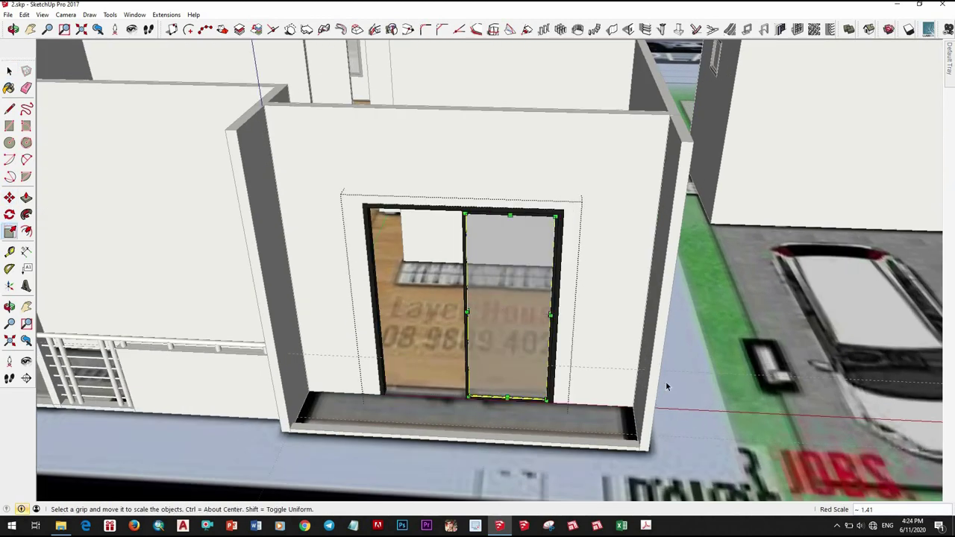
key("space")
scroll(515, 308, "down", 3)
scroll(496, 290, "up", 3)
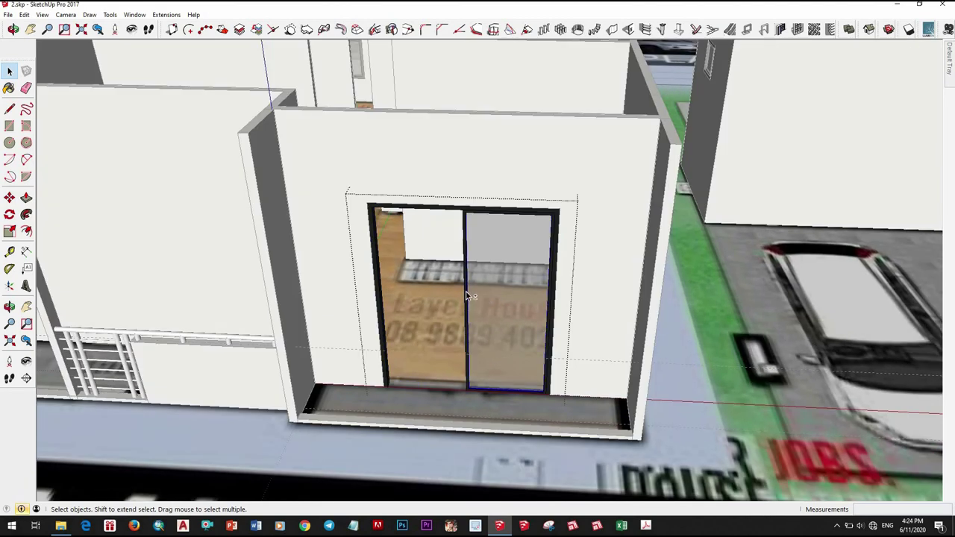
Slide the right glass pane across to the left opening
key("m")
scroll(544, 393, "up", 3)
left_click_drag(559, 396, 267, 380)
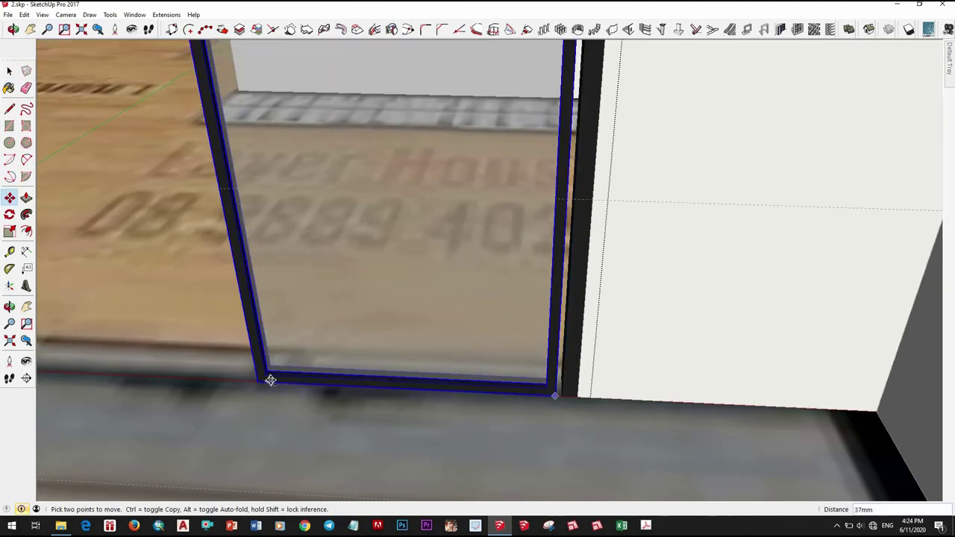
key("space")
scroll(437, 351, "down", 3)
Copy the sliding glass door onto the front wall beside the balcony railing
scroll(479, 395, "down", 5)
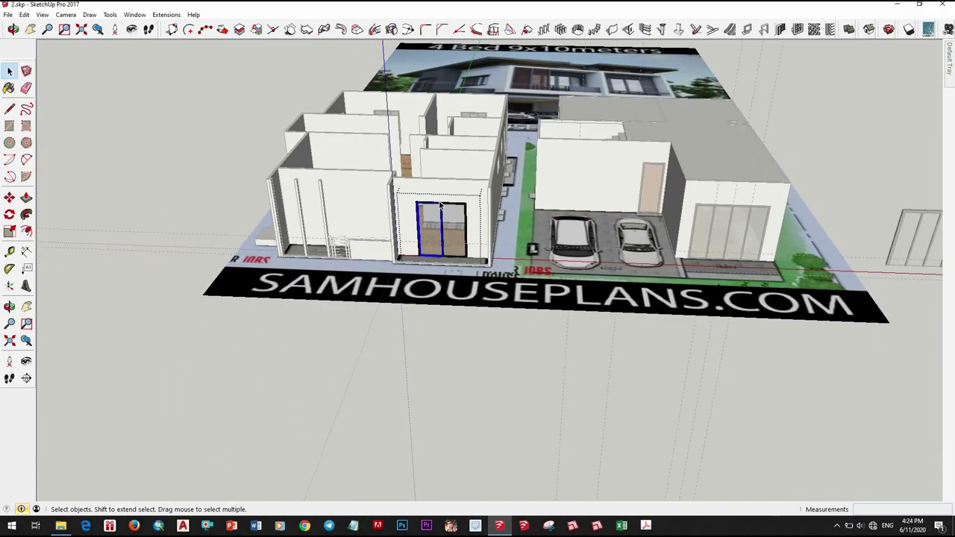
scroll(469, 279, "up", 3)
scroll(468, 280, "up", 2)
scroll(481, 326, "down", 4)
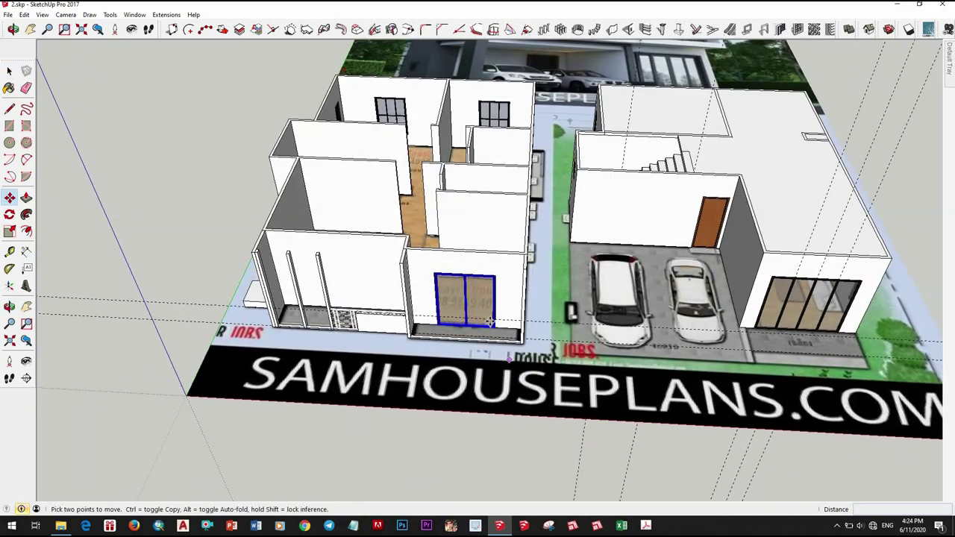
scroll(481, 314, "up", 3)
key("m")
scroll(481, 302, "up", 2)
scroll(447, 313, "up", 1)
key("ctrl")
left_click(367, 329)
scroll(522, 326, "down", 4)
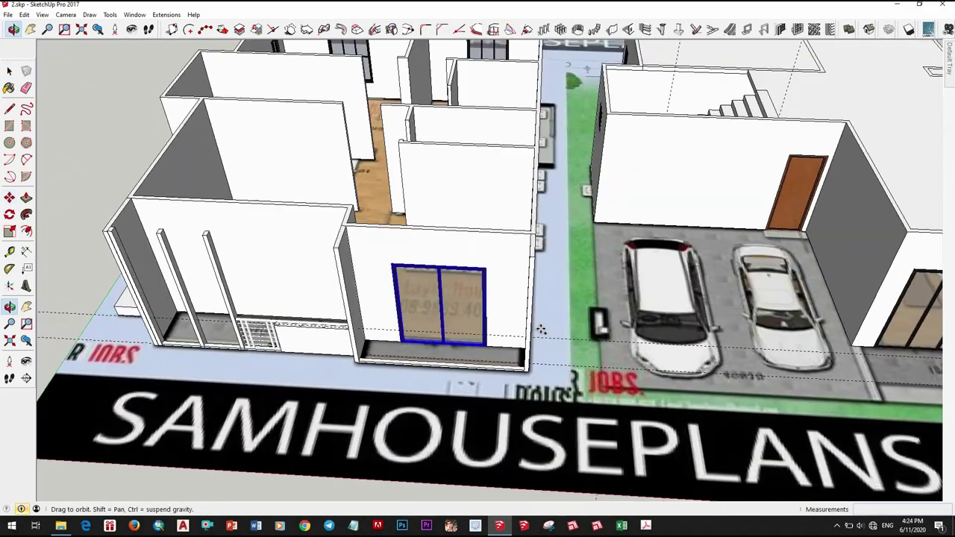
scroll(537, 328, "up", 3)
scroll(545, 333, "up", 3)
left_click(544, 333)
scroll(523, 321, "down", 3)
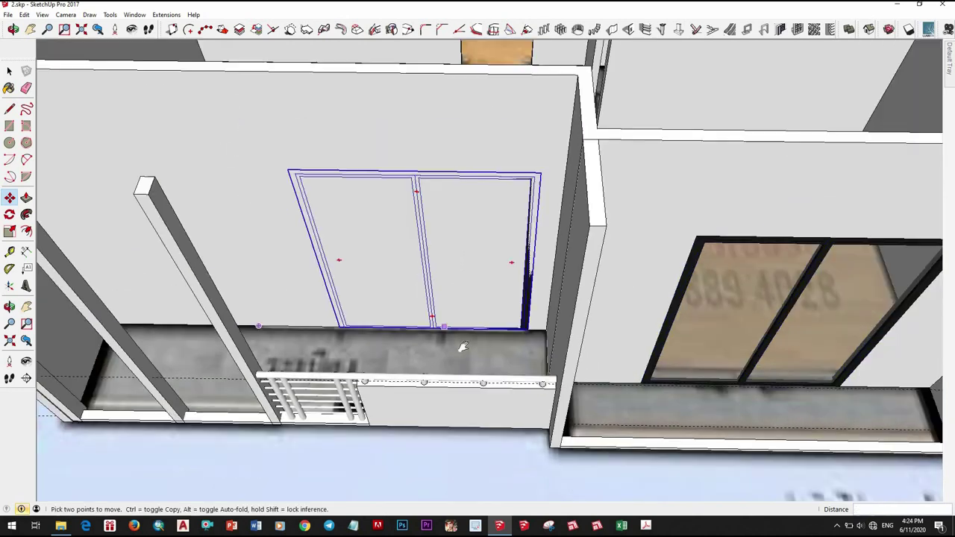
key("space")
scroll(473, 267, "down", 3)
Outline the copied door with a rectangle and push it 100mm into the wall
key("r")
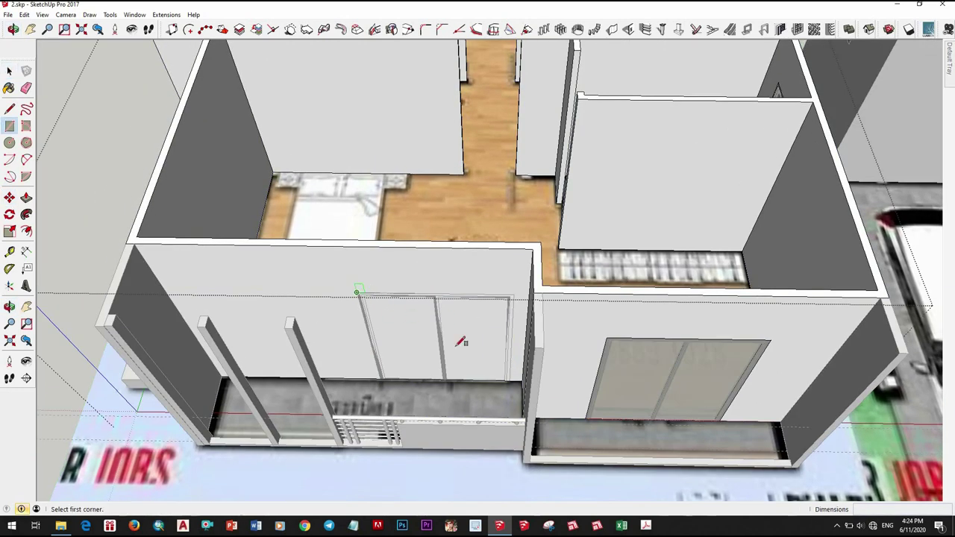
scroll(508, 383, "up", 2)
left_click(511, 366)
scroll(448, 328, "down", 2)
key("space")
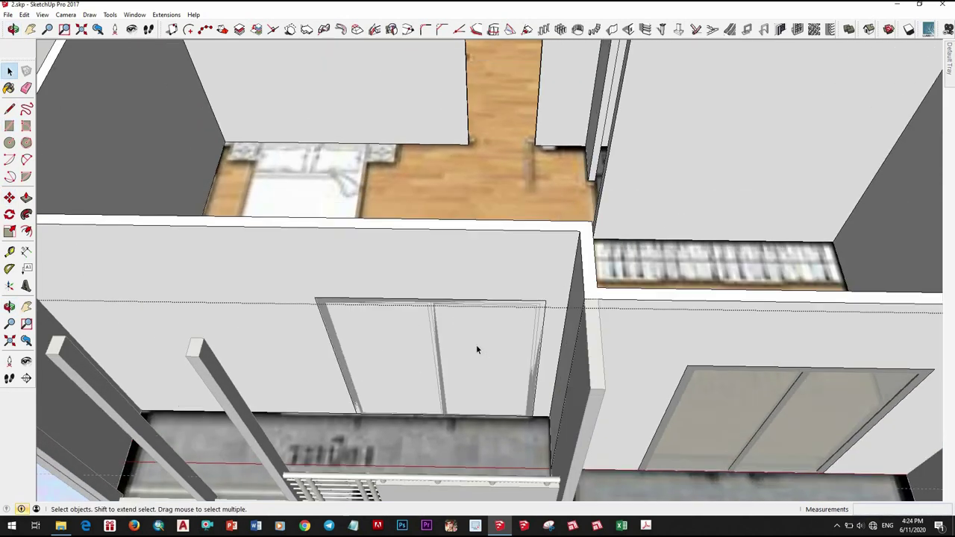
left_click(476, 349)
key("p")
left_click(476, 349)
left_click(464, 341)
scroll(299, 298, "down", 5)
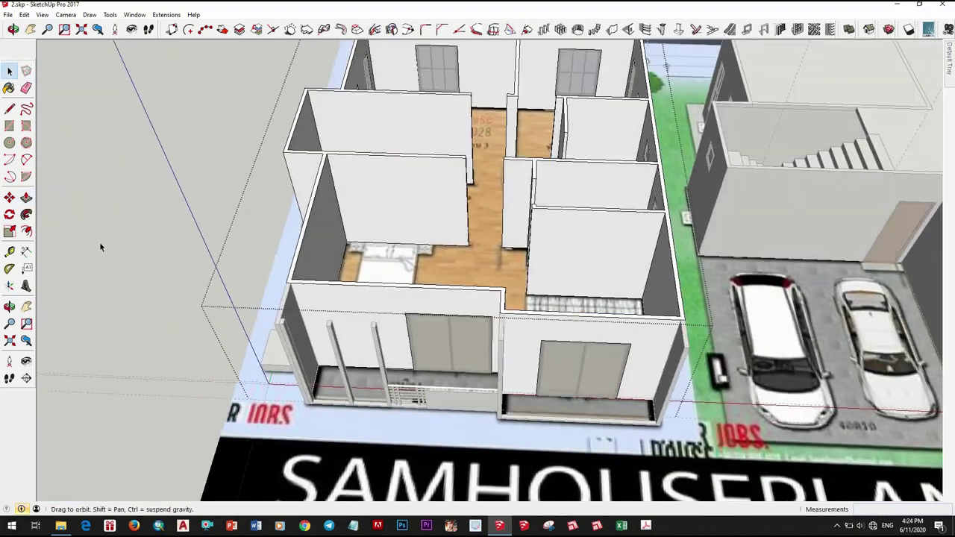
key("space")
Orbit around the house to check the recessed door from above and the front
middle_click_drag(100, 242, 413, 437)
scroll(458, 356, "up", 5)
mouse_move(459, 355)
middle_mouse_down()
mouse_move(522, 355)
mouse_move(562, 398)
mouse_move(617, 227)
mouse_move(513, 375)
middle_mouse_up()
scroll(617, 226, "down", 5)
scroll(513, 376, "up", 5)
scroll(462, 332, "up", 3)
scroll(462, 332, "down", 2)
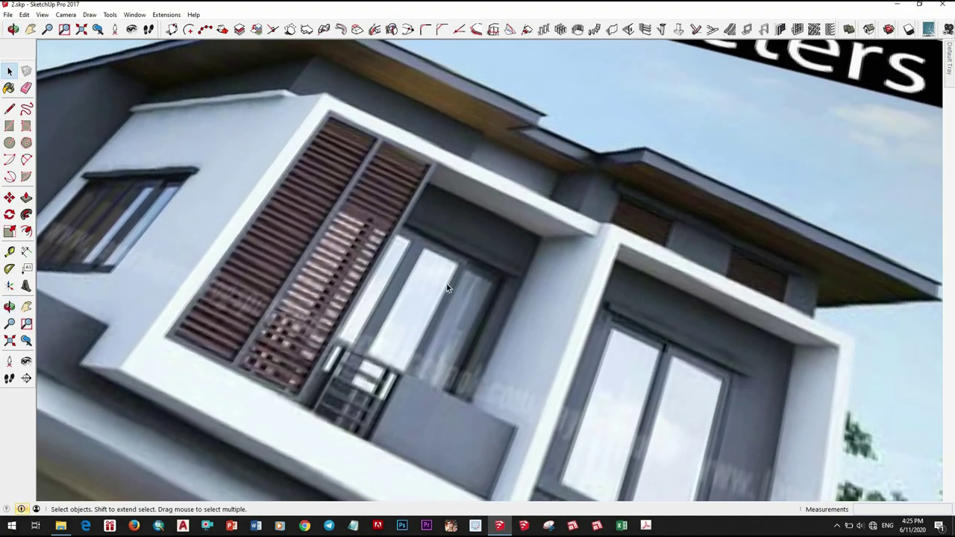
scroll(462, 332, "down", 5)
scroll(455, 358, "down", 3)
middle_click_drag(470, 275, 433, 341)
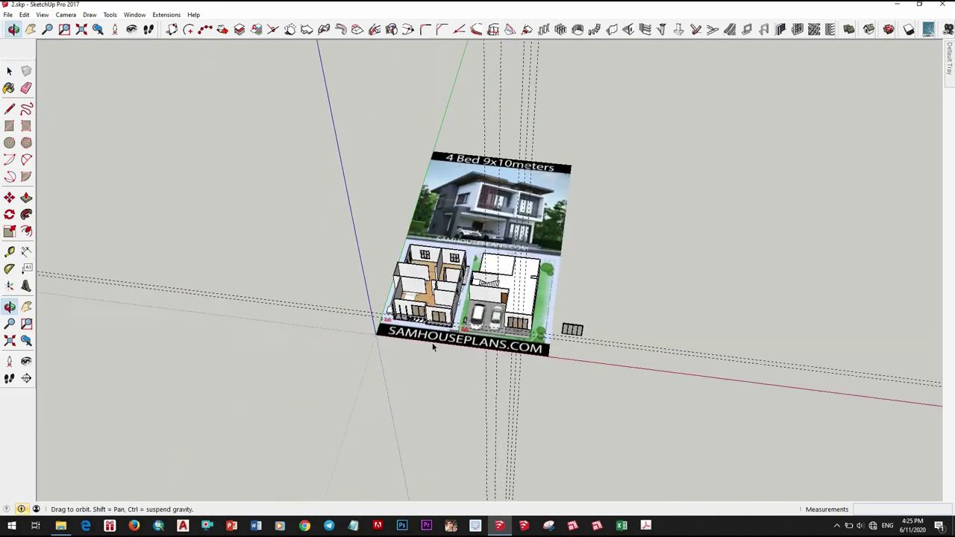
scroll(433, 341, "up", 3)
scroll(599, 358, "up", 2)
Erase the copied two-pane door from the balcony wall opening
scroll(496, 331, "up", 2)
right_click(496, 330)
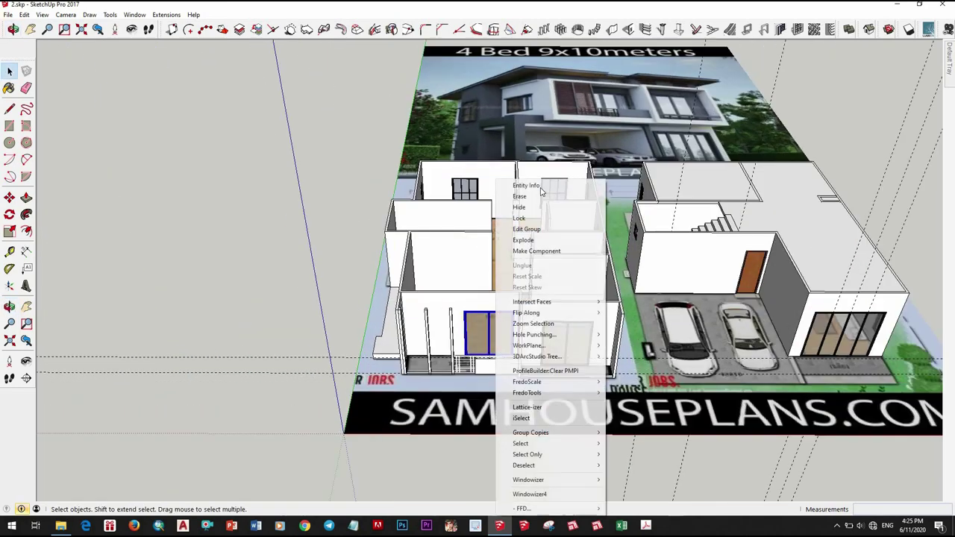
scroll(669, 328, "down", 2)
left_click(669, 328)
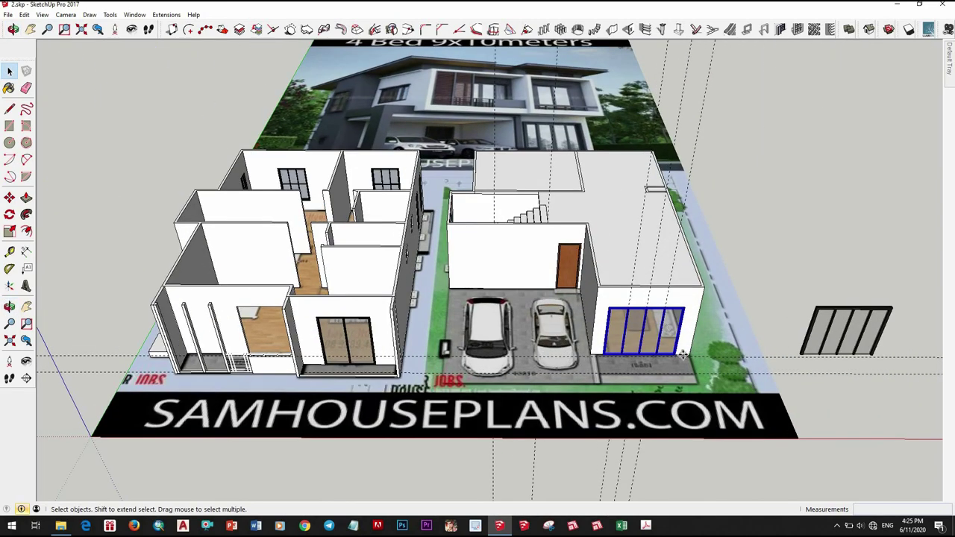
Copy the garage's four-panel glass door into the balcony wall opening
scroll(682, 355, "up", 5)
key("m")
scroll(573, 347, "down", 5)
scroll(497, 367, "up", 3)
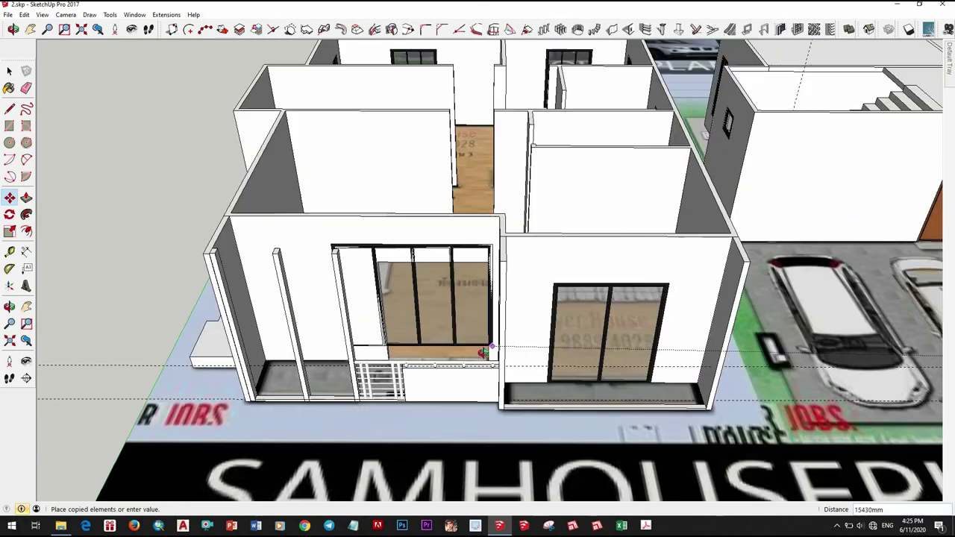
scroll(497, 367, "up", 3)
scroll(497, 367, "up", 2)
left_click(497, 367)
scroll(448, 362, "down", 2)
Adjust the depth of the new glass door's frame
middle_click_drag(448, 362, 538, 278)
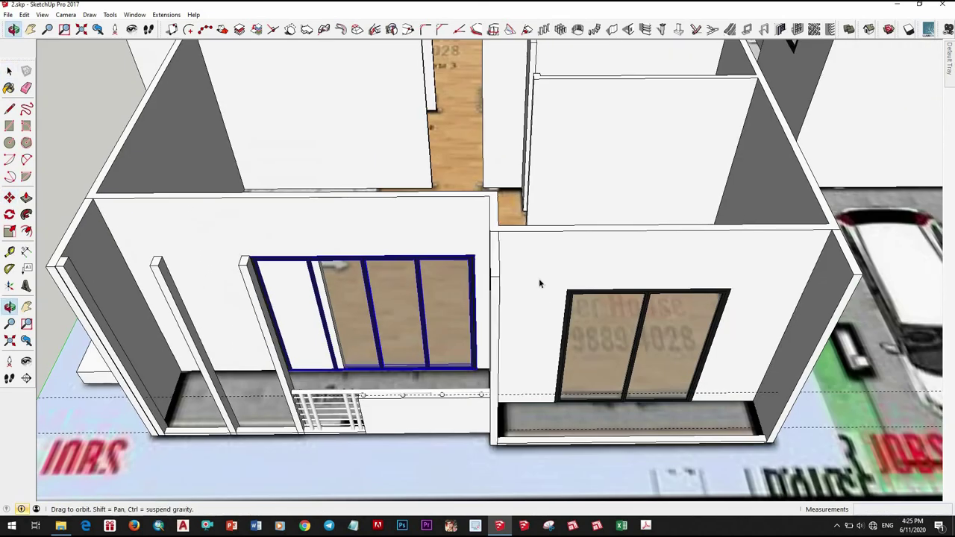
key("space")
middle_click_drag(522, 313, 478, 356)
scroll(478, 357, "up", 5)
scroll(463, 340, "up", 2)
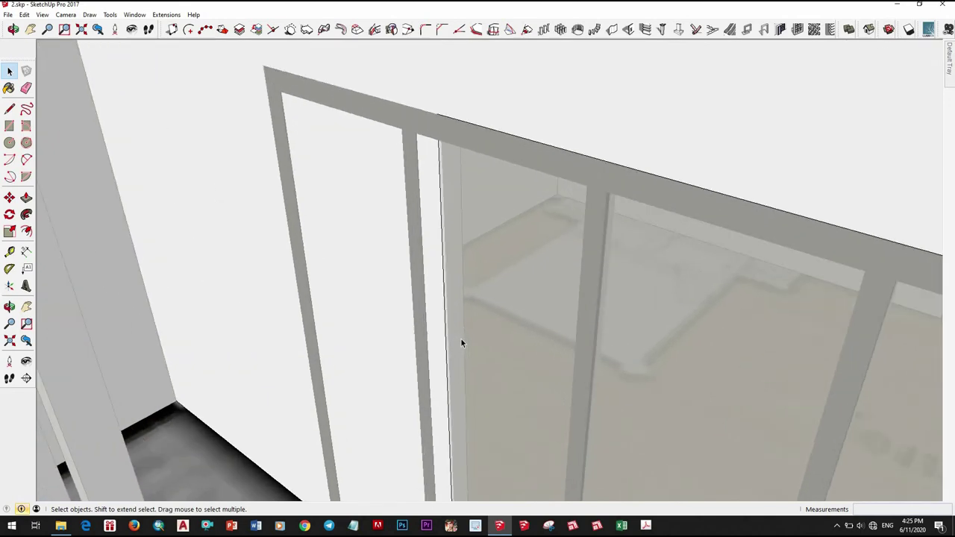
mouse_move(395, 315)
middle_mouse_down()
mouse_move(378, 274)
mouse_move(298, 216)
middle_mouse_up()
left_click(298, 216)
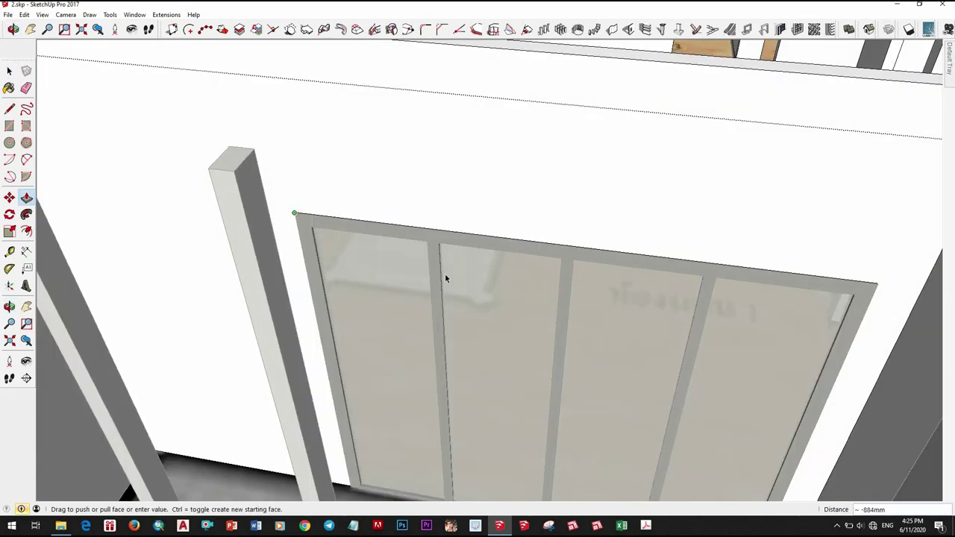
scroll(445, 279, "down", 5)
scroll(446, 278, "down", 3)
Orbit out to a higher view to review the whole house
mouse_move(445, 279)
middle_mouse_down()
mouse_move(511, 257)
mouse_move(522, 314)
middle_mouse_up()
scroll(522, 314, "up", 2)
scroll(522, 314, "up", 2)
scroll(537, 373, "down", 3)
mouse_move(537, 373)
middle_mouse_down()
mouse_move(553, 405)
mouse_move(507, 448)
mouse_move(463, 417)
mouse_move(478, 381)
mouse_move(508, 362)
mouse_move(379, 355)
mouse_move(478, 418)
middle_mouse_up()
scroll(507, 448, "down", 2)
scroll(450, 397, "up", 6)
scroll(449, 396, "down", 4)
scroll(477, 381, "down", 2)
scroll(508, 361, "down", 2)
scroll(448, 358, "up", 3)
key("space")
scroll(477, 418, "down", 3)
scroll(503, 416, "up", 6)
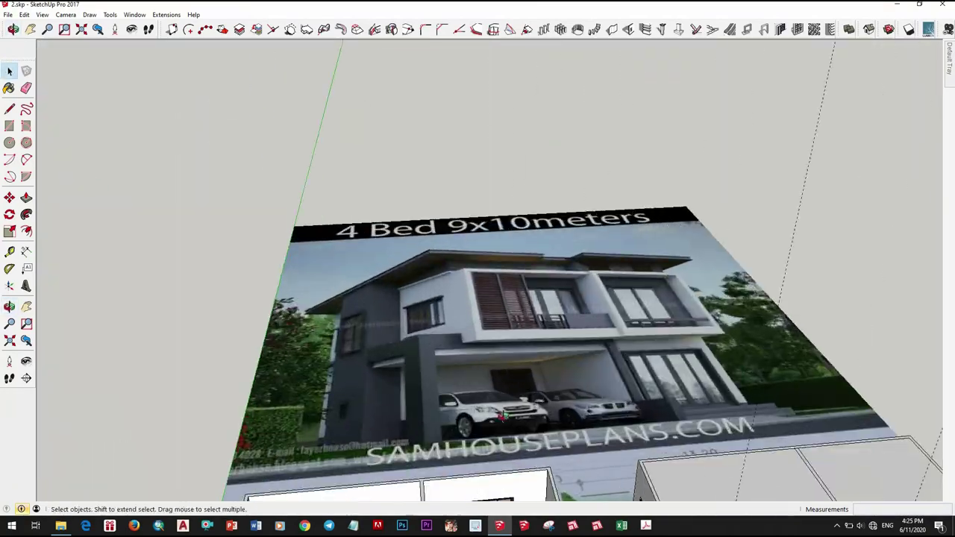
scroll(503, 415, "down", 3)
scroll(497, 355, "up", 3)
scroll(510, 334, "up", 2)
scroll(511, 334, "down", 2)
mouse_move(510, 334)
middle_mouse_down()
mouse_move(522, 360)
mouse_move(595, 317)
mouse_move(535, 405)
mouse_move(574, 407)
mouse_move(559, 414)
middle_mouse_up()
scroll(524, 361, "down", 2)
scroll(535, 405, "up", 2)
scroll(556, 417, "up", 2)
scroll(552, 419, "up", 2)
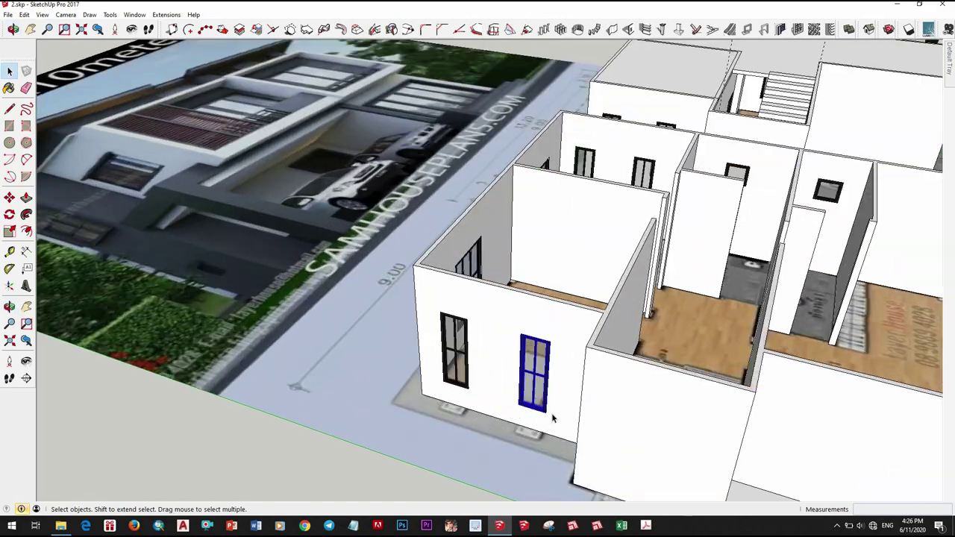
scroll(552, 418, "up", 2)
scroll(514, 396, "up", 2)
scroll(505, 391, "down", 2)
scroll(686, 415, "down", 2)
mouse_move(686, 416)
middle_mouse_down()
mouse_move(593, 400)
mouse_move(455, 417)
middle_mouse_up()
scroll(522, 414, "down", 3)
scroll(446, 419, "up", 2)
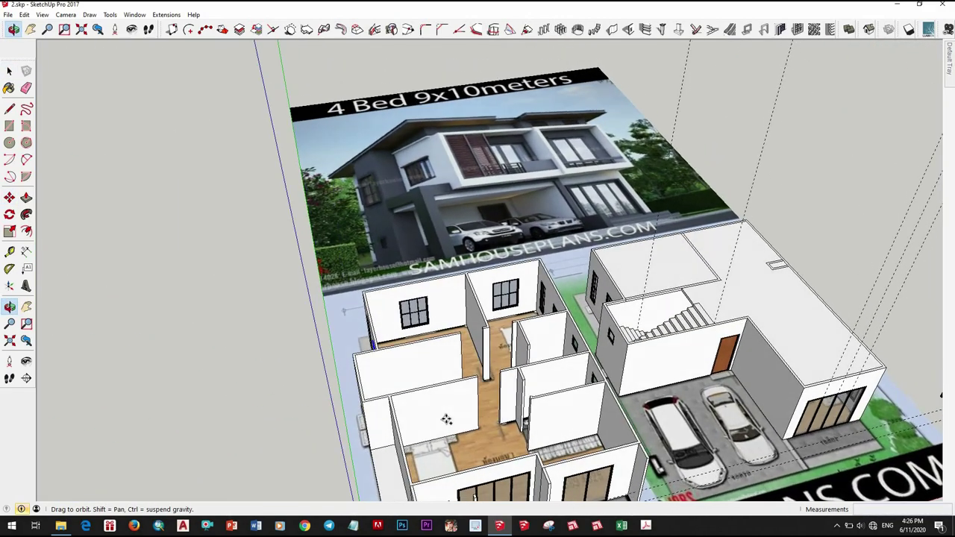
key("space")
scroll(446, 416, "down", 3)
middle_click_drag(407, 380, 724, 337)
scroll(449, 460, "up", 3)
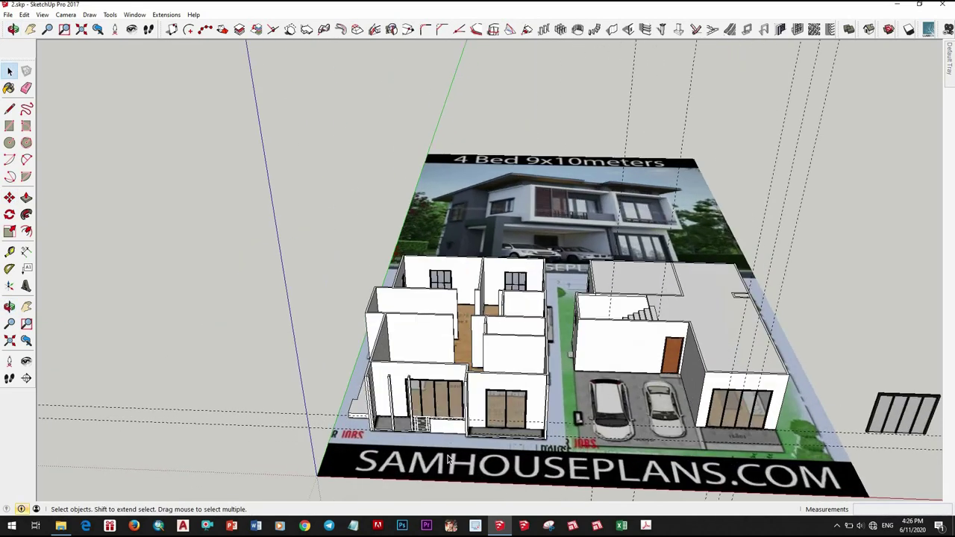
scroll(443, 426, "down", 2)
mouse_move(443, 426)
middle_mouse_down()
mouse_move(509, 379)
mouse_move(518, 390)
mouse_move(475, 396)
middle_mouse_up()
scroll(509, 378, "up", 2)
scroll(518, 390, "up", 2)
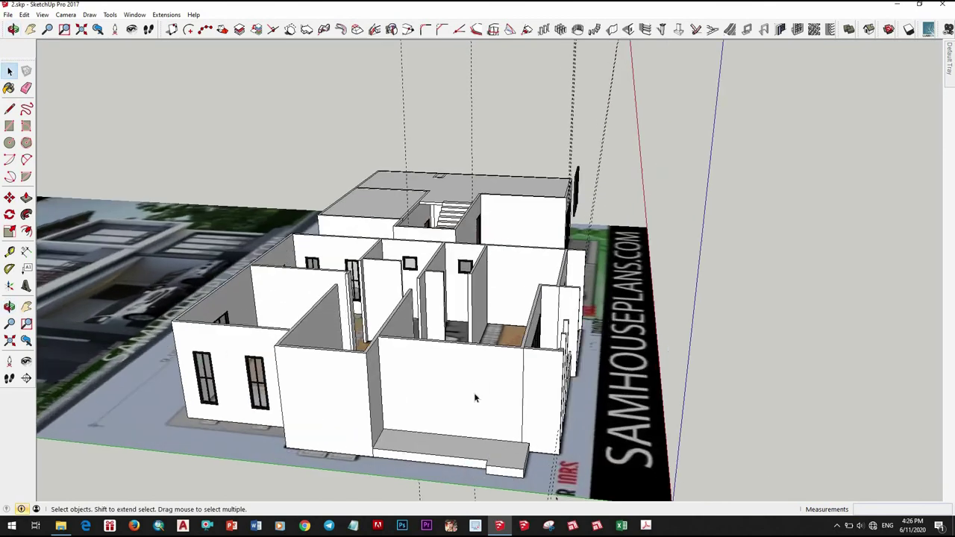
scroll(475, 396, "up", 3)
key("t")
scroll(555, 335, "up", 2)
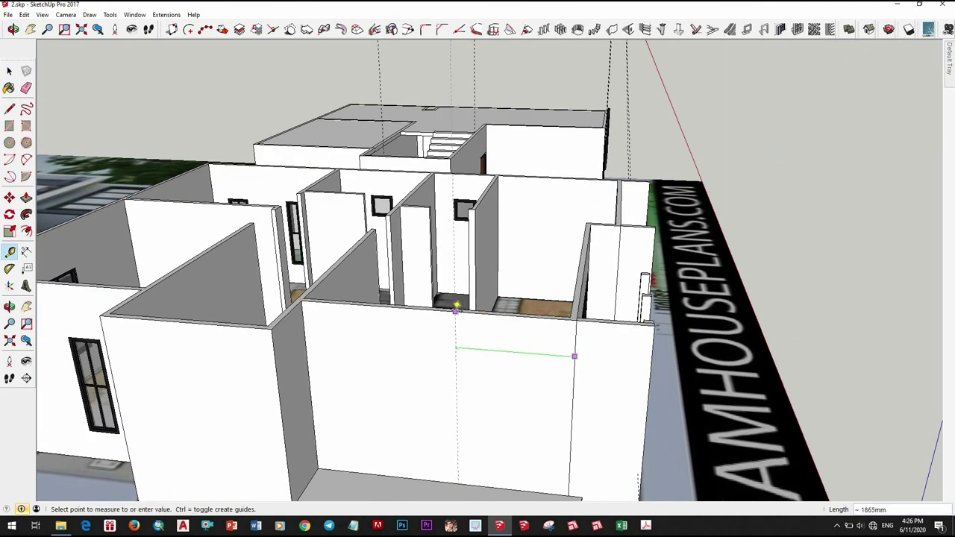
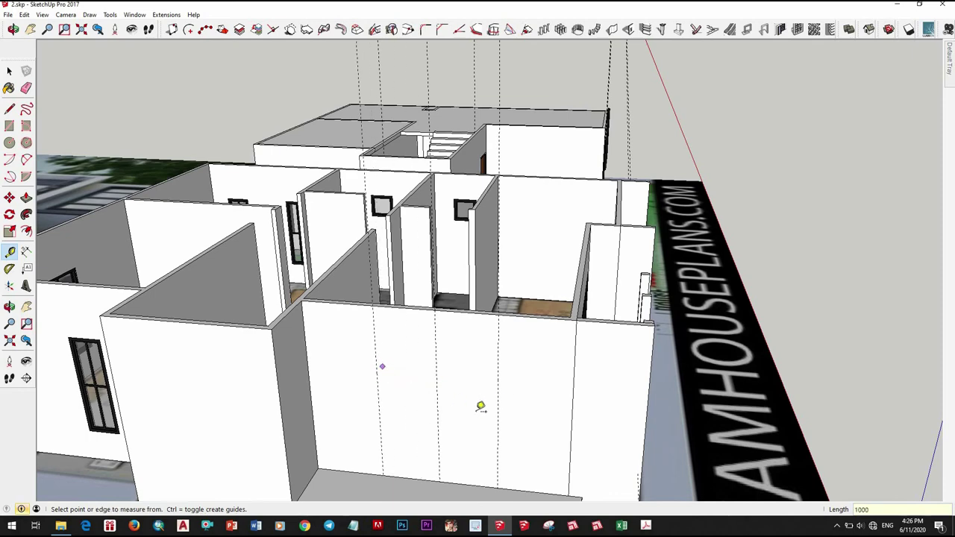
Orbit and zoom around the house to survey its outer walls
scroll(480, 406, "down", 5)
mouse_move(481, 407)
middle_mouse_down()
mouse_move(448, 328)
mouse_move(507, 329)
middle_mouse_up()
scroll(446, 326, "up", 8)
scroll(446, 326, "down", 5)
scroll(498, 448, "up", 8)
scroll(503, 461, "up", 3)
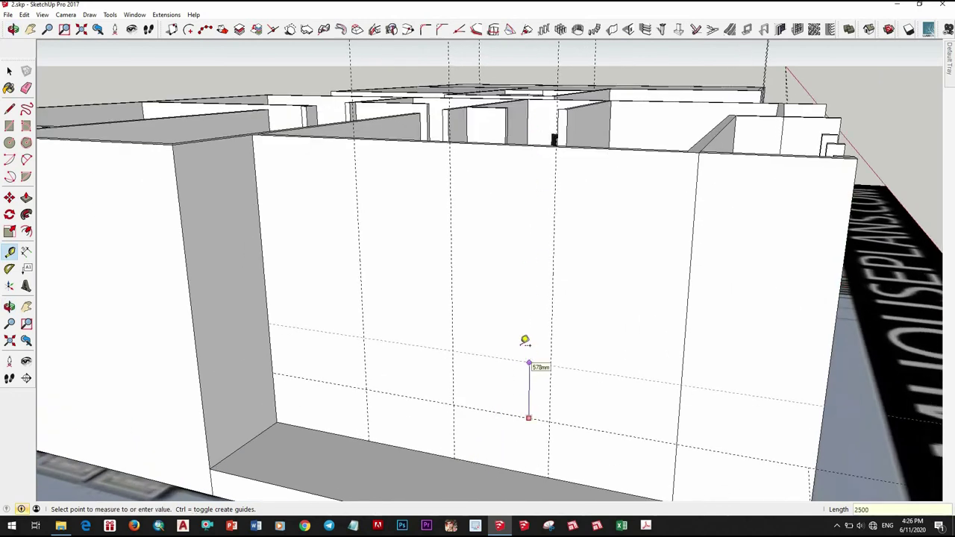
scroll(526, 358, "down", 3)
Turn the view to the front wall and begin a roughly 2033 × 1600 mm rectangle there
mouse_move(529, 380)
middle_mouse_down()
mouse_move(395, 335)
mouse_move(437, 288)
mouse_move(375, 350)
mouse_move(488, 426)
mouse_move(388, 349)
middle_mouse_up()
scroll(478, 422, "up", 2)
scroll(548, 390, "down", 3)
scroll(372, 300, "up", 2)
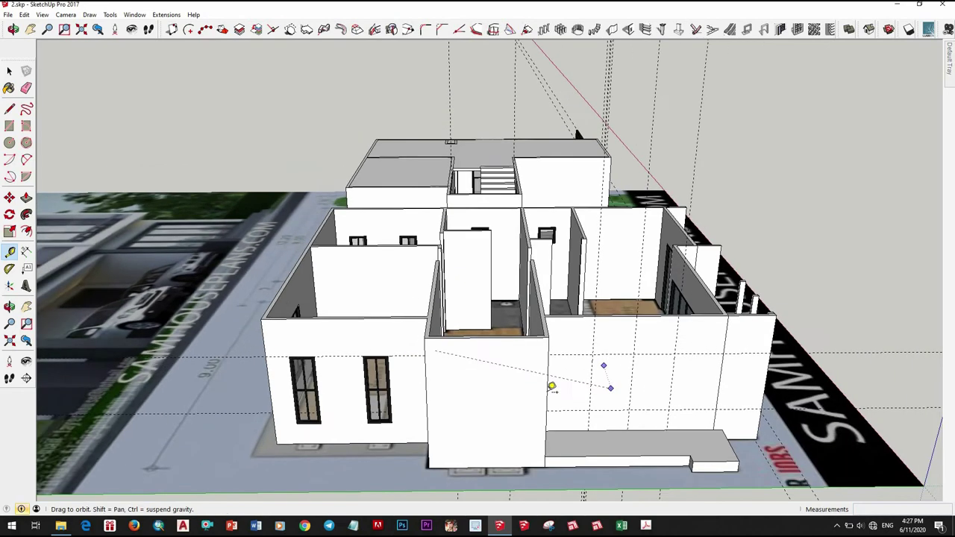
middle_click_drag(373, 354, 616, 390)
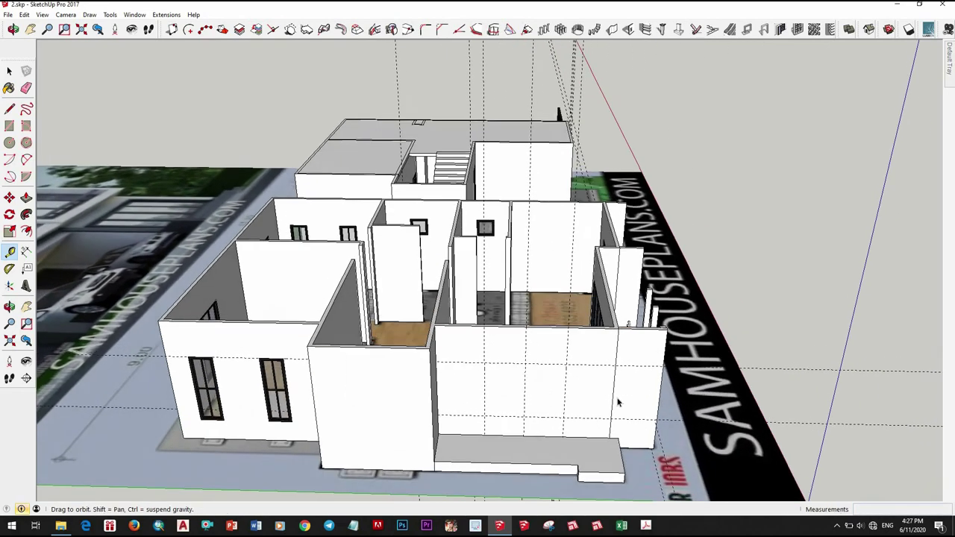
scroll(543, 358, "up", 4)
key("space")
middle_click_drag(502, 405, 552, 384)
key("ctrl+a")
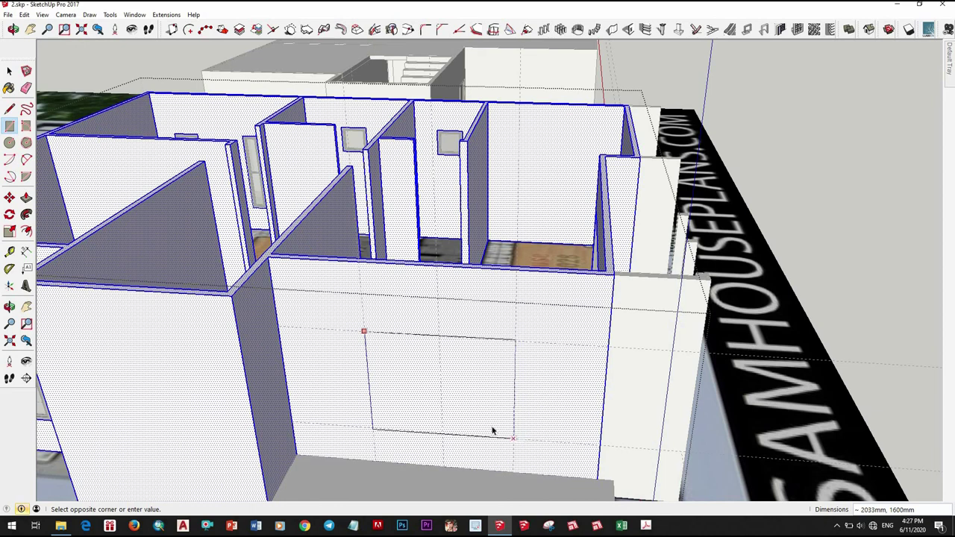
Finish the 2033 × 1600 mm window rectangle on the front wall
left_click(493, 431)
key("p")
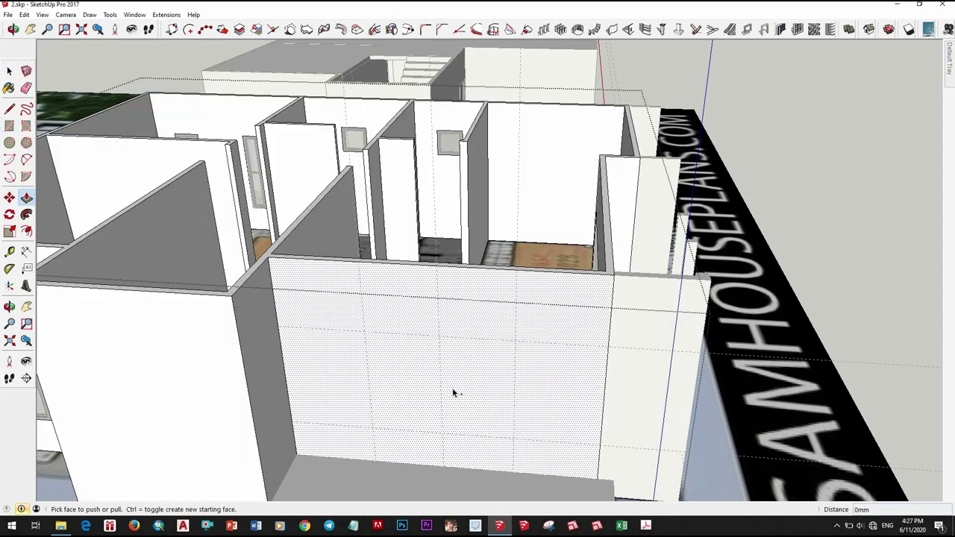
key("space")
mouse_move(461, 454)
middle_mouse_down()
mouse_move(299, 454)
mouse_move(432, 445)
mouse_move(426, 416)
mouse_move(646, 273)
mouse_move(418, 279)
middle_mouse_up()
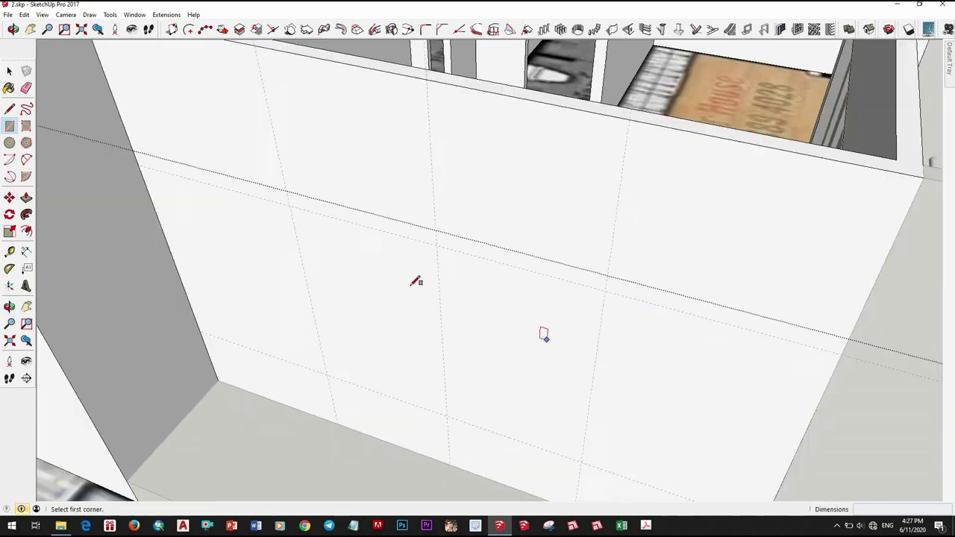
Draw a rectangle on the wall and push/pull it through to cut the window opening
left_click(403, 270)
left_click(483, 343)
key("p")
left_click(482, 344)
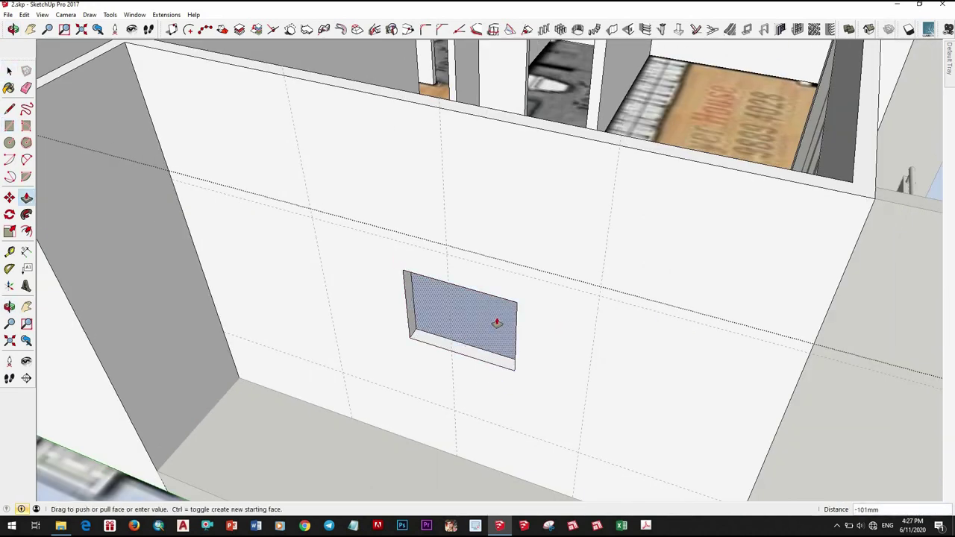
scroll(481, 339, "down", 2)
scroll(491, 309, "up", 3)
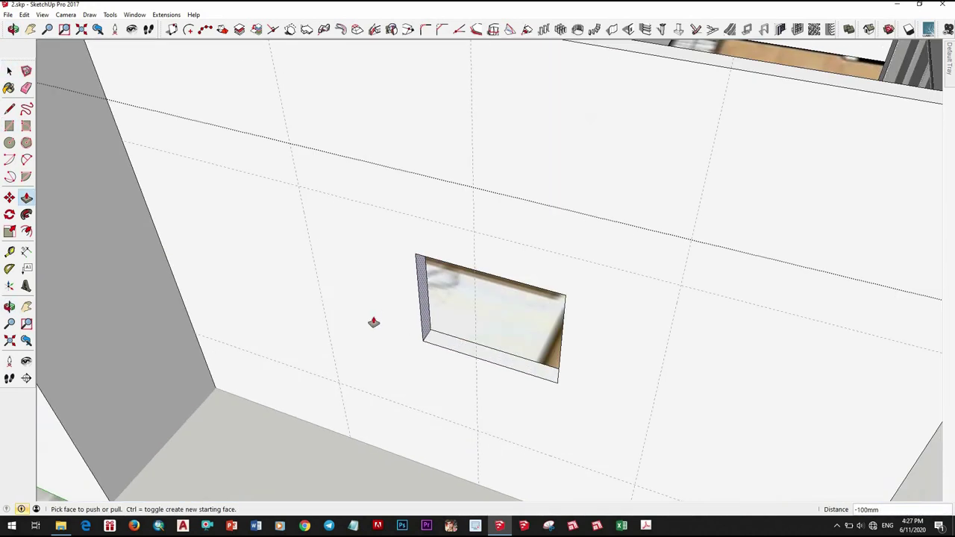
left_click(422, 299)
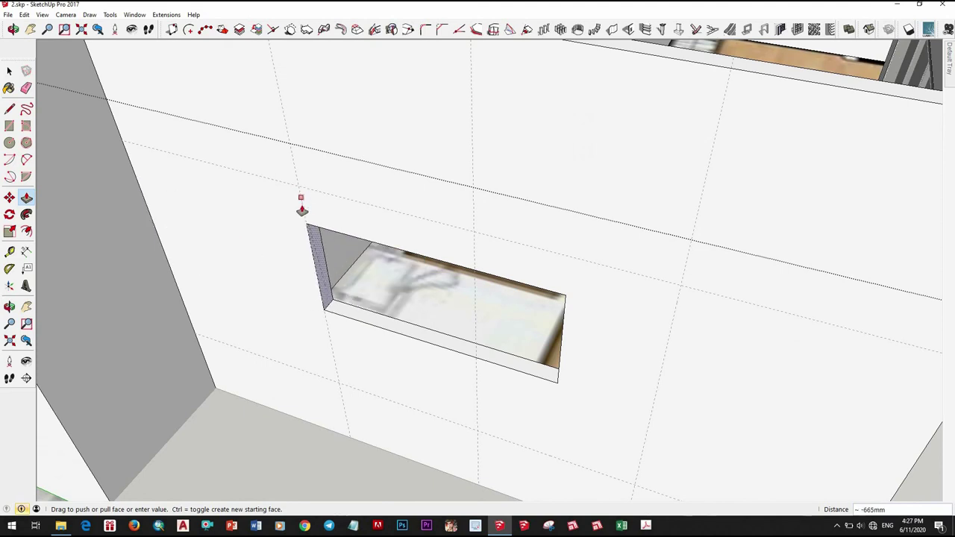
left_click(302, 207)
left_click(513, 401)
mouse_move(514, 401)
middle_mouse_down()
mouse_move(572, 453)
mouse_move(466, 401)
mouse_move(512, 309)
middle_mouse_up()
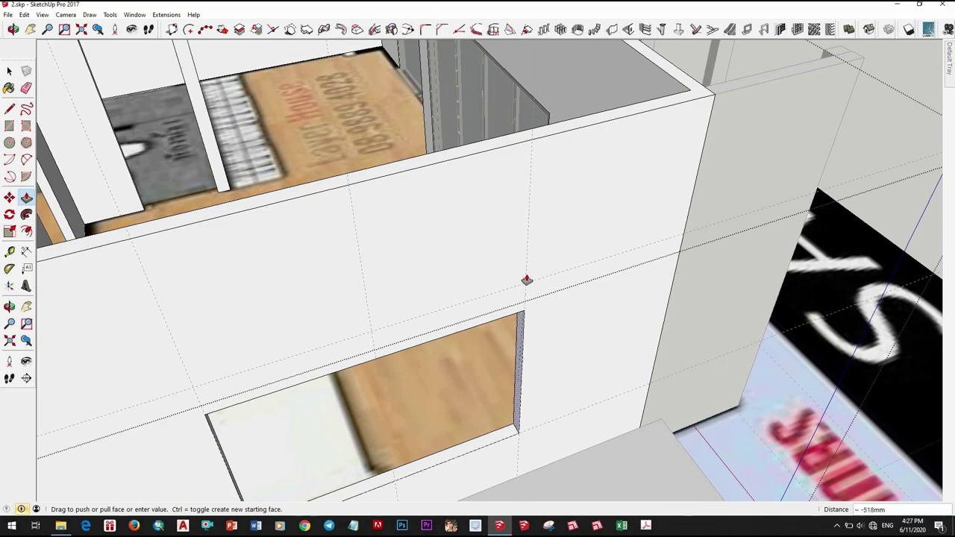
From inside the room, draw a face filling the window opening
mouse_move(379, 138)
middle_mouse_down()
mouse_move(437, 353)
mouse_move(454, 256)
mouse_move(550, 74)
mouse_move(241, 258)
mouse_move(191, 213)
mouse_move(219, 231)
middle_mouse_up()
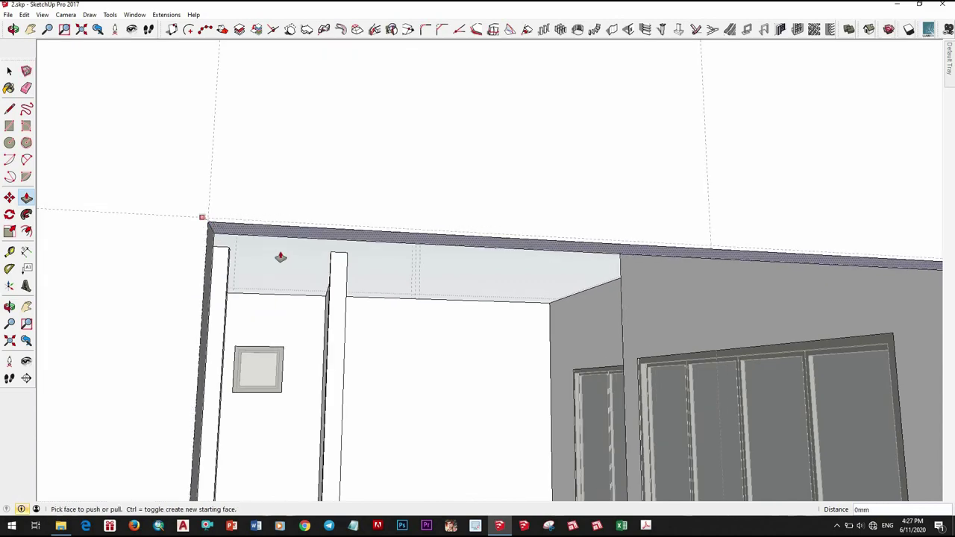
mouse_move(277, 256)
middle_mouse_down()
mouse_move(263, 426)
mouse_move(166, 458)
mouse_move(407, 402)
middle_mouse_up()
scroll(262, 427, "down", 5)
key("space")
scroll(407, 403, "up", 5)
scroll(830, 300, "down", 2)
scroll(508, 363, "up", 3)
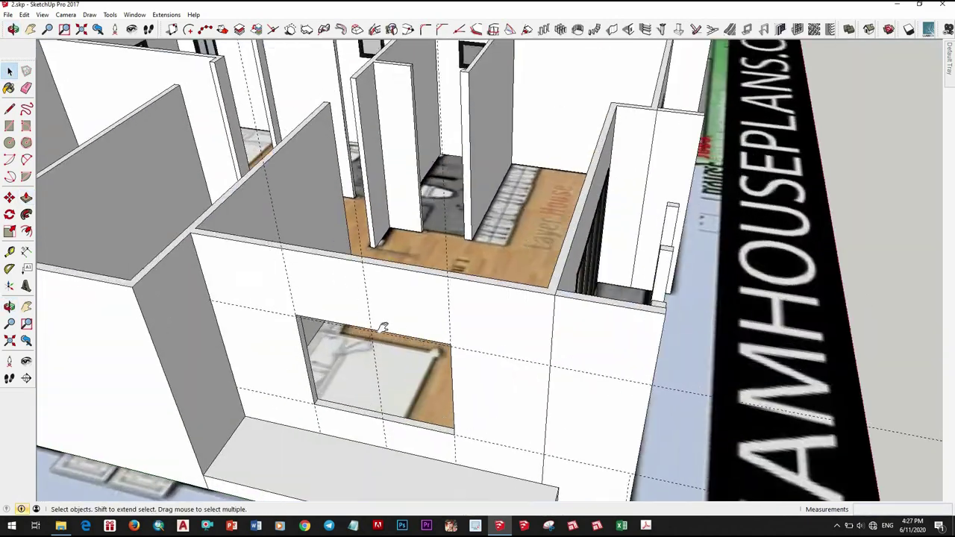
scroll(507, 364, "up", 3)
middle_click_drag(507, 363, 366, 258)
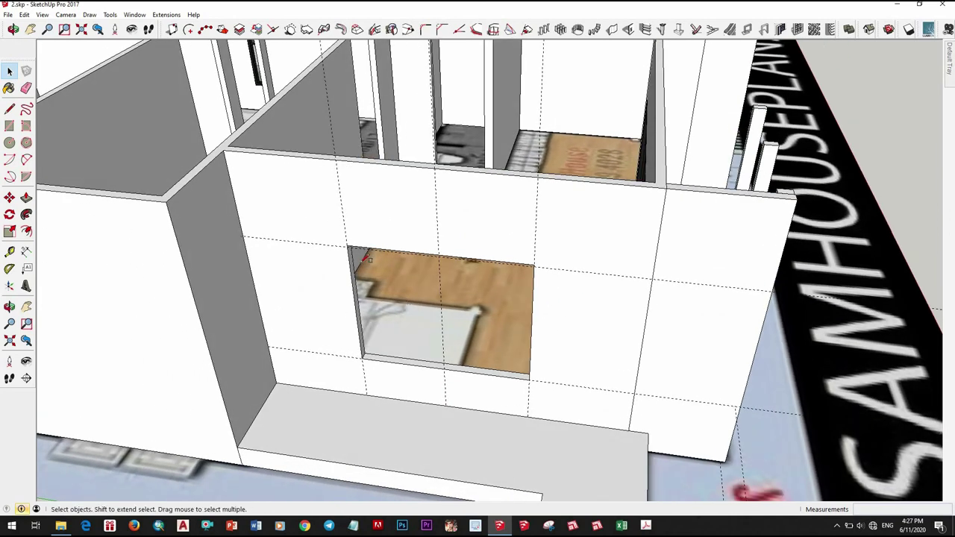
left_click(532, 380)
key("space")
left_click(489, 311)
Offset an inset frame outline inside the opening face and delete its centre
scroll(505, 267, "up", 1)
left_click(505, 263)
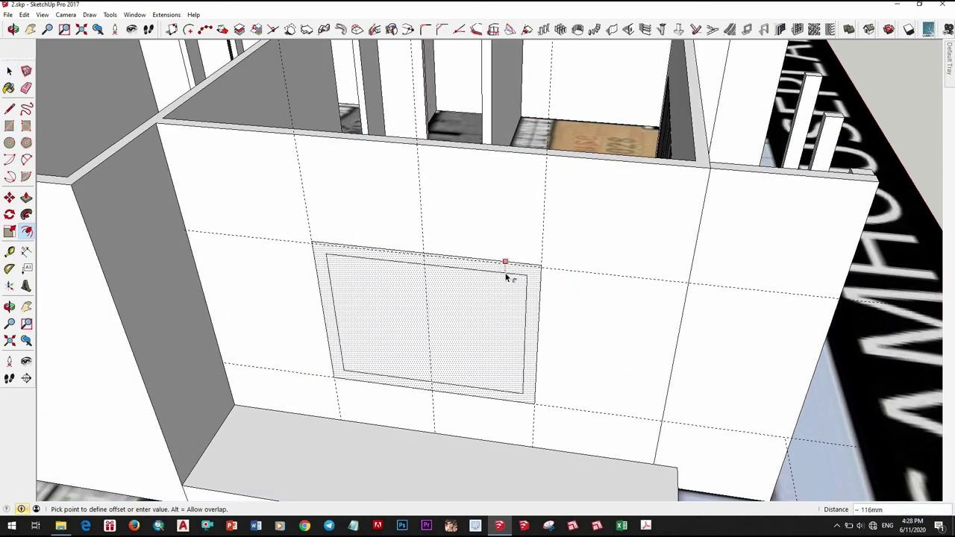
left_click(506, 278)
key("space")
left_click(512, 298)
right_click(533, 206)
left_click(548, 207)
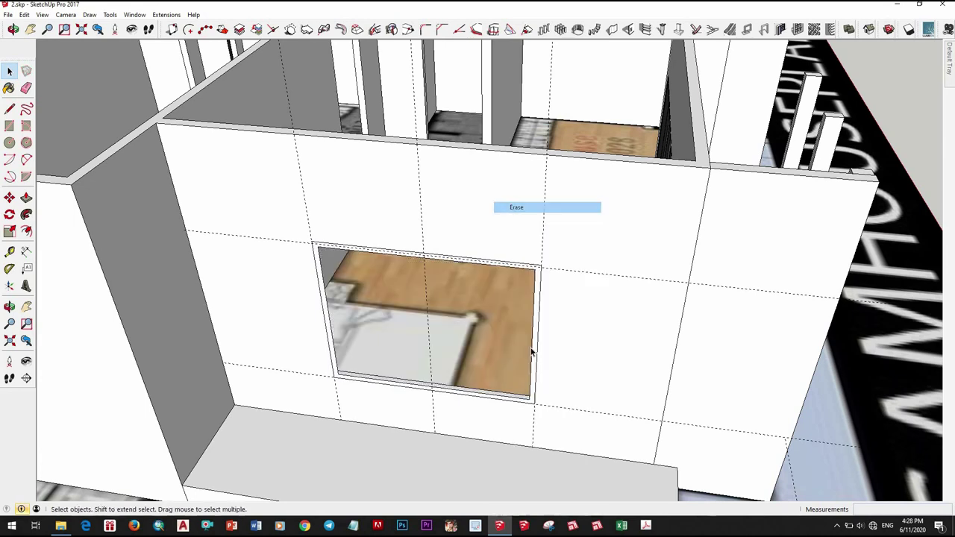
Push/pull the frame face outward to give the window frame thickness
scroll(514, 384, "up", 3)
scroll(266, 374, "up", 2)
left_click(270, 370)
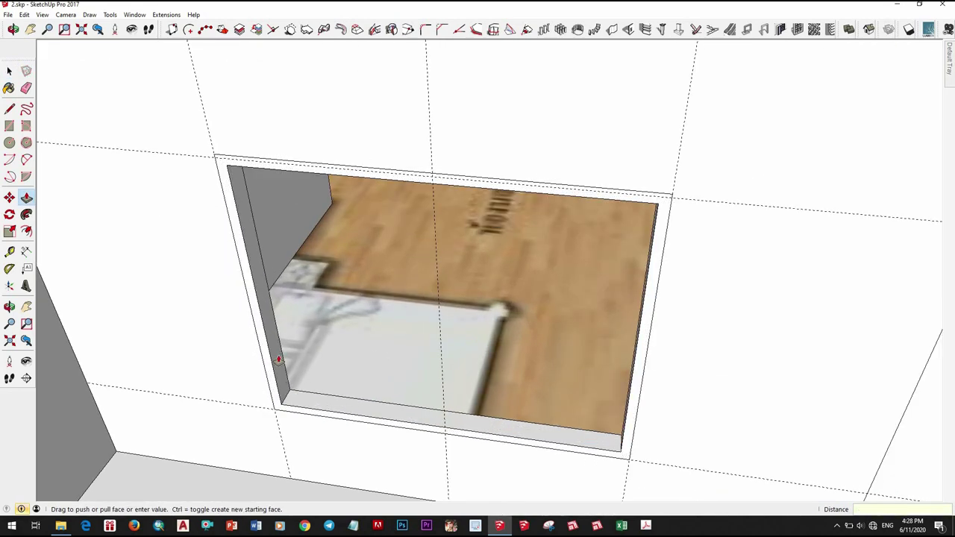
type("10")
key("Return")
key("space")
Make the whole window frame into a component
triple_click(285, 368)
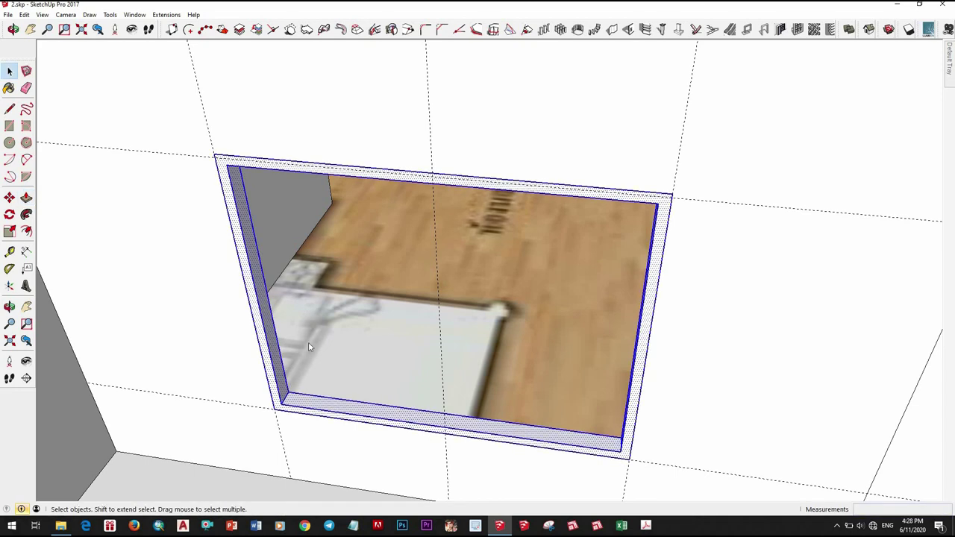
right_click(308, 341)
left_click(328, 93)
key("Return")
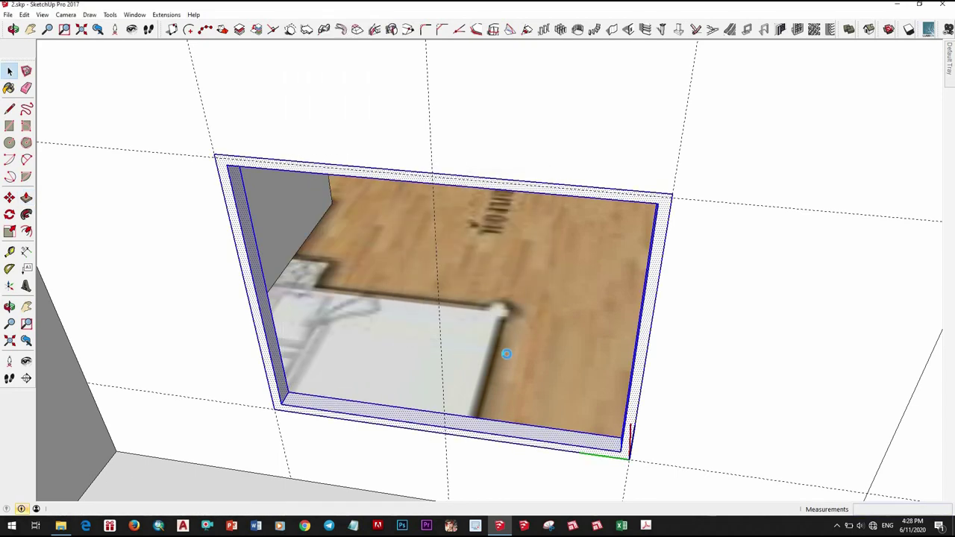
Draw a rectangle covering the window opening with a new face
scroll(506, 354, "down", 1)
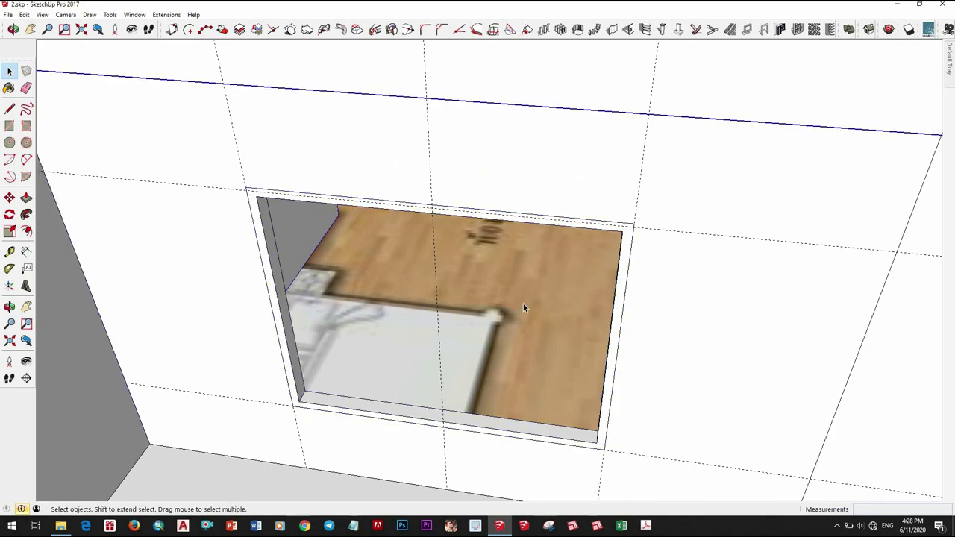
scroll(522, 308, "down", 3)
scroll(656, 250, "up", 2)
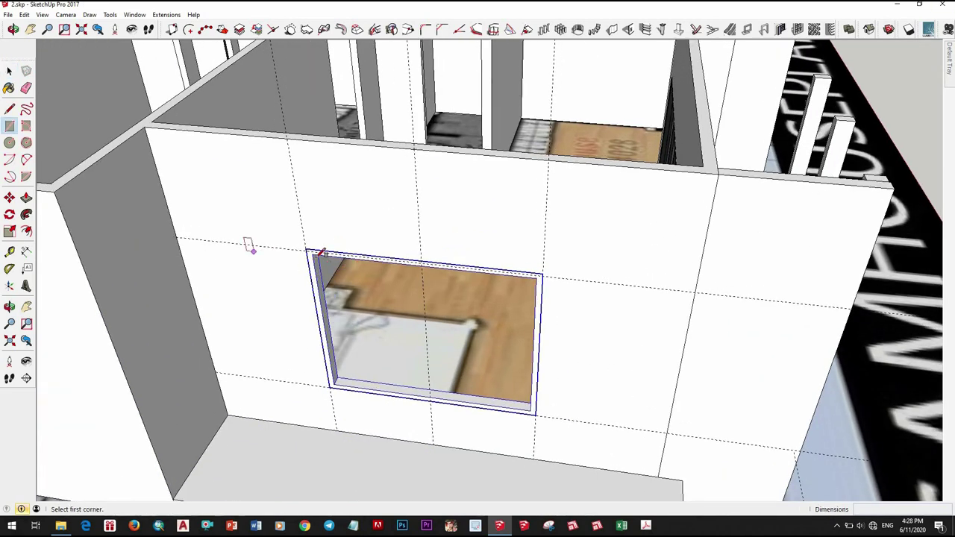
left_click(535, 409)
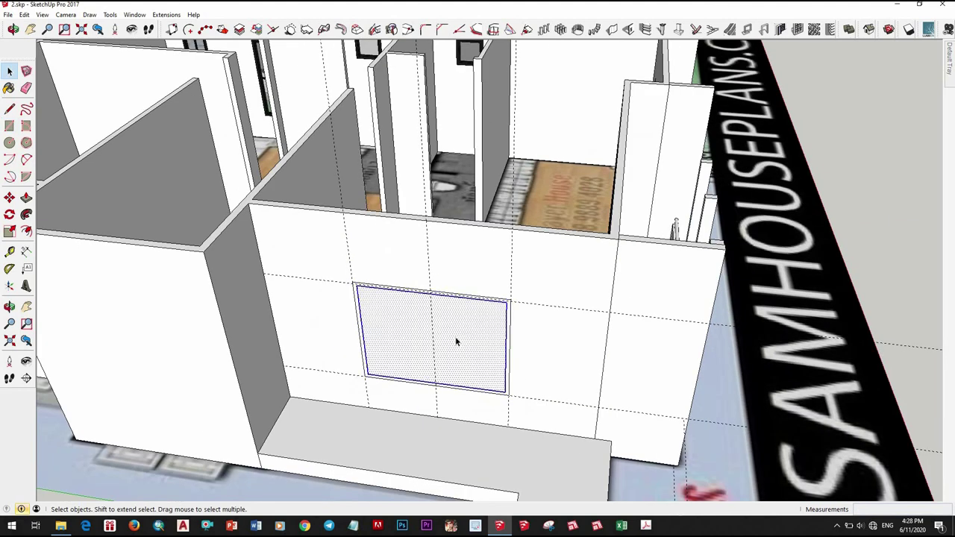
Divide the window face into panels with values 4 and 30, then undo it
left_click(797, 30)
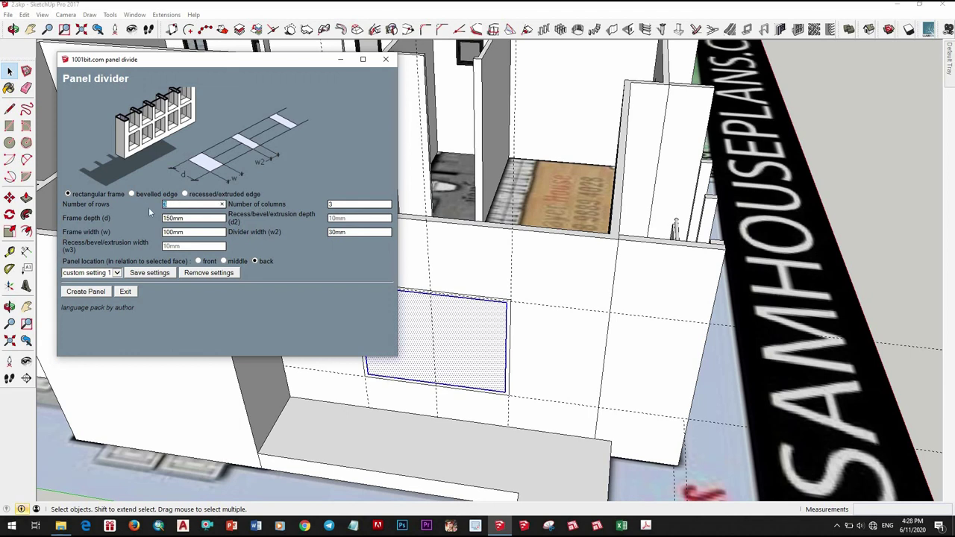
type("4")
type("30")
left_click(464, 314)
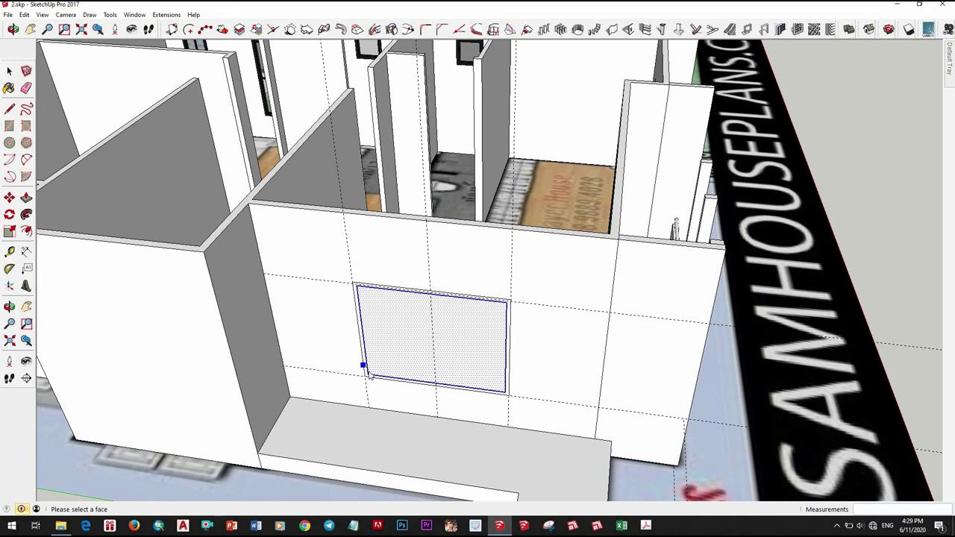
left_click(368, 373)
middle_click_drag(437, 347, 455, 314)
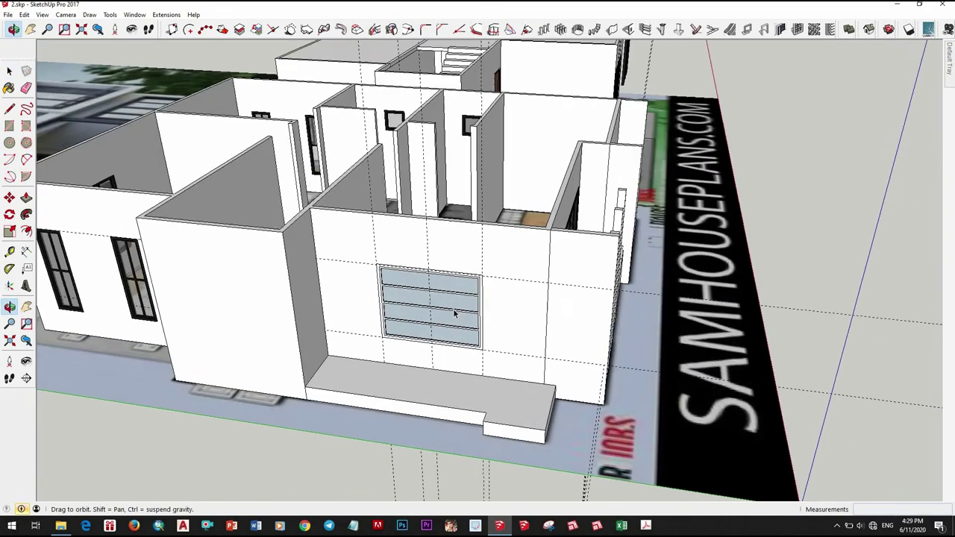
scroll(455, 314, "up", 3)
key("ctrl+z")
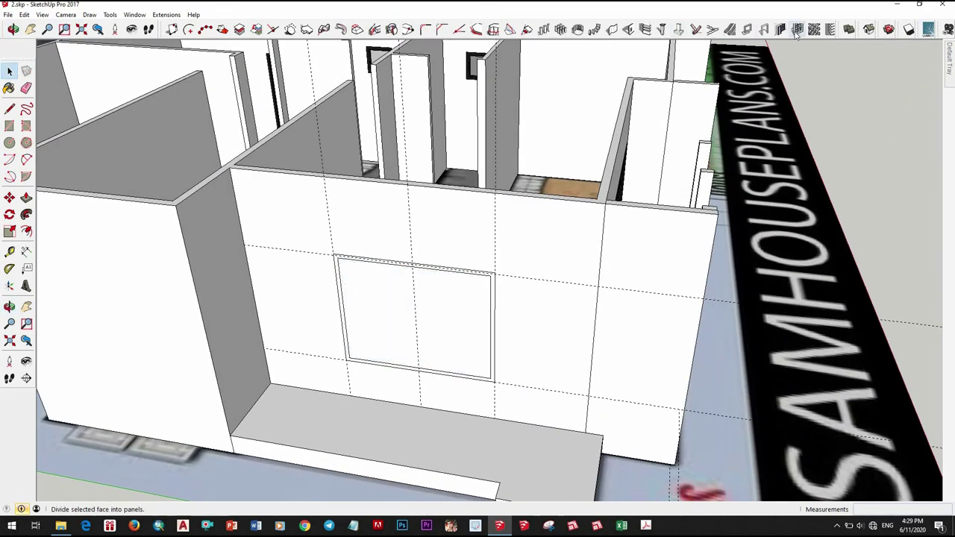
Recreate the window as four glass panels with the panel divider and select it
left_click(796, 30)
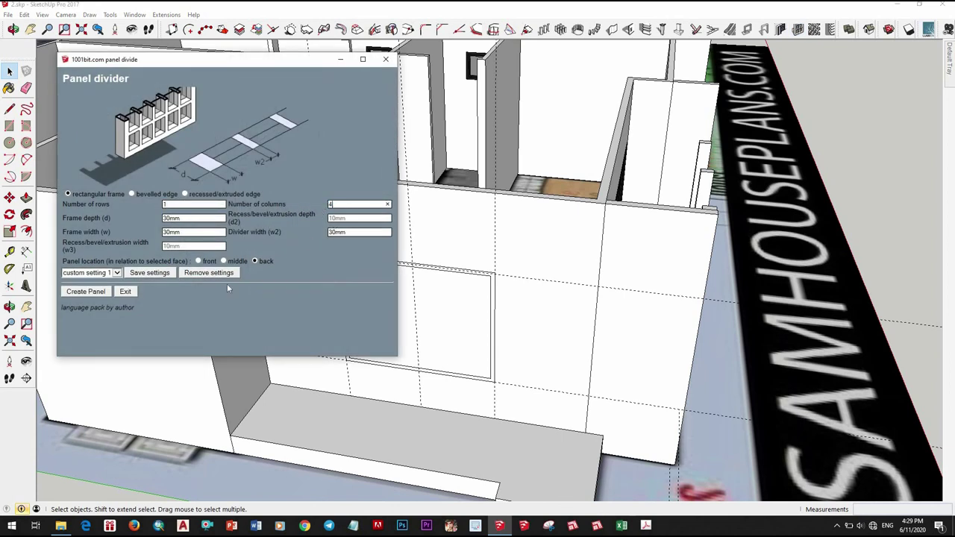
left_click(95, 292)
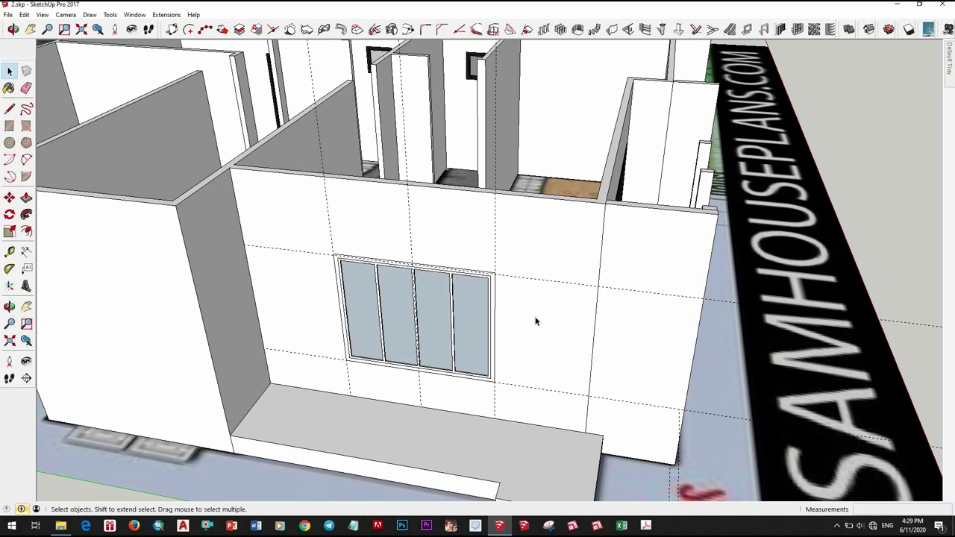
scroll(533, 319, "up", 3)
middle_click_drag(485, 351, 319, 379)
scroll(319, 378, "down", 3)
scroll(318, 379, "down", 3)
left_click(312, 383)
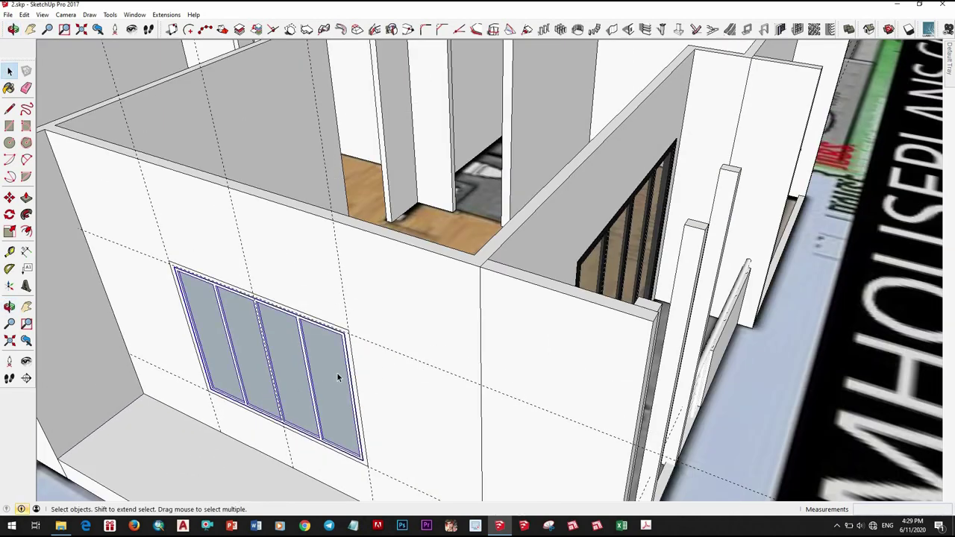
scroll(313, 373, "up", 6)
Start moving the window from its corner, then cancel back to selection
key("m")
scroll(307, 365, "up", 2)
left_click(316, 363)
scroll(316, 362, "up", 2)
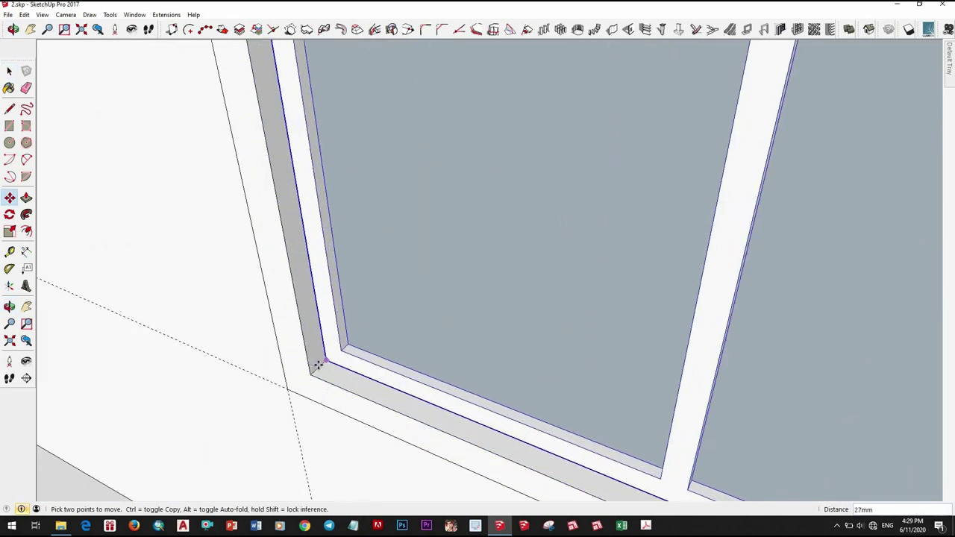
key("space")
scroll(338, 368, "down", 5)
scroll(398, 331, "down", 4)
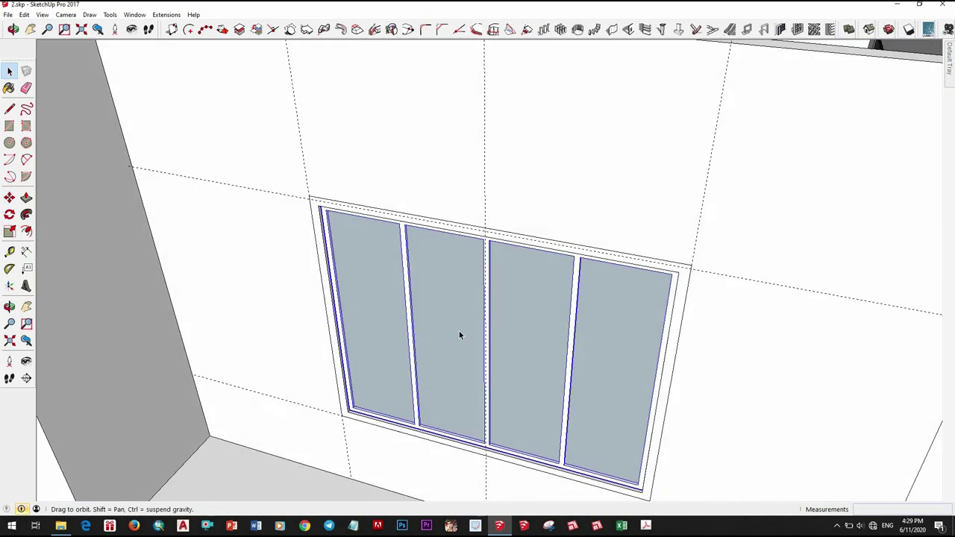
Select the window's leftmost pane and load the black Color M08 material for painting
double_click(458, 335)
left_click(385, 350)
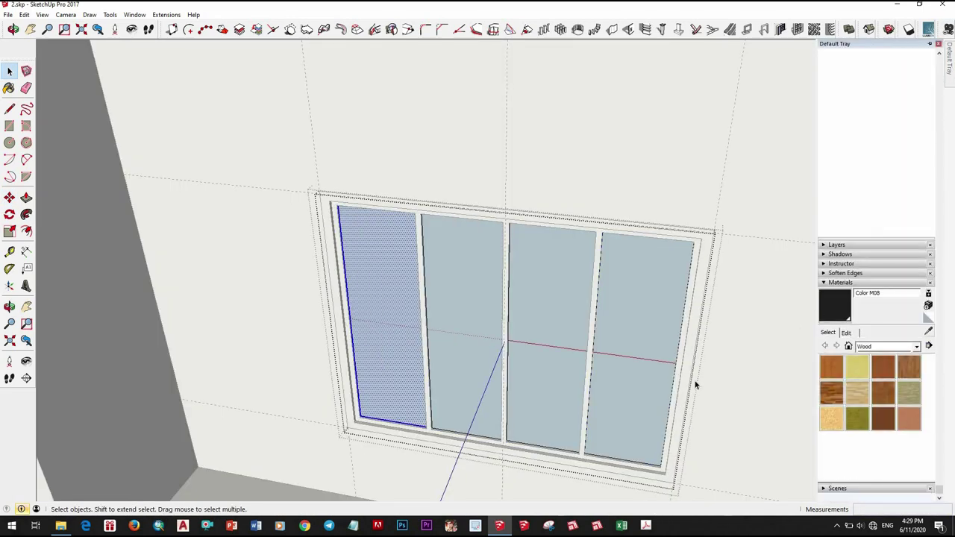
left_click(773, 388)
key("b")
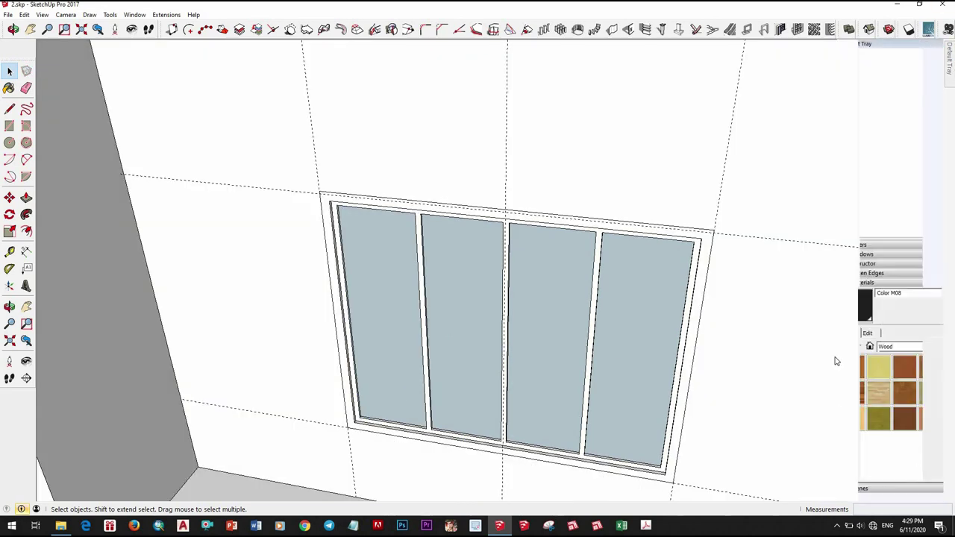
scroll(598, 348, "down", 5)
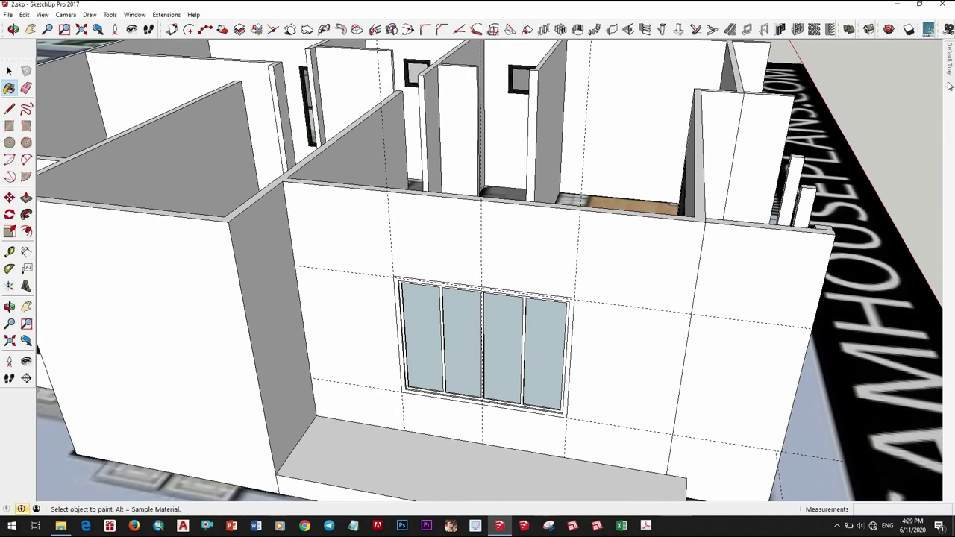
Paint the whole four-pane window black with Color M08
mouse_move(949, 67)
middle_click_drag(448, 337, 198, 289)
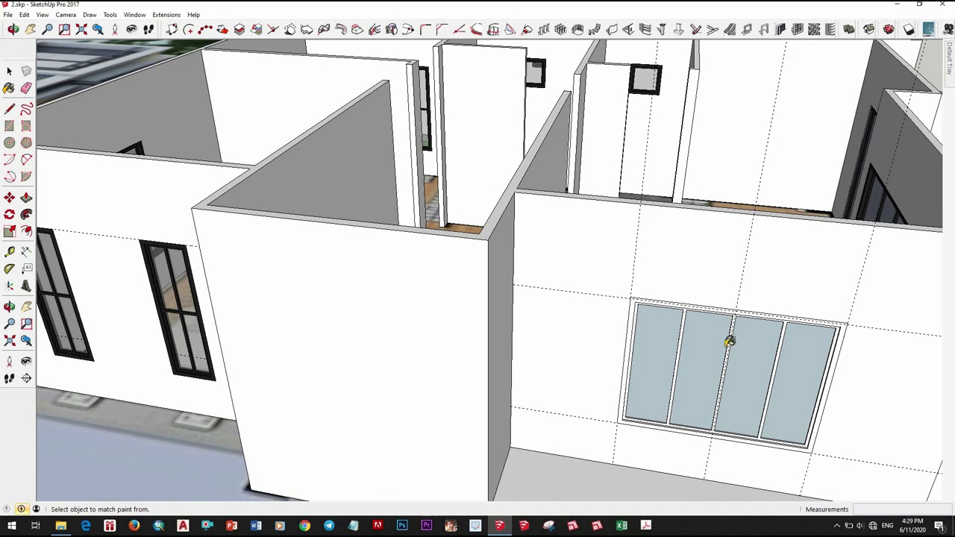
scroll(729, 341, "up", 2)
scroll(576, 291, "up", 3)
left_click(588, 286)
left_click(697, 341)
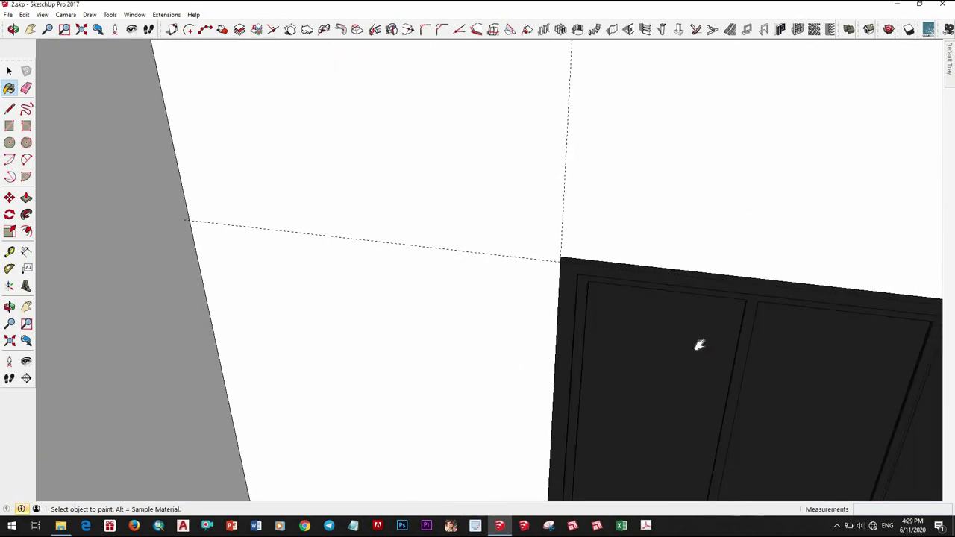
scroll(569, 329, "down", 3)
key("space")
left_click(569, 329)
Inside the window group, paint the panes with a translucent glass material
double_click(569, 334)
key("b")
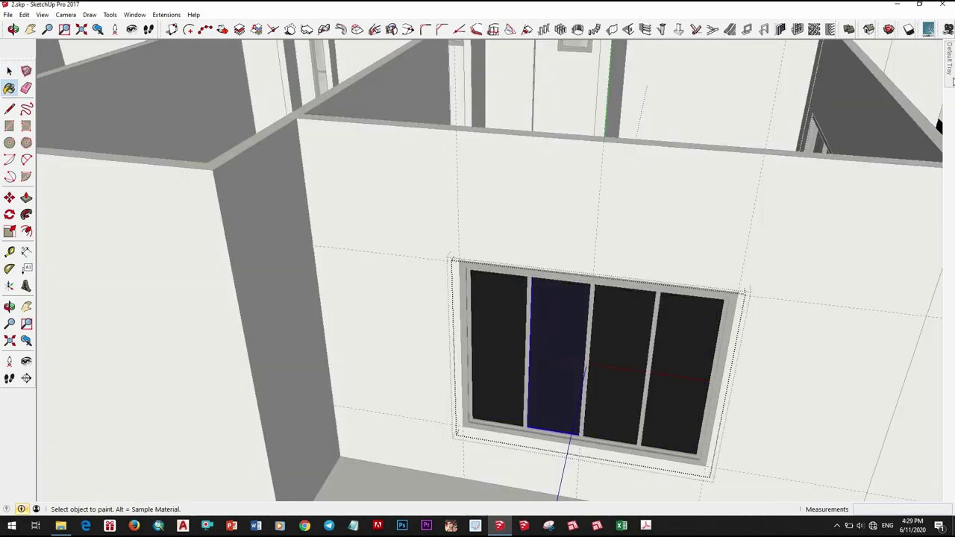
left_click(918, 347)
scroll(640, 381, "up", 2)
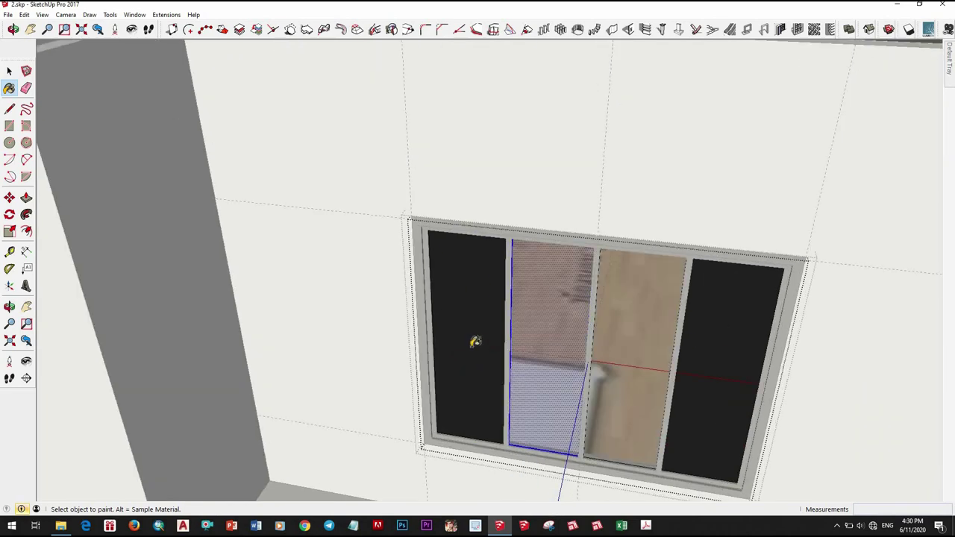
scroll(475, 341, "down", 3)
key("space")
mouse_move(600, 359)
middle_mouse_down()
mouse_move(705, 335)
mouse_move(522, 370)
middle_mouse_up()
Group the black-framed window and copy it onto the other wall
scroll(484, 373, "up", 3)
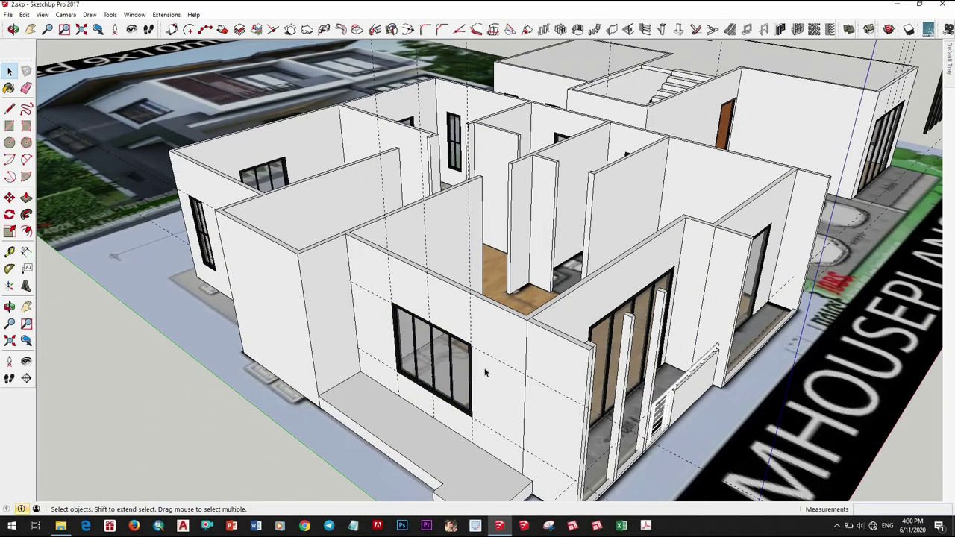
scroll(481, 351, "up", 3)
scroll(470, 313, "up", 1)
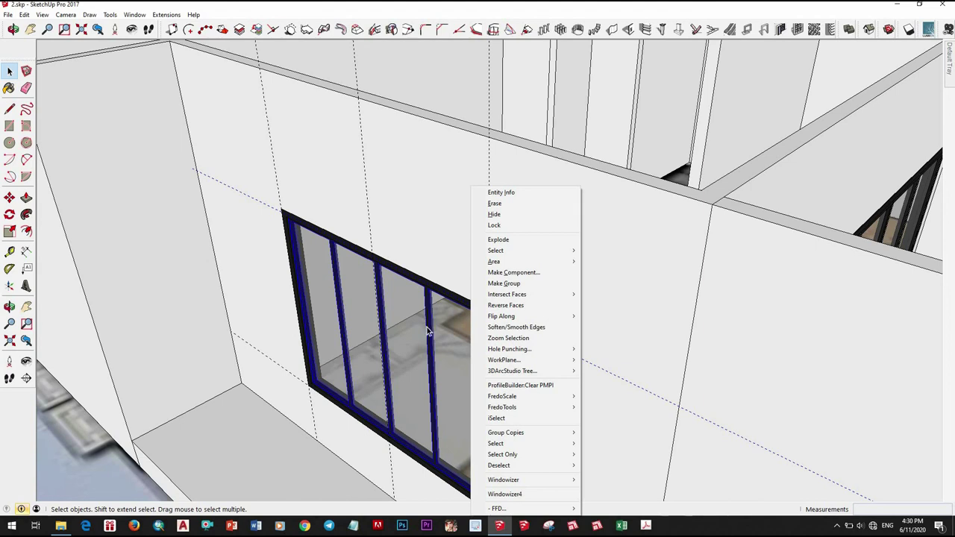
scroll(485, 319, "up", 2)
scroll(421, 353, "down", 2)
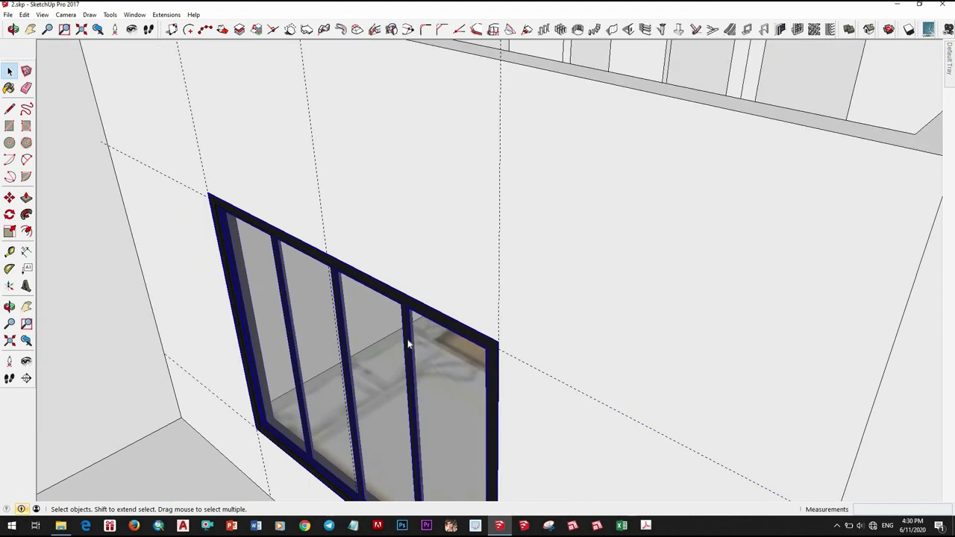
right_click(409, 343)
scroll(378, 350, "down", 3)
key("m")
scroll(398, 341, "up", 1)
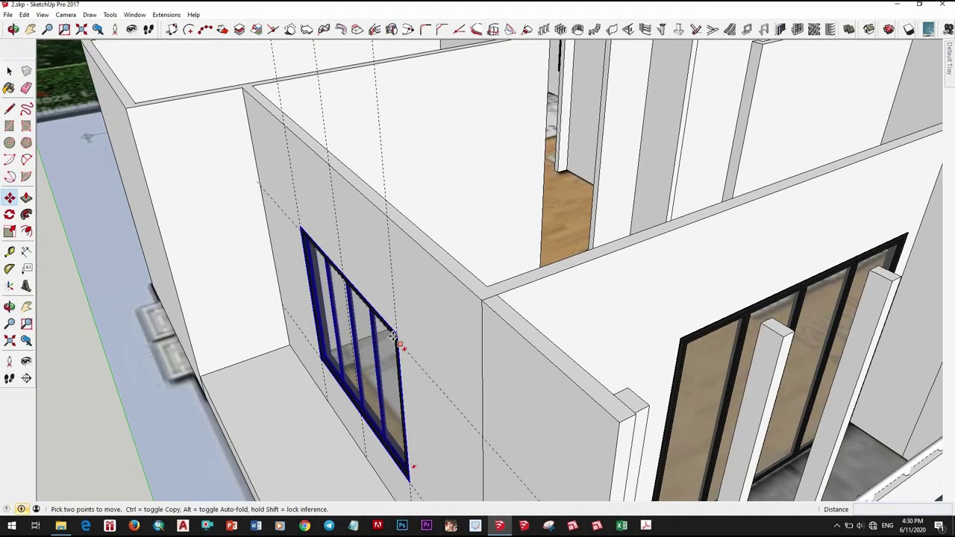
scroll(418, 332, "up", 2)
mouse_move(452, 366)
middle_mouse_down()
mouse_move(450, 288)
mouse_move(309, 379)
mouse_move(435, 367)
middle_mouse_up()
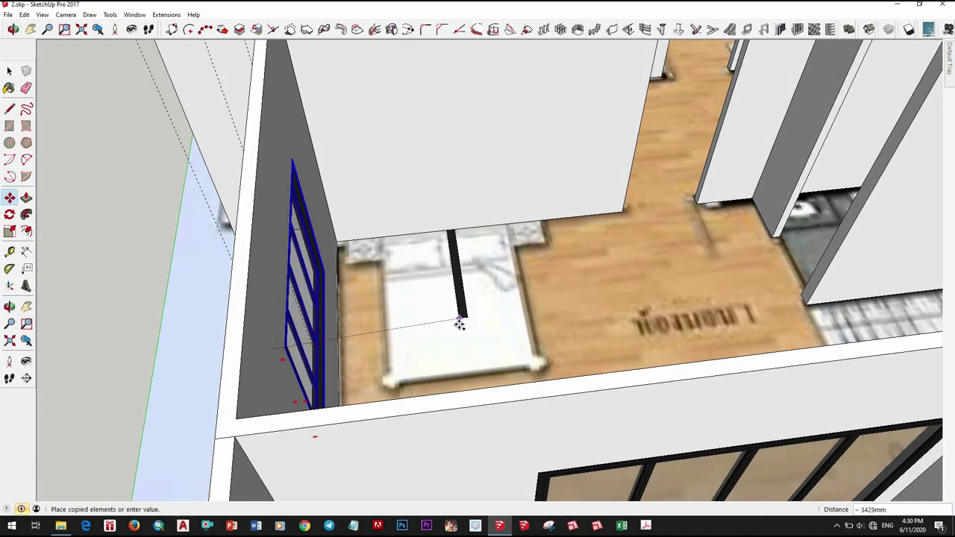
scroll(485, 326, "down", 5)
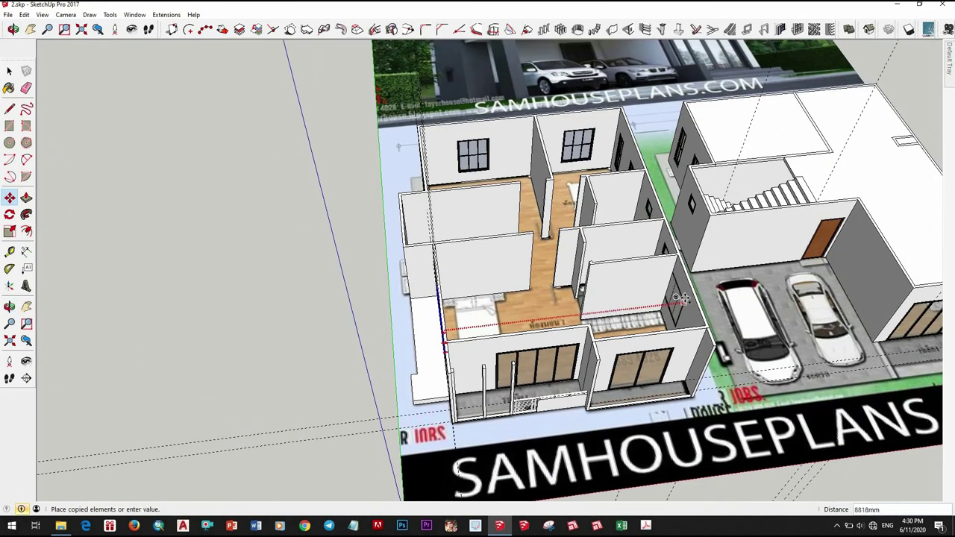
left_click(683, 300)
middle_click_drag(684, 300, 672, 321)
scroll(673, 320, "up", 3)
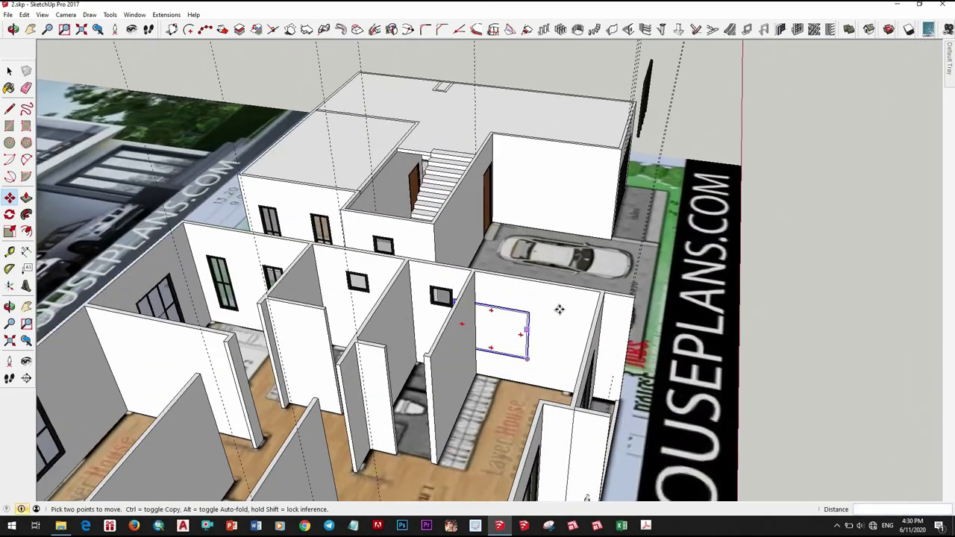
scroll(674, 319, "up", 3)
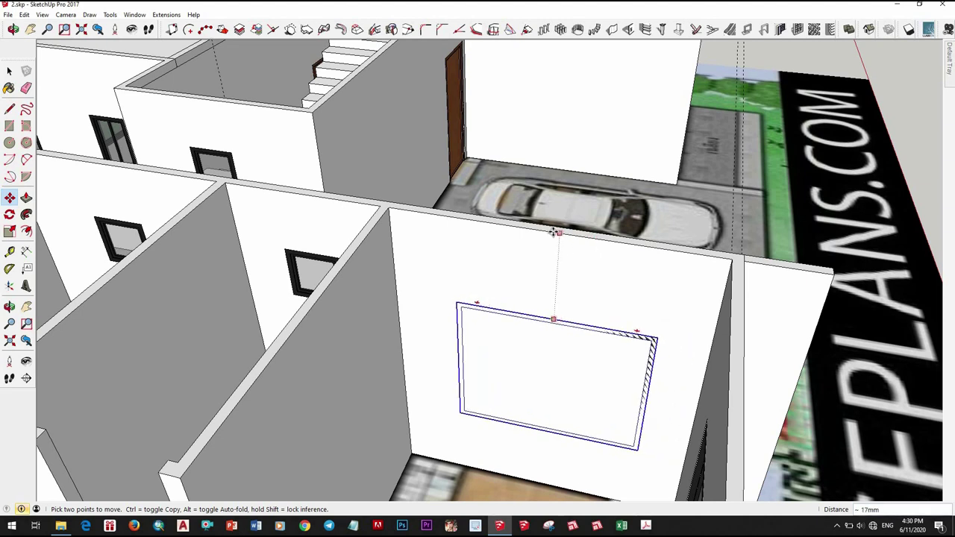
Push the copied window's face through to cut the opening in the wall
key("space")
scroll(587, 319, "down", 3)
middle_click_drag(603, 313, 494, 313)
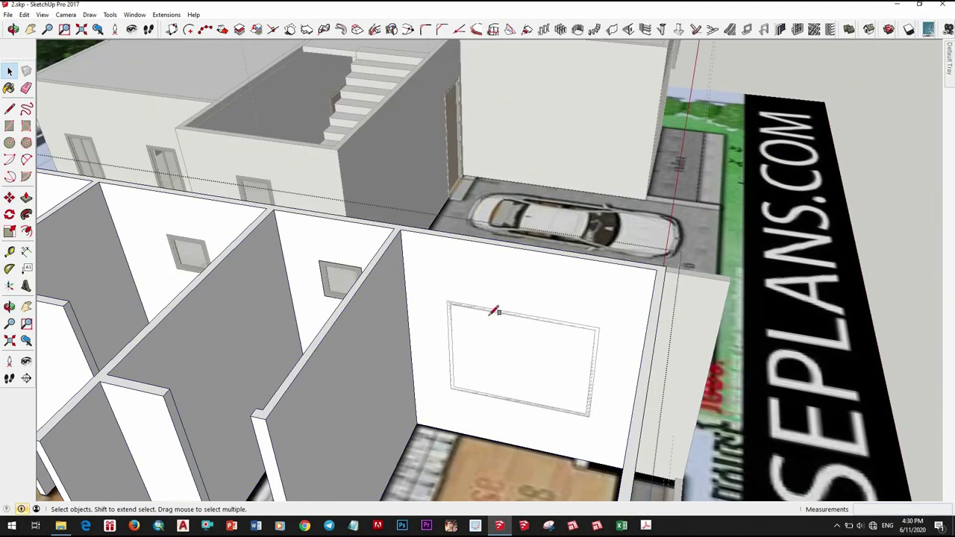
key("r")
scroll(448, 298, "up", 3)
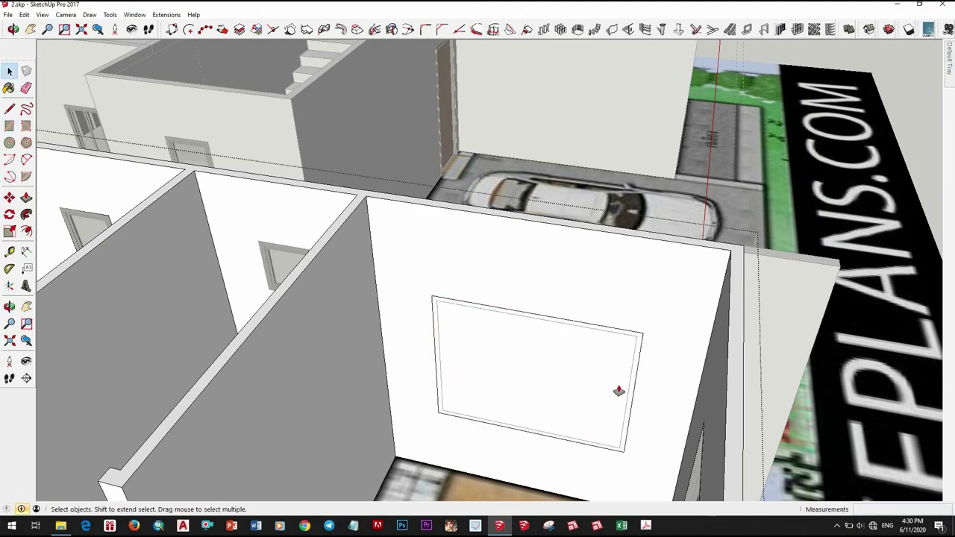
key("p")
left_click_drag(619, 391, 741, 252)
scroll(594, 344, "down", 5)
Select the copied window frame and shift it 28 mm into position
middle_click_drag(821, 363, 671, 335)
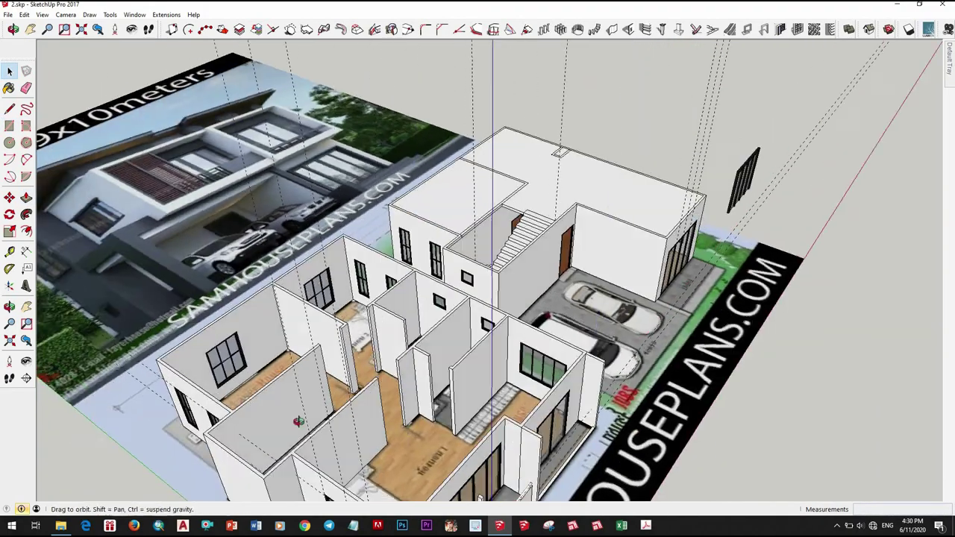
key("space")
scroll(446, 355, "up", 5)
scroll(446, 355, "down", 1)
scroll(452, 345, "down", 5)
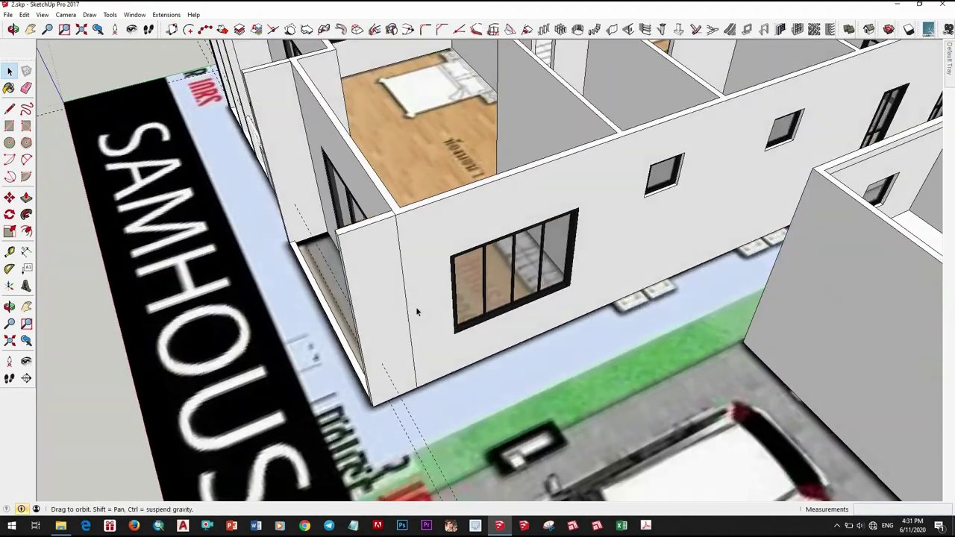
middle_click_drag(415, 306, 477, 283)
scroll(526, 265, "up", 5)
scroll(539, 275, "up", 2)
middle_click_drag(539, 274, 373, 335)
scroll(277, 365, "up", 3)
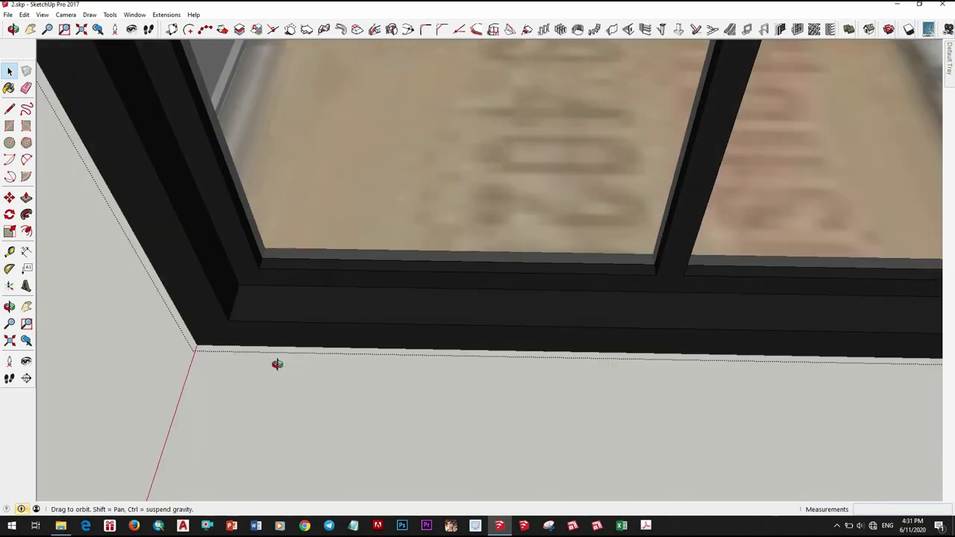
middle_click_drag(277, 364, 303, 300)
key("m")
scroll(298, 305, "up", 2)
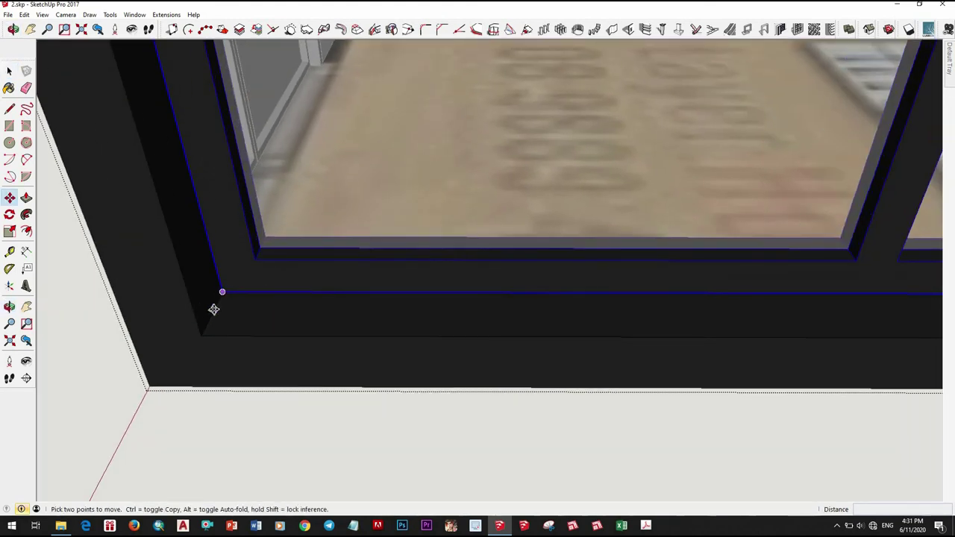
left_click(213, 309)
left_click(373, 298)
key("space")
scroll(425, 305, "down", 5)
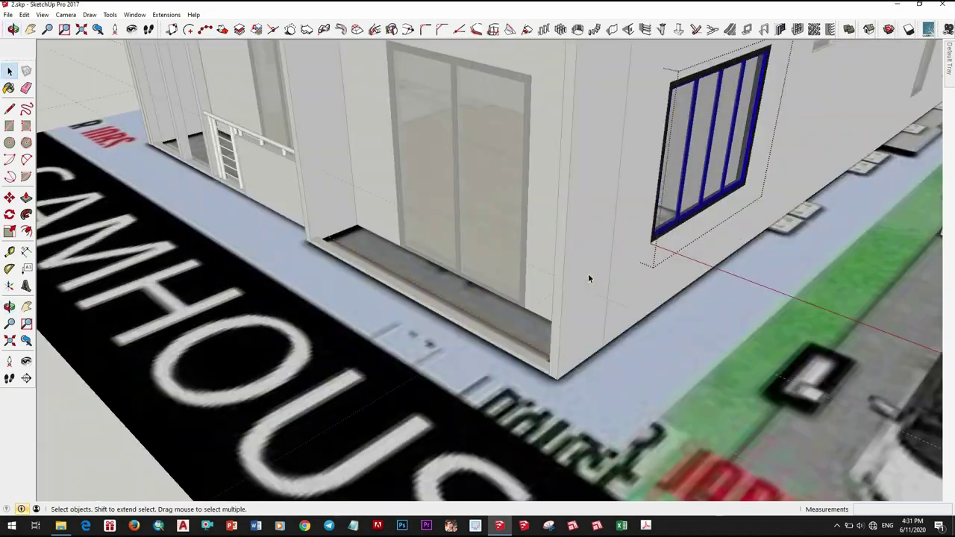
scroll(283, 198, "down", 5)
Move the ground-floor walls onto the right-hand plot under the upper storey
mouse_move(284, 199)
middle_mouse_down()
mouse_move(636, 328)
mouse_move(714, 296)
mouse_move(674, 261)
mouse_move(277, 401)
mouse_move(303, 141)
mouse_move(335, 153)
middle_mouse_up()
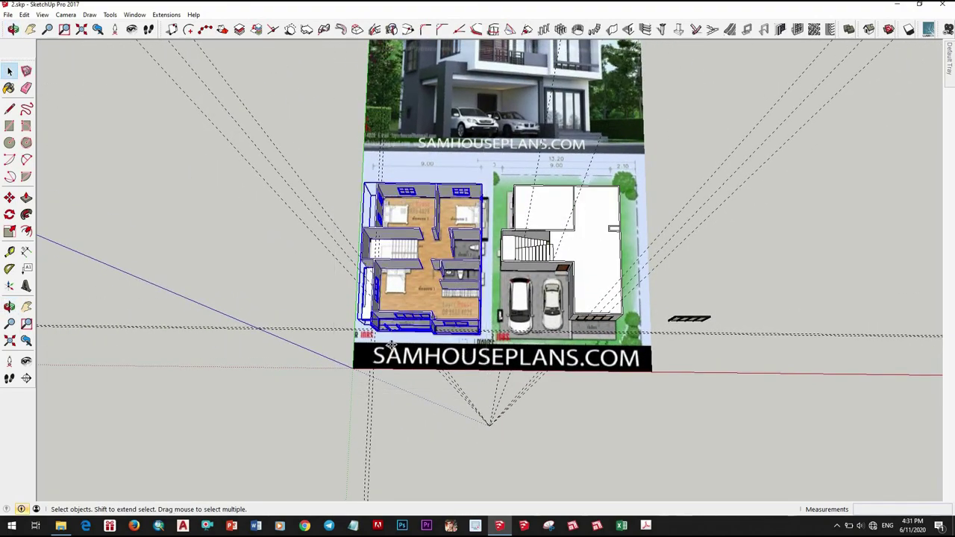
key("m")
middle_click_drag(390, 345, 447, 347)
scroll(448, 347, "up", 5)
scroll(474, 348, "up", 2)
scroll(475, 347, "up", 2)
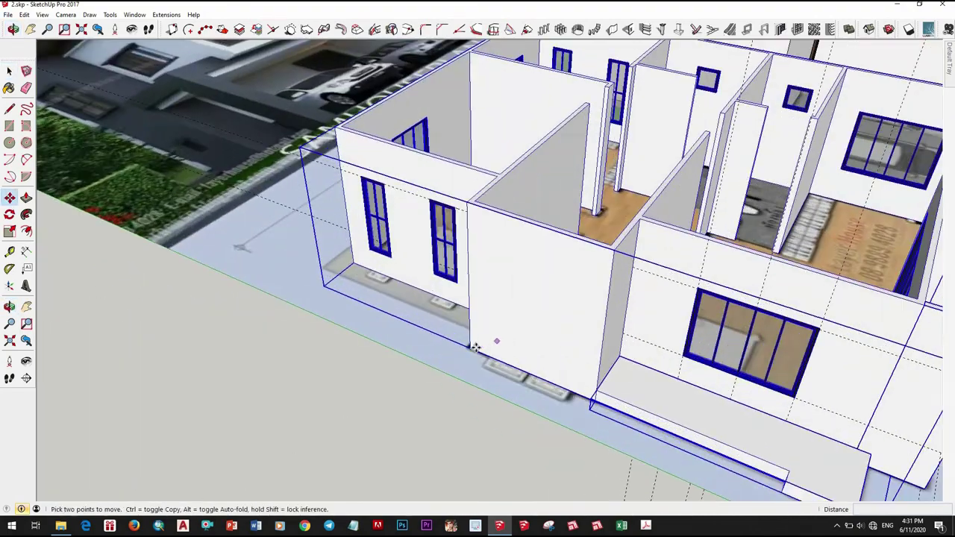
scroll(532, 253, "down", 8)
mouse_move(532, 253)
middle_mouse_down()
mouse_move(484, 357)
mouse_move(366, 246)
mouse_move(462, 299)
mouse_move(559, 326)
middle_mouse_up()
scroll(515, 299, "up", 3)
scroll(510, 310, "up", 3)
scroll(504, 308, "down", 5)
Deselect the house and delete all dashed guide lines
key("space")
scroll(559, 326, "down", 5)
left_click(569, 292)
scroll(569, 292, "up", 5)
middle_click_drag(569, 292, 522, 306)
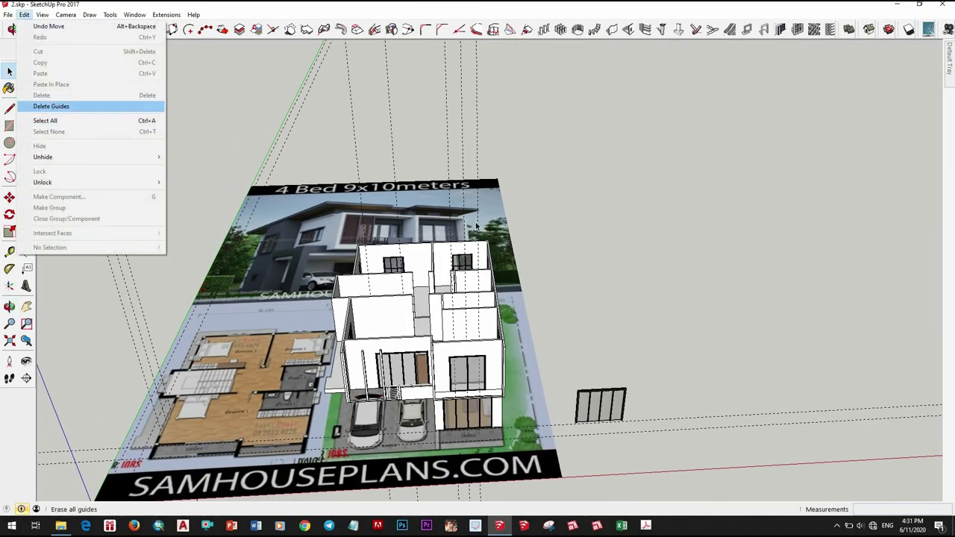
key("Return")
mouse_move(476, 227)
middle_mouse_down()
mouse_move(579, 266)
mouse_move(274, 207)
mouse_move(182, 179)
mouse_move(190, 147)
mouse_move(380, 378)
mouse_move(358, 284)
mouse_move(331, 223)
mouse_move(285, 315)
mouse_move(500, 216)
mouse_move(601, 209)
mouse_move(514, 206)
middle_mouse_up()
Draw a rectangle along the balcony edge, then erase its new face
scroll(284, 316, "up", 3)
scroll(284, 316, "down", 4)
scroll(297, 318, "up", 4)
left_click(358, 284)
left_click(515, 207)
middle_click_drag(527, 257, 669, 216)
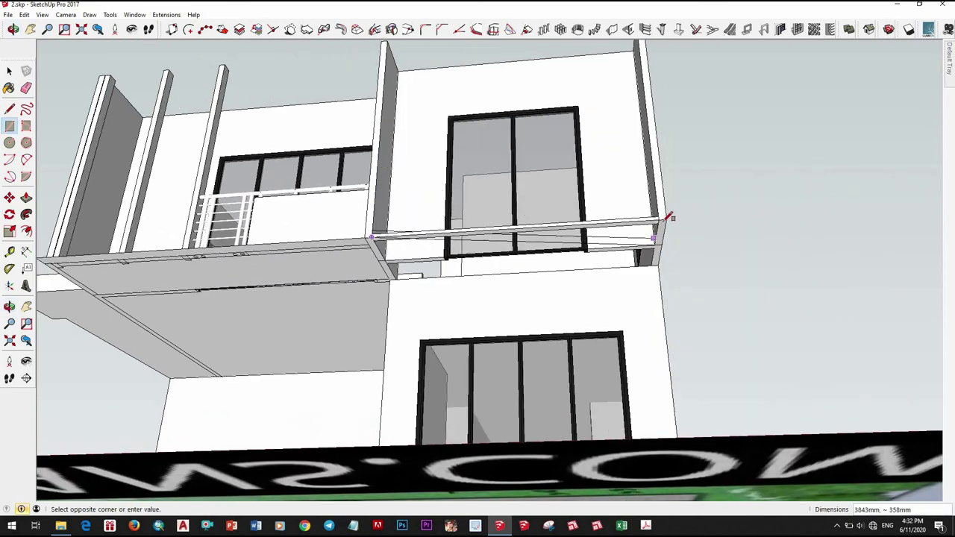
mouse_move(574, 244)
middle_mouse_down()
mouse_move(649, 266)
mouse_move(643, 271)
middle_mouse_up()
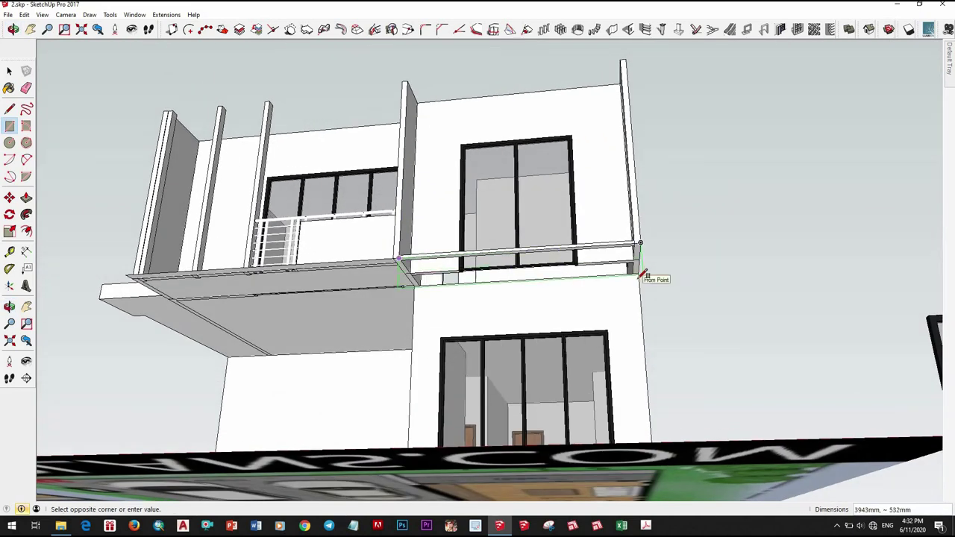
scroll(643, 276, "up", 5)
left_click(640, 266)
scroll(473, 299, "down", 3)
key("space")
scroll(343, 276, "up", 3)
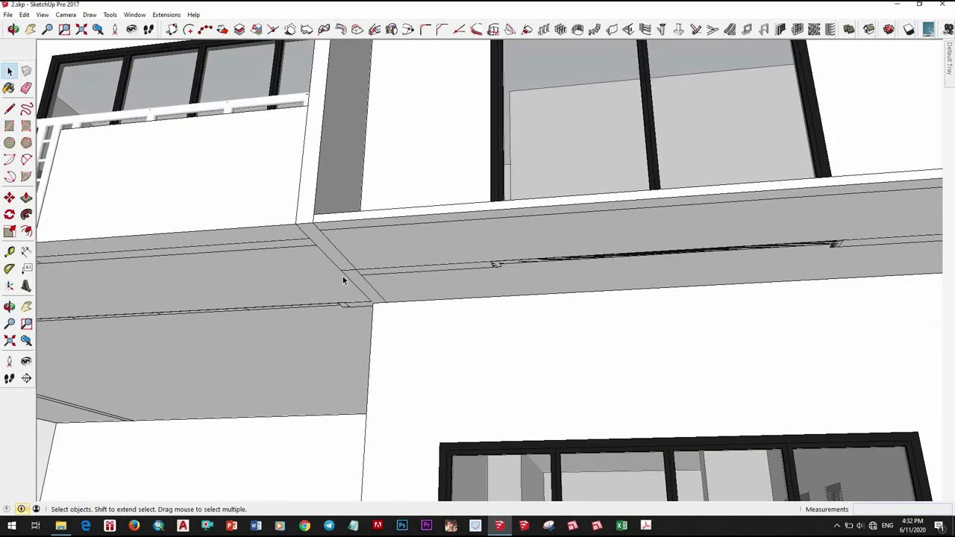
left_click(342, 276)
right_click(345, 241)
left_click(365, 258)
Move the side slab piece 300 mm against the upper-floor slab
mouse_move(571, 296)
middle_mouse_down()
mouse_move(582, 309)
mouse_move(528, 383)
mouse_move(507, 330)
middle_mouse_up()
left_click(507, 331)
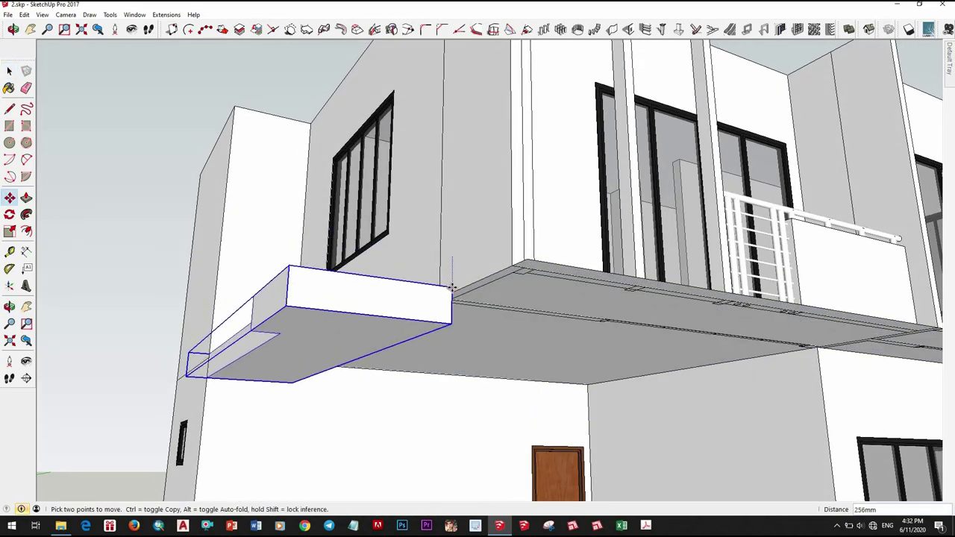
left_click(391, 275)
scroll(391, 274, "up", 3)
scroll(402, 283, "up", 2)
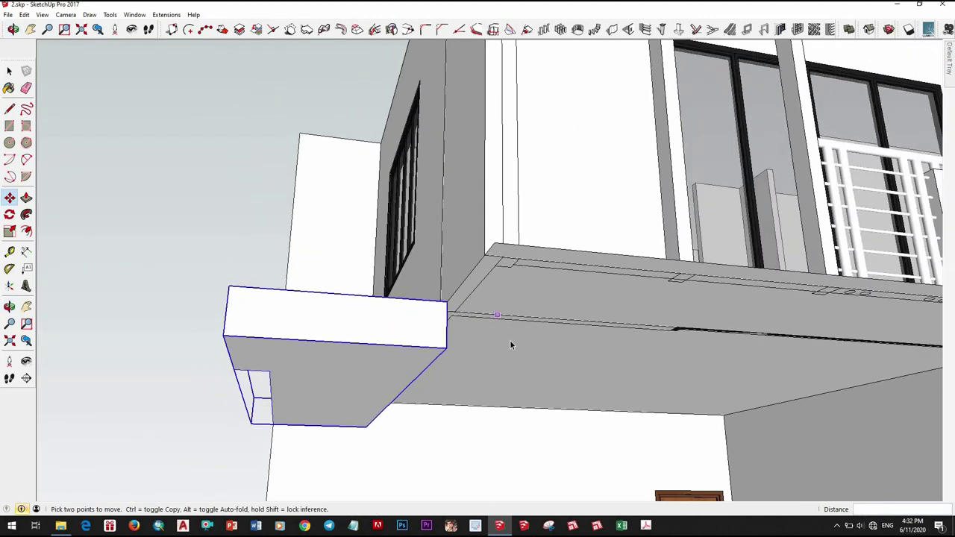
key("space")
left_click(511, 340)
Extend the slab's front face 121 mm and view the whole house
key("p")
left_click_drag(510, 338, 418, 358)
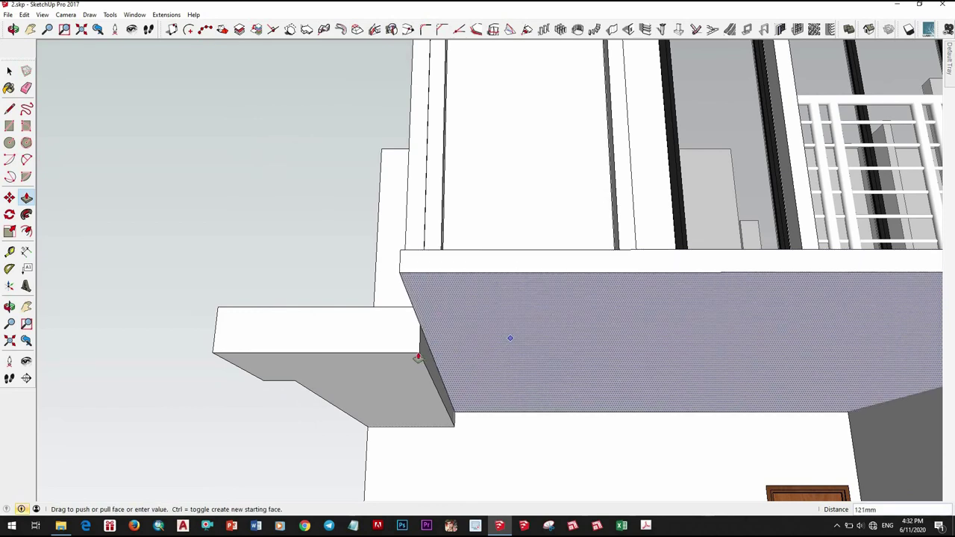
scroll(503, 373, "down", 5)
mouse_move(453, 403)
middle_mouse_down()
mouse_move(437, 379)
mouse_move(475, 402)
mouse_move(418, 350)
middle_mouse_up()
key("space")
scroll(403, 339, "up", 3)
Select the balcony slab and show the Materials panel with Glass and Mirrors loaded
scroll(389, 329, "up", 4)
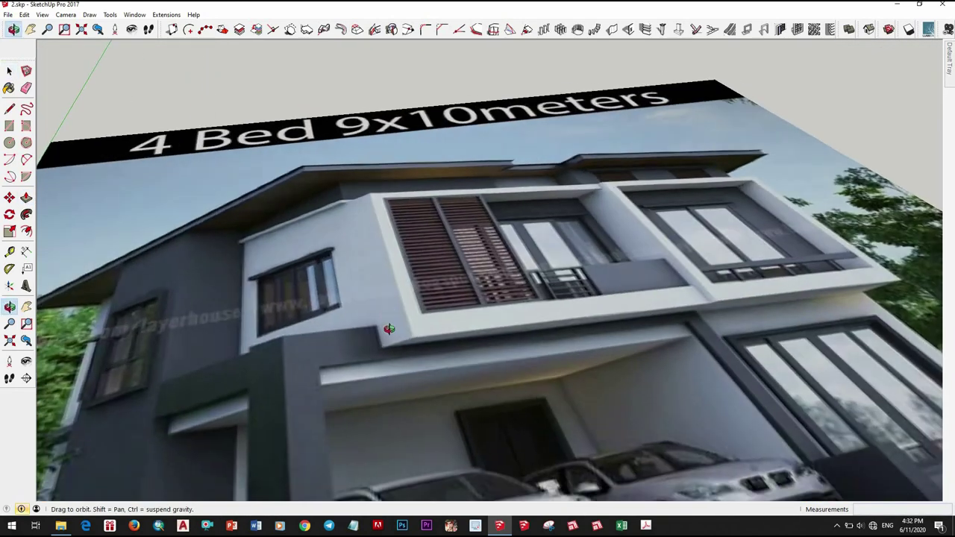
scroll(435, 340, "down", 5)
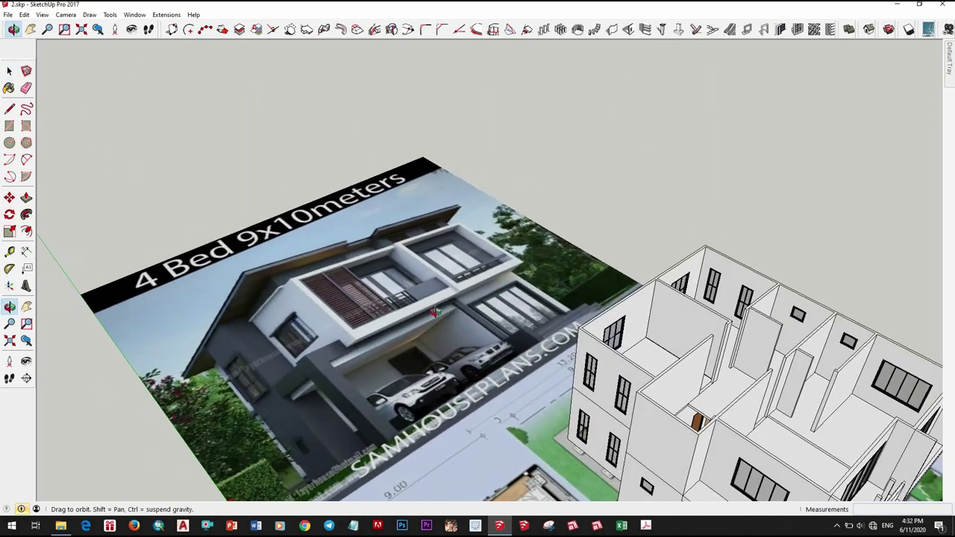
mouse_move(435, 340)
middle_mouse_down()
mouse_move(478, 373)
mouse_move(507, 313)
middle_mouse_up()
scroll(498, 384, "down", 2)
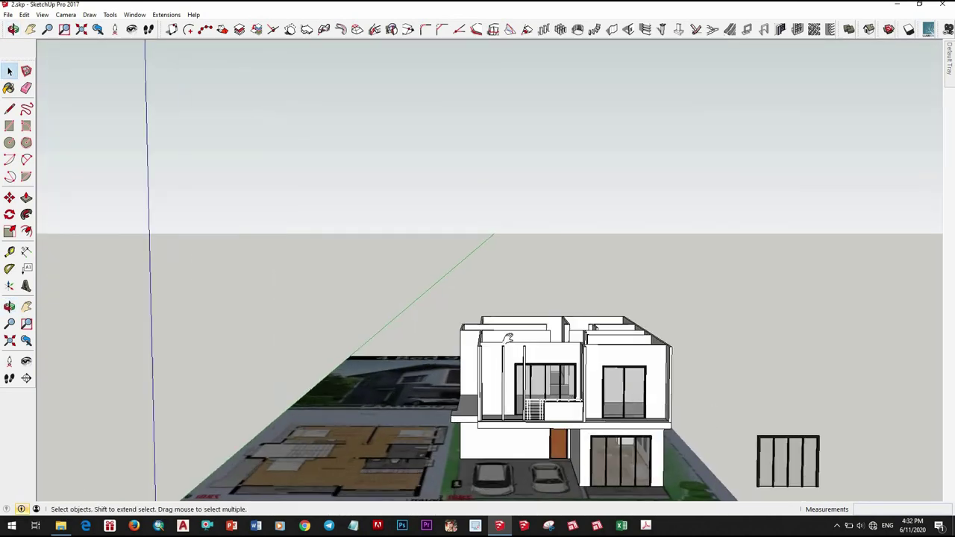
scroll(512, 266, "up", 3)
scroll(537, 306, "up", 3)
left_click(537, 306)
right_click(549, 306)
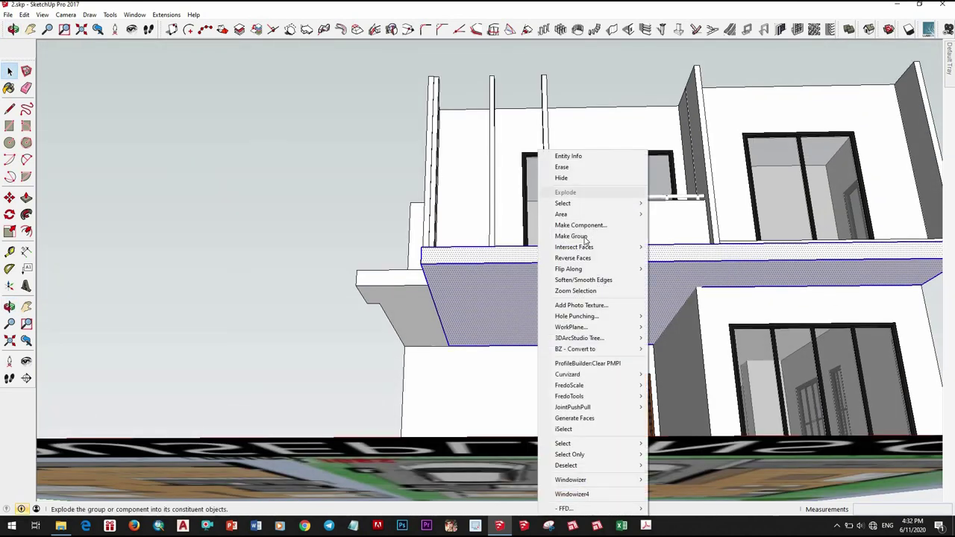
mouse_move(574, 241)
middle_mouse_down()
mouse_move(446, 246)
mouse_move(437, 373)
mouse_move(381, 254)
mouse_move(418, 373)
middle_mouse_up()
scroll(433, 358, "up", 3)
scroll(430, 354, "up", 3)
scroll(430, 355, "down", 5)
scroll(373, 237, "up", 5)
scroll(373, 237, "down", 5)
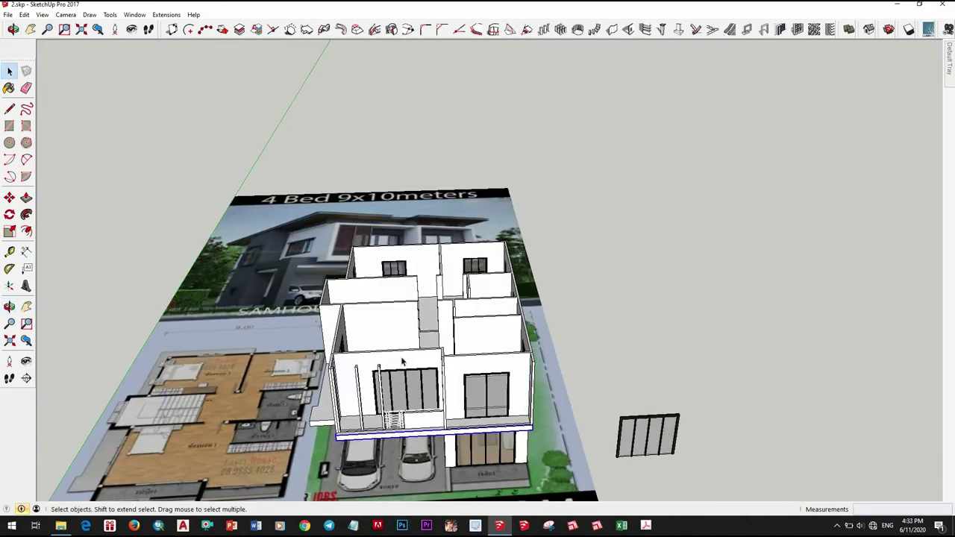
scroll(422, 418, "up", 5)
scroll(427, 446, "down", 4)
scroll(427, 445, "up", 1)
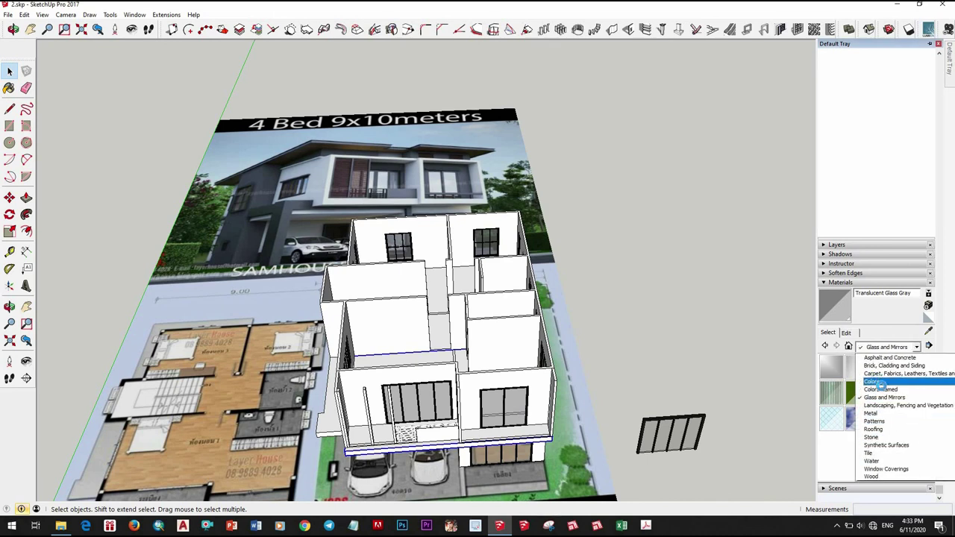
Apply dark gray Color M06 to the balcony's front panel, balusters and handrail
scroll(883, 413, "down", 3)
scroll(882, 414, "down", 5)
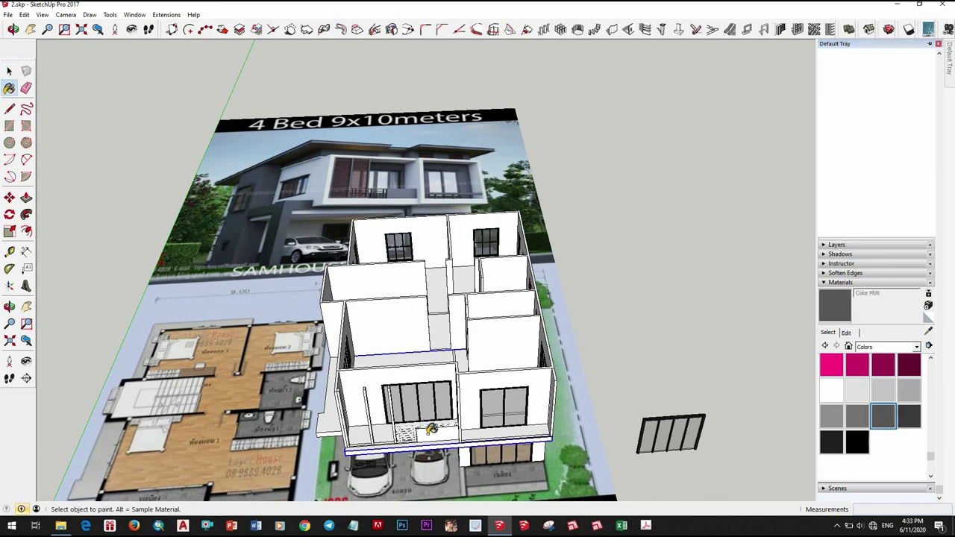
scroll(431, 429, "up", 5)
scroll(435, 432, "down", 5)
scroll(440, 425, "up", 5)
scroll(455, 406, "up", 4)
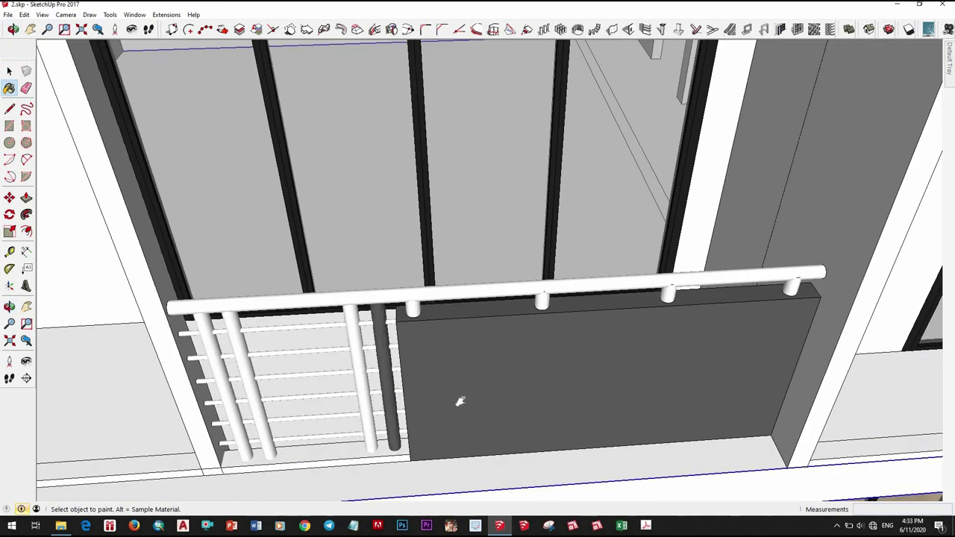
key("space")
scroll(460, 402, "down", 4)
scroll(475, 378, "up", 3)
left_click(476, 378)
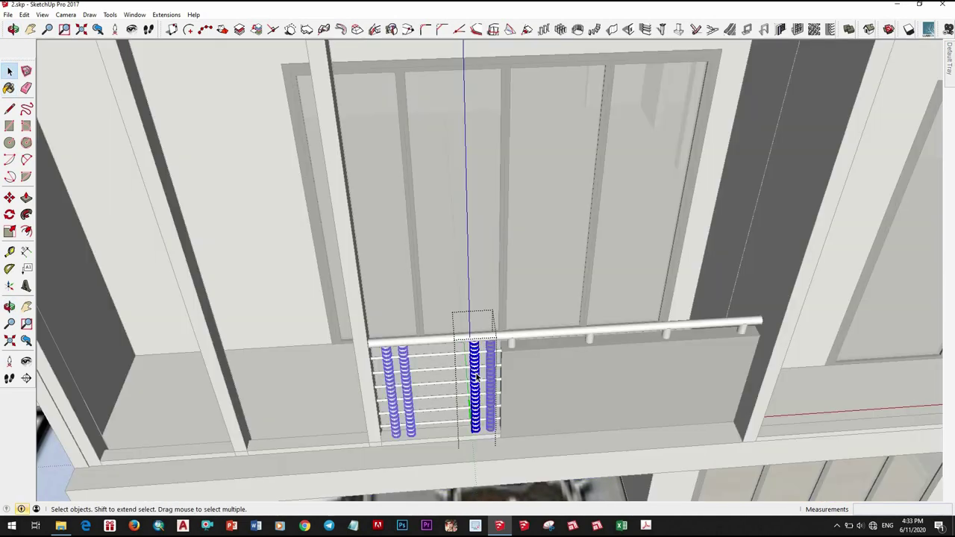
left_click(441, 339)
scroll(443, 368, "down", 3)
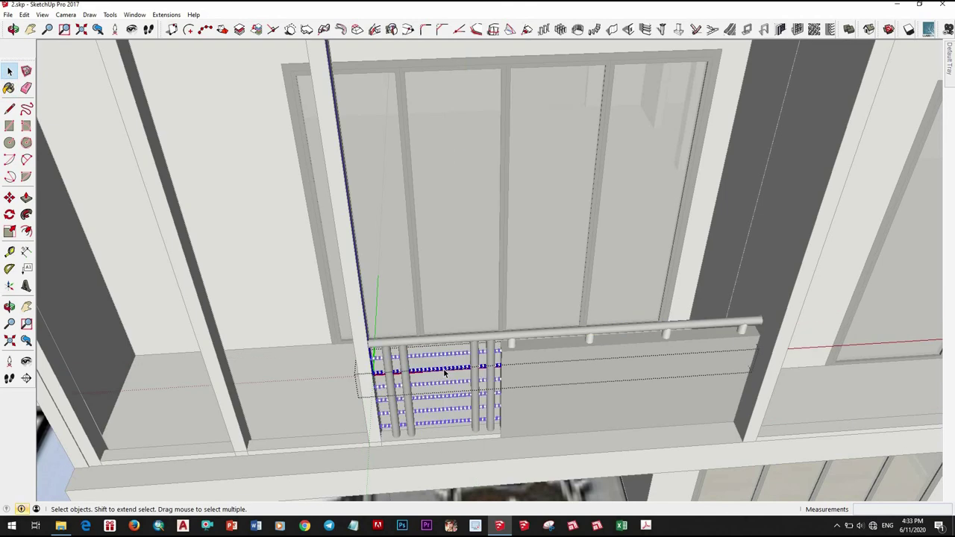
scroll(459, 396, "down", 3)
scroll(410, 394, "down", 2)
scroll(411, 395, "down", 3)
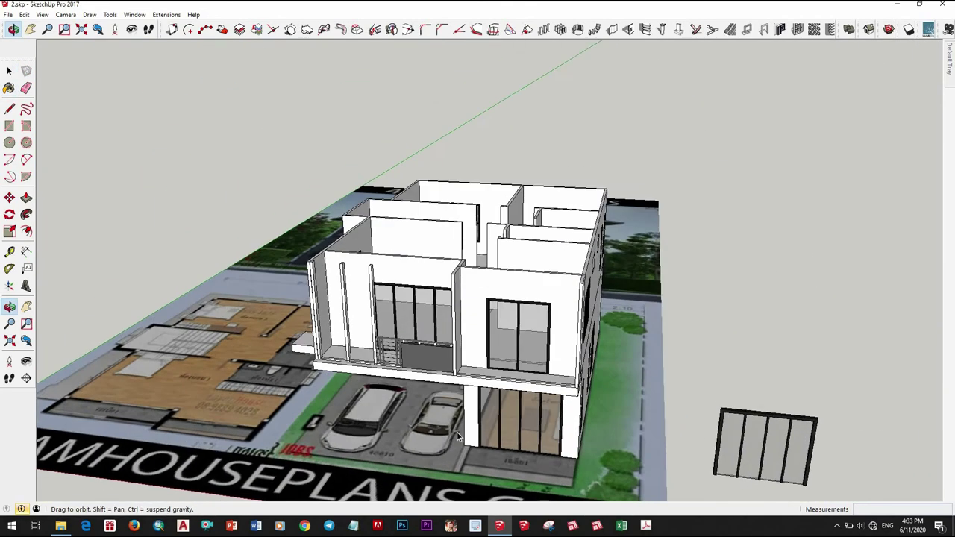
middle_click_drag(456, 432, 462, 388)
scroll(463, 388, "up", 2)
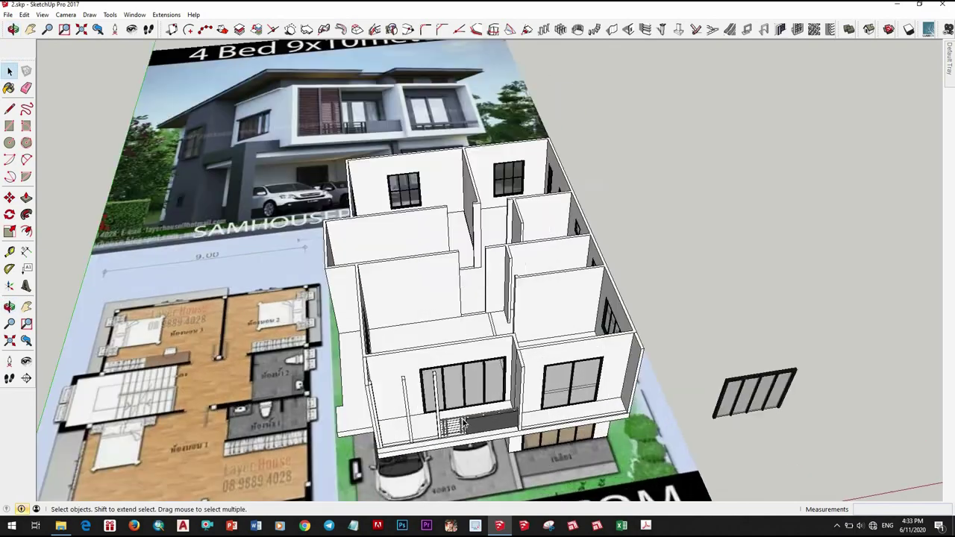
scroll(448, 335, "up", 3)
scroll(467, 363, "up", 2)
scroll(448, 344, "down", 4)
Copy a pair of balusters onto the corner of the neighbouring window's ledge
scroll(421, 326, "up", 5)
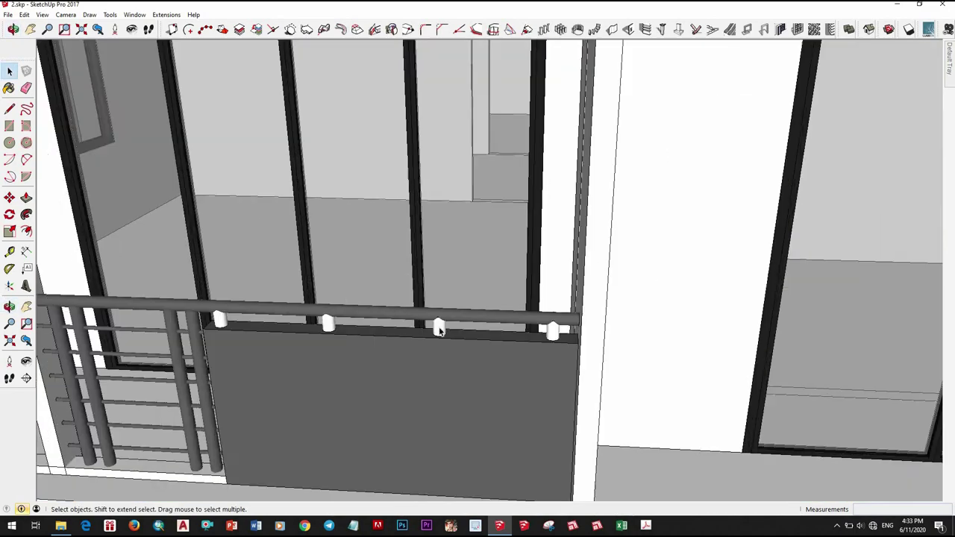
scroll(438, 328, "up", 2)
double_click(439, 328)
key("space")
scroll(497, 443, "down", 5)
mouse_move(497, 443)
middle_mouse_down()
mouse_move(477, 417)
mouse_move(448, 410)
middle_mouse_up()
scroll(441, 406, "up", 4)
scroll(440, 407, "up", 4)
scroll(448, 425, "down", 2)
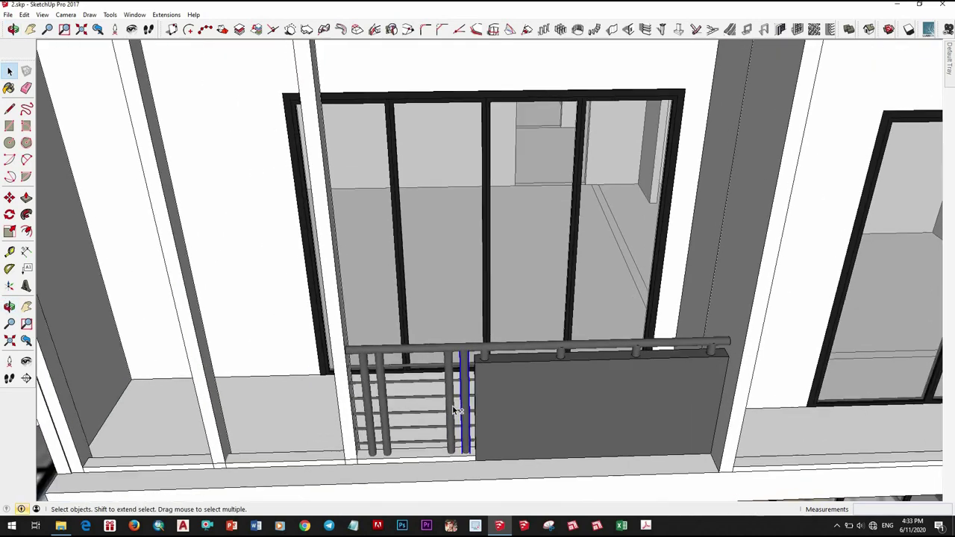
scroll(463, 447, "up", 2)
left_click(464, 452)
scroll(487, 482, "up", 3)
scroll(507, 478, "up", 3)
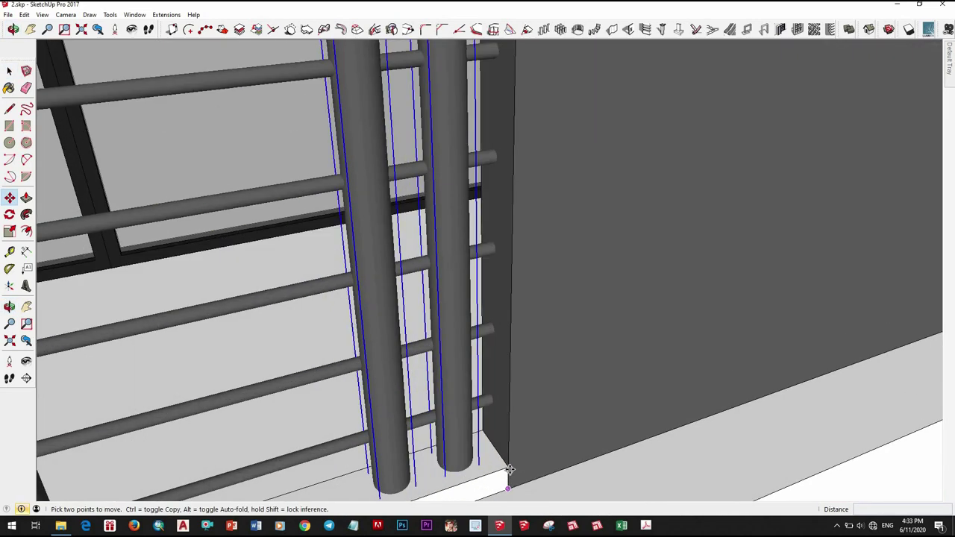
scroll(536, 406, "down", 5)
mouse_move(536, 405)
middle_mouse_down()
mouse_move(567, 373)
mouse_move(656, 350)
middle_mouse_up()
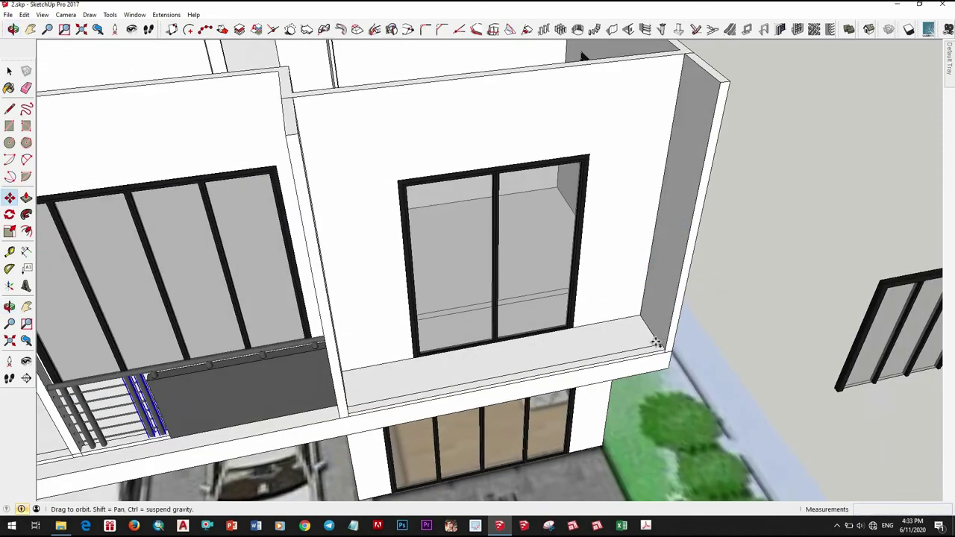
scroll(663, 348, "up", 4)
scroll(674, 352, "up", 2)
scroll(694, 373, "up", 2)
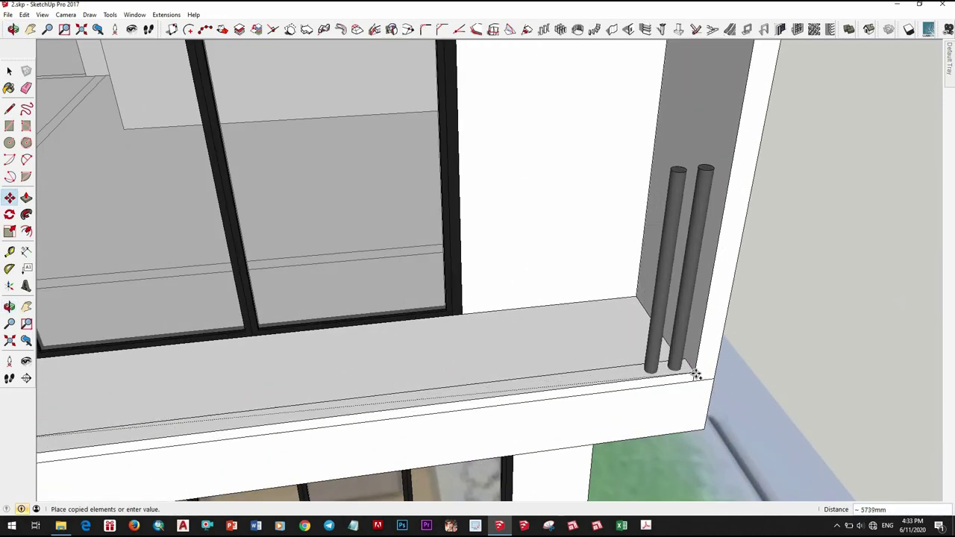
left_click(622, 351)
Copy the balusters again further along the ledge from a new base point
scroll(597, 352, "down", 2)
mouse_move(581, 351)
middle_mouse_down()
mouse_move(616, 384)
mouse_move(666, 383)
middle_mouse_up()
scroll(671, 398, "down", 2)
scroll(701, 390, "up", 1)
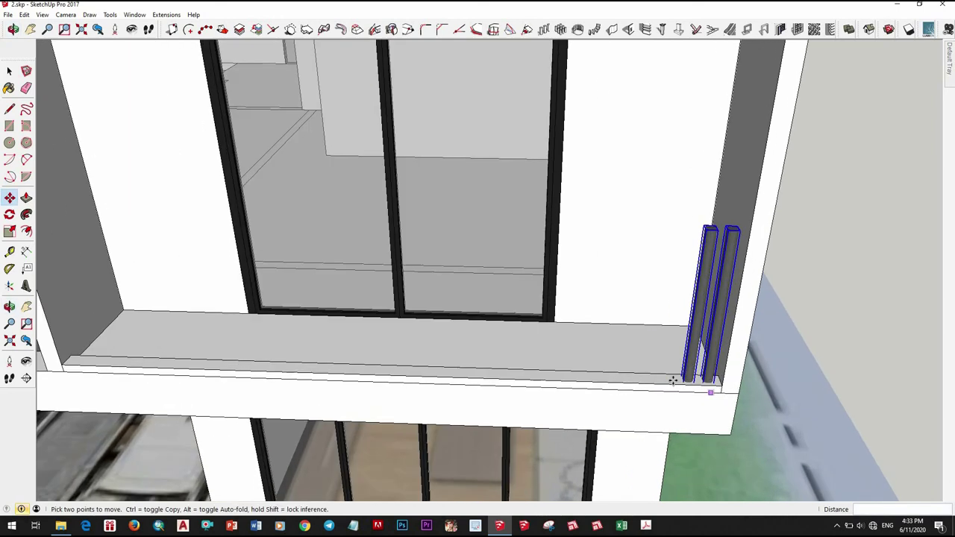
left_click(710, 391)
scroll(639, 379, "up", 2)
scroll(595, 377, "down", 1)
scroll(594, 377, "down", 3)
scroll(560, 398, "up", 3)
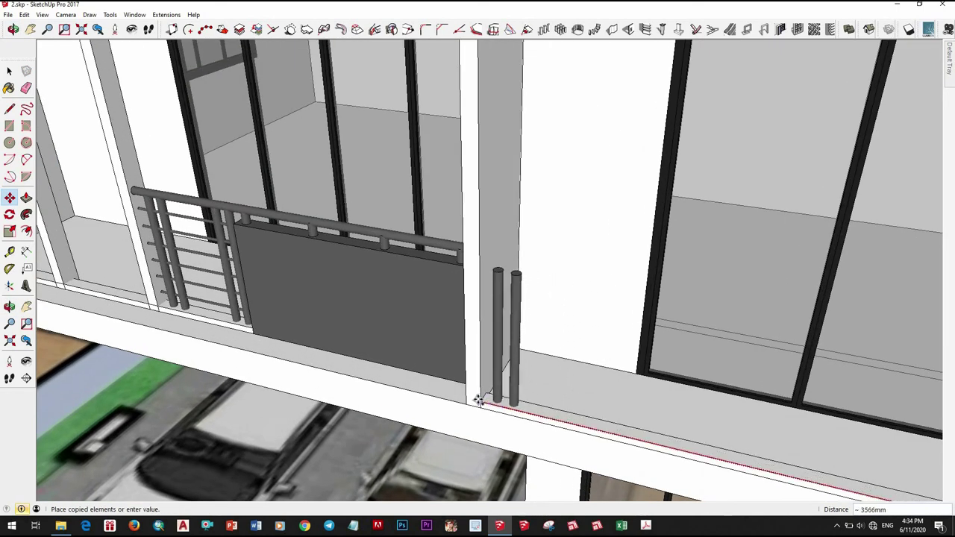
scroll(448, 358, "down", 3)
Copy a single baluster to the far end of the ledge
key("space")
scroll(351, 320, "up", 2)
scroll(362, 328, "up", 2)
left_click(361, 340)
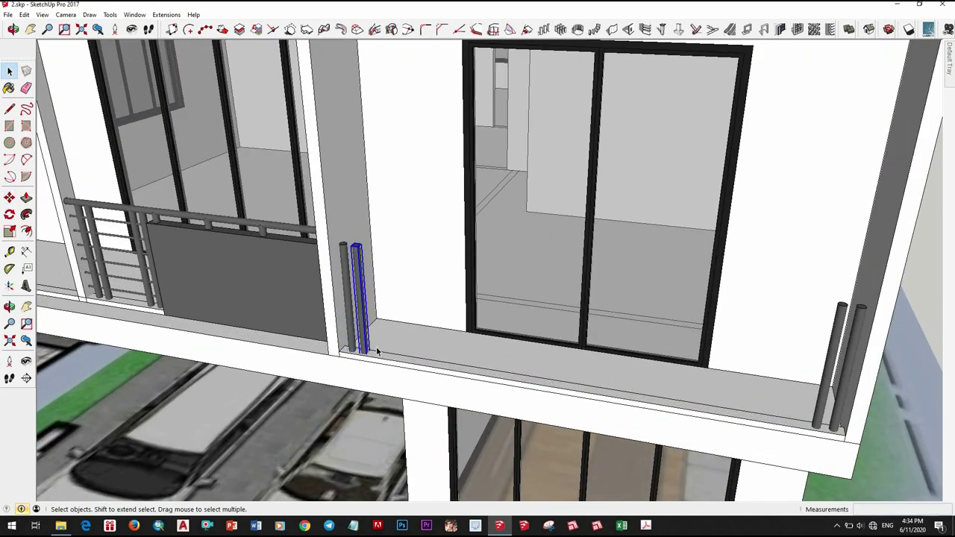
key("m")
scroll(364, 346, "up", 2)
scroll(367, 358, "up", 2)
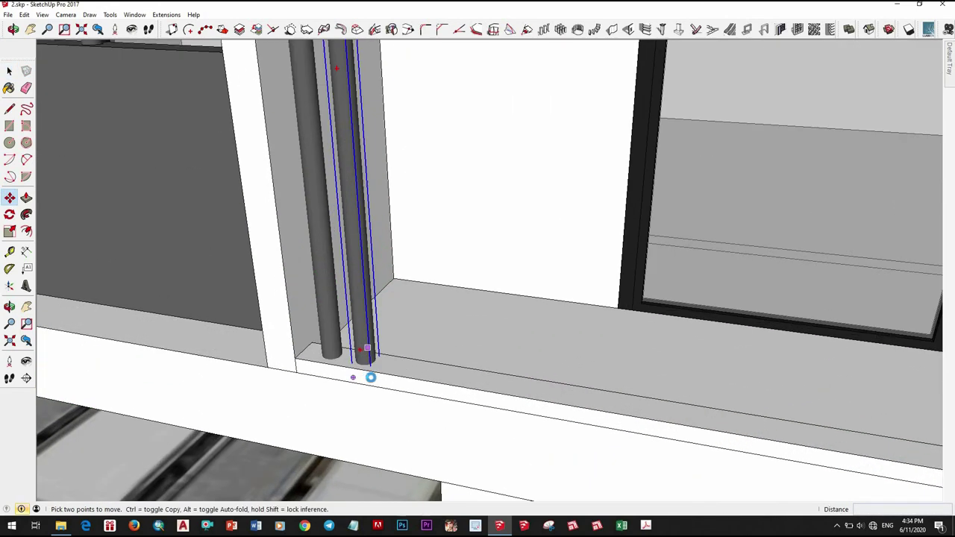
scroll(369, 380, "up", 1)
scroll(366, 373, "down", 3)
scroll(363, 384, "up", 4)
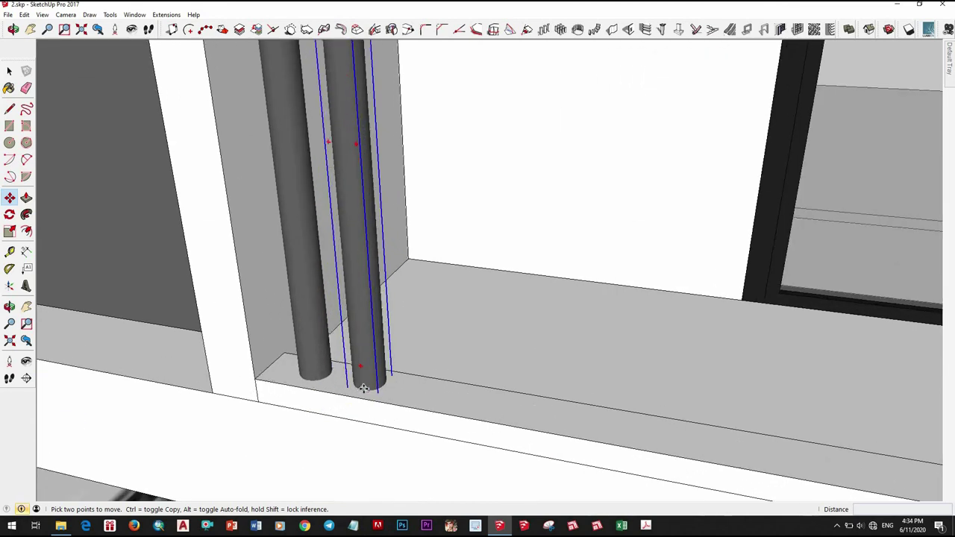
scroll(438, 390, "down", 3)
scroll(686, 403, "up", 3)
scroll(668, 418, "up", 2)
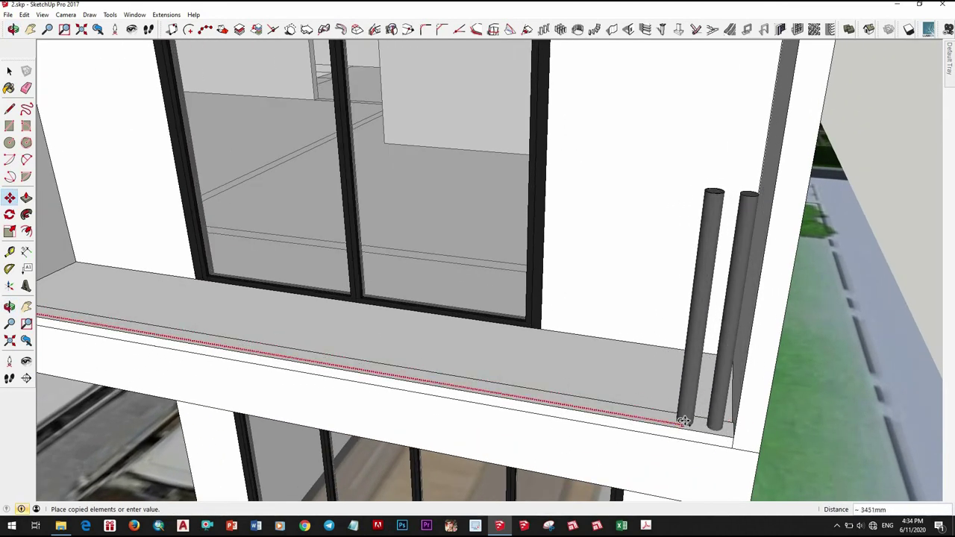
left_click(685, 422)
scroll(683, 417, "down", 3)
scroll(671, 429, "up", 1)
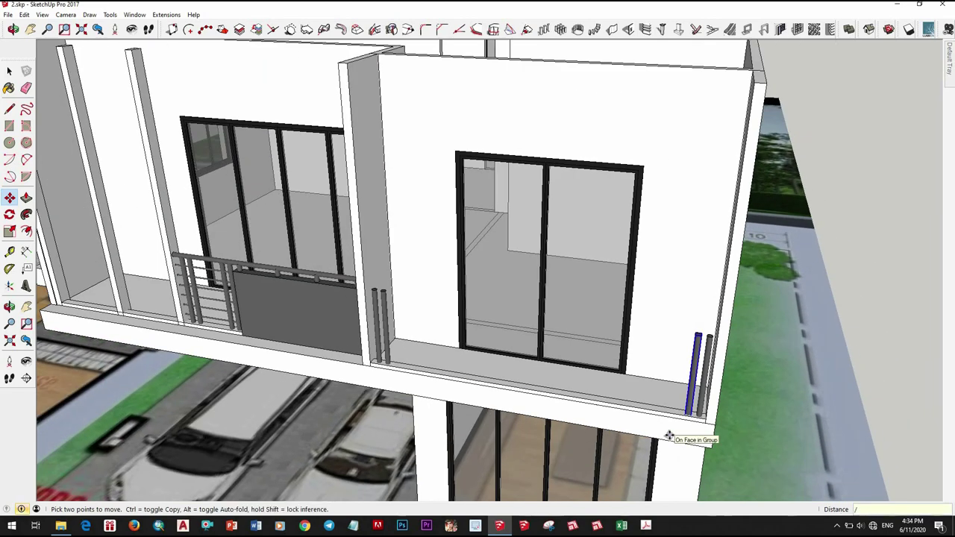
key("space")
scroll(684, 403, "down", 3)
Move the handrail so its end sits flush against the wall face
right_click(685, 91)
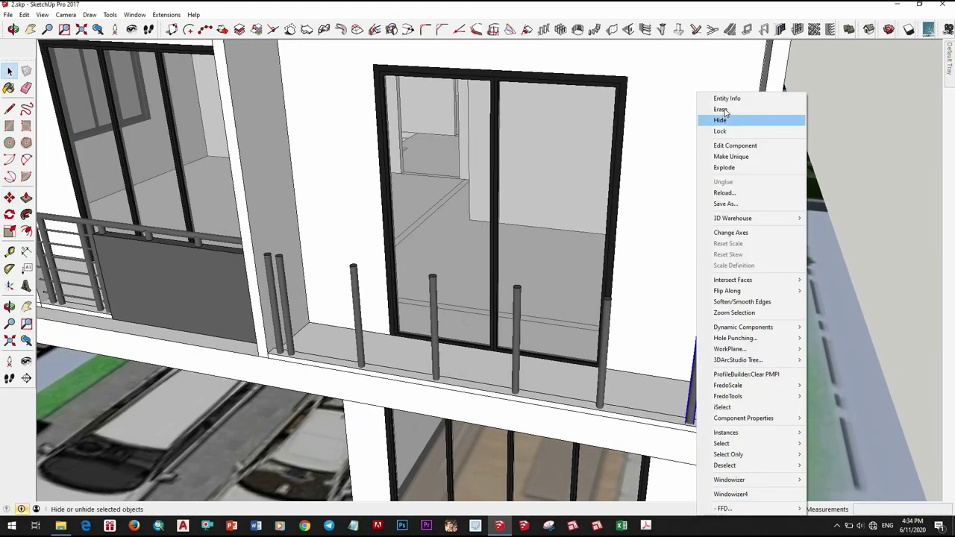
key("Escape")
mouse_move(635, 395)
middle_mouse_down()
mouse_move(562, 307)
mouse_move(396, 299)
middle_mouse_up()
scroll(411, 308, "up", 3)
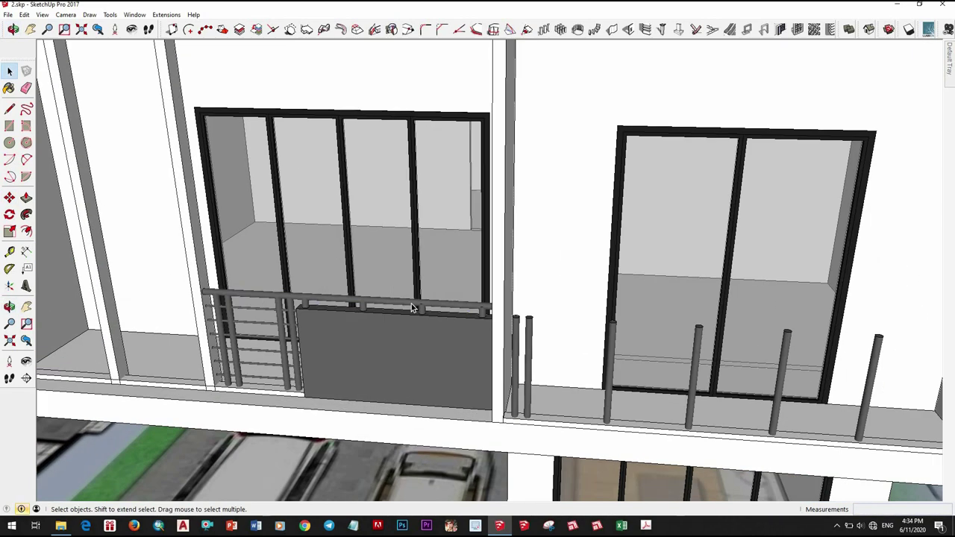
key("m")
scroll(293, 309, "up", 2)
scroll(224, 308, "up", 3)
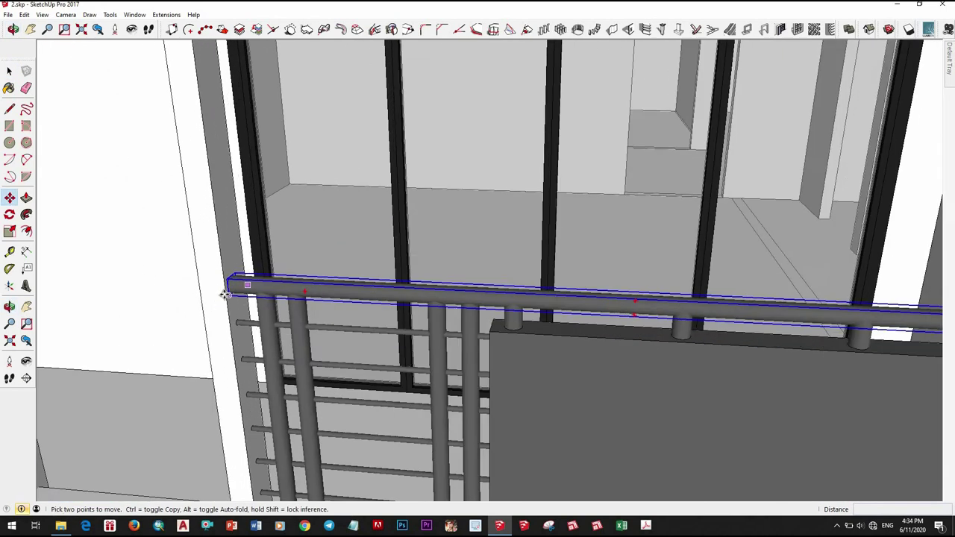
scroll(207, 305, "up", 2)
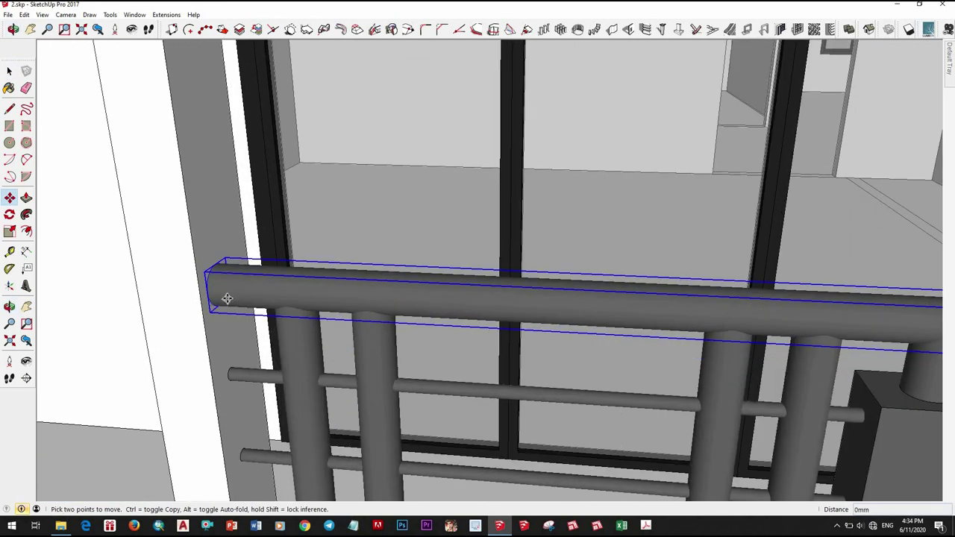
scroll(390, 307, "down", 3)
scroll(660, 308, "down", 2)
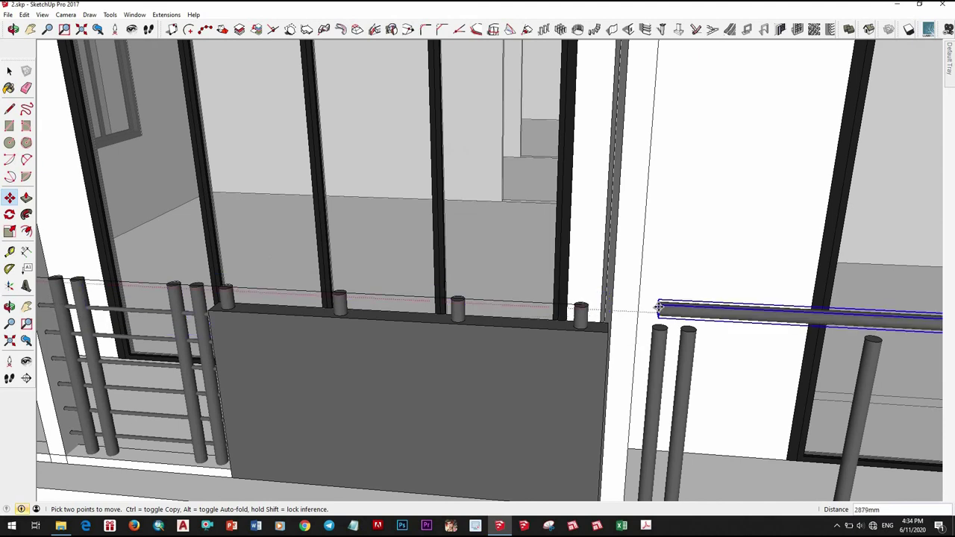
middle_click_drag(578, 312, 561, 302)
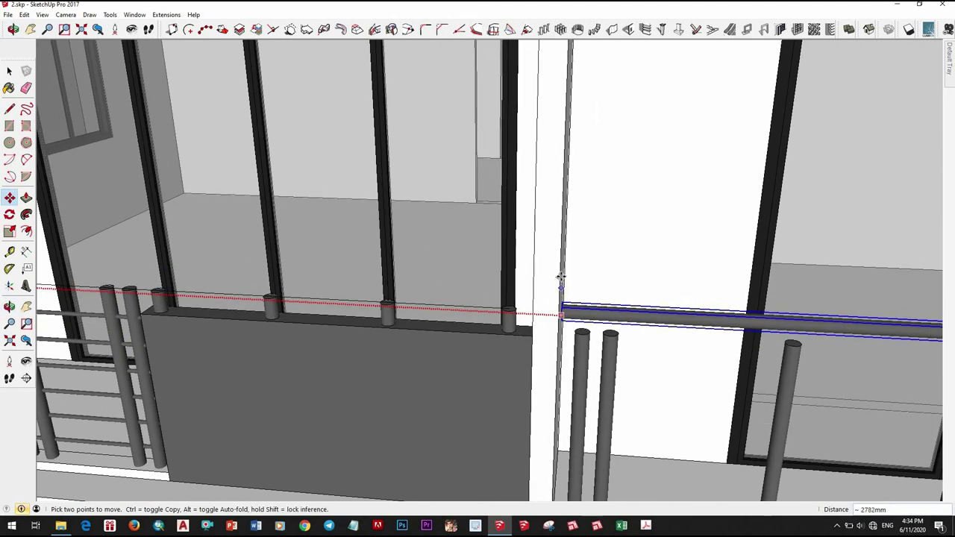
left_click(568, 329)
scroll(509, 328, "up", 3)
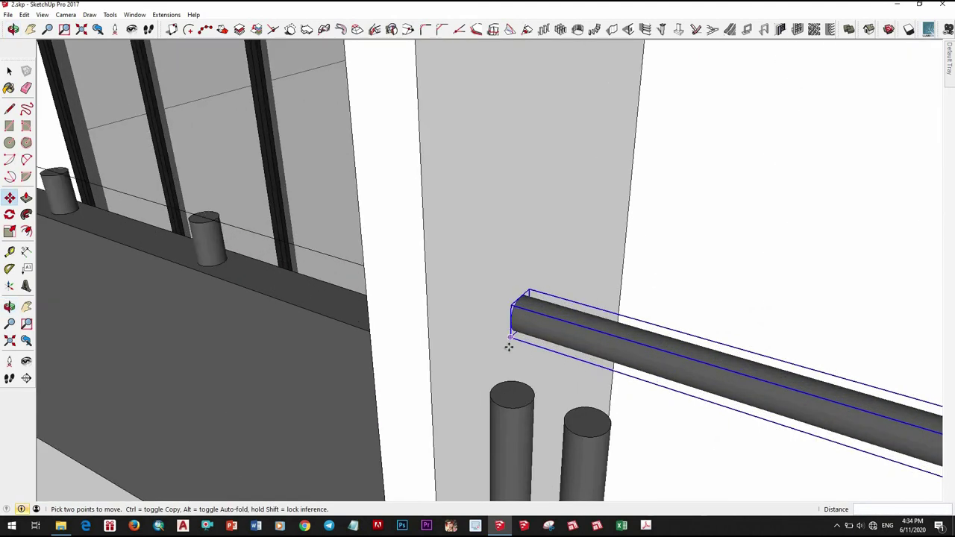
left_click(489, 327)
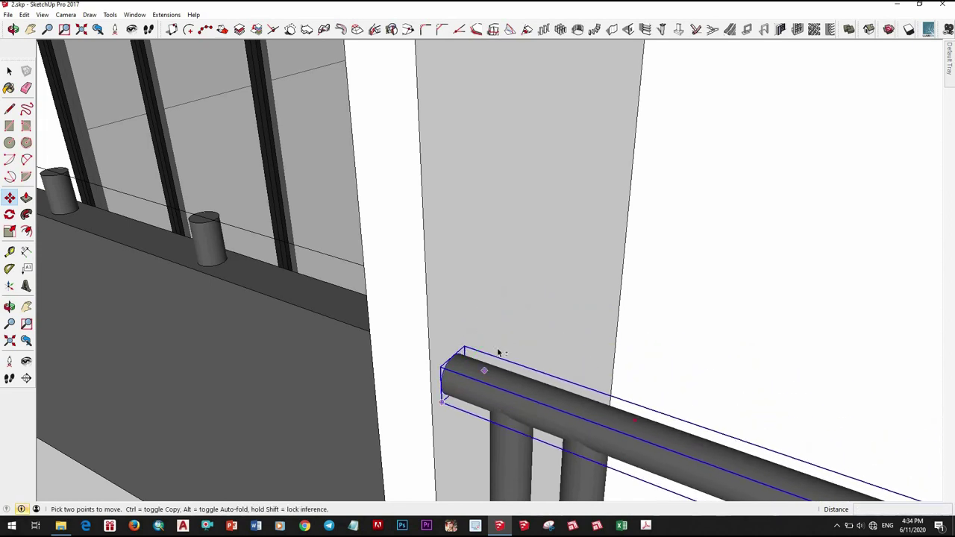
left_click(498, 352)
scroll(498, 352, "down", 5)
key("space")
Copy the balcony handrail onto the left railing
scroll(657, 346, "up", 5)
right_click(649, 343)
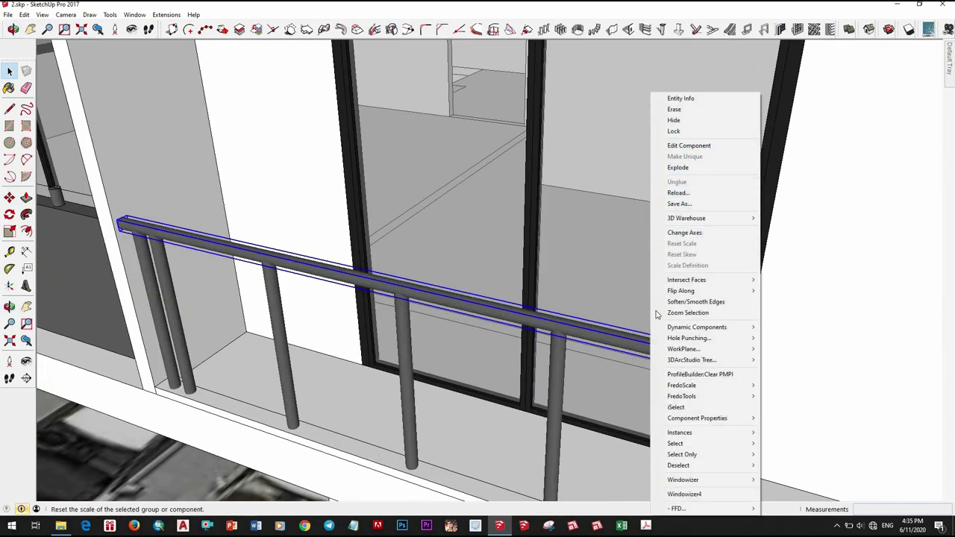
double_click(610, 345)
scroll(619, 357, "down", 3)
scroll(667, 370, "down", 2)
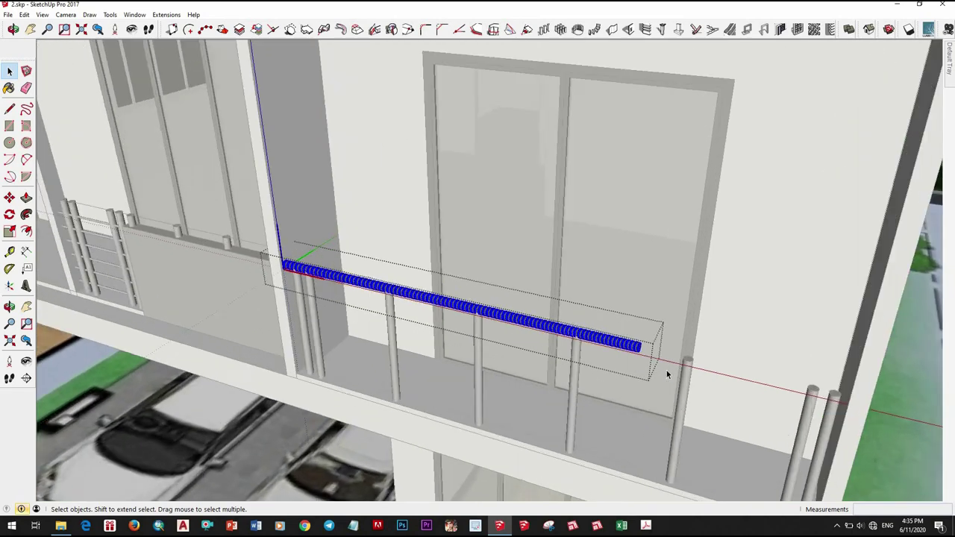
scroll(666, 367, "up", 1)
scroll(679, 362, "up", 2)
scroll(694, 358, "down", 3)
scroll(522, 299, "up", 3)
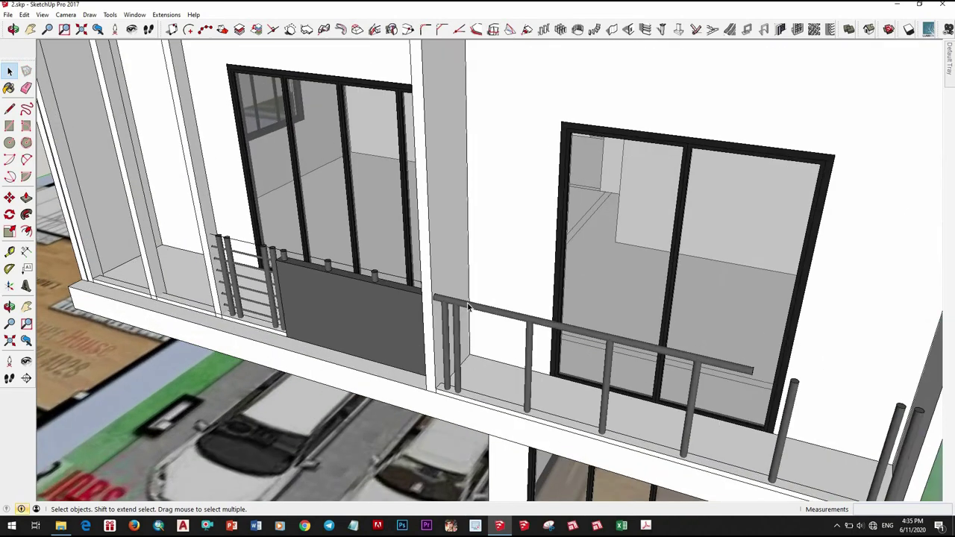
scroll(499, 293, "up", 2)
scroll(493, 291, "up", 2)
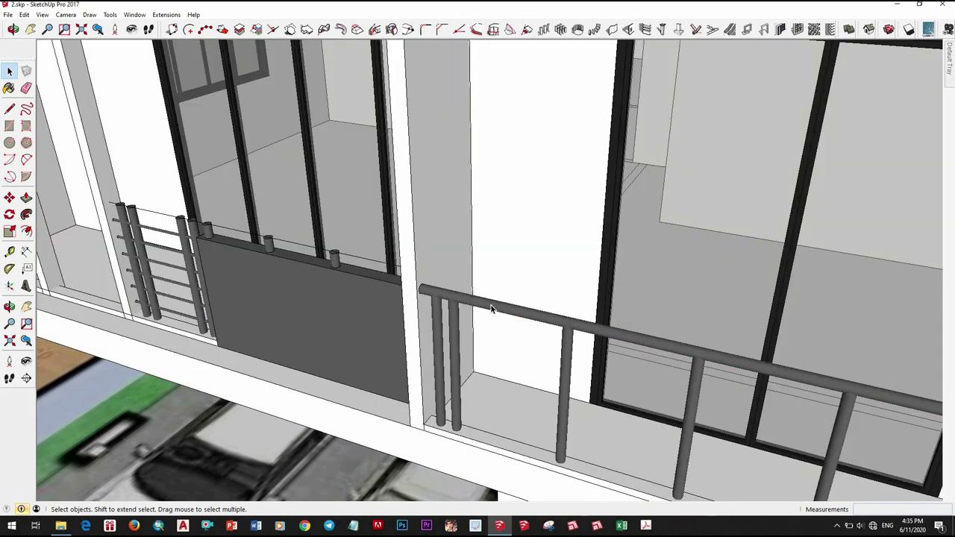
left_click(491, 308)
scroll(444, 310, "up", 2)
key("m")
scroll(448, 306, "up", 1)
scroll(477, 320, "down", 1)
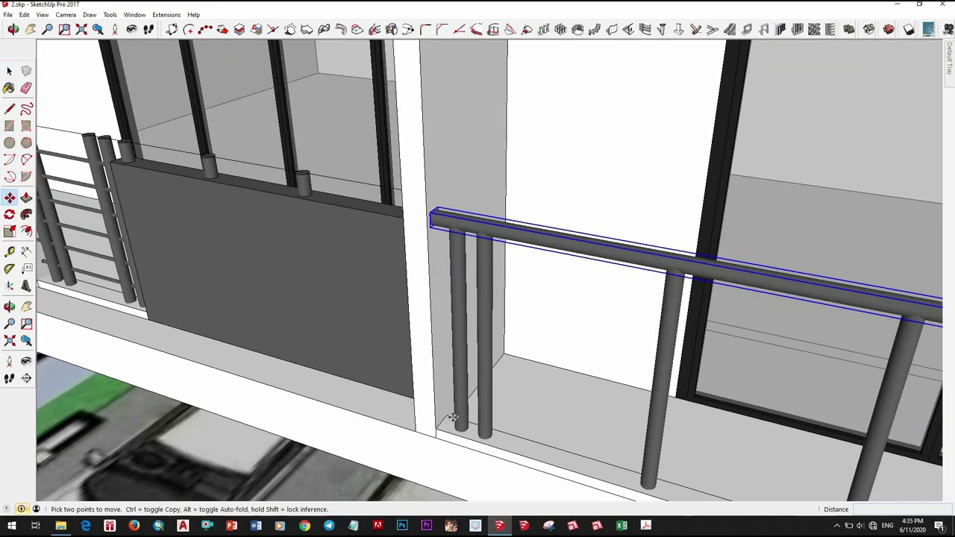
scroll(456, 415, "up", 3)
scroll(338, 336, "down", 3)
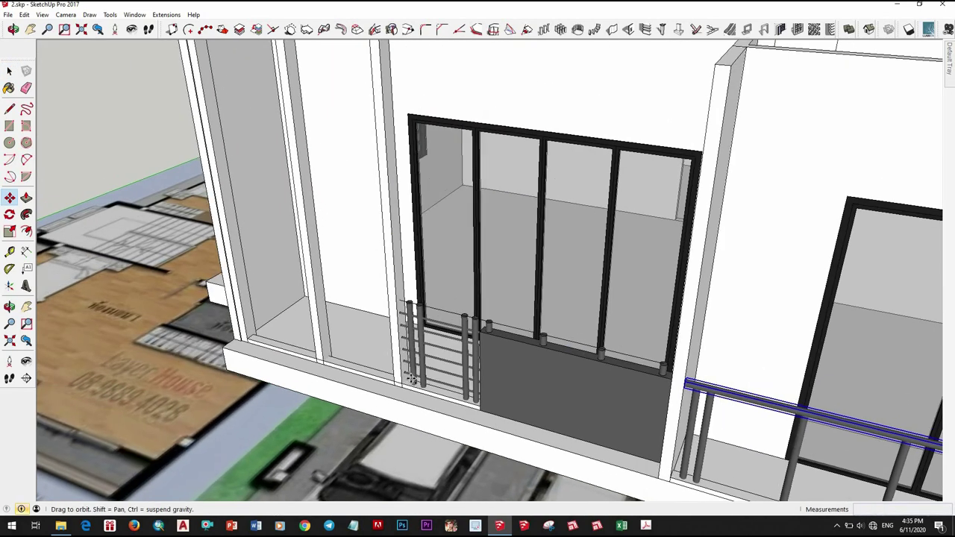
scroll(442, 400, "up", 3)
left_click(445, 403)
scroll(445, 403, "down", 3)
scroll(384, 216, "up", 1)
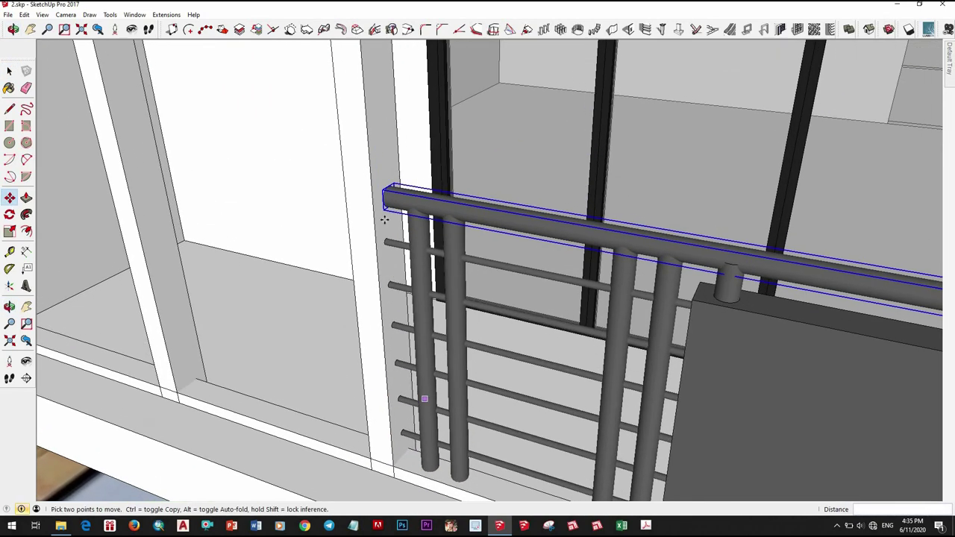
scroll(373, 213, "up", 2)
scroll(365, 214, "up", 1)
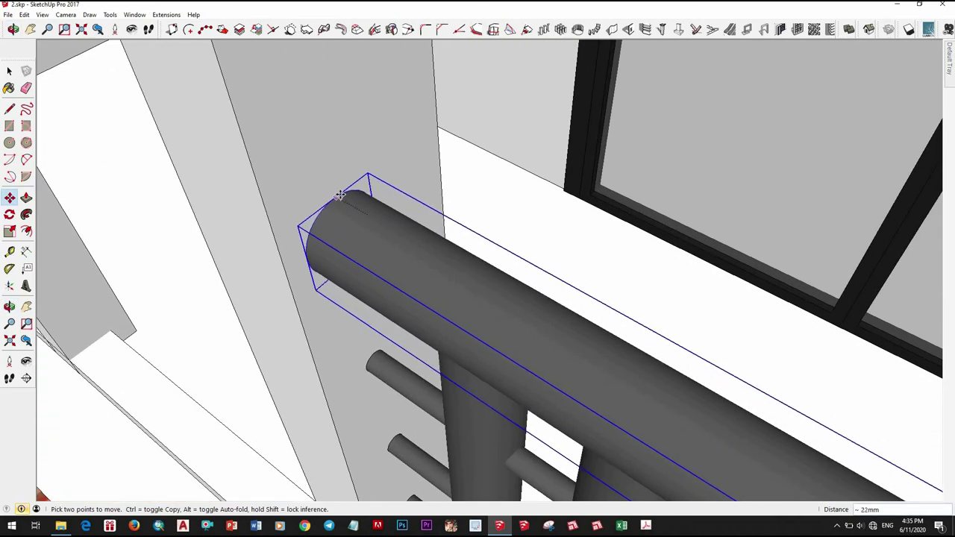
key("space")
Stretch the right handrail's end out to the corner post
scroll(401, 262, "down", 3)
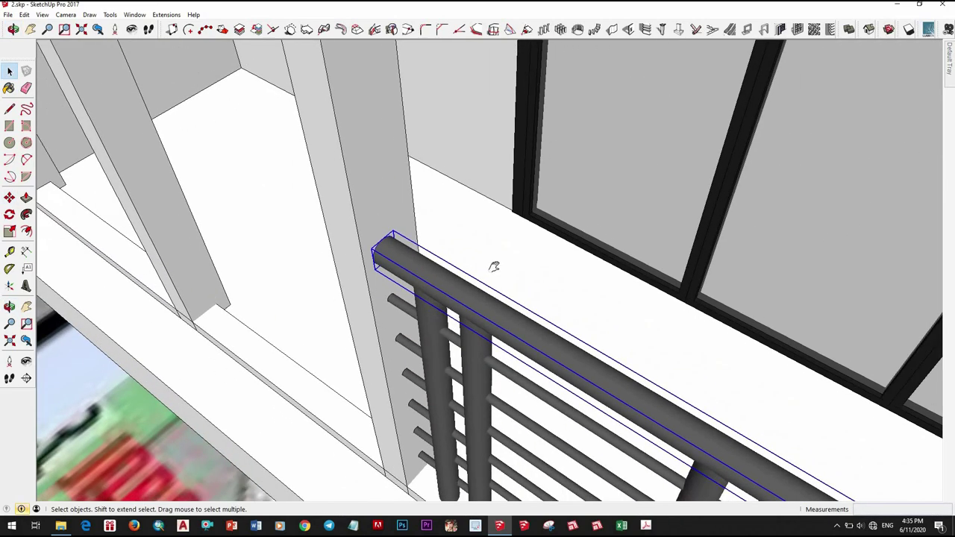
scroll(485, 284, "down", 2)
scroll(604, 311, "down", 2)
scroll(541, 302, "up", 5)
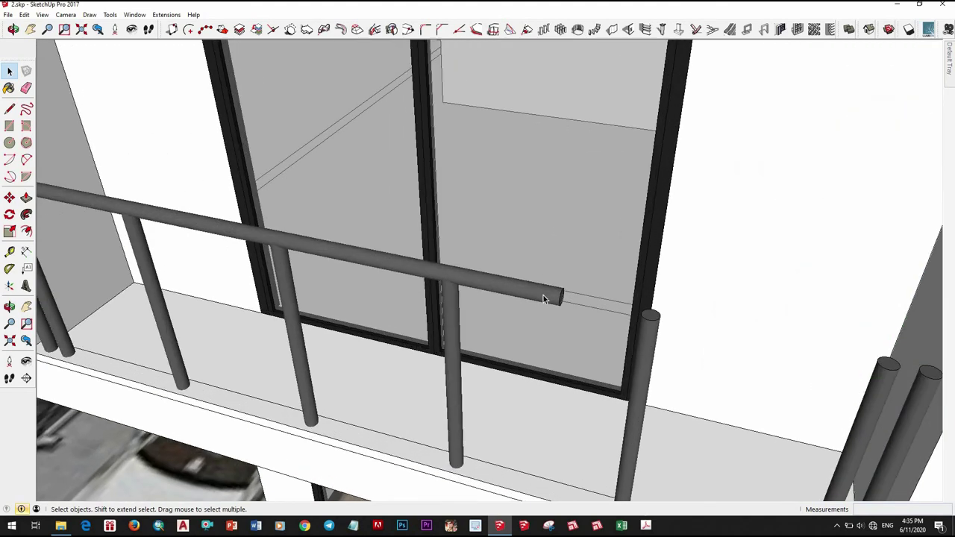
right_click(543, 295)
left_click(575, 155)
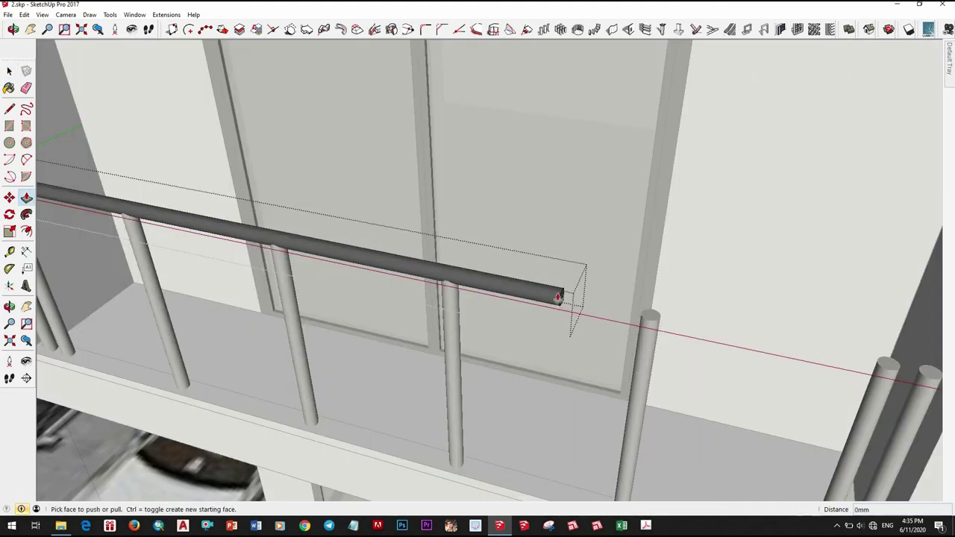
scroll(558, 297, "down", 3)
scroll(646, 316, "down", 5)
middle_click_drag(731, 283, 859, 302)
key("space")
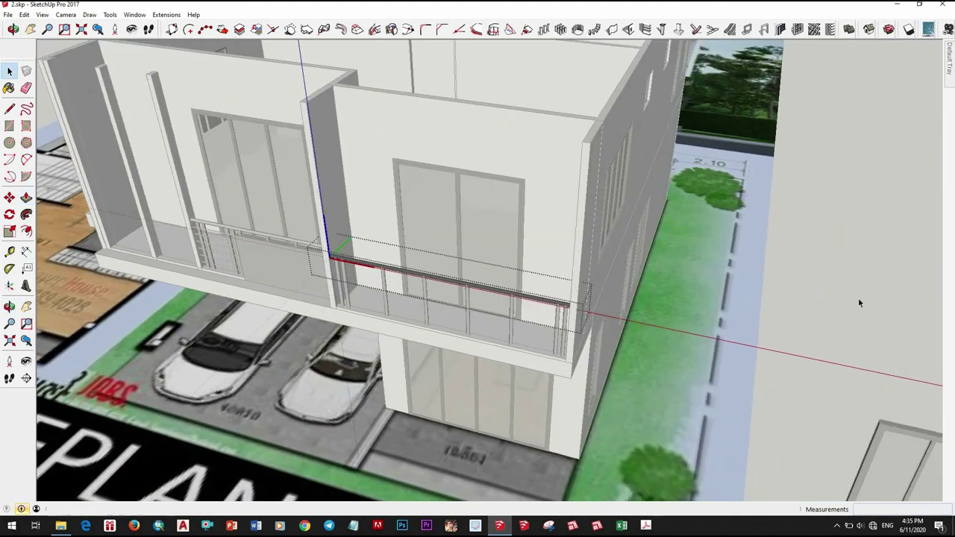
scroll(860, 303, "down", 5)
scroll(403, 298, "up", 6)
scroll(403, 299, "up", 3)
Copy the upper and lower horizontal bars onto the right railing
left_click(402, 292)
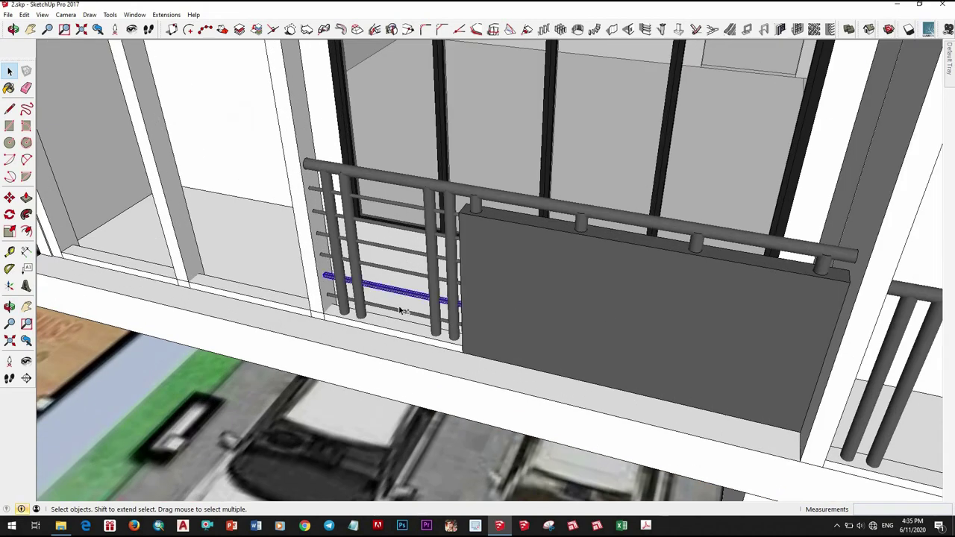
left_click(400, 310, "shift")
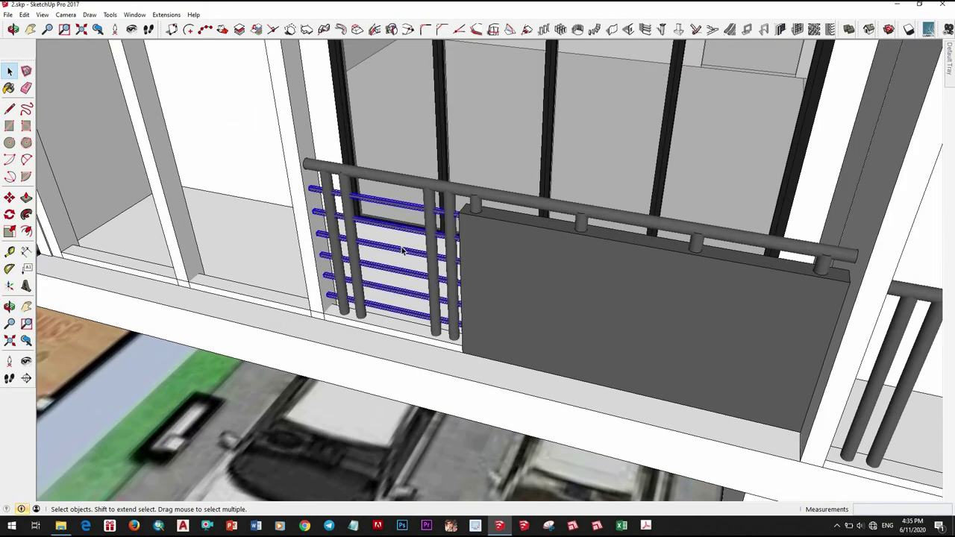
scroll(308, 164, "up", 2)
scroll(597, 282, "down", 5)
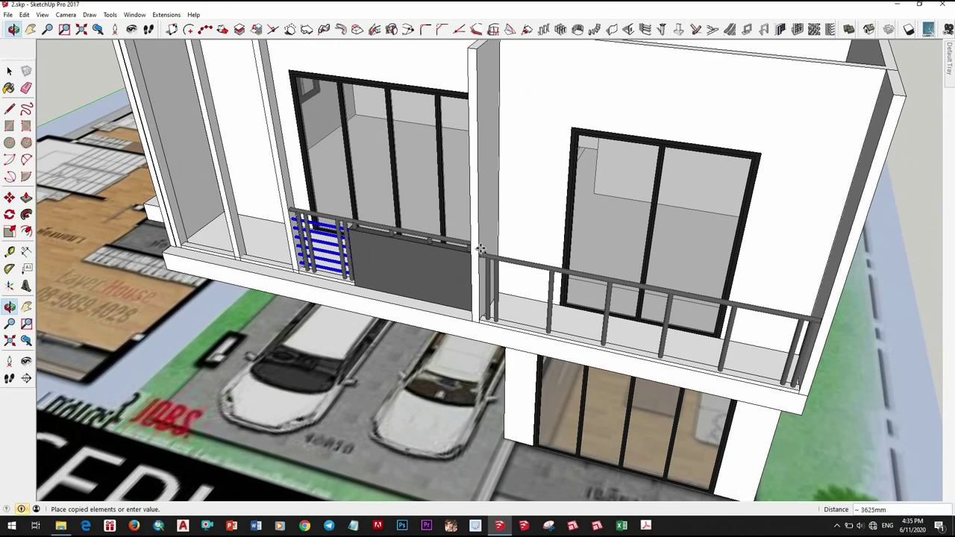
scroll(443, 238, "up", 6)
scroll(410, 236, "up", 2)
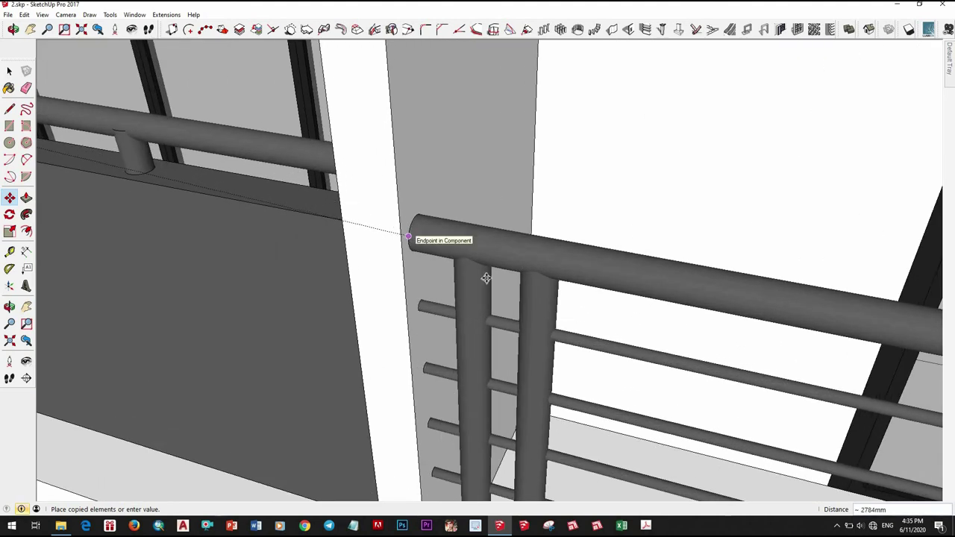
left_click(411, 238)
scroll(485, 269, "down", 3)
key("space")
Make the copied bars unique and Push/Pull a bar's end along the balcony
right_click(606, 140)
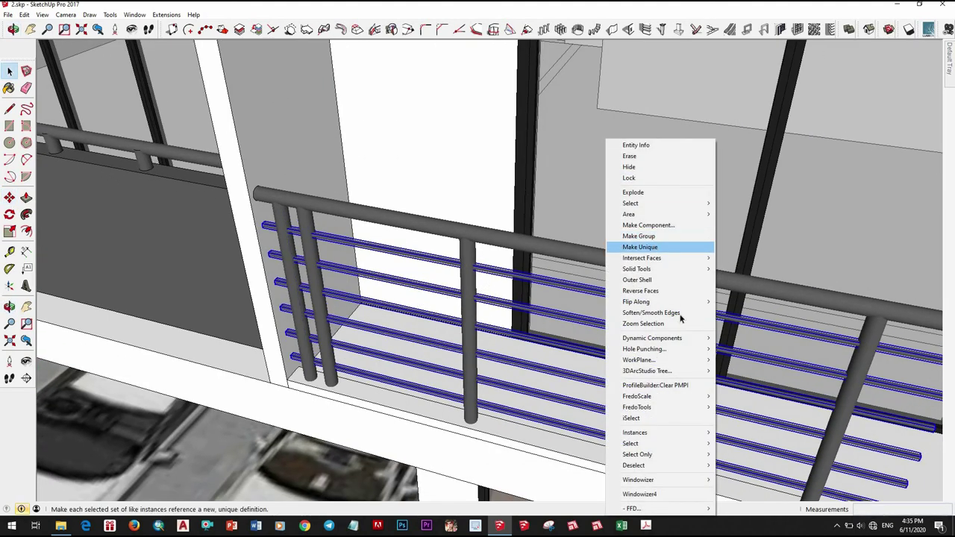
left_click(640, 247)
scroll(640, 247, "down", 3)
scroll(478, 276, "up", 5)
double_click(477, 276)
key("p")
scroll(481, 299, "up", 1)
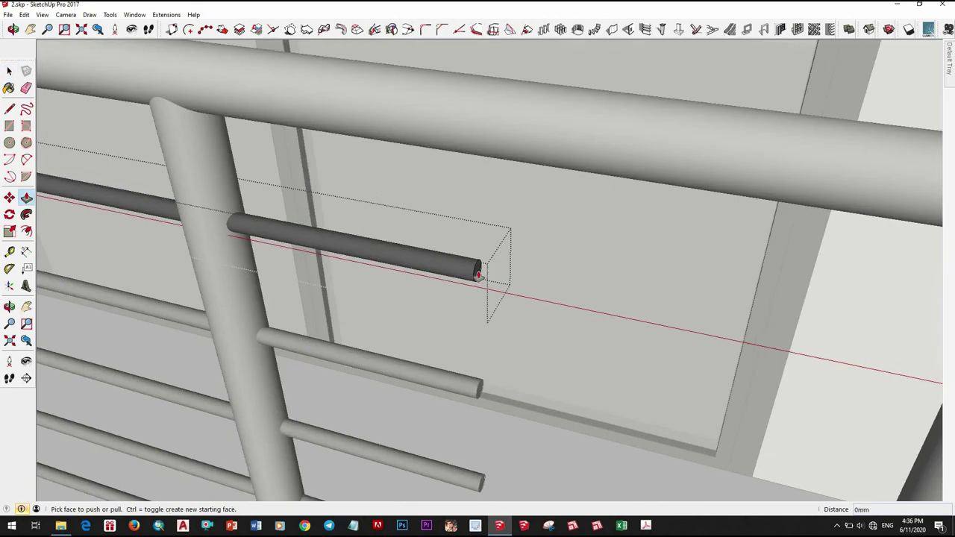
left_click(477, 274)
scroll(576, 303, "down", 4)
scroll(677, 240, "up", 2)
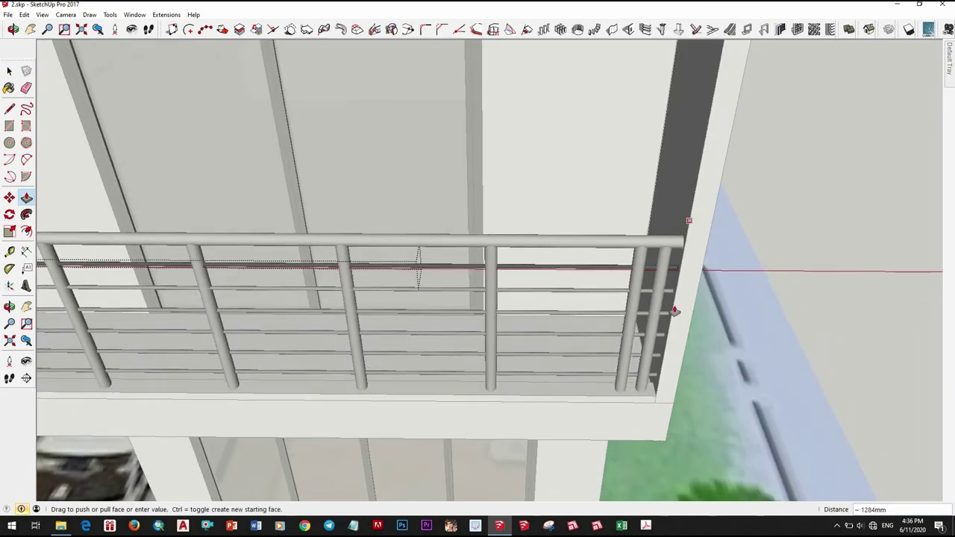
scroll(675, 311, "down", 3)
scroll(499, 343, "down", 3)
key("space")
mouse_move(500, 342)
middle_mouse_down()
mouse_move(456, 232)
mouse_move(696, 294)
middle_mouse_up()
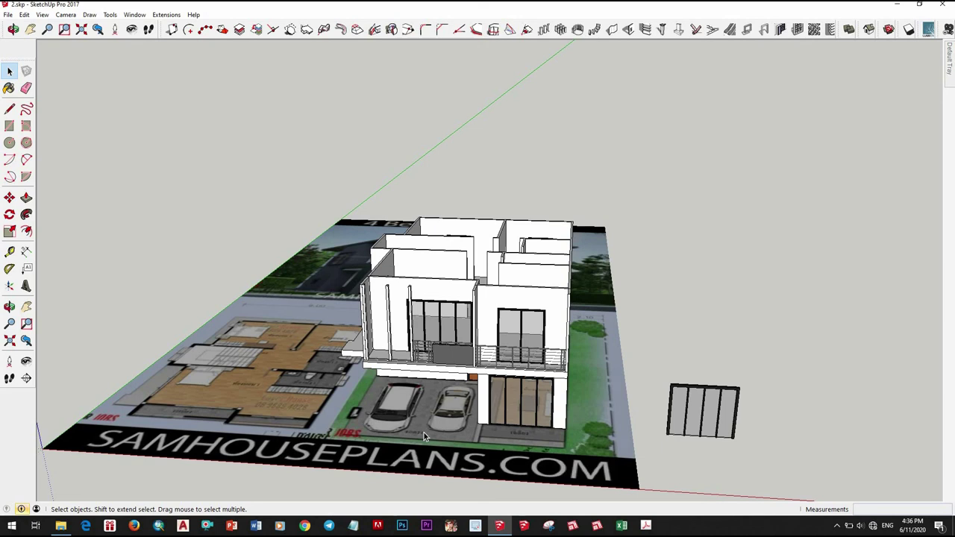
Orbit around the house to low oblique views that bring the loose window panel into view
scroll(424, 437, "up", 2)
scroll(477, 444, "up", 5)
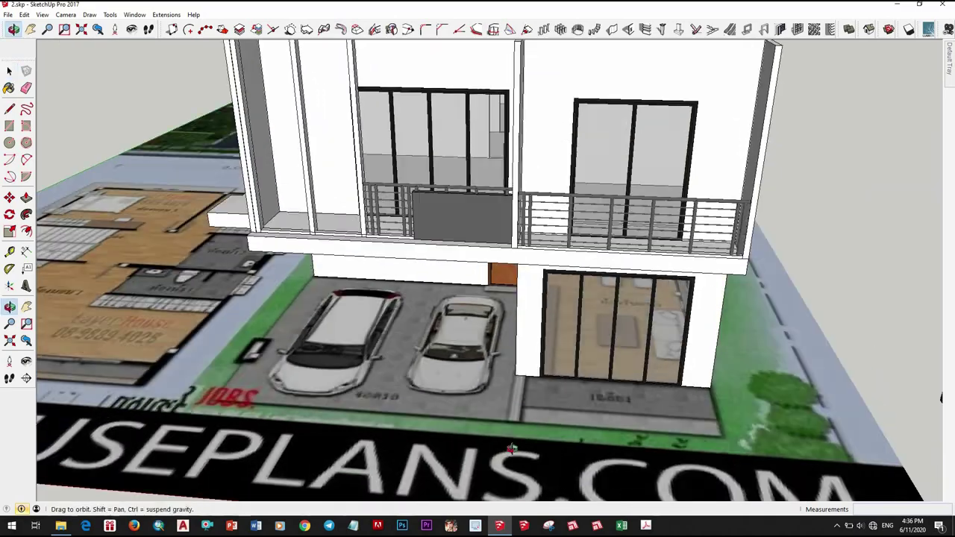
scroll(512, 448, "down", 2)
mouse_move(511, 447)
left_mouse_down()
mouse_move(493, 335)
mouse_move(508, 388)
left_mouse_up()
scroll(492, 336, "down", 4)
scroll(489, 327, "up", 2)
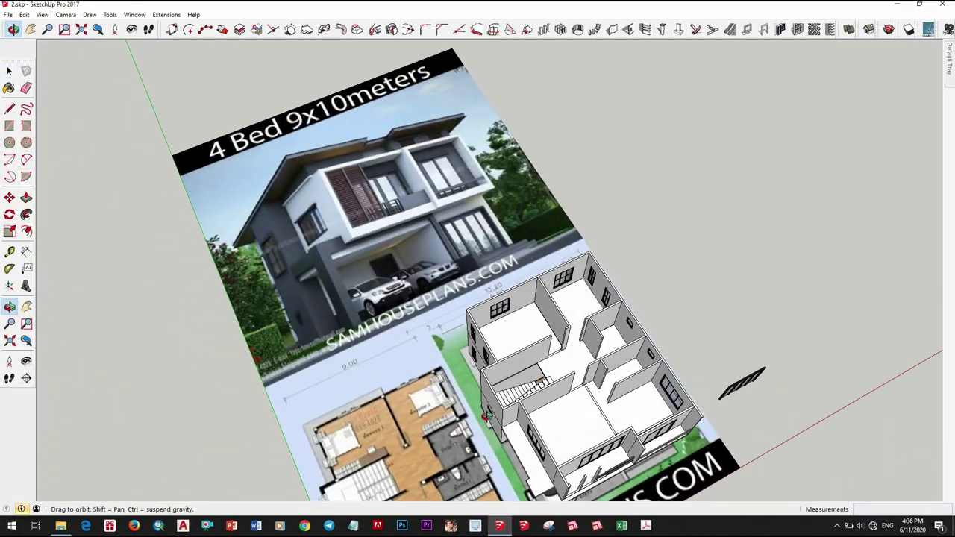
key("space")
scroll(576, 361, "down", 2)
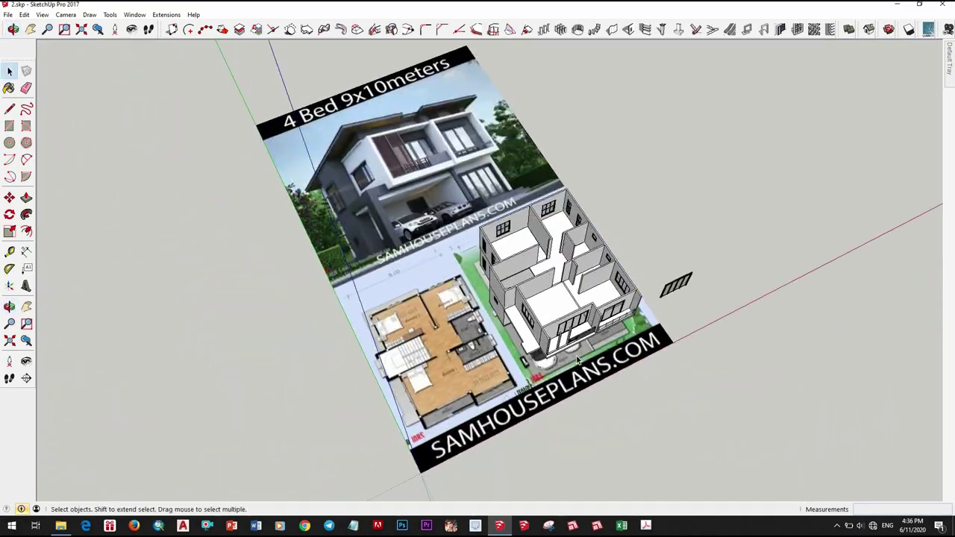
scroll(576, 360, "up", 3)
middle_click_drag(576, 360, 375, 375)
scroll(401, 371, "up", 2)
scroll(626, 384, "down", 3)
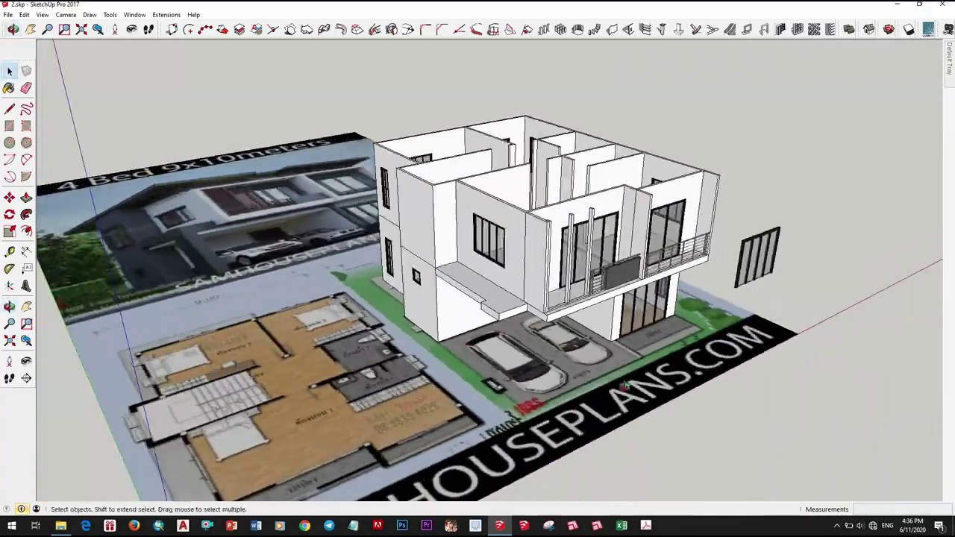
mouse_move(626, 384)
middle_mouse_down()
mouse_move(455, 398)
mouse_move(359, 358)
middle_mouse_up()
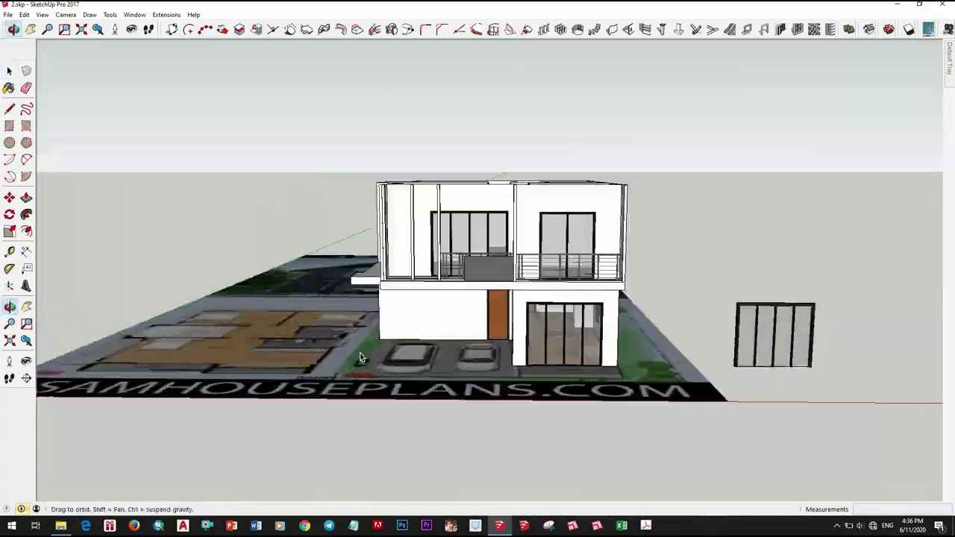
scroll(359, 357, "up", 3)
scroll(396, 378, "down", 2)
scroll(498, 332, "down", 2)
middle_click_drag(498, 333, 776, 320)
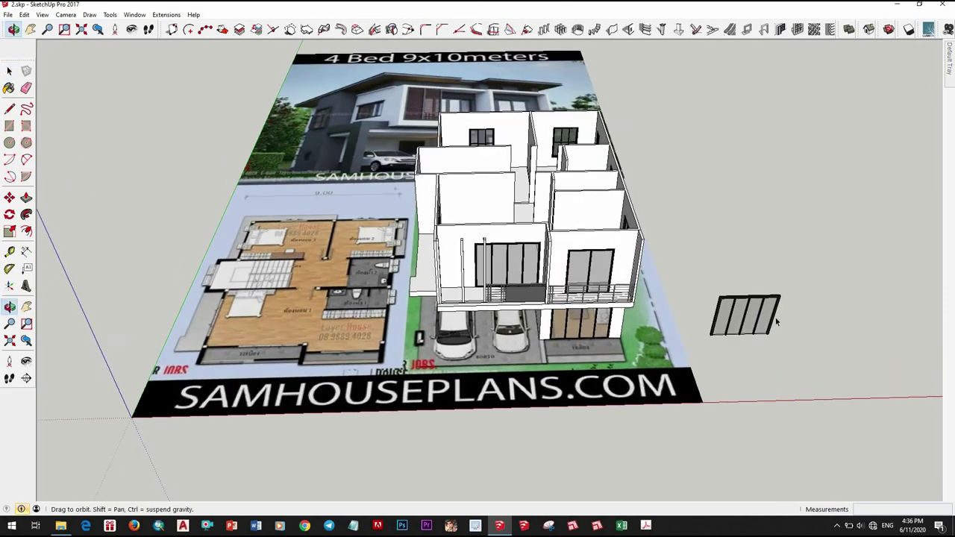
Erase the loose window panel standing beside the house
right_click(776, 321)
left_click(805, 185)
middle_click_drag(806, 185, 589, 342)
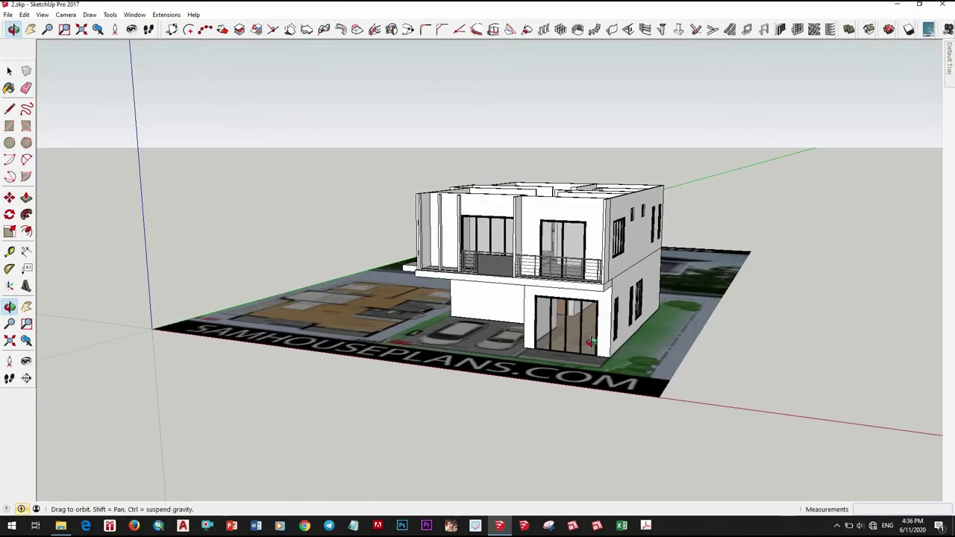
scroll(589, 342, "up", 5)
scroll(491, 383, "up", 2)
Draw the column footprint rectangle on the driveway beside the parked car
key("r")
scroll(427, 299, "up", 3)
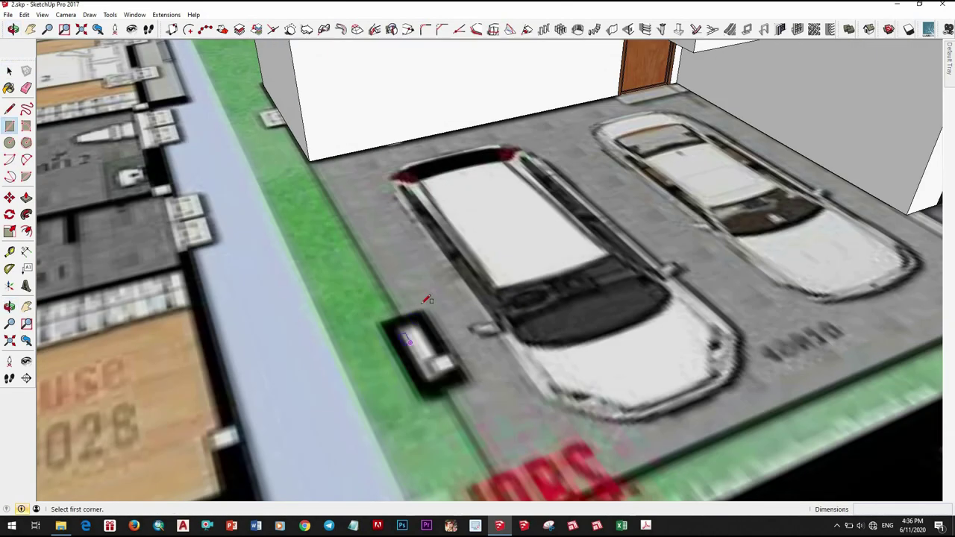
left_click(468, 357)
key("space")
scroll(433, 347, "down", 3)
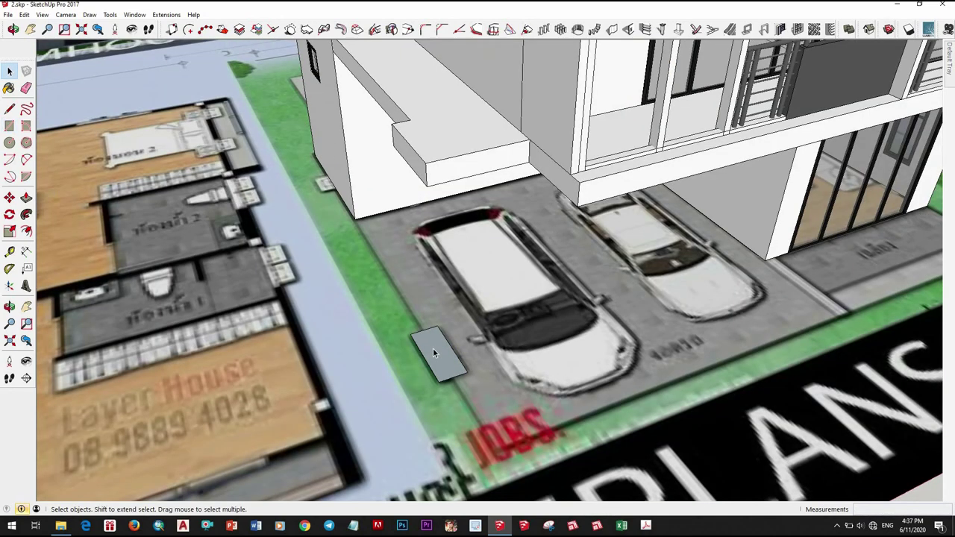
scroll(433, 347, "up", 4)
Offset the rectangle inward and erase its inner face to leave a hollow ring
key("f")
scroll(420, 362, "up", 1)
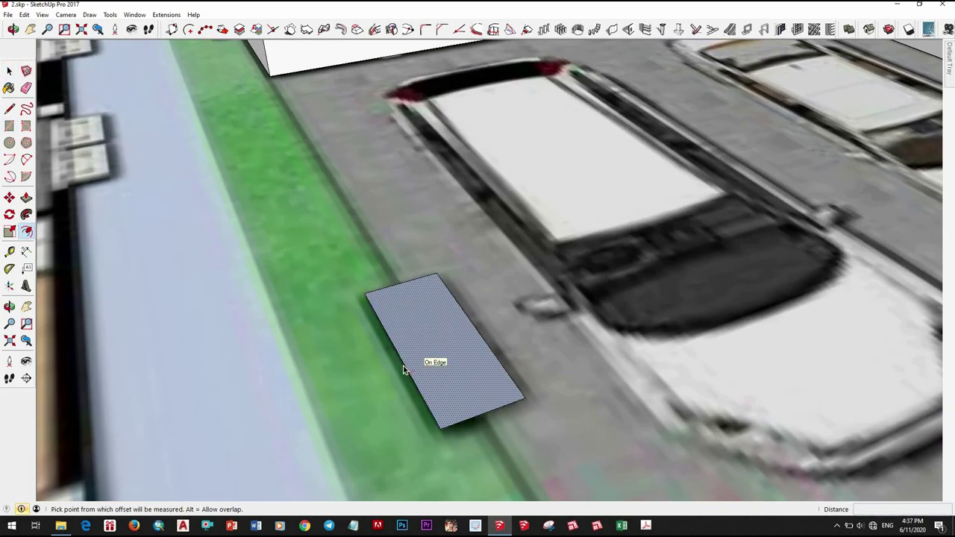
key("space")
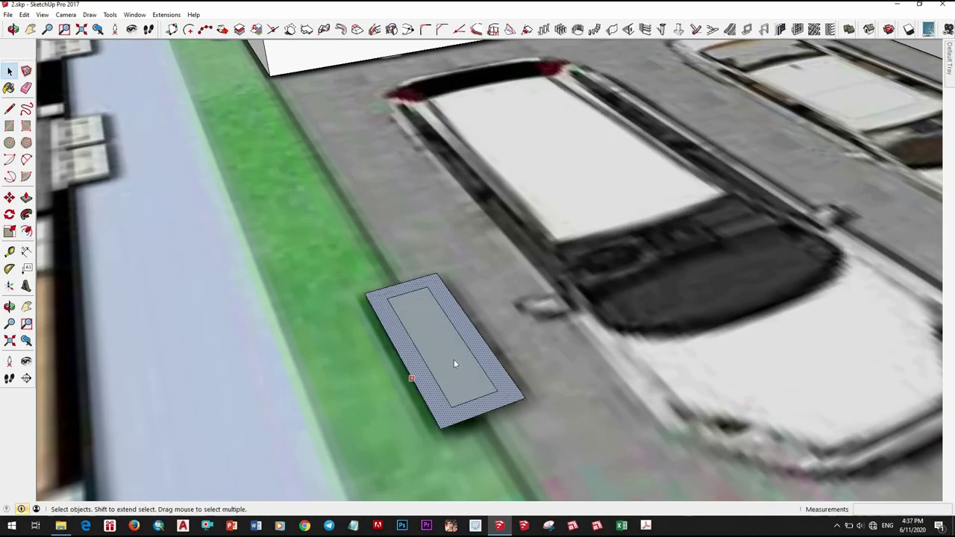
right_click(454, 359)
left_click(493, 50)
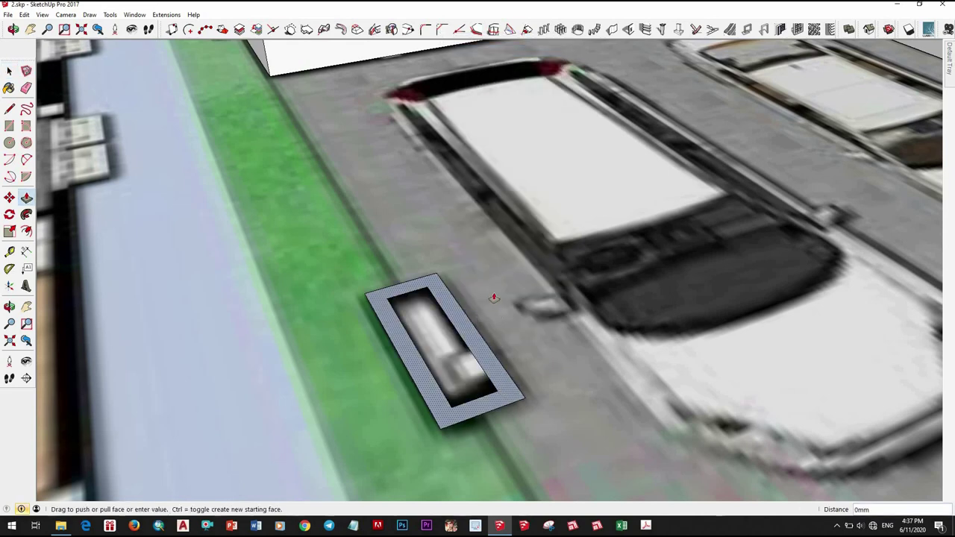
scroll(493, 297, "down", 5)
scroll(508, 317, "down", 5)
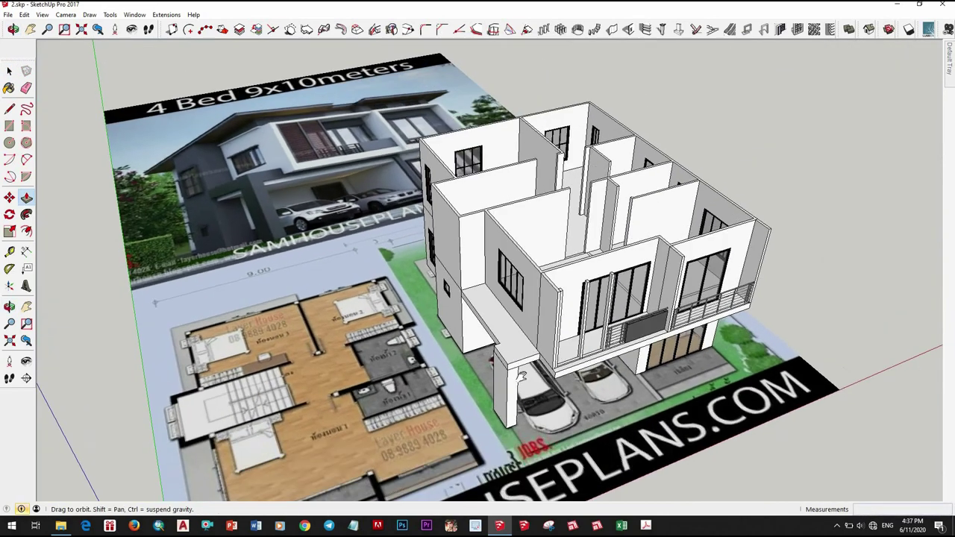
mouse_move(508, 317)
middle_mouse_down()
mouse_move(631, 393)
mouse_move(513, 369)
middle_mouse_up()
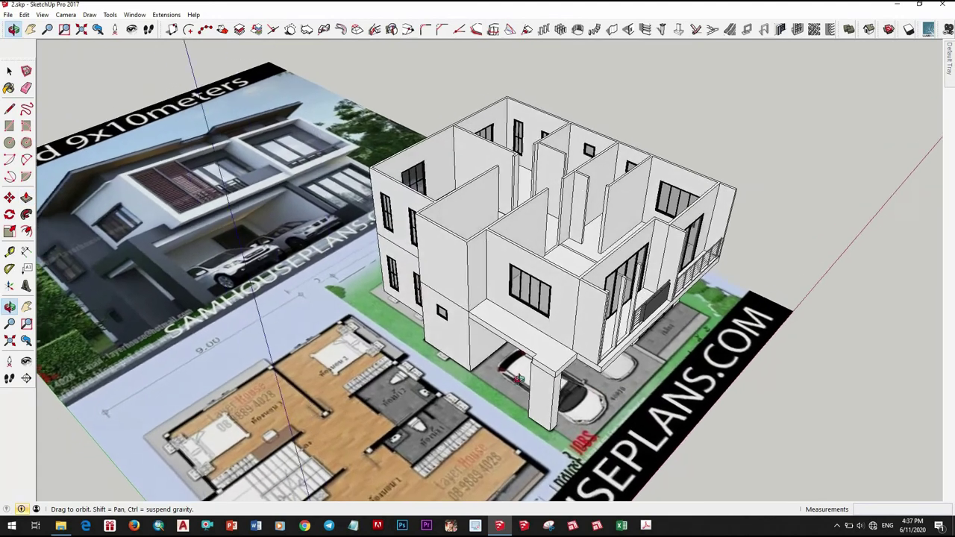
scroll(513, 369, "up", 5)
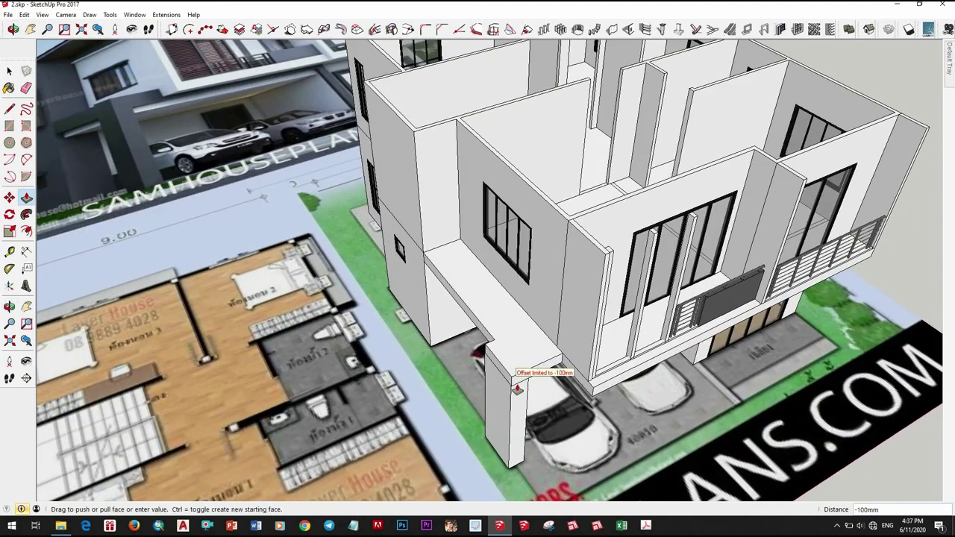
Push/Pull the hollow column's top face up past the balcony slab
scroll(517, 388, "up", 4)
scroll(499, 396, "up", 3)
left_click(492, 400)
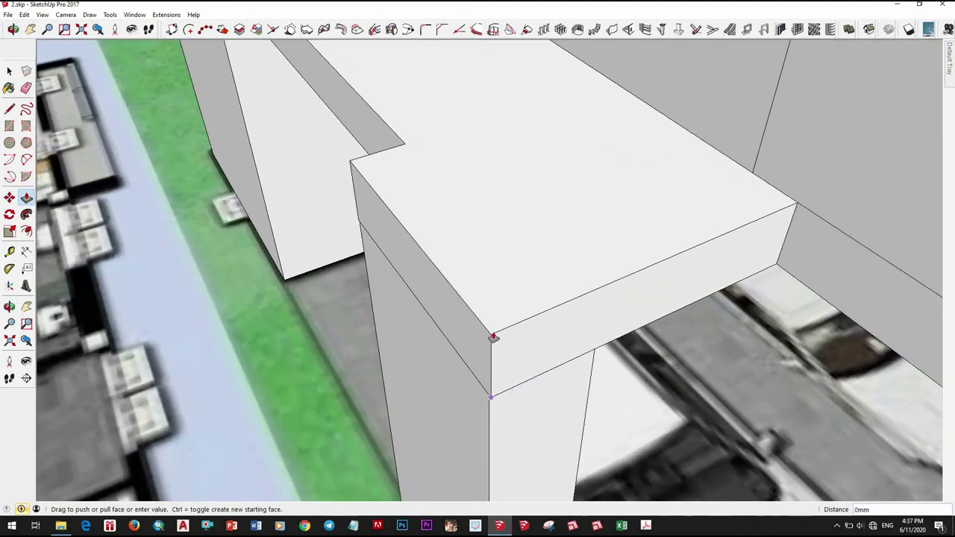
scroll(485, 356, "down", 3)
scroll(486, 356, "down", 4)
middle_click_drag(485, 356, 589, 396)
scroll(600, 397, "up", 2)
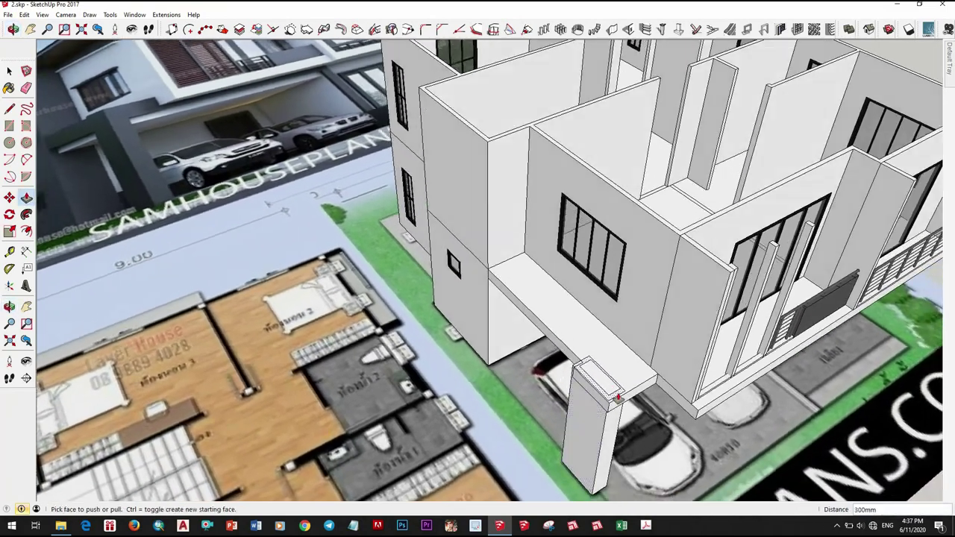
scroll(615, 398, "up", 2)
scroll(617, 397, "down", 4)
middle_click_drag(618, 397, 630, 392)
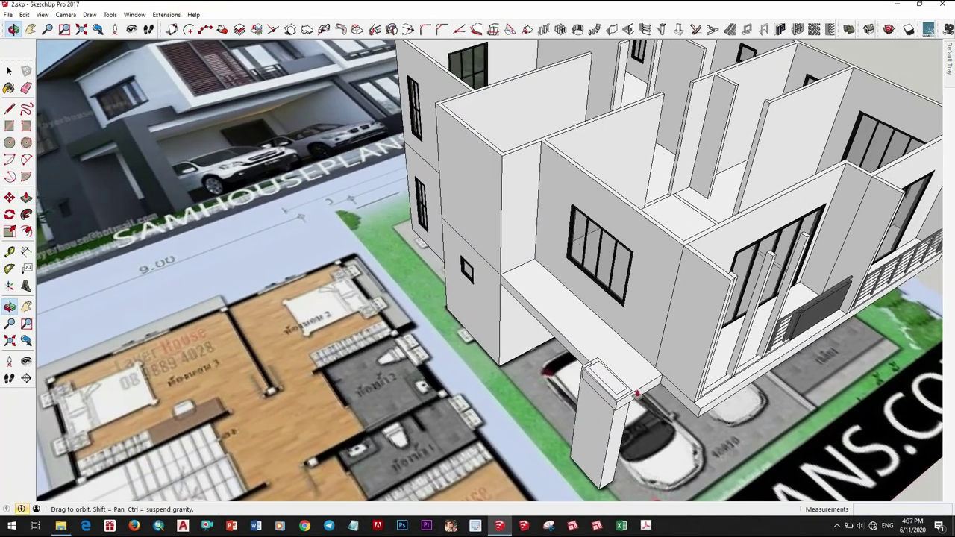
scroll(637, 389, "up", 4)
middle_click_drag(571, 364, 415, 373)
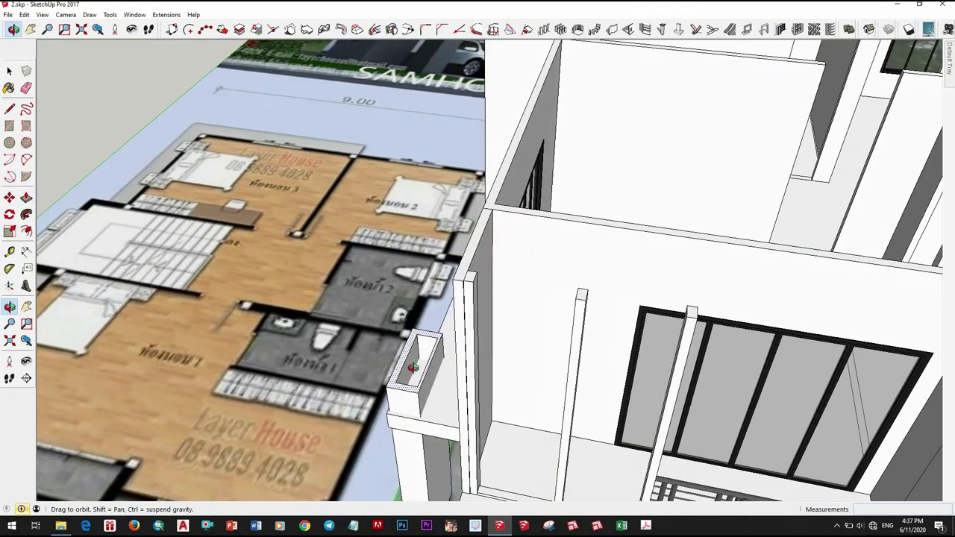
scroll(449, 381, "down", 4)
scroll(493, 393, "up", 3)
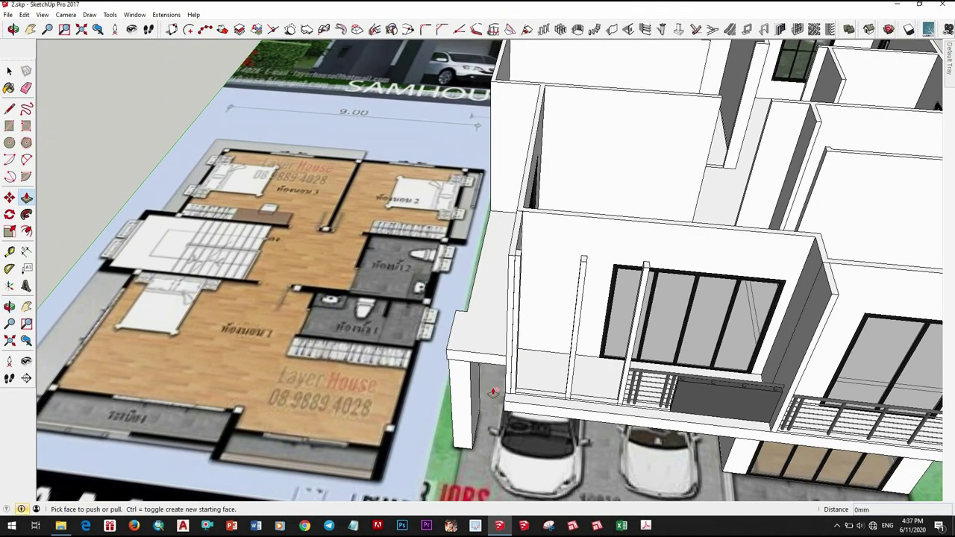
left_click(473, 445)
scroll(470, 388, "up", 4)
scroll(485, 321, "down", 2)
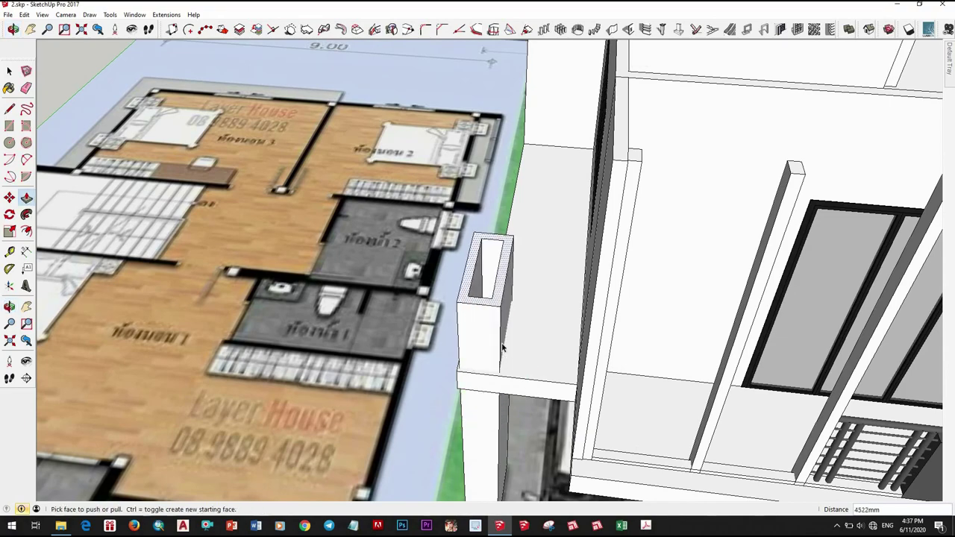
scroll(502, 348, "down", 3)
scroll(502, 348, "down", 2)
scroll(579, 322, "up", 5)
Extrude the slab's front edge face downward into a beam between wall and column
key("space")
mouse_move(580, 321)
middle_mouse_down()
mouse_move(584, 341)
mouse_move(549, 352)
middle_mouse_up()
left_click(555, 353)
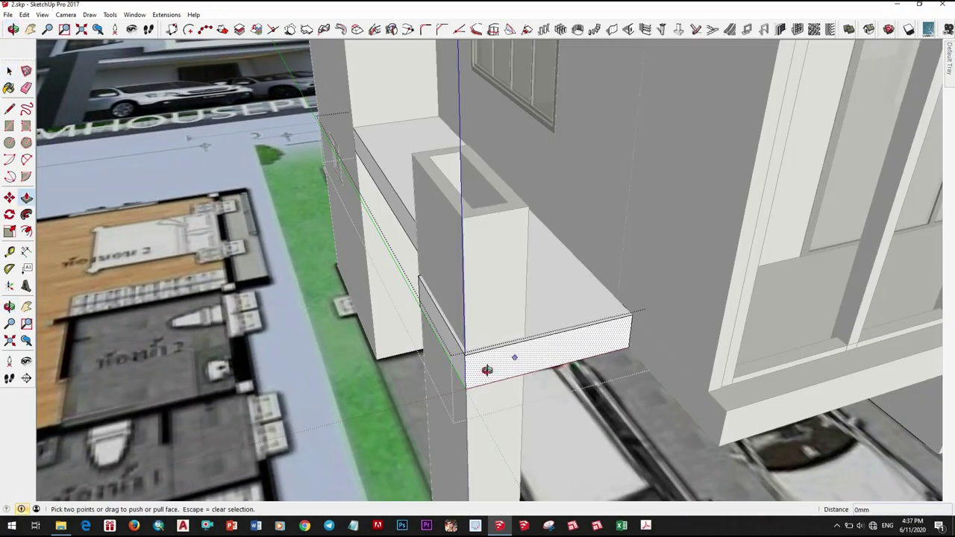
scroll(487, 370, "down", 2)
scroll(492, 377, "up", 3)
left_click(492, 379)
scroll(486, 389, "up", 2)
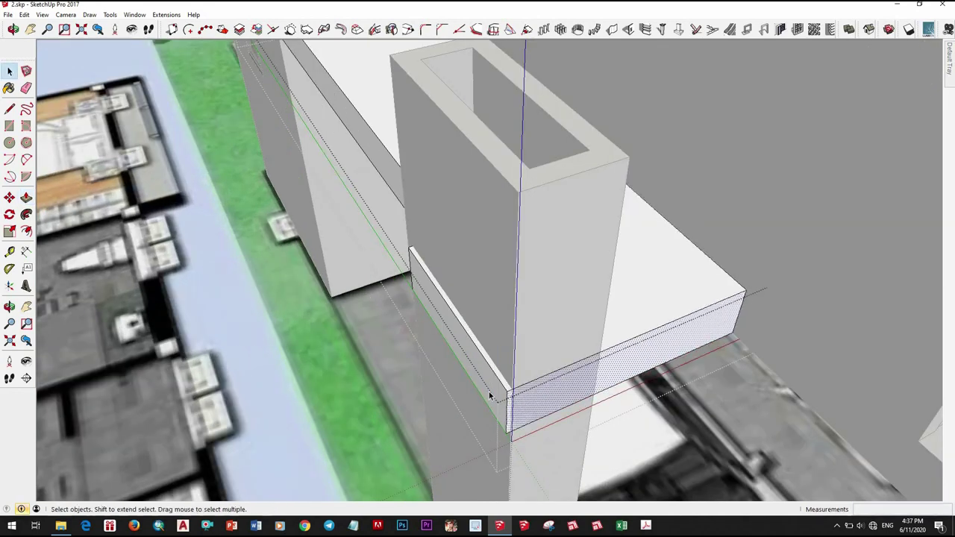
key("Escape")
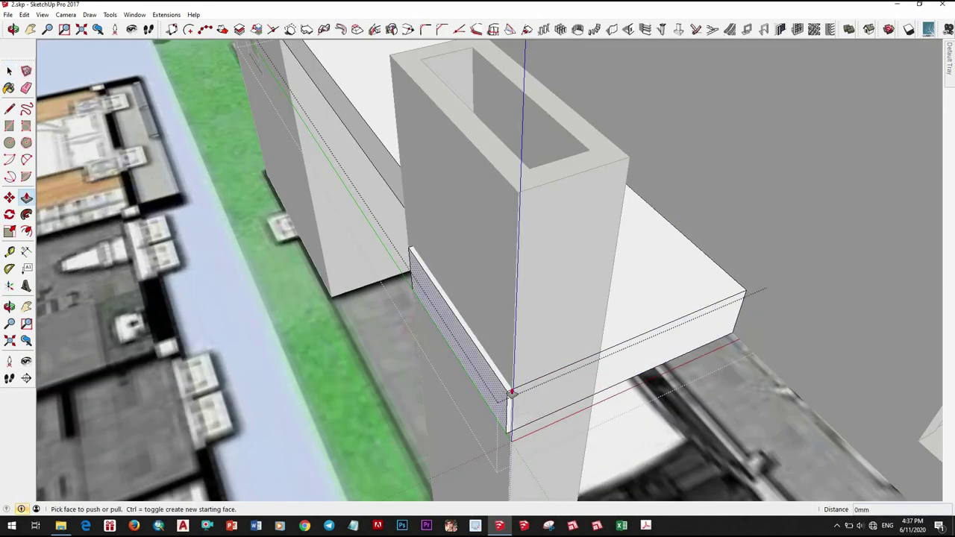
Orbit around the new beam and column to inspect them from several sides
middle_click_drag(469, 391, 633, 311)
scroll(571, 294, "up", 3)
scroll(703, 213, "down", 3)
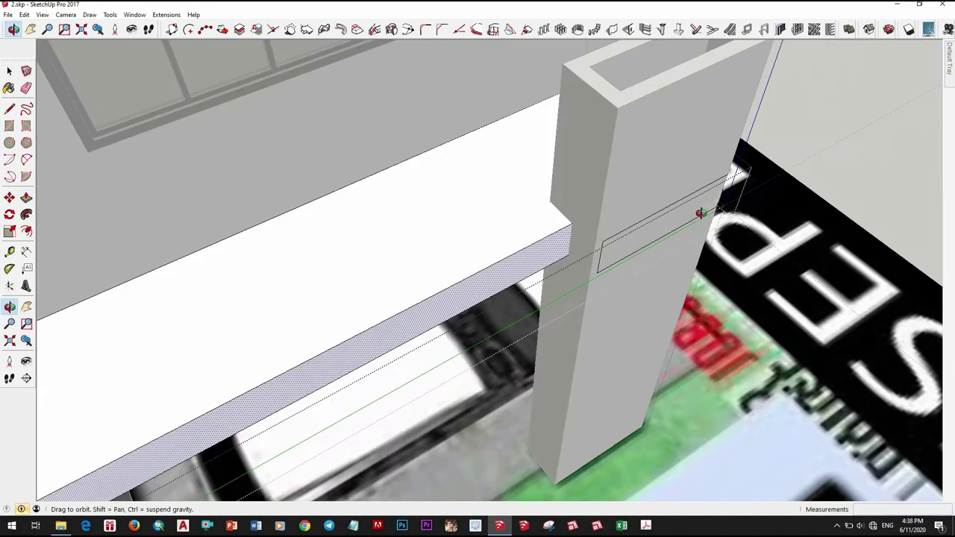
mouse_move(704, 213)
middle_mouse_down()
mouse_move(431, 244)
mouse_move(411, 294)
mouse_move(678, 356)
mouse_move(633, 399)
mouse_move(684, 373)
middle_mouse_up()
scroll(633, 399, "up", 3)
scroll(684, 373, "down", 3)
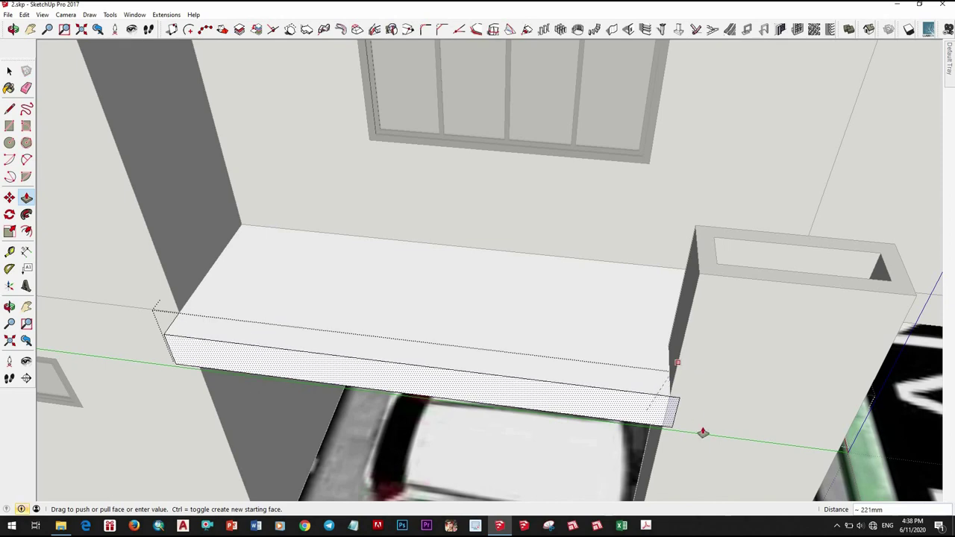
middle_click_drag(704, 432, 486, 405)
scroll(453, 368, "up", 3)
Select the ledge beside the corner column and ready Push/Pull on the column top
key("space")
scroll(434, 297, "down", 5)
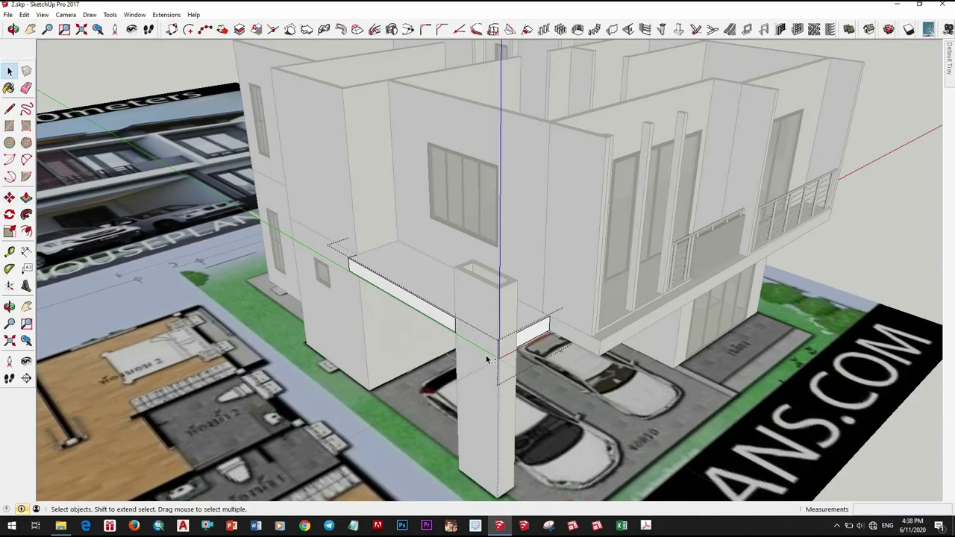
scroll(485, 358, "down", 3)
scroll(485, 358, "up", 3)
mouse_move(486, 358)
middle_mouse_down()
mouse_move(704, 351)
mouse_move(506, 420)
mouse_move(526, 403)
middle_mouse_up()
scroll(506, 420, "up", 5)
scroll(531, 399, "up", 3)
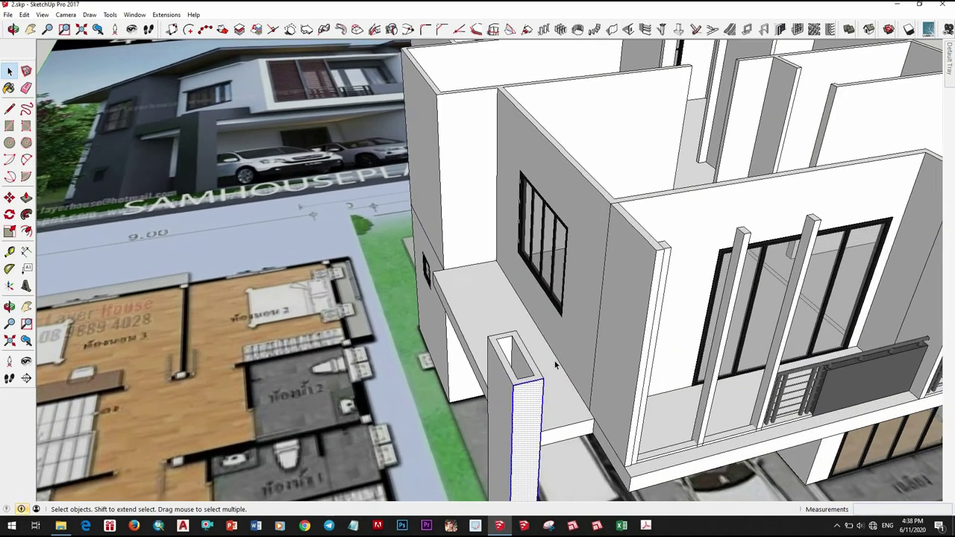
left_click(562, 384)
key("p")
middle_click_drag(538, 381, 525, 399)
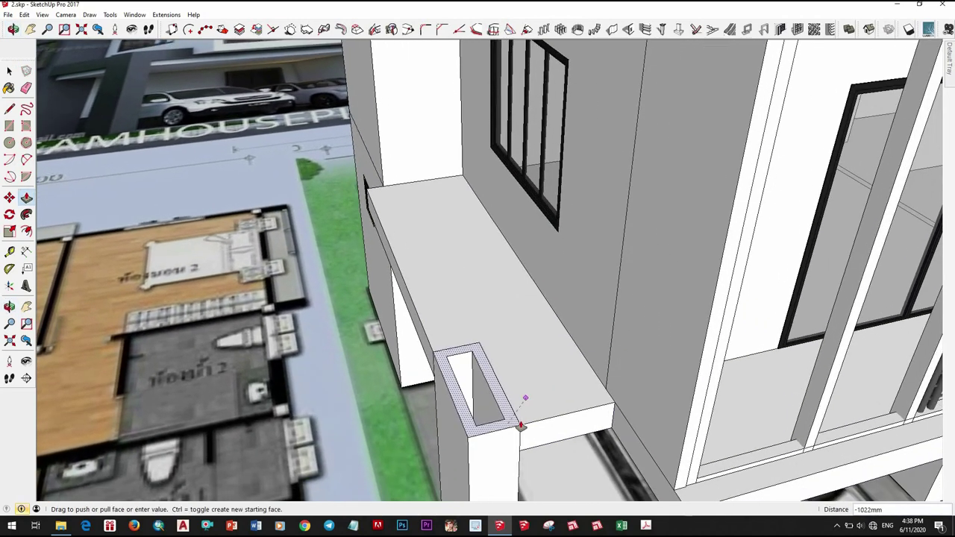
scroll(502, 385, "down", 3)
right_click(500, 380)
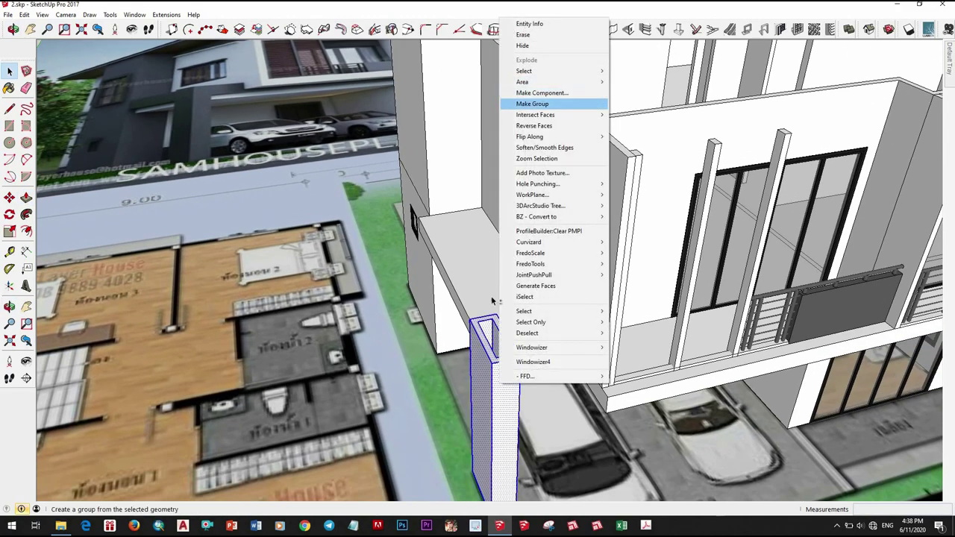
scroll(491, 295, "down", 5)
scroll(491, 295, "down", 3)
scroll(507, 360, "up", 10)
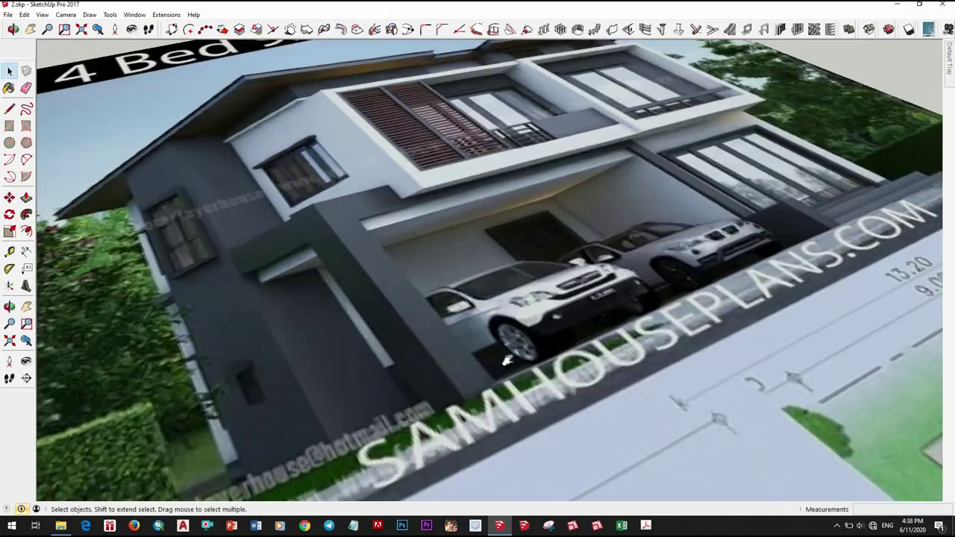
Complete the 200 mm Push/Pull of the column top and confirm with Enter
middle_click_drag(506, 360, 473, 321)
scroll(473, 321, "down", 10)
mouse_move(507, 268)
middle_mouse_down()
mouse_move(536, 246)
mouse_move(475, 372)
middle_mouse_up()
scroll(537, 246, "up", 5)
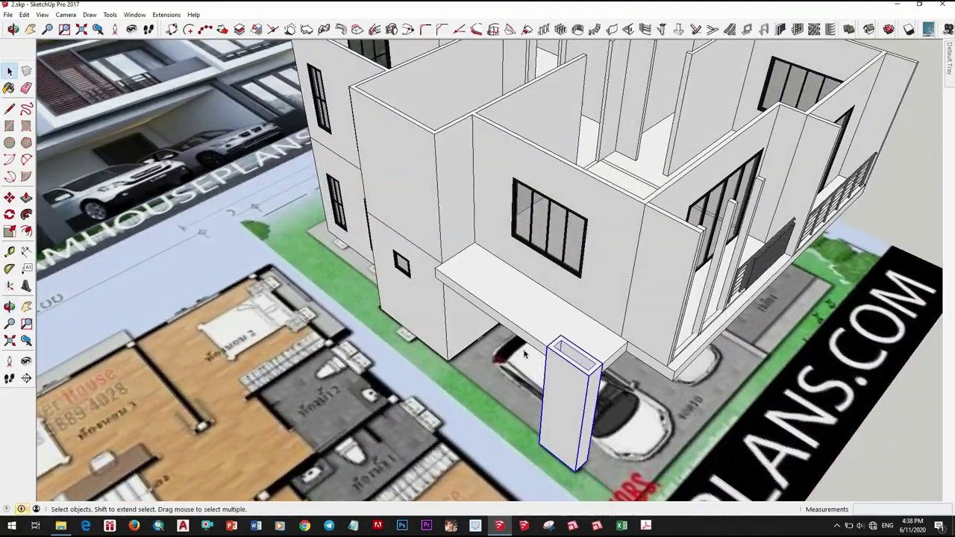
scroll(524, 355, "up", 4)
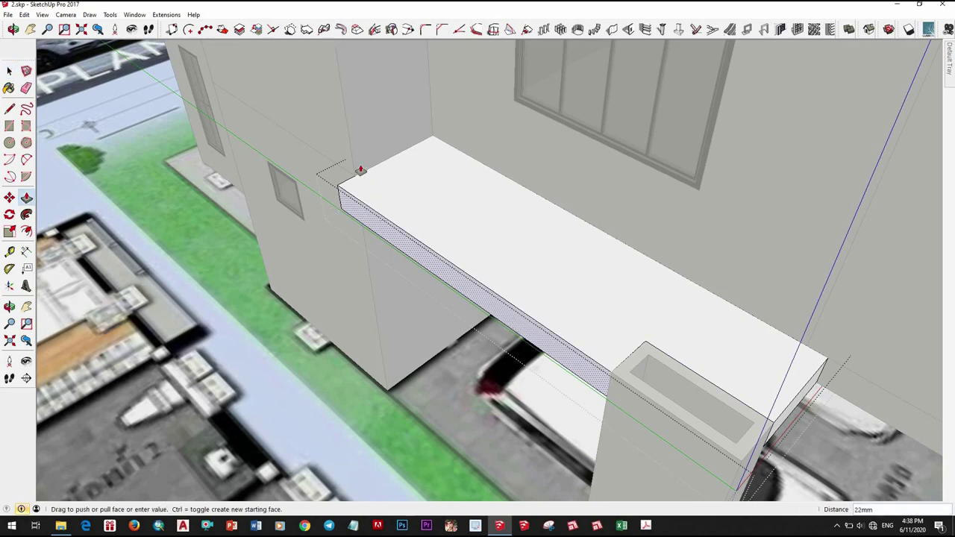
key("space")
scroll(735, 110, "down", 4)
scroll(735, 109, "down", 3)
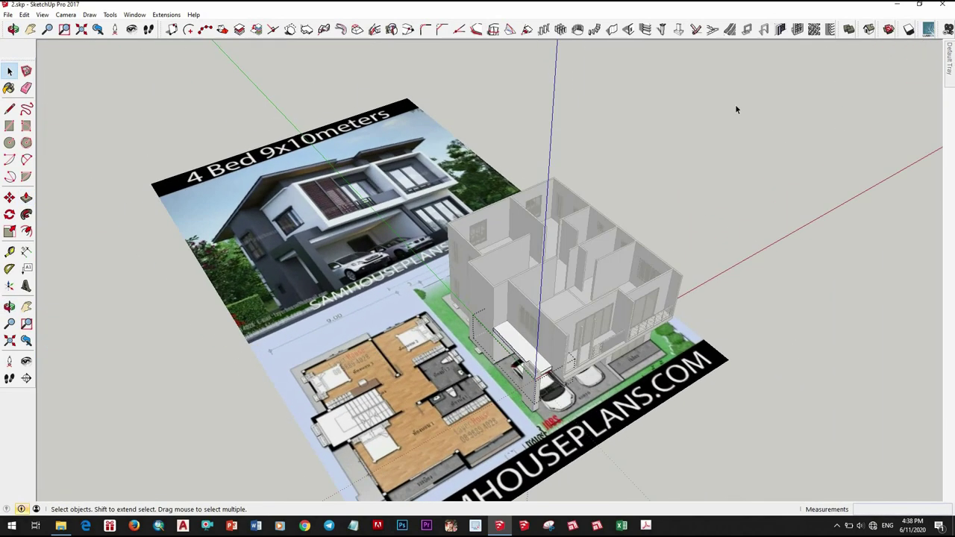
scroll(526, 366, "up", 3)
middle_click_drag(526, 365, 530, 373)
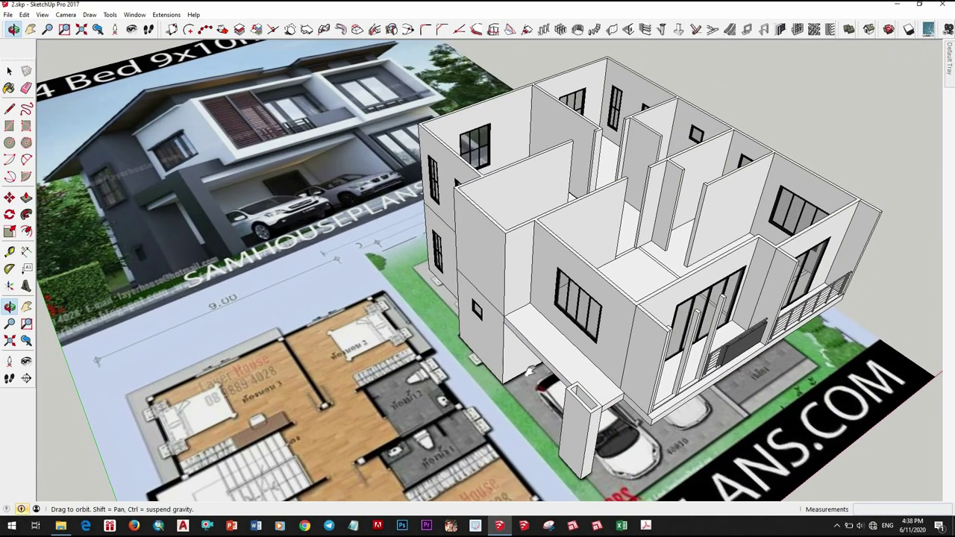
scroll(584, 394, "up", 2)
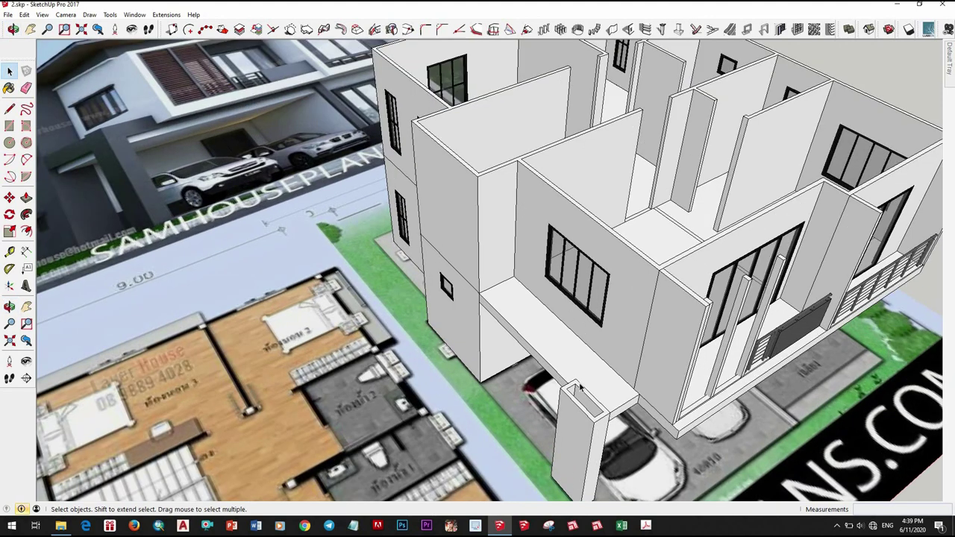
scroll(581, 415, "up", 3)
scroll(586, 415, "up", 3)
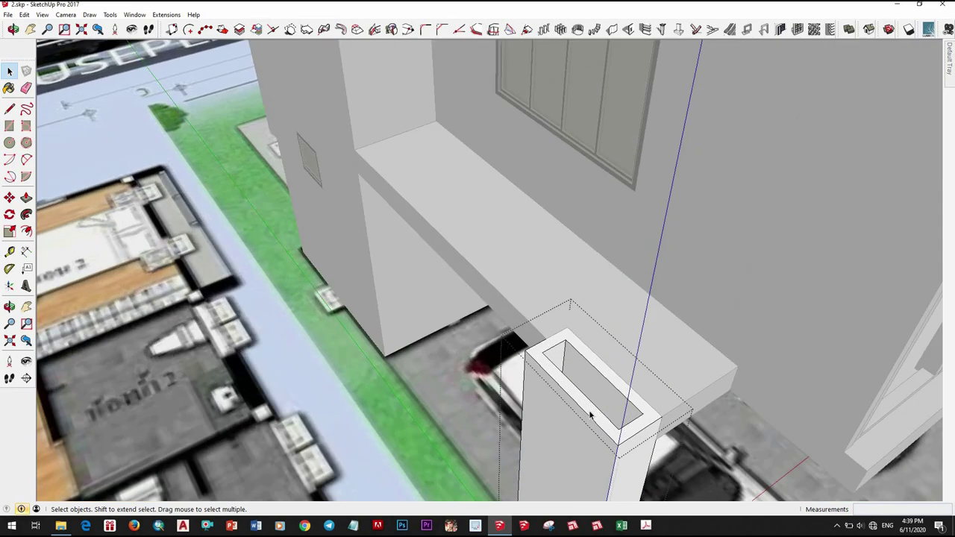
type("2")
key("Return")
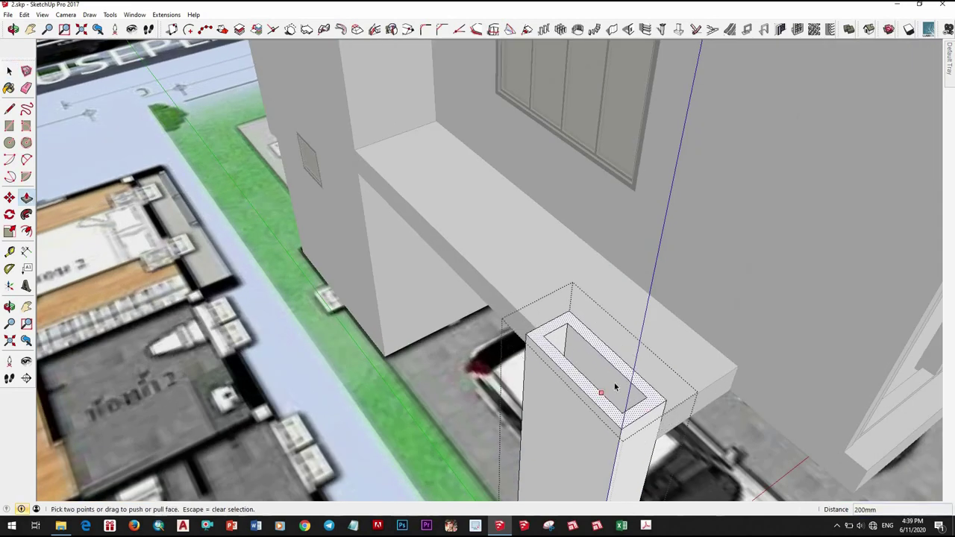
key("space")
scroll(597, 399, "down", 5)
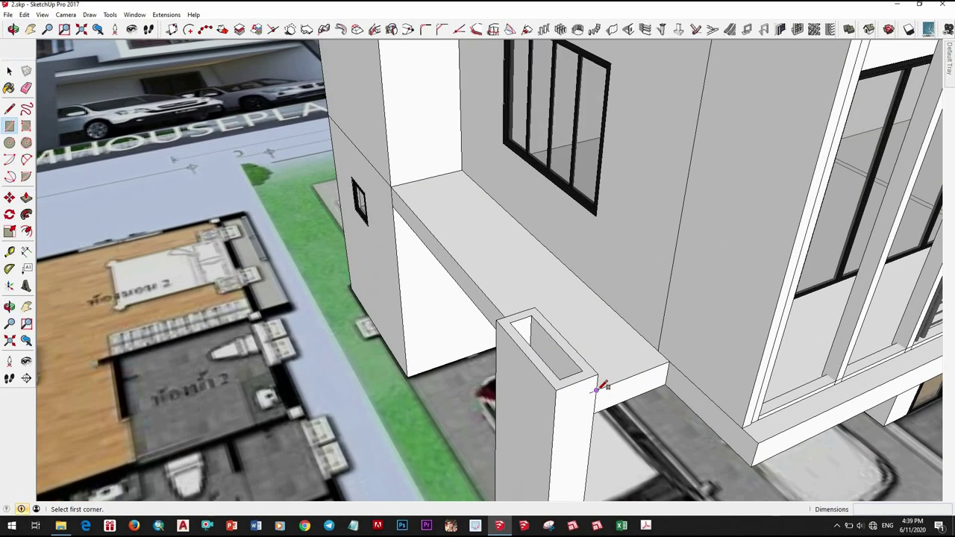
Draw a rectangle on the ledge's end face and group it as a block
scroll(604, 383, "down", 2)
scroll(606, 388, "down", 3)
scroll(612, 395, "down", 2)
key("r")
scroll(616, 399, "up", 3)
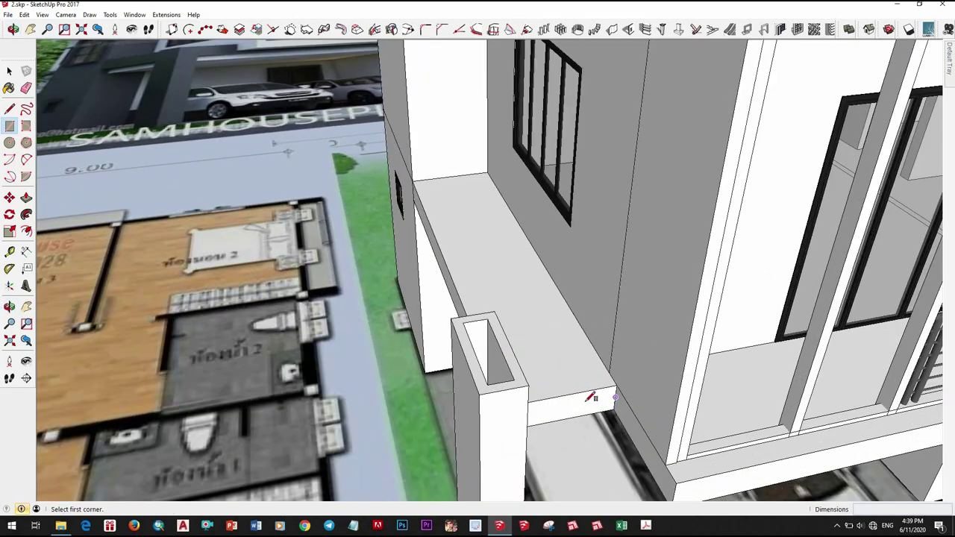
left_click(528, 393)
scroll(552, 400, "down", 3)
scroll(565, 407, "up", 3)
key("space")
left_click(565, 408)
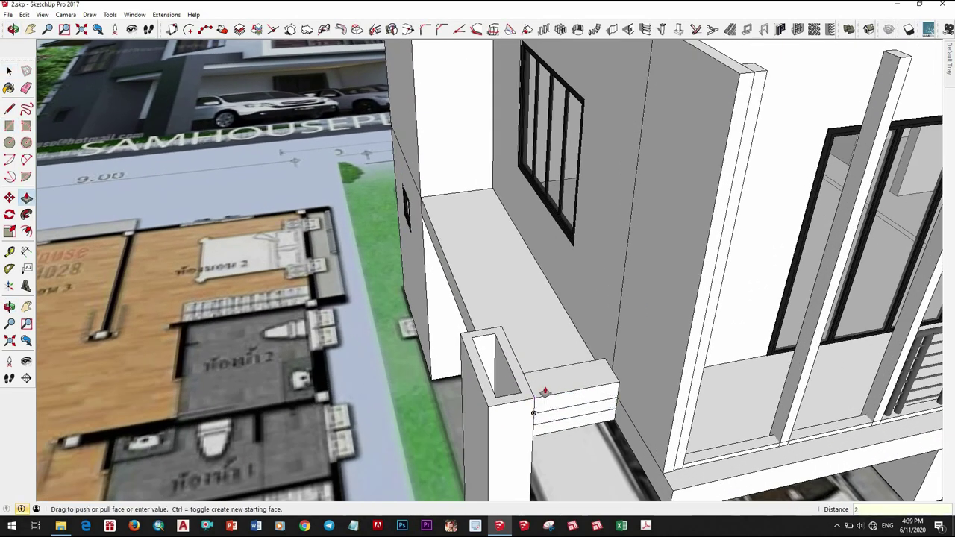
right_click(573, 392)
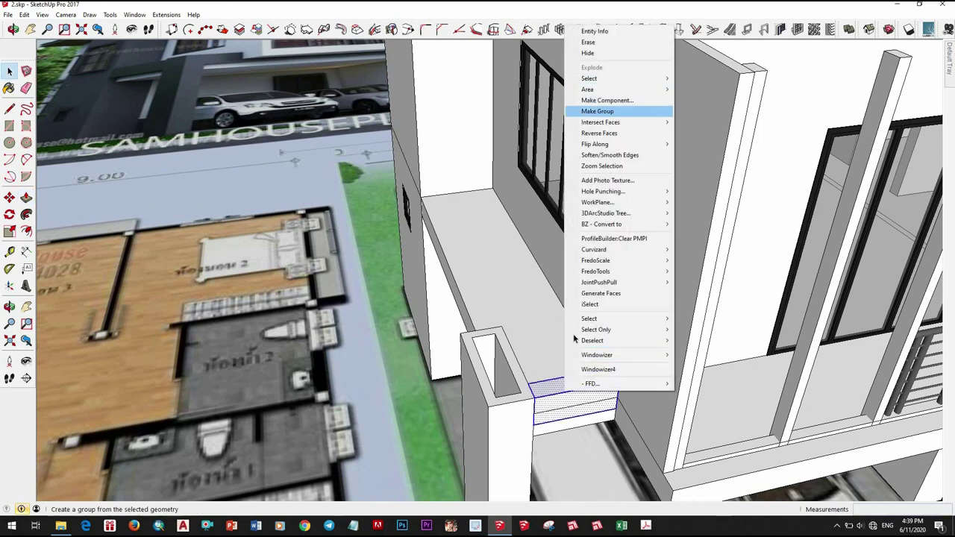
left_click(597, 112)
Copy the grouped block and rotate the copy into line with the ledge
scroll(600, 365, "down", 3)
scroll(600, 366, "up", 3)
left_click(643, 342)
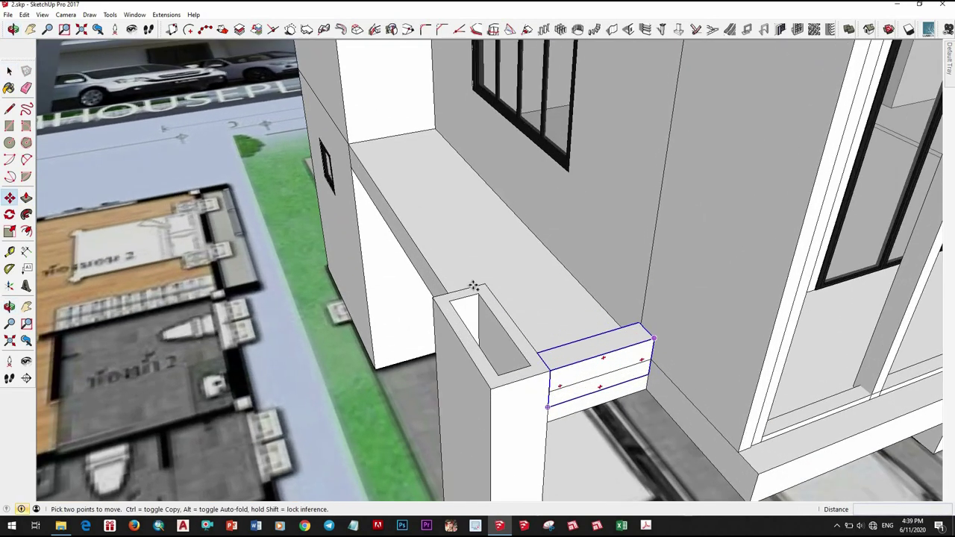
key("ctrl")
scroll(523, 354, "down", 3)
scroll(522, 354, "up", 3)
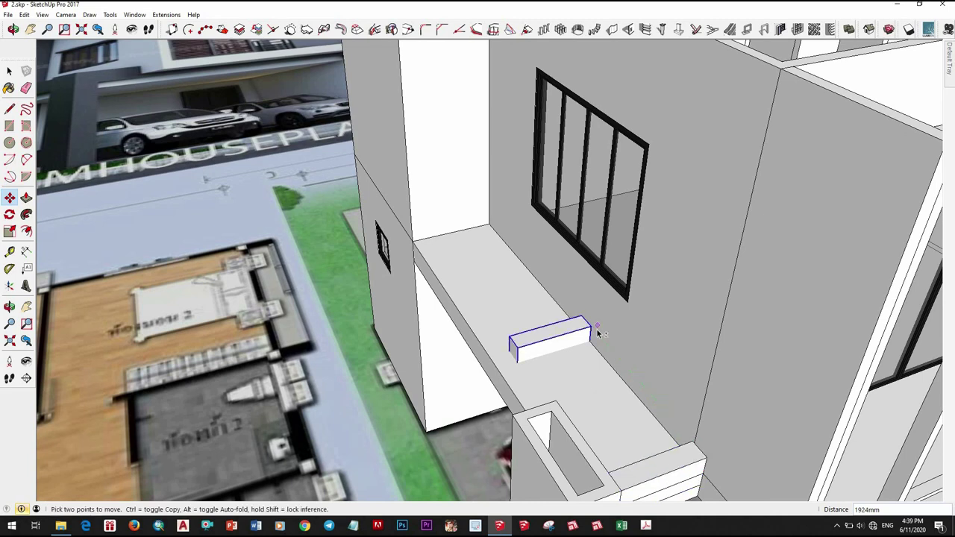
scroll(584, 358, "up", 1)
key("q")
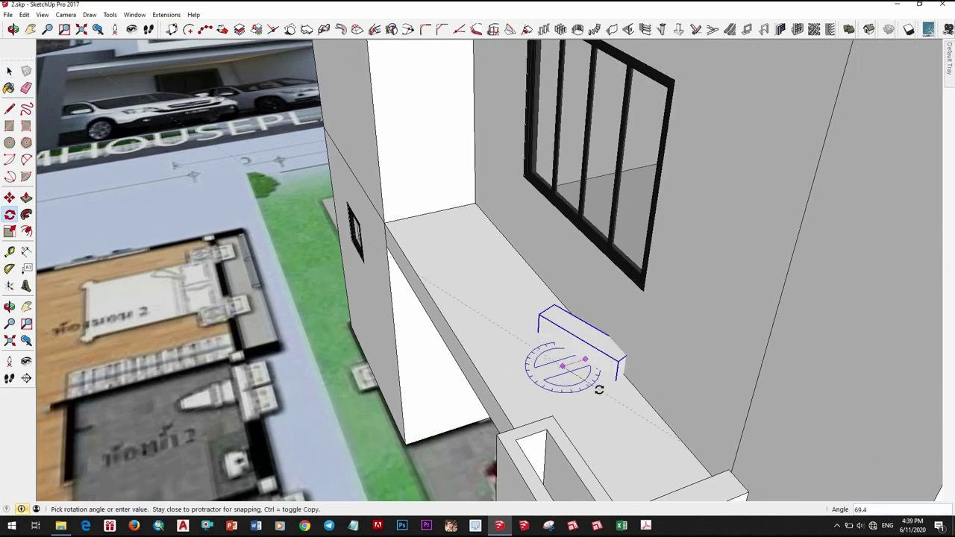
left_click(472, 390)
mouse_move(473, 390)
middle_mouse_down()
mouse_move(528, 356)
mouse_move(465, 315)
mouse_move(453, 286)
middle_mouse_up()
Place the block at the column corner and extend it into a long beam along the slab edge
left_click(409, 367)
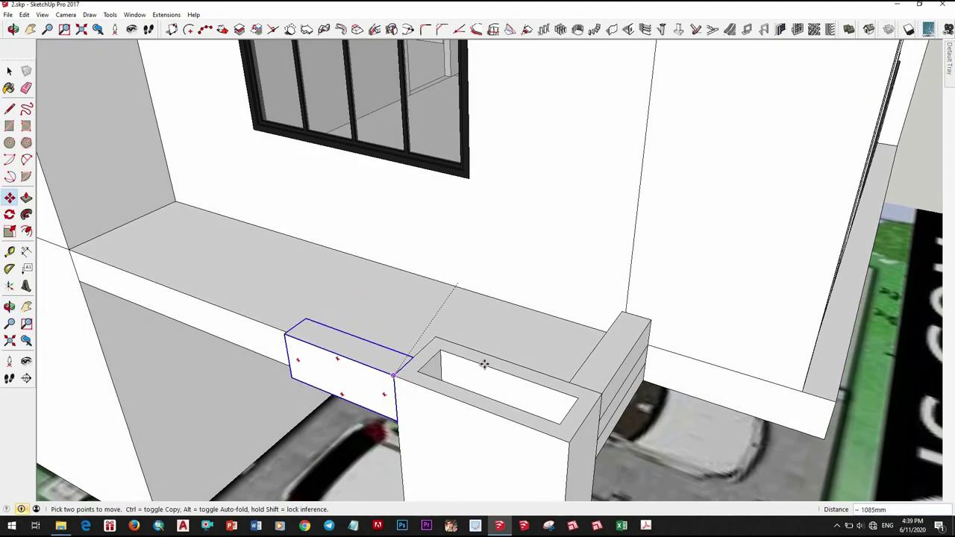
mouse_move(485, 363)
middle_mouse_down()
mouse_move(699, 390)
mouse_move(731, 329)
middle_mouse_up()
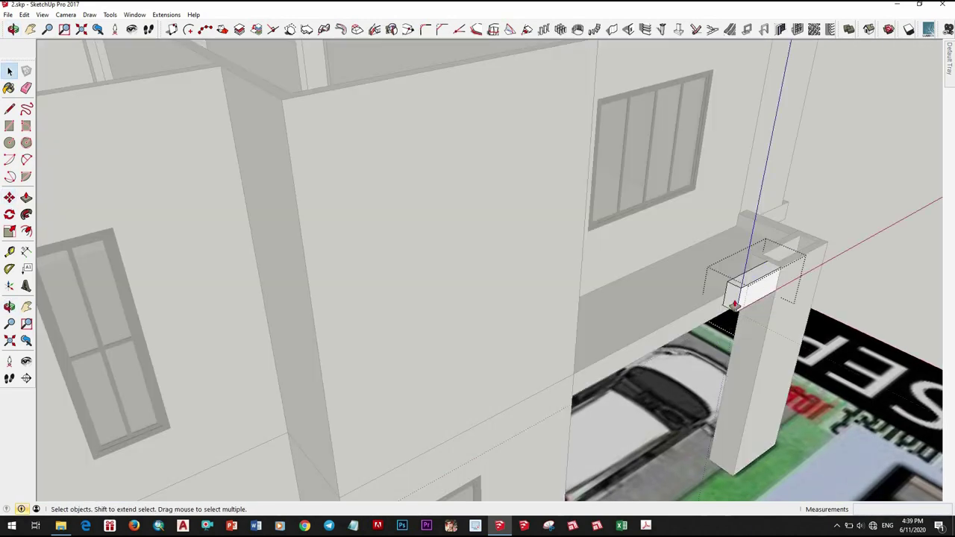
key("p")
left_click(734, 305)
left_click(341, 396)
middle_click_drag(341, 396, 451, 392)
key("space")
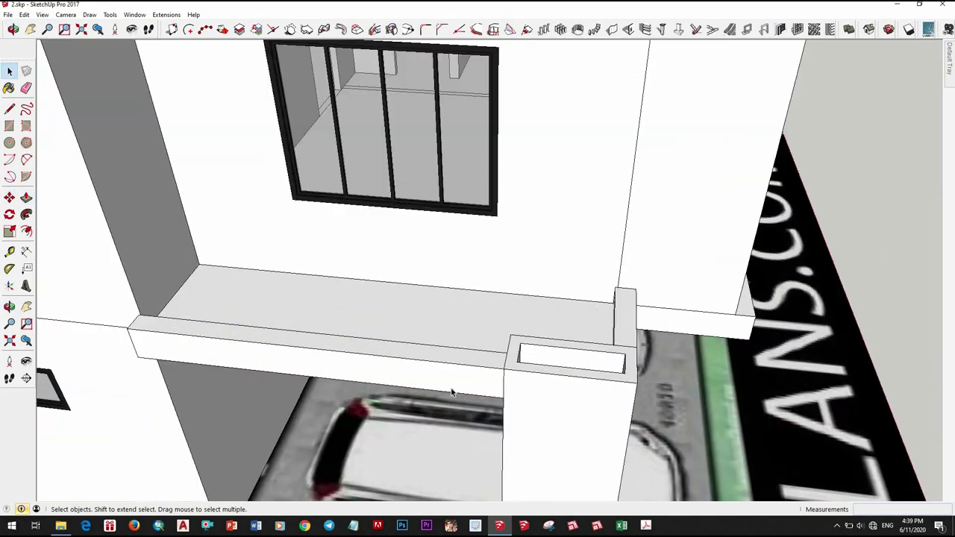
Mark a band on the beam's face and push it inward
mouse_move(368, 366)
middle_mouse_down()
mouse_move(375, 288)
mouse_move(443, 441)
middle_mouse_up()
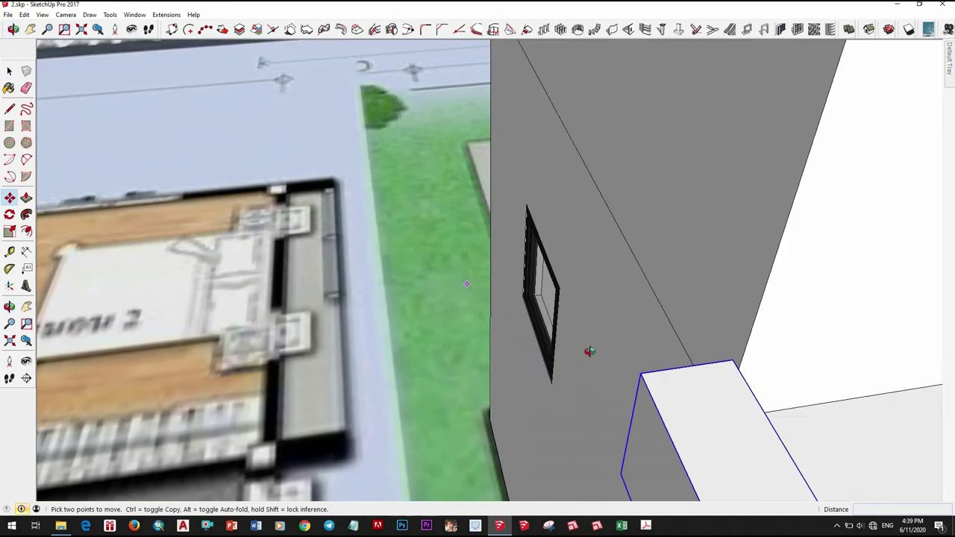
key("m")
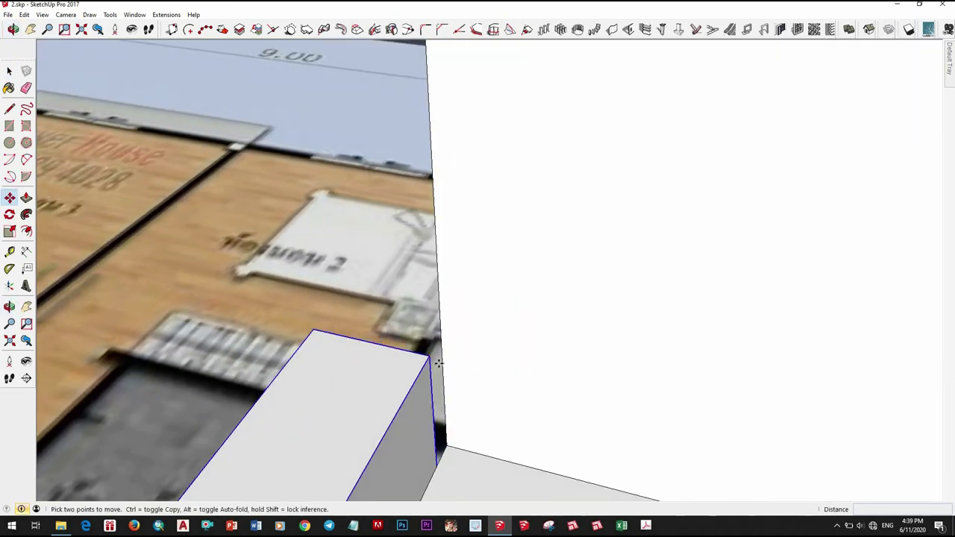
mouse_move(423, 403)
middle_mouse_down()
mouse_move(634, 346)
mouse_move(741, 273)
mouse_move(379, 411)
mouse_move(348, 432)
mouse_move(627, 333)
mouse_move(615, 350)
middle_mouse_up()
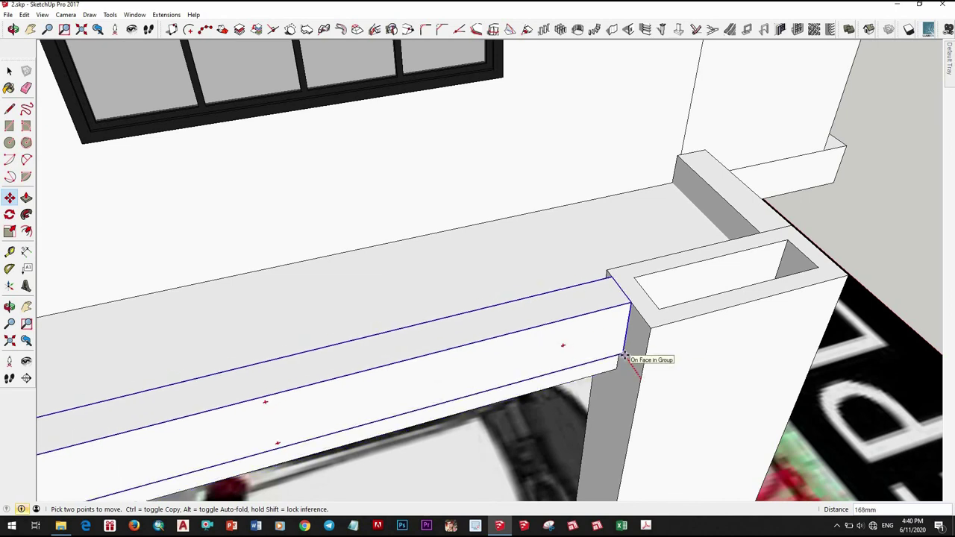
mouse_move(674, 383)
middle_mouse_down()
mouse_move(435, 281)
mouse_move(378, 302)
mouse_move(450, 394)
mouse_move(360, 278)
middle_mouse_up()
scroll(377, 302, "up", 5)
scroll(485, 357, "up", 3)
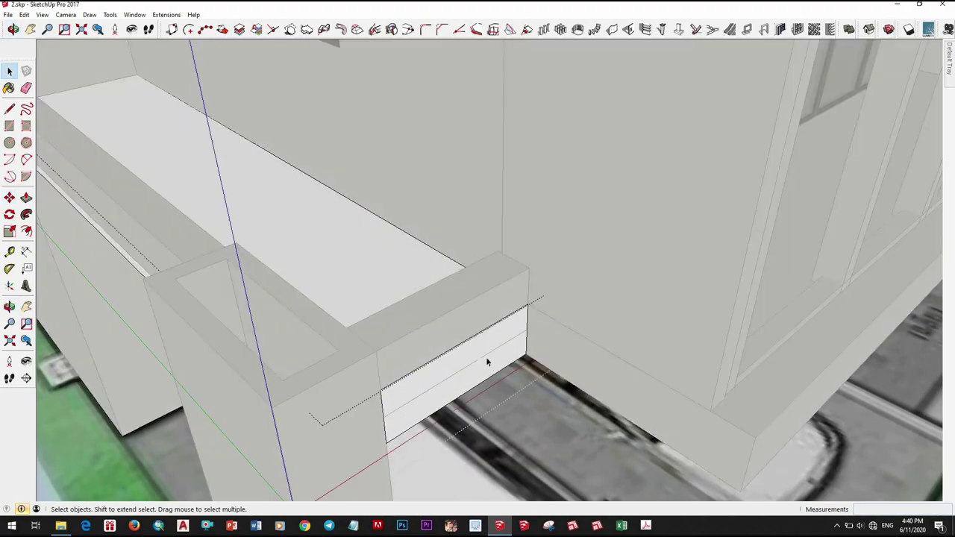
key("r")
left_click(338, 443)
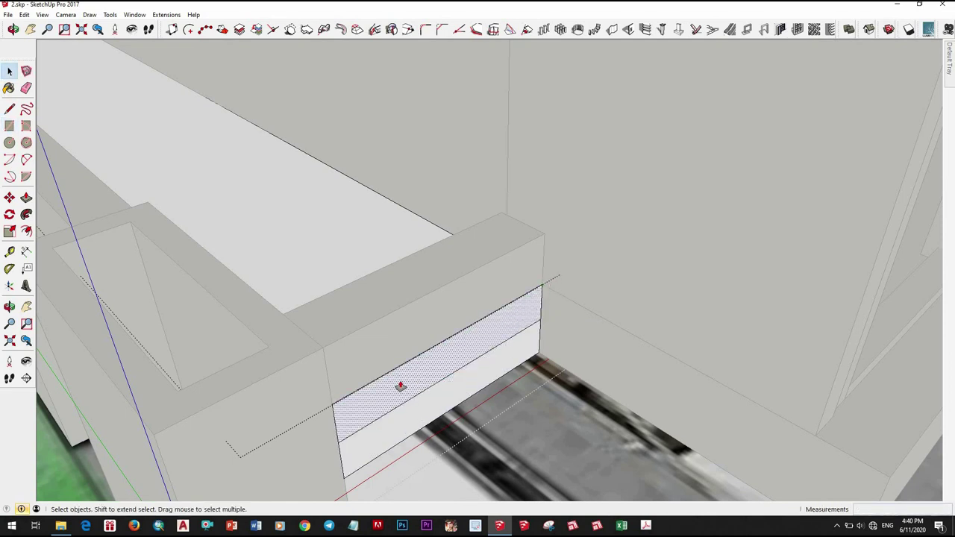
left_click_drag(401, 386, 303, 312)
key("space")
Inside the beam group, push the beam's lower face back
scroll(395, 340, "down", 5)
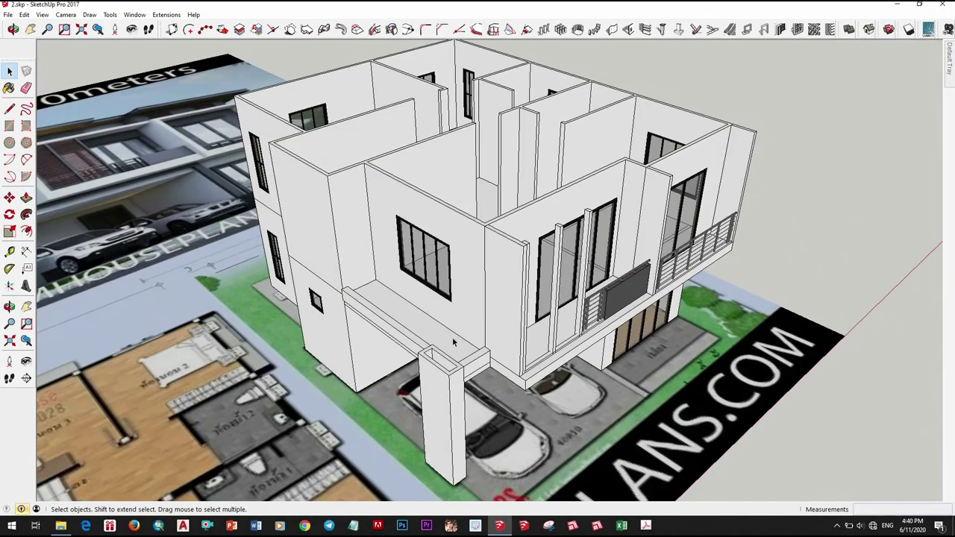
scroll(452, 337, "up", 4)
mouse_move(571, 219)
middle_mouse_down()
mouse_move(531, 147)
mouse_move(451, 231)
middle_mouse_up()
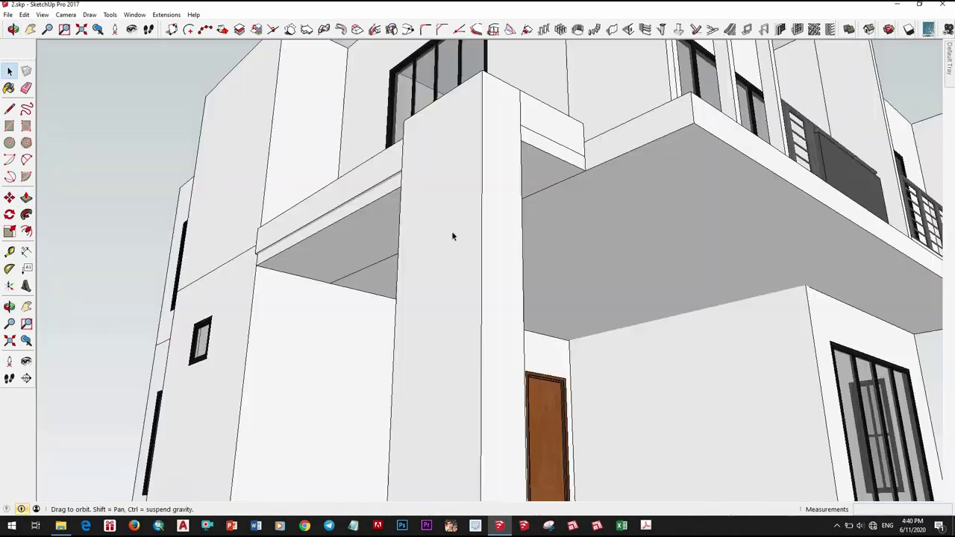
scroll(477, 246, "up", 3)
double_click(507, 254)
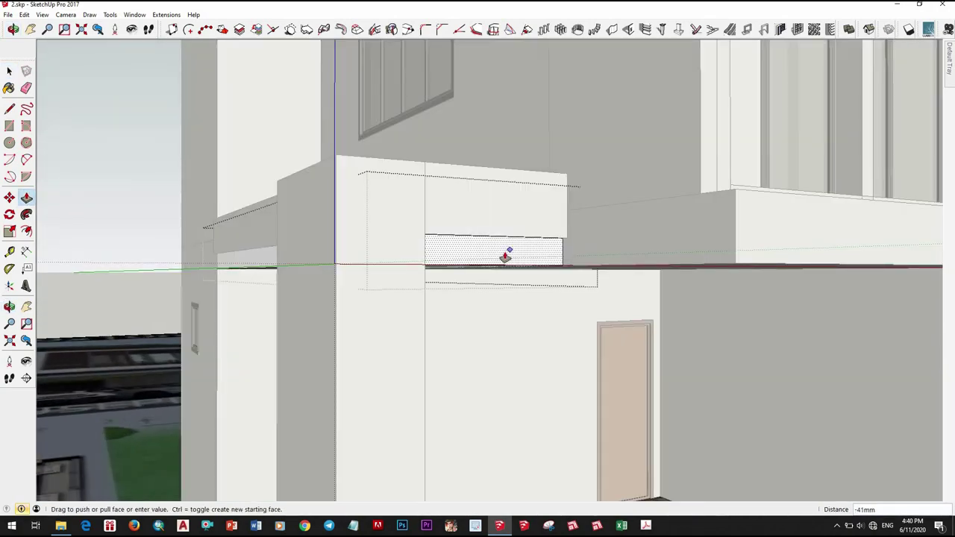
middle_click_drag(497, 302, 409, 273)
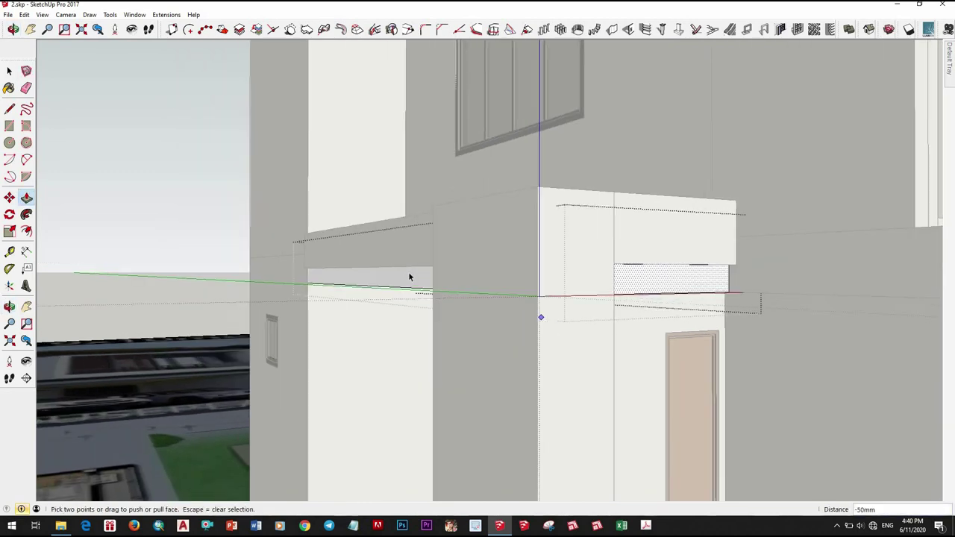
key("space")
scroll(413, 279, "up", 3)
scroll(416, 281, "up", 1)
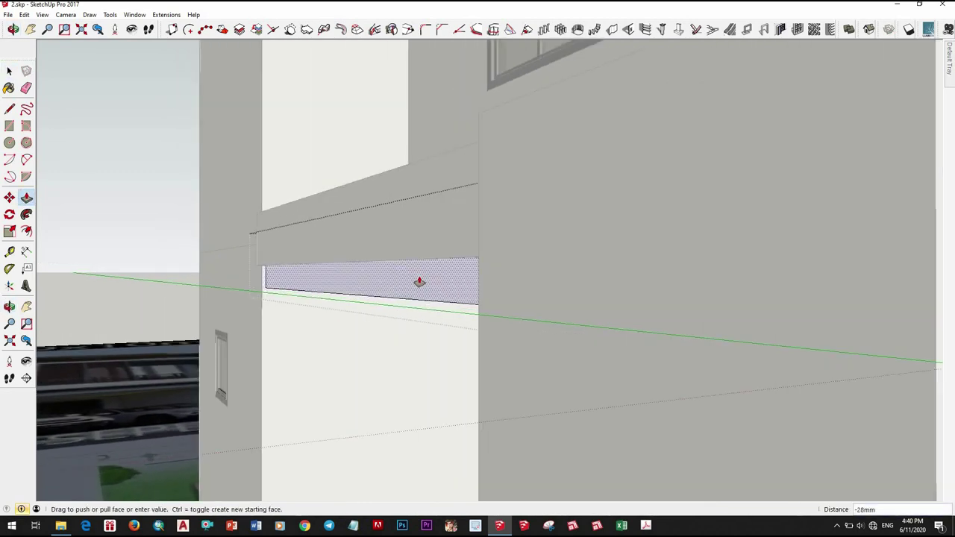
scroll(432, 299, "down", 3)
key("space")
scroll(575, 358, "down", 4)
Orbit around the house to the balcony corner and select the corner column
middle_click_drag(575, 357, 321, 358)
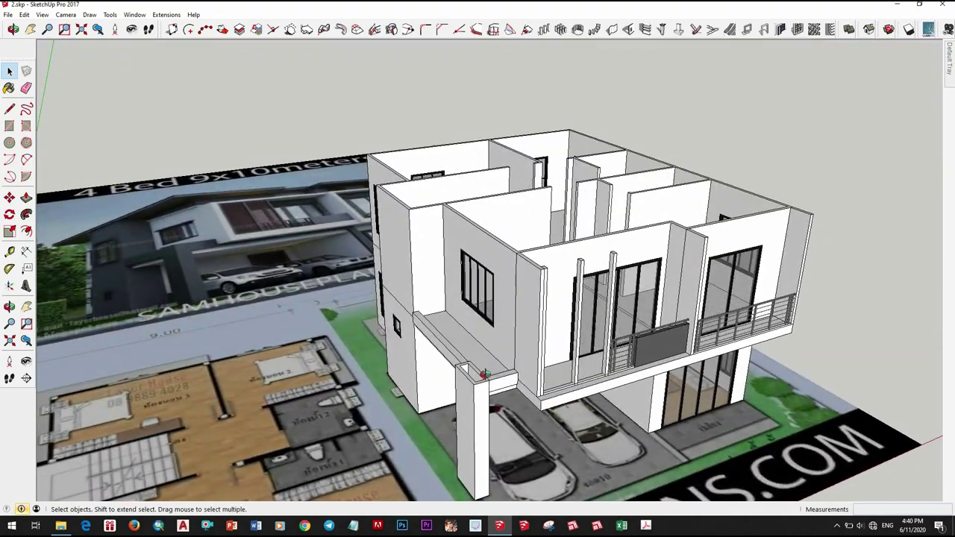
scroll(312, 356, "up", 5)
scroll(311, 356, "down", 3)
middle_click_drag(354, 213, 473, 128)
scroll(516, 149, "up", 3)
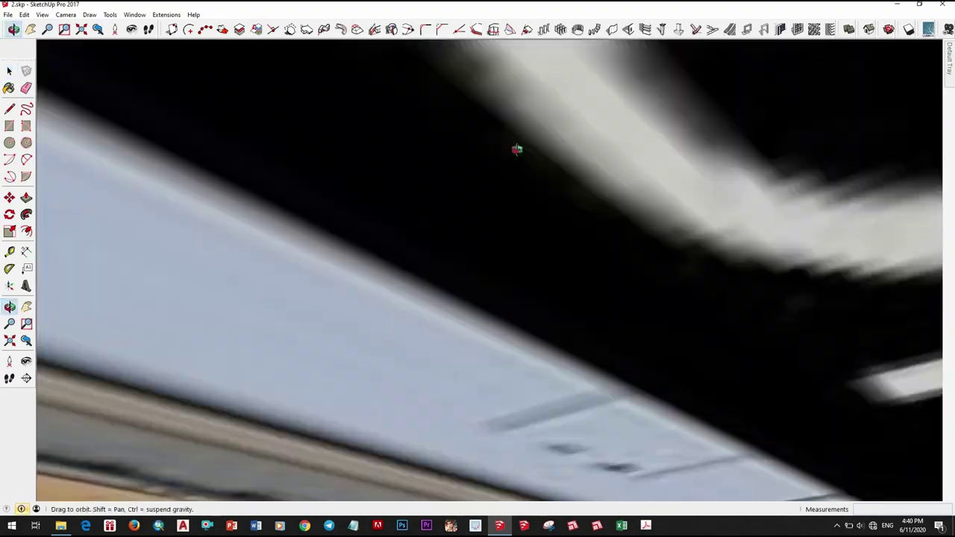
scroll(456, 371, "down", 3)
scroll(455, 370, "down", 3)
mouse_move(455, 370)
middle_mouse_down()
mouse_move(440, 404)
mouse_move(496, 420)
middle_mouse_up()
scroll(440, 404, "up", 4)
key("space")
left_click(446, 373)
Orbit and zoom to an angled eye-level view of the dark column and carport ledge
scroll(472, 379, "up", 3)
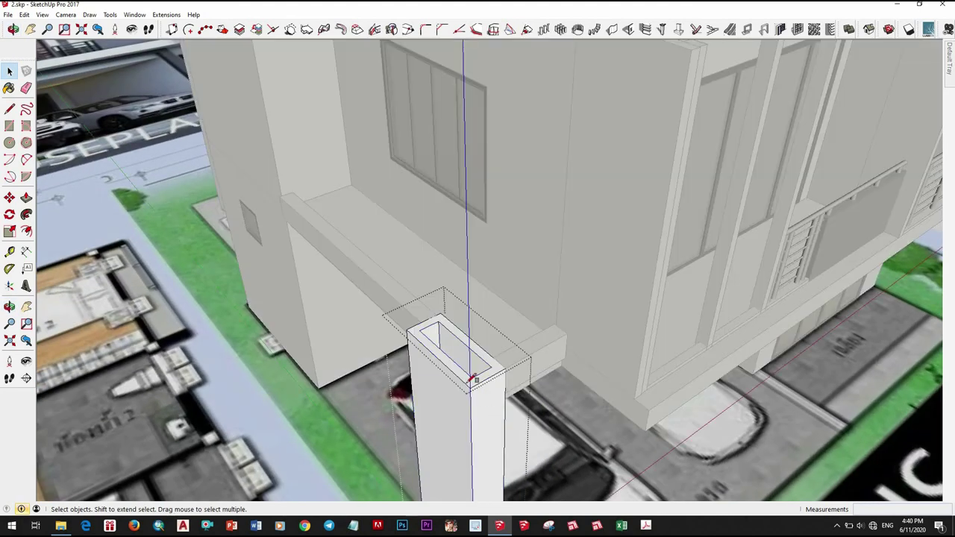
scroll(466, 376, "up", 2)
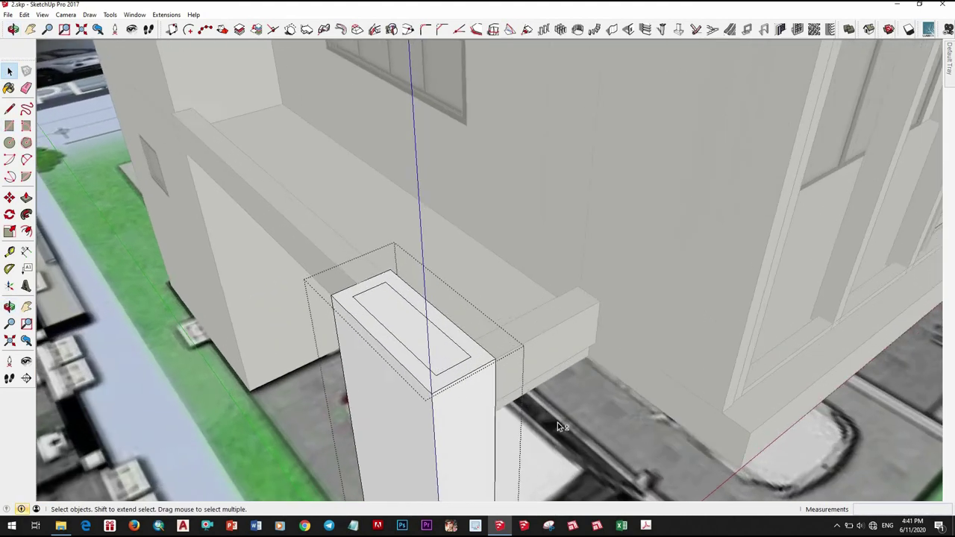
scroll(557, 422, "down", 5)
middle_click_drag(557, 423, 522, 418)
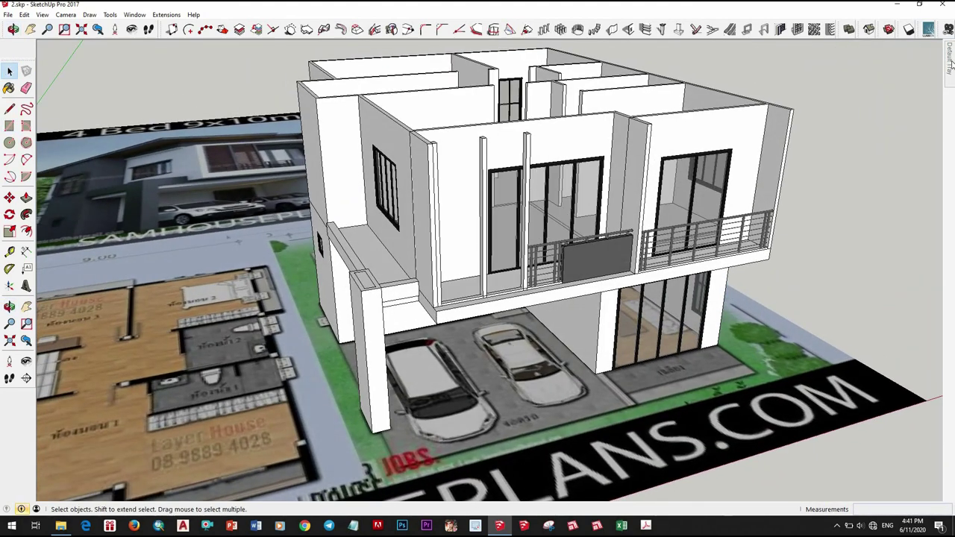
scroll(360, 316, "up", 3)
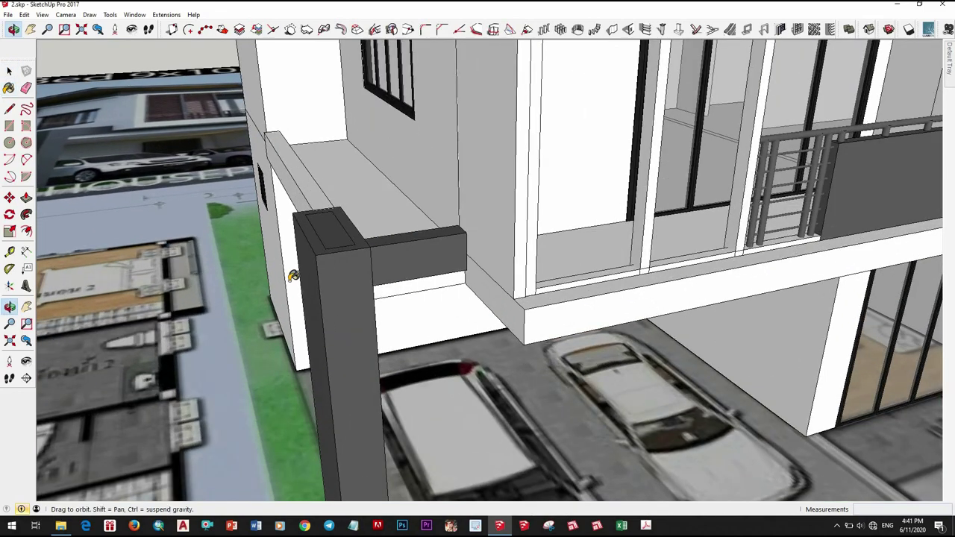
mouse_move(360, 316)
middle_mouse_down()
mouse_move(395, 251)
mouse_move(522, 358)
middle_mouse_up()
scroll(395, 251, "down", 5)
scroll(405, 271, "down", 4)
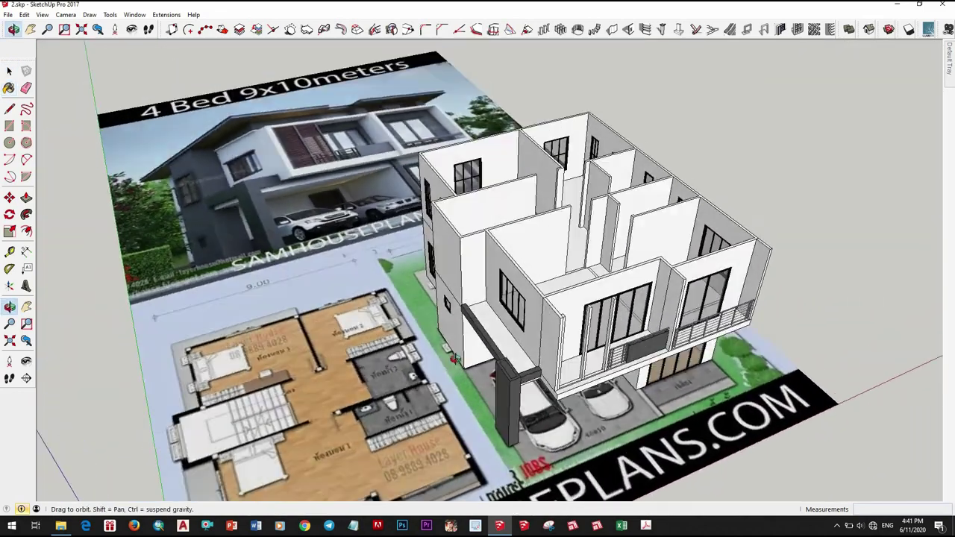
scroll(539, 388, "up", 4)
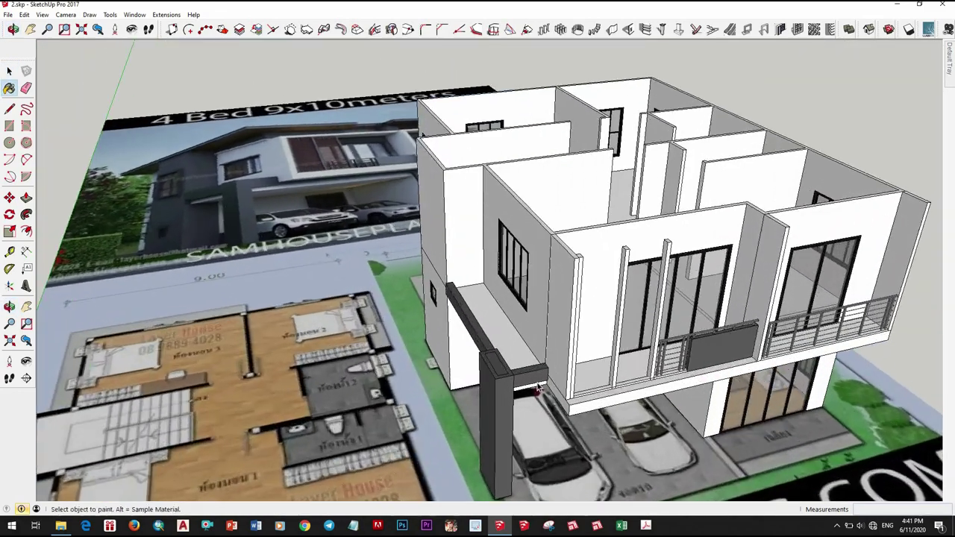
key("space")
scroll(538, 388, "down", 4)
scroll(455, 296, "up", 5)
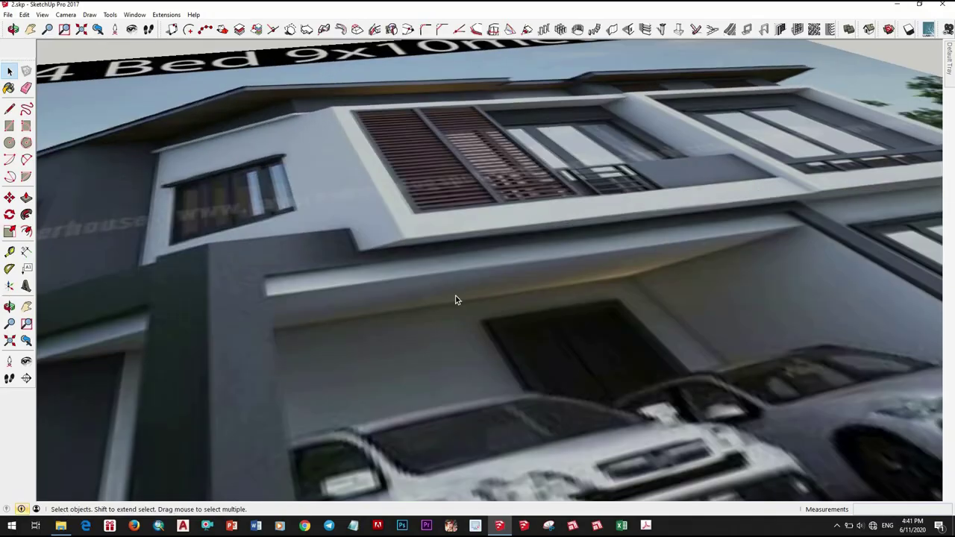
scroll(455, 296, "down", 2)
scroll(570, 307, "down", 4)
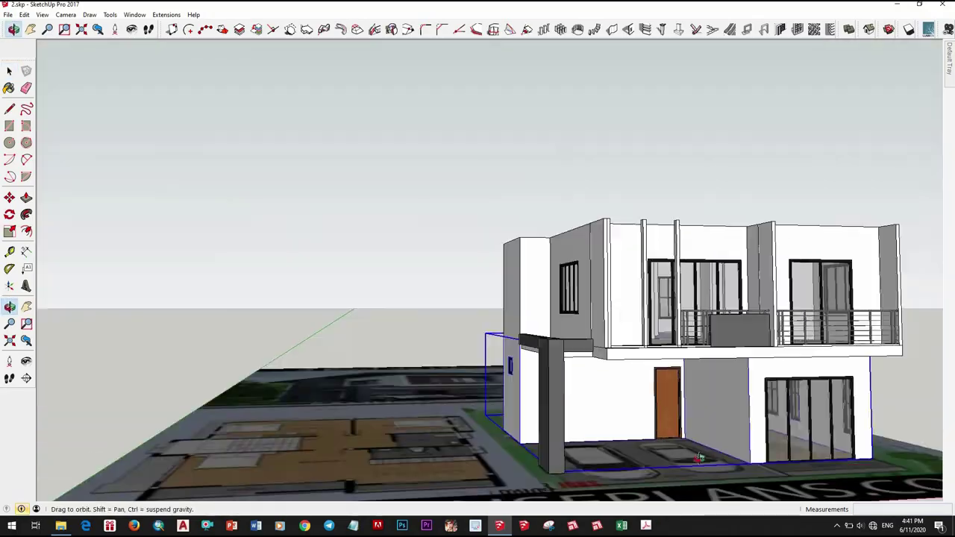
middle_click_drag(569, 306, 612, 457)
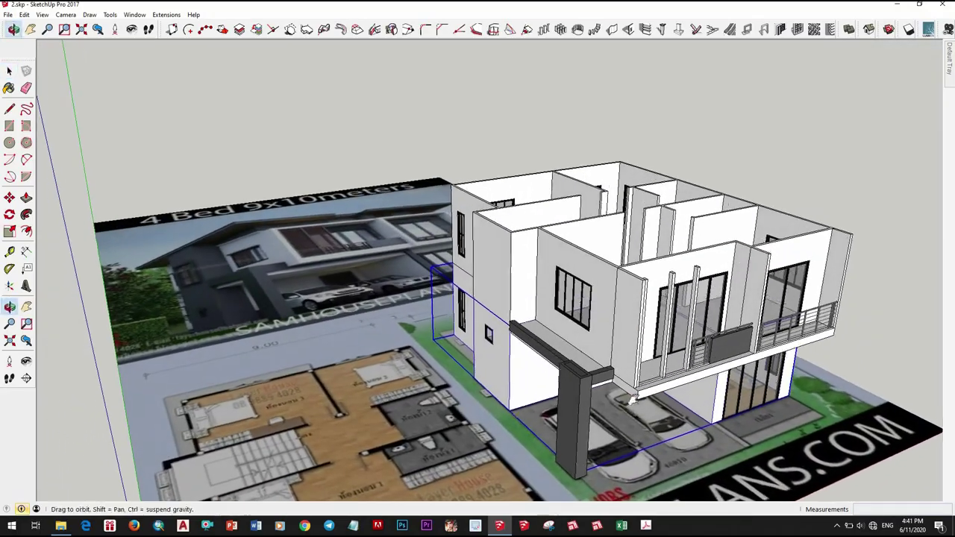
scroll(630, 402, "up", 2)
scroll(630, 417, "up", 2)
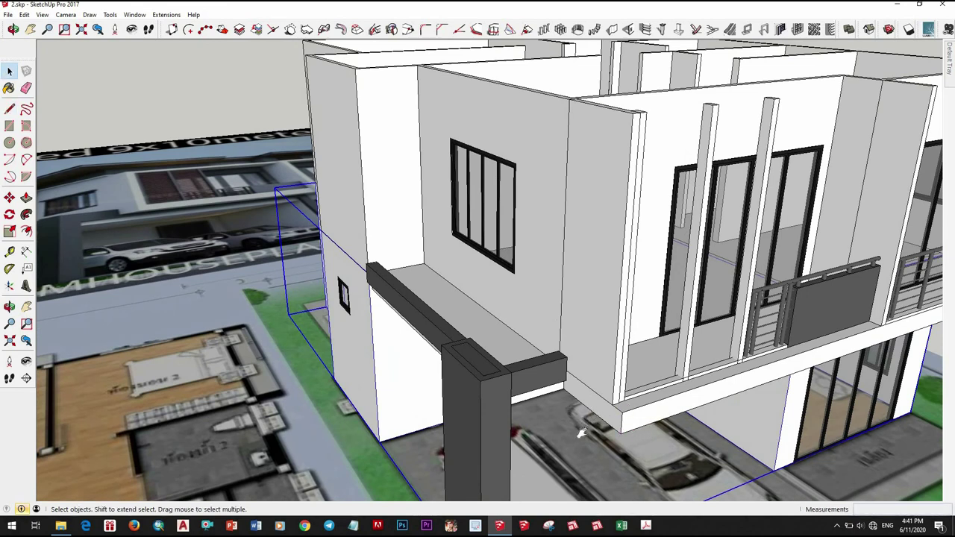
scroll(580, 433, "down", 3)
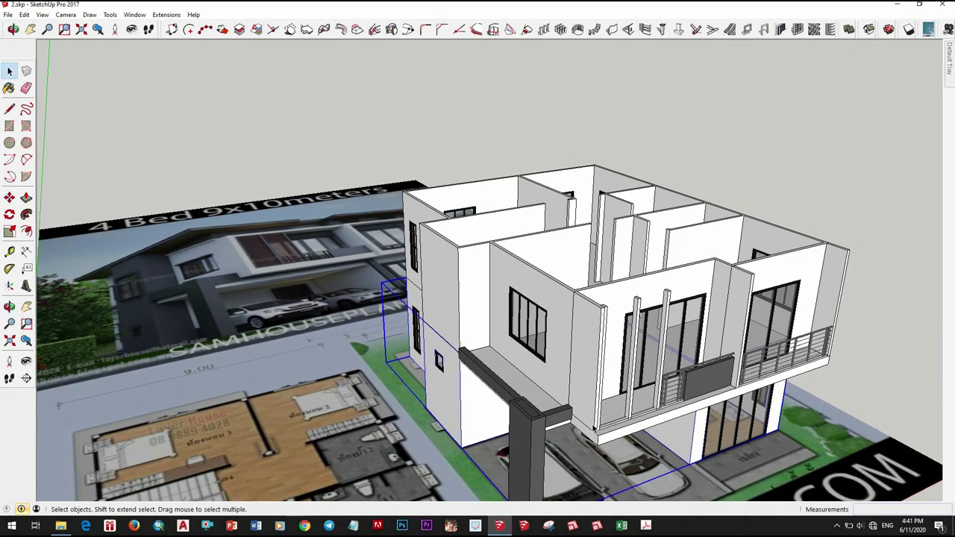
scroll(595, 429, "up", 3)
scroll(604, 413, "up", 3)
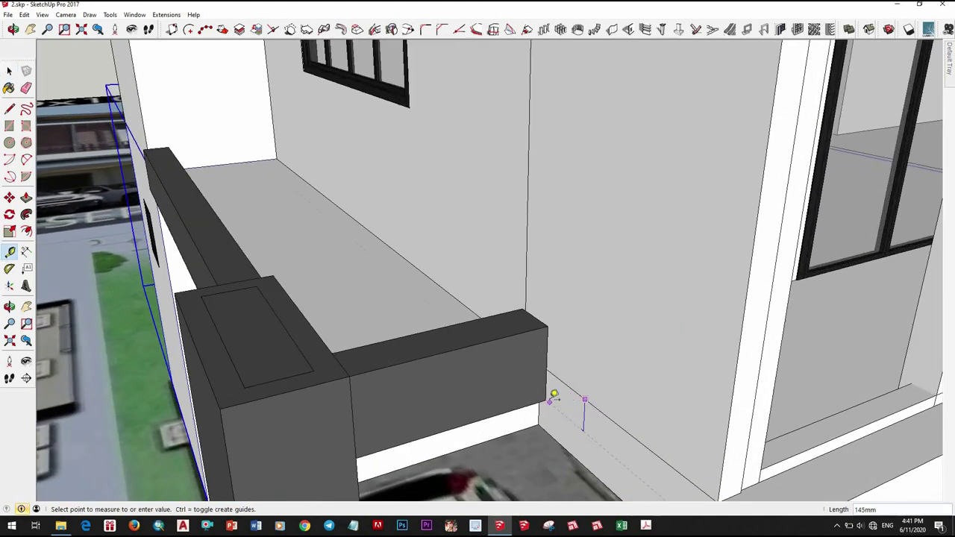
Drop a dashed guide line at the wall corner beside the carport beam's end
mouse_move(514, 228)
middle_mouse_down()
mouse_move(428, 215)
mouse_move(554, 416)
mouse_move(524, 386)
middle_mouse_up()
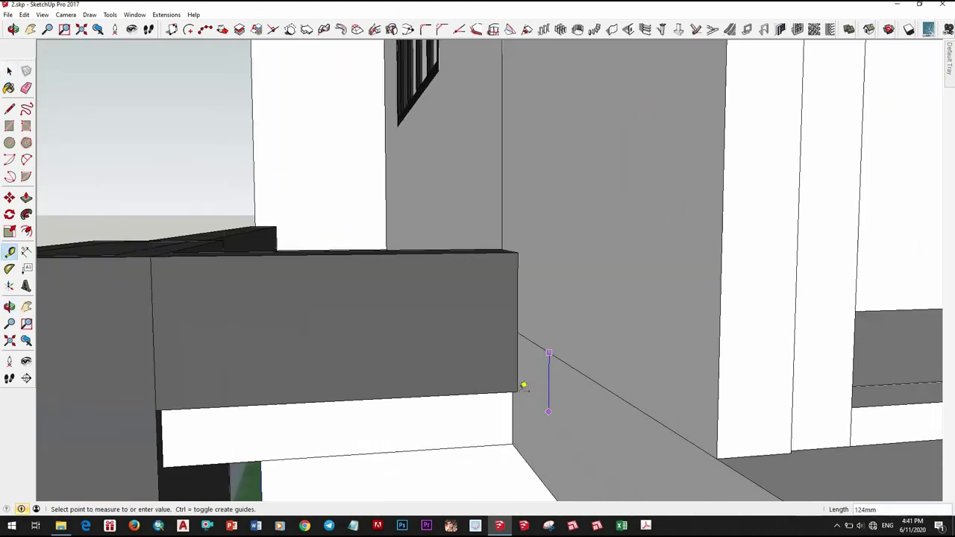
left_click(599, 381)
middle_click_drag(599, 381, 651, 378)
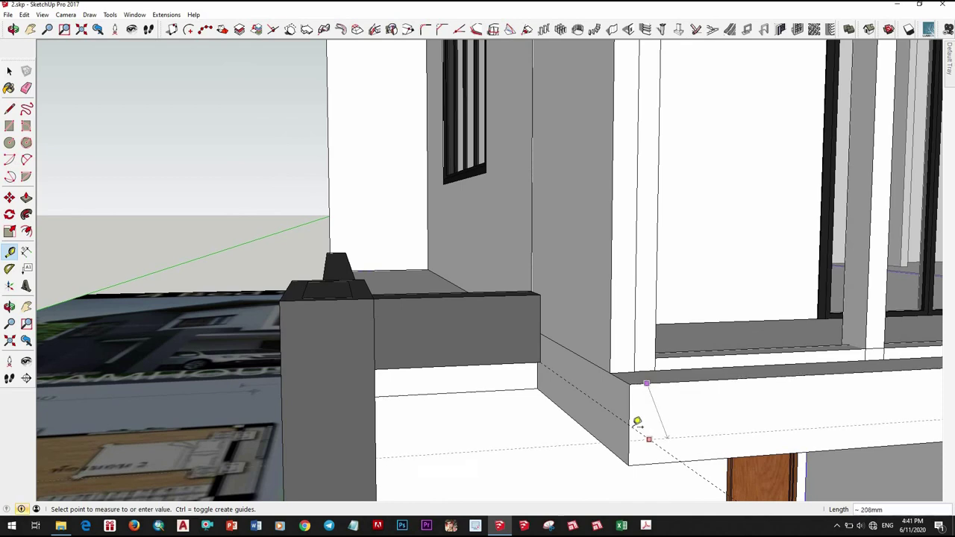
scroll(723, 395, "down", 3)
Orbit and zoom around the house to check the new guides from several angles
mouse_move(575, 388)
middle_mouse_down()
mouse_move(614, 393)
mouse_move(451, 370)
middle_mouse_up()
scroll(564, 393, "down", 2)
scroll(451, 369, "up", 3)
scroll(491, 313, "up", 2)
scroll(493, 320, "down", 2)
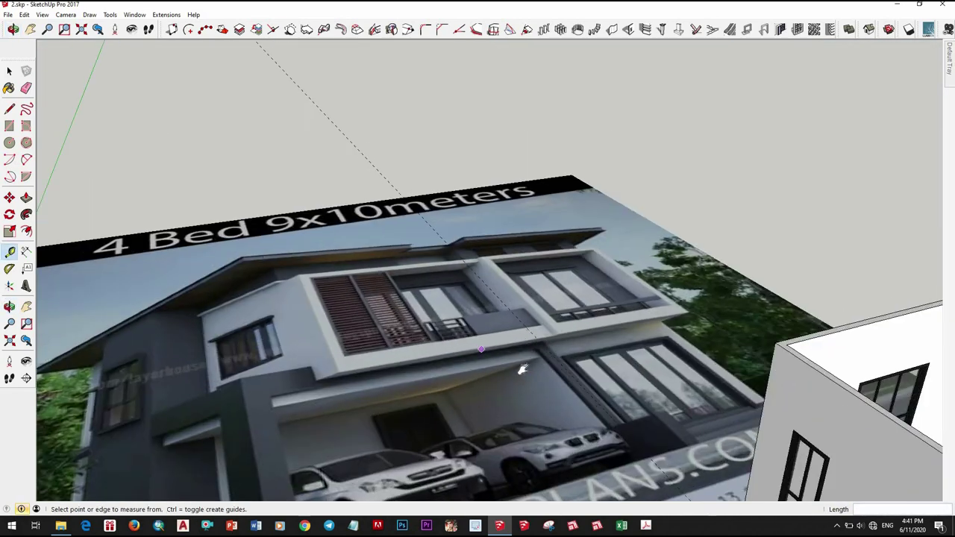
scroll(532, 352, "down", 1)
scroll(531, 352, "down", 2)
scroll(535, 370, "up", 2)
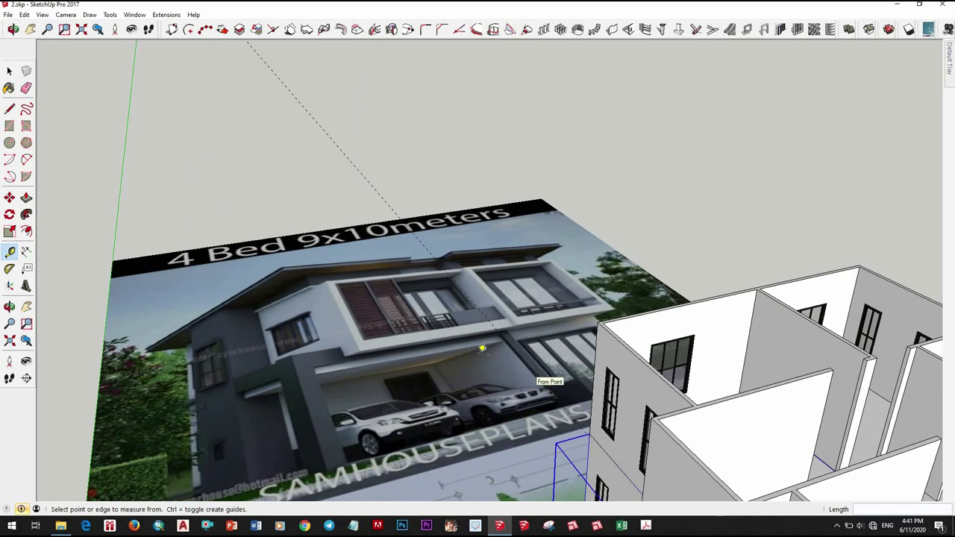
scroll(590, 413, "up", 3)
scroll(590, 413, "up", 2)
scroll(567, 335, "down", 2)
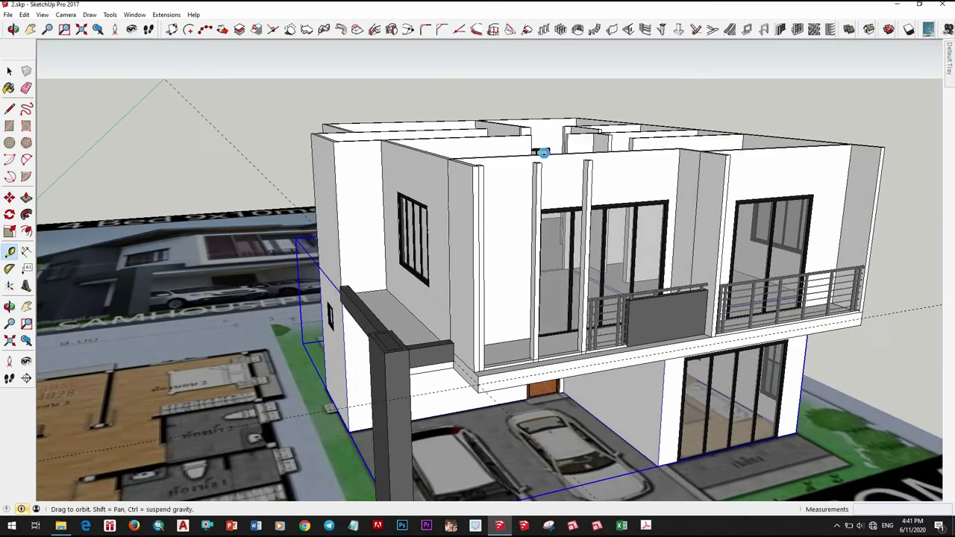
middle_click_drag(567, 336, 560, 259)
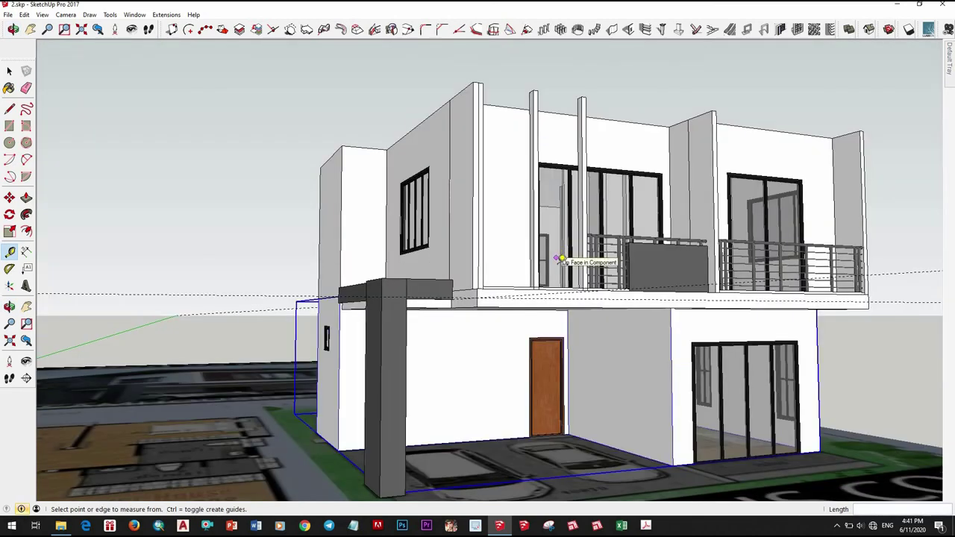
scroll(514, 336, "down", 3)
mouse_move(514, 335)
middle_mouse_down()
mouse_move(457, 342)
mouse_move(670, 170)
middle_mouse_up()
scroll(477, 340, "up", 5)
scroll(475, 326, "down", 2)
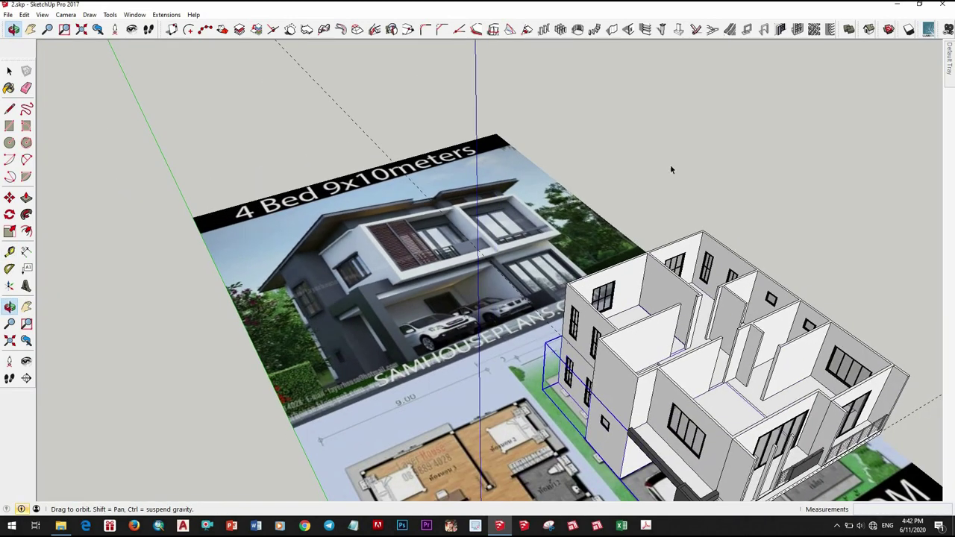
scroll(504, 297, "down", 2)
scroll(504, 297, "up", 5)
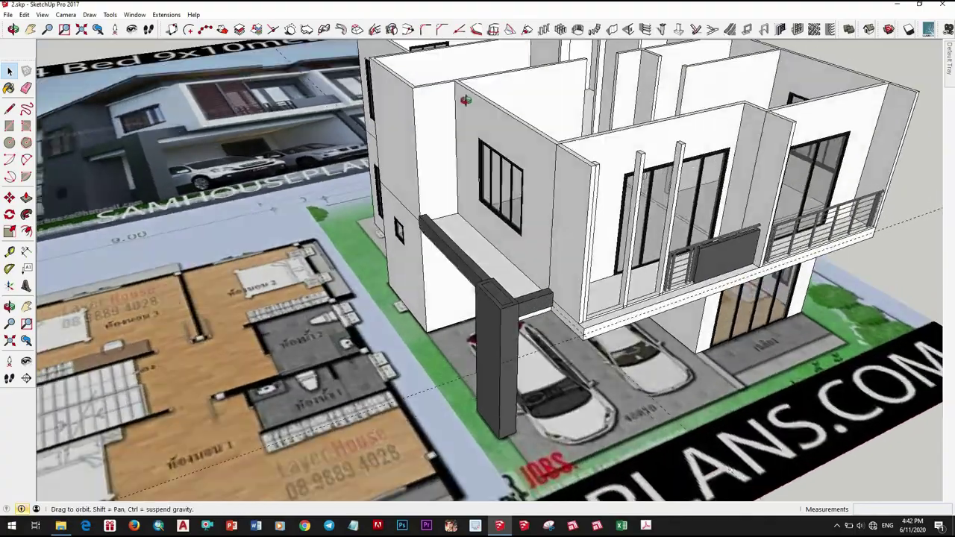
mouse_move(504, 297)
middle_mouse_down()
mouse_move(398, 71)
mouse_move(513, 312)
middle_mouse_up()
scroll(397, 71, "down", 2)
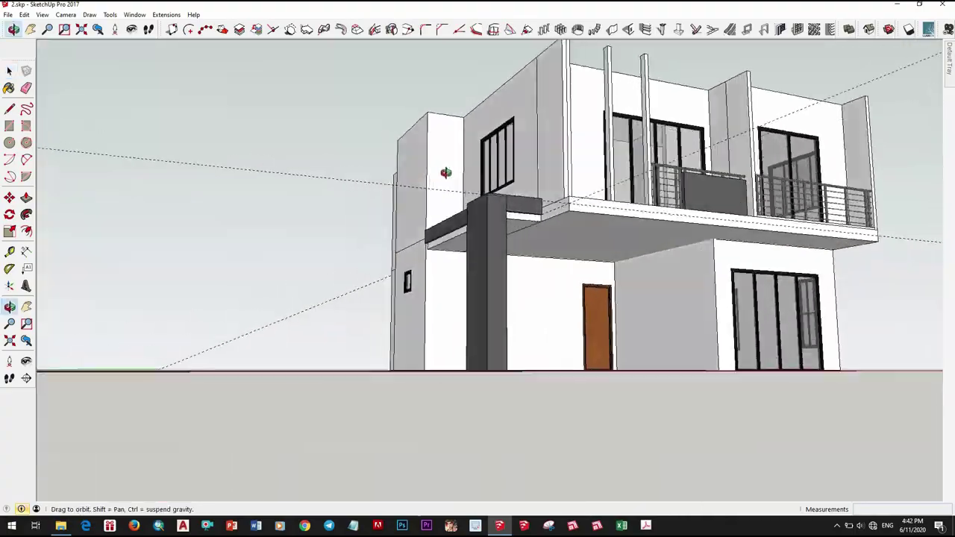
Orbit to the dark carport column and select it
scroll(513, 312, "up", 3)
scroll(513, 312, "up", 2)
scroll(513, 312, "up", 2)
scroll(450, 345, "down", 3)
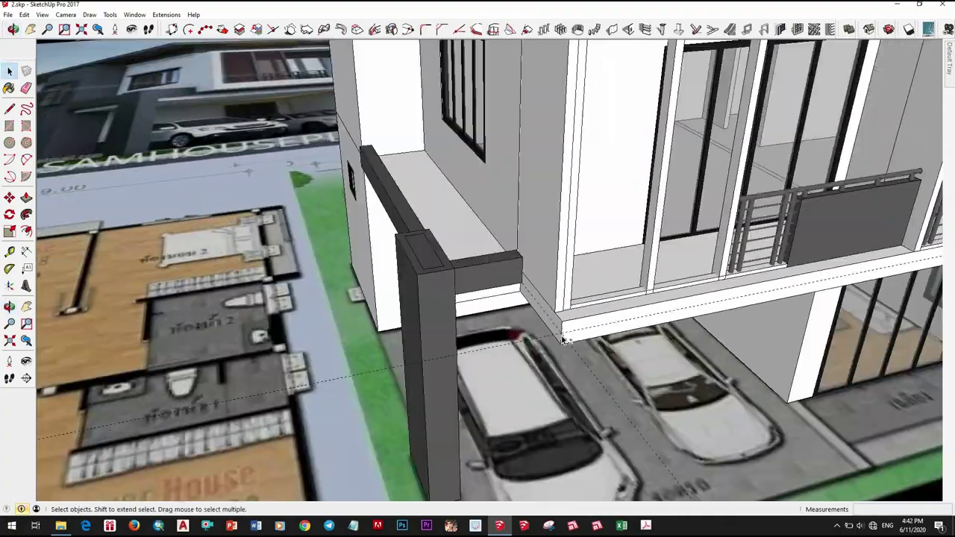
scroll(450, 346, "down", 3)
middle_click_drag(449, 345, 478, 332)
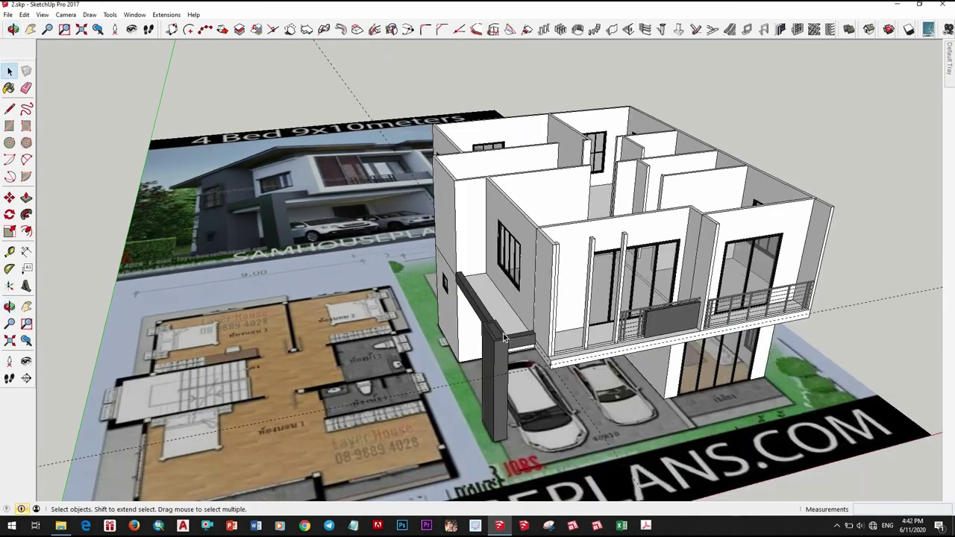
scroll(496, 326, "up", 2)
scroll(497, 325, "up", 3)
left_click(501, 296)
scroll(501, 296, "up", 2)
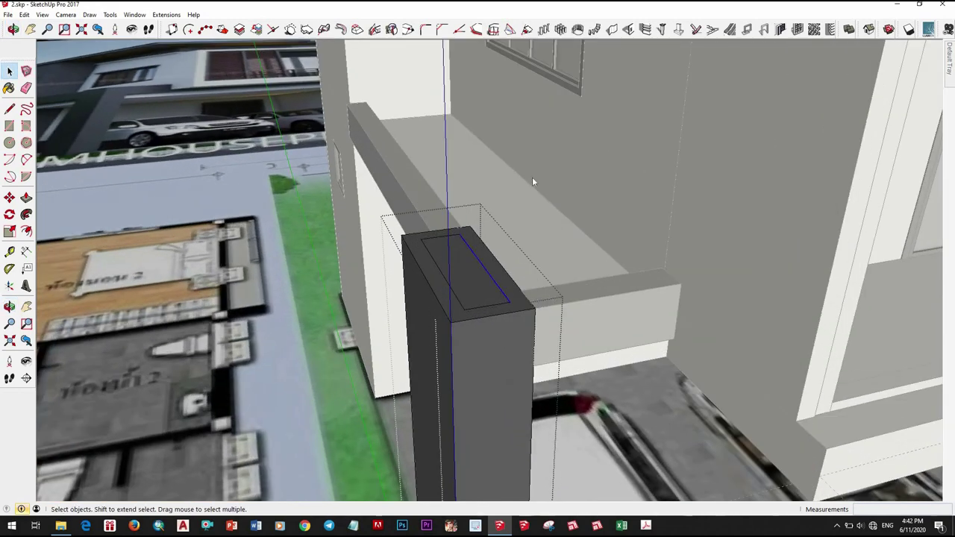
right_click(503, 295)
key("Escape")
Erase the stray edges on top of the carport column
key("e")
scroll(465, 293, "up", 1)
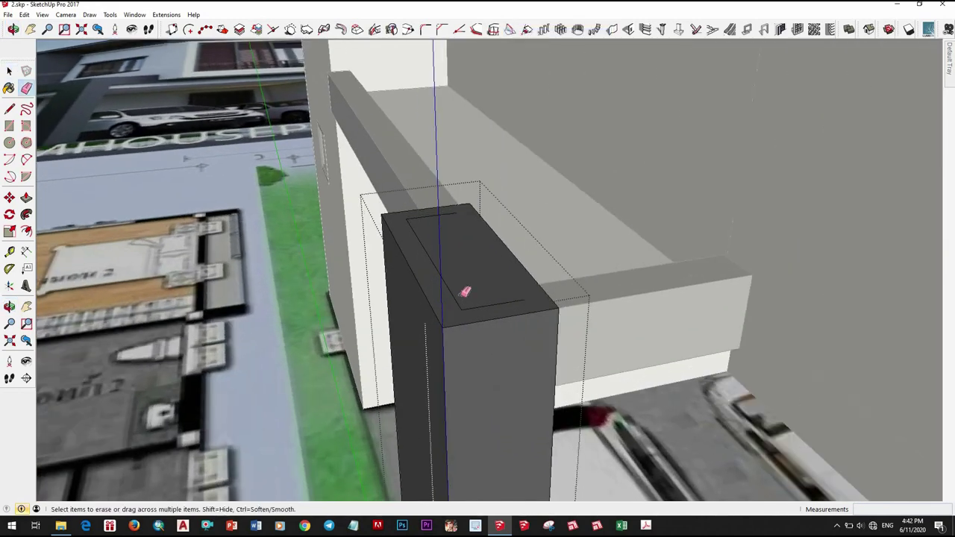
key("space")
middle_click_drag(454, 231, 523, 298)
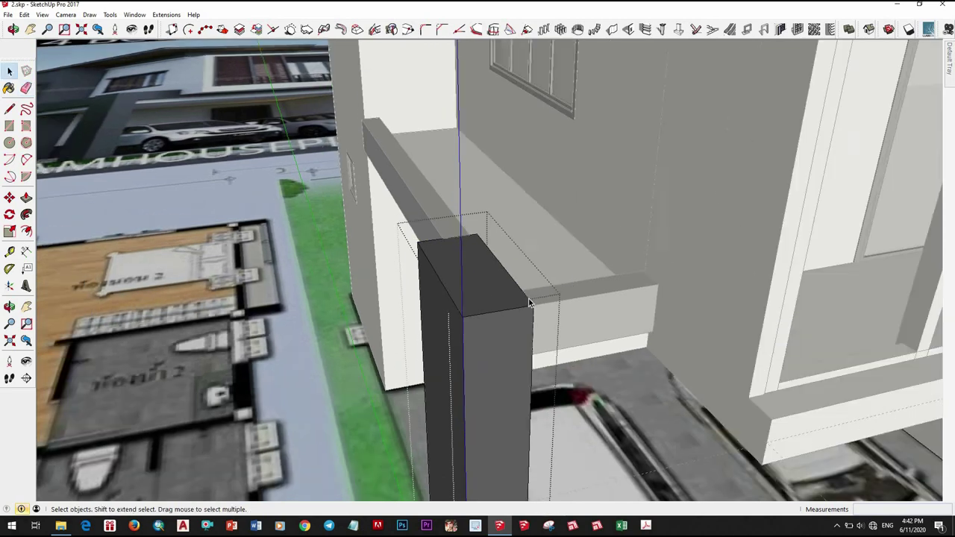
left_click(528, 306)
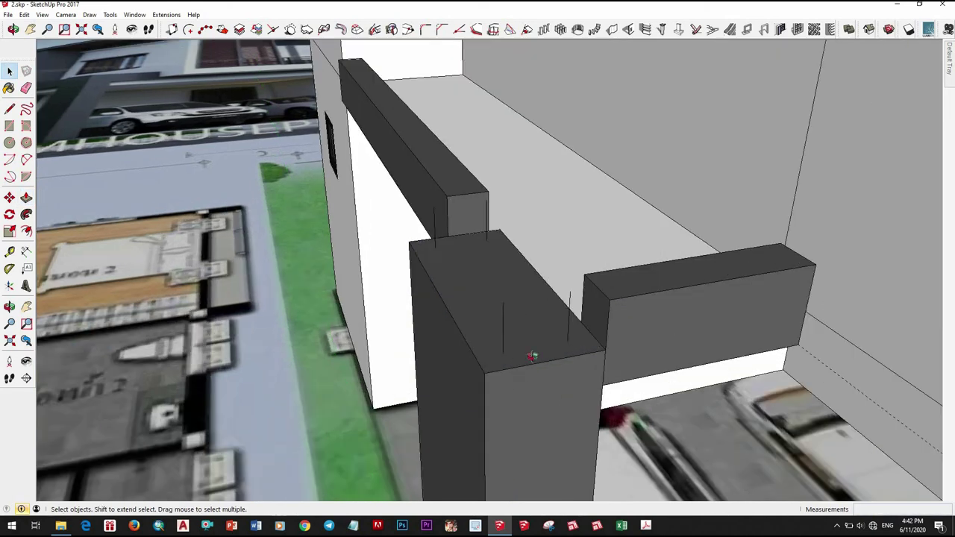
middle_click_drag(548, 321, 529, 368)
key("e")
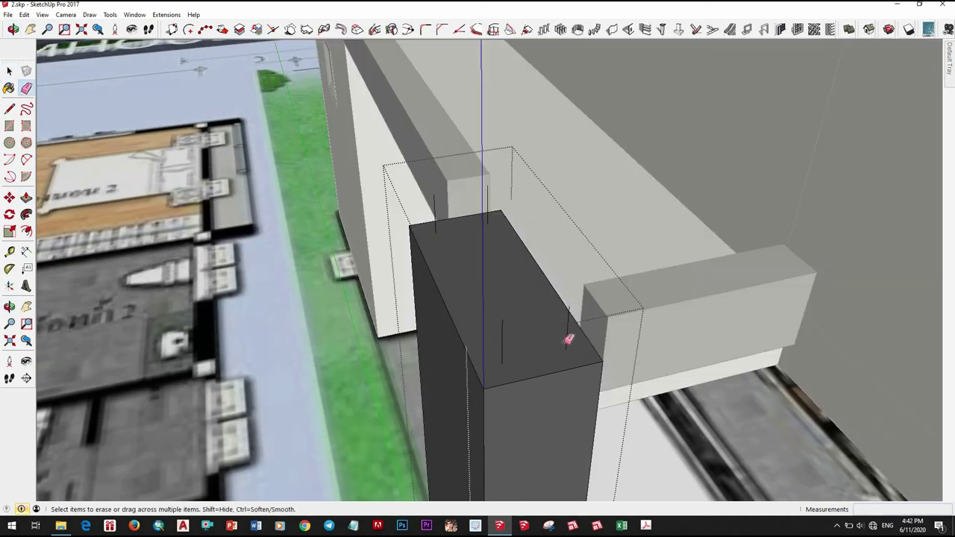
left_click_drag(567, 342, 496, 245)
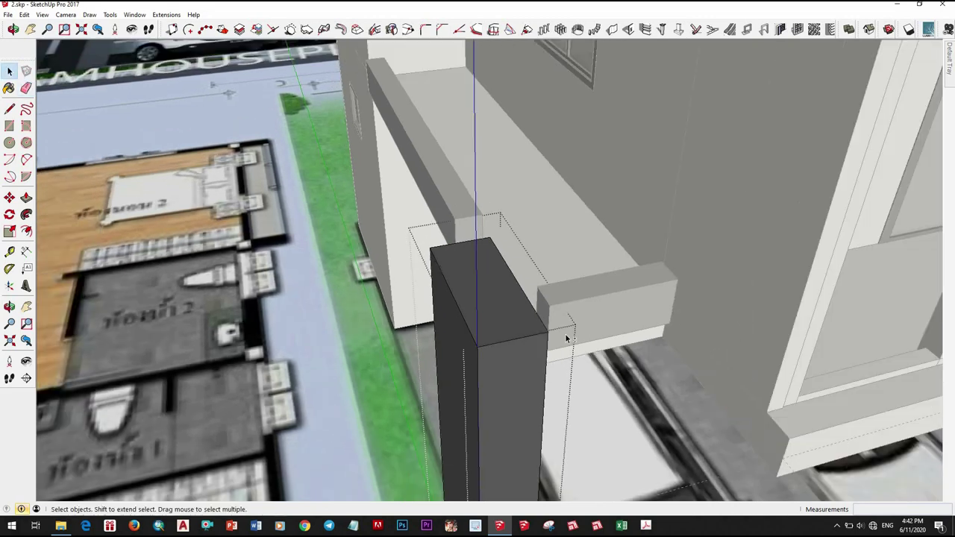
Move the beam group back so it sits flush against the corner column
middle_click_drag(440, 228, 513, 261)
key("space")
left_click(496, 257)
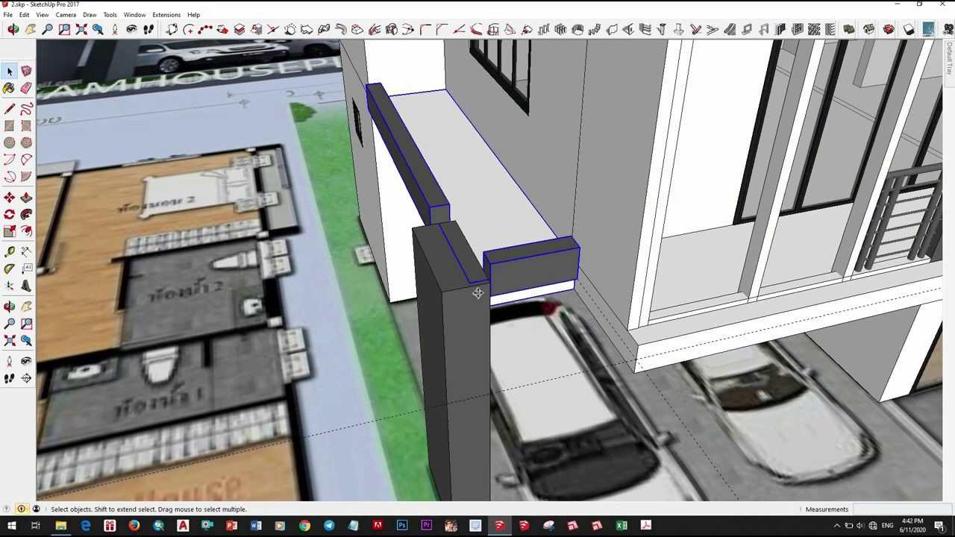
middle_click_drag(477, 294, 477, 229)
key("m")
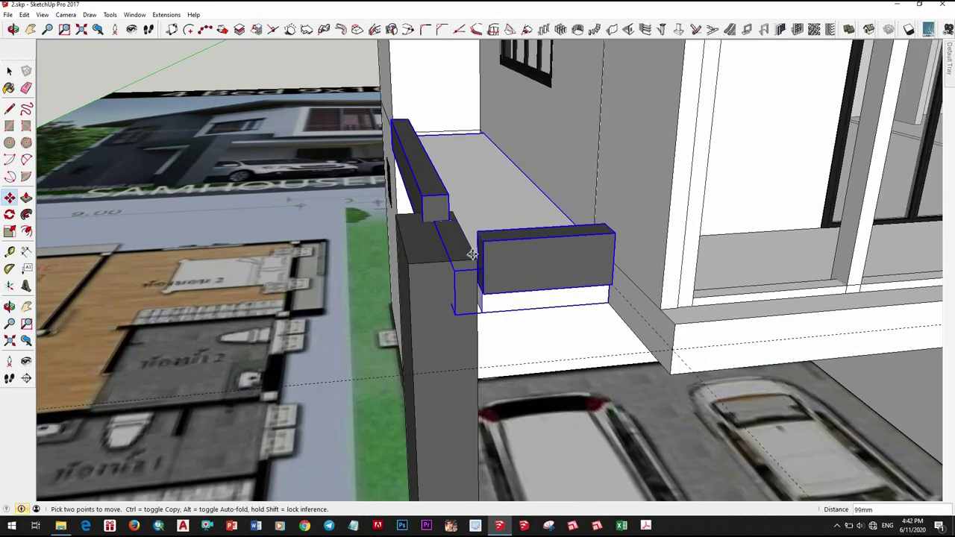
scroll(499, 273, "up", 3)
scroll(488, 232, "up", 2)
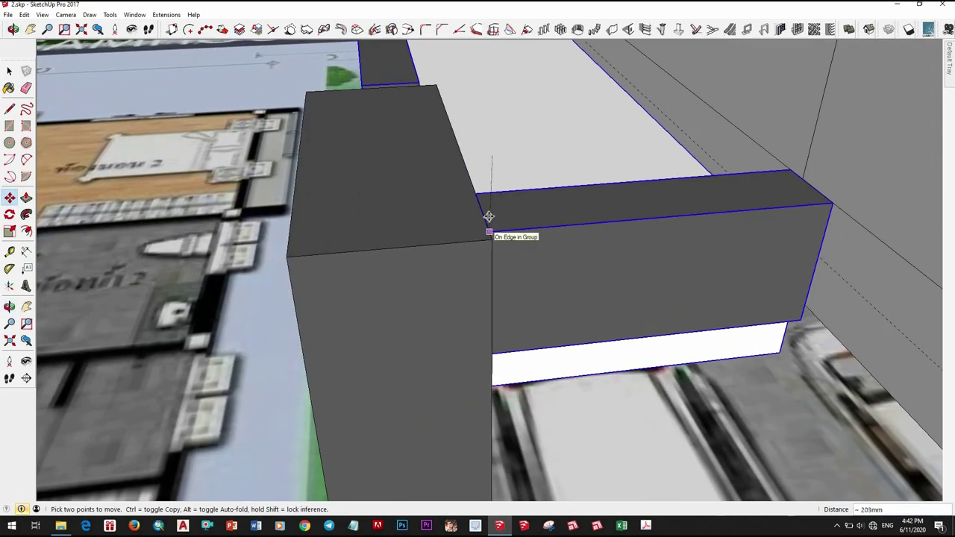
middle_click_drag(490, 233, 511, 320)
scroll(510, 319, "down", 5)
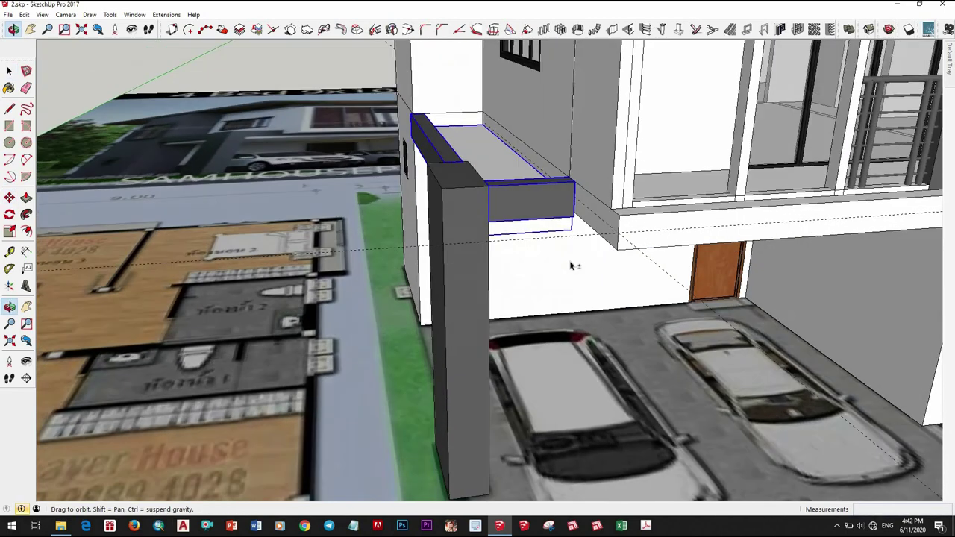
key("space")
Orbit low around the dark beam, column and slab edge to check they line up
scroll(582, 225, "up", 3)
mouse_move(582, 225)
middle_mouse_down()
mouse_move(599, 308)
mouse_move(605, 303)
middle_mouse_up()
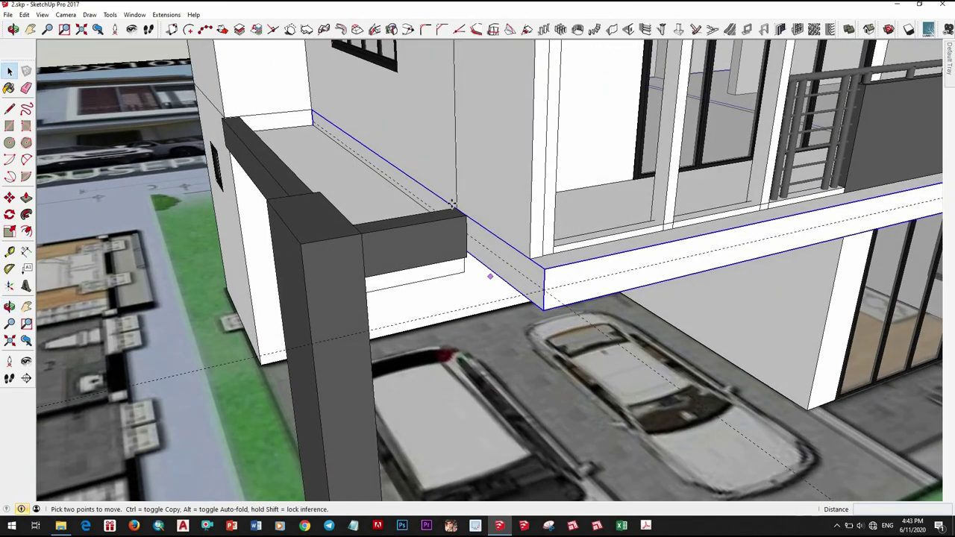
scroll(451, 203, "up", 2)
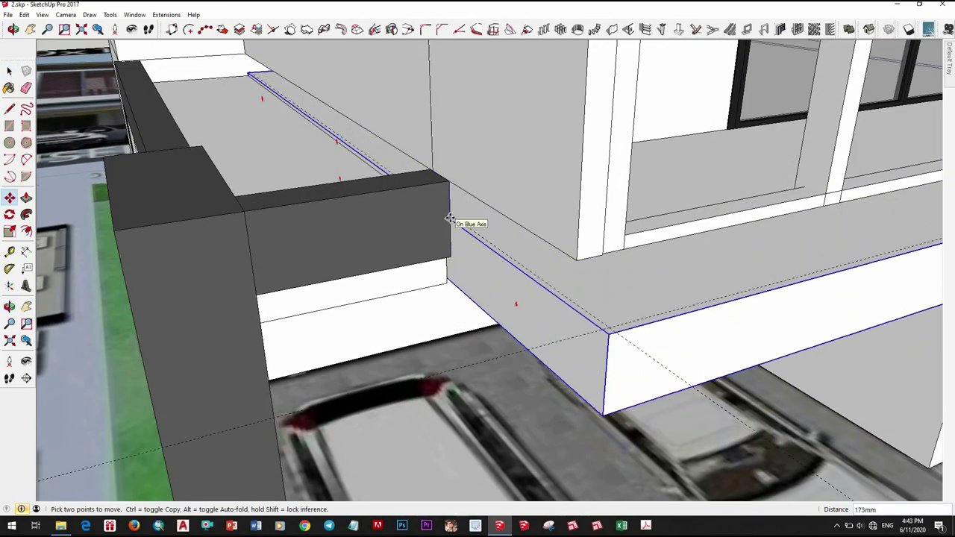
scroll(452, 230, "up", 2)
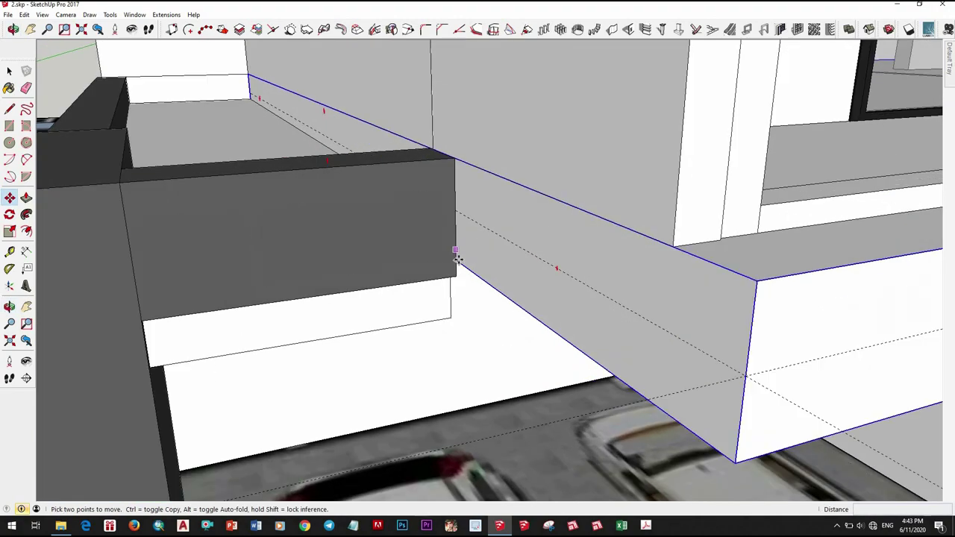
scroll(544, 269, "down", 3)
mouse_move(471, 207)
middle_mouse_down()
mouse_move(447, 156)
mouse_move(620, 137)
mouse_move(558, 240)
mouse_move(676, 254)
mouse_move(461, 326)
mouse_move(696, 336)
mouse_move(349, 326)
mouse_move(411, 249)
mouse_move(537, 287)
middle_mouse_up()
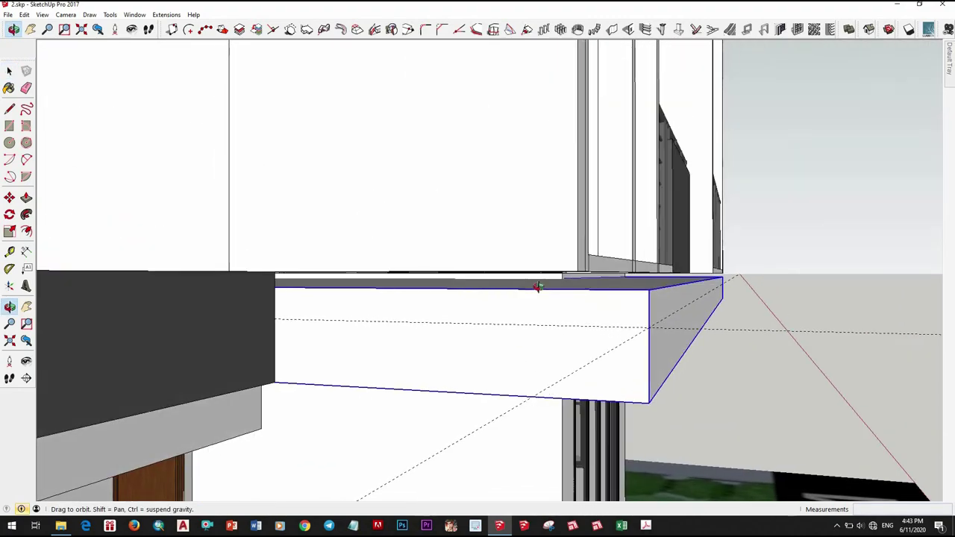
middle_click_drag(462, 298, 437, 264)
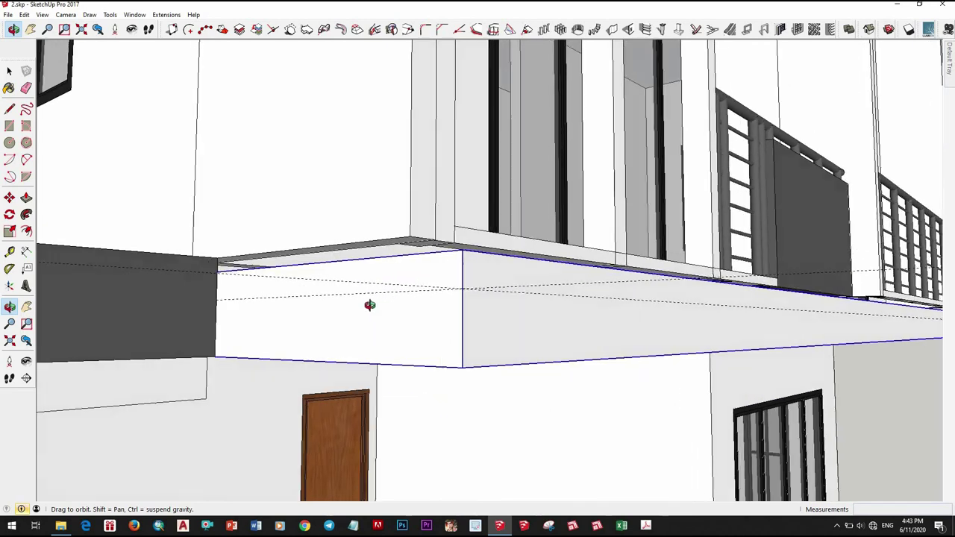
mouse_move(369, 304)
middle_mouse_down()
mouse_move(187, 377)
mouse_move(88, 350)
mouse_move(473, 343)
mouse_move(714, 228)
mouse_move(618, 326)
middle_mouse_up()
scroll(559, 329, "down", 5)
middle_click_drag(494, 330, 518, 385)
scroll(515, 380, "up", 5)
Orbit back around to the house balcony and select the balcony slab
scroll(555, 339, "down", 5)
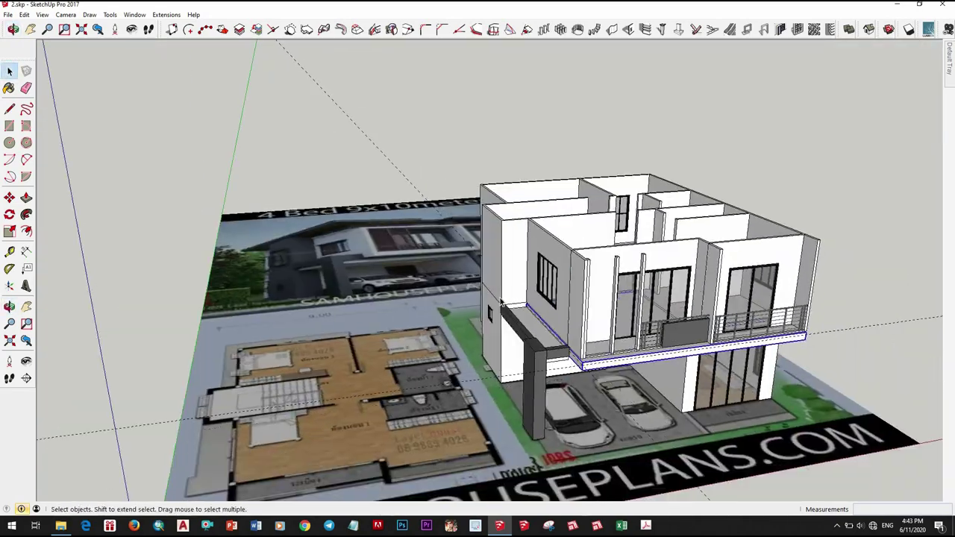
scroll(522, 343, "up", 5)
scroll(497, 334, "up", 2)
middle_click_drag(497, 335, 723, 404)
scroll(597, 335, "down", 5)
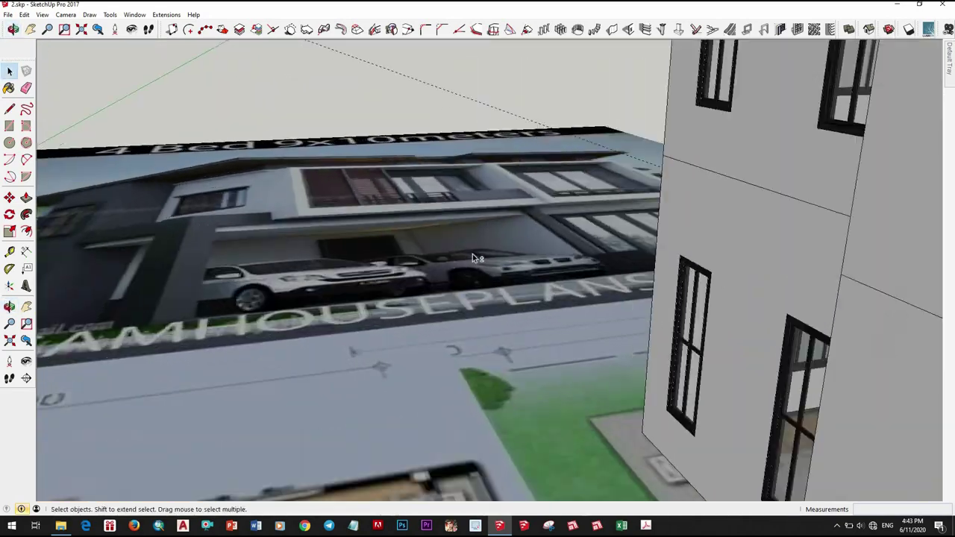
middle_click_drag(473, 256, 489, 426)
scroll(490, 417, "up", 3)
scroll(468, 347, "up", 2)
scroll(468, 347, "down", 4)
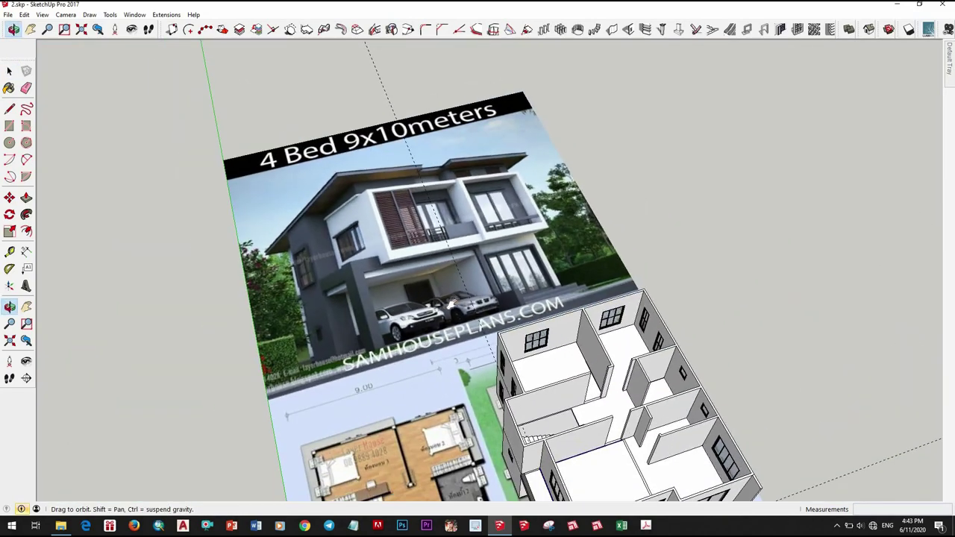
scroll(491, 326, "down", 4)
mouse_move(491, 326)
middle_mouse_down()
mouse_move(465, 59)
mouse_move(411, 338)
middle_mouse_up()
scroll(411, 338, "up", 4)
scroll(410, 337, "up", 3)
left_click(401, 338)
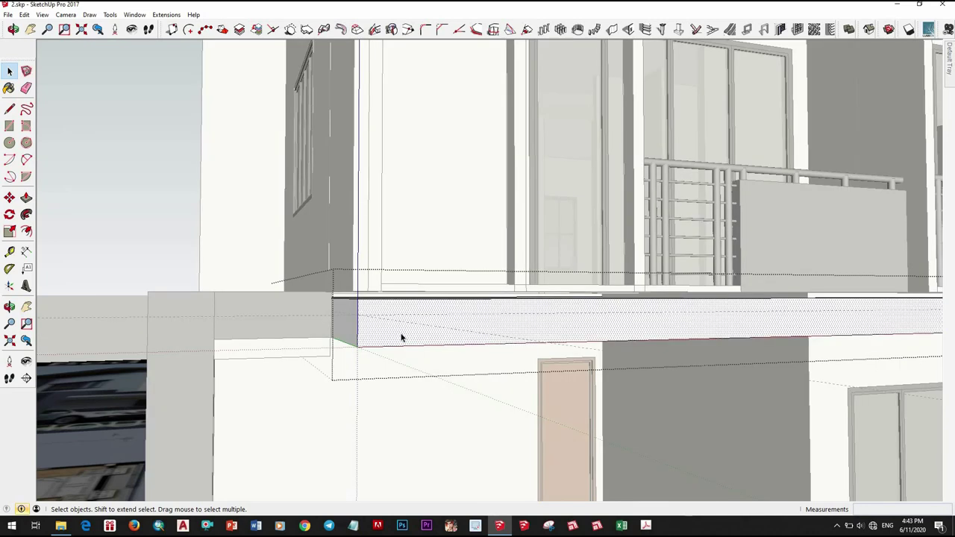
left_click(456, 361)
Push the balcony slab's underside face downward to thicken it
scroll(522, 313, "down", 3)
middle_click_drag(529, 285, 405, 229)
scroll(534, 312, "down", 2)
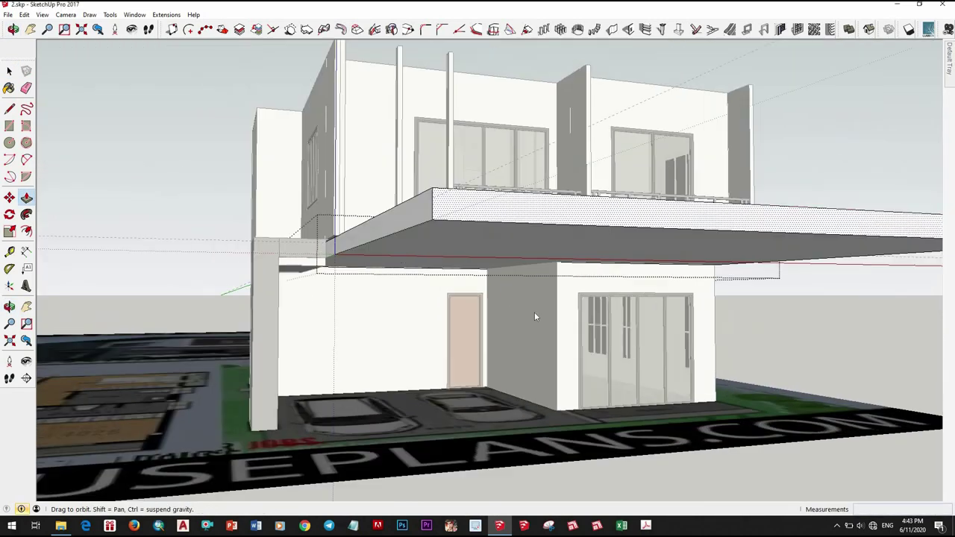
left_click(613, 310)
middle_click_drag(613, 310, 584, 302)
scroll(584, 303, "up", 2)
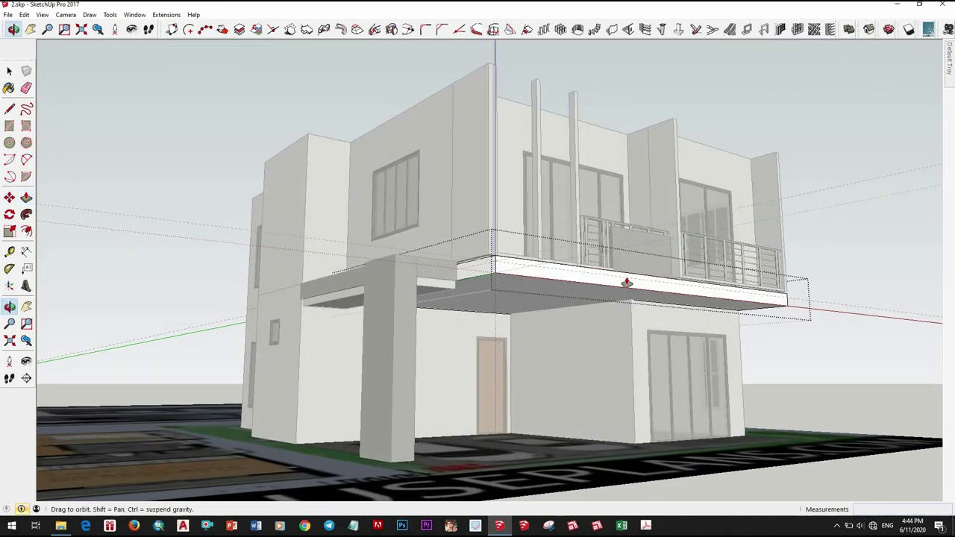
scroll(624, 279, "up", 2)
middle_click_drag(655, 341, 394, 273)
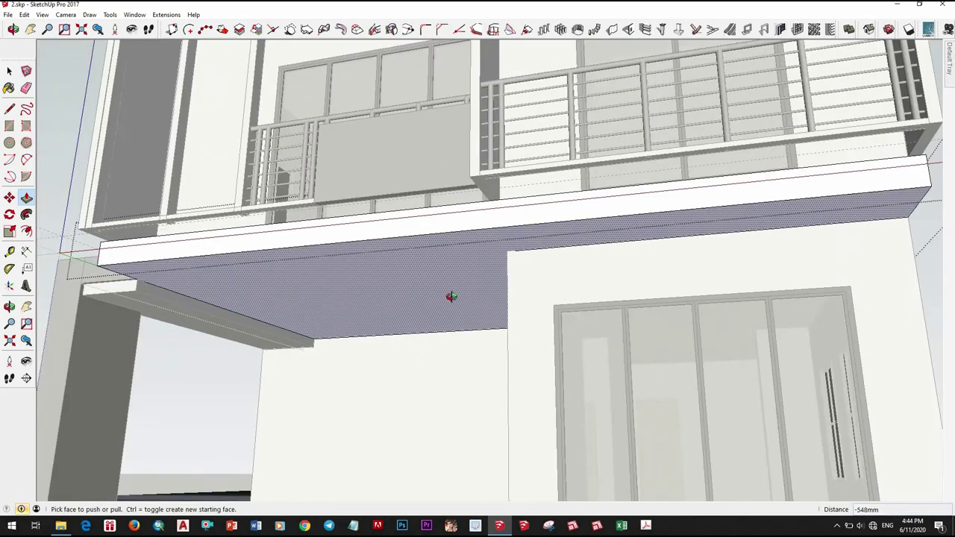
middle_click_drag(448, 292, 620, 229)
left_click(647, 273)
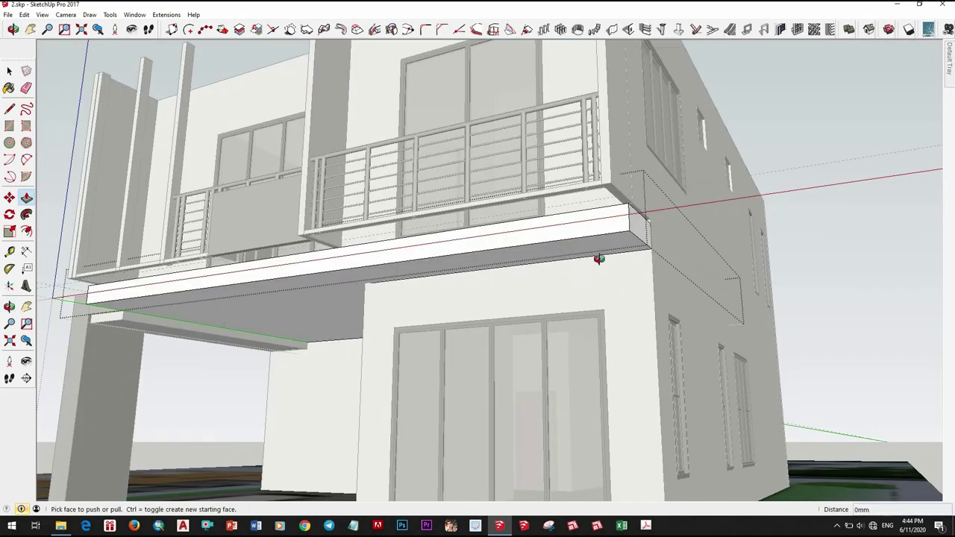
middle_click_drag(598, 259, 589, 254)
left_click(555, 264)
Return to Select and view the thickened slab from below and the front
scroll(426, 228, "down", 3)
middle_click_drag(426, 228, 443, 279)
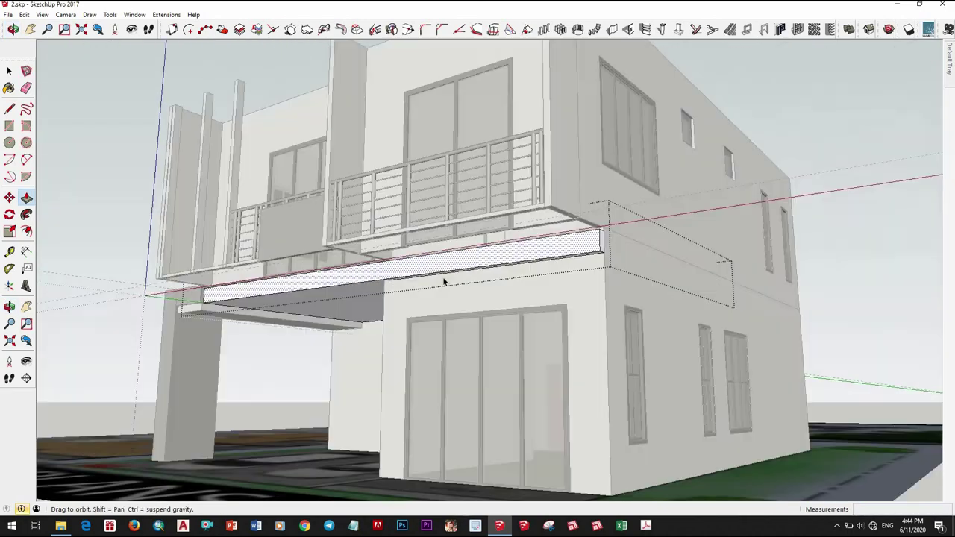
scroll(273, 246, "down", 2)
key("space")
scroll(352, 343, "up", 5)
middle_click_drag(352, 344, 345, 265)
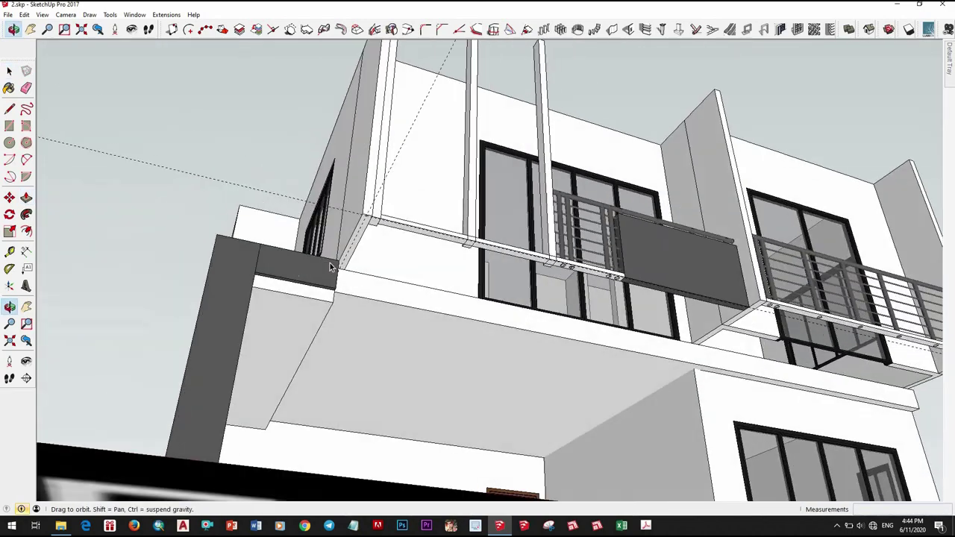
mouse_move(391, 174)
middle_mouse_down()
mouse_move(363, 270)
mouse_move(420, 330)
mouse_move(241, 269)
mouse_move(636, 290)
middle_mouse_up()
Draw a rectangle along the balcony slab's underside edge to create a new face
key("r")
scroll(637, 291, "up", 4)
left_click(682, 202)
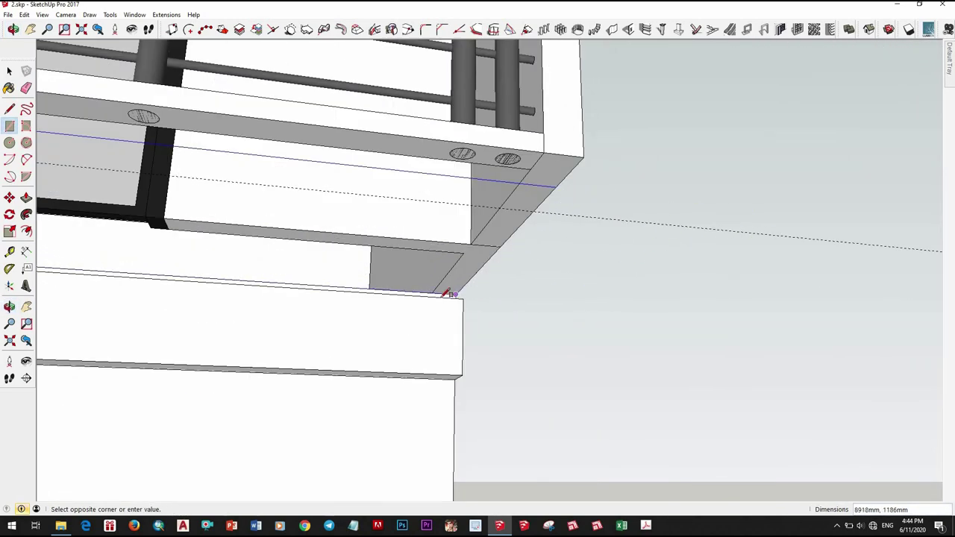
left_click(456, 294)
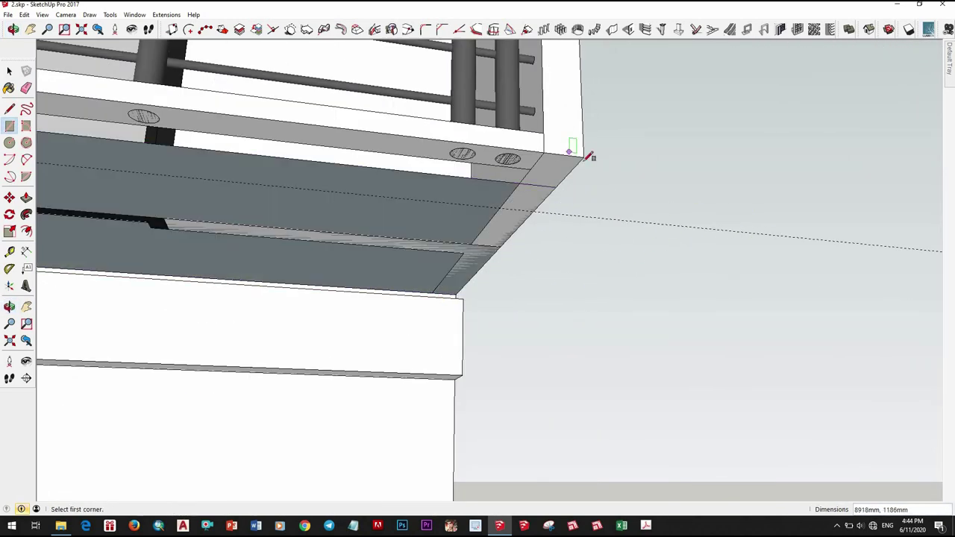
scroll(563, 185, "down", 3)
middle_click_drag(563, 185, 448, 224)
scroll(379, 205, "up", 5)
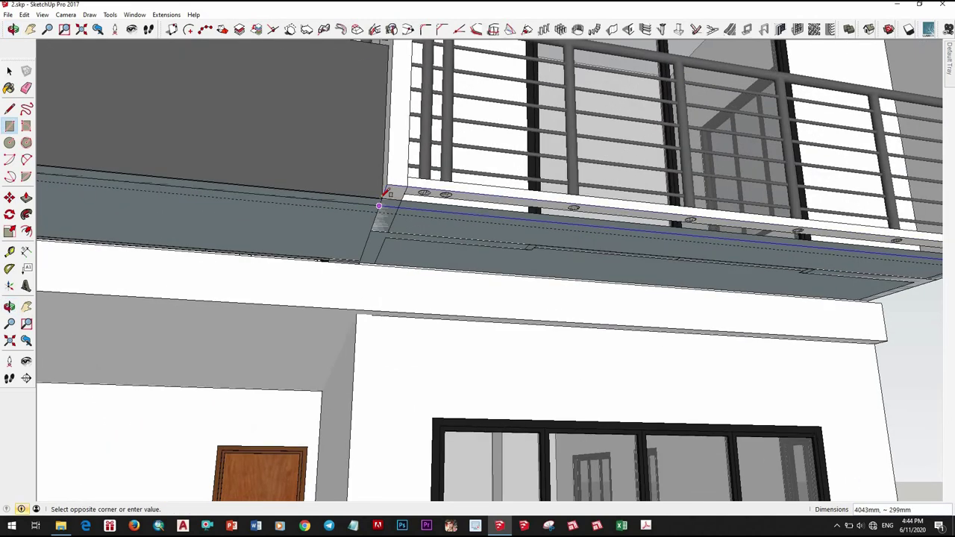
Erase the stray edges left at the slab corner
key("space")
scroll(379, 236, "up", 2)
scroll(380, 236, "up", 2)
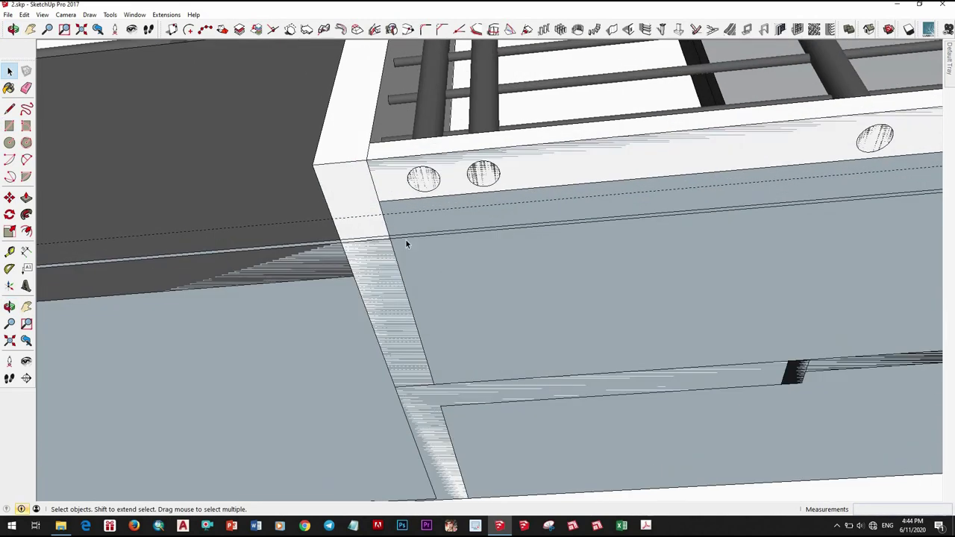
scroll(405, 239, "up", 2)
left_click(417, 232)
left_click(412, 224)
left_click(433, 235)
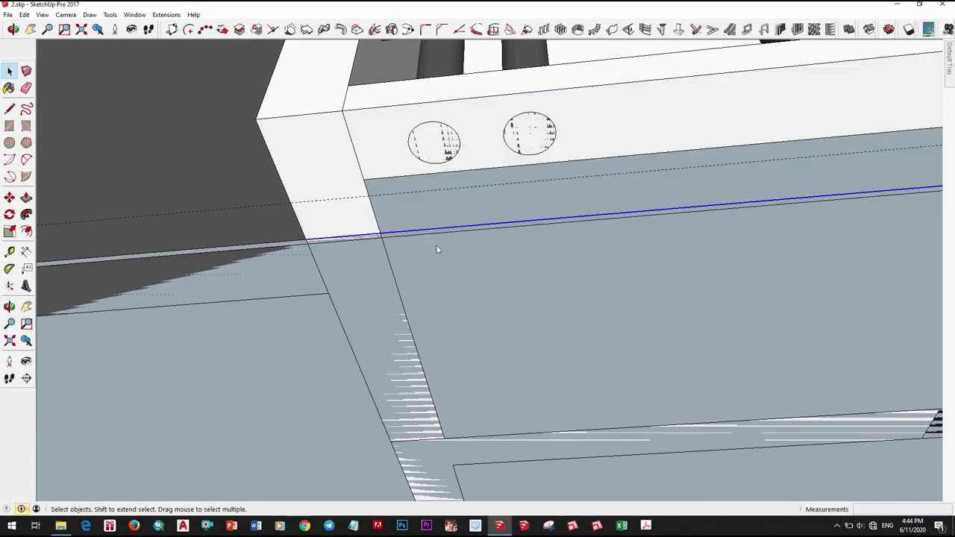
right_click(414, 242)
scroll(443, 314, "down", 3)
left_click(456, 273)
right_click(458, 273)
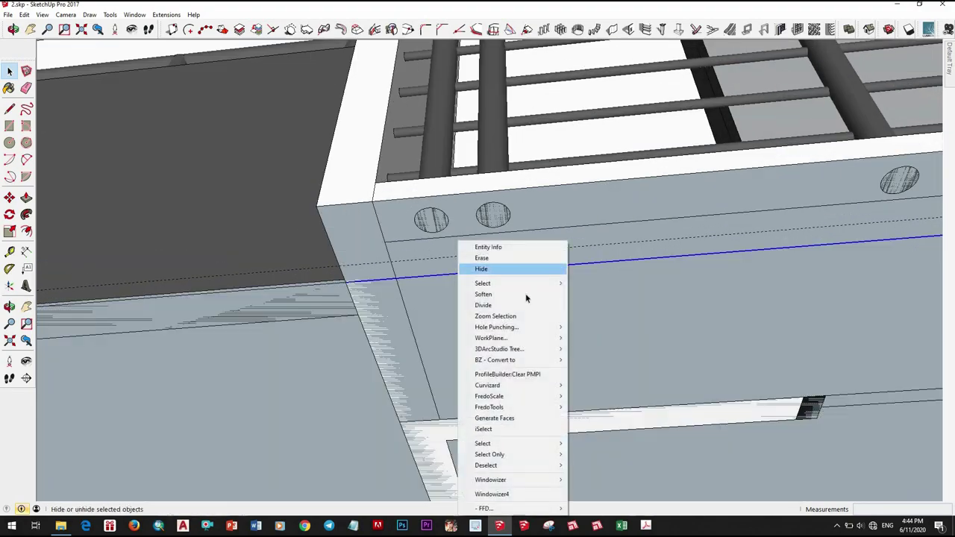
left_click(484, 254)
Push the new underside rectangle downward into a deeper band beneath the balconies
scroll(365, 305, "up", 3)
scroll(425, 320, "up", 2)
scroll(473, 309, "up", 2)
scroll(505, 385, "down", 10)
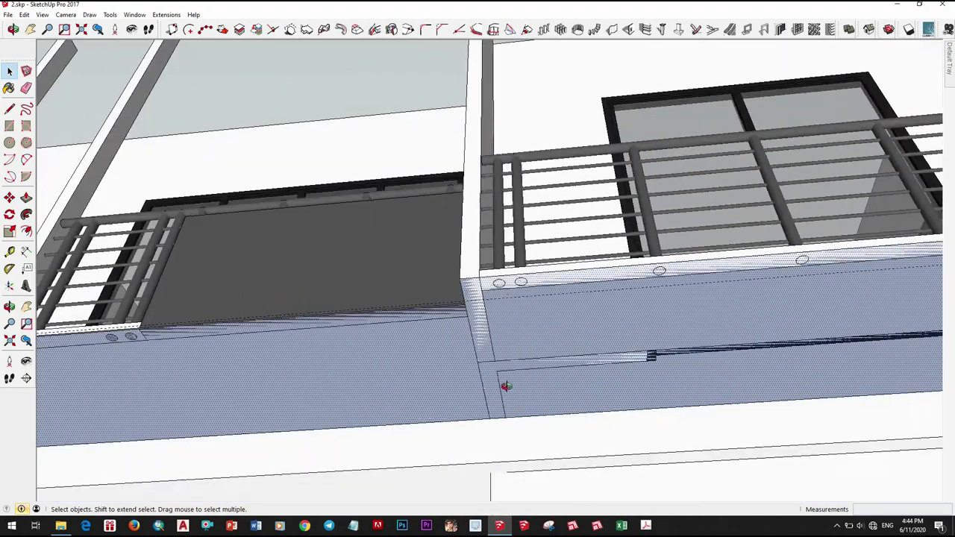
mouse_move(505, 386)
middle_mouse_down()
mouse_move(372, 345)
mouse_move(426, 336)
mouse_move(384, 390)
mouse_move(378, 384)
mouse_move(497, 407)
mouse_move(291, 380)
mouse_move(473, 380)
mouse_move(484, 397)
mouse_move(429, 242)
mouse_move(430, 205)
mouse_move(428, 278)
mouse_move(457, 167)
middle_mouse_up()
scroll(426, 336, "up", 3)
key("p")
scroll(428, 242, "up", 3)
key("space")
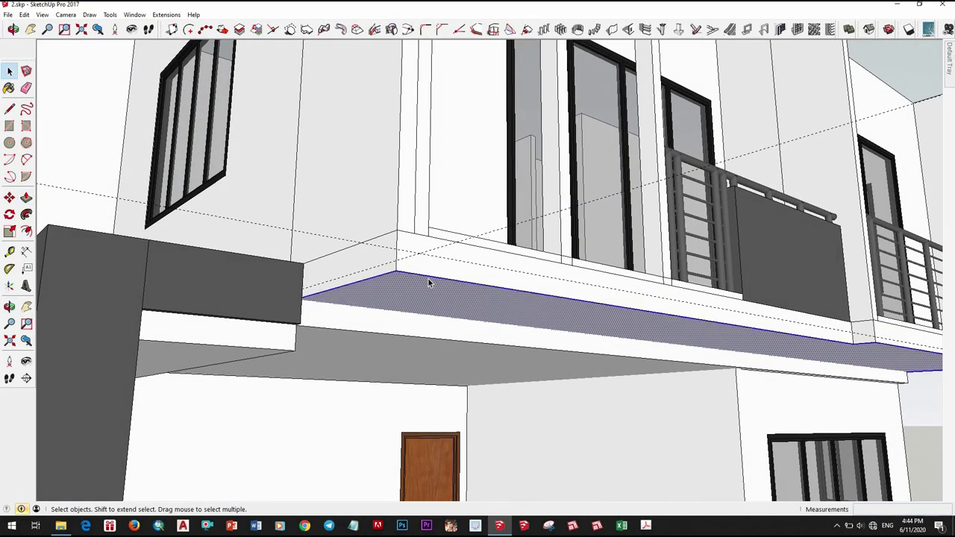
mouse_move(452, 306)
middle_mouse_down()
mouse_move(335, 350)
mouse_move(523, 224)
mouse_move(848, 179)
mouse_move(251, 272)
middle_mouse_up()
scroll(355, 273, "up", 5)
Start a rectangle at the corner of the slab underside
middle_click_drag(354, 273, 300, 275)
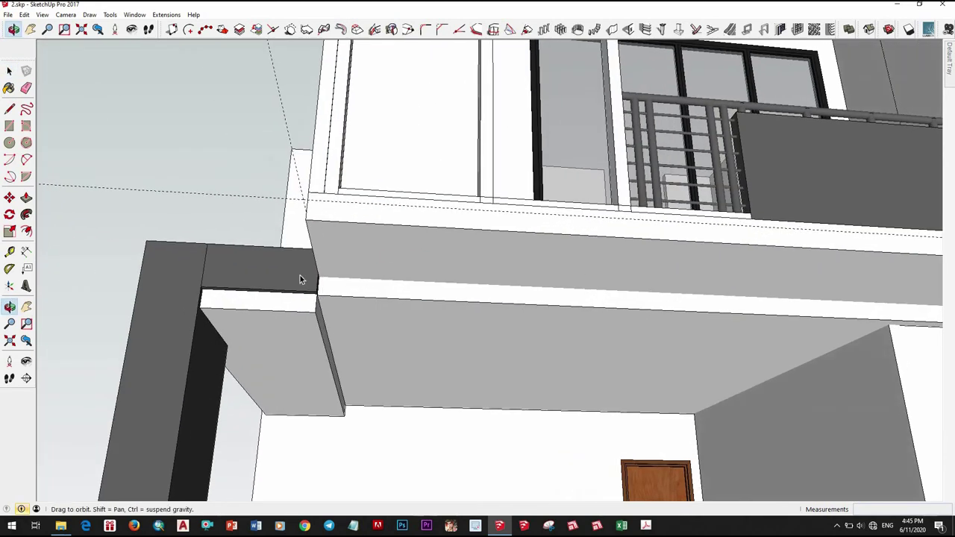
scroll(228, 288, "up", 3)
middle_click_drag(228, 288, 338, 316)
scroll(338, 317, "up", 2)
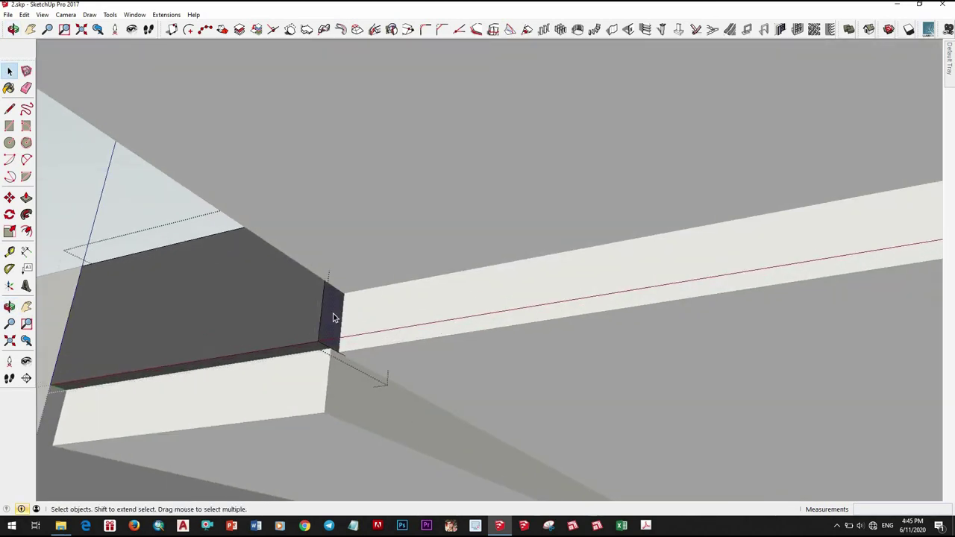
key("r")
scroll(338, 310, "up", 2)
scroll(460, 298, "up", 3)
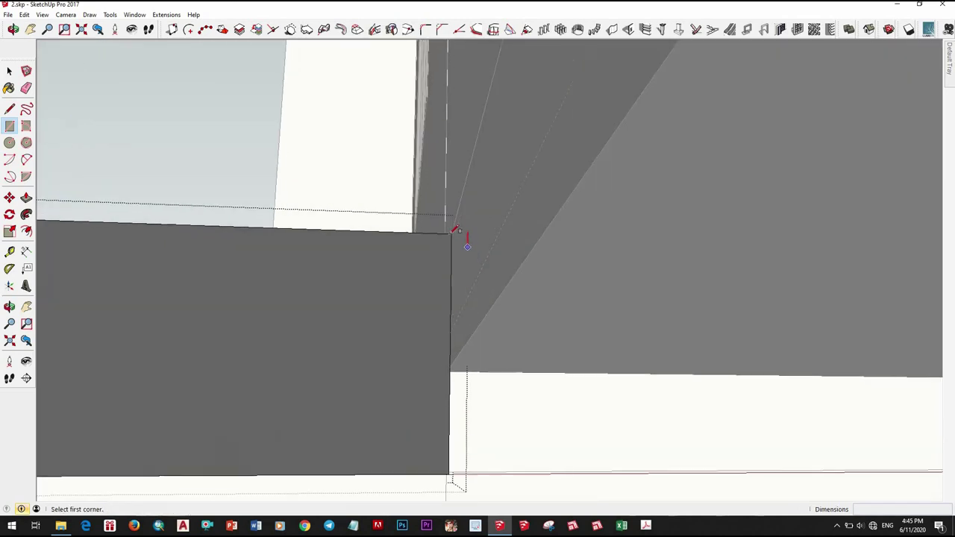
middle_click_drag(235, 339, 376, 370)
left_click(377, 370)
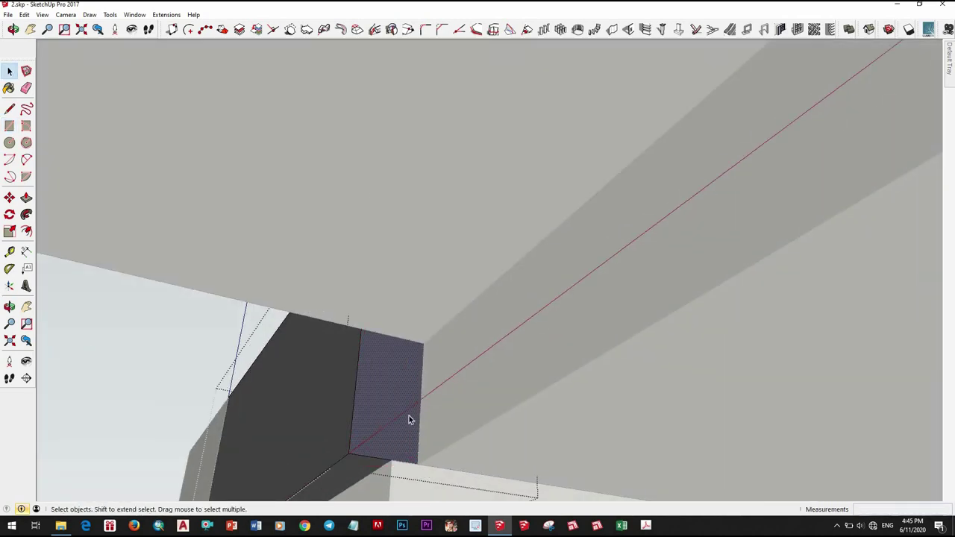
mouse_move(467, 415)
middle_mouse_down()
mouse_move(434, 388)
mouse_move(619, 306)
mouse_move(639, 320)
mouse_move(611, 245)
mouse_move(617, 220)
middle_mouse_up()
Push/Pull the new rectangle into a box at the slab end
key("p")
mouse_move(596, 279)
middle_mouse_down()
mouse_move(448, 362)
mouse_move(439, 386)
mouse_move(430, 377)
mouse_move(561, 281)
middle_mouse_up()
key("space")
key("r")
scroll(563, 279, "up", 3)
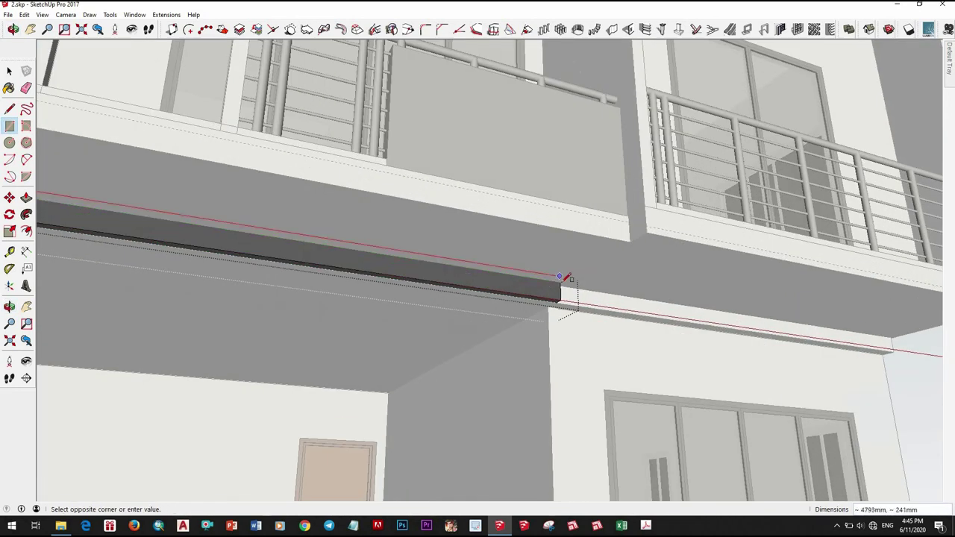
mouse_move(347, 274)
middle_mouse_down()
mouse_move(410, 330)
mouse_move(384, 323)
mouse_move(379, 390)
mouse_move(550, 386)
mouse_move(452, 221)
mouse_move(478, 246)
middle_mouse_up()
key("space")
key("p")
left_click(384, 323)
left_click(394, 388)
Stretch the box end into a beam and extend the dark column down to the ground
scroll(440, 295, "up", 4)
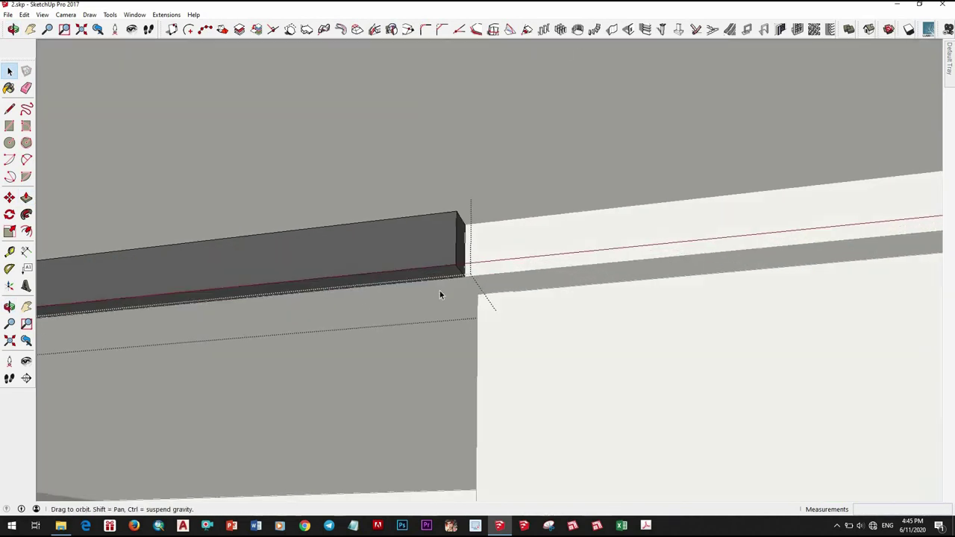
left_click(513, 287)
scroll(563, 326, "down", 3)
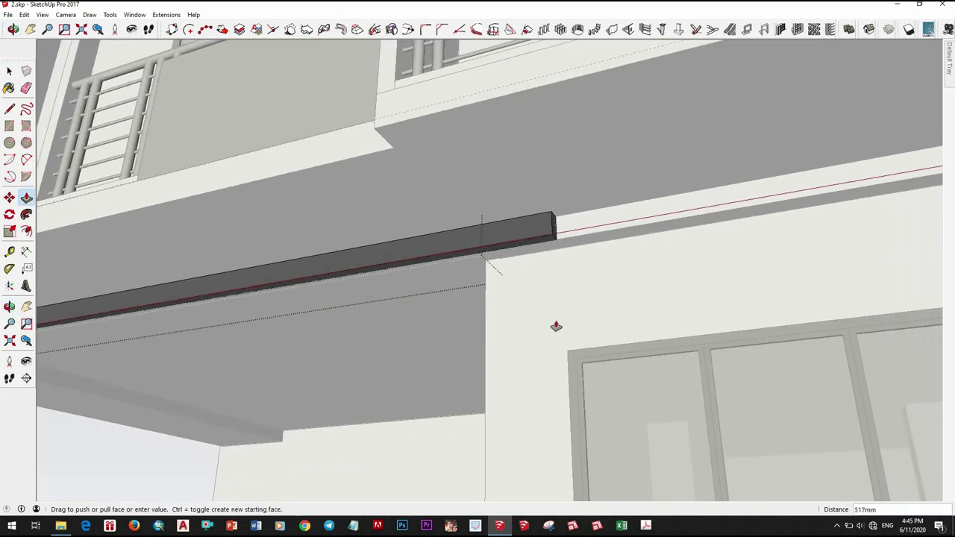
mouse_move(550, 275)
middle_mouse_down()
mouse_move(544, 341)
mouse_move(469, 301)
mouse_move(787, 373)
mouse_move(667, 352)
middle_mouse_up()
scroll(548, 352, "down", 5)
scroll(469, 301, "up", 3)
scroll(683, 366, "up", 2)
left_click(683, 366)
scroll(683, 365, "up", 3)
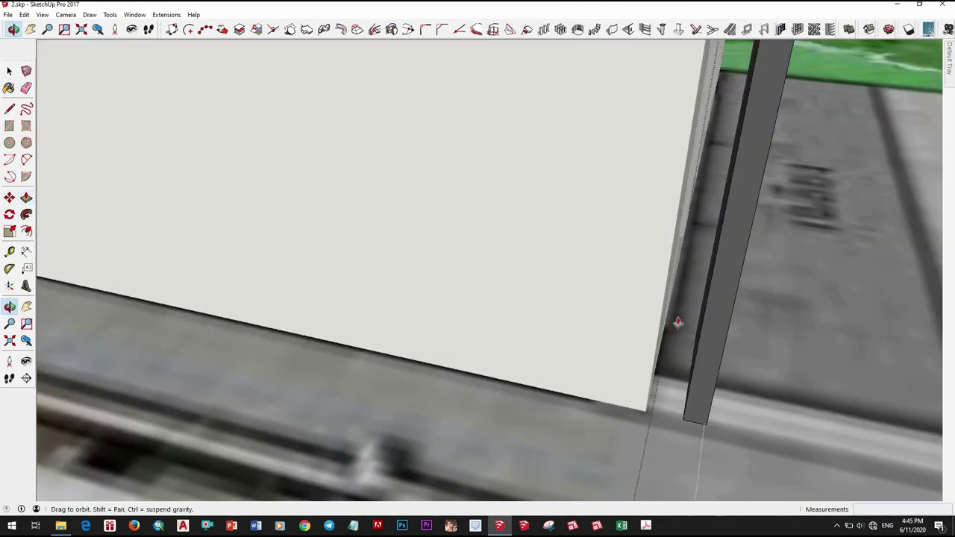
scroll(380, 371, "down", 3)
scroll(454, 341, "down", 4)
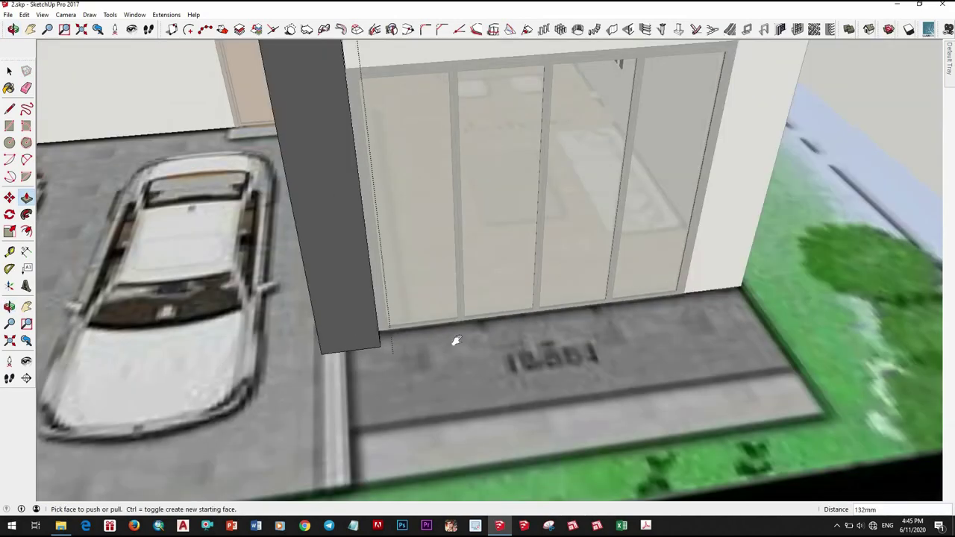
Erase the seam where the beam meets the corner column, then return to Select
mouse_move(455, 341)
middle_mouse_down()
mouse_move(392, 100)
mouse_move(181, 78)
mouse_move(544, 102)
middle_mouse_up()
scroll(505, 249, "up", 3)
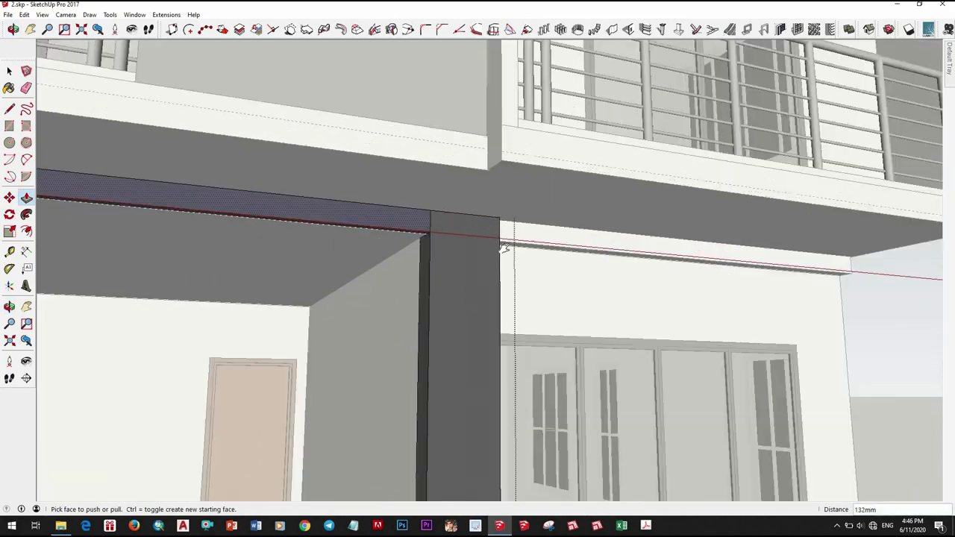
scroll(590, 196, "up", 3)
scroll(565, 271, "up", 3)
key("e")
scroll(533, 262, "up", 1)
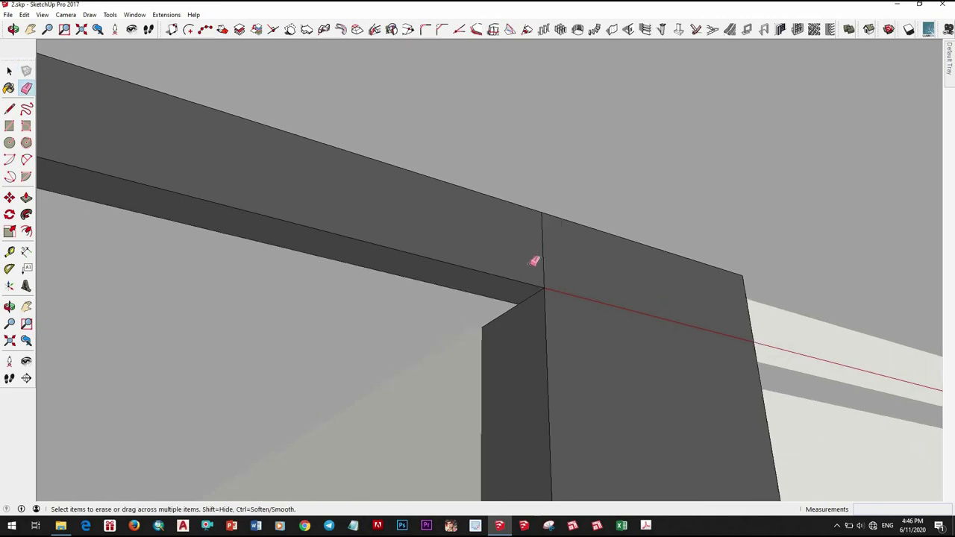
scroll(531, 331, "down", 2)
mouse_move(530, 331)
middle_mouse_down()
mouse_move(530, 209)
mouse_move(646, 330)
mouse_move(405, 390)
mouse_move(362, 315)
mouse_move(396, 330)
mouse_move(555, 205)
middle_mouse_up()
key("space")
scroll(604, 330, "down", 3)
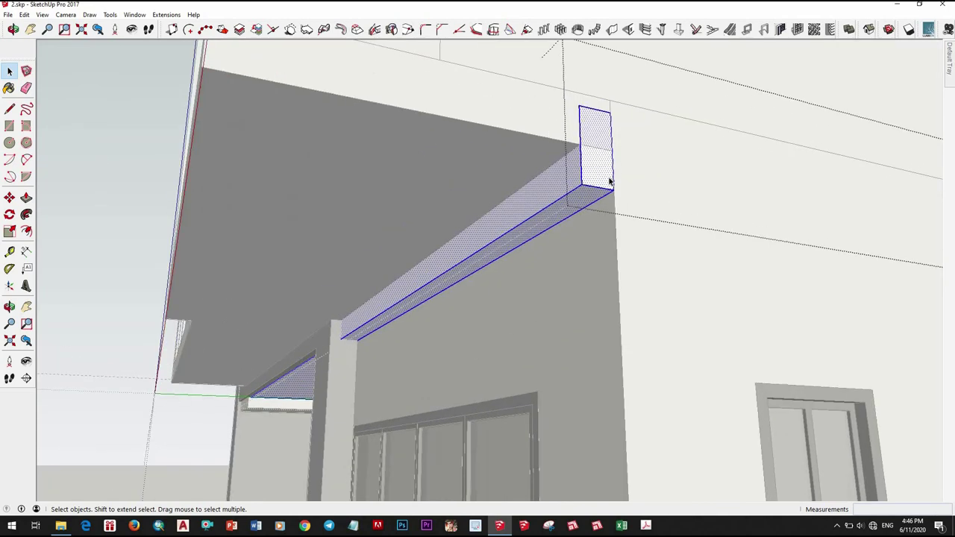
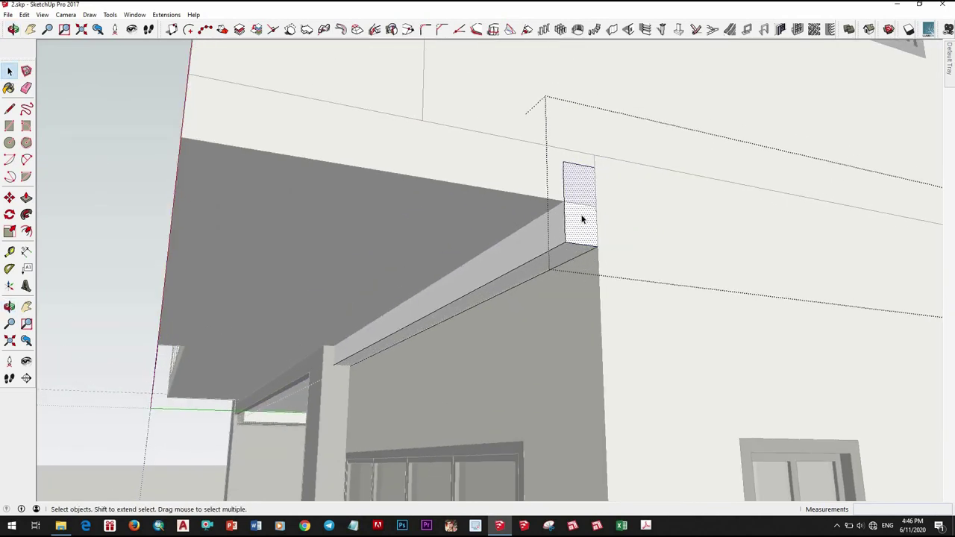
Leave Push/Pull at the beam end and orbit out to view the whole house from above
scroll(440, 318, "down", 3)
scroll(547, 313, "up", 3)
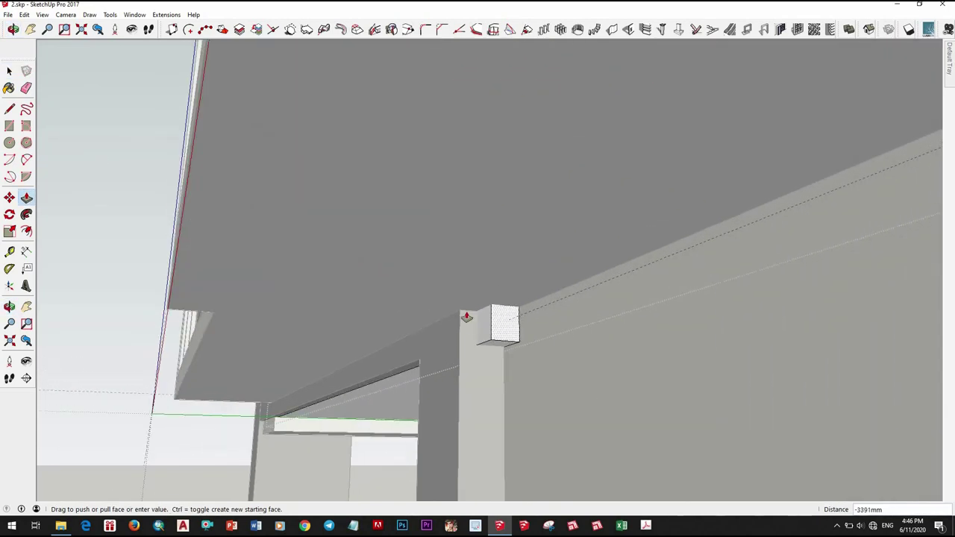
middle_click_drag(794, 215, 593, 314)
key("space")
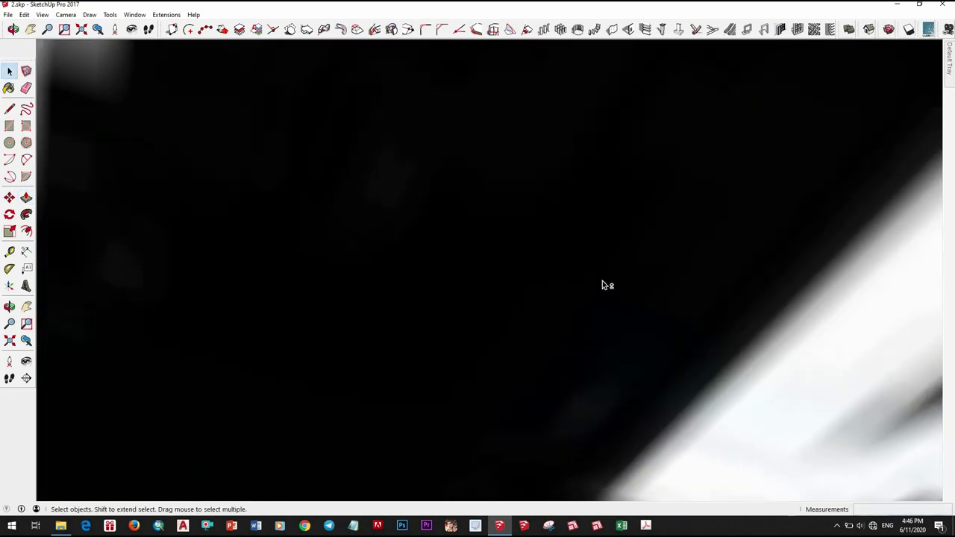
scroll(602, 282, "down", 5)
scroll(694, 296, "down", 3)
middle_click_drag(694, 296, 773, 385)
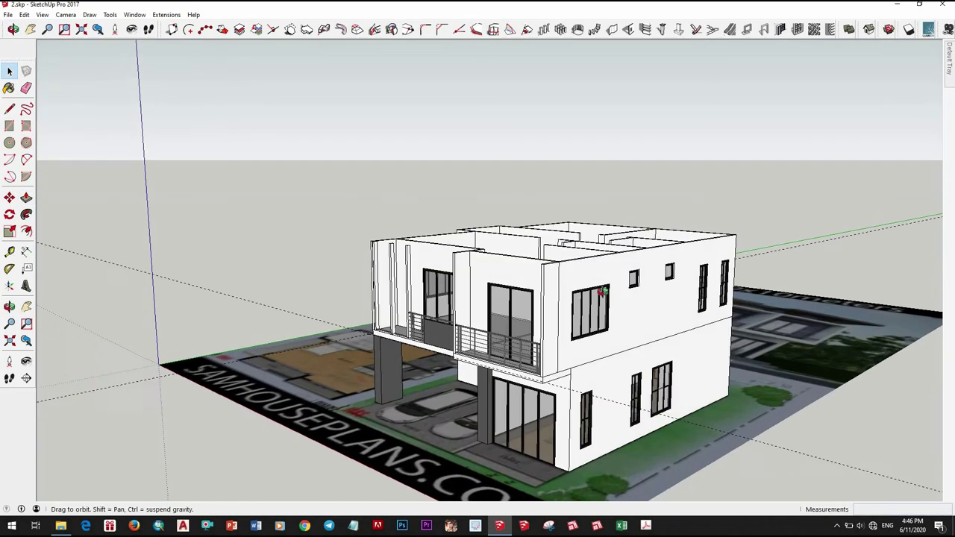
scroll(411, 266, "down", 5)
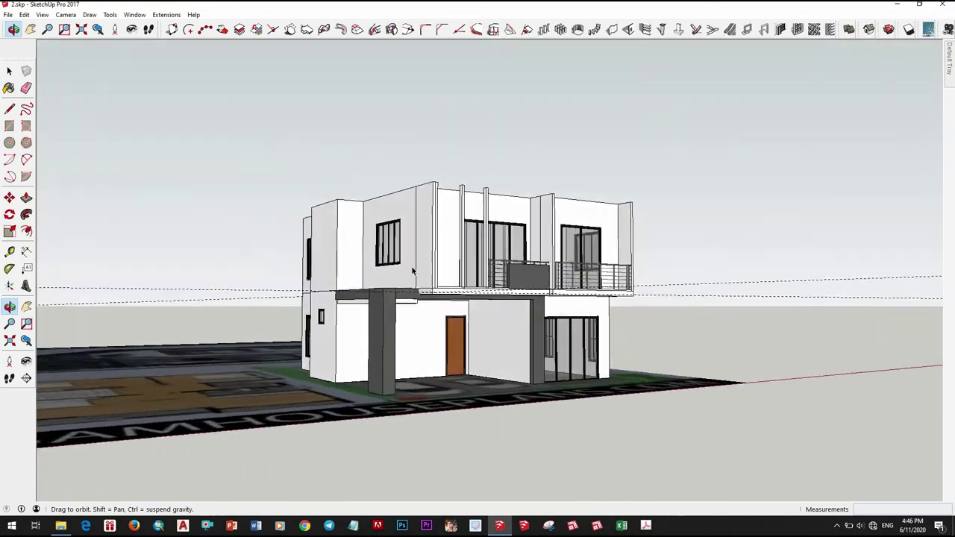
scroll(422, 457, "down", 2)
Compare the house with the reference photo, then zoom in on the upper-floor window
left_click_drag(422, 457, 371, 349)
scroll(372, 349, "up", 5)
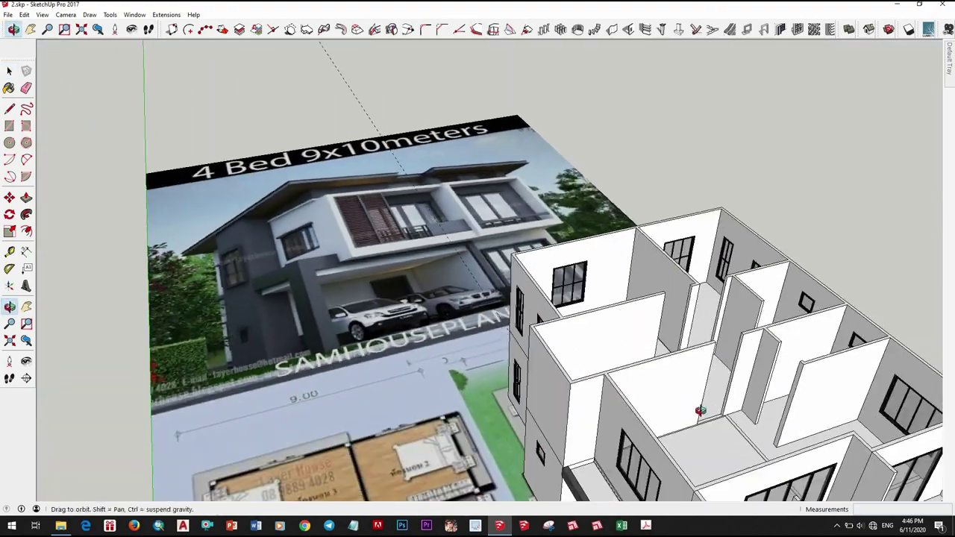
mouse_move(371, 349)
middle_mouse_down()
mouse_move(599, 344)
mouse_move(560, 296)
middle_mouse_up()
scroll(616, 358, "up", 3)
scroll(560, 299, "up", 3)
key("t")
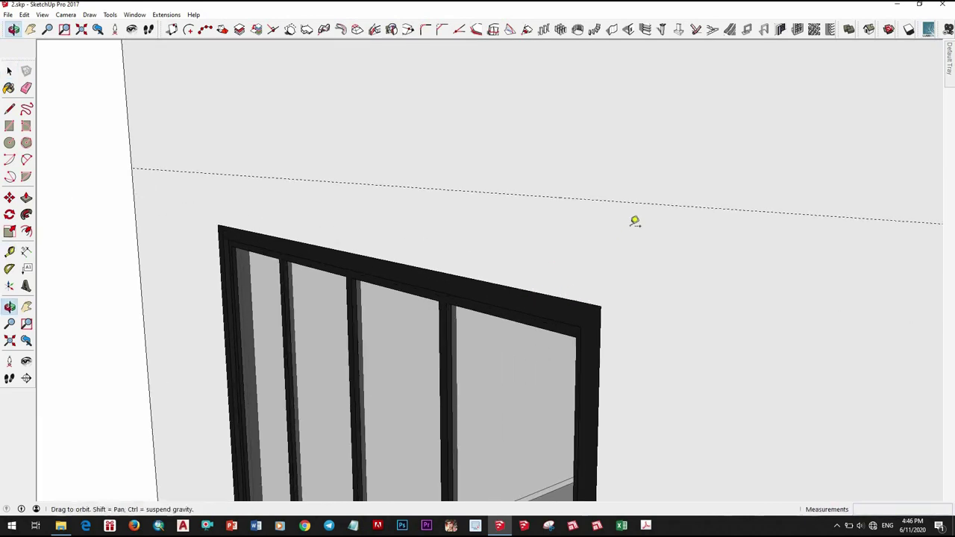
Place Tape Measure guides 100 mm above the window and at its top-left corner
middle_click_drag(634, 221, 640, 269)
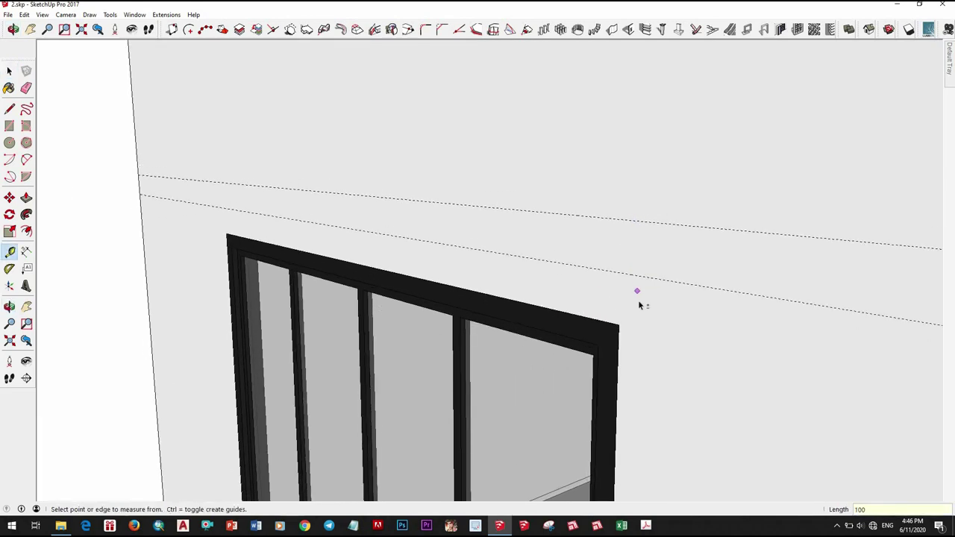
key("t")
middle_click_drag(646, 345, 614, 333)
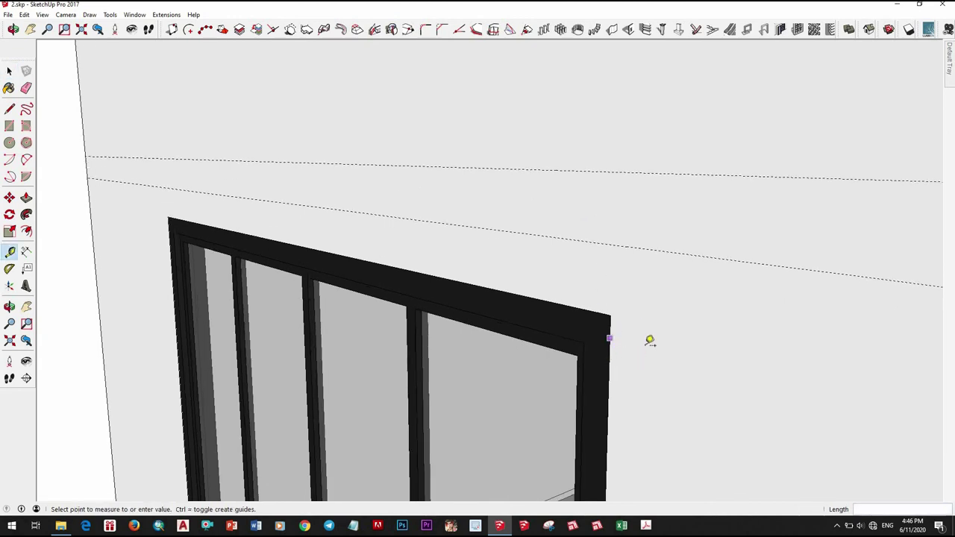
middle_click_drag(432, 288, 569, 326, "shift")
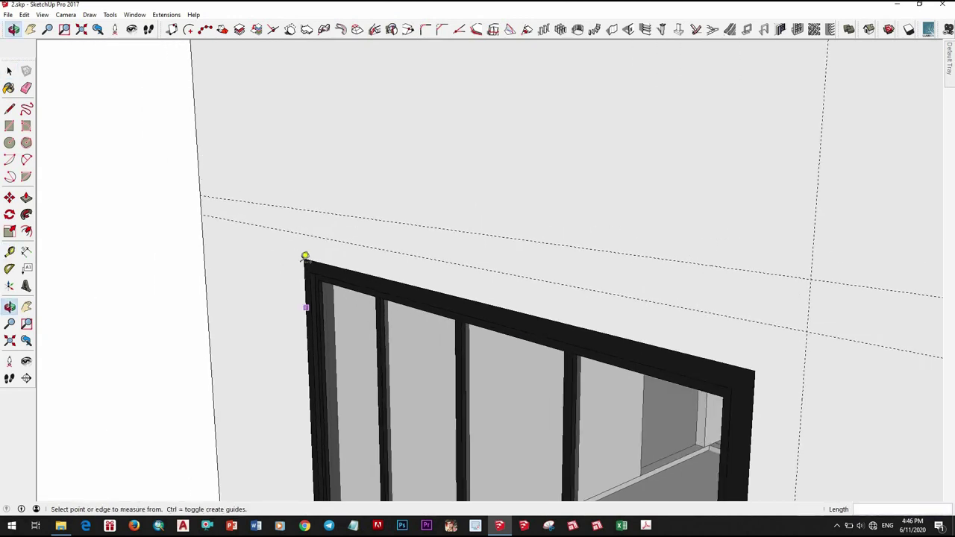
scroll(305, 257, "up", 2)
left_click(305, 262)
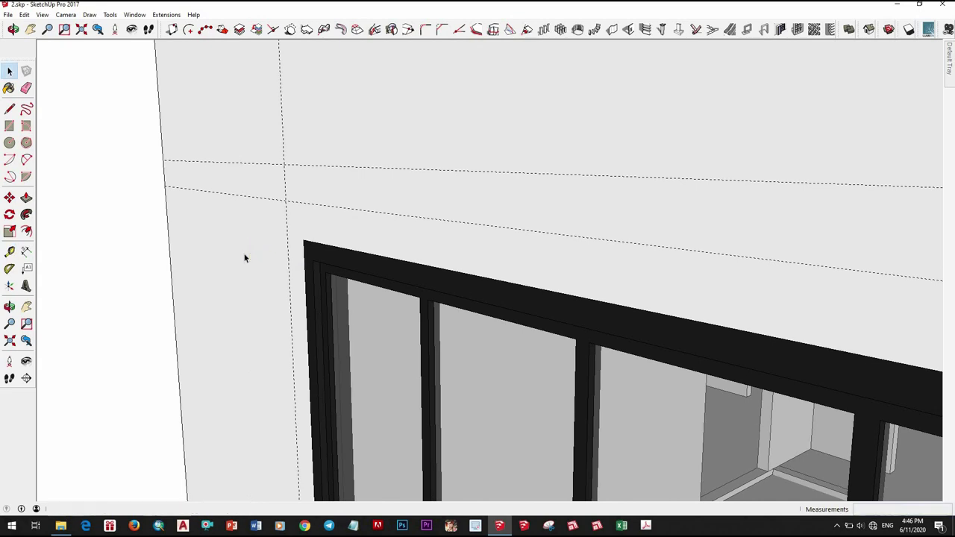
scroll(671, 320, "down", 2)
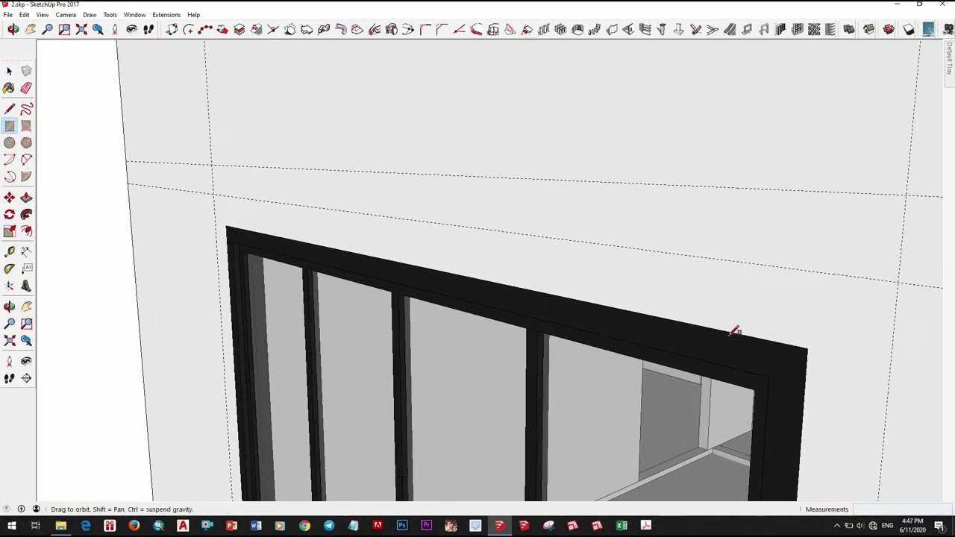
scroll(731, 332, "down", 1)
Adjust the strip above the window and push it out 200 mm into a ledge
key("space")
left_click(727, 270)
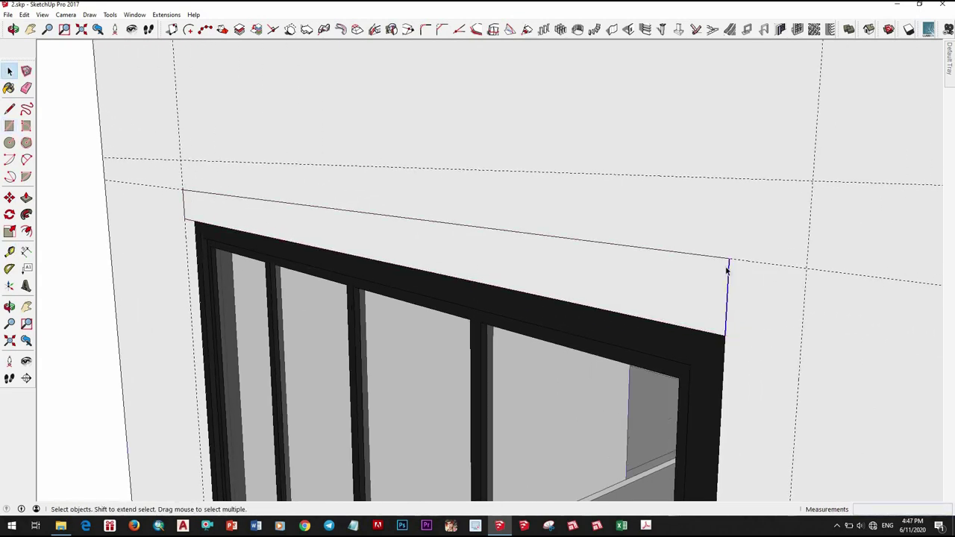
left_click(807, 266)
key("space")
scroll(699, 299, "down", 1)
left_click(698, 300)
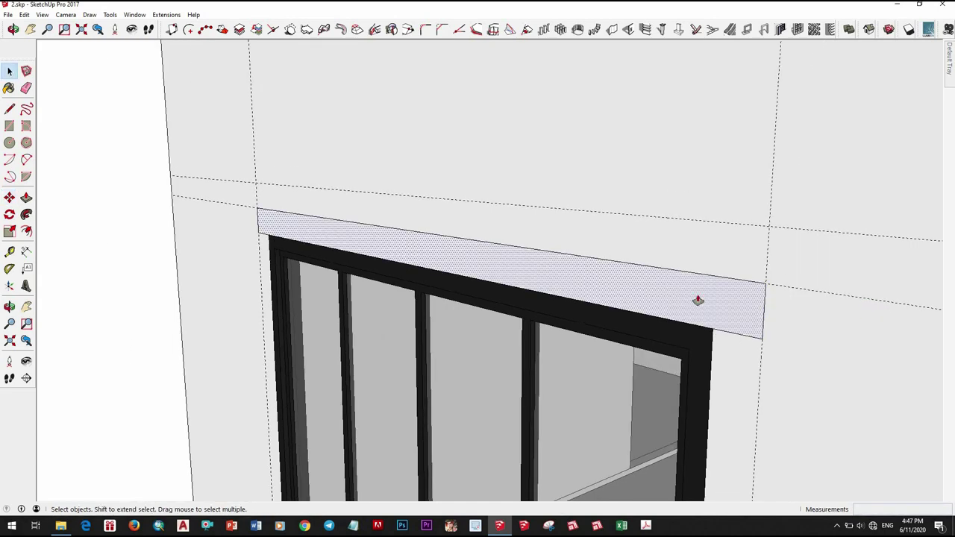
left_click(673, 352)
scroll(629, 202, "down", 3)
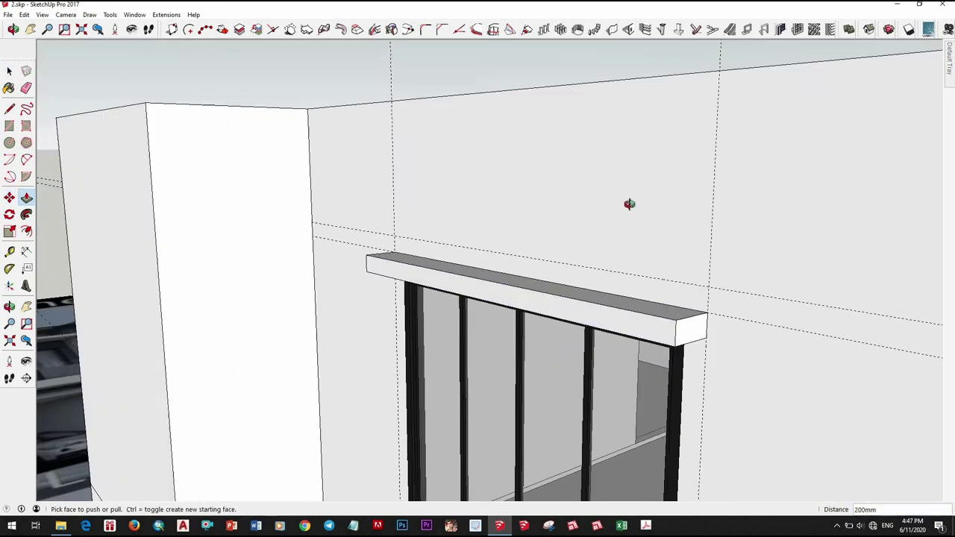
Make the new ledge above the window a component
middle_click_drag(628, 203, 555, 278)
key("space")
left_click(555, 278)
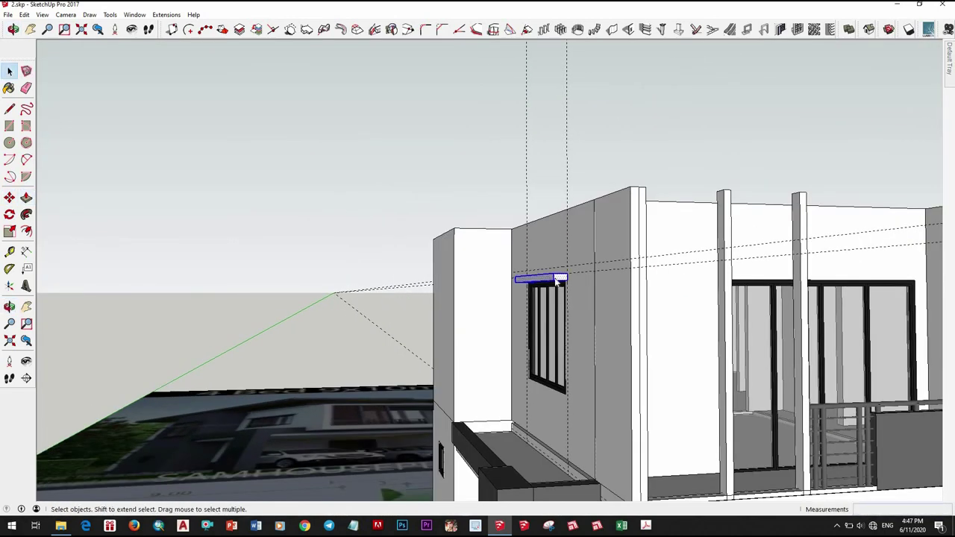
right_click(554, 278)
left_click(608, 223)
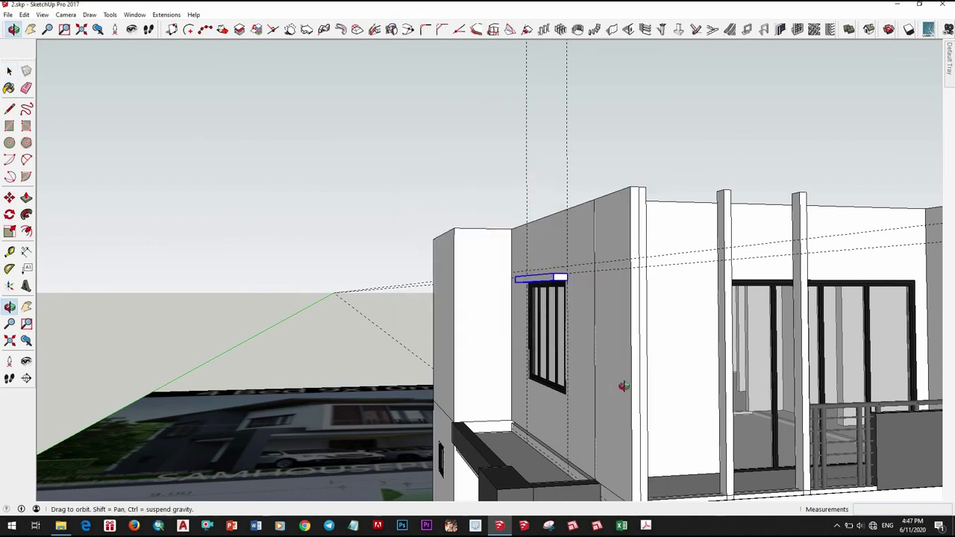
Paint the ledge a dark colour and review it from an overview of the house
middle_click_drag(623, 385, 686, 312)
left_click(591, 323)
key("space")
scroll(590, 322, "down", 3)
scroll(519, 250, "up", 3)
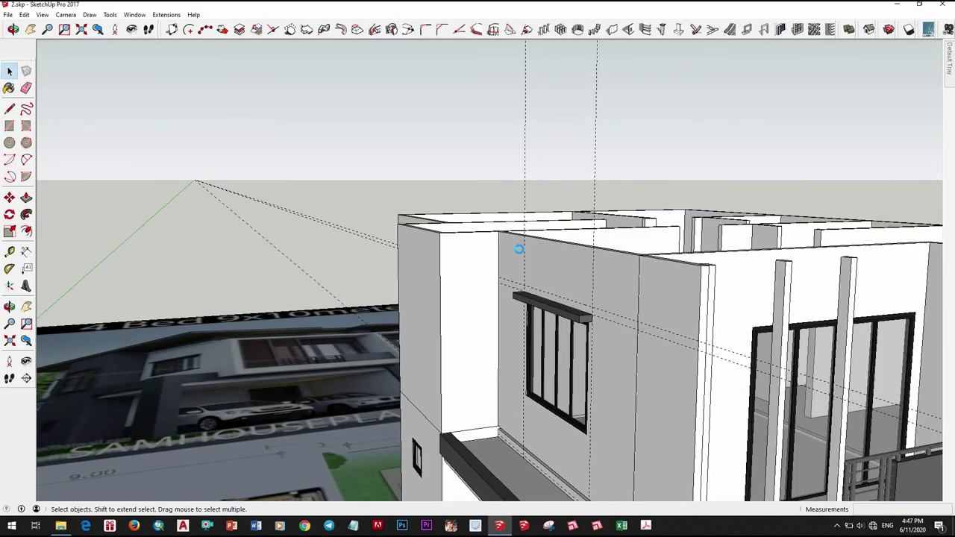
scroll(572, 337, "down", 5)
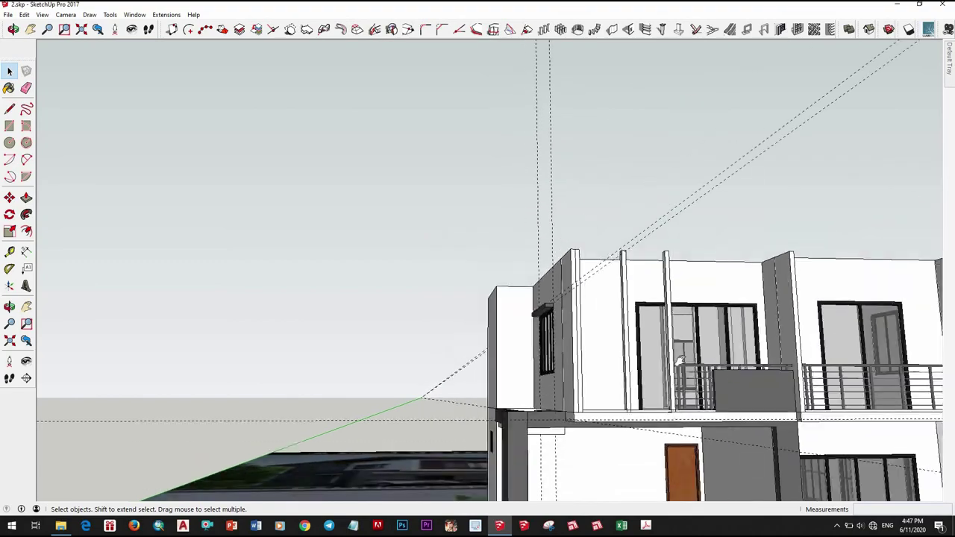
mouse_move(522, 336)
middle_mouse_down()
mouse_move(507, 331)
mouse_move(603, 315)
mouse_move(533, 430)
middle_mouse_up()
scroll(506, 331, "up", 5)
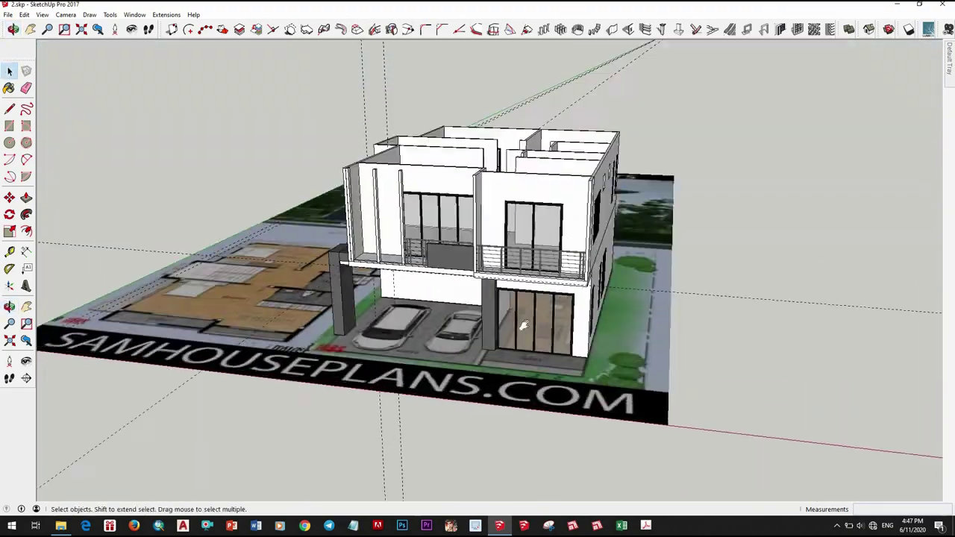
scroll(533, 430, "down", 4)
scroll(543, 294, "up", 5)
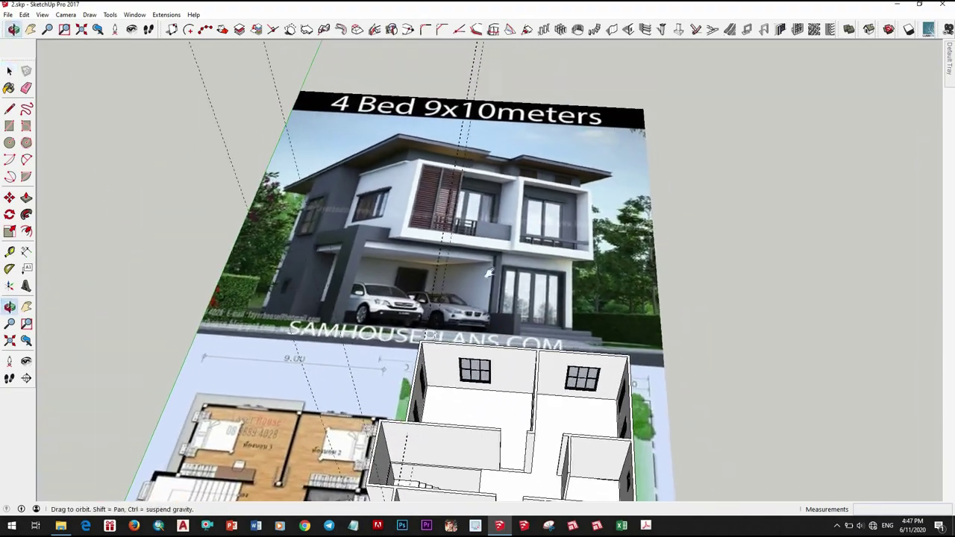
mouse_move(543, 294)
middle_mouse_down()
mouse_move(611, 265)
mouse_move(527, 356)
mouse_move(379, 396)
middle_mouse_up()
scroll(379, 395, "up", 5)
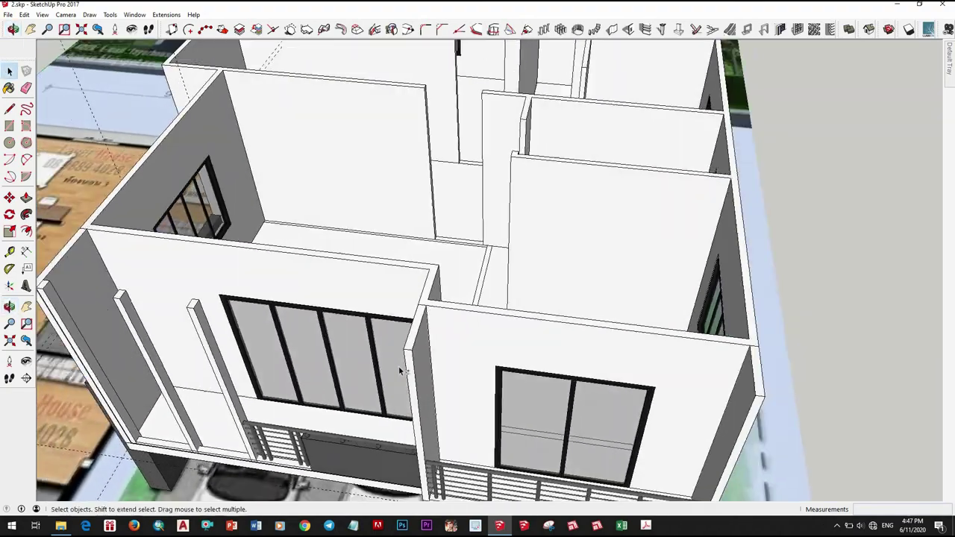
scroll(398, 365, "down", 5)
scroll(373, 389, "up", 3)
scroll(366, 358, "up", 2)
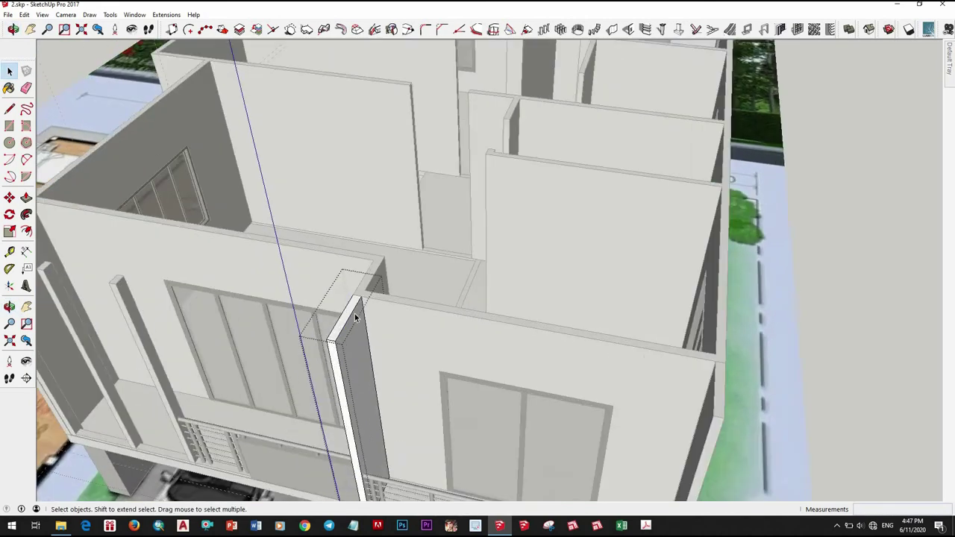
scroll(356, 317, "up", 1)
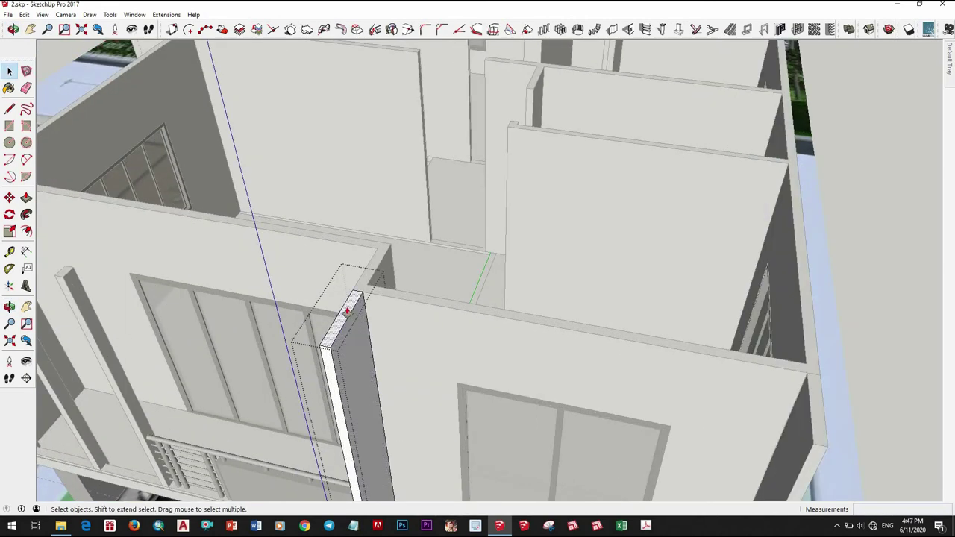
scroll(344, 326, "up", 3)
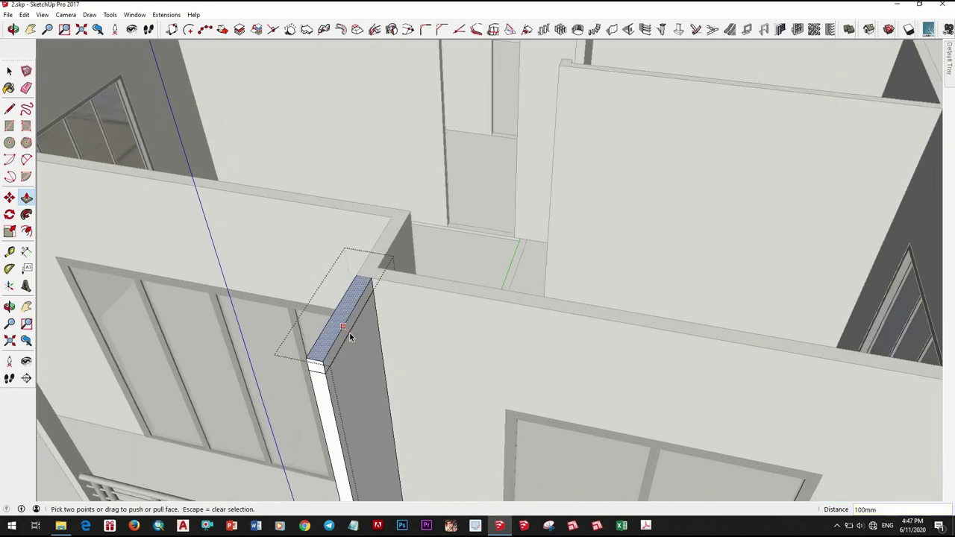
key("space")
key("p")
scroll(349, 322, "up", 2)
left_click(349, 323)
scroll(349, 322, "down", 3)
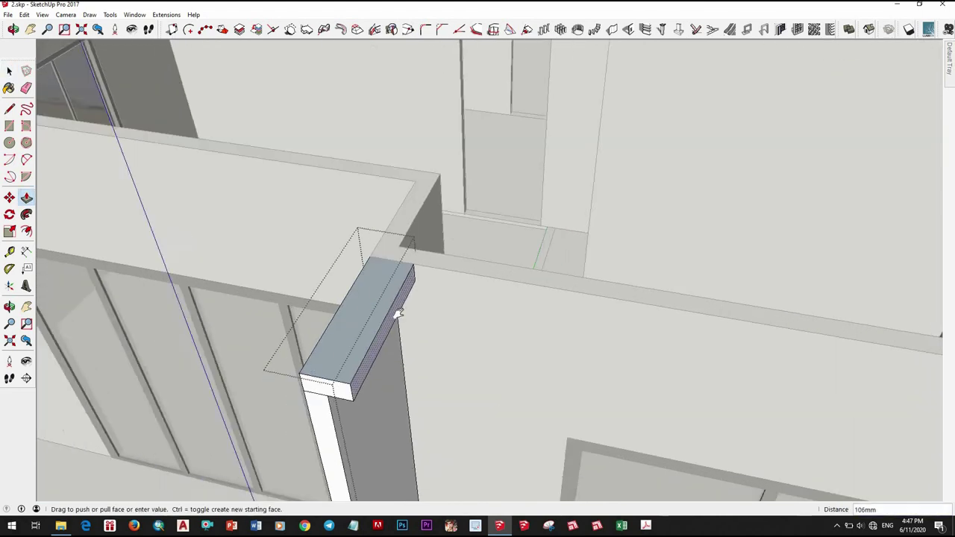
left_click(589, 336)
key("space")
scroll(523, 313, "down", 2)
scroll(508, 308, "up", 2)
right_click(614, 257)
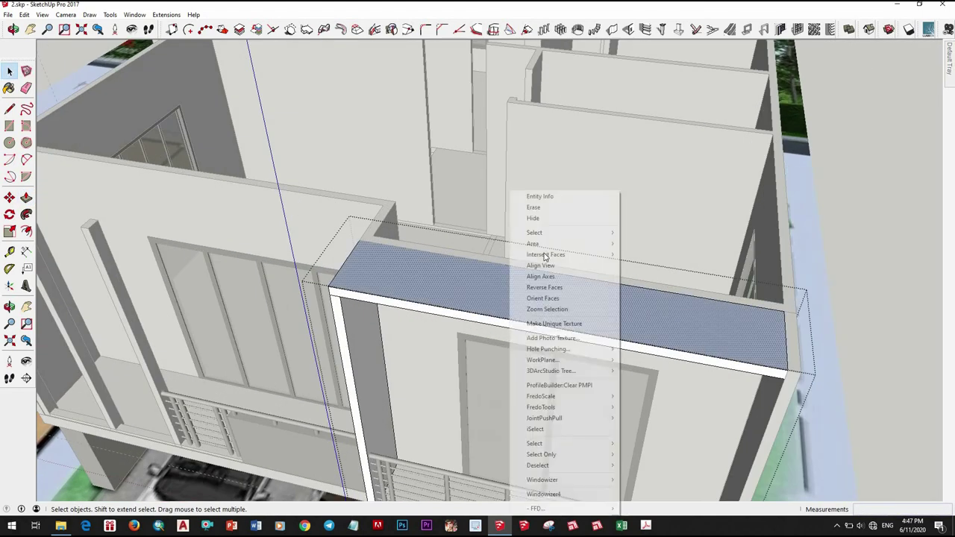
left_click(575, 284)
scroll(485, 314, "up", 2)
scroll(411, 336, "up", 2)
key("e")
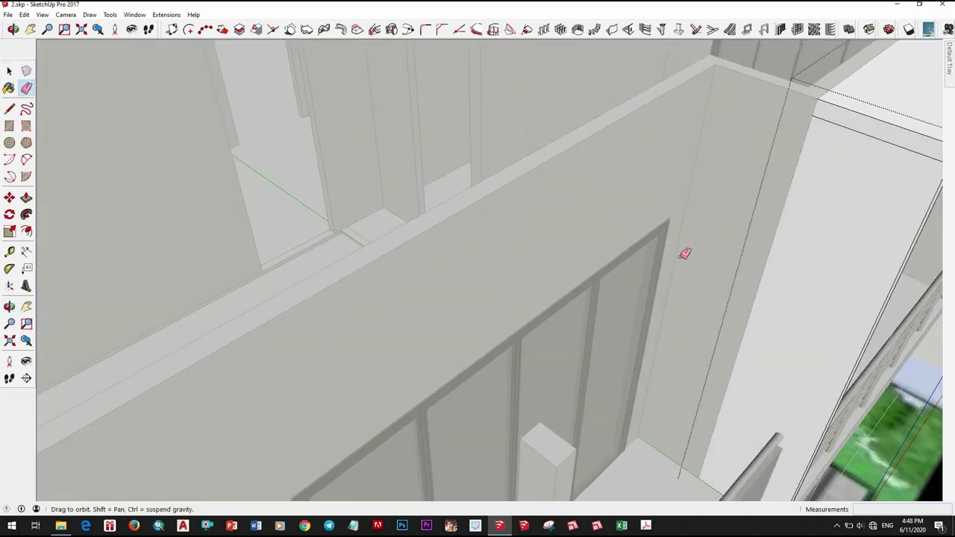
middle_click_drag(381, 350, 686, 268)
scroll(426, 324, "down", 2)
middle_click_drag(426, 323, 375, 347)
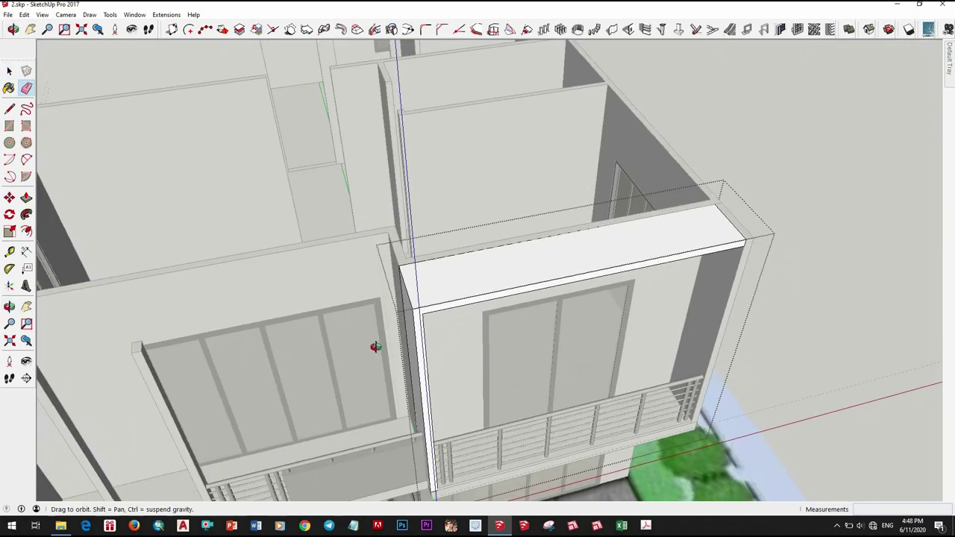
scroll(275, 273, "down", 3)
scroll(616, 316, "up", 3)
middle_click_drag(616, 315, 672, 274)
scroll(746, 264, "down", 5)
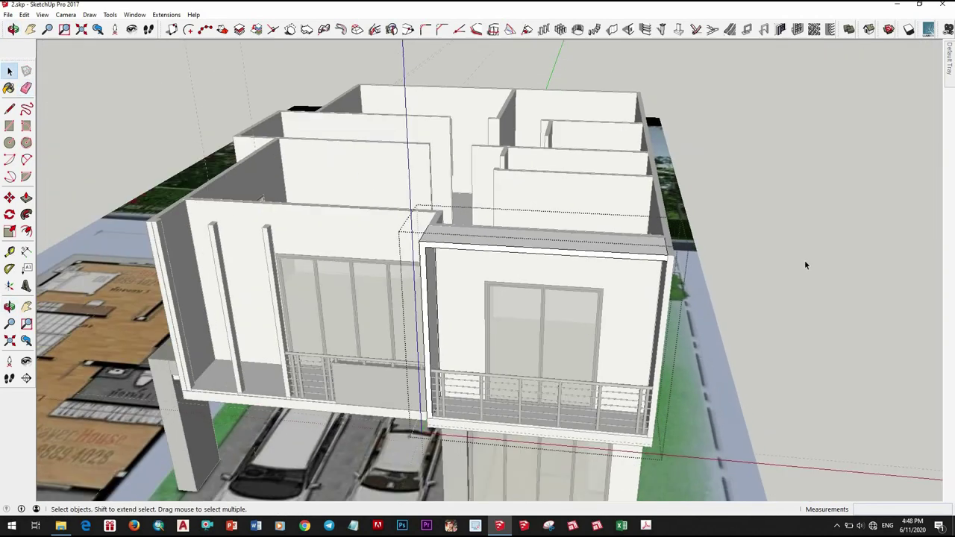
mouse_move(804, 259)
middle_mouse_down()
mouse_move(761, 188)
mouse_move(625, 149)
mouse_move(512, 291)
mouse_move(558, 402)
middle_mouse_up()
scroll(512, 291, "up", 2)
scroll(512, 291, "down", 3)
scroll(557, 403, "up", 3)
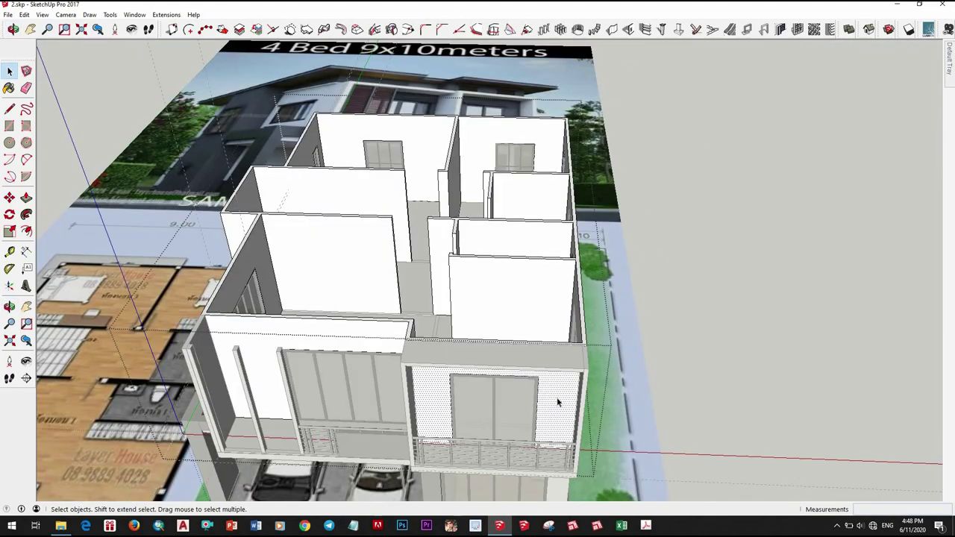
Compare the wall with the reference image and settle on an eye-level facade view
scroll(563, 419, "down", 3)
middle_click_drag(502, 401, 429, 337)
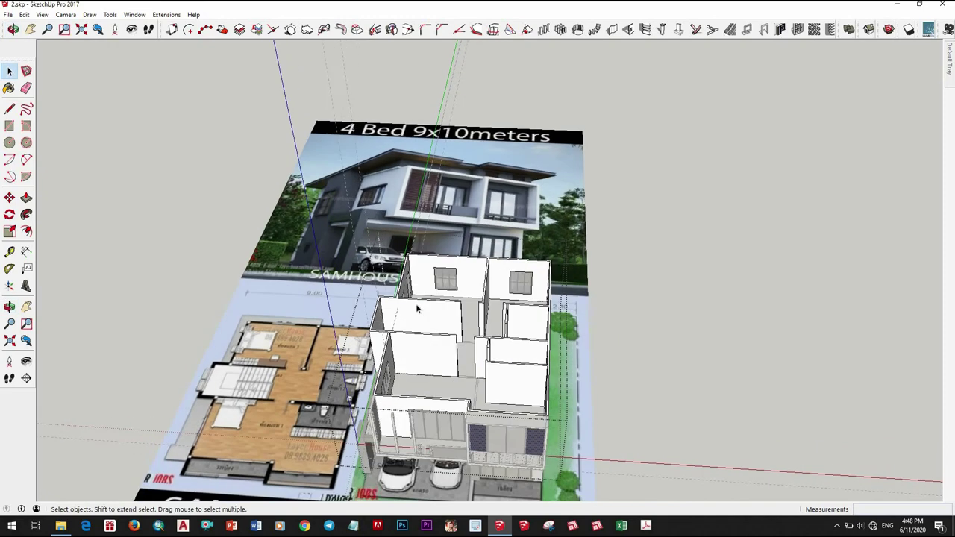
scroll(429, 337, "up", 5)
scroll(430, 337, "down", 3)
mouse_move(483, 377)
middle_mouse_down()
mouse_move(514, 348)
mouse_move(494, 446)
middle_mouse_up()
scroll(515, 349, "up", 3)
scroll(515, 349, "down", 3)
scroll(494, 447, "up", 3)
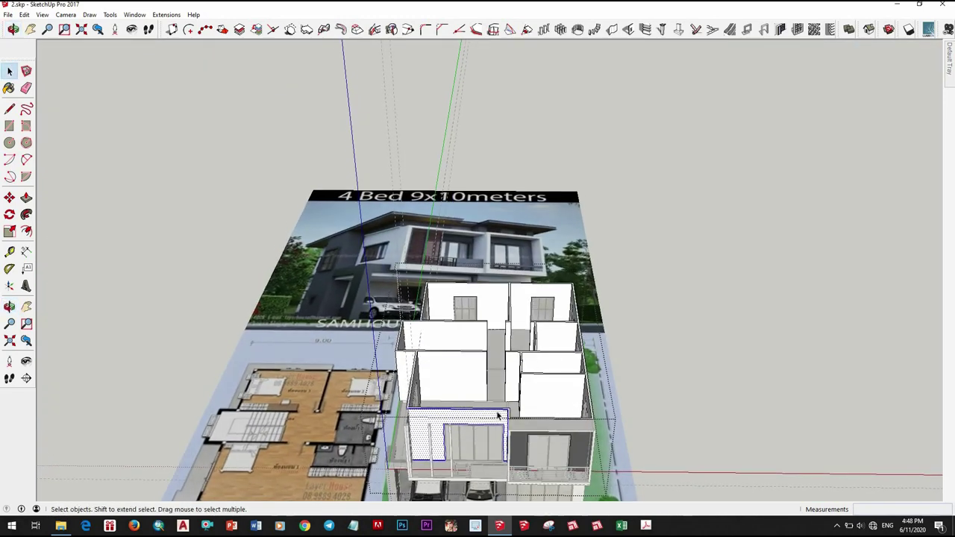
scroll(497, 416, "up", 3)
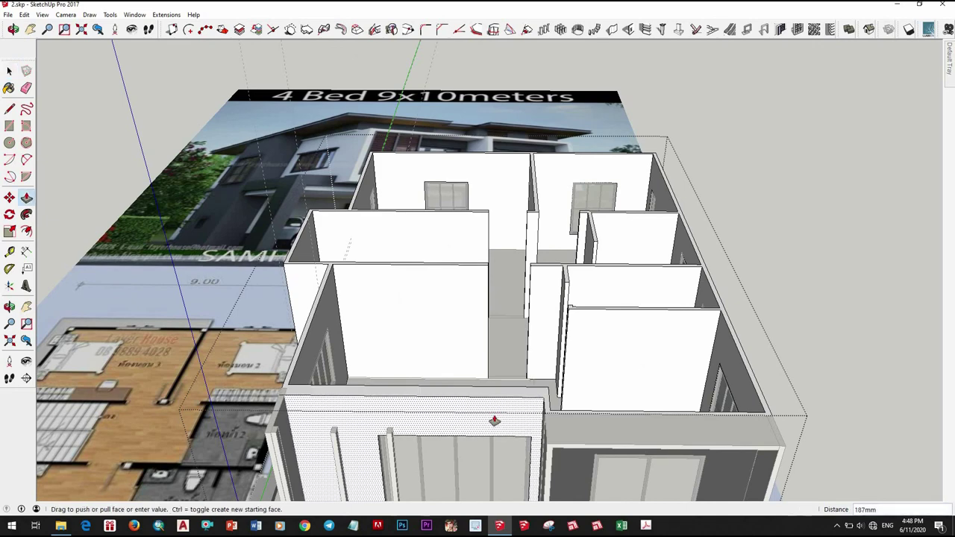
scroll(498, 410, "down", 3)
mouse_move(498, 410)
middle_mouse_down()
mouse_move(801, 266)
mouse_move(697, 234)
mouse_move(282, 328)
mouse_move(373, 298)
middle_mouse_up()
scroll(373, 298, "up", 2)
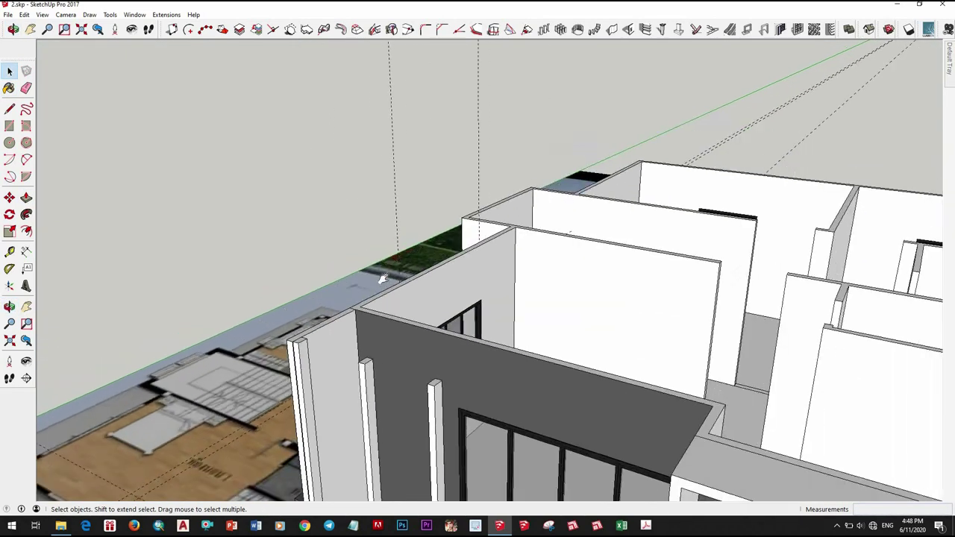
scroll(373, 298, "up", 2)
scroll(377, 326, "up", 2)
scroll(352, 249, "up", 2)
Reverse the blue back-facing face on the wall edge
key("p")
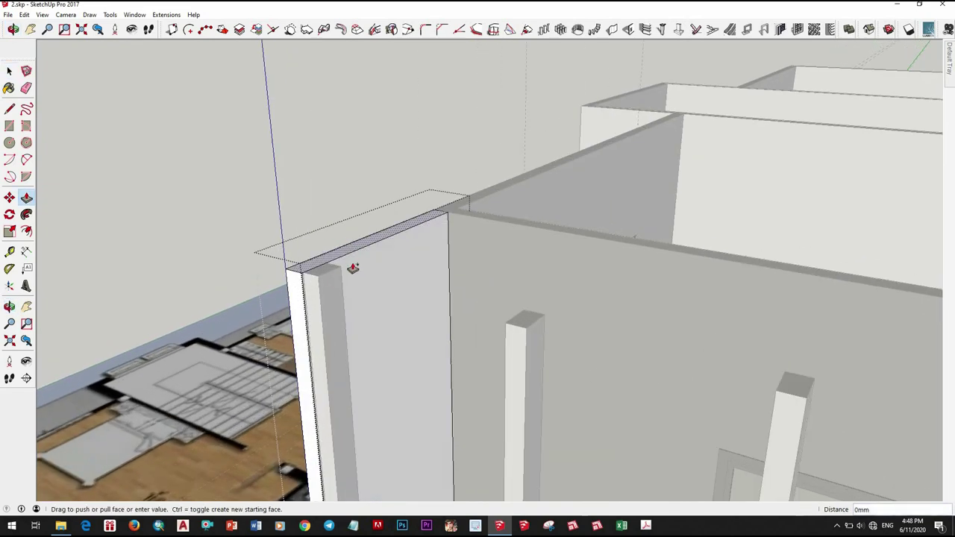
scroll(372, 299, "down", 2)
key("space")
scroll(388, 324, "down", 4)
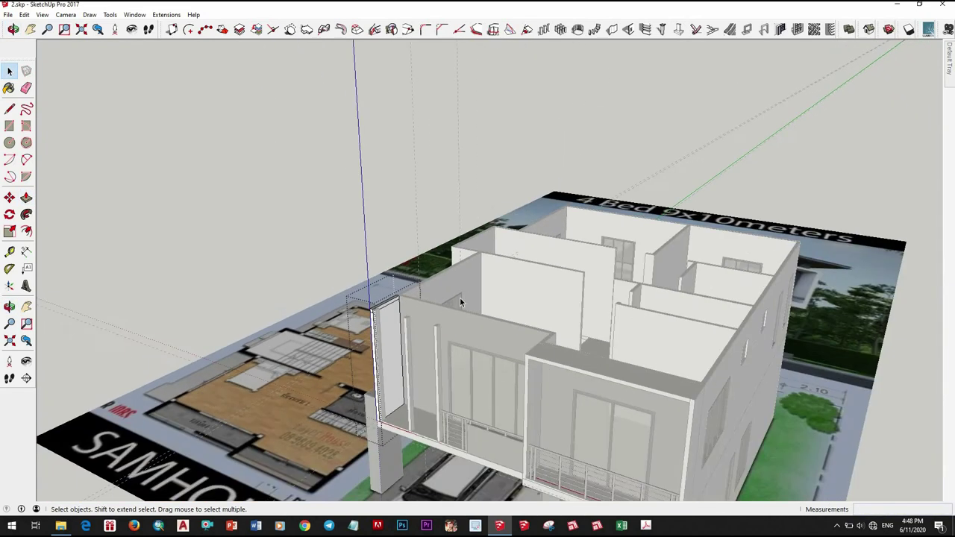
mouse_move(459, 297)
middle_mouse_down()
mouse_move(517, 398)
mouse_move(414, 376)
middle_mouse_up()
scroll(414, 377, "up", 5)
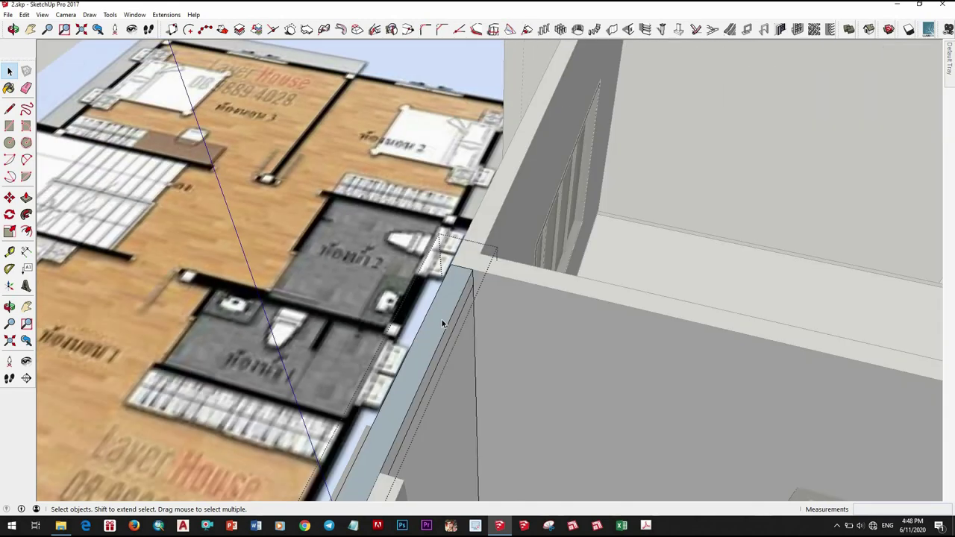
left_click(478, 287)
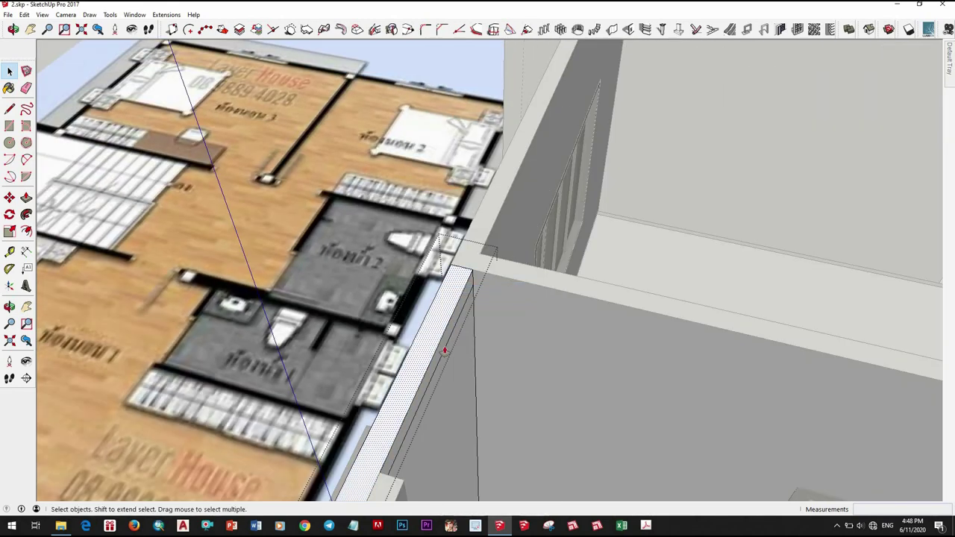
Push/Pull the wall and post tops about 161 mm up to the balcony's top beam
middle_click_drag(445, 349, 449, 337)
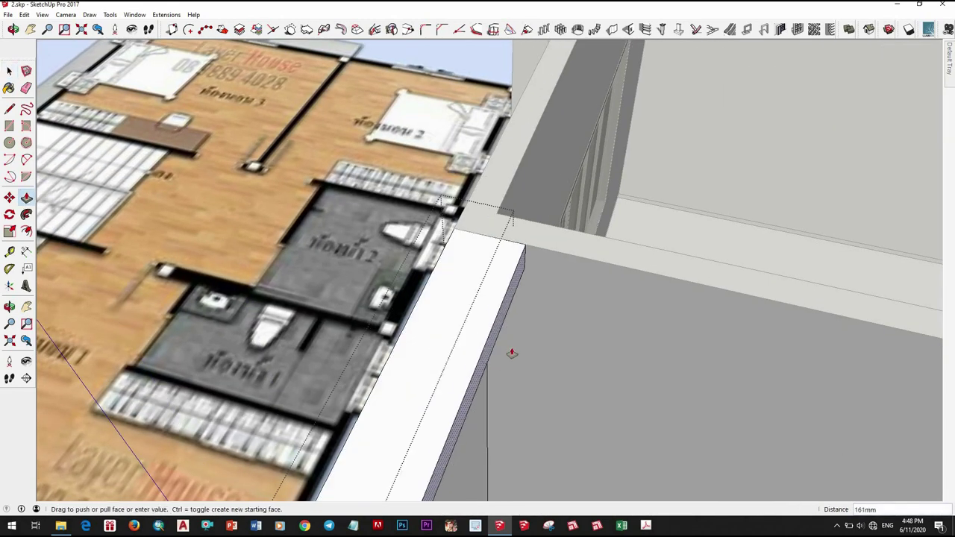
scroll(512, 352, "down", 5)
scroll(595, 394, "up", 5)
scroll(448, 356, "down", 5)
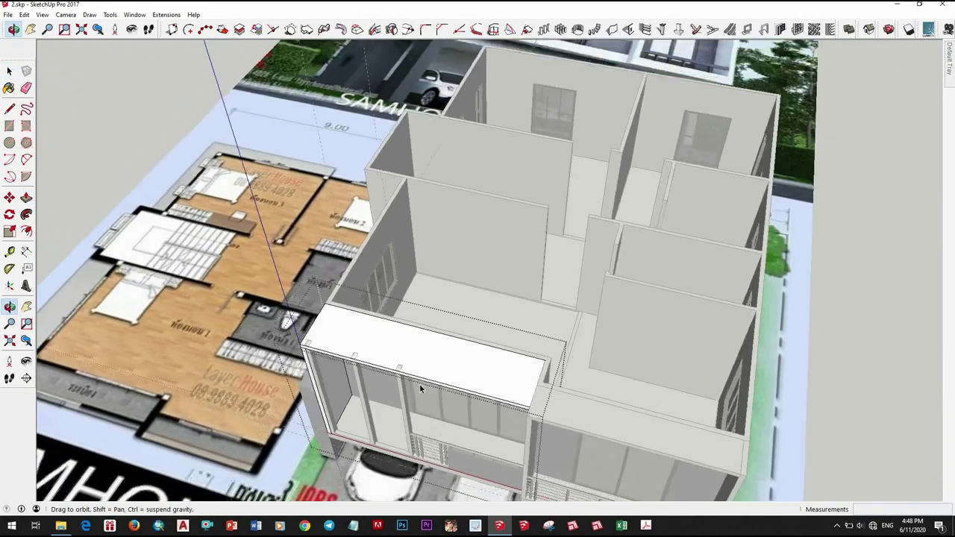
scroll(420, 383, "down", 3)
mouse_move(622, 396)
middle_mouse_down()
mouse_move(694, 261)
mouse_move(546, 368)
middle_mouse_up()
scroll(476, 330, "up", 4)
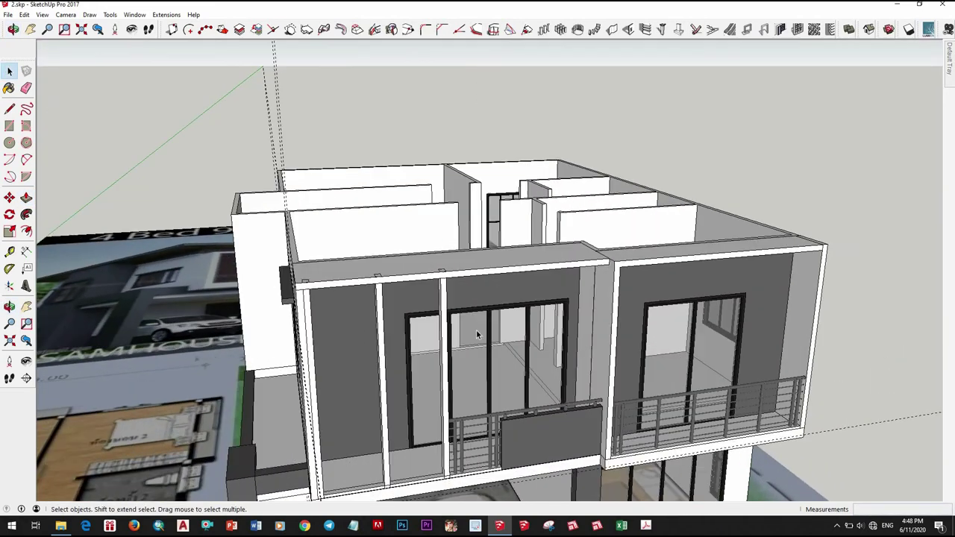
scroll(485, 322, "up", 3)
scroll(498, 314, "up", 2)
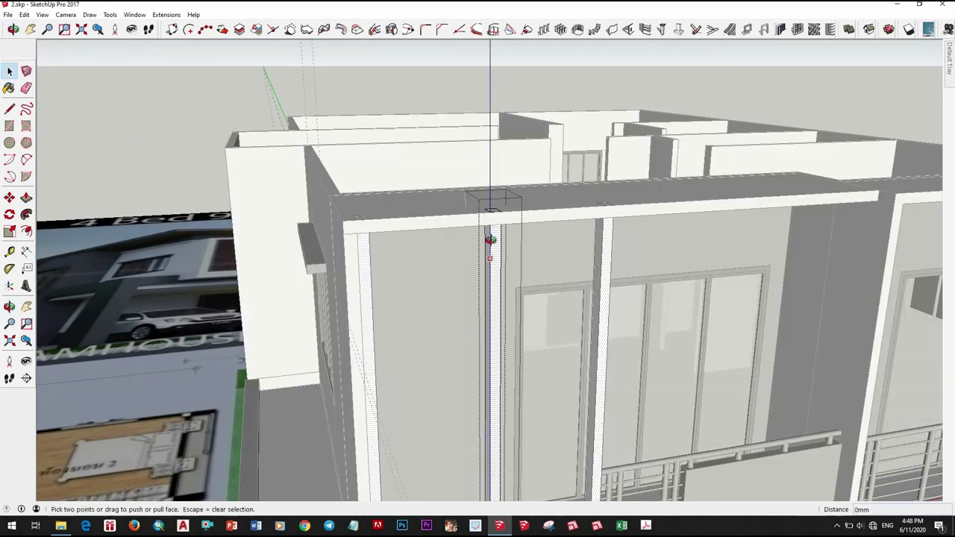
scroll(490, 239, "up", 3)
scroll(458, 277, "up", 2)
key("space")
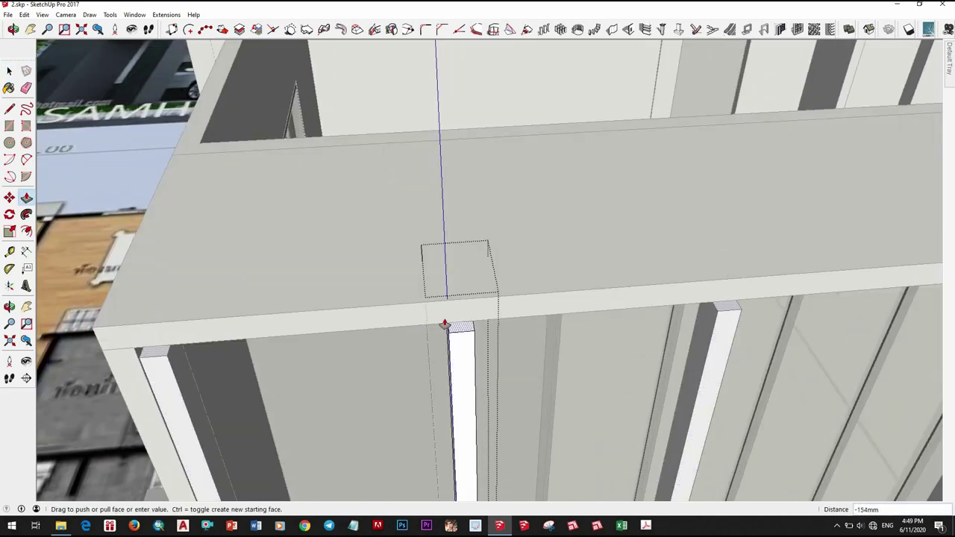
scroll(456, 330, "up", 1)
scroll(522, 328, "down", 3)
key("space")
scroll(584, 330, "down", 5)
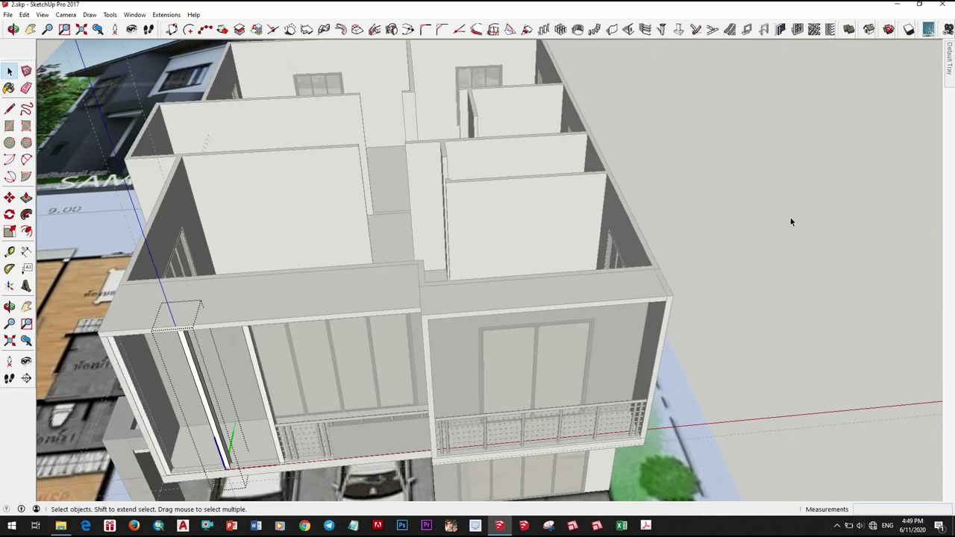
Check the extended wall from the front of the upper floor
mouse_move(790, 219)
middle_mouse_down()
mouse_move(543, 166)
mouse_move(486, 263)
mouse_move(433, 314)
mouse_move(550, 375)
middle_mouse_up()
scroll(431, 317, "up", 5)
scroll(433, 313, "up", 2)
scroll(429, 283, "down", 3)
scroll(419, 223, "down", 3)
scroll(419, 222, "up", 5)
scroll(512, 383, "up", 3)
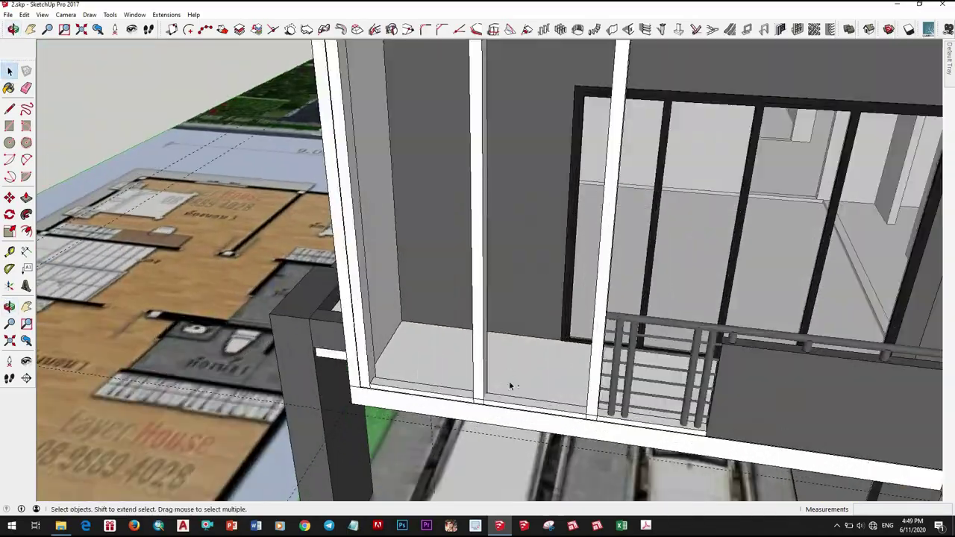
scroll(377, 410, "down", 2)
scroll(377, 410, "up", 2)
Orbit around the balcony and down to its floor above the garage
mouse_move(367, 305)
middle_mouse_down()
mouse_move(420, 347)
mouse_move(437, 379)
mouse_move(485, 333)
mouse_move(418, 462)
middle_mouse_up()
scroll(437, 380, "down", 5)
scroll(418, 462, "up", 3)
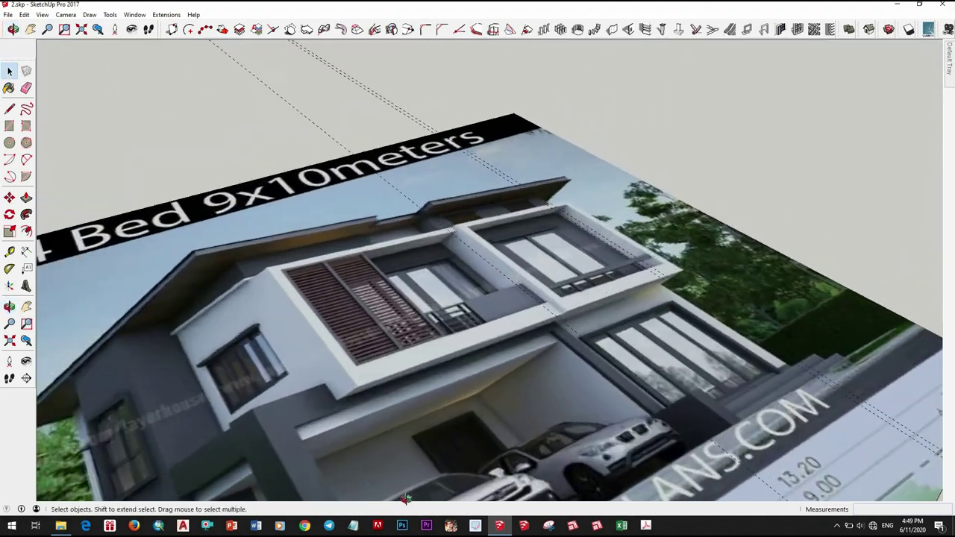
scroll(403, 497, "up", 3)
middle_click_drag(401, 494, 360, 314)
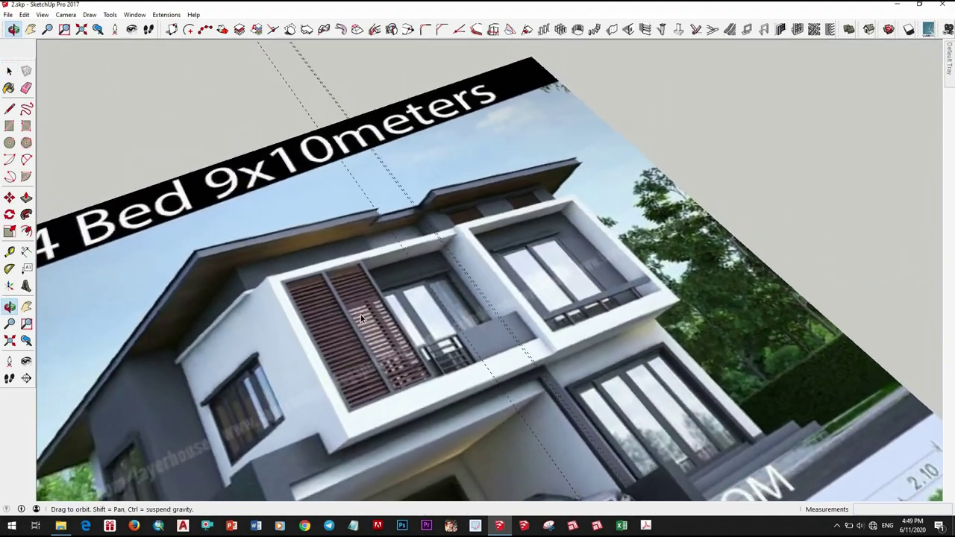
scroll(361, 314, "down", 5)
scroll(418, 298, "down", 3)
scroll(475, 337, "up", 6)
scroll(476, 338, "up", 4)
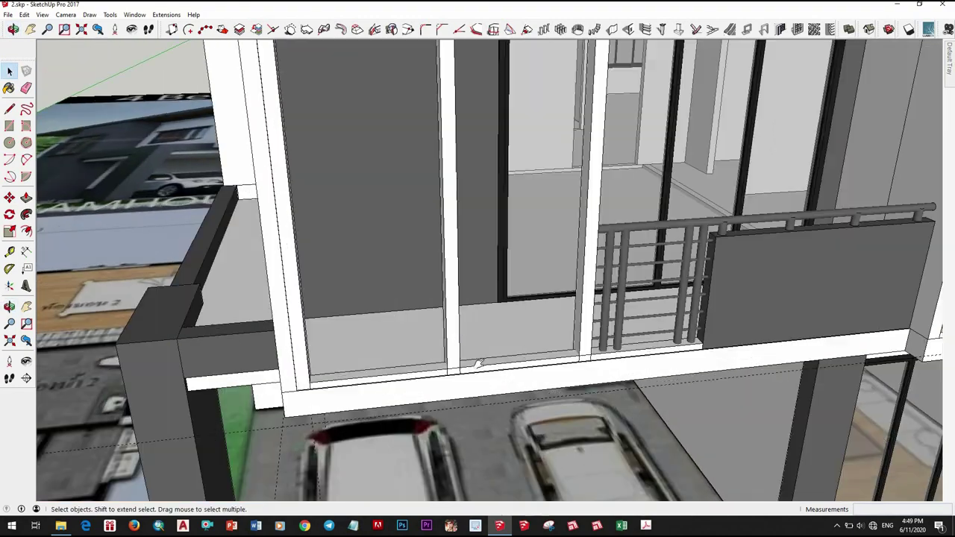
scroll(522, 386, "up", 2)
mouse_move(523, 385)
middle_mouse_down()
mouse_move(464, 335)
mouse_move(523, 373)
middle_mouse_up()
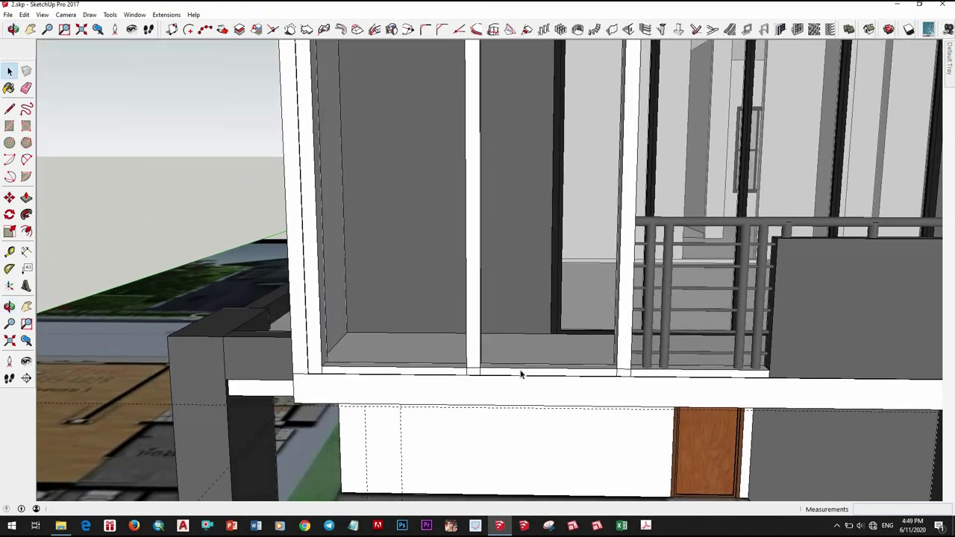
Select the thin bar at the balcony floor edge and orbit close to the wall corner
left_click(520, 374)
scroll(521, 370, "down", 2)
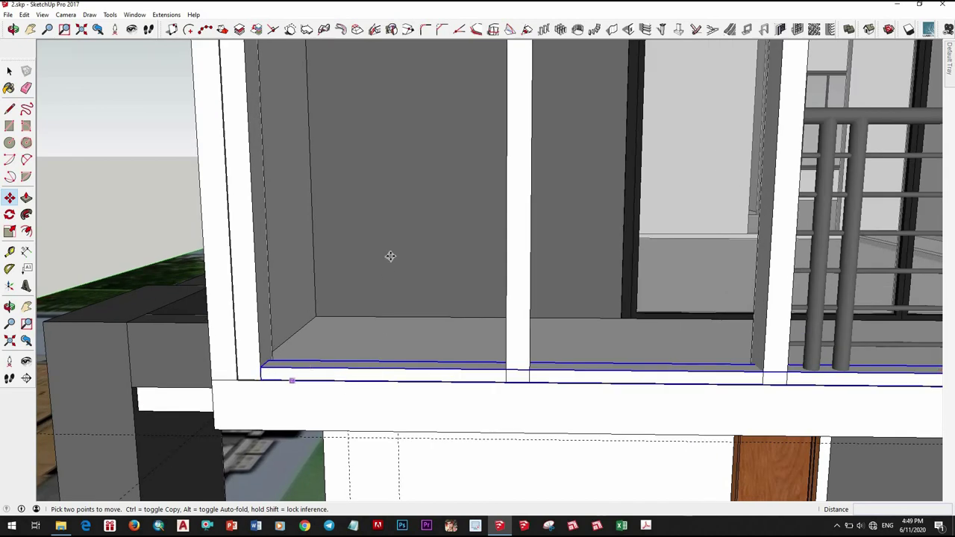
mouse_move(390, 256)
middle_mouse_down()
mouse_move(411, 251)
mouse_move(380, 245)
middle_mouse_up()
scroll(383, 250, "up", 2)
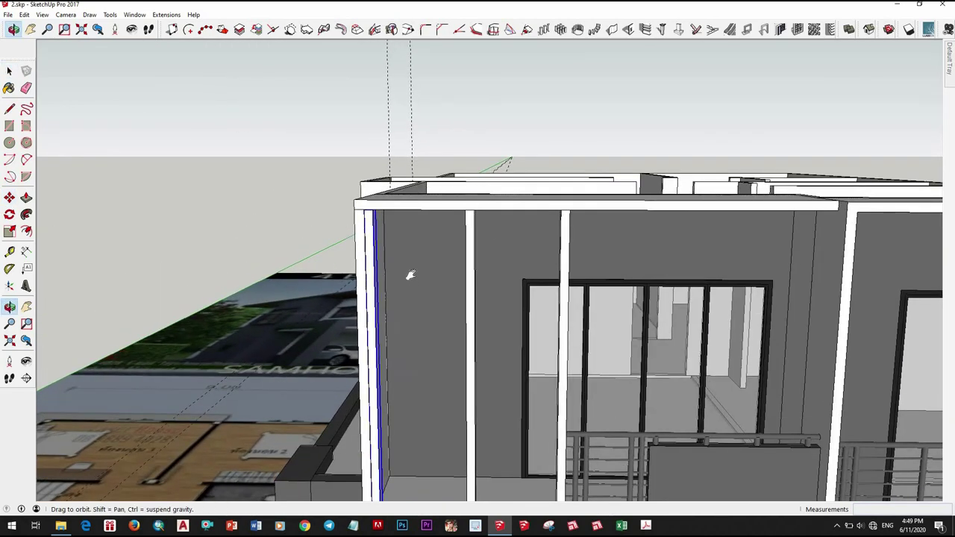
middle_click_drag(410, 275, 385, 232)
scroll(386, 226, "up", 3)
scroll(467, 292, "down", 1)
scroll(393, 308, "down", 2)
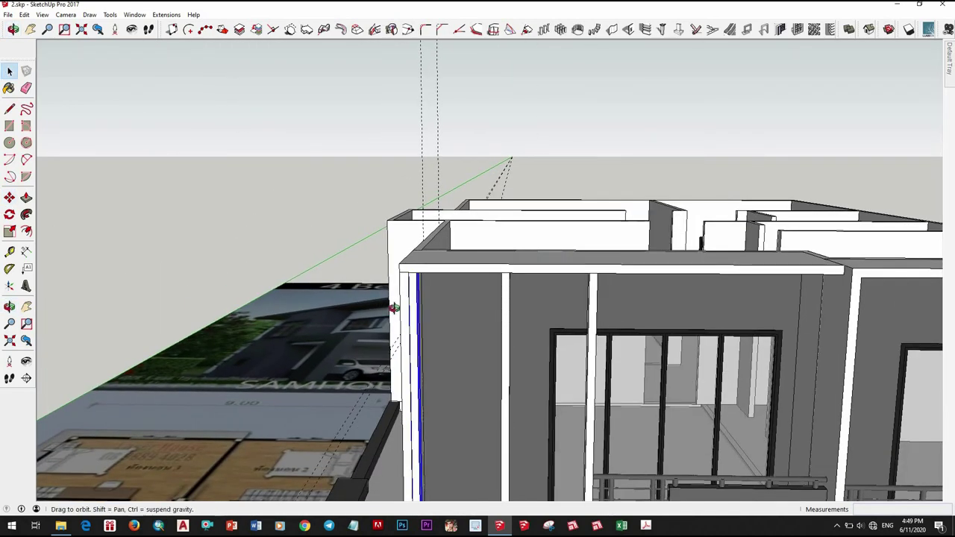
middle_click_drag(393, 308, 447, 262)
scroll(430, 311, "up", 2)
With Paint Bucket active, inspect the frame from under the top beam to the bottom rail
key("b")
scroll(400, 396, "up", 2)
scroll(422, 458, "up", 2)
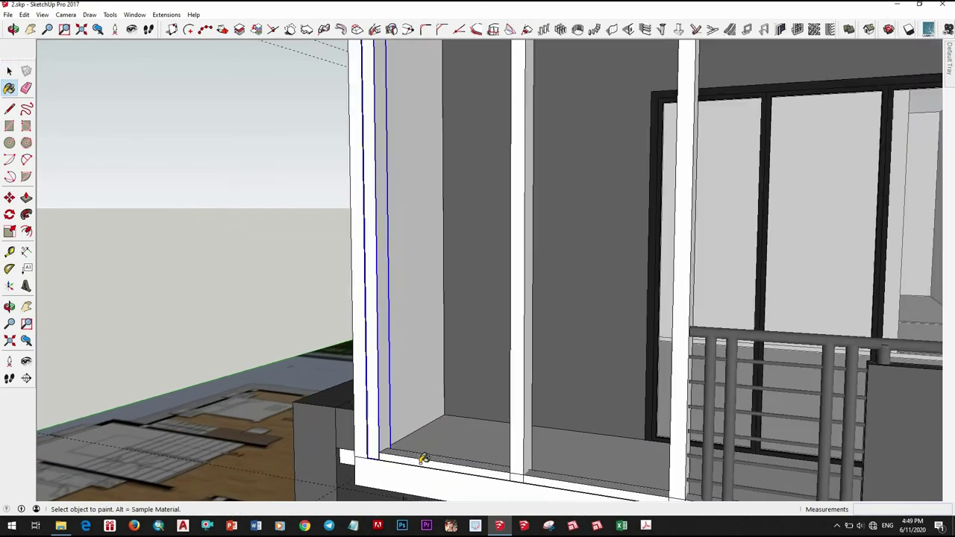
scroll(422, 458, "up", 1)
scroll(720, 389, "down", 3)
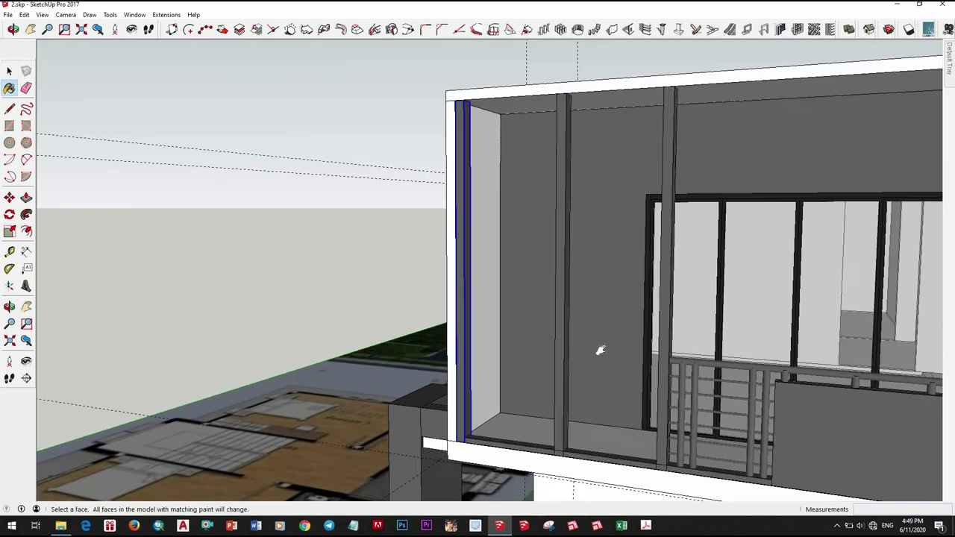
middle_click_drag(599, 348, 467, 160)
middle_click_drag(394, 140, 393, 139)
scroll(393, 138, "up", 2)
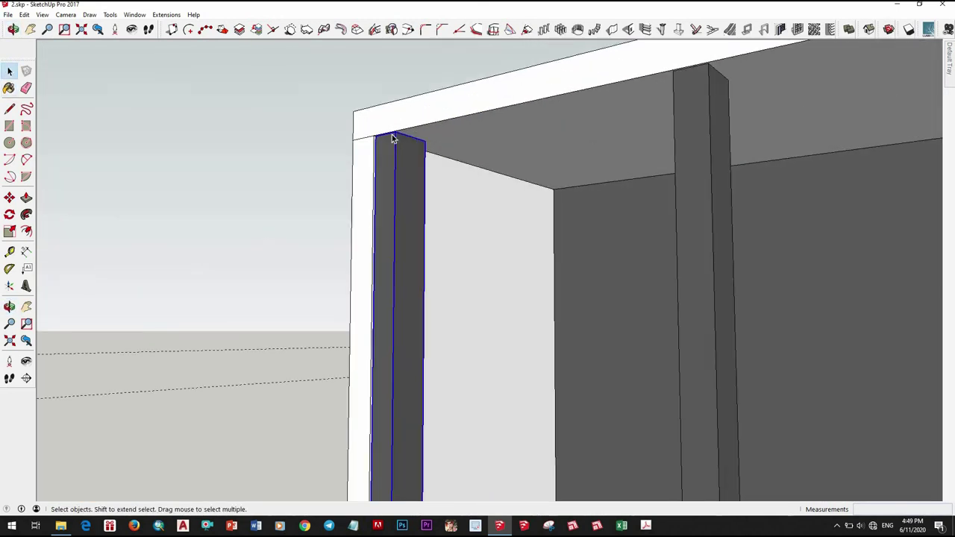
mouse_move(468, 320)
middle_mouse_down()
mouse_move(482, 320)
mouse_move(486, 277)
middle_mouse_up()
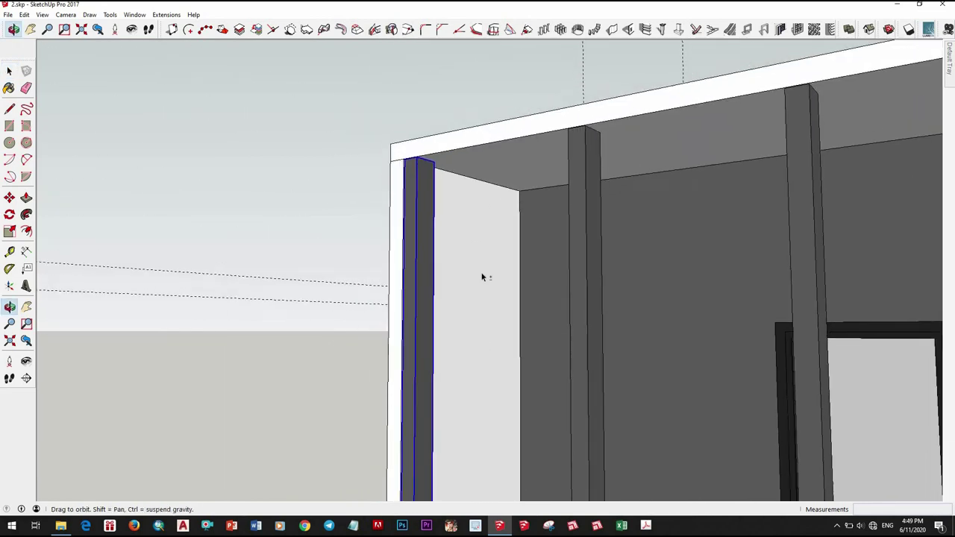
scroll(454, 420, "up", 2)
scroll(445, 440, "up", 1)
Copy the bar 3350 mm up under the top beam and extend its end
key("m")
scroll(381, 418, "up", 1)
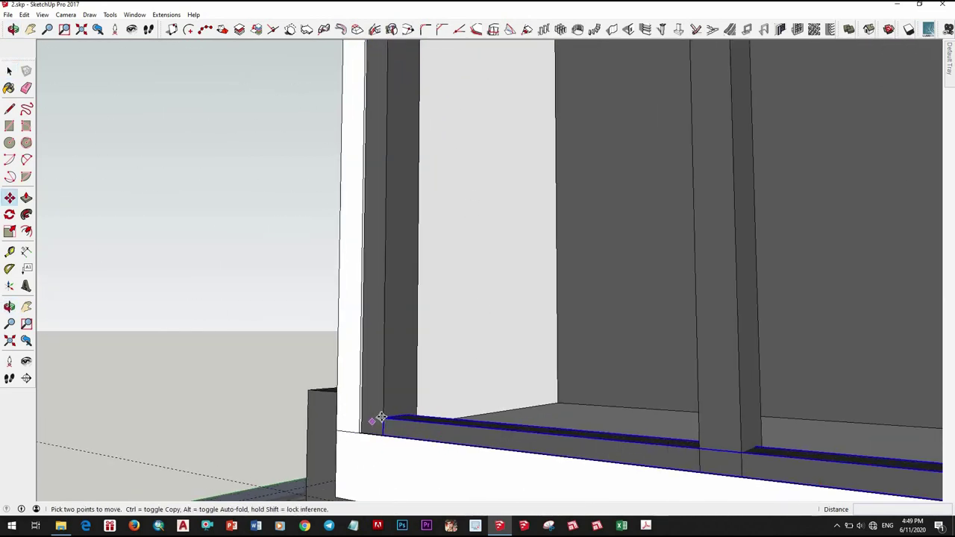
mouse_move(387, 319)
middle_mouse_down()
mouse_move(379, 276)
mouse_move(567, 224)
middle_mouse_up()
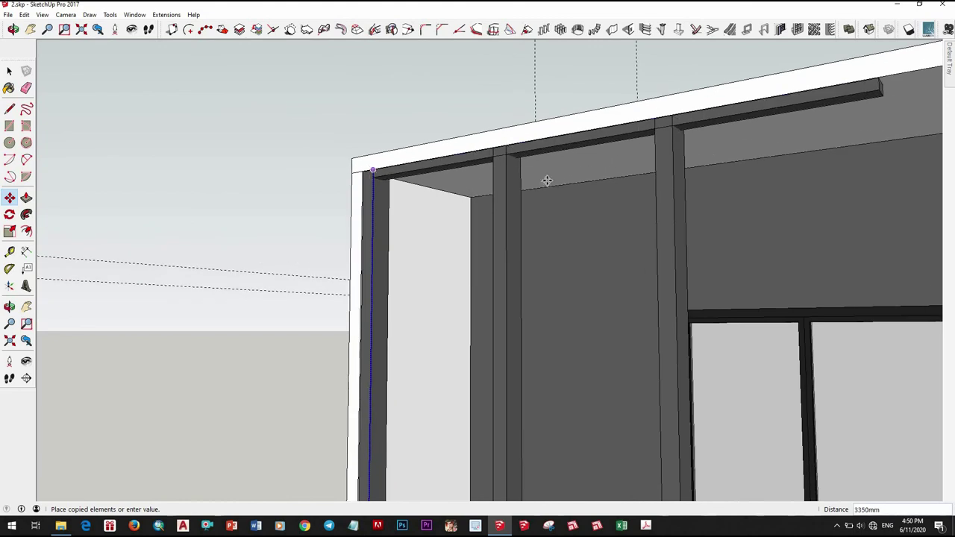
scroll(595, 217, "up", 2)
key("space")
scroll(640, 215, "up", 2)
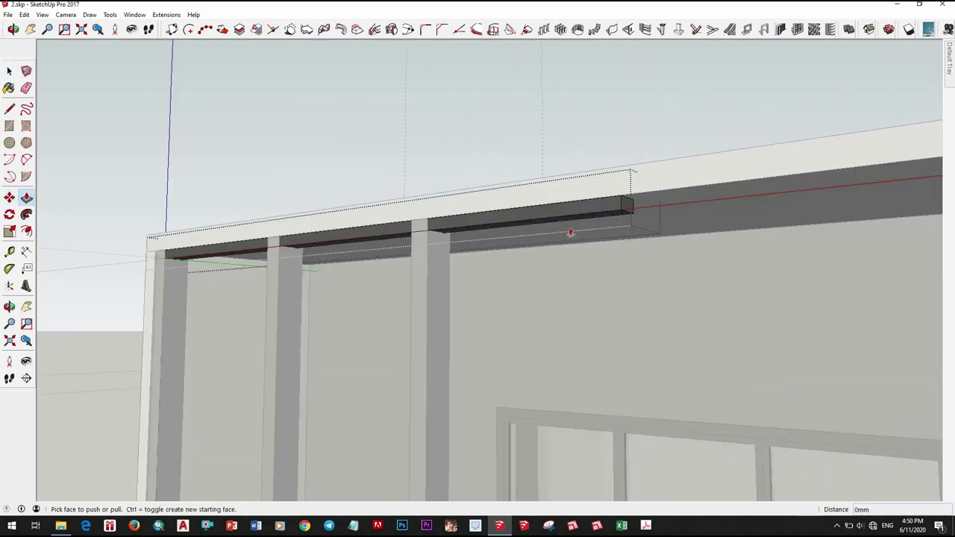
key("space")
scroll(522, 224, "down", 3)
Orbit and zoom to the lower inner corner of the balcony recess
mouse_move(580, 141)
middle_mouse_down()
mouse_move(628, 437)
mouse_move(531, 359)
middle_mouse_up()
scroll(605, 425, "up", 5)
scroll(605, 425, "down", 3)
scroll(528, 401, "down", 3)
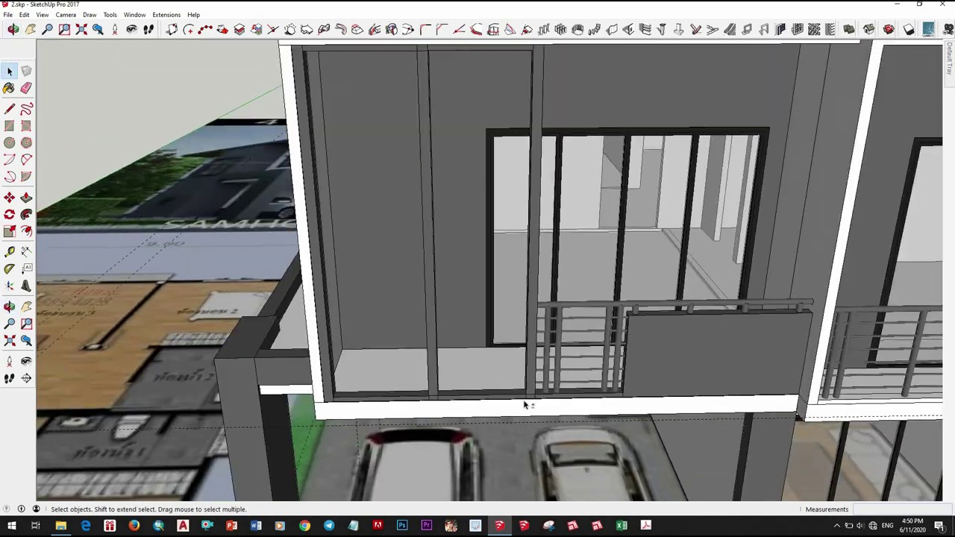
mouse_move(528, 401)
middle_mouse_down()
mouse_move(608, 417)
mouse_move(454, 398)
mouse_move(440, 443)
mouse_move(316, 424)
middle_mouse_up()
scroll(438, 446, "up", 3)
scroll(438, 446, "up", 2)
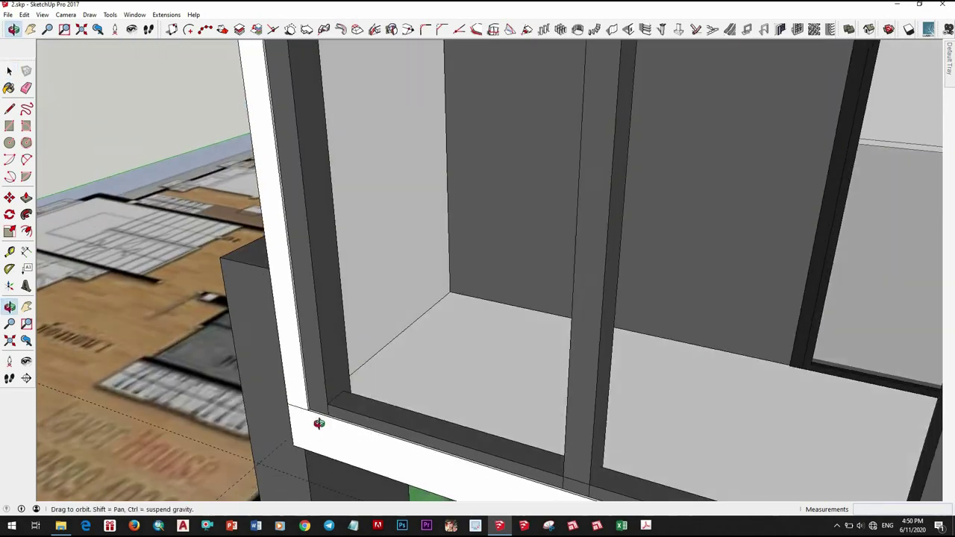
scroll(332, 407, "up", 2)
scroll(333, 405, "up", 2)
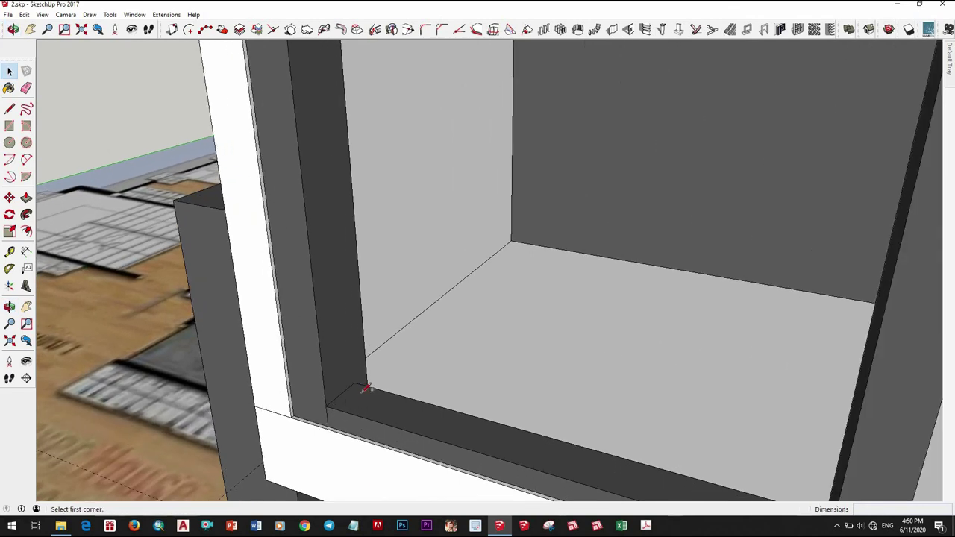
Draw a small rectangle on the recess ledge and push it up into a block
scroll(365, 388, "up", 1)
left_click(361, 392)
type("30,3")
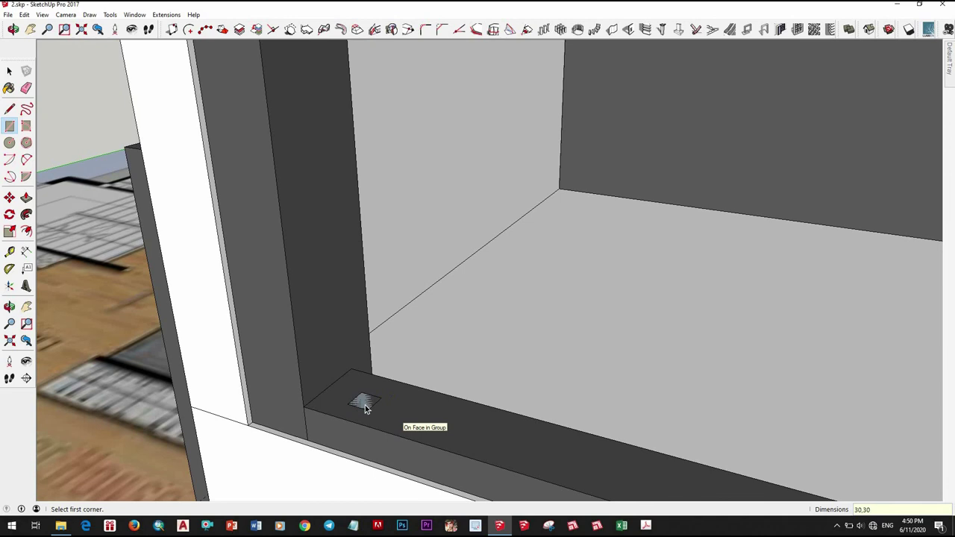
key("space")
scroll(365, 404, "up", 1)
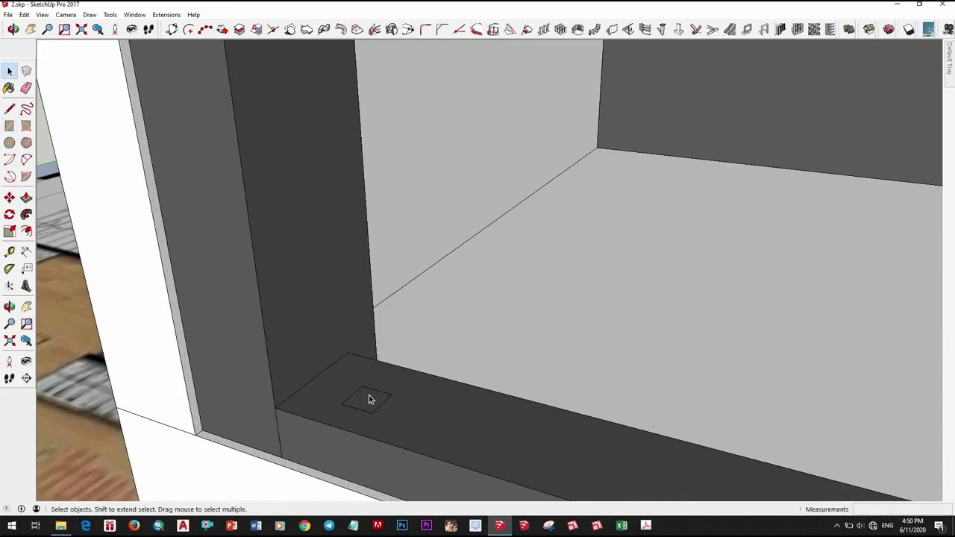
key("space")
Make the block a component and rotate it 90° to lie flat
triple_click(371, 306)
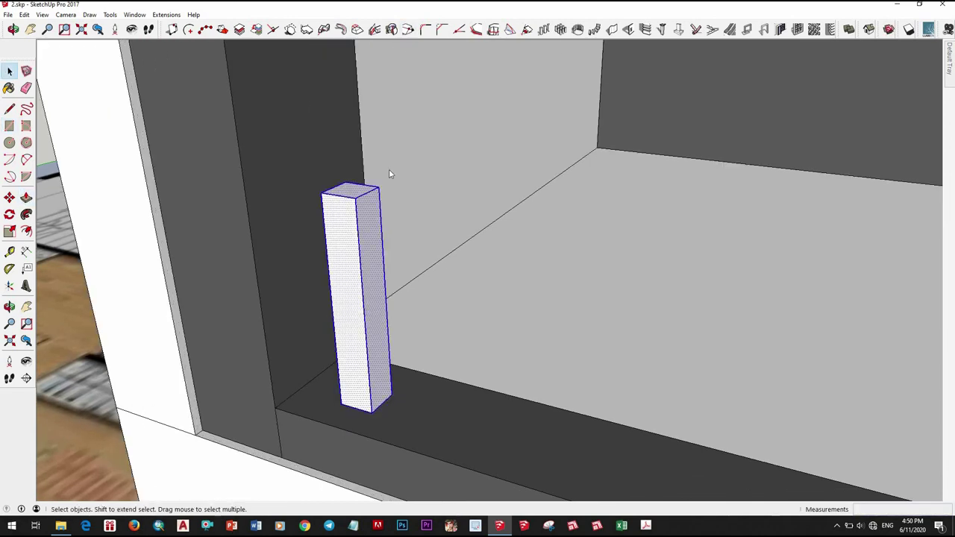
right_click(486, 179)
left_click(515, 188)
key("Return")
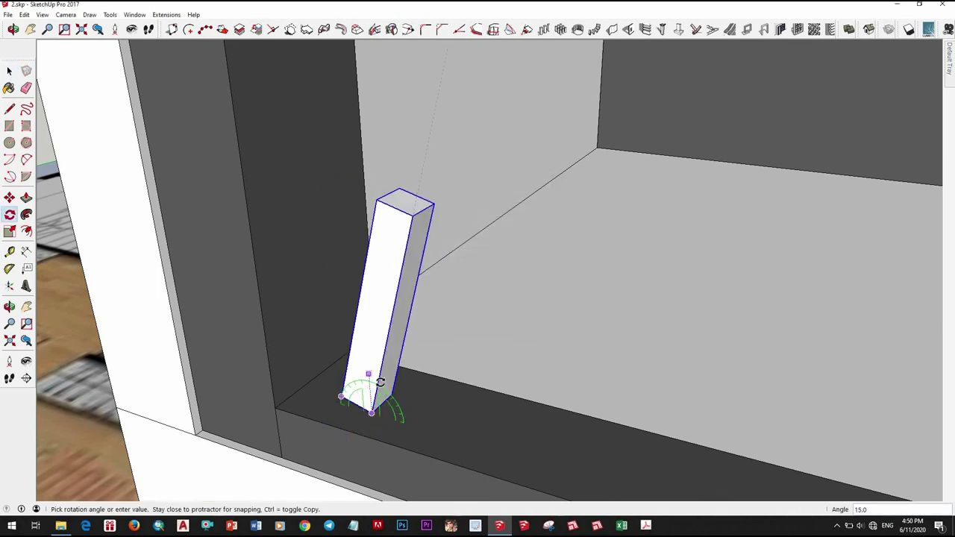
key("space")
Move the bar along the ledge into the corner against the recess's inner wall
scroll(462, 433, "down", 2)
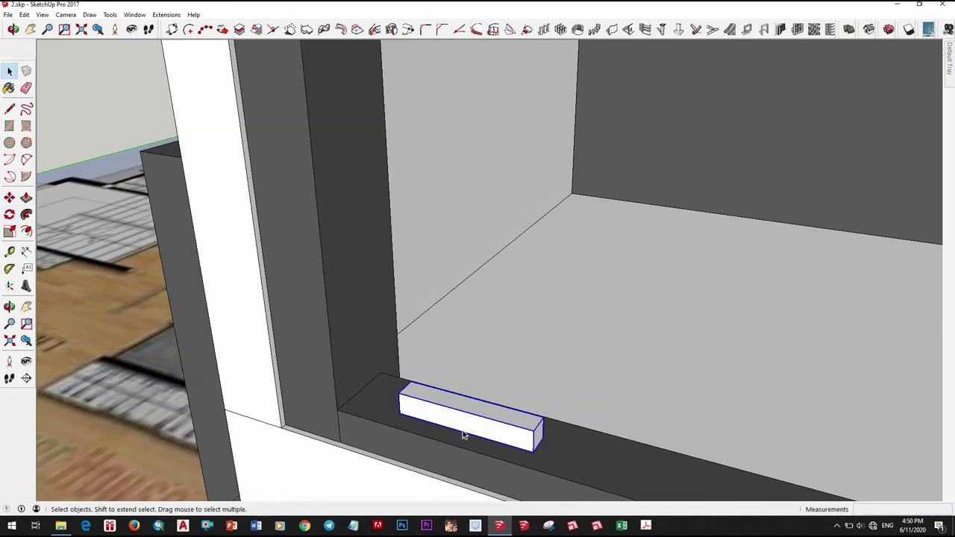
scroll(398, 409, "up", 2)
scroll(389, 430, "up", 2)
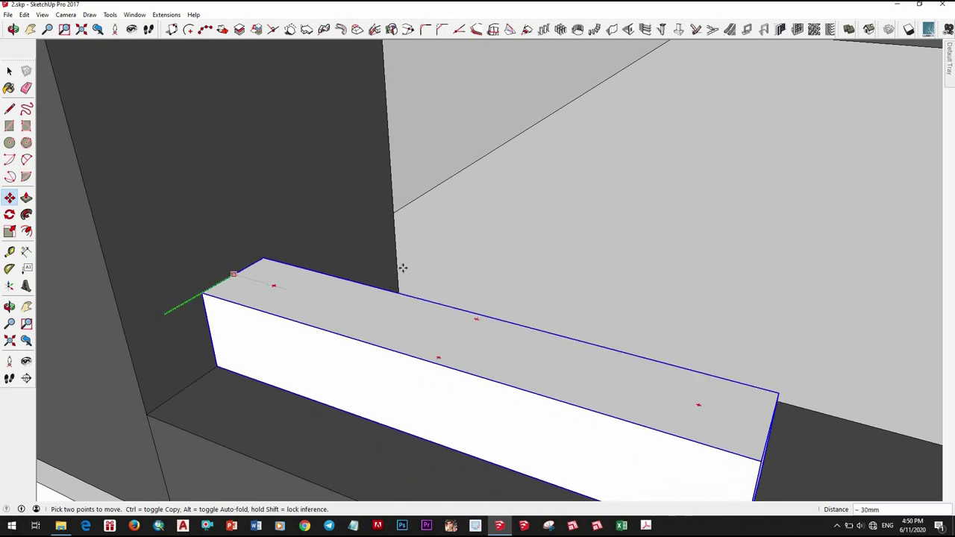
left_click(356, 343)
scroll(309, 329, "down", 3)
scroll(310, 329, "down", 2)
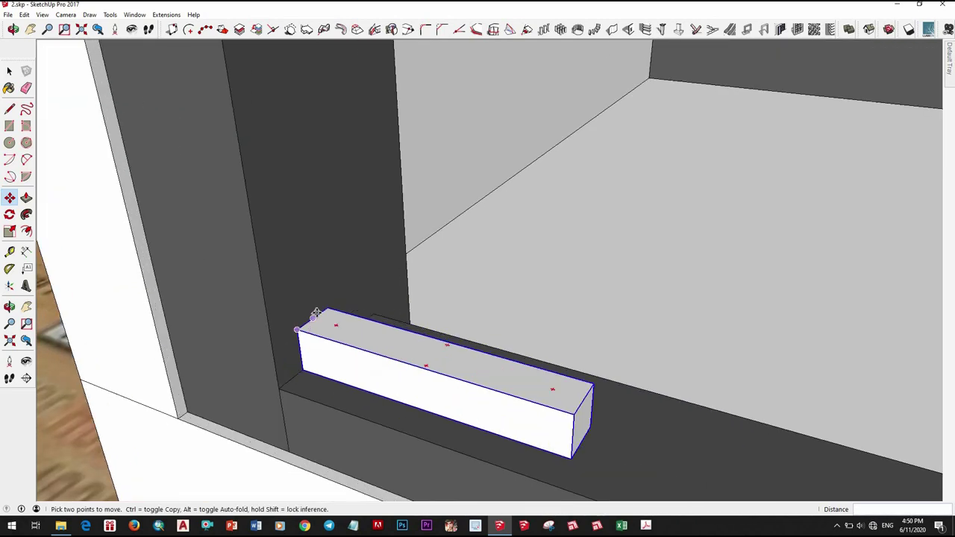
scroll(367, 330, "down", 2)
middle_click_drag(367, 330, 612, 389)
scroll(612, 390, "down", 3)
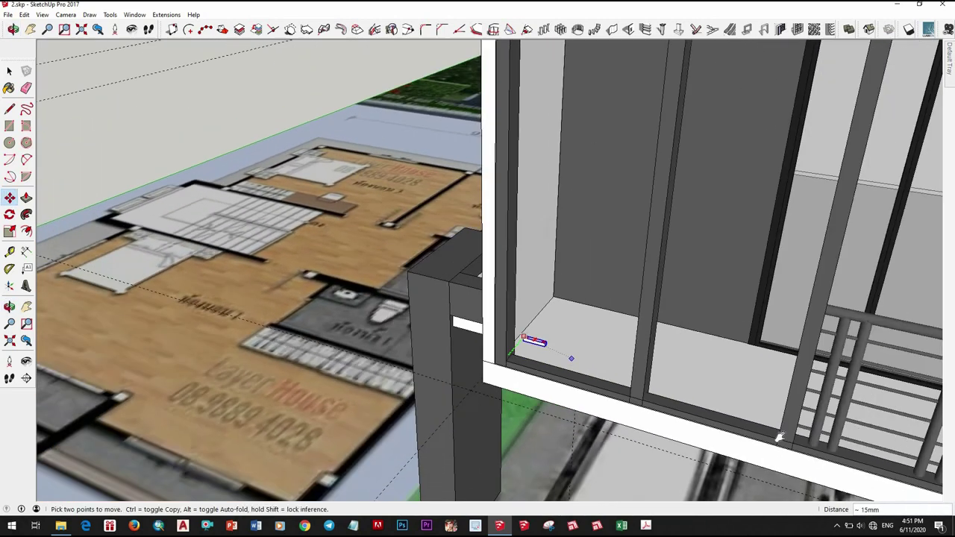
scroll(731, 435, "up", 2)
scroll(773, 453, "up", 2)
scroll(438, 346, "up", 2)
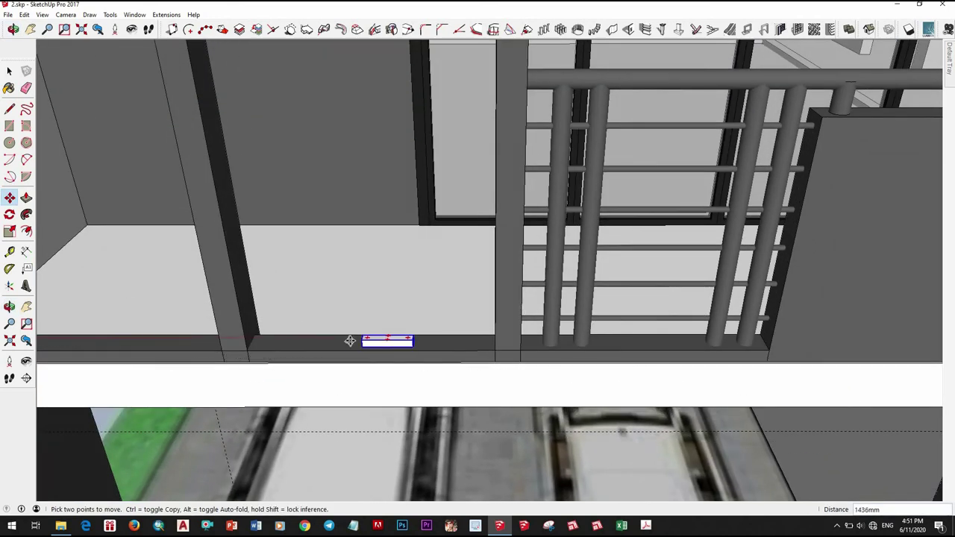
scroll(756, 342, "up", 2)
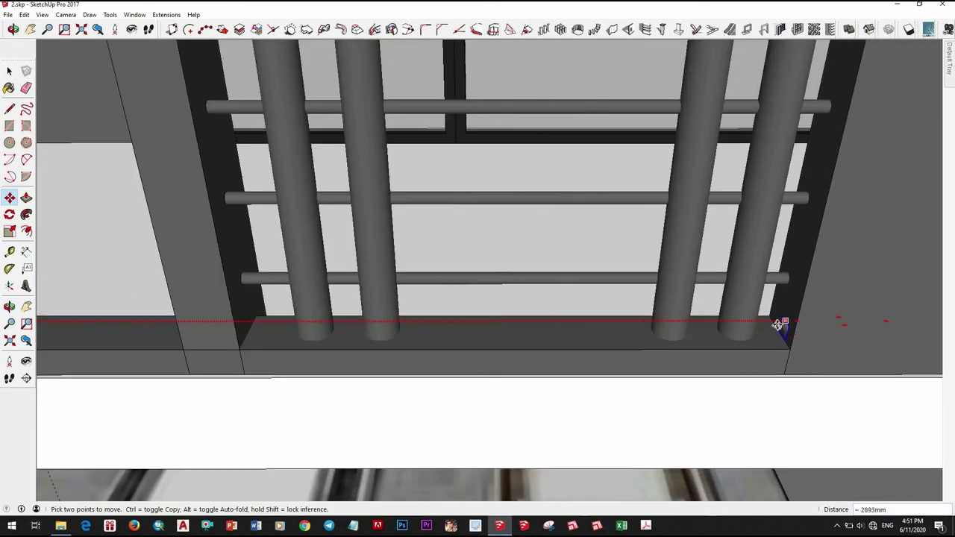
middle_click_drag(452, 357, 218, 341)
mouse_move(80, 347)
middle_mouse_down()
mouse_move(230, 437)
mouse_move(467, 407)
middle_mouse_up()
scroll(510, 427, "up", 3)
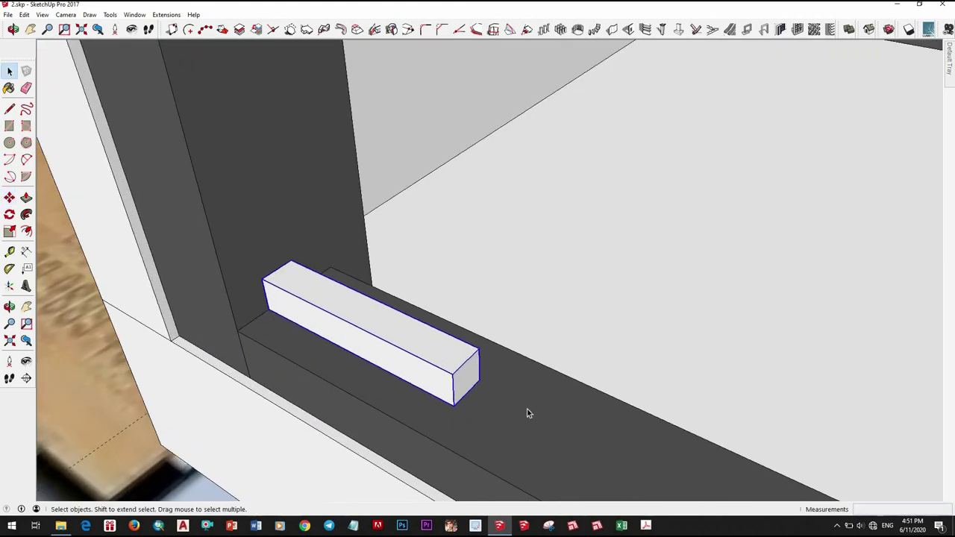
Edit the bar component and stretch the slat across the opening
key("Return")
scroll(505, 364, "down", 5)
scroll(582, 377, "down", 2)
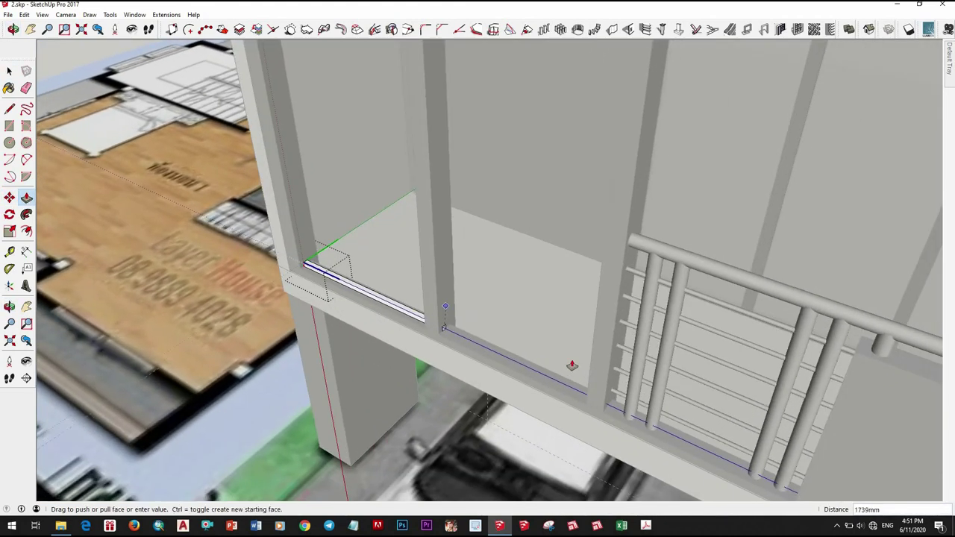
scroll(571, 366, "up", 2)
scroll(565, 311, "up", 2)
key("space")
Copy the slat up to the top of the louvre frame
mouse_move(498, 437)
middle_mouse_down()
mouse_move(643, 213)
mouse_move(565, 392)
mouse_move(432, 373)
middle_mouse_up()
scroll(436, 384, "up", 3)
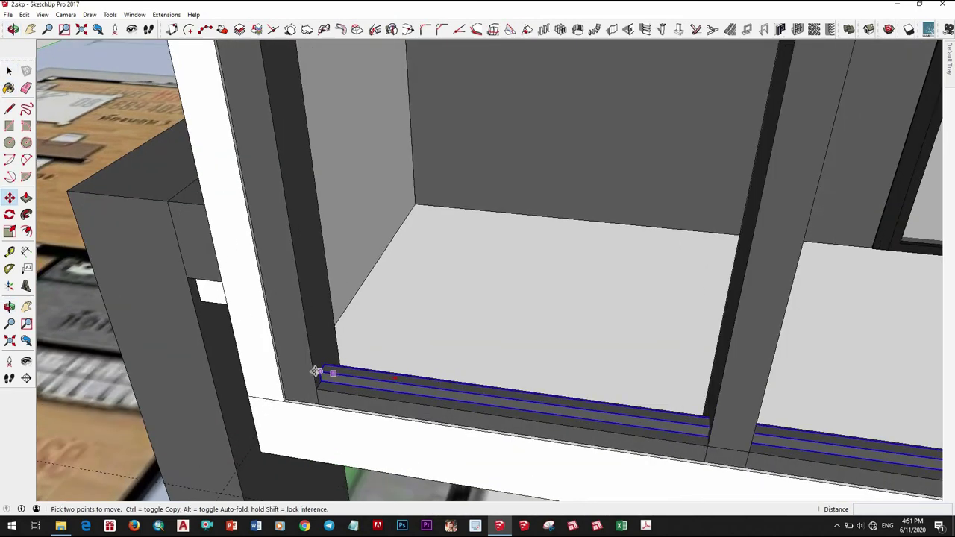
left_click(315, 373)
middle_click_drag(320, 277, 299, 137)
scroll(299, 137, "up", 5)
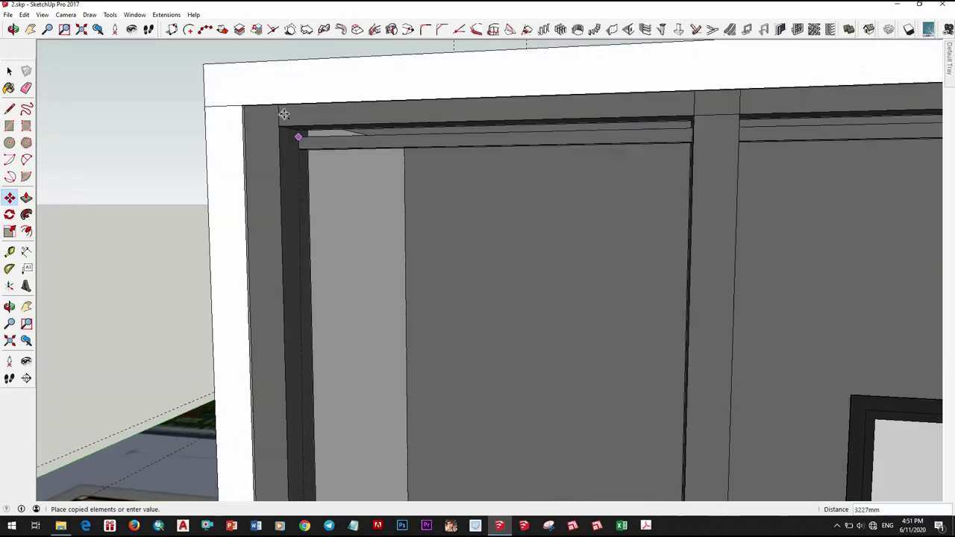
scroll(316, 144, "up", 3)
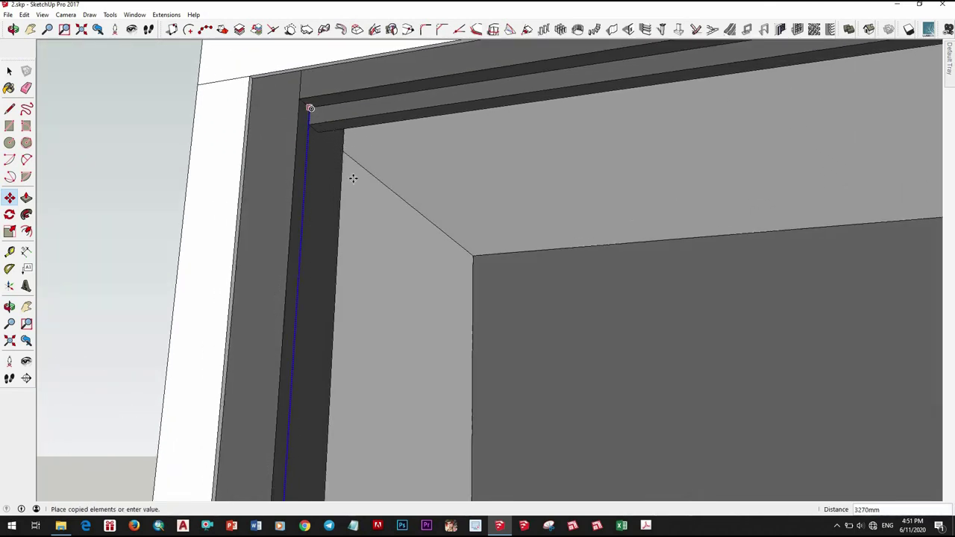
left_click(311, 112)
Orbit around the house to review the evenly spaced slats filling the frame
scroll(363, 207, "down", 3)
scroll(366, 283, "down", 5)
middle_click_drag(366, 283, 550, 409)
scroll(550, 409, "up", 3)
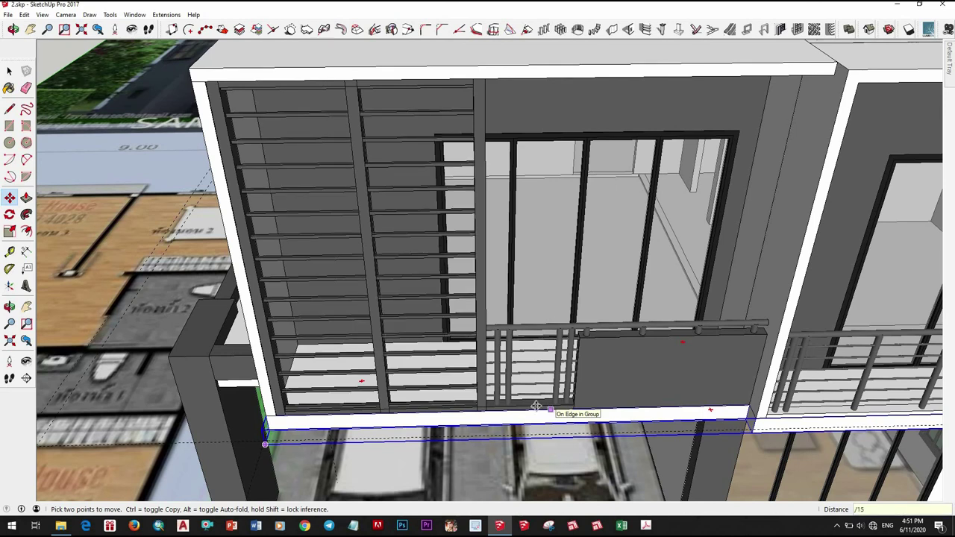
scroll(535, 405, "down", 4)
scroll(493, 433, "up", 2)
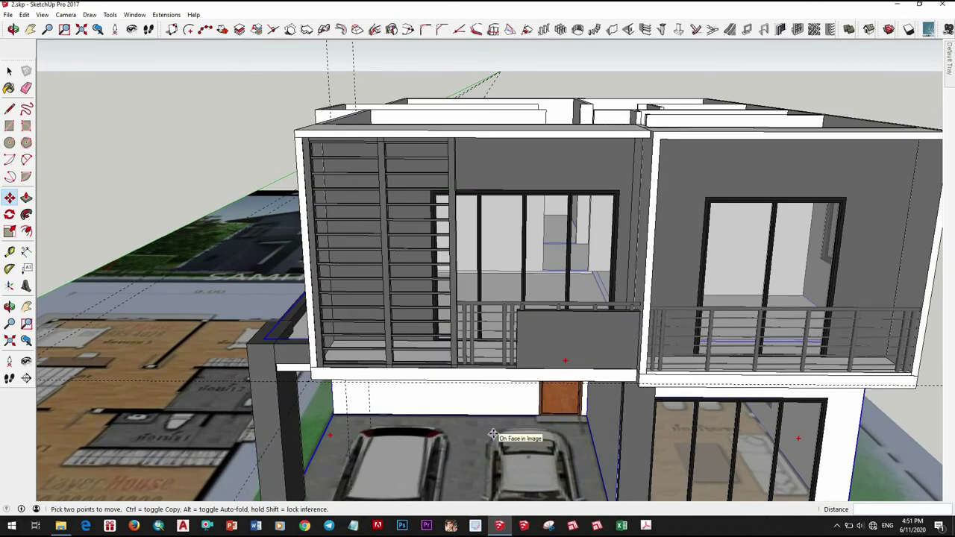
scroll(461, 408, "down", 4)
mouse_move(461, 408)
middle_mouse_down()
mouse_move(572, 410)
mouse_move(580, 336)
middle_mouse_up()
scroll(579, 336, "up", 5)
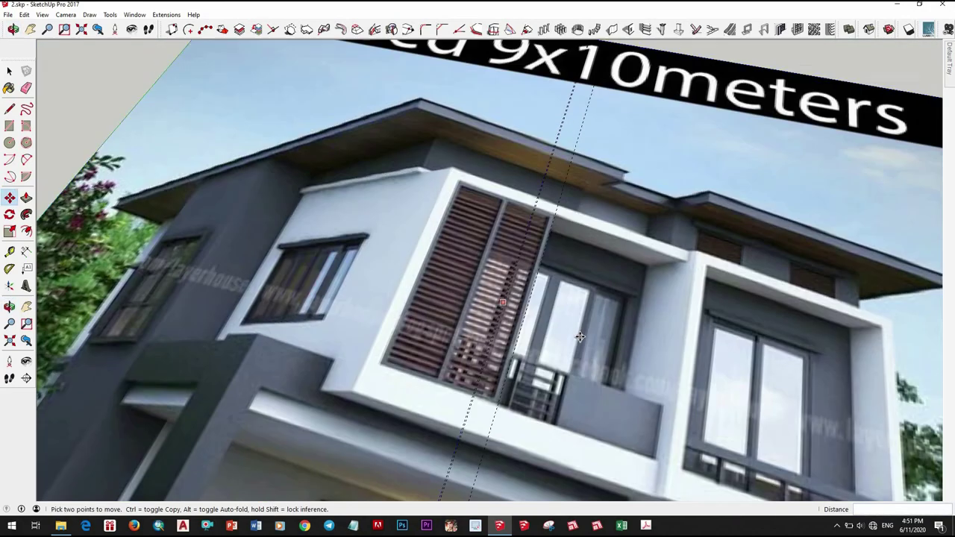
scroll(493, 290, "down", 5)
scroll(522, 335, "down", 2)
scroll(582, 388, "up", 3)
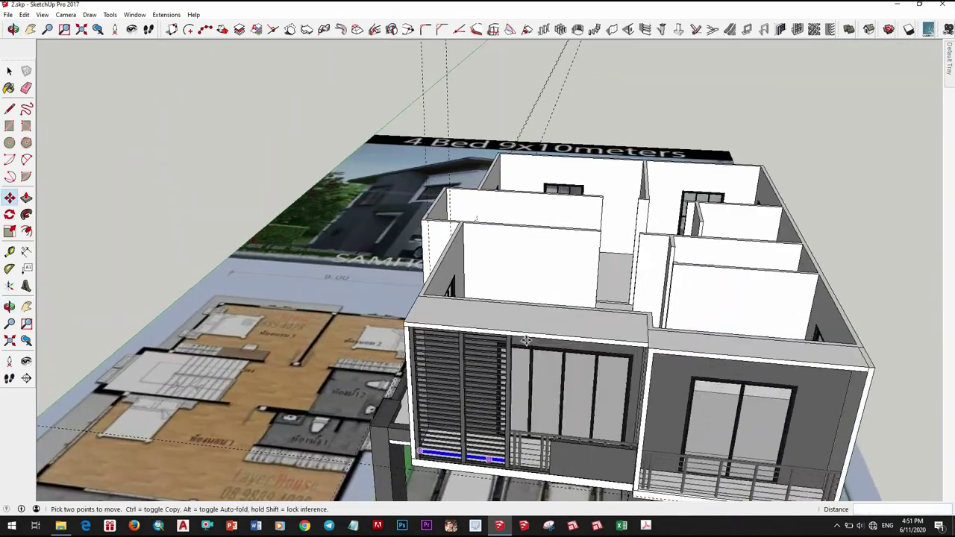
scroll(604, 411, "up", 2)
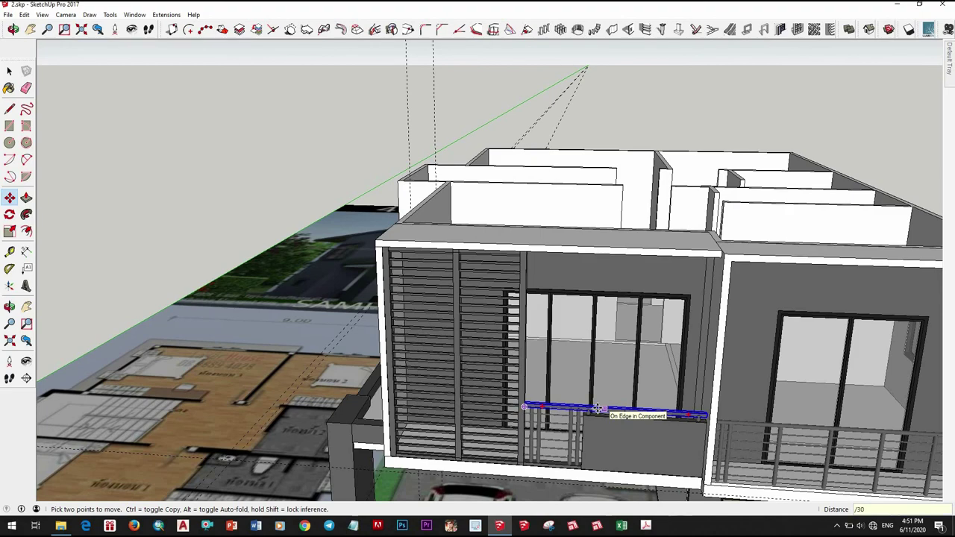
middle_click_drag(598, 409, 462, 442)
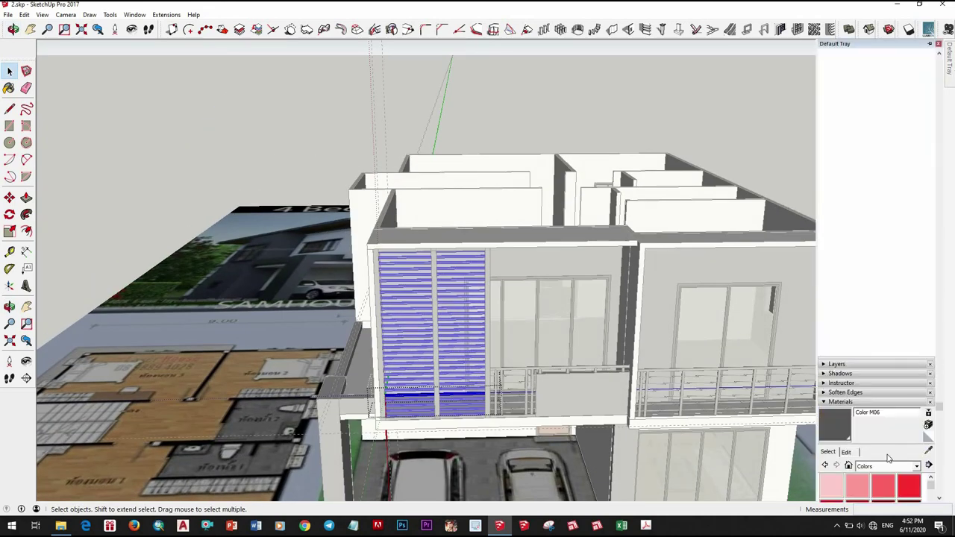
scroll(890, 457, "down", 2)
scroll(890, 457, "up", 2)
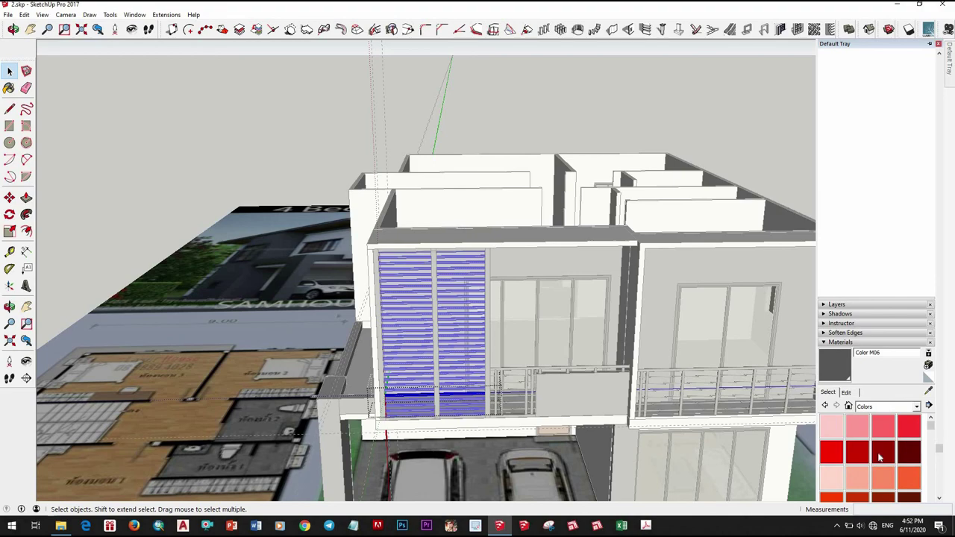
Paint the upper-floor louver slats with a dark brown material
scroll(402, 352, "up", 2)
scroll(696, 200, "down", 3)
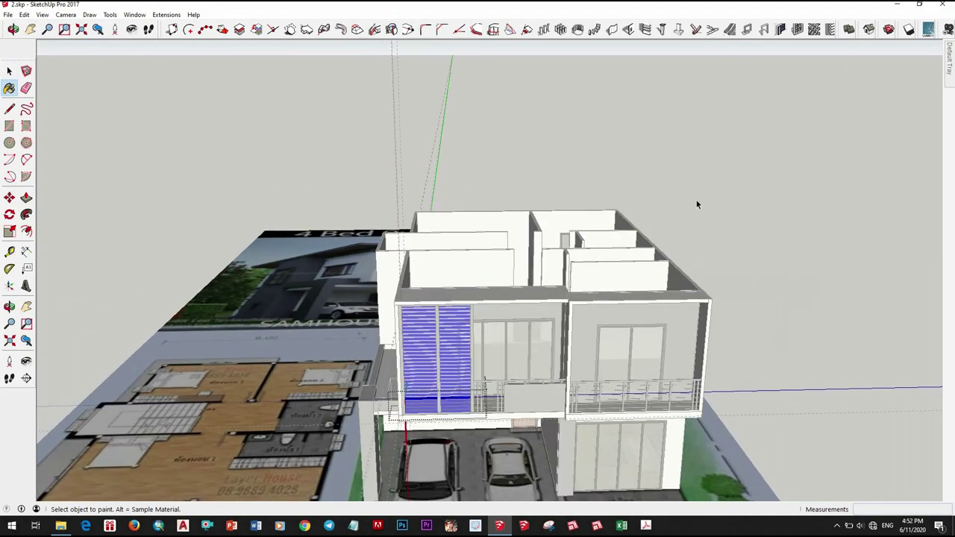
key("space")
scroll(523, 223, "up", 3)
mouse_move(478, 224)
middle_mouse_down()
mouse_move(561, 224)
mouse_move(451, 254)
middle_mouse_up()
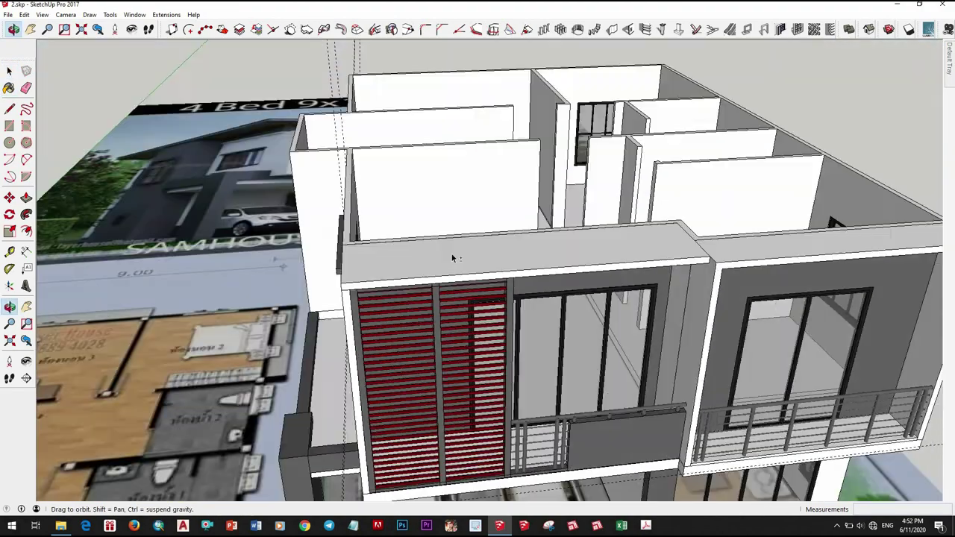
scroll(451, 254, "down", 3)
scroll(477, 299, "up", 1)
scroll(486, 310, "up", 3)
key("space")
scroll(487, 310, "up", 3)
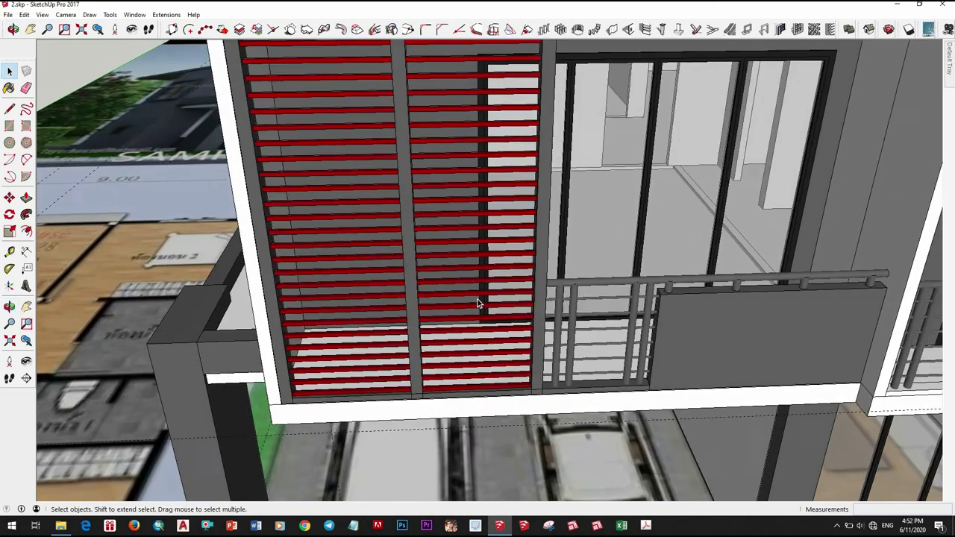
left_click(477, 299)
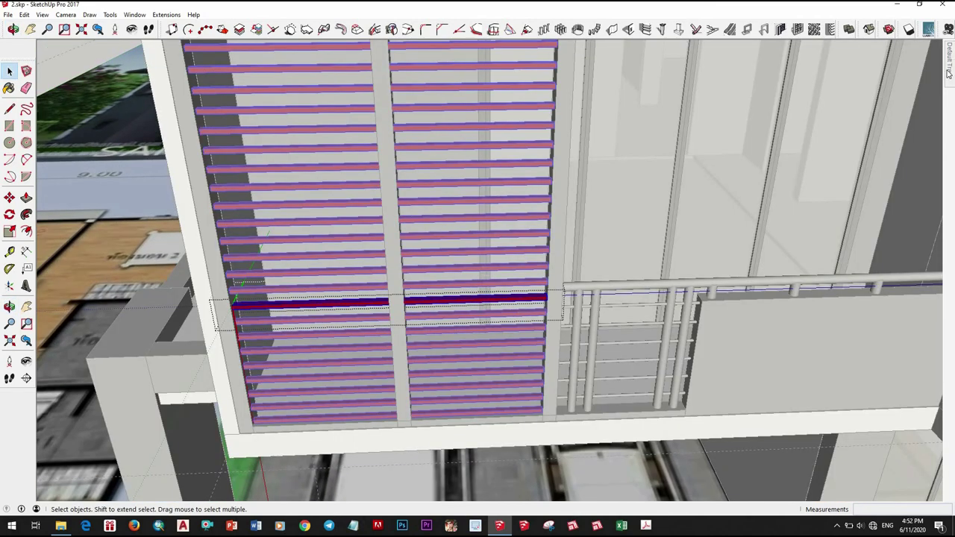
left_click(908, 464)
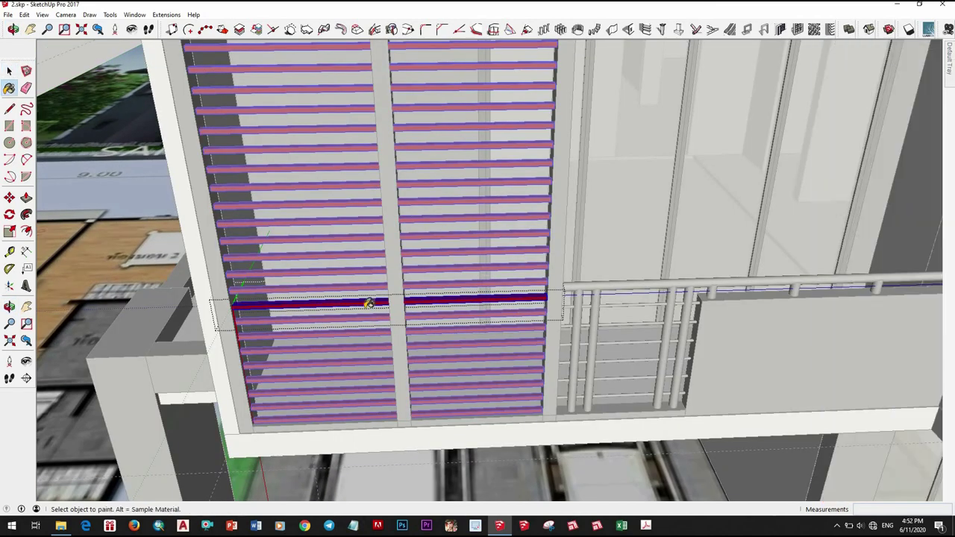
left_click(392, 318)
Orbit around the house to check the dark louvres from a near-front view
scroll(391, 318, "down", 5)
key("space")
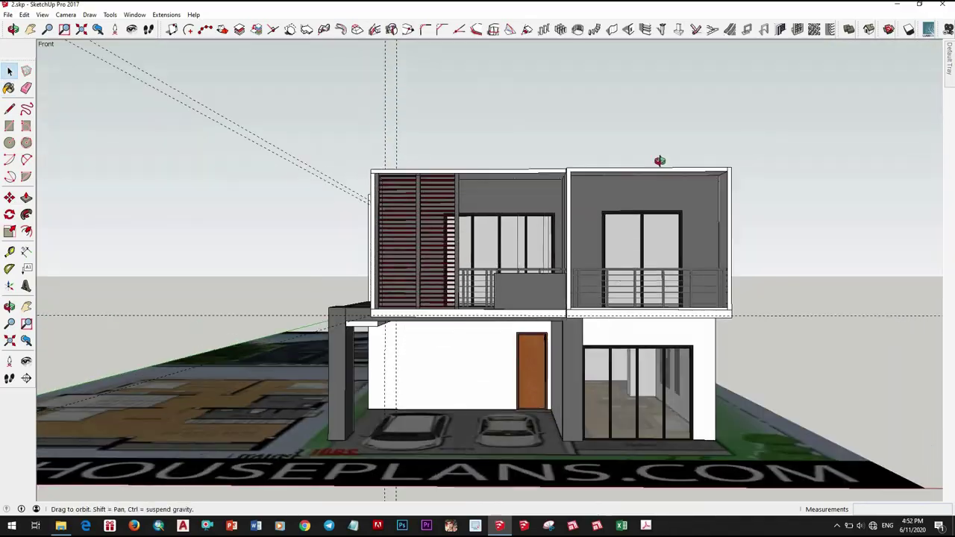
mouse_move(661, 157)
middle_mouse_down()
mouse_move(557, 138)
mouse_move(782, 263)
middle_mouse_up()
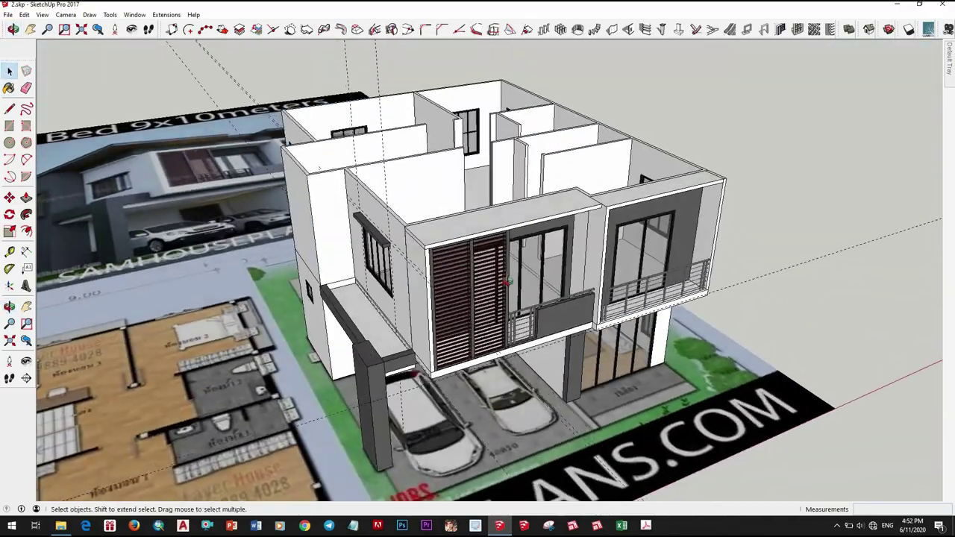
scroll(782, 262, "down", 3)
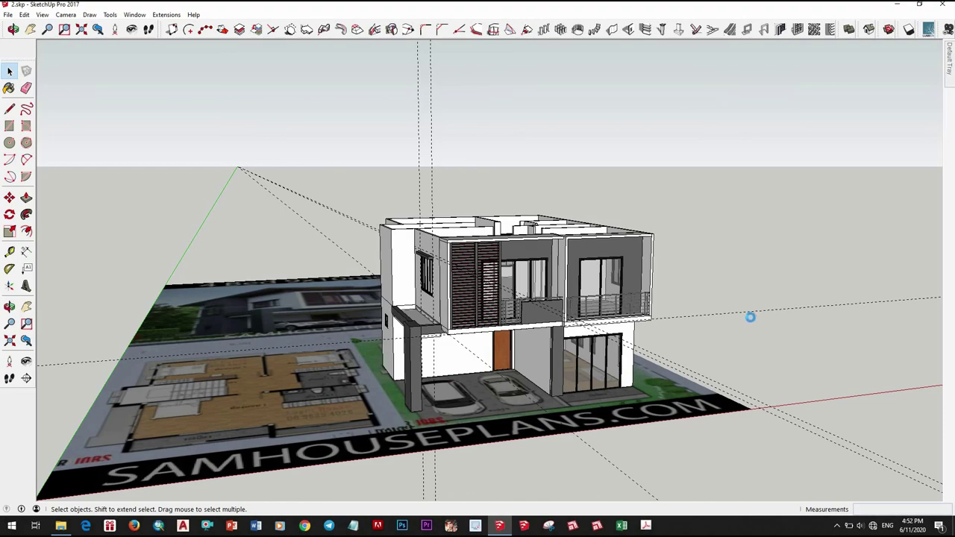
mouse_move(374, 348)
middle_mouse_down()
mouse_move(535, 494)
mouse_move(450, 336)
middle_mouse_up()
scroll(477, 373, "down", 3)
scroll(450, 335, "up", 3)
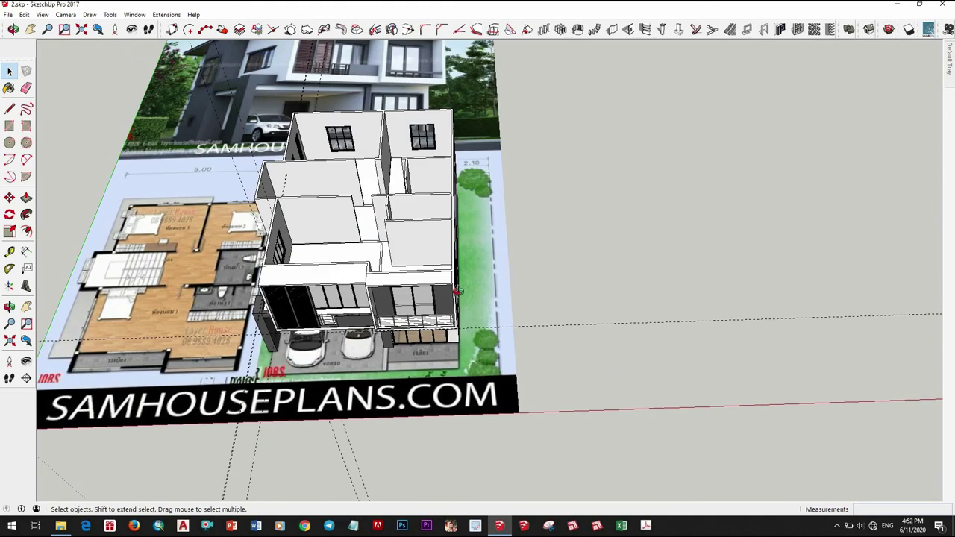
scroll(440, 329, "up", 2)
scroll(442, 323, "up", 2)
Measure from the column corner and draw a rectangle along the walkway strip
scroll(356, 365, "up", 5)
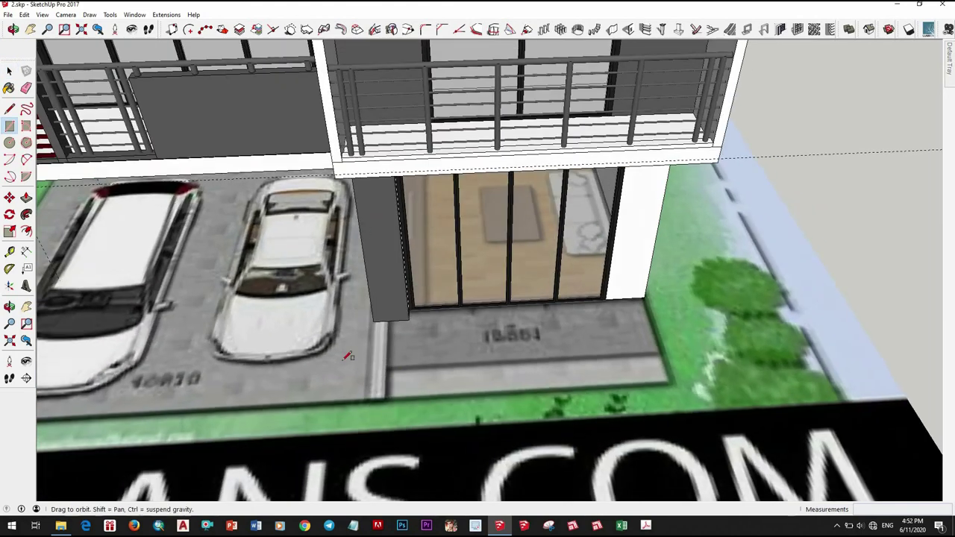
middle_click_drag(356, 365, 399, 343)
scroll(398, 343, "up", 2)
key("t")
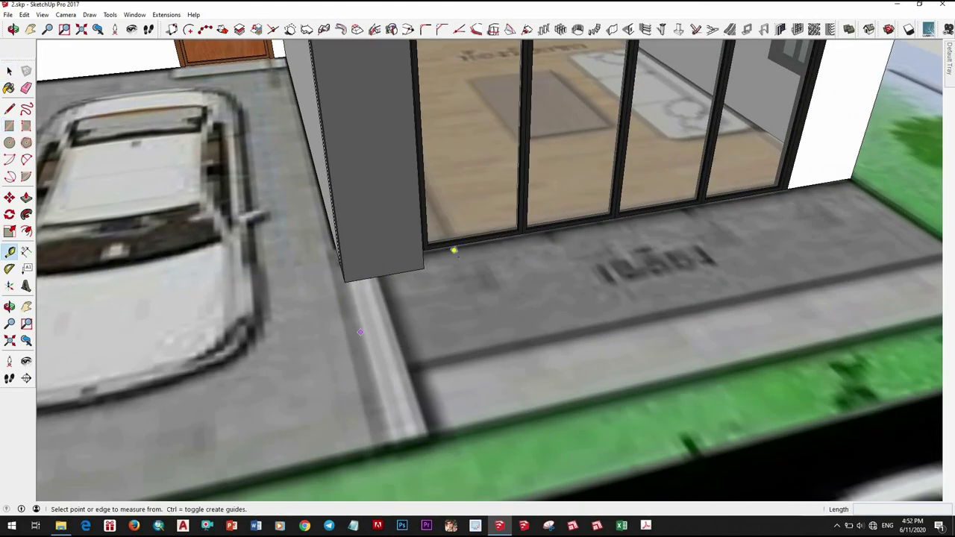
scroll(580, 277, "down", 3)
mouse_move(602, 298)
middle_mouse_down()
mouse_move(602, 314)
mouse_move(375, 394)
mouse_move(397, 304)
mouse_move(543, 274)
middle_mouse_up()
scroll(601, 314, "down", 3)
scroll(375, 399, "up", 2)
left_click(398, 305)
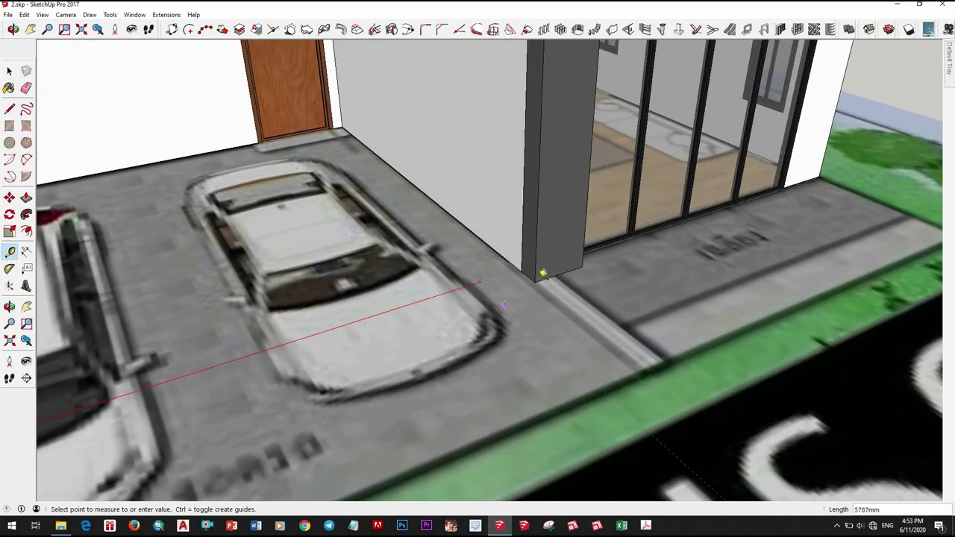
scroll(543, 274, "up", 2)
middle_click_drag(548, 357, 551, 364)
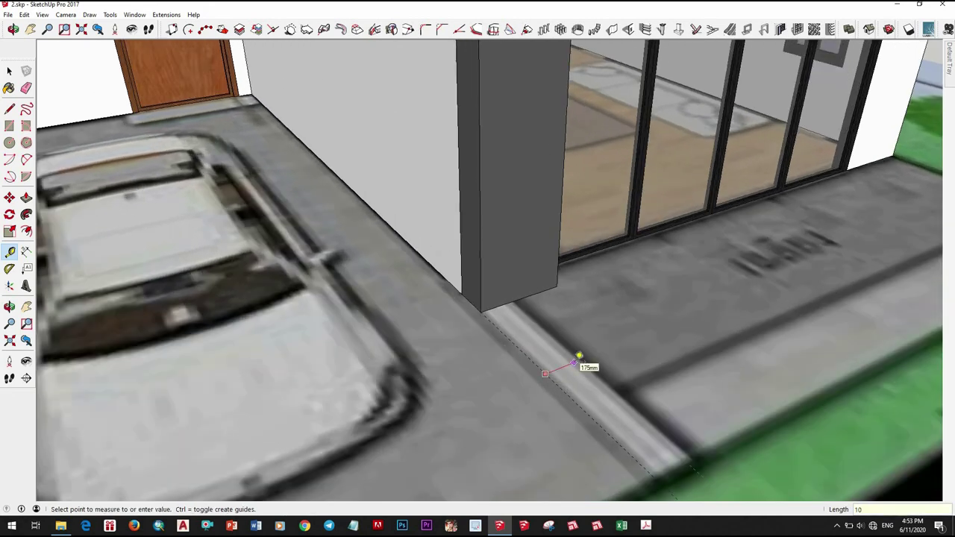
middle_click_drag(548, 403, 514, 330)
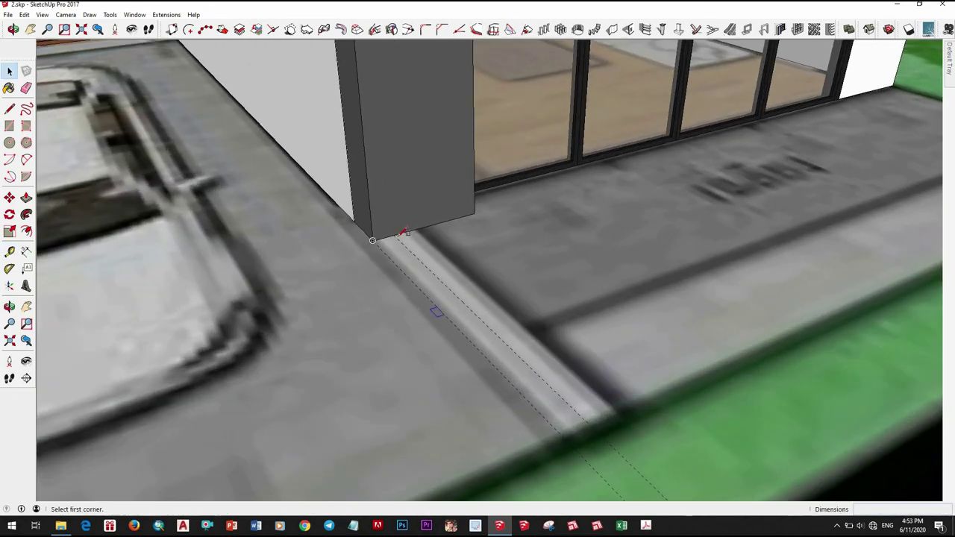
left_click(560, 437)
Raise the strip face into a low wall and make it a component
middle_click_drag(560, 437, 531, 403)
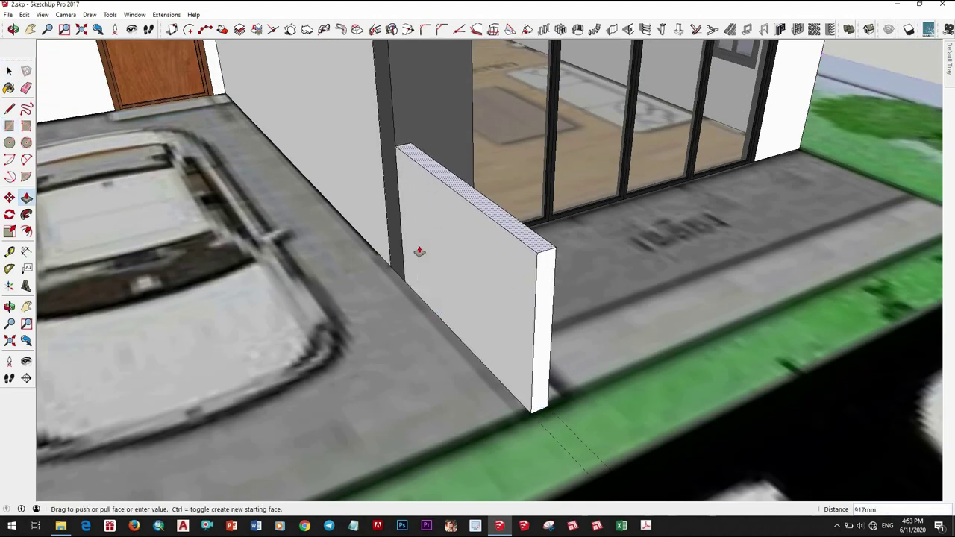
left_click_drag(421, 264, 452, 317)
type("60")
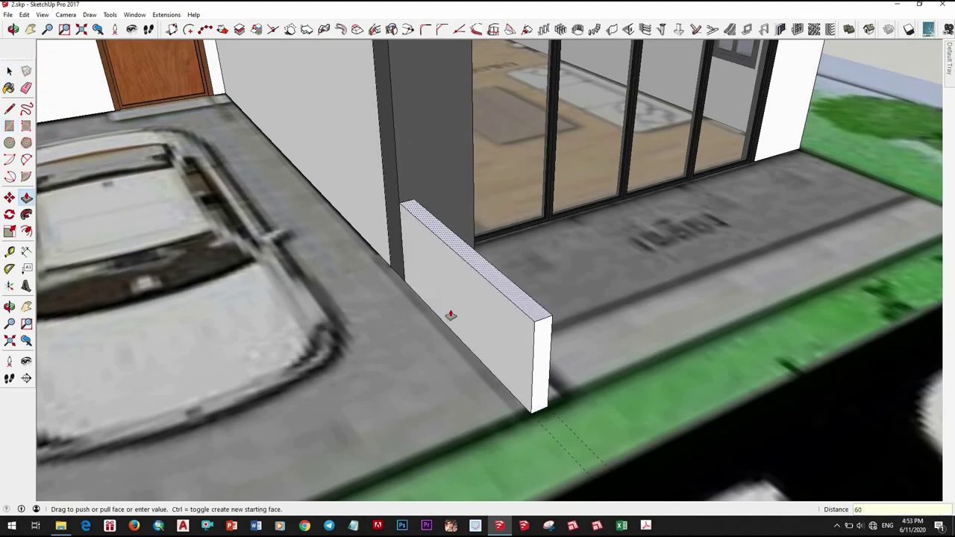
key("Return")
scroll(450, 314, "down", 3)
key("space")
scroll(733, 251, "down", 5)
scroll(597, 299, "up", 1)
scroll(504, 321, "up", 5)
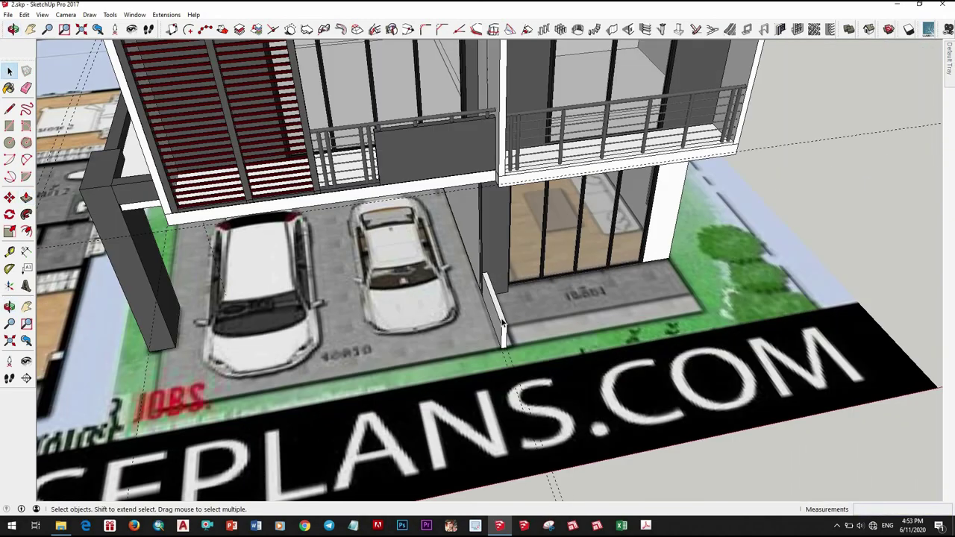
right_click(502, 328)
left_click(543, 225)
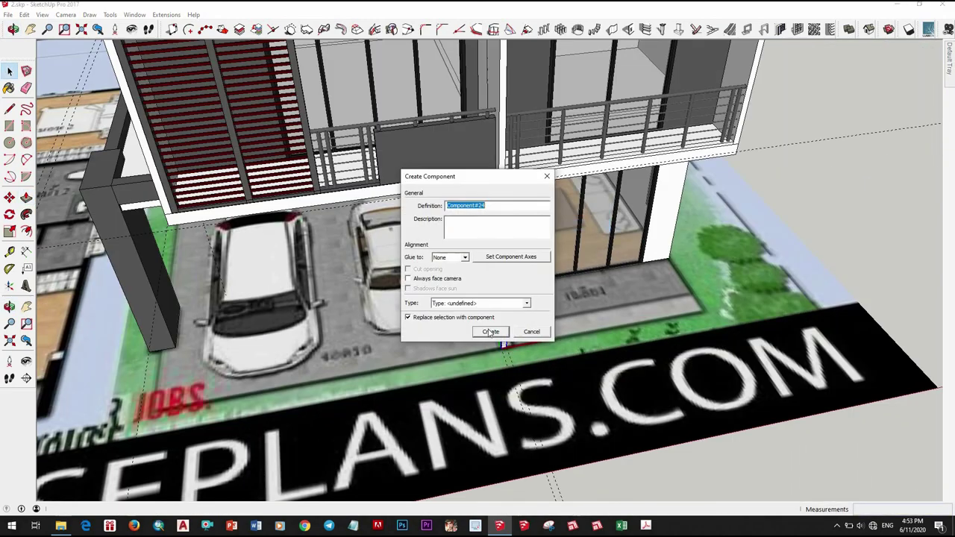
left_click(498, 332)
scroll(500, 329, "up", 3)
scroll(500, 329, "up", 2)
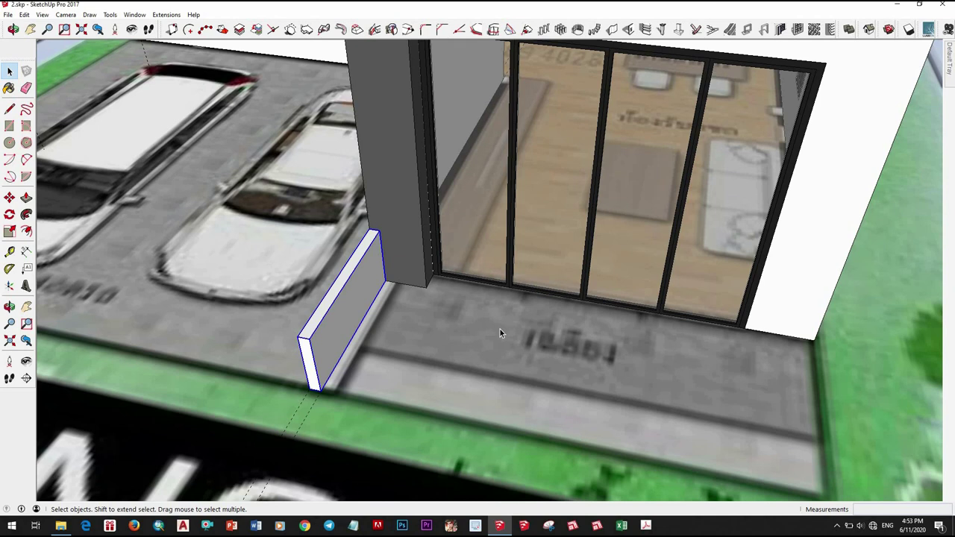
Trace a closed line loop forming a floor face in front of the glass doors
key("l")
scroll(399, 276, "up", 2)
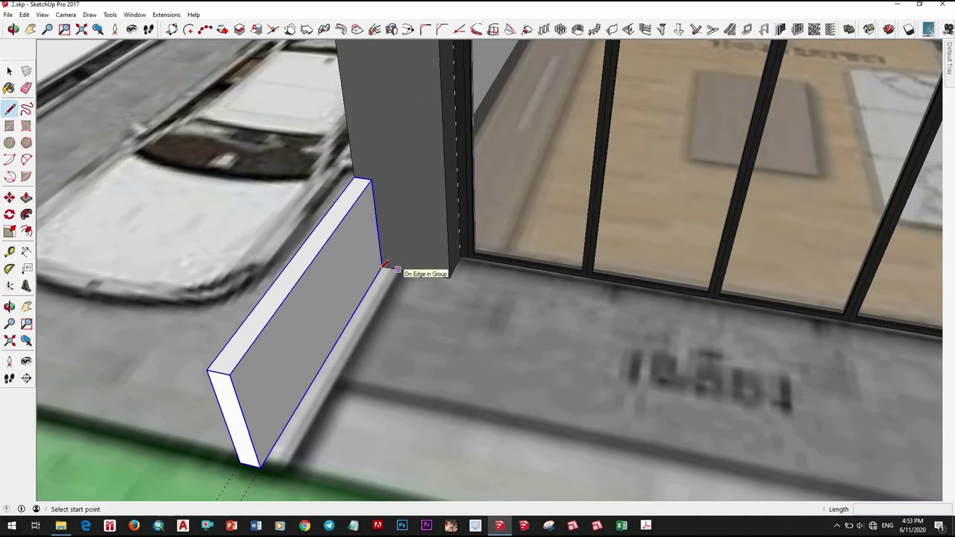
middle_click_drag(510, 417, 595, 413)
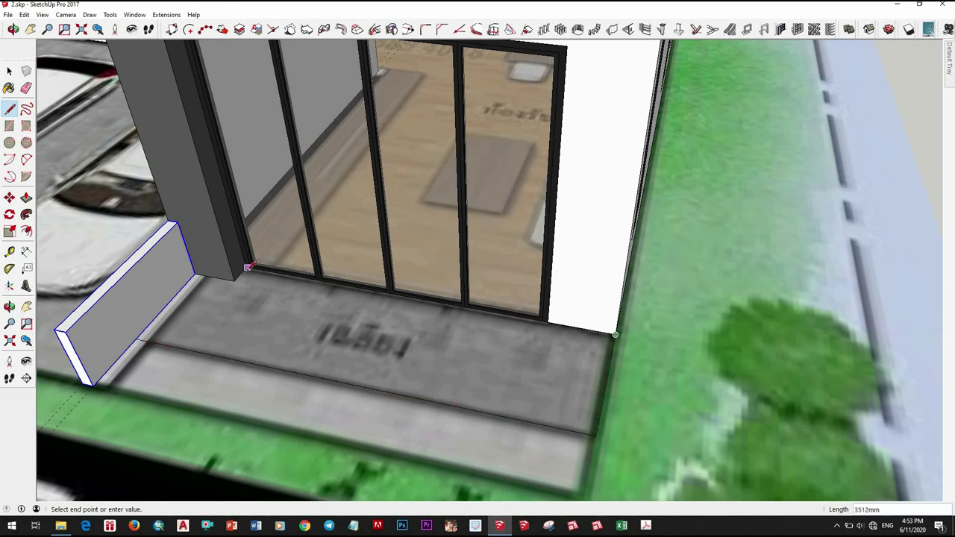
scroll(317, 281, "up", 2)
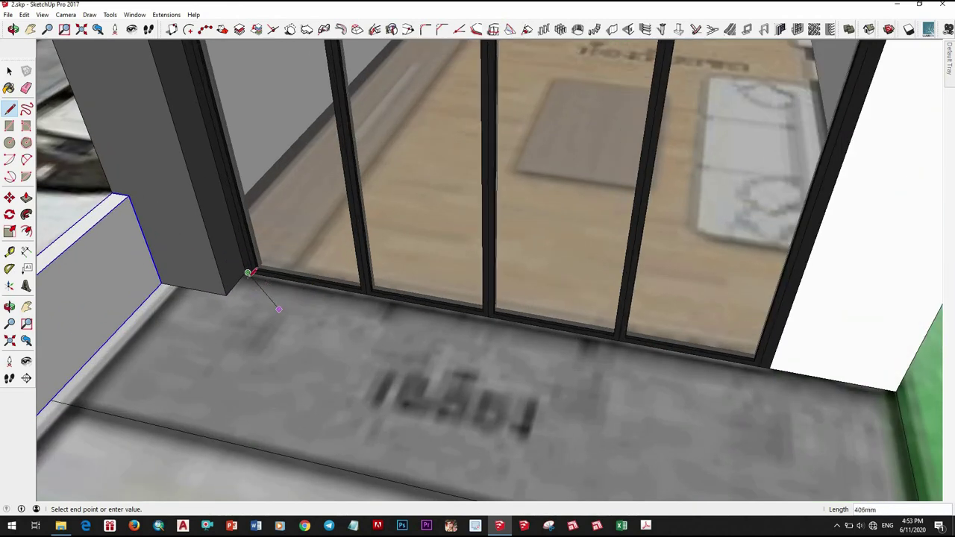
key("Escape")
scroll(246, 267, "up", 3)
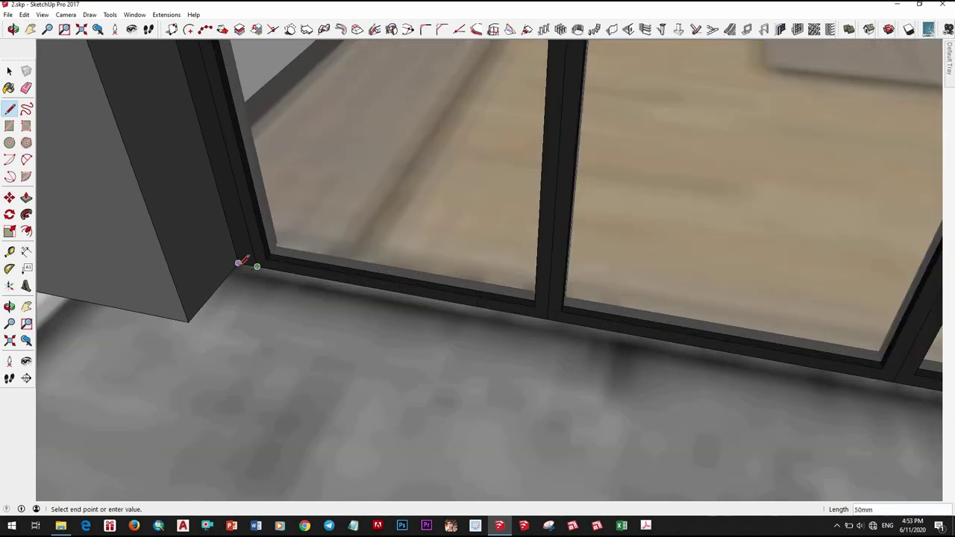
scroll(191, 316, "down", 3)
mouse_move(199, 324)
middle_mouse_down()
mouse_move(298, 292)
mouse_move(299, 383)
mouse_move(232, 384)
middle_mouse_up()
left_click(229, 384)
key("space")
Box-select the whole house model and move it off the reference board
scroll(340, 344, "down", 5)
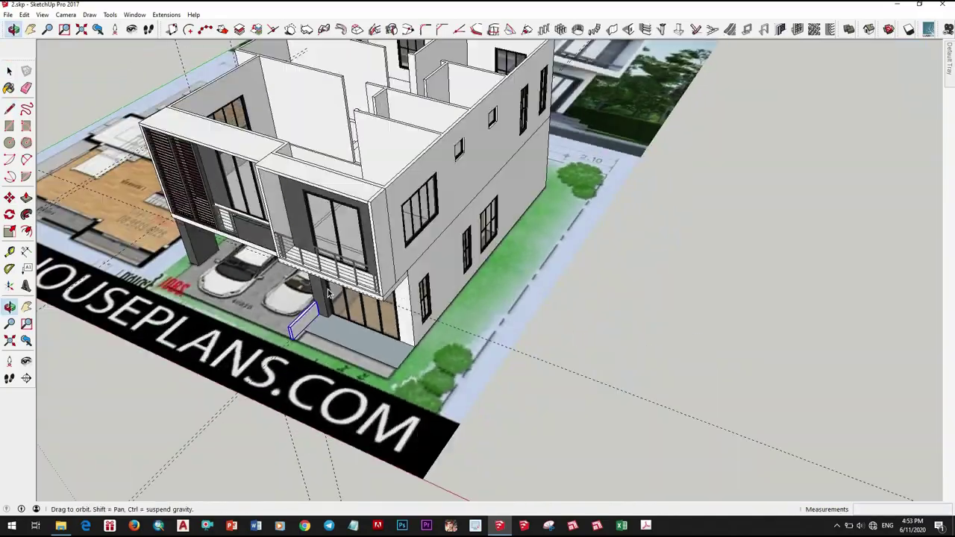
middle_click_drag(327, 289, 373, 313)
scroll(408, 341, "up", 5)
scroll(407, 340, "down", 10)
mouse_move(407, 341)
middle_mouse_down()
mouse_move(448, 388)
mouse_move(461, 424)
mouse_move(510, 337)
middle_mouse_up()
scroll(447, 388, "up", 8)
scroll(454, 304, "up", 5)
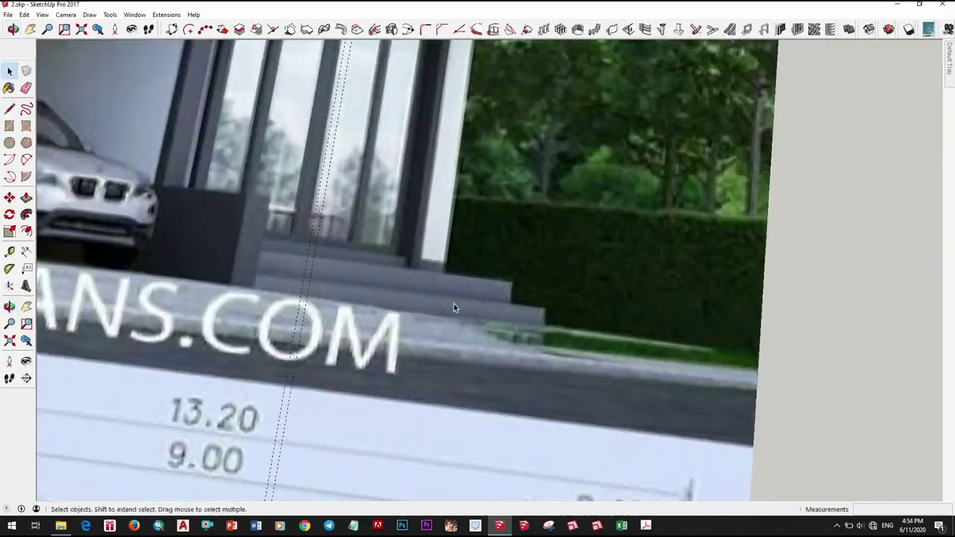
scroll(376, 291, "down", 3)
scroll(388, 314, "down", 3)
scroll(425, 388, "down", 2)
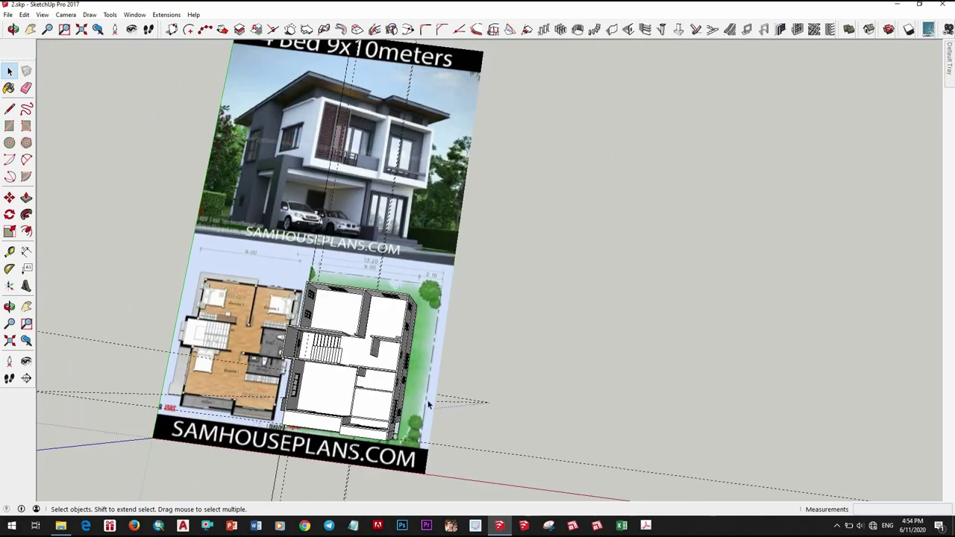
scroll(443, 431, "down", 3)
left_click_drag(429, 280, 321, 414)
scroll(358, 373, "up", 3)
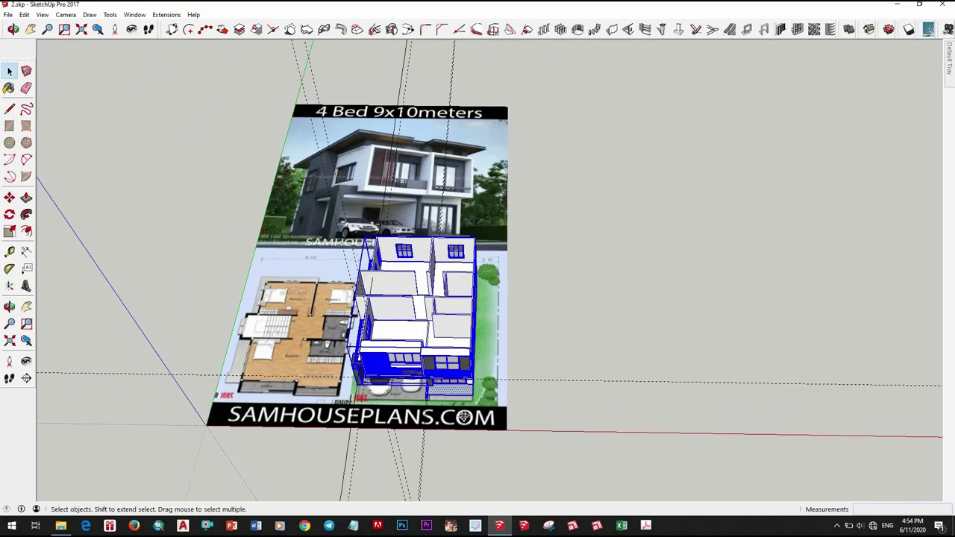
key("m")
left_click(440, 388)
scroll(448, 414, "down", 2)
left_click(467, 401)
key("space")
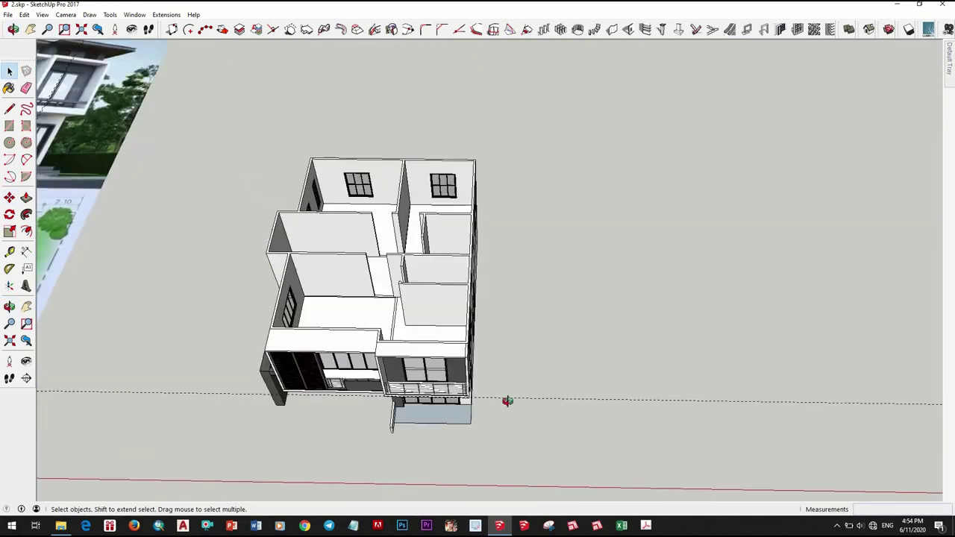
Reposition the low wall beside the new floor slab
scroll(507, 401, "up", 5)
scroll(357, 360, "up", 5)
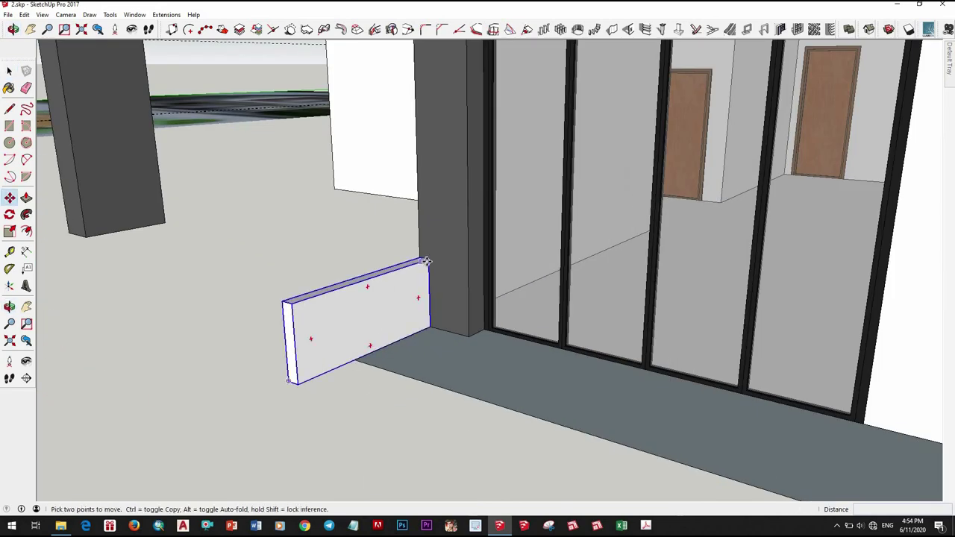
left_click(465, 379)
scroll(464, 379, "down", 5)
Make the slab in front of the sliding doors its own group and thicken it downward
key("space")
scroll(522, 417, "up", 3)
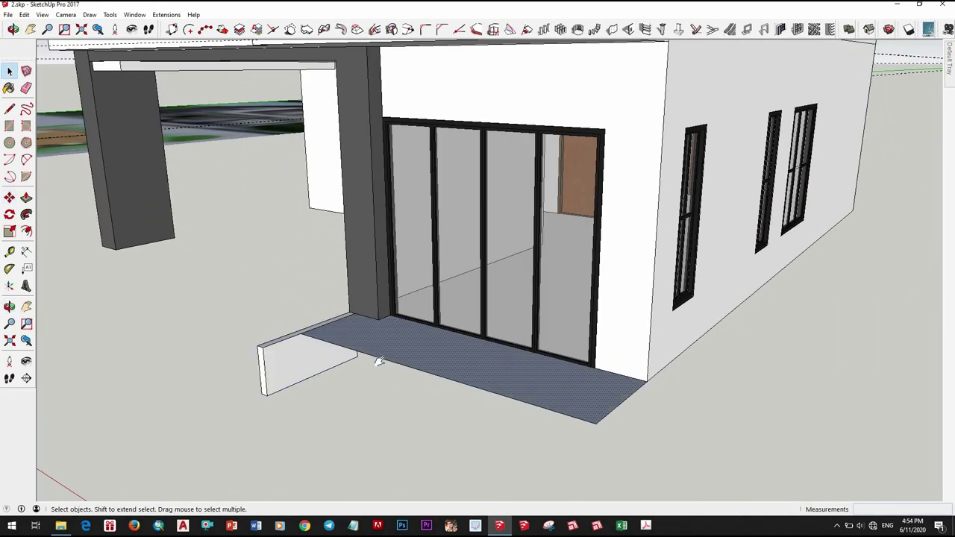
scroll(586, 456, "down", 3)
mouse_move(586, 456)
middle_mouse_down()
mouse_move(443, 371)
mouse_move(482, 362)
middle_mouse_up()
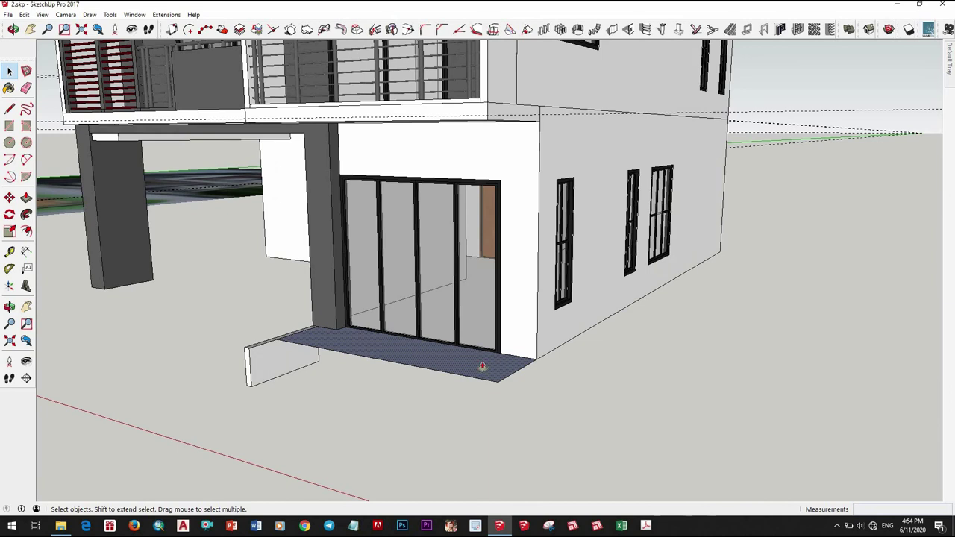
key("p")
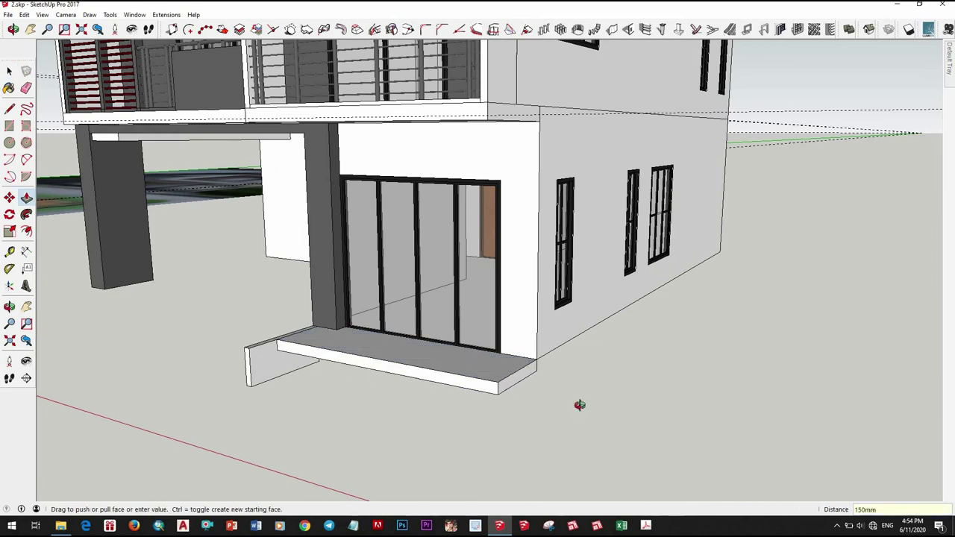
key("space")
middle_click_drag(579, 404, 499, 390)
right_click(499, 389)
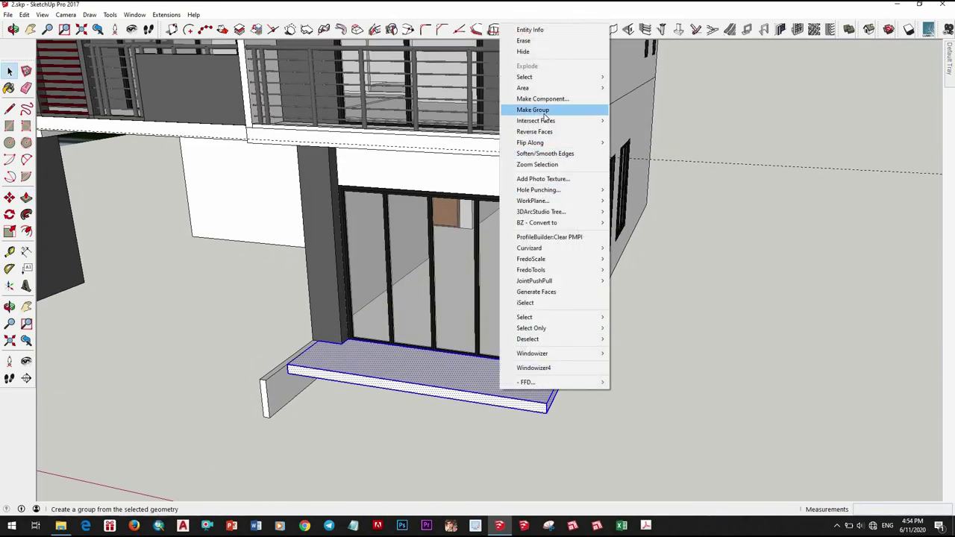
left_click(646, 406)
mouse_move(505, 296)
middle_mouse_down()
mouse_move(455, 340)
mouse_move(192, 403)
middle_mouse_up()
scroll(455, 339, "up", 3)
key("p")
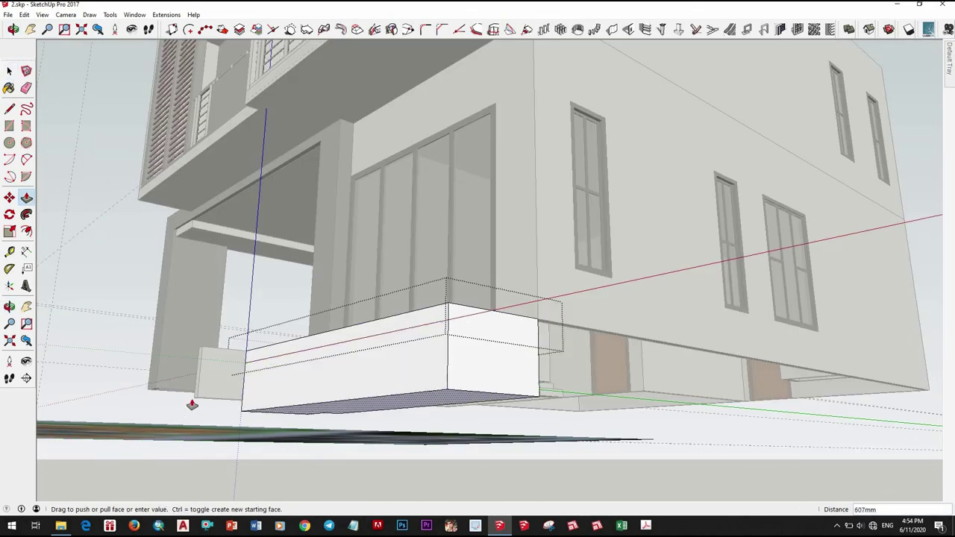
mouse_move(246, 379)
middle_mouse_down()
mouse_move(430, 423)
mouse_move(473, 403)
middle_mouse_up()
scroll(473, 403, "up", 3)
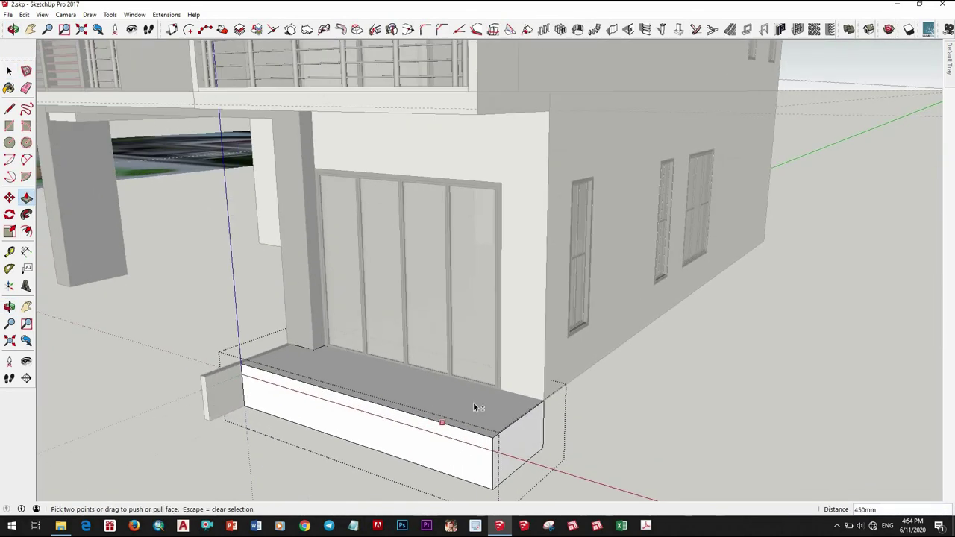
Copy edge lines across the slab's front face to split it into step strips
key("space")
scroll(494, 405, "up", 2)
left_click(496, 404)
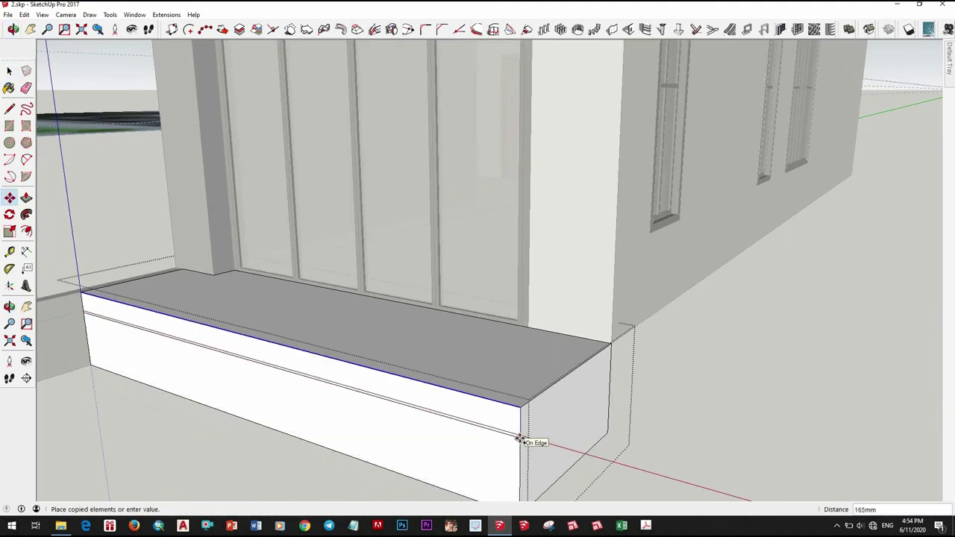
key("space")
type("150")
mouse_move(527, 419)
middle_mouse_down()
mouse_move(499, 373)
mouse_move(341, 375)
mouse_move(413, 428)
mouse_move(378, 474)
middle_mouse_up()
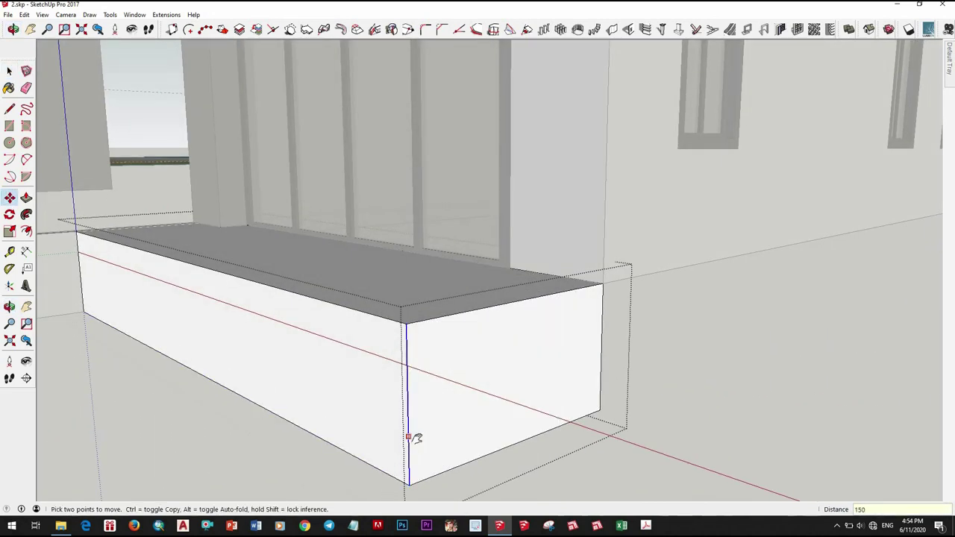
key("space")
middle_click_drag(408, 437, 434, 443)
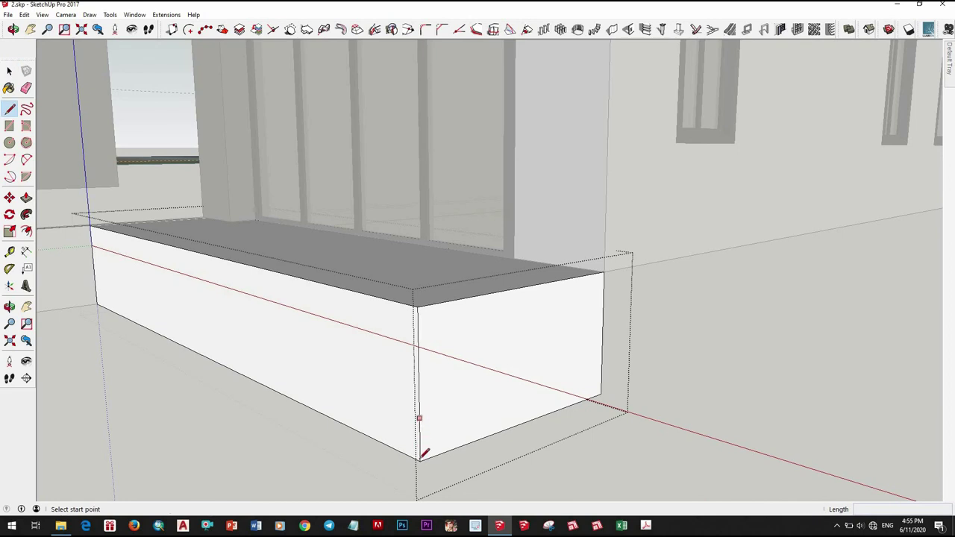
middle_click_drag(403, 418, 447, 417)
left_click(446, 427)
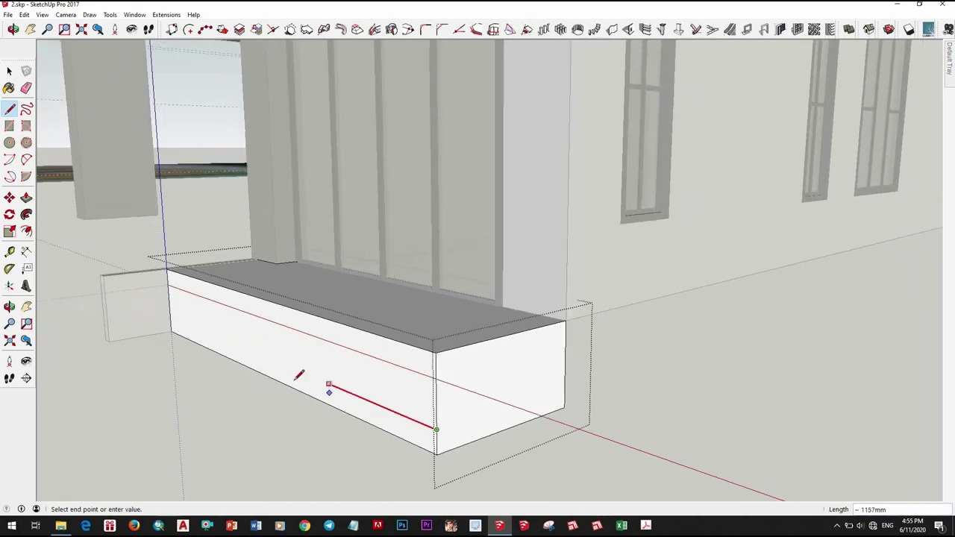
middle_click_drag(332, 392, 282, 359)
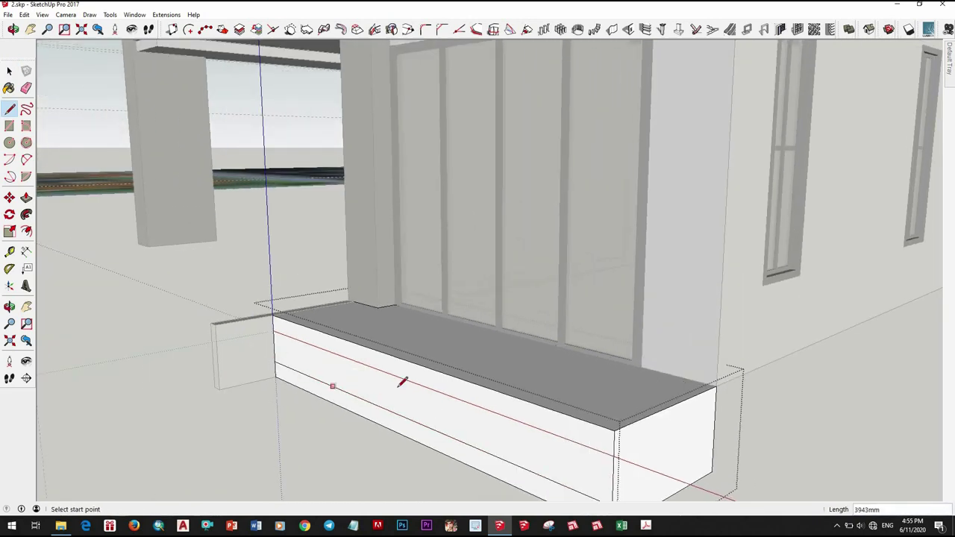
middle_click_drag(401, 384, 500, 444)
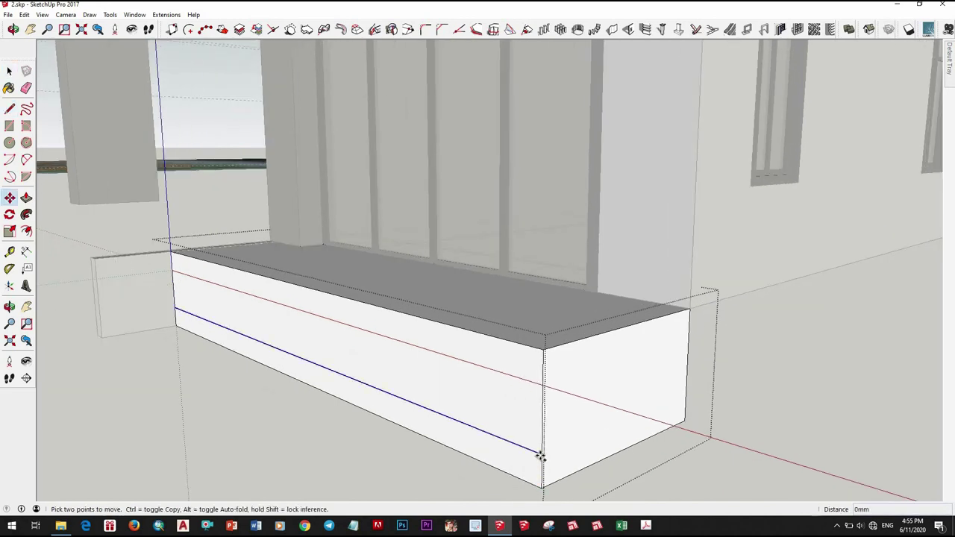
left_click(494, 408)
key("space")
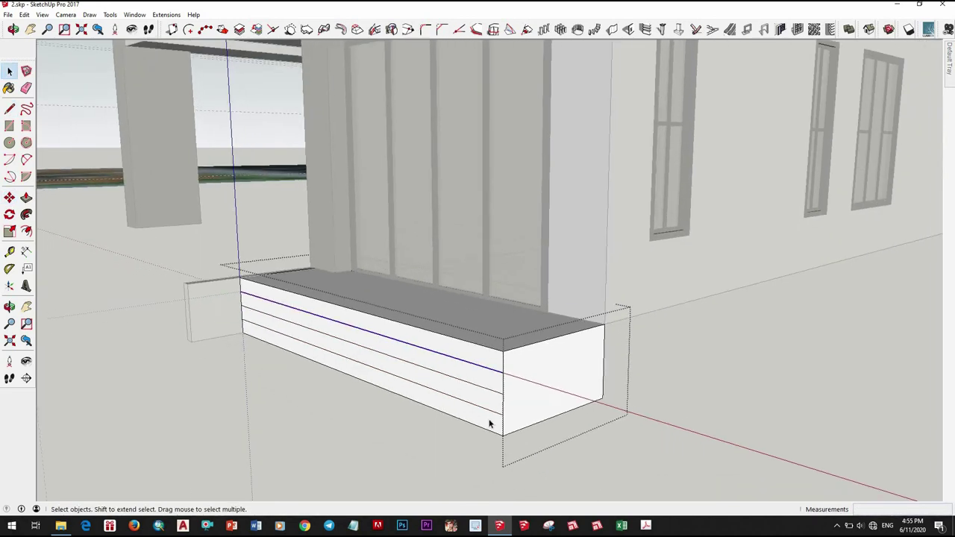
Pull the front strips out into entrance steps, the bottom one at 300 mm
left_click(490, 423)
left_click_drag(432, 453, 420, 466)
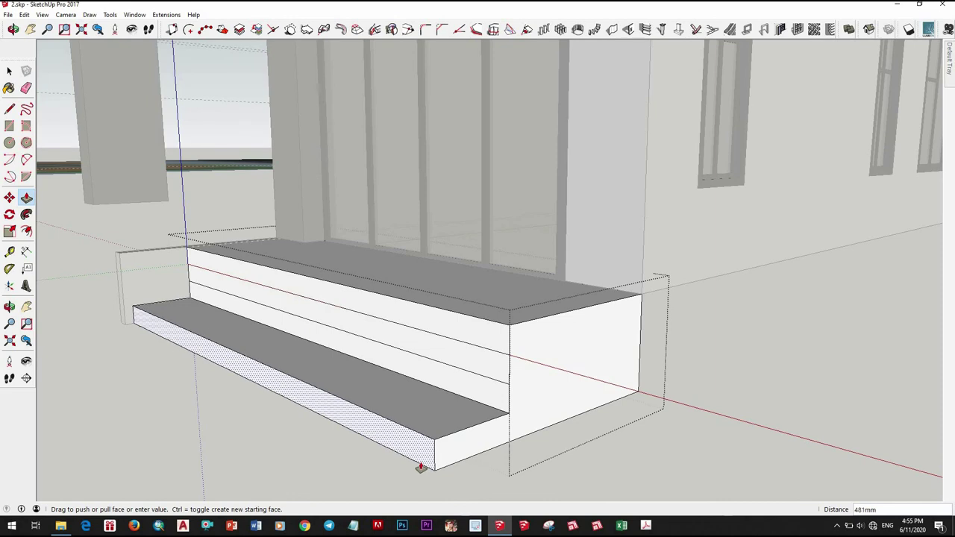
key("Escape")
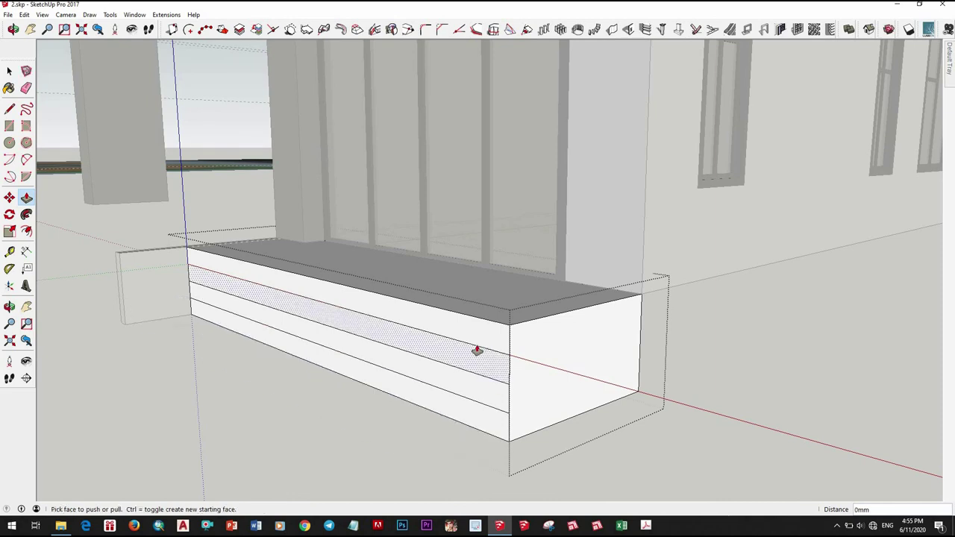
left_click_drag(476, 349, 474, 379)
type("3")
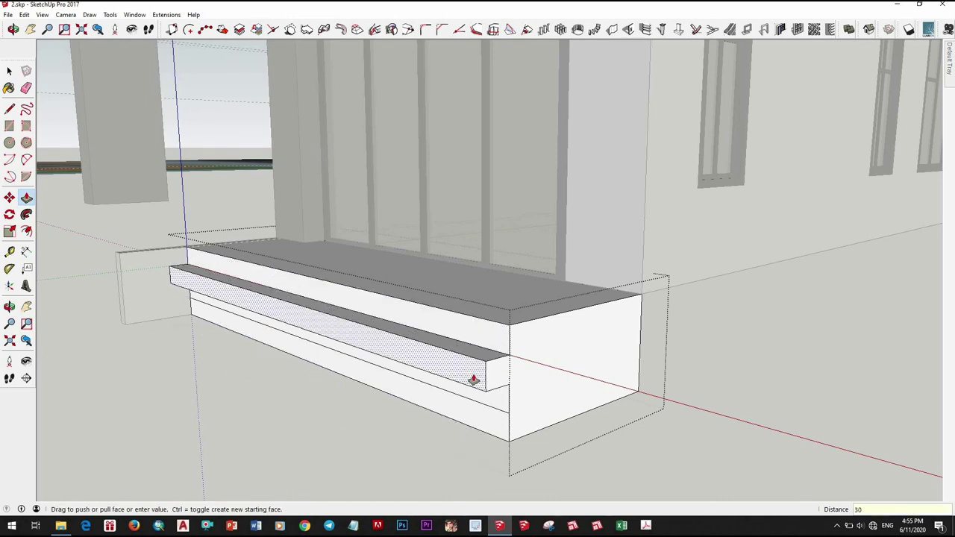
type("0")
key("Return")
left_click_drag(449, 407, 410, 434)
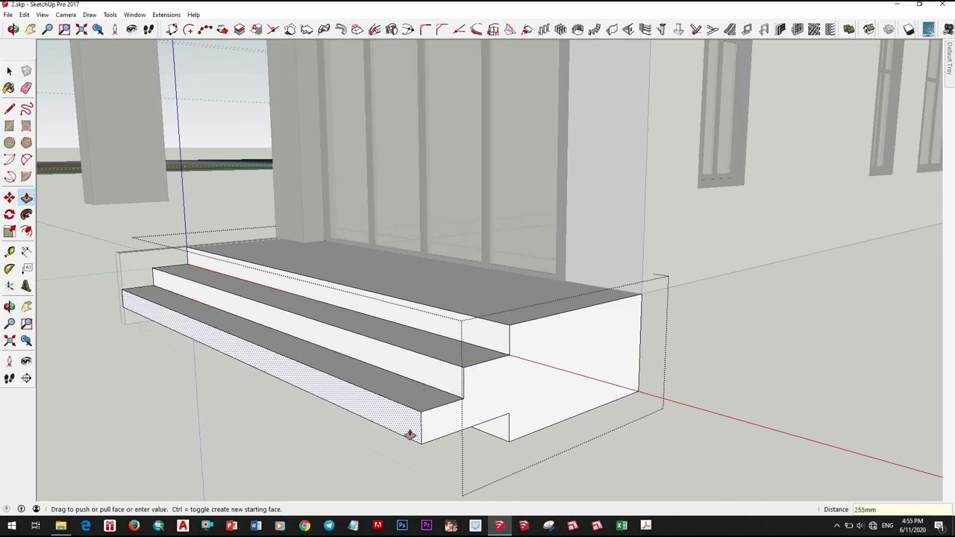
key("Return")
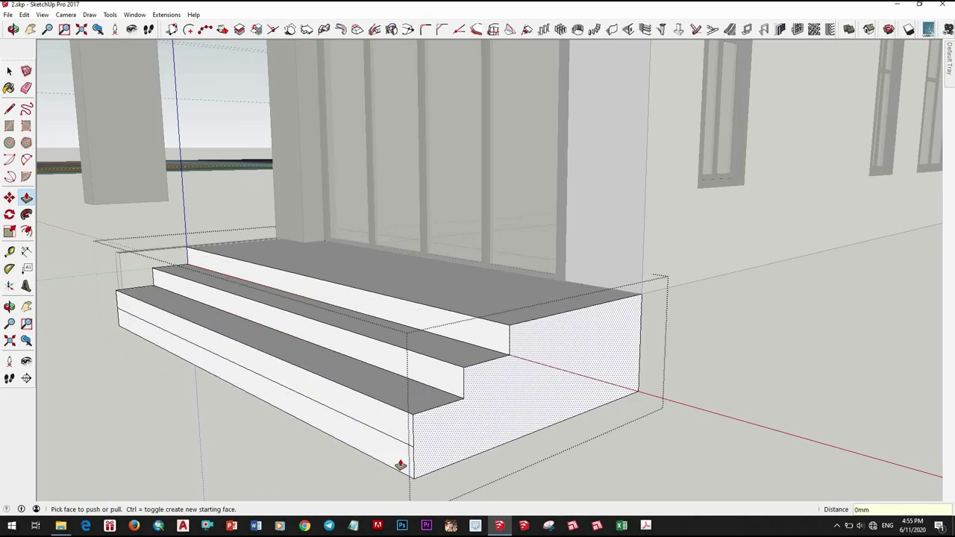
mouse_move(400, 458)
middle_mouse_down()
mouse_move(412, 474)
mouse_move(540, 390)
middle_mouse_up()
key("space")
Orbit and zoom around the house to inspect the entrance steps and side wall
scroll(535, 394, "up", 5)
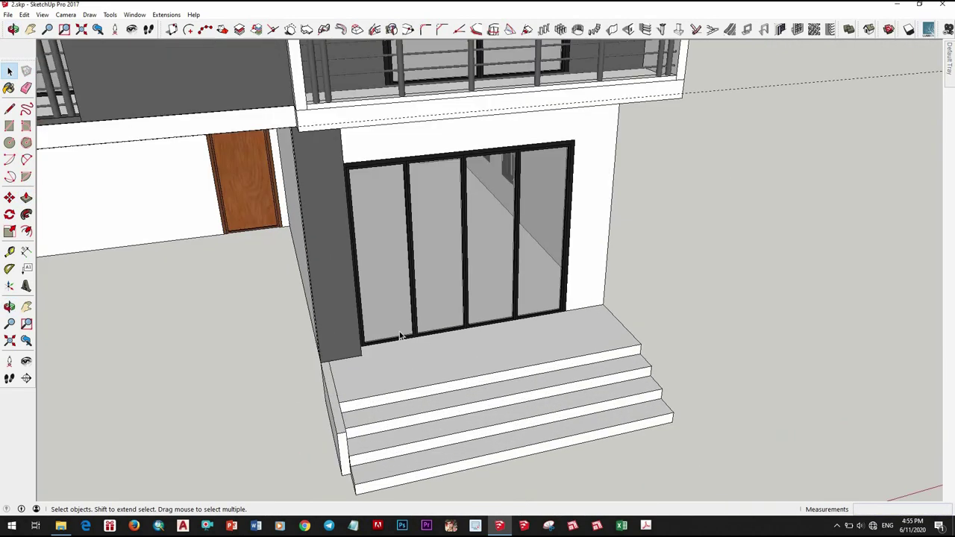
middle_click_drag(447, 358, 421, 353)
double_click(331, 323)
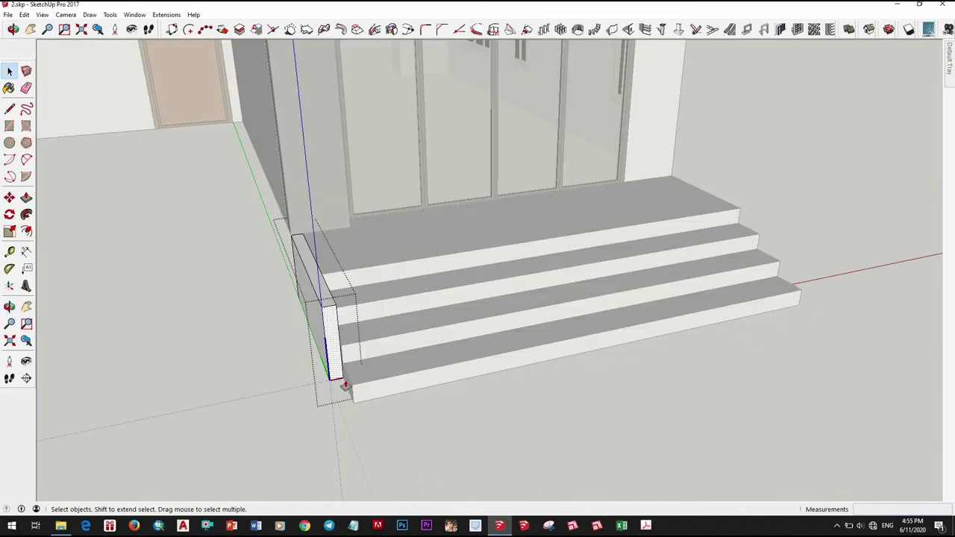
key("space")
scroll(668, 256, "down", 5)
mouse_move(667, 256)
middle_mouse_down()
mouse_move(570, 375)
mouse_move(729, 373)
mouse_move(341, 377)
mouse_move(437, 390)
middle_mouse_up()
scroll(584, 399, "down", 3)
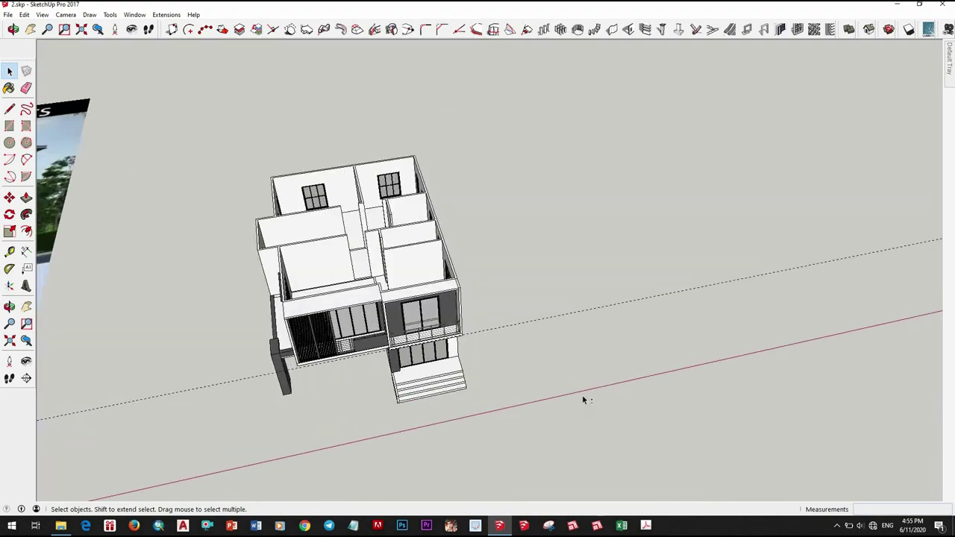
scroll(423, 350, "up", 5)
scroll(423, 350, "up", 5)
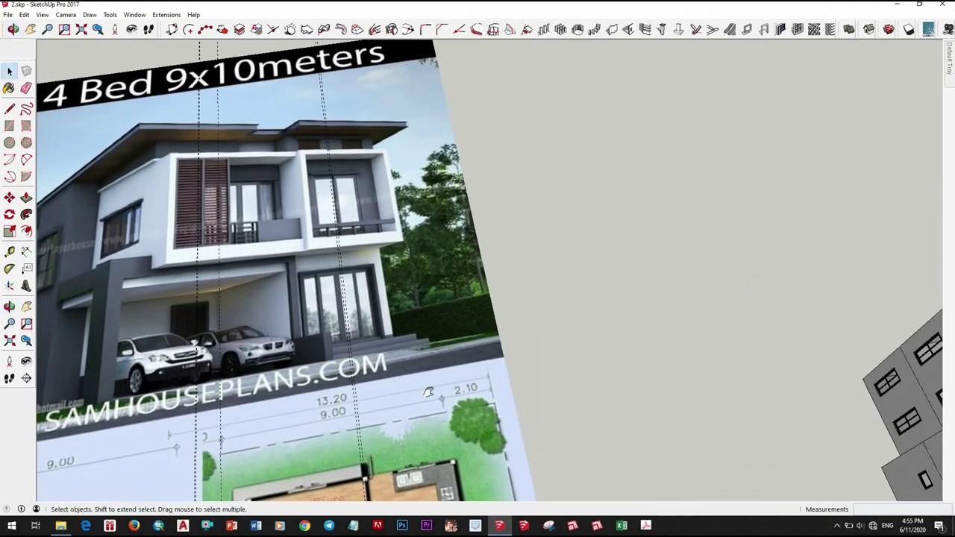
scroll(314, 355, "down", 3)
mouse_move(315, 355)
middle_mouse_down()
mouse_move(358, 321)
mouse_move(403, 328)
middle_mouse_up()
scroll(386, 346, "up", 5)
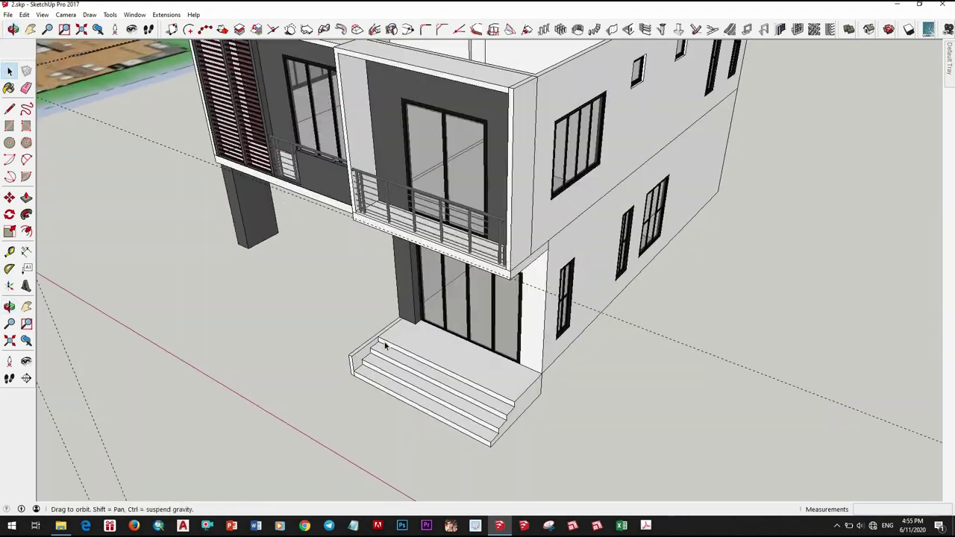
scroll(386, 345, "up", 3)
scroll(409, 389, "down", 5)
mouse_move(561, 344)
middle_mouse_down()
mouse_move(347, 427)
mouse_move(465, 395)
mouse_move(643, 263)
middle_mouse_up()
scroll(471, 377, "up", 5)
scroll(460, 377, "down", 1)
Extend the low side wall out alongside the entrance steps
double_click(461, 377)
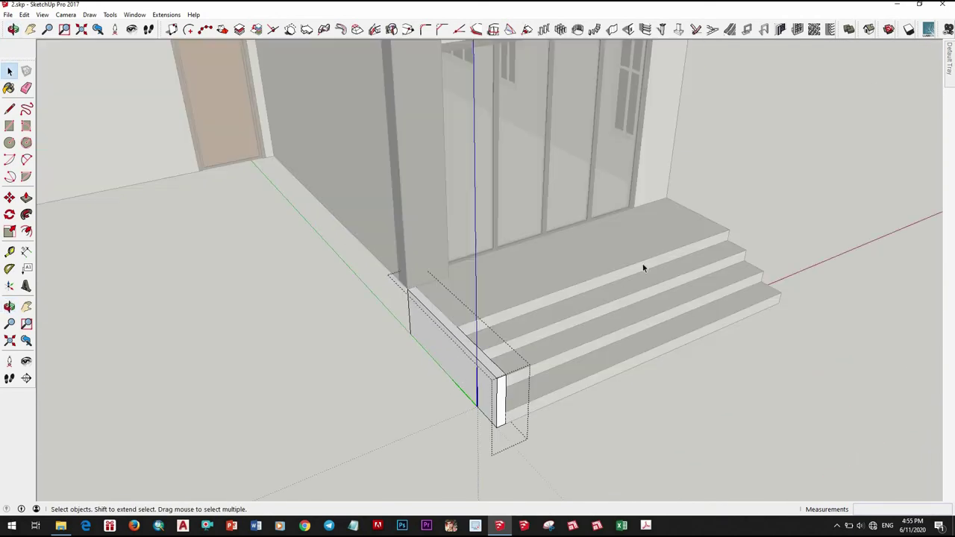
scroll(437, 395, "down", 5)
middle_click_drag(437, 395, 478, 388)
scroll(501, 392, "up", 3)
double_click(500, 393)
scroll(498, 357, "up", 3)
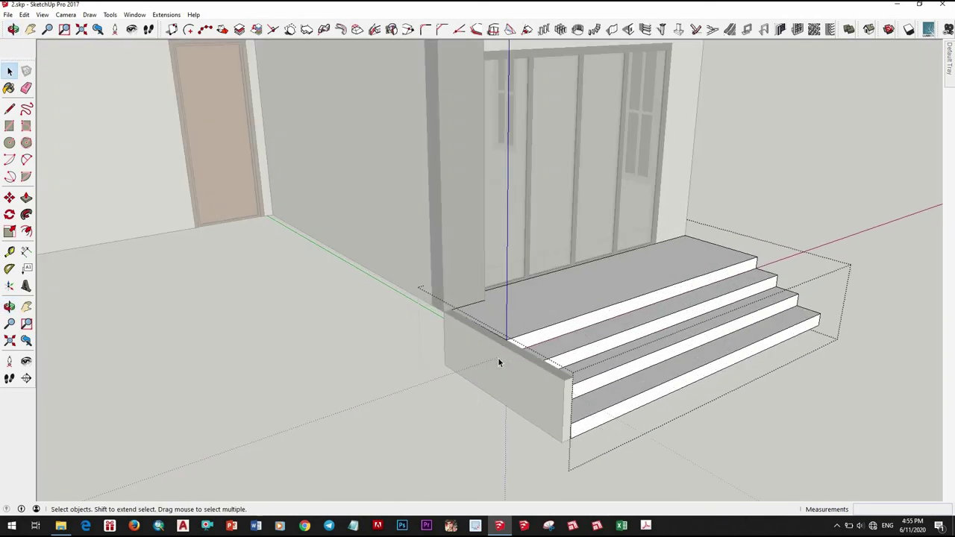
key("p")
middle_click_drag(386, 423, 714, 299)
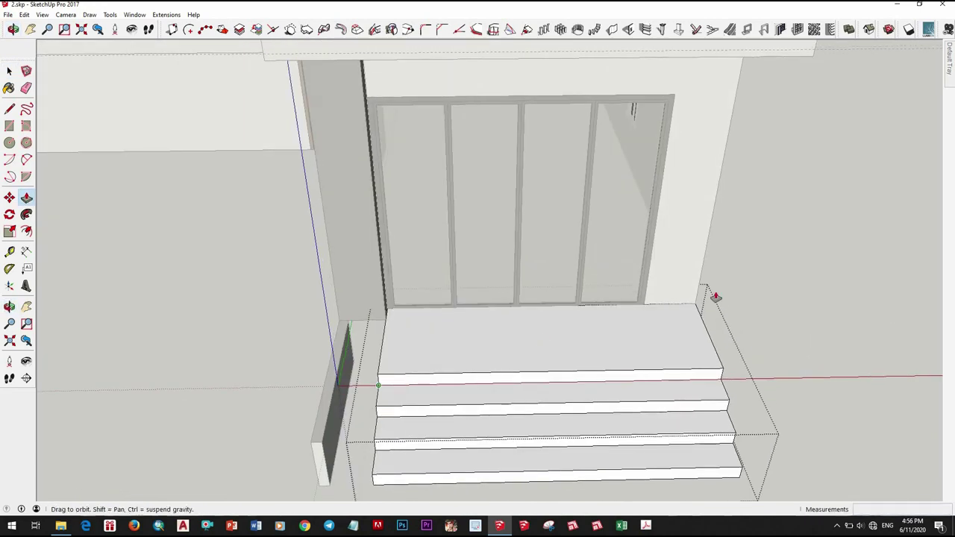
key("space")
scroll(420, 398, "up", 3)
scroll(376, 396, "down", 3)
double_click(377, 397)
scroll(377, 397, "up", 3)
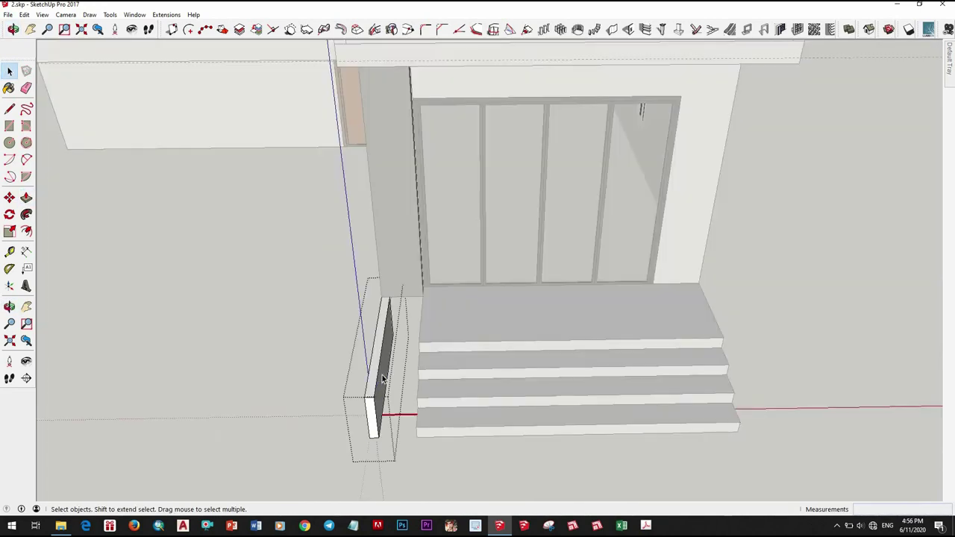
scroll(376, 397, "up", 2)
key("p")
left_click_drag(380, 395, 436, 397)
key("space")
scroll(440, 410, "down", 3)
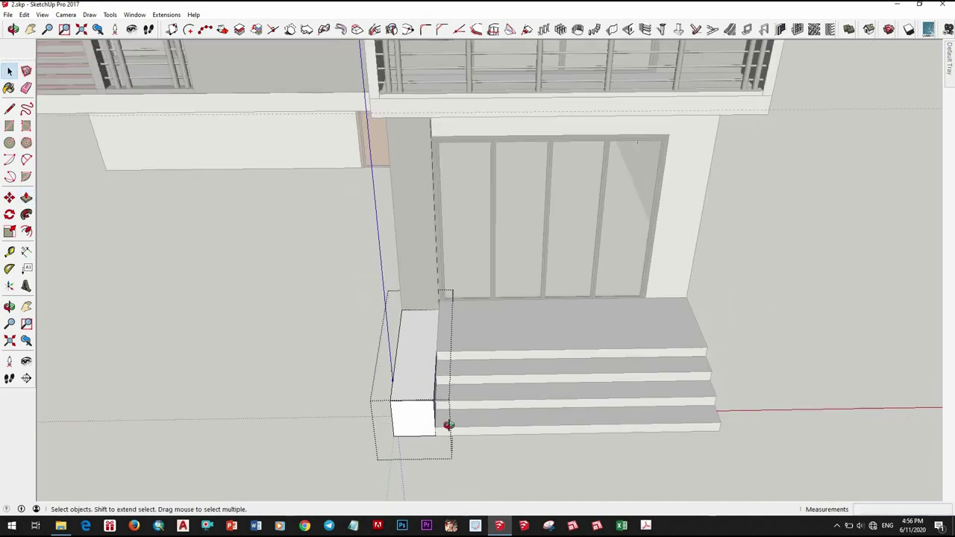
scroll(447, 422, "up", 3)
Inset the wall's top face and push it down to hollow out a planter
left_click(429, 388)
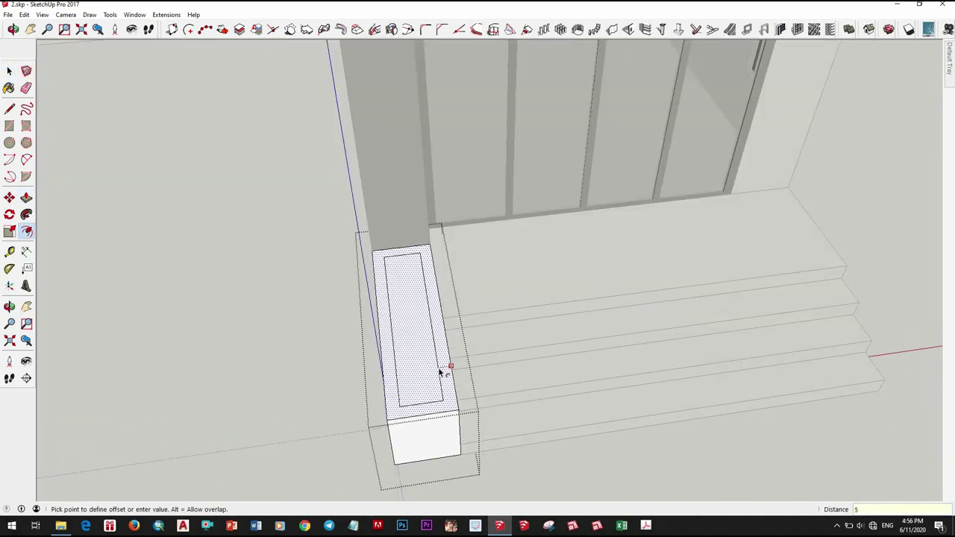
left_click(440, 371)
middle_click_drag(423, 343, 426, 346)
key("p")
left_click_drag(426, 345, 425, 358)
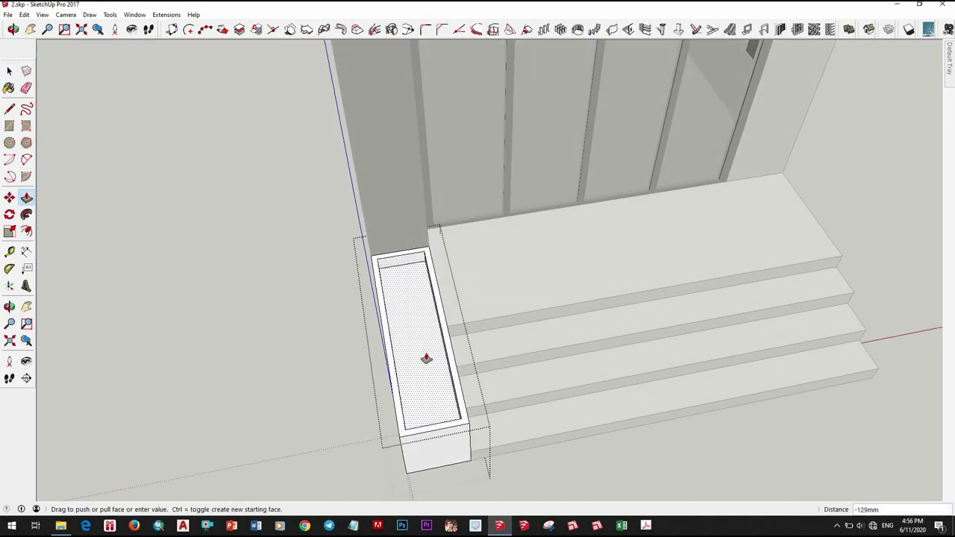
key("Return")
scroll(283, 226, "down", 3)
middle_click_drag(284, 226, 469, 390)
key("space")
scroll(469, 390, "down", 3)
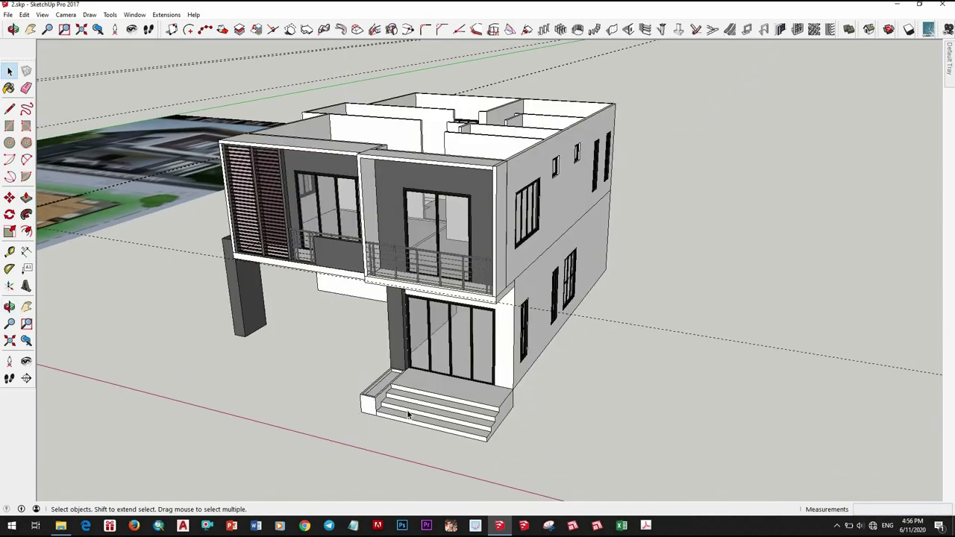
scroll(367, 355, "up", 5)
Copy the planter box to the far end of the entrance steps
middle_click_drag(367, 355, 355, 358)
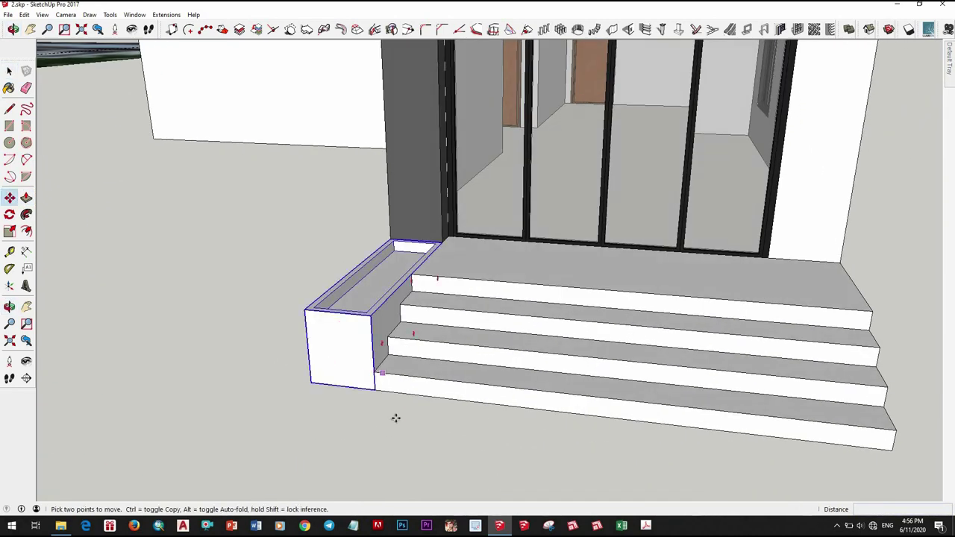
middle_click_drag(395, 417, 418, 279)
scroll(450, 303, "up", 2)
scroll(450, 303, "down", 2)
key("ctrl")
left_click(439, 296)
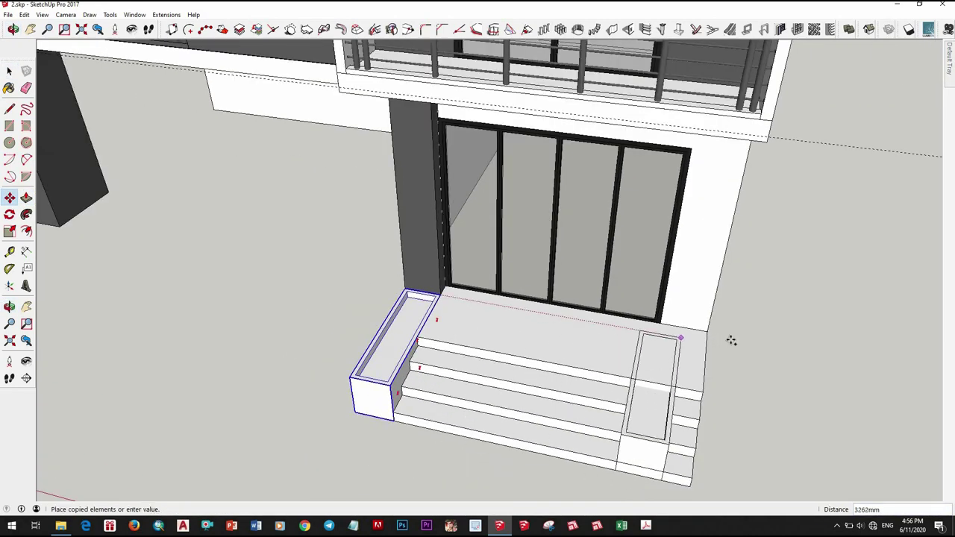
middle_click_drag(537, 431, 634, 444)
scroll(637, 437, "up", 3)
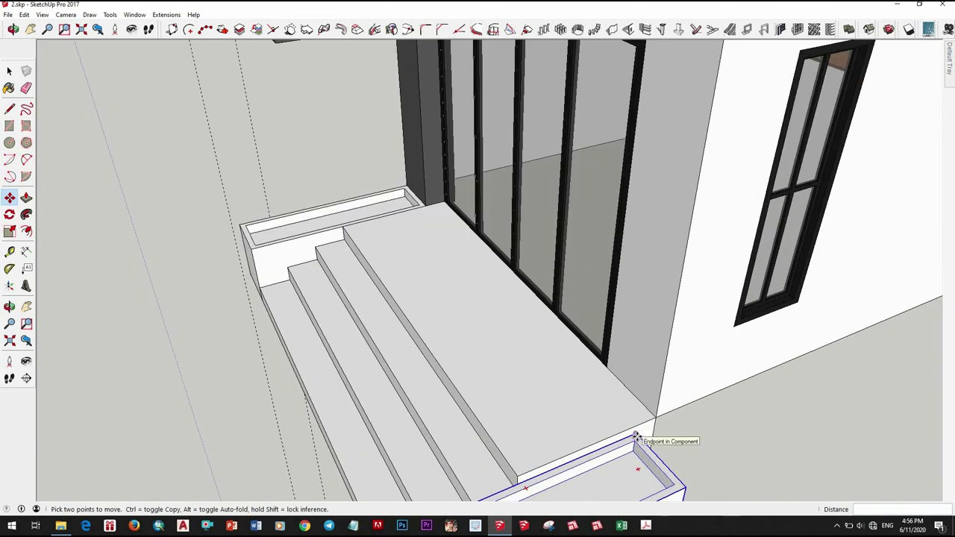
left_click(626, 441)
scroll(627, 441, "down", 4)
right_click(580, 405)
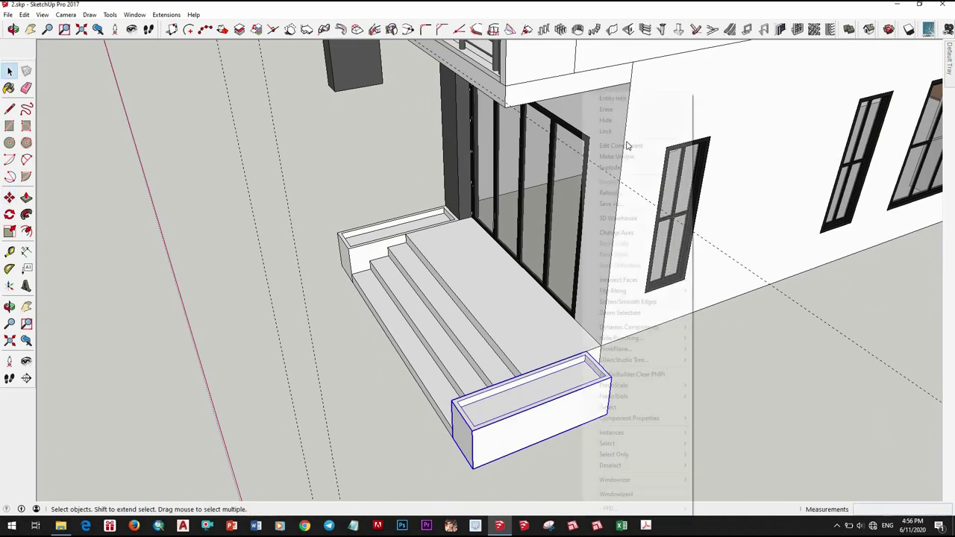
mouse_move(580, 405)
middle_mouse_down()
mouse_move(462, 382)
mouse_move(455, 351)
middle_mouse_up()
scroll(499, 405, "down", 2)
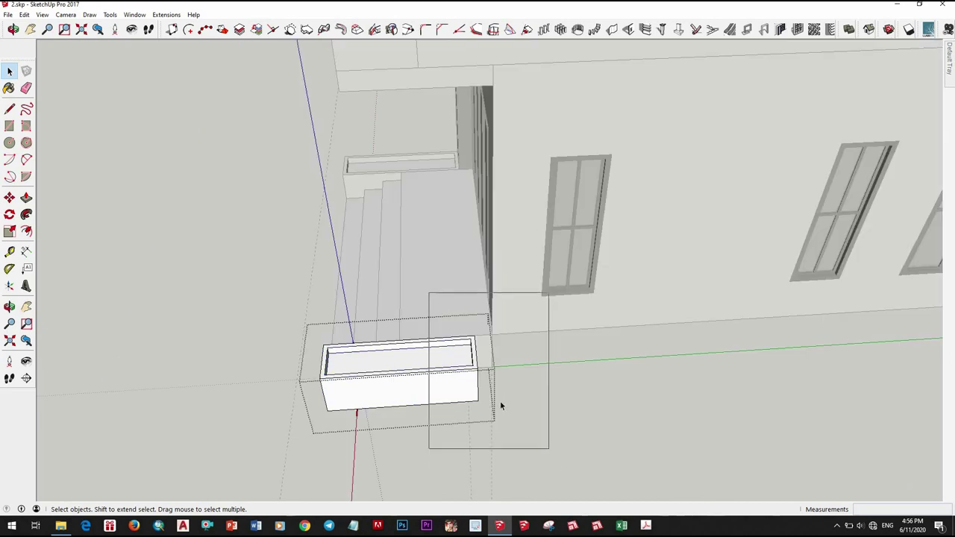
scroll(495, 393, "up", 3)
scroll(494, 393, "down", 3)
key("m")
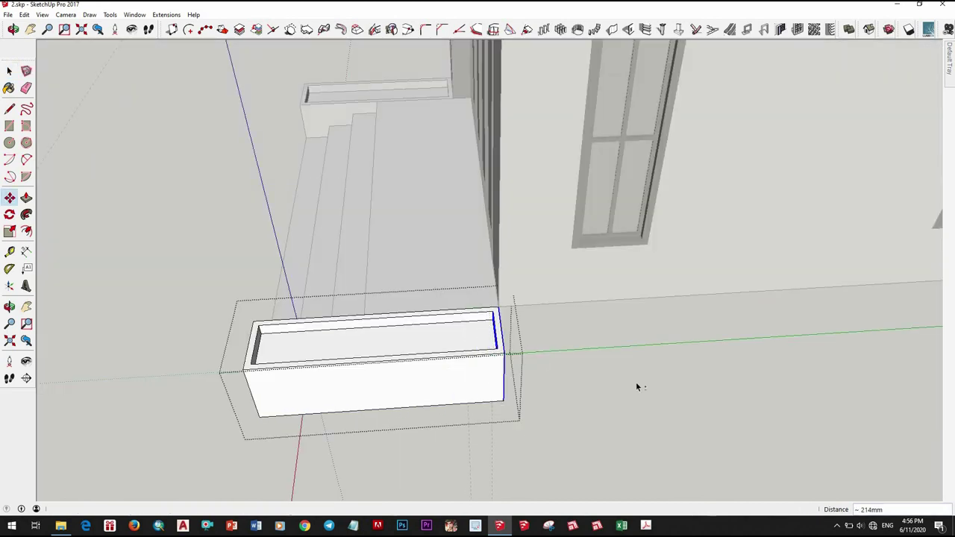
left_click(637, 384)
key("space")
scroll(671, 377, "down", 5)
Push the step block's end face back to shorten the steps
middle_click_drag(697, 377, 634, 299)
scroll(589, 353, "up", 3)
scroll(588, 337, "up", 2)
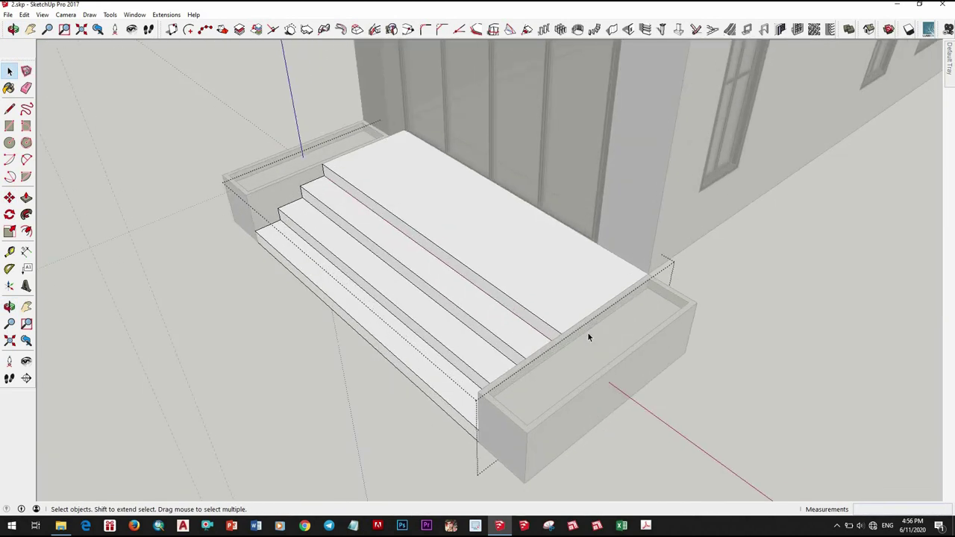
key("p")
left_click_drag(565, 320, 605, 375)
Slide the new planter along the wall until it sits against the steps
left_click(621, 361)
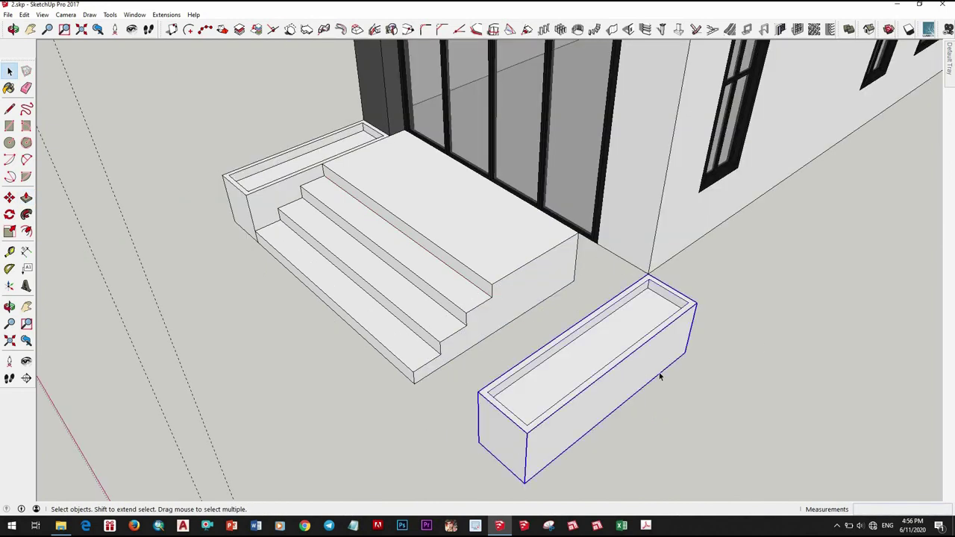
key("m")
left_click_drag(646, 270, 667, 364)
key("space")
scroll(571, 309, "down", 4)
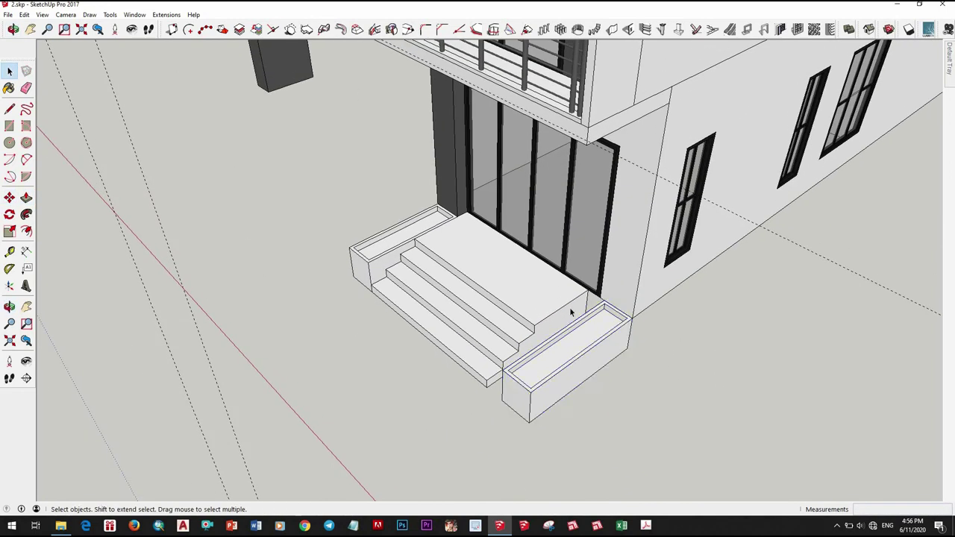
scroll(573, 312, "up", 4)
key("p")
scroll(634, 294, "down", 2)
key("space")
scroll(453, 372, "down", 3)
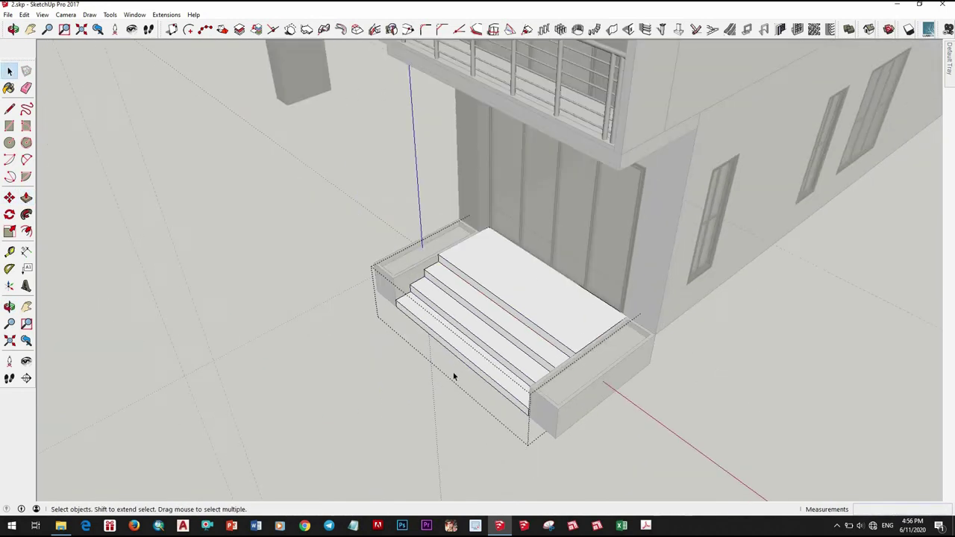
Orbit out to a high oblique view of the whole house
middle_click_drag(453, 372, 464, 322)
scroll(463, 291, "down", 3)
middle_click_drag(463, 264, 580, 384)
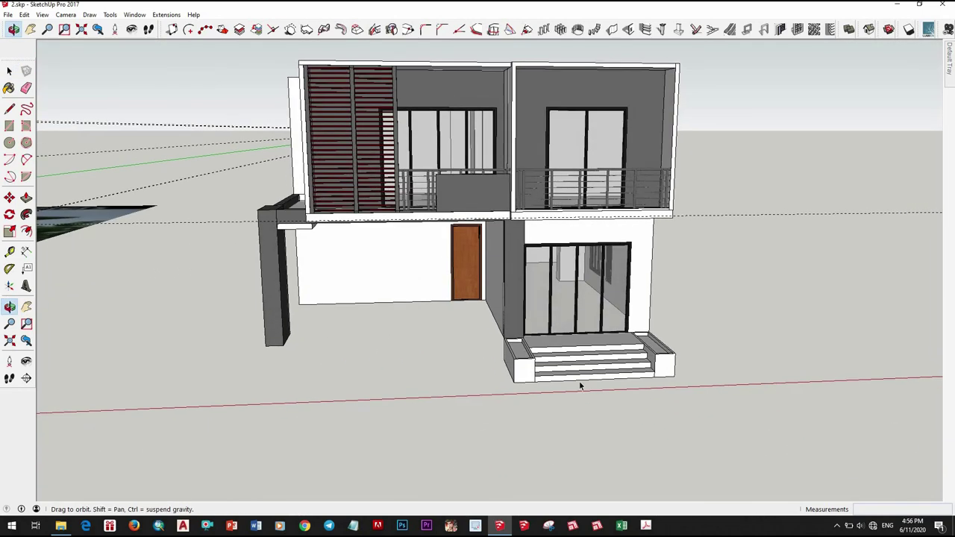
scroll(682, 326, "down", 2)
key("o")
left_click_drag(677, 389, 571, 376)
Draw a rectangle for the carport floor slab starting at the step/column corner
key("space")
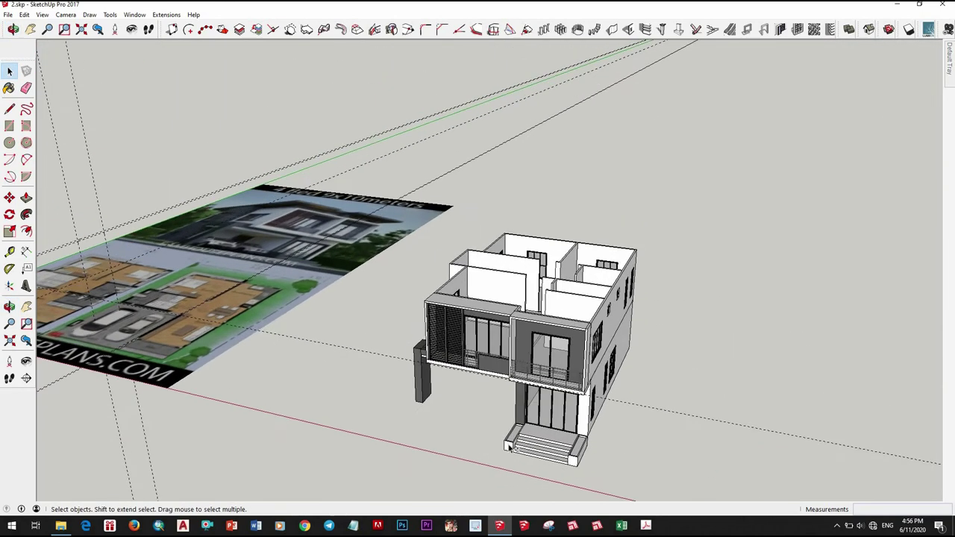
mouse_move(571, 377)
middle_mouse_down()
mouse_move(434, 385)
mouse_move(441, 473)
mouse_move(512, 447)
mouse_move(410, 503)
mouse_move(89, 426)
mouse_move(394, 430)
middle_mouse_up()
scroll(455, 463, "up", 3)
key("r")
scroll(485, 452, "up", 2)
scroll(518, 456, "up", 4)
scroll(396, 416, "up", 5)
left_click(397, 416)
scroll(397, 416, "down", 3)
scroll(550, 433, "up", 5)
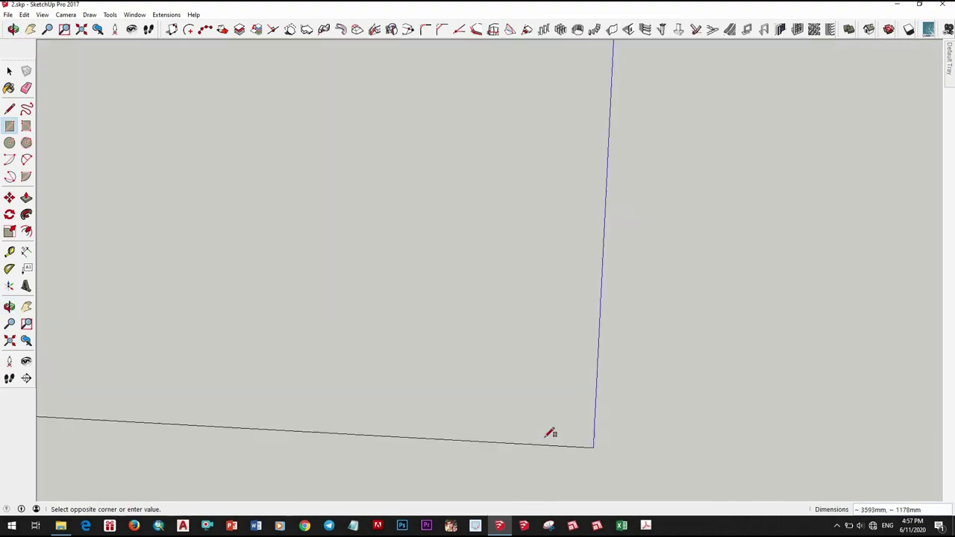
scroll(503, 410, "down", 4)
scroll(399, 395, "up", 1)
Erase the stray edge at the base of the glass doors
key("space")
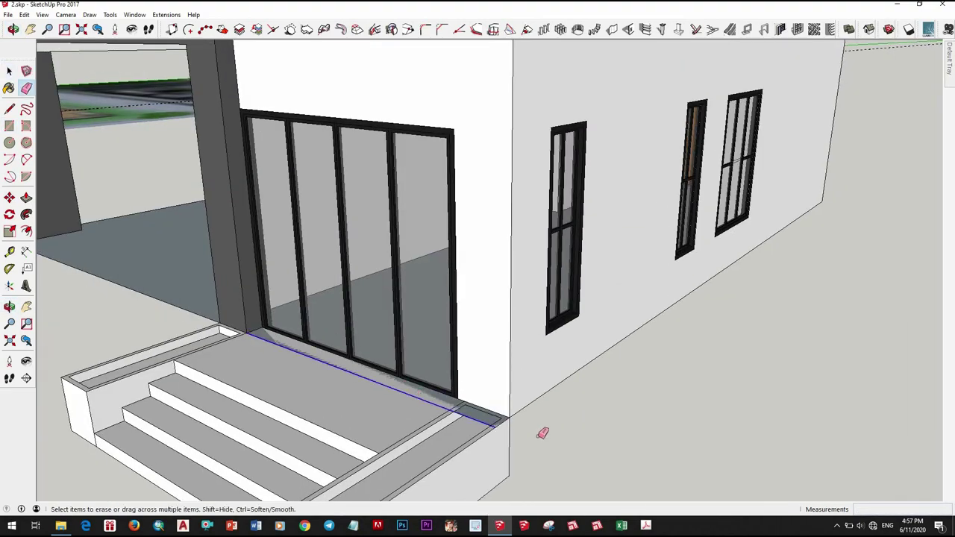
key("space")
scroll(503, 425, "up", 1)
right_click(485, 415)
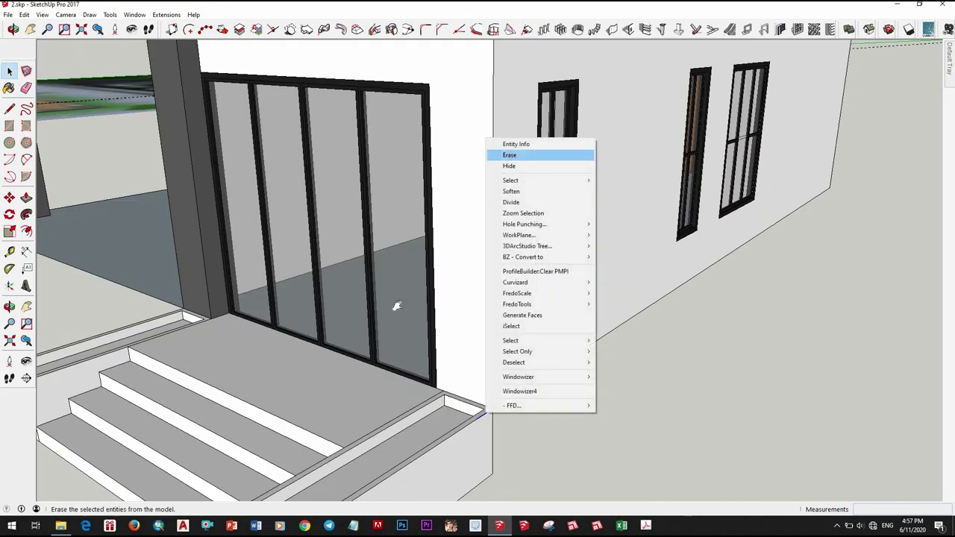
Start raising the slab face 600mm with Push/Pull
middle_click_drag(397, 306, 382, 319, "shift")
scroll(382, 318, "down", 3)
key("p")
scroll(373, 336, "down", 3)
Pull the carport floor slab's front face outward past the front of the house
scroll(363, 362, "down", 2)
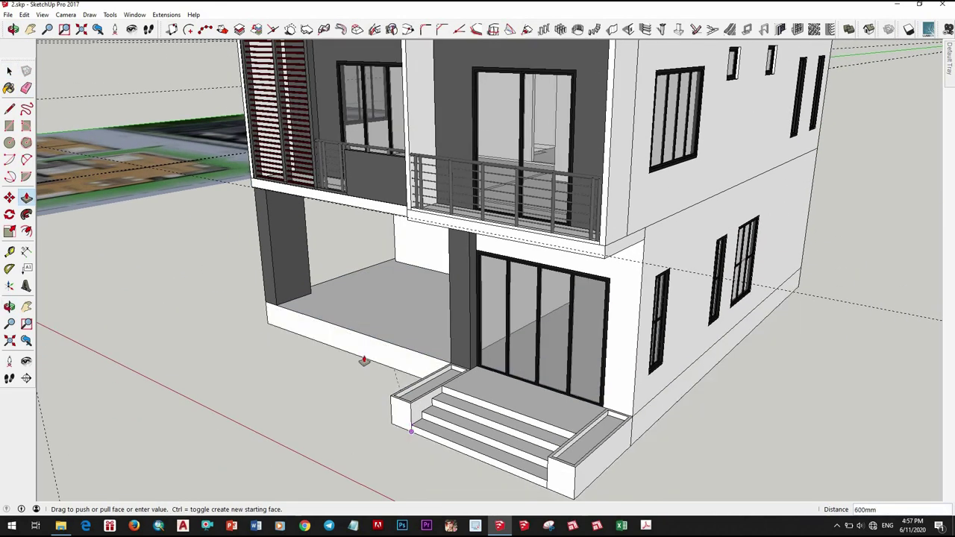
middle_click_drag(363, 363, 344, 374)
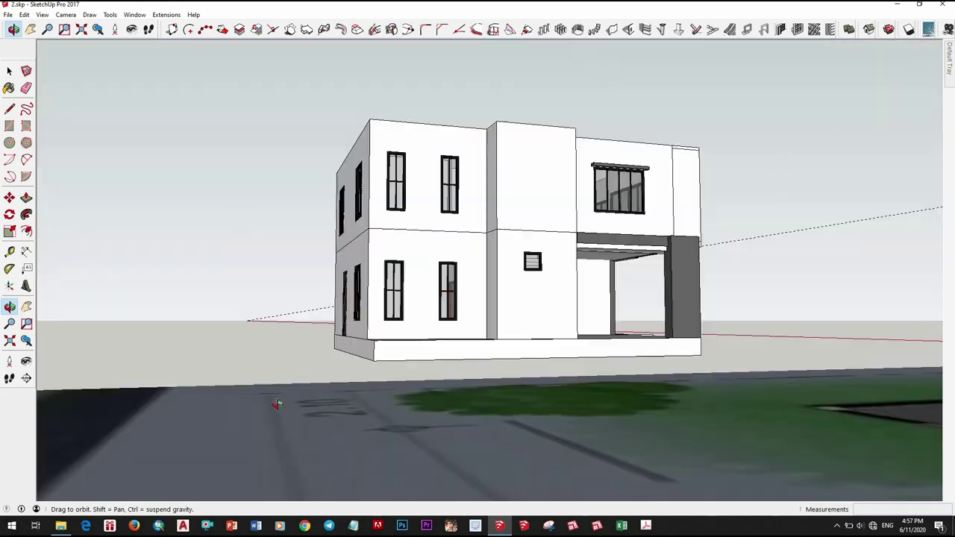
key("space")
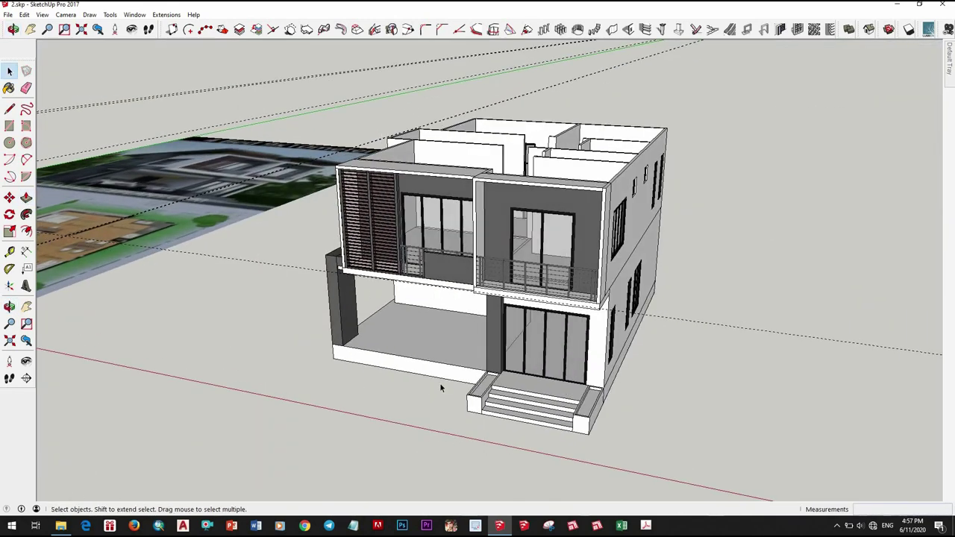
scroll(439, 383, "up", 5)
scroll(467, 399, "down", 3)
scroll(490, 414, "up", 3)
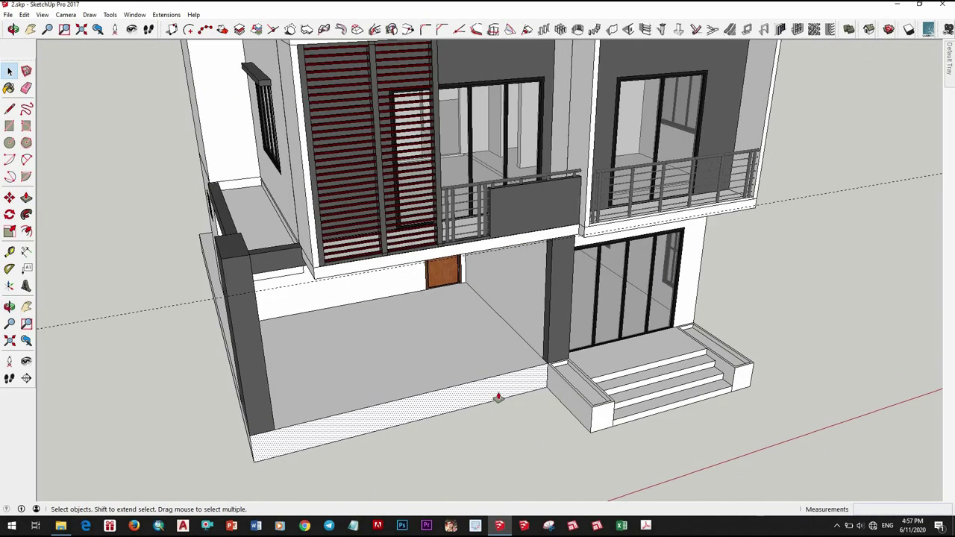
scroll(331, 444, "up", 3)
middle_click_drag(330, 445, 484, 444)
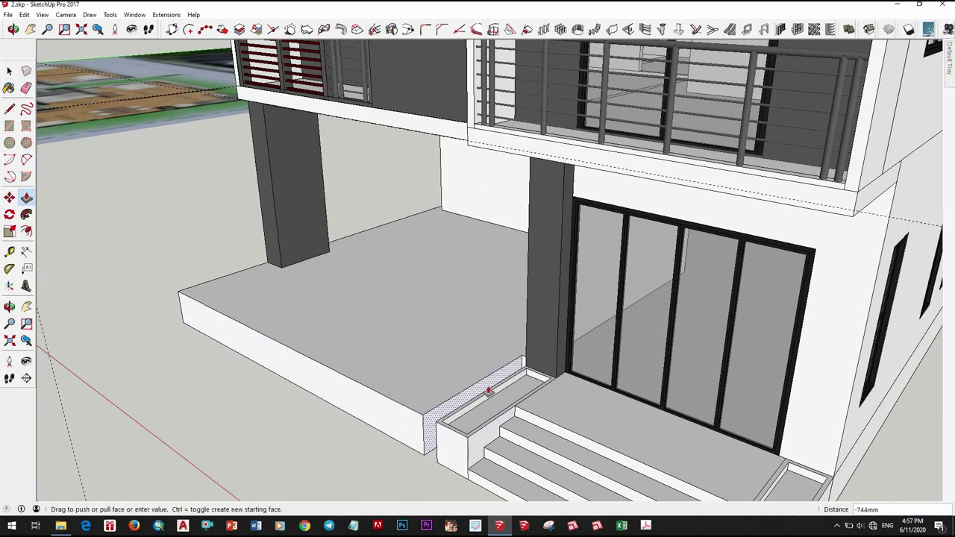
Check the extended carport slab from beside the reference image and from the front
key("space")
scroll(403, 436, "down", 3)
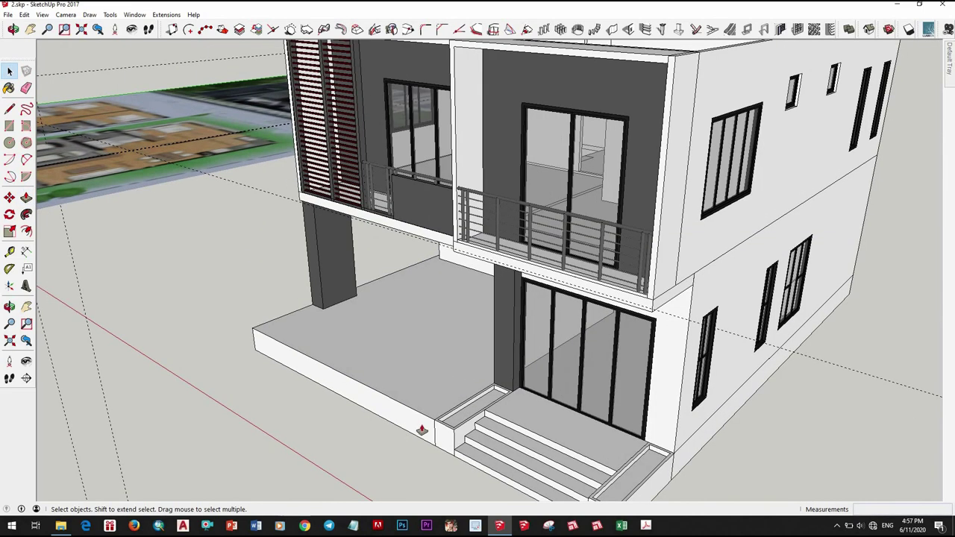
scroll(400, 457, "down", 5)
middle_click_drag(401, 457, 546, 478)
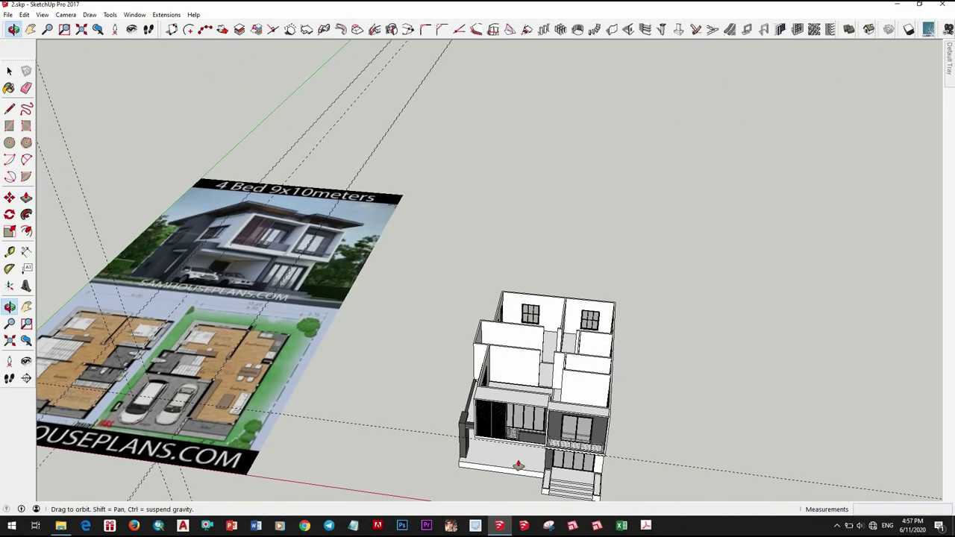
mouse_move(468, 462)
middle_mouse_down()
mouse_move(303, 353)
mouse_move(447, 398)
mouse_move(293, 308)
mouse_move(426, 398)
middle_mouse_up()
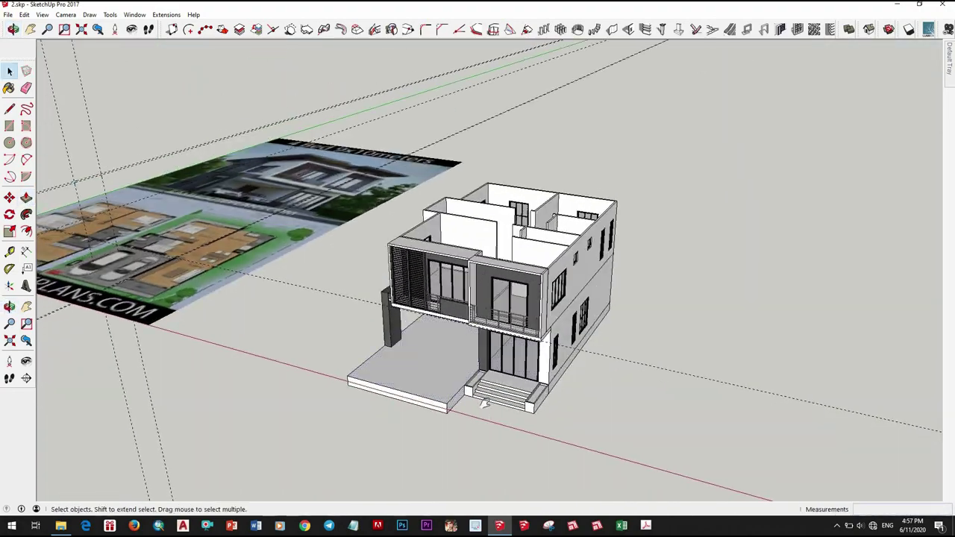
scroll(590, 367, "up", 3)
scroll(452, 364, "up", 3)
scroll(477, 373, "up", 2)
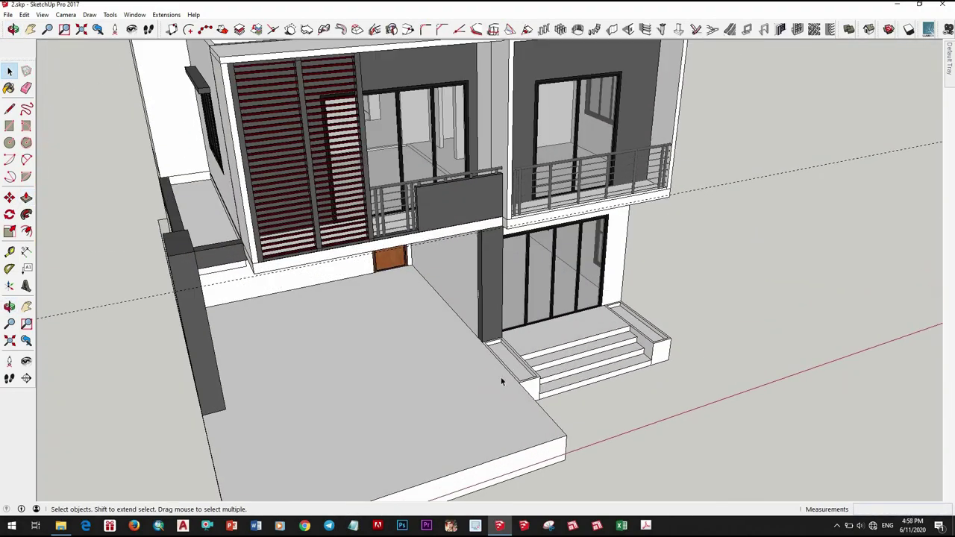
Draw a line from the column base to shape the sloped driveway slab
scroll(481, 343, "up", 2)
key("l")
left_click(479, 341)
scroll(319, 373, "down", 2)
scroll(274, 387, "up", 2)
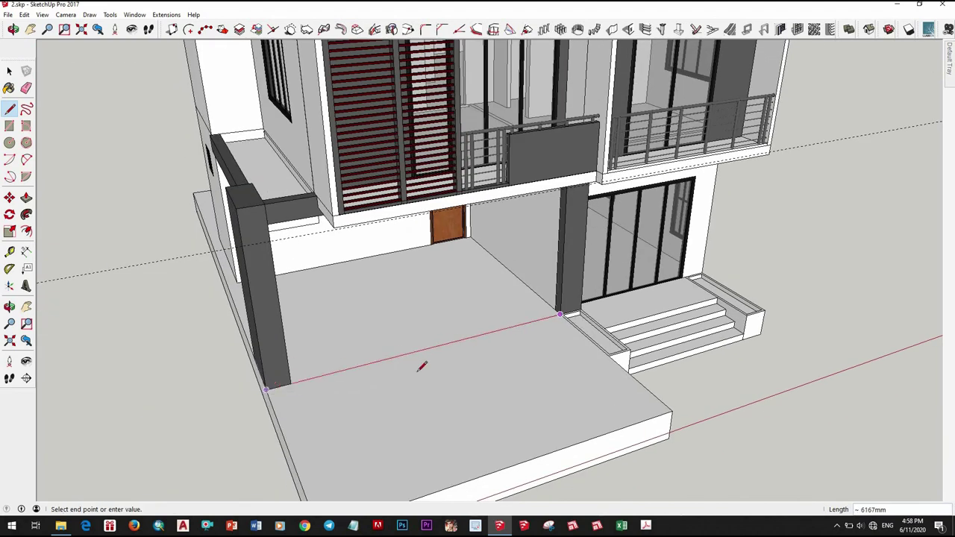
scroll(421, 366, "down", 2)
key("space")
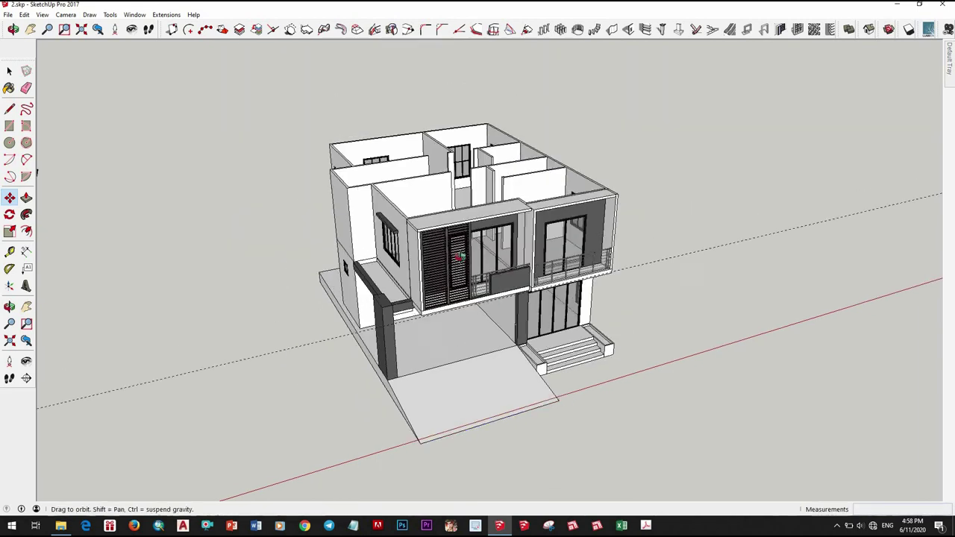
View the whole house from several angles and select the sloped driveway face
middle_click_drag(461, 431, 707, 448)
middle_click_drag(677, 386, 543, 431)
scroll(542, 431, "up", 3)
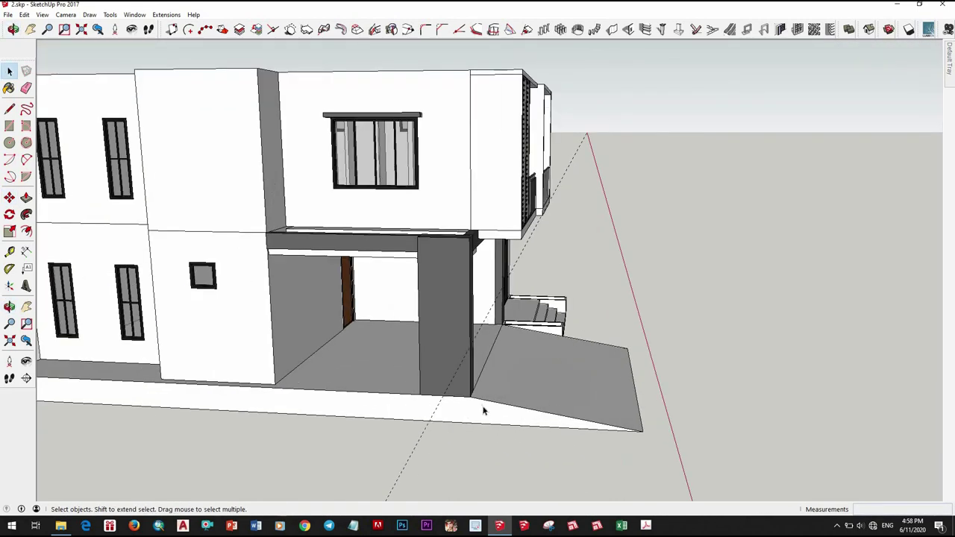
scroll(484, 411, "up", 2)
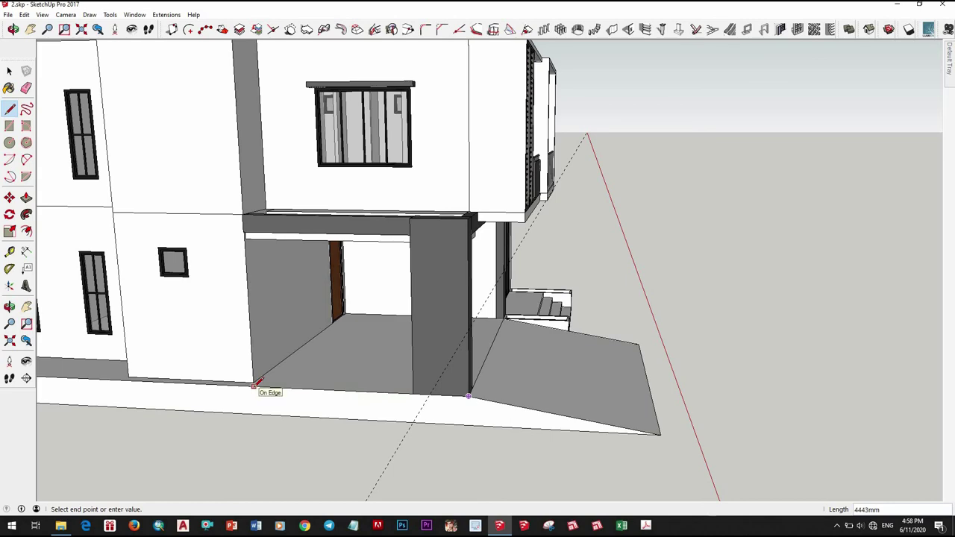
key("space")
scroll(441, 390, "down", 3)
mouse_move(586, 410)
middle_mouse_down()
mouse_move(396, 341)
mouse_move(649, 418)
middle_mouse_up()
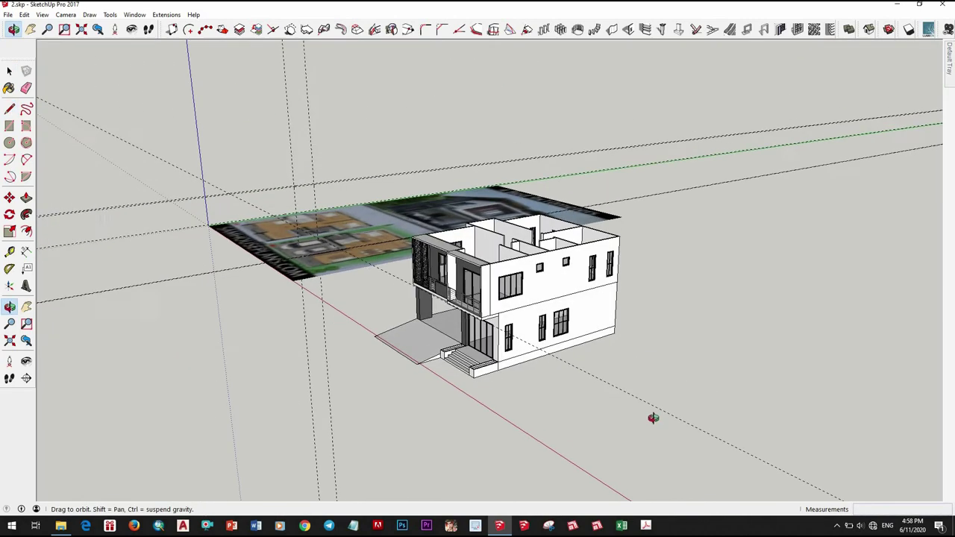
scroll(614, 345, "up", 2)
scroll(613, 344, "up", 3)
scroll(540, 368, "up", 2)
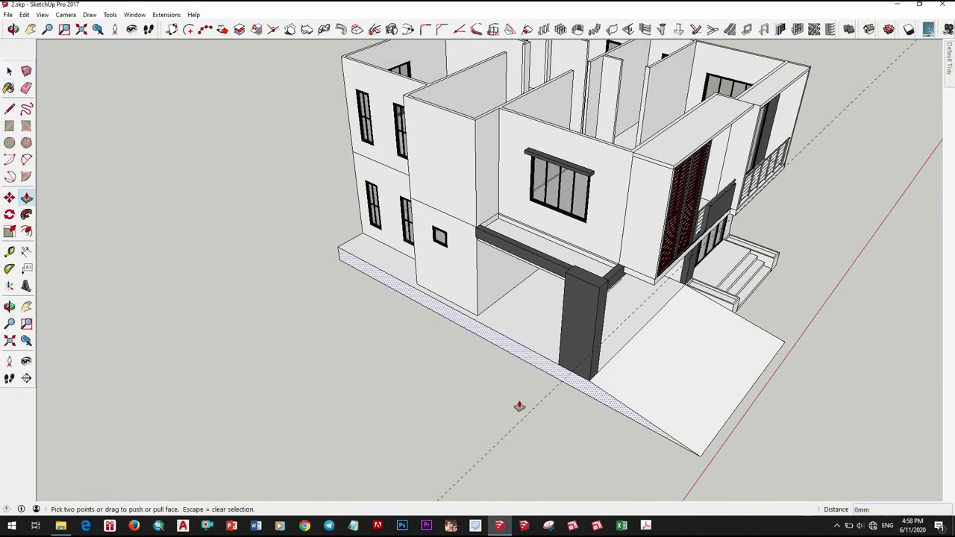
scroll(558, 406, "down", 5)
mouse_move(728, 457)
middle_mouse_down()
mouse_move(393, 399)
mouse_move(544, 420)
middle_mouse_up()
left_click(522, 434)
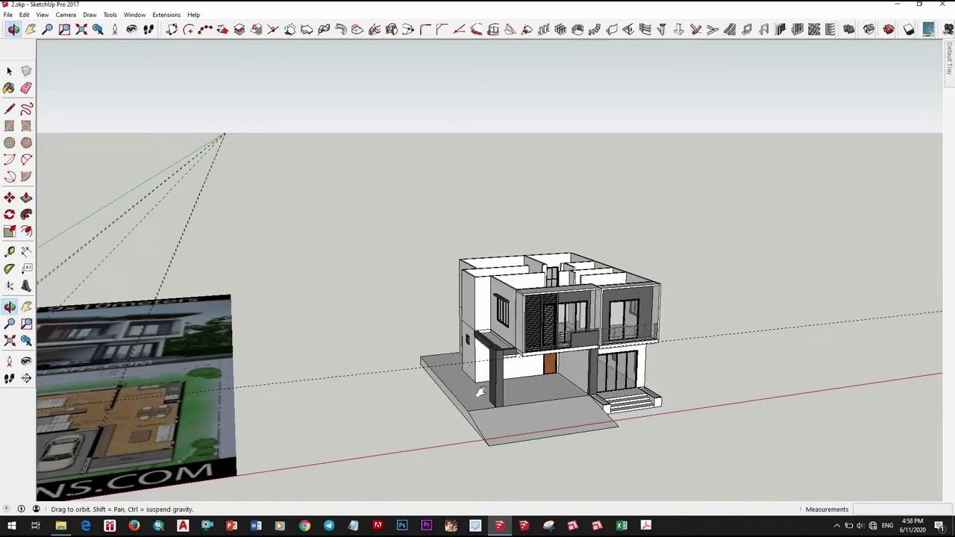
mouse_move(688, 454)
middle_mouse_down()
mouse_move(424, 417)
mouse_move(401, 427)
mouse_move(448, 515)
middle_mouse_up()
scroll(580, 385, "down", 5)
mouse_move(597, 403)
middle_mouse_down()
mouse_move(571, 420)
mouse_move(631, 228)
mouse_move(641, 406)
mouse_move(632, 420)
middle_mouse_up()
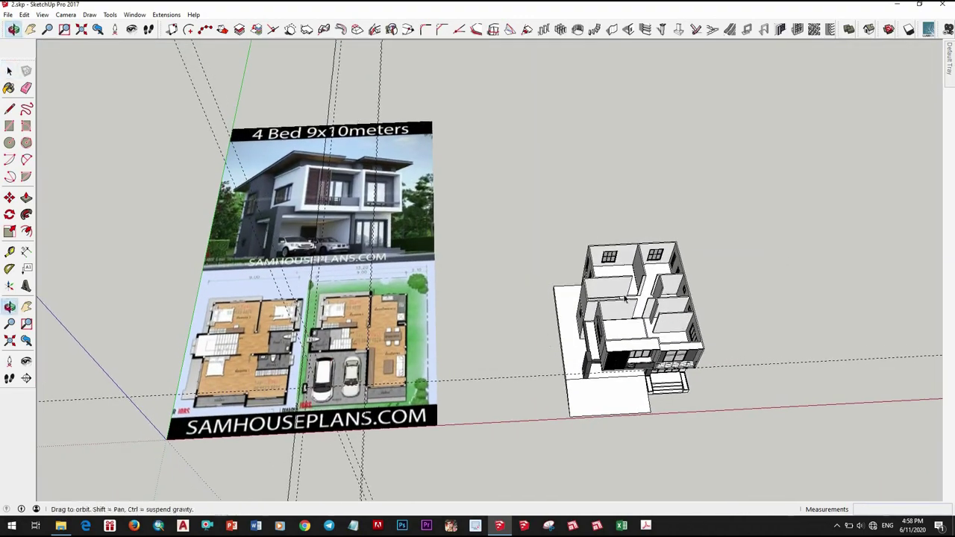
mouse_move(625, 298)
middle_mouse_down()
mouse_move(626, 450)
mouse_move(634, 420)
mouse_move(585, 414)
mouse_move(570, 356)
mouse_move(643, 266)
mouse_move(448, 273)
middle_mouse_up()
scroll(633, 411, "up", 3)
scroll(569, 356, "up", 3)
scroll(643, 266, "down", 3)
scroll(688, 343, "down", 3)
mouse_move(689, 343)
middle_mouse_down()
mouse_move(551, 359)
mouse_move(731, 284)
mouse_move(521, 369)
mouse_move(459, 376)
middle_mouse_up()
scroll(552, 360, "down", 2)
scroll(553, 360, "down", 3)
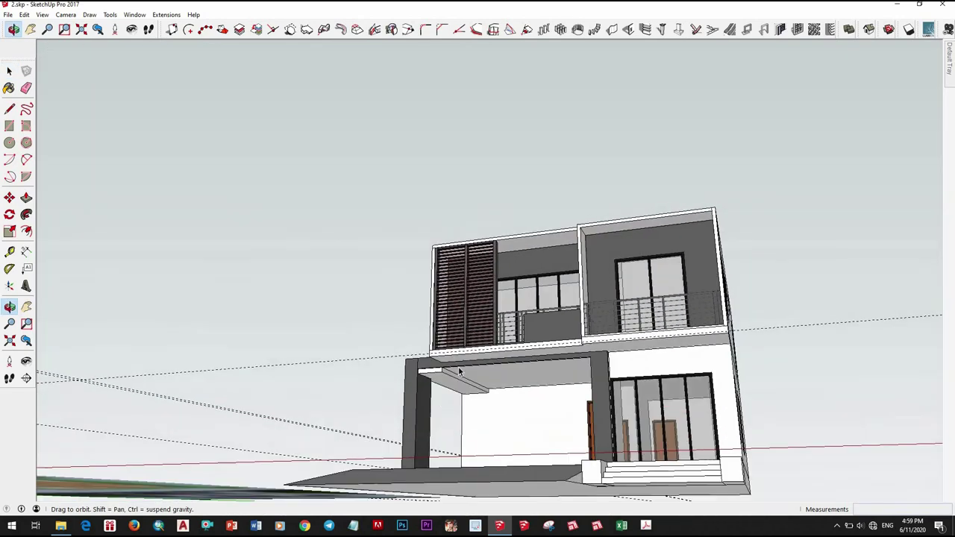
Open the short beam group and extend it across the carport to about 4875 mm
scroll(459, 376, "up", 4)
double_click(458, 381)
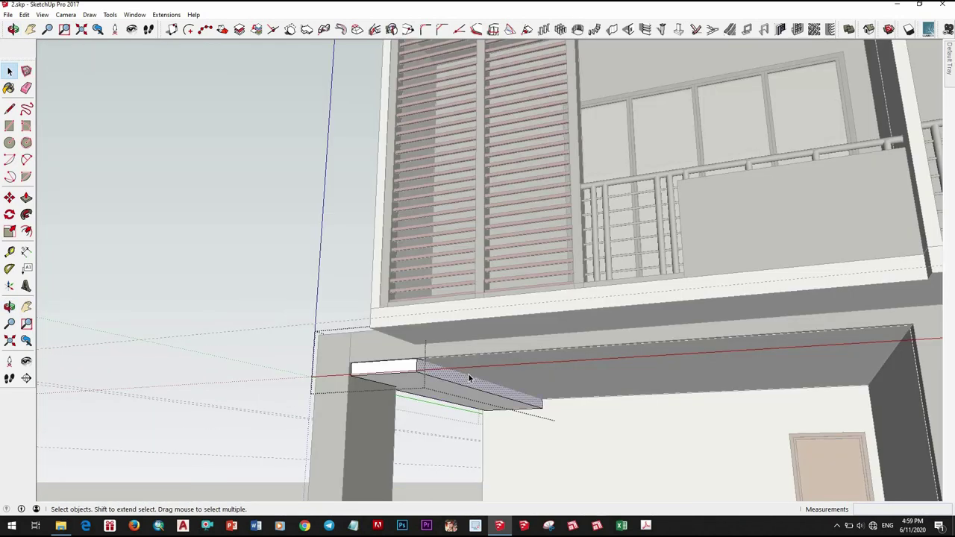
scroll(467, 377, "up", 1)
key("r")
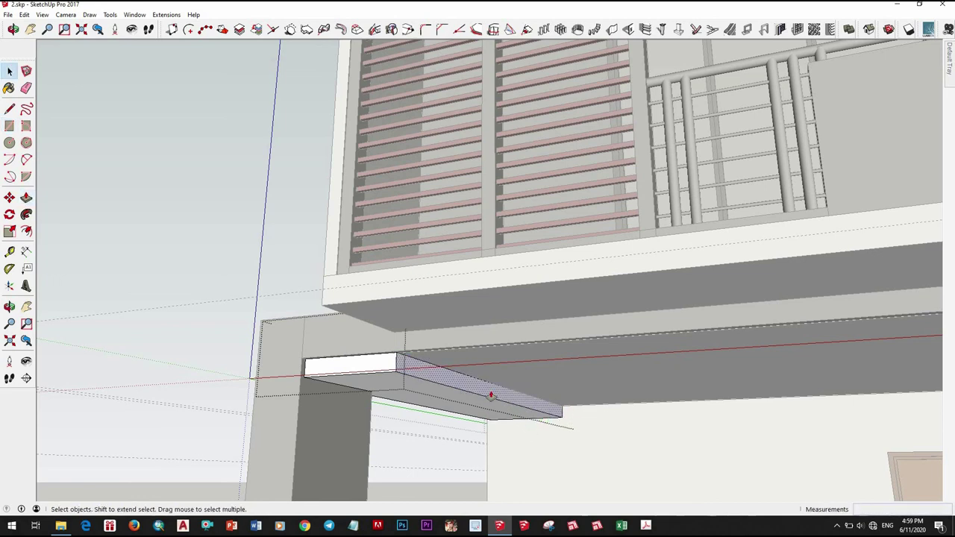
scroll(611, 408, "down", 3)
scroll(686, 388, "up", 2)
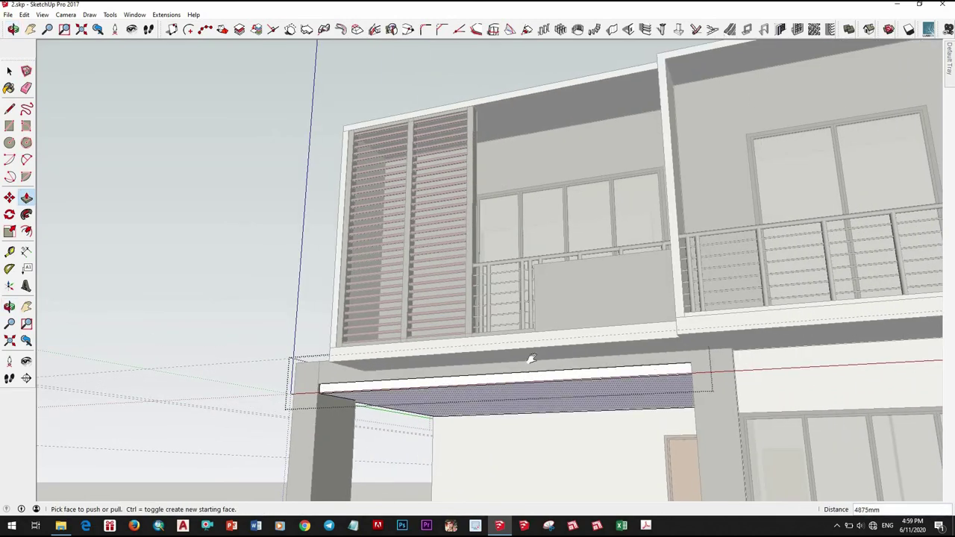
scroll(671, 328, "down", 3)
Review the complete house from the front and beside the reference sheet
mouse_move(836, 299)
middle_mouse_down()
mouse_move(682, 298)
mouse_move(806, 256)
mouse_move(361, 304)
mouse_move(523, 384)
mouse_move(514, 396)
mouse_move(275, 418)
mouse_move(354, 360)
middle_mouse_up()
scroll(515, 399, "up", 3)
scroll(511, 403, "up", 3)
scroll(509, 407, "up", 3)
scroll(351, 358, "down", 10)
scroll(589, 273, "down", 3)
mouse_move(590, 273)
middle_mouse_down()
mouse_move(448, 313)
mouse_move(317, 330)
mouse_move(452, 264)
mouse_move(484, 339)
mouse_move(362, 424)
middle_mouse_up()
scroll(452, 263, "up", 2)
scroll(484, 340, "up", 4)
scroll(484, 340, "down", 3)
Move the view from the reference floor plans to a high view of the house
scroll(439, 352, "down", 3)
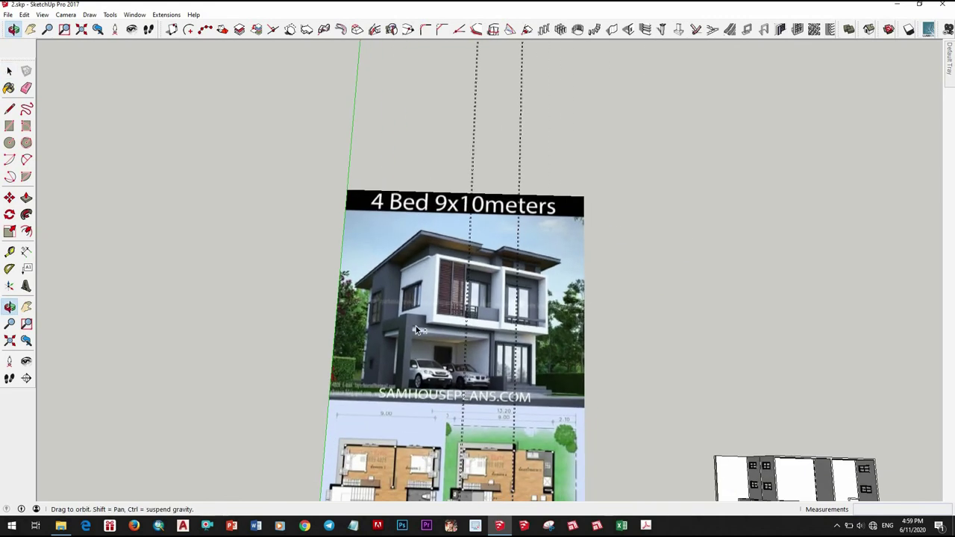
middle_click_drag(416, 326, 441, 322)
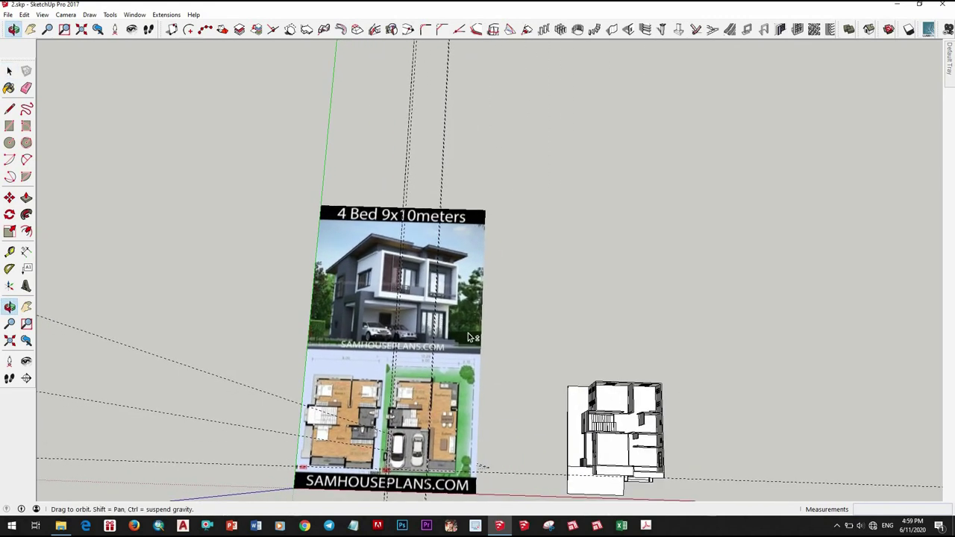
mouse_move(661, 239)
middle_mouse_down()
mouse_move(507, 291)
mouse_move(680, 337)
mouse_move(463, 359)
mouse_move(440, 399)
middle_mouse_up()
scroll(507, 292, "up", 3)
scroll(681, 337, "down", 3)
scroll(462, 358, "up", 3)
scroll(440, 399, "down", 3)
scroll(552, 380, "up", 3)
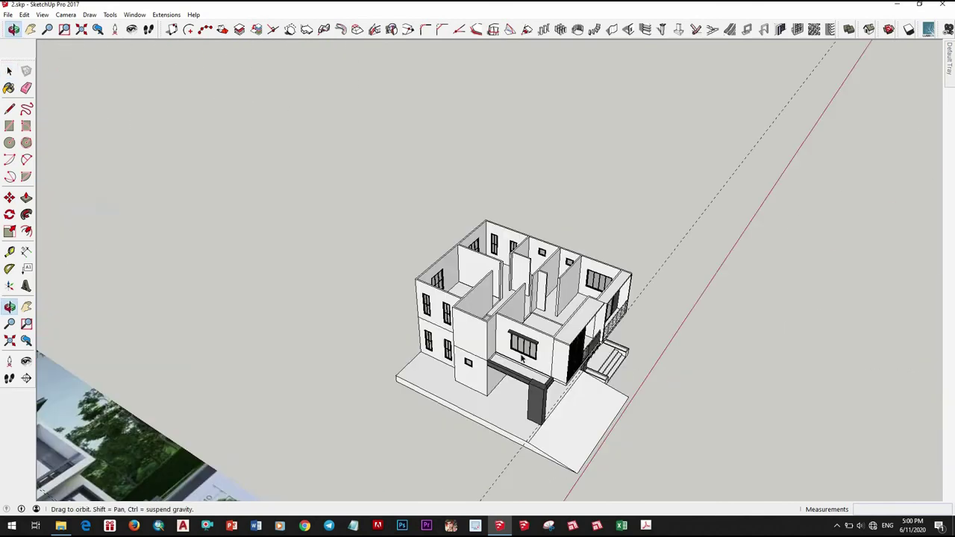
mouse_move(552, 381)
middle_mouse_down()
mouse_move(410, 255)
mouse_move(434, 293)
middle_mouse_up()
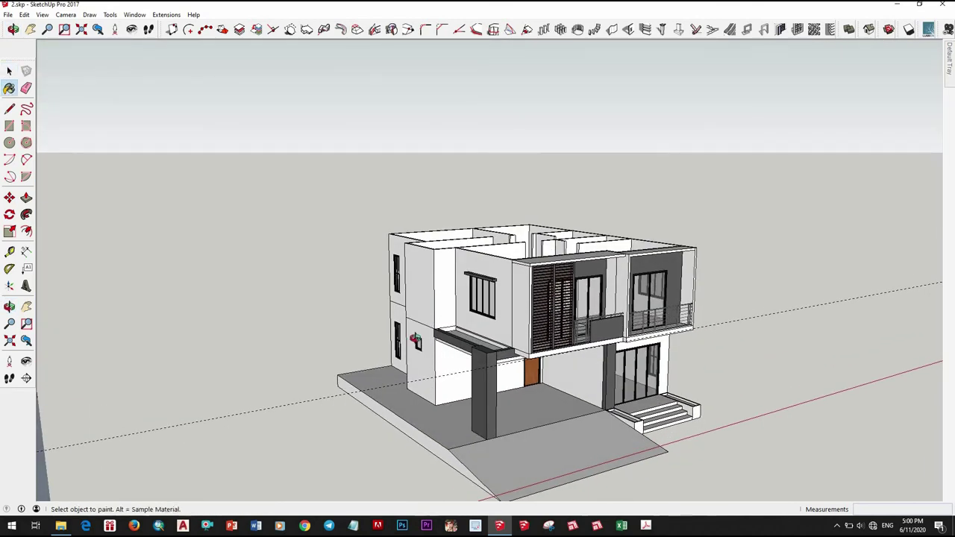
mouse_move(416, 340)
middle_mouse_down()
mouse_move(503, 357)
mouse_move(517, 403)
mouse_move(366, 284)
mouse_move(433, 358)
middle_mouse_up()
scroll(537, 373, "up", 2)
scroll(517, 404, "up", 2)
scroll(519, 399, "up", 2)
scroll(518, 399, "down", 2)
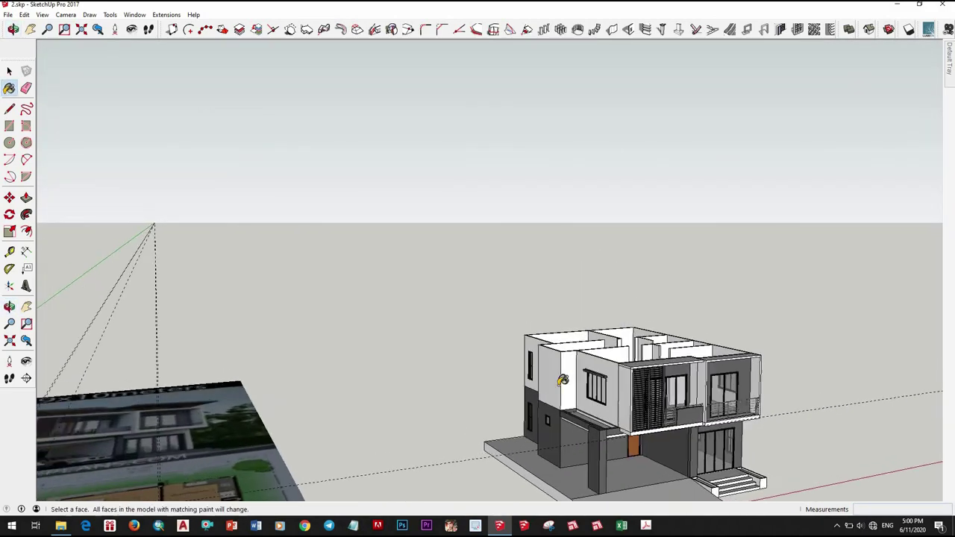
mouse_move(518, 399)
middle_mouse_down()
mouse_move(494, 294)
mouse_move(445, 364)
mouse_move(589, 414)
mouse_move(522, 373)
mouse_move(626, 219)
middle_mouse_up()
scroll(522, 373, "up", 3)
Open the house group and select the carport's back wall
double_click(552, 426)
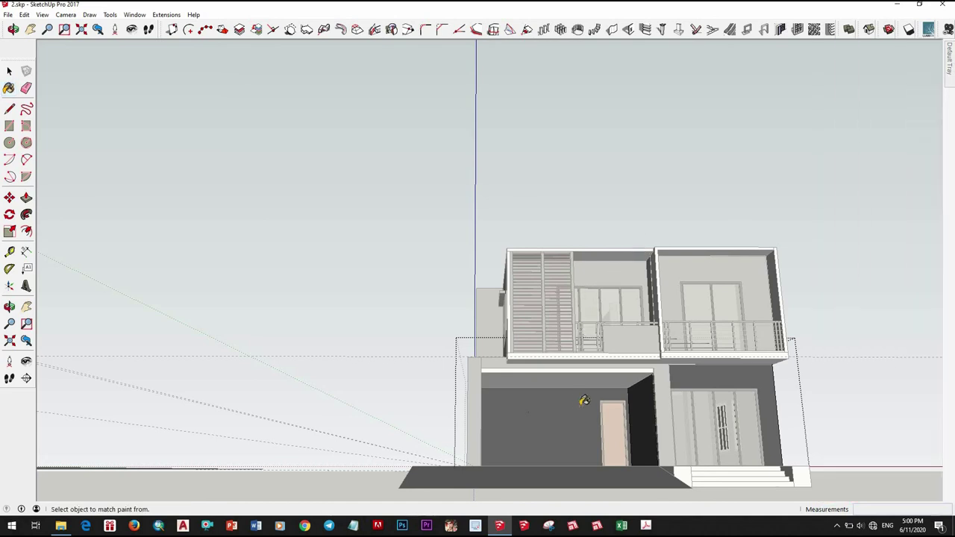
middle_click_drag(559, 435, 567, 409)
scroll(567, 410, "up", 2)
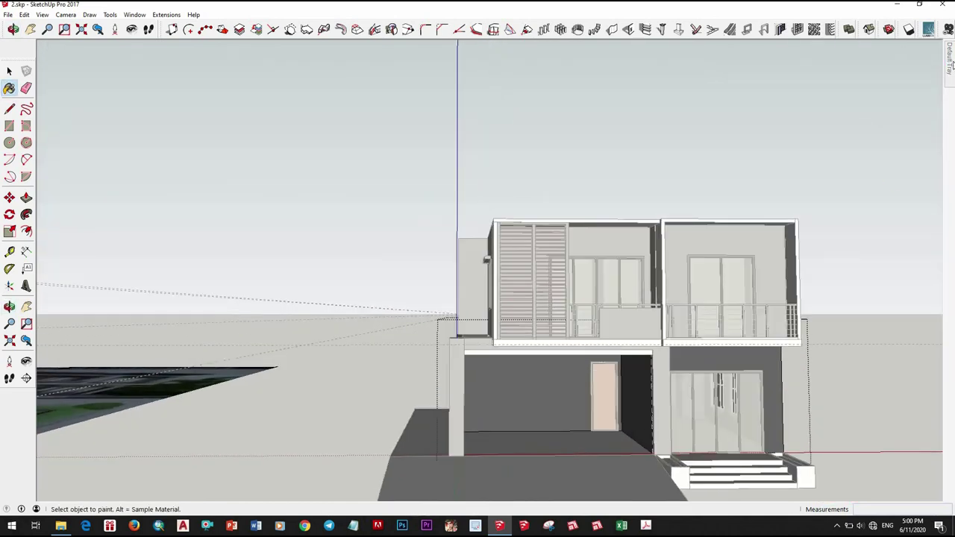
scroll(546, 388, "up", 3)
key("space")
left_click(547, 361)
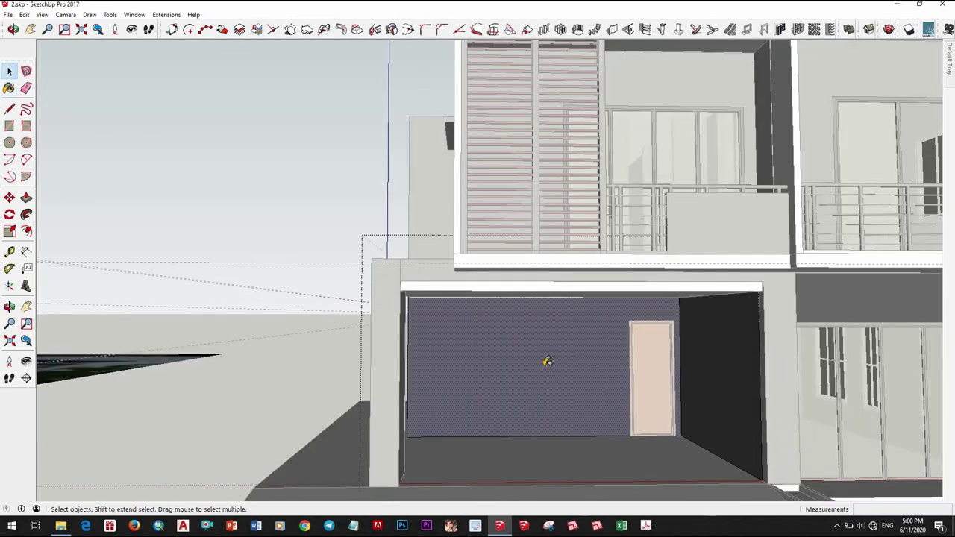
scroll(562, 420, "down", 3)
key("space")
scroll(530, 414, "up", 3)
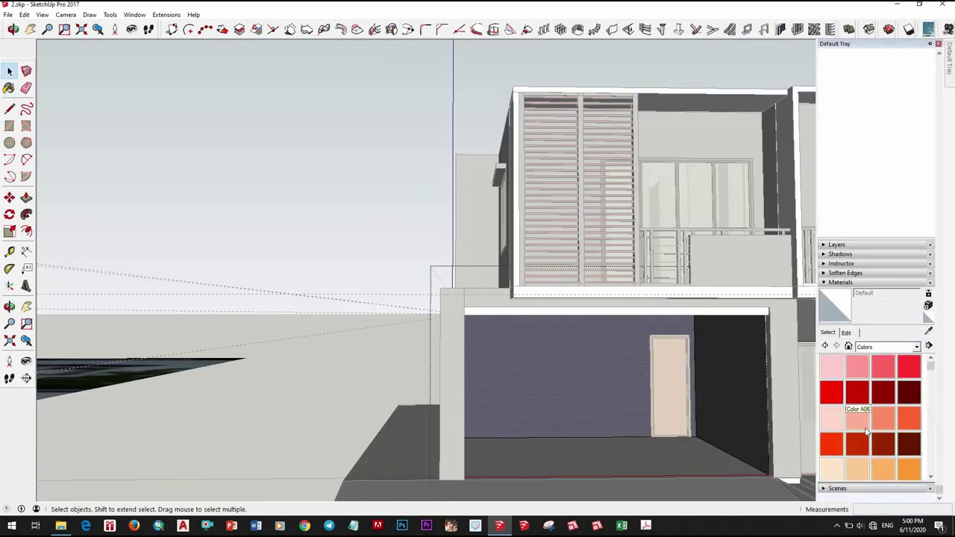
Paint the carport back wall with white Color M00 and clear the selection
left_click(580, 377)
scroll(584, 392, "down", 3)
key("space")
scroll(599, 333, "up", 3)
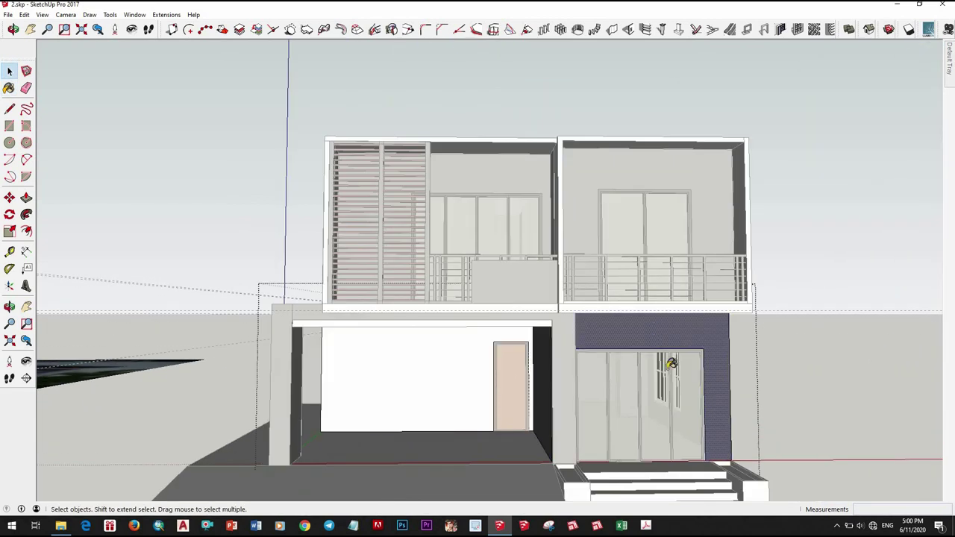
left_click(628, 364)
middle_click_drag(628, 364, 569, 381)
Select the carport back wall face from a view above the house
scroll(569, 376, "down", 3)
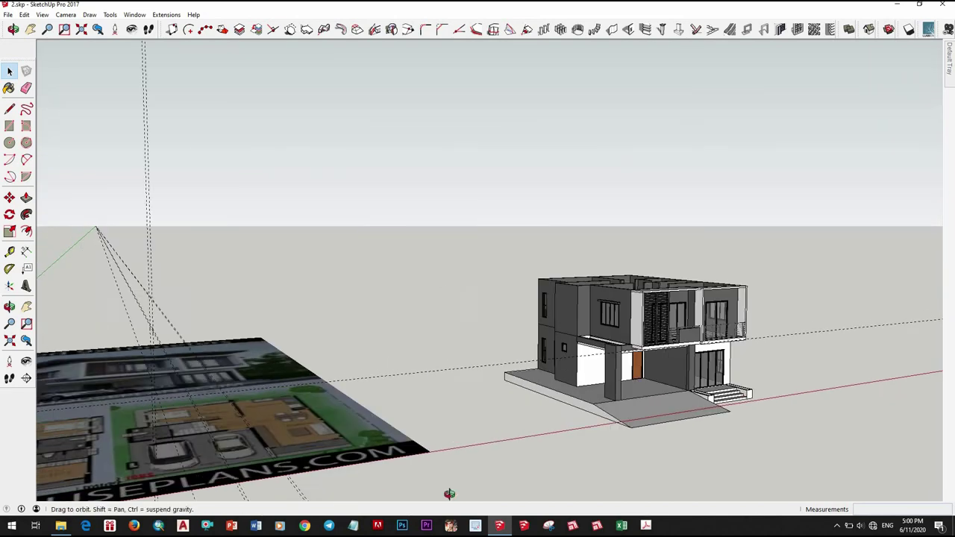
mouse_move(448, 495)
middle_mouse_down()
mouse_move(572, 386)
mouse_move(653, 389)
middle_mouse_up()
scroll(572, 385, "up", 2)
scroll(587, 365, "up", 3)
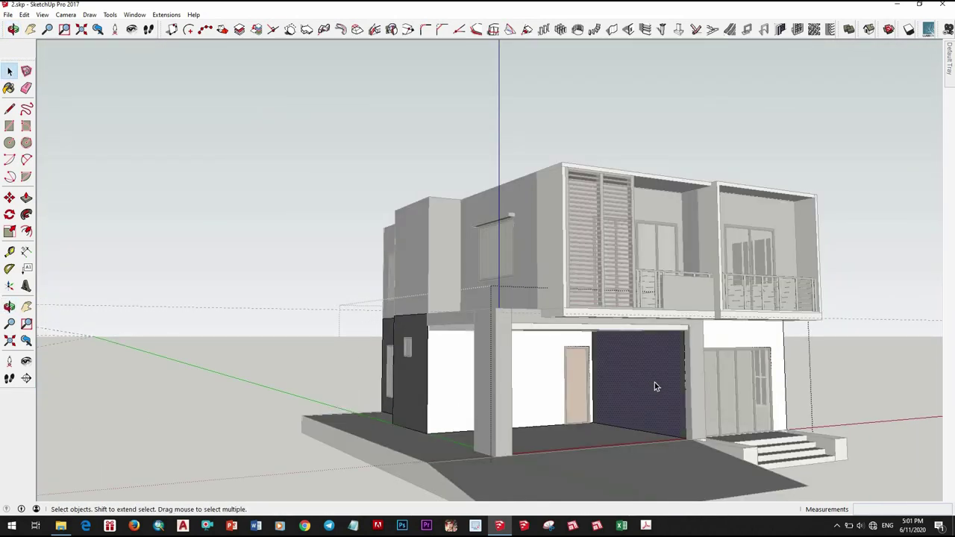
double_click(654, 382)
scroll(833, 359, "down", 3)
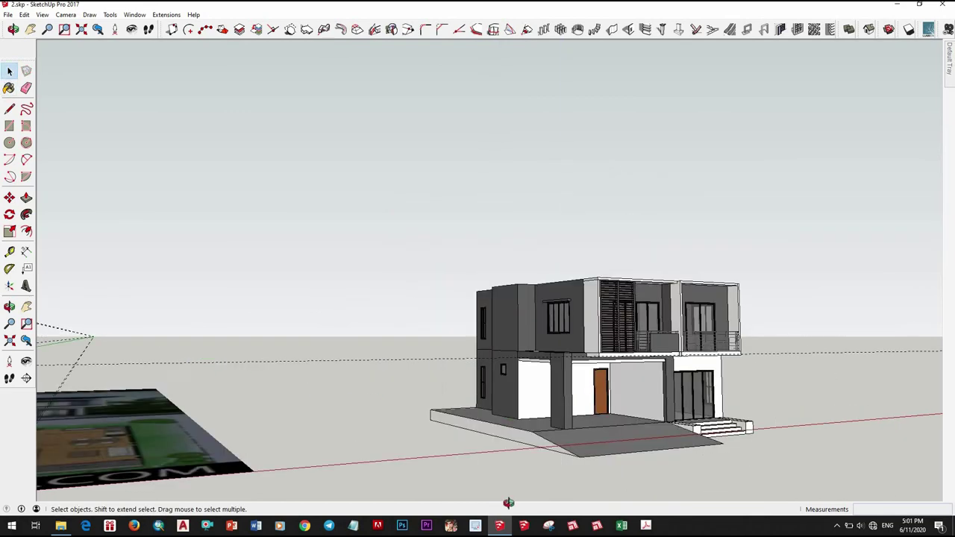
Compare the model with the reference photo from several angled views
middle_click_drag(833, 358, 371, 342)
scroll(448, 287, "up", 4)
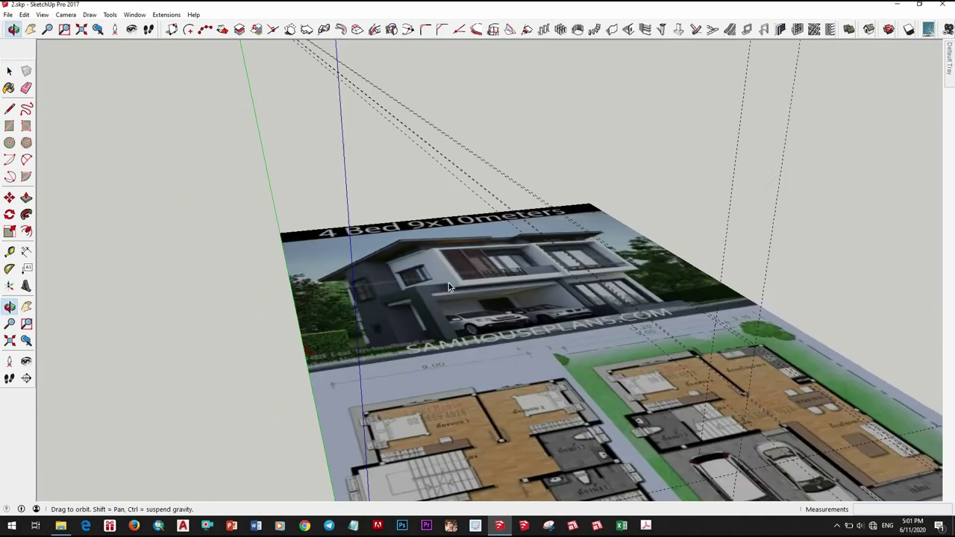
scroll(448, 287, "down", 3)
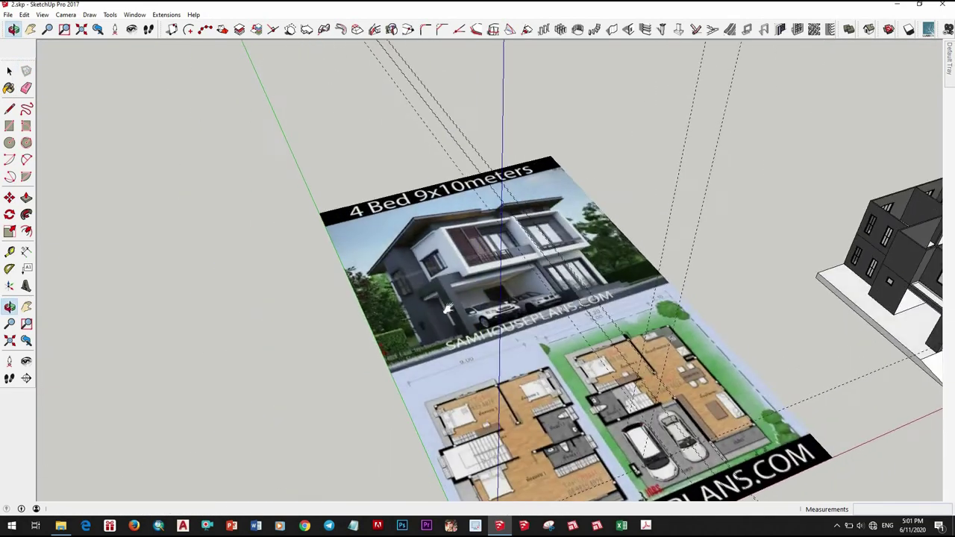
scroll(657, 385, "up", 4)
mouse_move(657, 384)
middle_mouse_down()
mouse_move(569, 409)
mouse_move(566, 381)
middle_mouse_up()
scroll(657, 384, "up", 2)
scroll(658, 385, "down", 3)
scroll(709, 257, "up", 2)
mouse_move(710, 257)
middle_mouse_down()
mouse_move(714, 192)
mouse_move(734, 328)
mouse_move(399, 329)
middle_mouse_up()
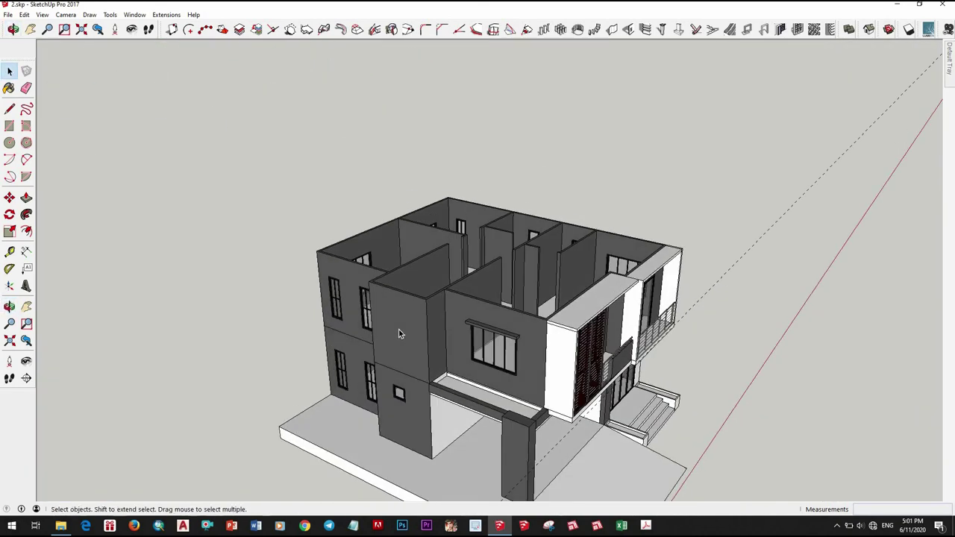
scroll(595, 208, "down", 3)
mouse_move(595, 208)
middle_mouse_down()
mouse_move(260, 183)
mouse_move(701, 356)
mouse_move(457, 408)
mouse_move(679, 350)
mouse_move(522, 358)
mouse_move(635, 383)
mouse_move(344, 299)
mouse_move(390, 336)
middle_mouse_up()
scroll(261, 183, "up", 2)
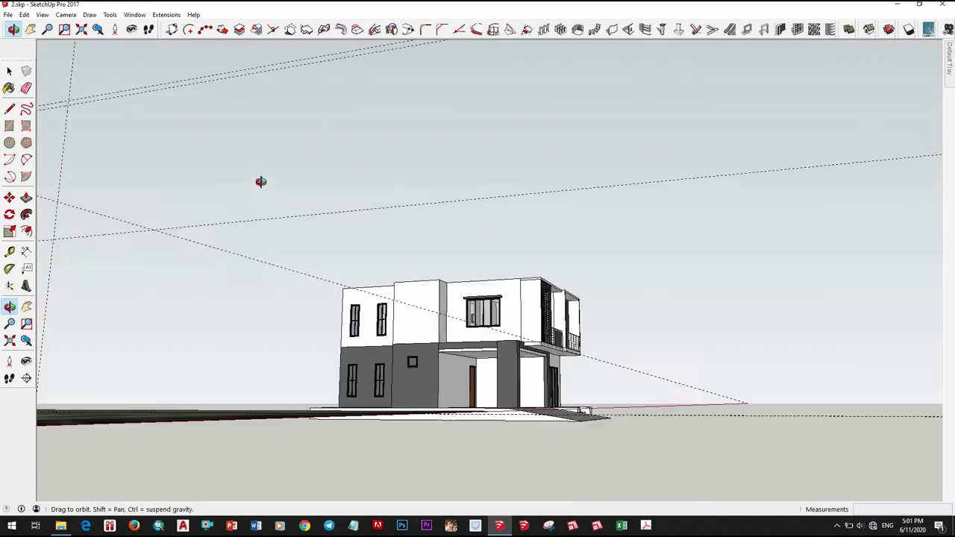
Open the upper-floor group and paint the projecting block beside the window the sampled dark grey
left_click(451, 403)
key("b")
left_click(344, 299)
double_click(344, 299)
scroll(370, 289, "up", 3)
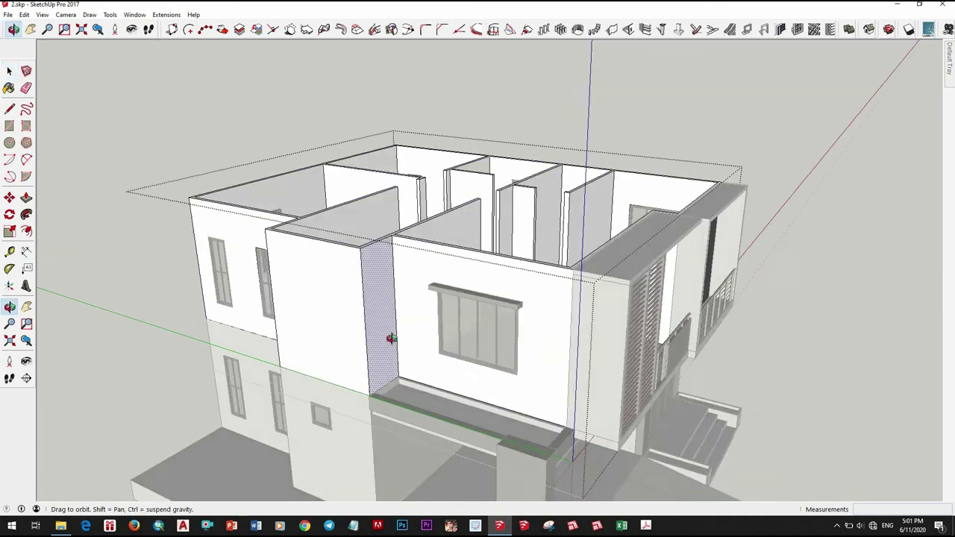
left_click(360, 337)
mouse_move(949, 59)
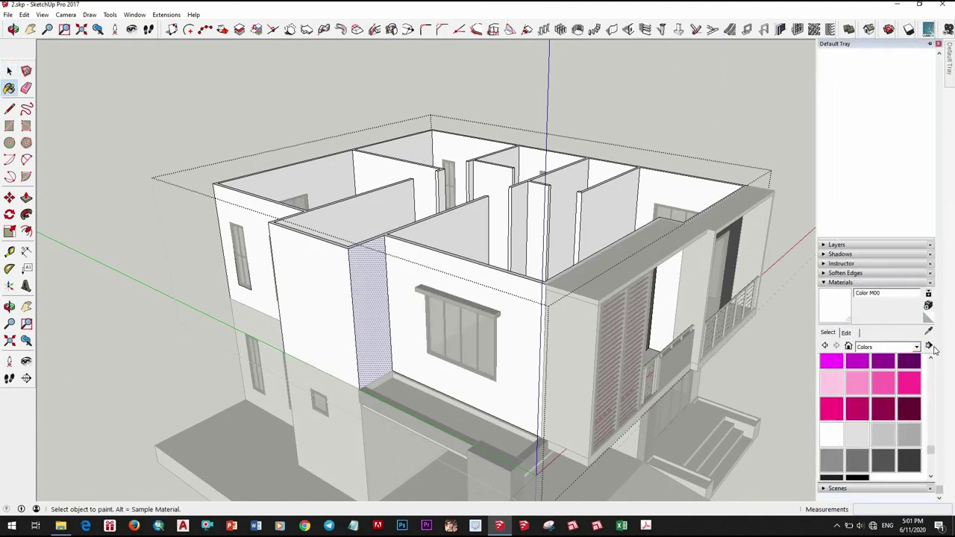
left_click(393, 300)
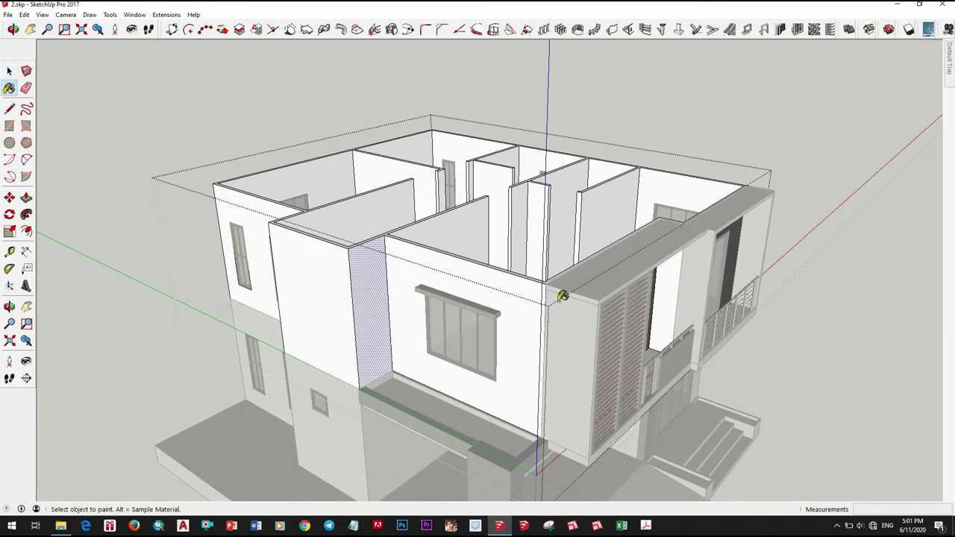
left_click(619, 289, "alt")
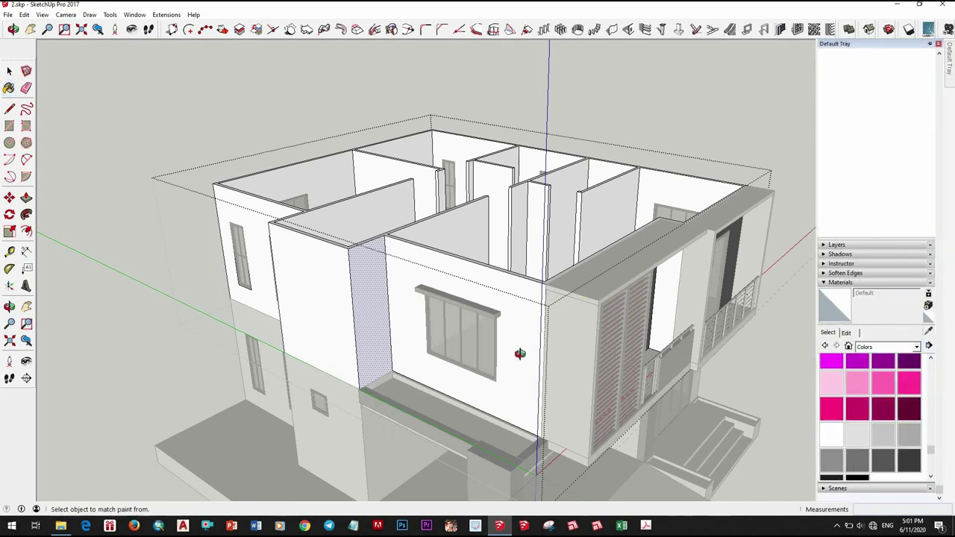
middle_click_drag(520, 353, 366, 320)
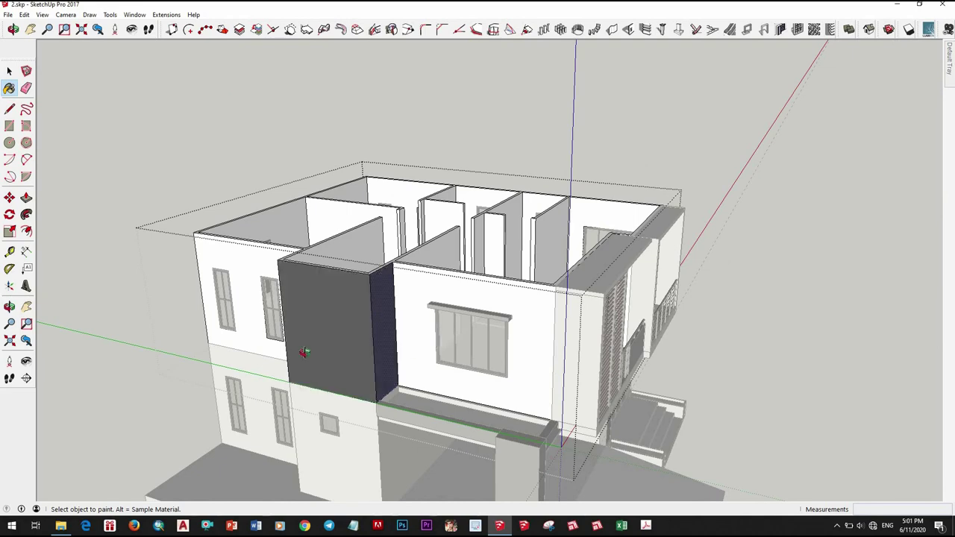
scroll(305, 352, "down", 5)
middle_click_drag(337, 335, 692, 321)
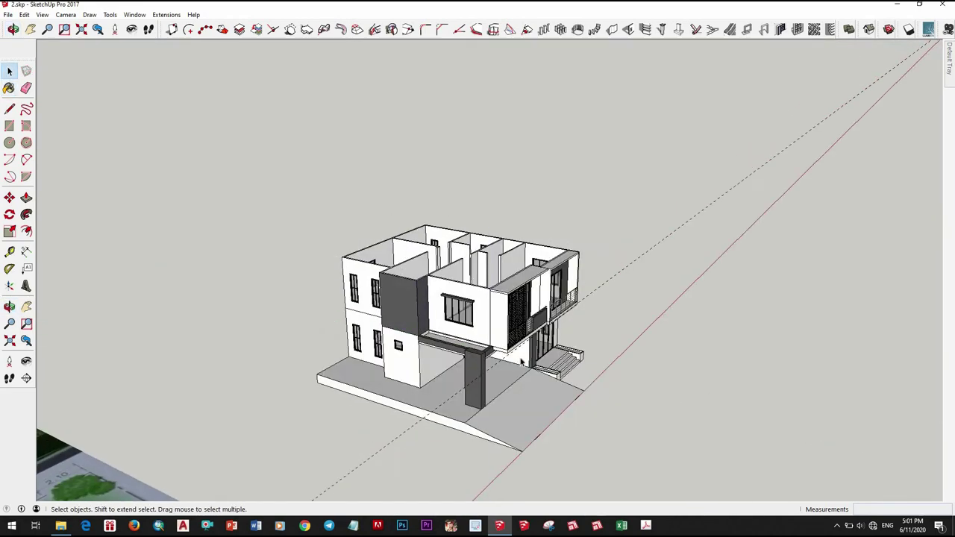
Orbit around the house to inspect the upper walls and the dark column from several angles
scroll(521, 361, "up", 5)
scroll(628, 356, "down", 5)
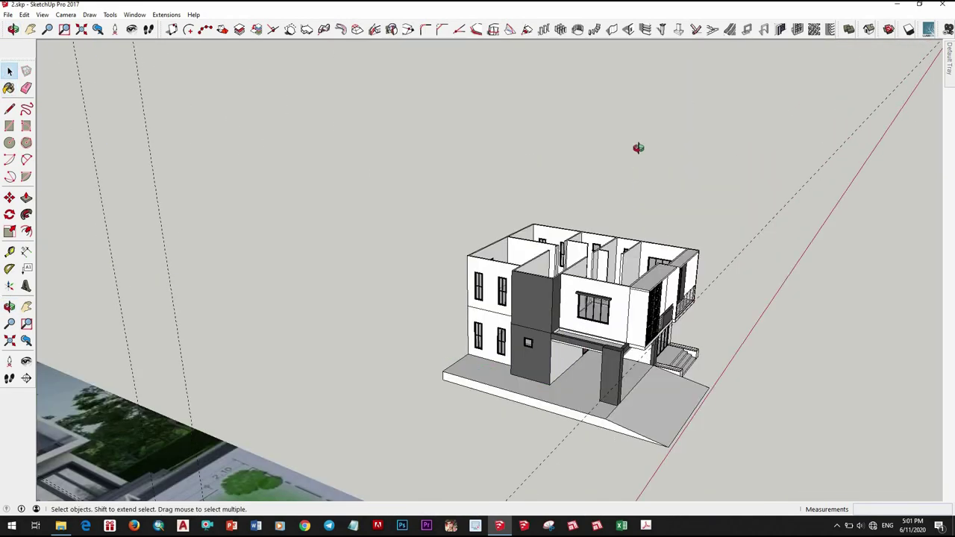
middle_click_drag(635, 145, 427, 300)
scroll(426, 300, "down", 5)
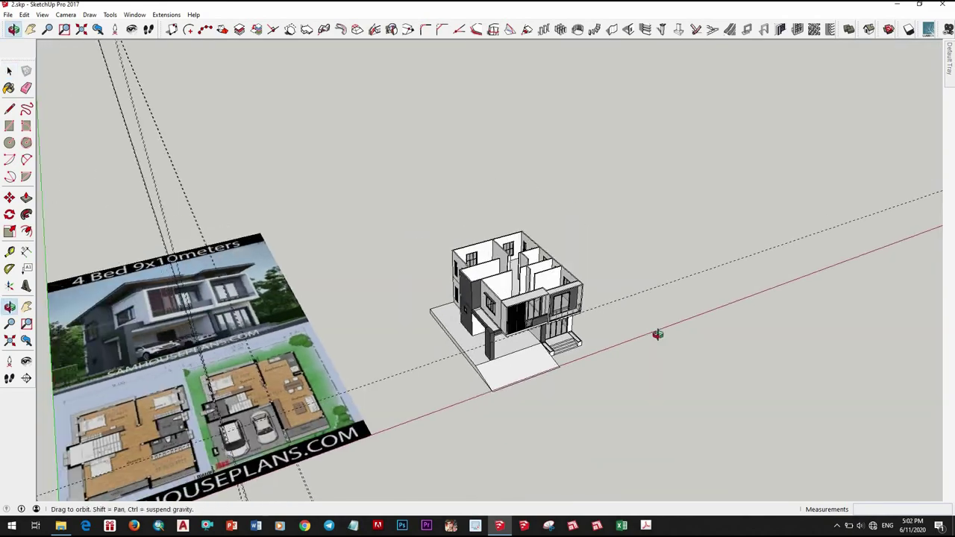
middle_click_drag(657, 334, 534, 331)
scroll(616, 277, "up", 5)
mouse_move(616, 278)
middle_mouse_down()
mouse_move(661, 179)
mouse_move(575, 205)
mouse_move(635, 284)
middle_mouse_up()
scroll(616, 279, "up", 3)
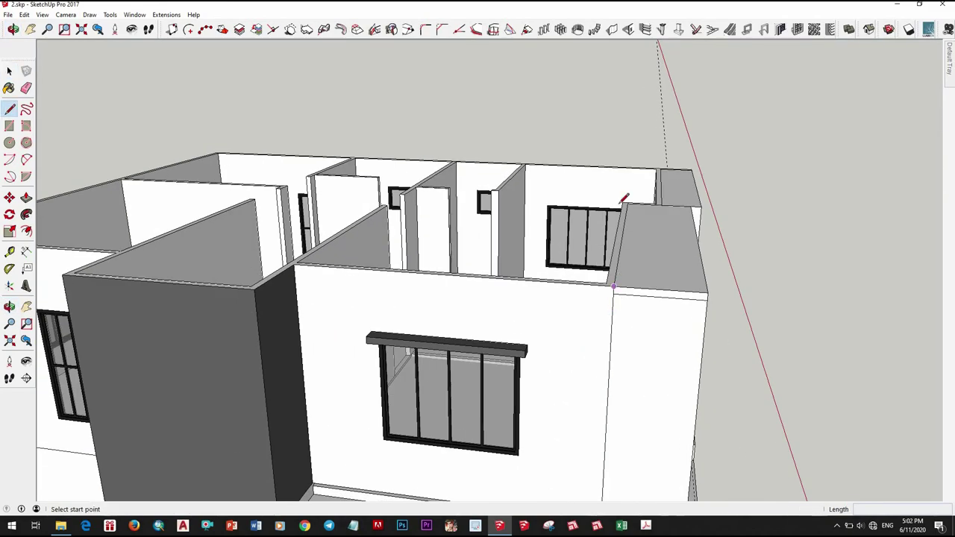
middle_click_drag(567, 262, 483, 133)
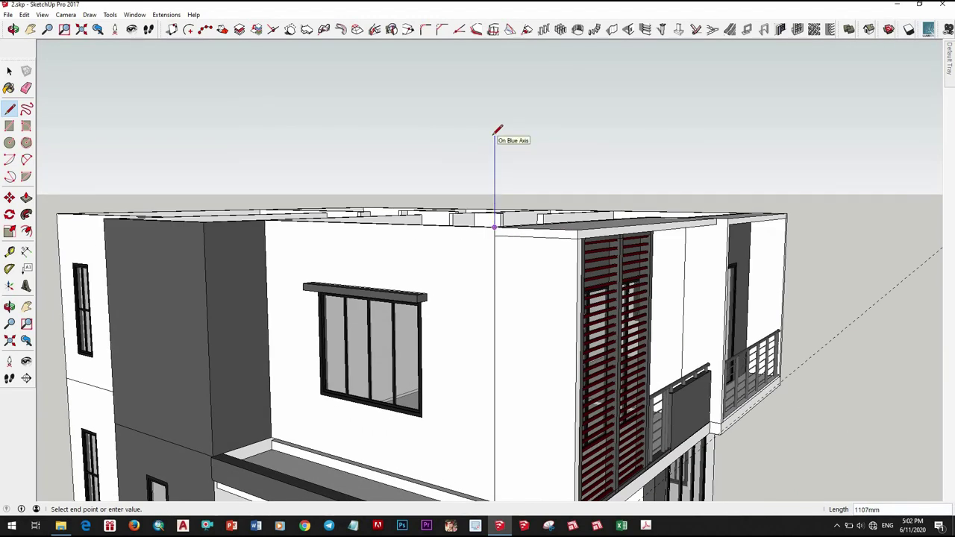
scroll(525, 191, "down", 5)
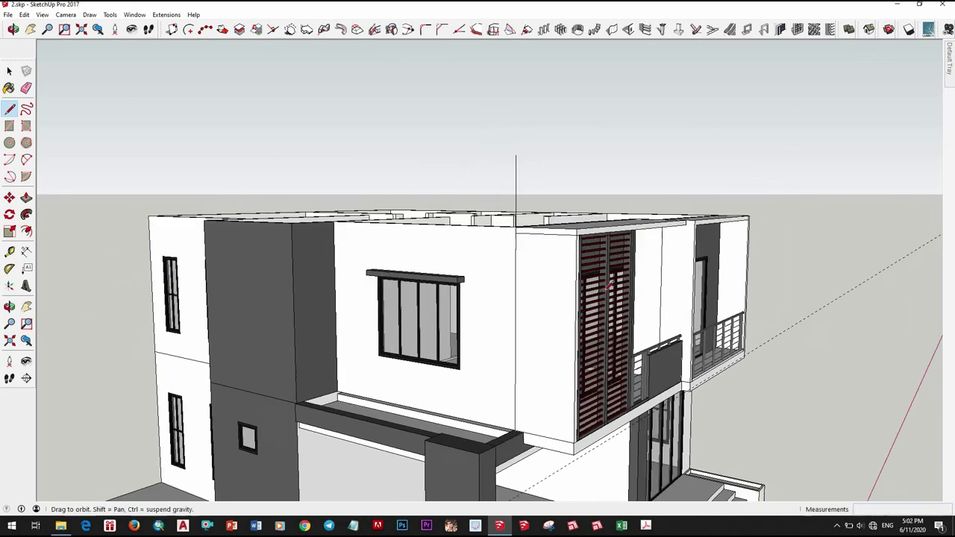
middle_click_drag(524, 191, 567, 329)
scroll(567, 329, "up", 3)
mouse_move(650, 333)
middle_mouse_down()
mouse_move(544, 261)
mouse_move(354, 272)
middle_mouse_up()
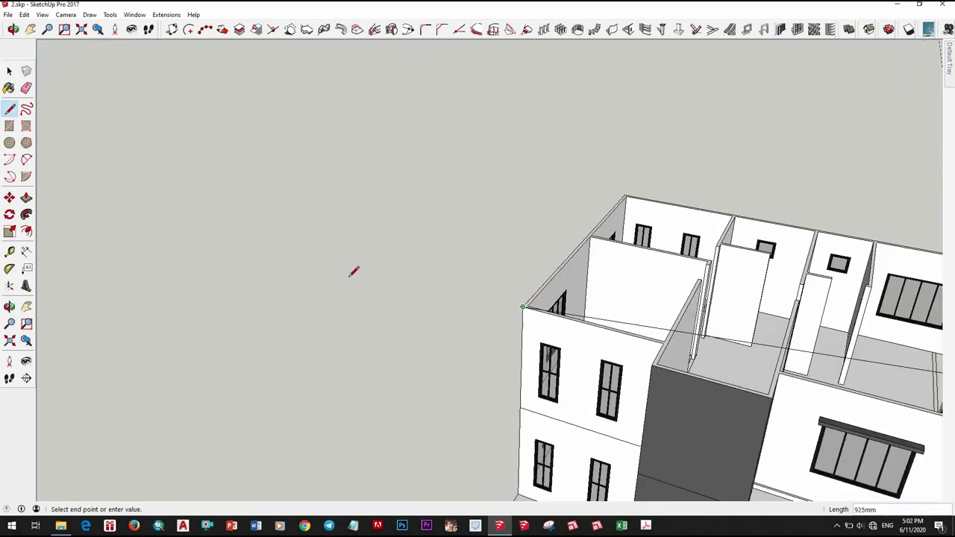
key("space")
mouse_move(526, 312)
middle_mouse_down()
mouse_move(497, 305)
mouse_move(381, 350)
mouse_move(497, 171)
mouse_move(589, 315)
mouse_move(647, 343)
middle_mouse_up()
scroll(497, 305, "down", 3)
scroll(589, 315, "up", 3)
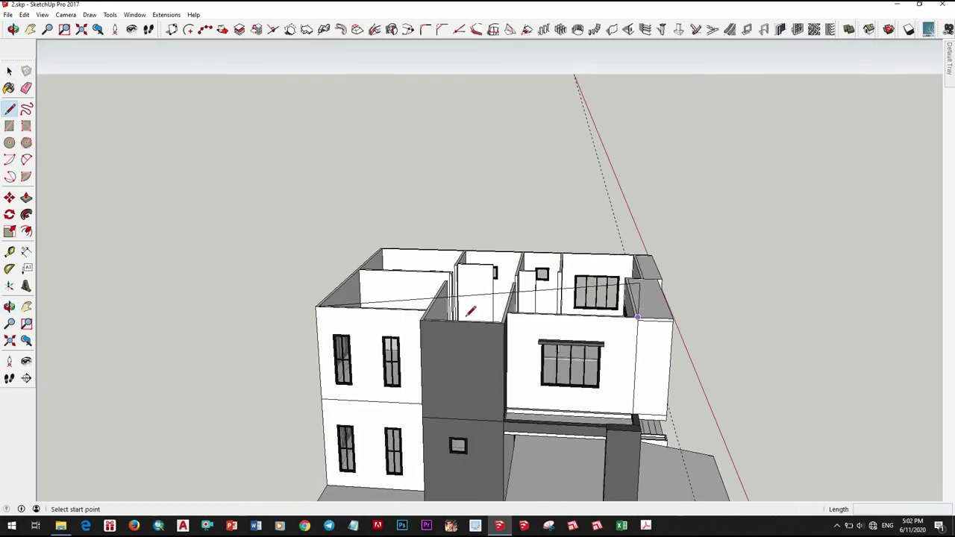
Orbit the view to compare the house against the reference image
key("space")
scroll(473, 331, "down", 3)
middle_click_drag(473, 331, 388, 376)
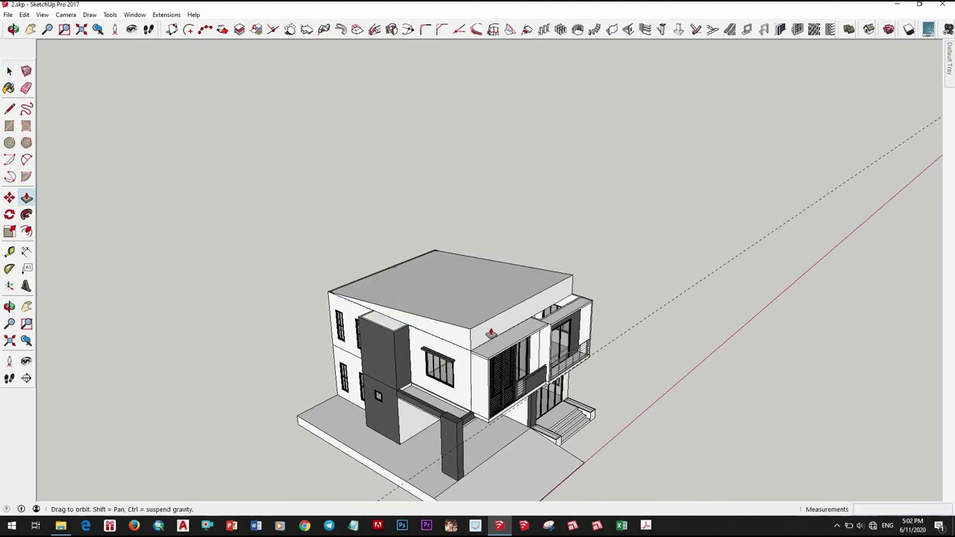
middle_click_drag(491, 333, 506, 333)
mouse_move(735, 342)
middle_mouse_down()
mouse_move(682, 358)
mouse_move(411, 366)
mouse_move(411, 292)
middle_mouse_up()
scroll(344, 389, "up", 5)
middle_click_drag(345, 388, 449, 372)
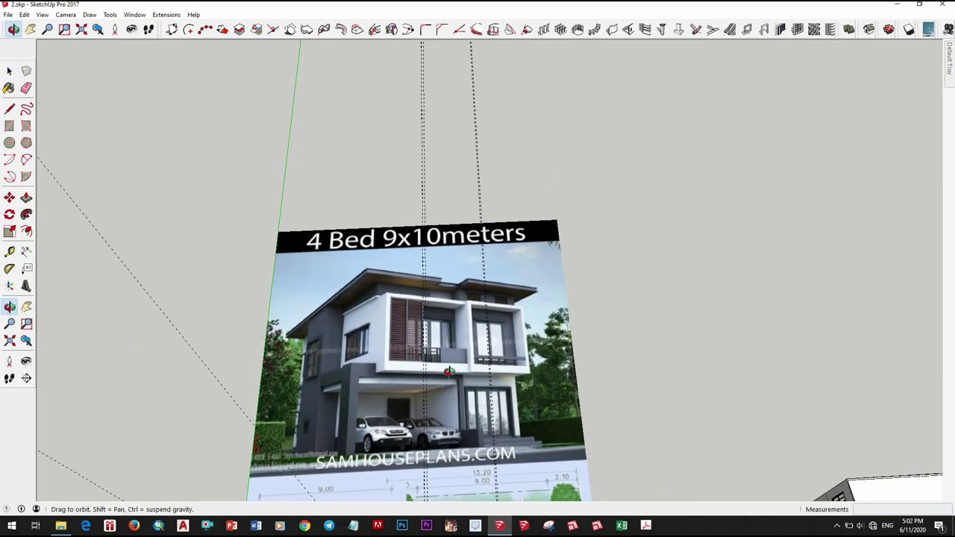
scroll(443, 363, "down", 3)
mouse_move(444, 364)
middle_mouse_down()
mouse_move(763, 186)
mouse_move(463, 284)
mouse_move(377, 344)
middle_mouse_up()
mouse_move(460, 350)
middle_mouse_down()
mouse_move(369, 372)
mouse_move(541, 301)
middle_mouse_up()
scroll(541, 300, "up", 5)
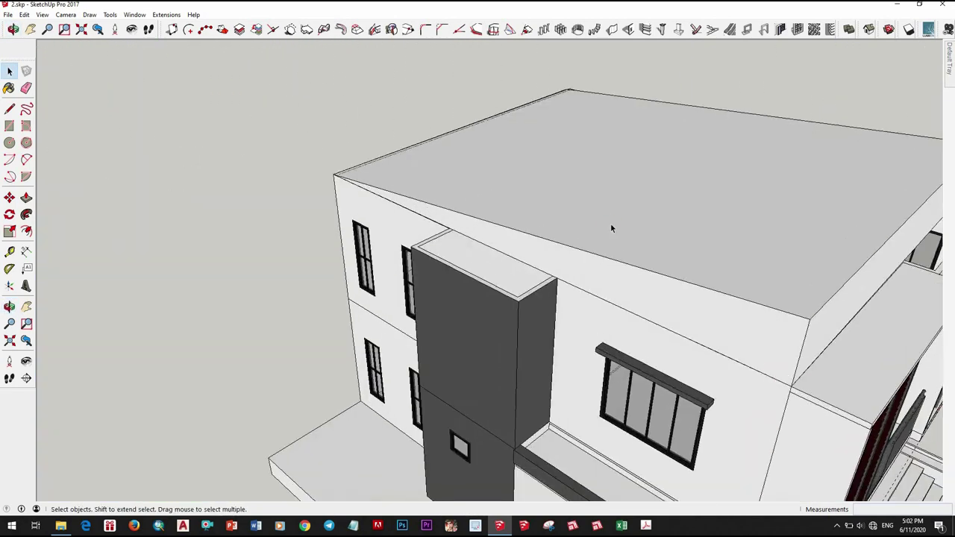
scroll(610, 223, "up", 3)
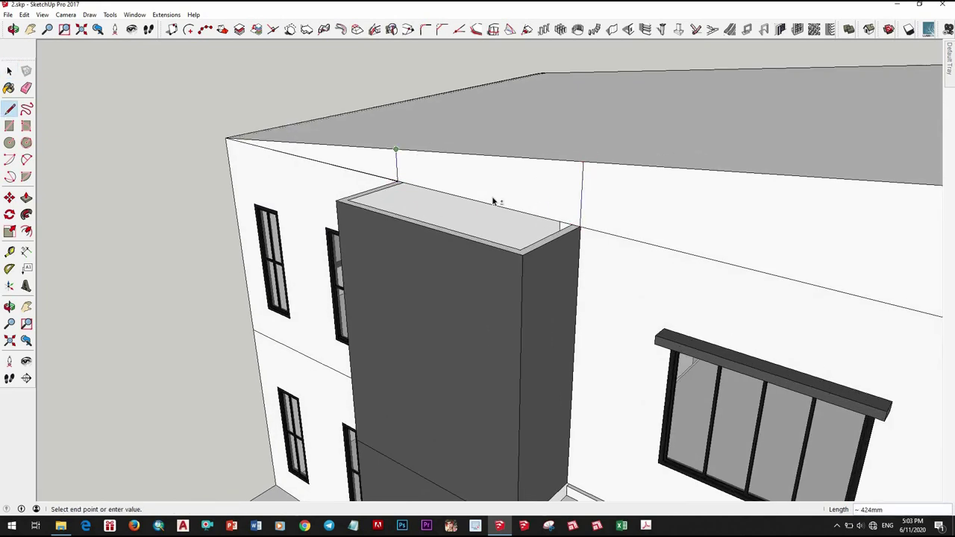
With the Line tool, mark vertical edges from the dark column's top corners up to the roof eave
key("space")
scroll(477, 216, "up", 3)
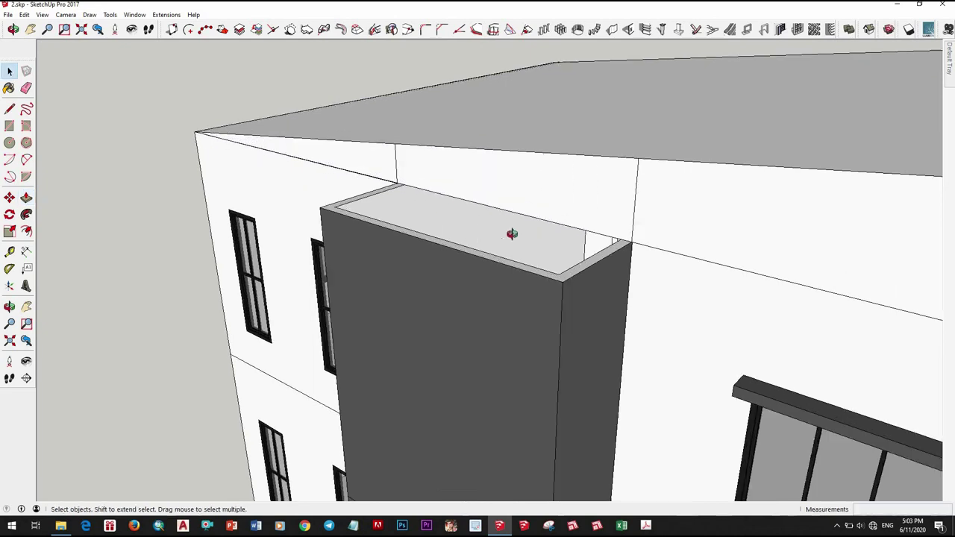
middle_click_drag(511, 230, 653, 254)
scroll(630, 249, "up", 2)
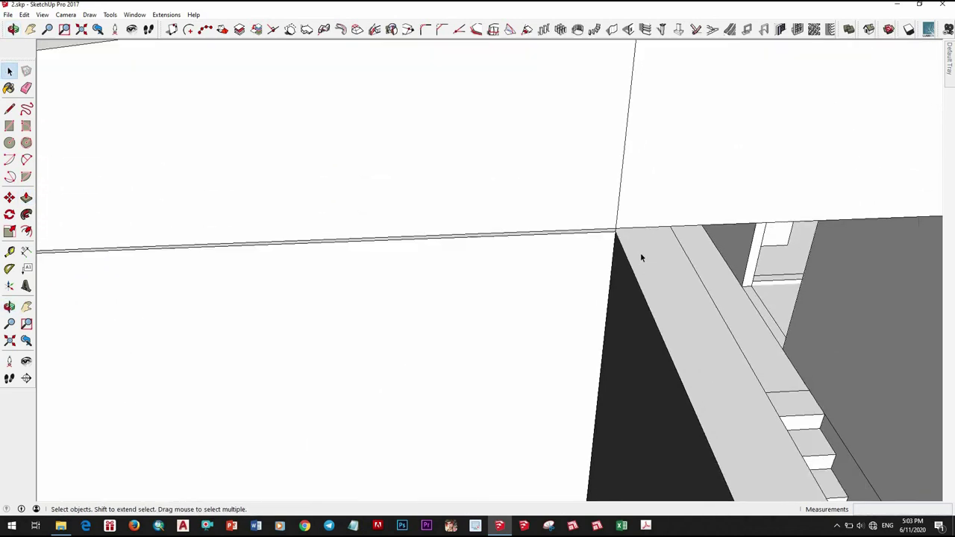
key("l")
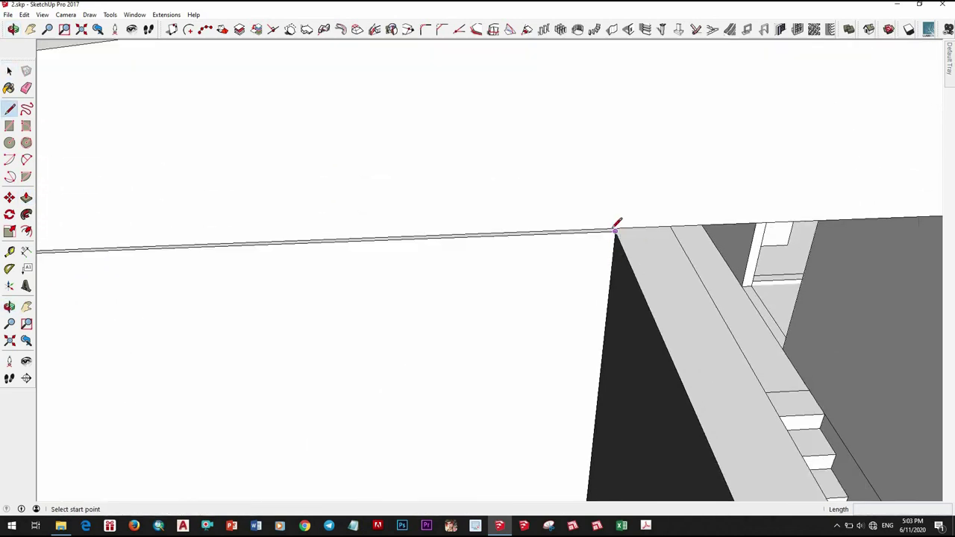
scroll(616, 221, "up", 2)
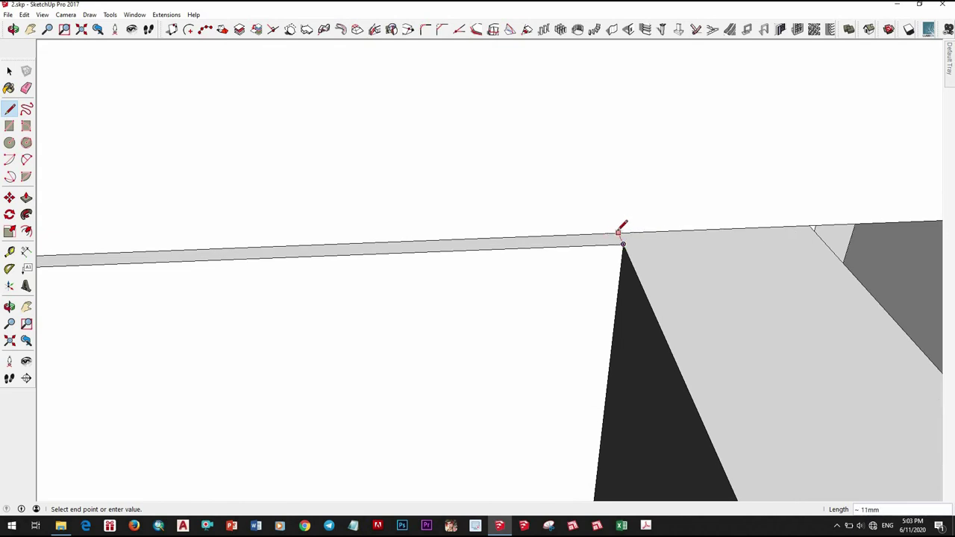
scroll(614, 202, "down", 2)
scroll(602, 230, "down", 2)
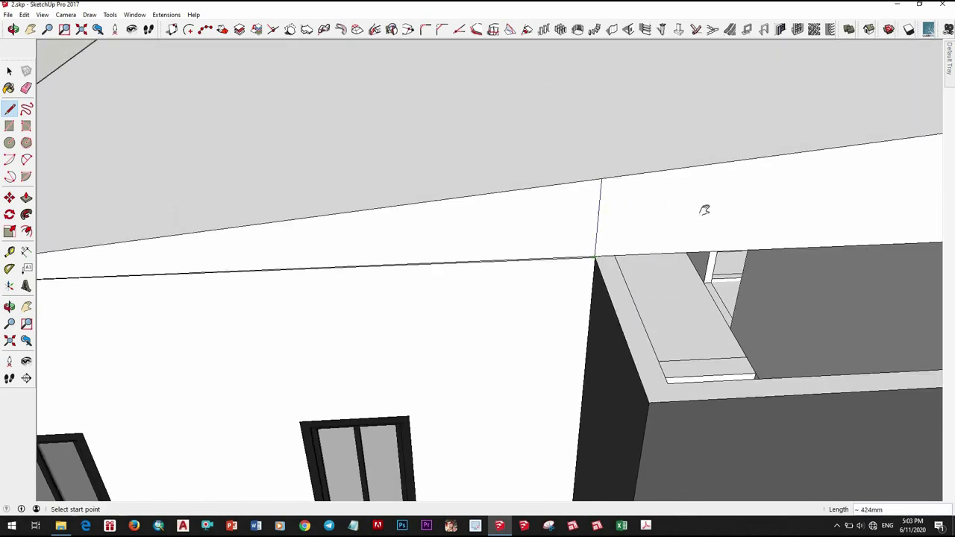
middle_click_drag(705, 210, 543, 277, "shift")
key("space")
mouse_move(375, 407)
middle_mouse_down()
mouse_move(426, 341)
mouse_move(423, 403)
middle_mouse_up()
scroll(475, 302, "down", 5)
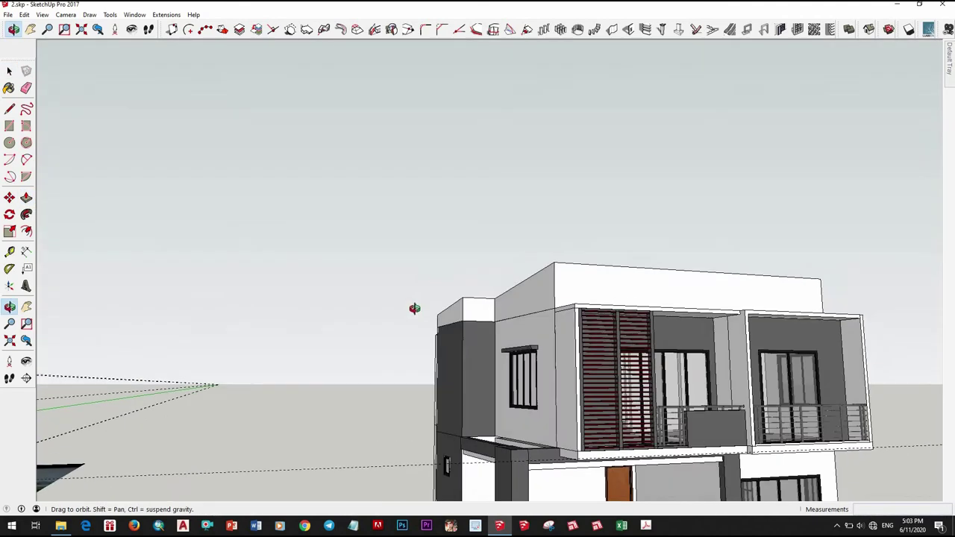
Orbit and zoom to look down on the upper roof block
mouse_move(416, 309)
middle_mouse_down()
mouse_move(210, 376)
mouse_move(221, 458)
mouse_move(481, 389)
middle_mouse_up()
scroll(481, 390, "up", 3)
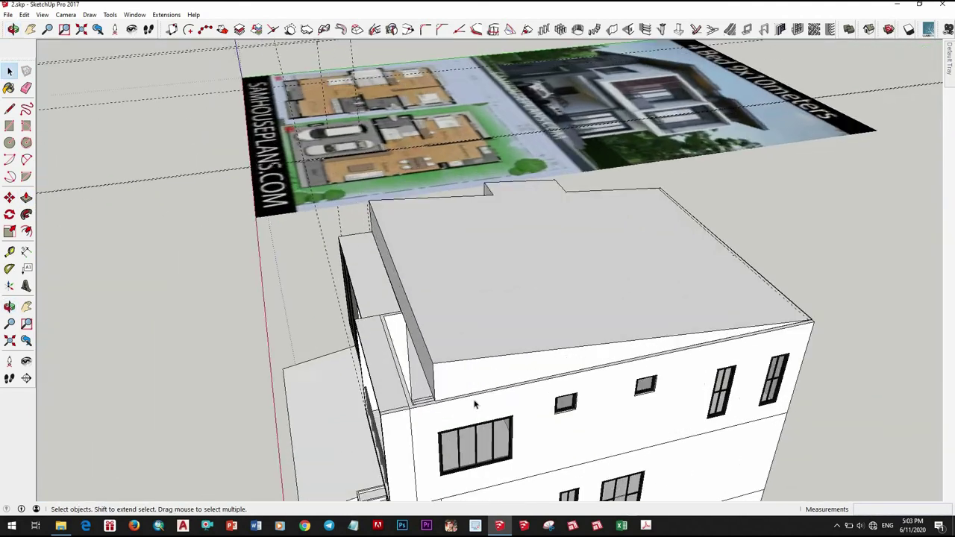
scroll(481, 389, "up", 2)
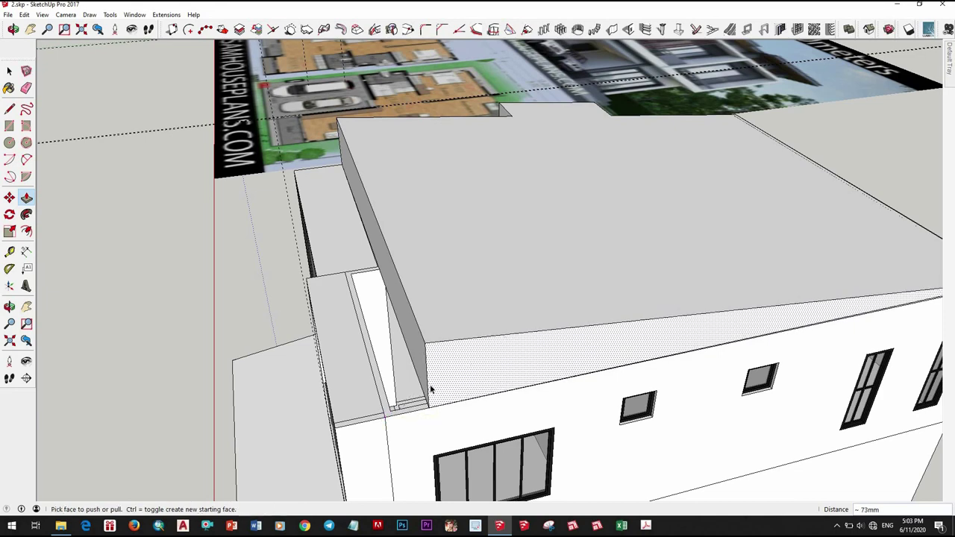
scroll(430, 389, "down", 5)
mouse_move(430, 390)
middle_mouse_down()
mouse_move(536, 472)
mouse_move(693, 395)
middle_mouse_up()
scroll(535, 471, "up", 4)
scroll(536, 472, "up", 3)
scroll(495, 229, "down", 3)
middle_click_drag(494, 228, 513, 314)
scroll(512, 314, "up", 4)
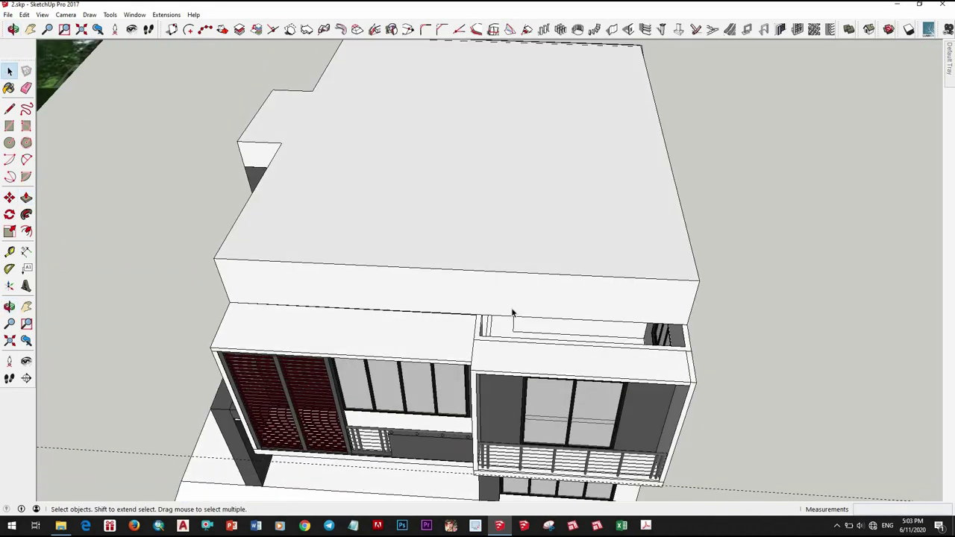
scroll(512, 313, "up", 3)
scroll(445, 326, "up", 3)
Push/pull the upper roof face out until it lines up with the lower ledge corner
key("l")
key("space")
left_click(503, 256)
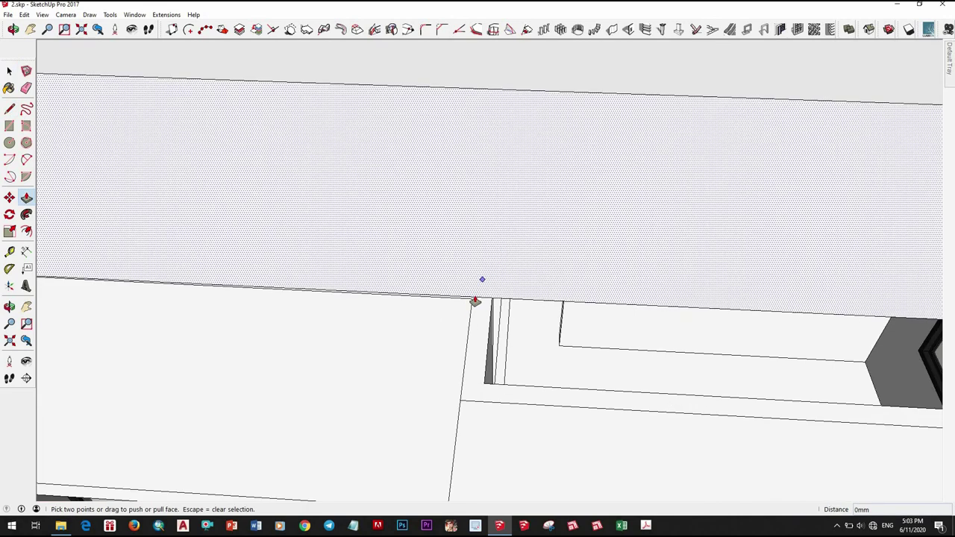
scroll(496, 297, "down", 5)
middle_click_drag(590, 316, 534, 285)
scroll(534, 285, "up", 5)
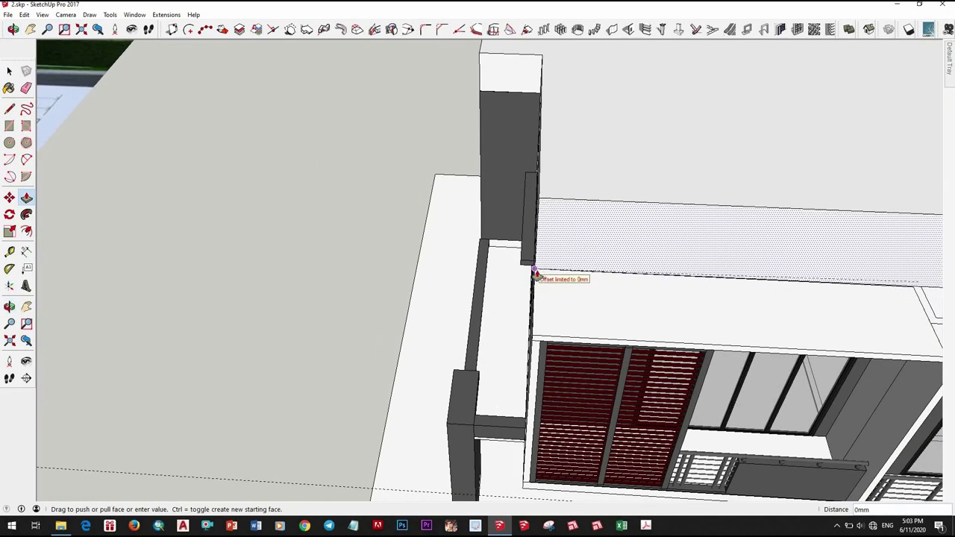
scroll(607, 309, "up", 3)
scroll(619, 300, "up", 3)
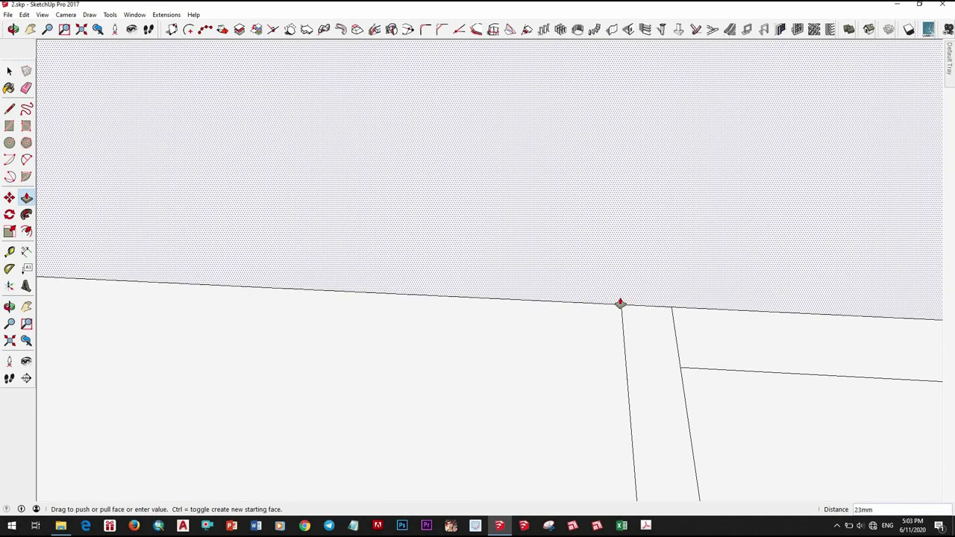
key("Escape")
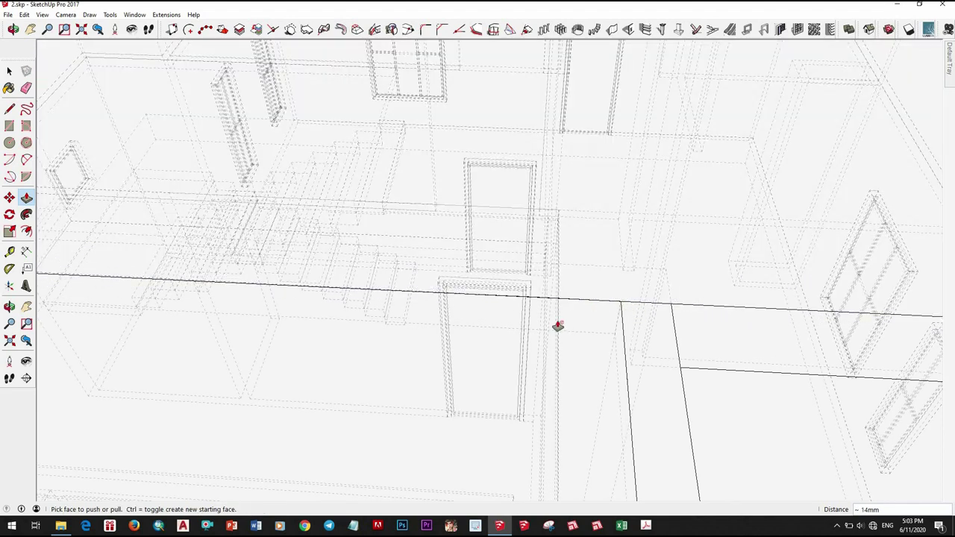
Check the roof face's context menu without choosing anything, then orbit higher to review the roof
scroll(552, 328, "up", 3)
scroll(552, 327, "up", 3)
key("l")
scroll(547, 326, "down", 5)
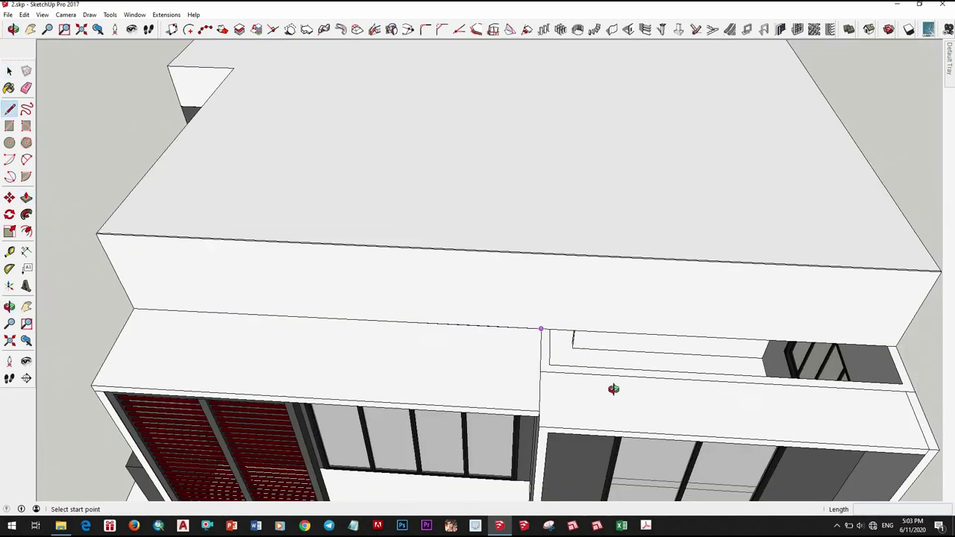
middle_click_drag(614, 390, 633, 341)
key("space")
scroll(755, 275, "up", 3)
scroll(766, 289, "up", 2)
right_click(766, 289)
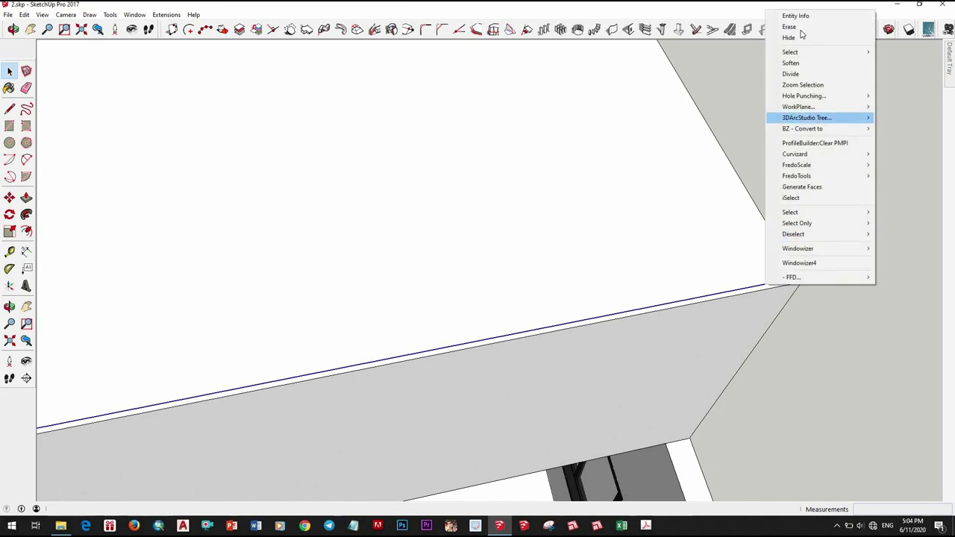
key("Escape")
mouse_move(758, 300)
middle_mouse_down()
mouse_move(528, 75)
mouse_move(565, 294)
middle_mouse_up()
scroll(565, 294, "down", 5)
scroll(490, 246, "up", 5)
scroll(495, 245, "up", 2)
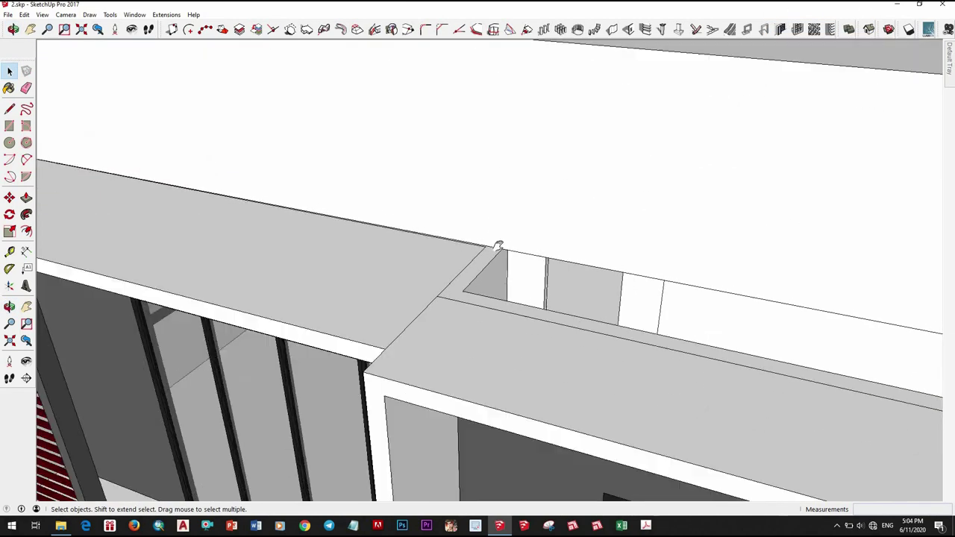
middle_click_drag(499, 246, 498, 300)
scroll(626, 292, "down", 5)
Orbit around the roof and place a Tape Measure guide off the parapet edge
scroll(727, 328, "up", 5)
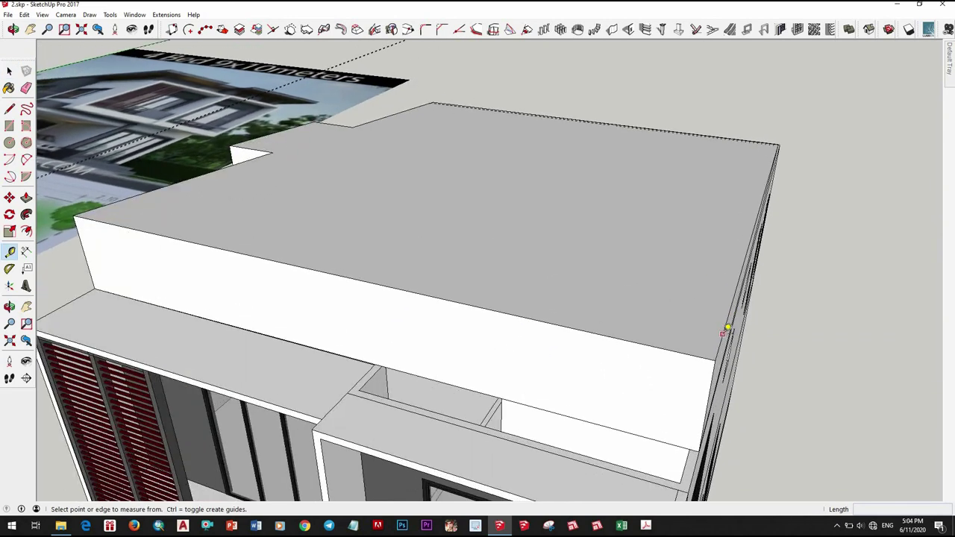
mouse_move(658, 345)
middle_mouse_down()
mouse_move(420, 330)
mouse_move(276, 255)
middle_mouse_up()
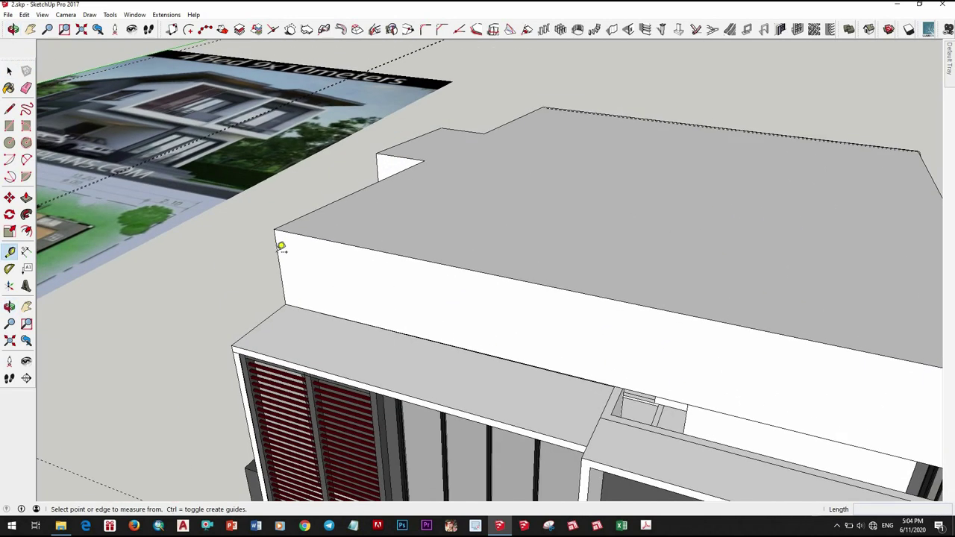
scroll(625, 378, "up", 5)
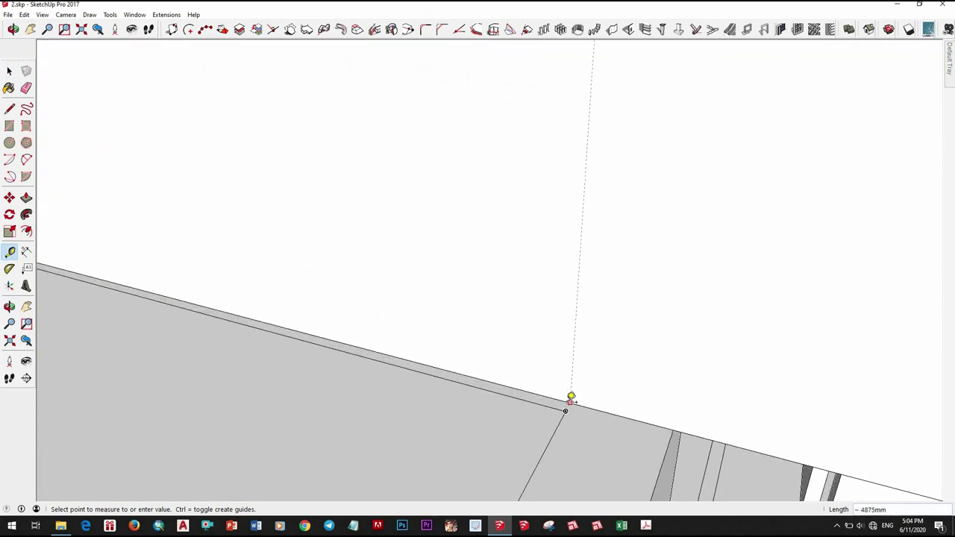
scroll(572, 393, "down", 2)
scroll(599, 293, "down", 3)
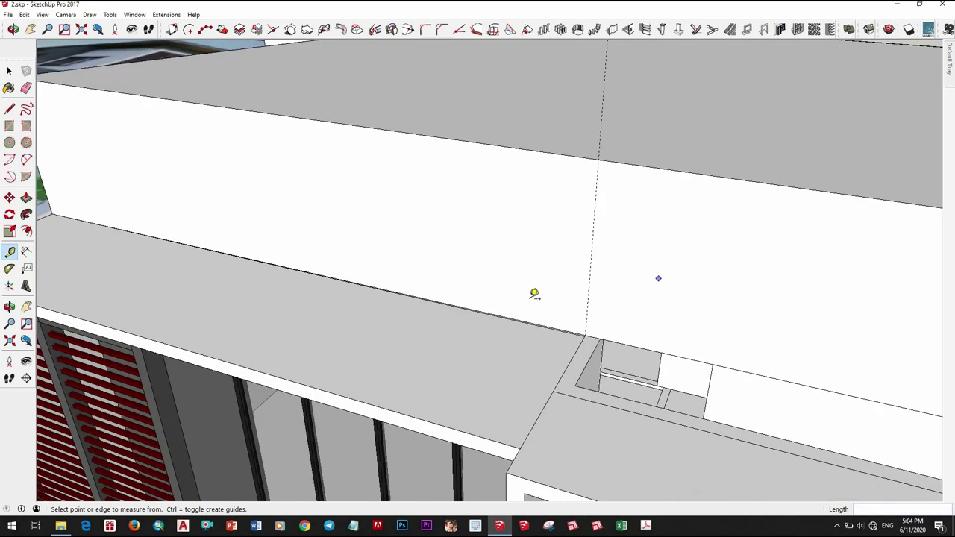
scroll(535, 294, "down", 3)
scroll(689, 316, "down", 1)
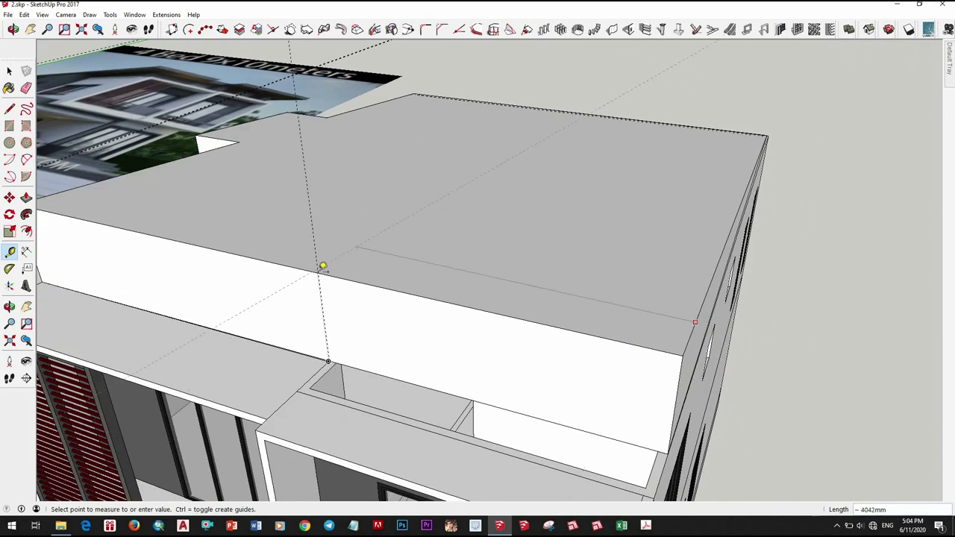
scroll(403, 302, "down", 5)
mouse_move(735, 175)
middle_mouse_down()
mouse_move(571, 171)
mouse_move(298, 309)
mouse_move(375, 270)
middle_mouse_up()
key("space")
scroll(375, 270, "up", 2)
key("t")
scroll(358, 258, "up", 2)
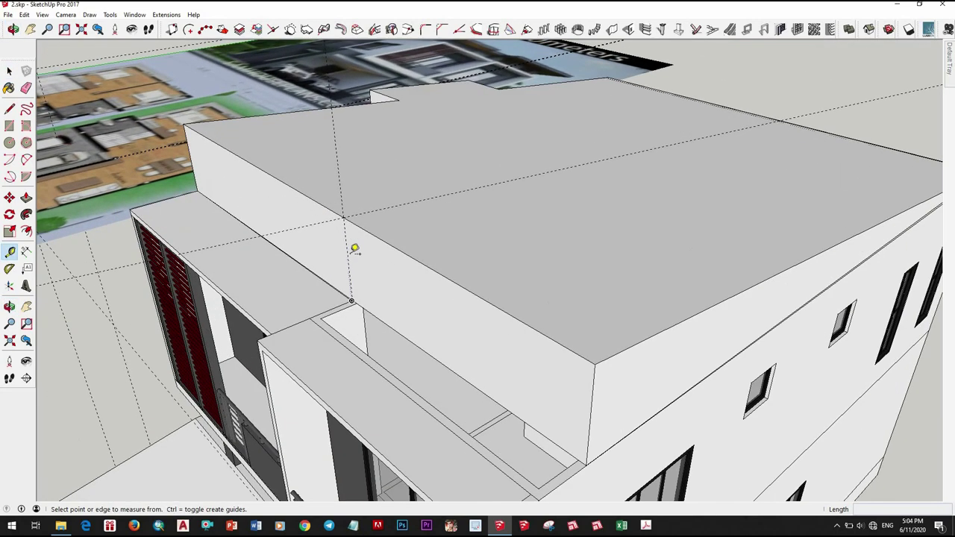
scroll(522, 328, "up", 2)
scroll(489, 325, "up", 1)
left_click(486, 325)
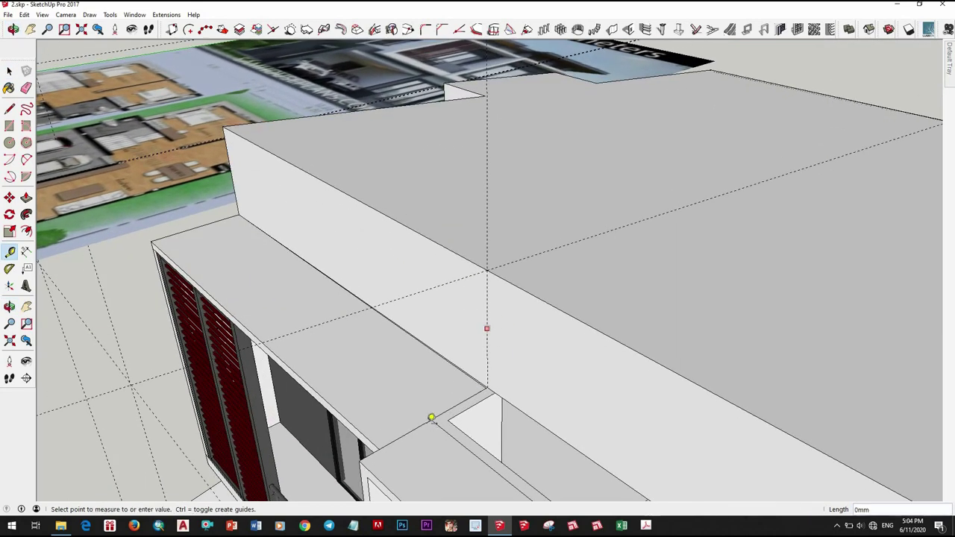
scroll(430, 409, "up", 1)
scroll(493, 313, "down", 5)
key("space")
Start the infill outline with a 1200mm line from the guide intersection
scroll(494, 305, "up", 5)
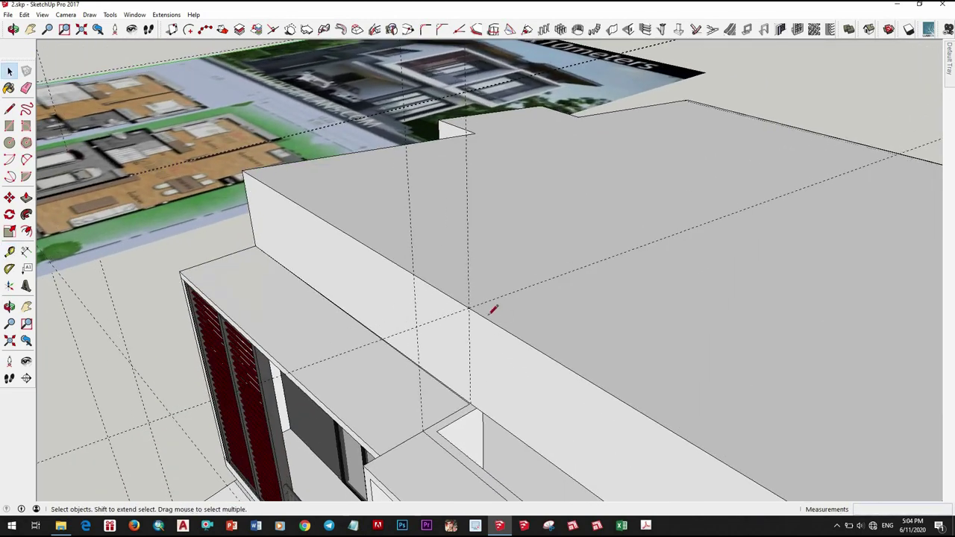
key("l")
scroll(472, 300, "up", 2)
scroll(457, 306, "up", 1)
left_click(391, 331)
mouse_move(391, 331)
middle_mouse_down()
mouse_move(363, 320)
mouse_move(394, 388)
middle_mouse_up()
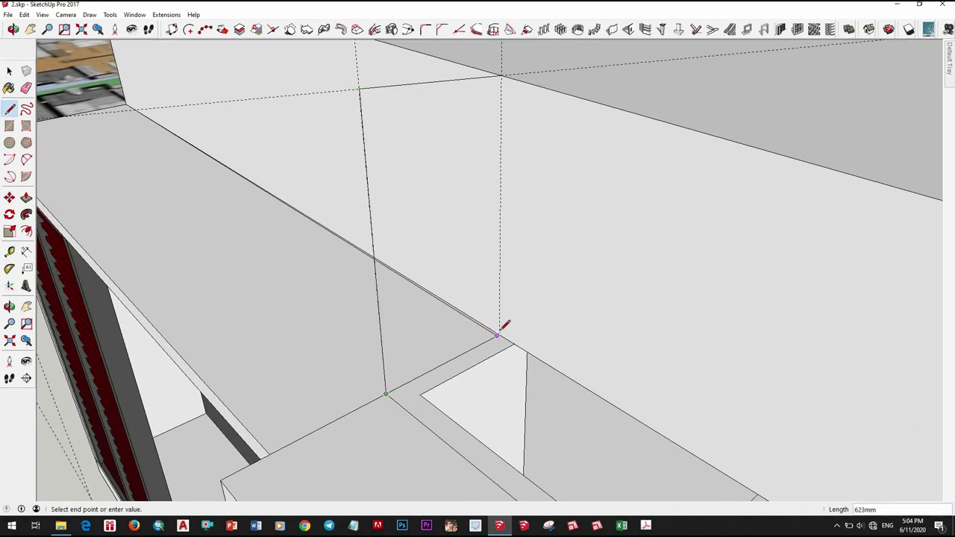
scroll(499, 332, "up", 2)
middle_click_drag(494, 237, 504, 88)
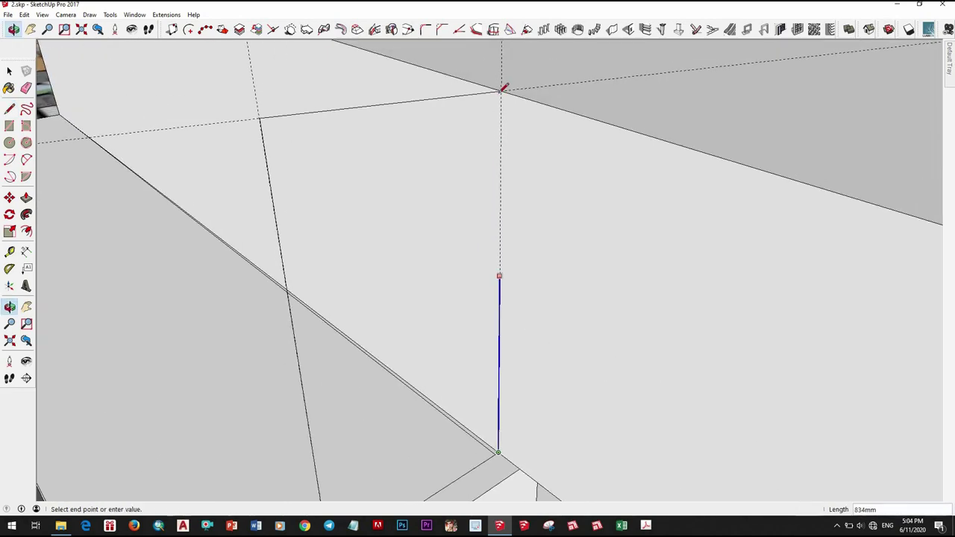
key("Return")
middle_click_drag(498, 217, 398, 149)
mouse_move(419, 220)
middle_mouse_down()
mouse_move(746, 318)
mouse_move(681, 311)
mouse_move(535, 343)
mouse_move(580, 305)
mouse_move(572, 334)
middle_mouse_up()
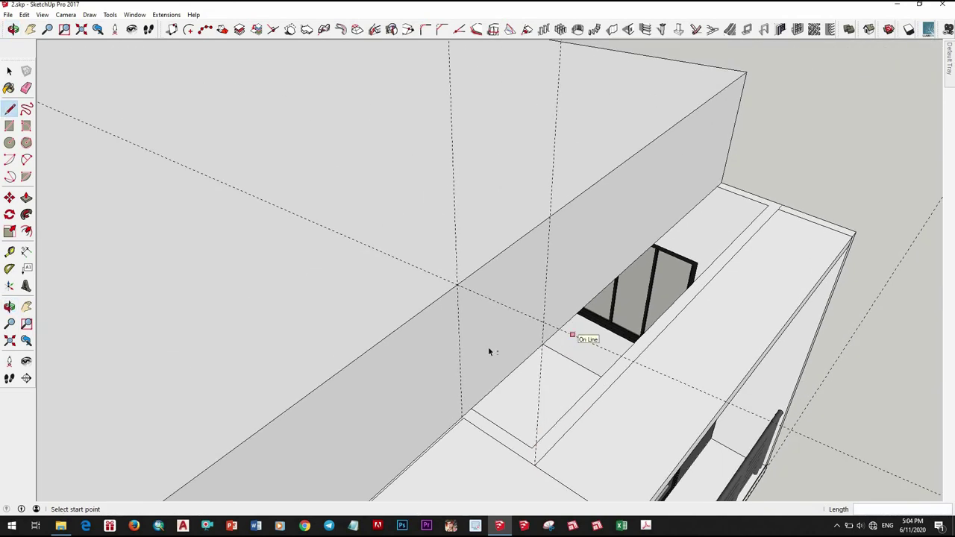
key("space")
Continue the outline to the wall corner and guide intersection, closing it into a face
scroll(471, 370, "up", 2)
scroll(447, 423, "up", 3)
scroll(478, 414, "up", 3)
scroll(464, 409, "up", 2)
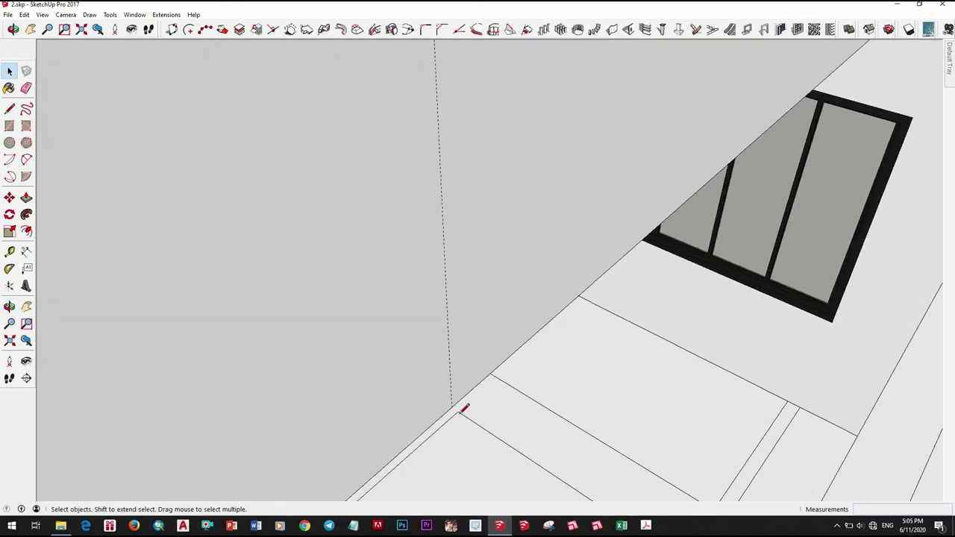
scroll(457, 400, "up", 1)
scroll(542, 446, "down", 2)
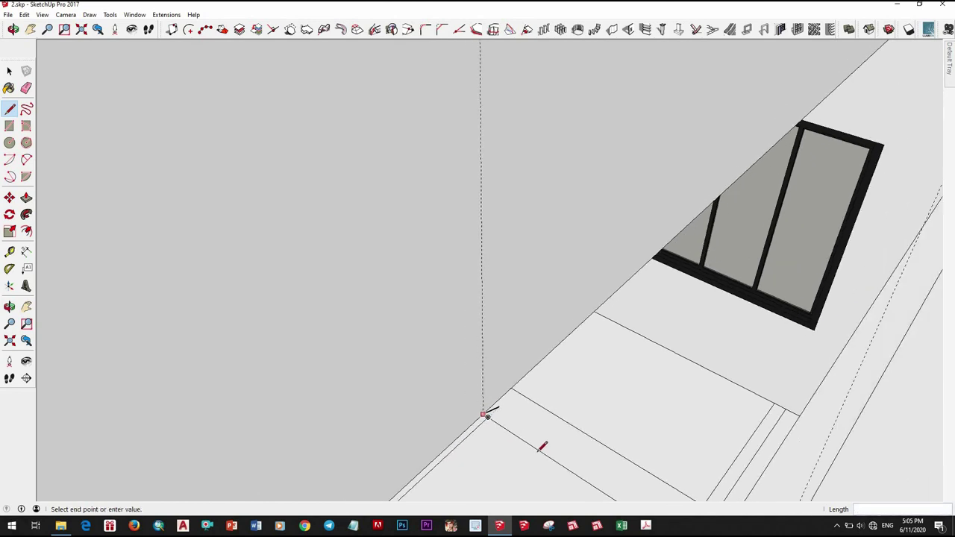
scroll(560, 447, "down", 1)
scroll(575, 426, "down", 3)
scroll(521, 398, "down", 1)
scroll(520, 399, "up", 2)
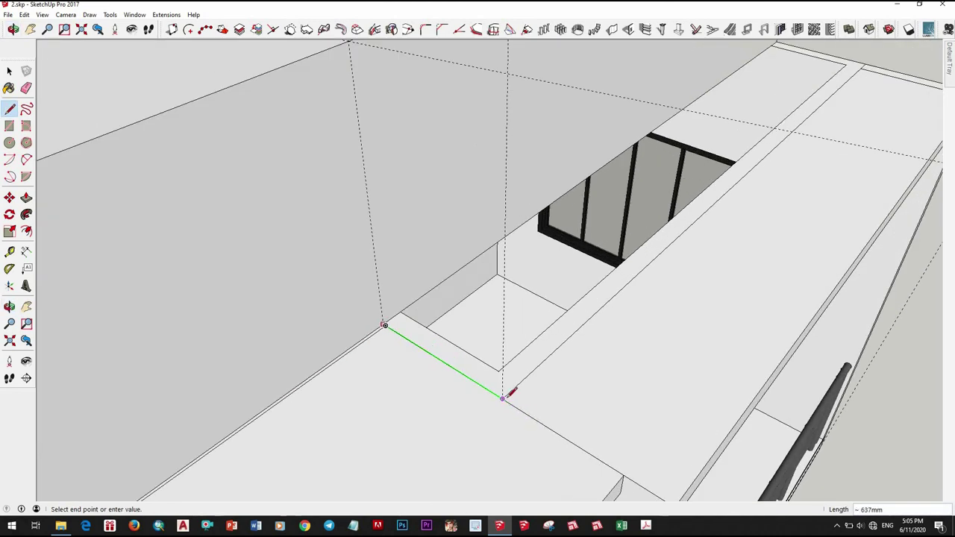
scroll(502, 320, "down", 3)
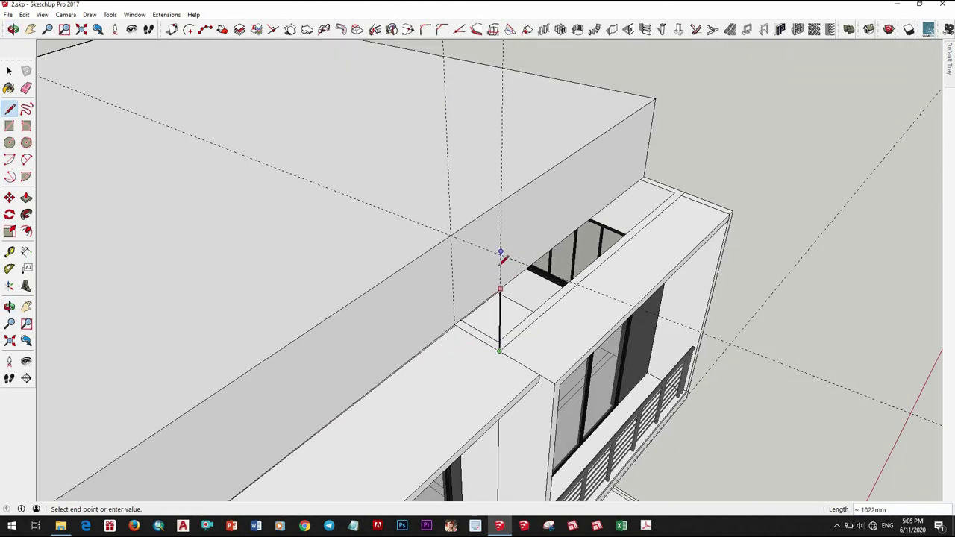
scroll(500, 250, "up", 2)
scroll(500, 252, "up", 1)
left_click(504, 255)
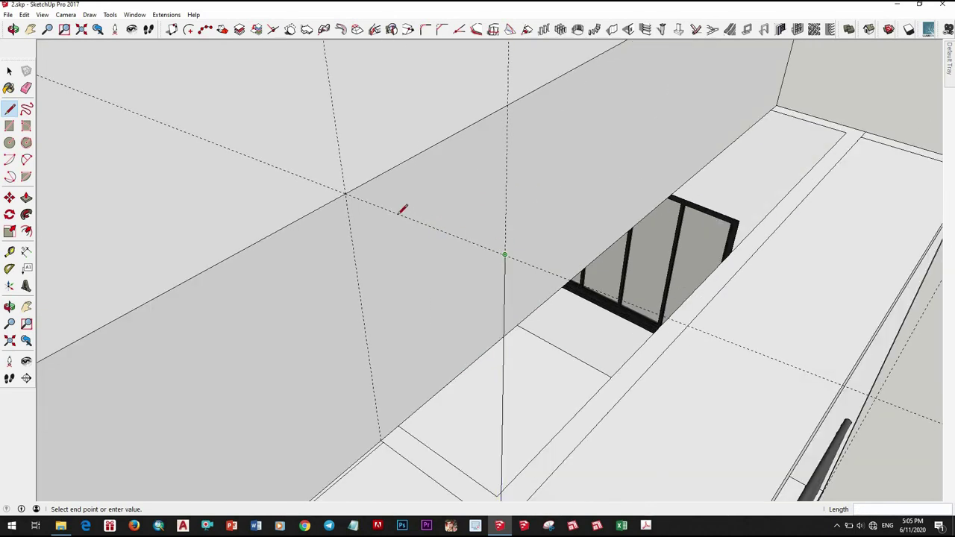
left_click(346, 193)
scroll(346, 193, "up", 2)
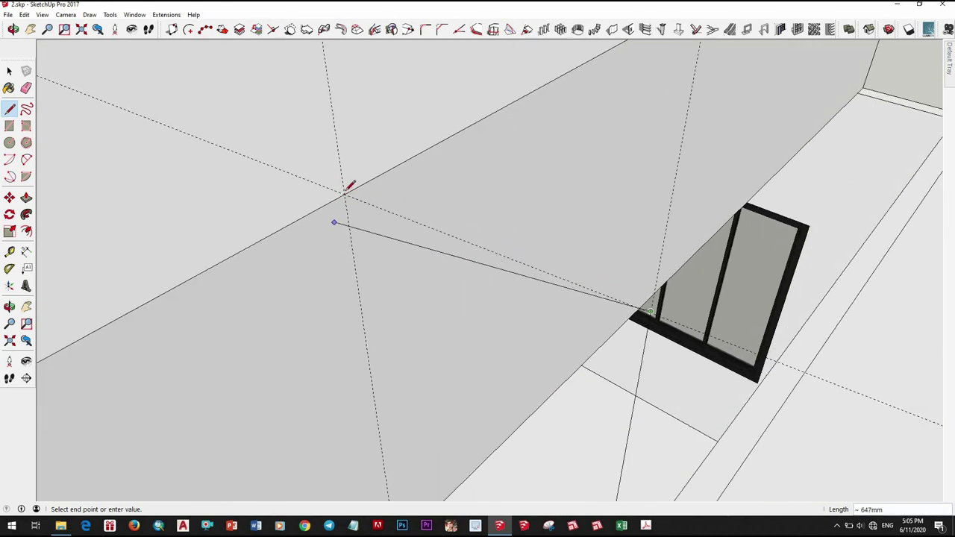
mouse_move(387, 336)
middle_mouse_down()
mouse_move(384, 385)
mouse_move(427, 325)
middle_mouse_up()
left_click(369, 388)
key("space")
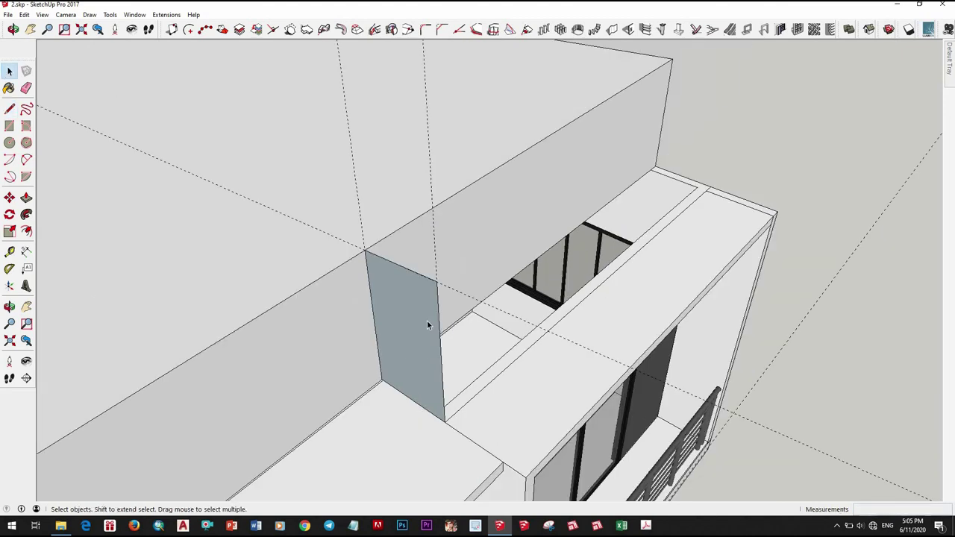
Push/Pull the new face along the parapet to fill the gap
key("p")
left_click(453, 310)
scroll(447, 300, "up", 3)
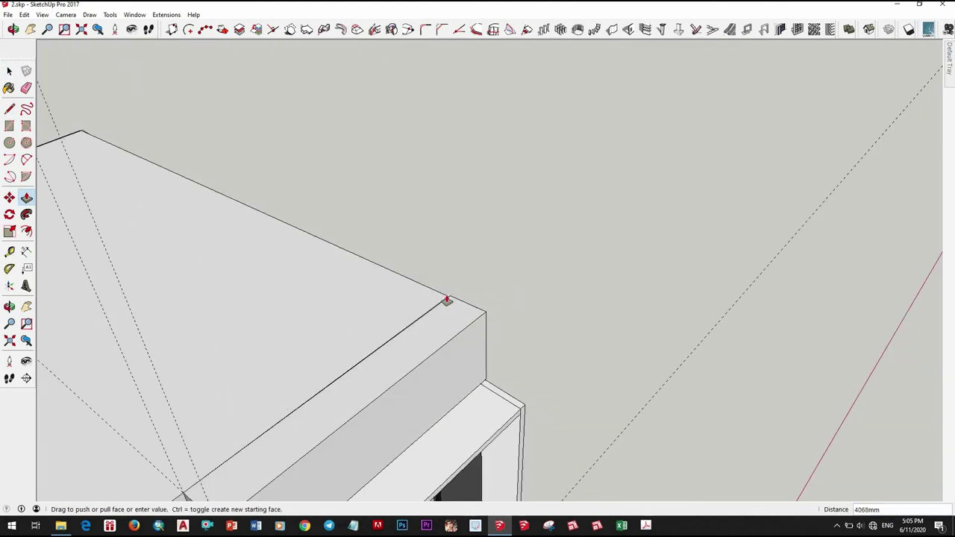
mouse_move(406, 408)
middle_mouse_down()
mouse_move(397, 429)
mouse_move(428, 378)
mouse_move(326, 336)
mouse_move(253, 249)
mouse_move(422, 386)
middle_mouse_up()
scroll(522, 366, "up", 3)
key("space")
Draw a line from the new box's corner edge down to the lower corner
key("l")
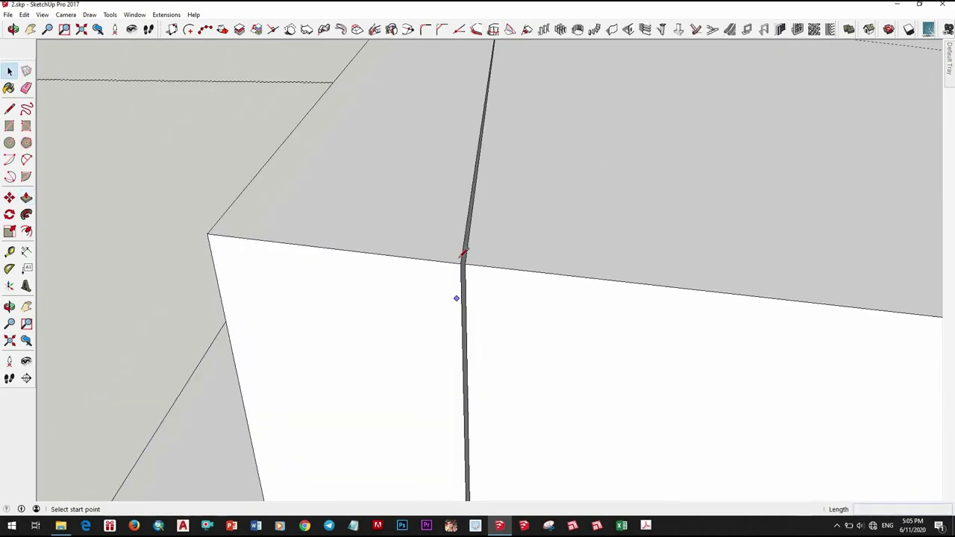
left_click(461, 255)
middle_click_drag(472, 310, 465, 405, "shift")
scroll(459, 397, "up", 3)
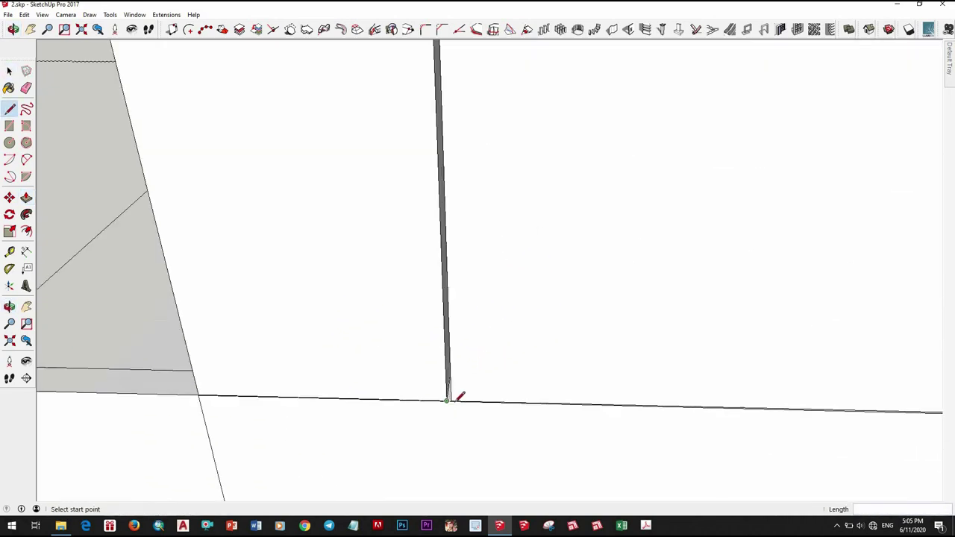
middle_click_drag(484, 256, 299, 335)
scroll(650, 288, "down", 5)
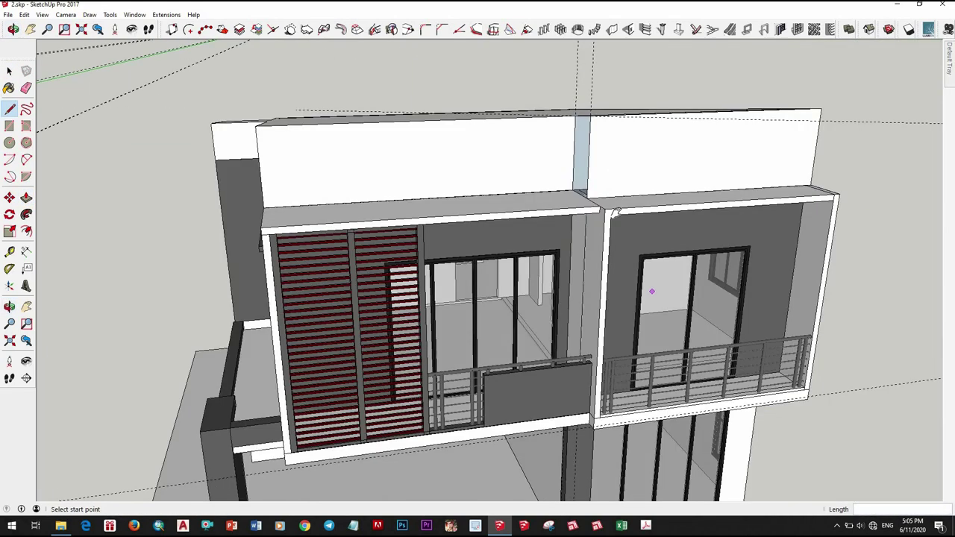
scroll(601, 356, "up", 3)
scroll(564, 358, "up", 3)
scroll(539, 351, "up", 3)
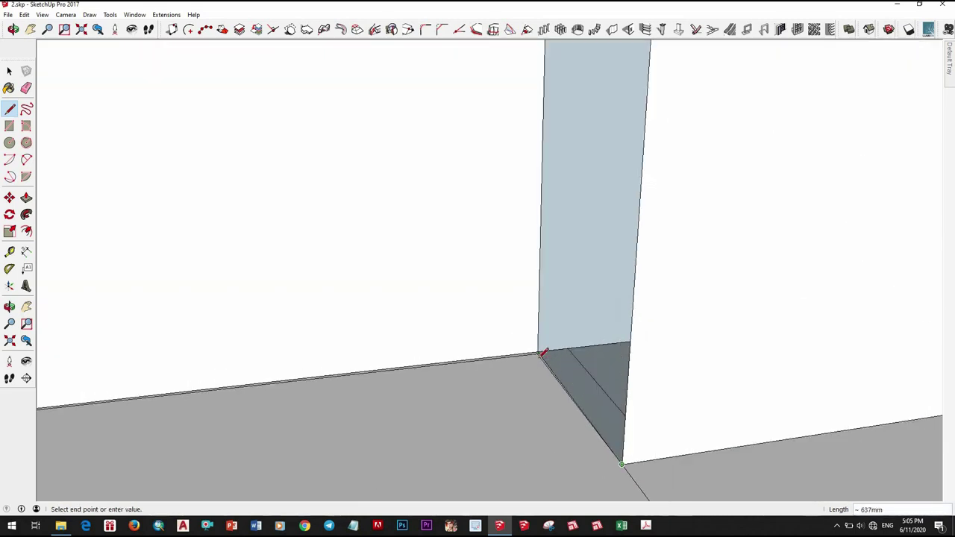
scroll(554, 358, "up", 3)
left_click(537, 361)
scroll(537, 363, "down", 3)
Clean up the leftover seam edge along the roof with the Eraser and context menu
key("space")
scroll(555, 378, "down", 3)
scroll(560, 358, "up", 3)
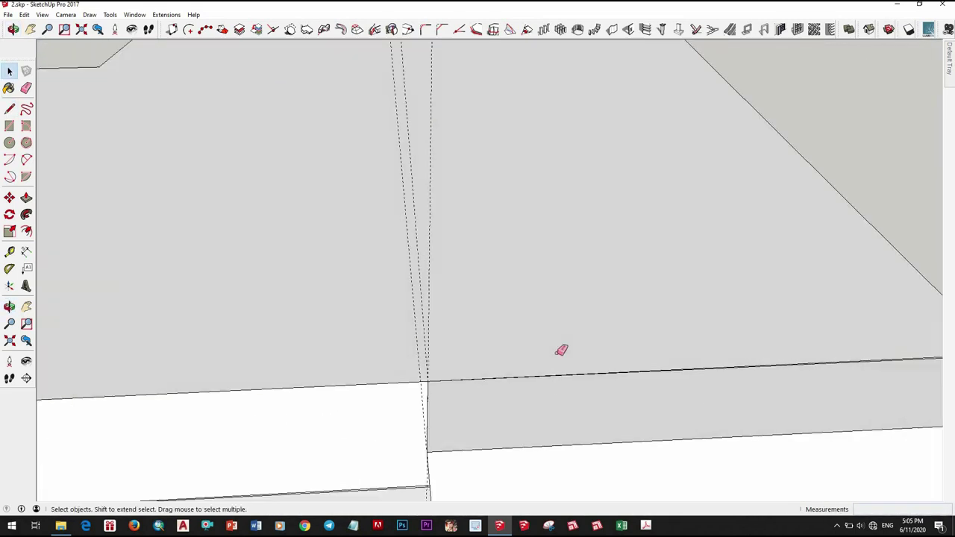
key("e")
scroll(563, 348, "up", 2)
scroll(532, 375, "down", 2)
key("space")
left_click(579, 372)
right_click(579, 371)
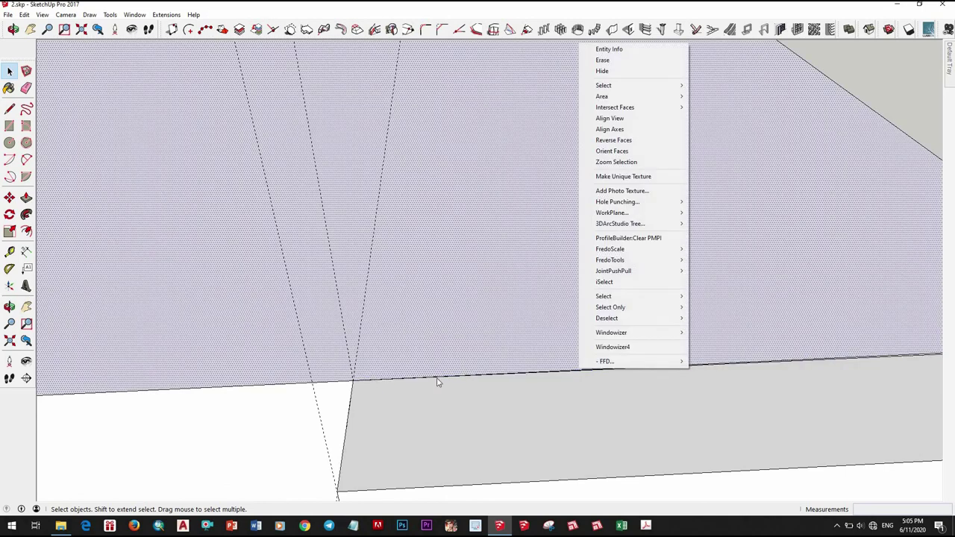
scroll(379, 378, "down", 2)
scroll(441, 324, "down", 2)
scroll(485, 269, "down", 4)
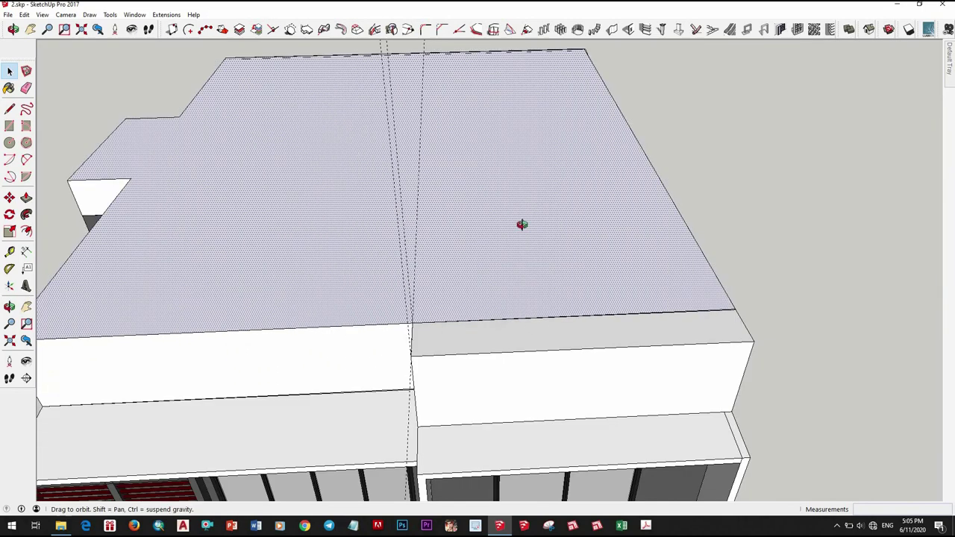
mouse_move(520, 221)
middle_mouse_down()
mouse_move(252, 351)
mouse_move(373, 307)
middle_mouse_up()
scroll(388, 320, "up", 5)
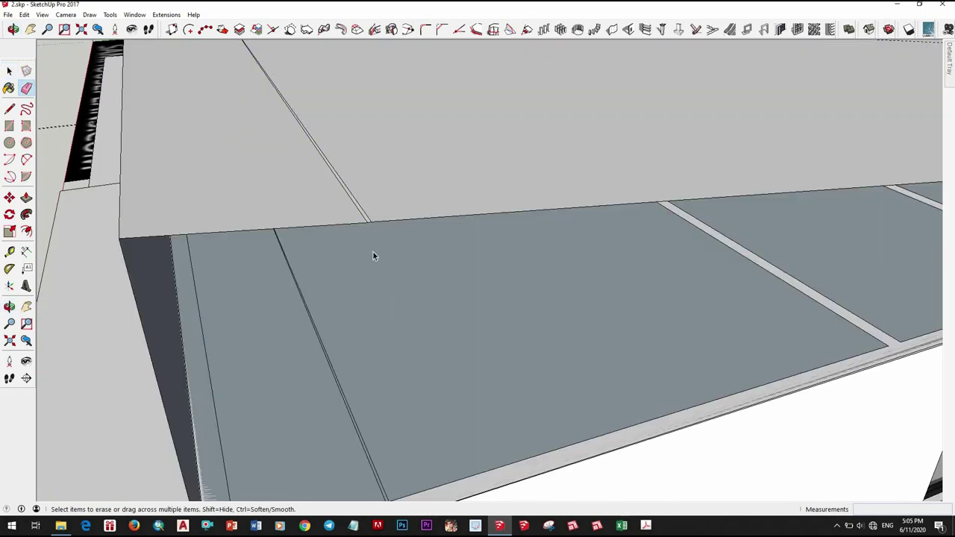
key("space")
mouse_move(463, 379)
middle_mouse_down()
mouse_move(289, 217)
mouse_move(331, 253)
mouse_move(677, 356)
mouse_move(448, 326)
mouse_move(491, 304)
mouse_move(363, 291)
mouse_move(343, 276)
mouse_move(355, 284)
mouse_move(702, 224)
mouse_move(439, 309)
mouse_move(415, 298)
mouse_move(411, 321)
mouse_move(397, 282)
mouse_move(363, 390)
mouse_move(326, 359)
mouse_move(351, 292)
middle_mouse_up()
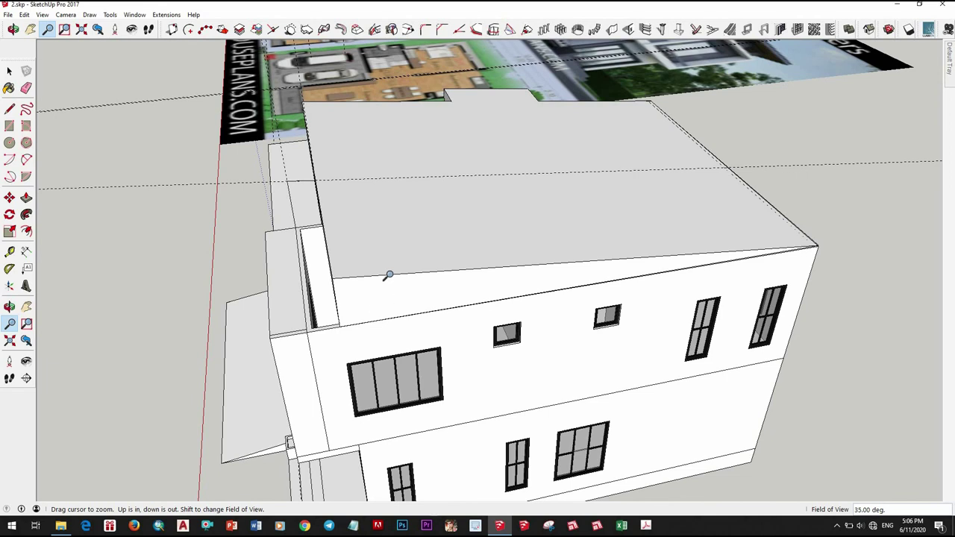
Adjust the wall face beside the window recess below the roof edge
scroll(456, 290, "up", 3)
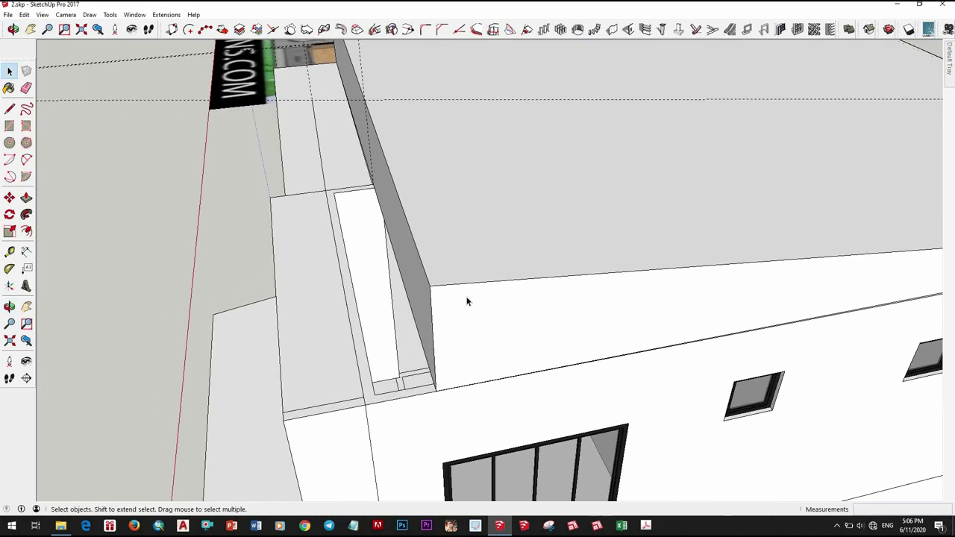
scroll(474, 274, "up", 2)
left_click(469, 277)
middle_click_drag(546, 309, 353, 325)
scroll(447, 417, "up", 5)
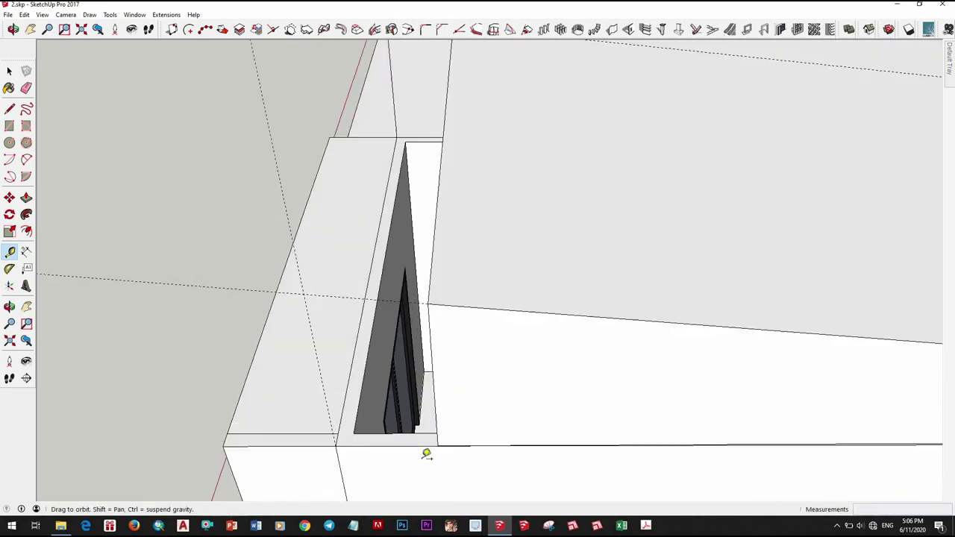
key("space")
left_click(484, 373)
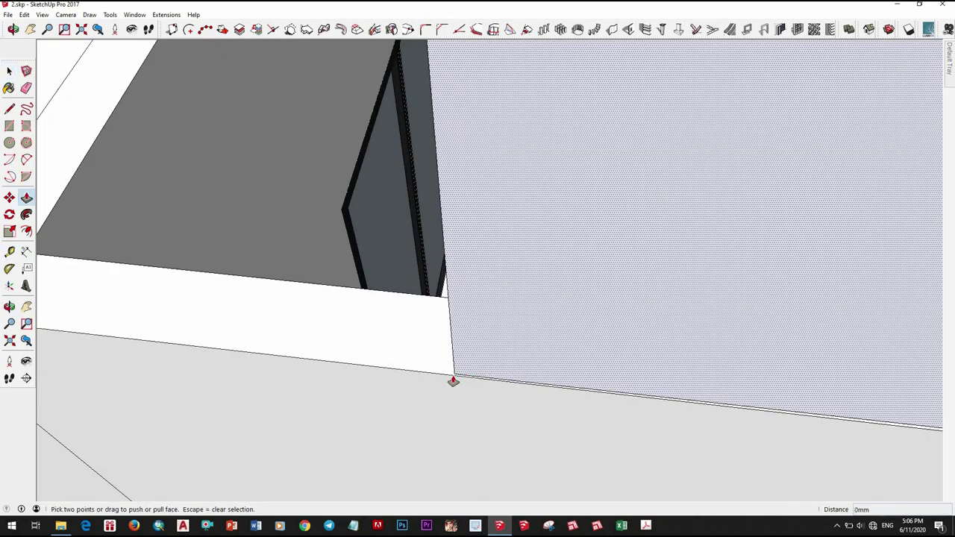
scroll(448, 381, "up", 1)
scroll(454, 371, "up", 1)
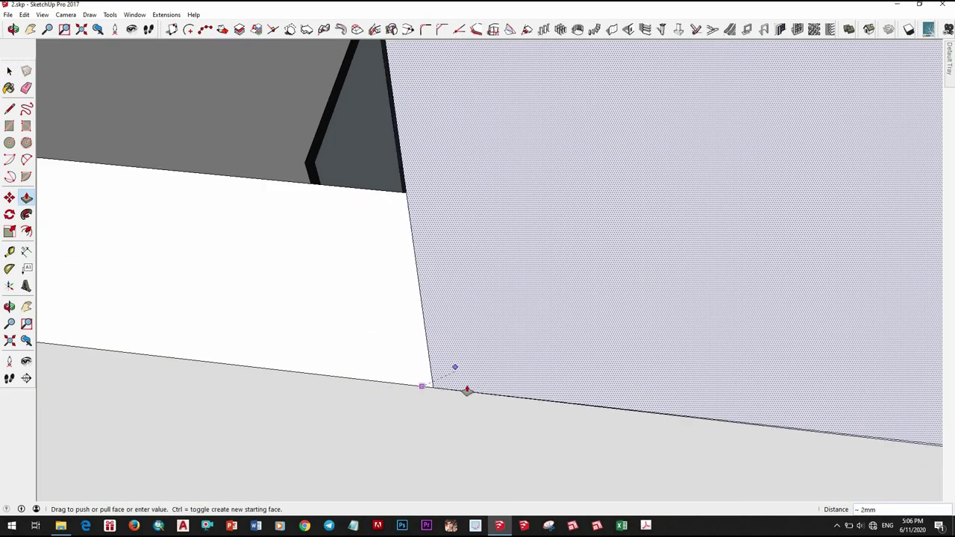
left_click(467, 390)
mouse_move(466, 390)
middle_mouse_down()
mouse_move(384, 390)
mouse_move(380, 376)
mouse_move(449, 362)
middle_mouse_up()
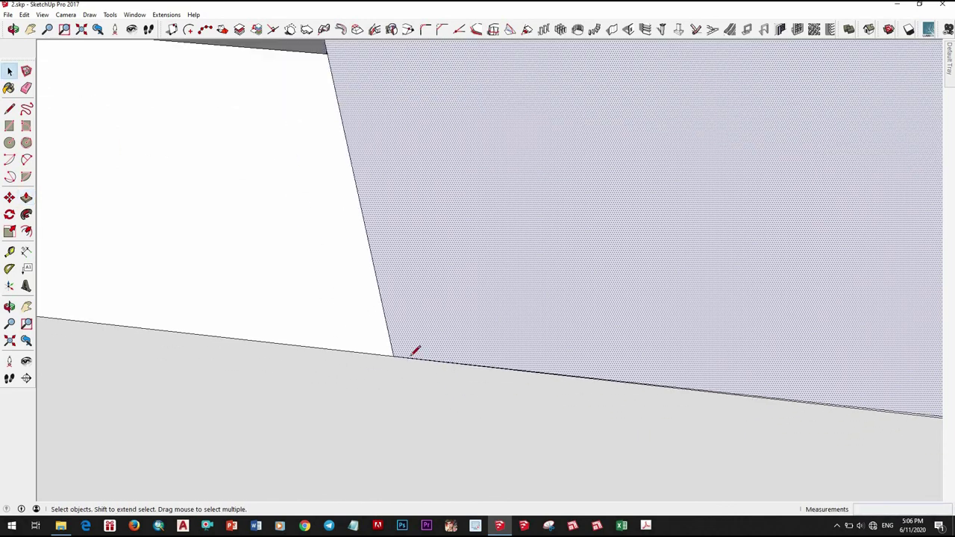
scroll(310, 366, "down", 2)
scroll(210, 288, "up", 5)
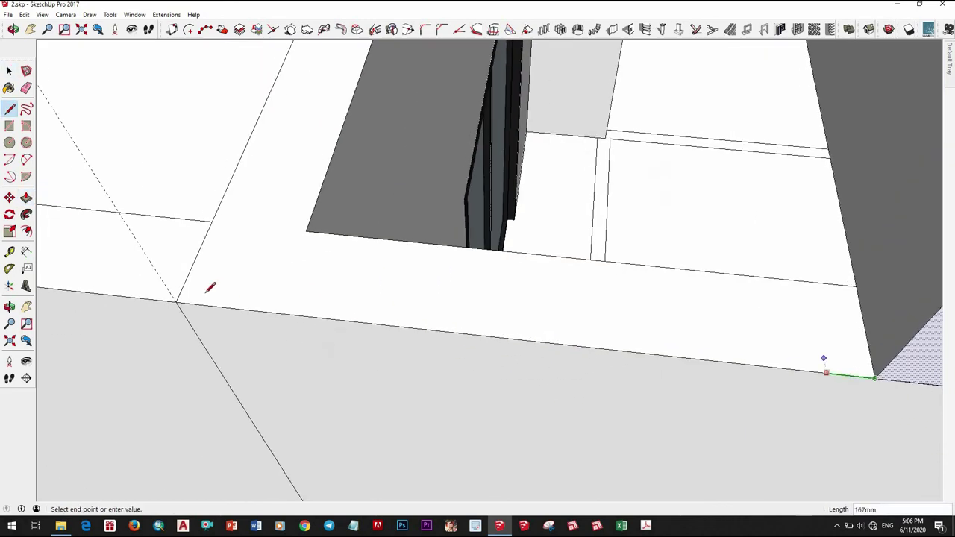
mouse_move(179, 297)
middle_mouse_down()
mouse_move(214, 179)
mouse_move(292, 336)
mouse_move(186, 261)
middle_mouse_up()
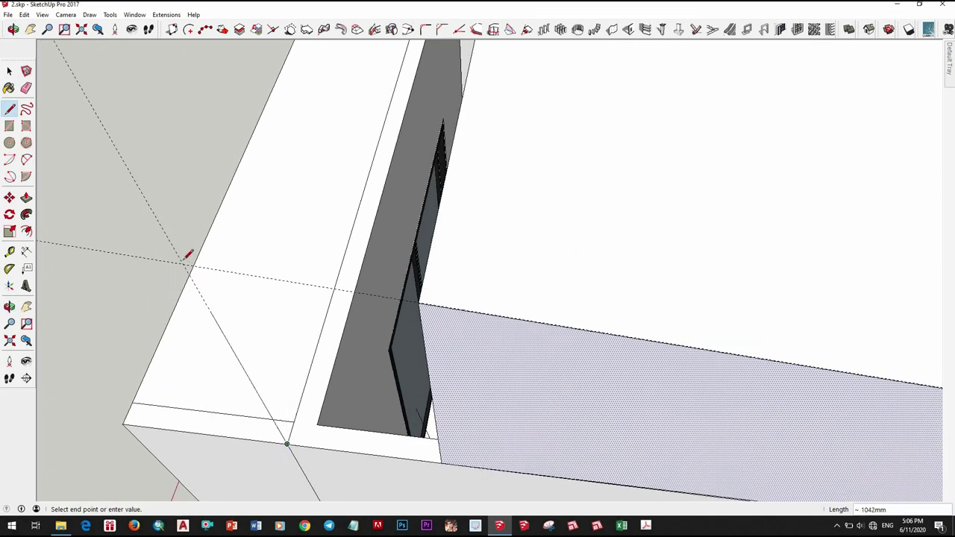
left_click(455, 315)
middle_click_drag(455, 314, 452, 339)
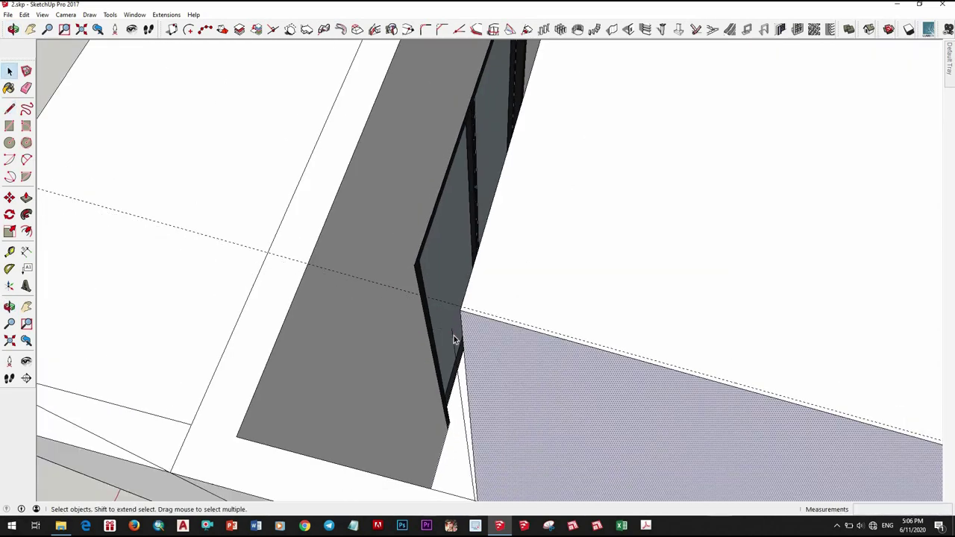
Trace new edges along the roof corners beside the window recess
key("t")
scroll(481, 312, "up", 1)
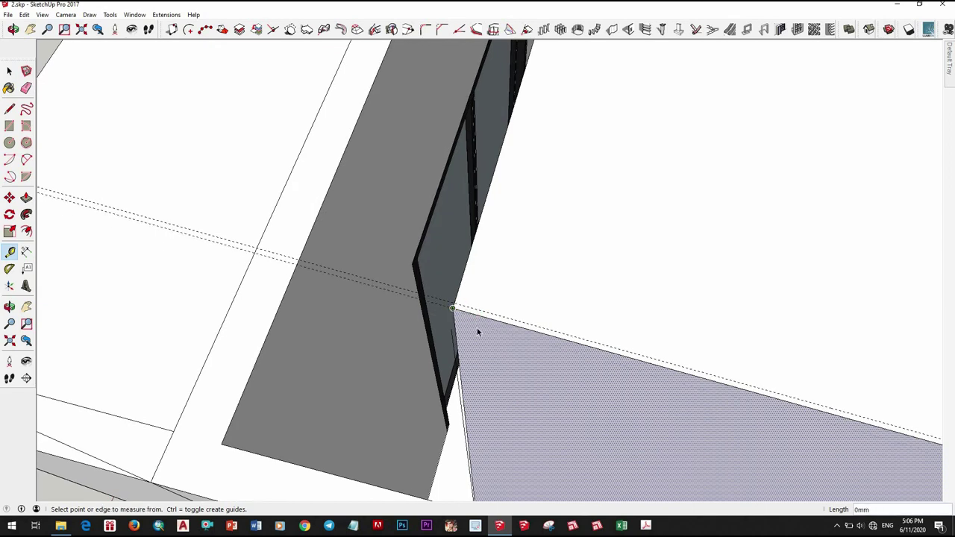
left_click(453, 308)
scroll(415, 275, "down", 2)
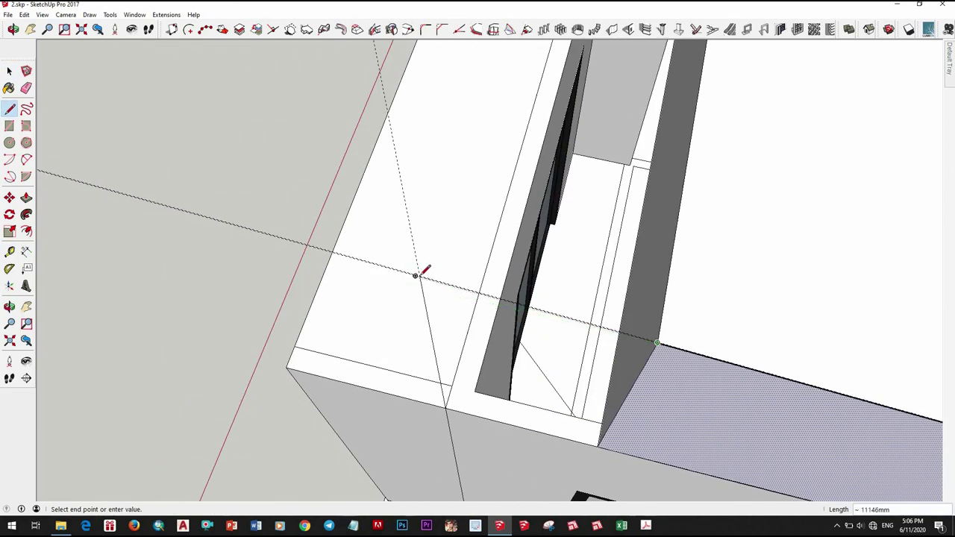
scroll(422, 274, "up", 4)
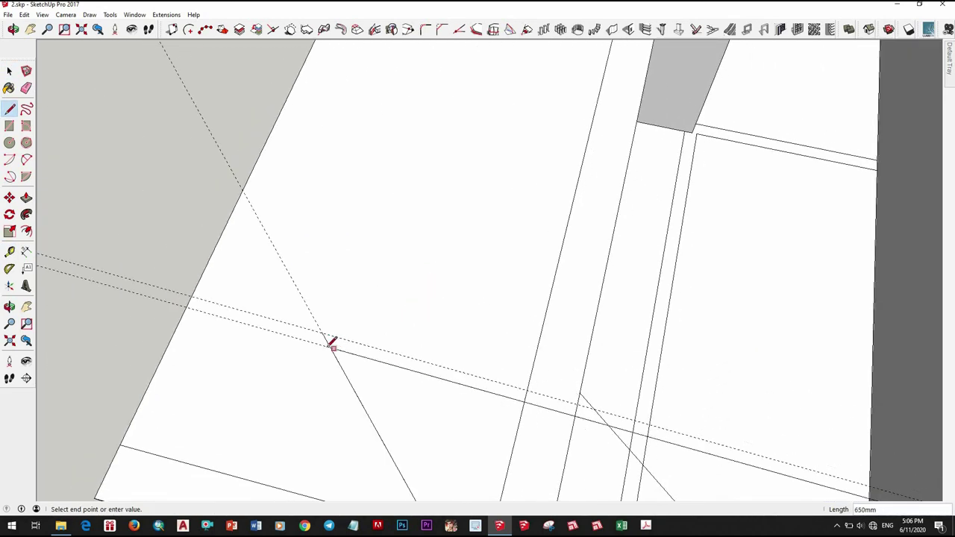
scroll(350, 276, "down", 3)
scroll(394, 346, "up", 2)
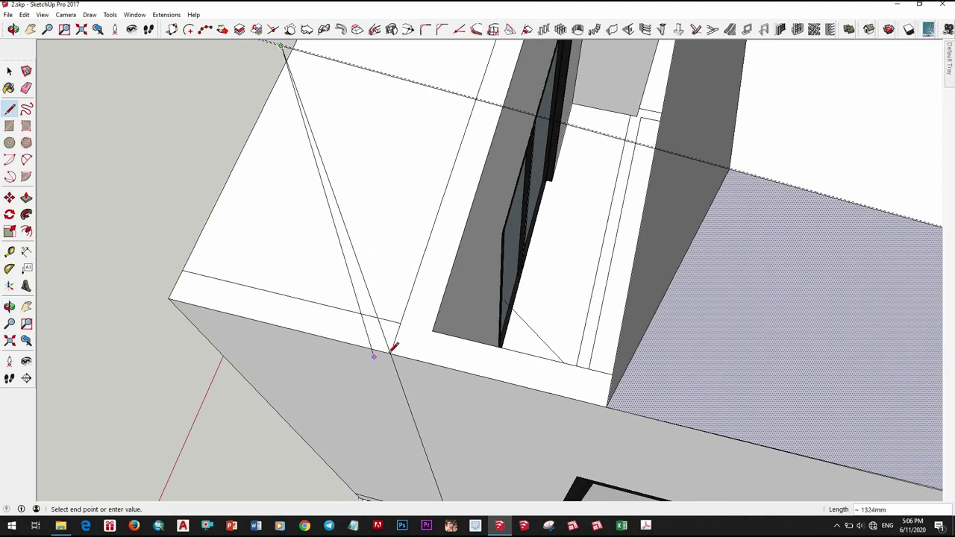
left_click(591, 399)
middle_click_drag(591, 399, 569, 375)
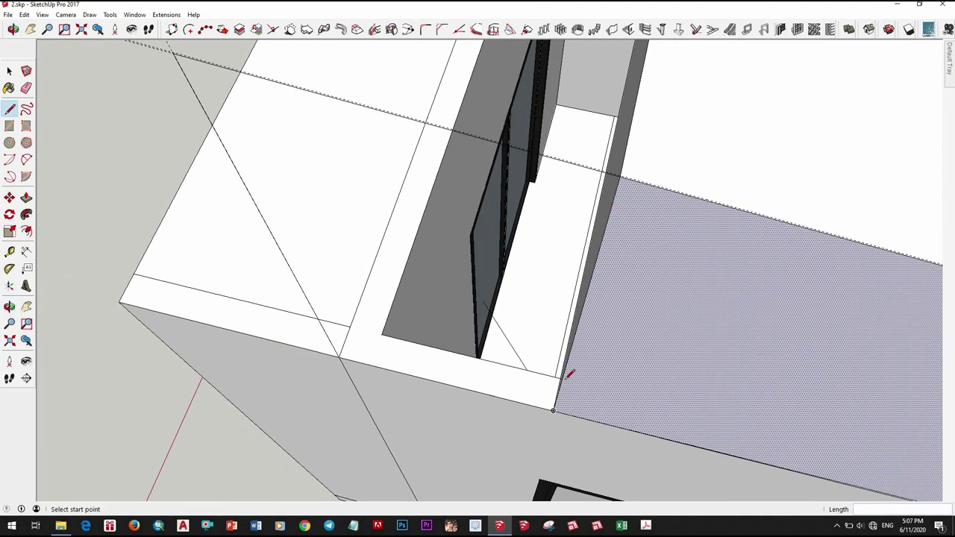
left_click(619, 181)
middle_click_drag(619, 180, 593, 270)
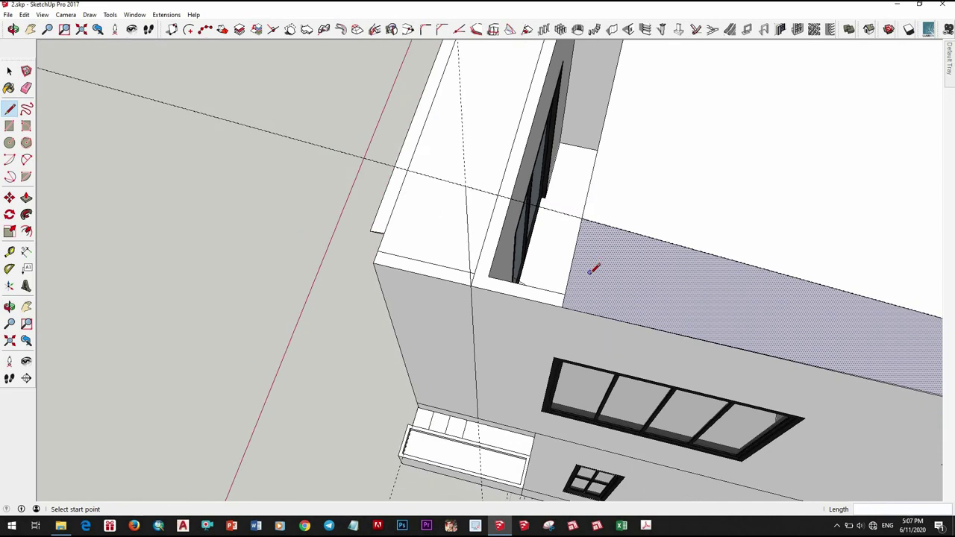
mouse_move(550, 299)
middle_mouse_down()
mouse_move(443, 261)
mouse_move(405, 264)
mouse_move(515, 323)
mouse_move(435, 320)
mouse_move(667, 316)
mouse_move(428, 375)
middle_mouse_up()
Select the newly formed roof face near the parapet corner
key("space")
scroll(433, 384, "up", 5)
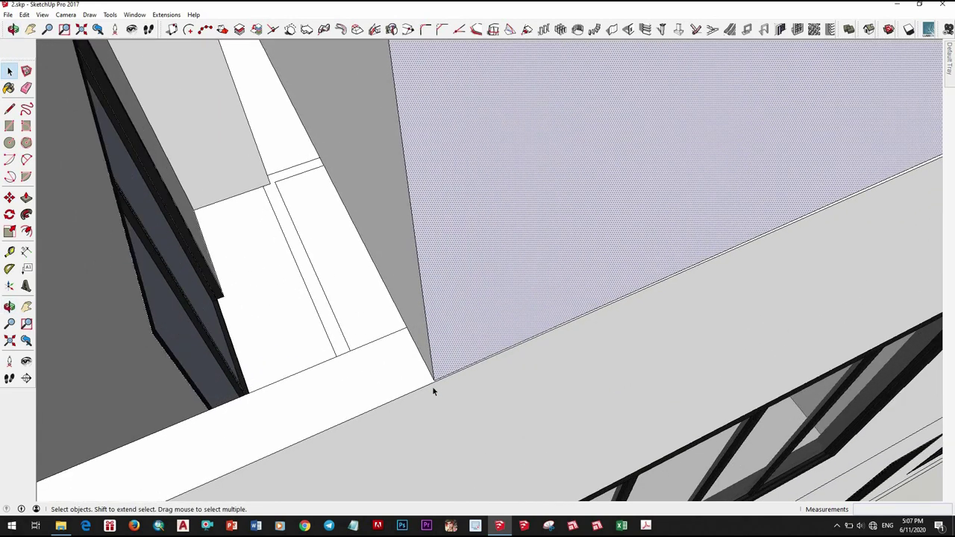
scroll(440, 373, "up", 2)
key("l")
scroll(428, 368, "up", 1)
scroll(361, 351, "down", 4)
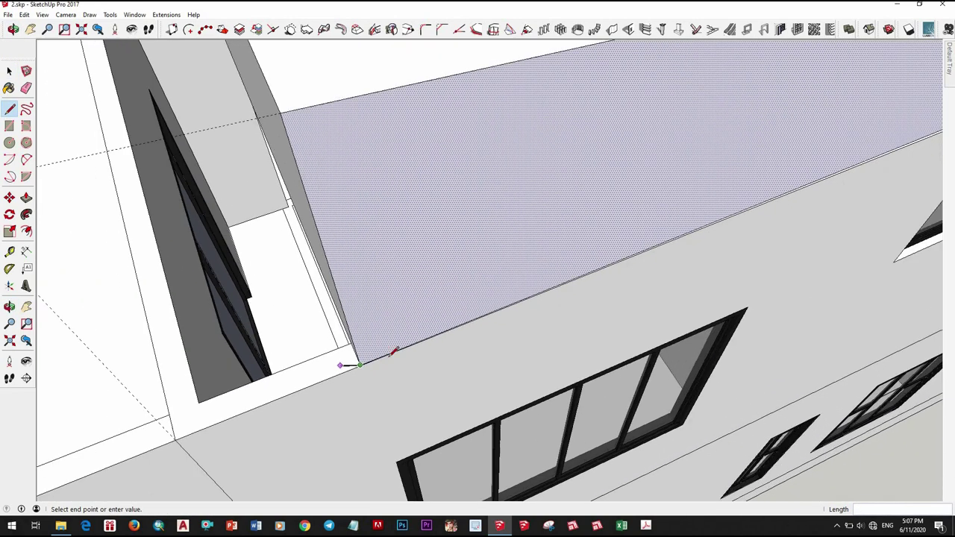
scroll(394, 348, "up", 3)
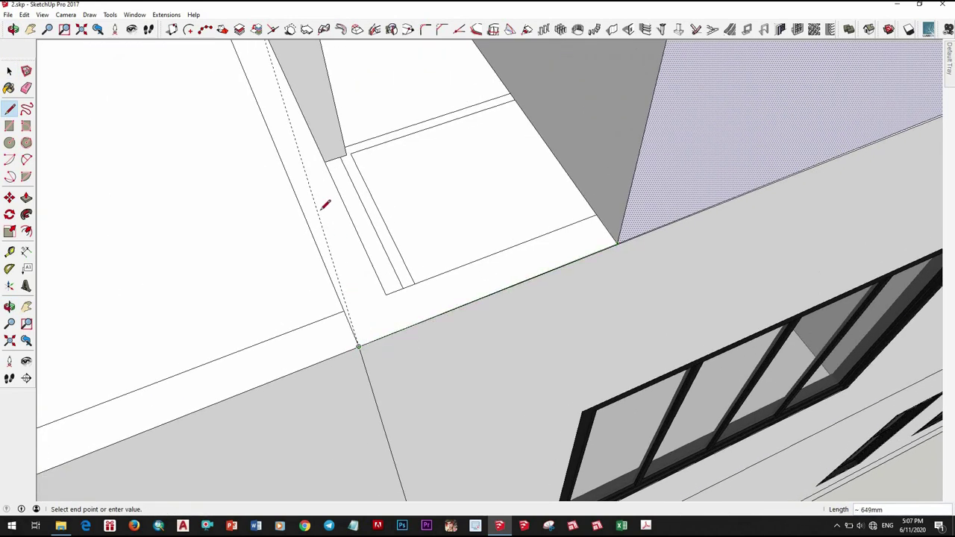
middle_click_drag(326, 205, 277, 58)
middle_click_drag(333, 77, 368, 317)
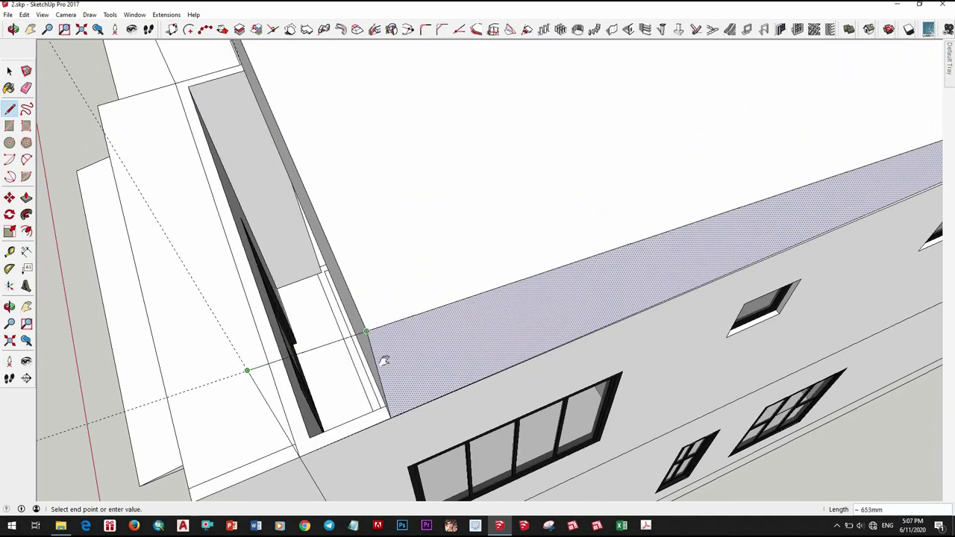
mouse_move(384, 361)
middle_mouse_down()
mouse_move(409, 319)
mouse_move(377, 305)
mouse_move(661, 348)
mouse_move(561, 343)
middle_mouse_up()
key("space")
left_click(403, 320)
key("p")
scroll(561, 344, "up", 2)
scroll(592, 361, "down", 2)
key("space")
mouse_move(629, 305)
middle_mouse_down()
mouse_move(333, 184)
mouse_move(453, 221)
mouse_move(579, 386)
mouse_move(688, 228)
middle_mouse_up()
Erase the unwanted roof face and the stray vertical edge
right_click(453, 220)
left_click(478, 207)
scroll(687, 233, "up", 3)
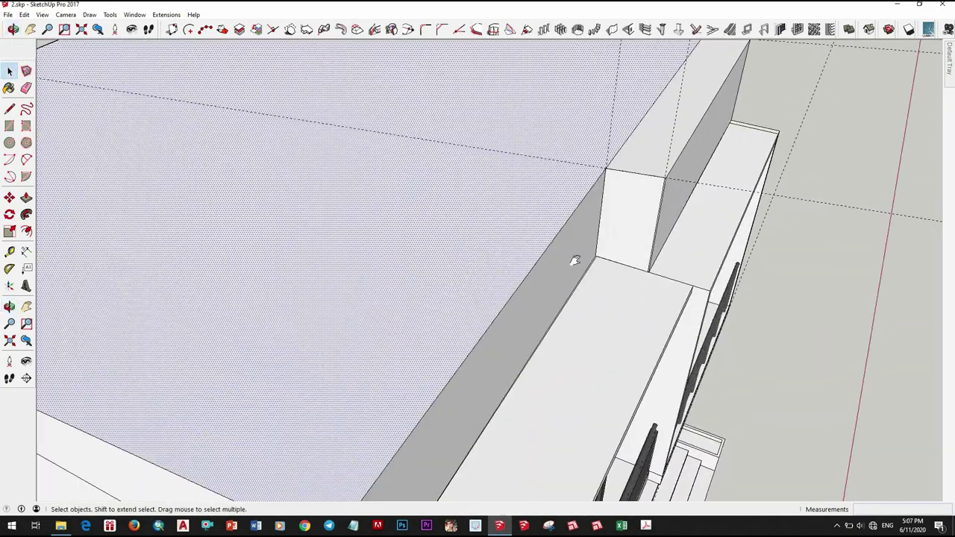
scroll(584, 264, "up", 2)
scroll(597, 256, "up", 2)
right_click(601, 252)
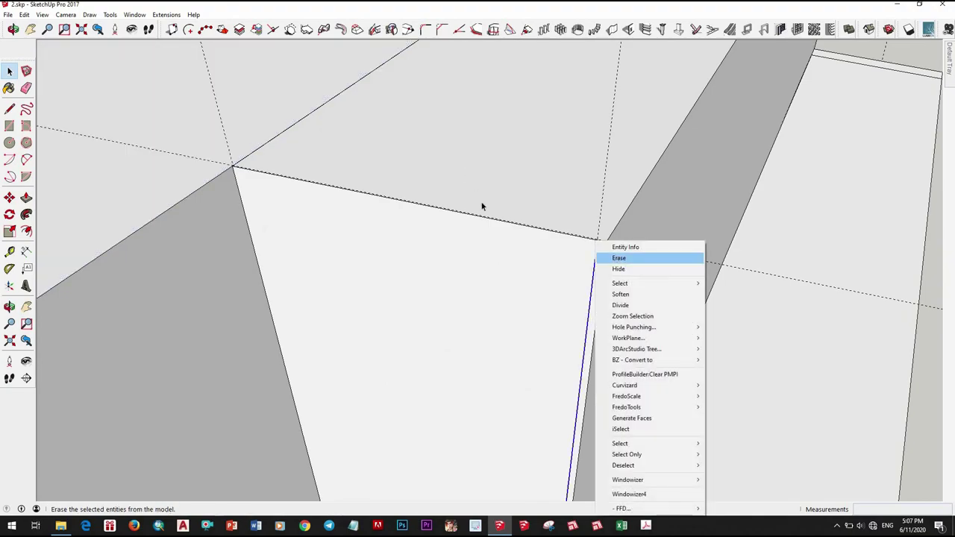
left_click(601, 258)
mouse_move(602, 260)
middle_mouse_down()
mouse_move(663, 341)
mouse_move(520, 311)
mouse_move(567, 246)
mouse_move(623, 259)
mouse_move(512, 335)
middle_mouse_up()
scroll(522, 306, "down", 5)
scroll(524, 296, "down", 5)
scroll(623, 259, "up", 5)
scroll(426, 206, "down", 5)
mouse_move(425, 206)
middle_mouse_down()
mouse_move(414, 336)
mouse_move(423, 365)
mouse_move(459, 350)
mouse_move(518, 391)
mouse_move(580, 340)
middle_mouse_up()
scroll(403, 310, "up", 5)
Erase the extra roof piece from a top-down view of the house
key("space")
scroll(601, 310, "up", 3)
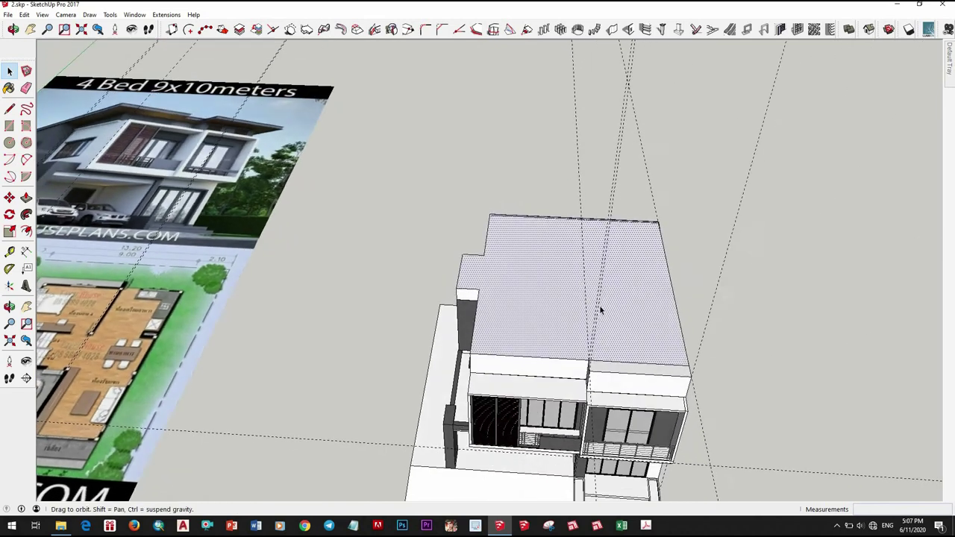
scroll(601, 310, "down", 5)
middle_click_drag(600, 309, 567, 401)
scroll(567, 401, "up", 5)
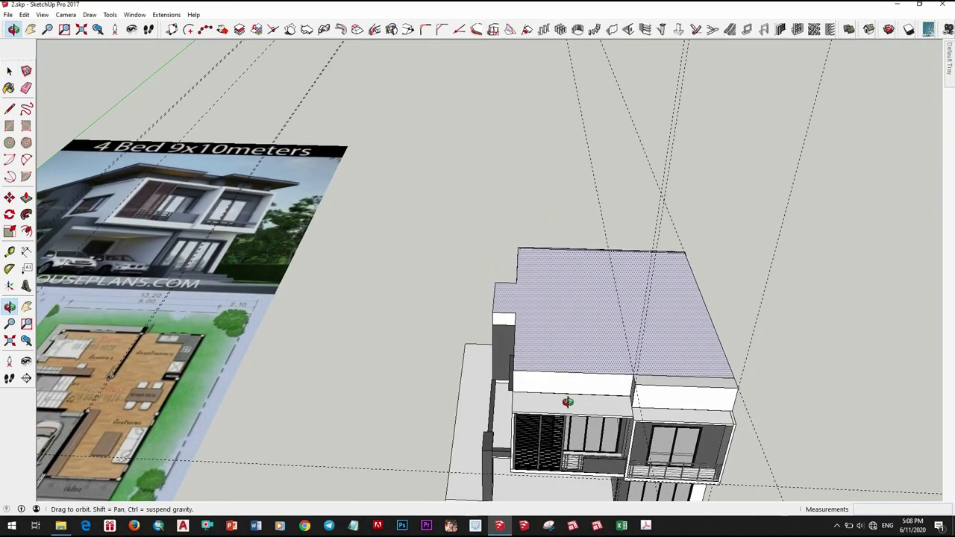
mouse_move(452, 401)
middle_mouse_down()
mouse_move(880, 326)
mouse_move(614, 187)
mouse_move(618, 407)
mouse_move(616, 320)
mouse_move(571, 299)
mouse_move(563, 324)
middle_mouse_up()
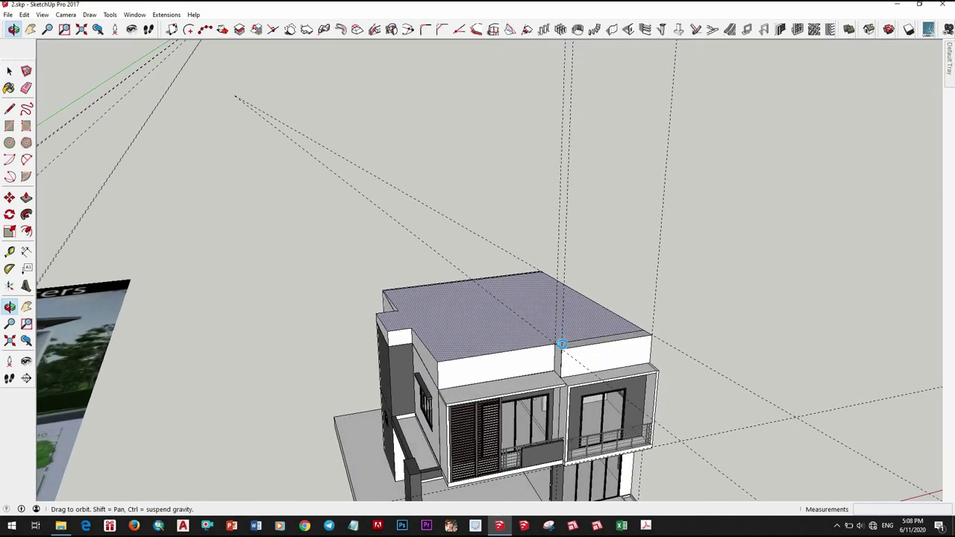
mouse_move(423, 356)
middle_mouse_down()
mouse_move(448, 373)
mouse_move(485, 320)
middle_mouse_up()
scroll(485, 321, "up", 5)
mouse_move(522, 353)
middle_mouse_down()
mouse_move(484, 265)
mouse_move(486, 330)
middle_mouse_up()
left_click(521, 88)
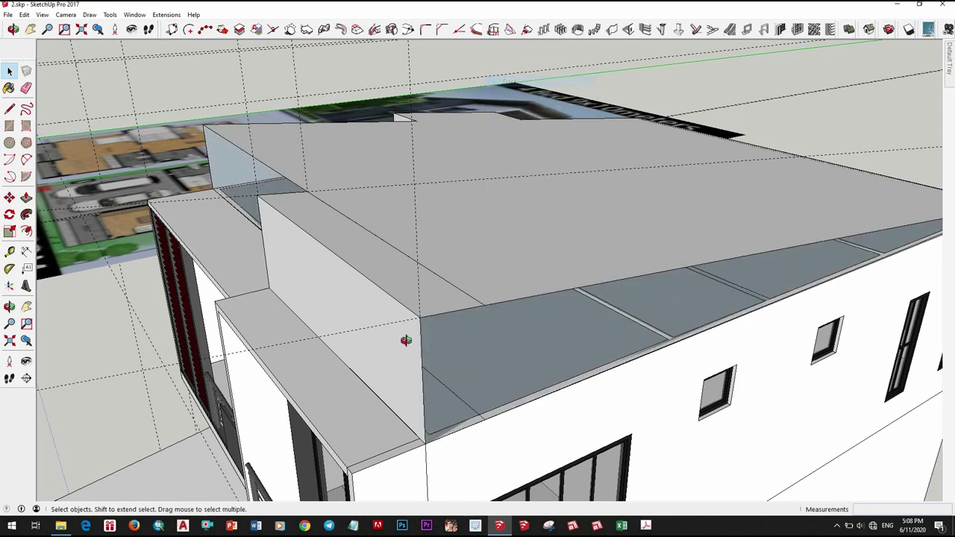
mouse_move(405, 337)
middle_mouse_down()
mouse_move(810, 291)
mouse_move(731, 345)
mouse_move(669, 338)
mouse_move(649, 352)
mouse_move(678, 360)
middle_mouse_up()
Undo the recent guide lines to restore the roof notch
scroll(669, 338, "down", 5)
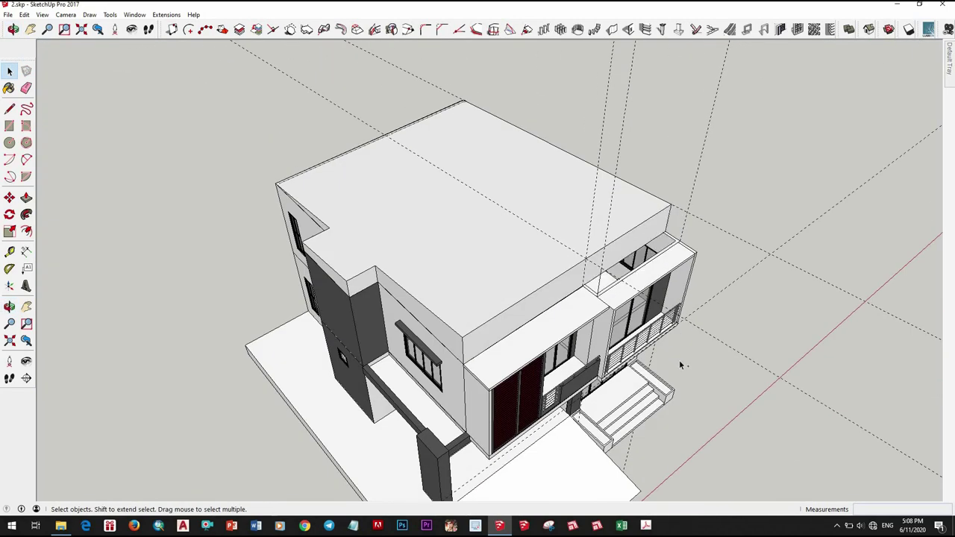
key("ctrl+z")
key("ctrl+z")
key("ctrl+z")
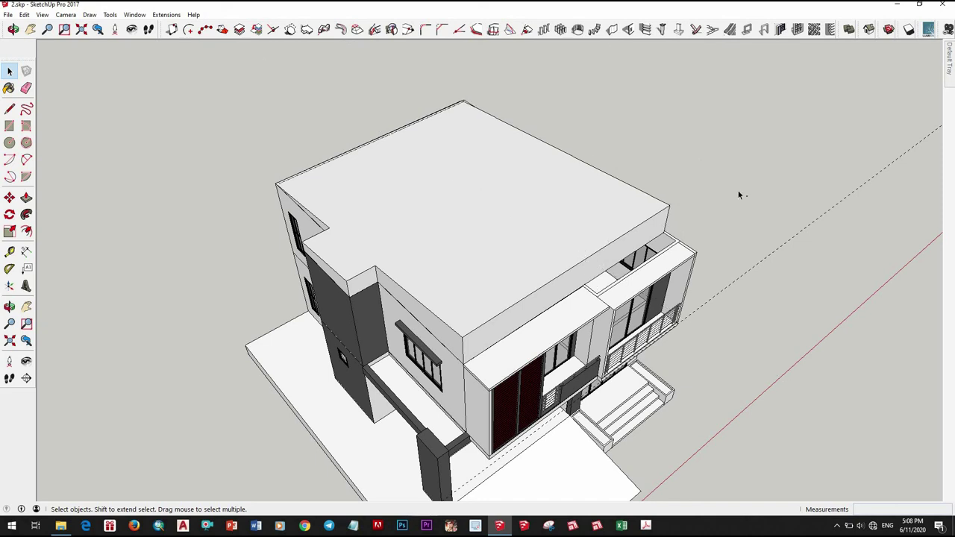
key("ctrl+z")
key("ctrl+z")
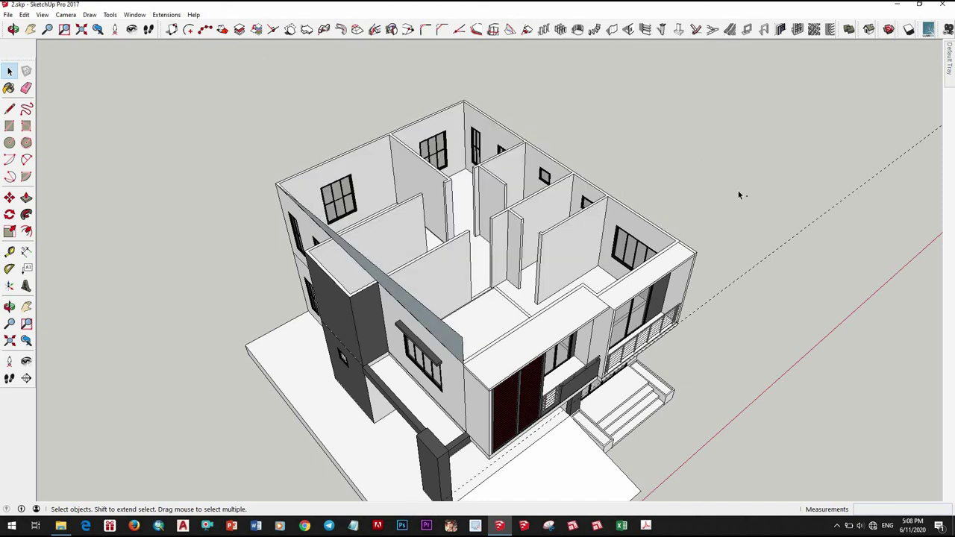
Draw a vertical edge down the right parapet corner at the front wall
middle_click_drag(560, 314, 597, 299)
scroll(597, 298, "up", 3)
scroll(617, 294, "down", 1)
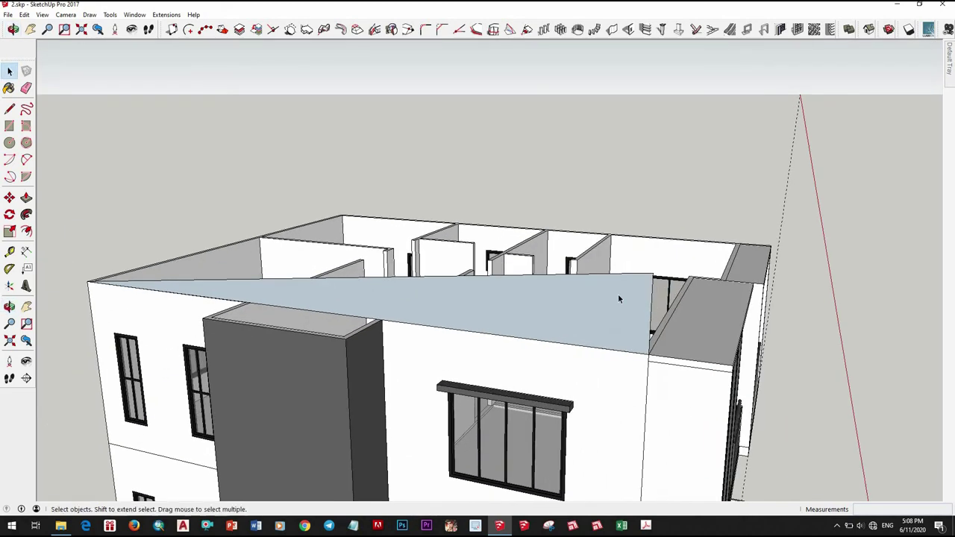
scroll(618, 294, "up", 2)
key("t")
scroll(692, 311, "up", 2)
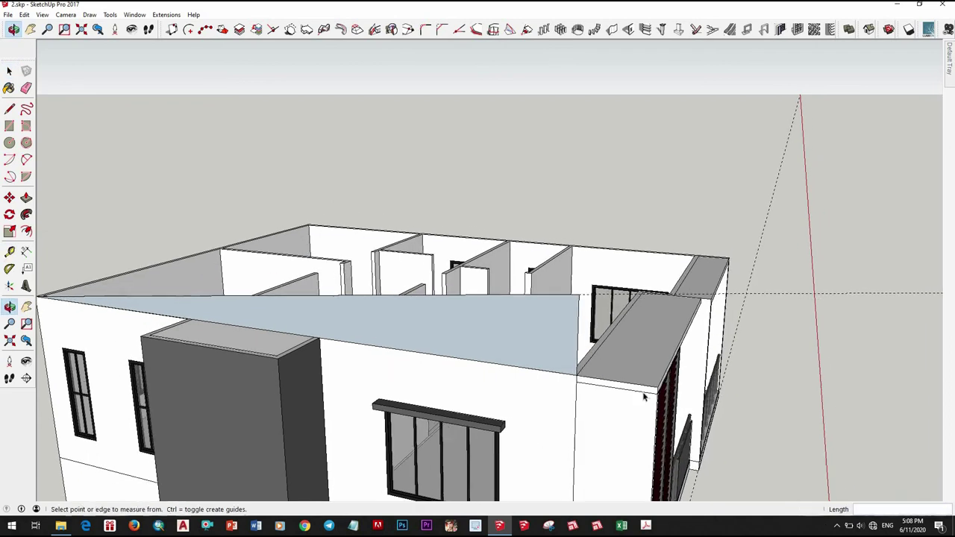
key("space")
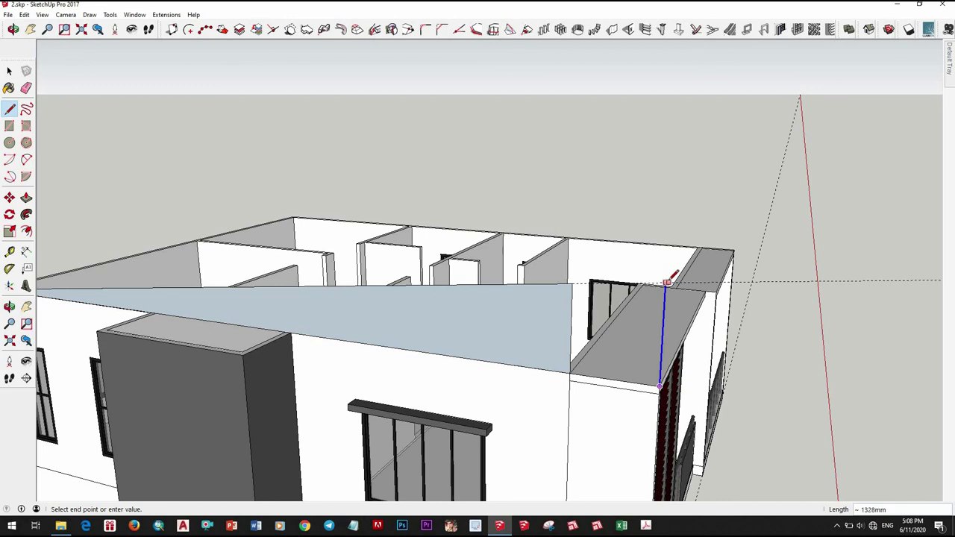
left_click(570, 361)
middle_click_drag(572, 362, 608, 399)
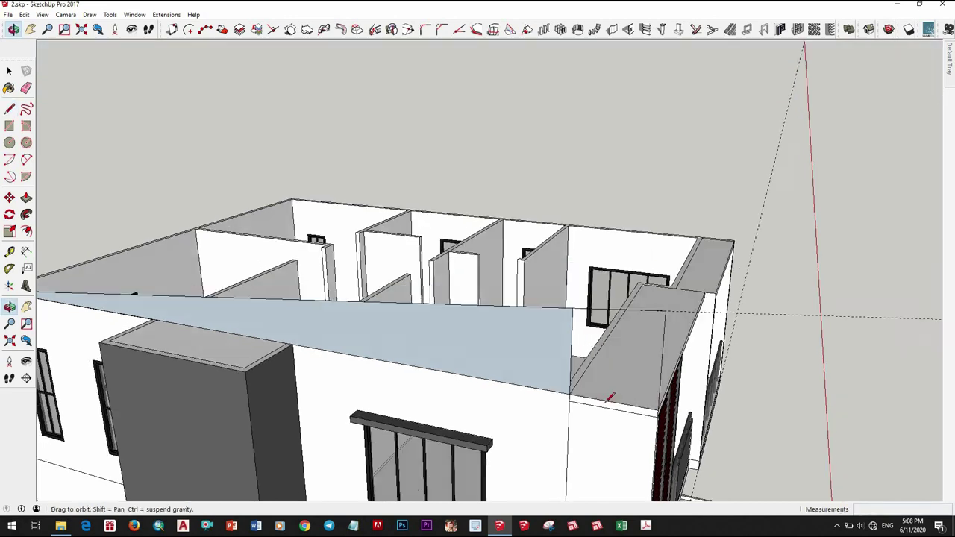
left_click(571, 339)
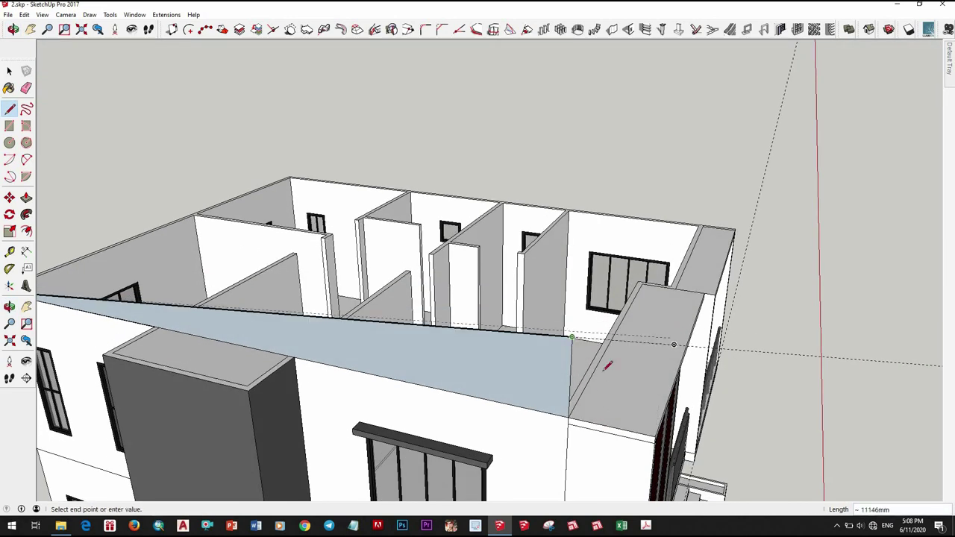
key("space")
middle_click_drag(604, 404, 531, 402)
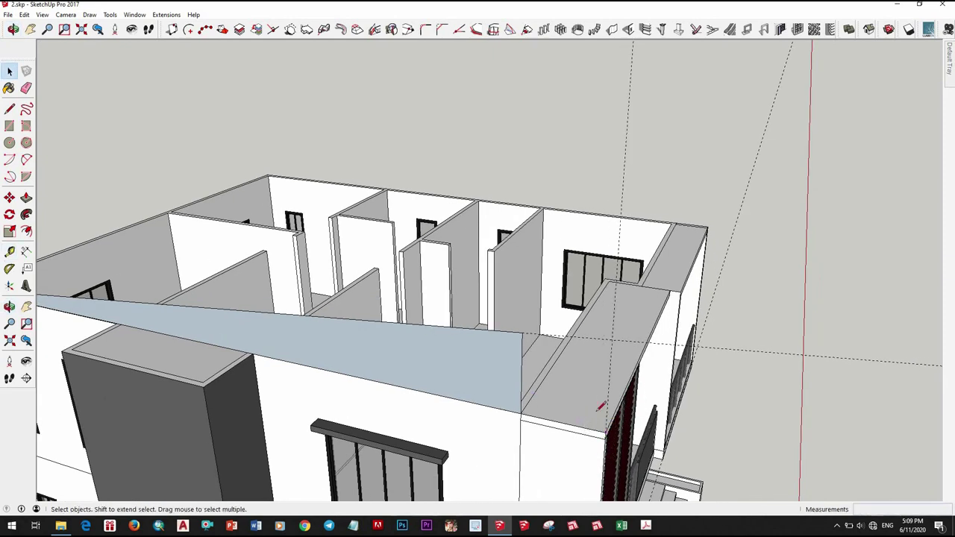
End the roof-outline line at the roof edge, then look over the upper wall tops from several angles
left_click(608, 340)
middle_click_drag(608, 340, 733, 313)
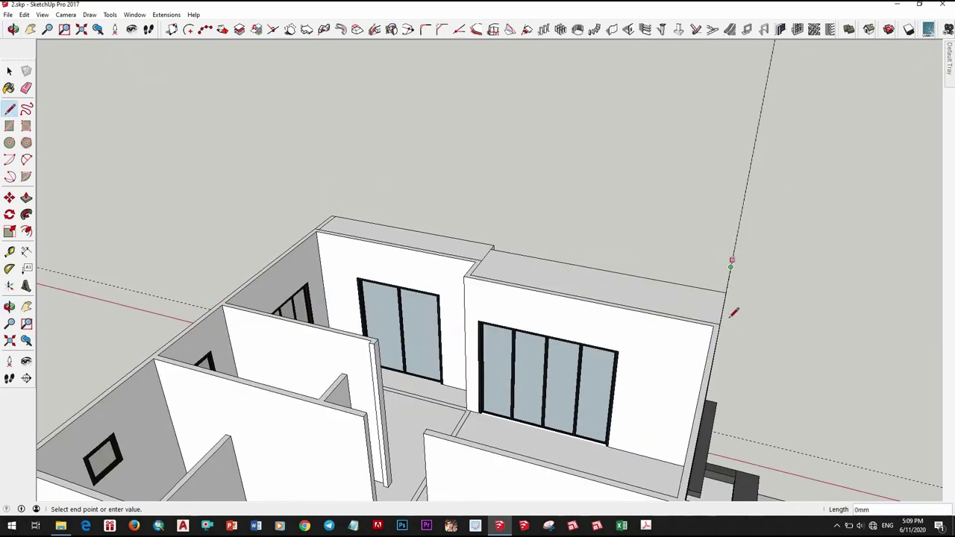
scroll(734, 313, "up", 3)
middle_click_drag(498, 311, 435, 379)
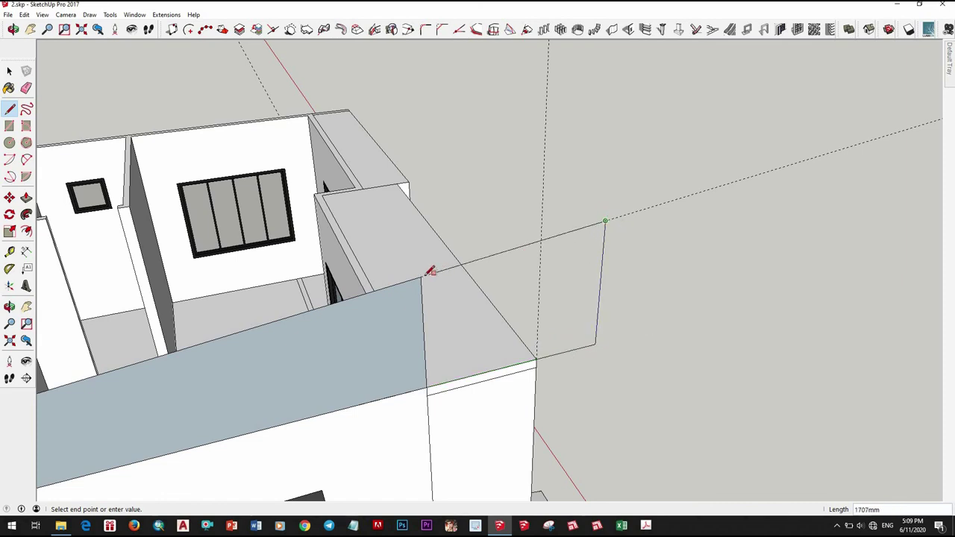
mouse_move(372, 382)
middle_mouse_down()
mouse_move(366, 389)
mouse_move(486, 366)
mouse_move(393, 390)
middle_mouse_up()
scroll(348, 336, "up", 3)
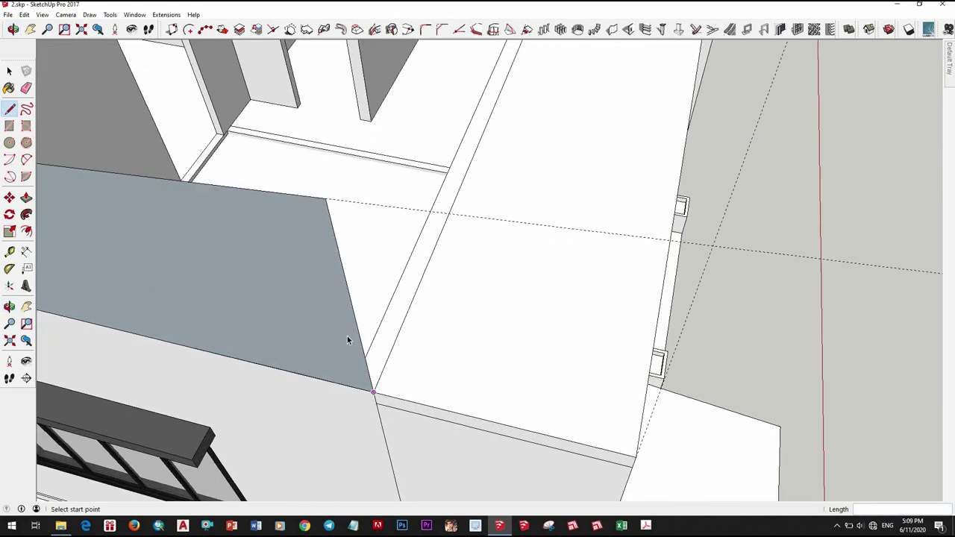
middle_click_drag(348, 336, 470, 358)
scroll(465, 336, "down", 3)
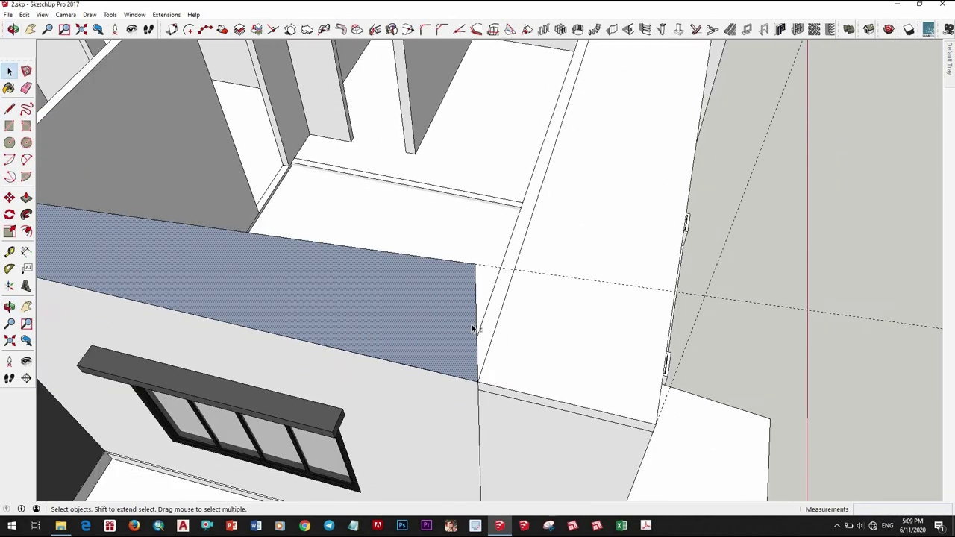
mouse_move(473, 324)
middle_mouse_down()
mouse_move(681, 341)
mouse_move(518, 320)
middle_mouse_up()
scroll(519, 320, "up", 3)
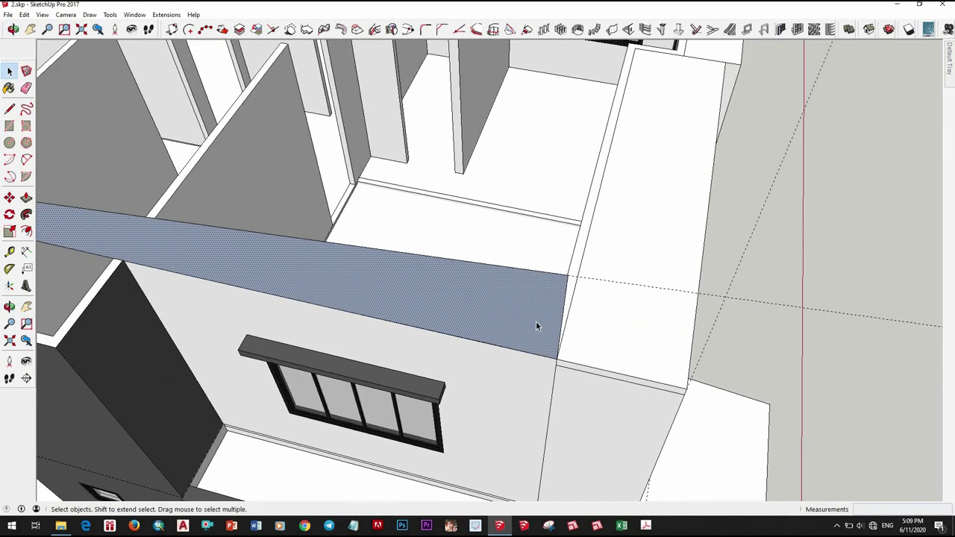
Bring up the upper wall group's context menu a few times, then dismiss it
right_click(536, 324)
left_click(571, 304)
right_click(520, 170)
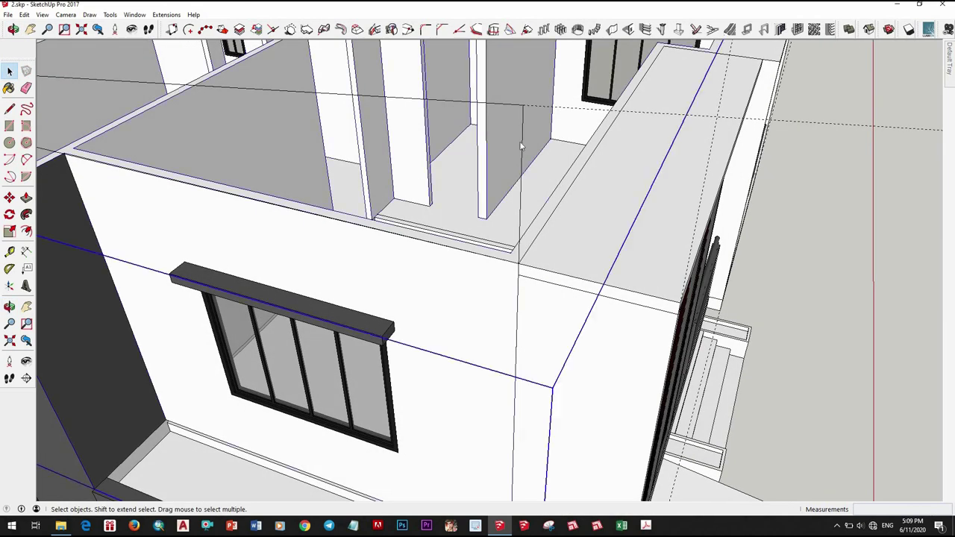
right_click(522, 127)
left_click(523, 122)
right_click(522, 121)
key("Escape")
Start a roof line at the wall corner, cancel it, and switch between Tape Measure and Line
key("l")
left_click(518, 263)
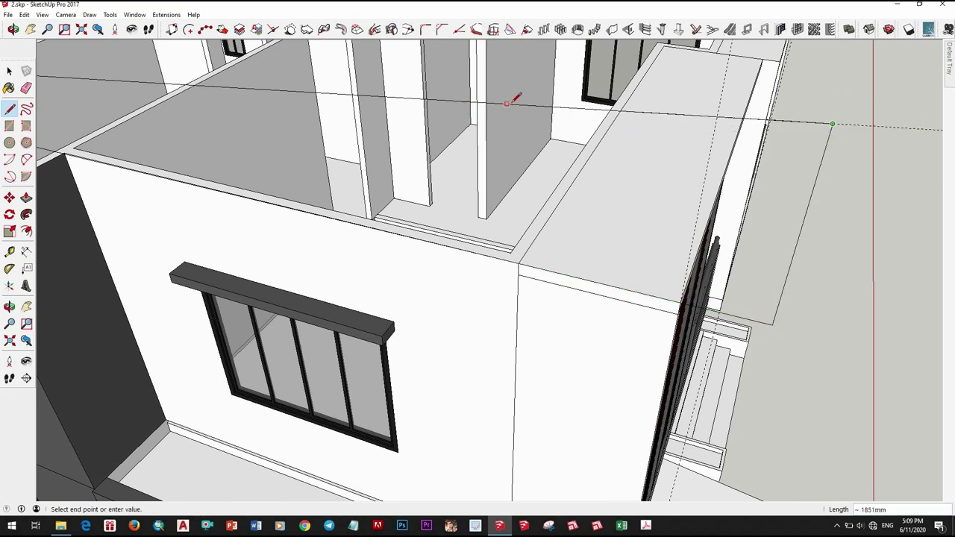
key("Escape")
scroll(575, 151, "down", 5)
scroll(650, 206, "up", 3)
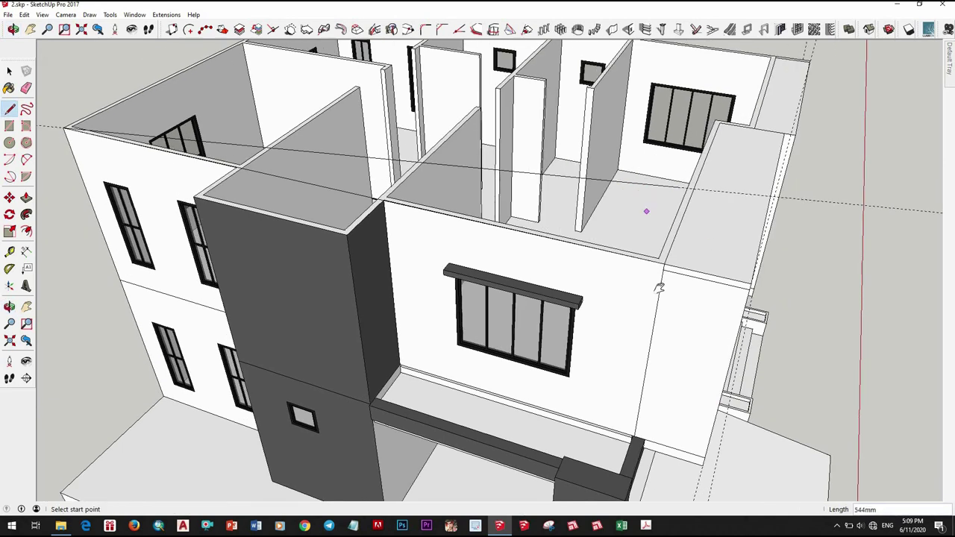
scroll(660, 289, "down", 3)
scroll(619, 323, "up", 2)
scroll(643, 273, "down", 2)
key("t")
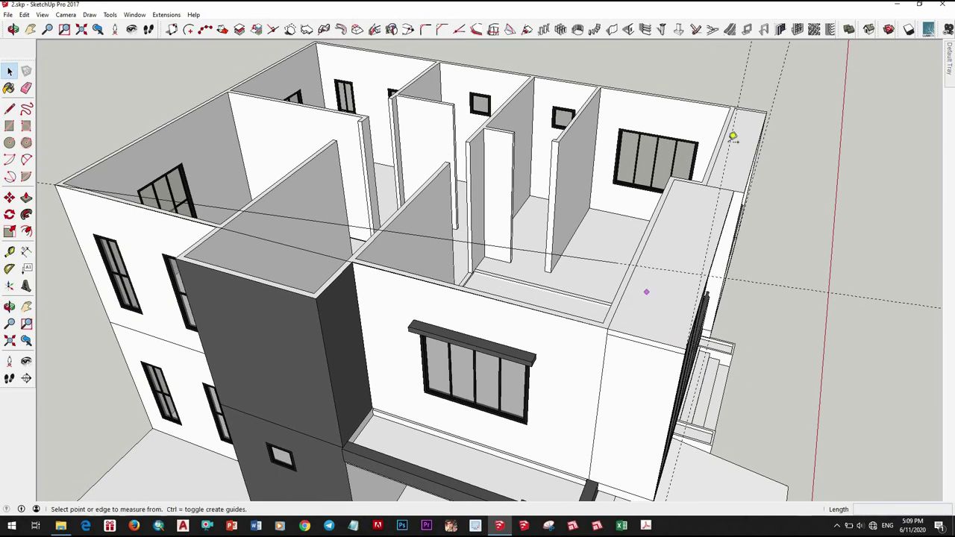
scroll(733, 138, "up", 2)
scroll(651, 260, "down", 1)
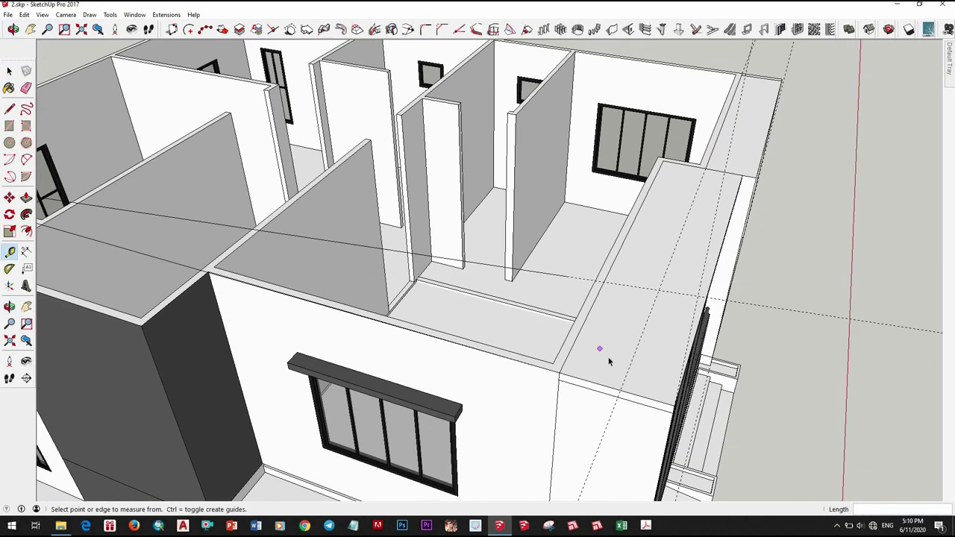
key("l")
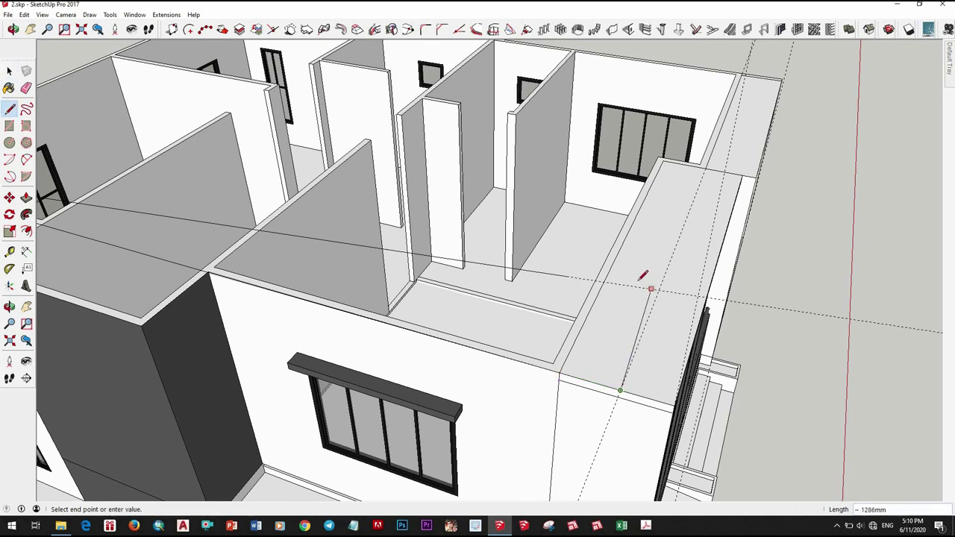
scroll(601, 285, "down", 3)
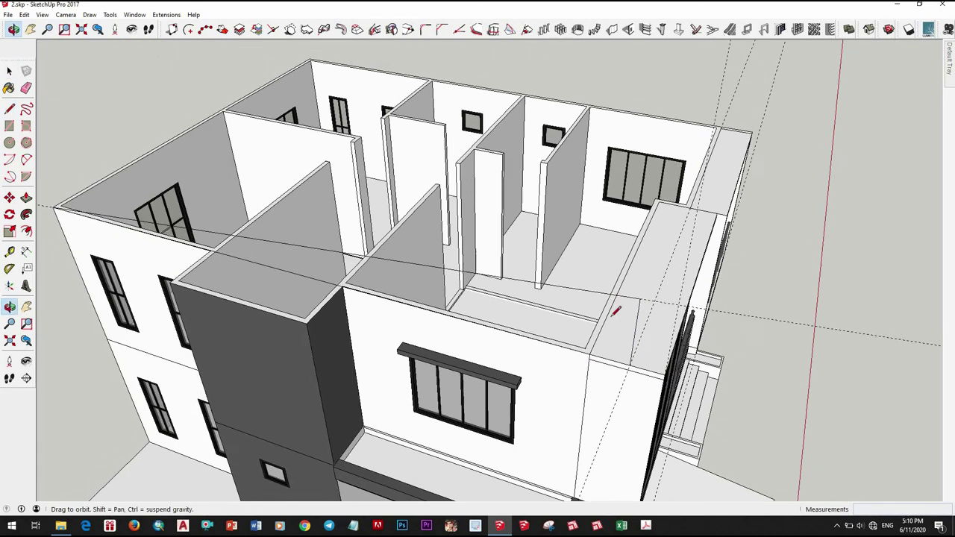
scroll(130, 230, "up", 1)
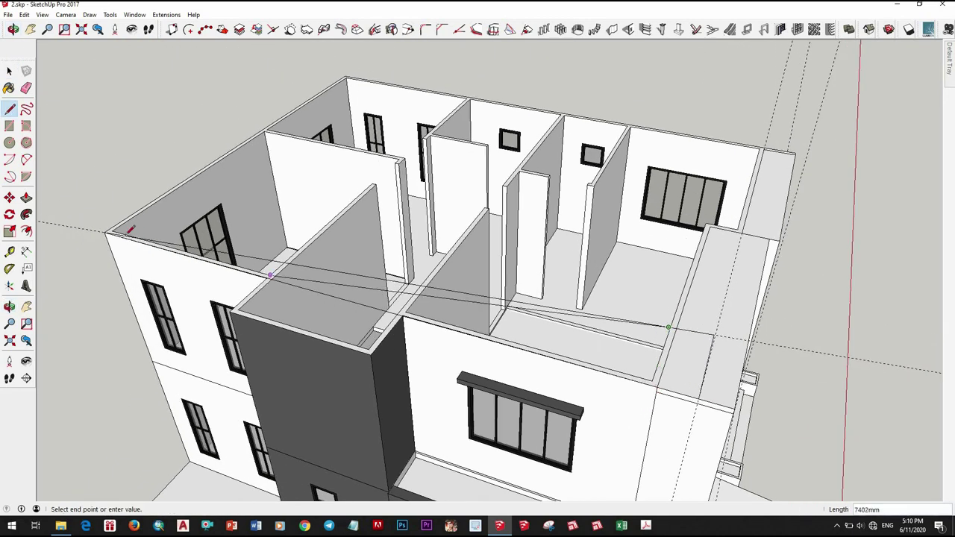
Close the roof outline into a face and Push/Pull it up into a roof slab
left_click(699, 398)
scroll(699, 398, "down", 2)
key("space")
key("p")
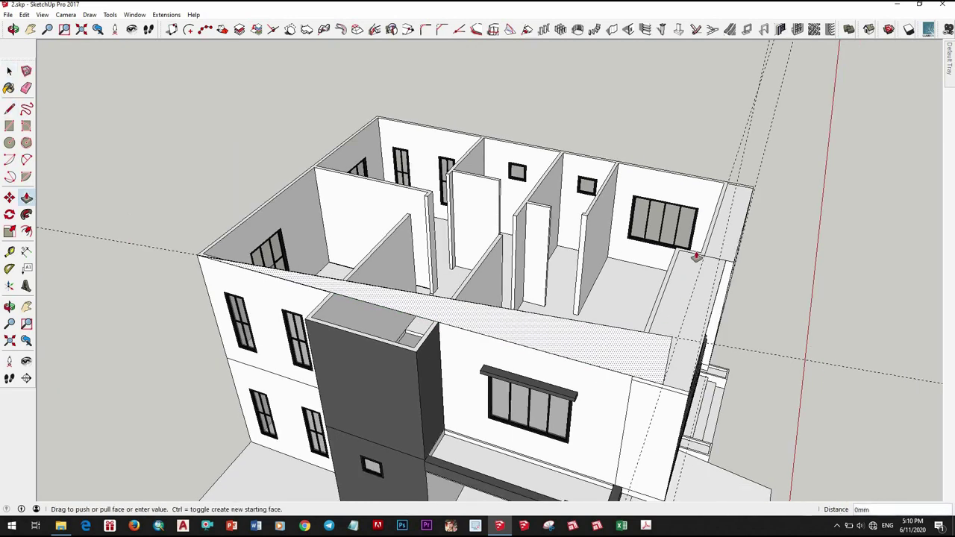
left_click_drag(693, 256, 732, 188)
middle_click_drag(731, 188, 618, 395)
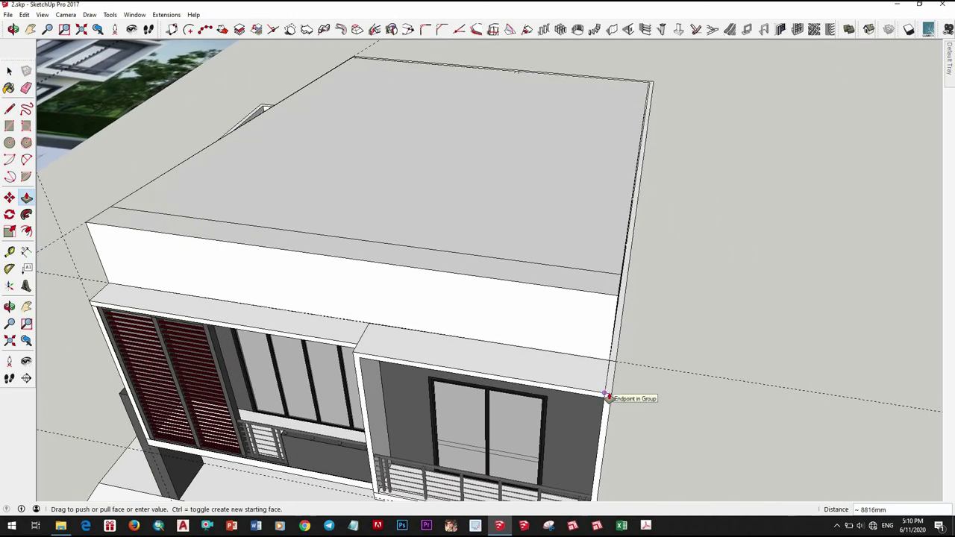
left_click(566, 365)
Soften the roof edge from its context menu and select the roof face
key("space")
mouse_move(566, 366)
middle_mouse_down()
mouse_move(508, 296)
mouse_move(580, 337)
middle_mouse_up()
key("space")
right_click(580, 338)
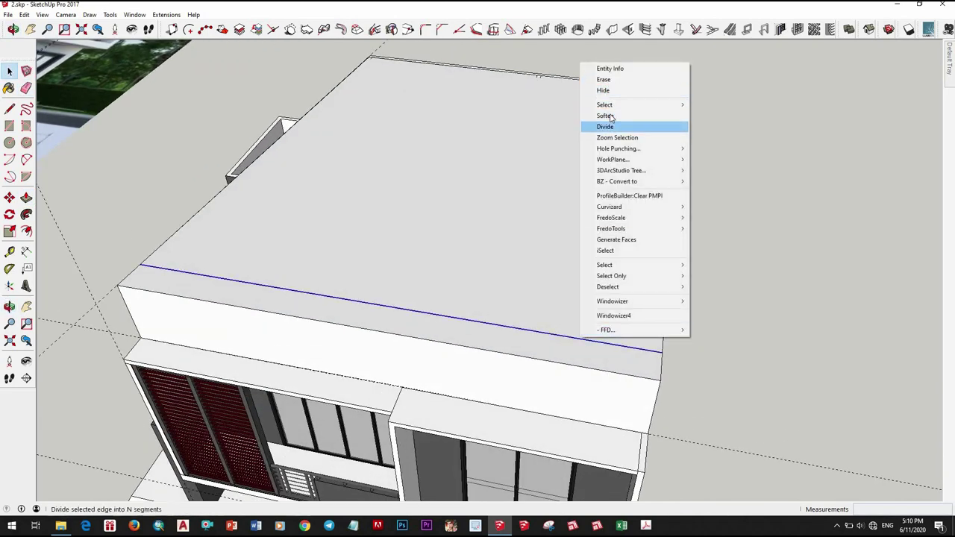
left_click(605, 116)
left_click(480, 305)
Draw a short line on the roof edge above the box
mouse_move(759, 266)
middle_mouse_down()
mouse_move(593, 258)
mouse_move(620, 392)
mouse_move(507, 196)
mouse_move(338, 396)
mouse_move(337, 383)
mouse_move(588, 188)
mouse_move(614, 81)
mouse_move(392, 280)
mouse_move(392, 330)
middle_mouse_up()
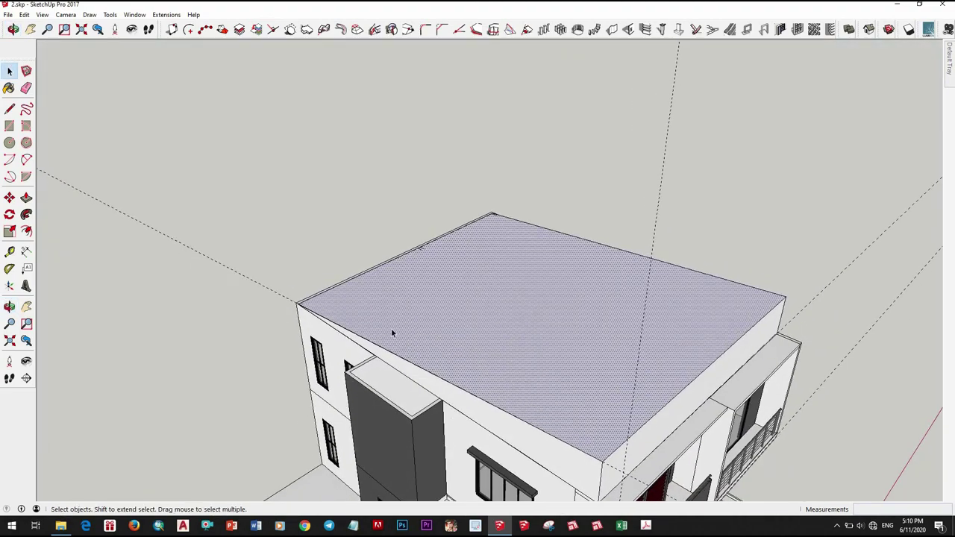
scroll(392, 331, "up", 5)
scroll(463, 316, "up", 3)
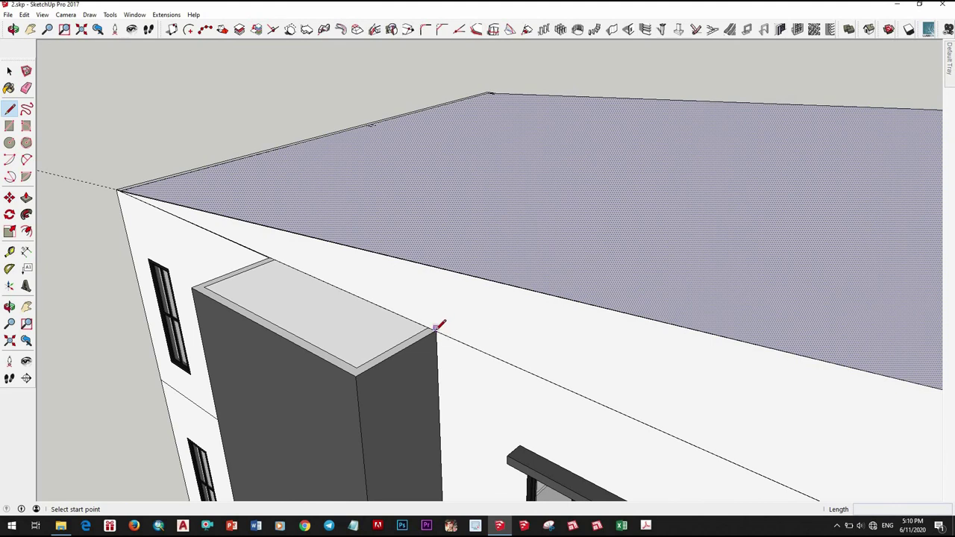
mouse_move(413, 288)
middle_mouse_down()
mouse_move(577, 371)
mouse_move(559, 334)
mouse_move(575, 331)
mouse_move(355, 259)
mouse_move(505, 336)
middle_mouse_up()
scroll(559, 335, "up", 3)
key("l")
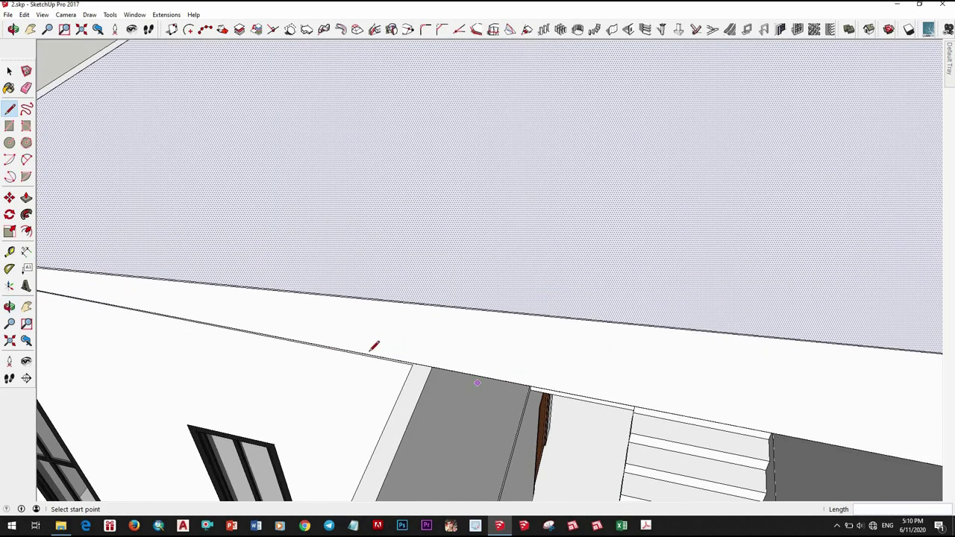
middle_click_drag(376, 345, 312, 340)
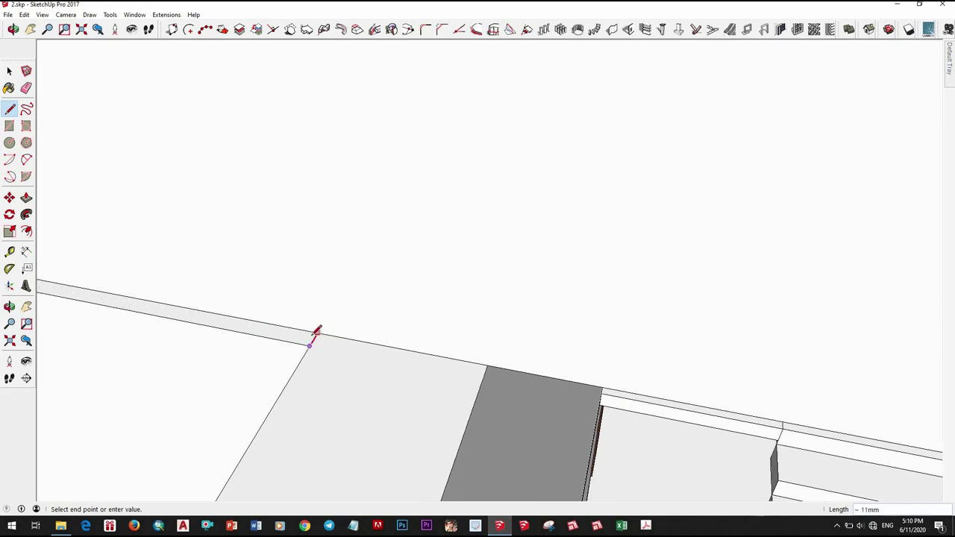
mouse_move(320, 272)
middle_mouse_down()
mouse_move(301, 189)
mouse_move(448, 273)
middle_mouse_up()
left_click(302, 191)
Draw a line from the roof corner along the edge to split off a rim strip
key("space")
scroll(332, 279, "up", 3)
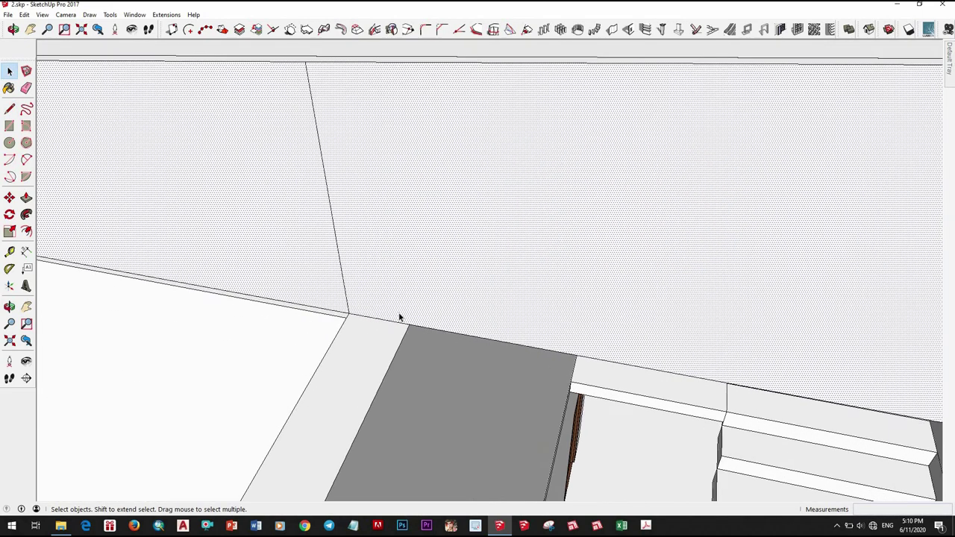
key("l")
mouse_move(324, 340)
middle_mouse_down()
mouse_move(565, 384)
mouse_move(465, 394)
middle_mouse_up()
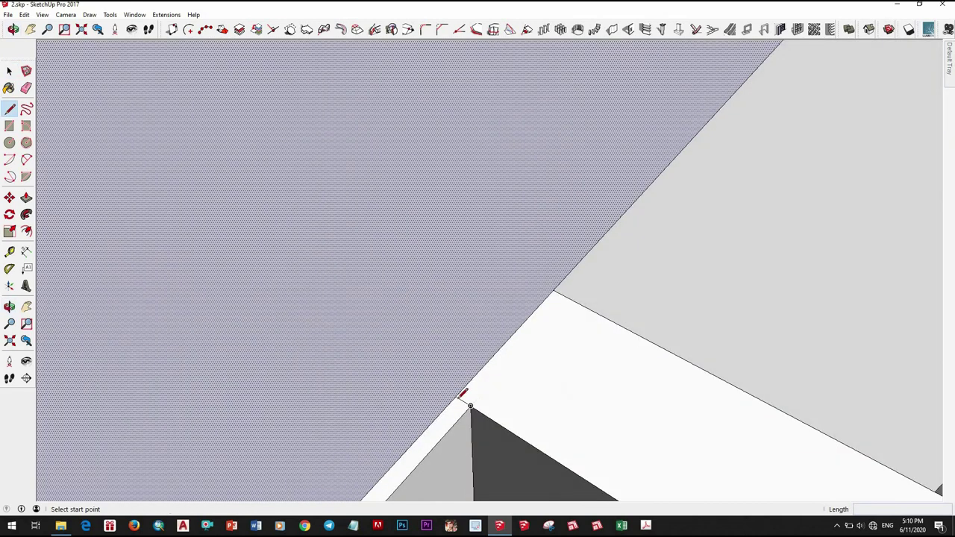
left_click(455, 395)
middle_click_drag(448, 303, 444, 181)
left_click(440, 183)
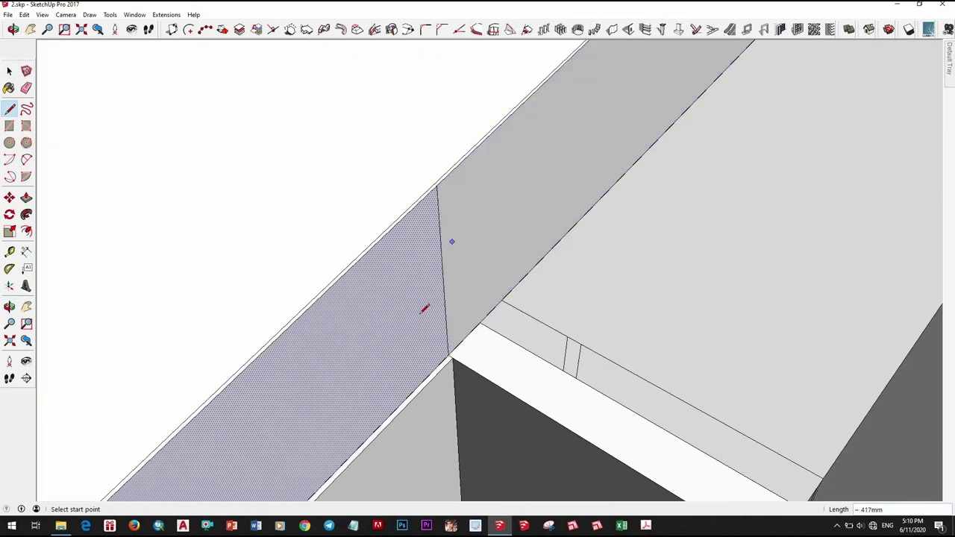
Push/Pull the rim strip upward to raise the roof rim
middle_click_drag(424, 309, 473, 249)
key("space")
key("p")
left_click(522, 296)
scroll(540, 343, "down", 3)
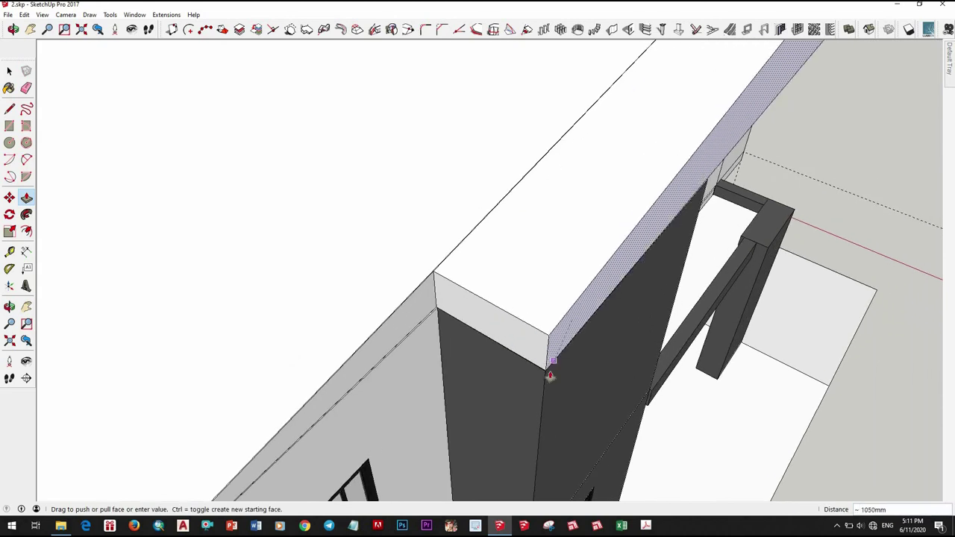
left_click(554, 303)
key("space")
mouse_move(554, 303)
middle_mouse_down()
mouse_move(360, 99)
mouse_move(522, 306)
mouse_move(565, 166)
middle_mouse_up()
scroll(526, 314, "up", 5)
scroll(526, 314, "up", 3)
Draw a vertical line up the slab's side at the wall corner
right_click(525, 343)
mouse_move(525, 343)
middle_mouse_down()
mouse_move(519, 409)
mouse_move(505, 381)
middle_mouse_up()
key("space")
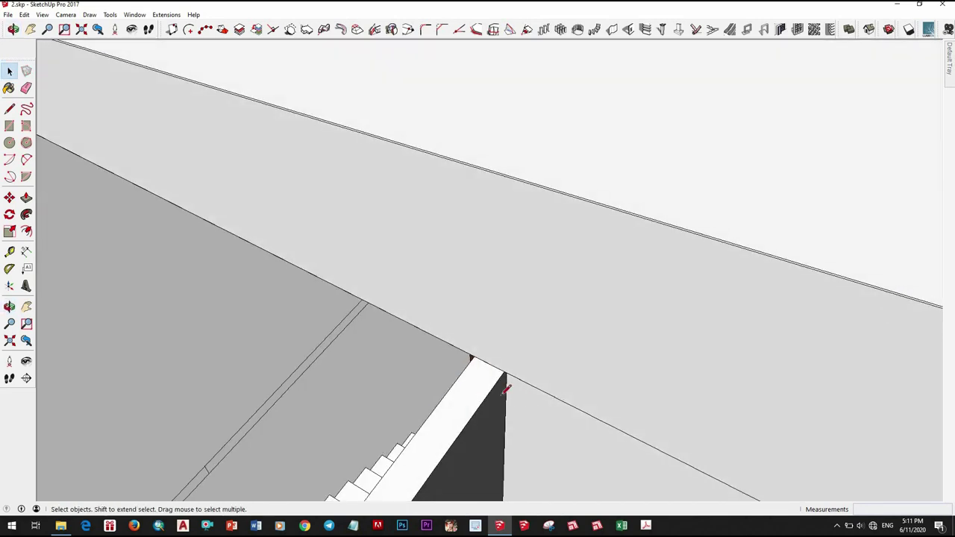
key("l")
middle_click_drag(506, 218, 503, 156)
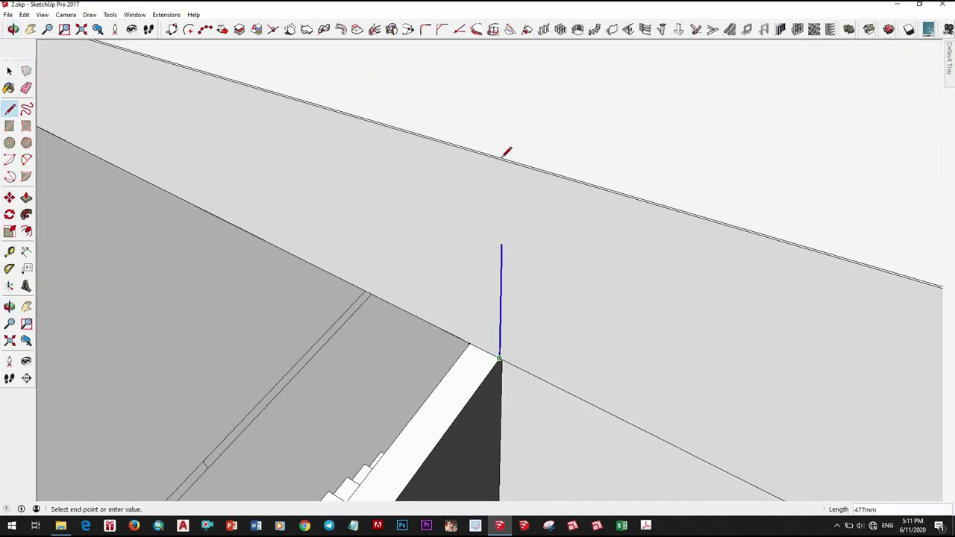
left_click(509, 231)
key("space")
left_click(486, 246)
mouse_move(485, 246)
middle_mouse_down()
mouse_move(500, 216)
mouse_move(507, 236)
middle_mouse_up()
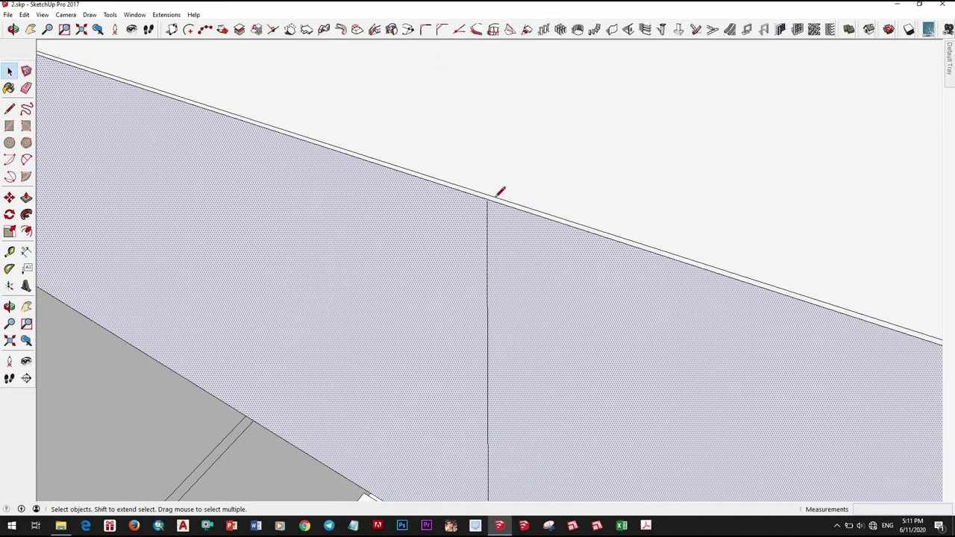
Draw a vertical line up from the roof edge endpoint
key("l")
mouse_move(496, 198)
middle_mouse_down()
mouse_move(494, 211)
mouse_move(484, 211)
mouse_move(505, 228)
mouse_move(498, 288)
middle_mouse_up()
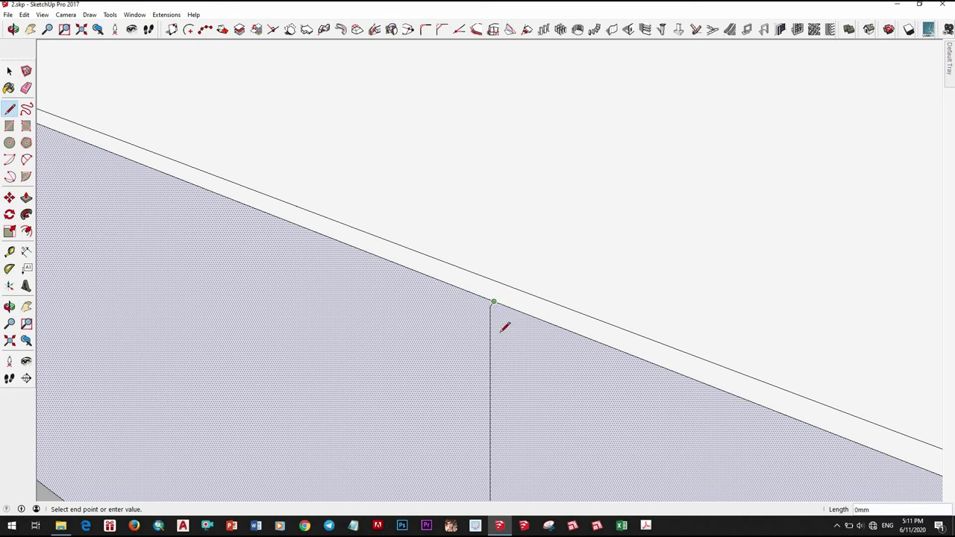
key("space")
mouse_move(519, 395)
middle_mouse_down()
mouse_move(534, 266)
mouse_move(509, 456)
mouse_move(494, 444)
mouse_move(504, 371)
mouse_move(559, 219)
mouse_move(569, 79)
mouse_move(422, 126)
mouse_move(468, 188)
mouse_move(453, 388)
middle_mouse_up()
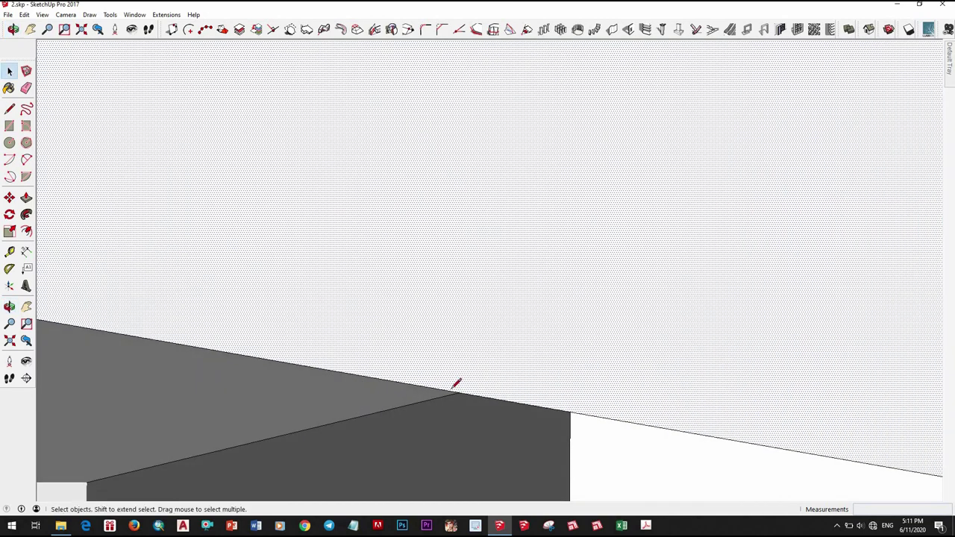
left_click(458, 393)
mouse_move(454, 236)
middle_mouse_down()
mouse_move(462, 296)
mouse_move(488, 355)
mouse_move(497, 245)
mouse_move(490, 185)
mouse_move(400, 203)
mouse_move(282, 179)
mouse_move(443, 166)
middle_mouse_up()
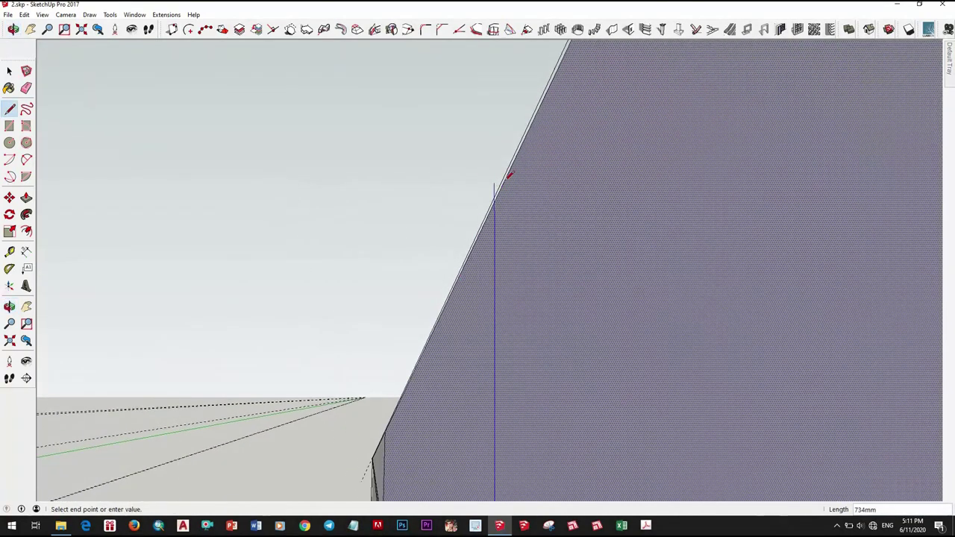
key("space")
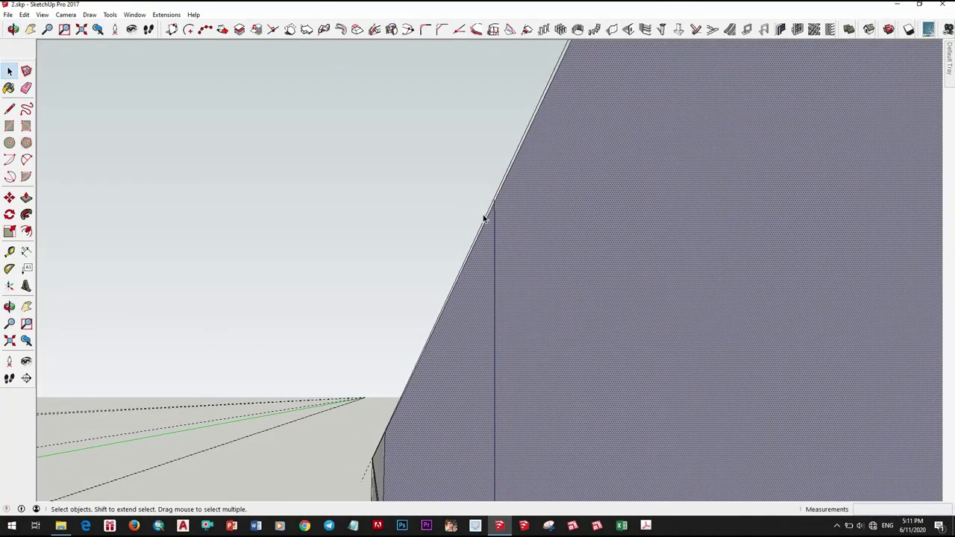
Hide the roof face and the vertical line
mouse_move(478, 296)
middle_mouse_down()
mouse_move(558, 390)
mouse_move(411, 448)
mouse_move(632, 454)
mouse_move(505, 243)
middle_mouse_up()
left_click(505, 242)
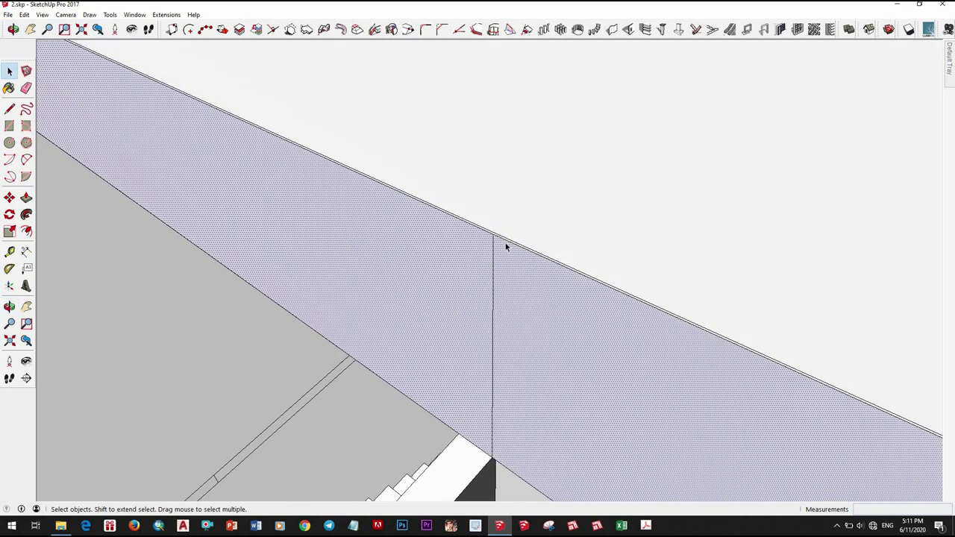
right_click(506, 240)
left_click(530, 268)
middle_click_drag(453, 352, 472, 291)
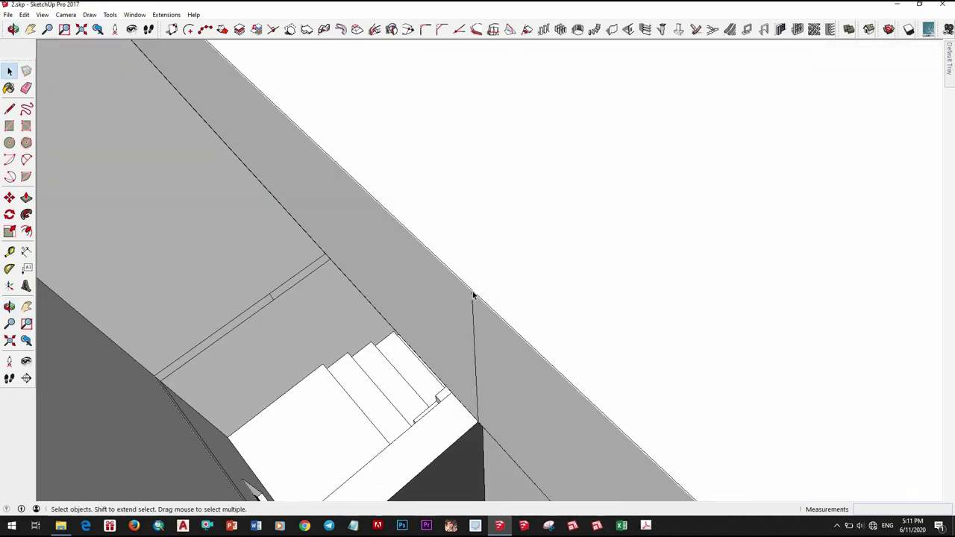
left_click(472, 293)
right_click(473, 293)
left_click(522, 271)
Erase the stray roof face and the vertical edge beside the window
middle_click_drag(503, 367, 513, 410)
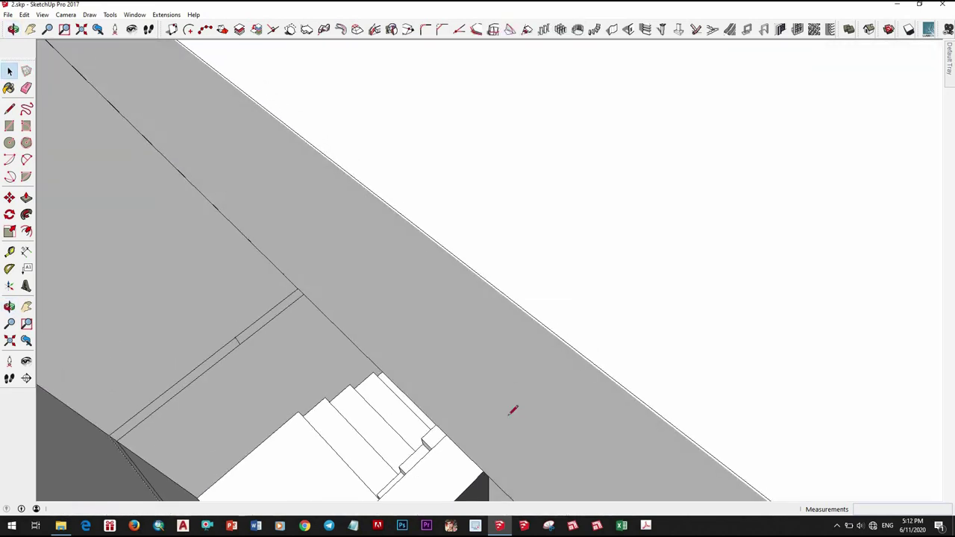
key("space")
left_click(465, 352)
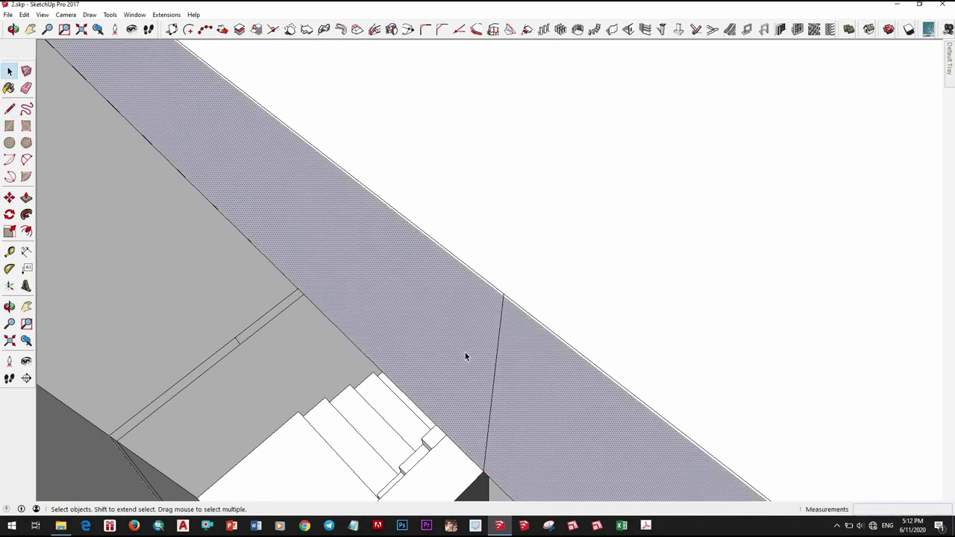
mouse_move(465, 352)
middle_mouse_down()
mouse_move(606, 263)
mouse_move(598, 271)
middle_mouse_up()
mouse_move(508, 377)
middle_mouse_down()
mouse_move(286, 386)
mouse_move(462, 377)
mouse_move(481, 468)
mouse_move(716, 463)
mouse_move(505, 433)
mouse_move(407, 345)
mouse_move(499, 268)
mouse_move(473, 239)
middle_mouse_up()
scroll(298, 384, "up", 5)
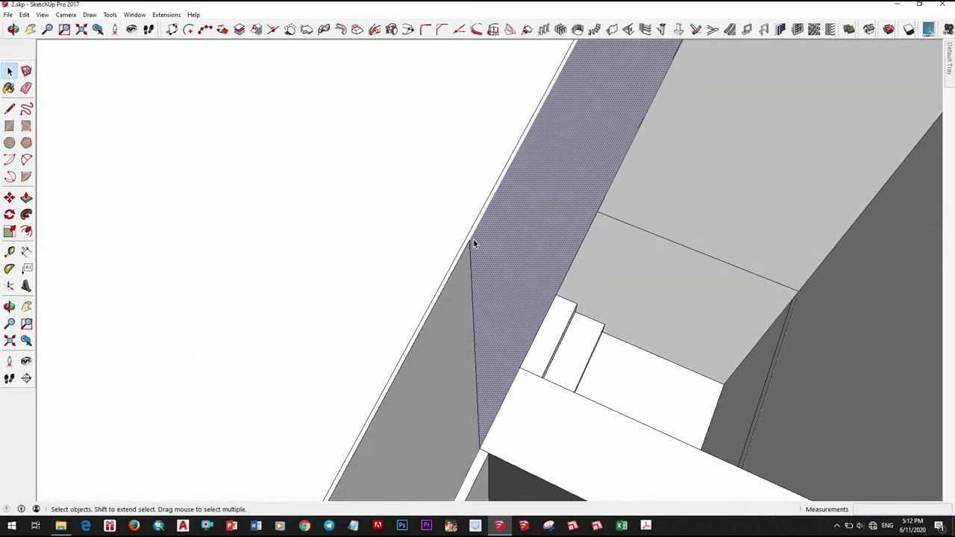
right_click(473, 239)
left_click(504, 256)
mouse_move(451, 291)
middle_mouse_down()
mouse_move(562, 205)
mouse_move(400, 395)
mouse_move(320, 237)
middle_mouse_up()
left_click(484, 263)
scroll(492, 258, "up", 3)
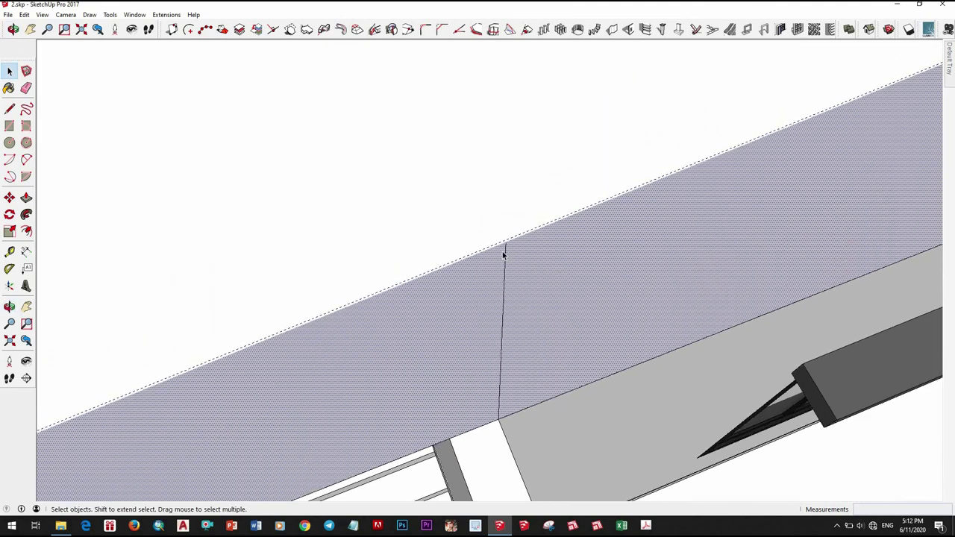
right_click(503, 240)
left_click(531, 258)
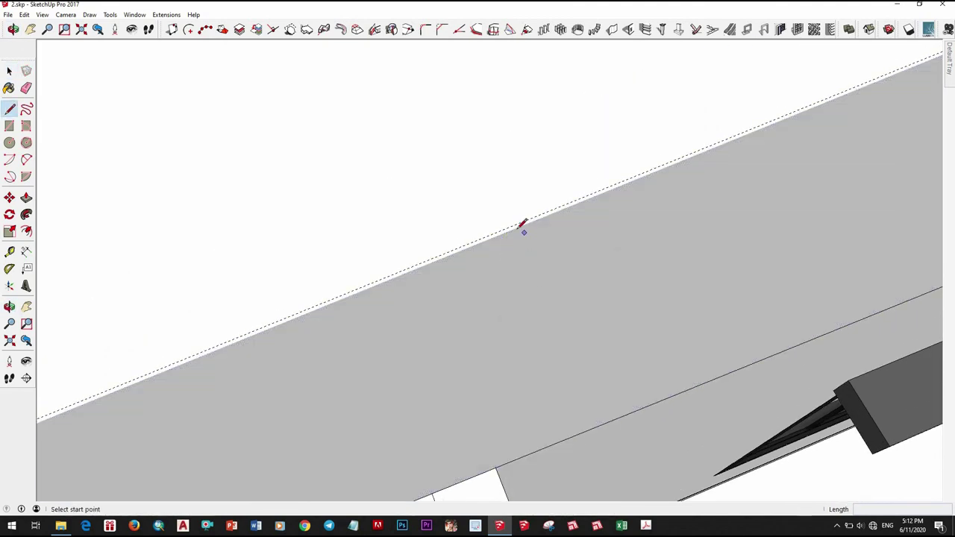
Draw a dividing edge on the roof top and Push/Pull that section out over the dark tower
left_click(515, 228)
key("space")
left_click(503, 316)
middle_click_drag(503, 316, 517, 298)
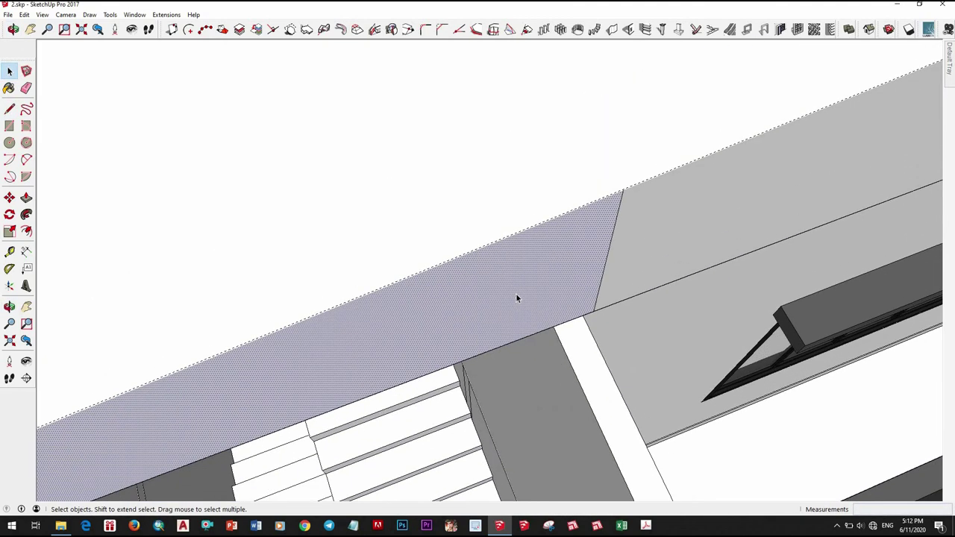
key("p")
scroll(532, 308, "down", 3)
middle_click_drag(522, 255, 514, 369)
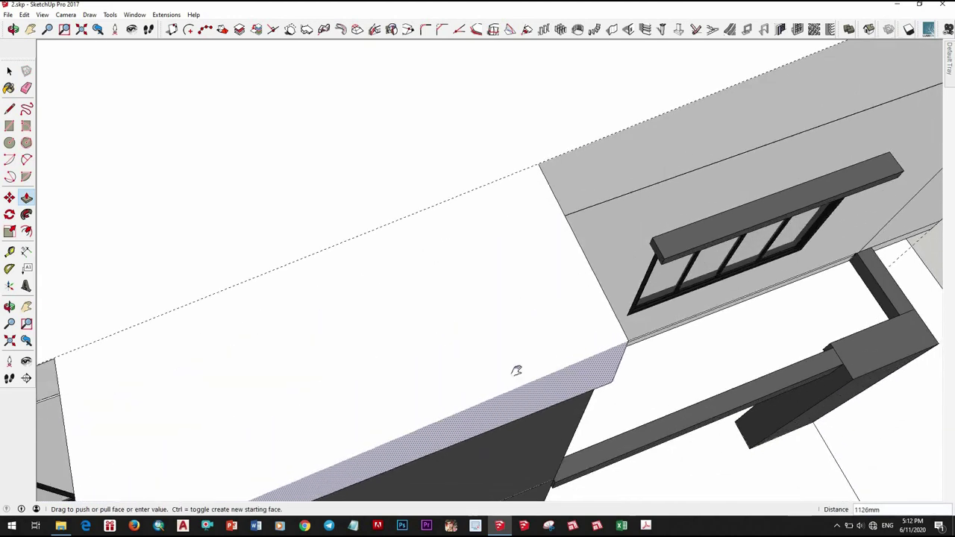
scroll(514, 368, "down", 2)
left_click_drag(368, 293, 390, 362)
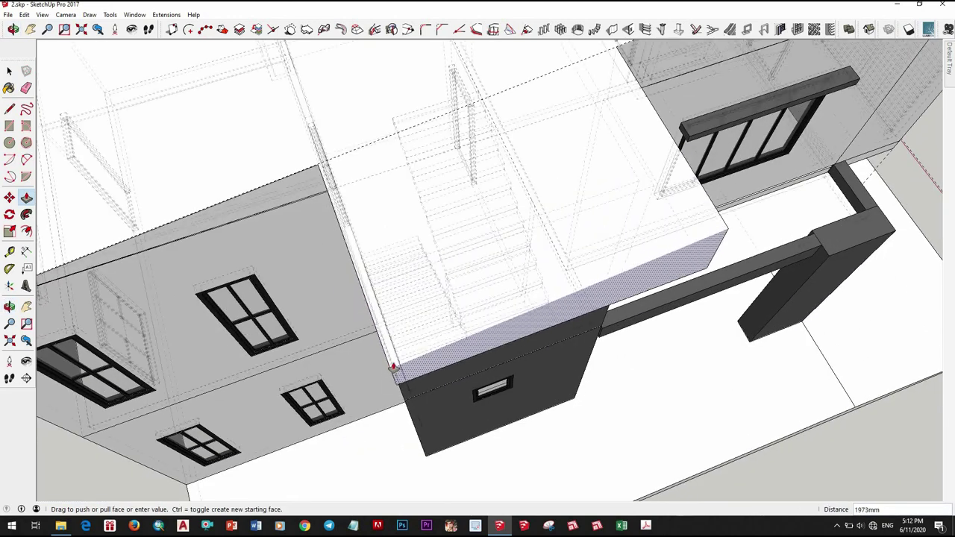
key("space")
mouse_move(604, 260)
middle_mouse_down()
mouse_move(468, 188)
mouse_move(473, 202)
middle_mouse_up()
scroll(448, 265, "up", 3)
scroll(490, 241, "down", 3)
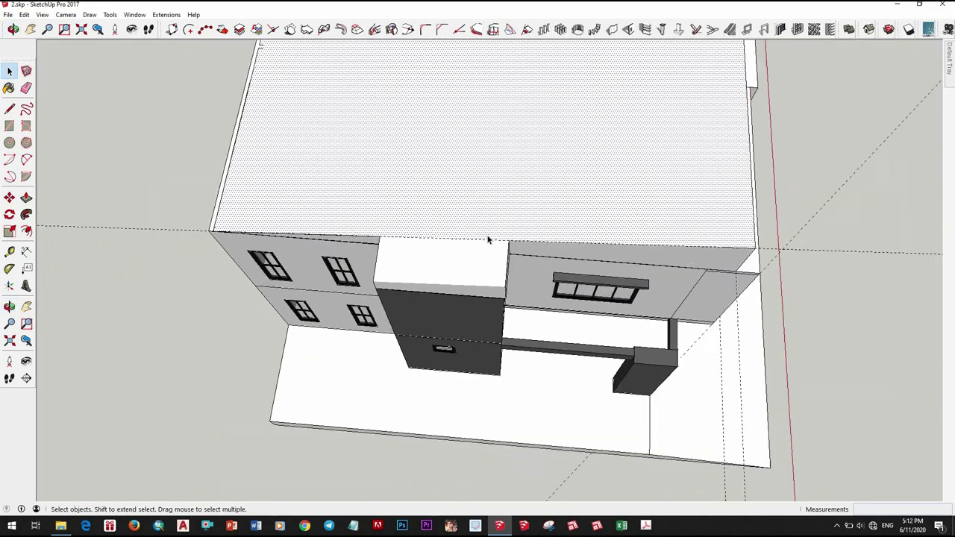
scroll(495, 243, "up", 4)
right_click(495, 243)
left_click(473, 273)
scroll(542, 222, "down", 5)
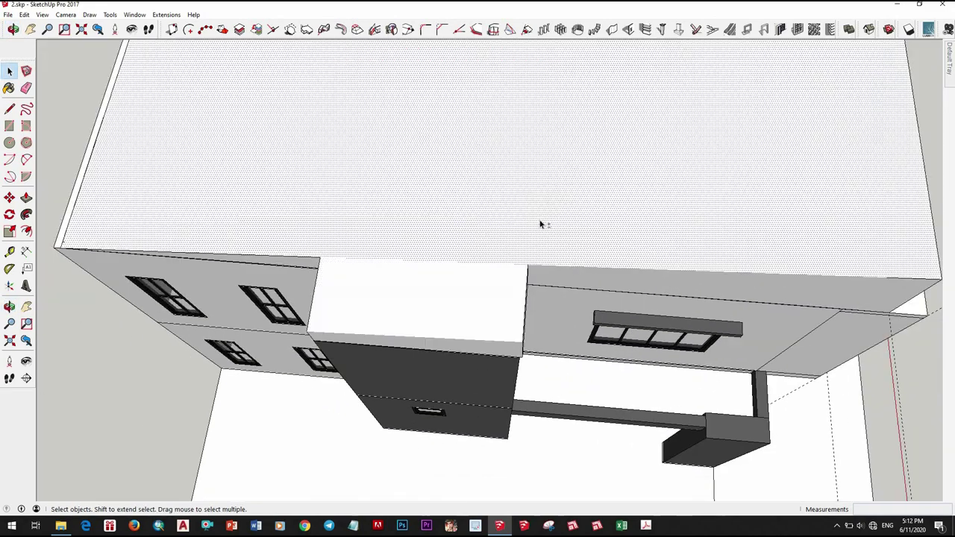
mouse_move(541, 222)
middle_mouse_down()
mouse_move(507, 372)
mouse_move(411, 202)
mouse_move(644, 166)
mouse_move(283, 156)
mouse_move(722, 163)
mouse_move(532, 251)
mouse_move(537, 299)
mouse_move(512, 316)
mouse_move(482, 488)
mouse_move(454, 393)
middle_mouse_up()
scroll(537, 270, "up", 5)
key("space")
scroll(512, 306, "up", 3)
scroll(494, 393, "up", 2)
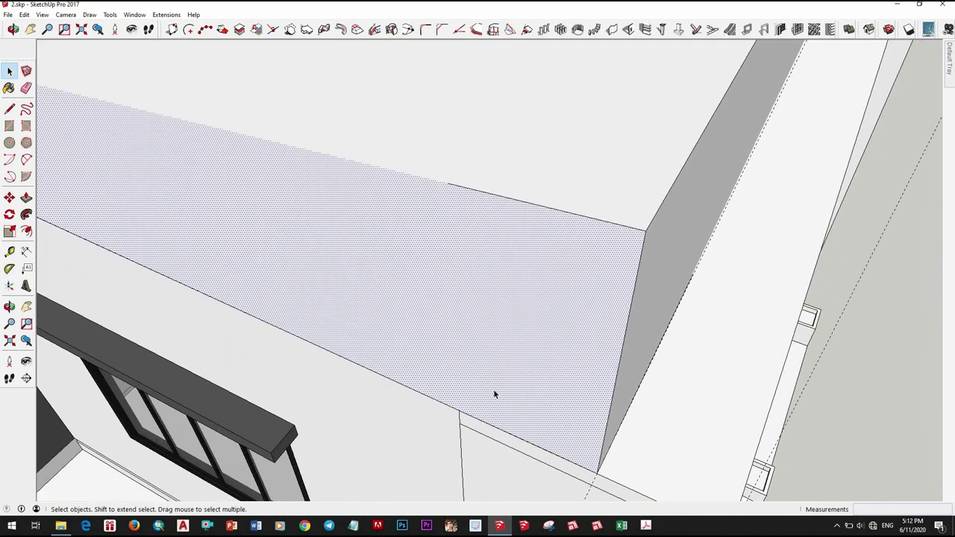
scroll(590, 378, "down", 2)
scroll(590, 377, "down", 5)
middle_click_drag(590, 377, 369, 259)
scroll(369, 258, "down", 2)
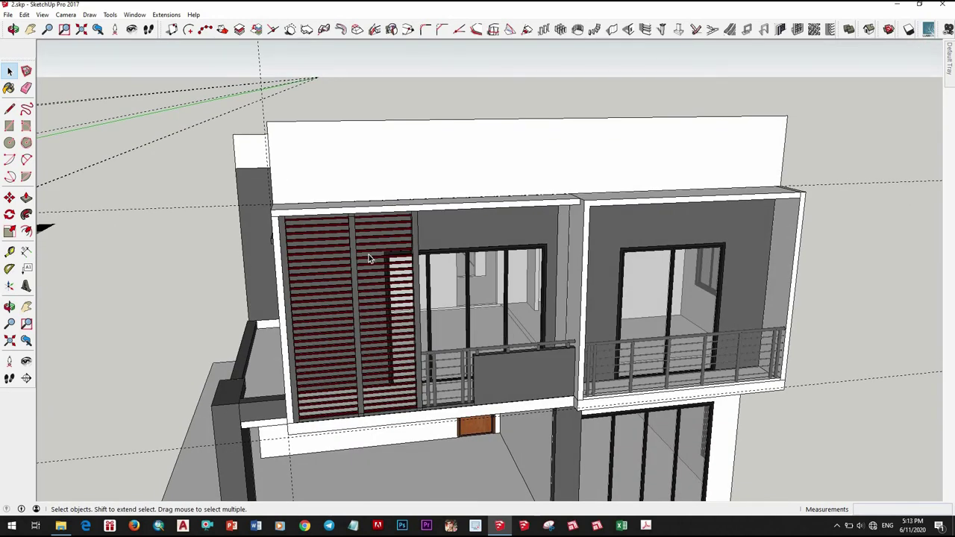
scroll(459, 285, "down", 5)
mouse_move(458, 284)
middle_mouse_down()
mouse_move(463, 236)
mouse_move(437, 420)
mouse_move(448, 358)
mouse_move(501, 415)
middle_mouse_up()
mouse_move(634, 428)
middle_mouse_down()
mouse_move(540, 367)
mouse_move(589, 313)
mouse_move(629, 238)
middle_mouse_up()
scroll(629, 239, "up", 3)
scroll(777, 376, "up", 3)
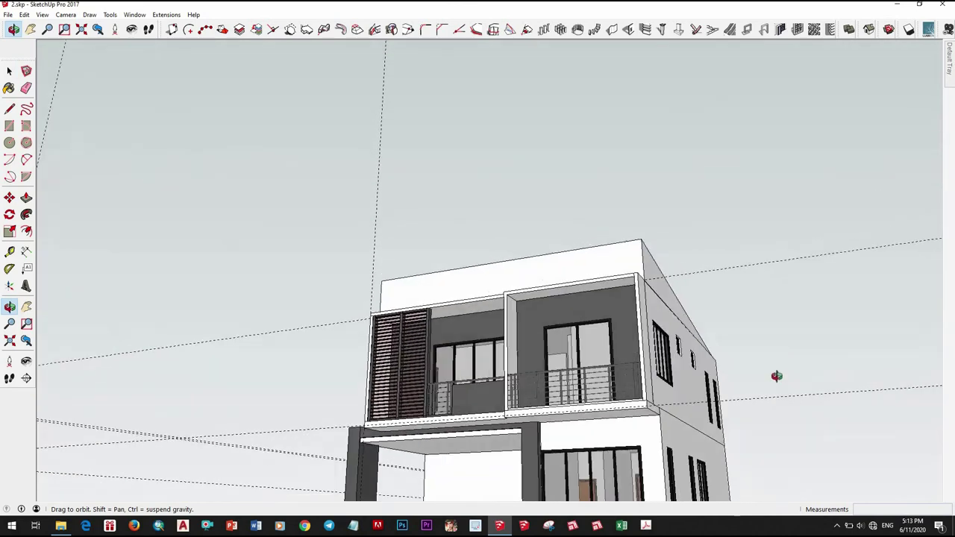
key("space")
scroll(776, 376, "down", 3)
mouse_move(567, 329)
middle_mouse_down()
mouse_move(578, 330)
mouse_move(571, 318)
middle_mouse_up()
left_click(571, 318)
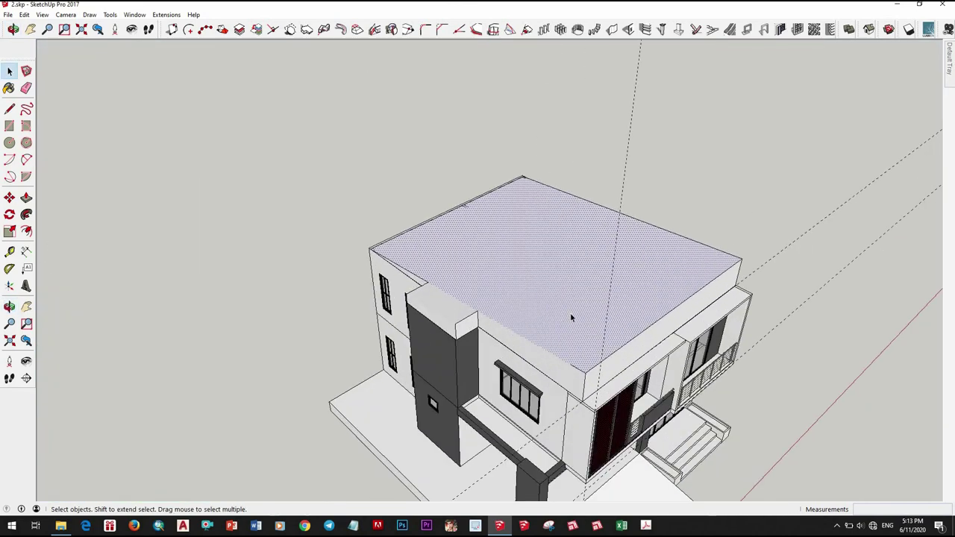
key("f")
key("space")
left_click(674, 282)
key("f")
scroll(566, 363, "up", 3)
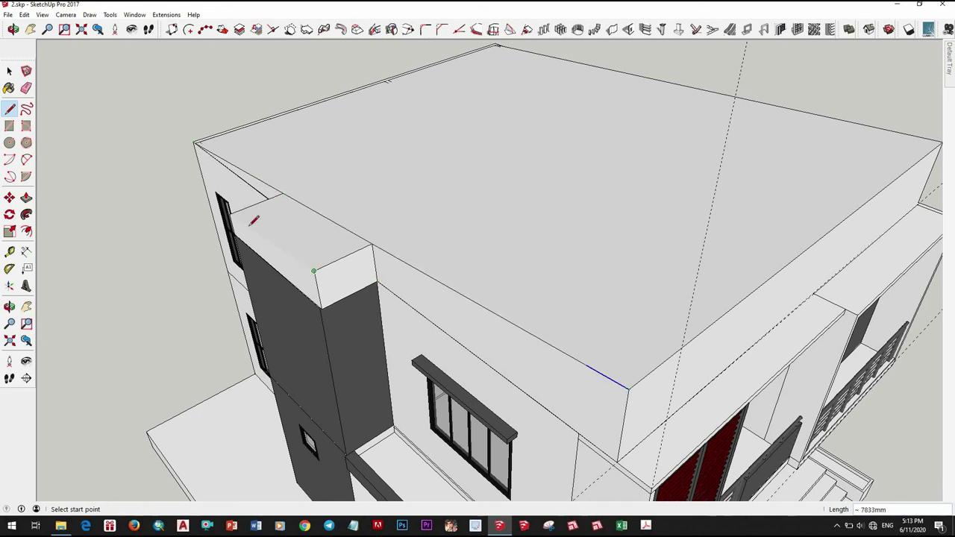
Select the roof face and bring up its context menu, then dismiss it
key("space")
left_click(377, 213)
scroll(352, 237, "up", 3)
right_click(353, 237)
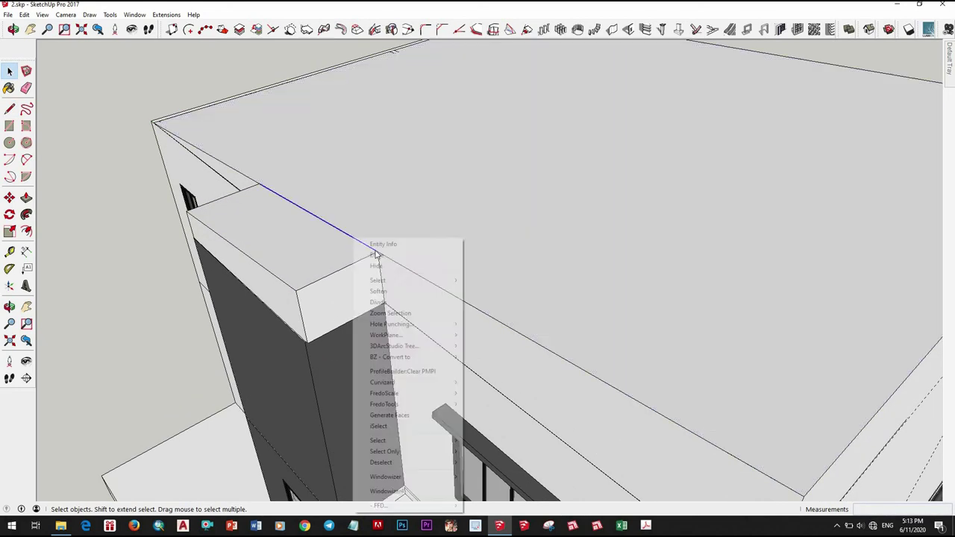
left_click(396, 256)
scroll(396, 276, "down", 5)
scroll(562, 311, "down", 2)
Orbit and pan around the roof corner, then out to view the whole building
key("f")
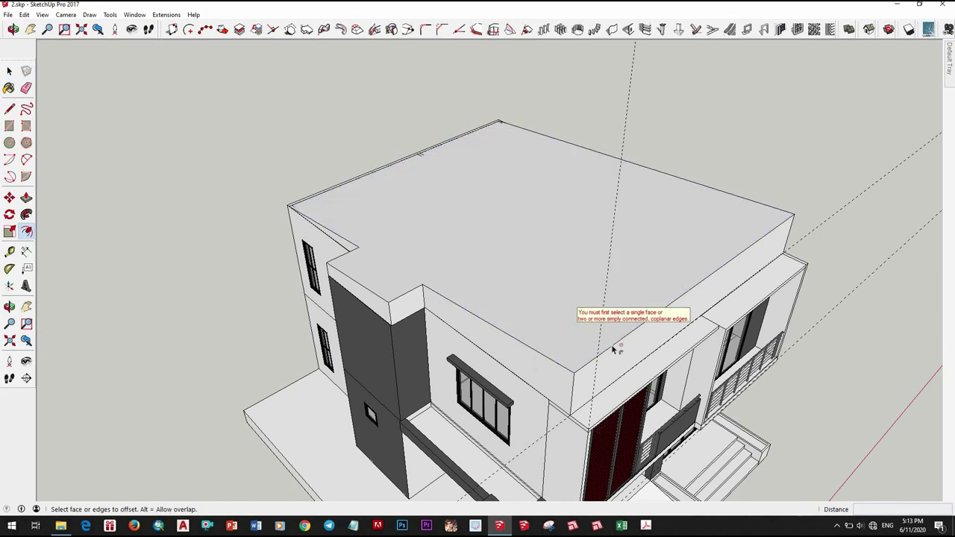
key("space")
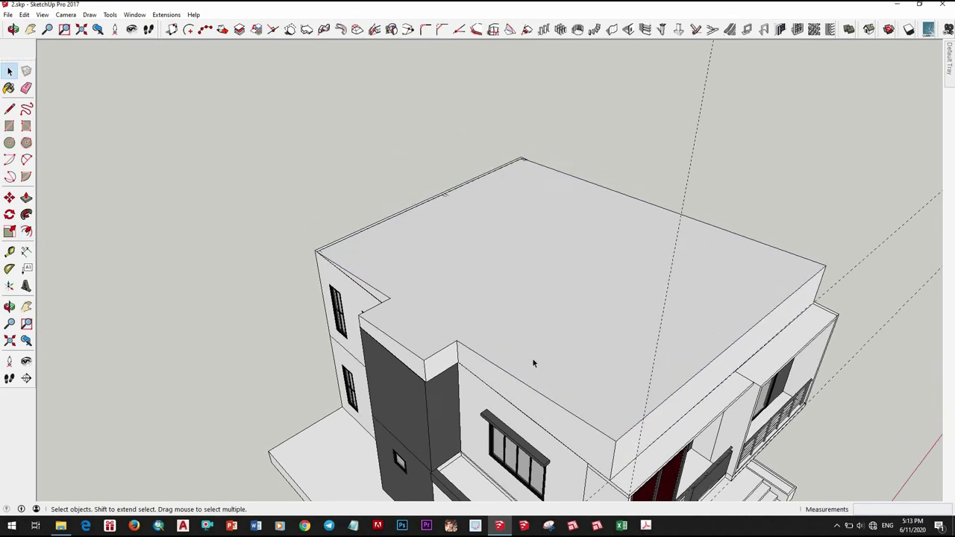
scroll(532, 357, "up", 2)
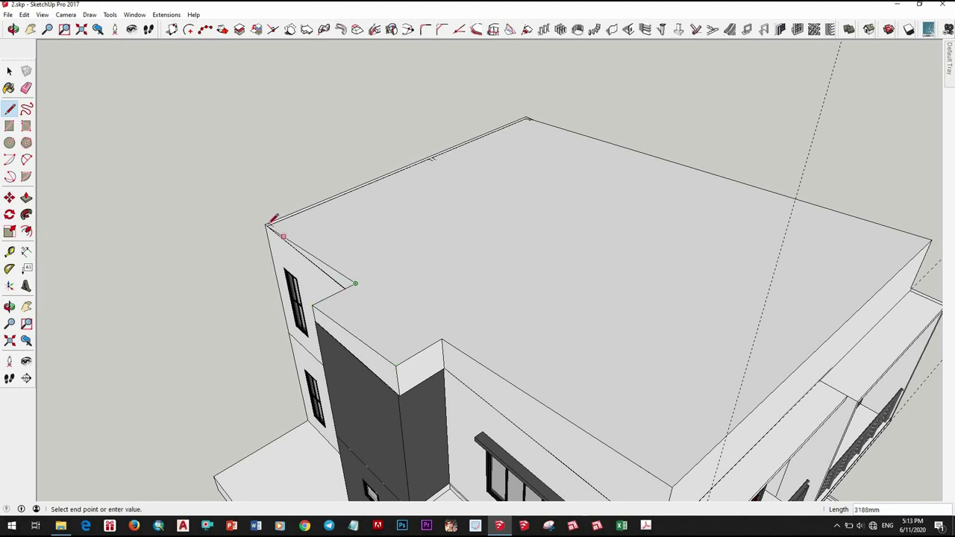
mouse_move(273, 218)
middle_mouse_down()
mouse_move(405, 362)
mouse_move(535, 316)
middle_mouse_up()
scroll(473, 318, "up", 1)
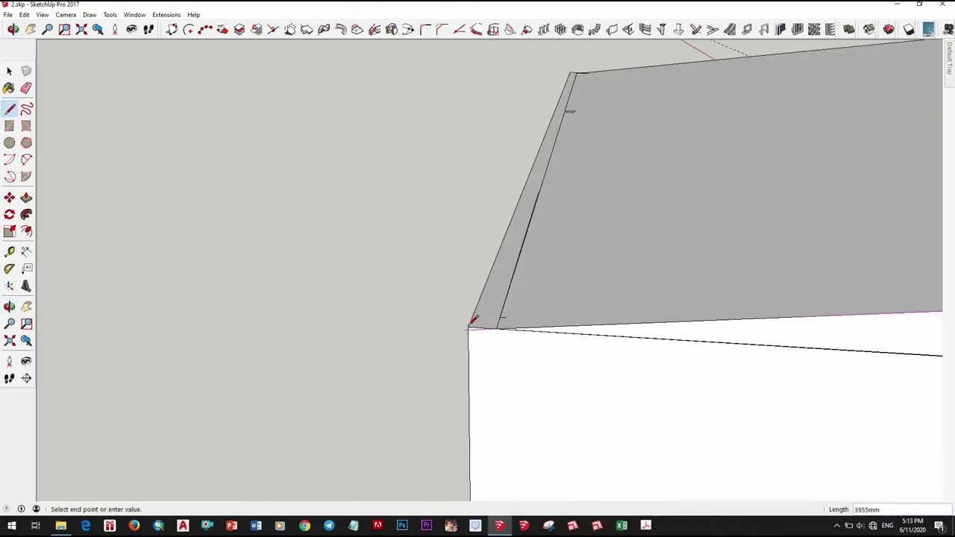
middle_click_drag(494, 281, 444, 402, "shift")
mouse_move(577, 226)
middle_mouse_down()
mouse_move(450, 381)
mouse_move(497, 276)
mouse_move(430, 356)
middle_mouse_up()
middle_click_drag(342, 385, 366, 355)
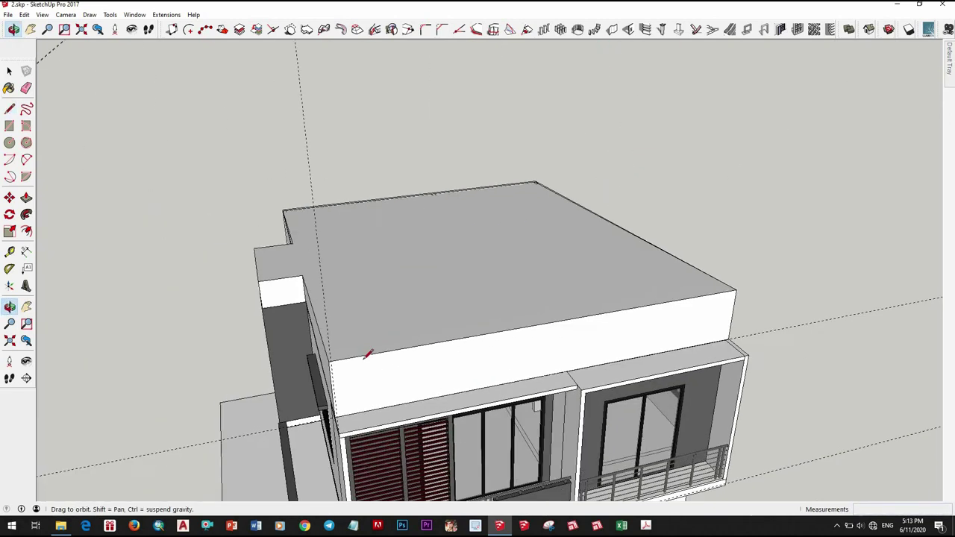
scroll(452, 363, "down", 1)
scroll(452, 363, "up", 3)
scroll(426, 348, "up", 2)
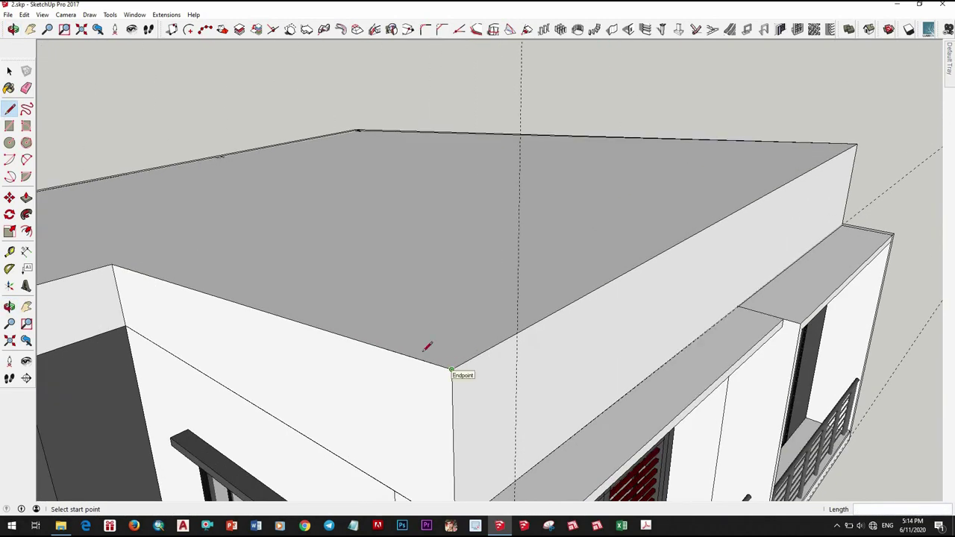
scroll(410, 321, "up", 1)
Reselect the top roof slab from a view looking down on the roof
key("space")
left_click(531, 329)
scroll(552, 336, "down", 2)
middle_click_drag(579, 346, 584, 386)
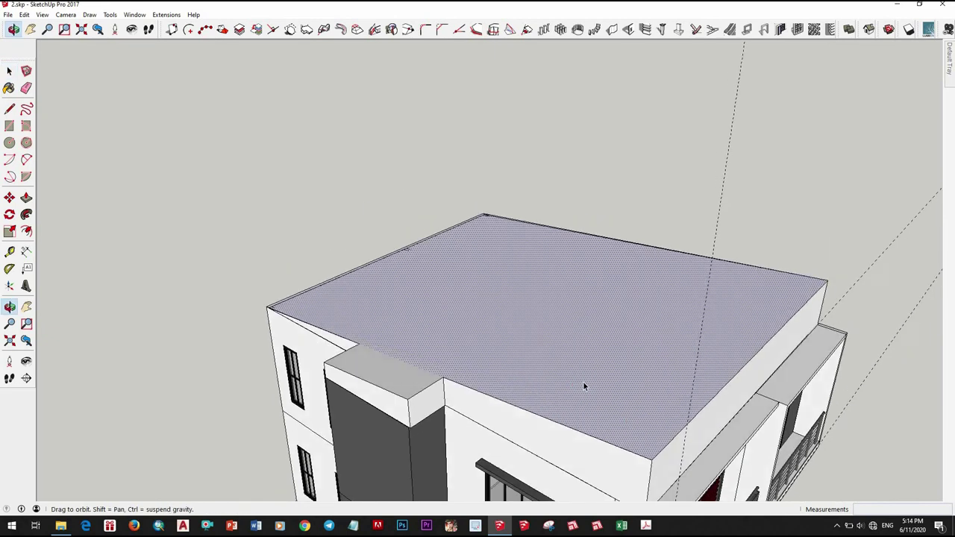
key("f")
key("space")
left_click(545, 332)
Hide the old roof slab to expose the upper-floor walls
right_click(544, 332)
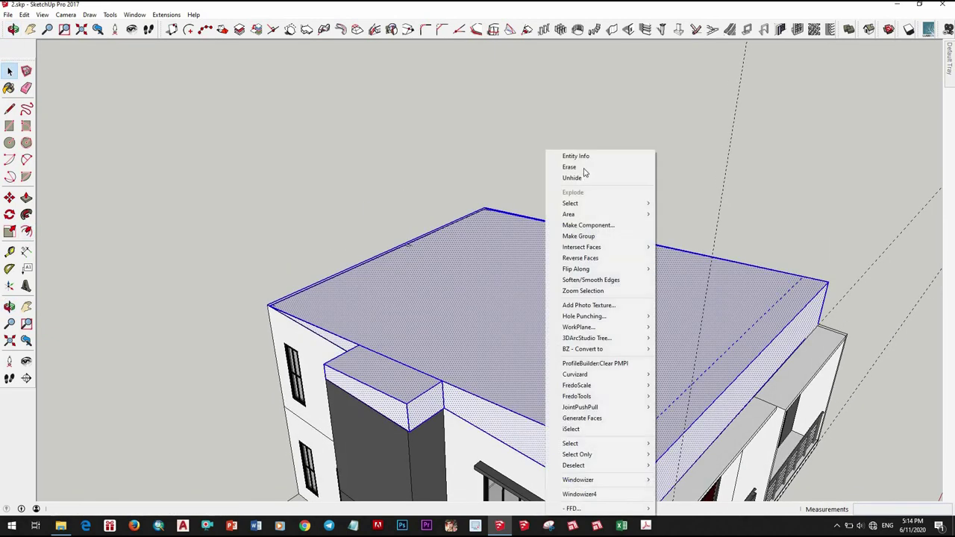
left_click(559, 173)
scroll(560, 298, "down", 2)
mouse_move(560, 298)
middle_mouse_down()
mouse_move(601, 373)
mouse_move(682, 362)
middle_mouse_up()
scroll(600, 373, "up", 3)
scroll(563, 377, "up", 2)
middle_click_drag(562, 377, 534, 384)
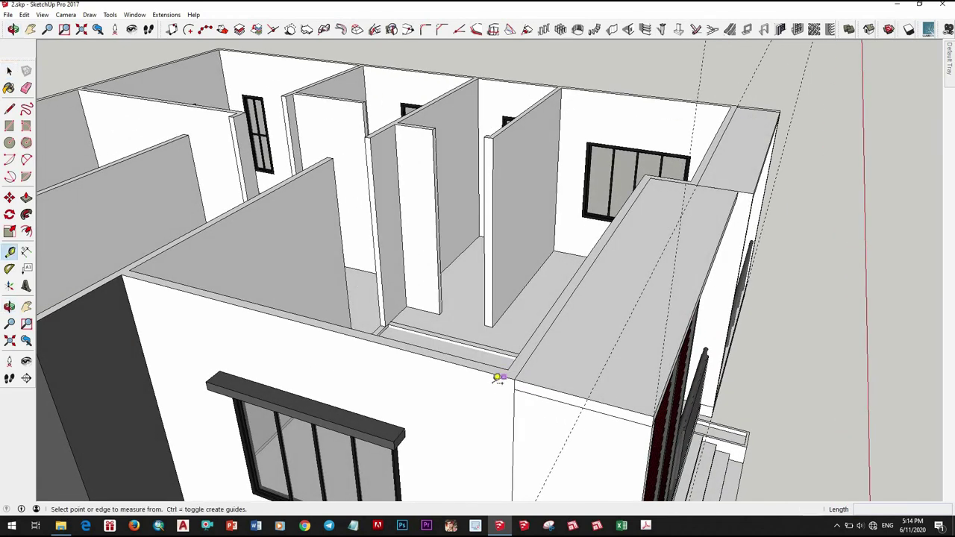
scroll(502, 387, "down", 3)
scroll(495, 399, "up", 2)
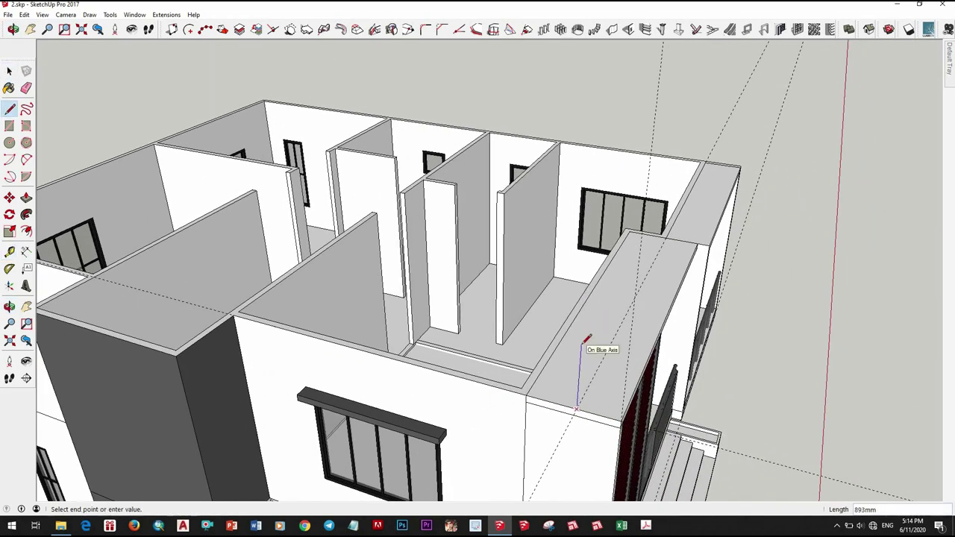
Draw new roof edges across the upper-storey wall tops to the opposite corner
scroll(374, 337, "down", 3)
middle_click_drag(374, 337, 396, 271)
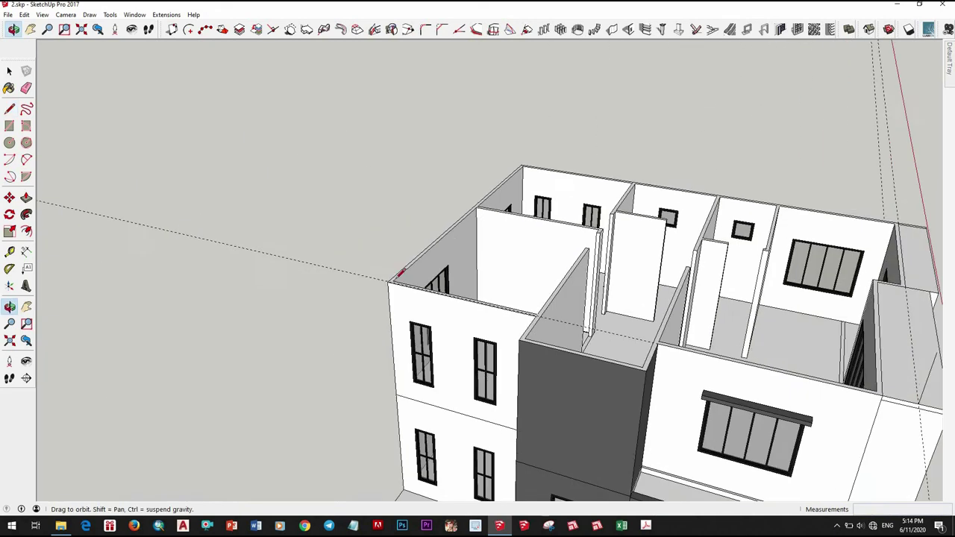
scroll(379, 275, "up", 3)
scroll(439, 300, "down", 2)
middle_click_drag(477, 313, 496, 237)
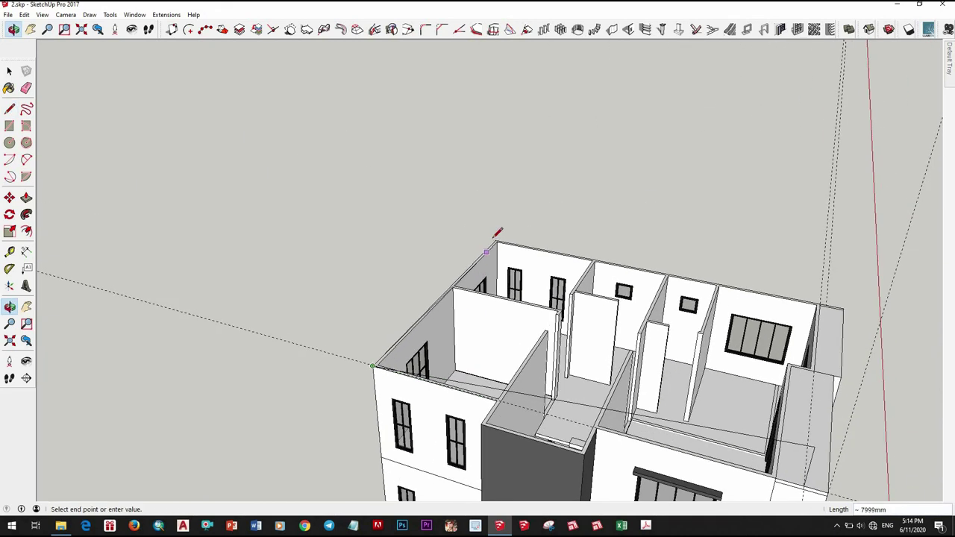
middle_click_drag(614, 411, 522, 343)
scroll(526, 342, "up", 2)
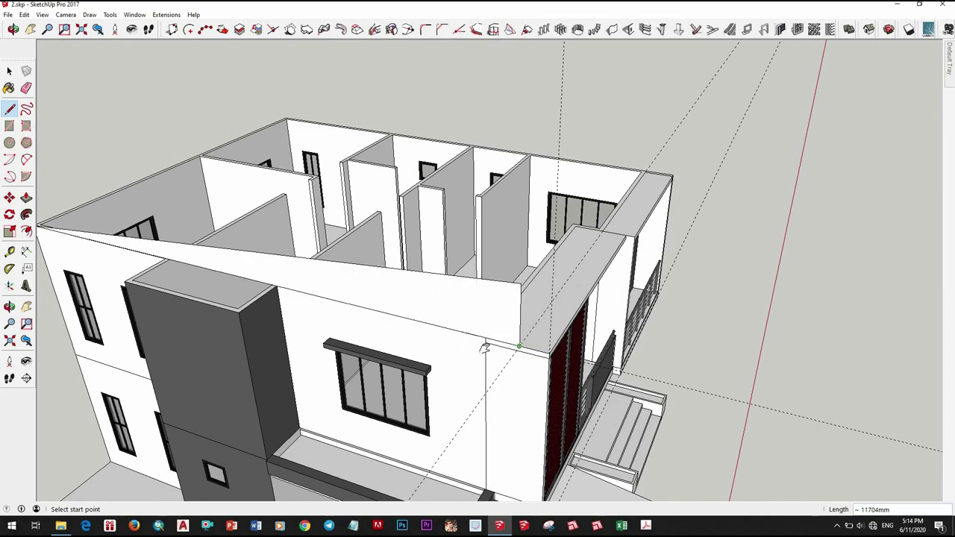
scroll(485, 347, "down", 2)
Start Push/Pull on the new roof face
key("space")
key("p")
left_click(638, 333)
Commit the new roof slab's height
scroll(672, 322, "up", 2)
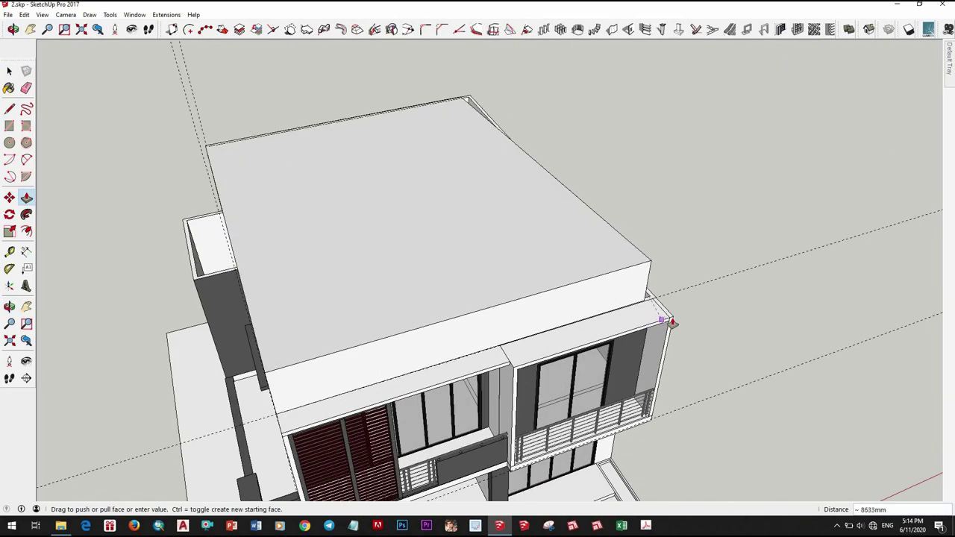
scroll(672, 320, "up", 2)
left_click(590, 336)
scroll(590, 336, "down", 3)
middle_click_drag(677, 335, 581, 331)
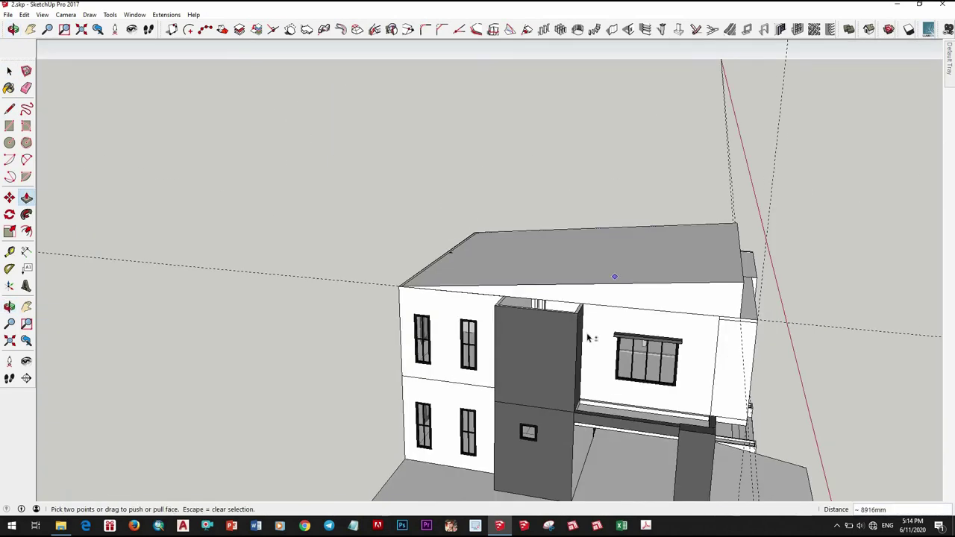
Draw a line splitting the side wall face above the dark grey block
key("space")
key("l")
scroll(579, 333, "up", 2)
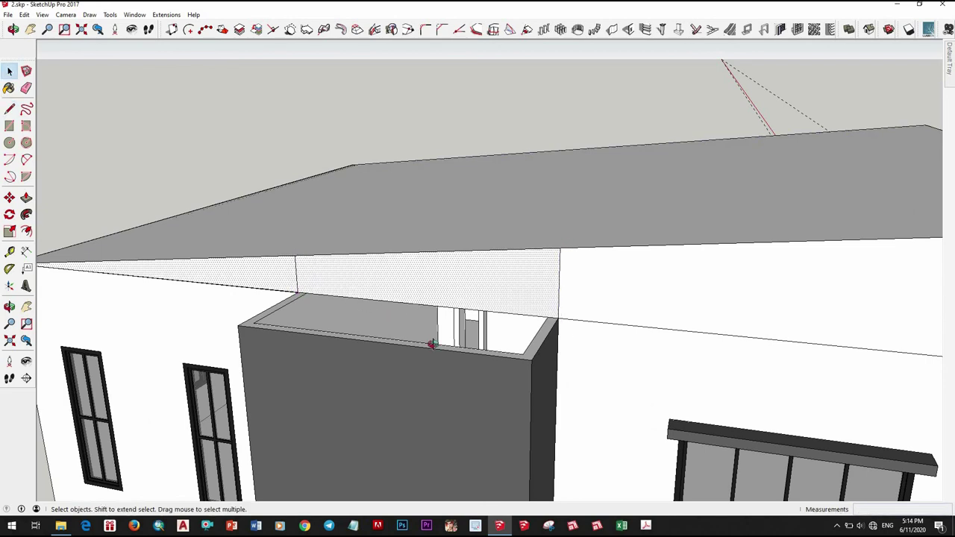
scroll(431, 344, "down", 3)
scroll(428, 398, "up", 5)
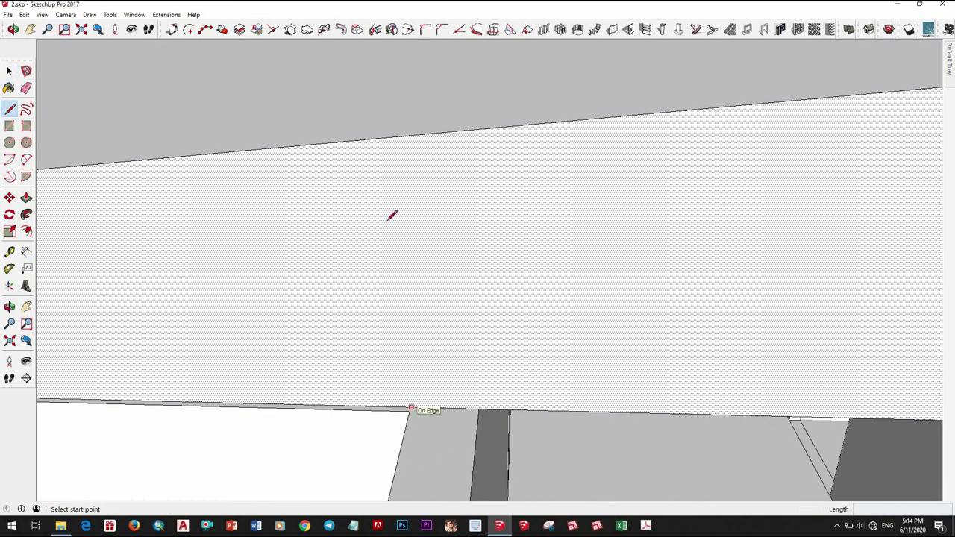
left_click(396, 138)
scroll(486, 299, "down", 2)
middle_click_drag(485, 298, 571, 299)
Push the split wall face back 136 mm and check the recess
key("p")
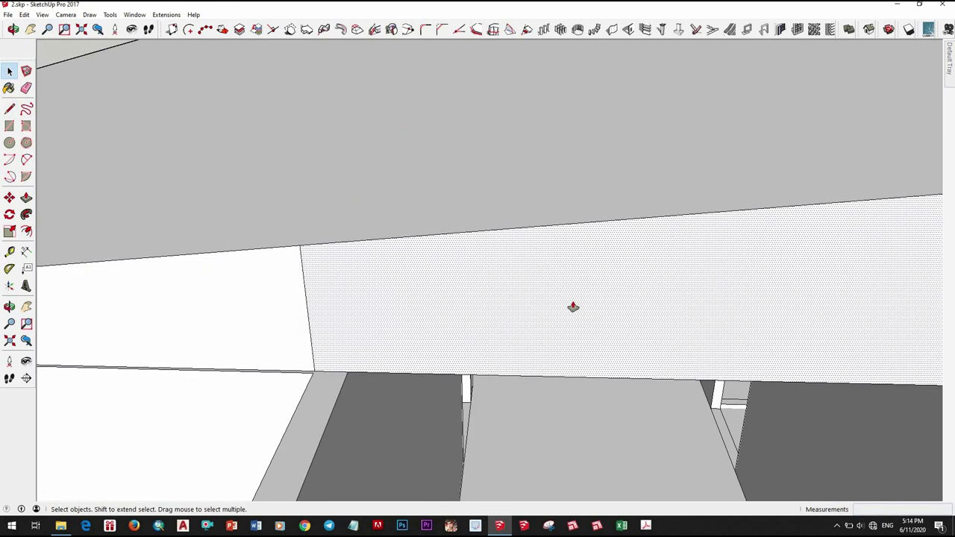
left_click_drag(571, 305, 546, 376)
scroll(546, 376, "down", 5)
middle_click_drag(539, 367, 288, 328)
scroll(107, 335, "up", 3)
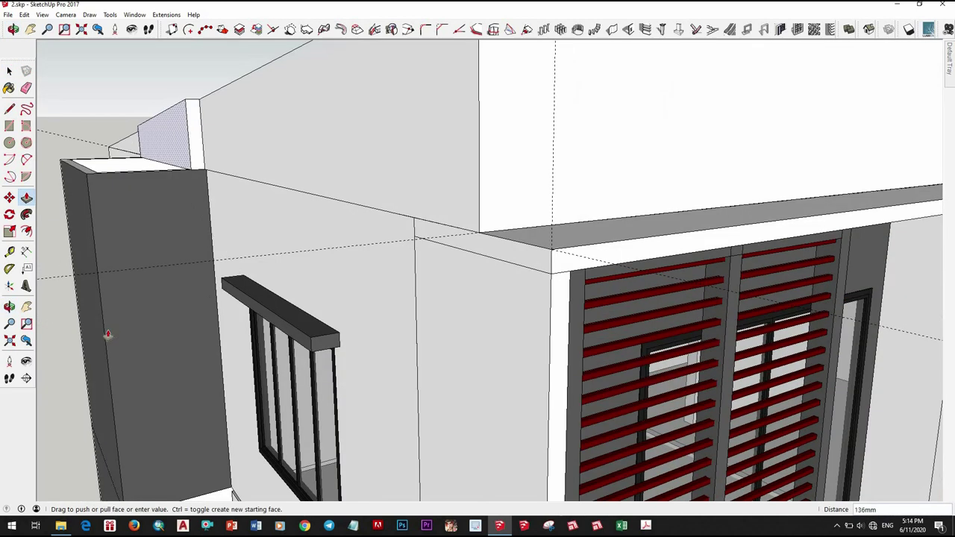
key("space")
scroll(206, 365, "down", 5)
Outline a window opening on the raised upper front wall
middle_click_drag(550, 326, 630, 391)
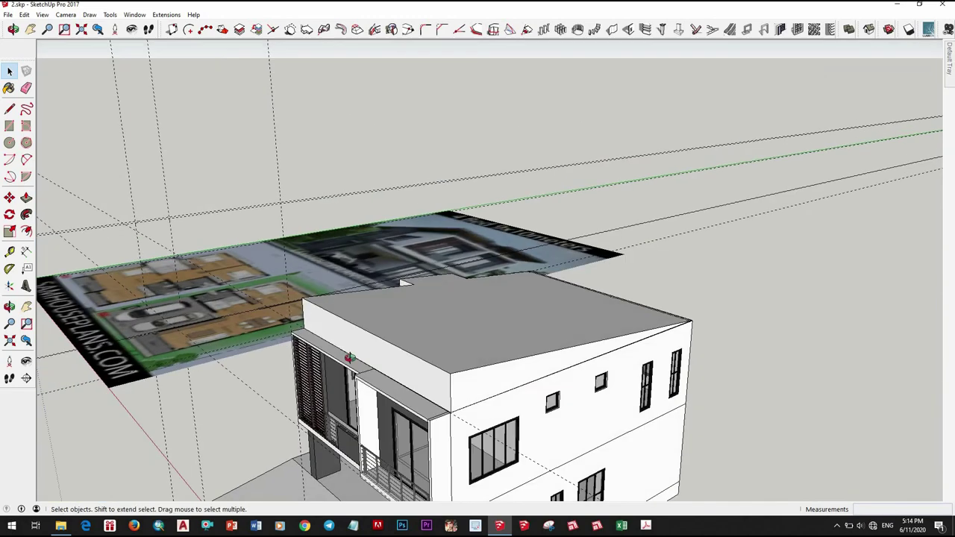
scroll(630, 391, "up", 4)
scroll(630, 391, "up", 3)
key("l")
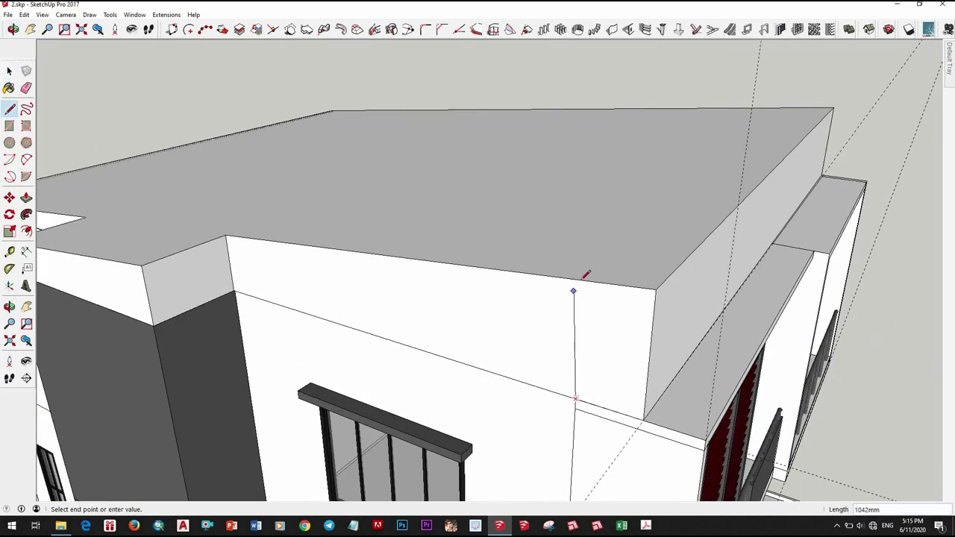
mouse_move(709, 304)
middle_mouse_down()
mouse_move(651, 353)
mouse_move(527, 362)
mouse_move(611, 371)
middle_mouse_up()
scroll(651, 362, "down", 3)
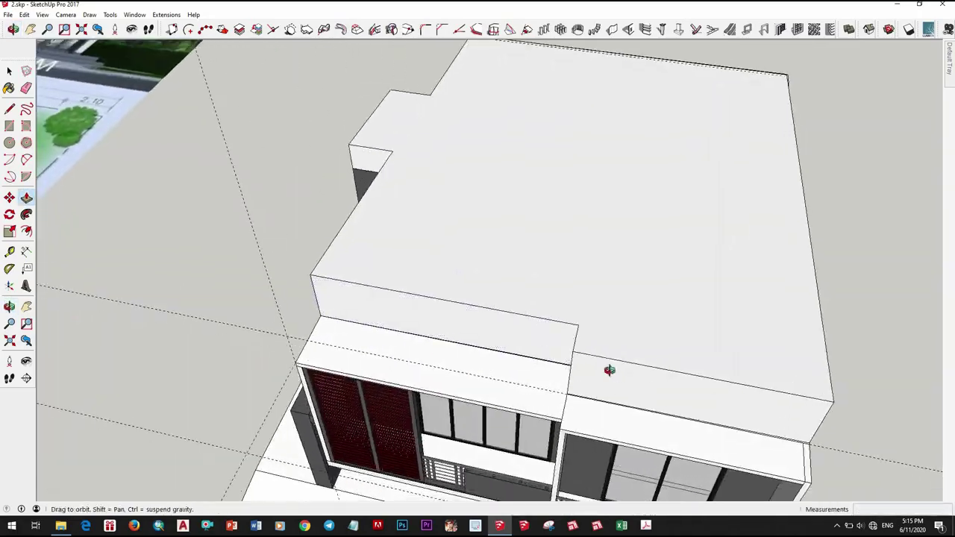
scroll(554, 361, "up", 2)
mouse_move(555, 362)
middle_mouse_down()
mouse_move(567, 171)
mouse_move(571, 341)
mouse_move(475, 389)
mouse_move(724, 424)
mouse_move(512, 320)
mouse_move(378, 193)
mouse_move(511, 219)
mouse_move(467, 281)
mouse_move(616, 366)
mouse_move(585, 429)
mouse_move(573, 376)
middle_mouse_up()
scroll(573, 375, "up", 3)
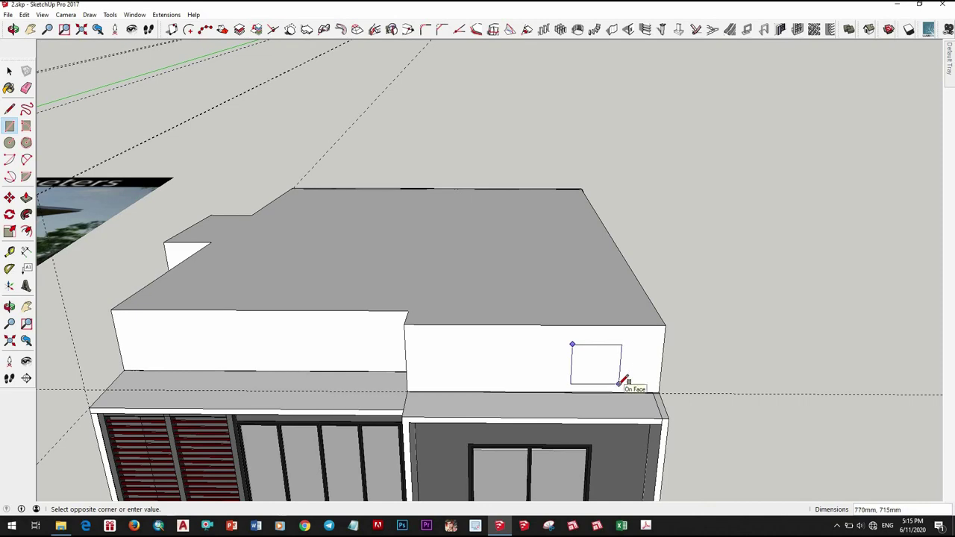
middle_click_drag(289, 387, 371, 383)
middle_click_drag(430, 306, 548, 344)
scroll(469, 321, "down", 3)
scroll(464, 322, "down", 1)
scroll(548, 343, "up", 4)
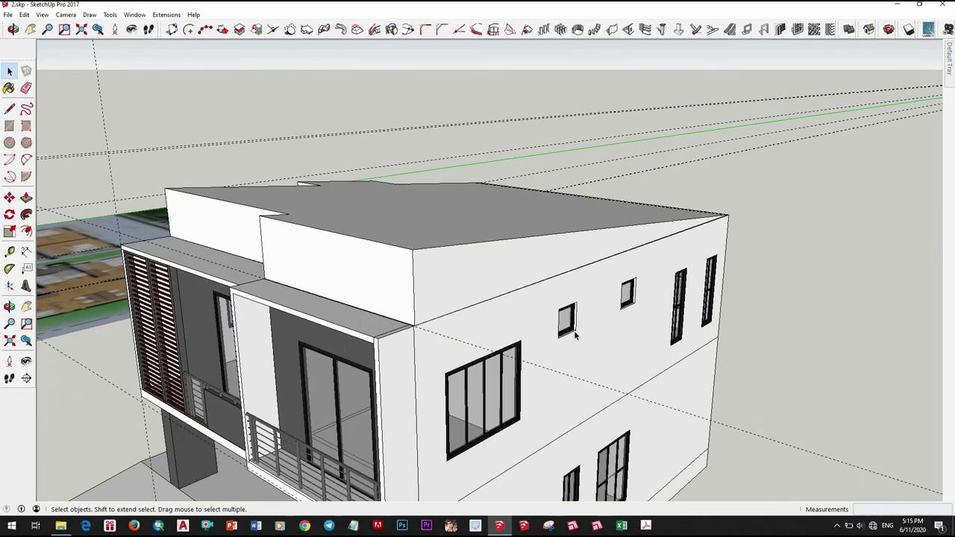
Begin a Move copy of the selected small side-wall window
key("m")
scroll(588, 343, "down", 5)
scroll(536, 477, "up", 3)
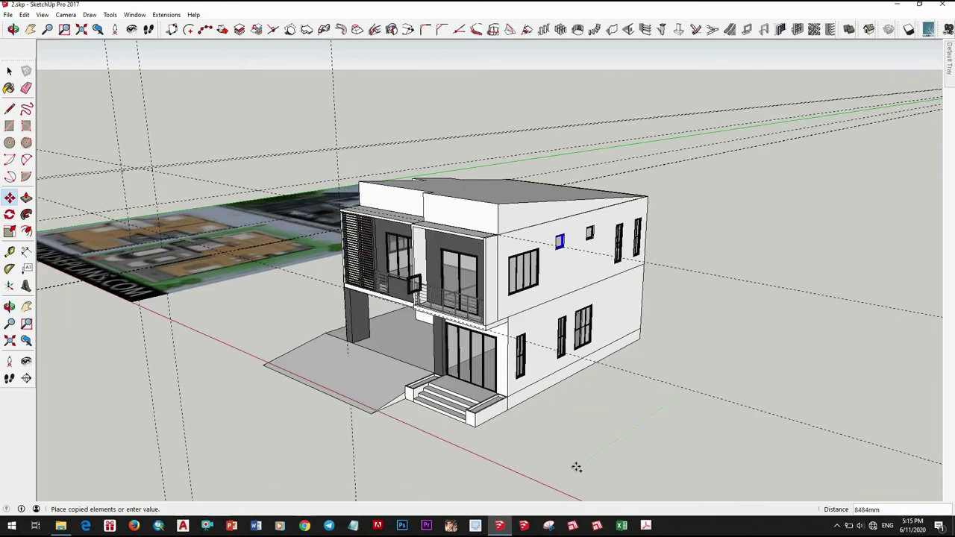
Rotate the copied small window to face the front balcony
scroll(422, 280, "up", 5)
key("space")
middle_click_drag(421, 280, 423, 438)
key("q")
scroll(423, 438, "down", 3)
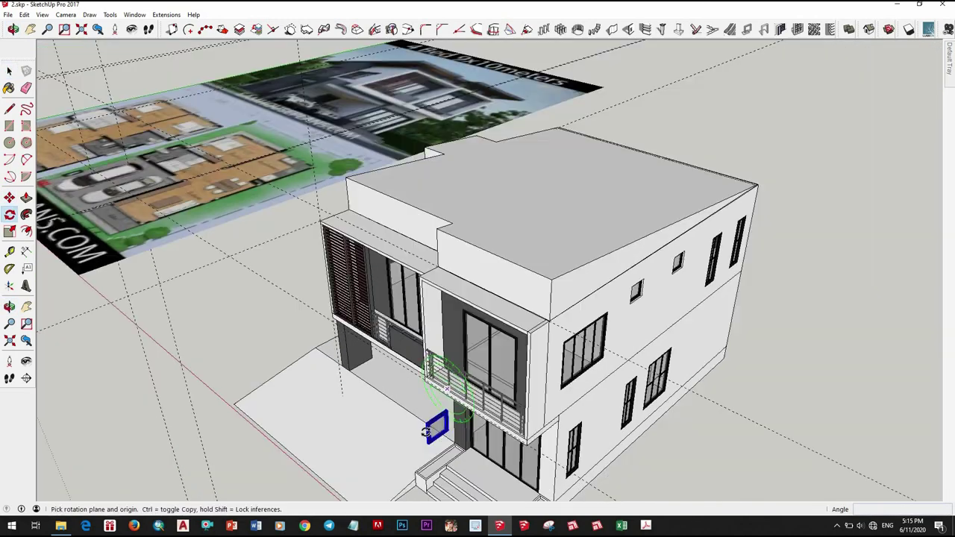
scroll(423, 438, "up", 4)
scroll(424, 438, "up", 1)
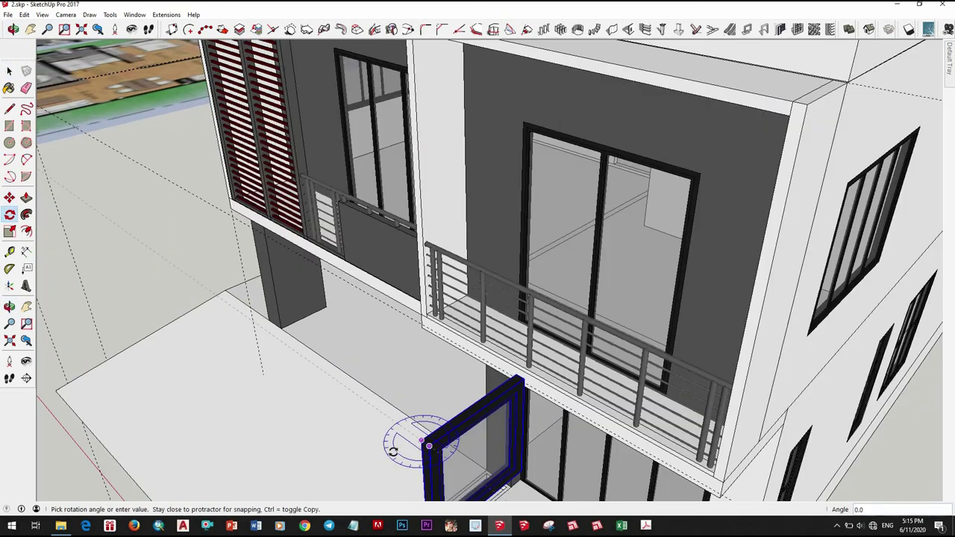
scroll(493, 437, "down", 5)
scroll(486, 421, "up", 4)
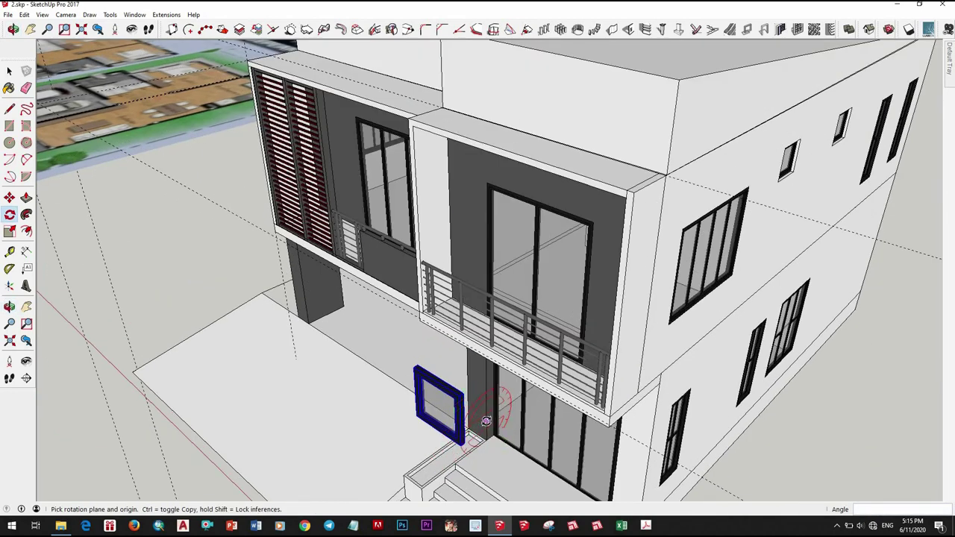
Move the window onto the raised front wall above the balcony
left_click(442, 448)
scroll(441, 448, "up", 3)
mouse_move(588, 170)
middle_mouse_down()
mouse_move(597, 282)
mouse_move(597, 167)
middle_mouse_up()
left_click(597, 281)
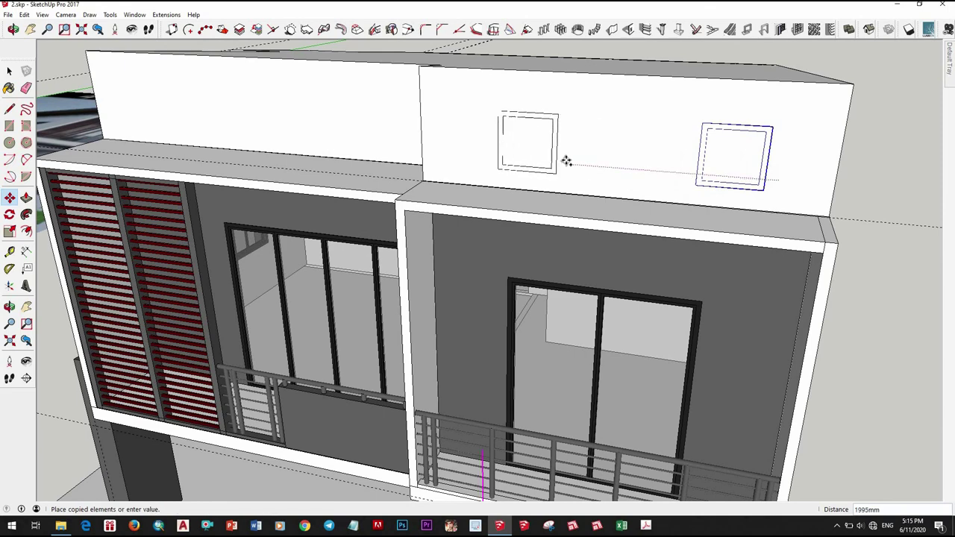
scroll(583, 150, "down", 3)
scroll(605, 207, "up", 3)
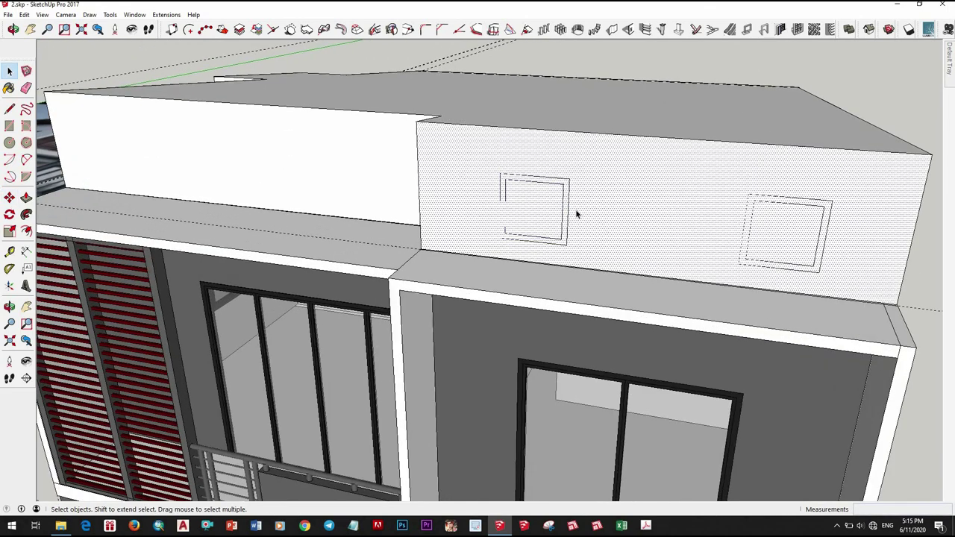
scroll(575, 209, "up", 2)
mouse_move(505, 279)
middle_mouse_down()
mouse_move(518, 293)
mouse_move(490, 276)
middle_mouse_up()
Cut openings into the wall for both side-by-side windows
key("r")
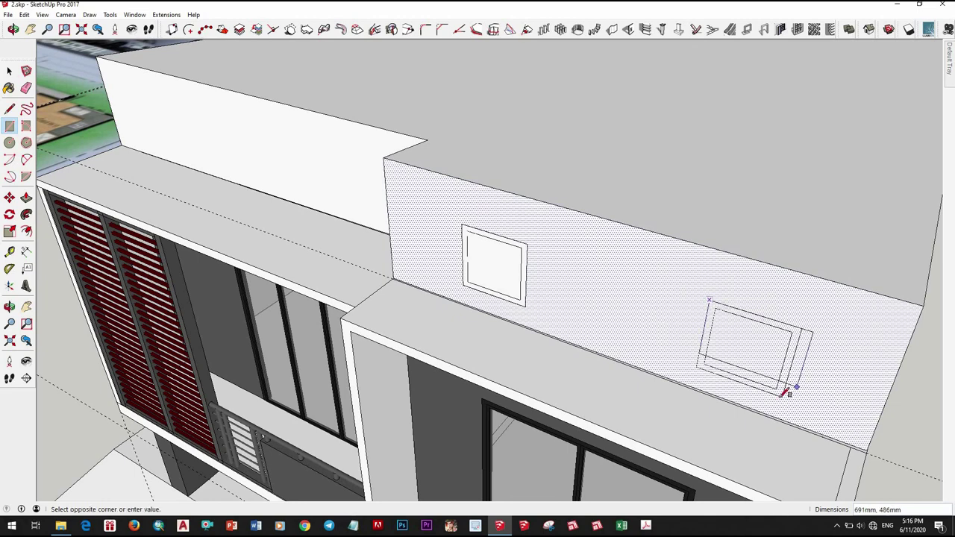
right_click(762, 317)
left_click(791, 43)
right_click(507, 264)
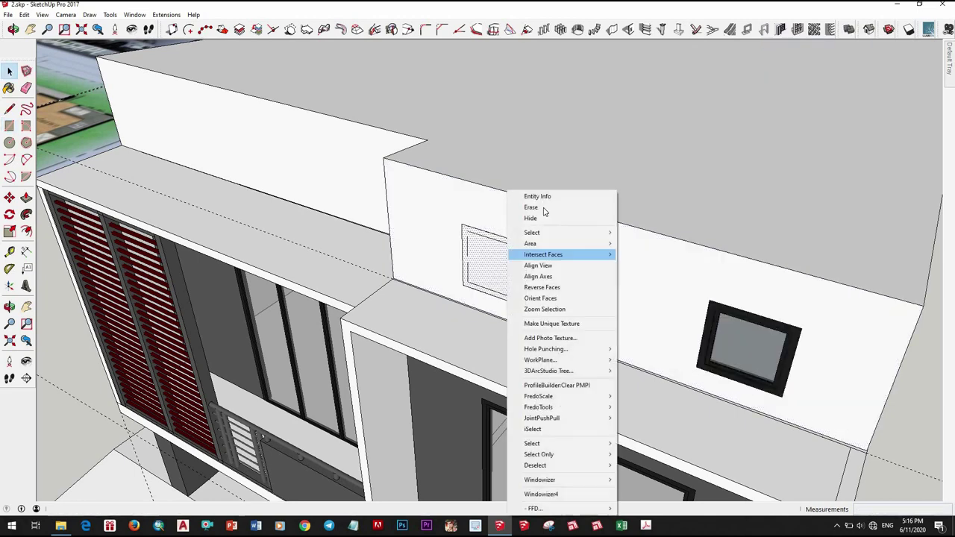
left_click(552, 210)
mouse_move(552, 210)
middle_mouse_down()
mouse_move(735, 162)
mouse_move(605, 256)
middle_mouse_up()
Offset the top roof face outline to form a rim, then select the rim
left_click(605, 257)
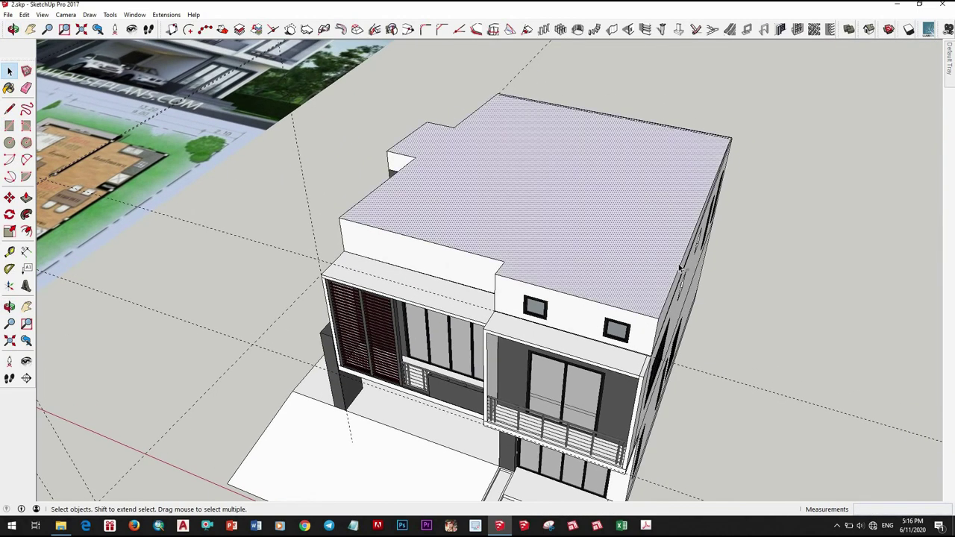
key("f")
left_click(727, 272)
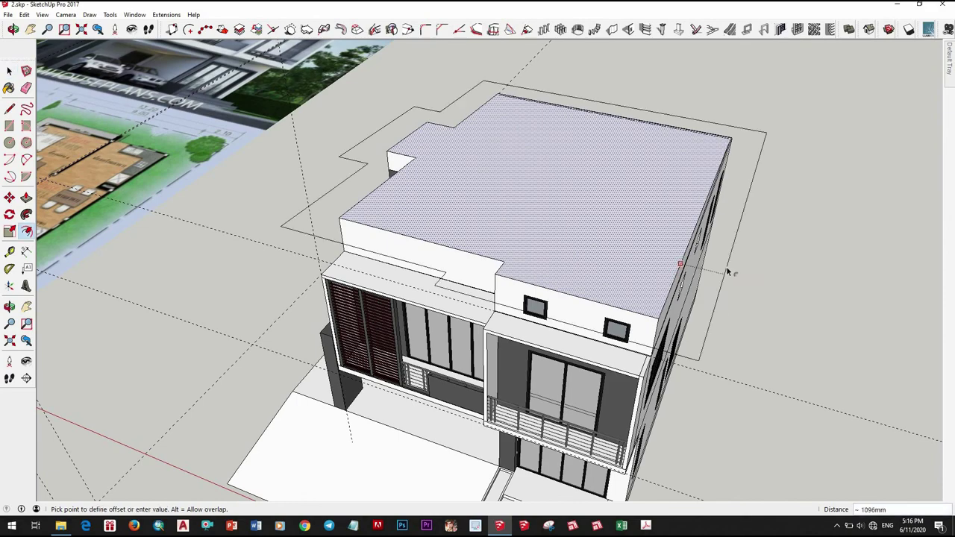
key("Return")
mouse_move(646, 300)
middle_mouse_down()
mouse_move(604, 100)
mouse_move(739, 53)
mouse_move(678, 179)
mouse_move(531, 297)
middle_mouse_up()
scroll(626, 331, "up", 3)
scroll(619, 333, "up", 2)
key("space")
left_click(625, 335)
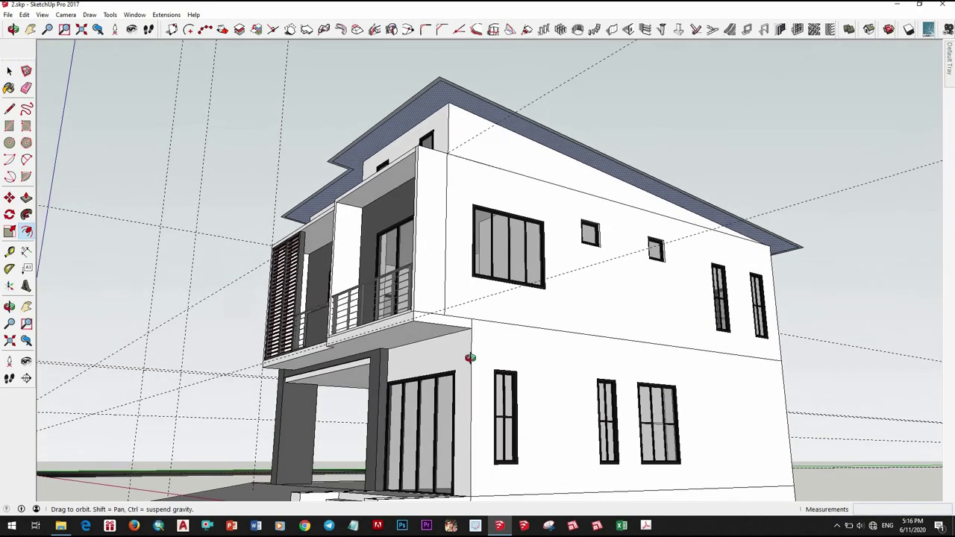
Orbit around the house to inspect the roof from low and high angles
middle_click_drag(645, 352, 619, 397)
scroll(622, 392, "up", 3)
key("space")
scroll(625, 385, "up", 2)
scroll(627, 387, "up", 2)
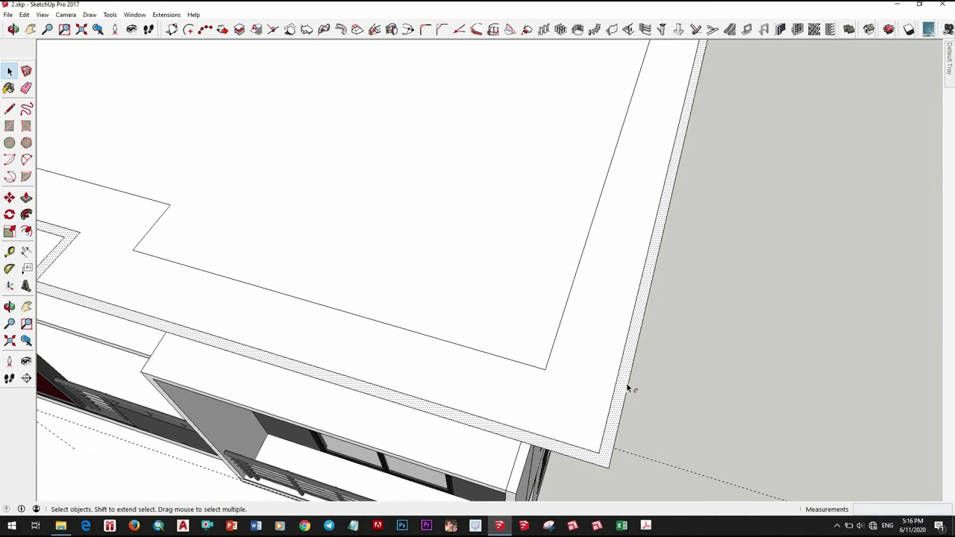
scroll(620, 399, "down", 5)
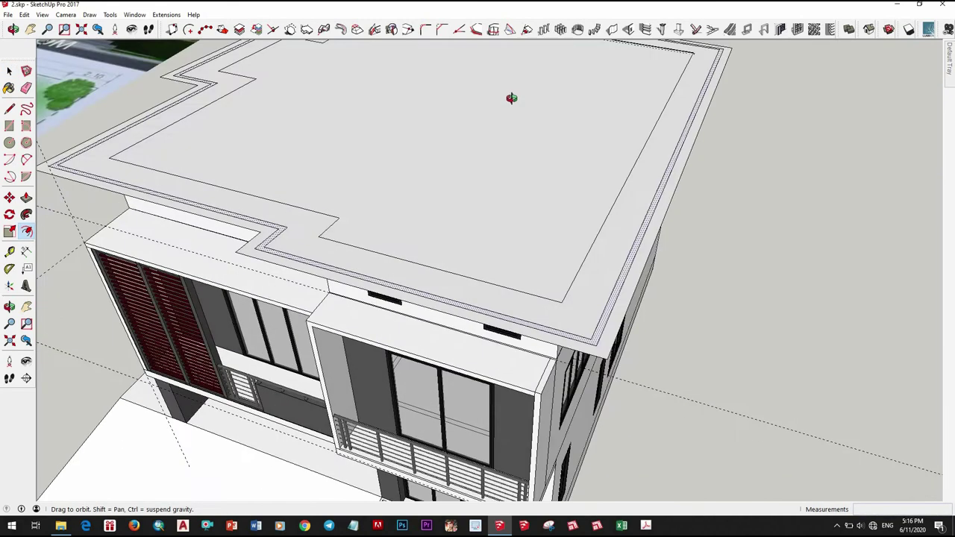
middle_click_drag(509, 98, 466, 403)
scroll(465, 403, "up", 5)
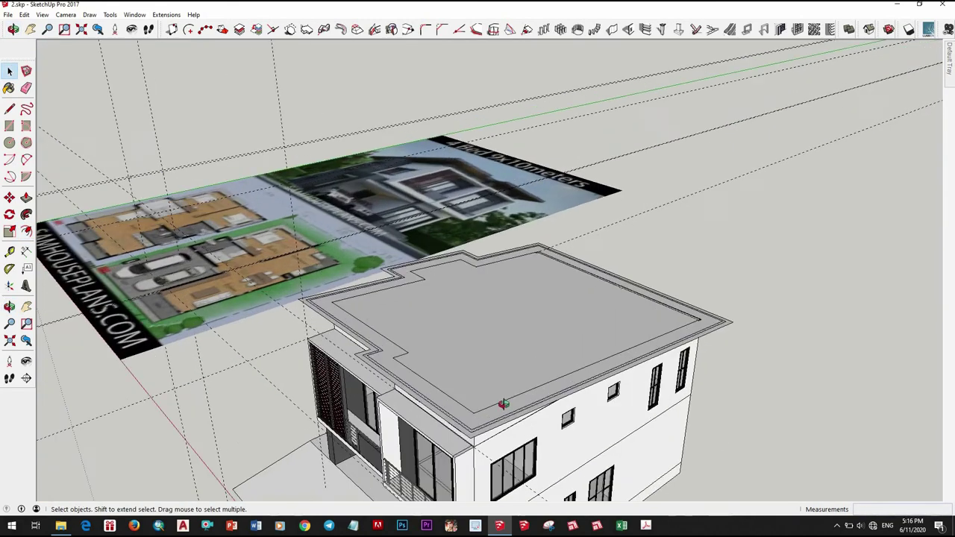
middle_click_drag(448, 336, 411, 216)
scroll(411, 215, "up", 3)
mouse_move(363, 309)
middle_mouse_down()
mouse_move(421, 442)
mouse_move(416, 391)
middle_mouse_up()
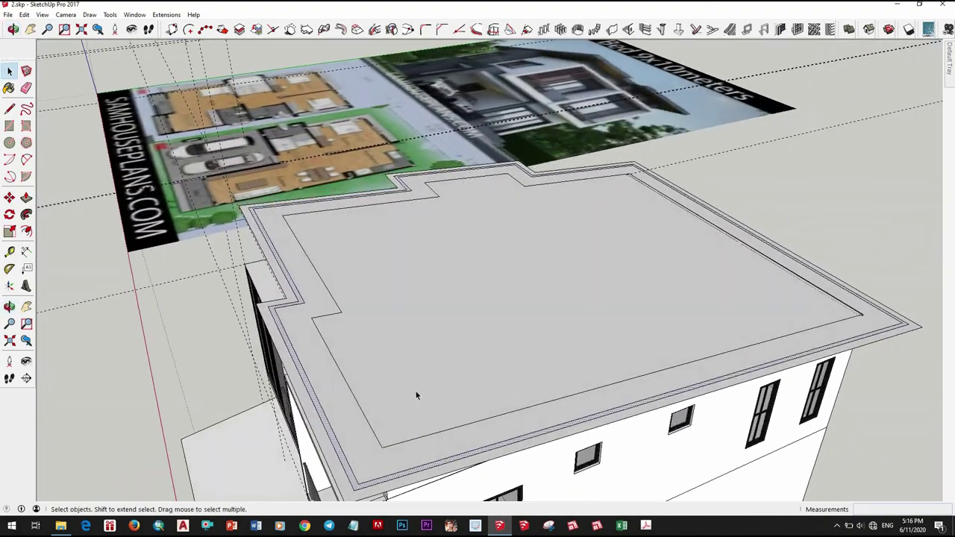
scroll(415, 391, "up", 2)
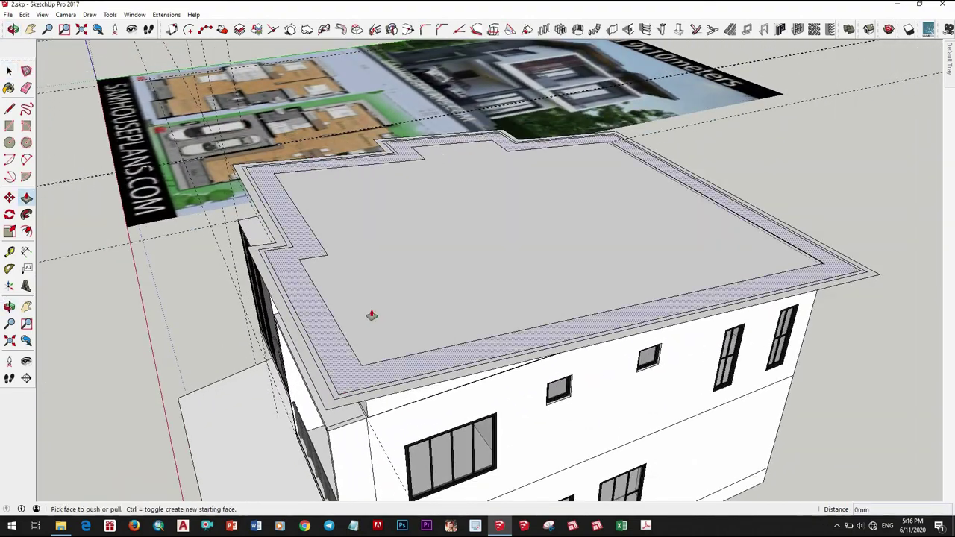
middle_click_drag(372, 316, 359, 291)
scroll(358, 291, "up", 2)
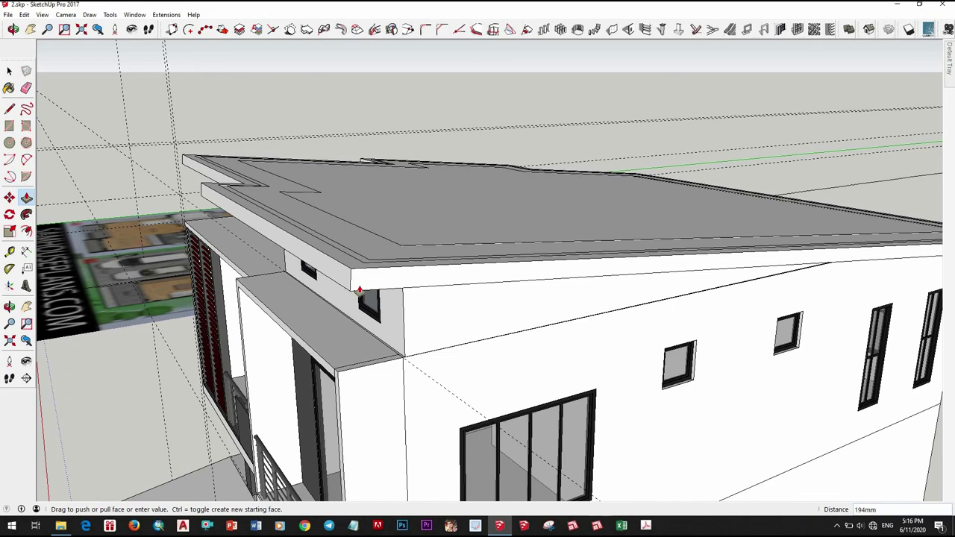
mouse_move(377, 212)
middle_mouse_down()
mouse_move(320, 309)
mouse_move(273, 341)
mouse_move(289, 250)
middle_mouse_up()
Push/Pull the roof face downward to set the slab thickness, then check its edge
key("p")
left_click_drag(289, 250, 282, 225)
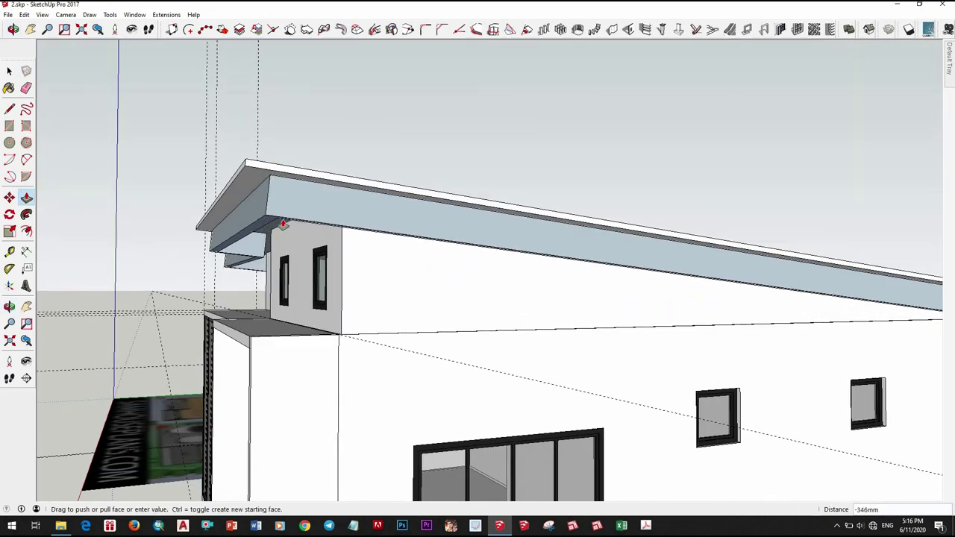
mouse_move(291, 173)
middle_mouse_down()
mouse_move(352, 94)
mouse_move(301, 211)
middle_mouse_up()
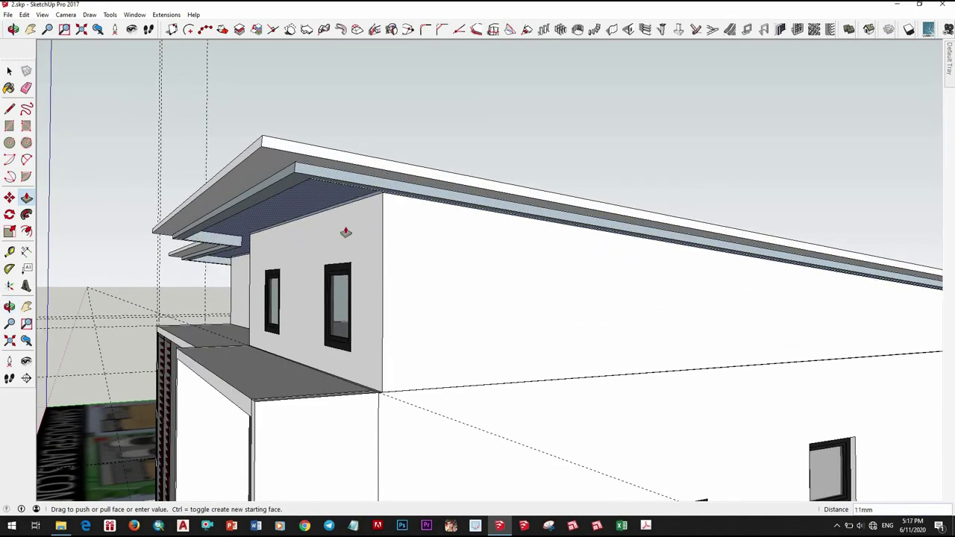
mouse_move(346, 232)
middle_mouse_down()
mouse_move(490, 383)
mouse_move(366, 334)
mouse_move(344, 299)
mouse_move(355, 255)
mouse_move(544, 288)
middle_mouse_up()
Push/Pull the roof's outer border face up 50mm into a raised rim
scroll(356, 255, "up", 5)
scroll(373, 274, "up", 3)
scroll(546, 295, "up", 2)
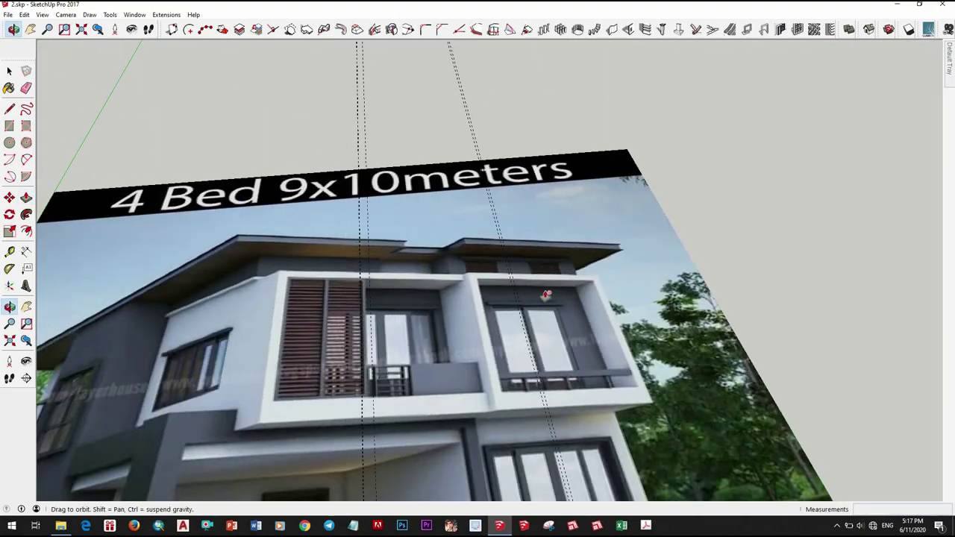
scroll(485, 313, "down", 5)
mouse_move(485, 312)
middle_mouse_down()
mouse_move(618, 371)
mouse_move(537, 201)
mouse_move(549, 224)
mouse_move(605, 98)
mouse_move(549, 320)
mouse_move(309, 351)
middle_mouse_up()
scroll(553, 232, "up", 2)
scroll(552, 232, "down", 3)
scroll(403, 330, "up", 4)
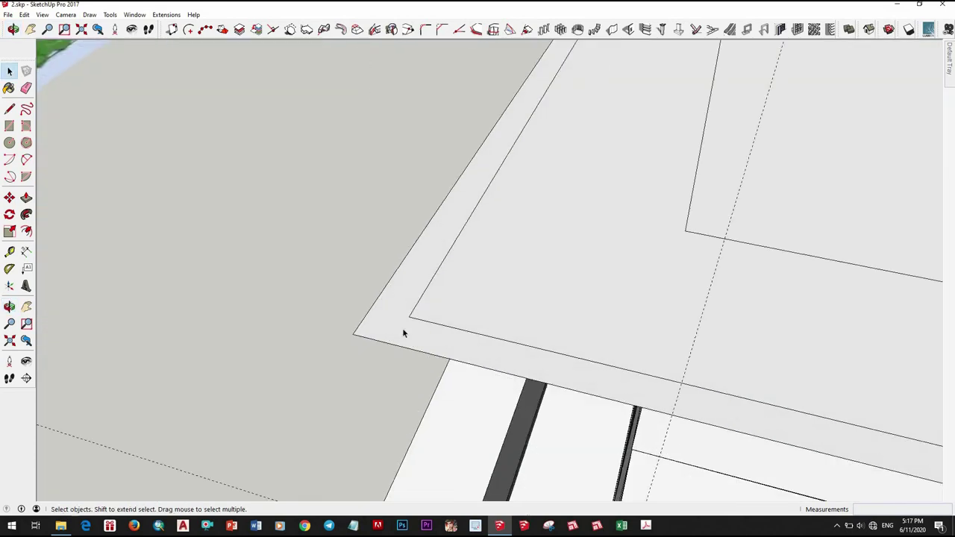
left_click(403, 333)
key("p")
left_click_drag(405, 305, 415, 275)
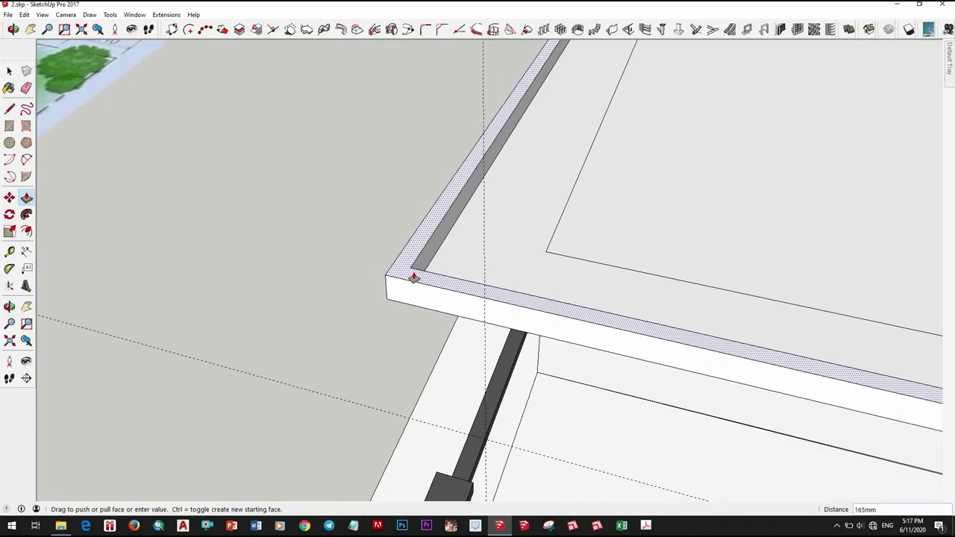
middle_click_drag(416, 275, 413, 291)
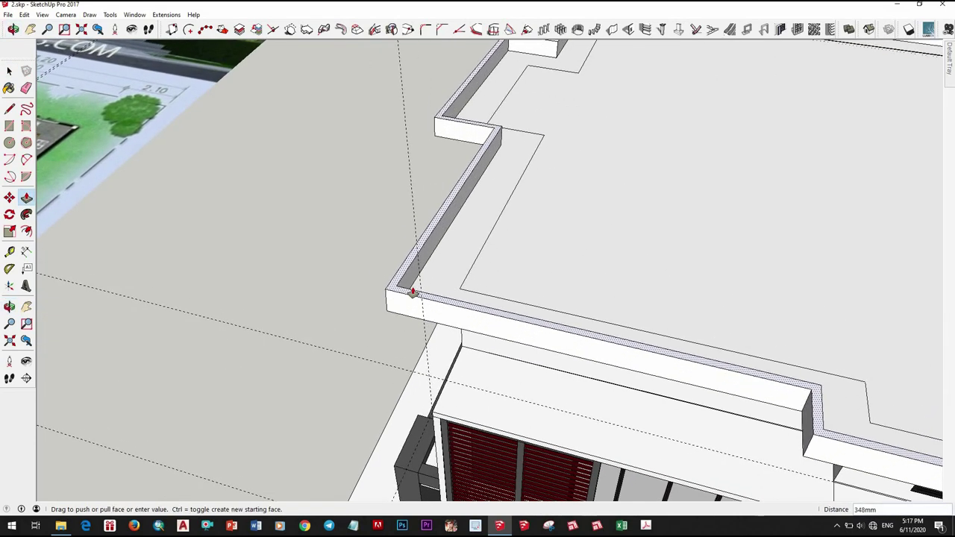
type("50")
key("Return")
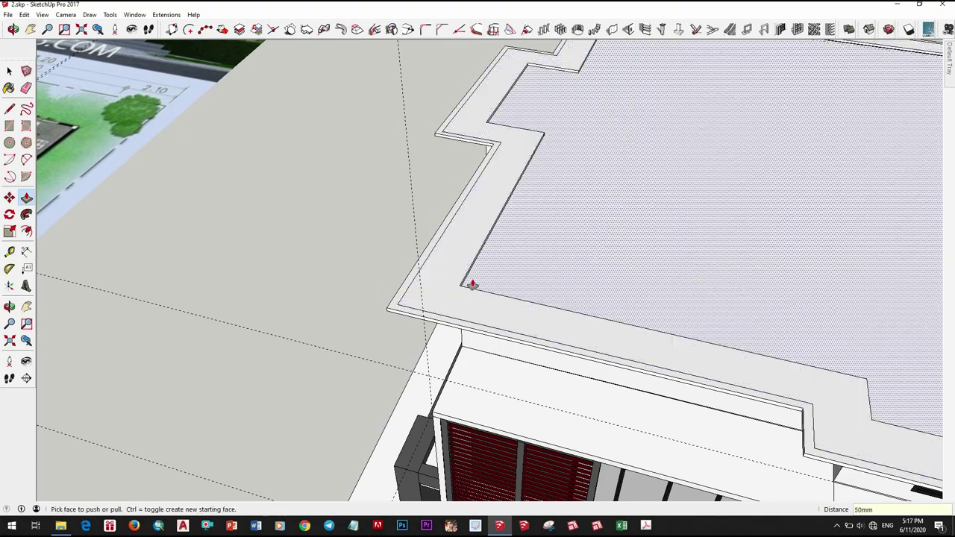
Orbit around the house front and roof eave to check the new rim
scroll(499, 284, "down", 5)
mouse_move(582, 335)
middle_mouse_down()
mouse_move(510, 168)
mouse_move(438, 100)
mouse_move(695, 53)
mouse_move(394, 171)
middle_mouse_up()
scroll(565, 224, "up", 5)
mouse_move(565, 224)
middle_mouse_down()
mouse_move(654, 256)
mouse_move(660, 220)
middle_mouse_up()
mouse_move(507, 201)
middle_mouse_down()
mouse_move(411, 227)
mouse_move(454, 221)
mouse_move(437, 164)
mouse_move(633, 141)
mouse_move(456, 401)
mouse_move(499, 366)
mouse_move(613, 350)
middle_mouse_up()
scroll(426, 245, "down", 2)
Select the roof and pick the dark grey Color M06 material for the slabs
left_click(613, 350)
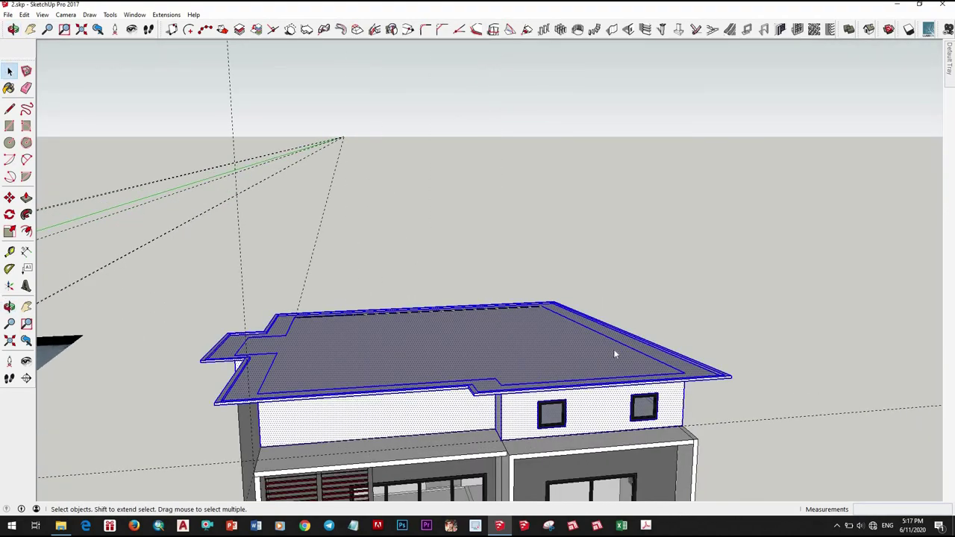
right_click(613, 348)
left_click(661, 235)
mouse_move(660, 237)
middle_mouse_down()
mouse_move(545, 276)
mouse_move(755, 308)
mouse_move(666, 159)
mouse_move(502, 132)
mouse_move(380, 186)
mouse_move(300, 252)
middle_mouse_up()
scroll(667, 160, "up", 5)
scroll(667, 160, "up", 3)
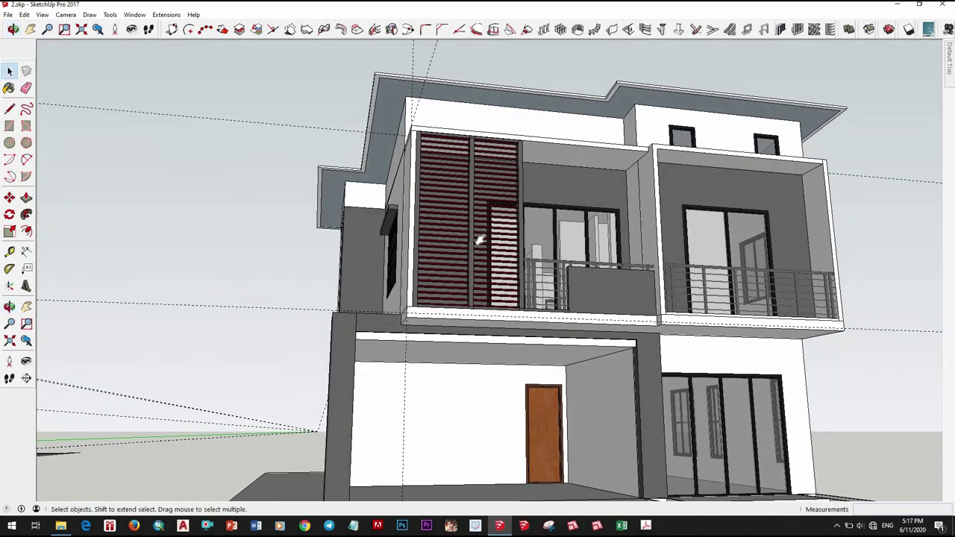
scroll(483, 250, "up", 3)
scroll(483, 251, "down", 3)
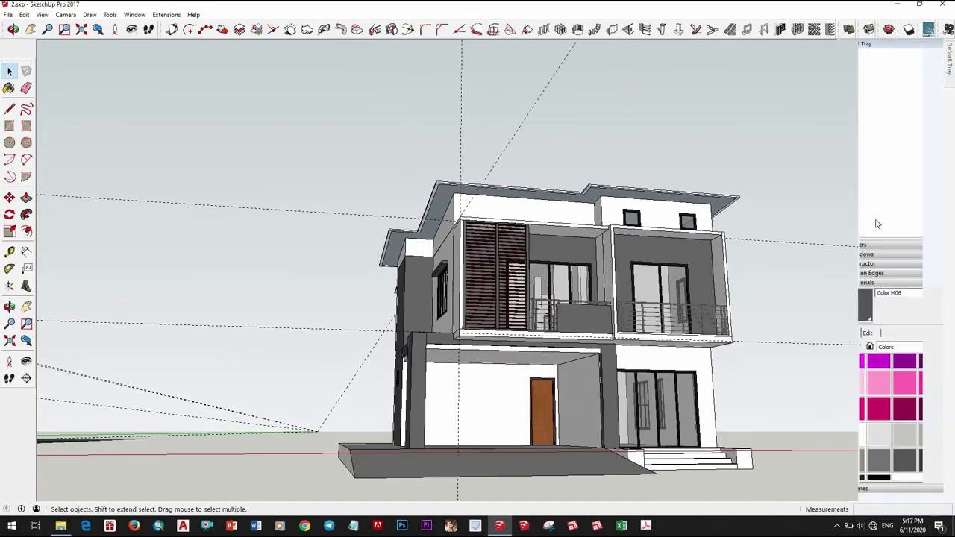
left_click(833, 306)
Orbit to an oblique front-left view showing the dark grey roof slabs
scroll(613, 201, "up", 3)
scroll(613, 201, "down", 1)
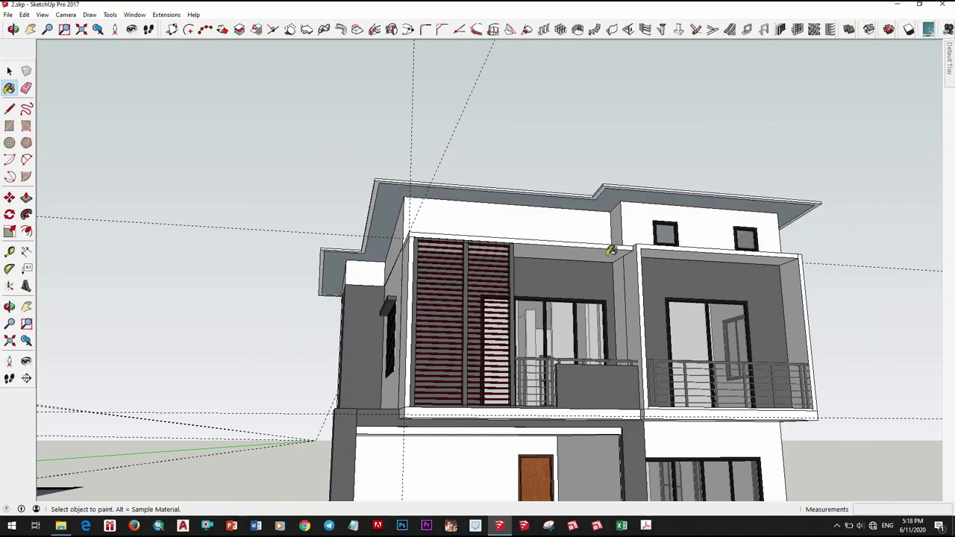
scroll(611, 250, "down", 5)
mouse_move(618, 298)
middle_mouse_down()
mouse_move(448, 379)
mouse_move(546, 326)
middle_mouse_up()
scroll(628, 301, "up", 2)
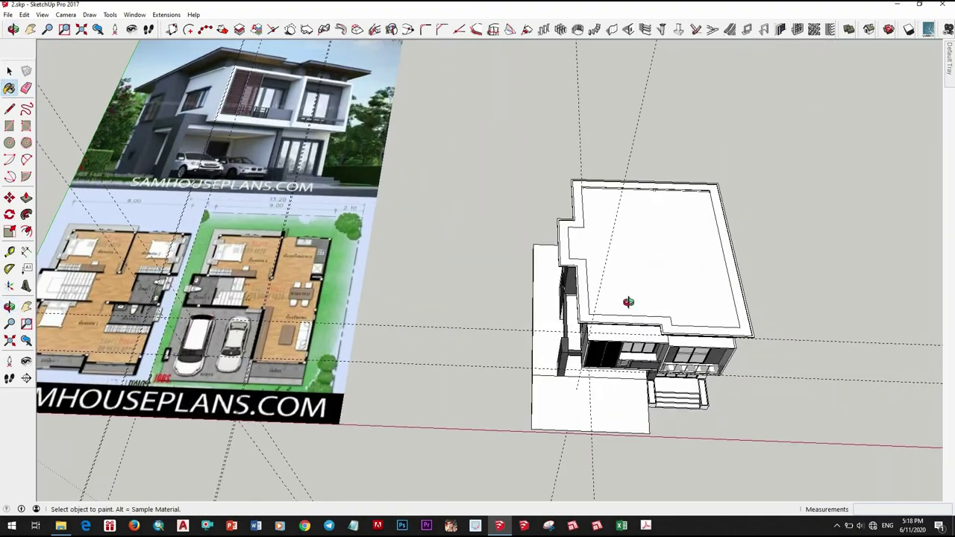
scroll(629, 301, "down", 2)
middle_click_drag(634, 299, 863, 277)
scroll(486, 277, "up", 3)
mouse_move(485, 277)
middle_mouse_down()
mouse_move(559, 320)
mouse_move(448, 321)
mouse_move(198, 368)
middle_mouse_up()
scroll(448, 321, "down", 2)
scroll(620, 427, "up", 3)
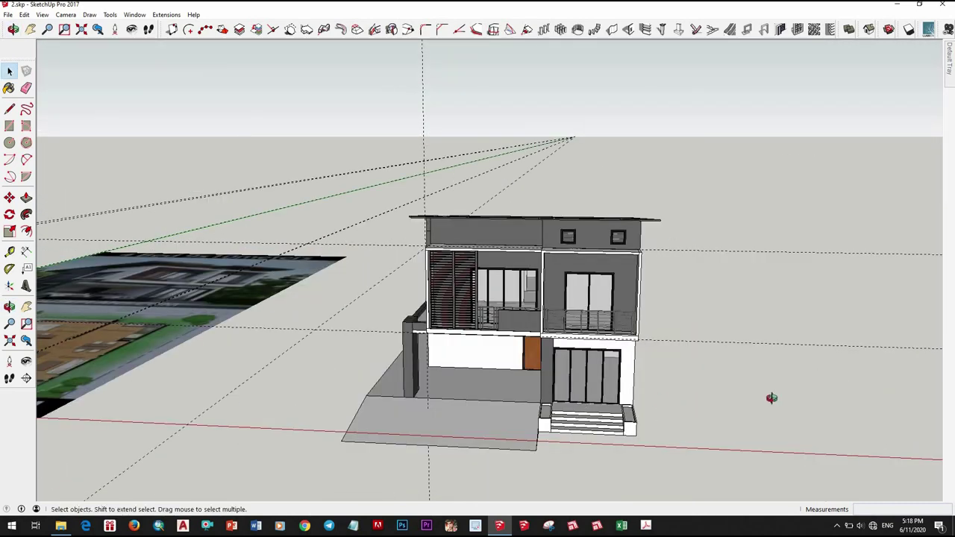
mouse_move(768, 396)
middle_mouse_down()
mouse_move(699, 420)
mouse_move(456, 426)
middle_mouse_up()
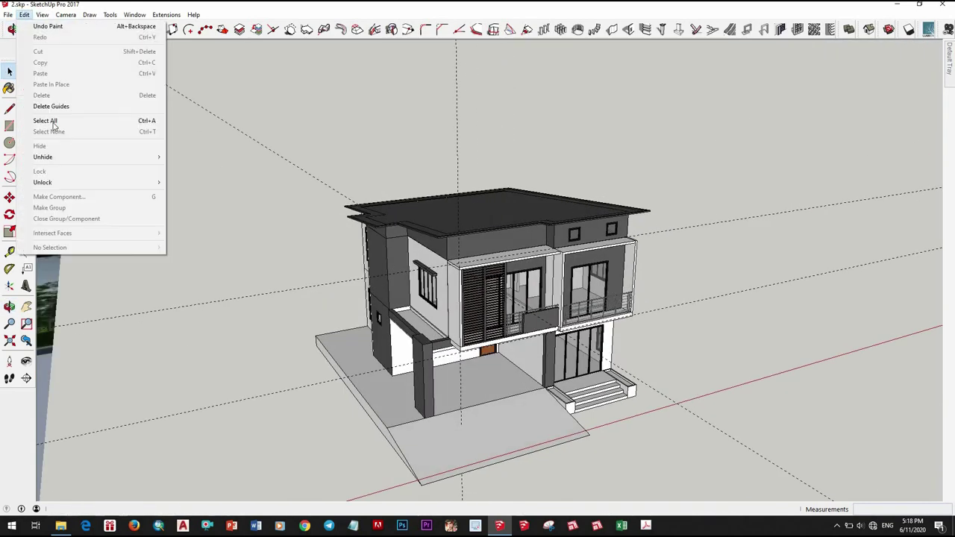
Delete all dashed guides and move the floor-plan reference image clear of the house
left_click(46, 109)
mouse_move(321, 350)
middle_mouse_down()
mouse_move(348, 330)
mouse_move(395, 354)
middle_mouse_up()
left_click(401, 357)
left_click(388, 291)
scroll(407, 337, "down", 2)
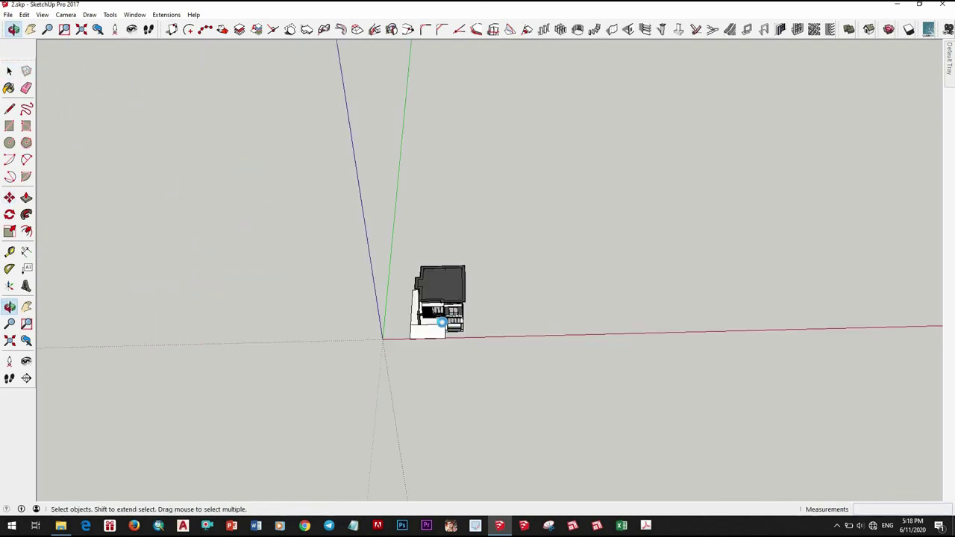
scroll(461, 329, "up", 5)
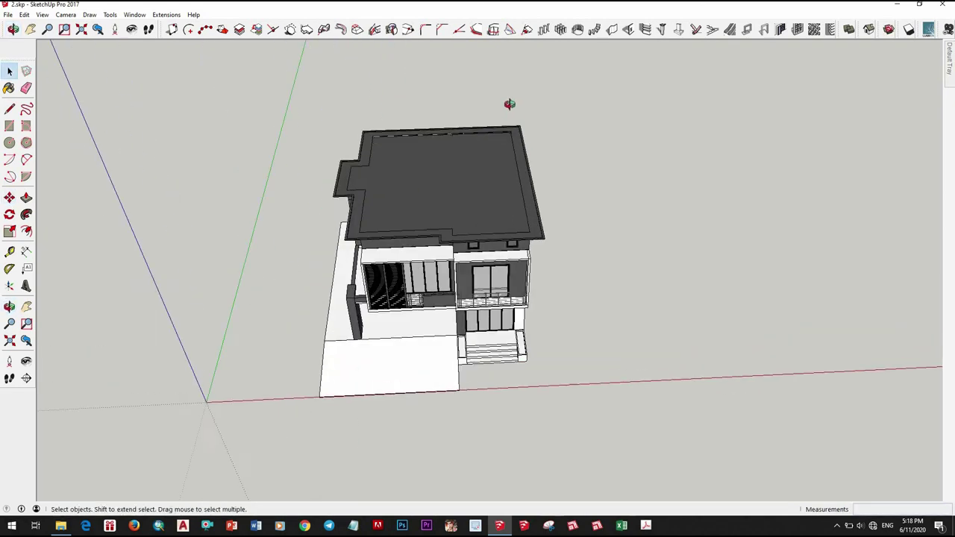
Orbit to an eye-level view of the house and return to the Select tool
mouse_move(507, 103)
middle_mouse_down()
mouse_move(604, 353)
mouse_move(407, 315)
mouse_move(483, 307)
middle_mouse_up()
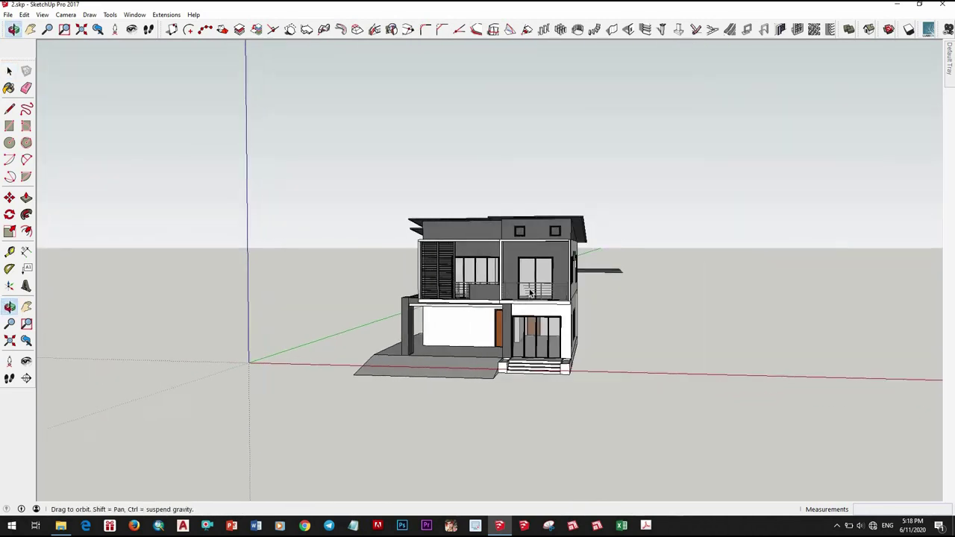
scroll(703, 295, "up", 3)
key("space")
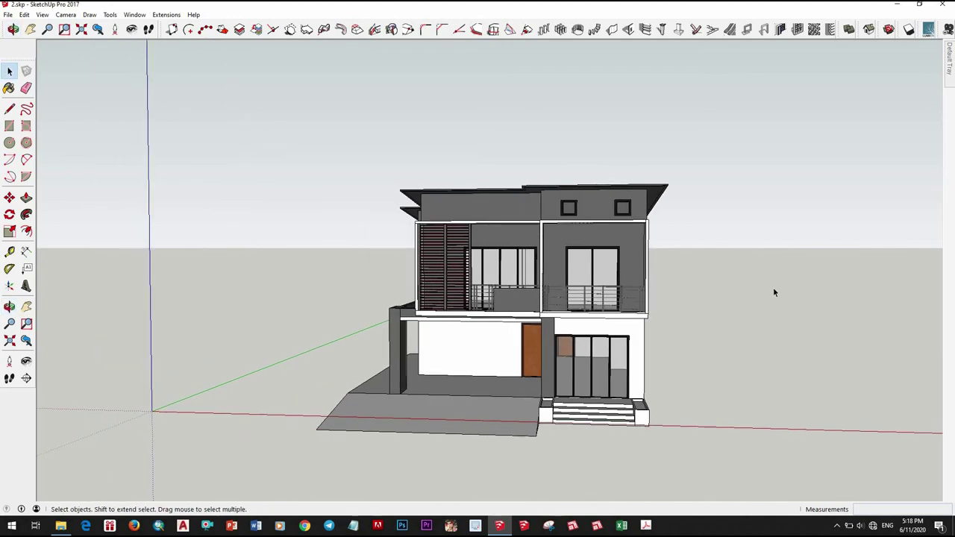